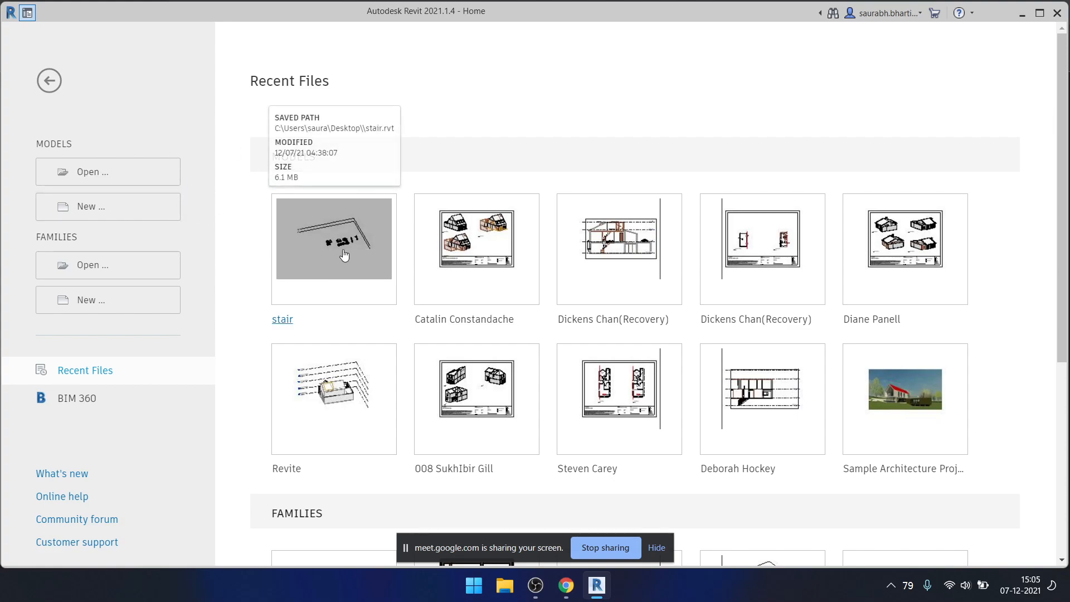
- Open the recent stair project and examine its different stair models from several angles in the 3D view
click(344, 255)
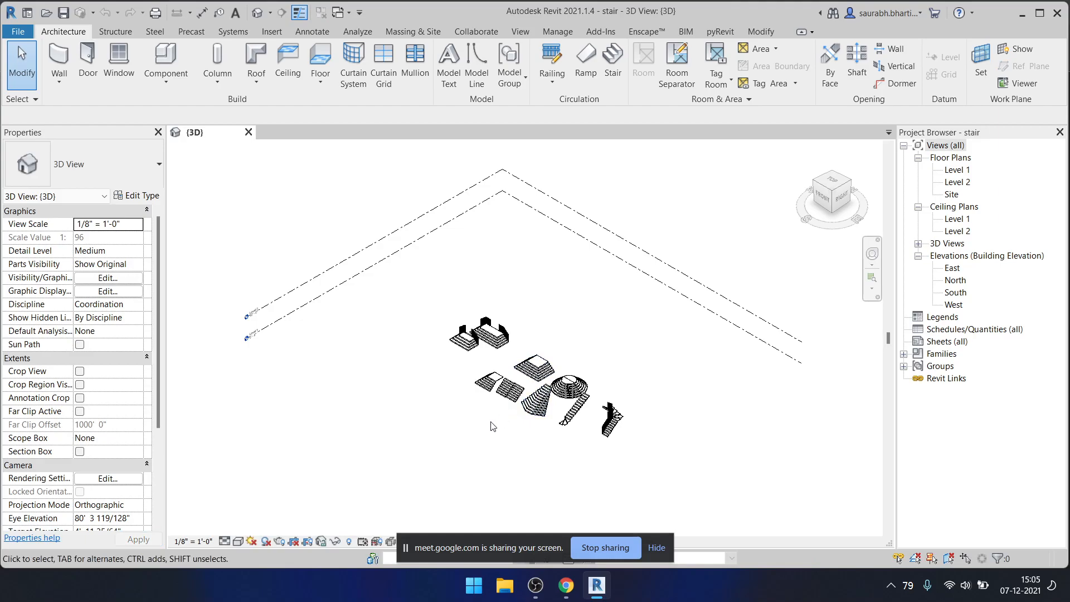
shift+middle_drag(471, 431, 649, 424)
scroll(549, 396, up, 4)
middle_drag(559, 403, 755, 385)
scroll(728, 372, up, 3)
scroll(693, 349, down, 3)
shift+middle_drag(692, 356, 562, 446)
middle_drag(563, 446, 986, 413)
scroll(522, 334, up, 1)
middle_drag(523, 334, 878, 367)
shift+middle_drag(878, 367, 607, 426)
middle_drag(607, 426, 479, 463)
- Create a new project from the Architectural Metric template
click(26, 12)
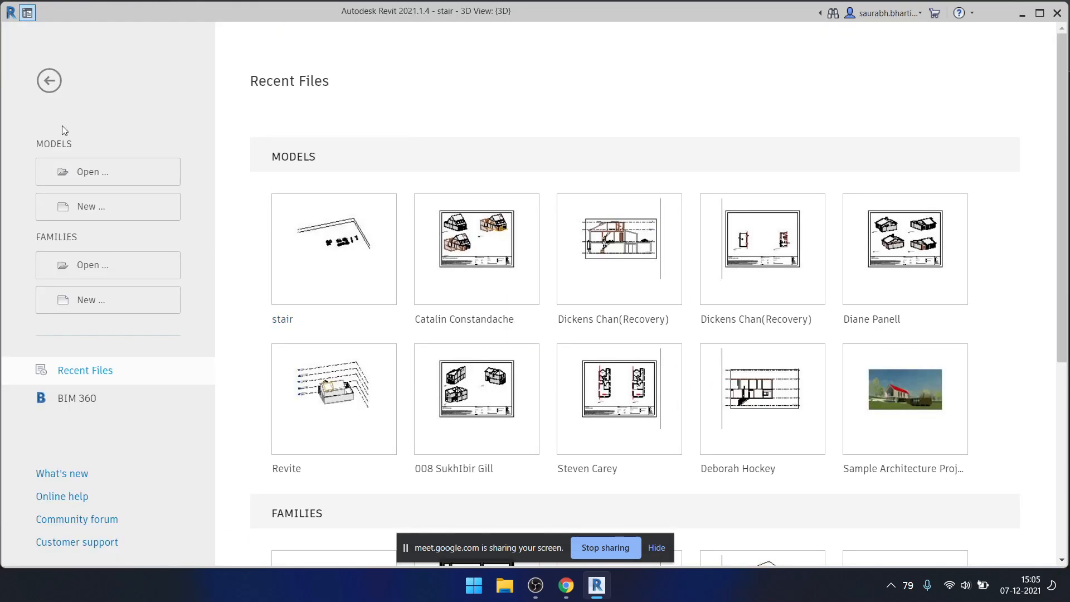
click(102, 207)
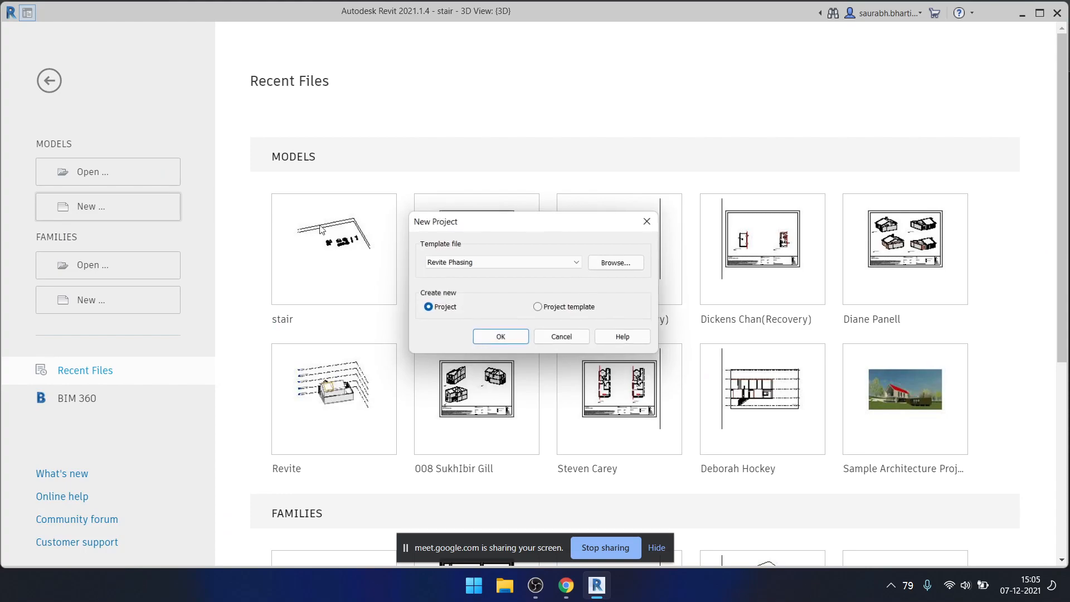
click(532, 265)
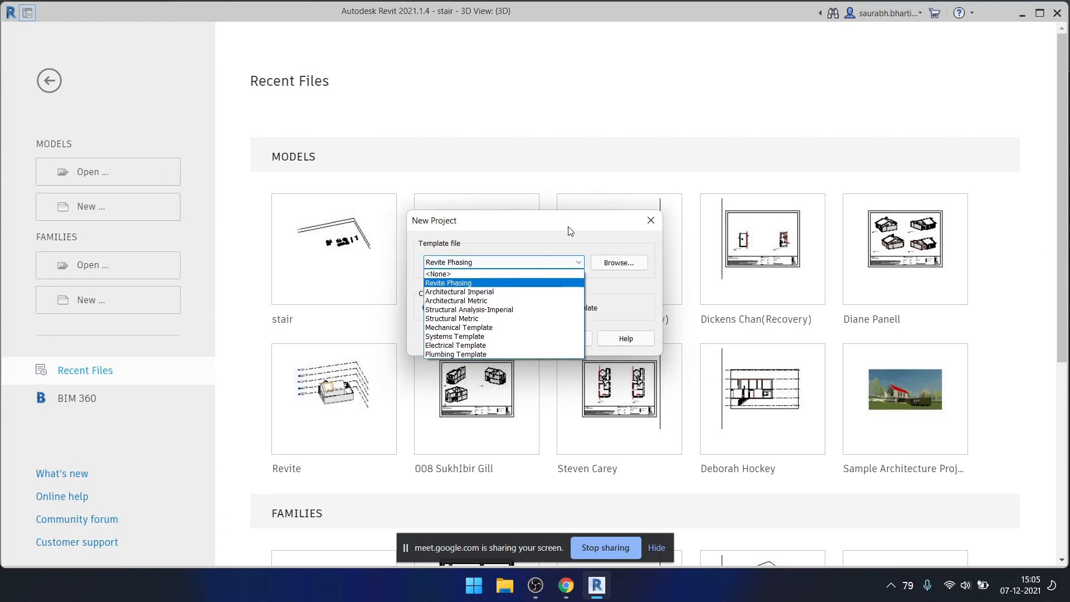
click(469, 301)
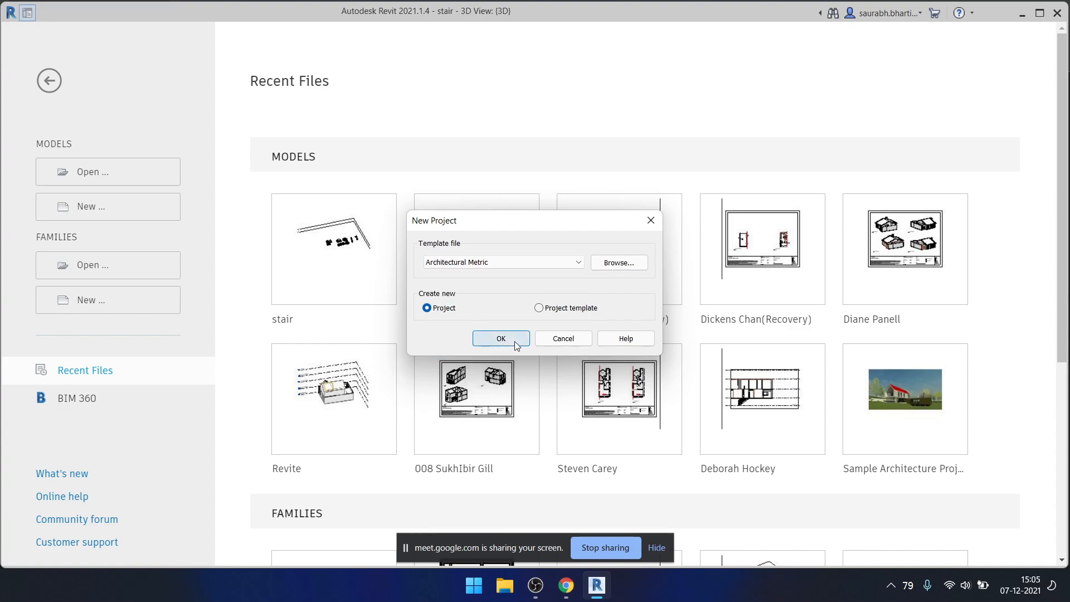
click(501, 339)
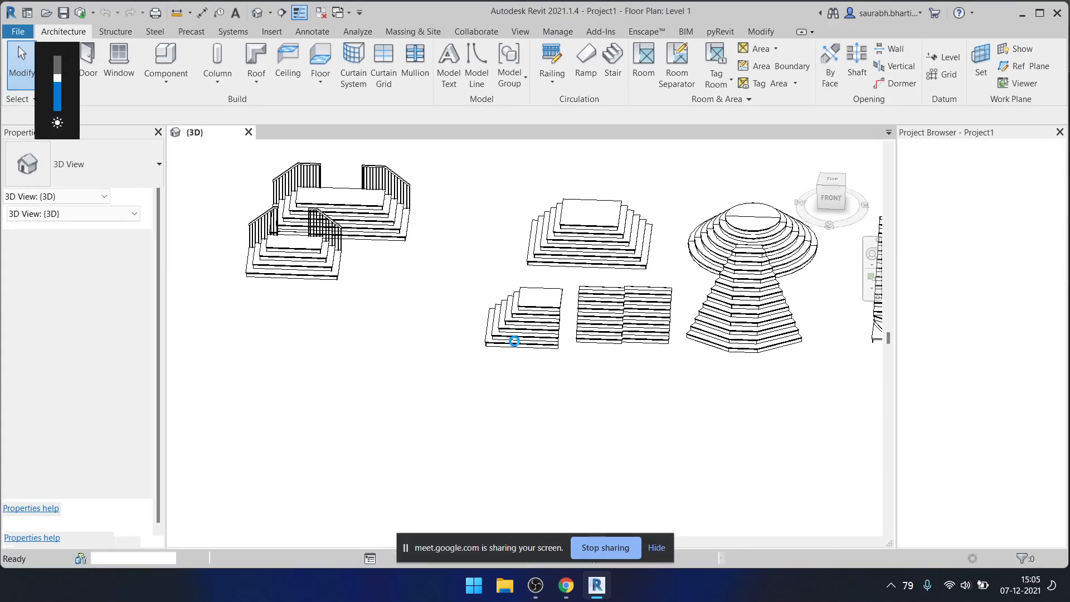
middle_drag(559, 343, 529, 352)
scroll(488, 256, down, 1)
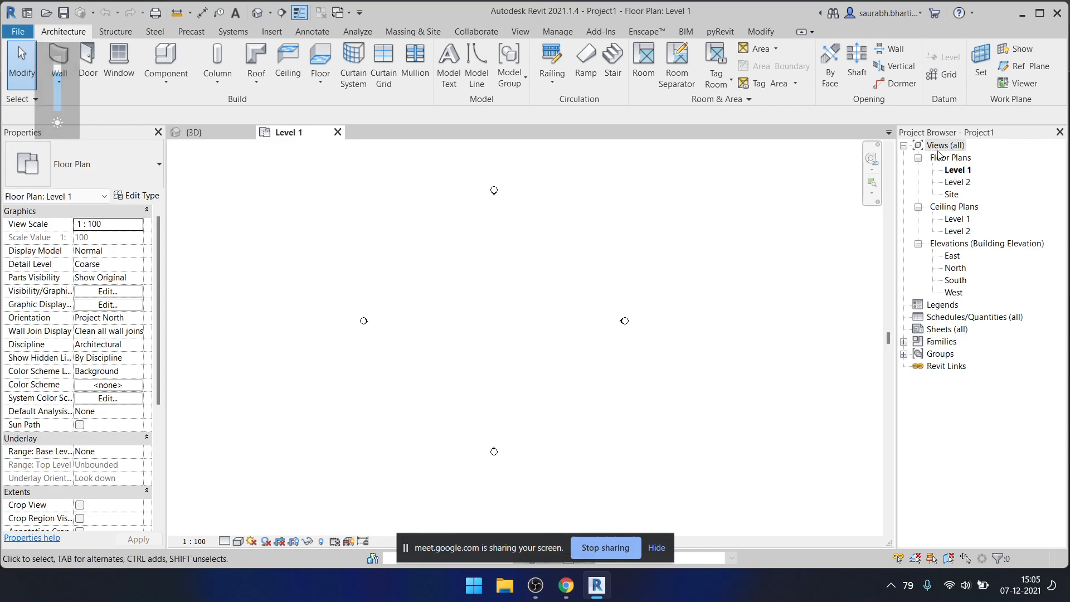
- Open the North elevation and set the elevation of Level 2 to 3000
middle_drag(546, 317, 591, 312)
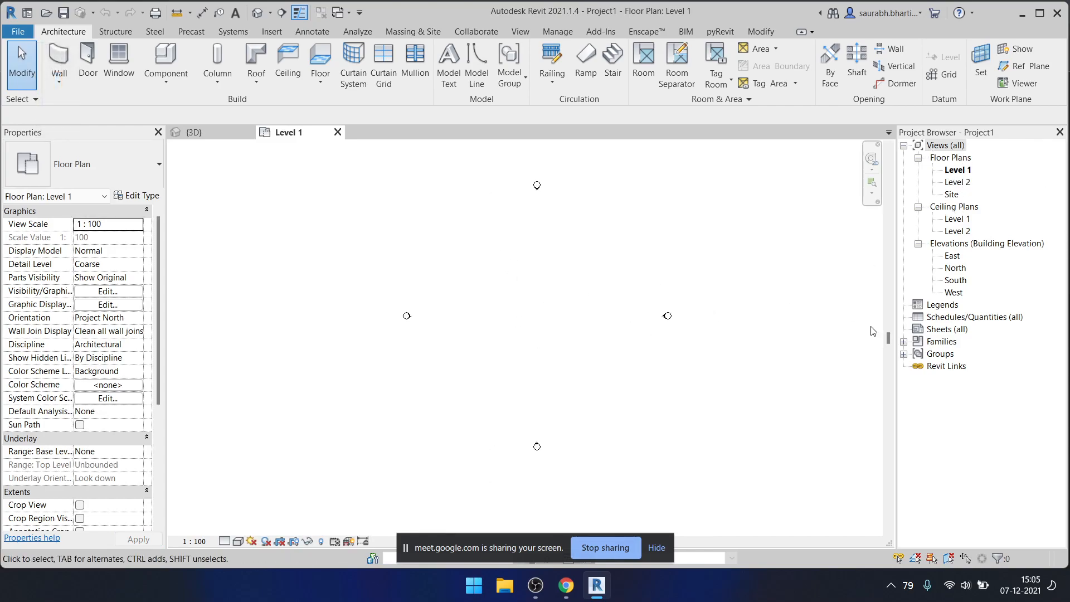
double_click(954, 267)
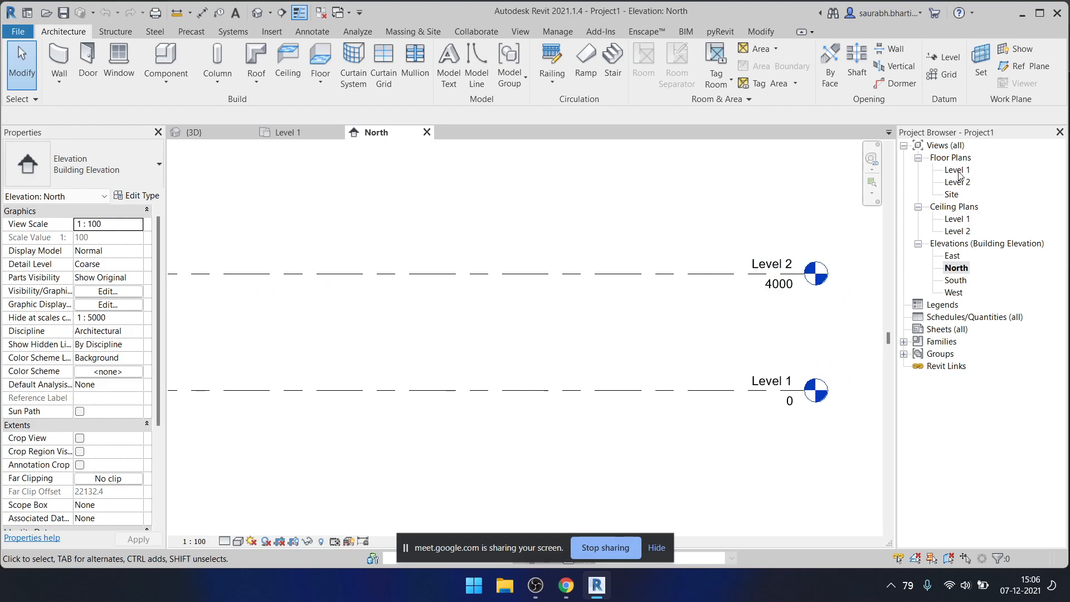
double_click(786, 285)
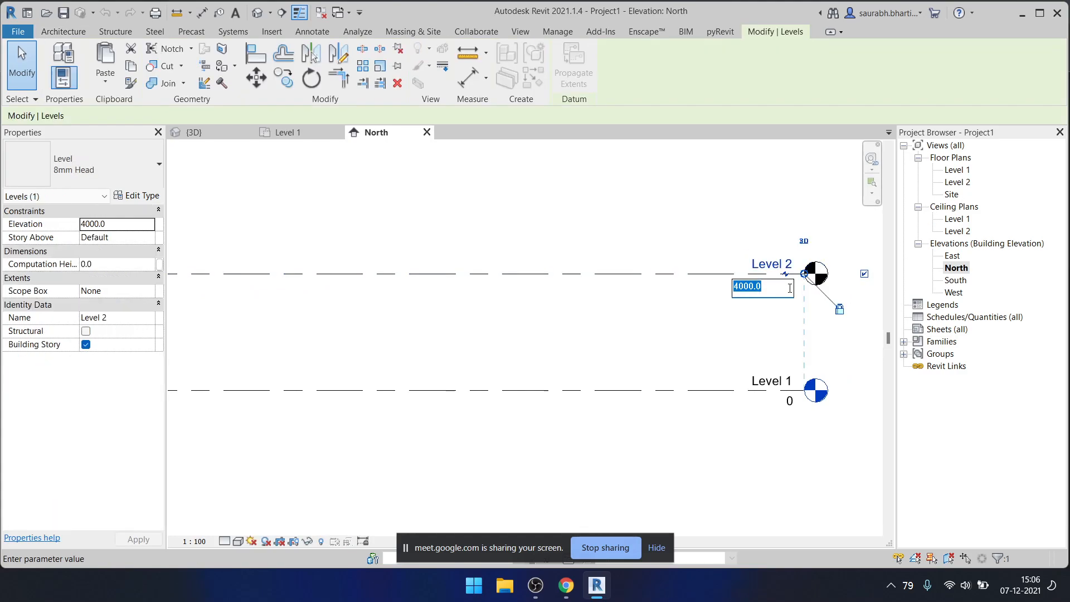
text(3000)
key(Return)
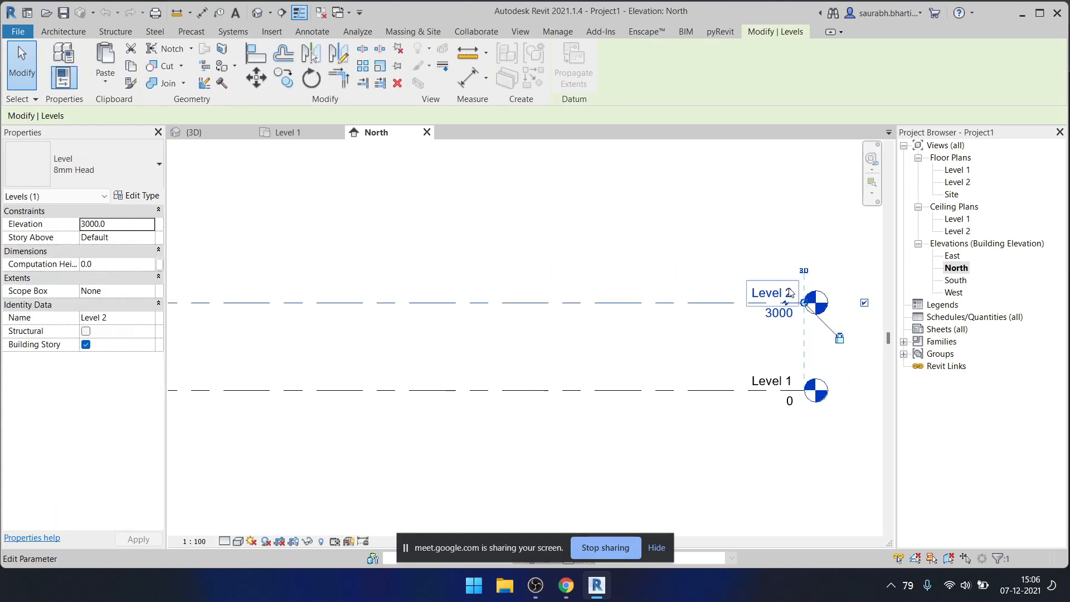
click(763, 277)
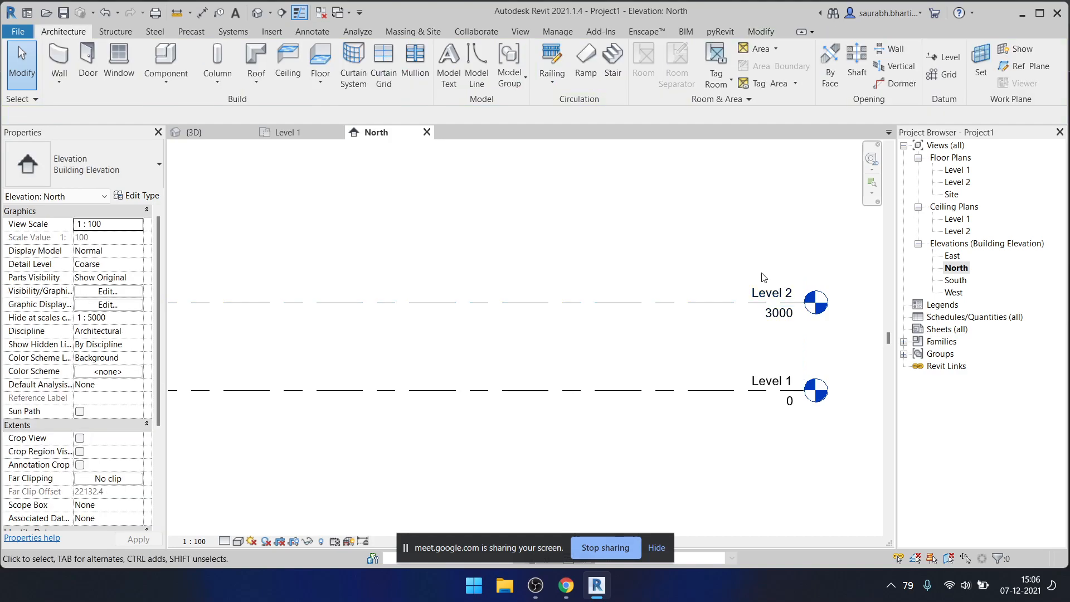
- Open the Level 1 floor plan and start creating a stair
double_click(965, 169)
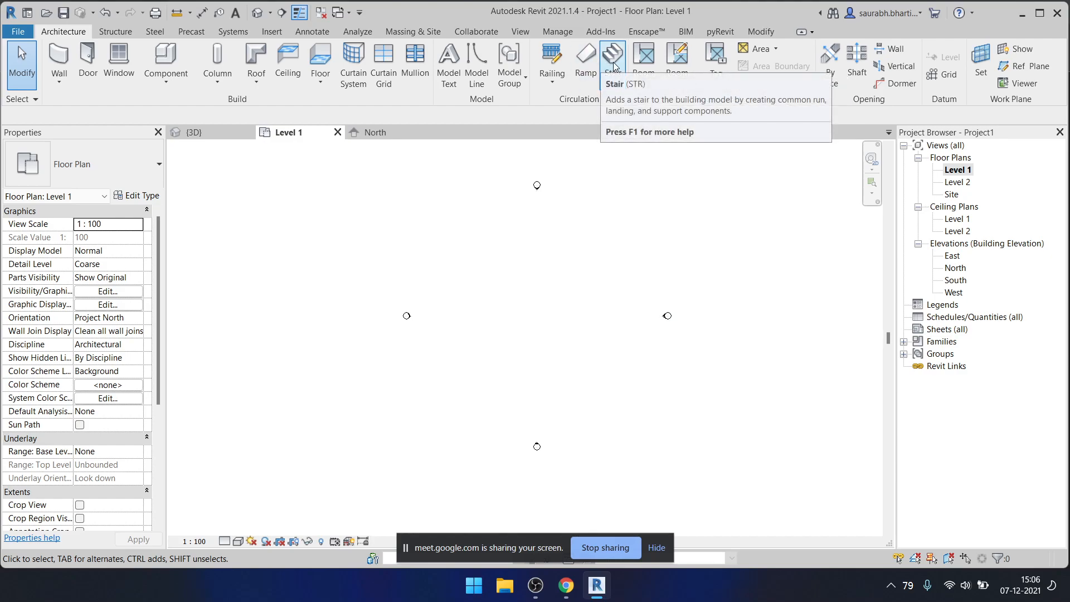
click(613, 66)
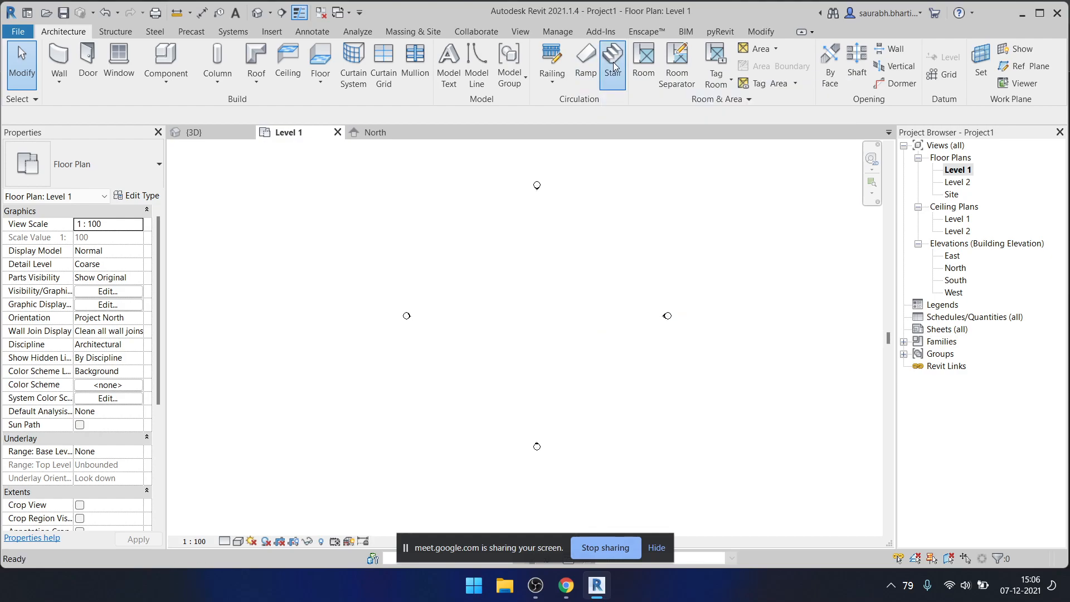
scroll(508, 346, down, 1)
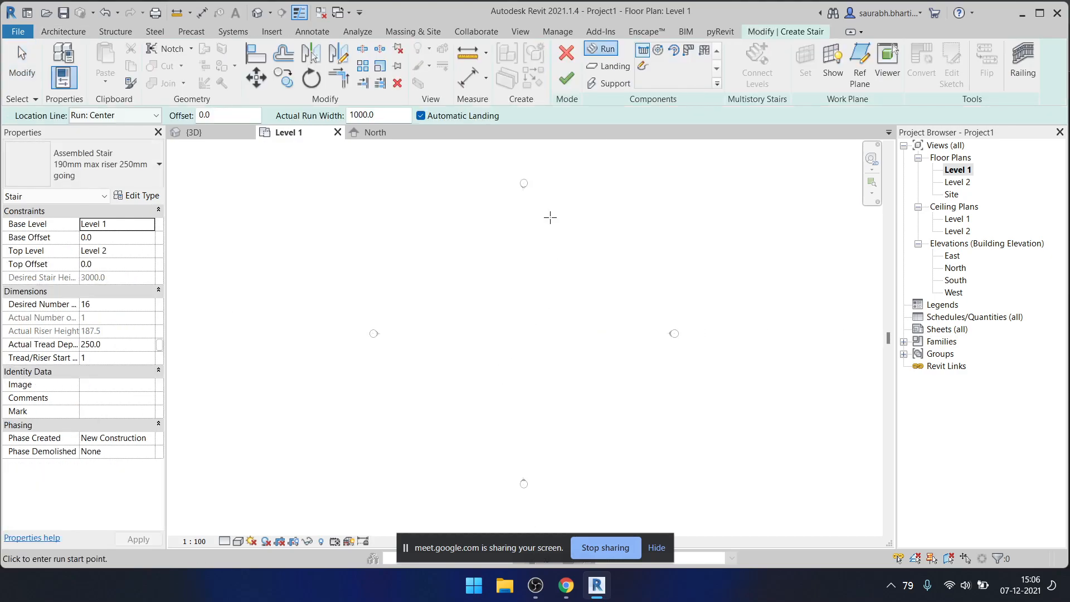
click(508, 357)
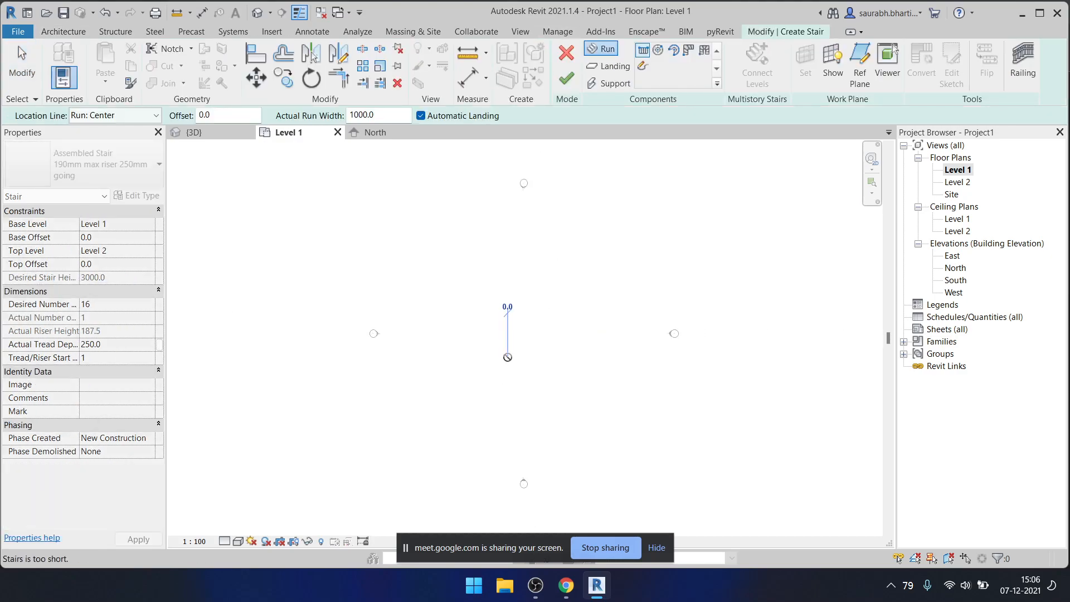
scroll(506, 334, up, 6)
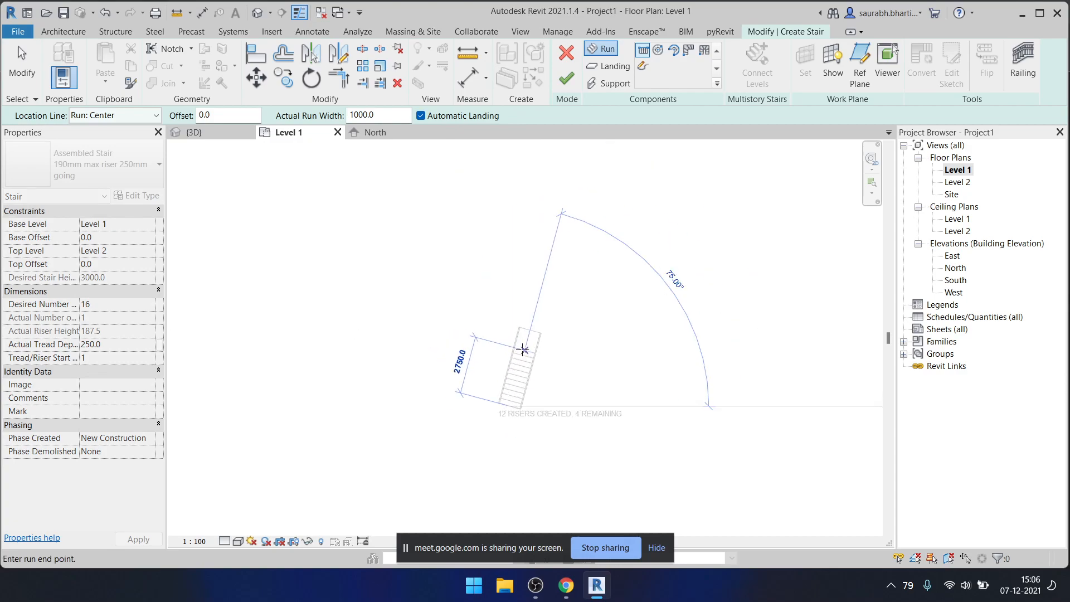
key(Escape)
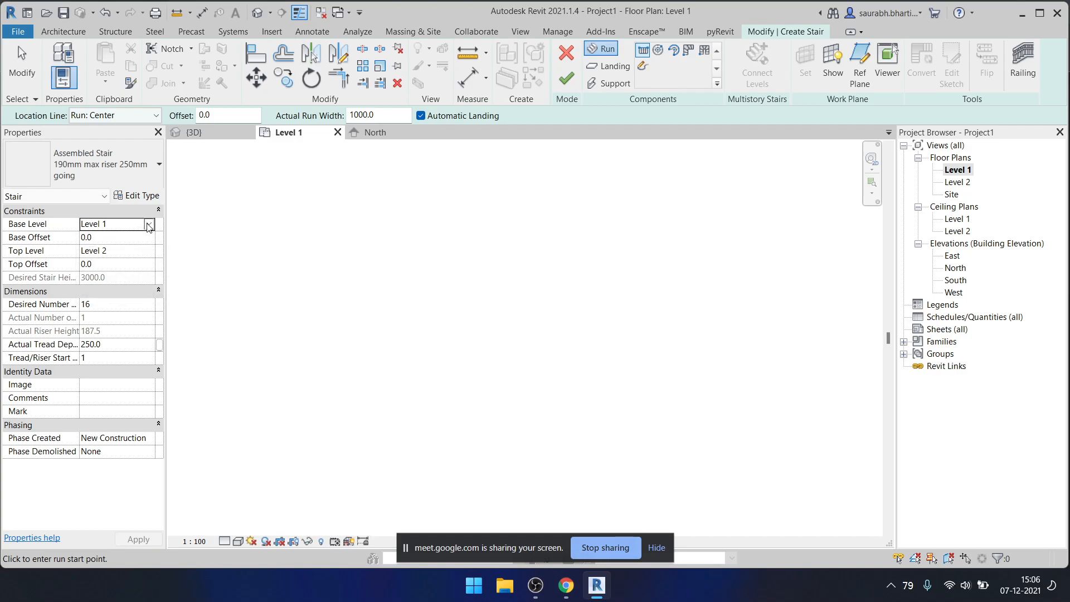
- Review the stair's base level, top level, desired number of risers and actual tread depth settings
click(149, 225)
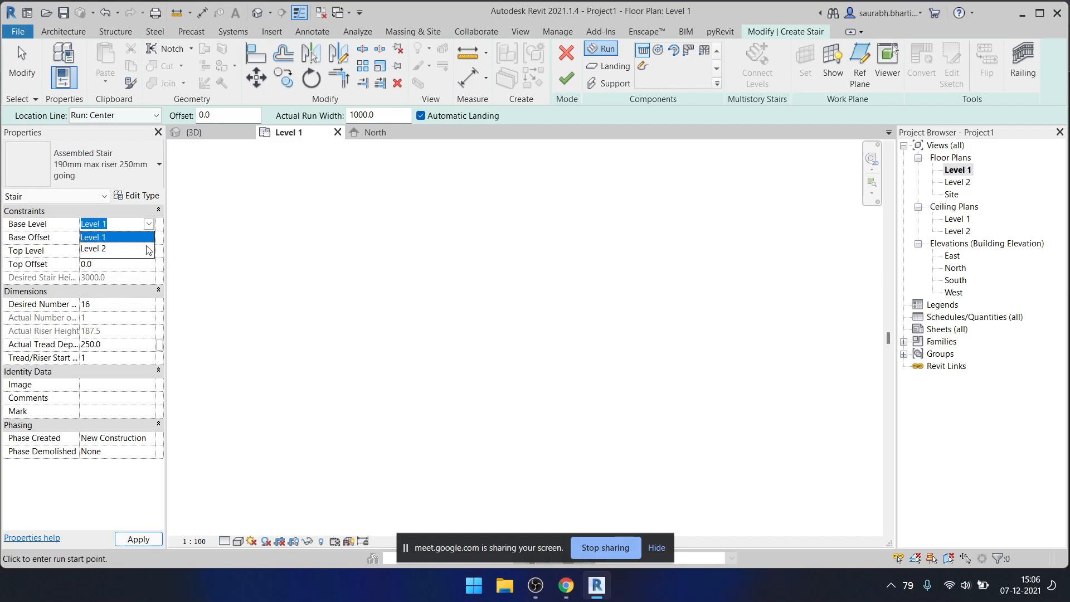
click(150, 226)
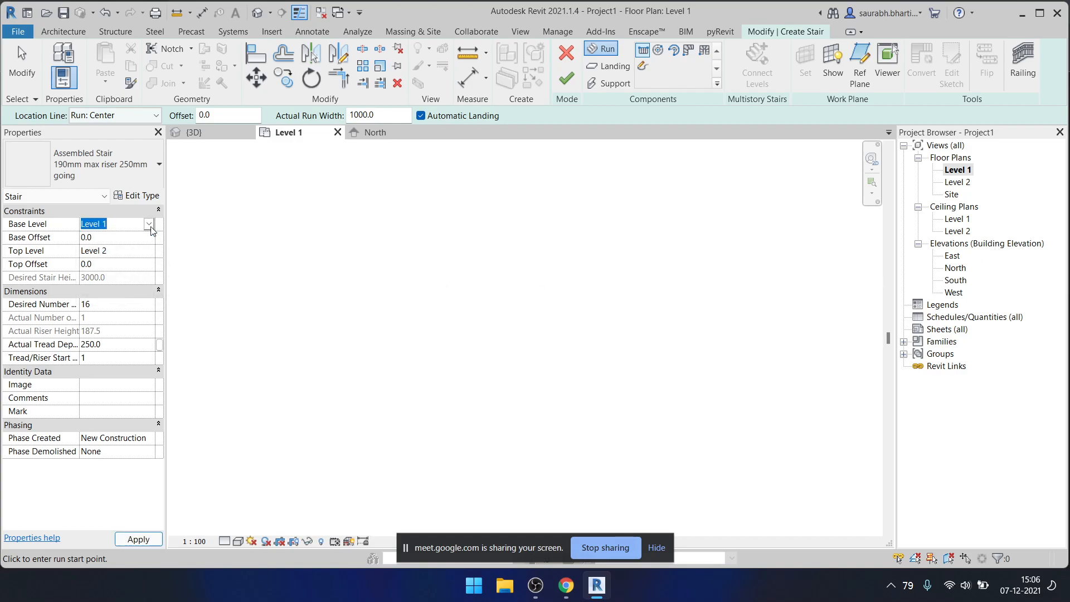
click(149, 255)
click(148, 255)
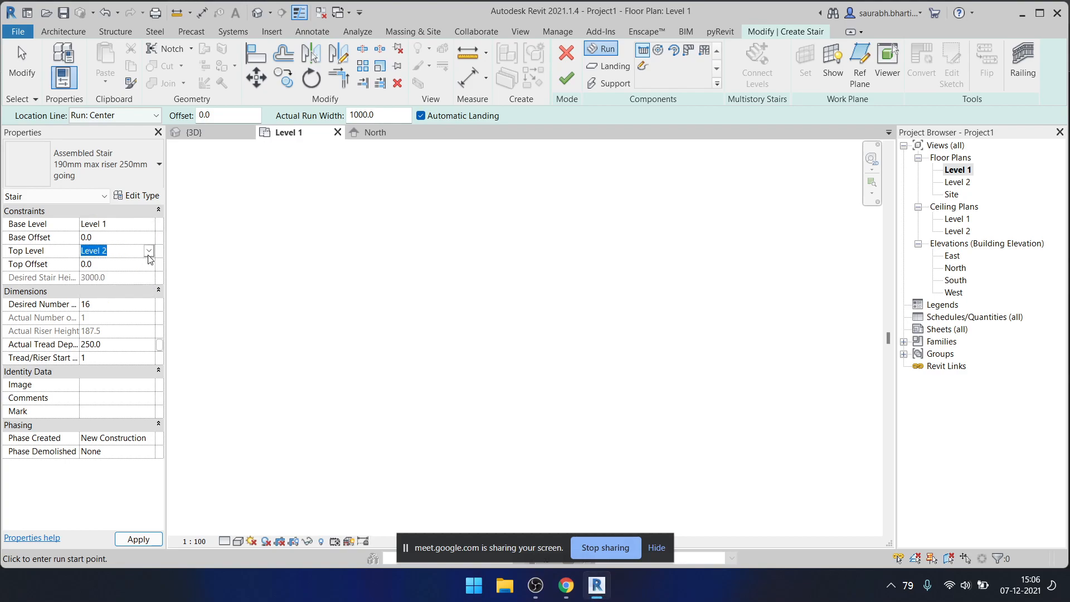
click(97, 305)
click(106, 345)
click(479, 353)
scroll(474, 306, up, 2)
key(Escape)
- Create a U-shaped stair with a vertical 2250 mm first run of 10 risers and a parallel return run of 6 risers
click(489, 391)
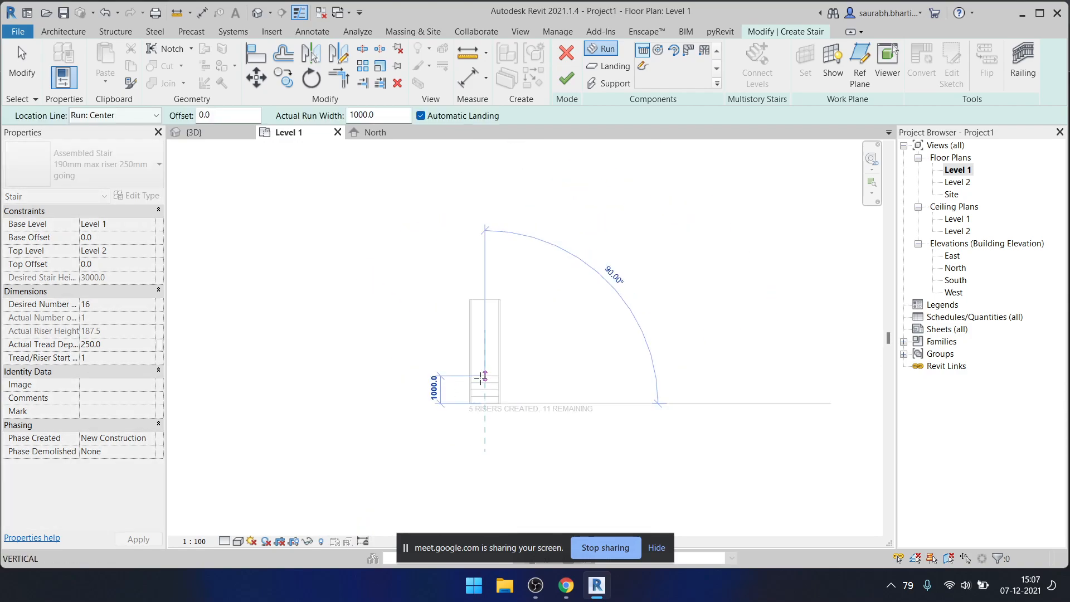
scroll(487, 362, up, 1)
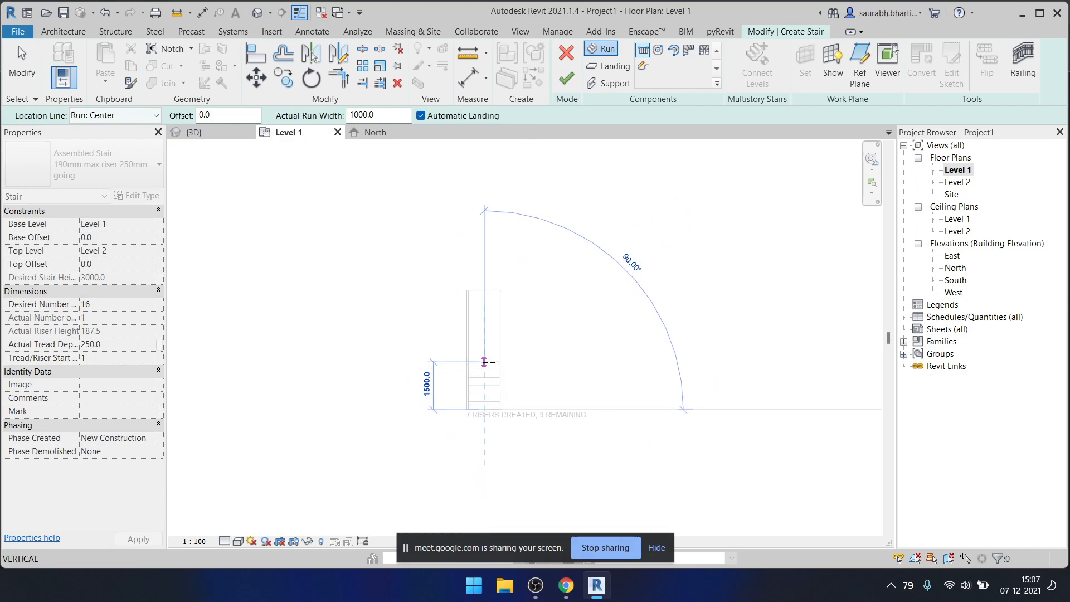
scroll(484, 361, up, 1)
scroll(485, 354, up, 1)
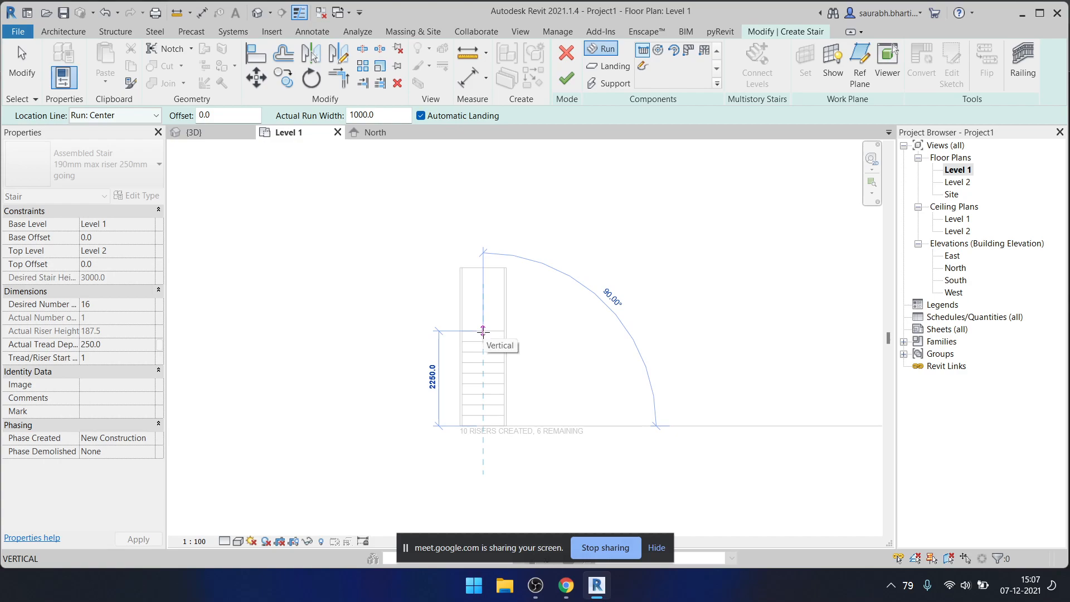
click(482, 331)
click(542, 331)
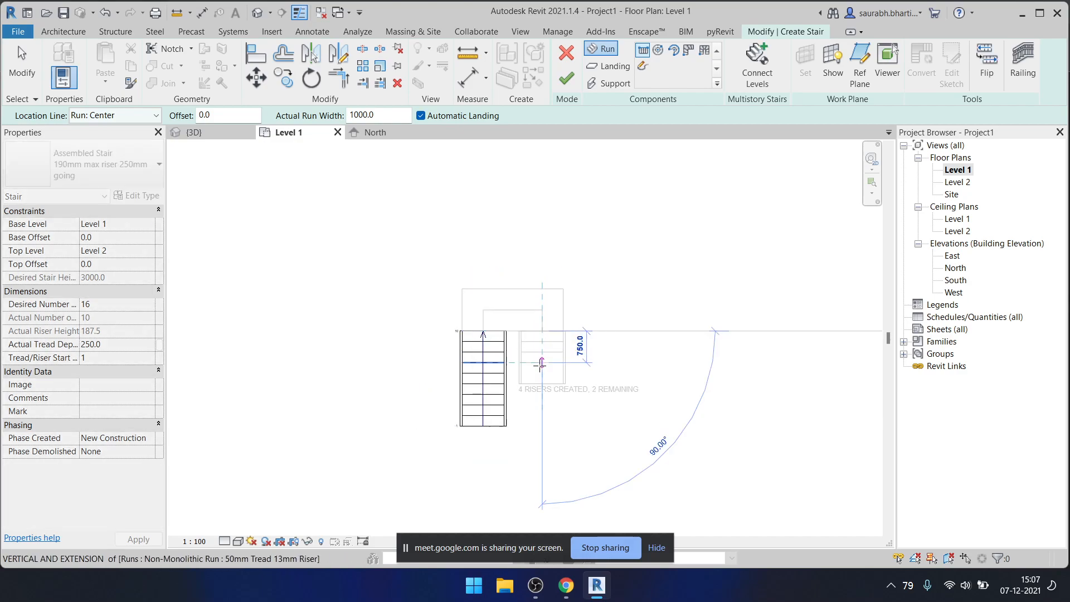
click(541, 405)
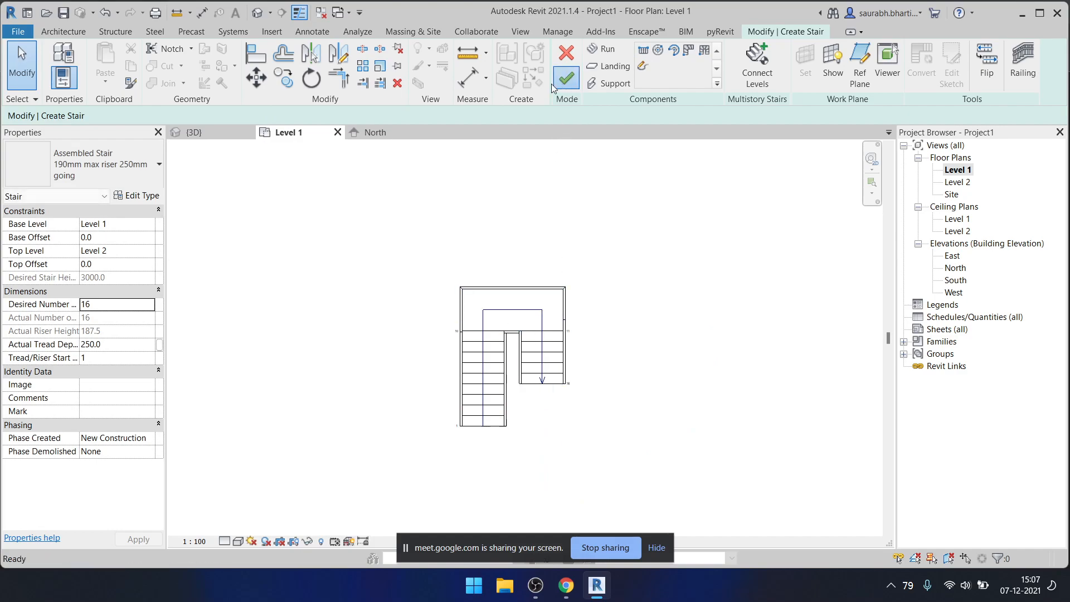
scroll(510, 391, up, 8)
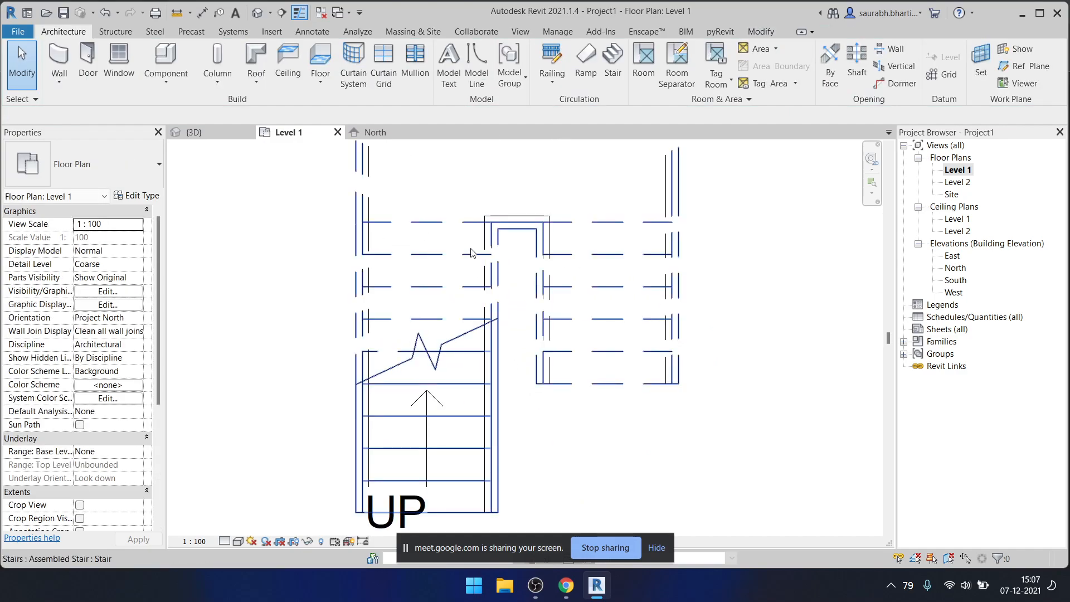
- Open the default 3D view and examine the new stair's runs, landing and railings from several angles
scroll(466, 253, down, 5)
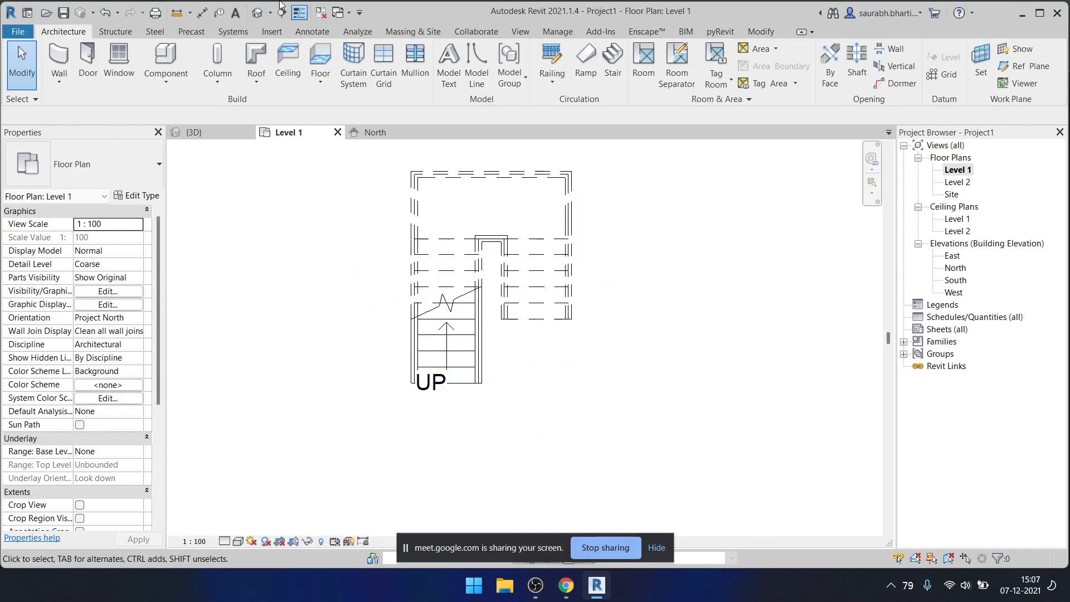
click(255, 17)
shift+middle_drag(582, 388, 620, 384)
scroll(532, 355, up, 5)
shift+middle_drag(532, 357, 479, 337)
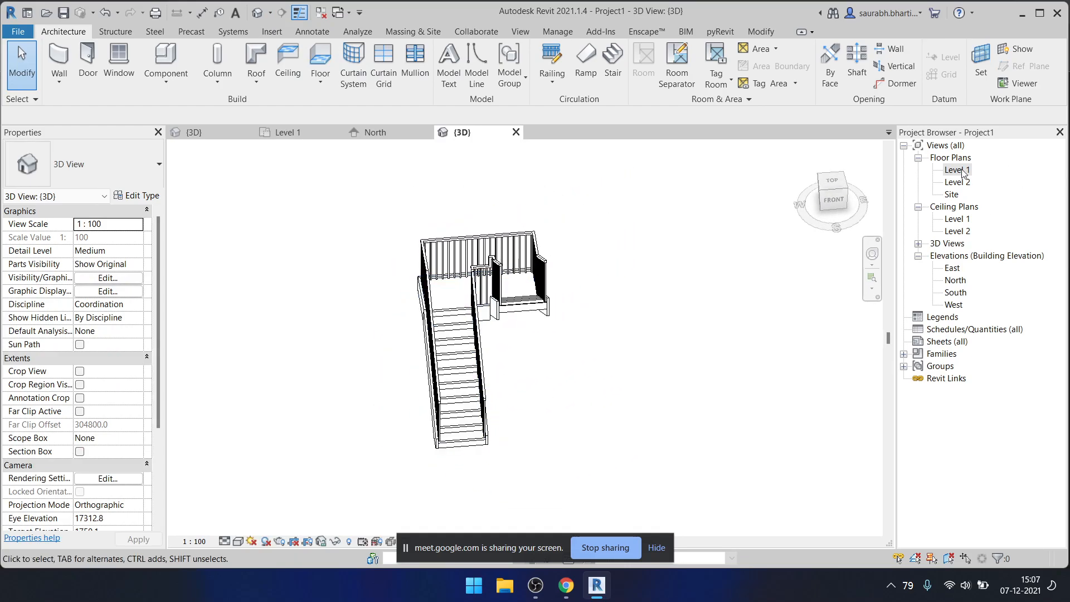
shift+middle_drag(656, 384, 571, 429)
scroll(501, 327, up, 3)
shift+middle_drag(501, 327, 537, 360)
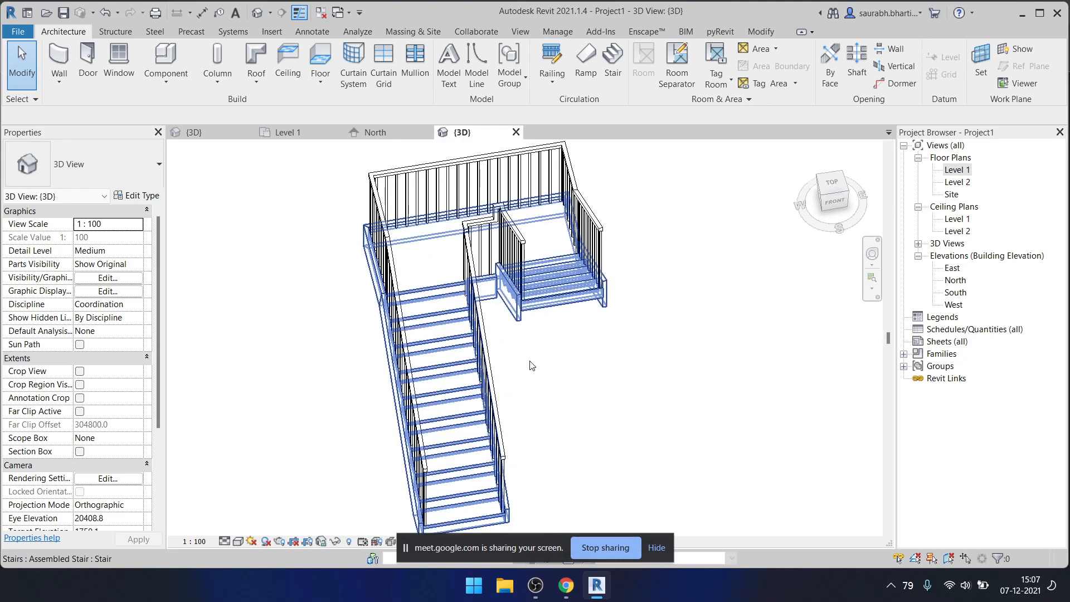
scroll(530, 366, down, 2)
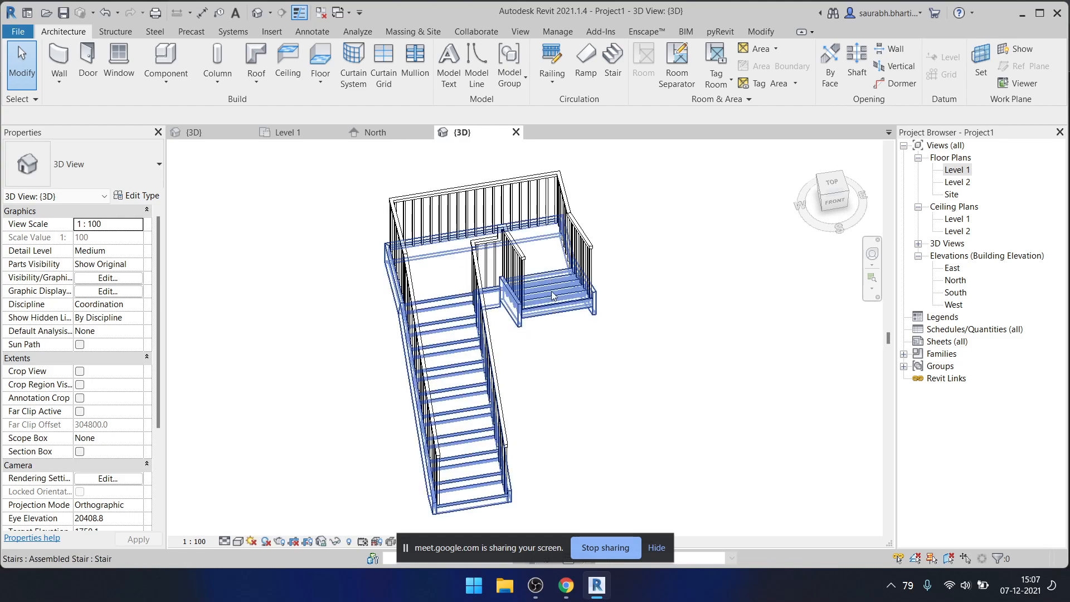
- Return to the Level 1 floor plan
double_click(956, 171)
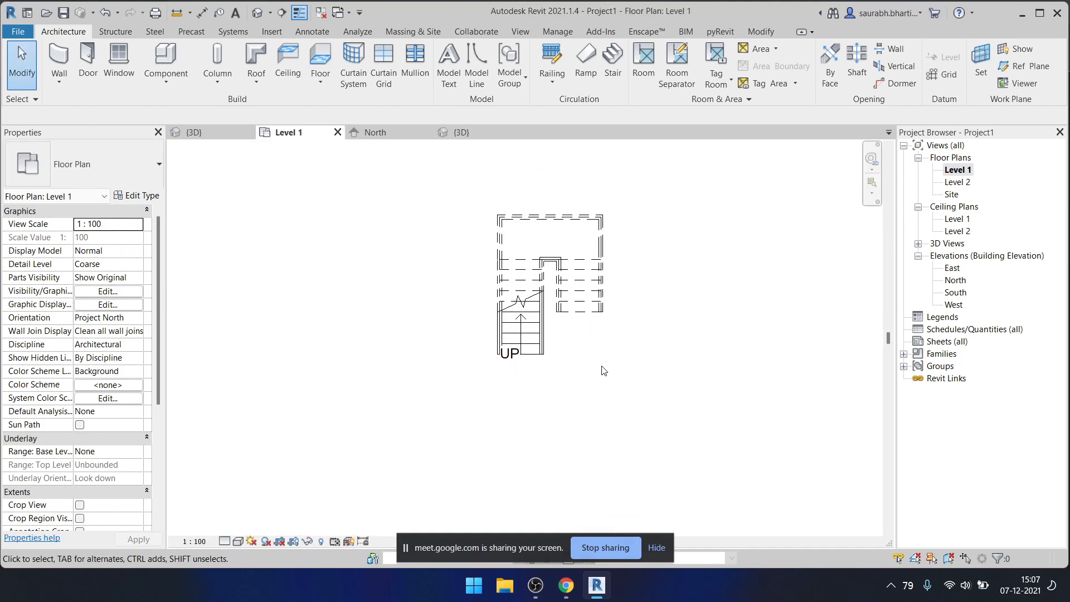
mouse_move(567, 323)
middle_down()
mouse_move(528, 349)
mouse_move(491, 350)
middle_up()
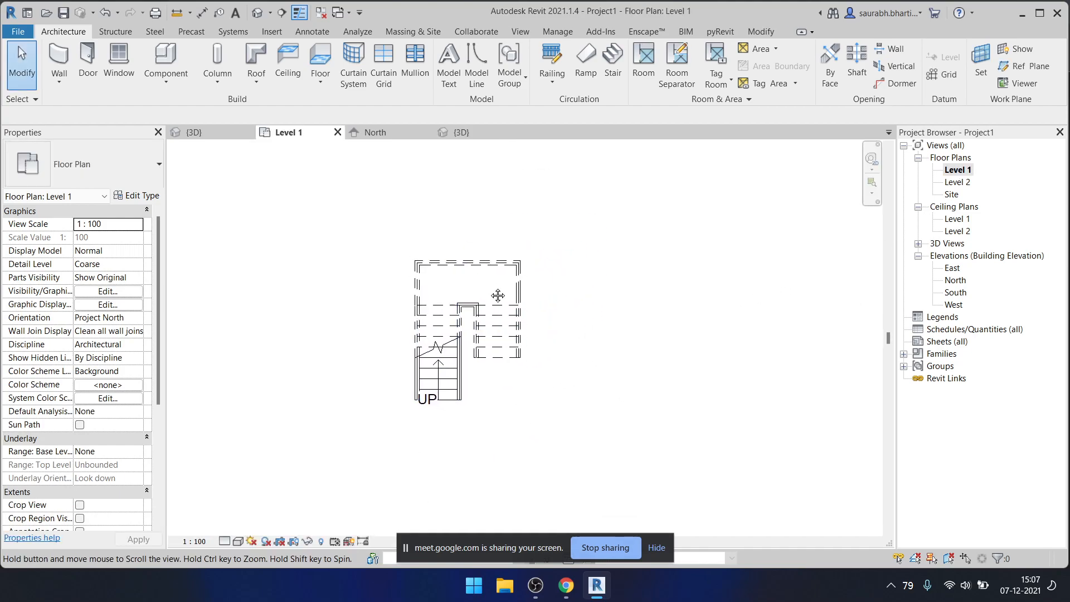
key(s)
key(t)
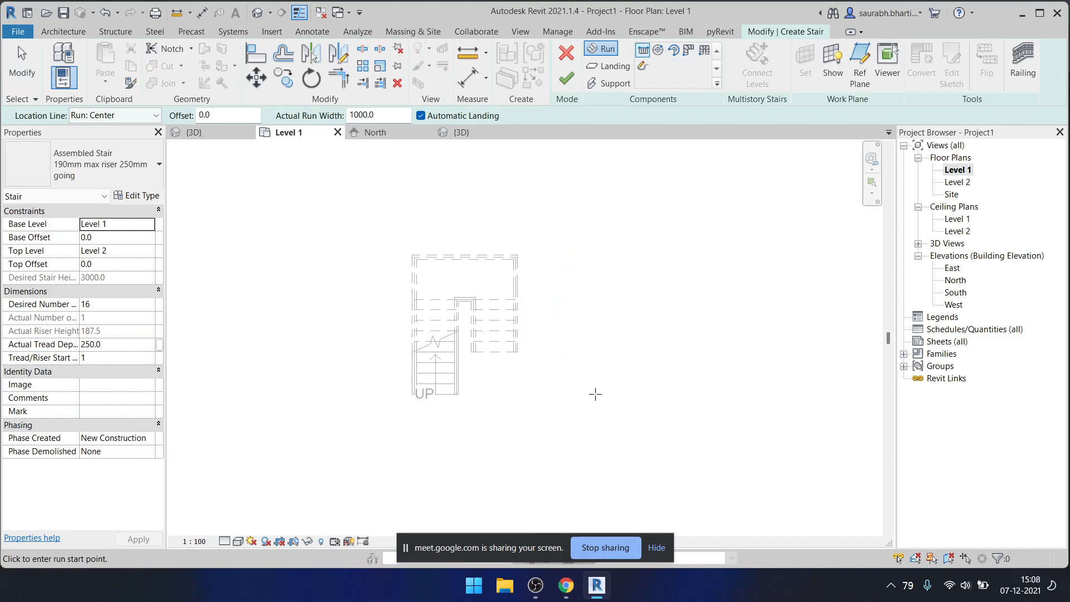
scroll(593, 394, up, 1)
scroll(573, 354, down, 1)
click(573, 57)
middle_drag(536, 330, 454, 289)
scroll(509, 216, down, 1)
scroll(507, 218, up, 5)
scroll(502, 278, down, 2)
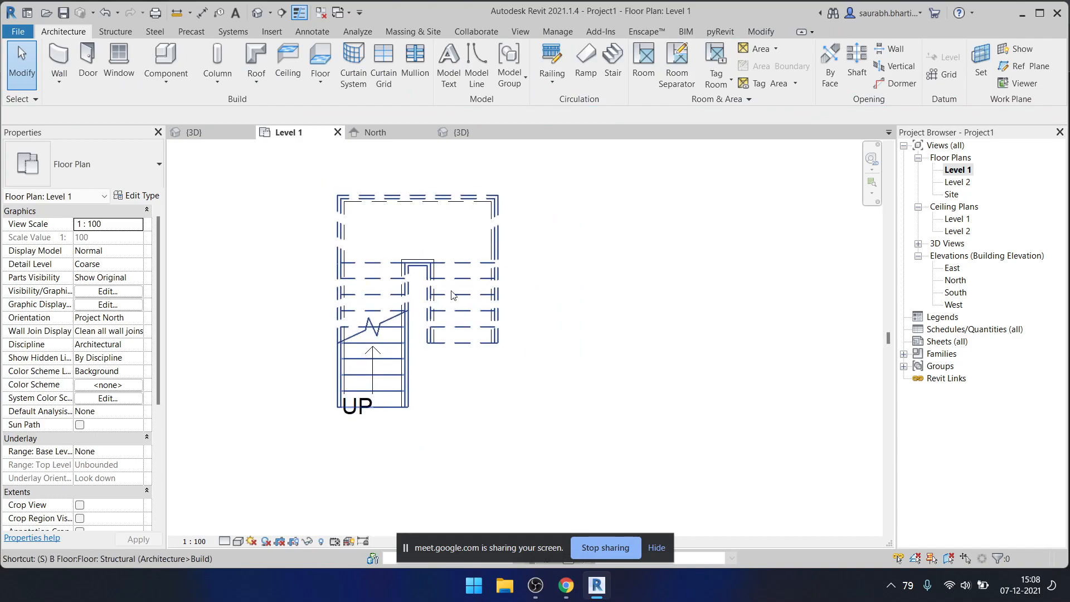
- Create a straight vertical stair run with 16 risers to the right of the U-shaped stair on Level 1
key(s)
key(t)
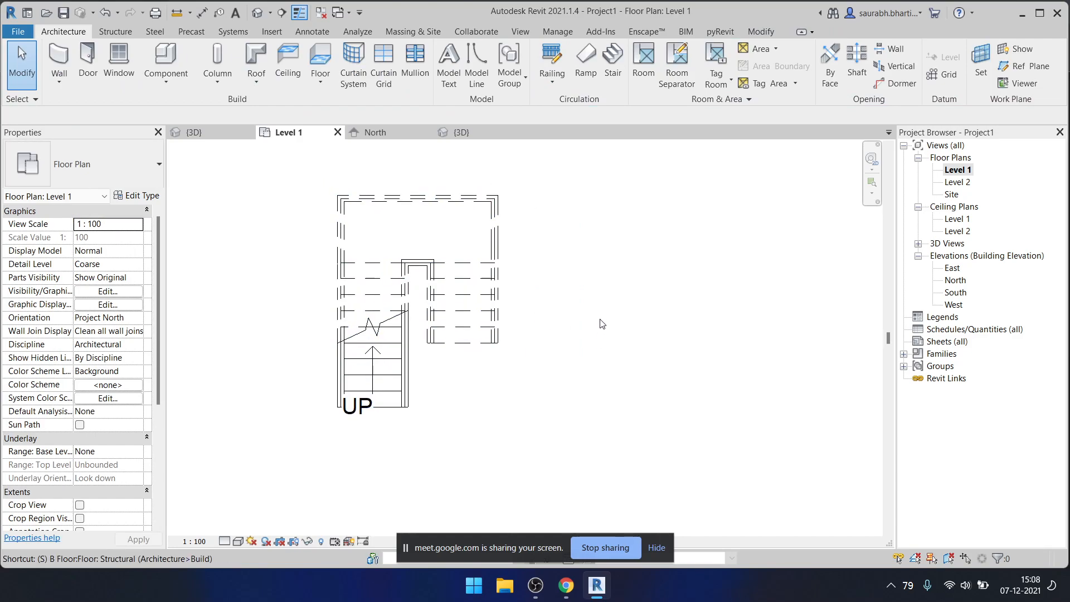
click(633, 415)
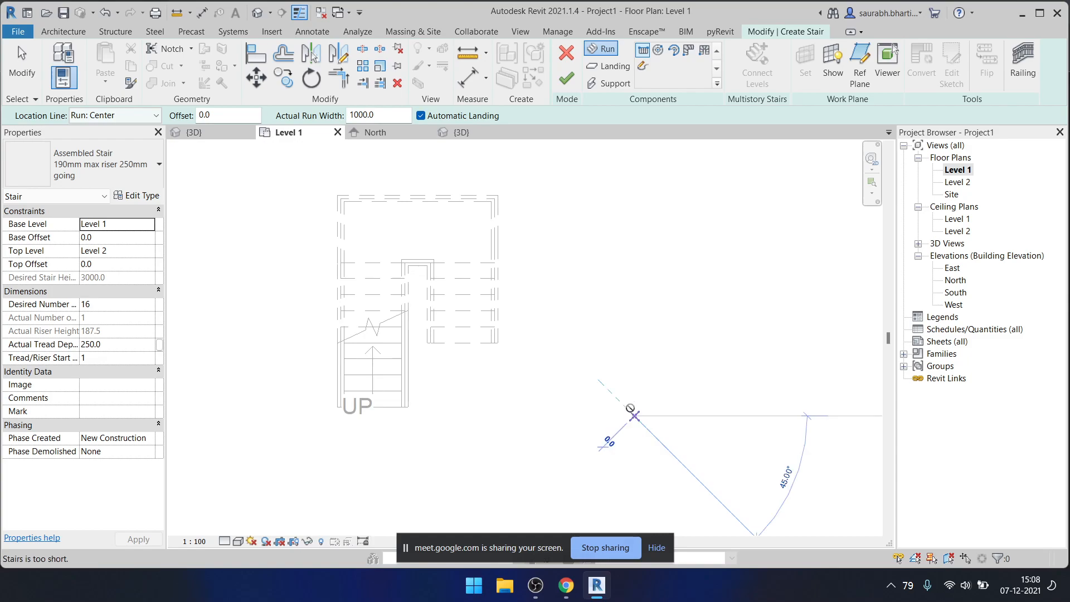
click(635, 174)
key(Escape)
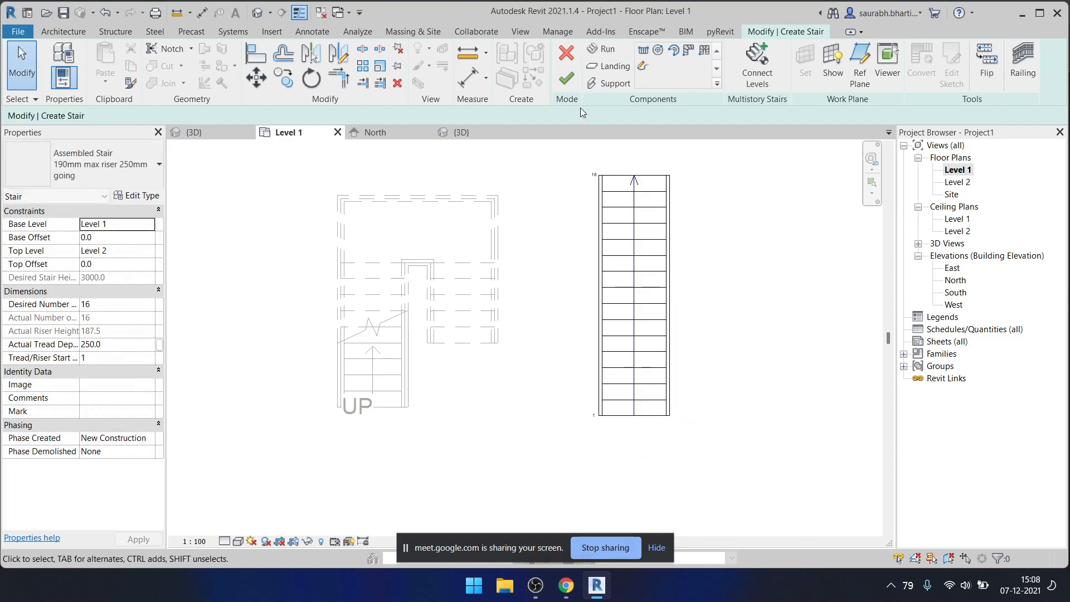
click(563, 82)
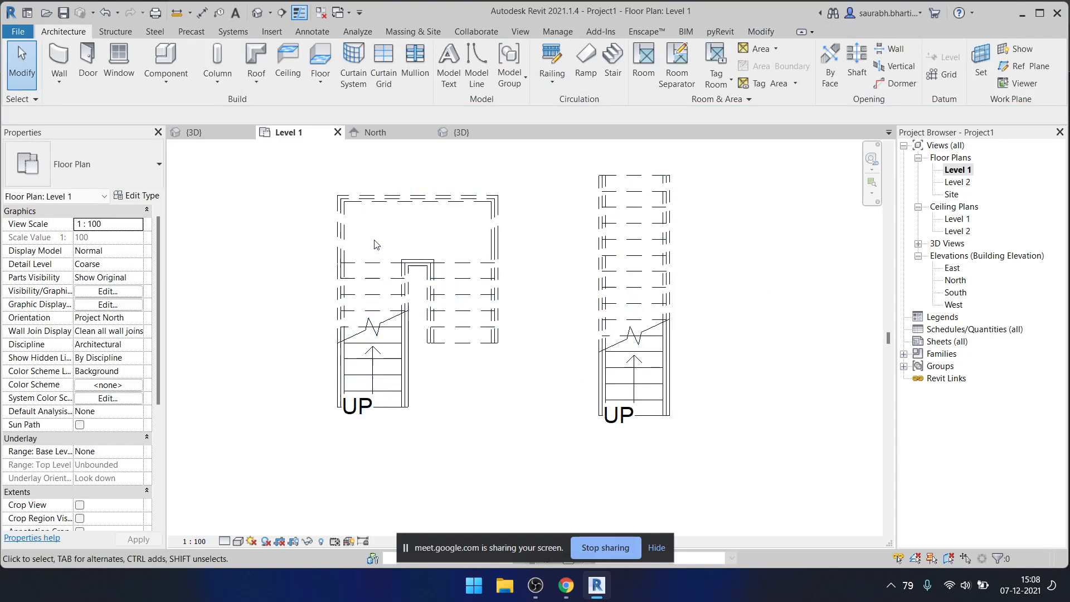
scroll(423, 243, up, 3)
scroll(428, 239, down, 4)
scroll(685, 266, up, 5)
click(644, 259)
scroll(642, 260, down, 7)
key(Escape)
scroll(508, 264, up, 4)
scroll(479, 223, up, 2)
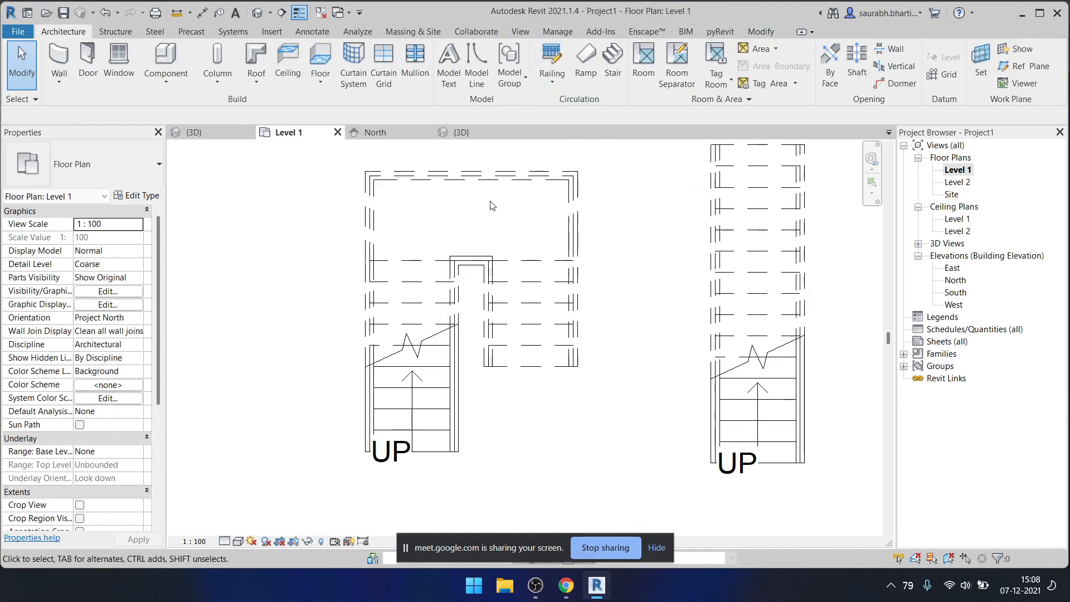
- Try a minimum run width of 800 in the U-shaped stair's type properties
scroll(434, 231, down, 4)
scroll(451, 234, up, 3)
click(518, 289)
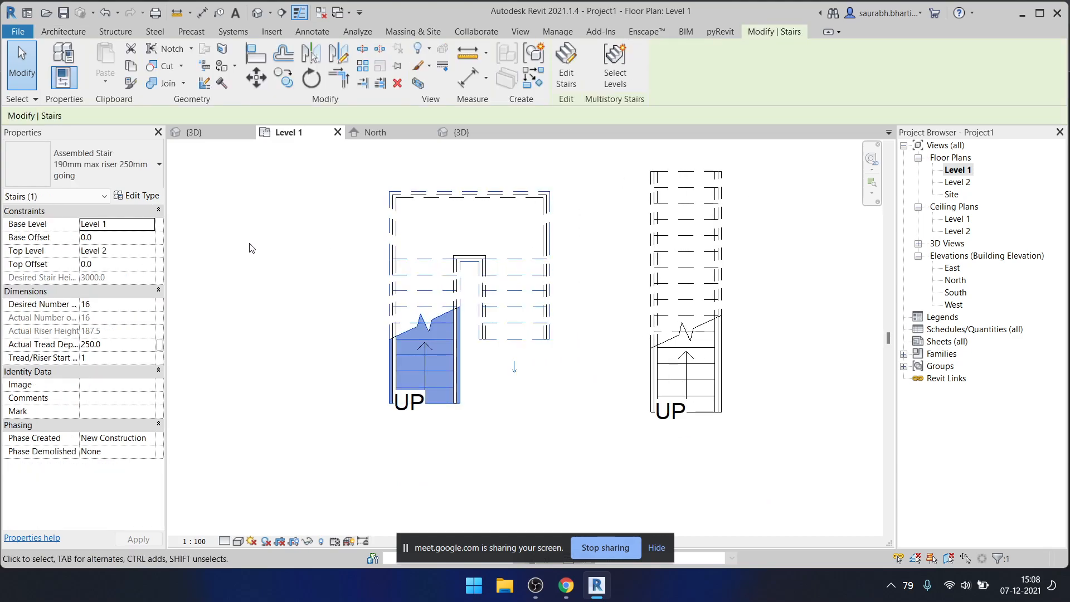
click(140, 197)
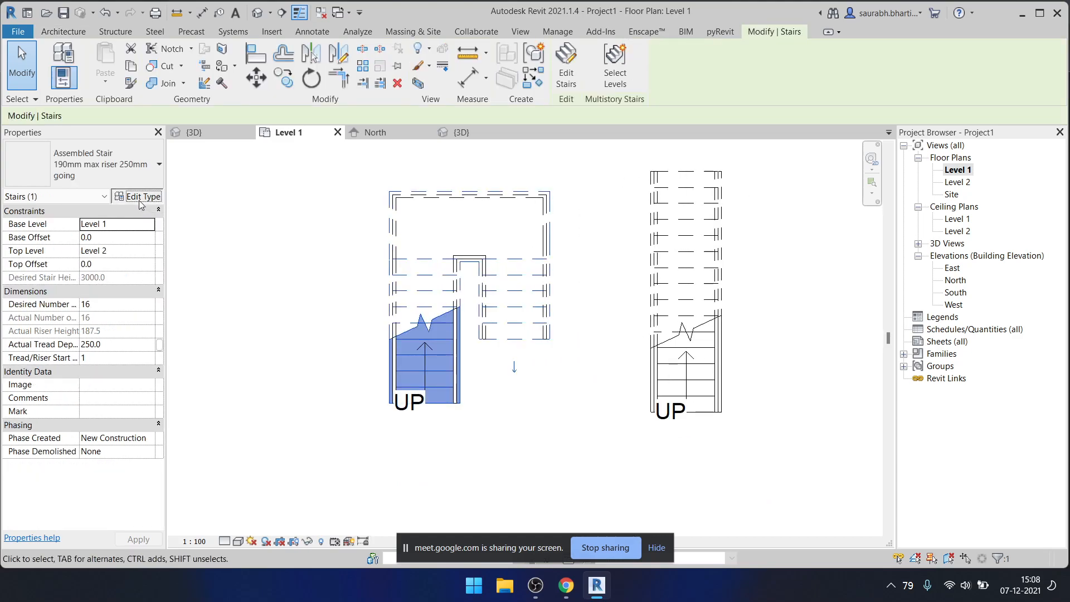
drag(768, 70, 749, 14)
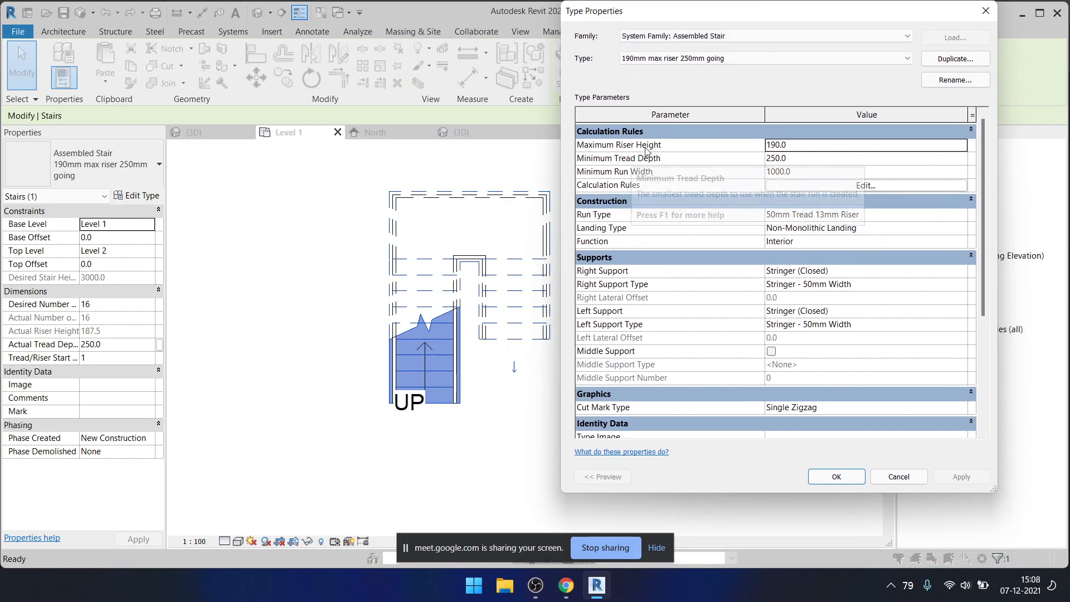
click(811, 161)
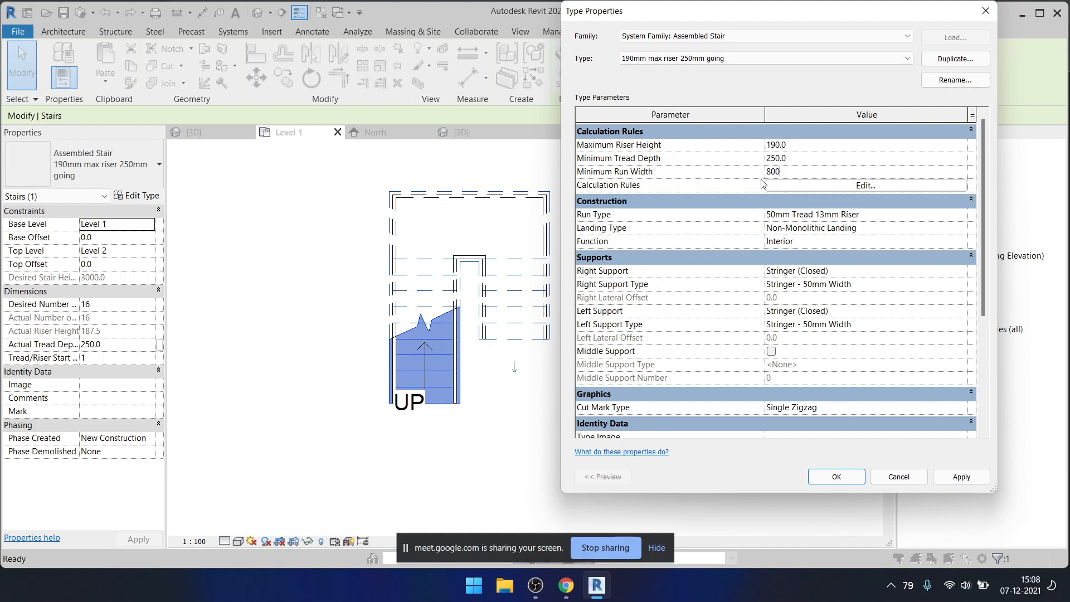
- Review the material, tread, nosing and riser parameters of the stair's run type and discard the type property edits
click(960, 214)
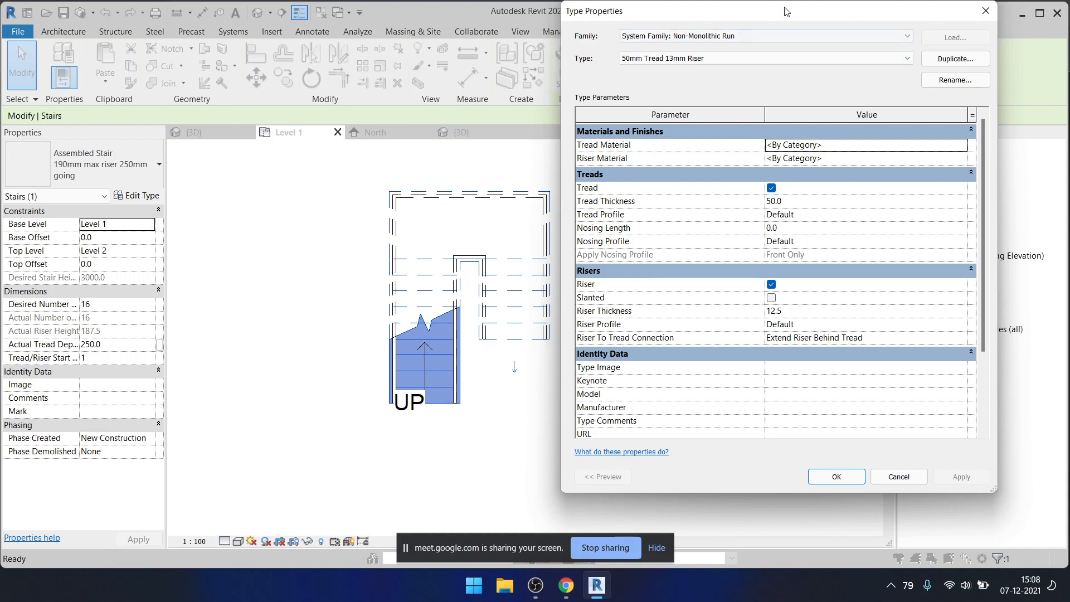
drag(778, 19, 674, 24)
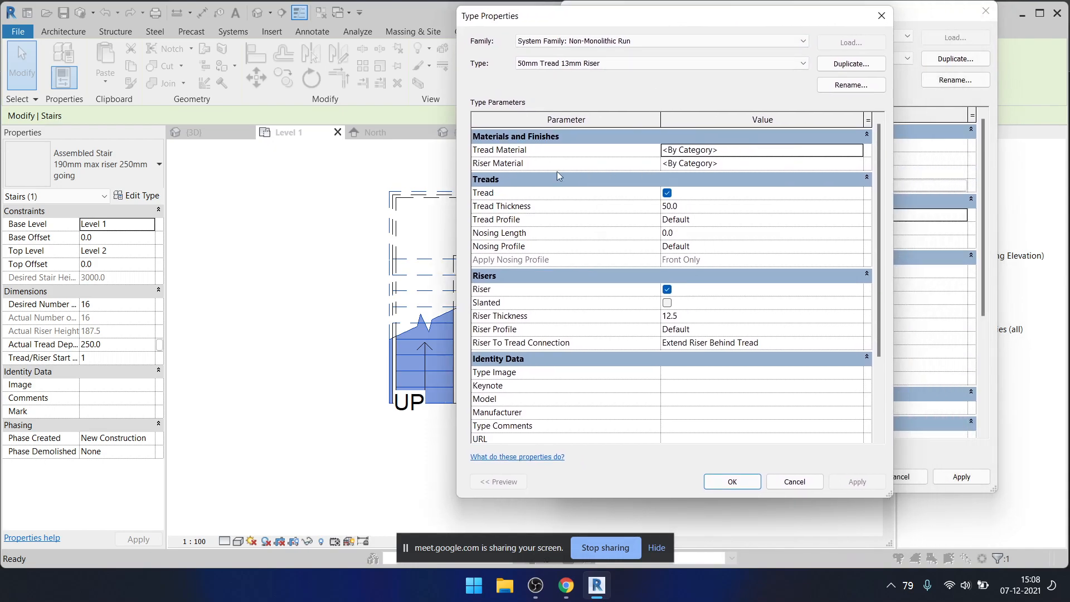
click(857, 207)
click(843, 220)
click(816, 233)
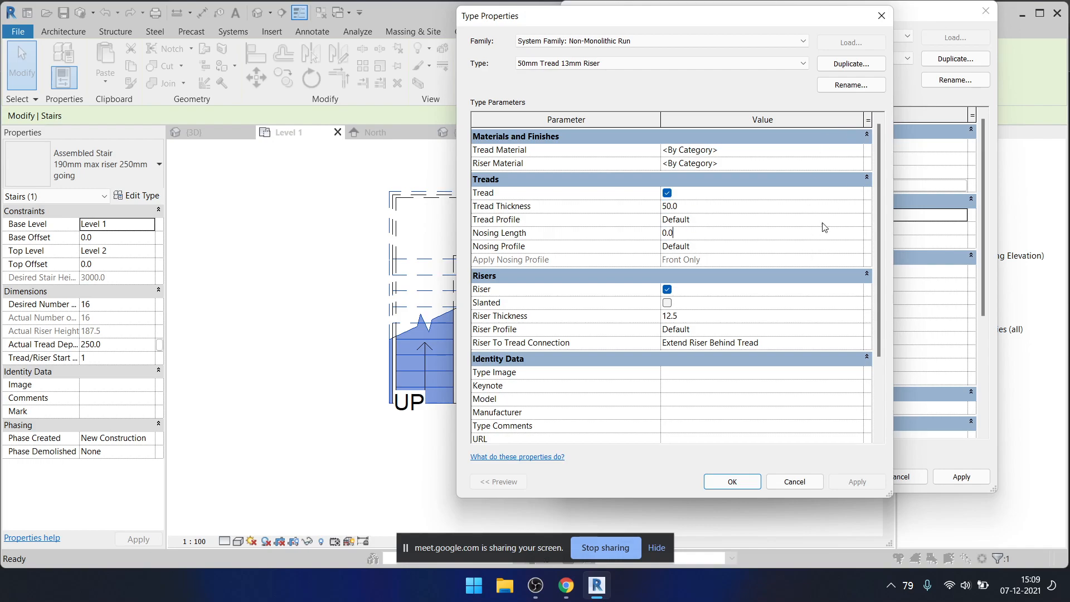
scroll(801, 345, down, 2)
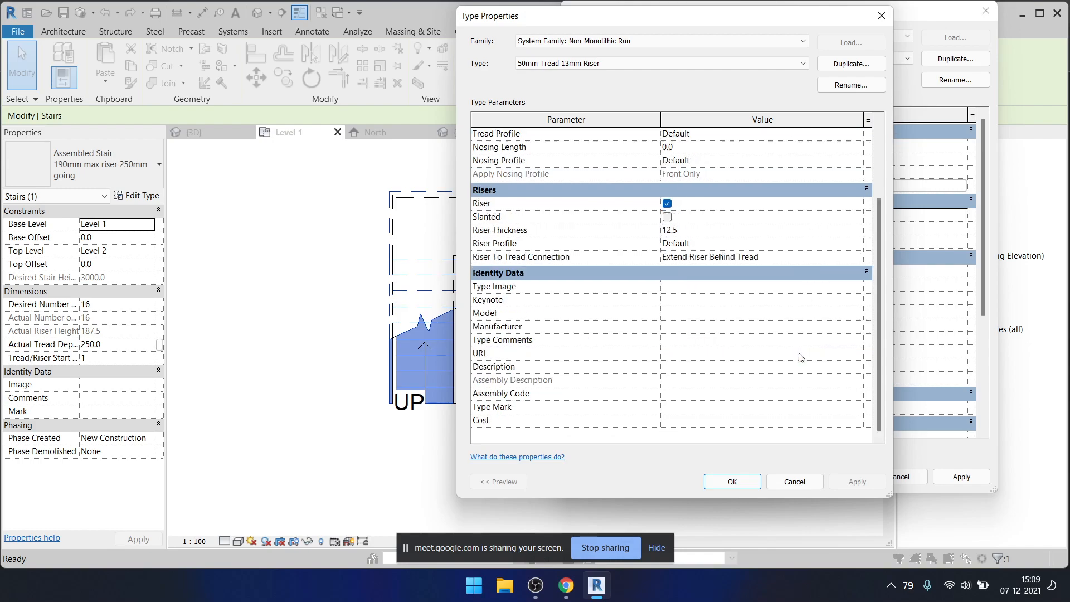
click(881, 17)
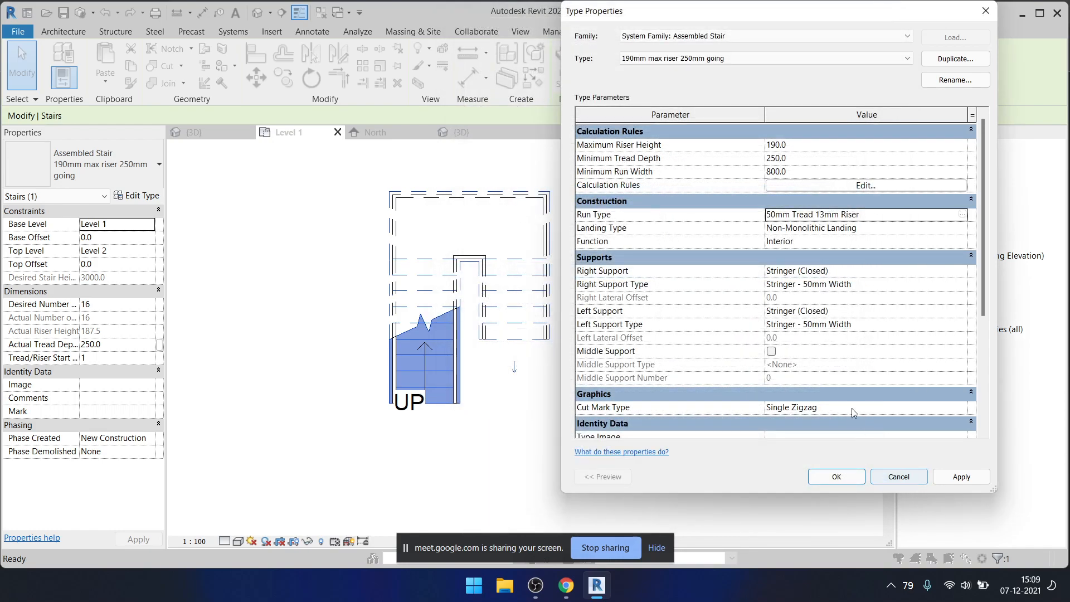
key(Escape)
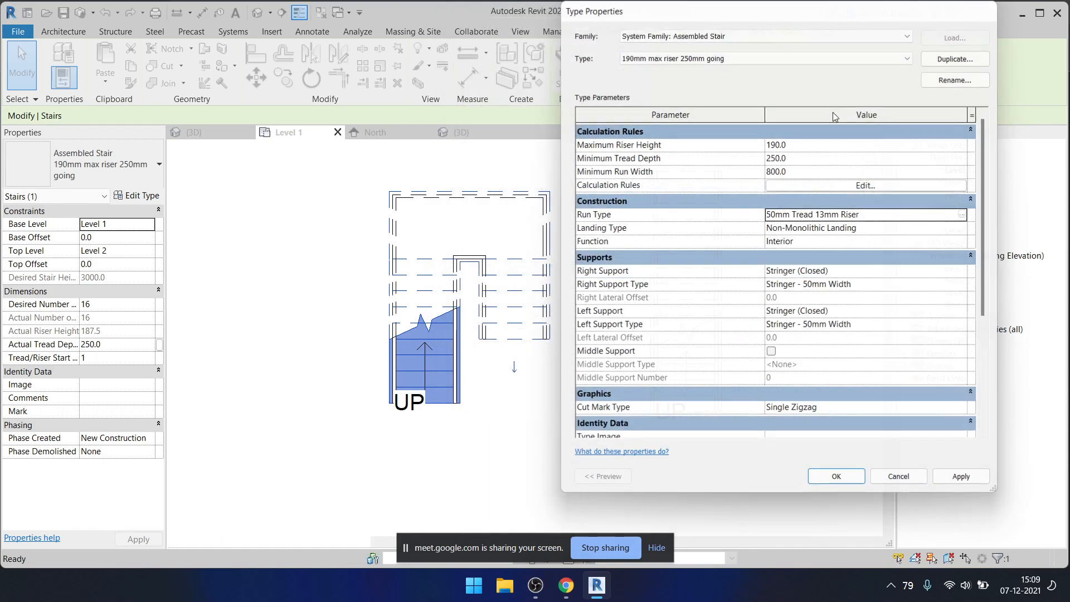
key(Escape)
- Open the default 3D view, select the U-shaped stair and examine its side stringers from several angles
scroll(507, 228, up, 1)
scroll(507, 228, up, 1)
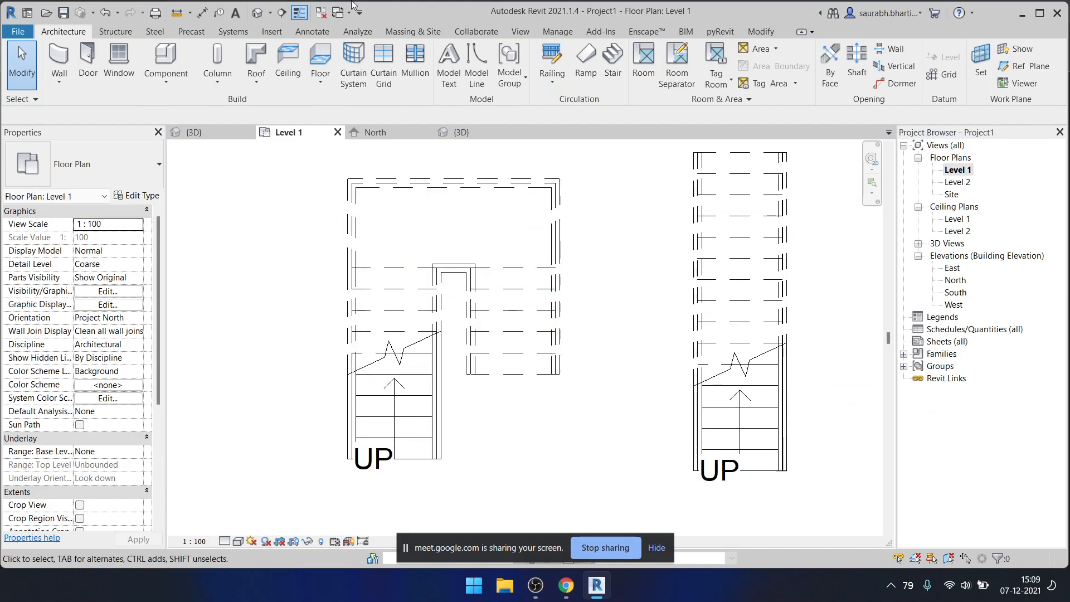
click(261, 16)
scroll(540, 280, up, 5)
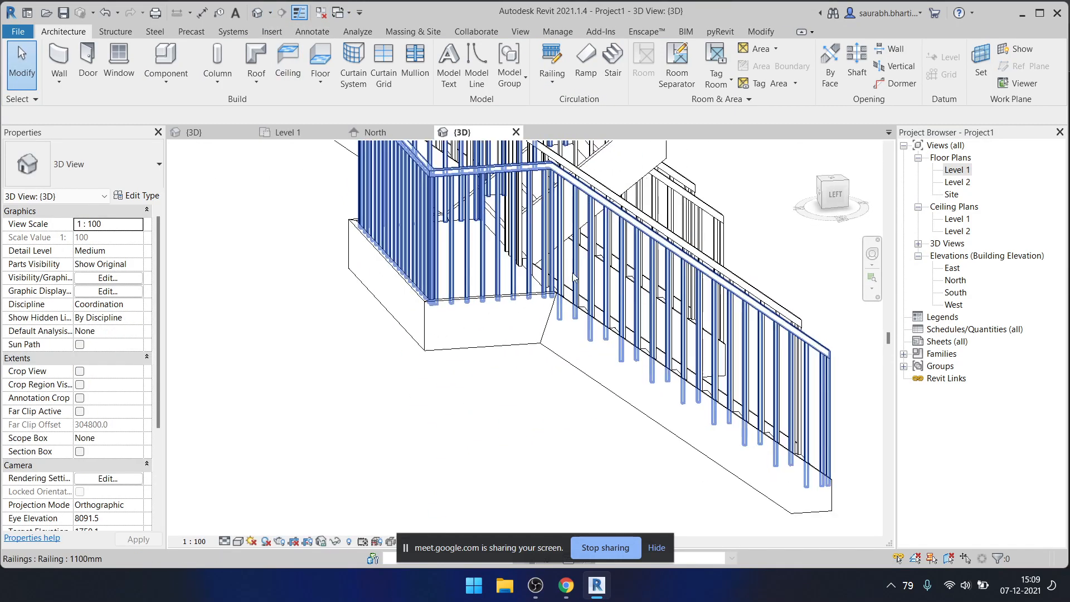
shift+middle_drag(567, 272, 700, 296)
click(645, 316)
shift+middle_drag(645, 316, 824, 390)
shift+middle_drag(645, 339, 571, 296)
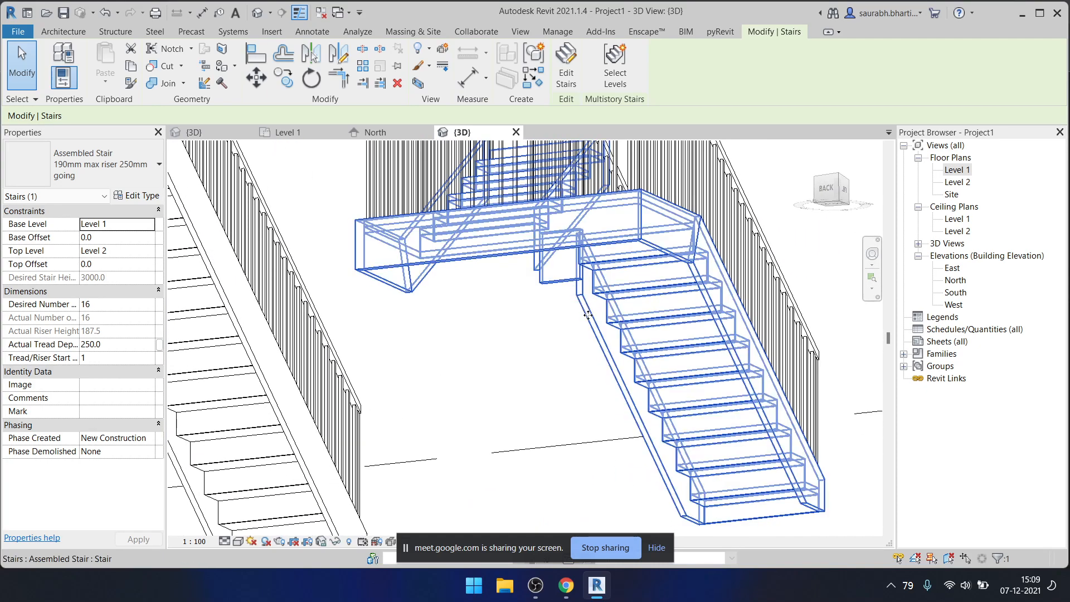
shift+middle_drag(581, 461, 596, 311)
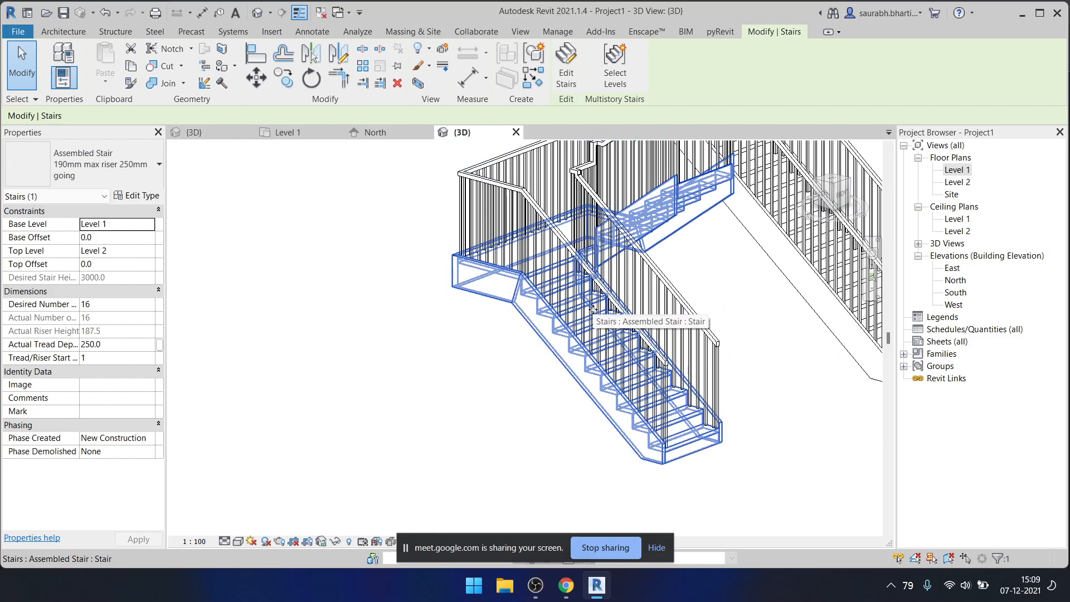
- Set the right support of the U-shaped stair's type to Carriage (Open)
click(136, 199)
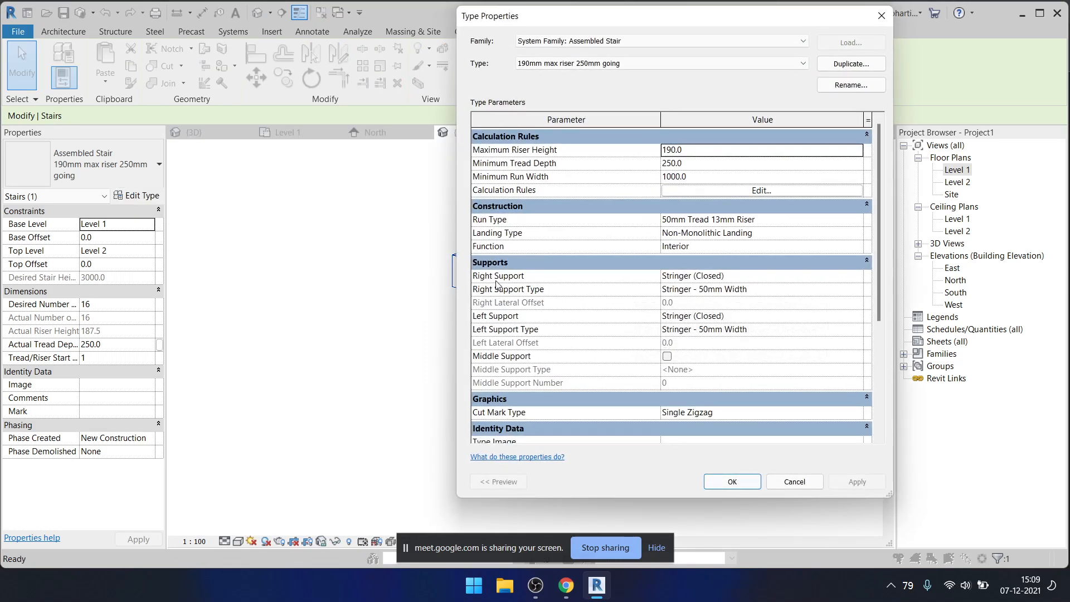
drag(637, 24, 234, 27)
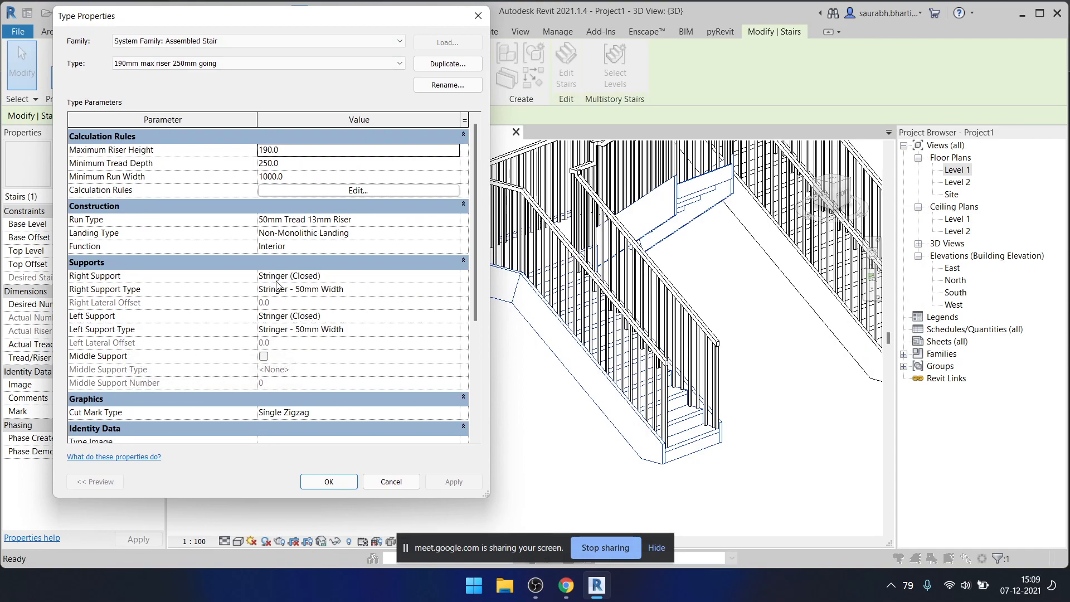
click(454, 275)
click(453, 276)
click(319, 312)
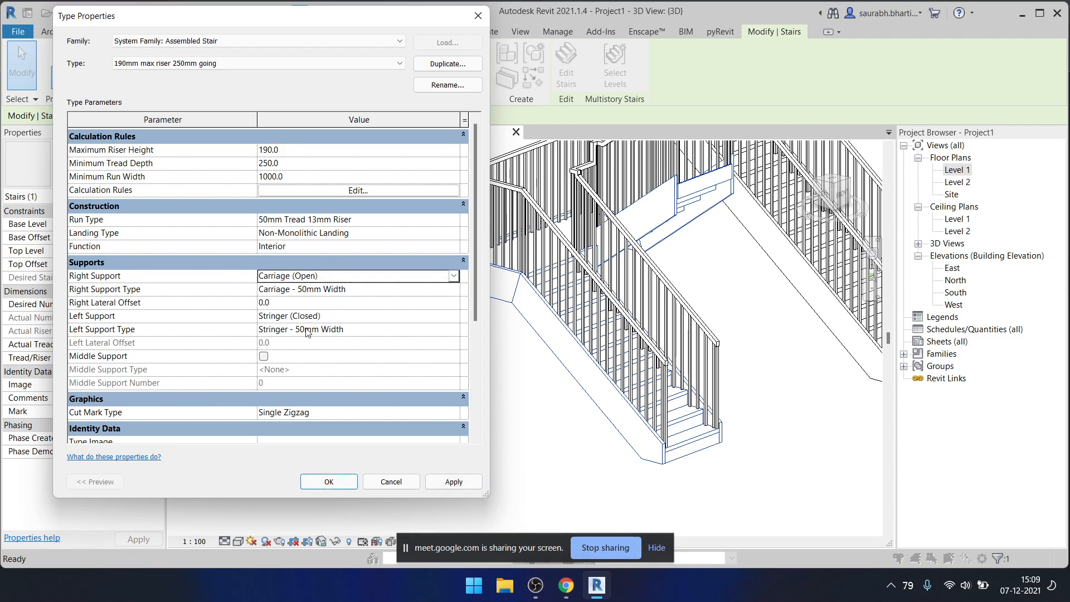
click(446, 483)
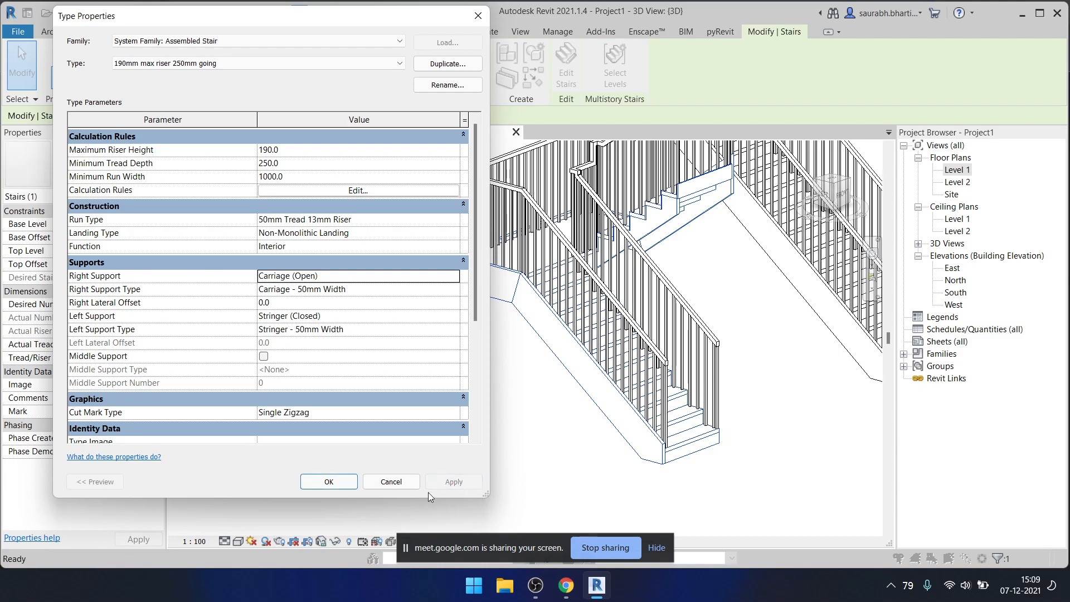
click(329, 481)
- Inspect the open carriage on the U-shaped stair and set the type's right support to None
shift+middle_drag(516, 430, 539, 239)
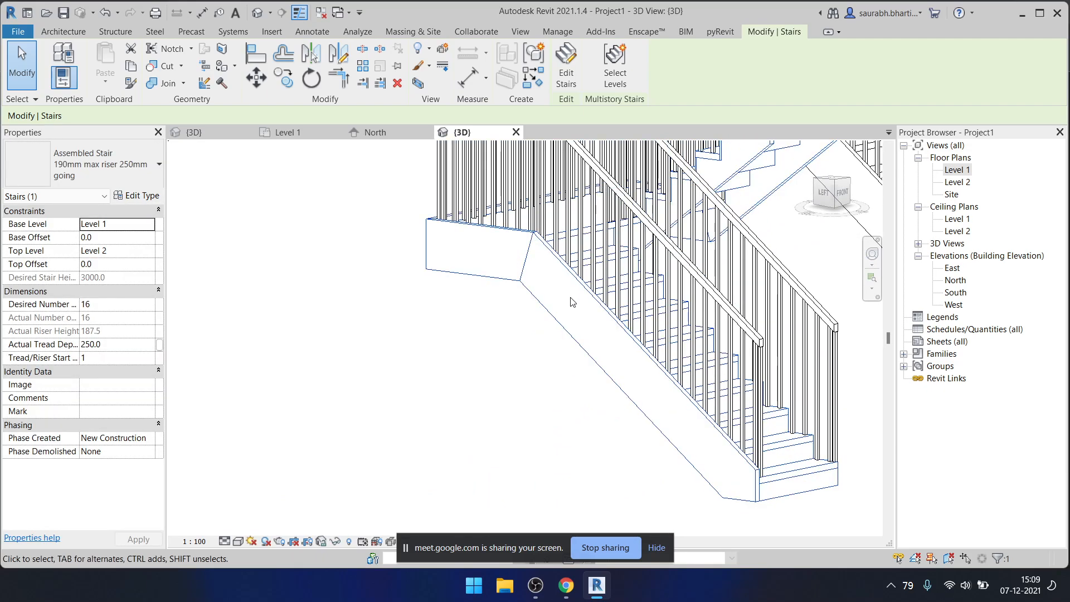
shift+middle_drag(631, 373, 576, 420)
shift+middle_drag(728, 256, 424, 254)
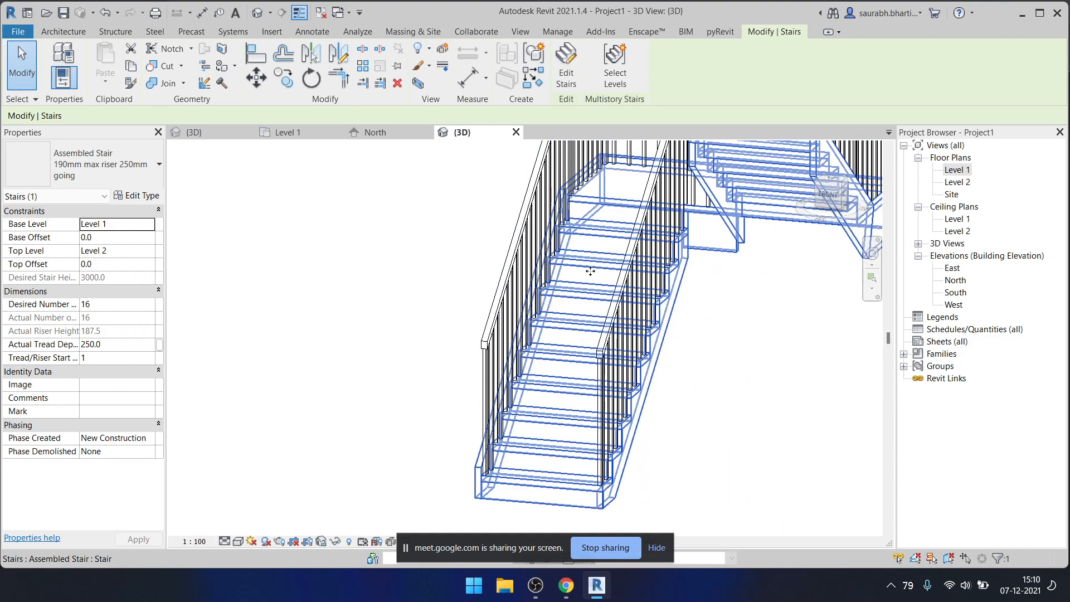
shift+middle_drag(557, 267, 235, 185)
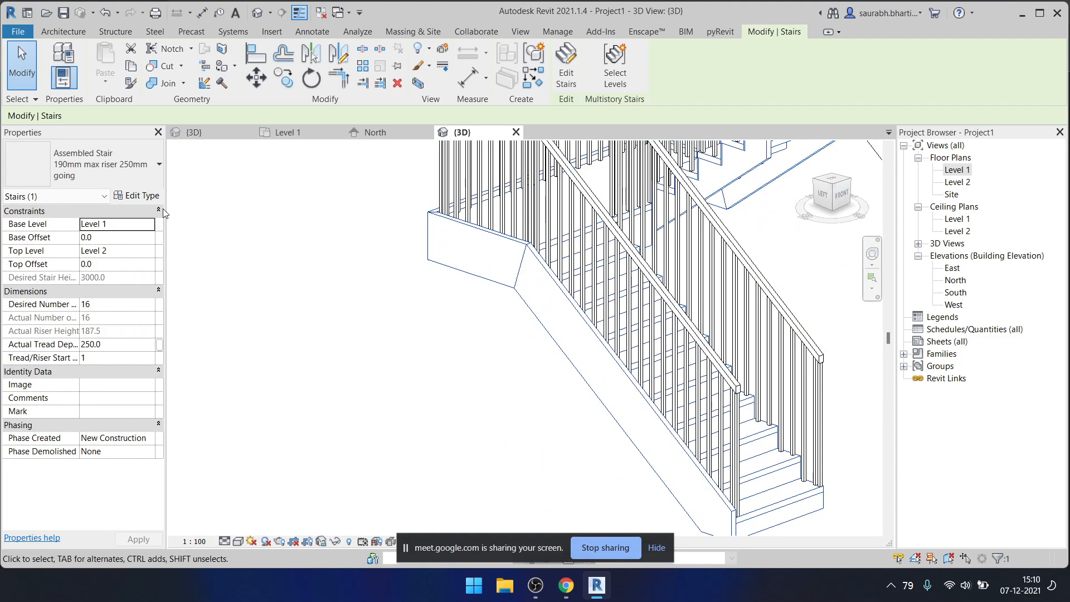
click(136, 197)
click(457, 277)
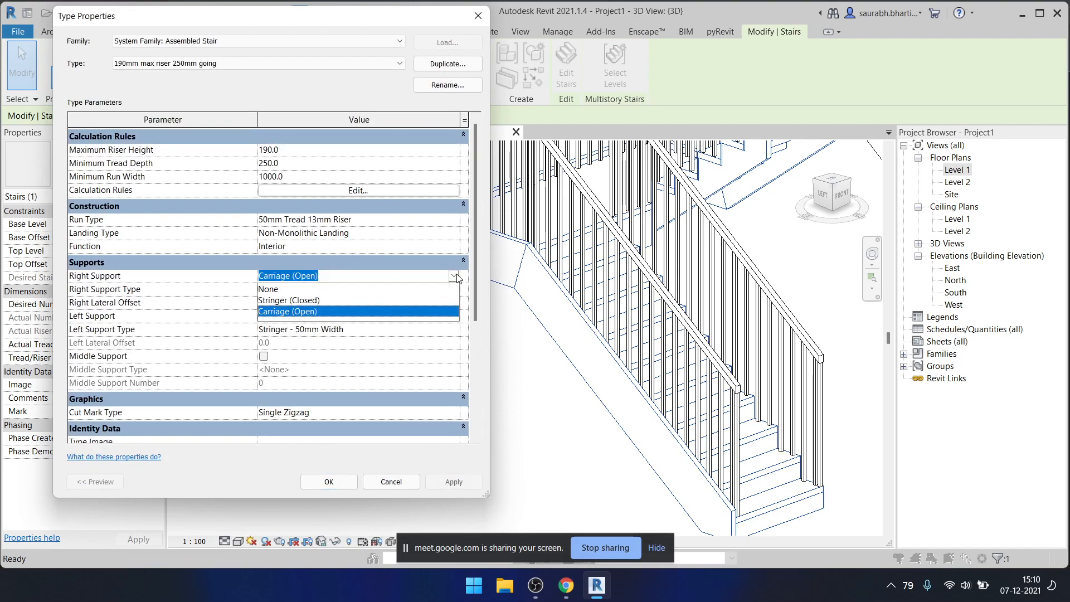
click(273, 289)
click(328, 481)
- Examine the right and left sides of both stairs from several angles to compare their supports
shift+middle_drag(341, 490, 382, 388)
scroll(429, 418, up, 3)
shift+middle_drag(528, 448, 493, 445)
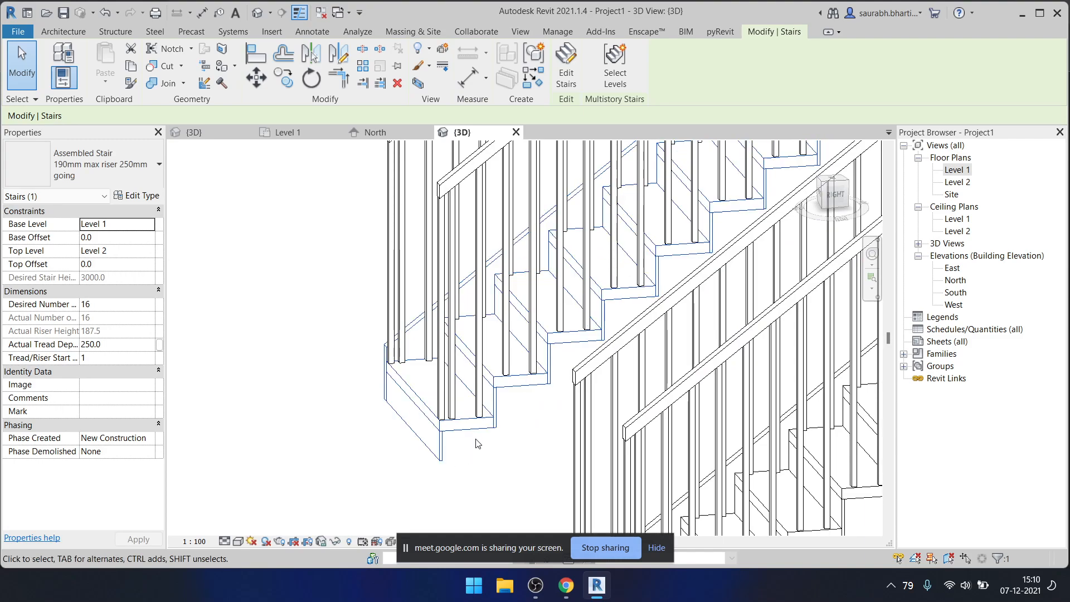
shift+middle_drag(577, 376, 585, 256)
scroll(588, 327, down, 3)
shift+middle_drag(585, 256, 615, 394)
shift+middle_drag(562, 303, 531, 310)
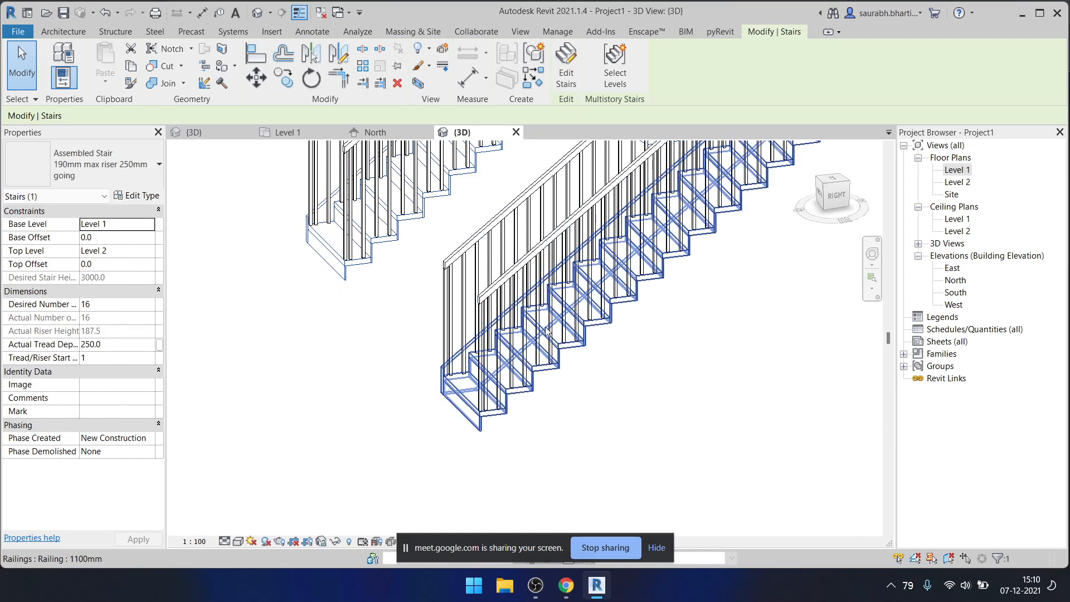
shift+middle_drag(569, 348, 680, 262)
shift+middle_drag(663, 319, 636, 320)
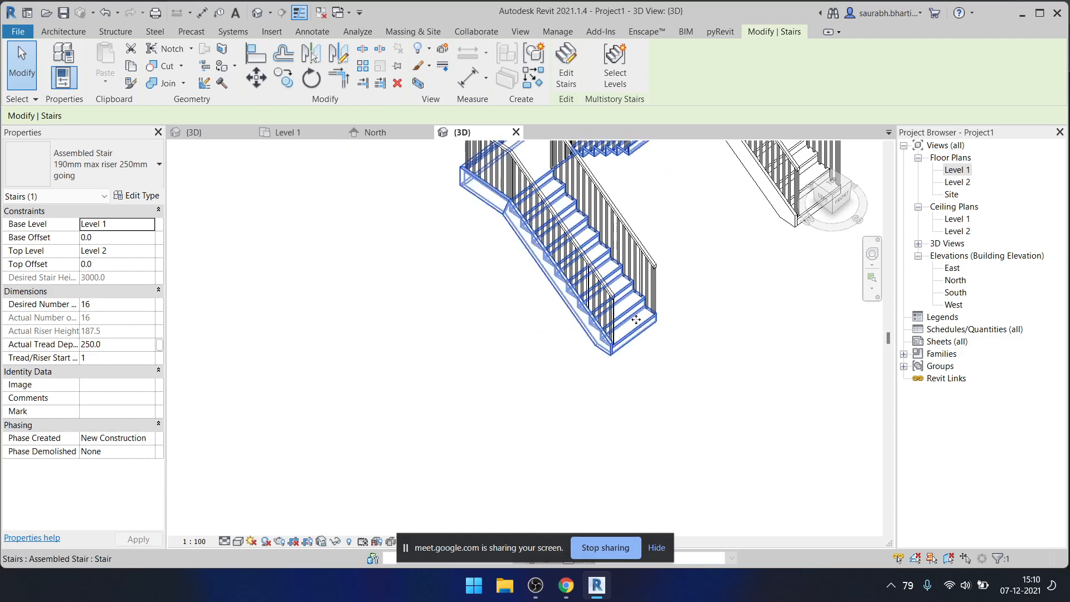
- Set the left support of the U-shaped stair's type to None
click(141, 197)
scroll(303, 351, down, 4)
scroll(371, 284, up, 2)
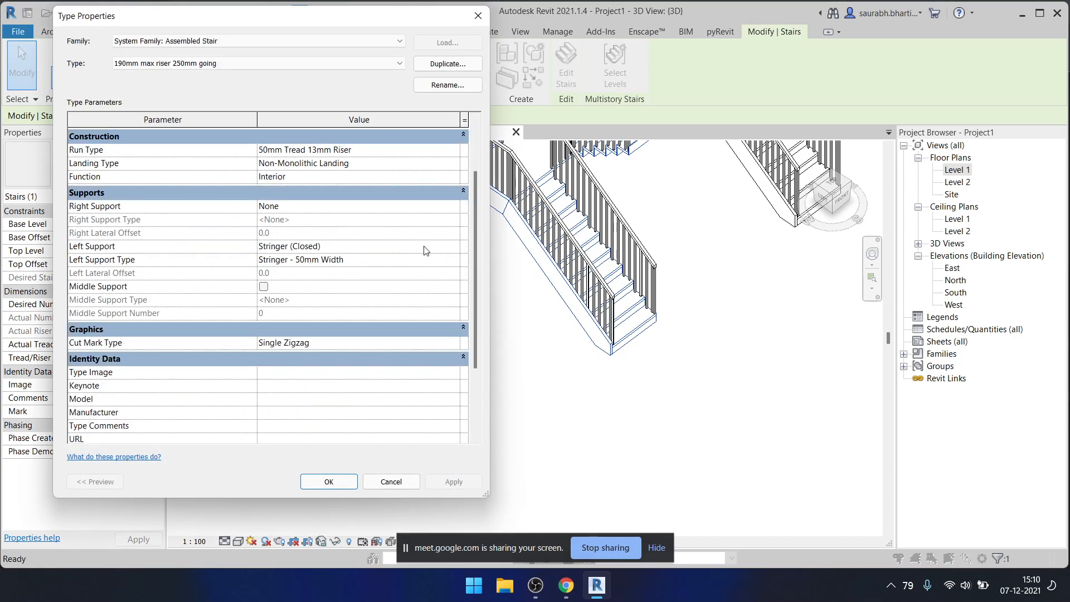
click(451, 248)
click(385, 261)
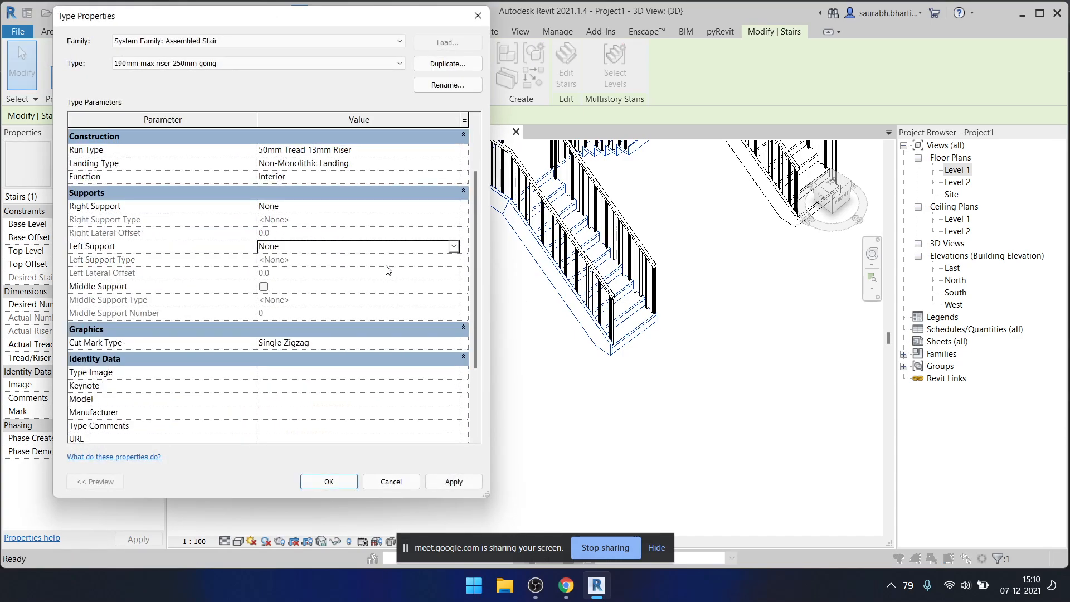
click(454, 482)
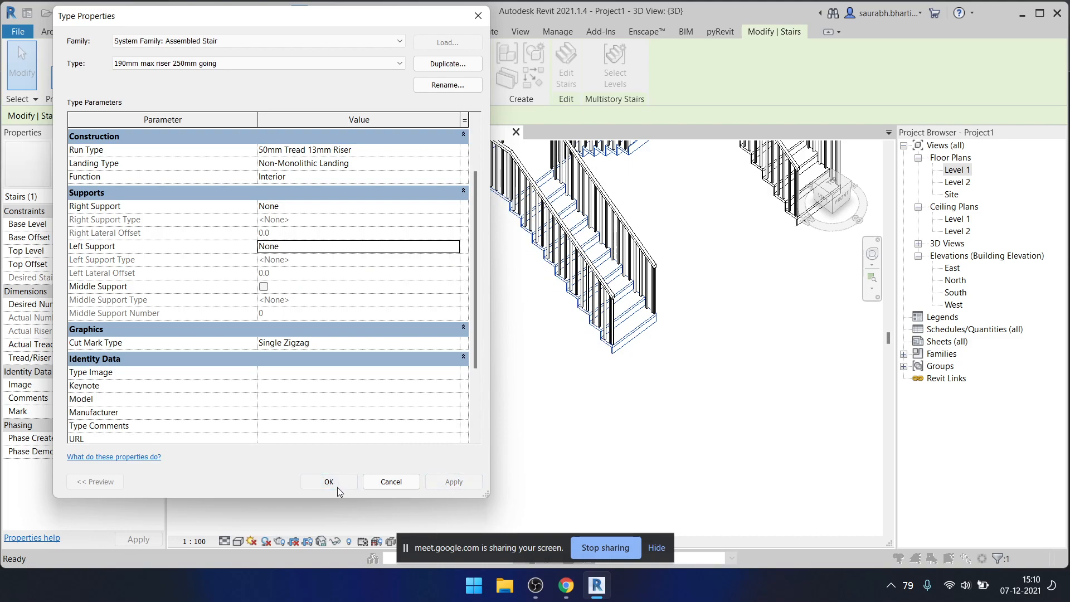
click(340, 486)
- Examine the U-shaped stair's unsupported flights and the properties of its outer railing in the 3D view
shift+middle_drag(530, 434, 397, 350)
click(611, 335)
scroll(611, 336, up, 3)
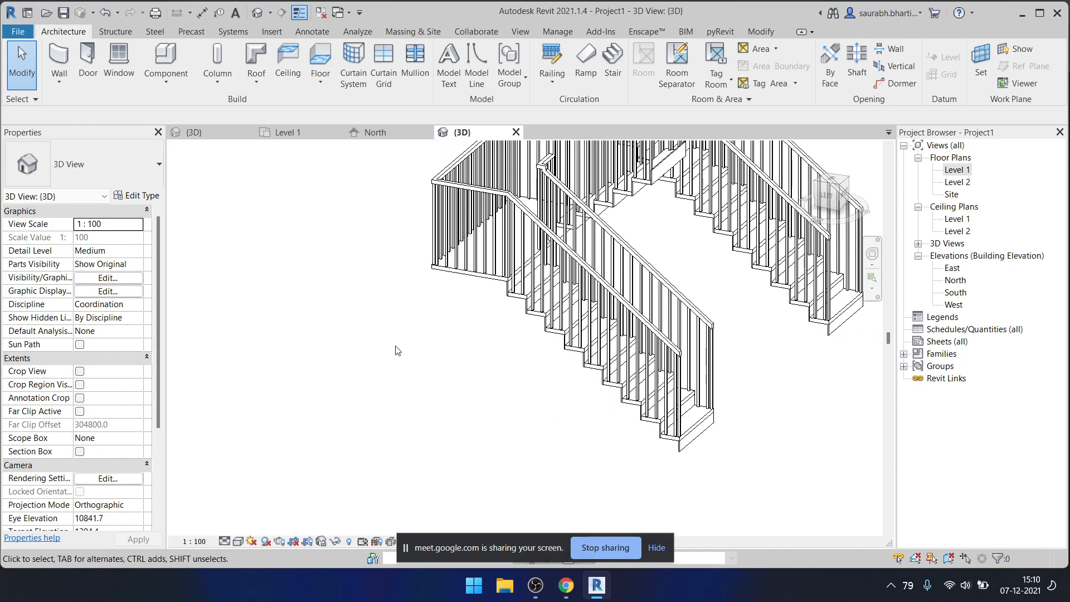
click(495, 304)
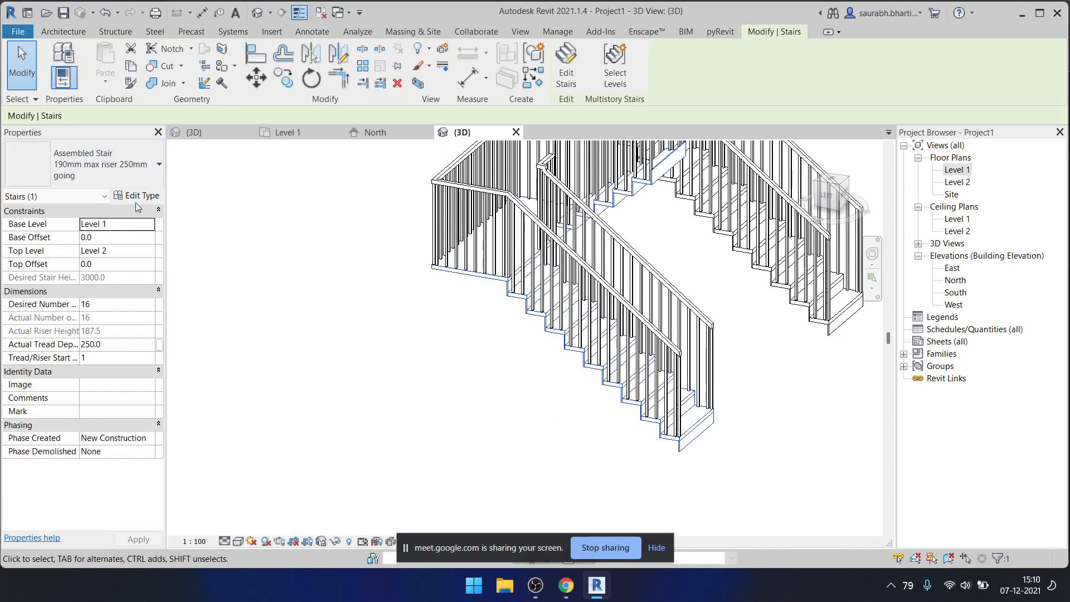
click(351, 287)
click(435, 245)
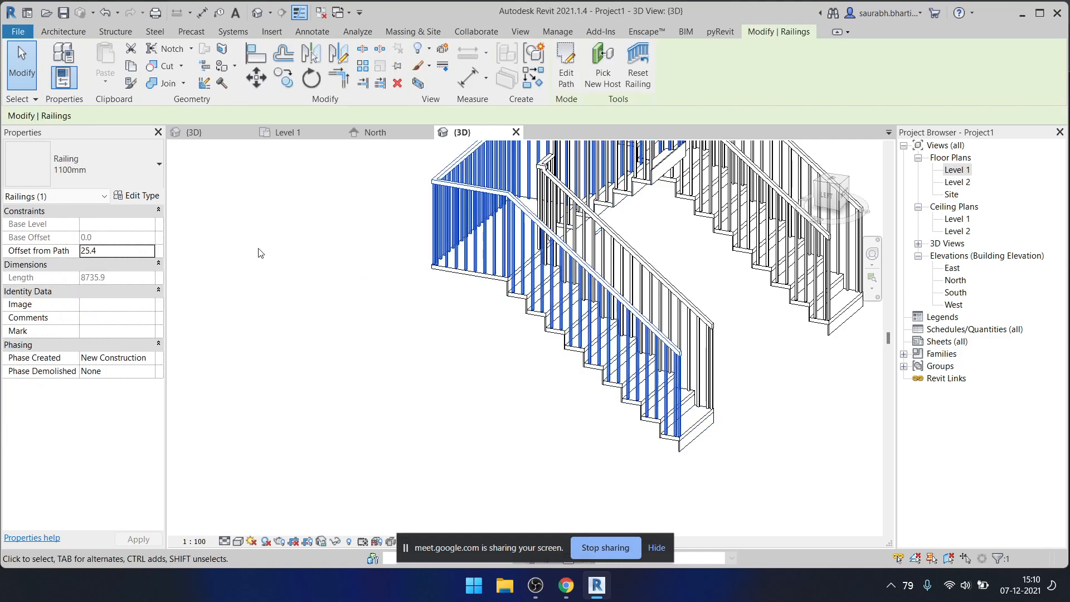
click(154, 201)
key(Escape)
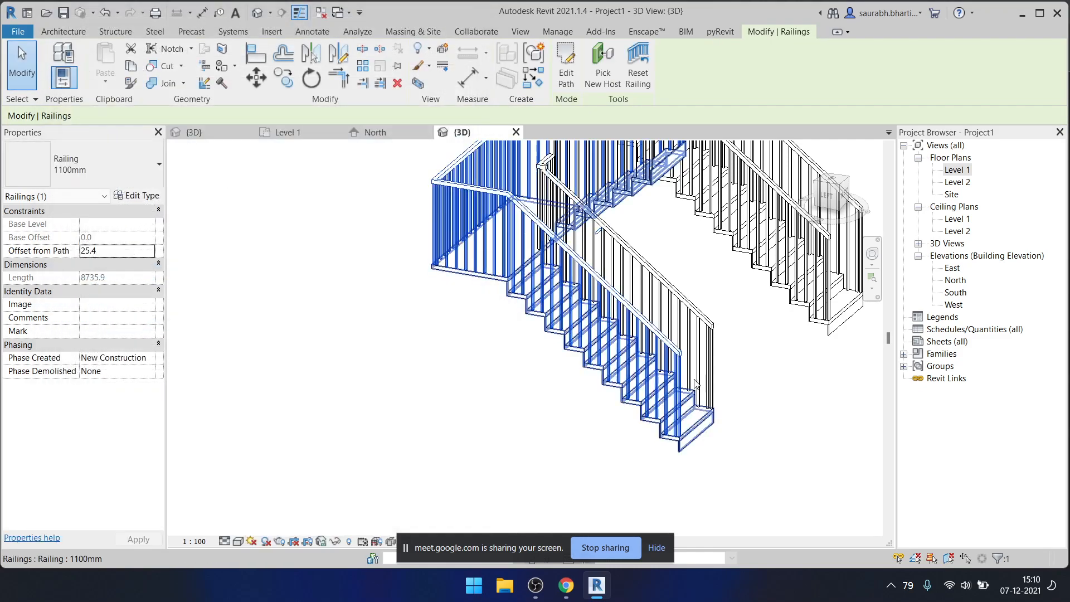
- Enable Middle Support in the U-shaped stair's type properties, using the Carriage - 50mm Width support type
click(708, 428)
click(142, 196)
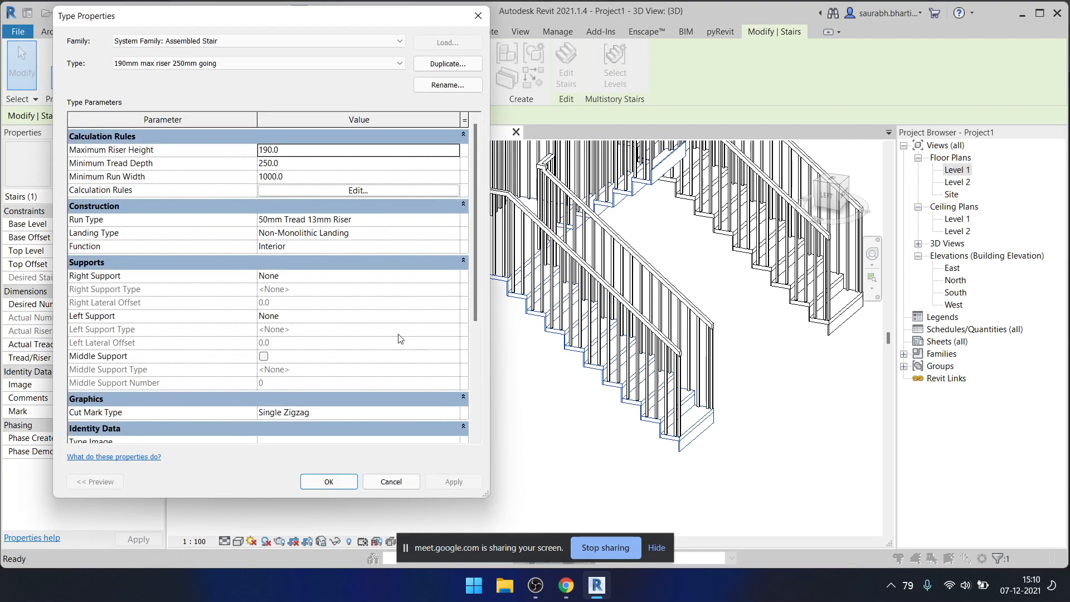
scroll(350, 332, down, 5)
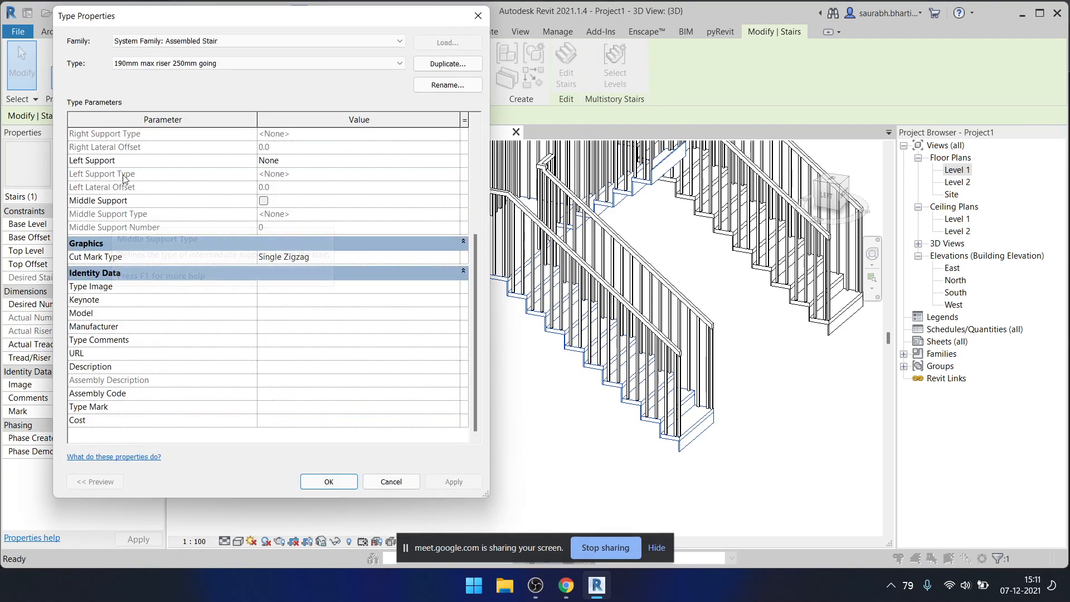
click(264, 201)
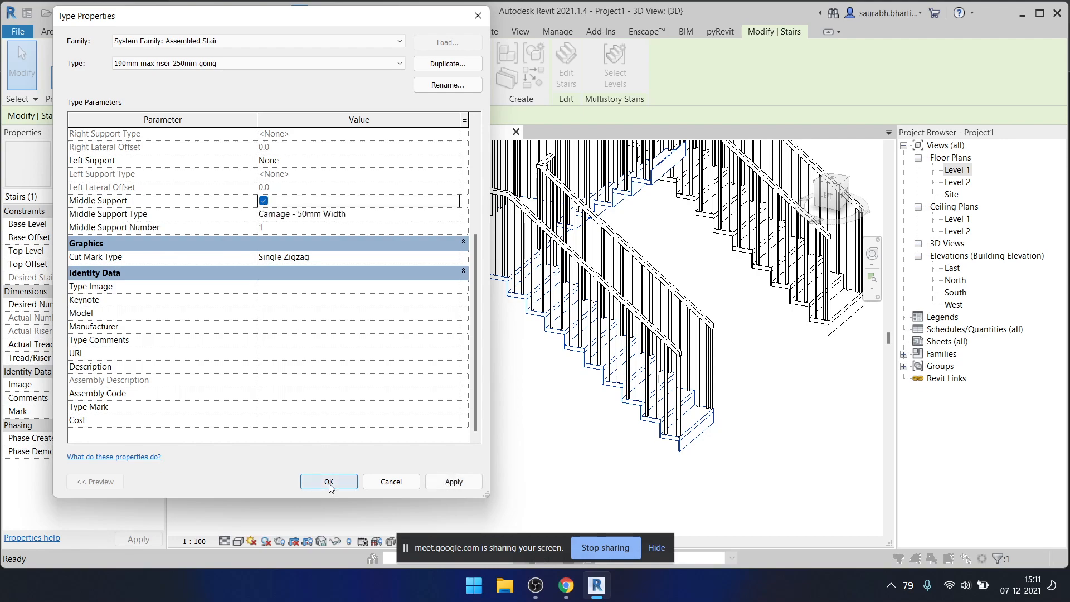
click(328, 481)
click(437, 460)
- Examine the middle carriage beneath the flights of both stairs, from below and from directly above
shift+middle_drag(437, 460, 663, 386)
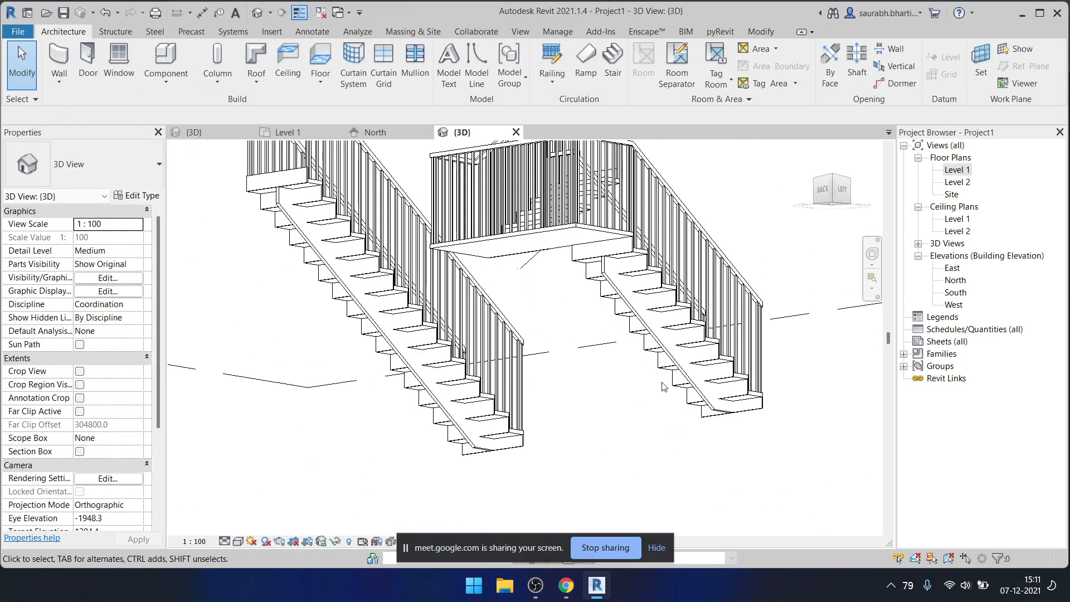
scroll(663, 386, up, 2)
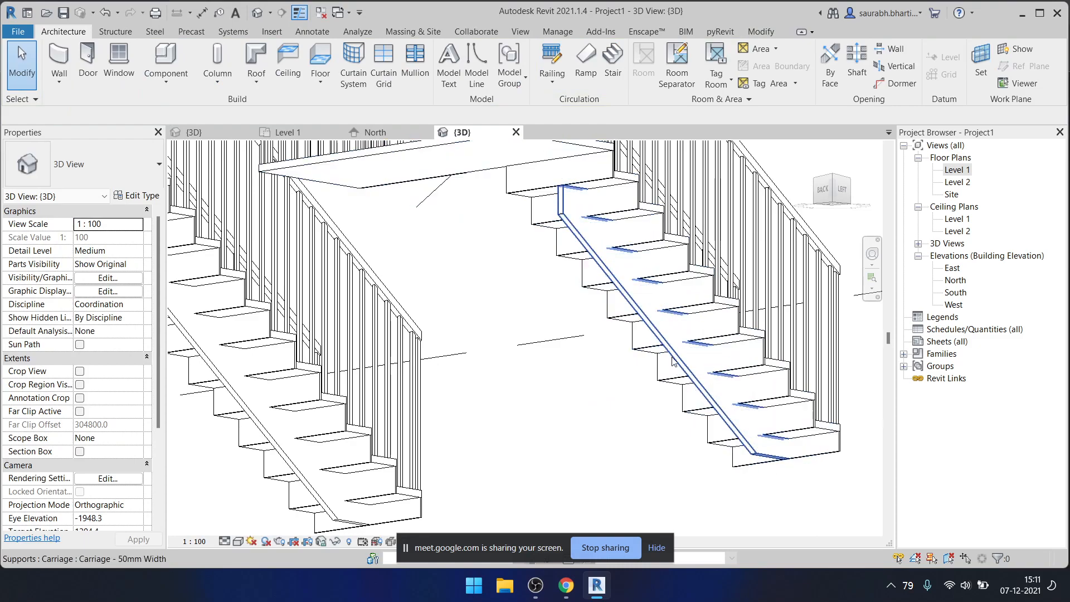
shift+middle_drag(677, 371, 633, 410)
shift+middle_drag(613, 362, 719, 472)
click(511, 318)
scroll(671, 449, down, 3)
scroll(563, 301, up, 2)
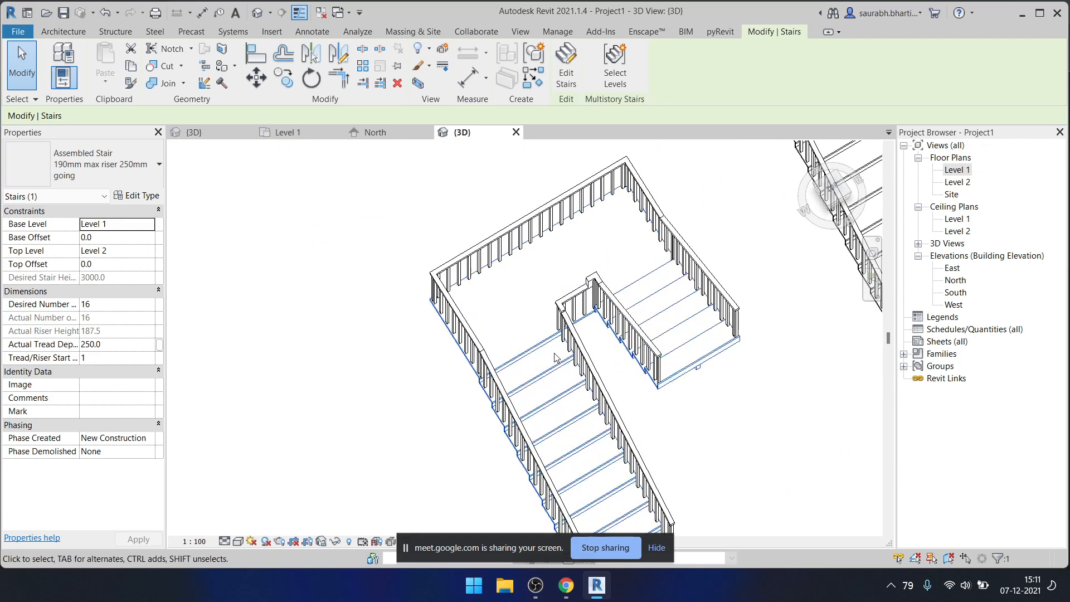
shift+middle_drag(563, 361, 573, 358)
scroll(577, 241, down, 1)
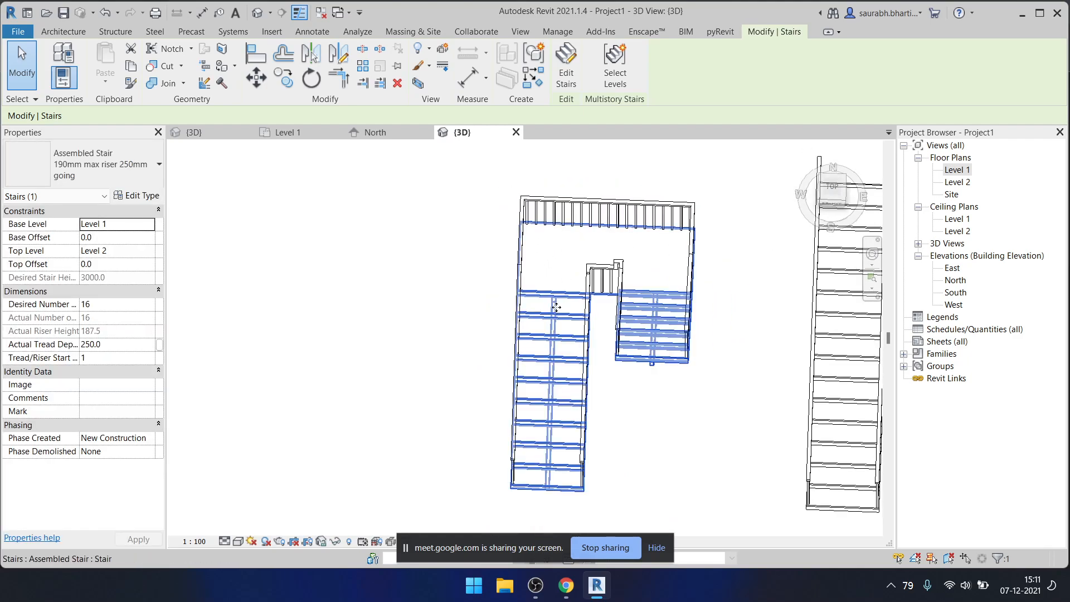
click(832, 190)
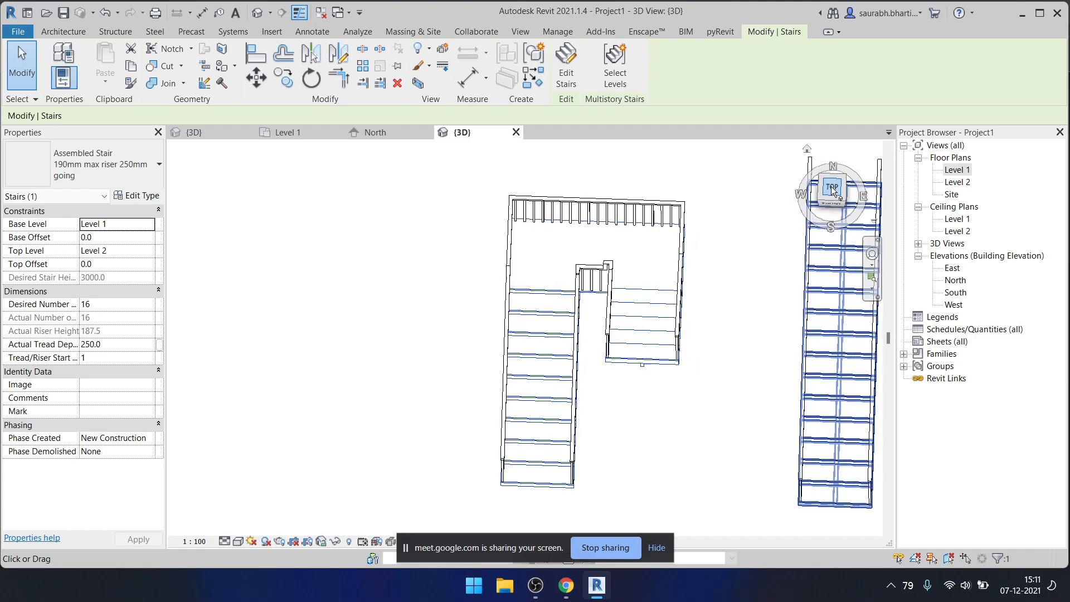
- In the Level 1 plan, edit the U-shaped stair and convert its landing to a custom sketch-based component
double_click(965, 172)
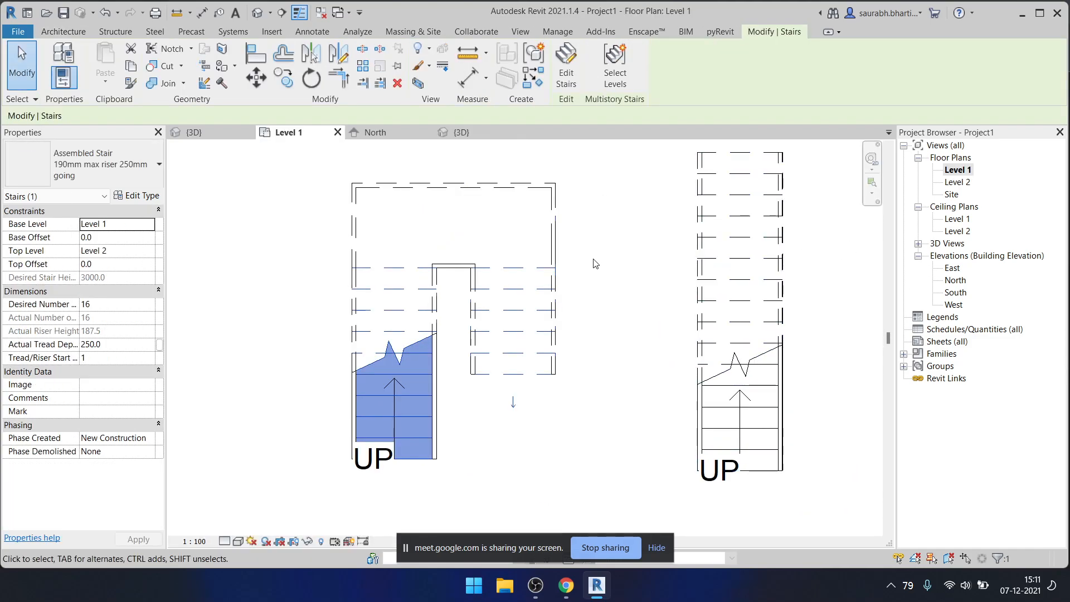
click(663, 305)
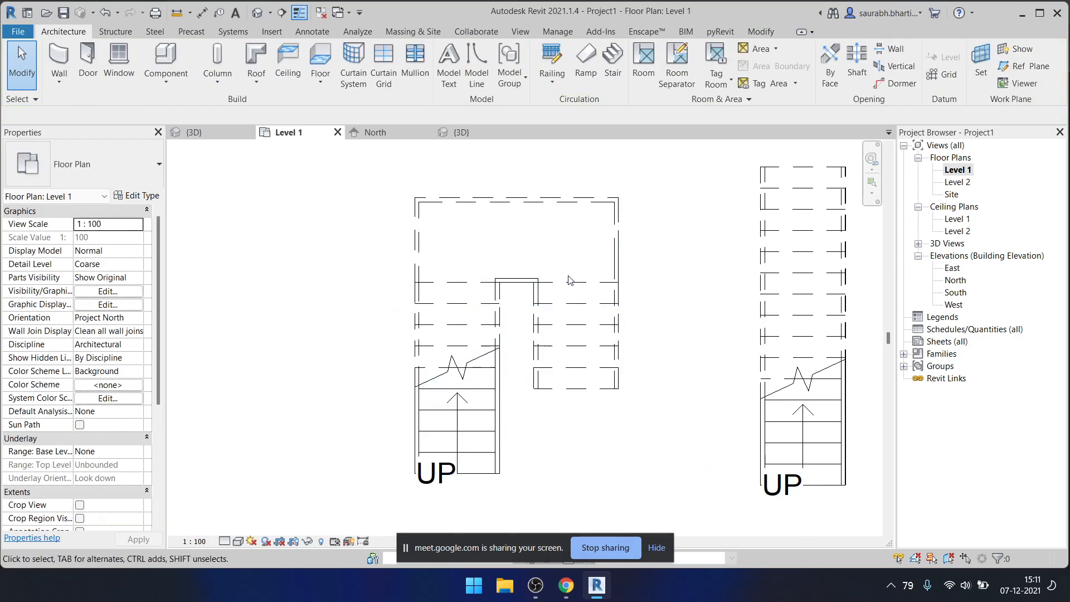
click(581, 295)
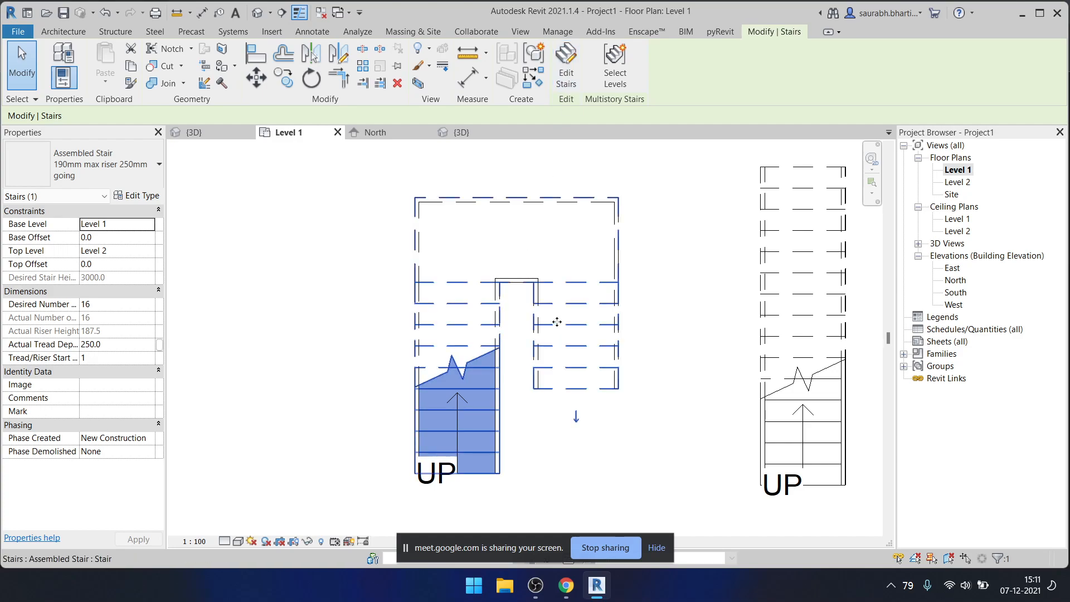
click(565, 83)
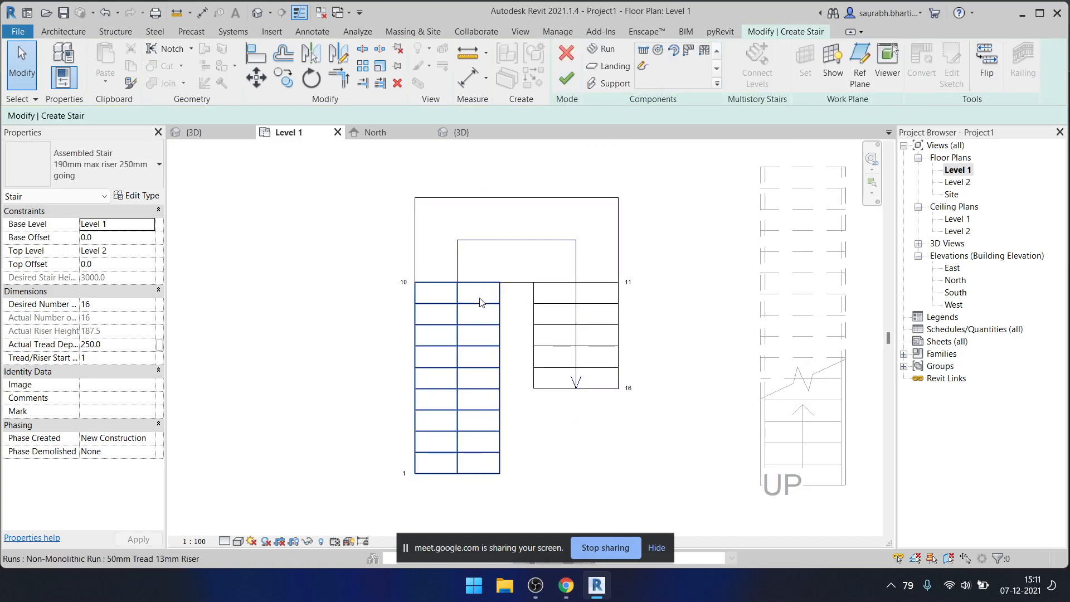
click(545, 204)
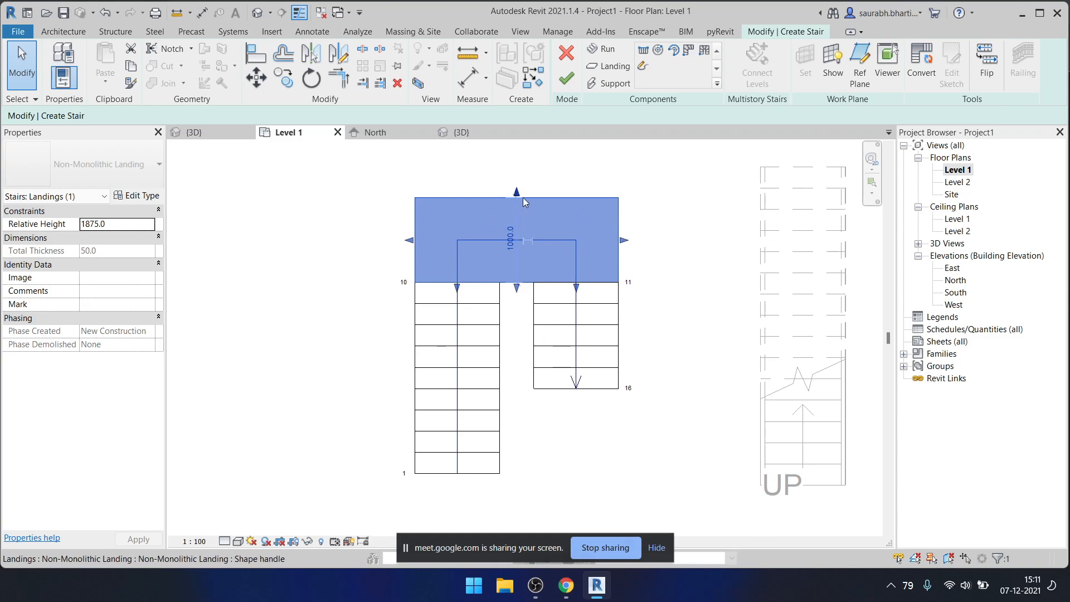
click(928, 66)
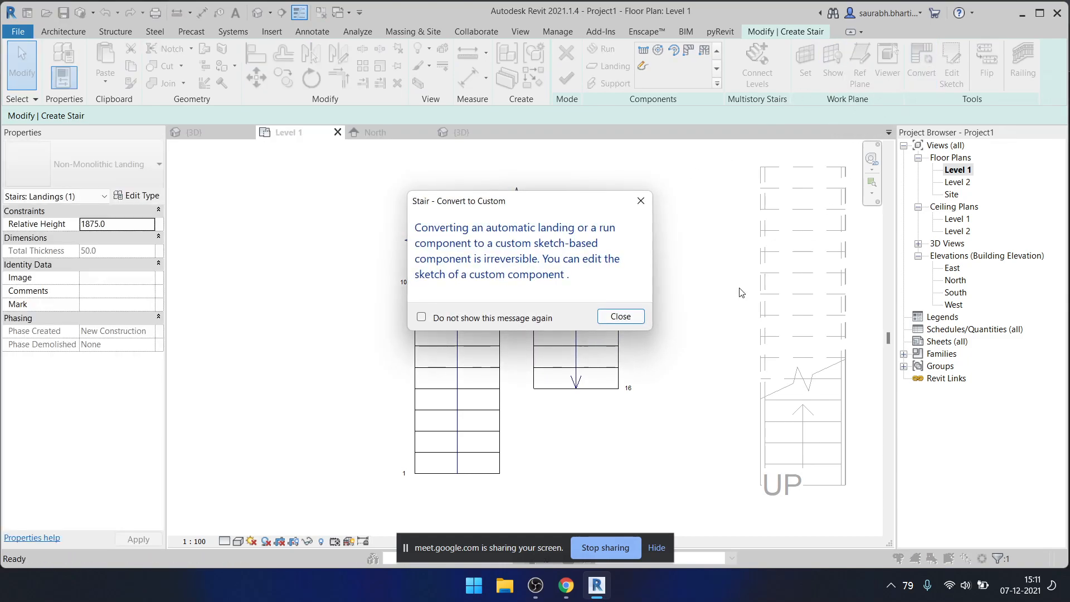
click(623, 317)
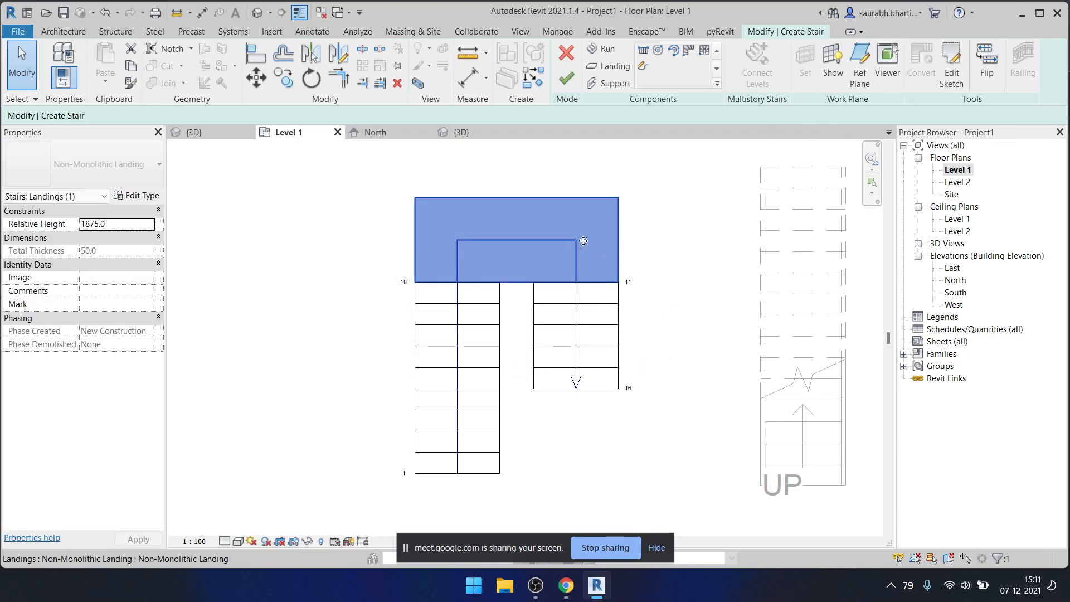
- Replace the straight outer edge of the landing sketch with an outward-bulging arc between the side edges, and finish the stair edit
click(952, 66)
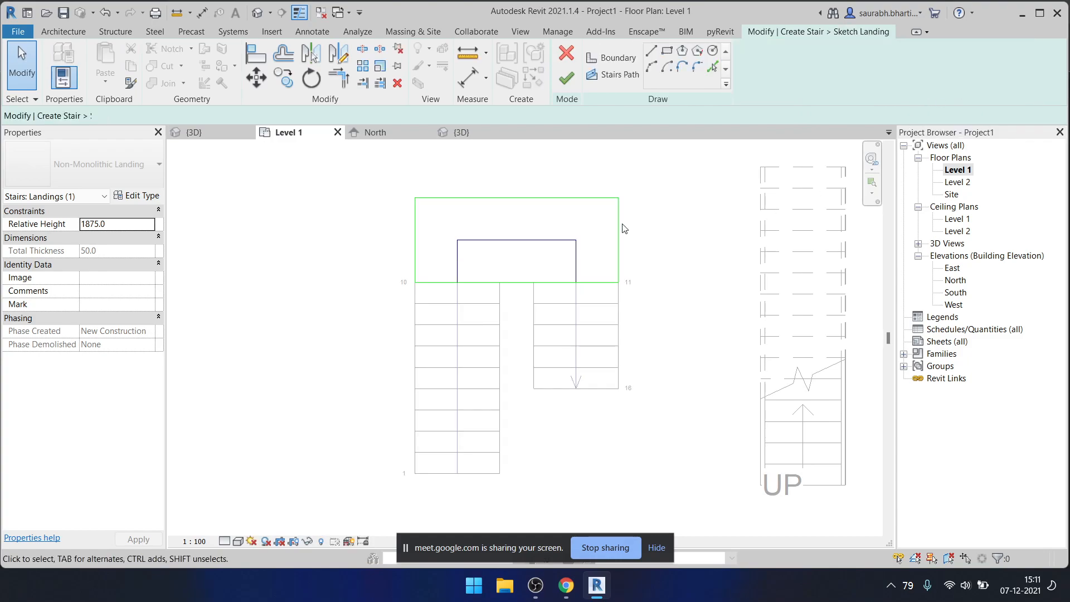
click(601, 272)
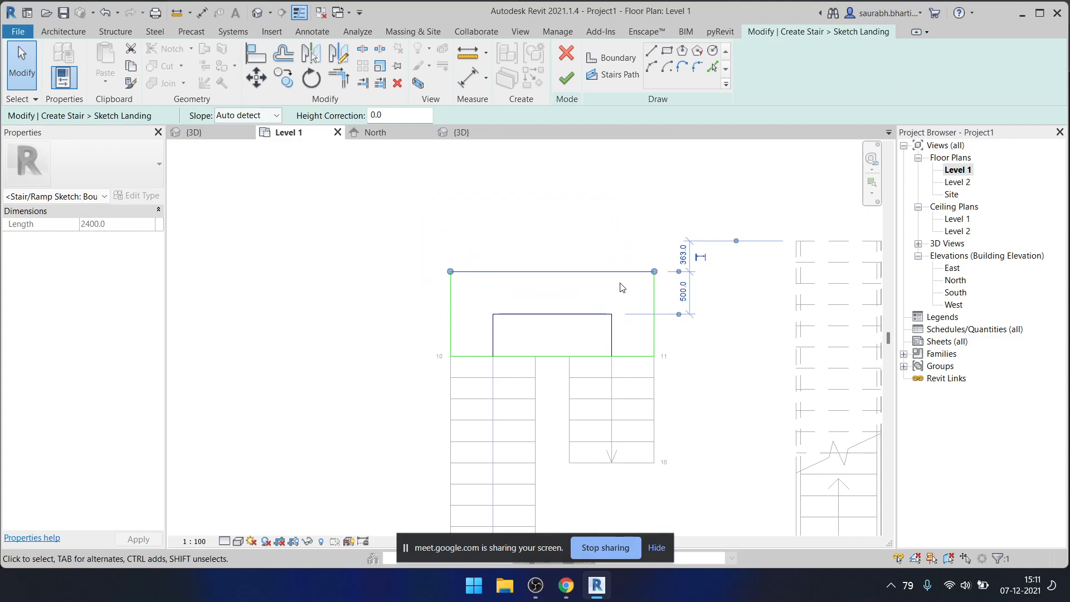
key(Delete)
click(650, 69)
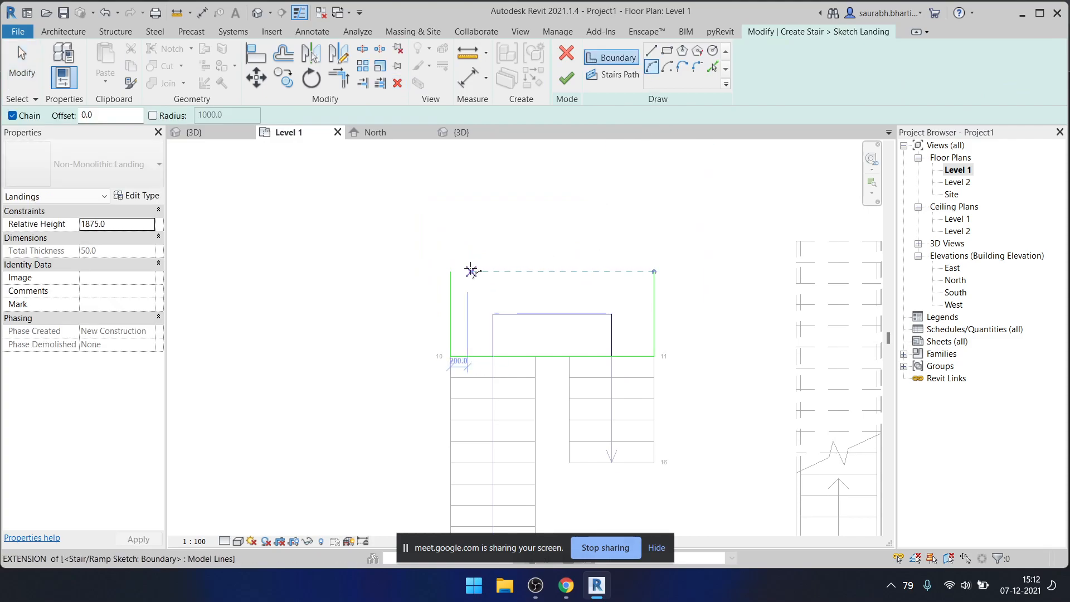
click(451, 271)
click(653, 272)
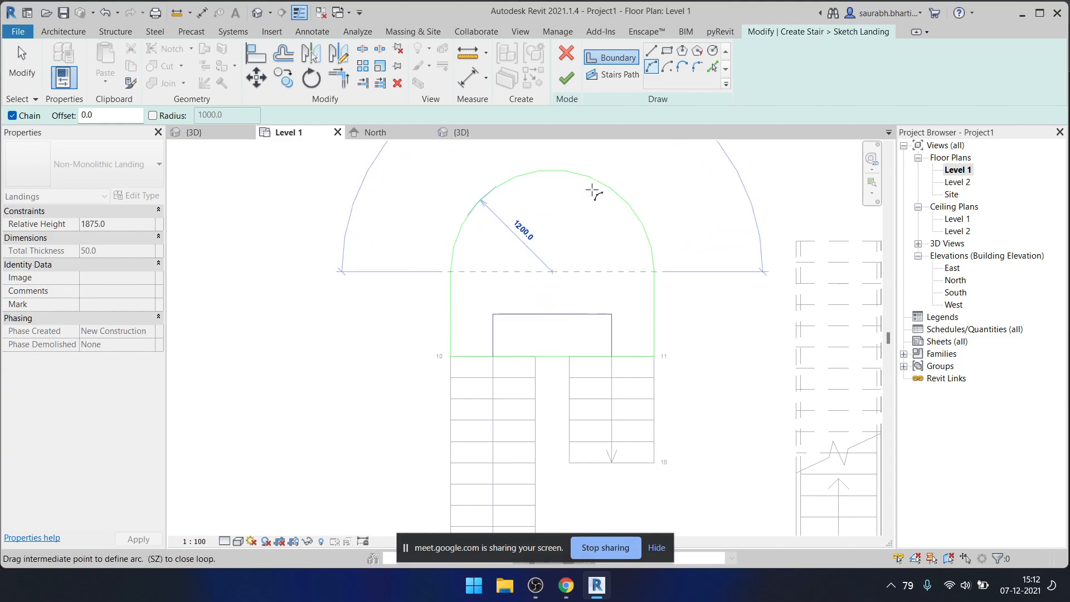
click(596, 214)
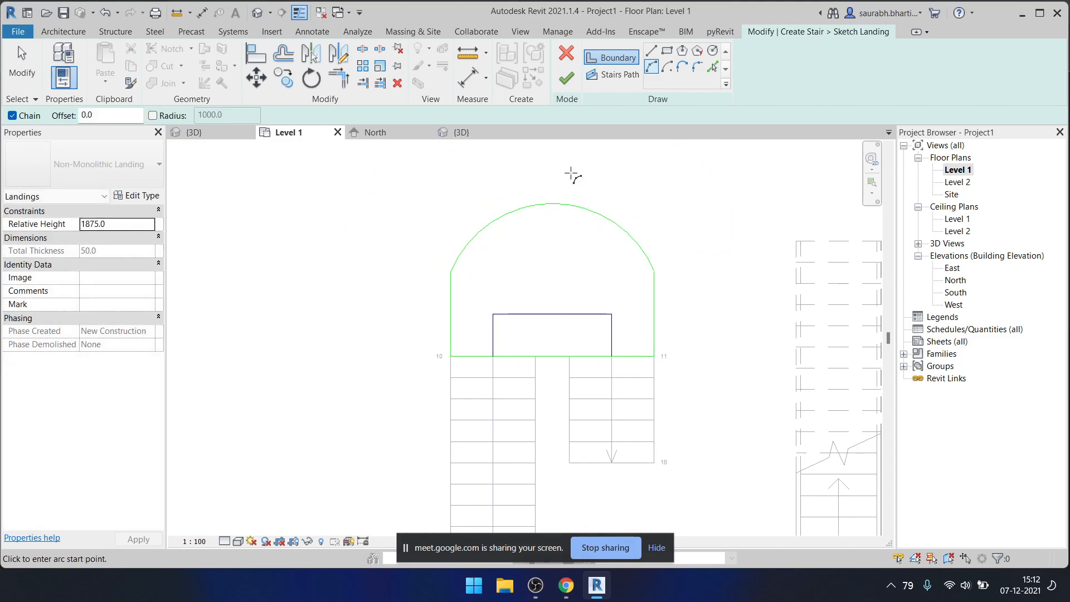
click(566, 78)
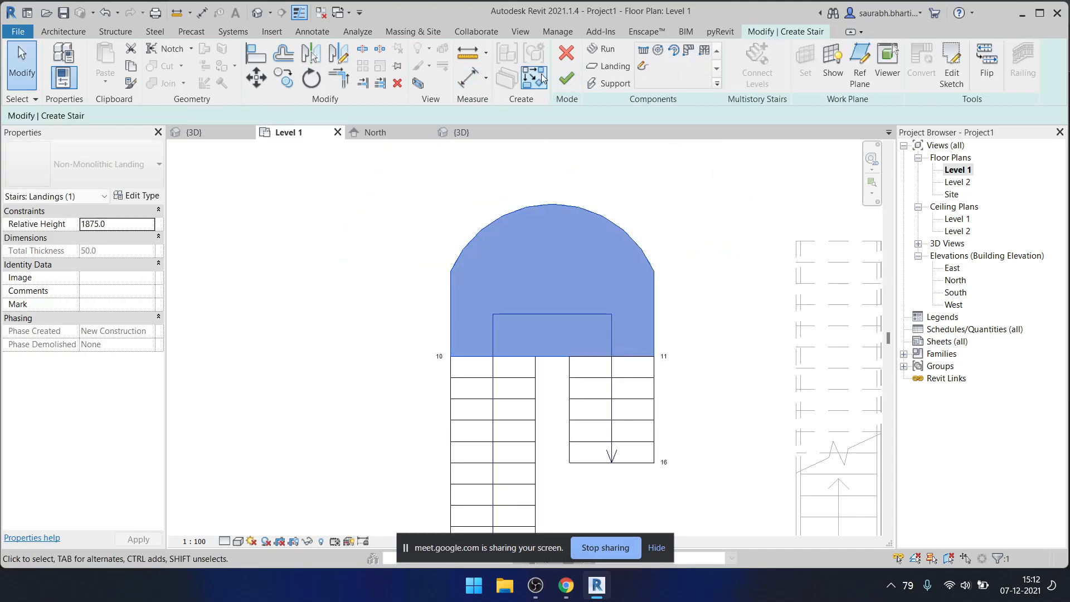
click(566, 81)
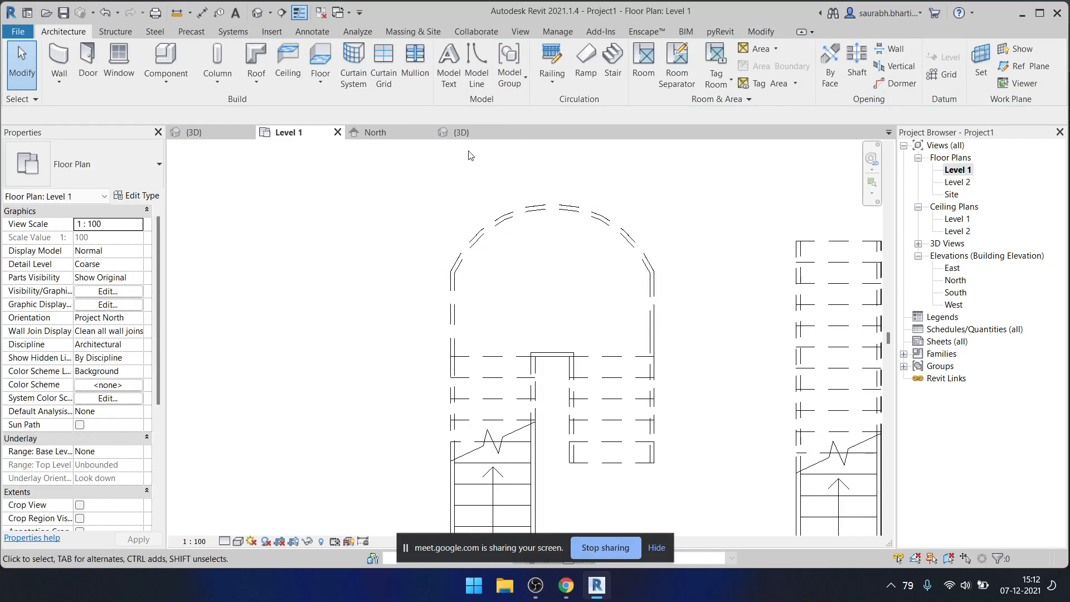
- Check the rounded landing in the 3D view and return to the Level 1 floor plan
click(258, 13)
shift+middle_drag(421, 319, 484, 341)
shift+middle_drag(526, 385, 535, 423)
double_click(956, 170)
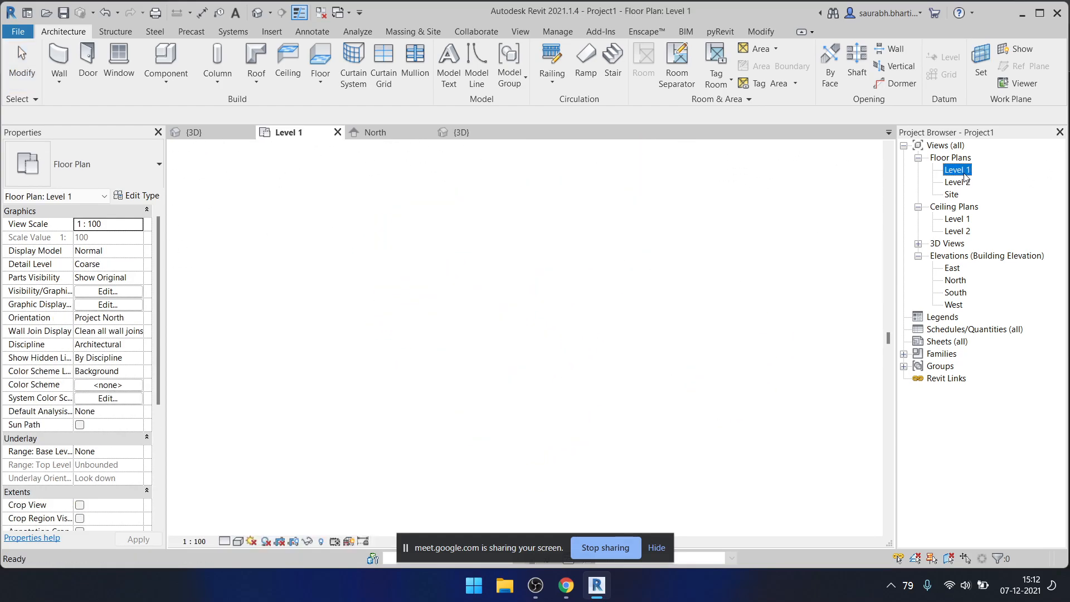
middle_drag(601, 421, 537, 358)
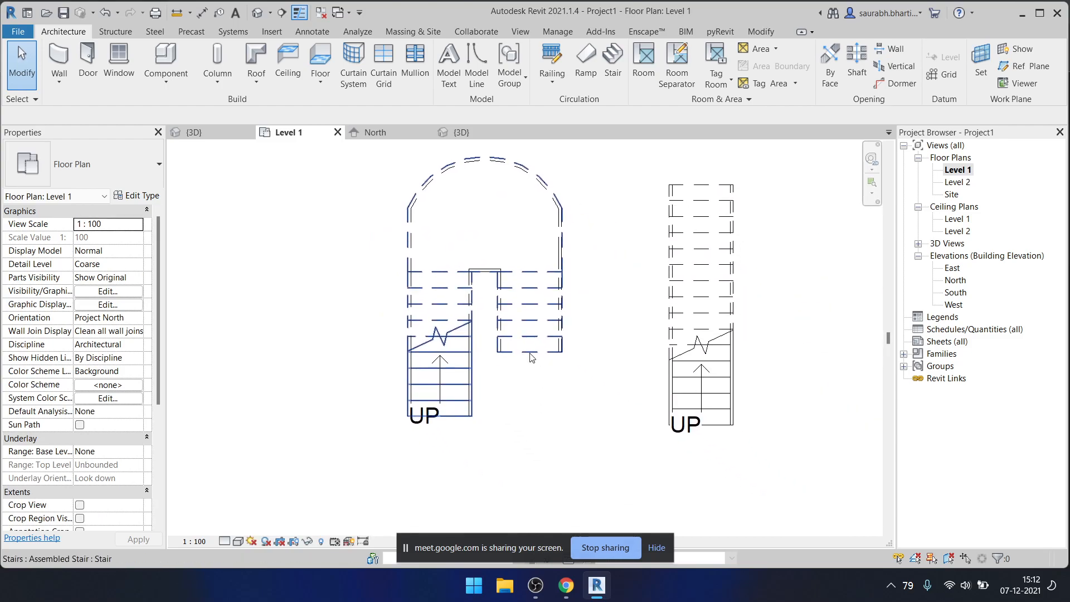
- Switch to the stair project's 3D view and examine its straight, winder and circular example stairs from several angles
click(215, 132)
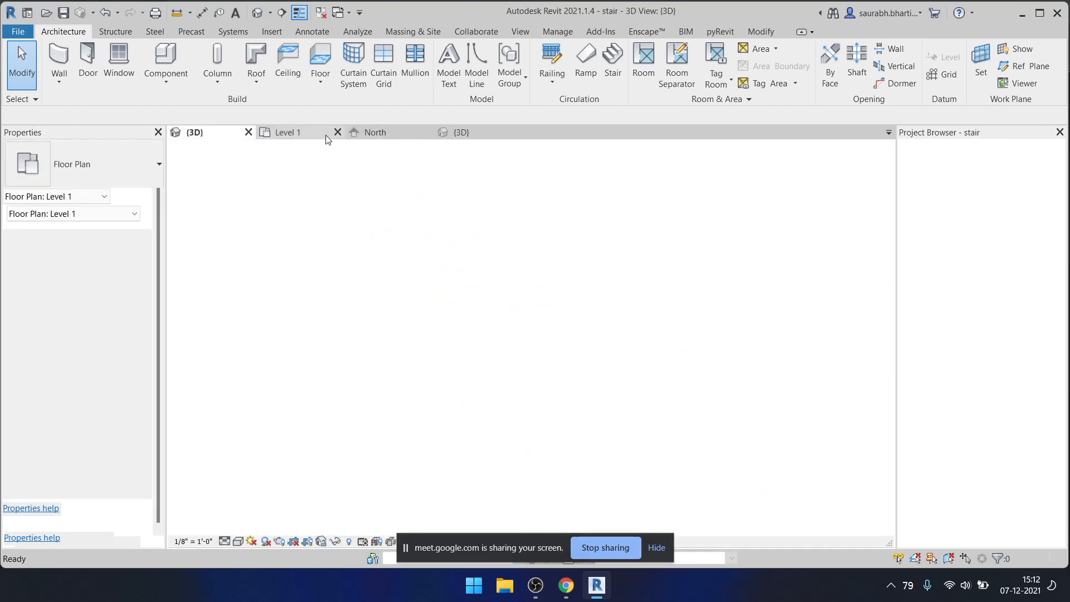
middle_drag(427, 332, 289, 307)
shift+middle_drag(755, 390, 667, 284)
middle_drag(647, 212, 614, 507)
scroll(629, 383, up, 3)
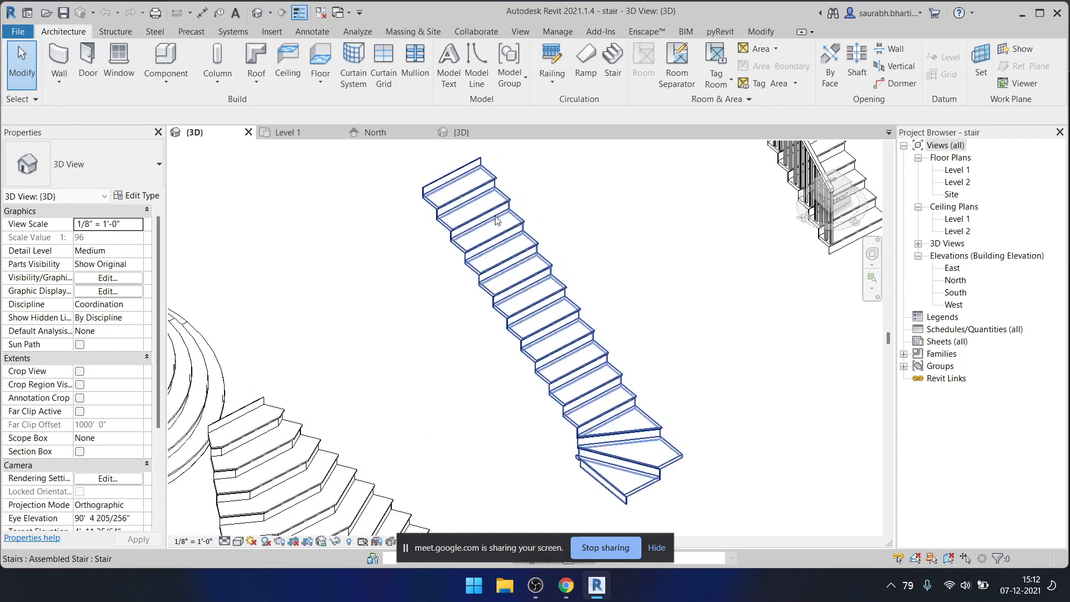
scroll(499, 259, down, 6)
shift+middle_drag(580, 285, 499, 346)
middle_drag(685, 474, 623, 141)
scroll(575, 204, up, 1)
scroll(576, 204, up, 2)
middle_drag(609, 246, 454, 390)
scroll(616, 271, down, 5)
shift+middle_drag(536, 348, 513, 401)
scroll(442, 359, up, 5)
scroll(445, 319, down, 3)
middle_drag(783, 440, 772, 330)
- Delete the railings from the L-shaped winder stair in the stair project
click(749, 398)
key(Delete)
click(715, 273)
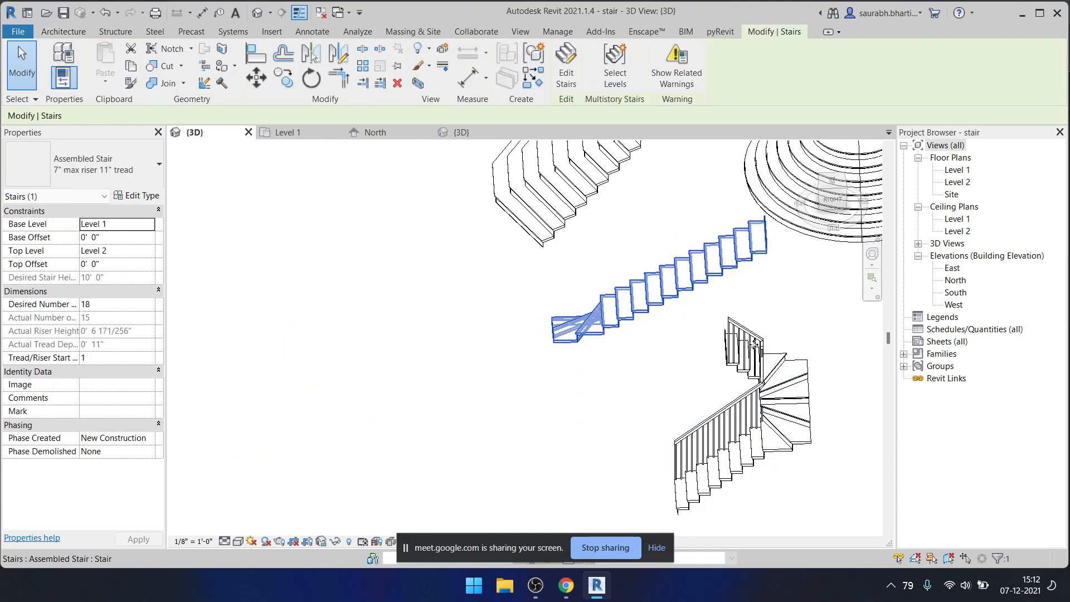
click(753, 343)
key(Delete)
shift+middle_drag(753, 344, 870, 398)
middle_drag(812, 421, 200, 425)
middle_drag(685, 237, 687, 279)
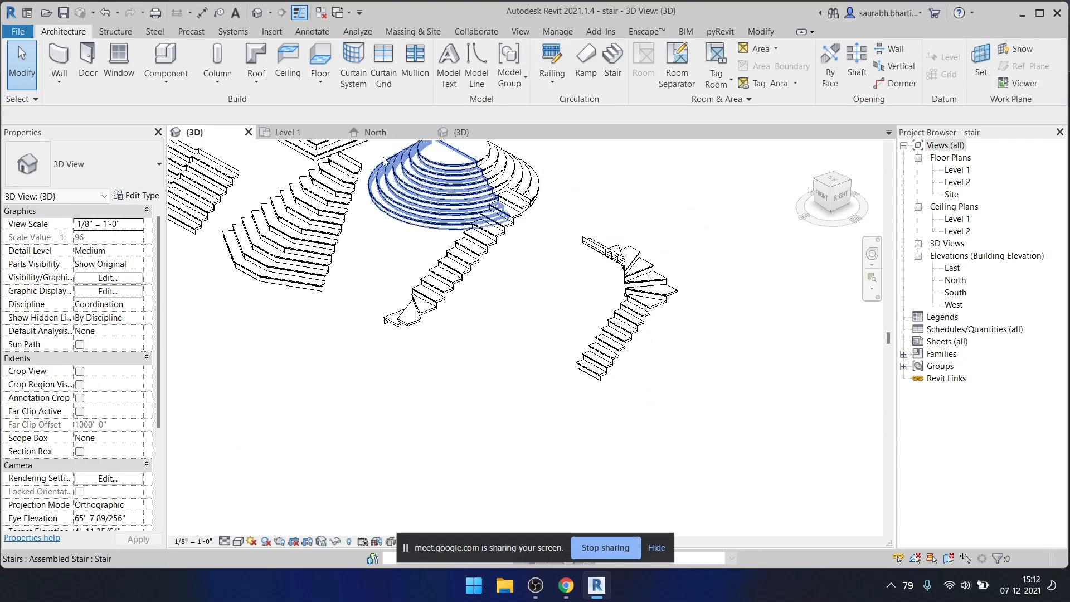
- Look at the straight stair in Project1's Level 1 plan and return to the stair project's 3D view
click(309, 133)
scroll(416, 311, down, 1)
middle_drag(644, 355, 549, 335)
click(524, 264)
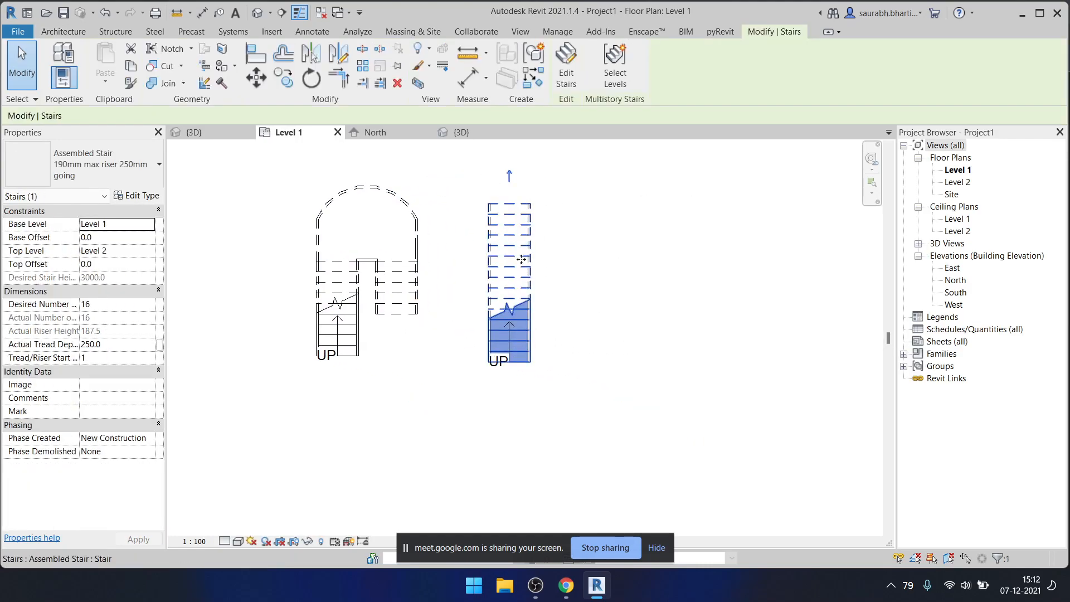
middle_drag(518, 286, 524, 316)
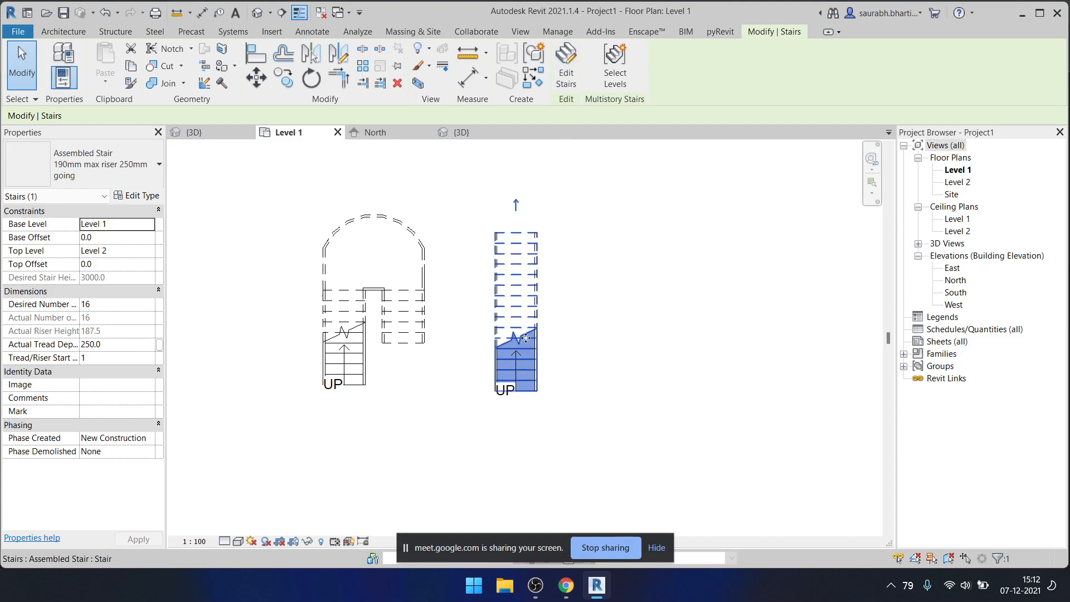
click(227, 137)
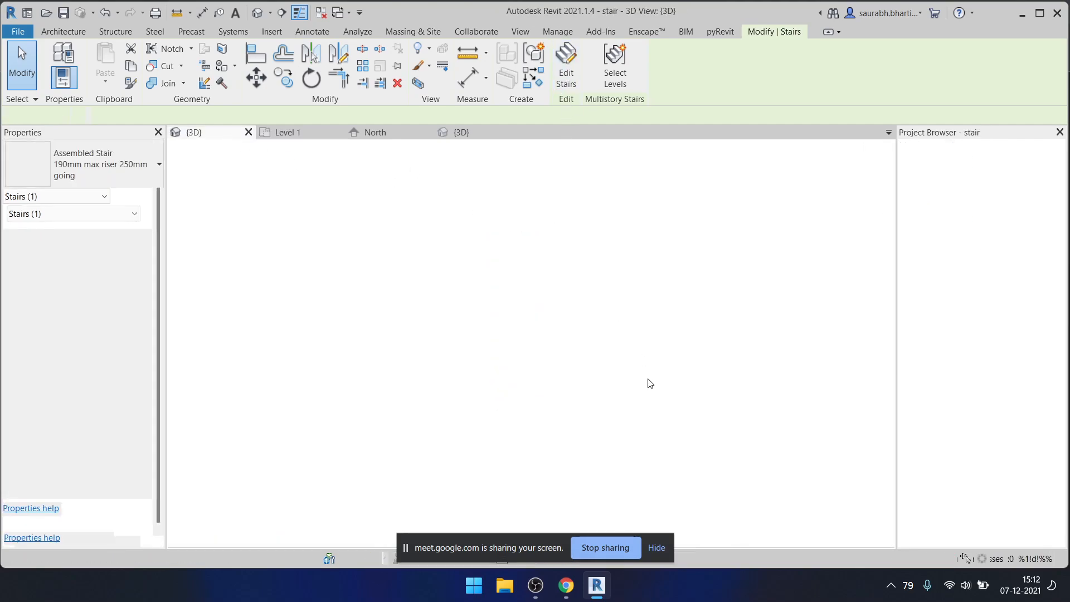
- Examine the L-shaped winder stair from another angle in the stair project's 3D view
shift+middle_drag(633, 413, 703, 434)
middle_drag(703, 433, 516, 487)
middle_drag(701, 221, 647, 381)
scroll(646, 362, up, 2)
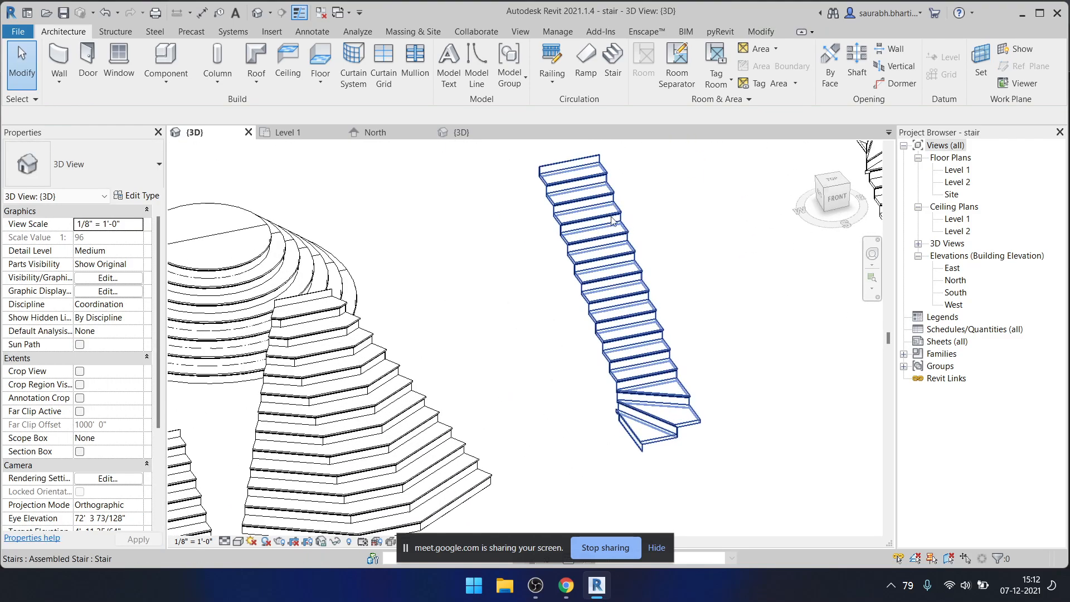
- Edit the straight stair in Project1's Level 1 plan and convert its run to a custom sketch-based component
click(287, 132)
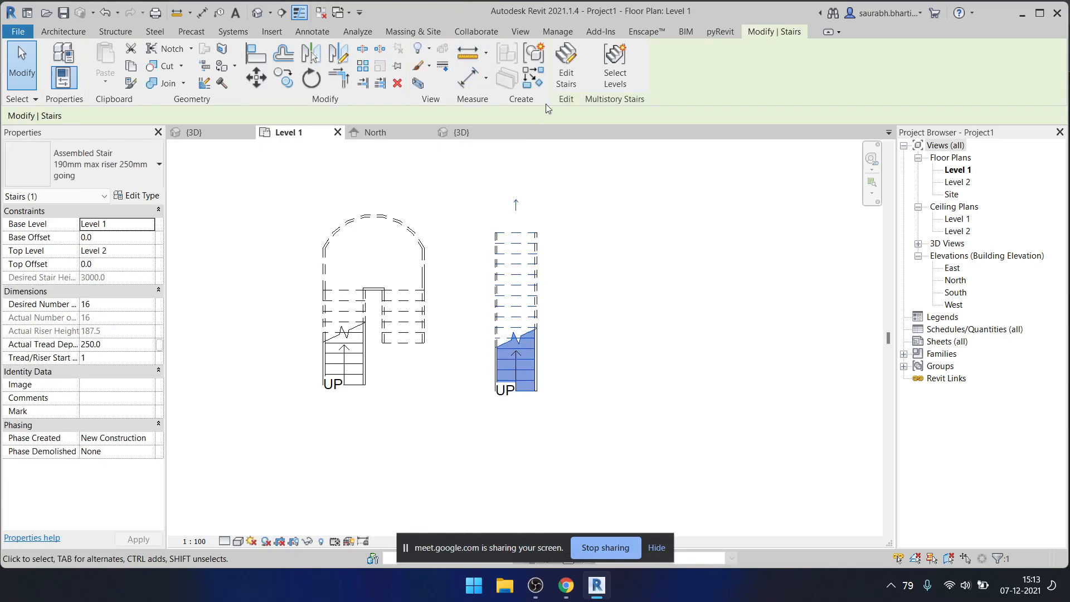
click(565, 66)
scroll(564, 326, up, 1)
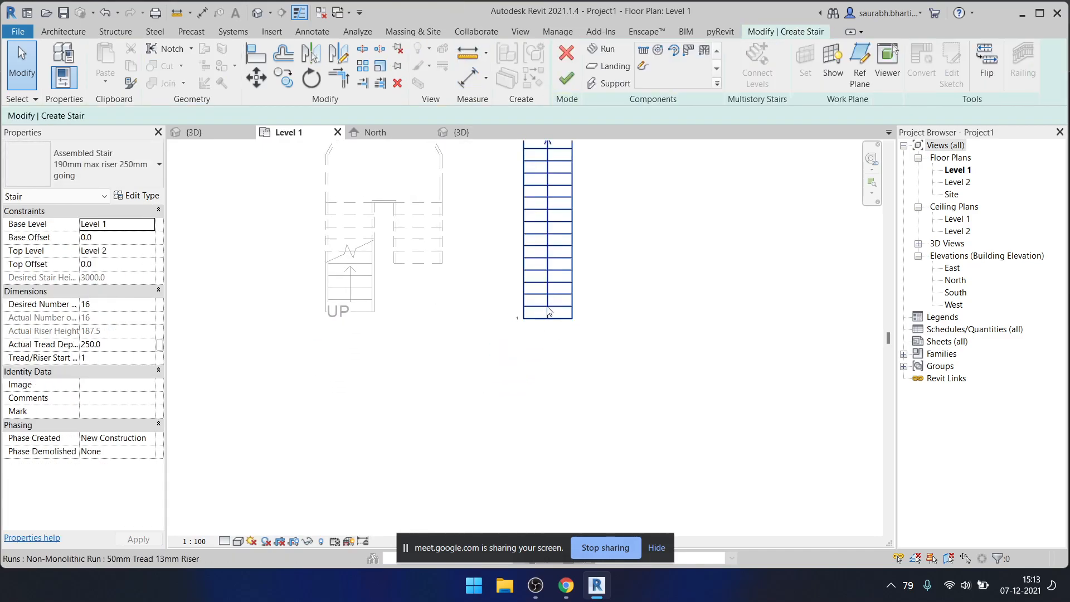
click(560, 272)
click(919, 76)
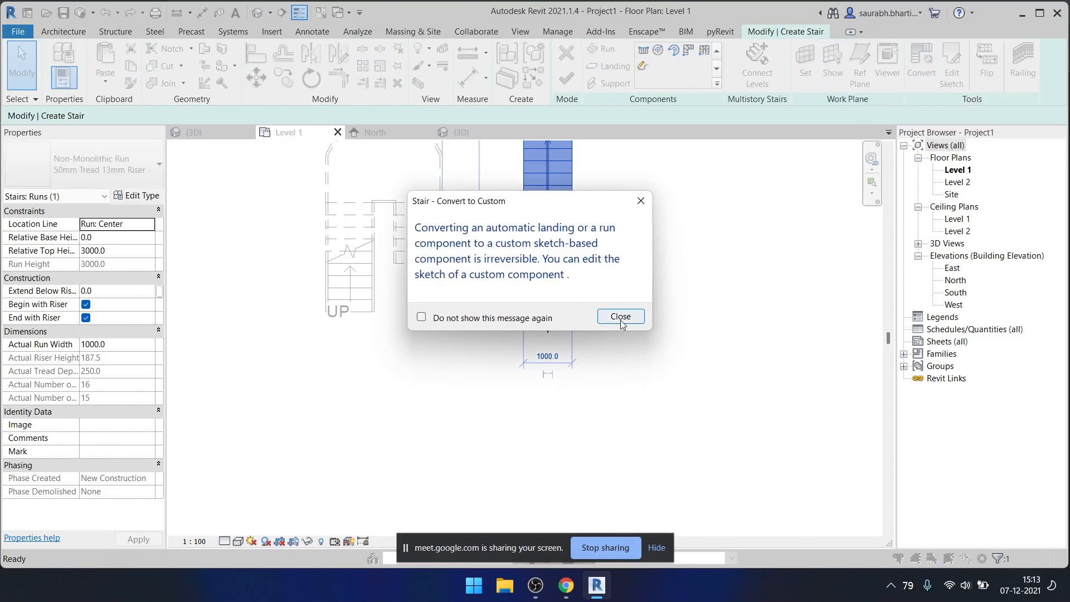
click(620, 316)
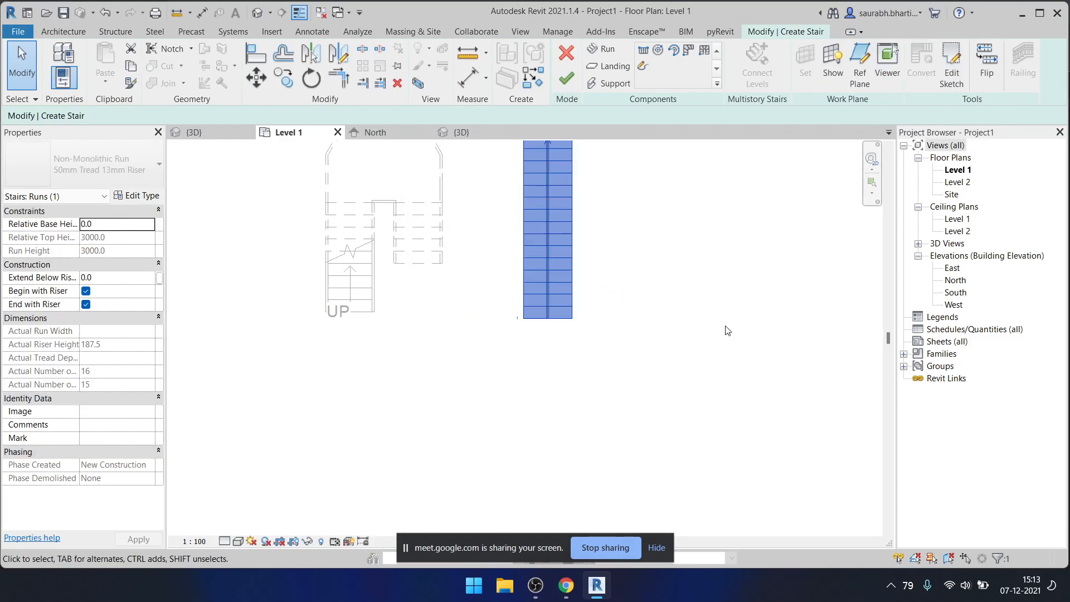
- Open the converted run's sketch for editing
middle_drag(727, 325, 710, 368)
click(947, 84)
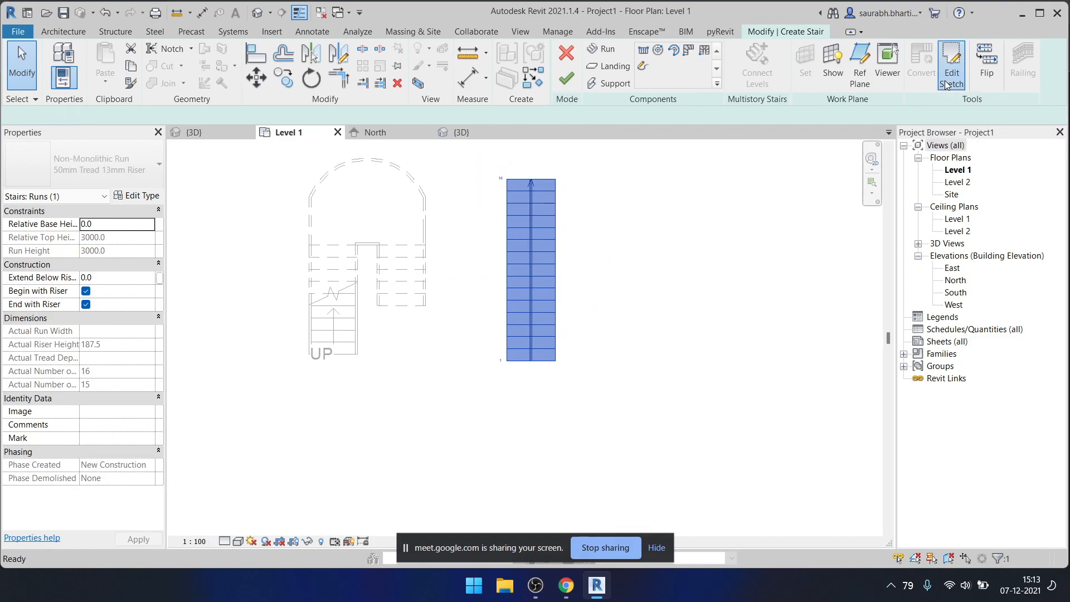
scroll(563, 354, up, 4)
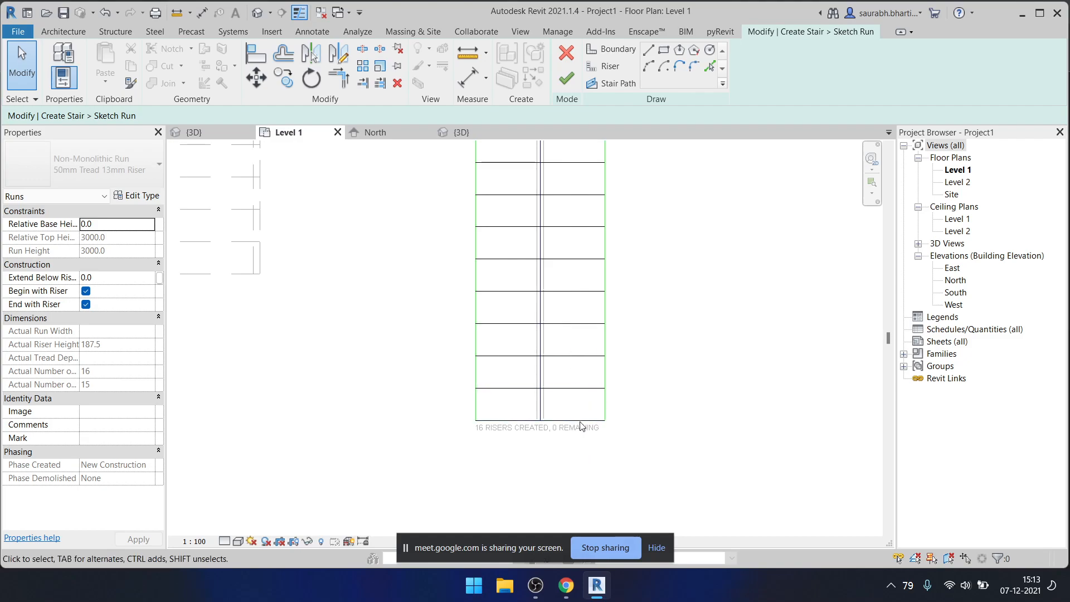
- Look at the L-shaped winder stair in the stair project's 3D view and return to the Level 1 run sketch
click(234, 134)
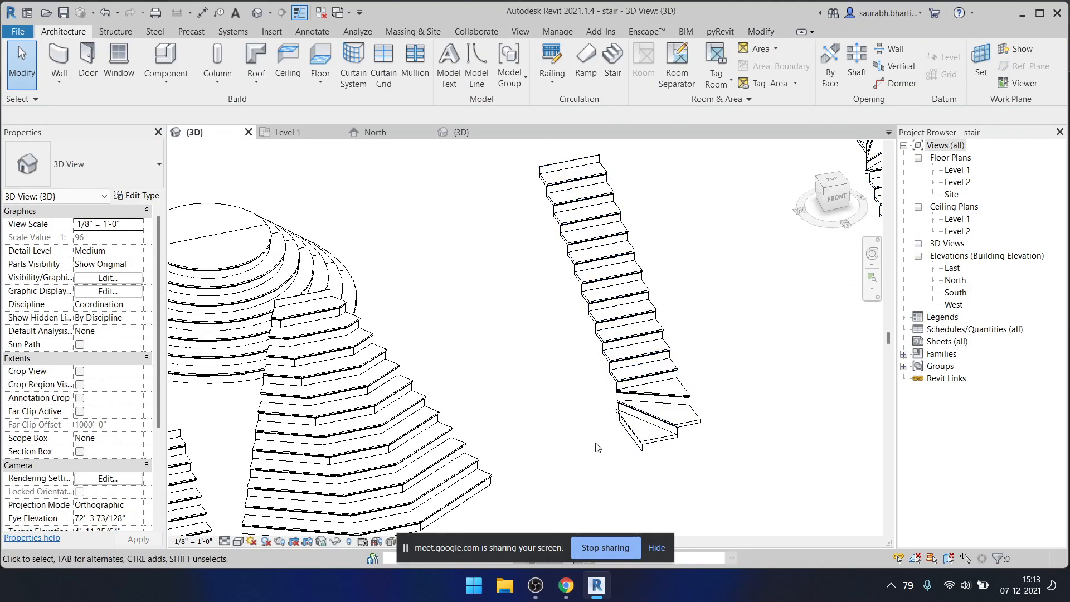
click(465, 132)
click(297, 134)
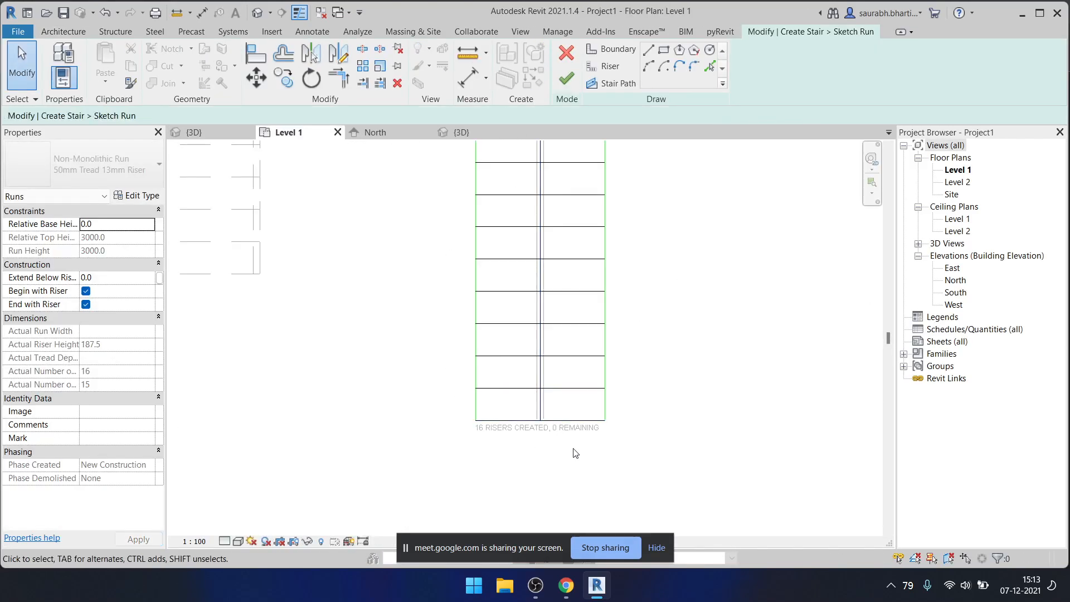
- Delete the three lowest risers from the run sketch and shorten the left boundary line up to the lowest remaining riser
click(569, 345)
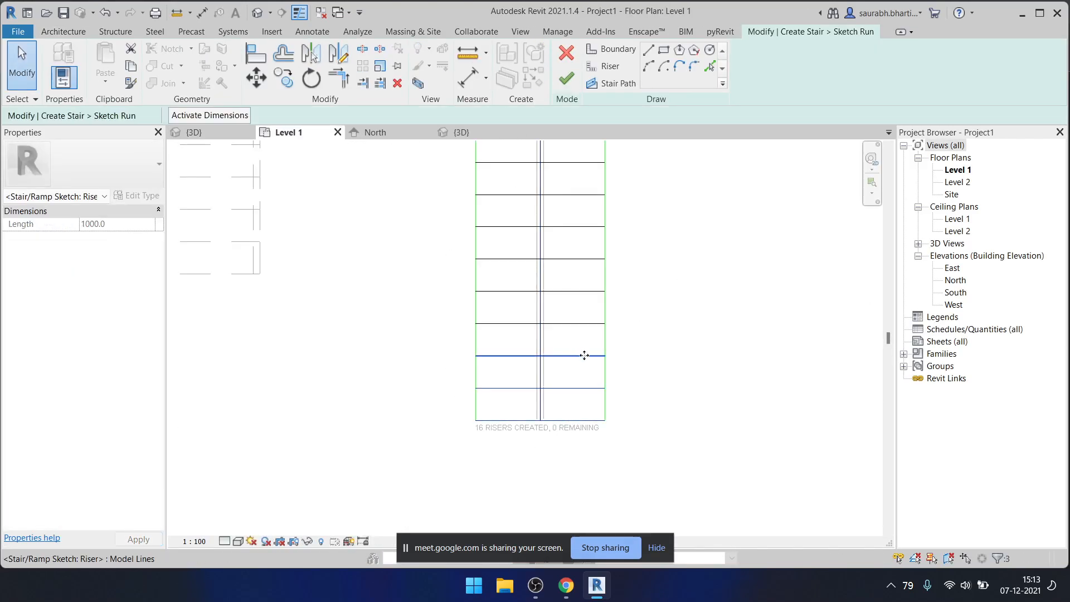
key(Delete)
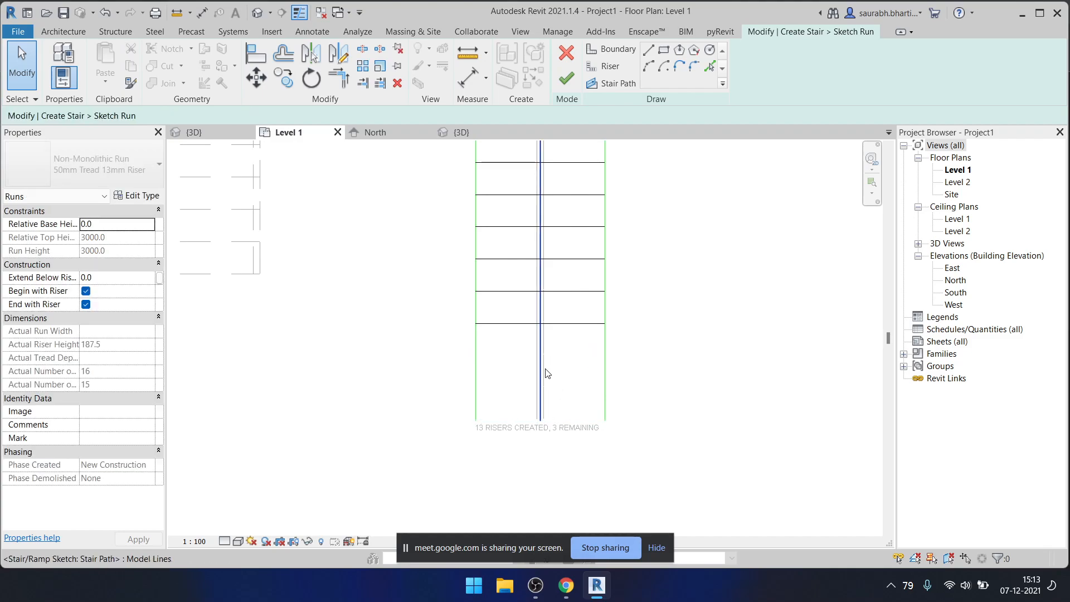
click(477, 393)
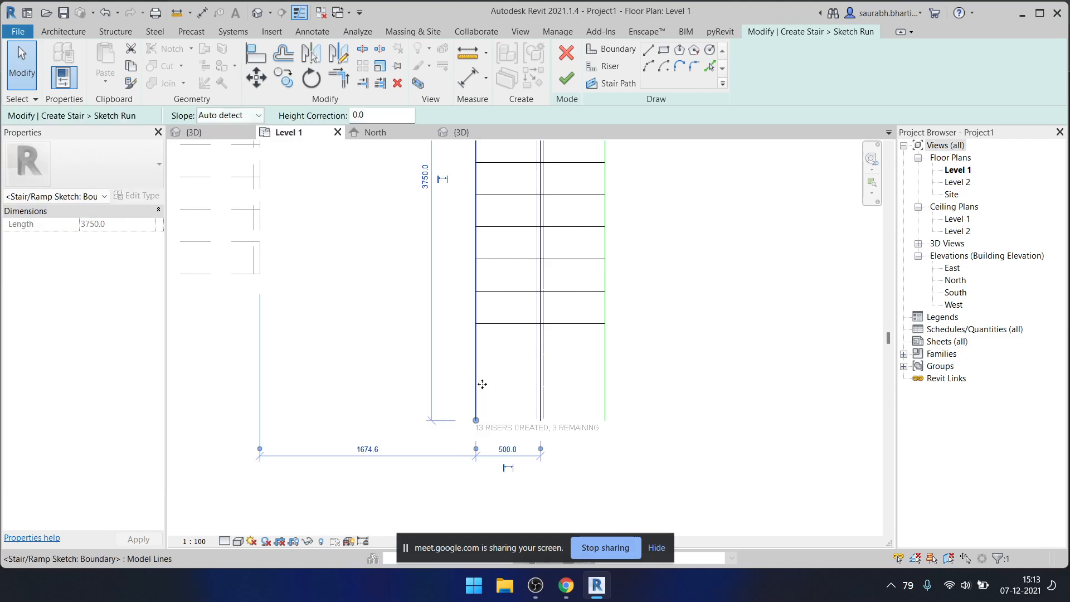
drag(479, 421, 475, 322)
click(557, 439)
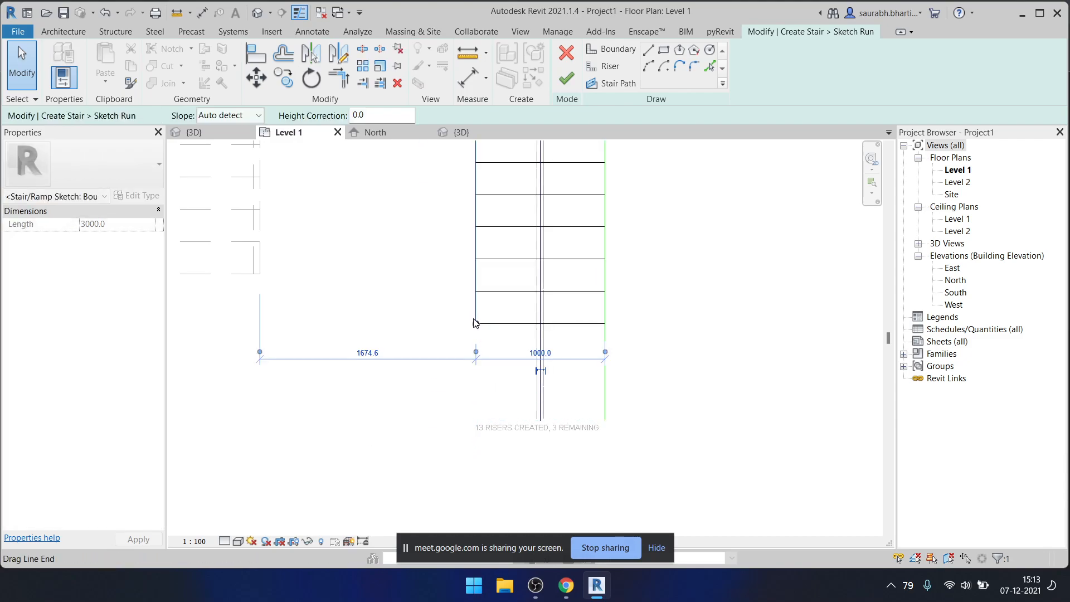
- Draw a horizontal boundary line about 2100 mm long leftward from the lower end of the run's right boundary
click(611, 49)
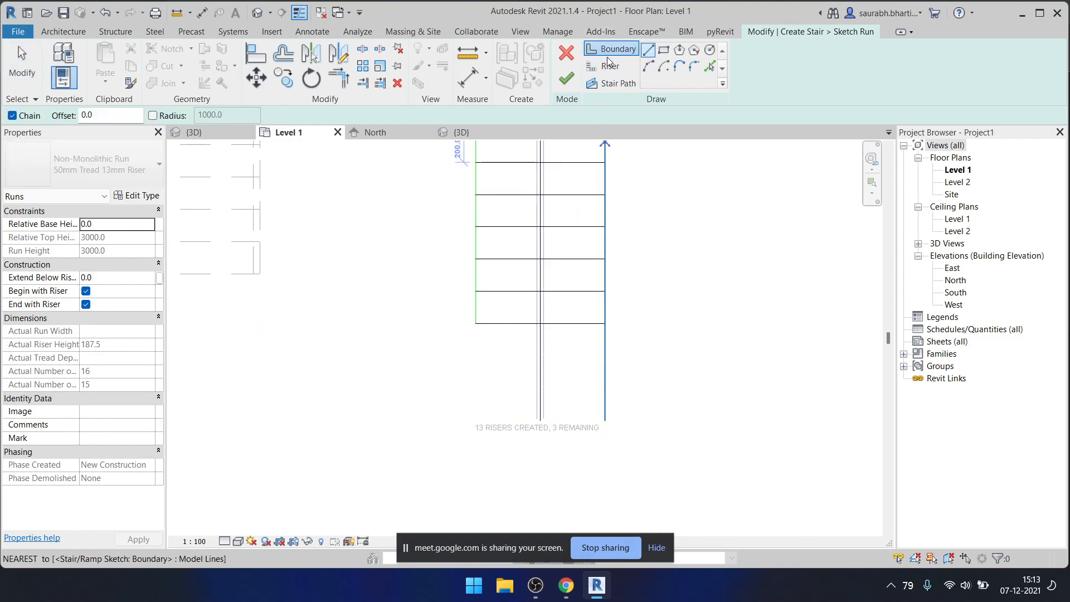
click(605, 429)
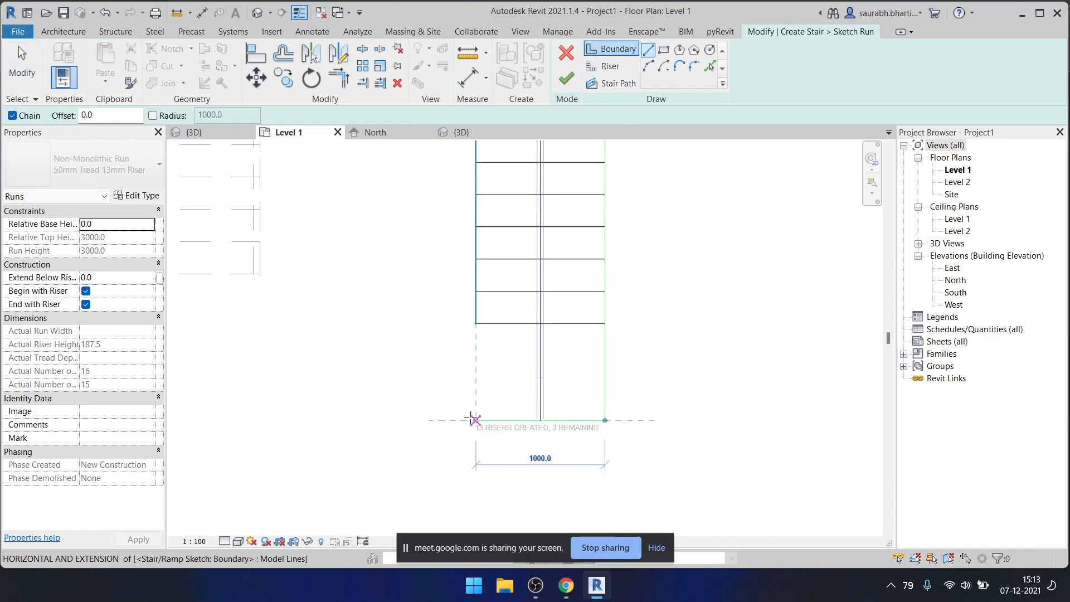
click(333, 420)
key(Escape)
middle_drag(451, 413, 433, 438)
key(Escape)
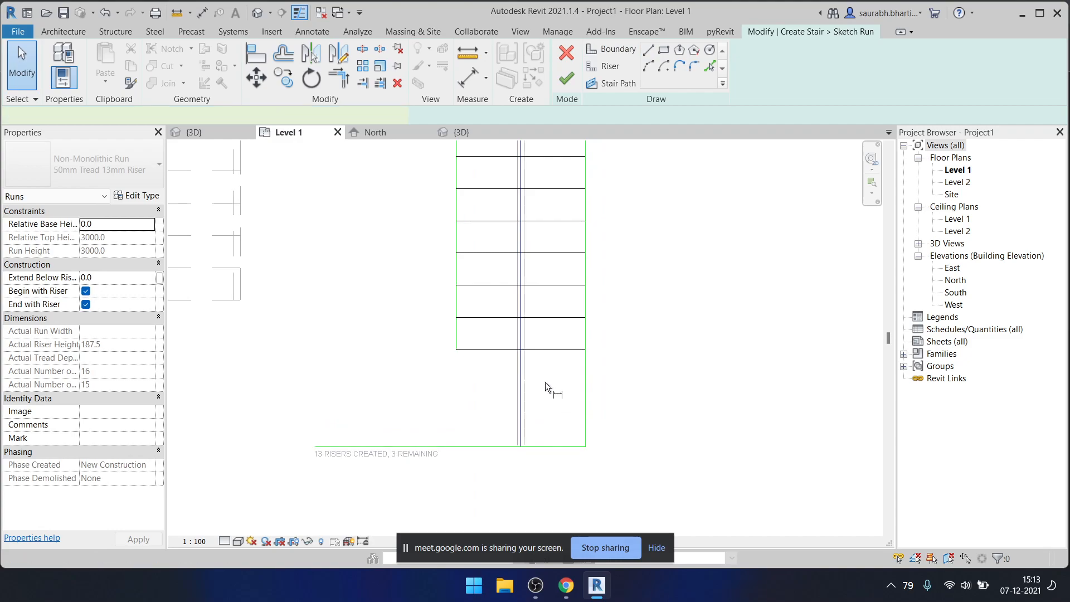
- Place an aligned dimension between the left and right boundaries of the run
key(d)
key(i)
scroll(473, 308, up, 3)
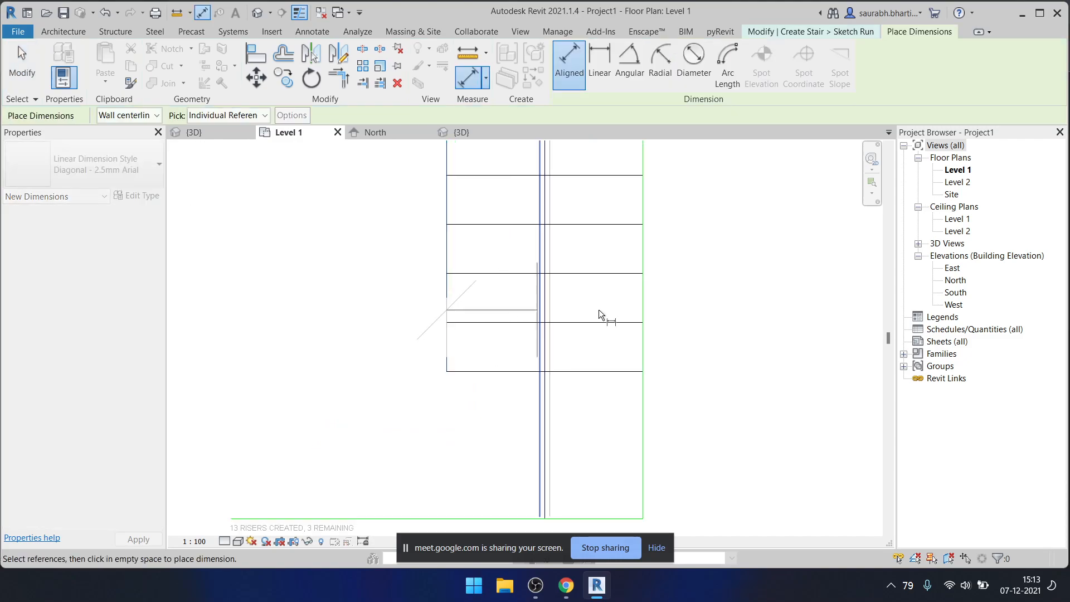
click(642, 294)
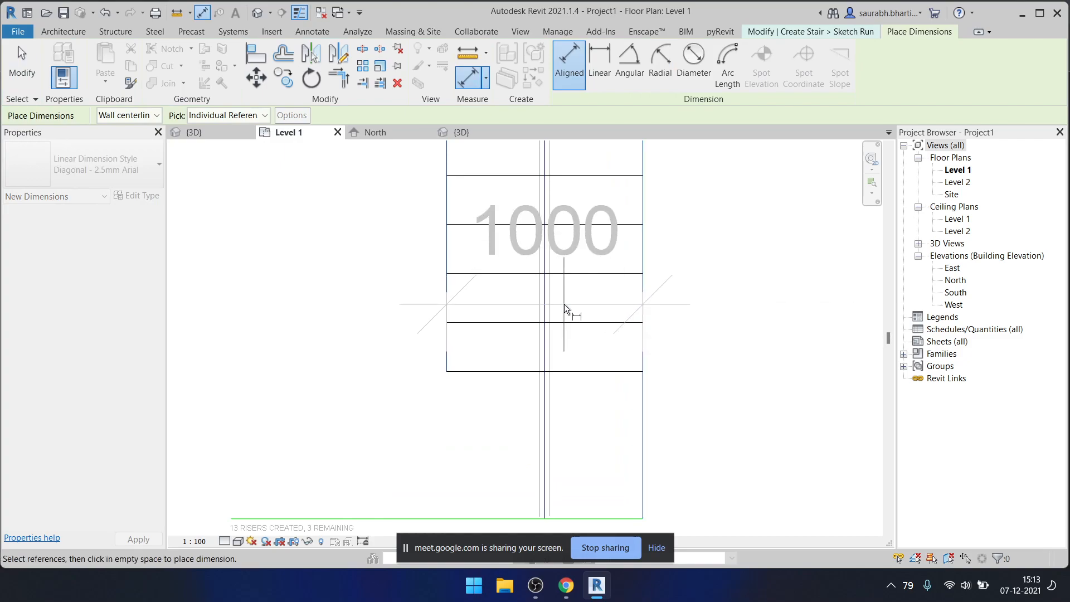
click(563, 304)
- Place an aligned dimension between the lowest riser and the horizontal boundary line below it
middle_drag(592, 332, 646, 227)
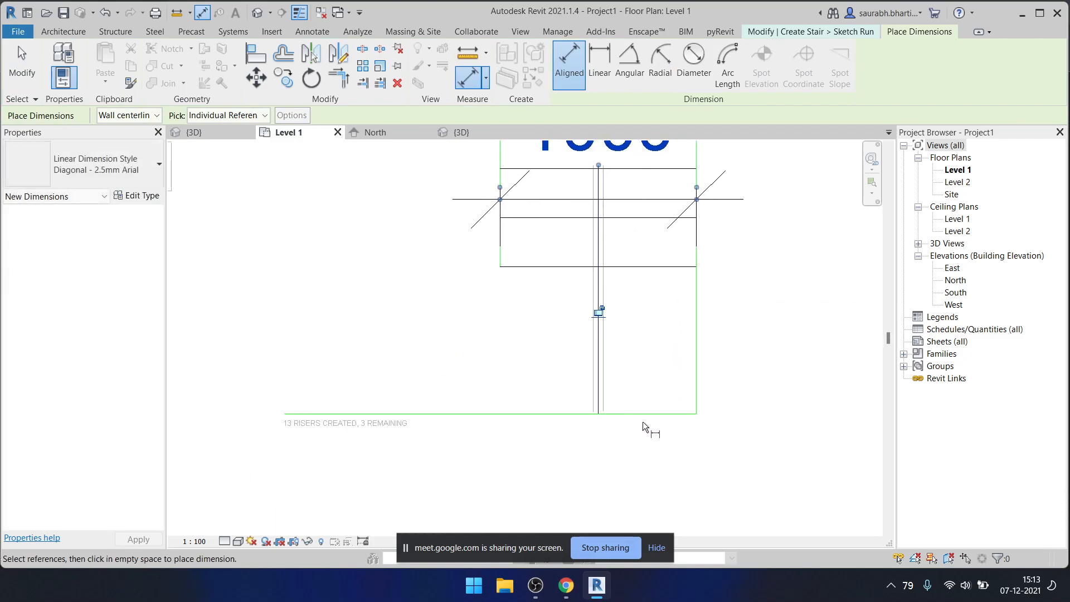
click(643, 267)
click(655, 417)
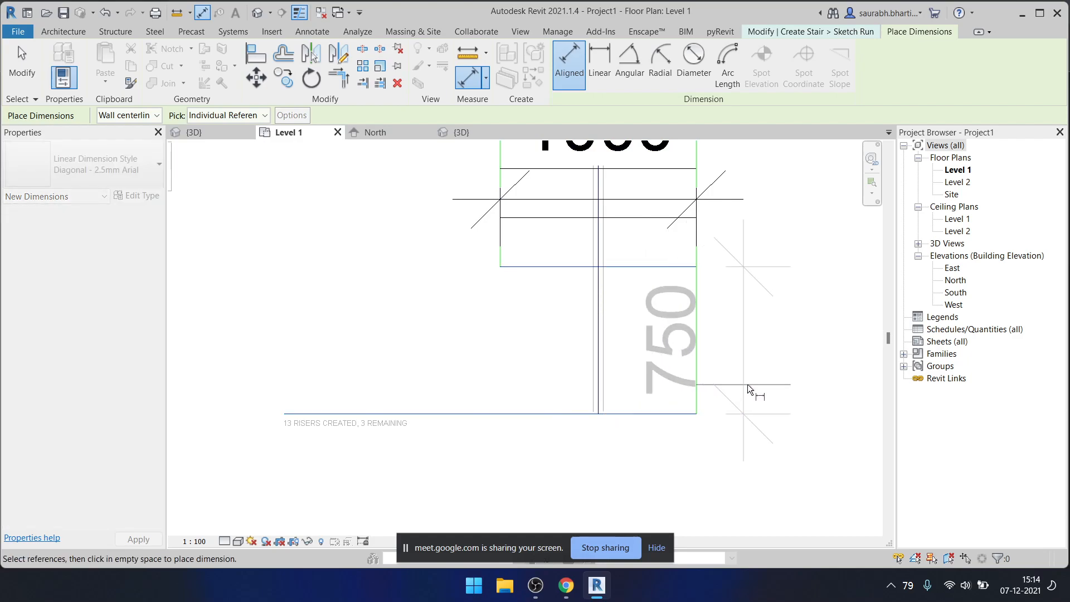
middle_drag(810, 383, 762, 381)
click(782, 366)
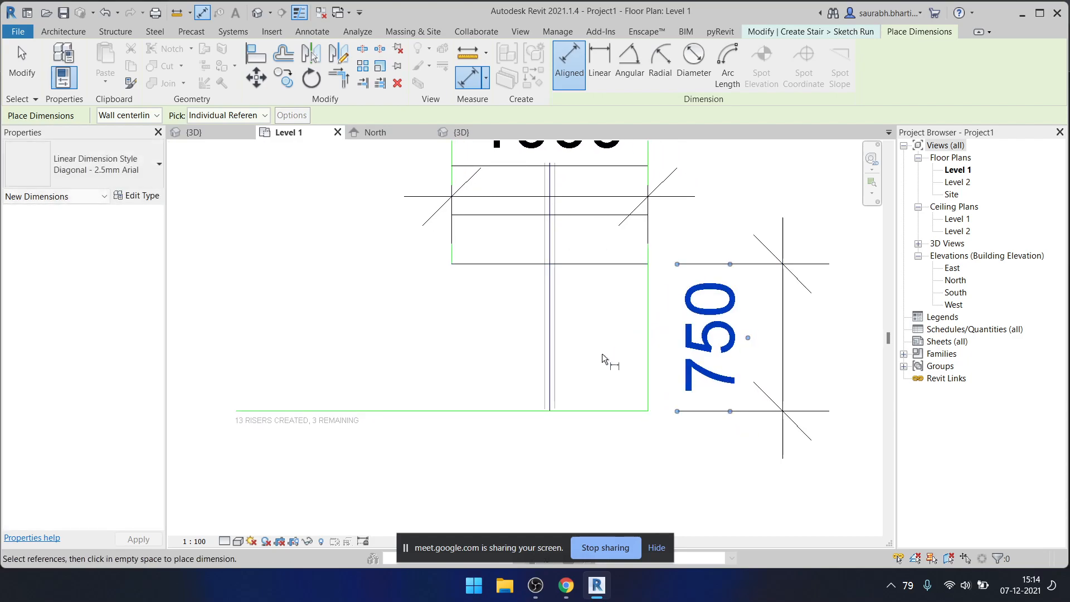
key(Escape)
key(Escape)
- Set the distance from the lowest riser to the lower boundary line to 1000 mm and delete that dimension
click(571, 413)
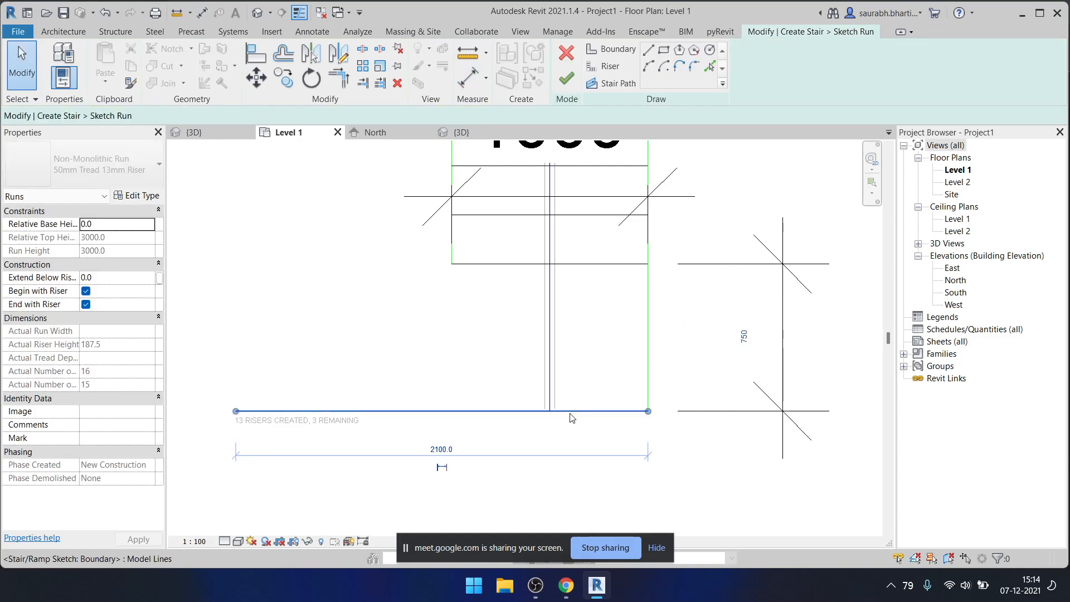
click(743, 337)
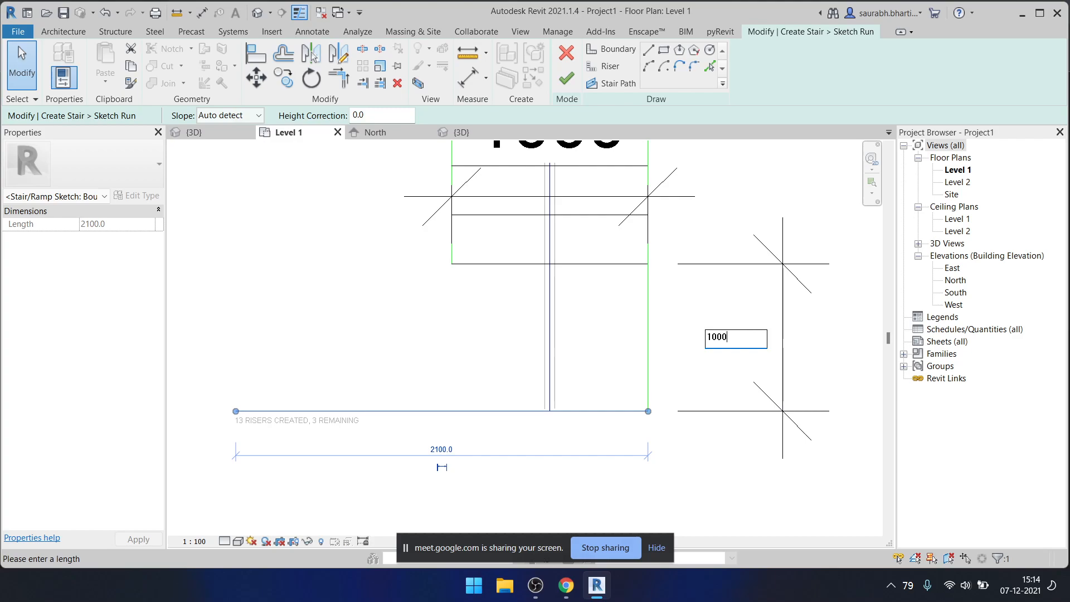
key(Return)
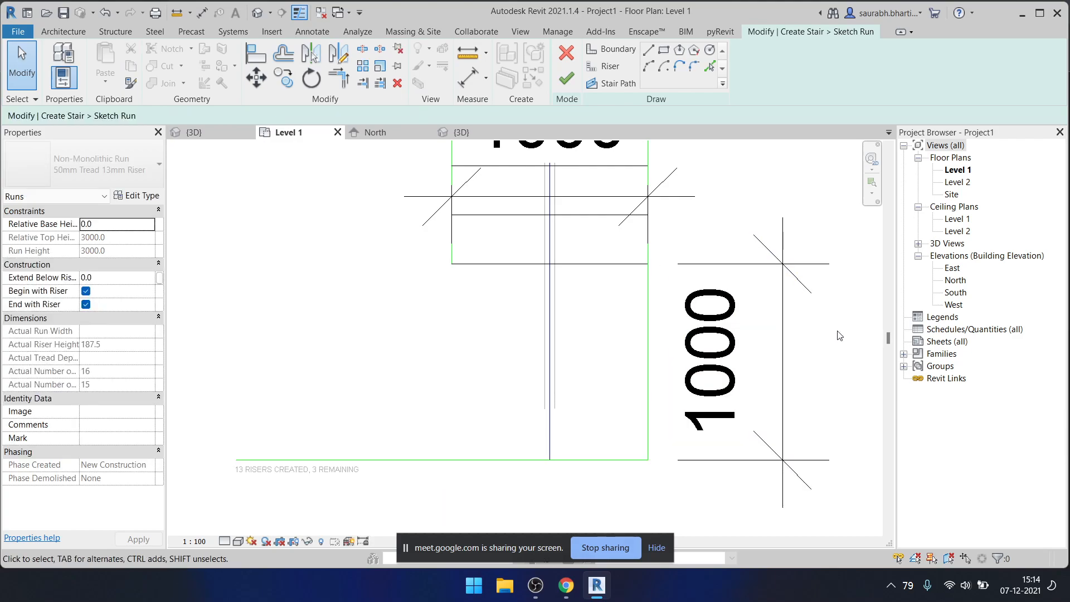
scroll(783, 349, down, 1)
click(777, 349)
key(Delete)
middle_drag(648, 384, 650, 378)
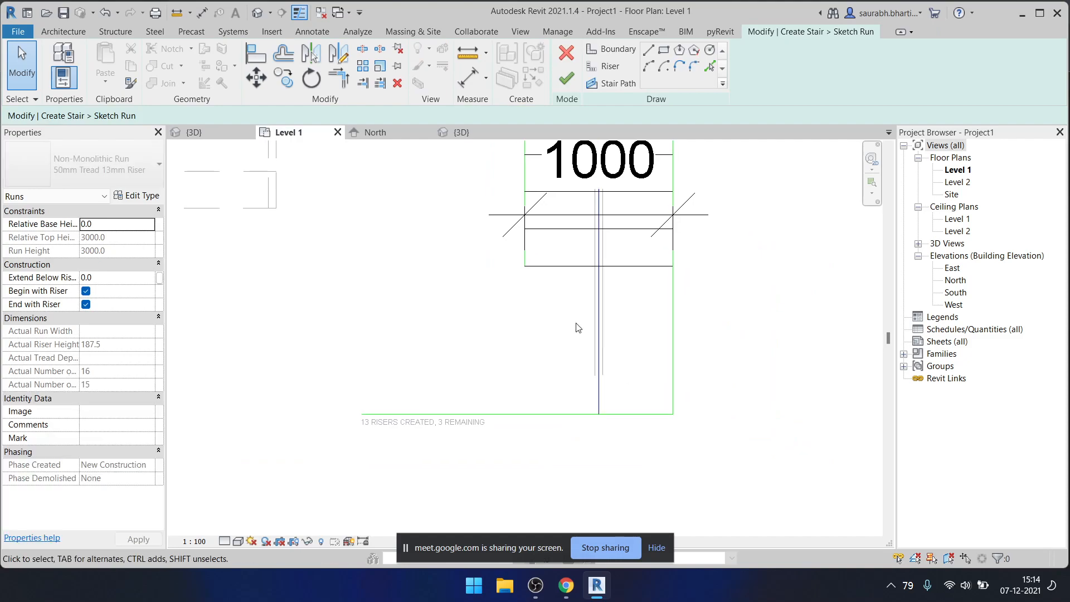
- Draw a horizontal boundary line leftward from the left boundary's lower end until it aligns with the lower boundary line's left end
click(623, 54)
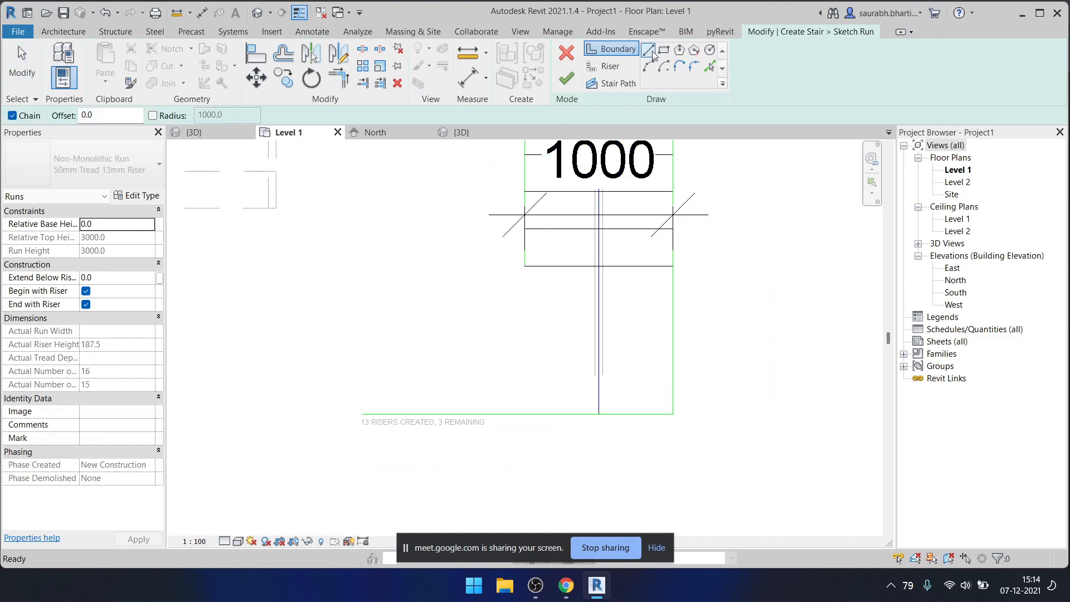
click(524, 266)
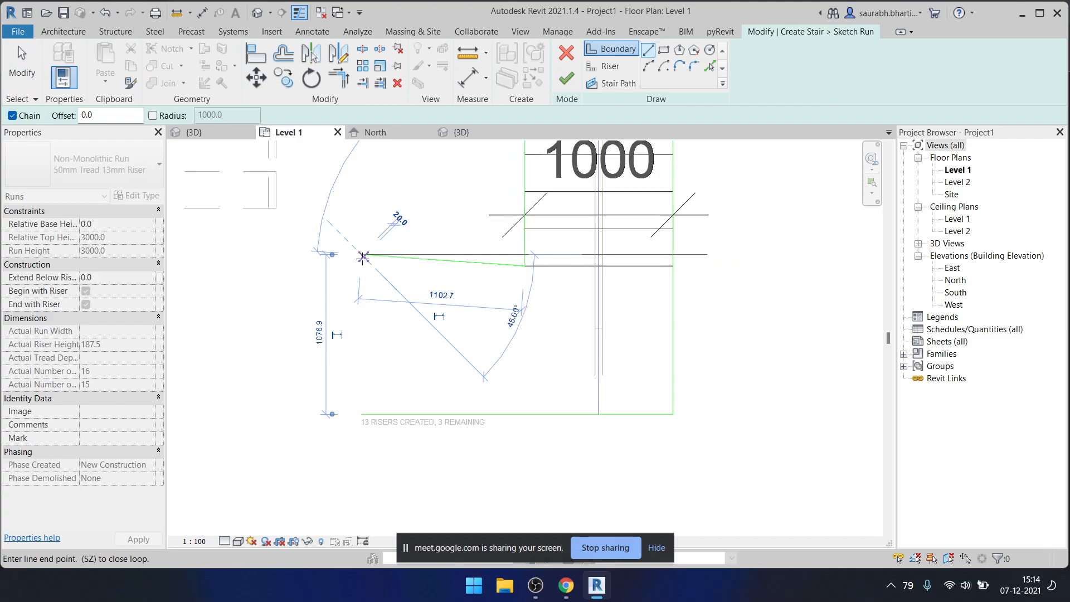
click(362, 255)
key(ctrl+z)
click(523, 266)
click(362, 265)
key(Escape)
key(Escape)
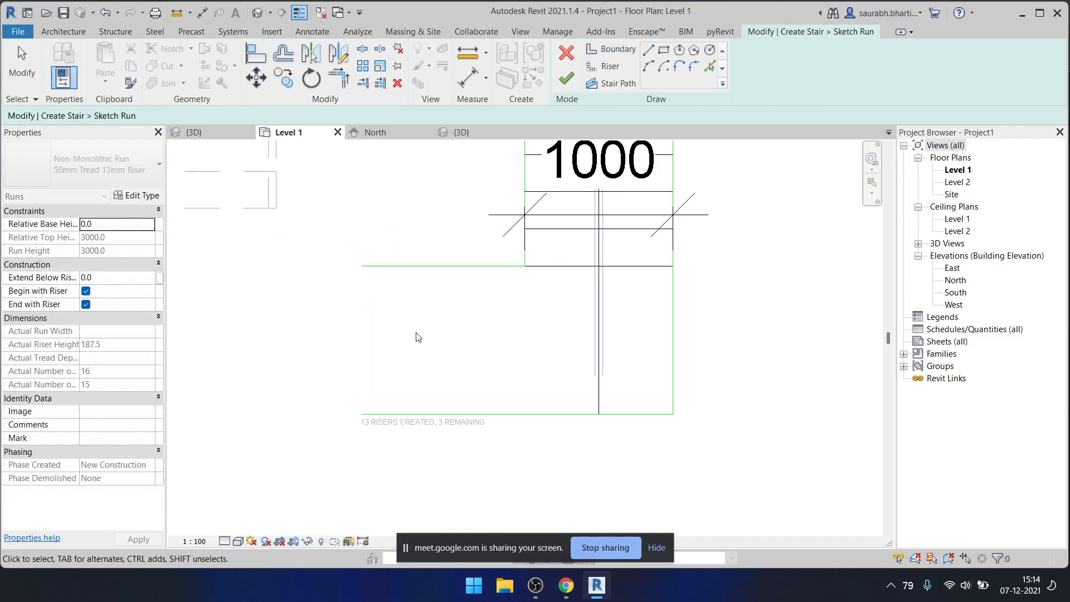
scroll(388, 282, down, 1)
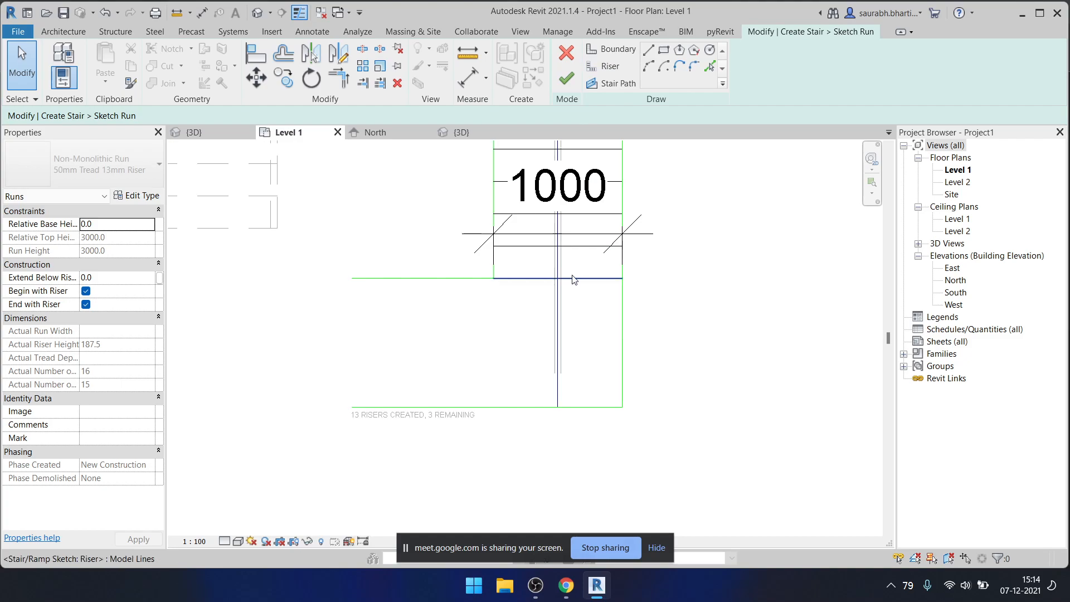
- Draw a vertical boundary line from the inner corner of the L-shaped outline down to the lower boundary line
click(608, 50)
scroll(509, 312, up, 2)
click(486, 263)
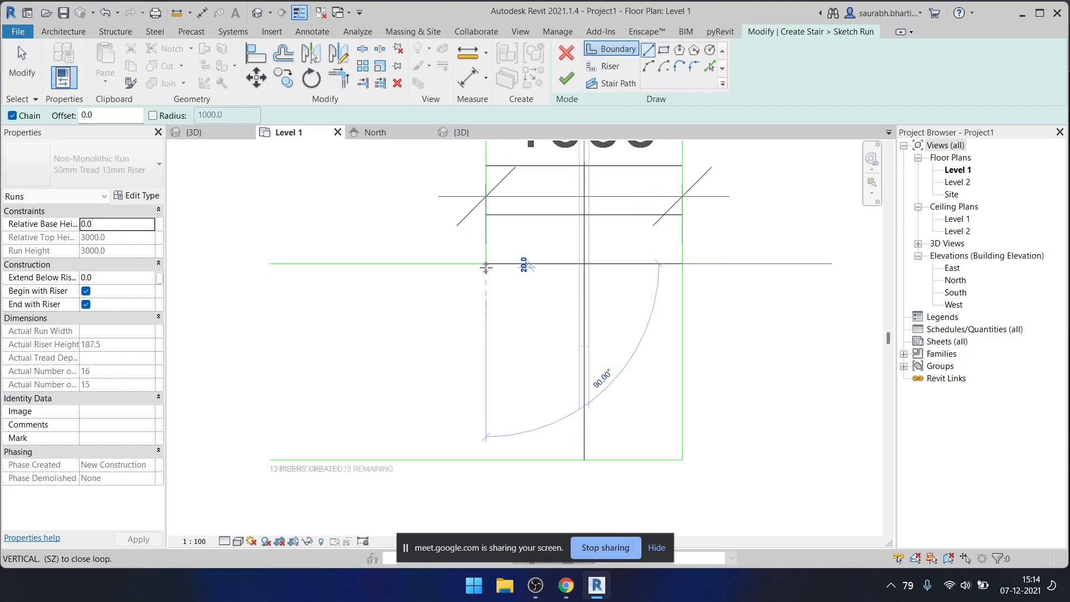
click(485, 460)
key(Escape)
key(Escape)
middle_drag(572, 294, 546, 274)
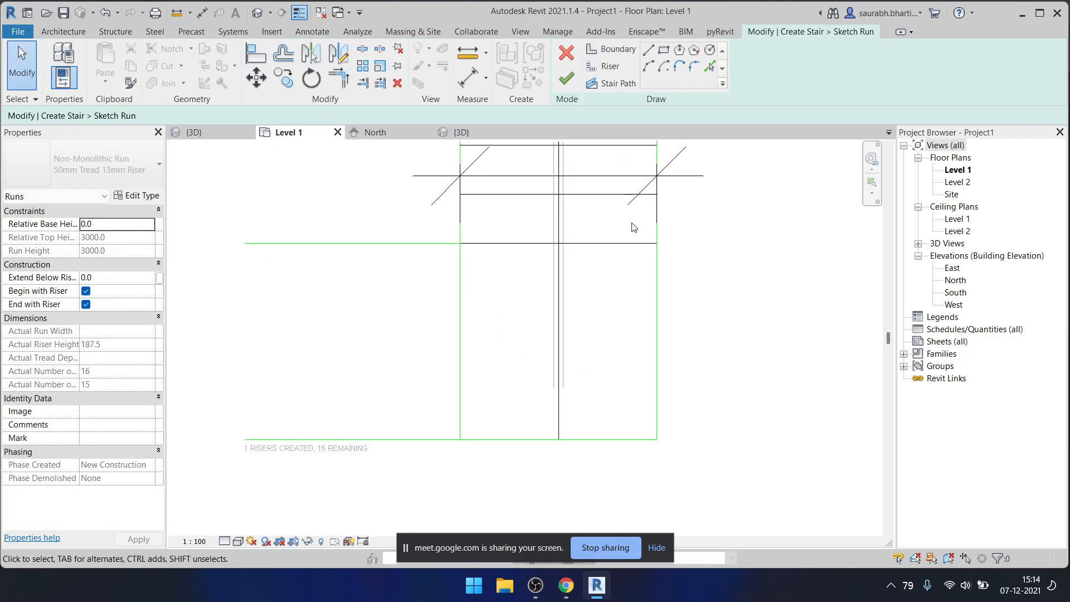
mouse_move(435, 227)
mouse_down()
mouse_move(686, 488)
mouse_move(574, 322)
mouse_move(711, 483)
mouse_up()
mouse_move(525, 473)
mouse_down()
mouse_move(719, 342)
mouse_move(606, 476)
mouse_up()
mouse_move(724, 345)
mouse_down()
mouse_move(631, 486)
mouse_move(623, 478)
mouse_up()
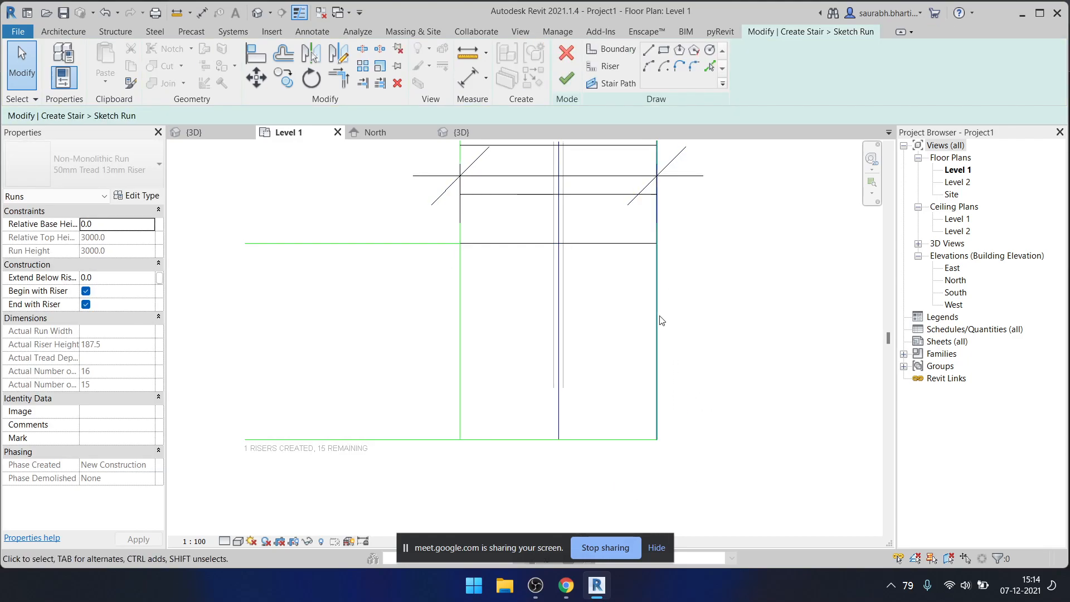
drag(543, 224, 418, 317)
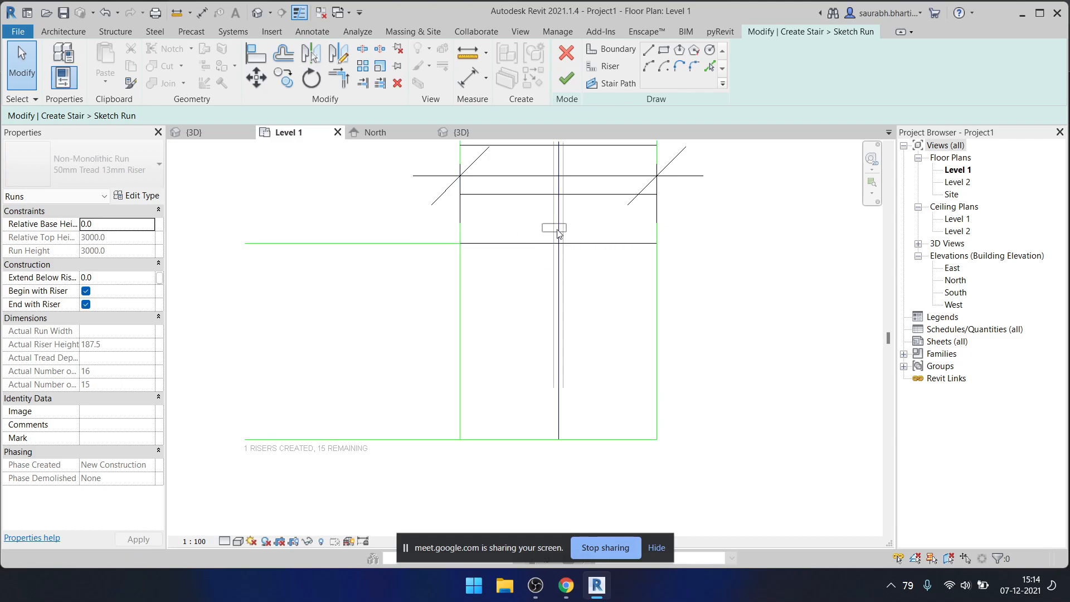
click(558, 165)
- Draw a diagonal riser from the L-shape's inner corner to the outer corner of the turn
click(609, 66)
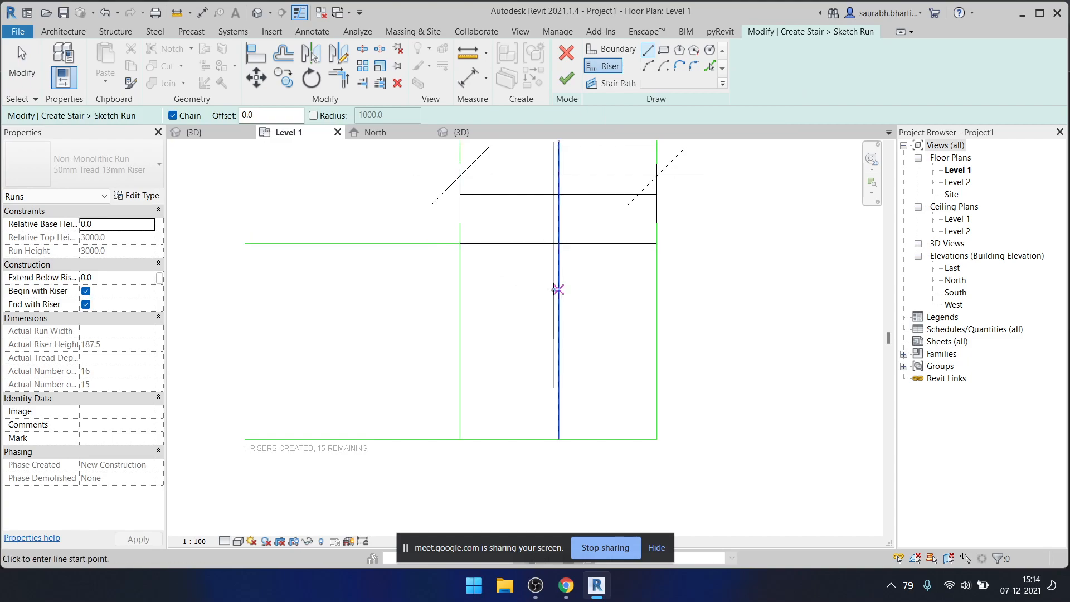
click(460, 243)
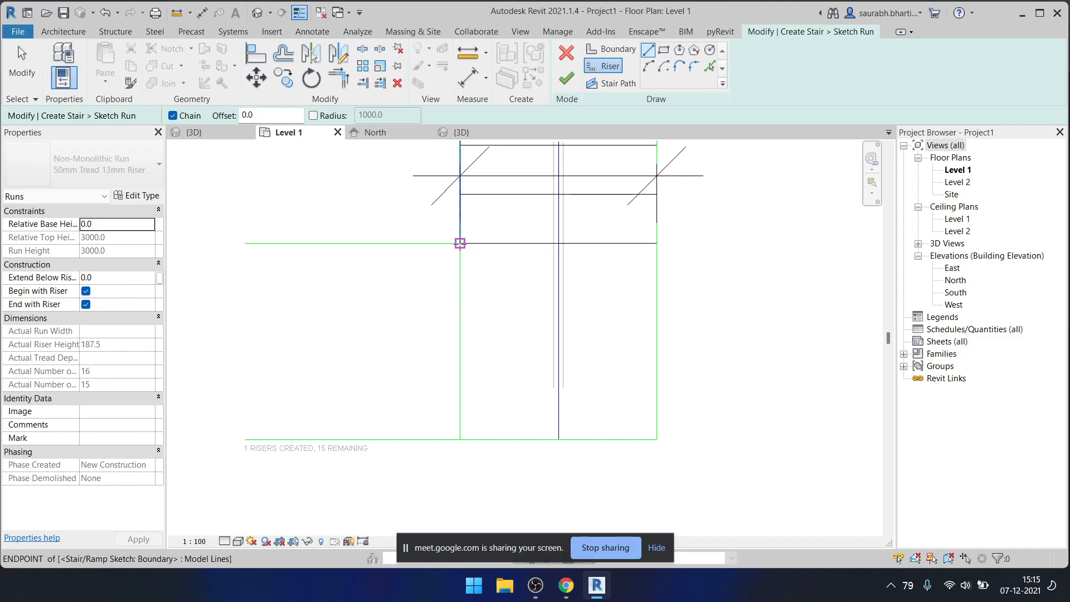
click(460, 243)
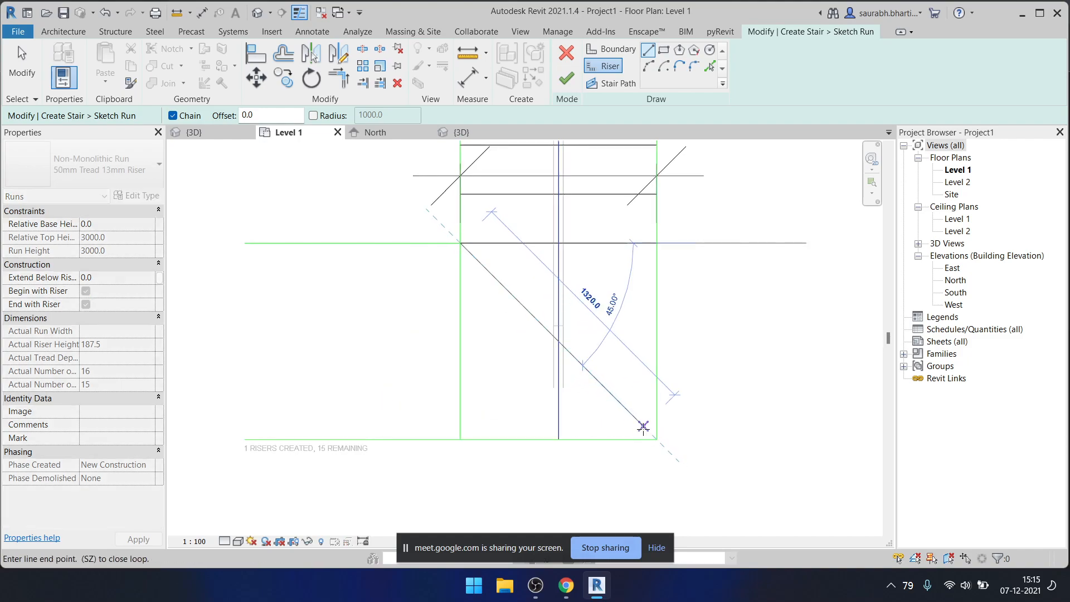
click(655, 438)
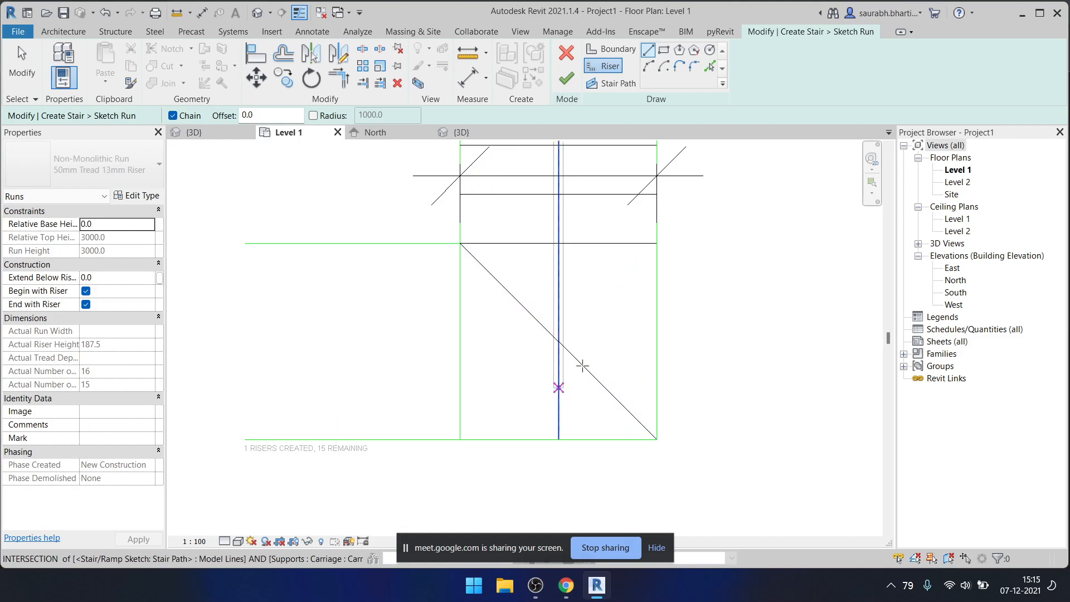
key(Escape)
key(Escape)
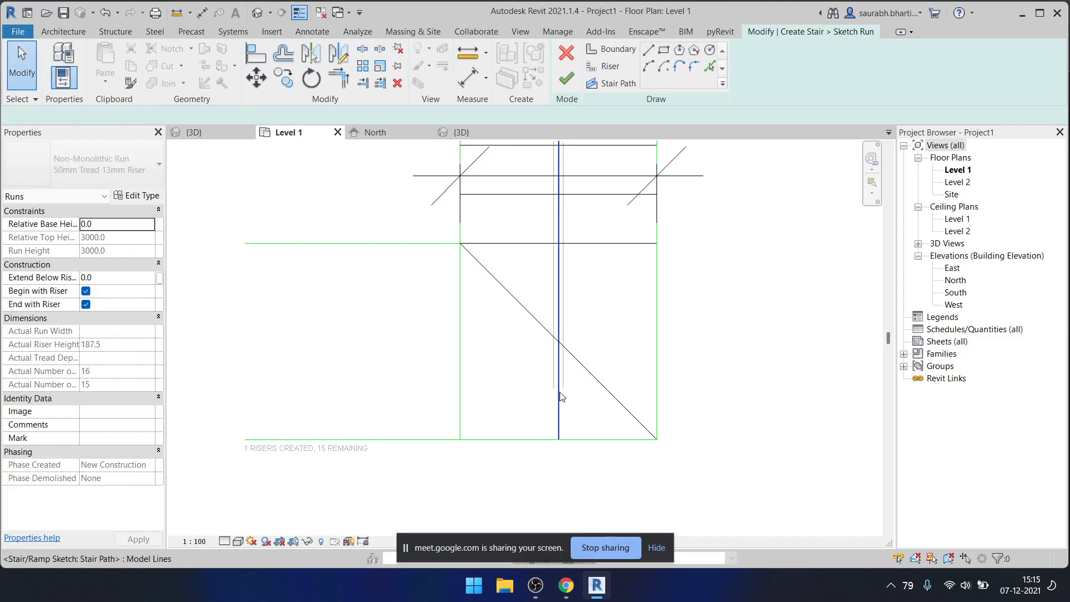
- Shorten the stair path to end on the diagonal riser and delete the vertical boundary line below the inner corner
click(558, 396)
drag(558, 439, 557, 337)
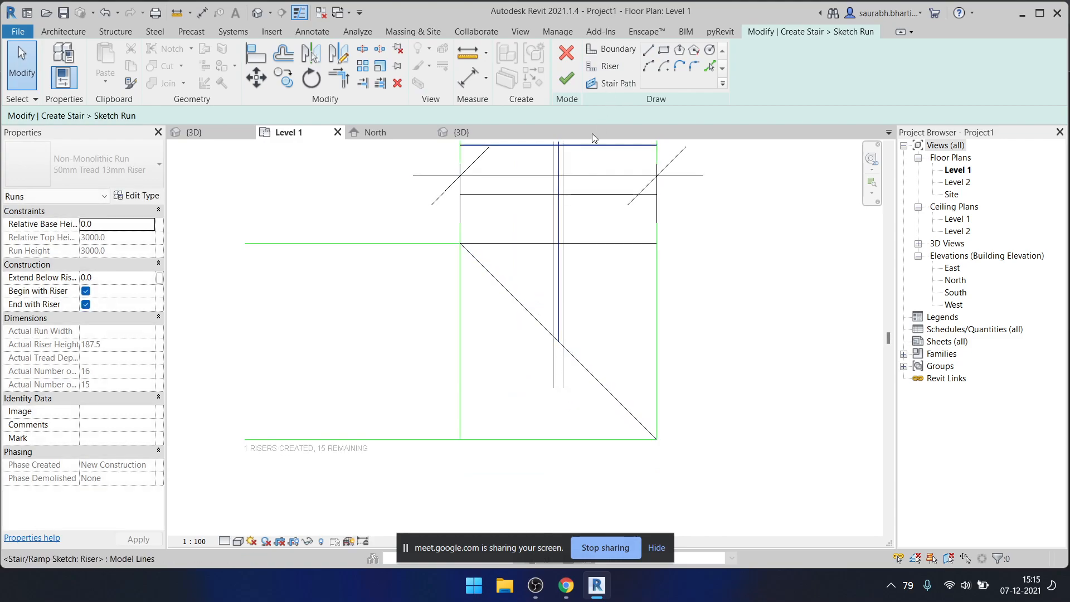
click(457, 334)
key(Delete)
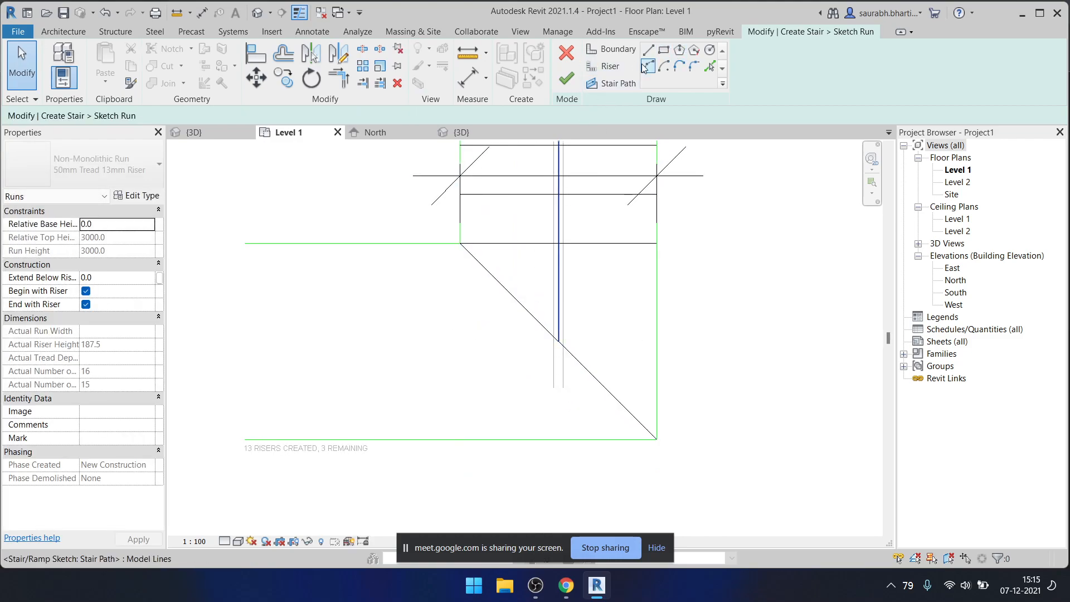
- Draw a vertical riser from the L-shape's inner corner down to the lower boundary line
click(606, 66)
click(460, 243)
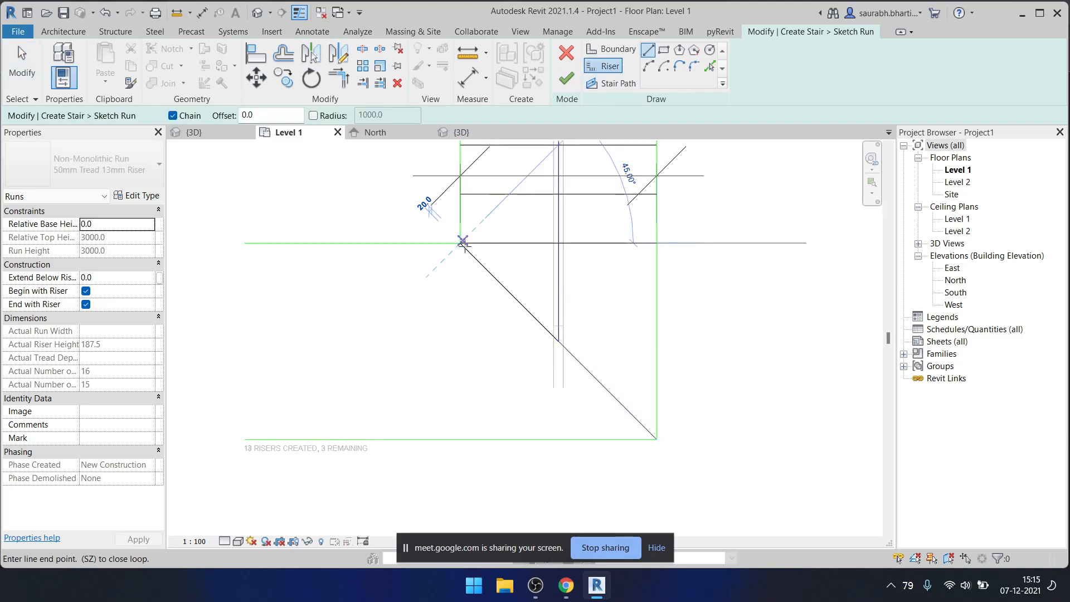
click(460, 440)
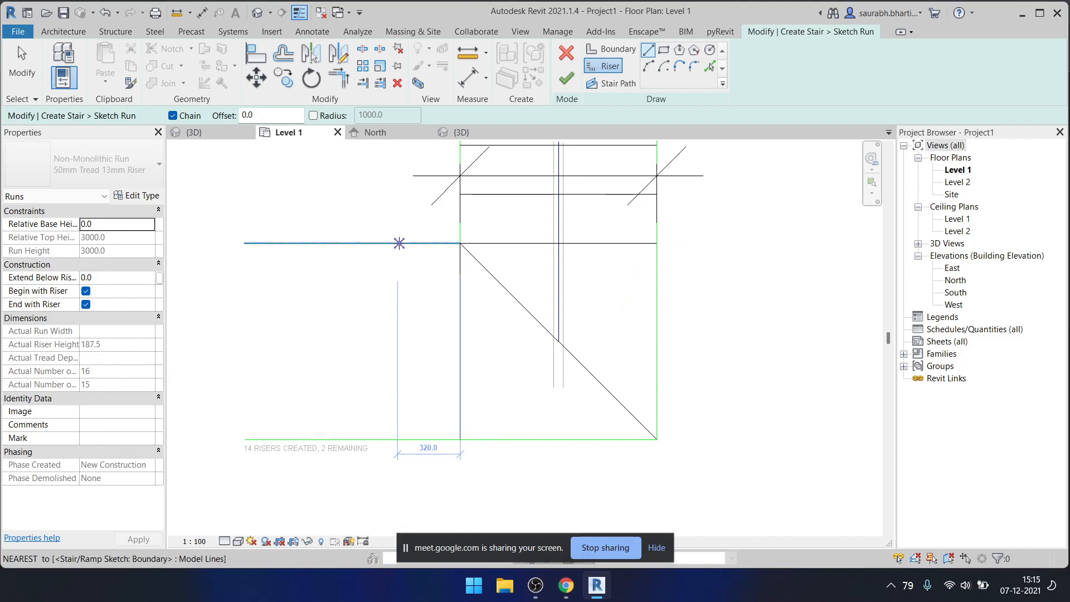
click(395, 243)
click(395, 440)
key(Escape)
key(Escape)
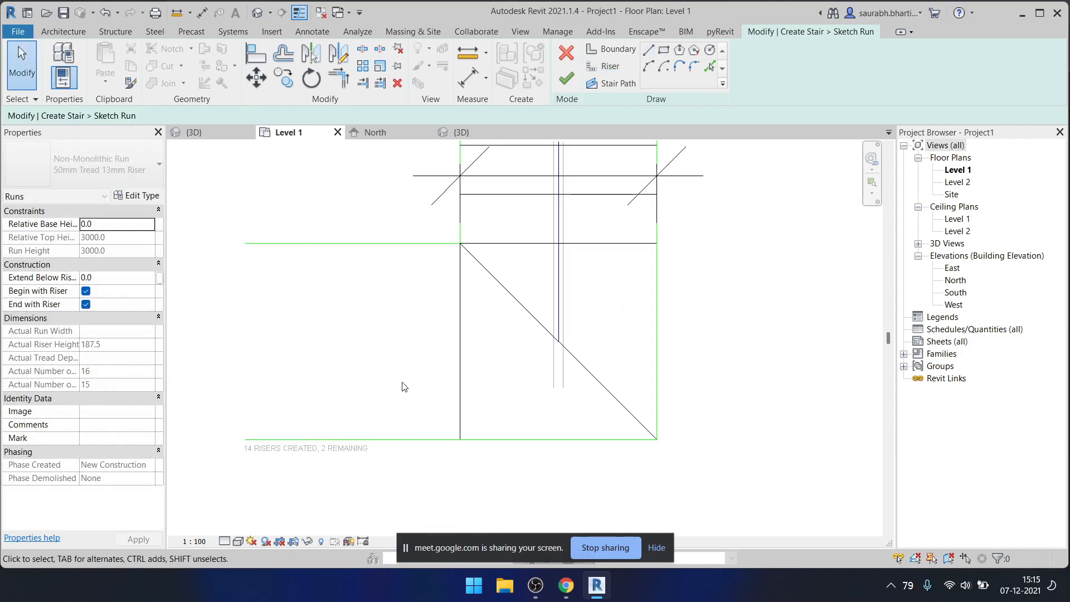
- Measure the spacing between two adjacent risers in the straight flight
middle_drag(504, 328, 506, 367)
middle_drag(569, 298, 554, 459)
key(i)
click(586, 199)
click(593, 248)
key(Escape)
key(Escape)
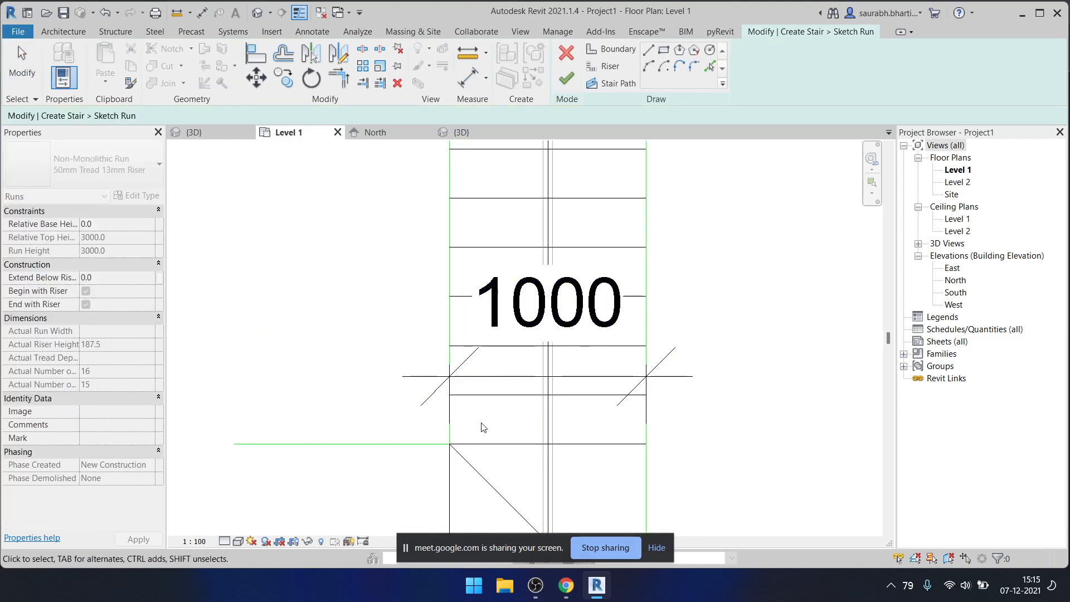
- Draw a second vertical riser between the horizontal boundary lines, about 300 mm left of the corner riser
middle_drag(503, 218, 584, 93)
click(603, 68)
scroll(563, 271, down, 2)
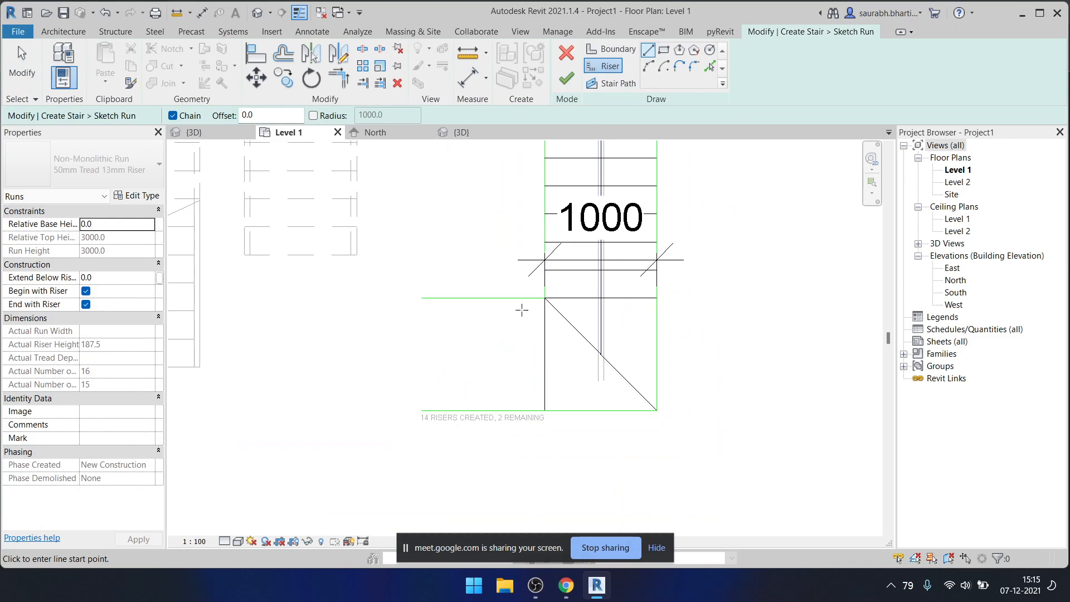
click(510, 297)
click(510, 410)
key(Escape)
key(Escape)
- Set the distance between the second vertical riser and the corner riser to 250 mm
click(511, 361)
click(527, 258)
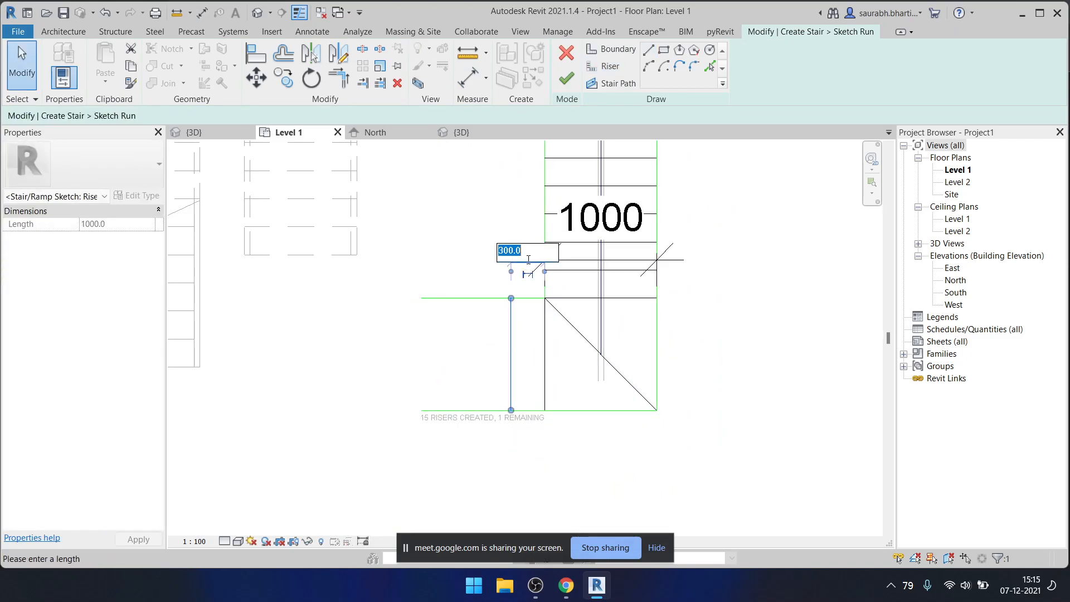
text(250)
key(Return)
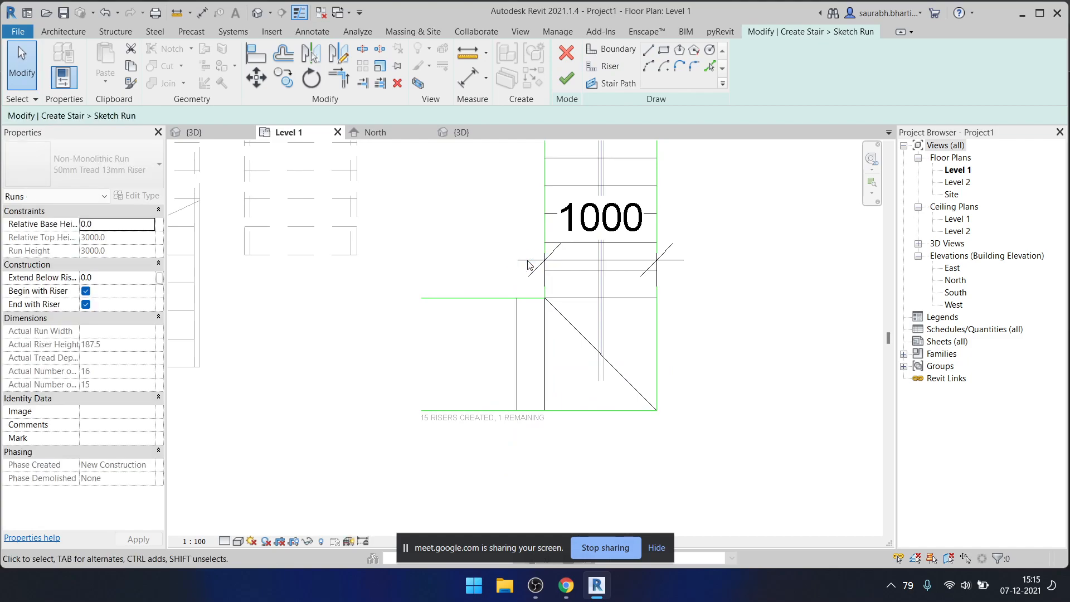
- Copy the second vertical riser one 250 mm tread spacing further left as the first riser of the short leg
scroll(515, 382, up, 1)
click(516, 385)
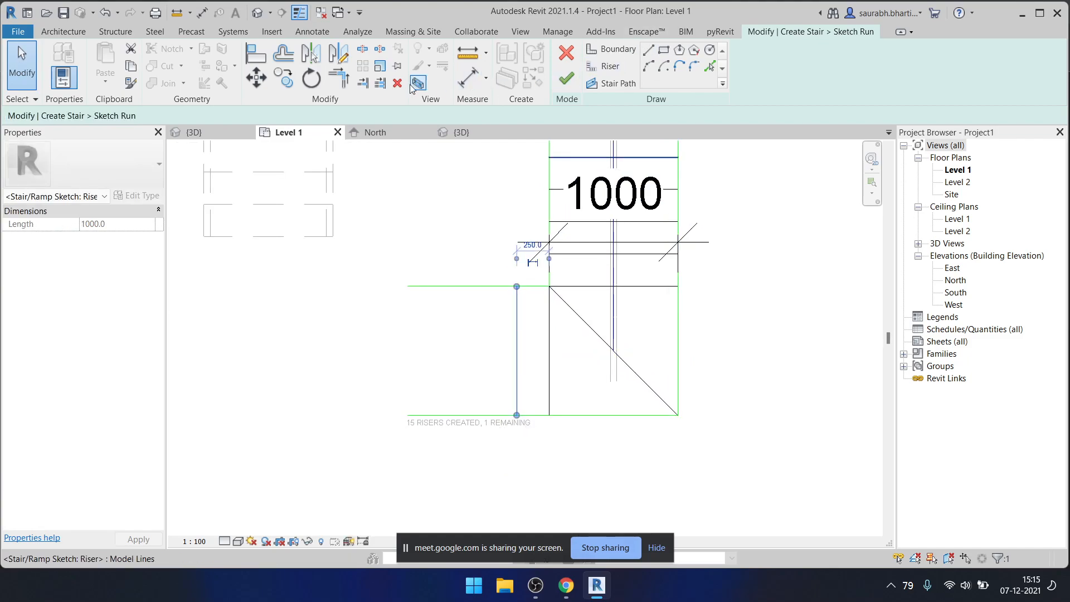
click(289, 82)
scroll(490, 282, up, 2)
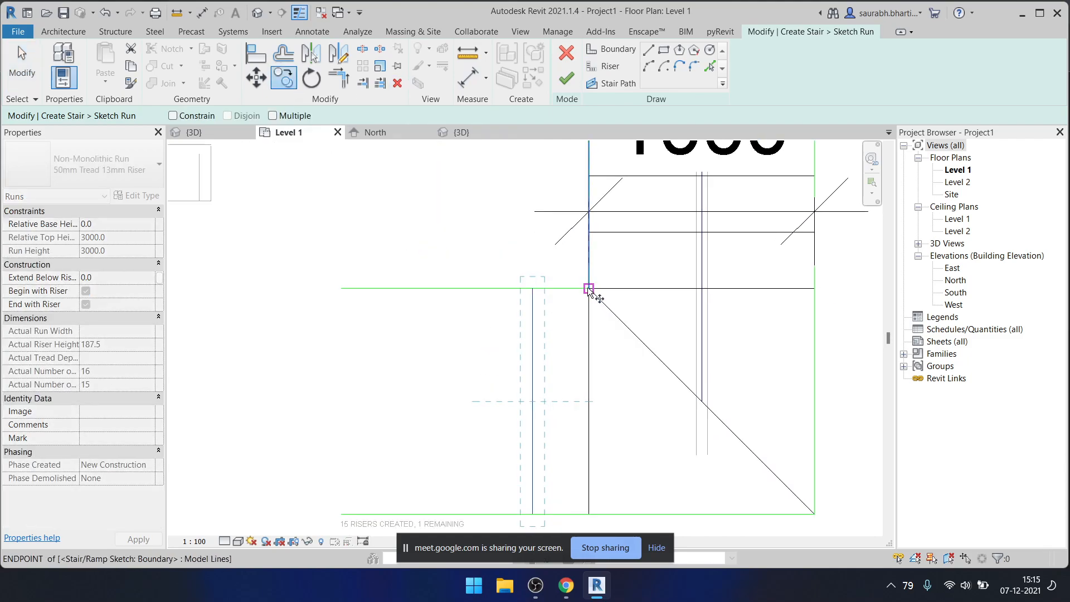
click(521, 283)
key(Escape)
scroll(513, 285, down, 2)
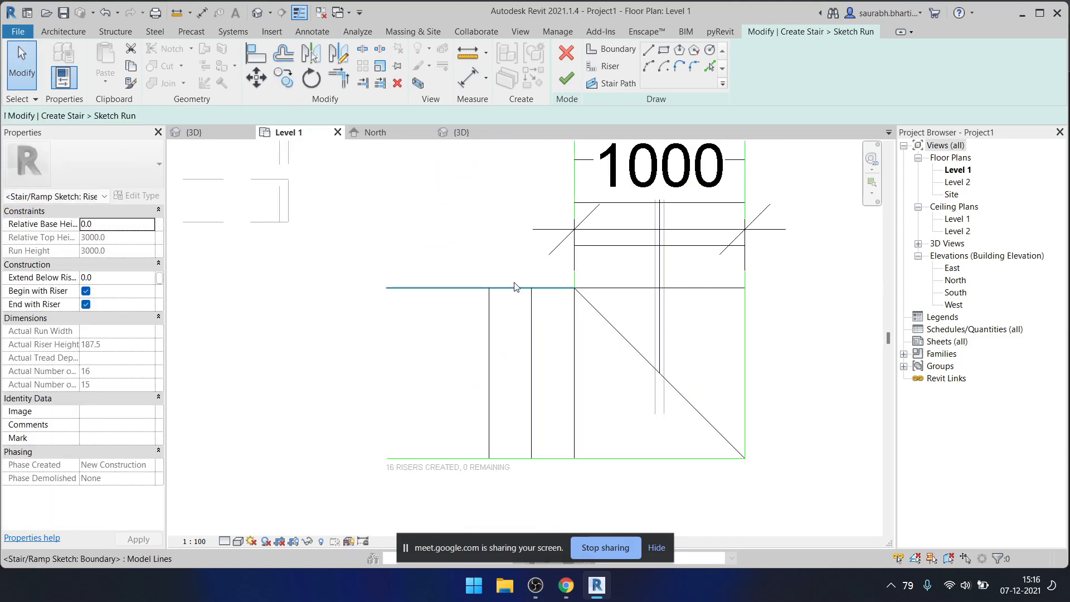
- Trim the short leg's upper and lower boundary lines to the leftmost riser
key(t)
key(r)
click(509, 288)
click(493, 337)
click(511, 436)
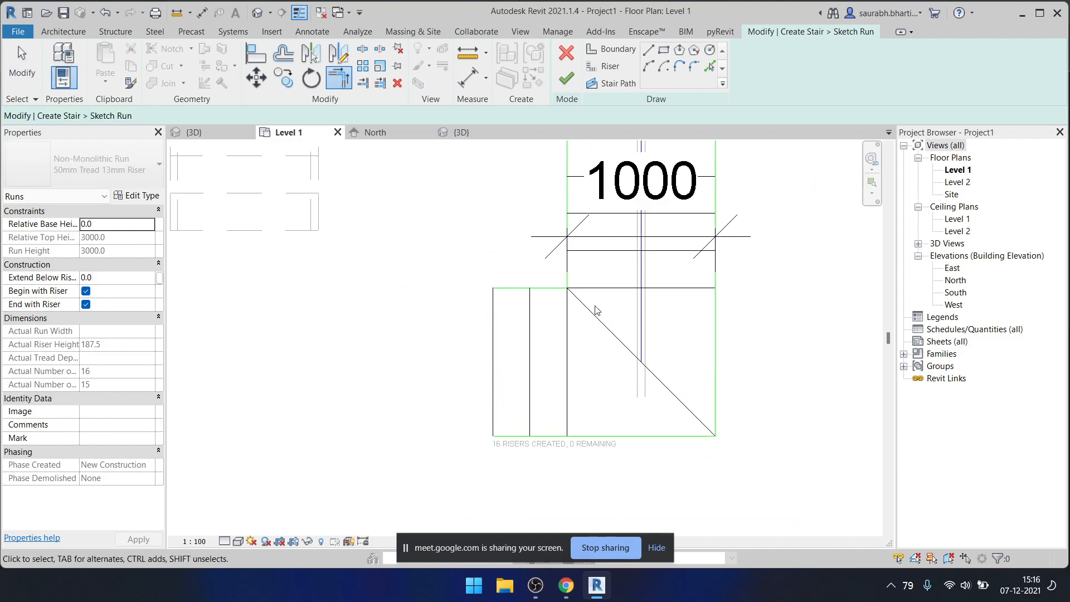
key(Escape)
- Delete the 1000 mm width dimension across the straight flight and try to finish the run sketch
click(615, 238)
key(Delete)
click(566, 80)
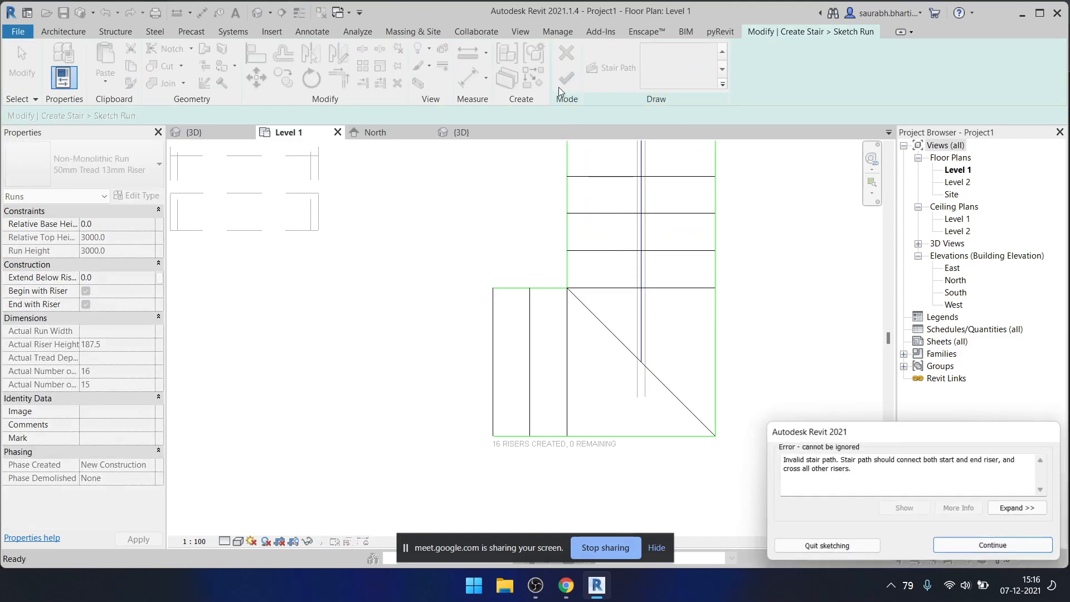
click(993, 545)
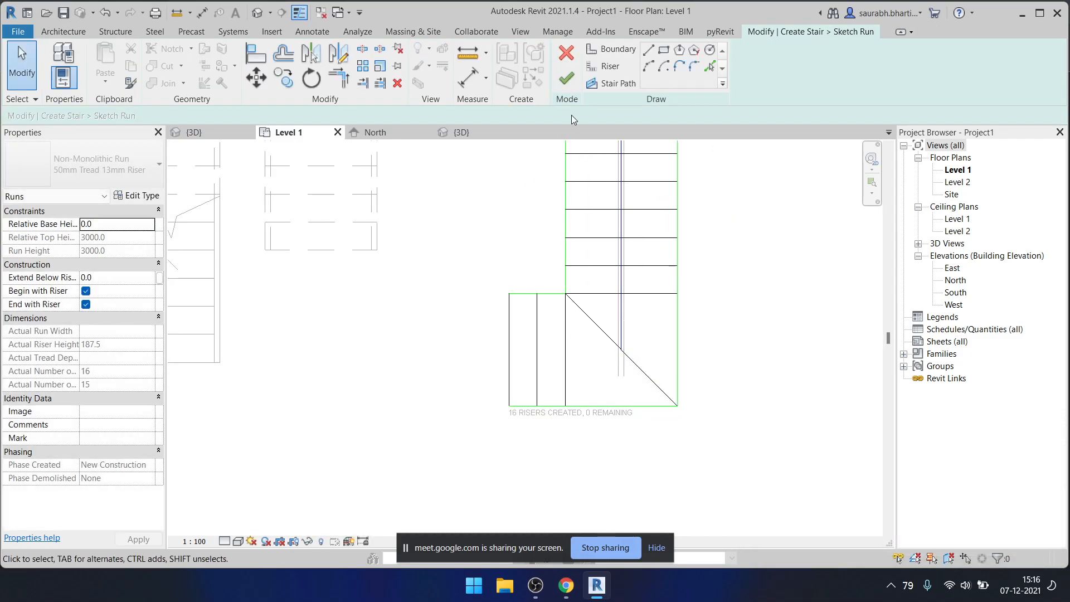
click(566, 81)
drag(823, 458, 822, 468)
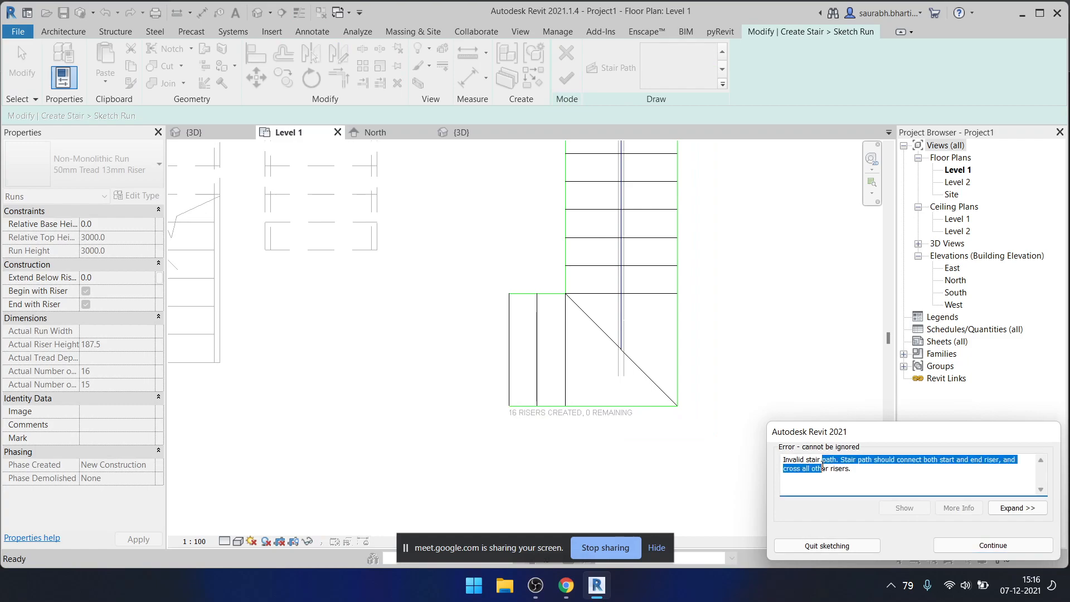
click(806, 467)
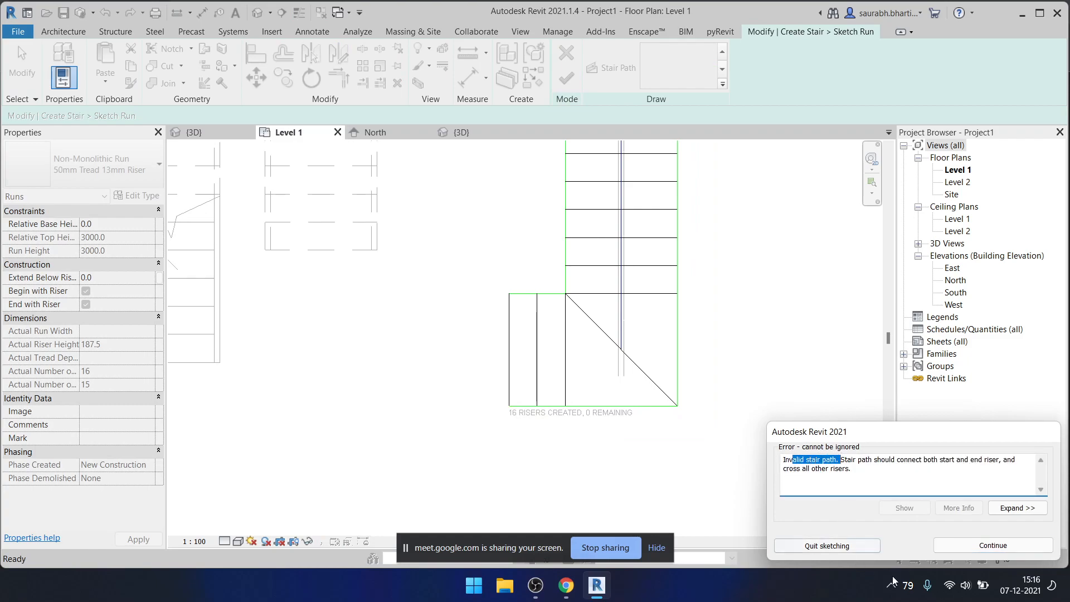
click(957, 548)
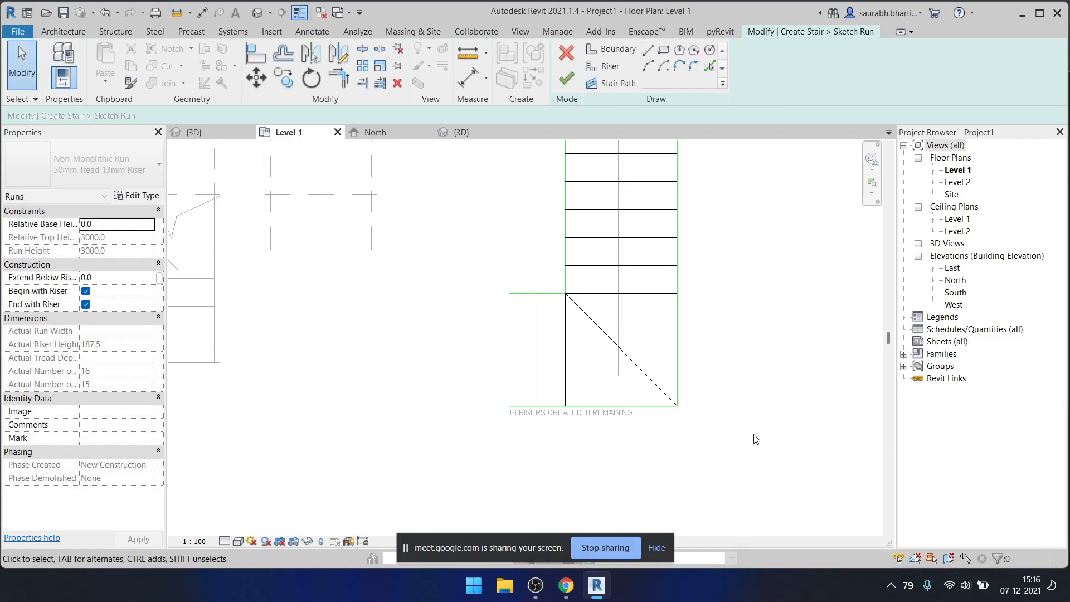
- Check the vertical stair path from its lower end at the diagonal riser up to the top riser
click(621, 344)
scroll(622, 344, up, 2)
mouse_move(620, 357)
mouse_down()
mouse_move(621, 310)
mouse_move(619, 356)
mouse_up()
scroll(616, 349, down, 2)
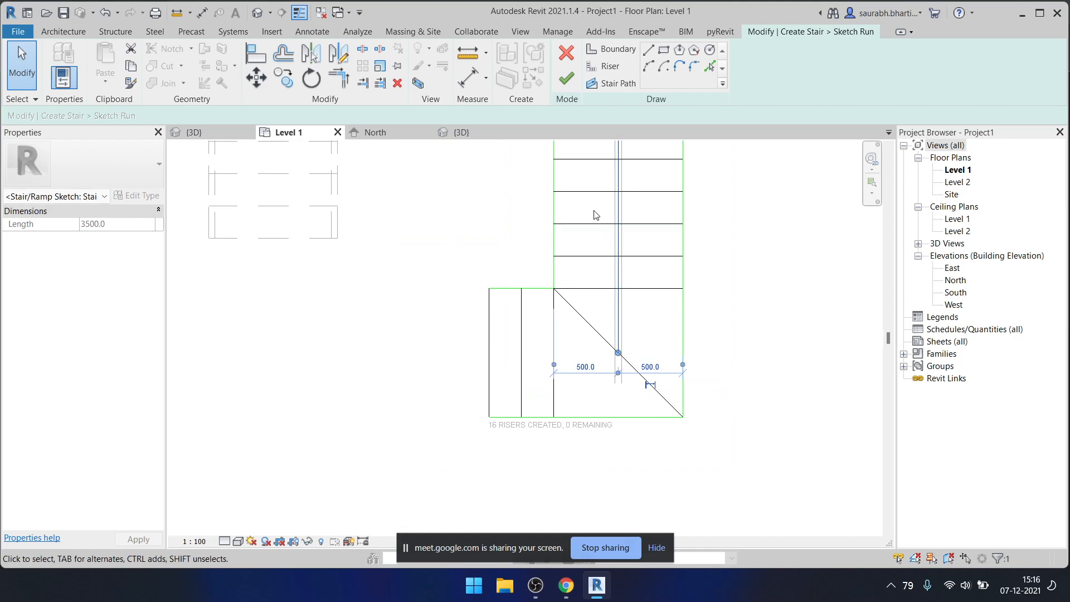
click(603, 368)
scroll(614, 210, down, 4)
middle_drag(646, 235, 643, 240)
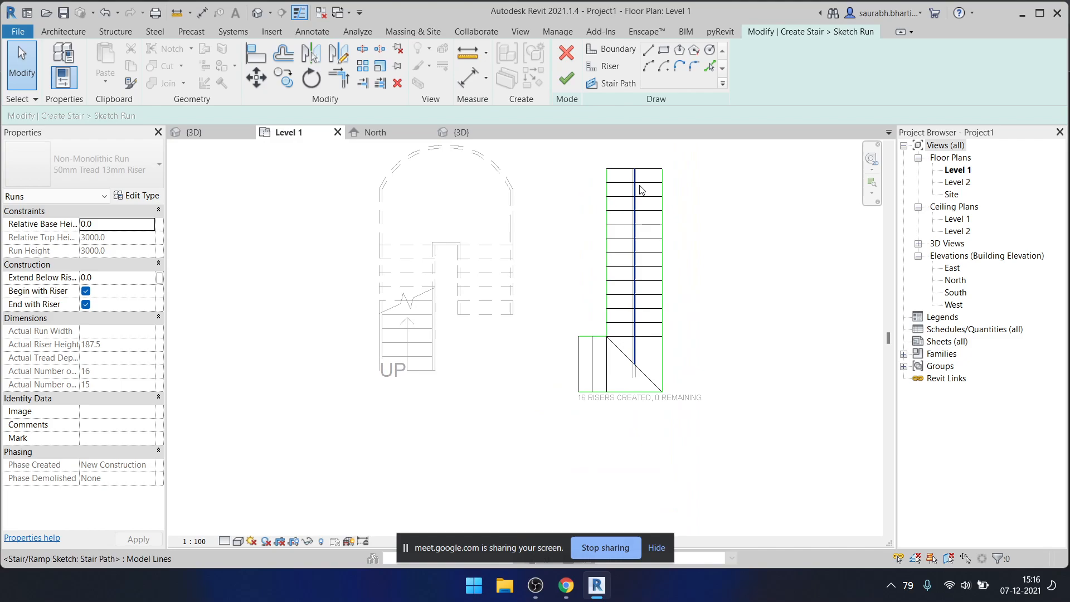
- Draw a horizontal stair path from the vertical path's lower end to the leftmost riser and finish the run sketch
click(608, 84)
scroll(635, 394, up, 1)
scroll(635, 394, up, 4)
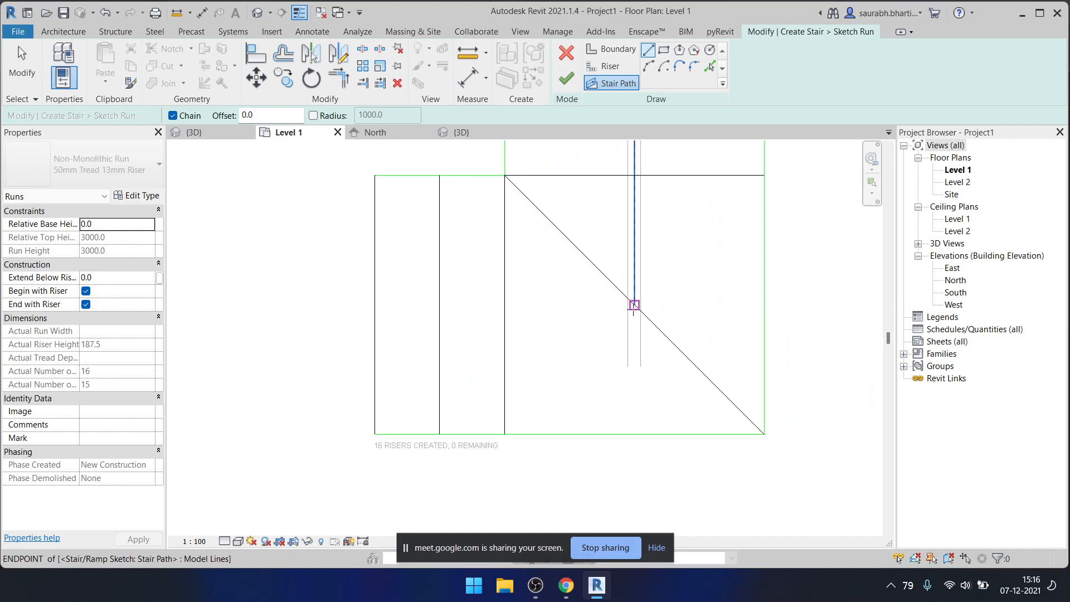
click(634, 305)
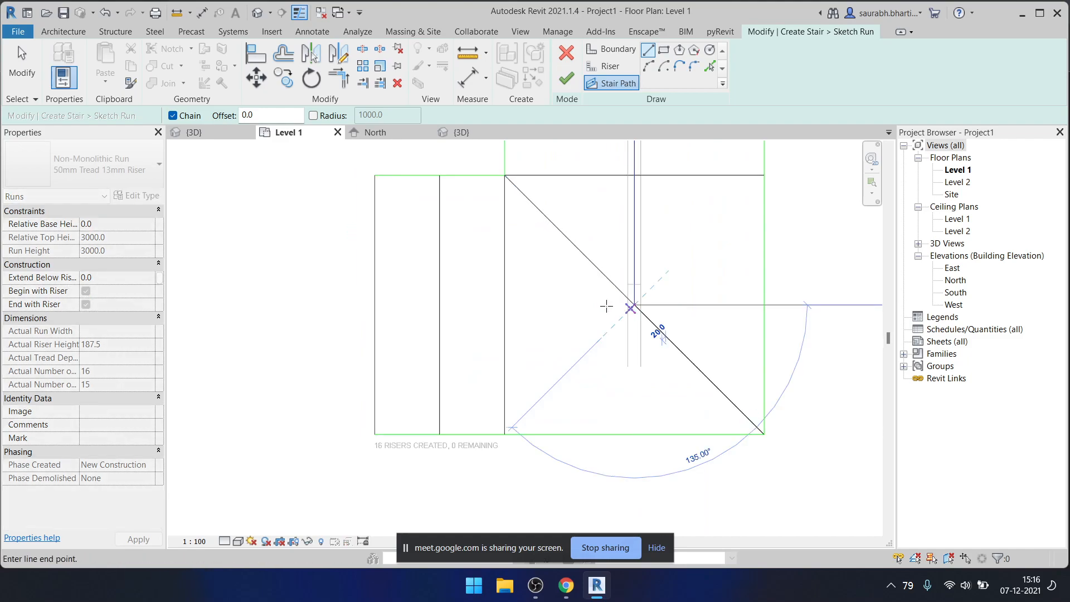
click(375, 304)
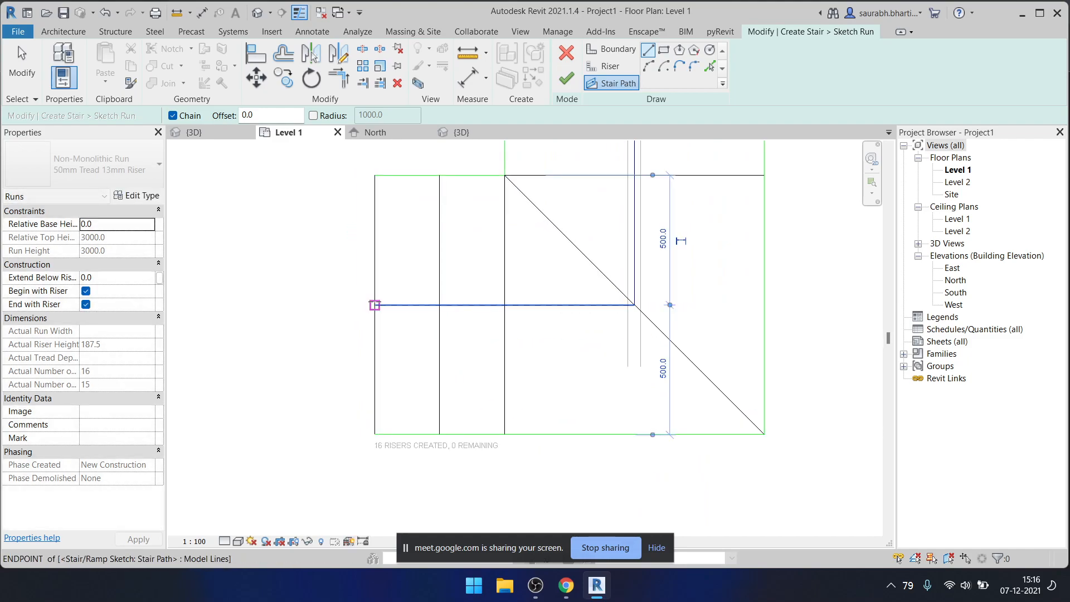
key(Escape)
scroll(412, 298, down, 2)
click(566, 79)
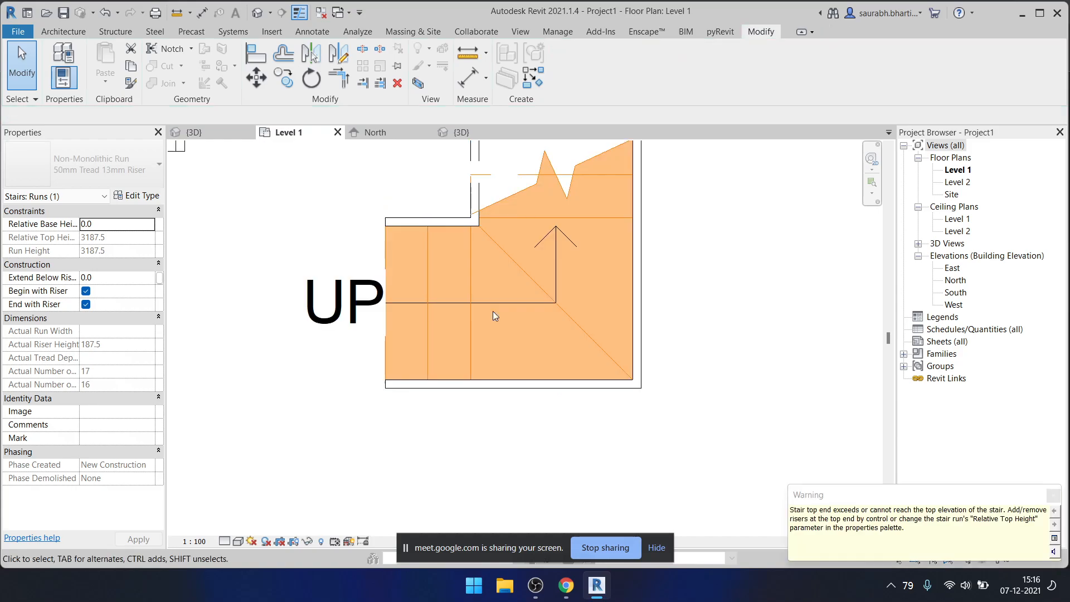
- Open the 3D view and examine the L-shaped winder stair and its railings from several sides
click(258, 12)
shift+middle_drag(613, 440, 655, 273)
scroll(654, 271, up, 6)
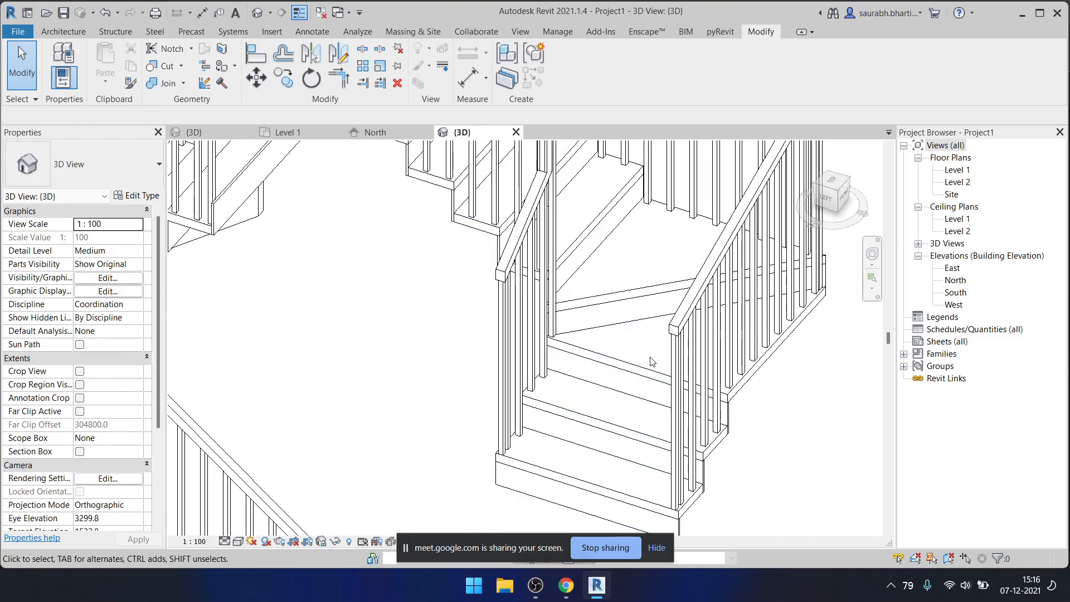
scroll(650, 361, down, 5)
scroll(685, 456, down, 3)
shift+middle_drag(691, 463, 570, 290)
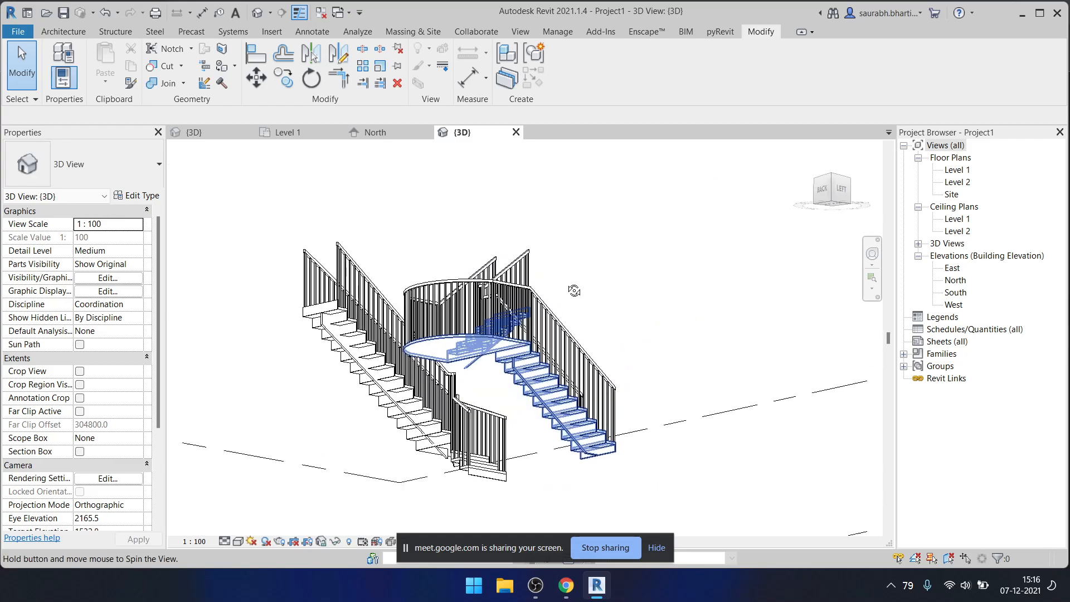
scroll(232, 237, up, 5)
scroll(262, 268, down, 5)
shift+middle_drag(262, 268, 621, 287)
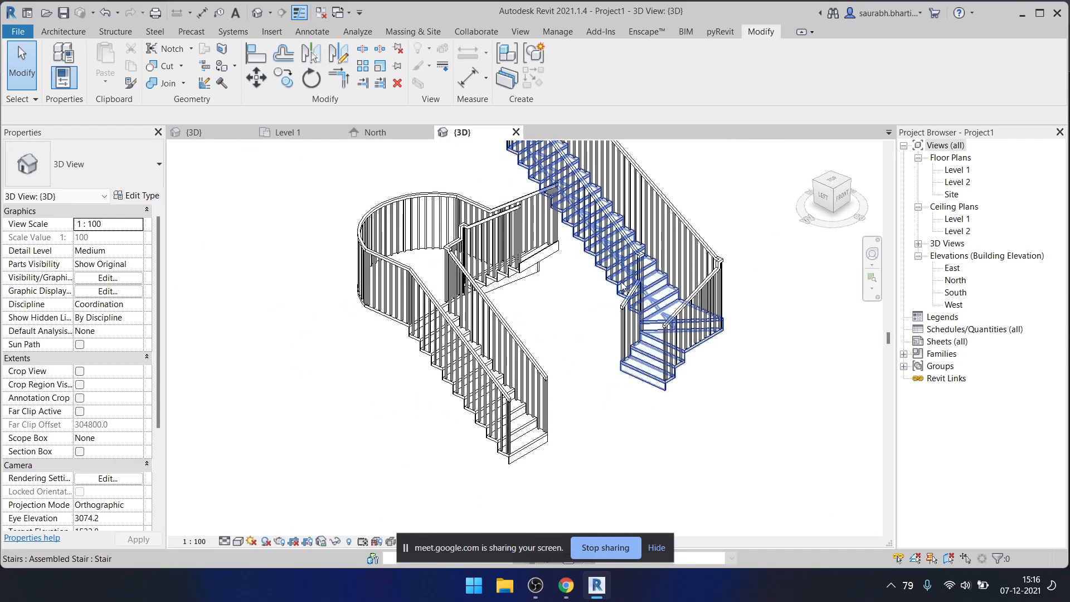
- Review the L-shaped stair's type properties and examine its straight flight up close
click(641, 290)
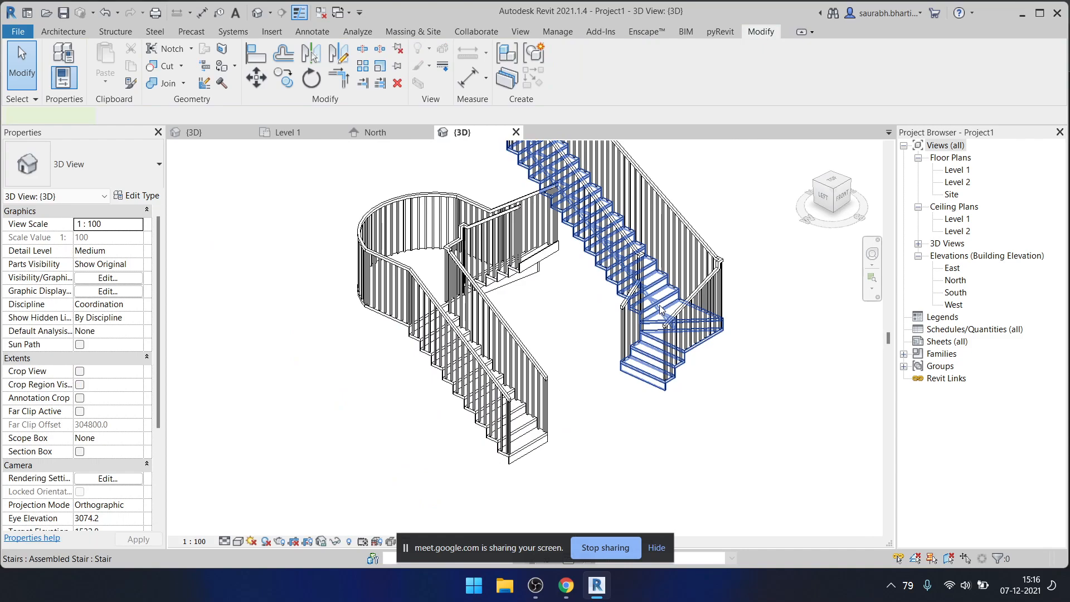
click(140, 196)
click(264, 357)
click(335, 485)
click(692, 401)
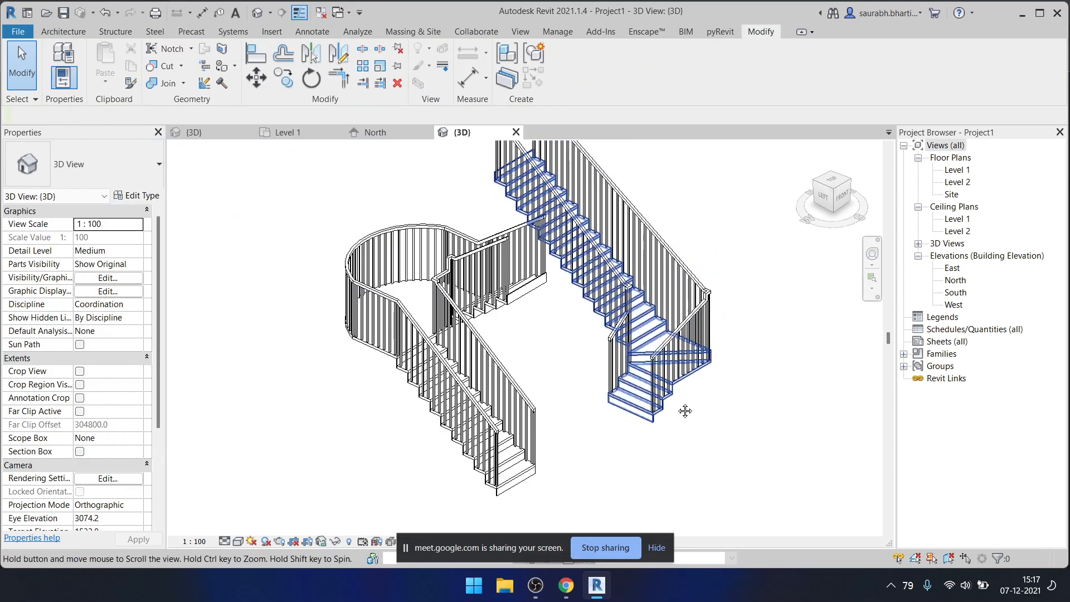
scroll(640, 397, up, 4)
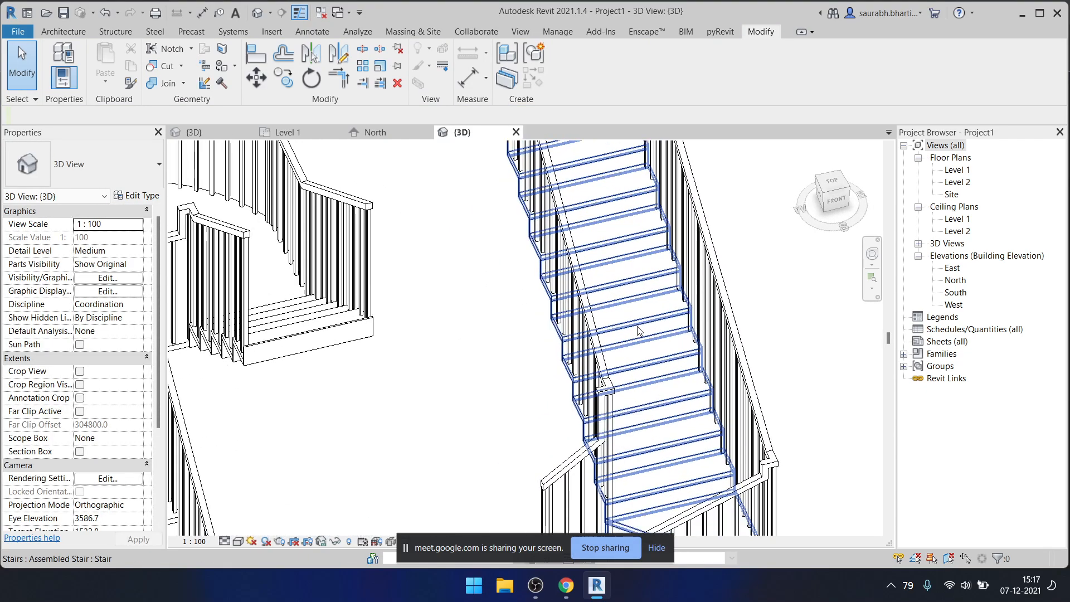
- Check the Google Meet call window, return to the Revit 3D view and examine the L-shaped stair's winder corner and lower steps
scroll(609, 501, down, 6)
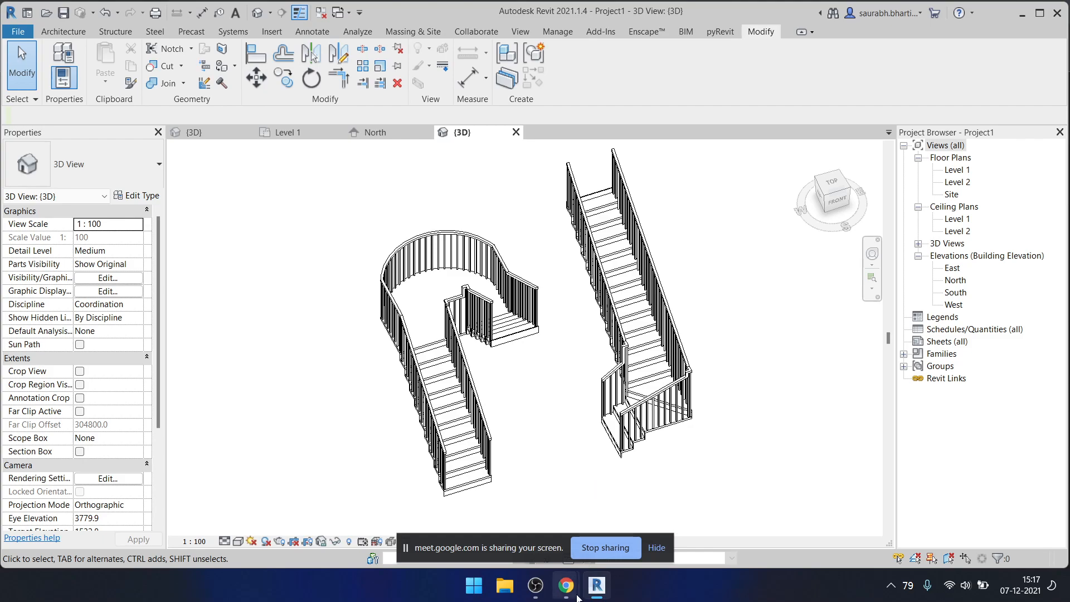
mouse_move(574, 596)
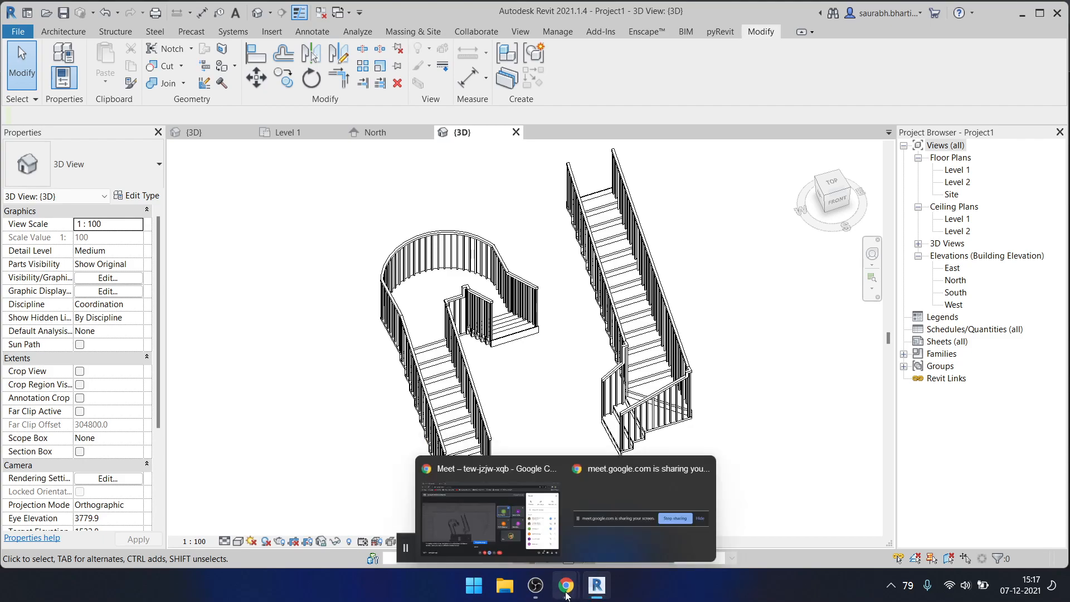
click(546, 543)
mouse_move(575, 574)
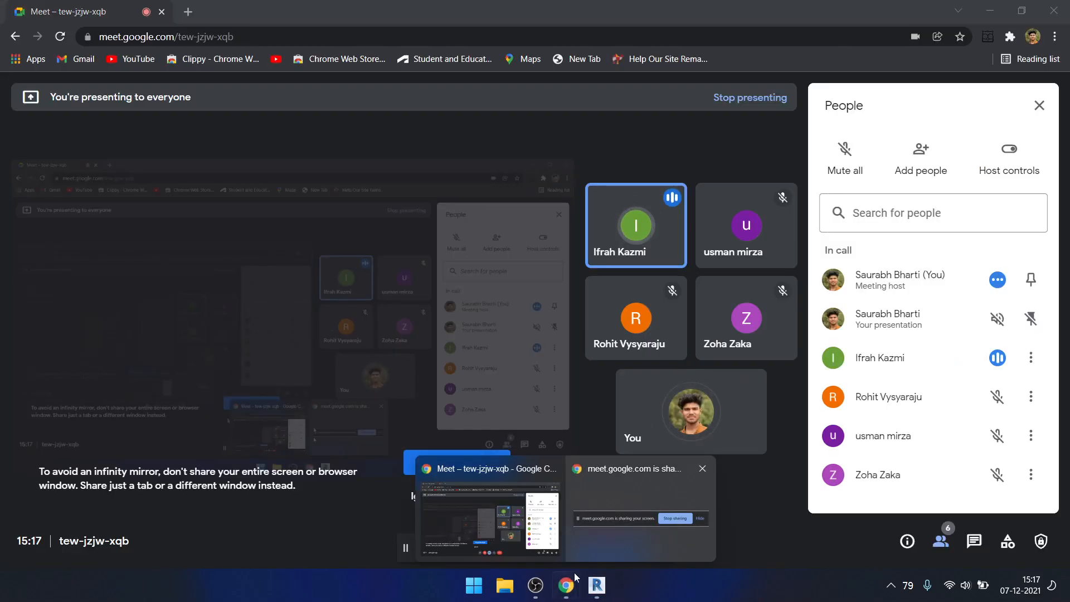
click(989, 10)
scroll(634, 372, up, 5)
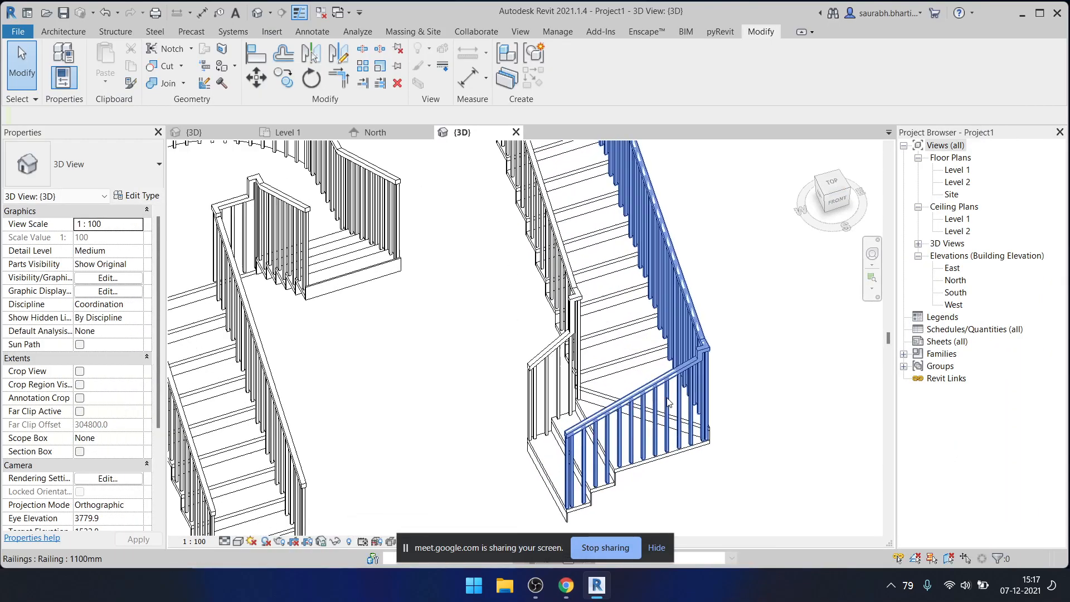
scroll(633, 372, down, 2)
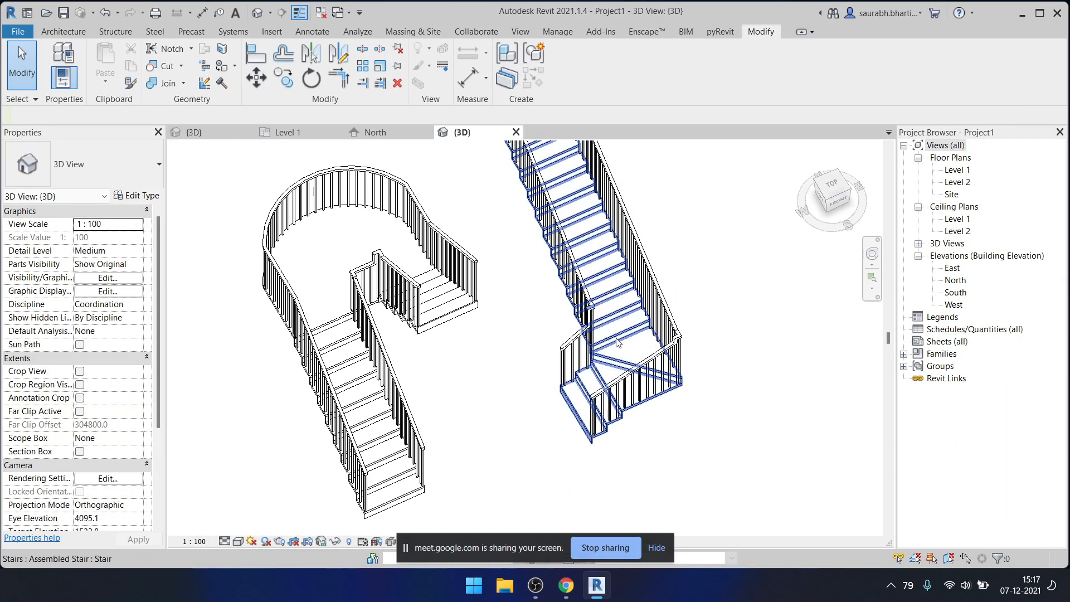
shift+middle_drag(633, 373, 599, 277)
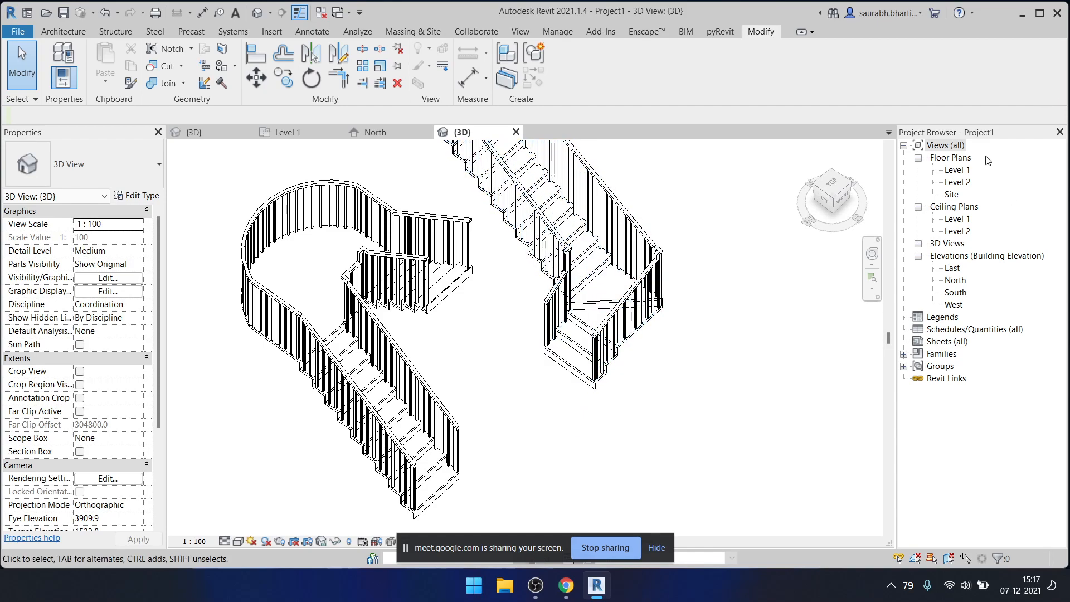
- Open the Level 1 floor plan and place an aligned dimension across the width of the vertical flight
double_click(956, 169)
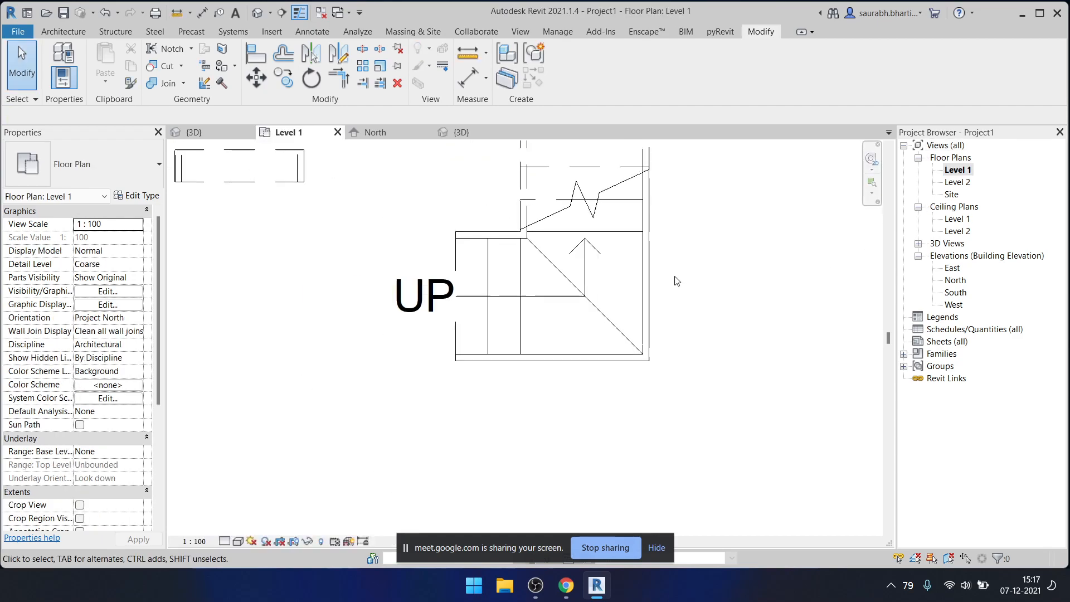
key(d)
key(i)
scroll(529, 296, up, 2)
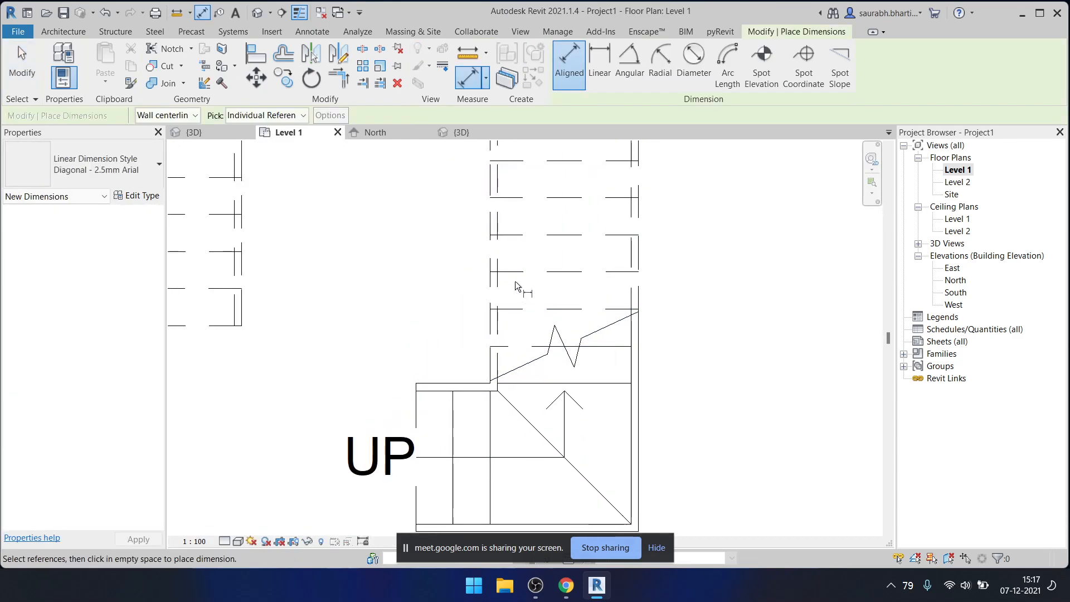
click(487, 285)
click(660, 310)
click(596, 281)
- Dimension the width of the short lower flight beside the UP label and delete that dimension again
scroll(575, 248, down, 5)
scroll(540, 336, up, 4)
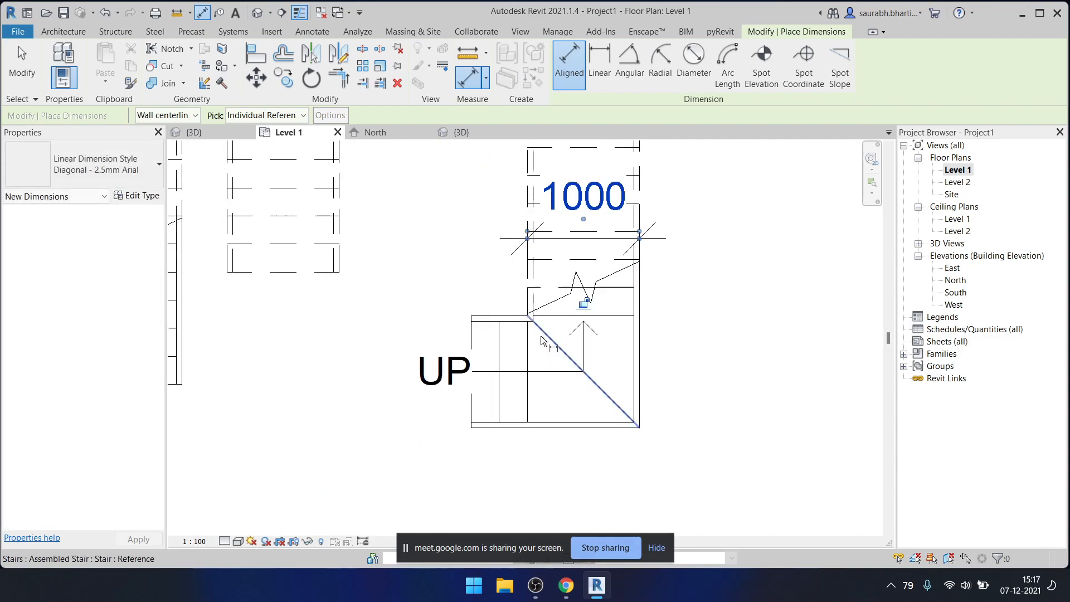
click(504, 307)
click(516, 457)
click(371, 450)
scroll(435, 381, down, 3)
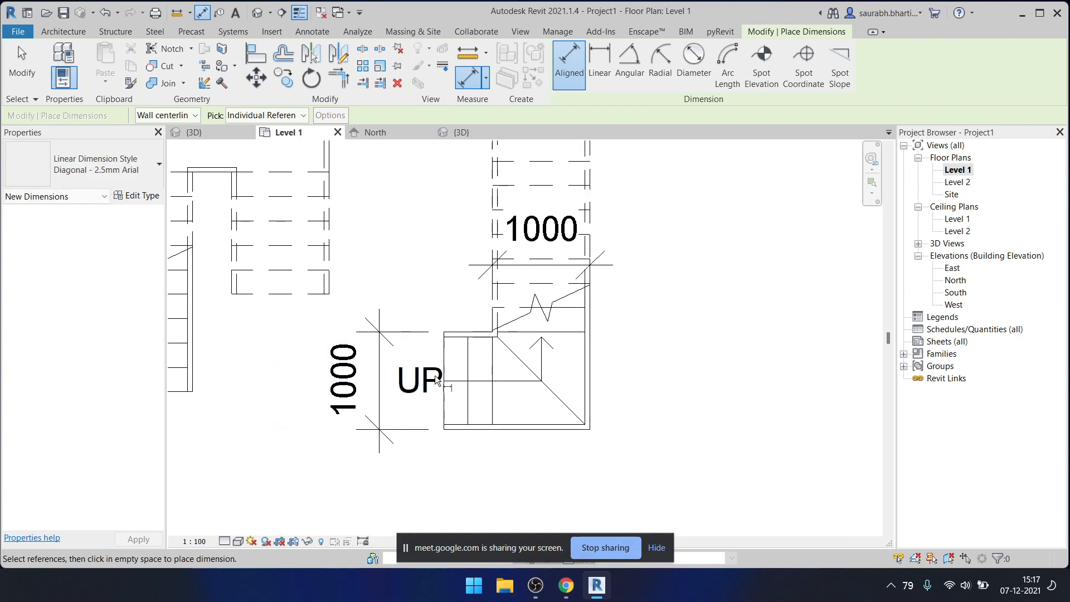
key(Escape)
key(Escape)
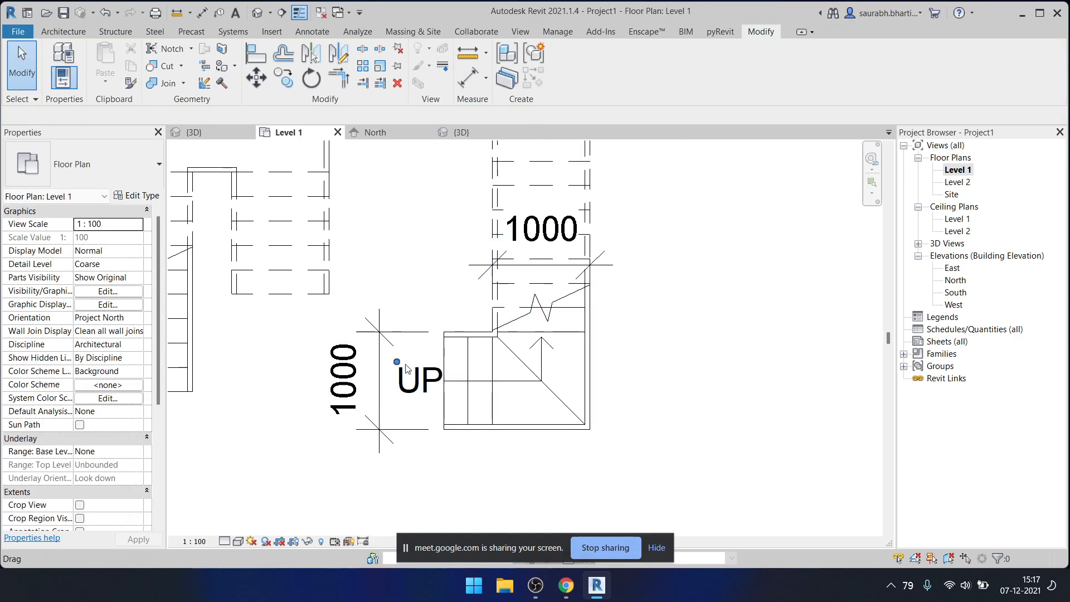
click(383, 377)
key(Delete)
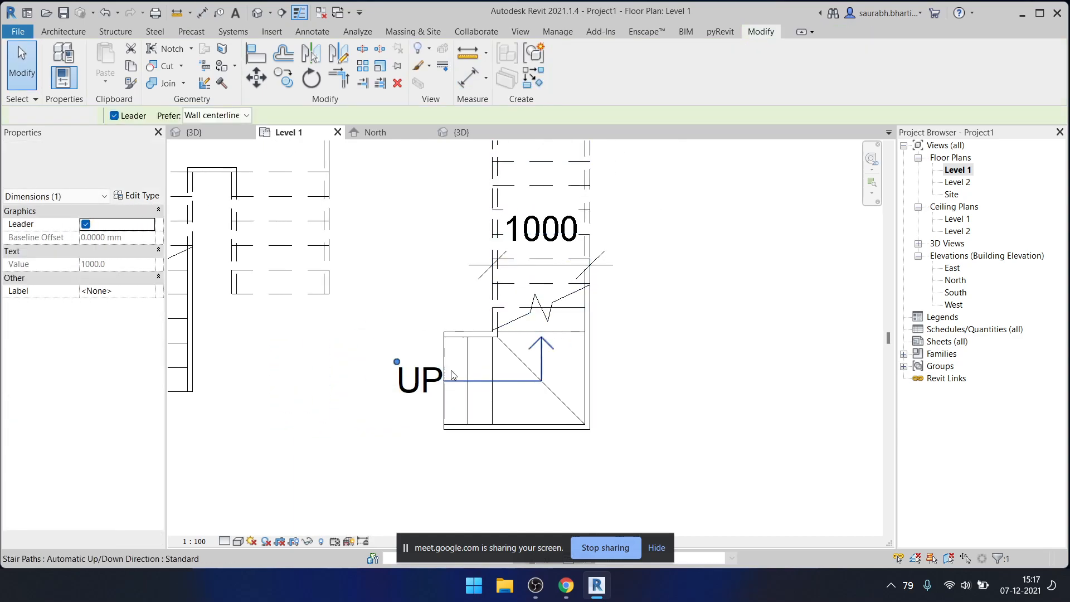
- Edit the L-shaped stair and open its run's sketch for editing
click(585, 222)
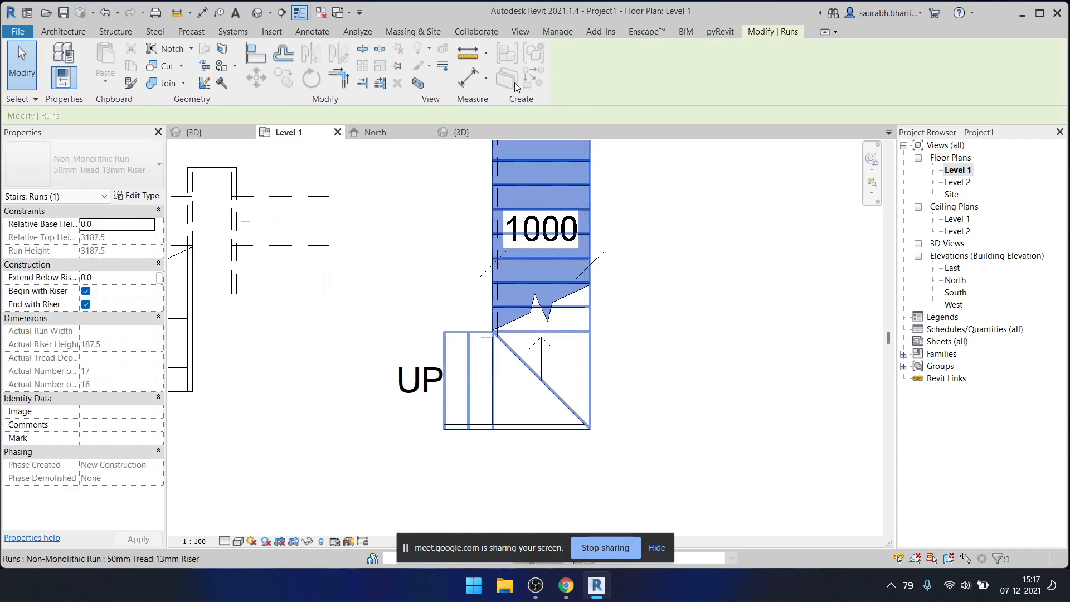
key(Escape)
click(553, 166)
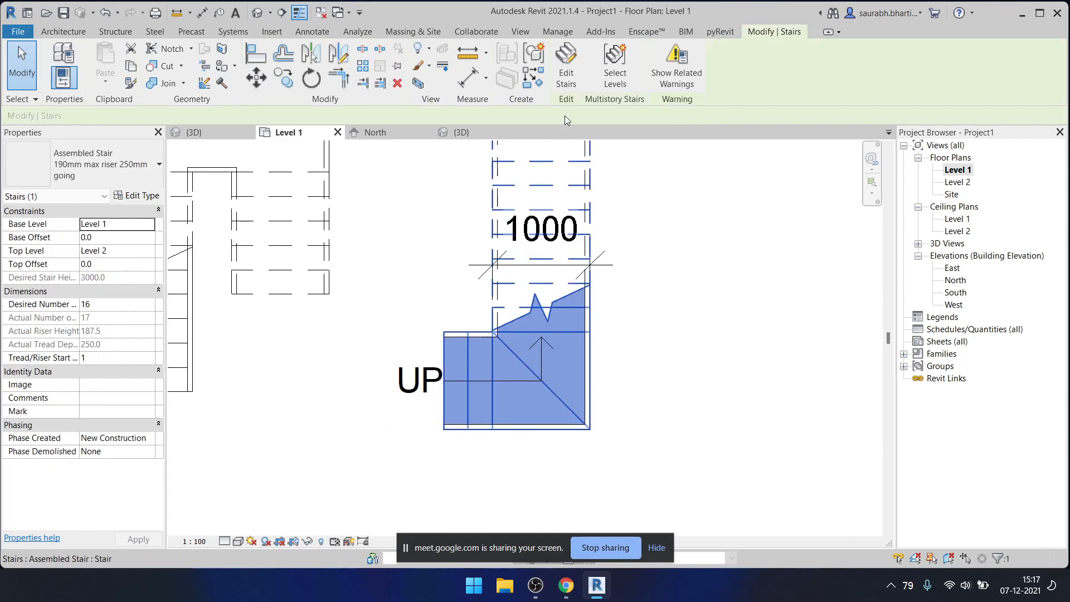
click(565, 65)
click(486, 355)
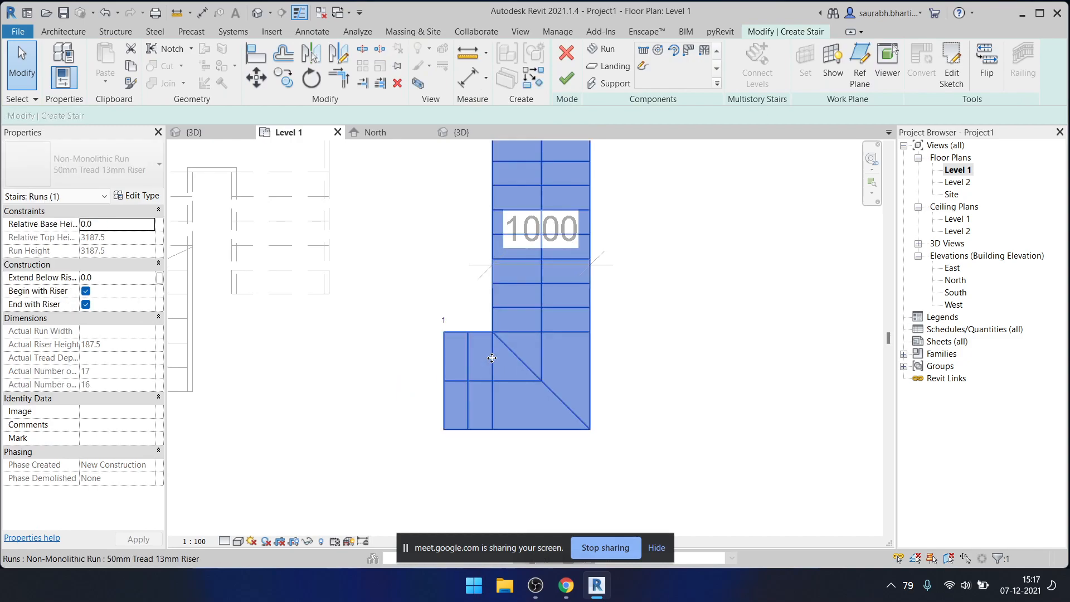
click(950, 65)
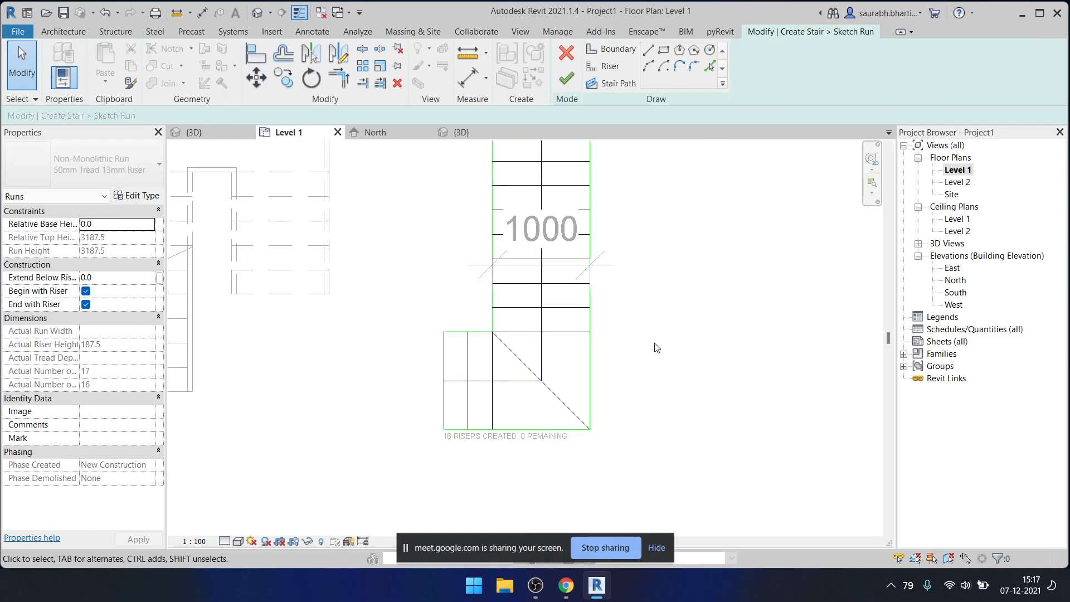
- Delete the three vertical risers of the lower flight and the diagonal riser in the corner
click(450, 362)
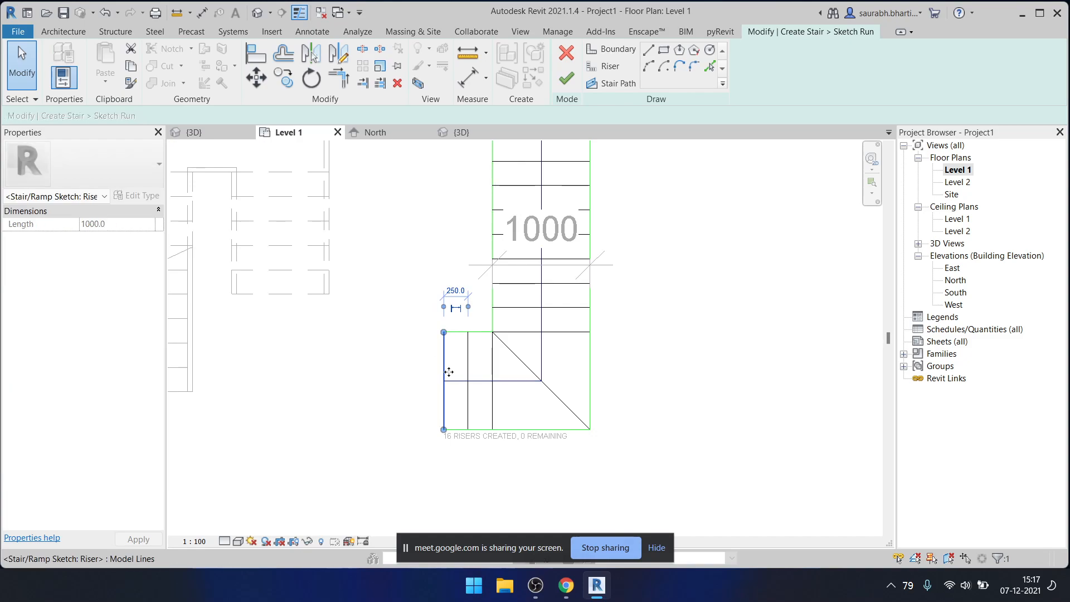
key(Escape)
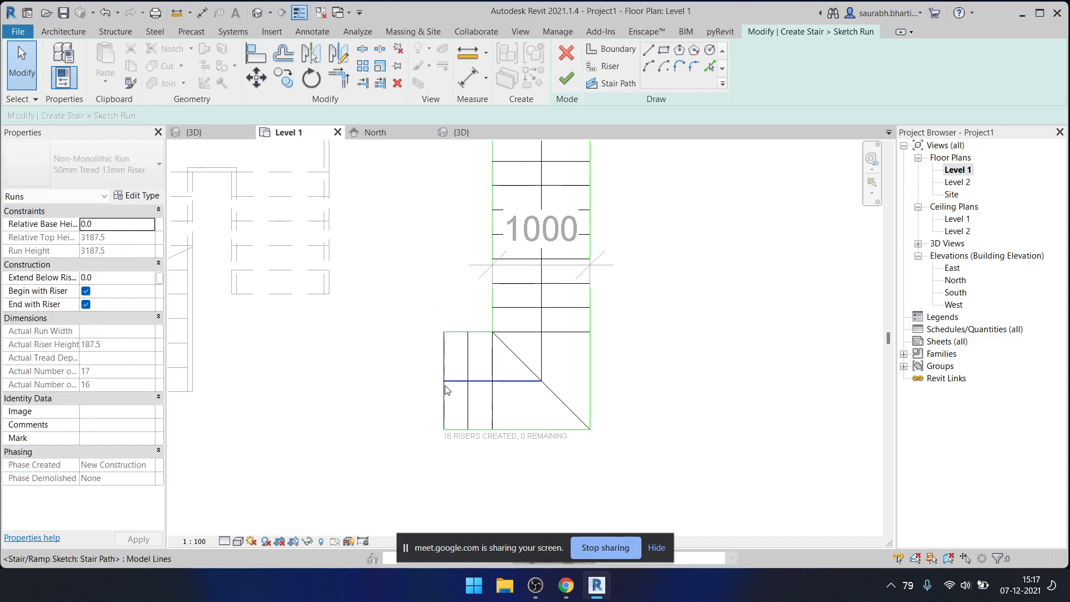
mouse_move(517, 403)
mouse_down()
mouse_move(412, 436)
mouse_move(411, 413)
mouse_up()
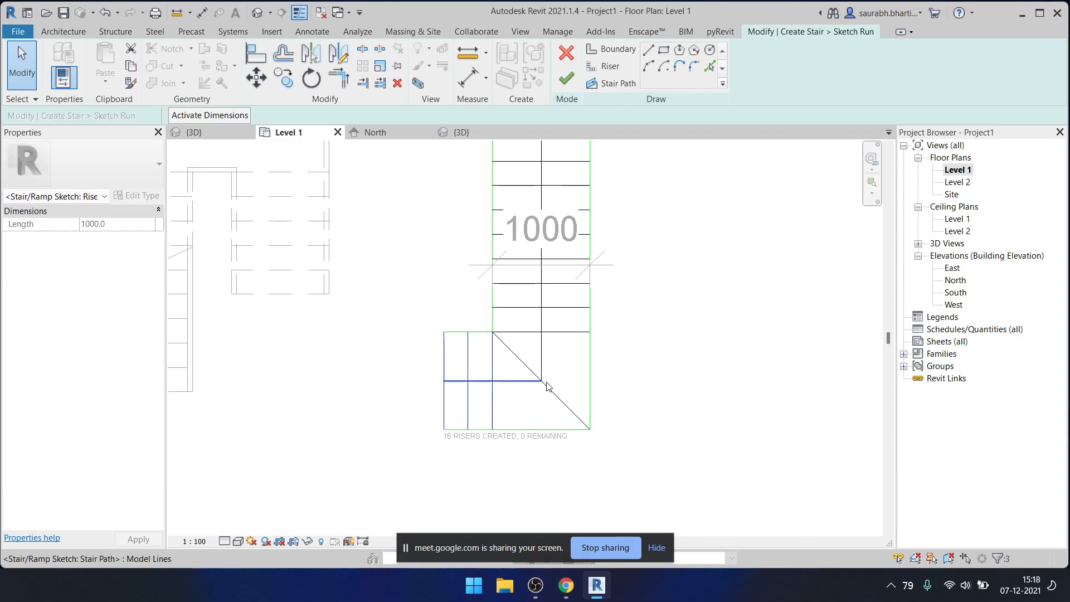
drag(526, 405, 380, 412)
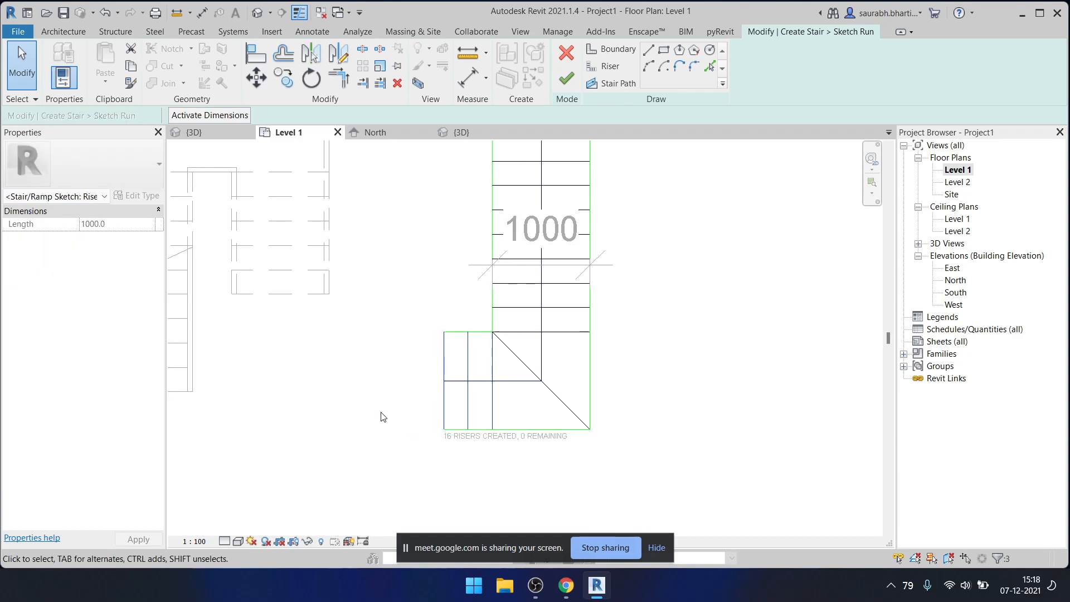
key(Delete)
click(557, 397)
key(Delete)
middle_drag(558, 401, 542, 411)
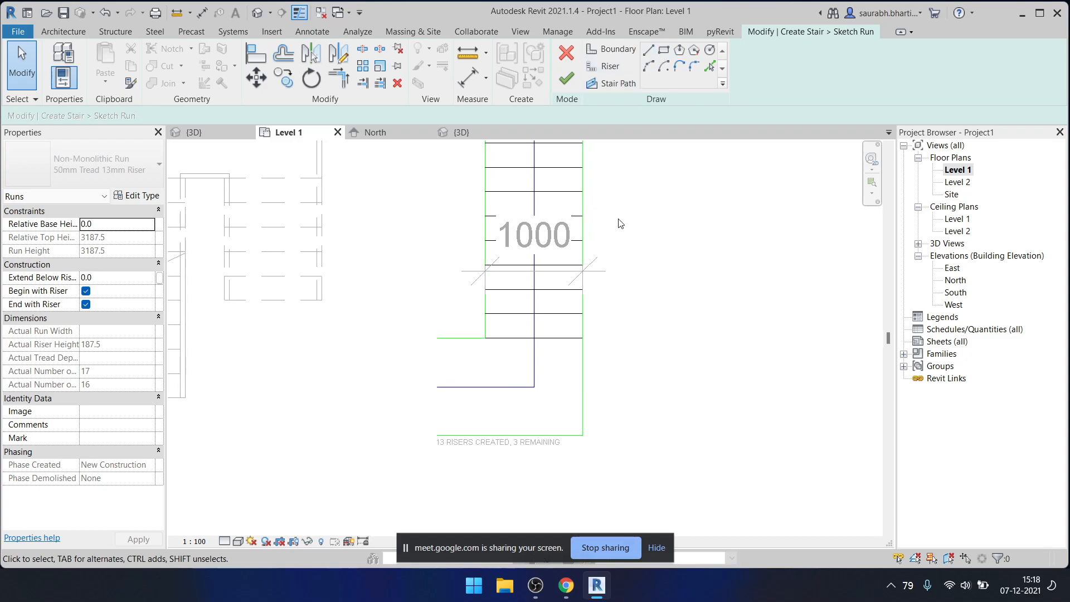
- Draw a vertical riser 1000 mm long from the inner corner to the lower boundary line
click(610, 65)
scroll(494, 401, up, 2)
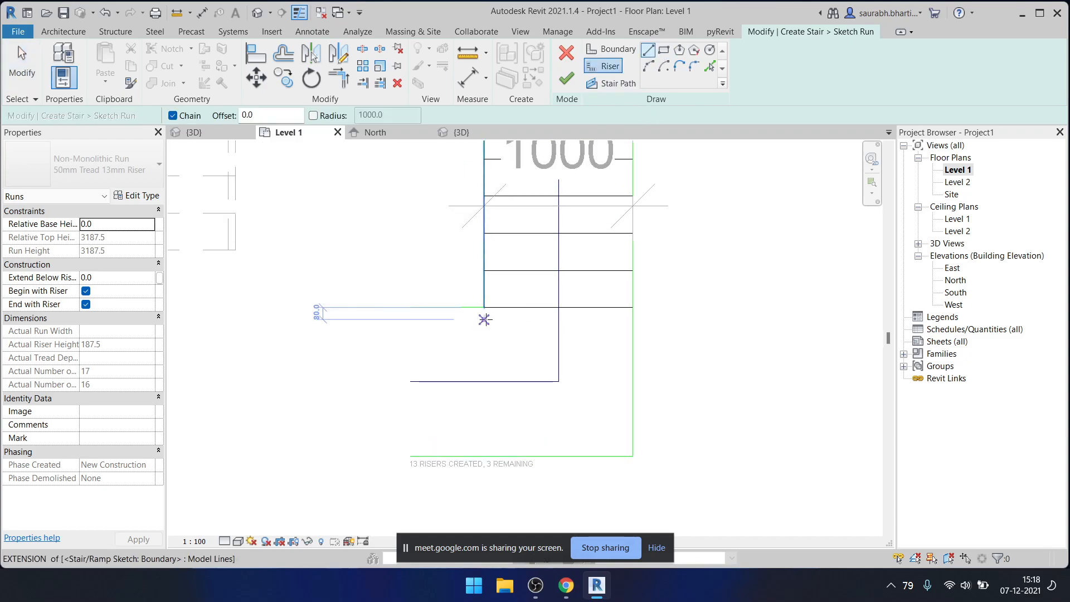
click(483, 307)
click(483, 456)
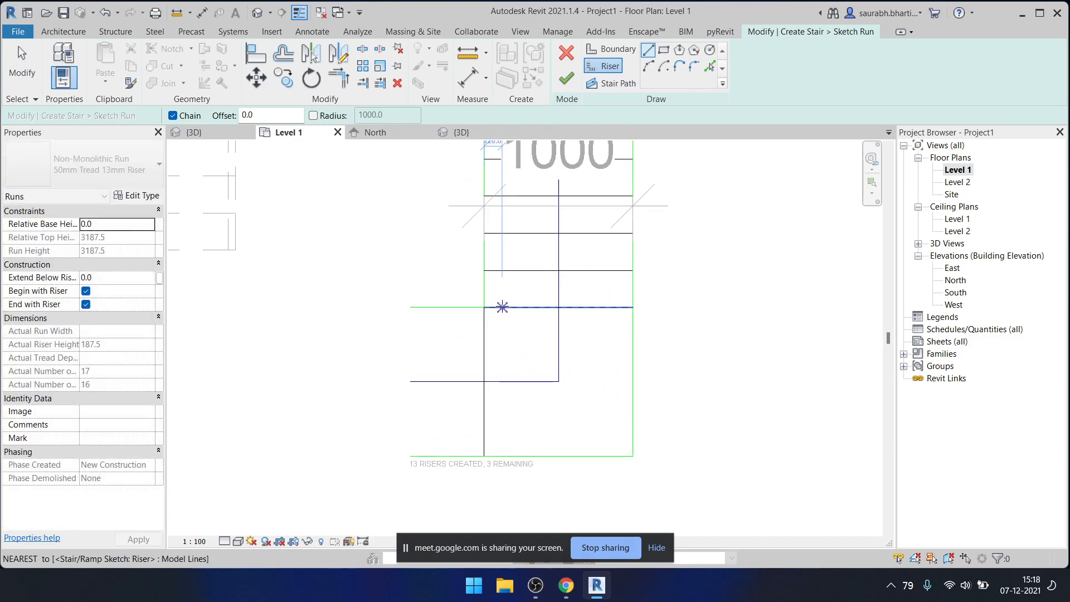
key(Escape)
key(Escape)
click(480, 348)
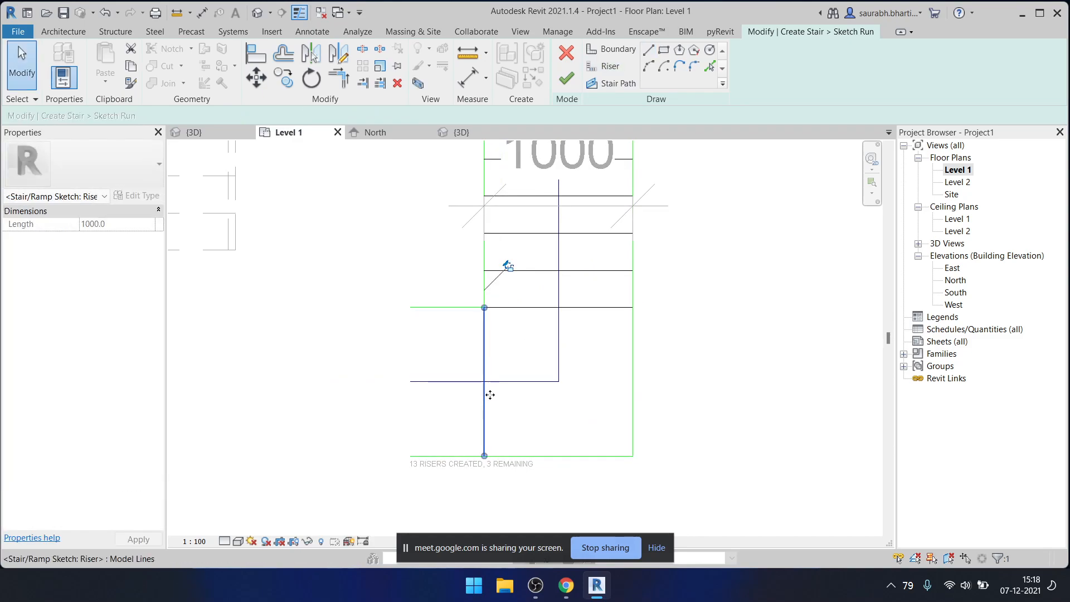
click(535, 316)
middle_drag(537, 456, 522, 441)
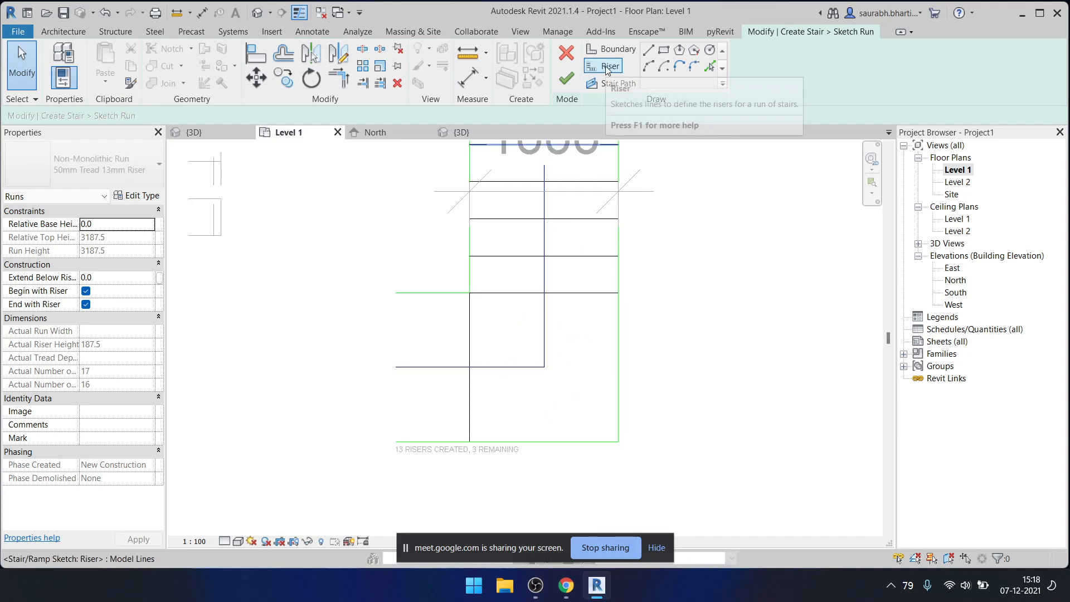
- Draw two winder risers from the inner corner to the outer boundary at 30° and 60°, each about 1155 mm long
click(608, 72)
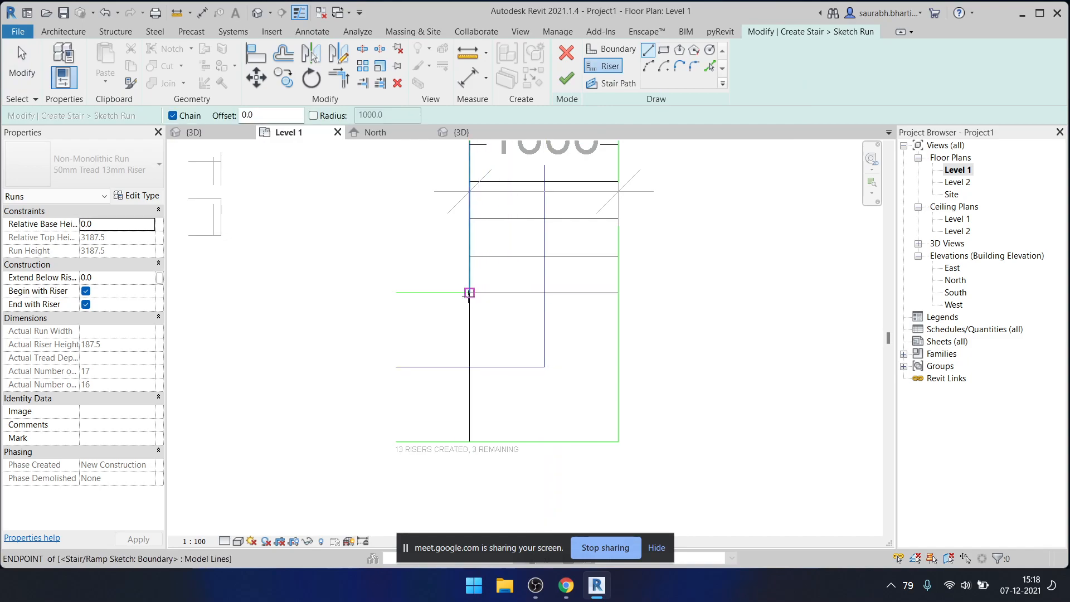
click(469, 292)
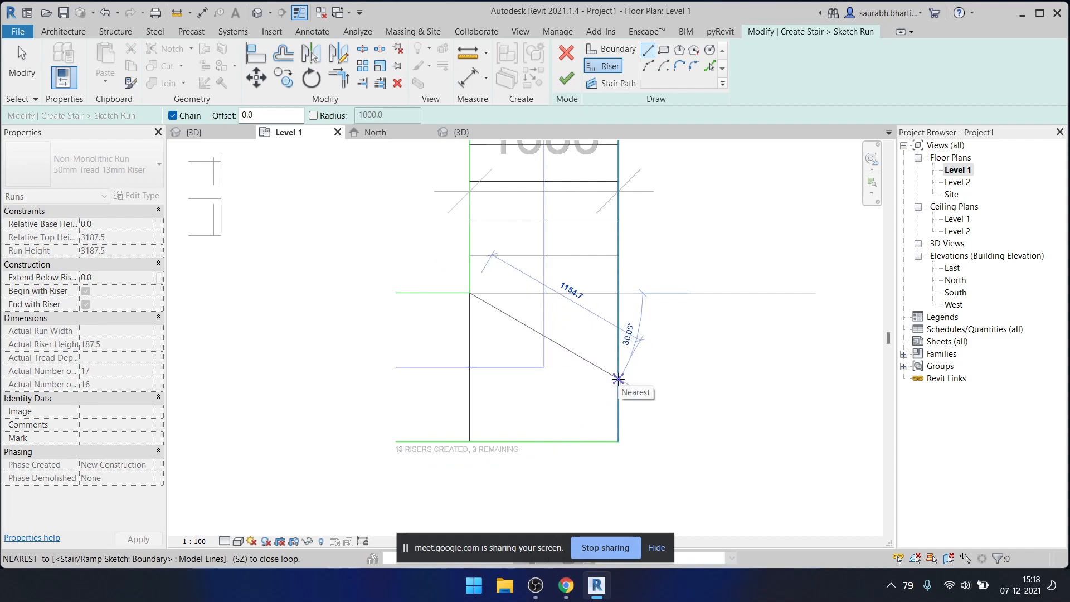
click(618, 379)
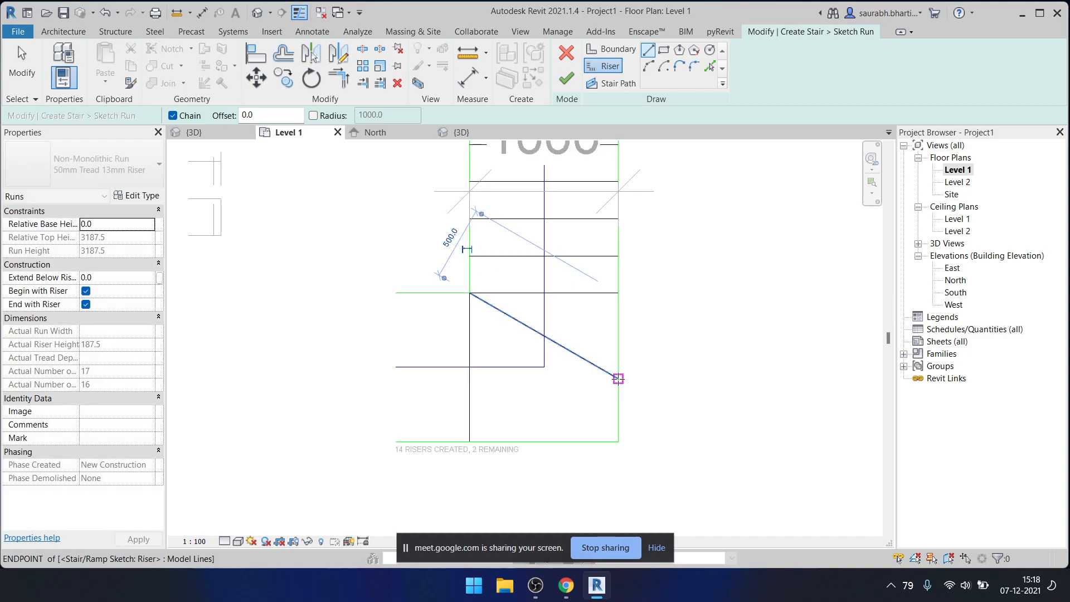
click(470, 293)
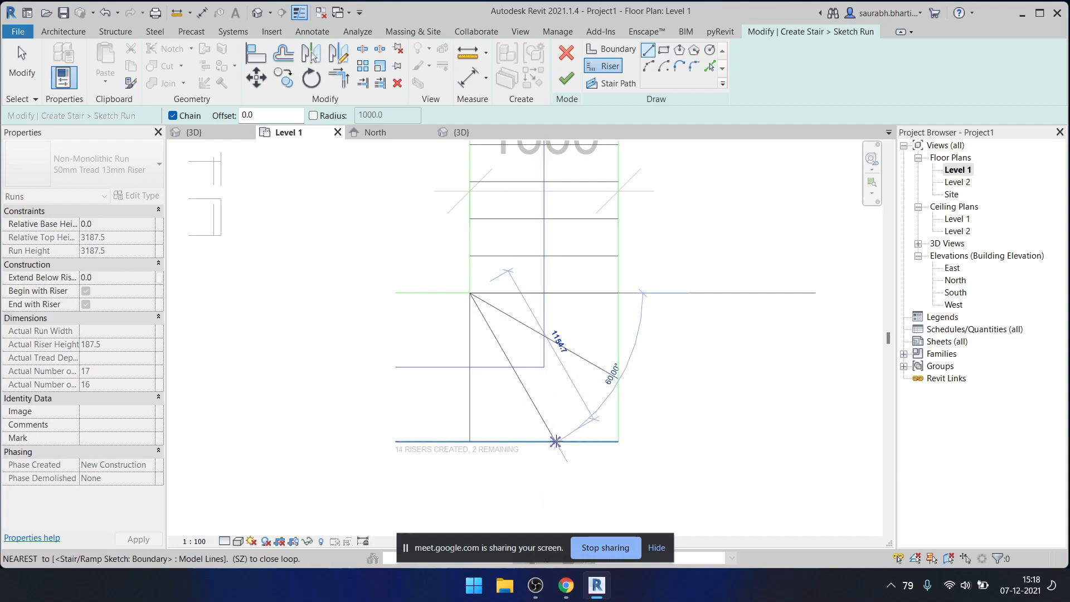
click(556, 442)
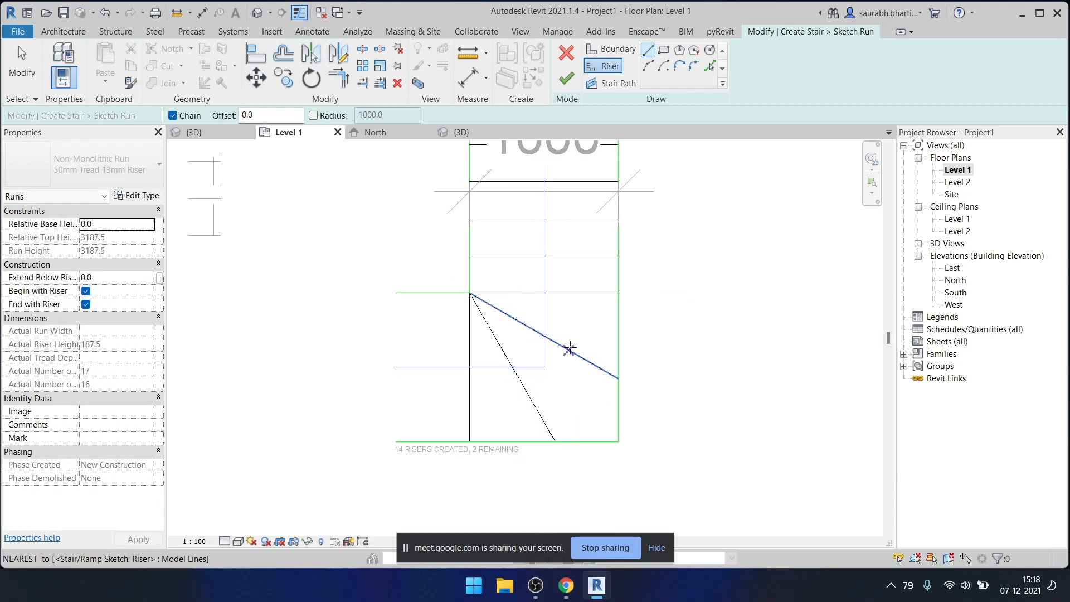
key(Escape)
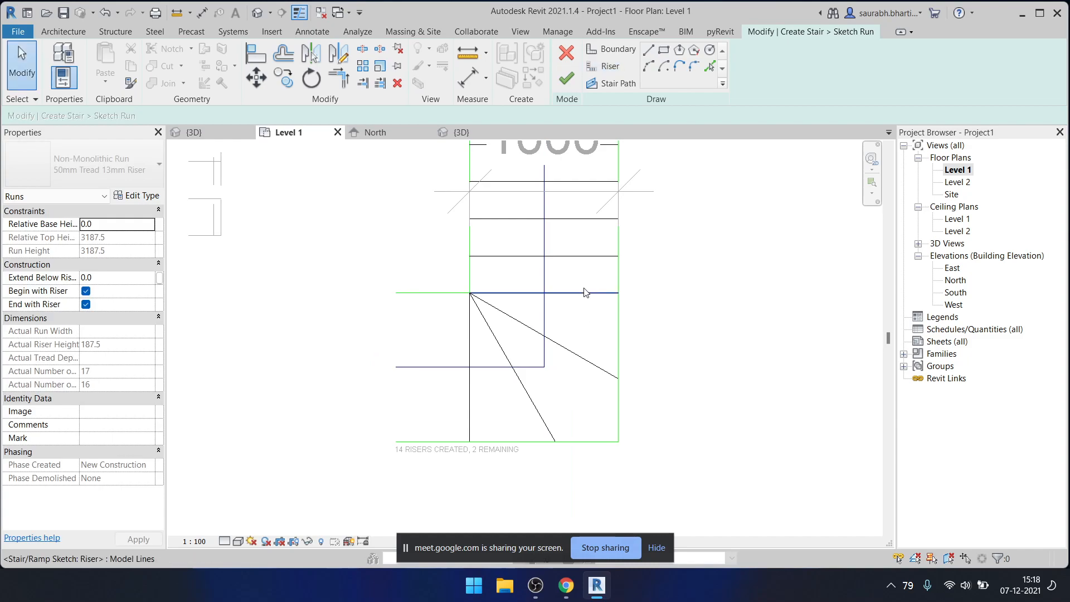
- Check the risers around the winder corner, delete the vertical riser below the inner corner and select the 60° winder riser
click(584, 292)
click(576, 355)
click(530, 396)
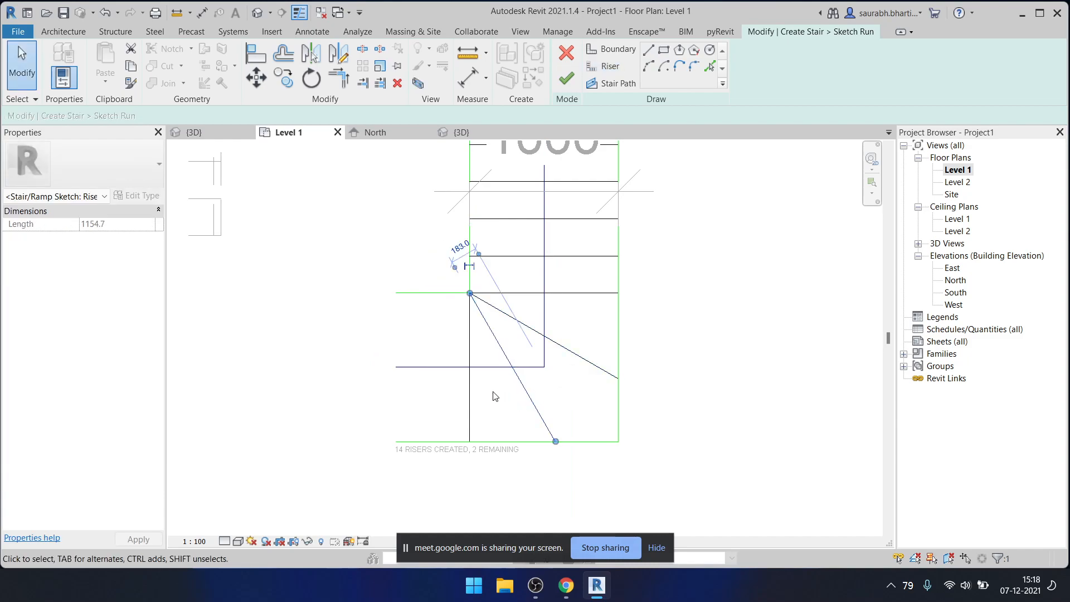
drag(523, 270, 500, 313)
click(481, 346)
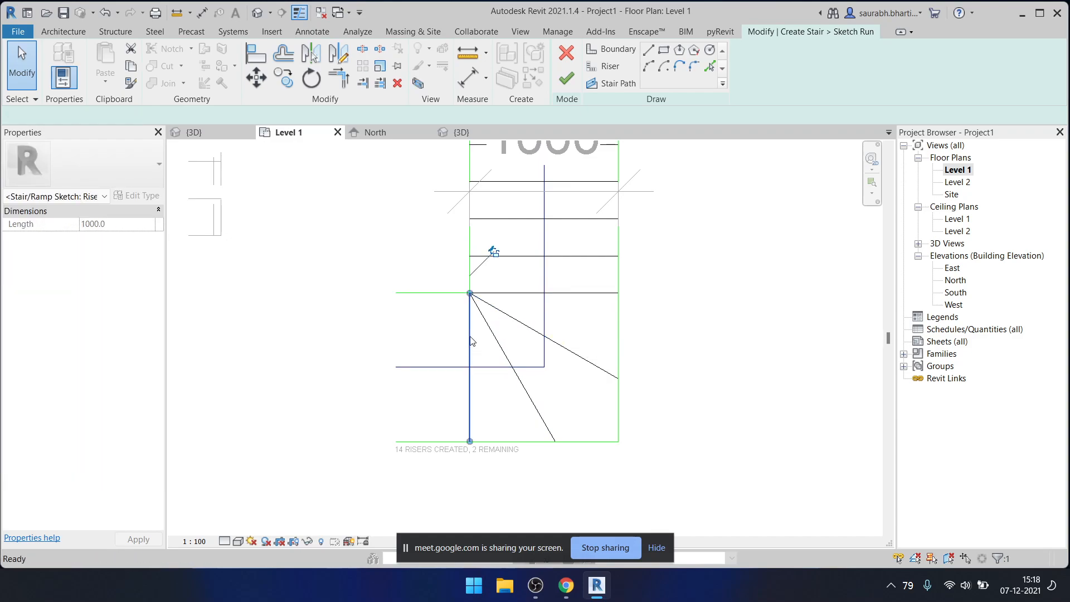
key(Delete)
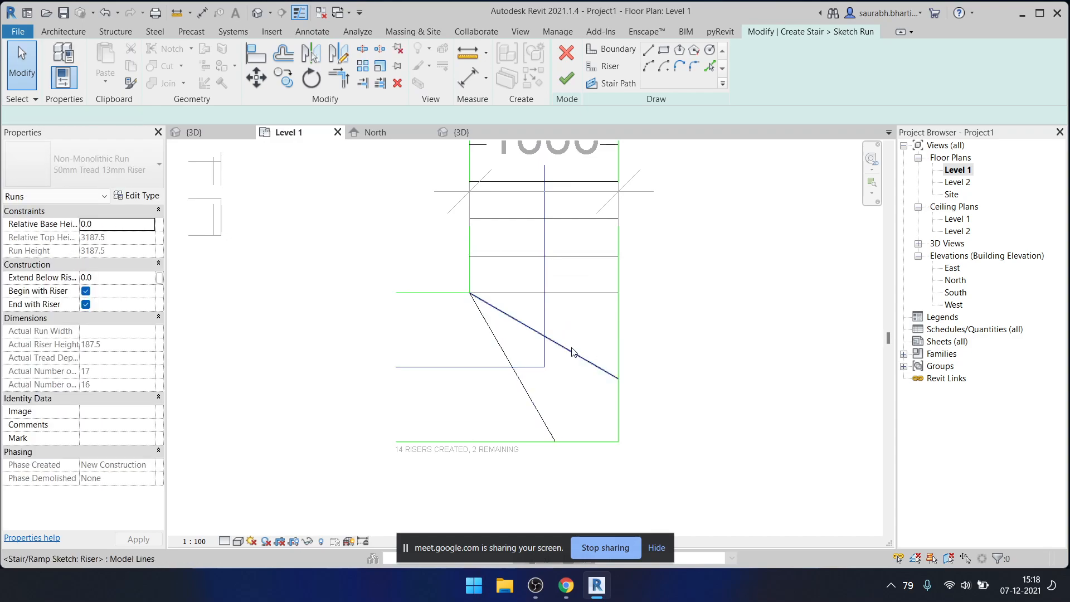
click(540, 411)
click(530, 405)
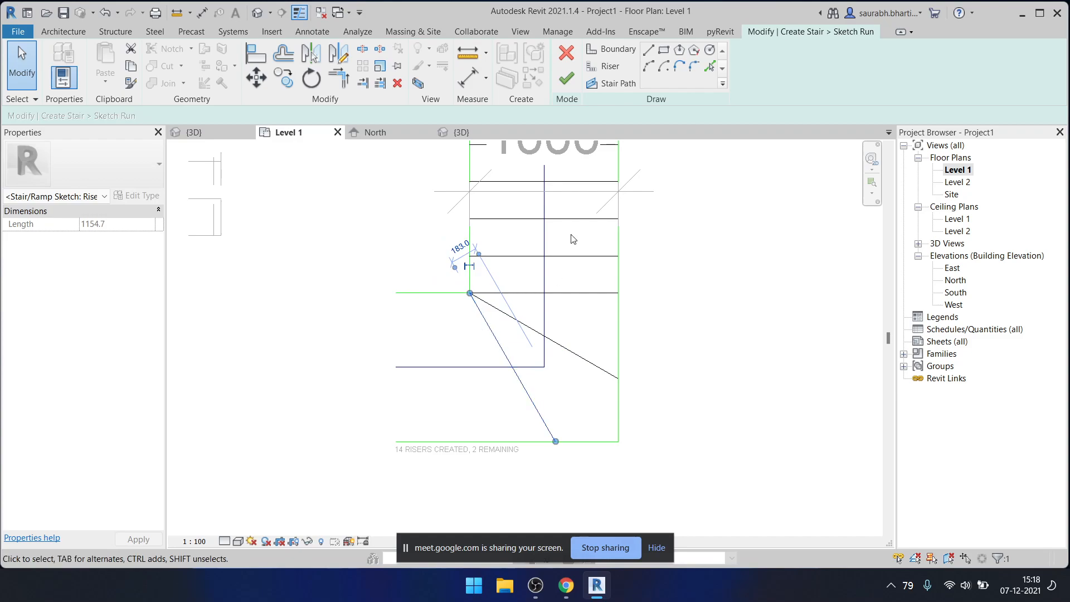
- Draw a vertical riser 1000 mm long from the inner corner down to the lower boundary line
click(609, 73)
click(469, 292)
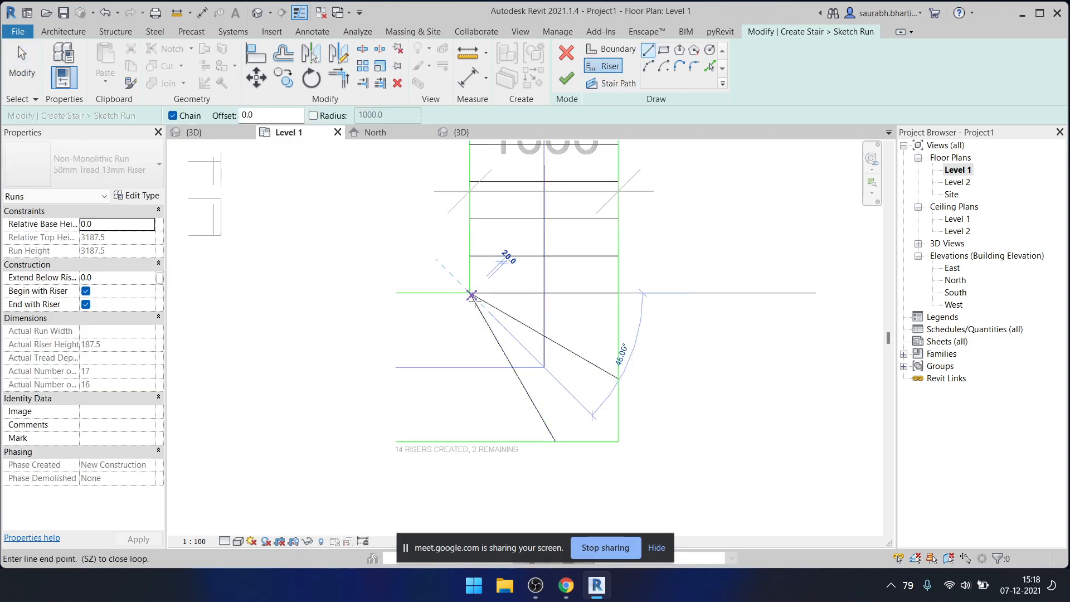
click(469, 442)
key(Escape)
key(Escape)
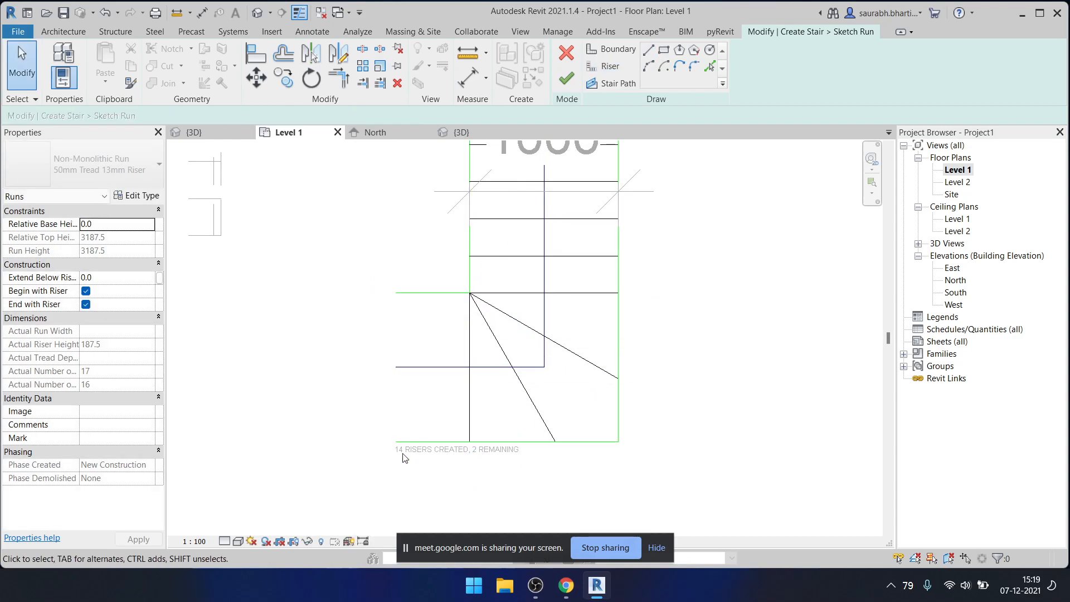
- Copy the vertical riser below the inner corner 250 mm to the left
click(471, 421)
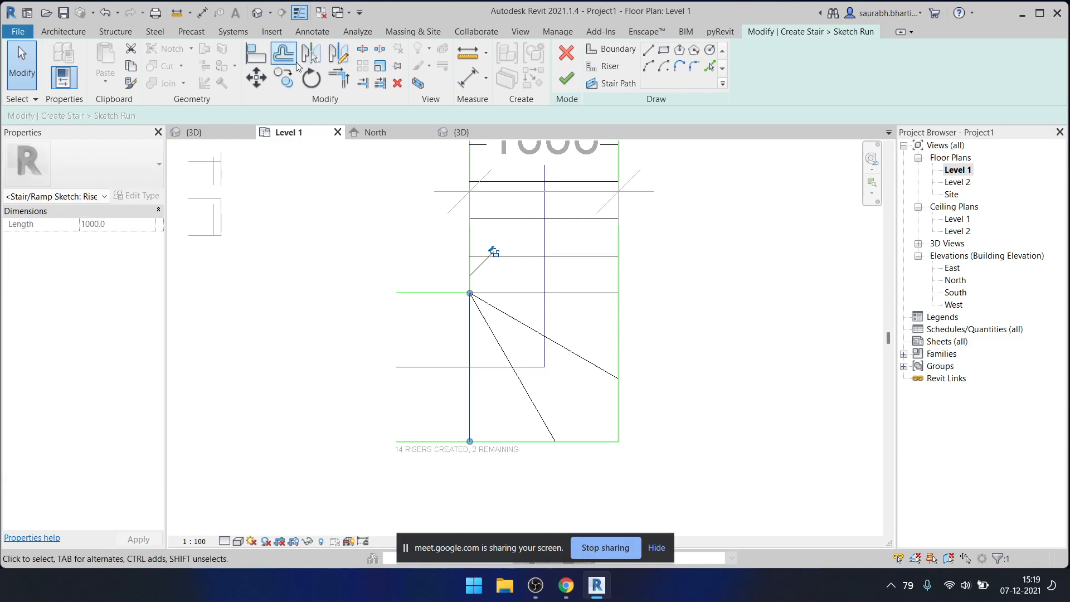
click(283, 79)
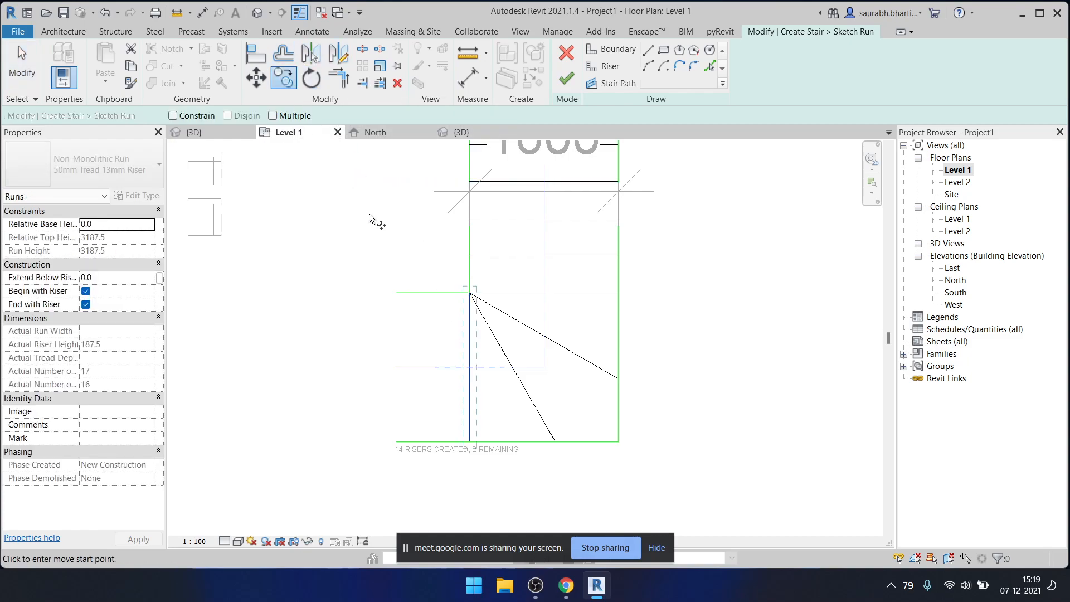
scroll(443, 291, up, 2)
click(488, 293)
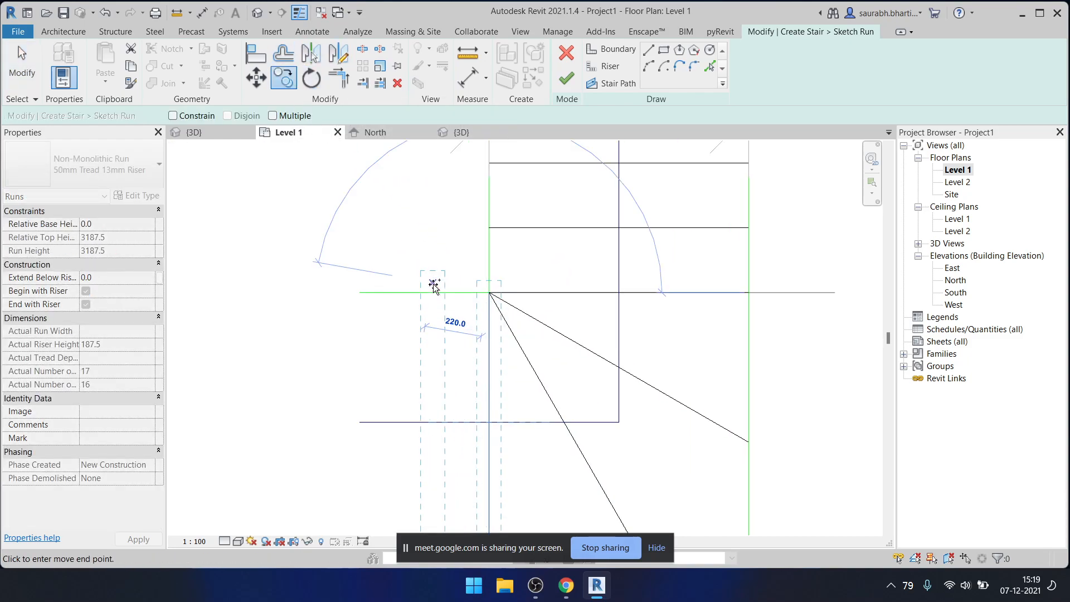
text(250)
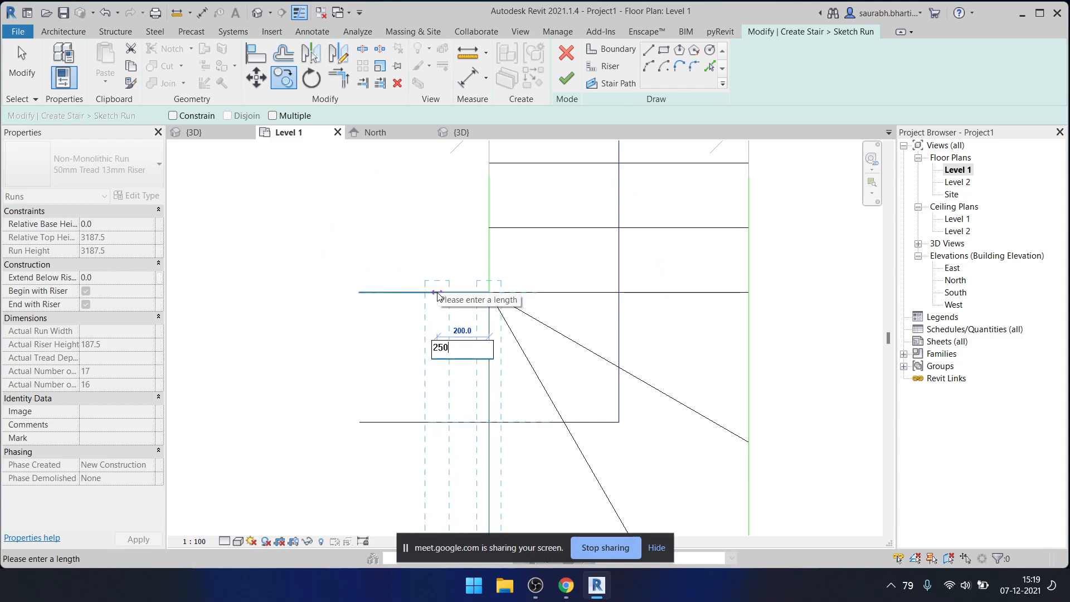
key(Return)
key(Escape)
key(d)
key(i)
click(650, 226)
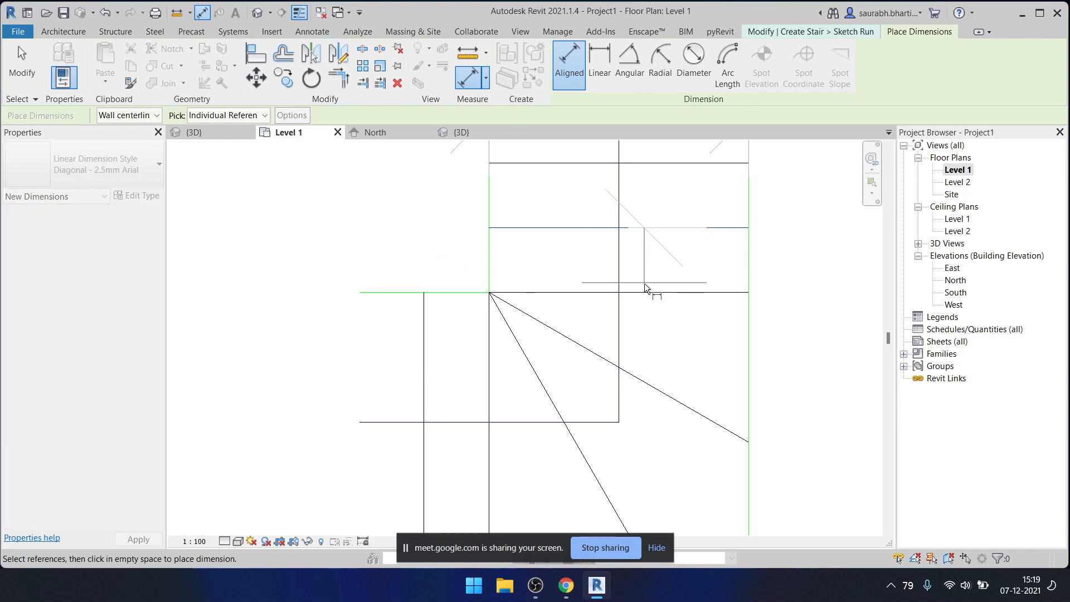
key(Escape)
click(490, 364)
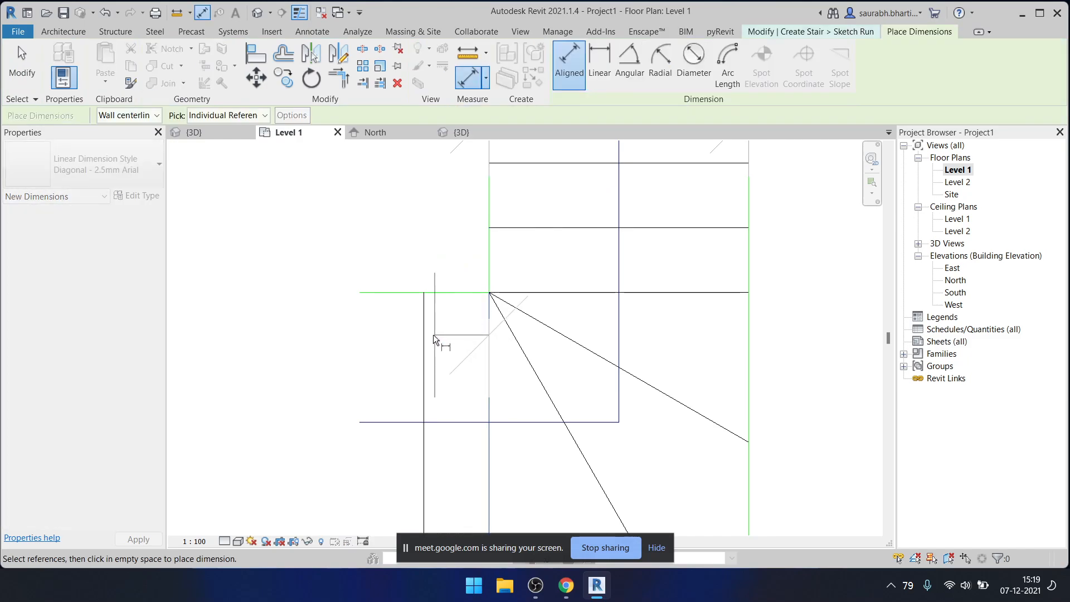
key(Escape)
key(Escape)
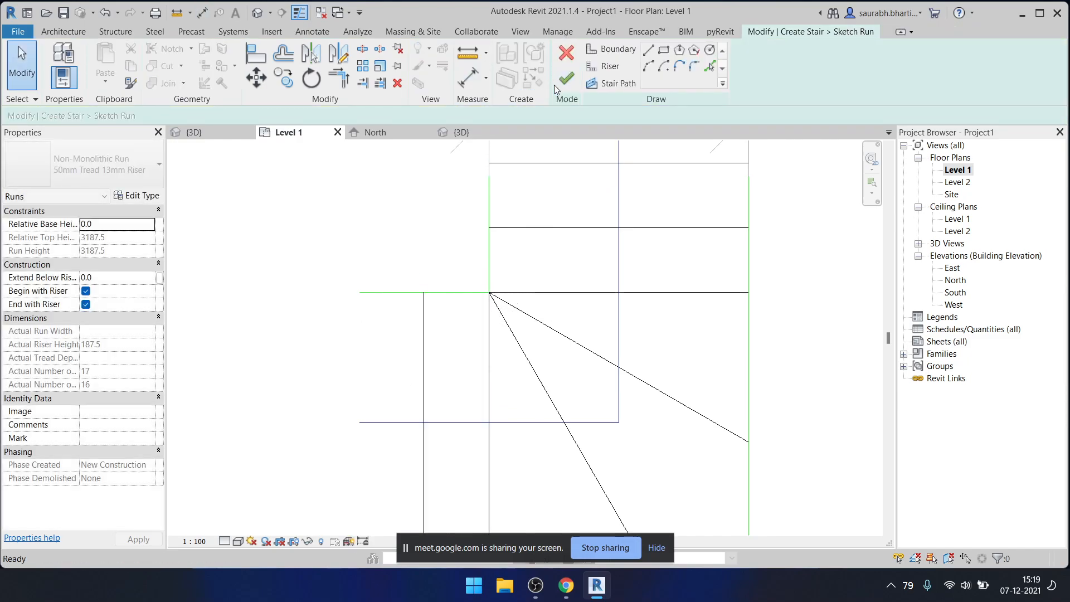
- Try to finish the run sketch and shorten the horizontal stair path to 750 mm so that it ends at the leftmost riser
click(566, 81)
scroll(578, 378, down, 3)
key(Return)
click(440, 388)
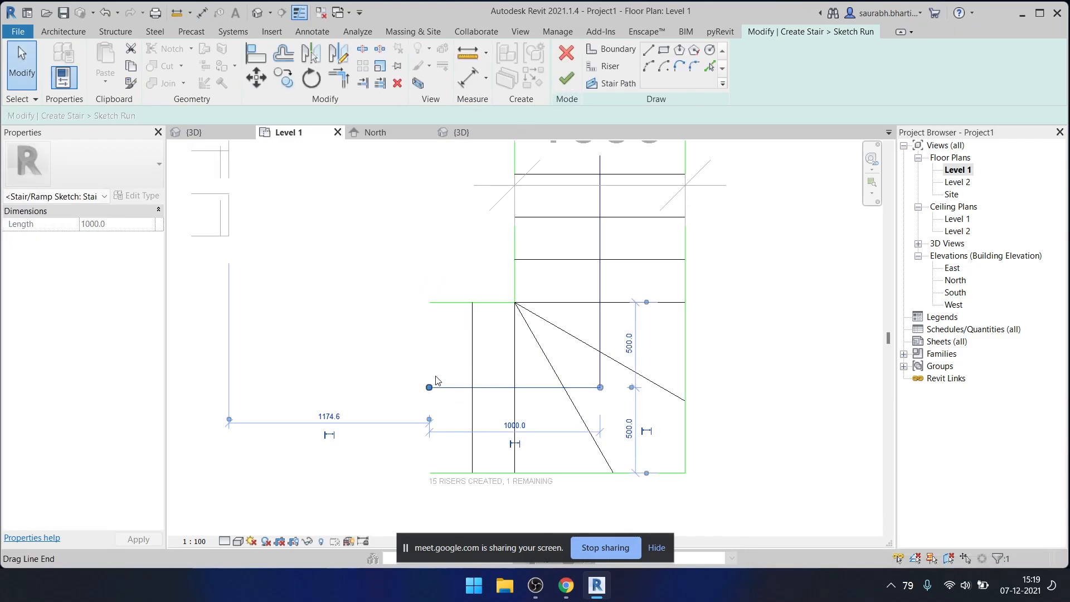
drag(429, 388, 472, 387)
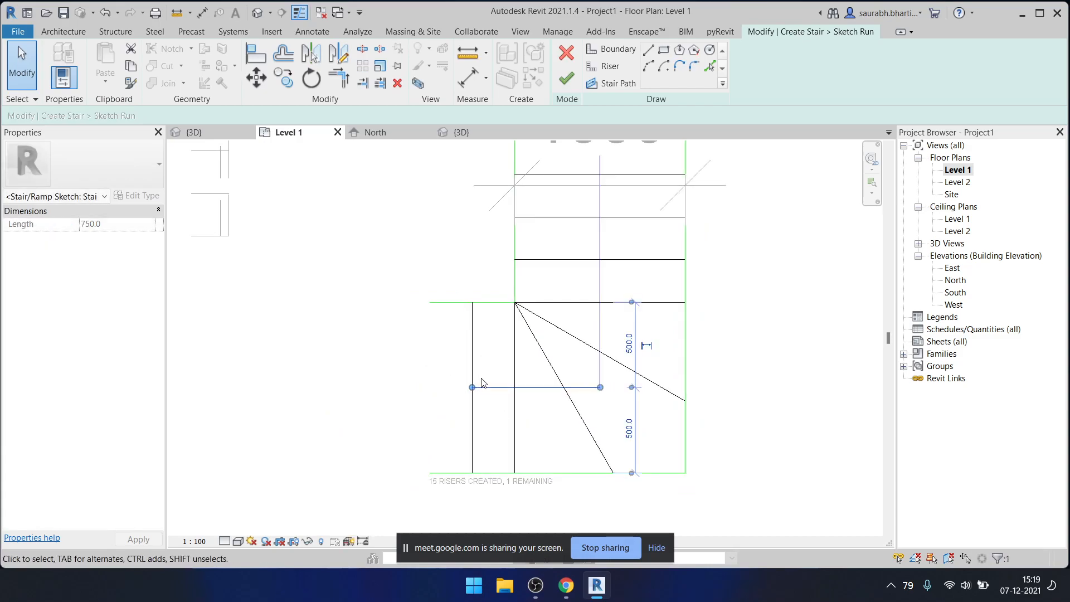
click(483, 377)
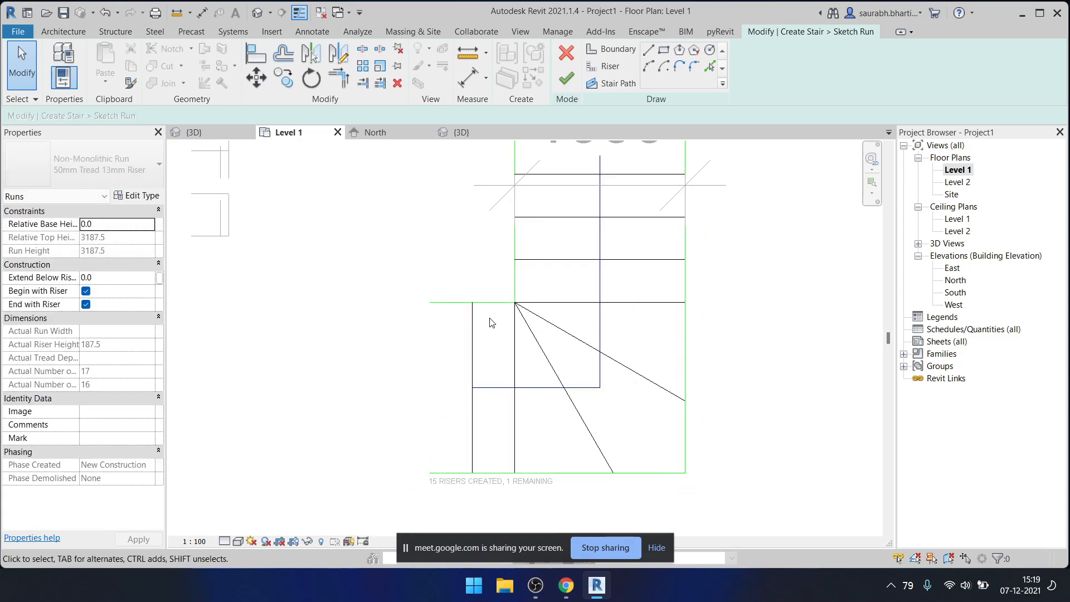
- Trim the upper and lower boundary lines of the short flight to the leftmost riser
key(t)
key(r)
click(473, 324)
click(483, 302)
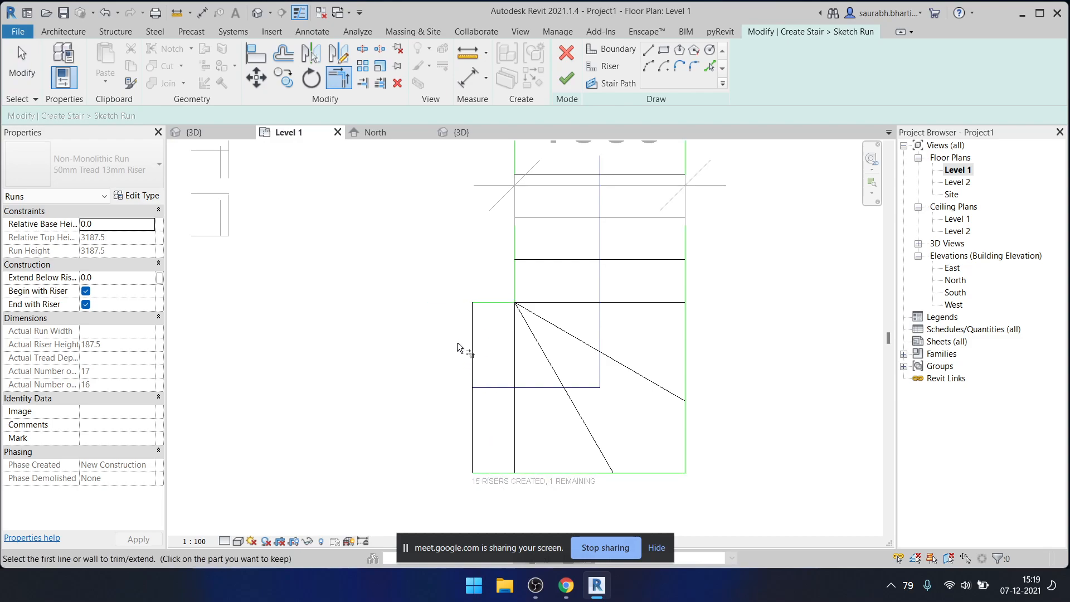
scroll(516, 400, down, 3)
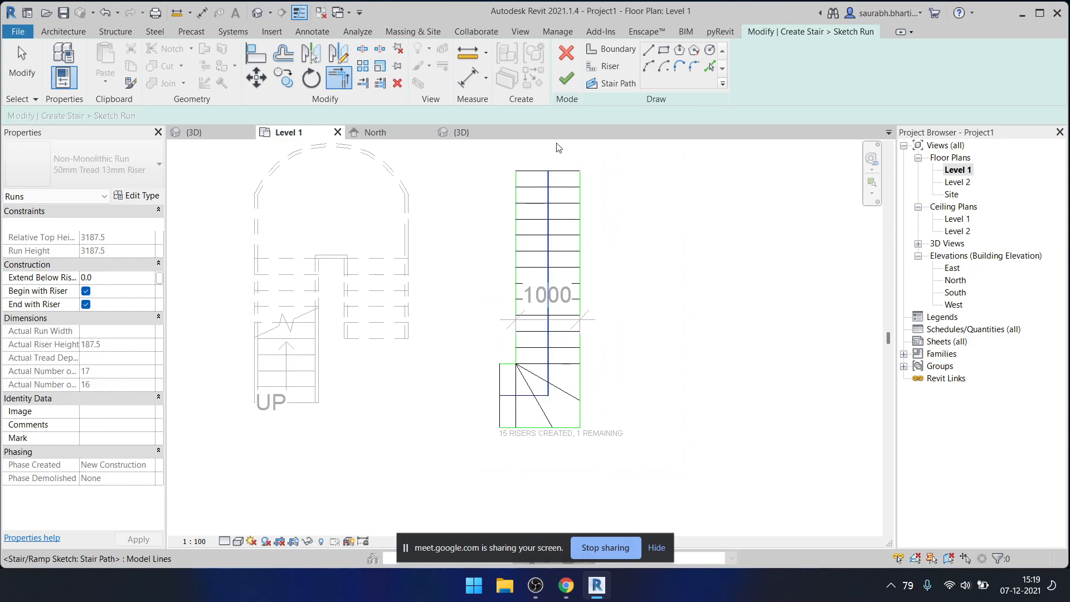
key(Escape)
- Try deleting the riser just below the 1000 dimension text in the long flight and undo the deletion
scroll(563, 322, up, 3)
click(562, 306)
key(Delete)
scroll(566, 315, down, 2)
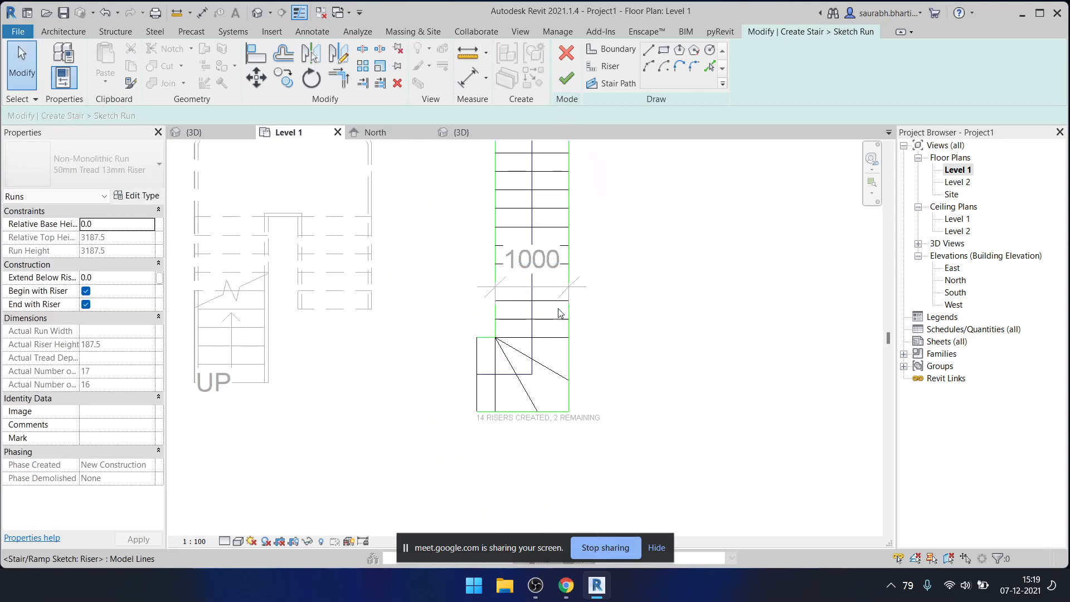
scroll(551, 306, up, 5)
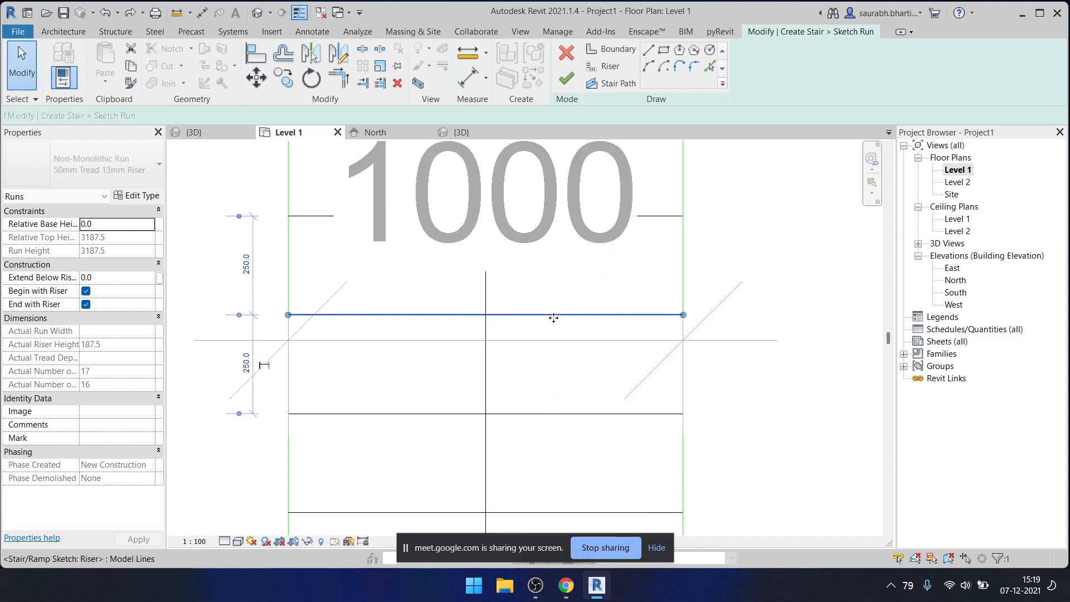
scroll(526, 237, down, 3)
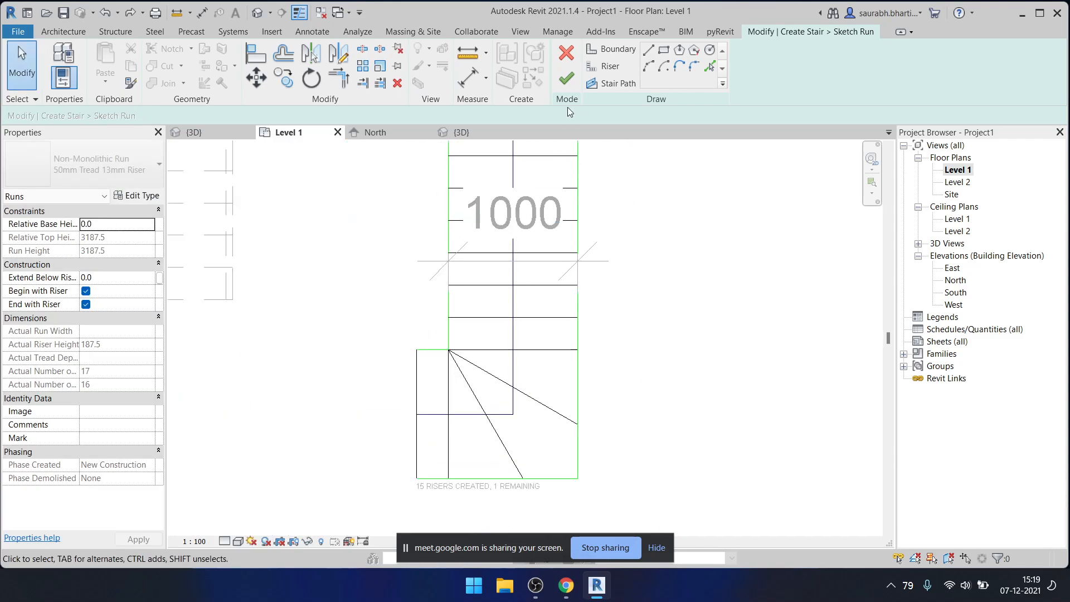
- Finish the run sketch and the stair, and delete the 1000 mm width dimension from the plan
click(566, 80)
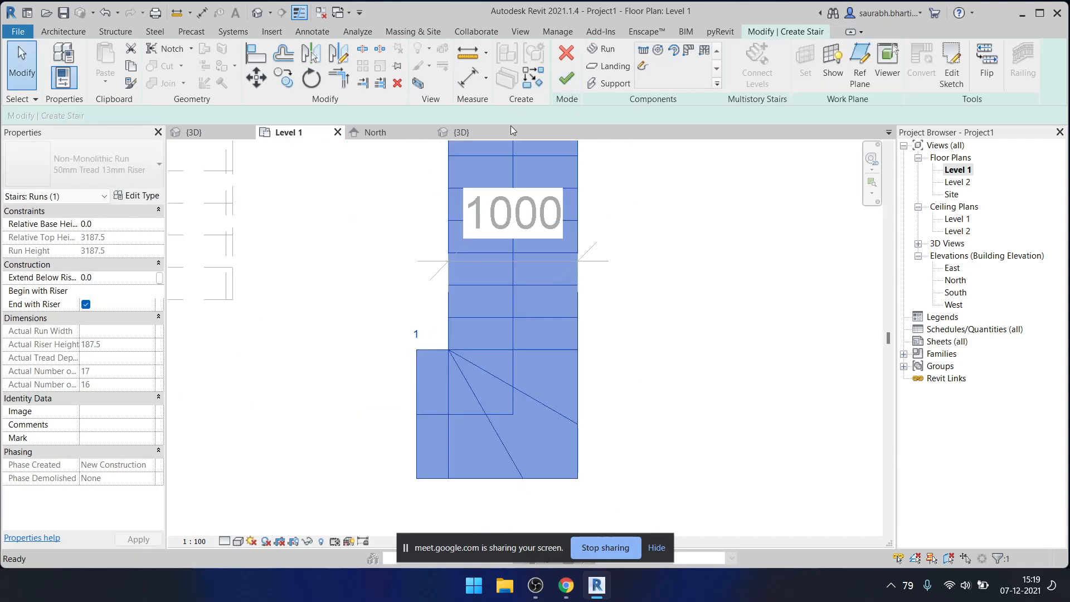
click(565, 84)
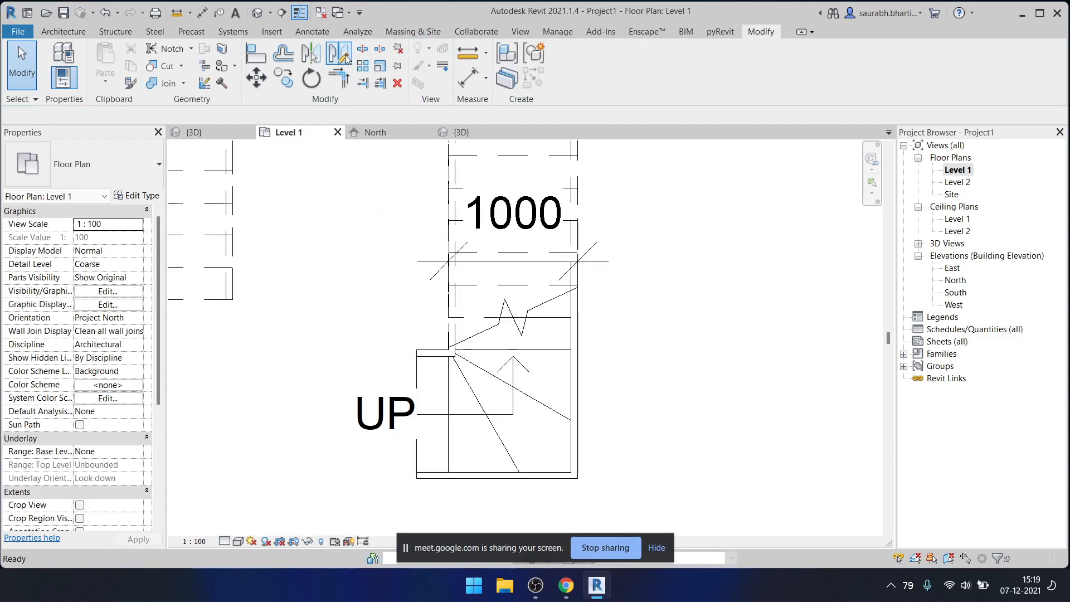
click(422, 261)
key(Delete)
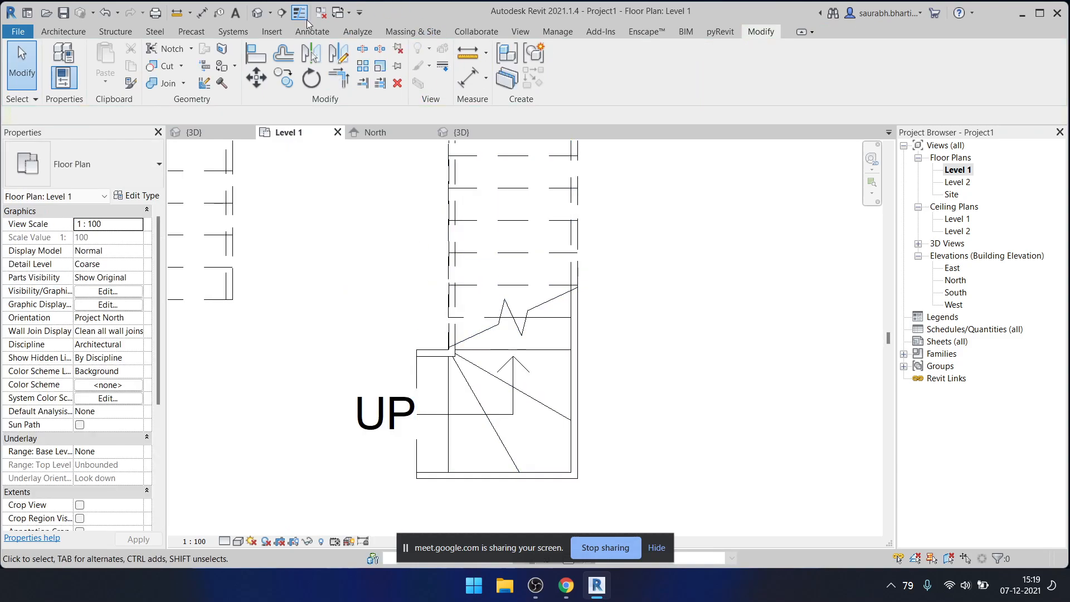
- Open the 3D view and examine the winder treads and railings of the L-shaped stair from several angles
click(266, 14)
shift+middle_drag(334, 463, 583, 322)
scroll(514, 290, up, 2)
scroll(518, 293, down, 1)
shift+middle_drag(548, 361, 525, 374)
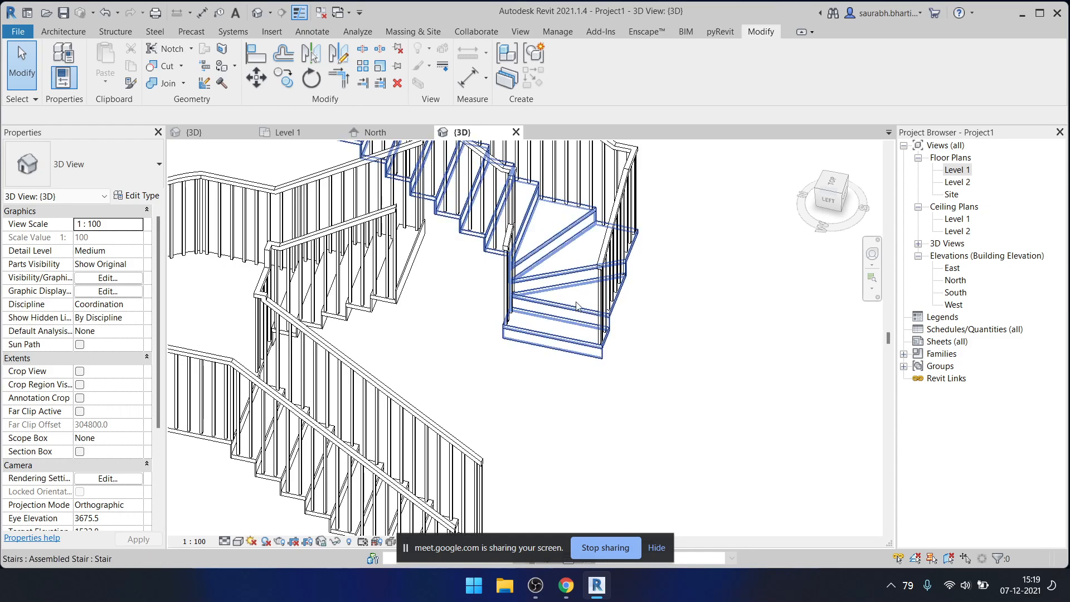
scroll(577, 305, down, 4)
shift+middle_drag(577, 305, 594, 356)
scroll(610, 327, up, 5)
scroll(603, 330, down, 3)
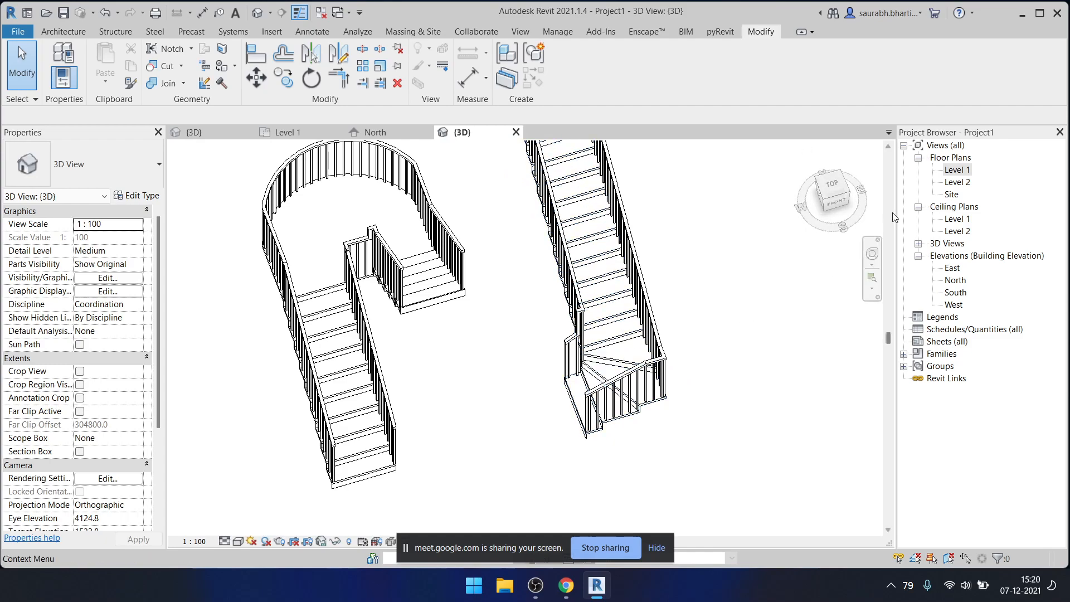
- Return to the Level 1 floor plan and open the run sketch of the L-shaped stair for editing
double_click(957, 170)
scroll(625, 308, down, 3)
scroll(602, 411, up, 5)
scroll(600, 411, down, 4)
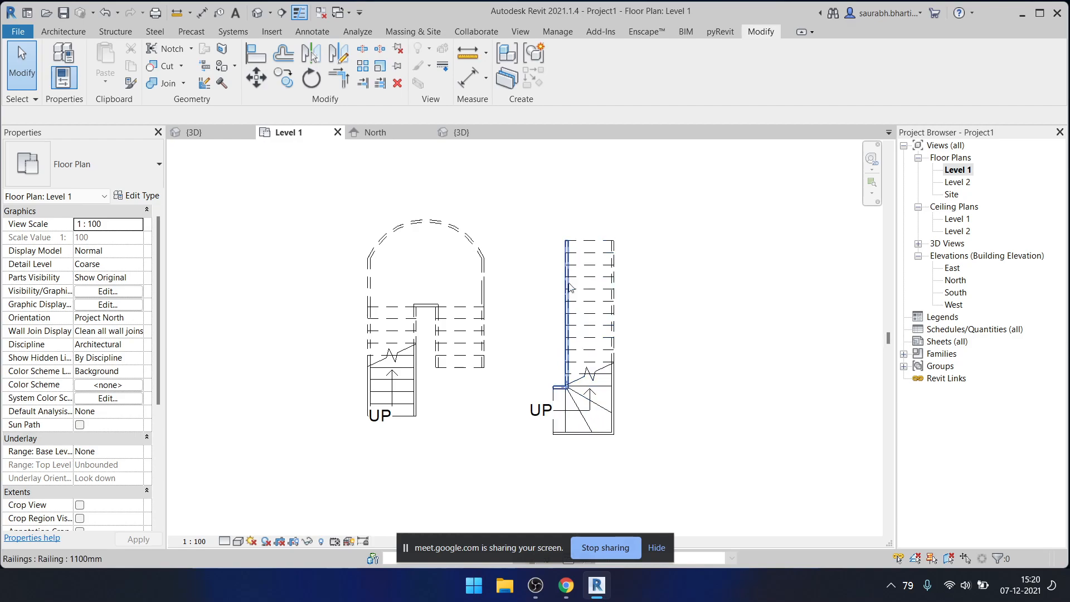
click(576, 258)
click(565, 66)
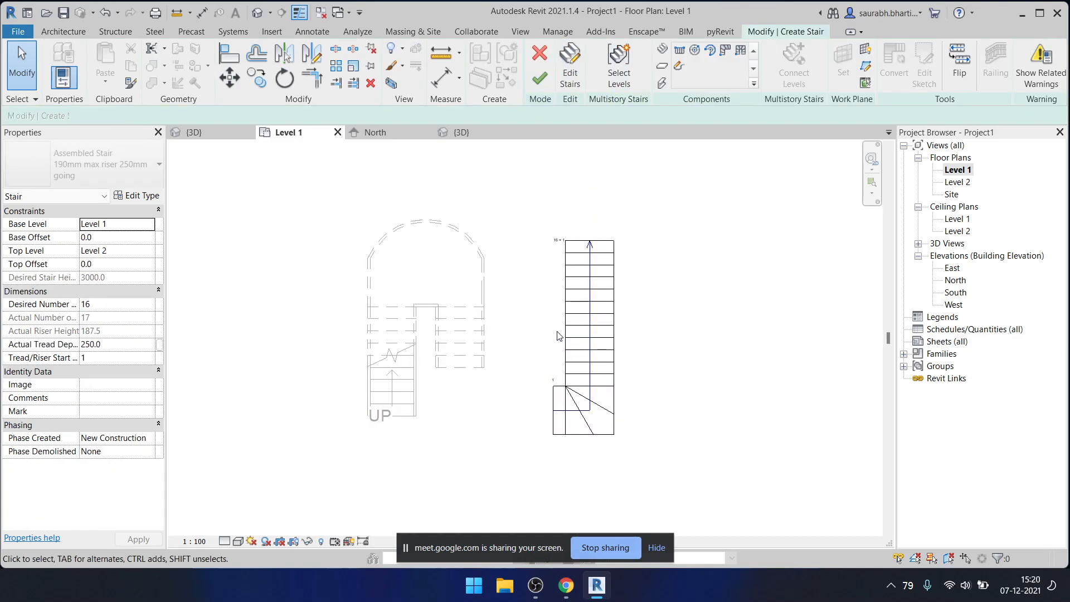
click(605, 275)
click(951, 65)
- Delete the top three risers of the long flight and shorten its left boundary line to the topmost remaining riser
scroll(660, 267, up, 3)
drag(600, 287, 579, 201)
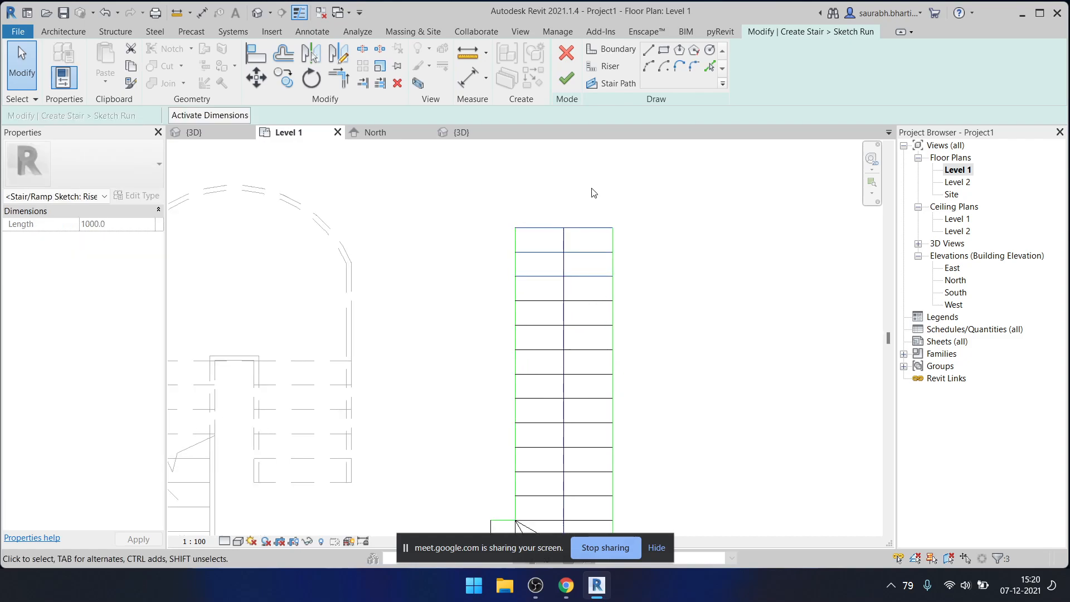
key(Delete)
click(515, 268)
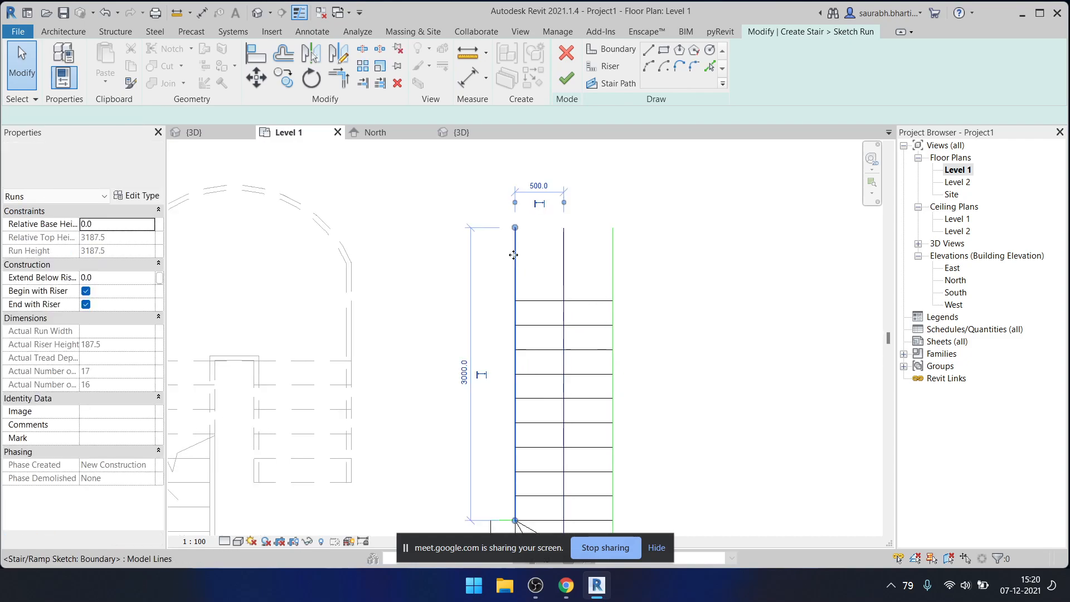
drag(514, 228, 519, 293)
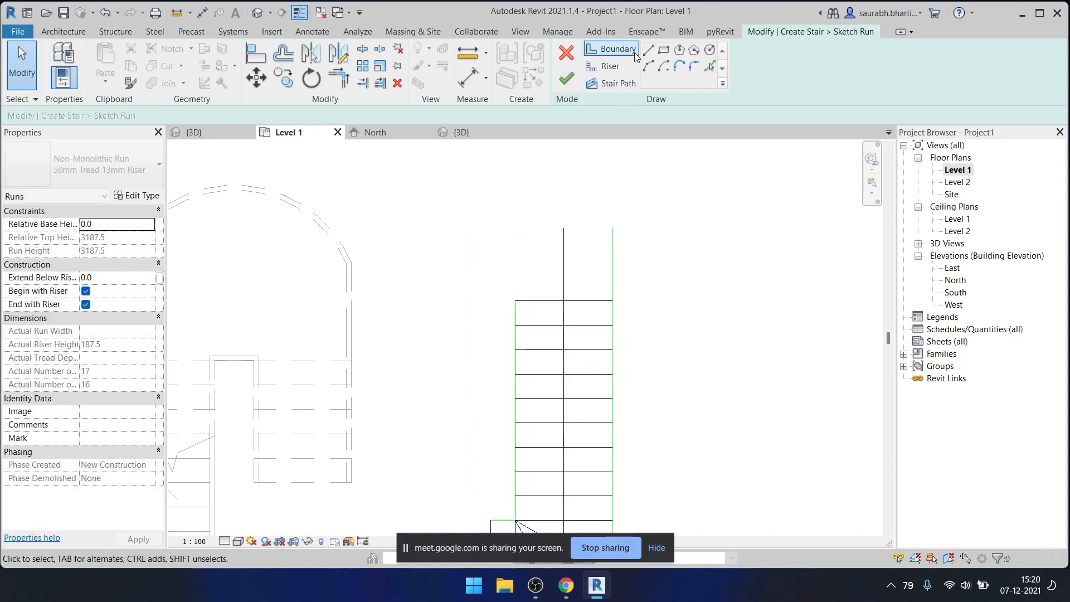
- Draw a horizontal boundary line 1600 mm to the left from the upper end of the right boundary line
click(646, 51)
click(613, 228)
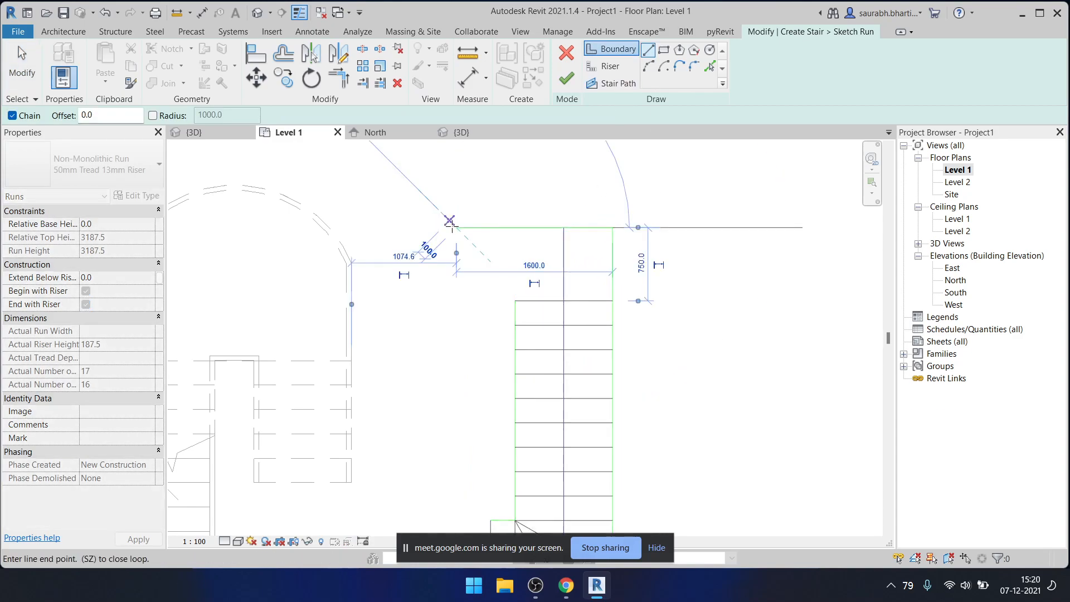
click(449, 221)
key(Escape)
key(Escape)
- Dimension the gap between the top boundary line and the topmost riser, set it to 1000 mm and delete the dimension
key(d)
key(i)
click(586, 228)
click(583, 245)
key(Escape)
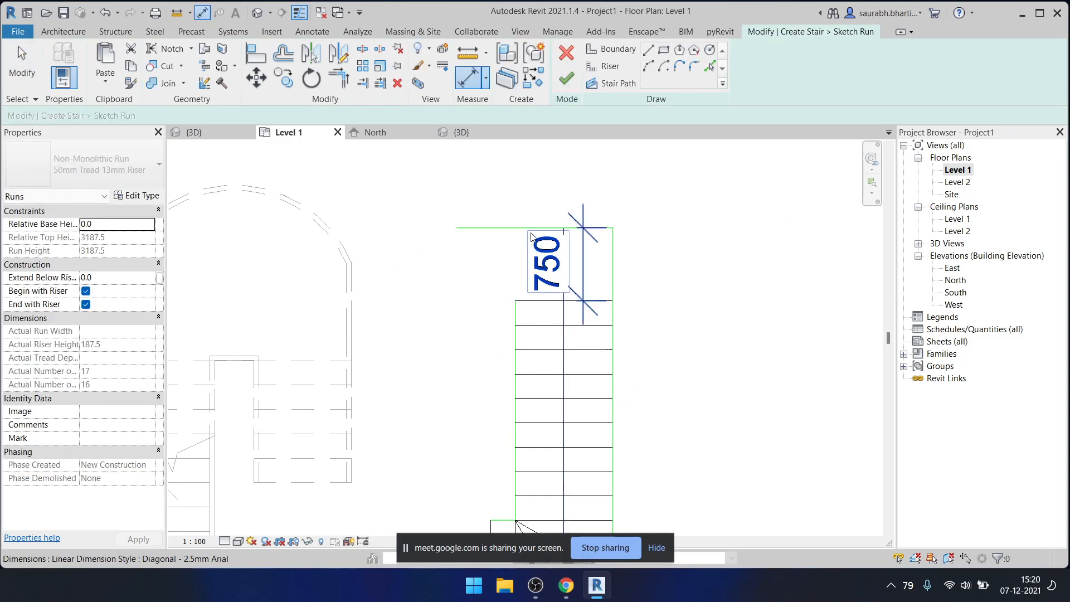
key(Escape)
click(543, 228)
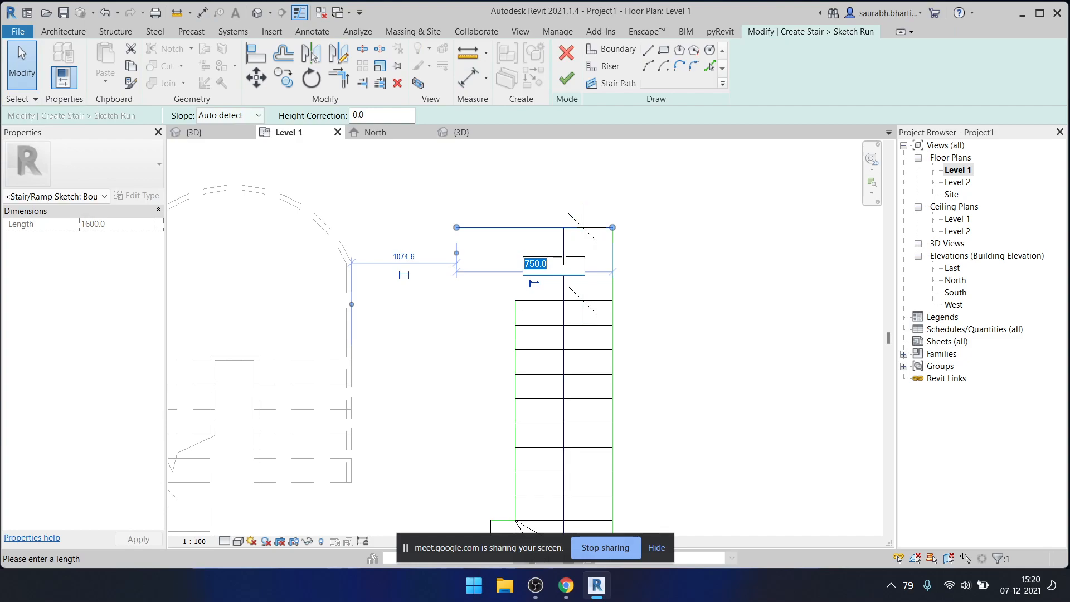
key(Return)
click(583, 251)
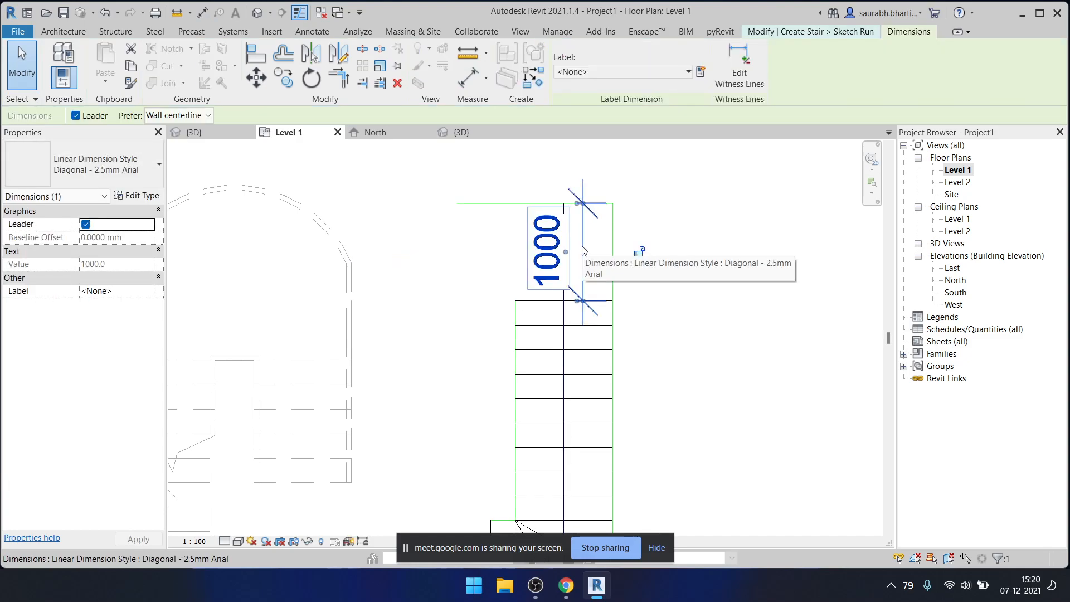
key(Delete)
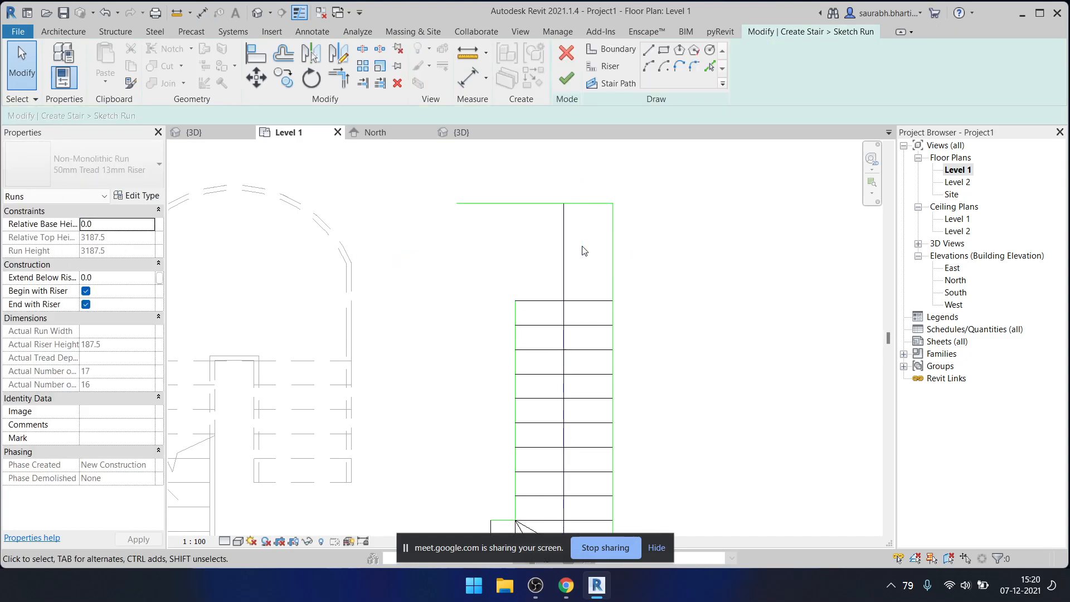
- Draw a horizontal boundary line left from the upper end of the left boundary, ending in line with the top boundary line
click(514, 314)
click(610, 50)
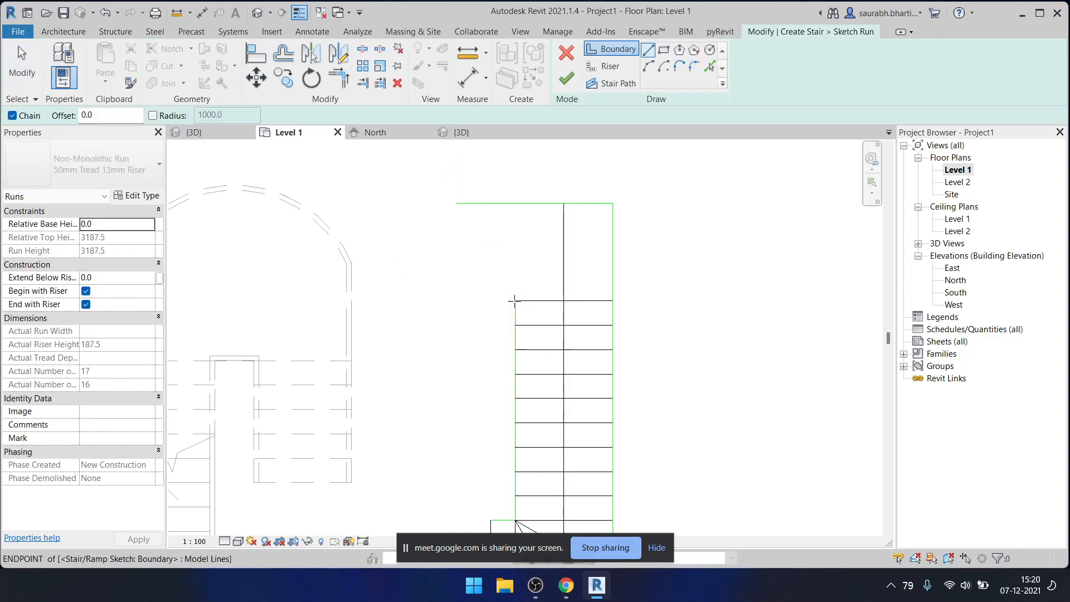
click(515, 300)
click(456, 301)
key(Escape)
key(Escape)
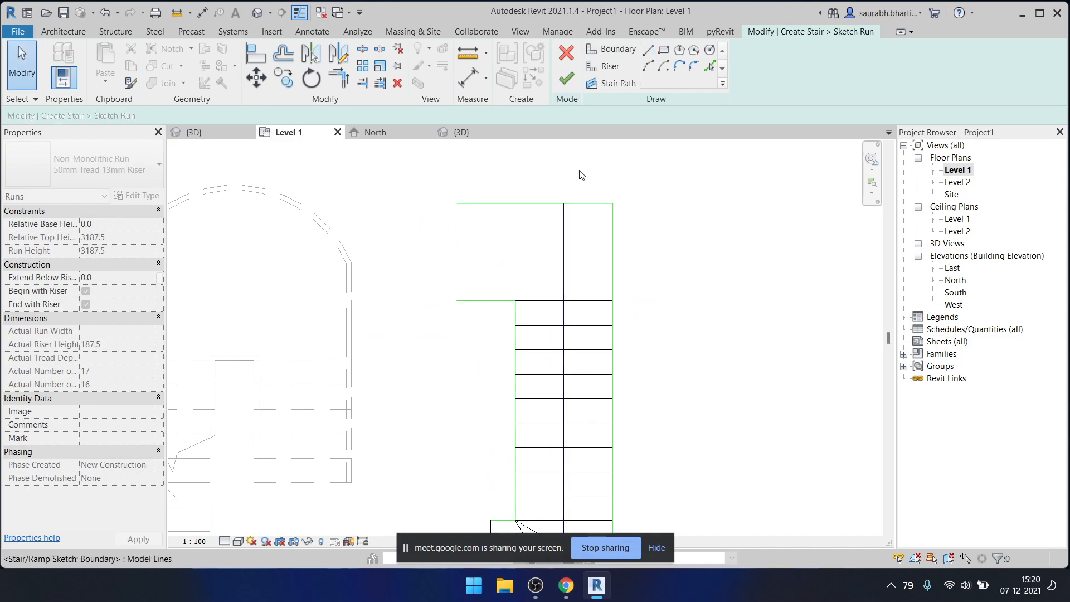
- Draw two winder risers from the upper inner corner, one at 30° to the right boundary and a steeper one toward the top boundary
click(608, 65)
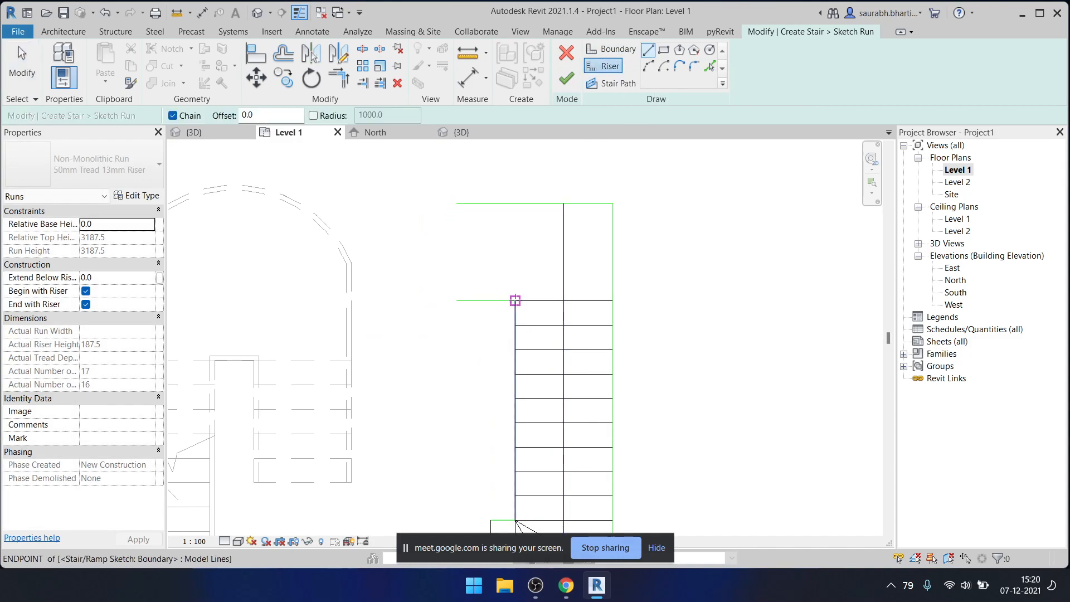
click(514, 301)
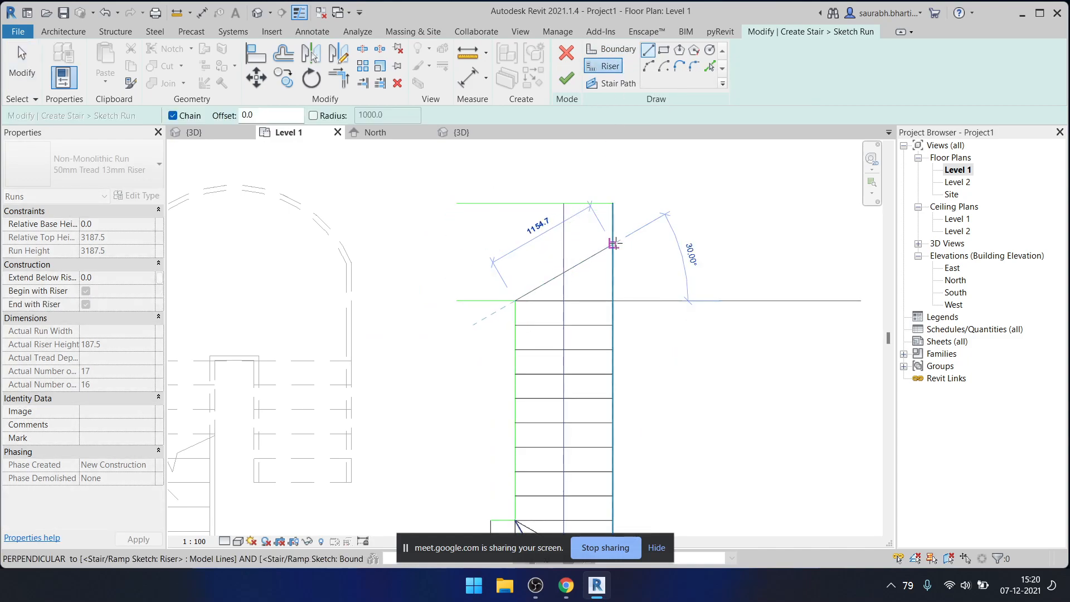
click(612, 244)
key(Escape)
click(515, 301)
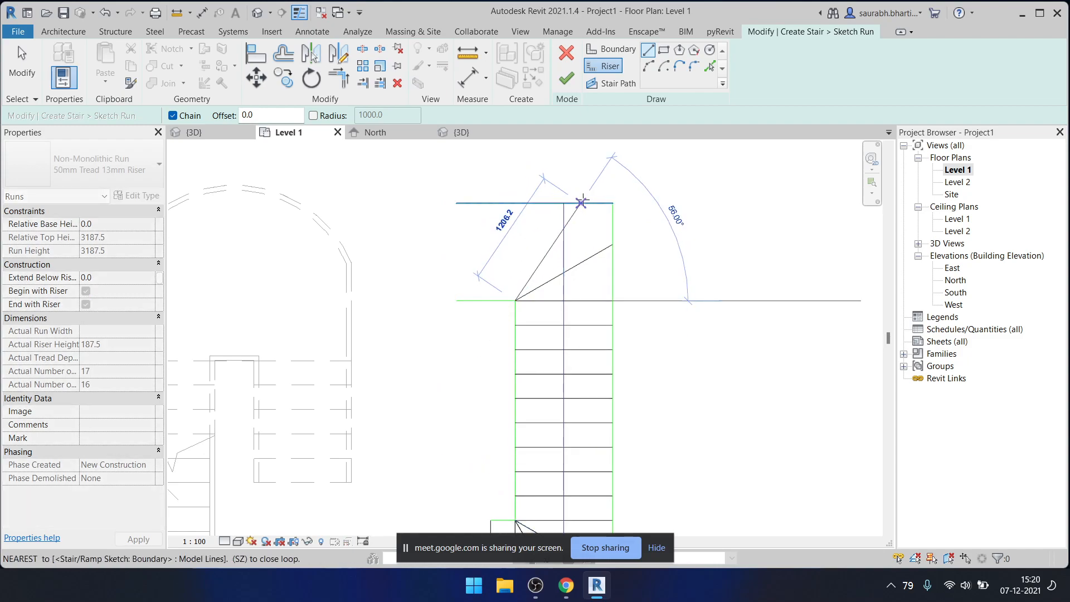
click(567, 205)
key(Escape)
key(Escape)
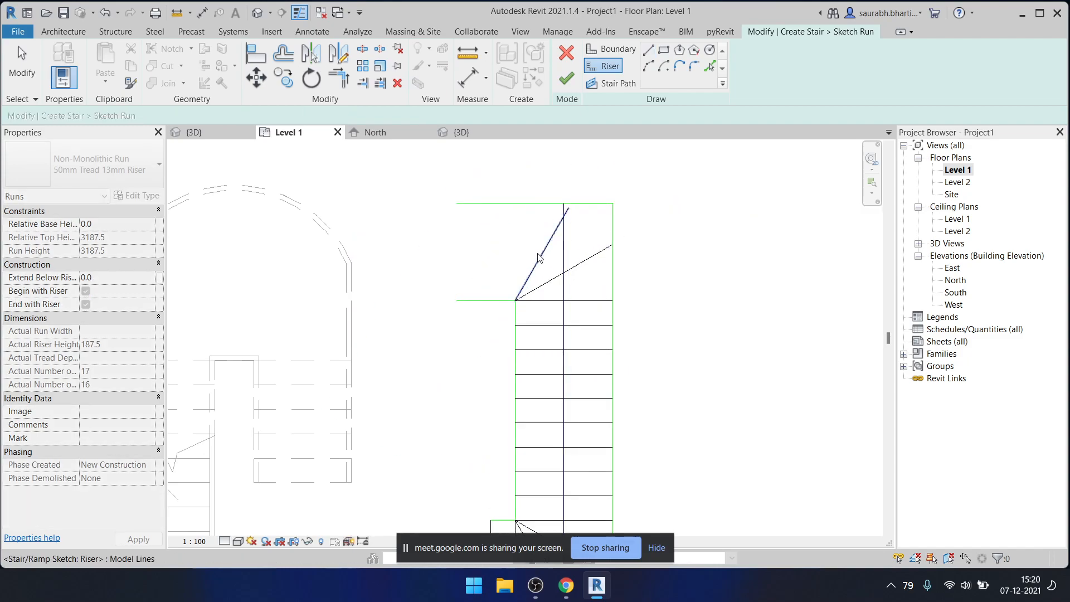
- Stretch the steeper winder riser to meet the top boundary line, making it about 1155 mm long
click(570, 212)
drag(568, 207, 571, 204)
click(569, 215)
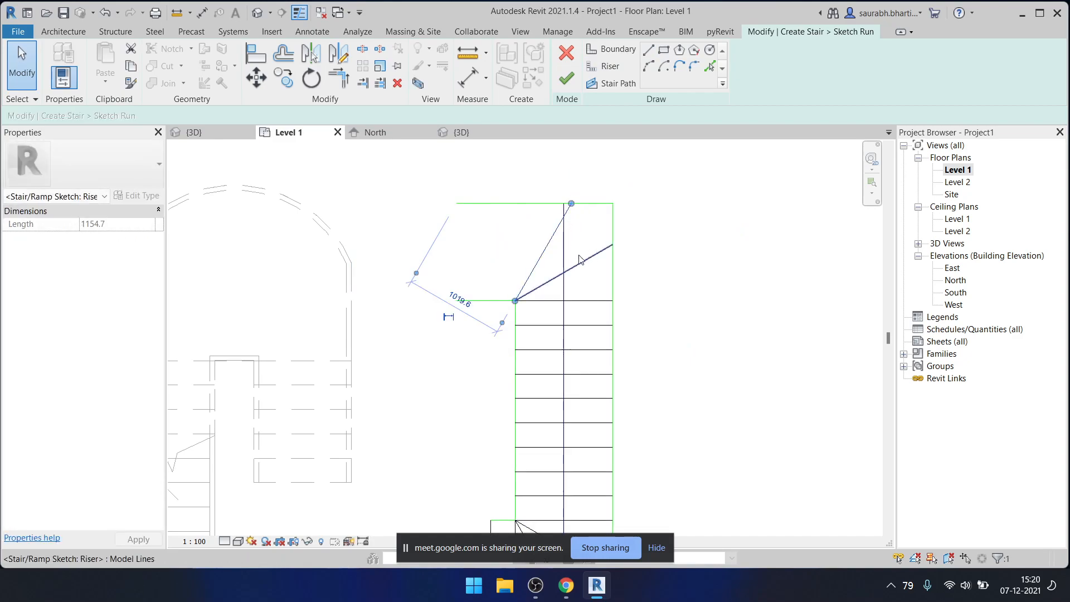
click(577, 225)
click(571, 208)
scroll(586, 234, up, 2)
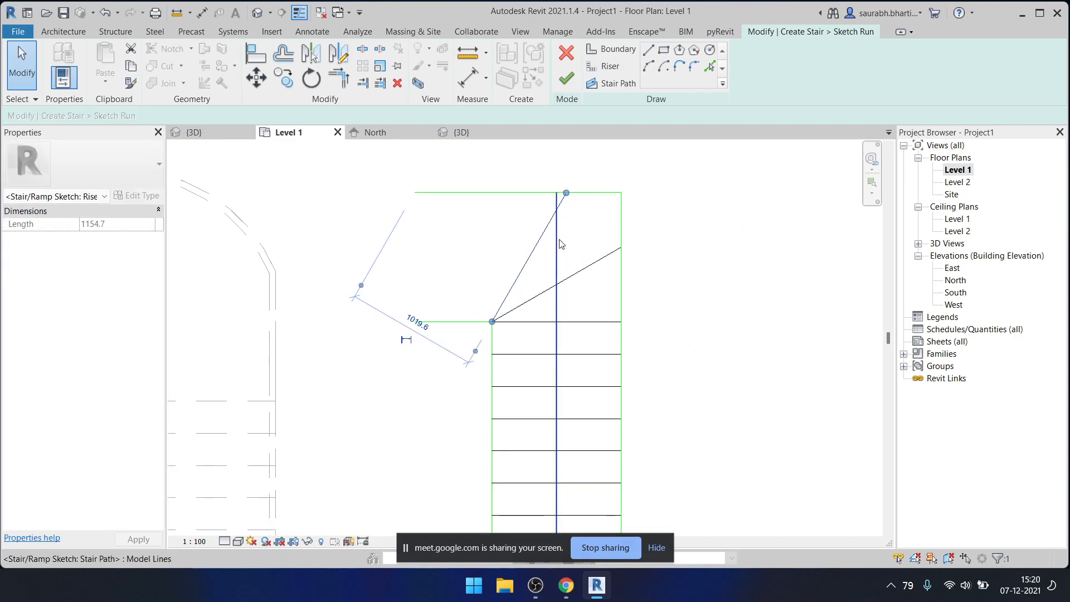
middle_drag(558, 238, 545, 272)
click(558, 251)
click(552, 229)
mouse_move(553, 228)
mouse_down()
mouse_move(562, 247)
mouse_move(552, 228)
mouse_up()
click(571, 195)
- Draw a vertical riser 1000 mm long from the upper inner corner to the top boundary line
click(606, 68)
click(478, 356)
click(478, 227)
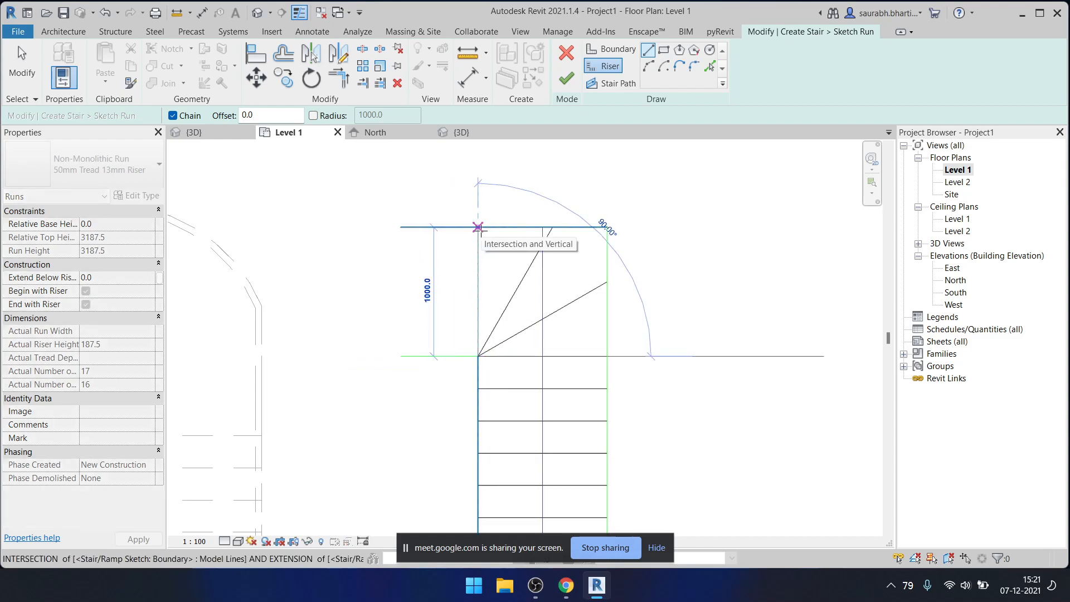
key(Escape)
key(Escape)
- Trim the top boundary line to the vertical riser and delete the short horizontal boundary left of the inner corner
key(t)
key(r)
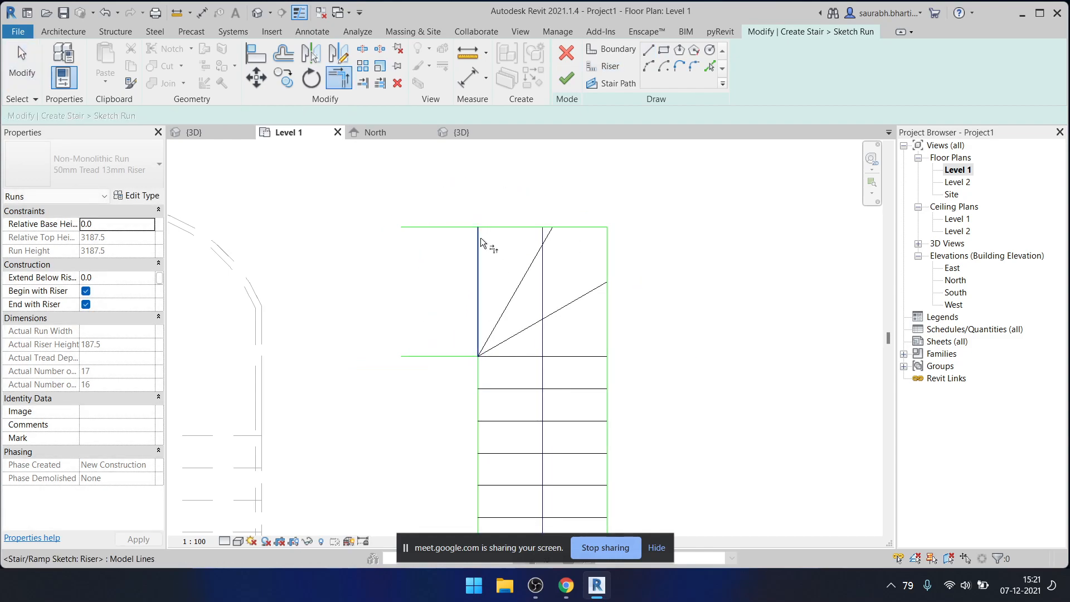
click(479, 232)
click(486, 226)
key(Escape)
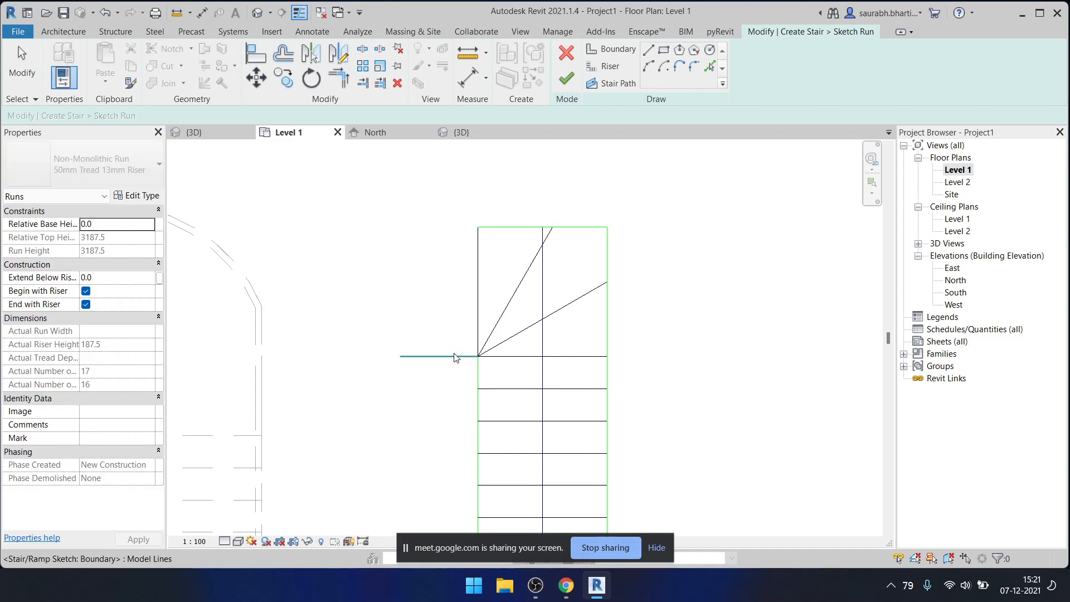
click(455, 357)
key(Delete)
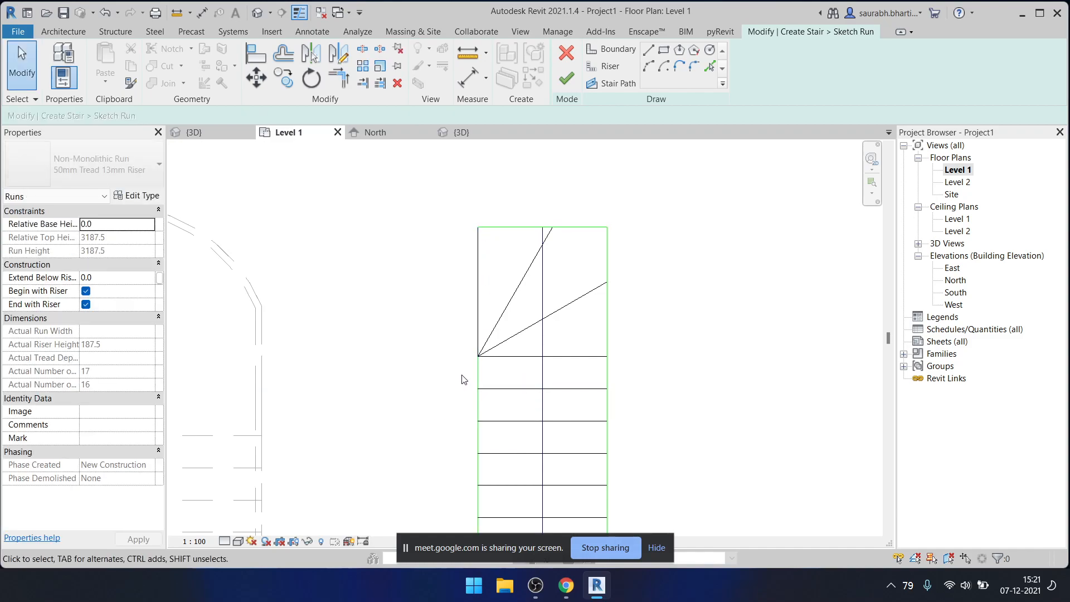
- Try to finish the run sketch with the straight stair path
scroll(490, 280, down, 2)
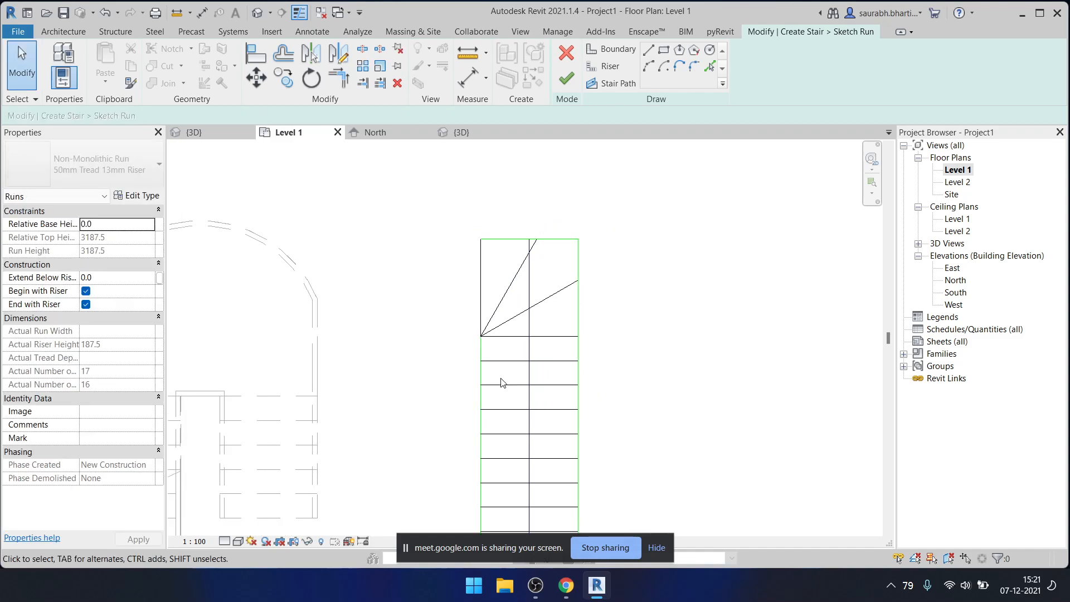
click(529, 292)
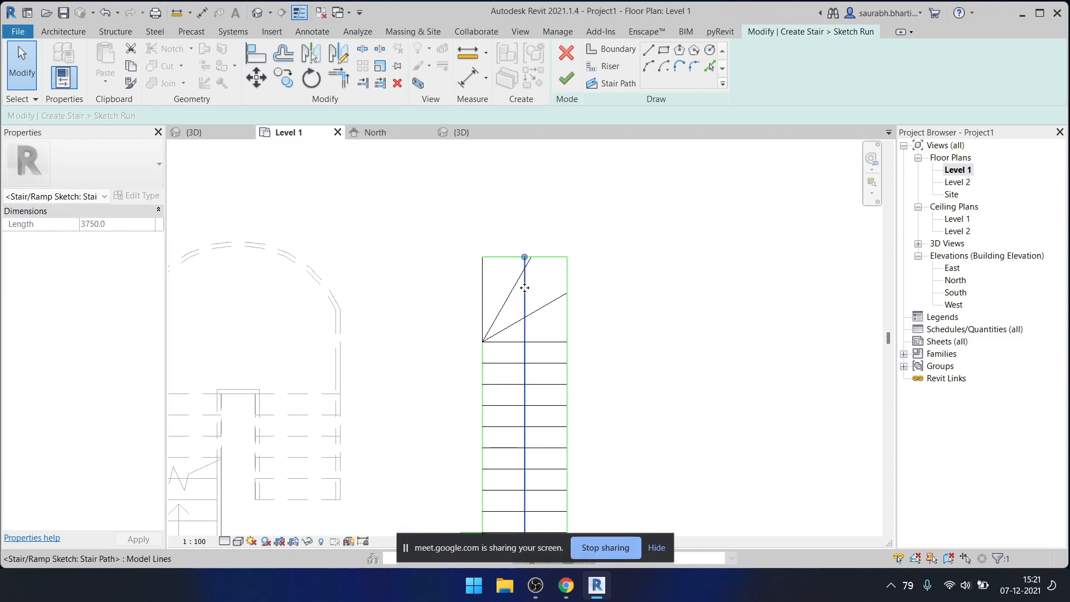
scroll(522, 258, down, 2)
key(Escape)
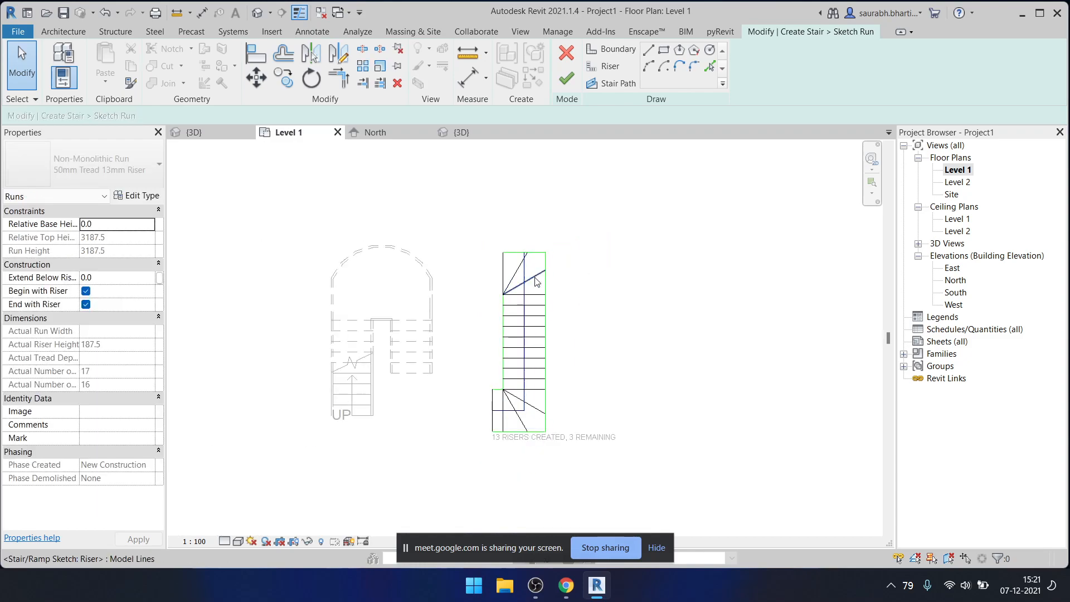
click(566, 79)
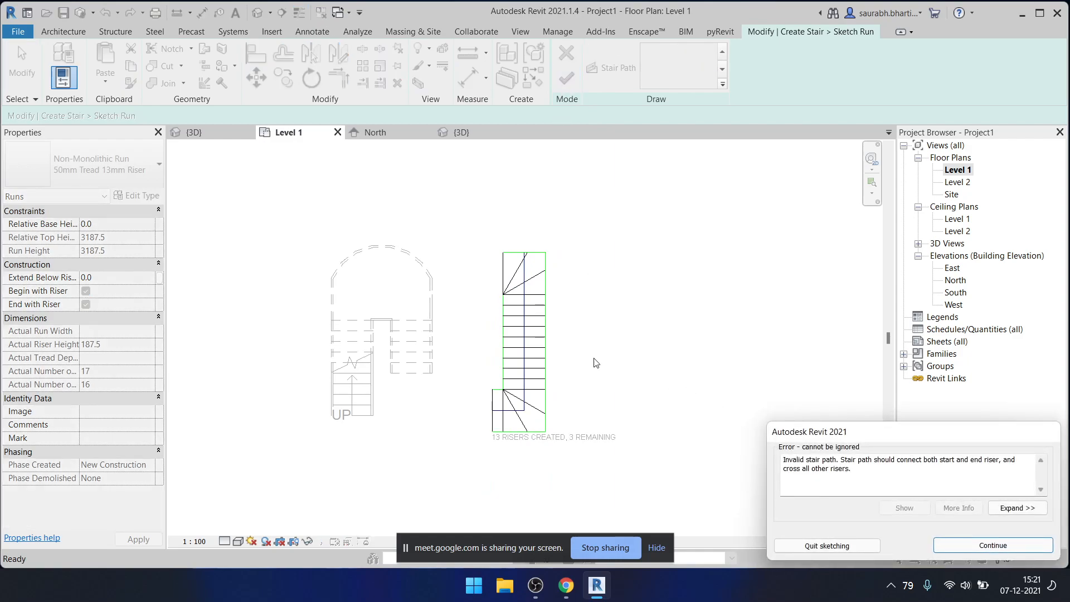
key(Return)
- Shorten the vertical stair path so its upper end lies on the steeper winder riser
scroll(501, 265, up, 3)
click(561, 240)
drag(562, 231, 561, 246)
click(595, 165)
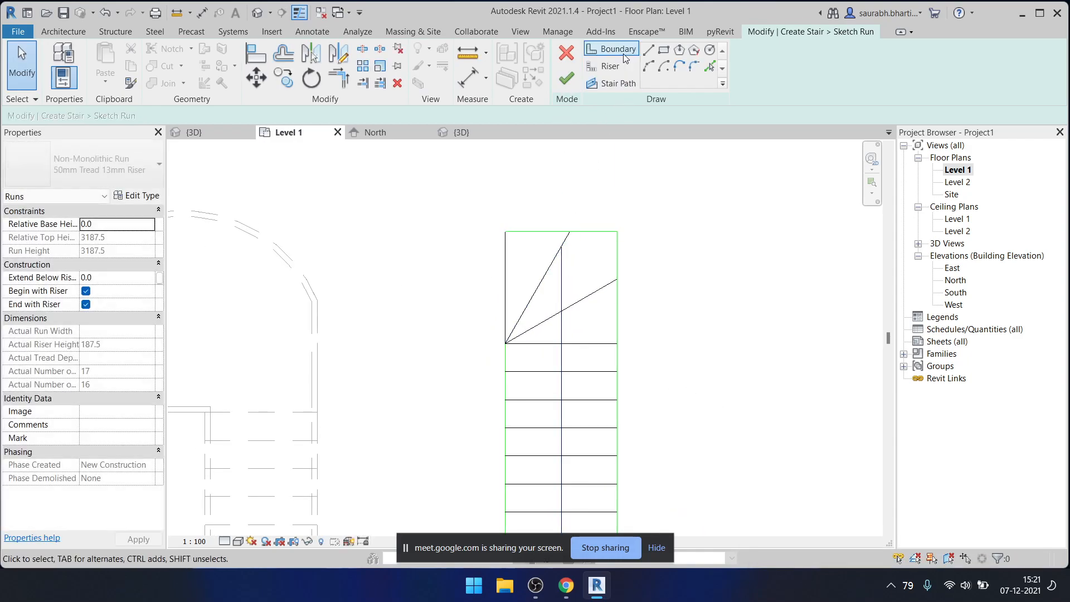
- Draw a horizontal stair path 500 mm left from the shortened path's upper end to the vertical riser and finish the sketch
click(616, 84)
click(561, 246)
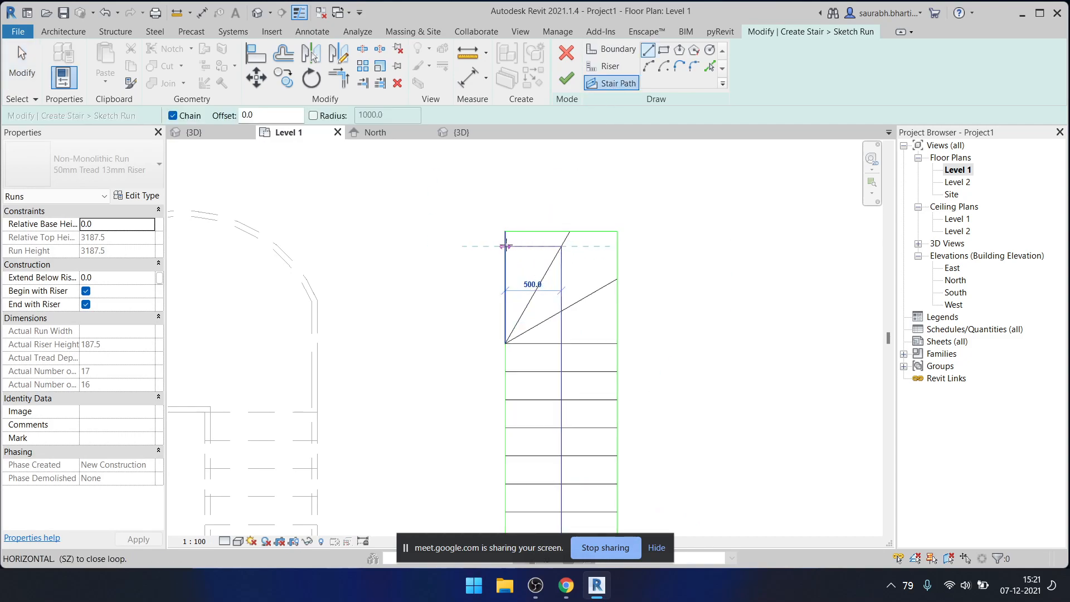
click(504, 246)
key(Escape)
click(567, 81)
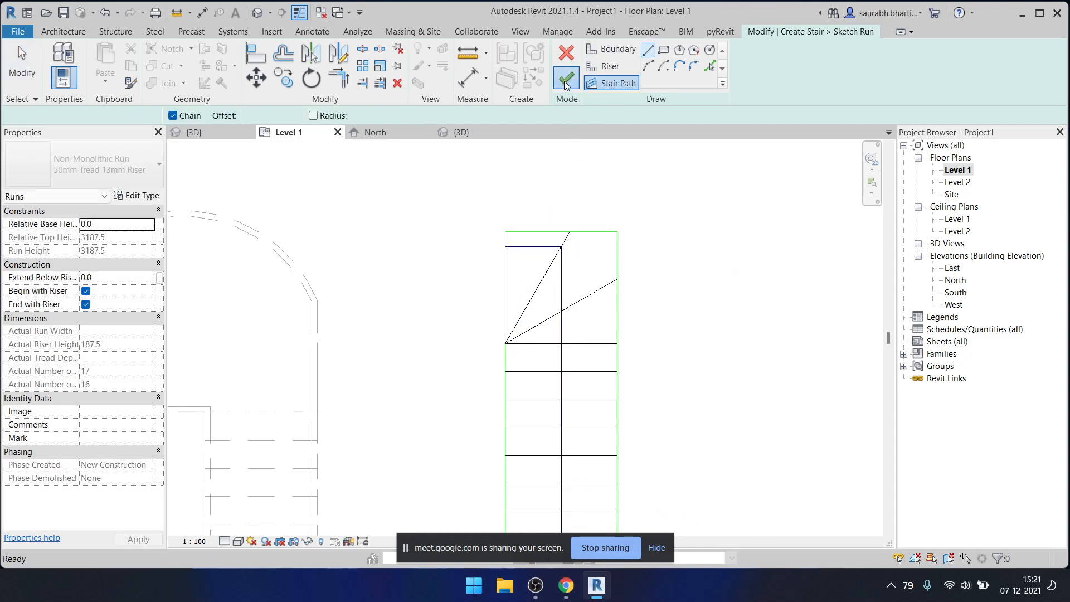
- Examine the finished winder stair in the 3D view and return to the Level 1 floor plan
click(262, 17)
shift+middle_drag(532, 327, 666, 362)
scroll(502, 379, up, 3)
scroll(608, 479, down, 4)
scroll(652, 350, up, 3)
scroll(653, 345, down, 5)
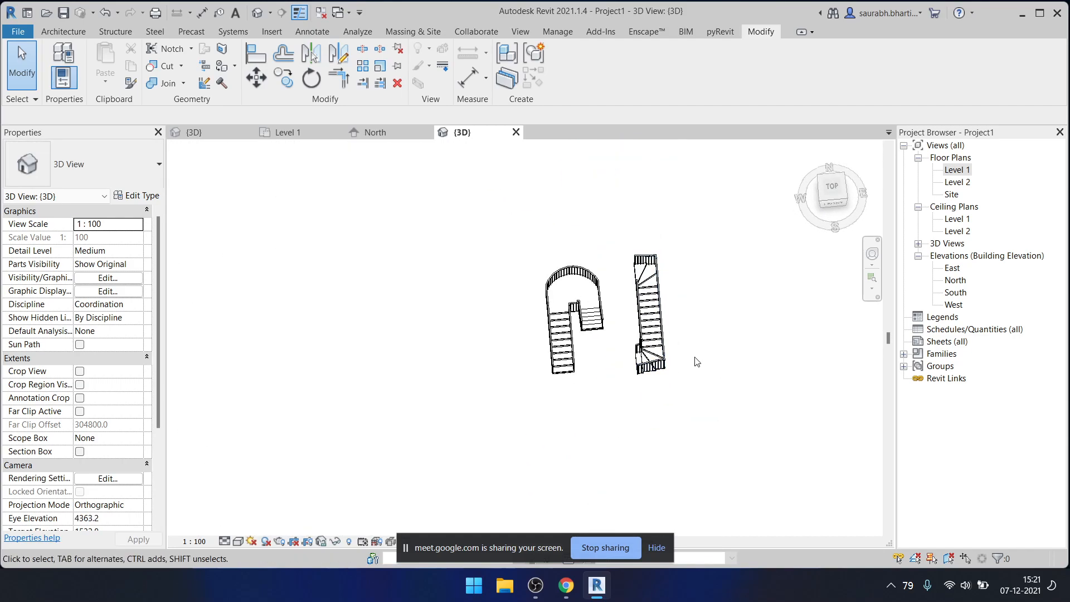
double_click(962, 170)
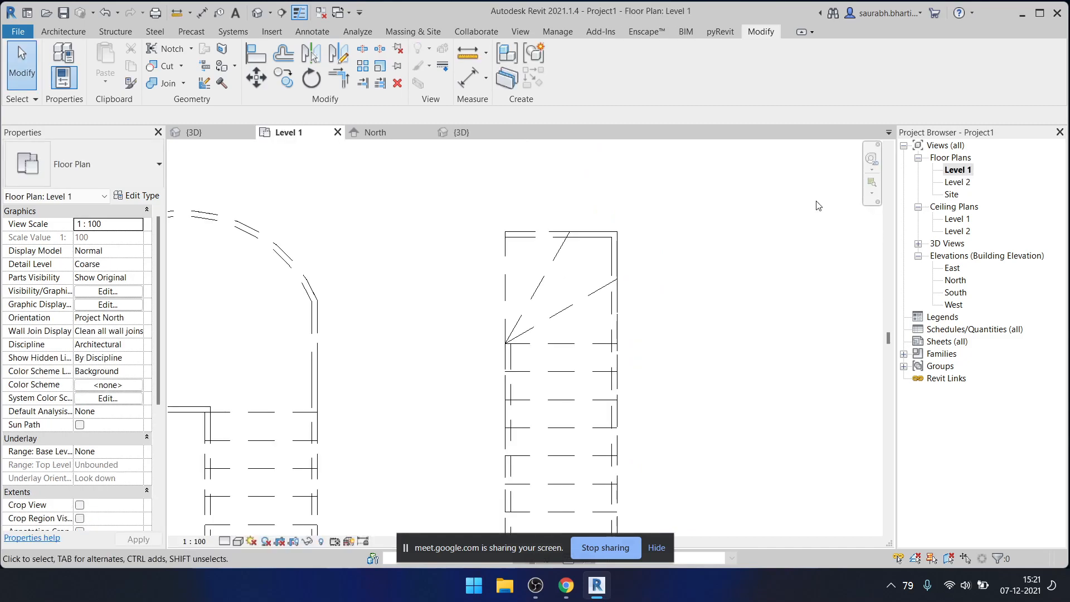
- Switch to the stair project's 3D view and examine its example stair with winder treads up close
click(219, 135)
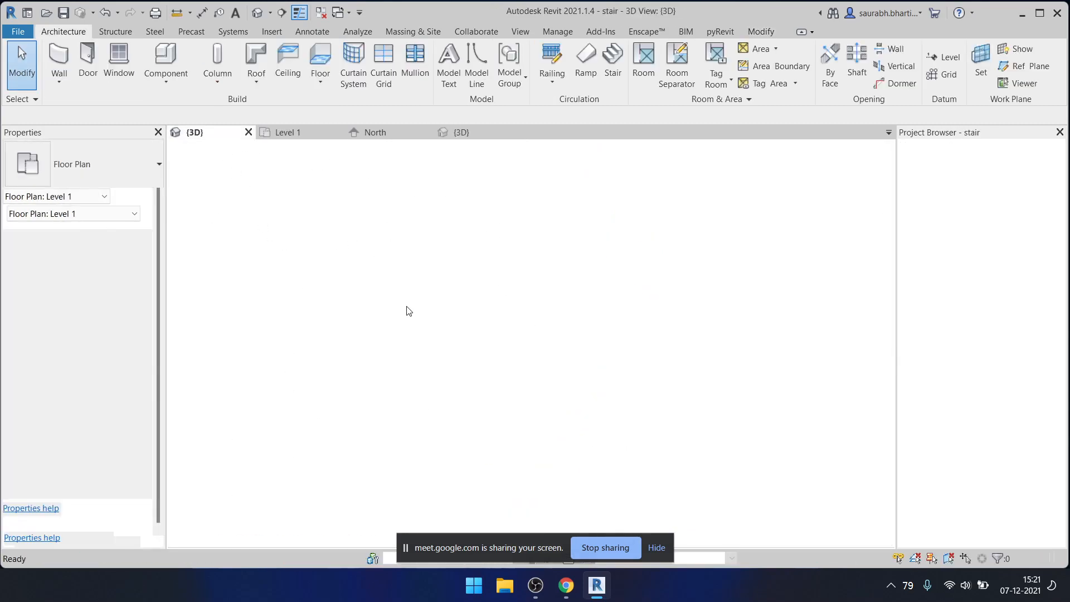
middle_drag(653, 393, 603, 400)
scroll(670, 313, up, 4)
shift+middle_drag(663, 324, 763, 99)
scroll(668, 271, down, 3)
shift+middle_drag(667, 272, 547, 348)
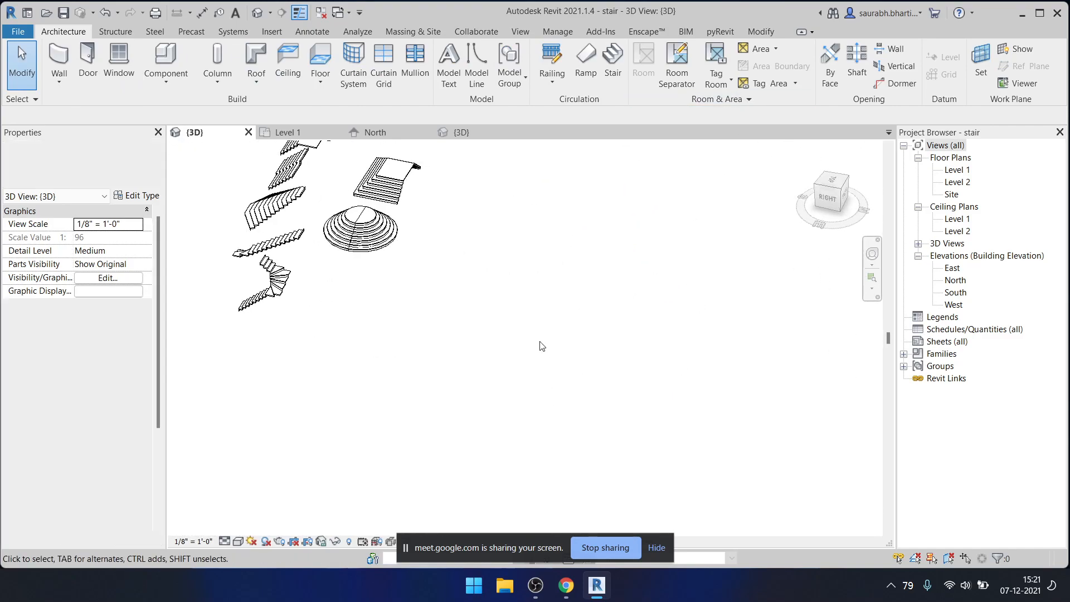
scroll(454, 295, up, 4)
middle_drag(457, 299, 1053, 317)
scroll(555, 317, up, 2)
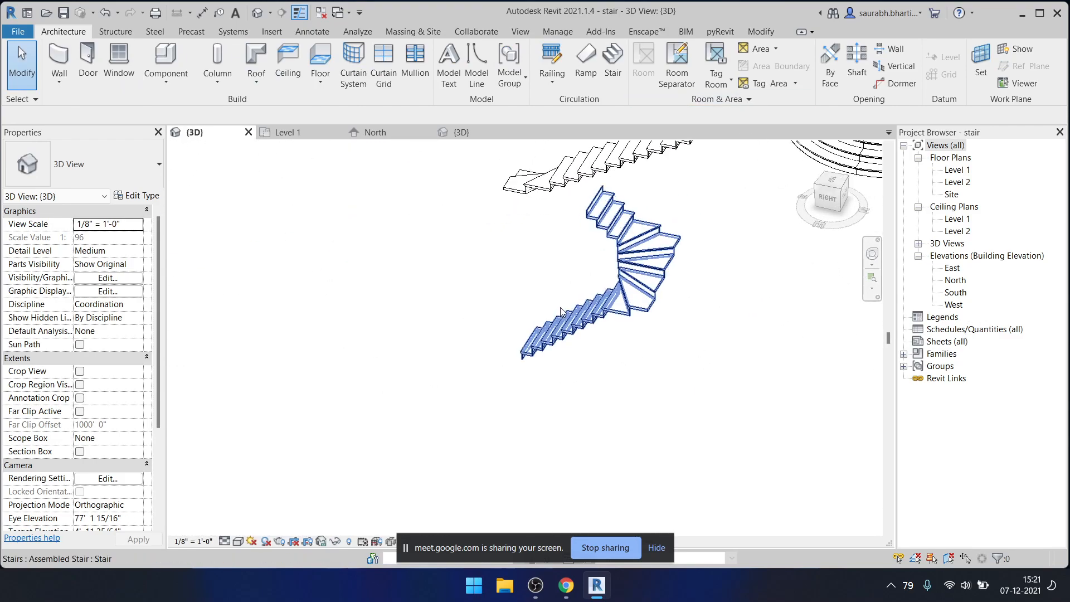
scroll(615, 329, up, 1)
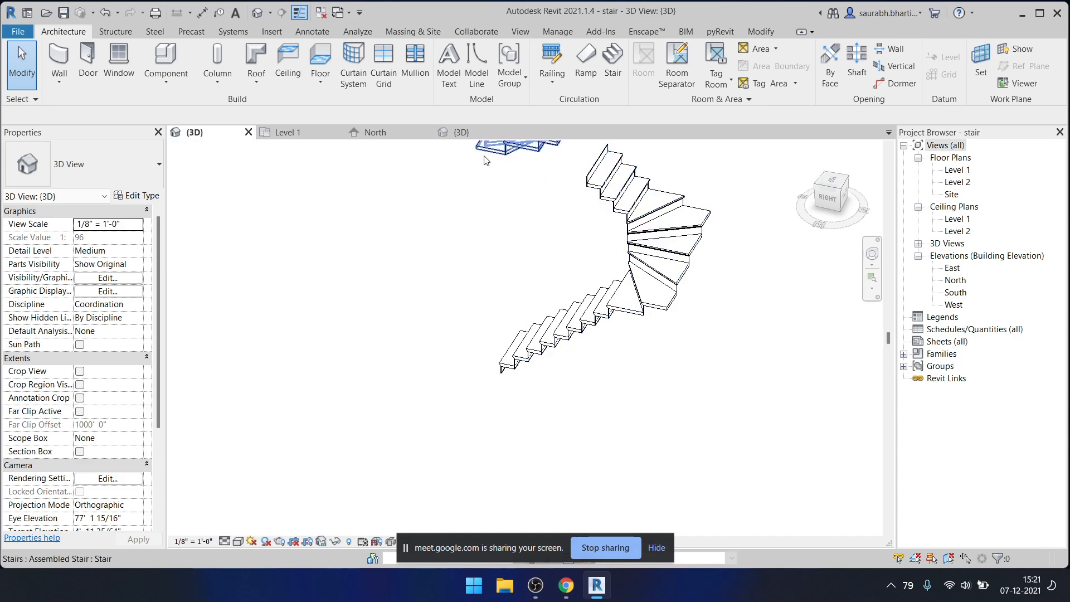
click(287, 132)
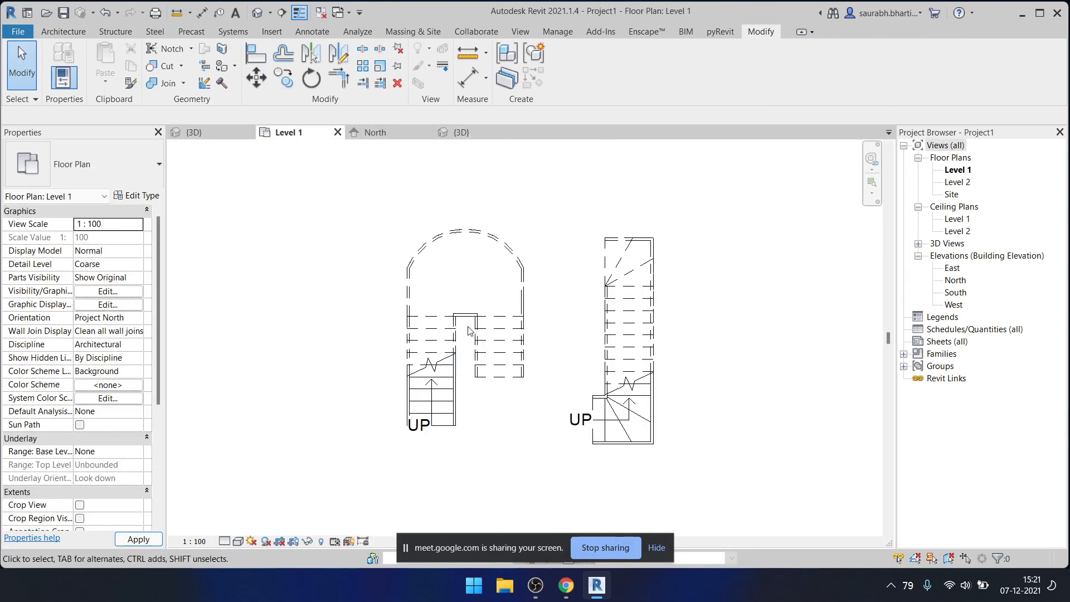
click(624, 417)
middle_drag(709, 355, 606, 325)
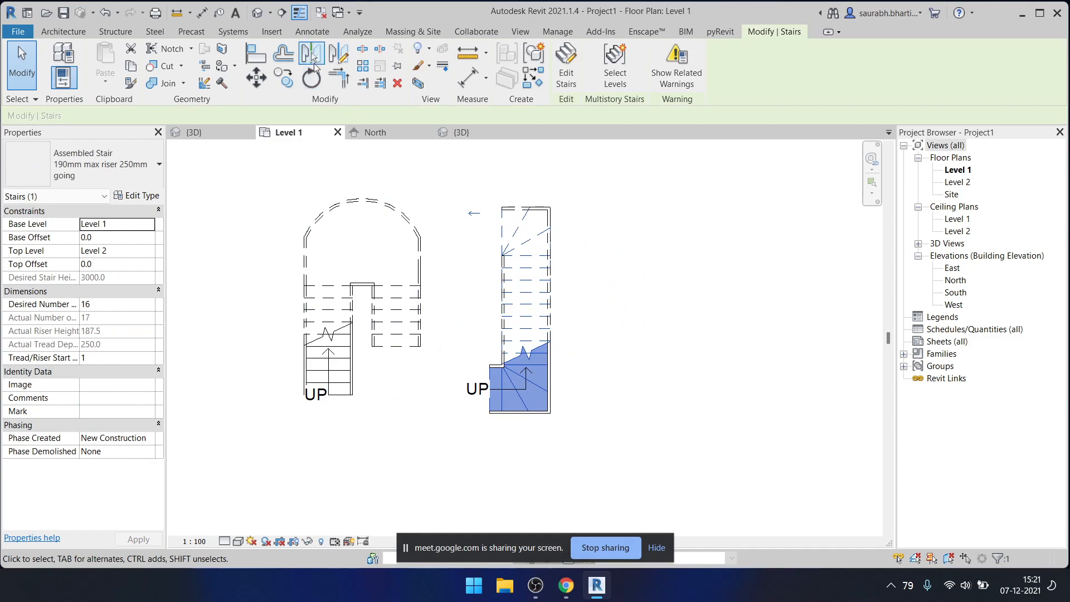
click(442, 177)
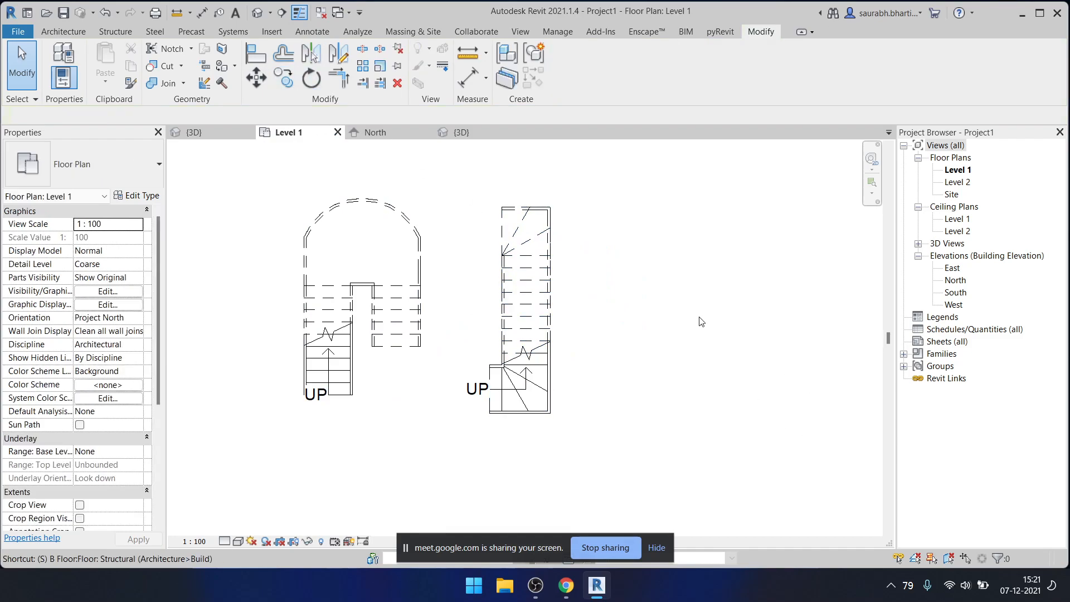
key(Return)
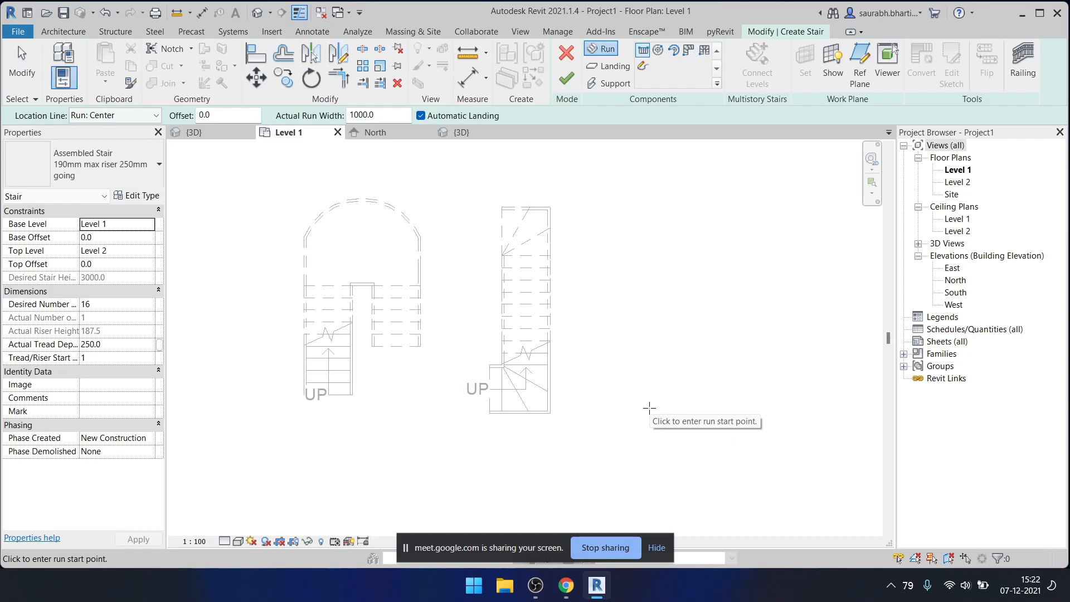
click(566, 53)
click(490, 383)
click(382, 186)
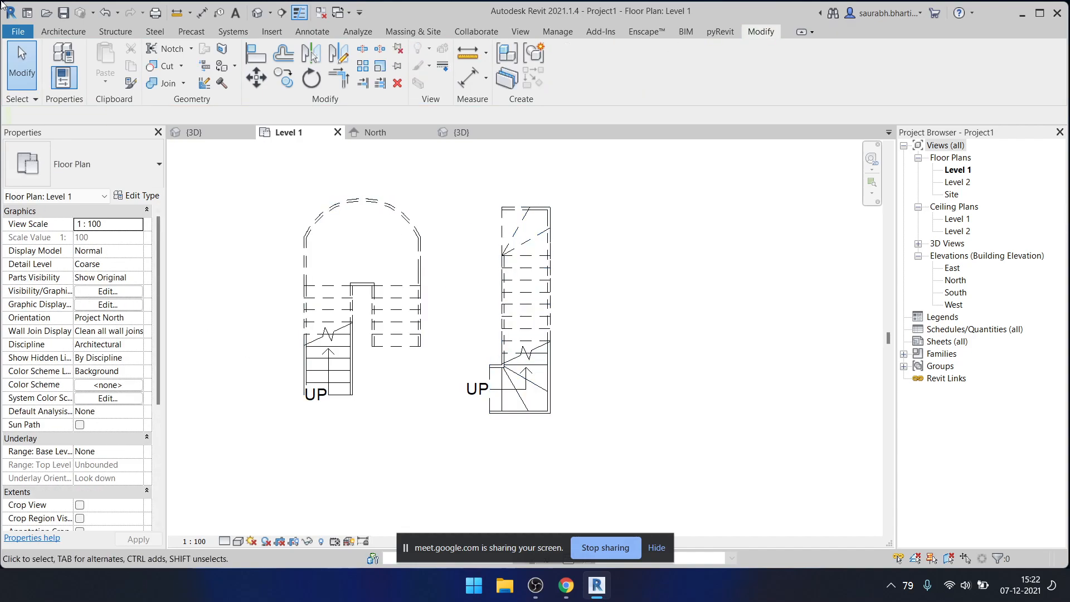
- Open the client house project showing a building section among the recent models and examine the stair's step and headroom dimensions in Section 4 Proposed
click(30, 15)
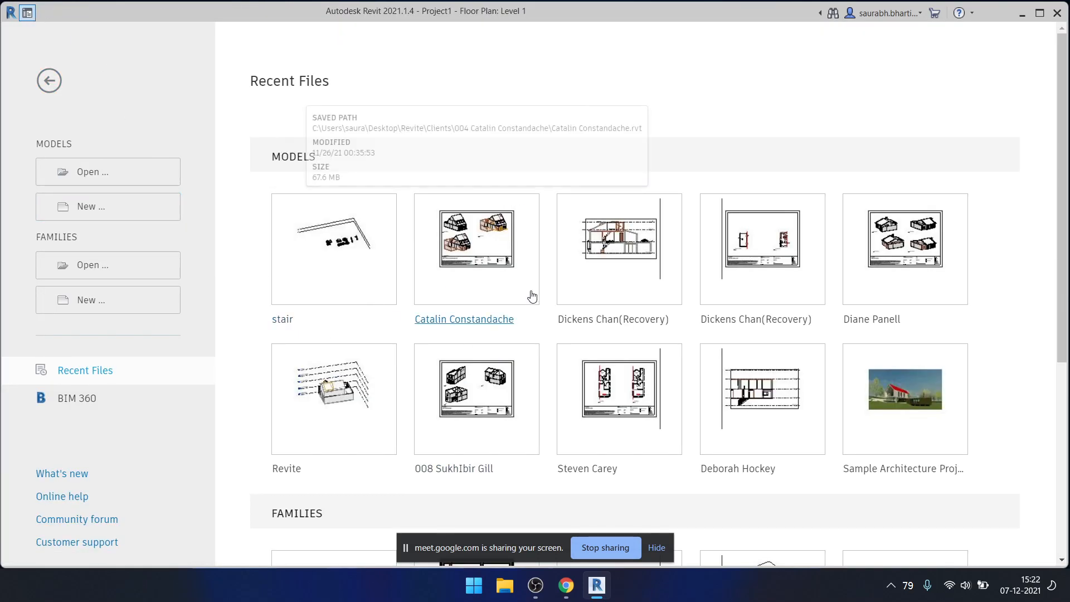
click(632, 271)
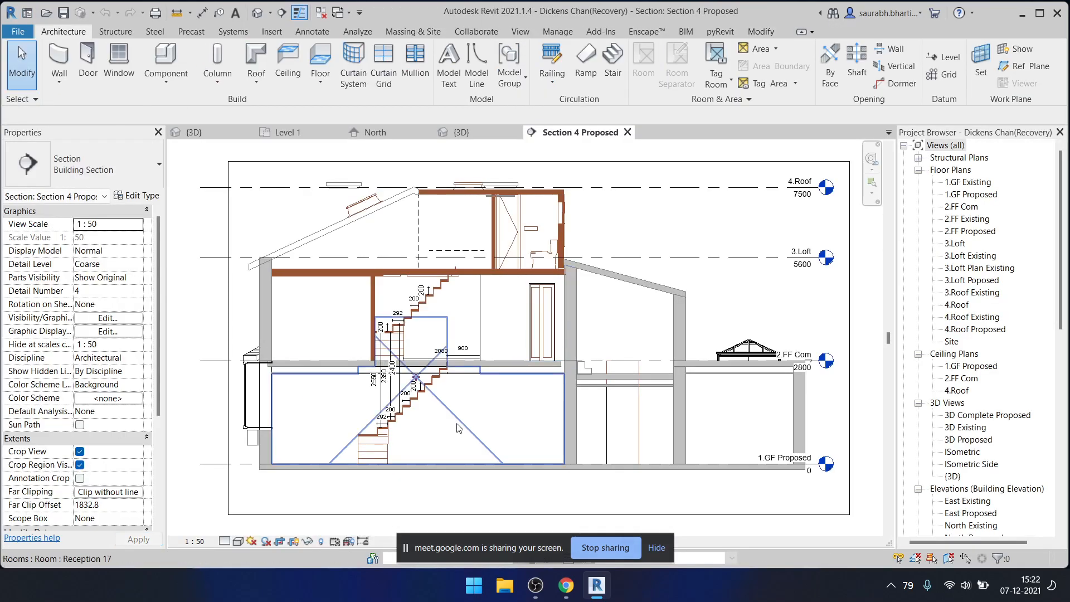
scroll(408, 306, up, 4)
scroll(408, 306, down, 4)
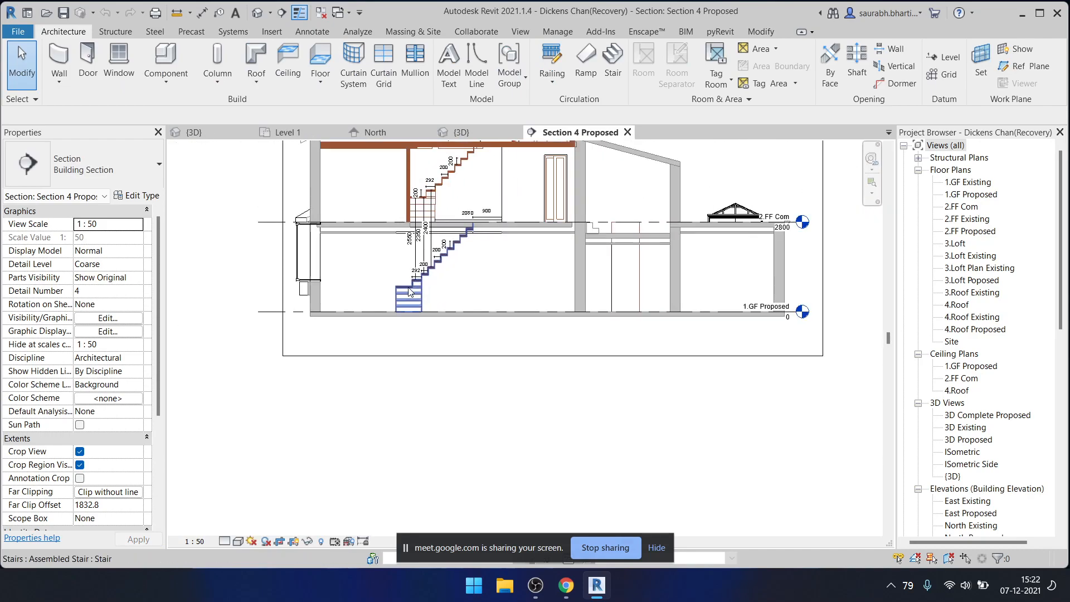
scroll(437, 250, up, 4)
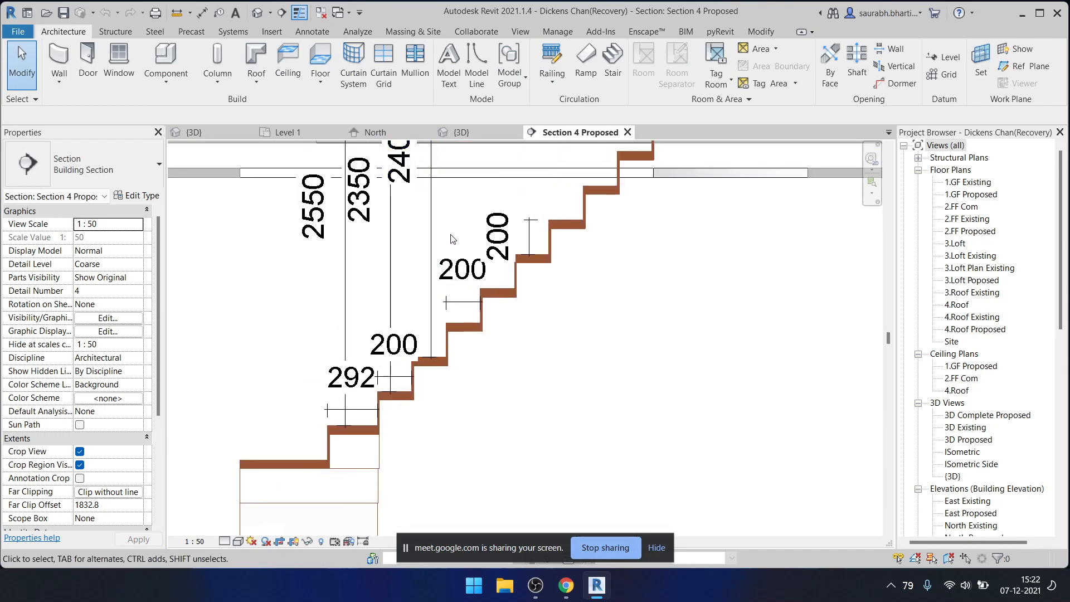
scroll(450, 226, down, 4)
scroll(440, 260, down, 1)
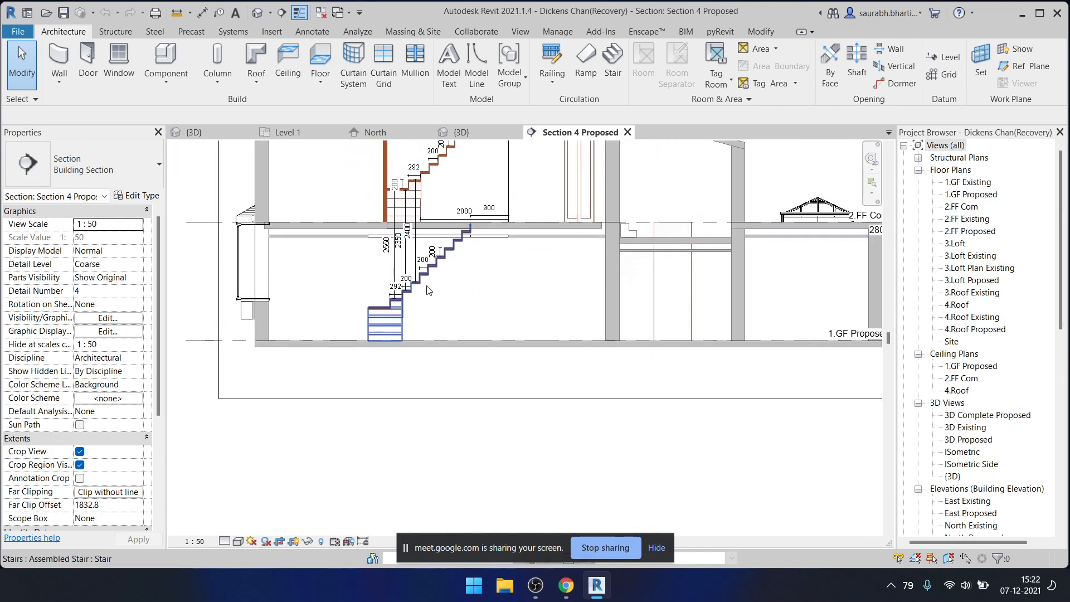
scroll(305, 283, up, 1)
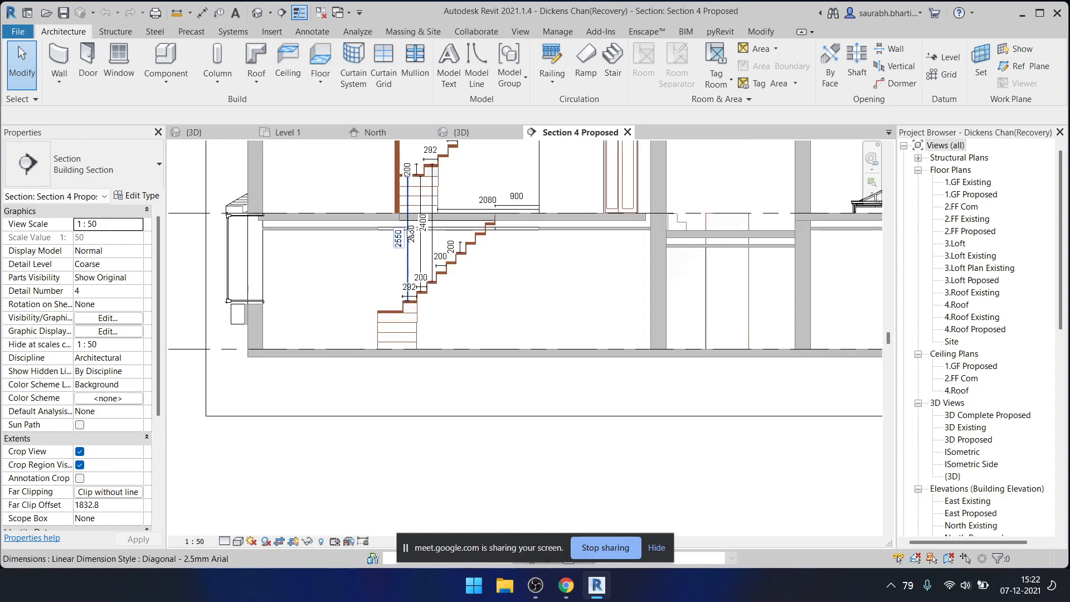
scroll(404, 268, up, 2)
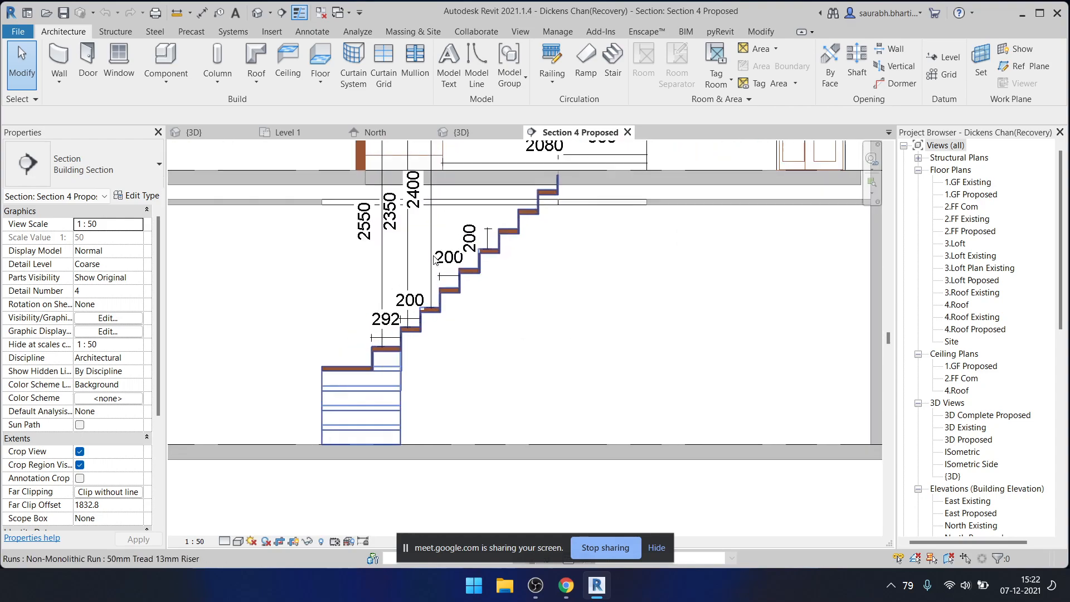
- Delete the three vertical headroom dimensions above the lower stair in the Section 4 Proposed view
click(382, 265)
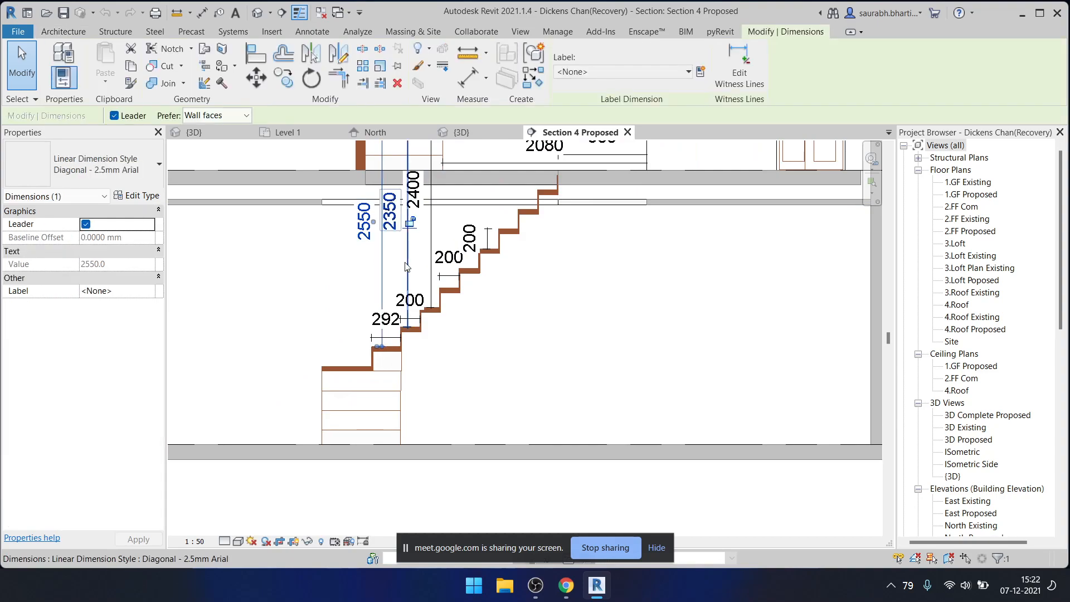
ctrl+click(405, 265)
ctrl+click(440, 289)
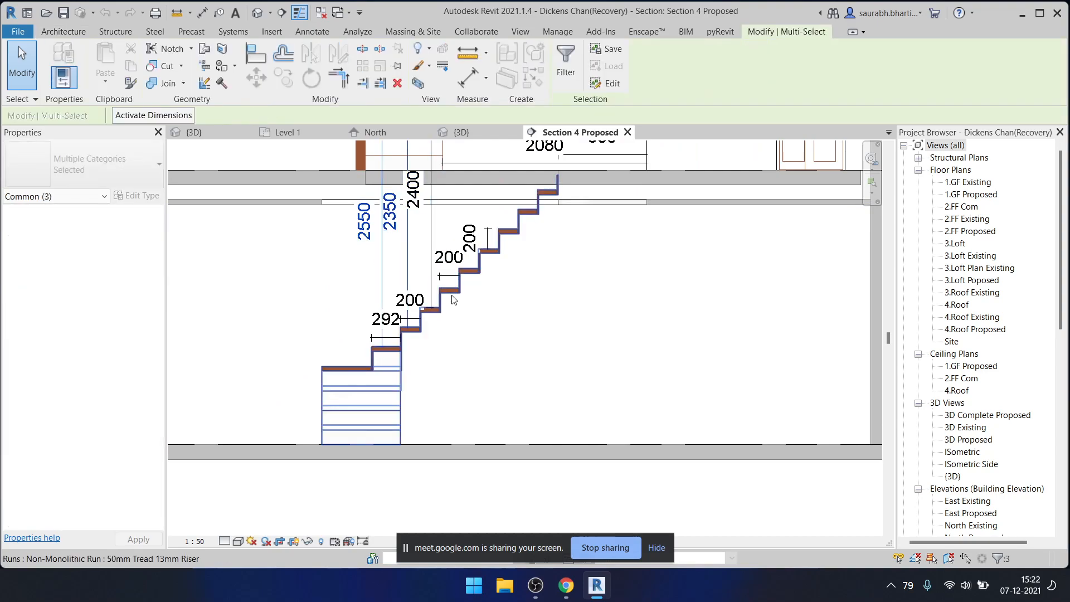
key(Escape)
click(433, 219)
ctrl+click(406, 249)
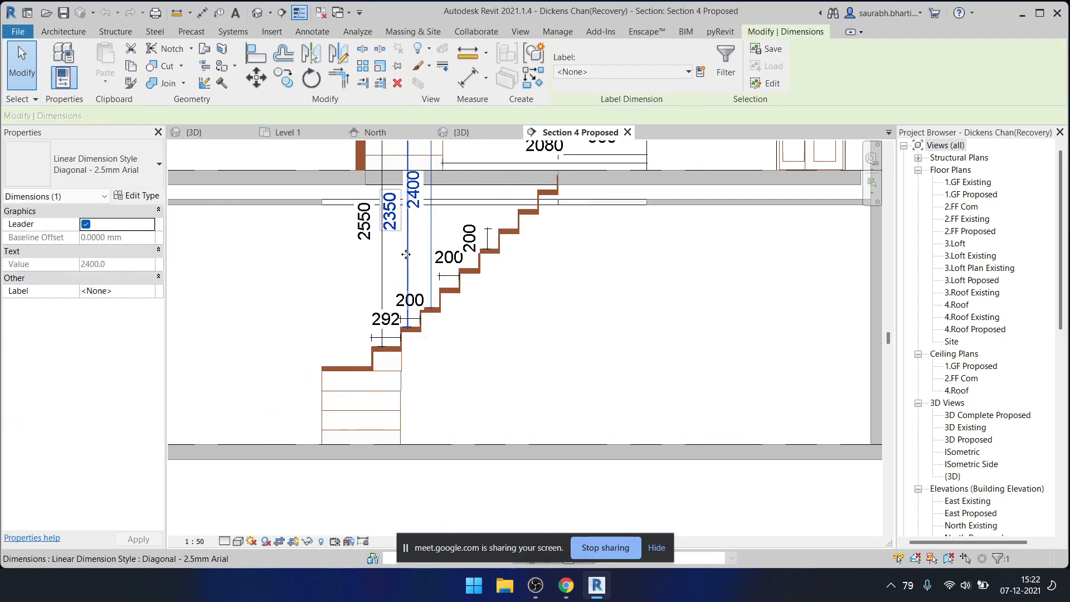
ctrl+click(378, 254)
key(Delete)
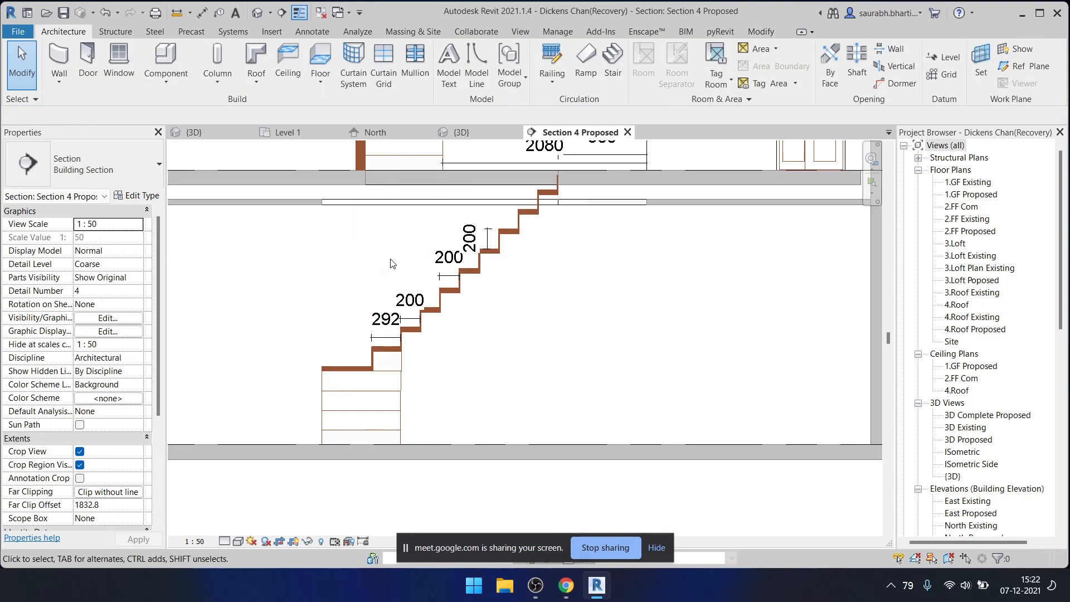
- Select the lower stair in the section and open the 1.GF Proposed floor plan at that stair
click(429, 314)
scroll(418, 334, down, 1)
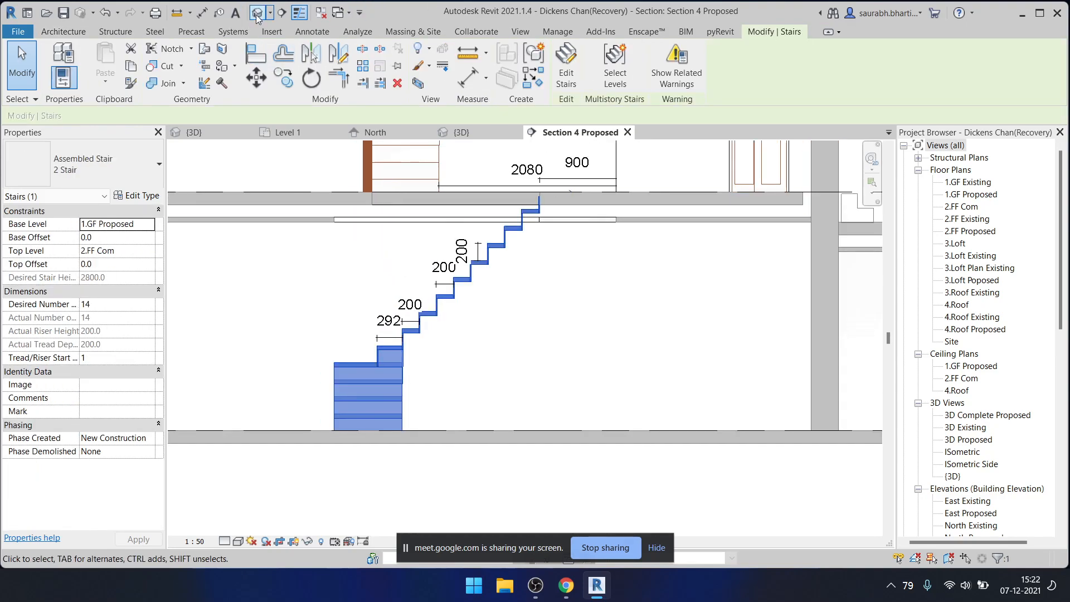
scroll(457, 311, down, 3)
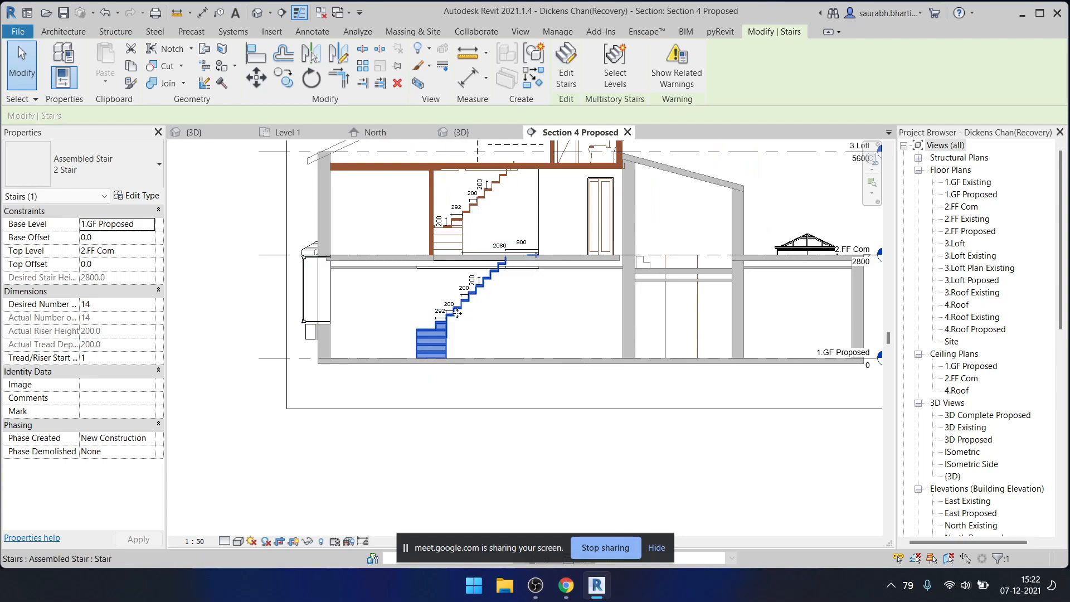
double_click(972, 195)
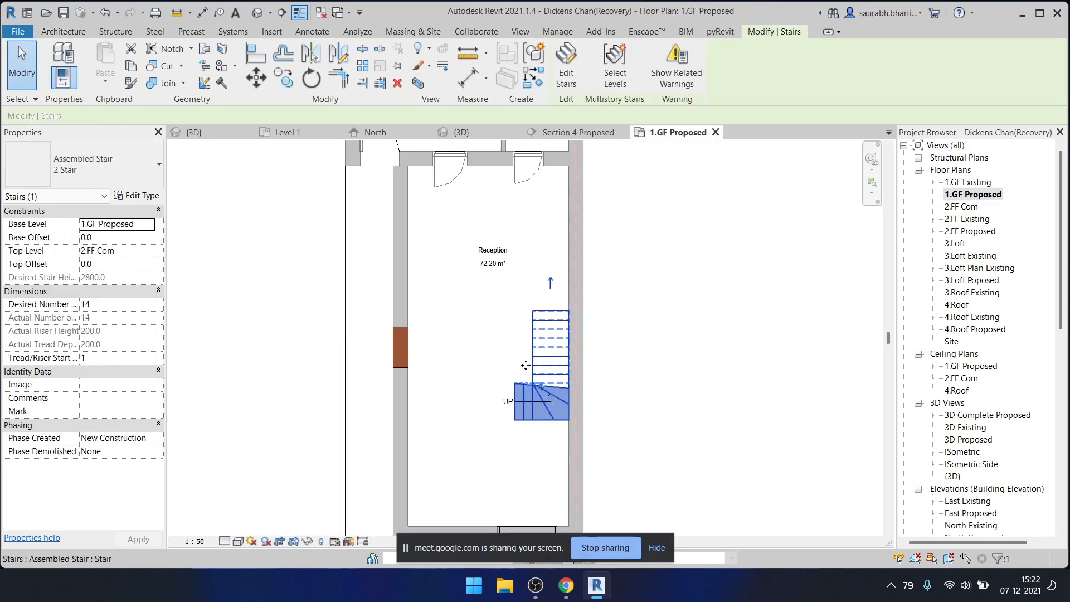
scroll(525, 365, up, 2)
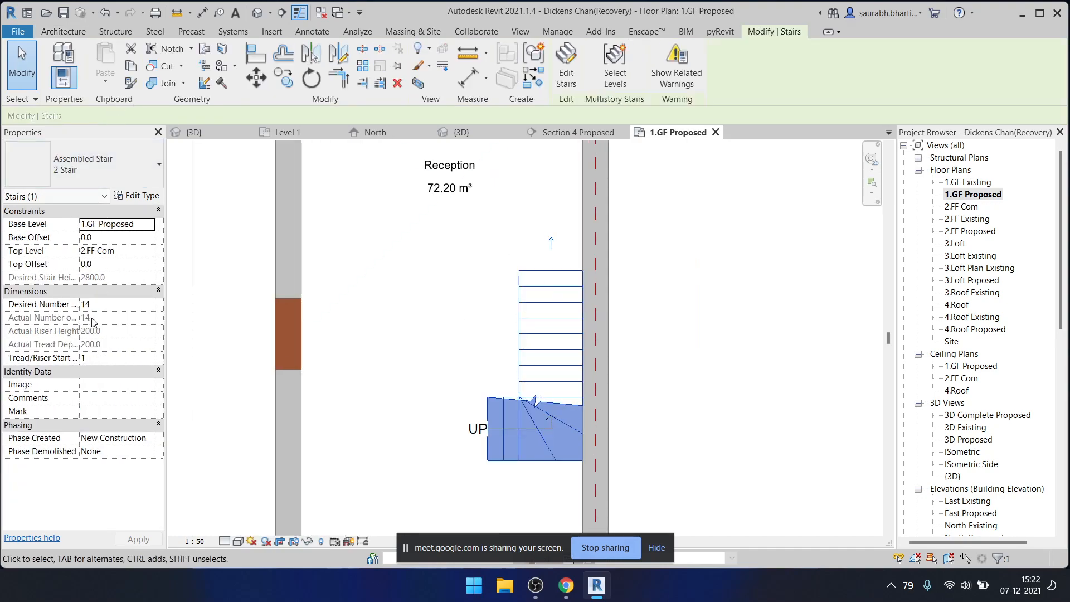
- Examine the selected stair type's riser height, tread depth and run width rules, and leave them without changes
click(129, 196)
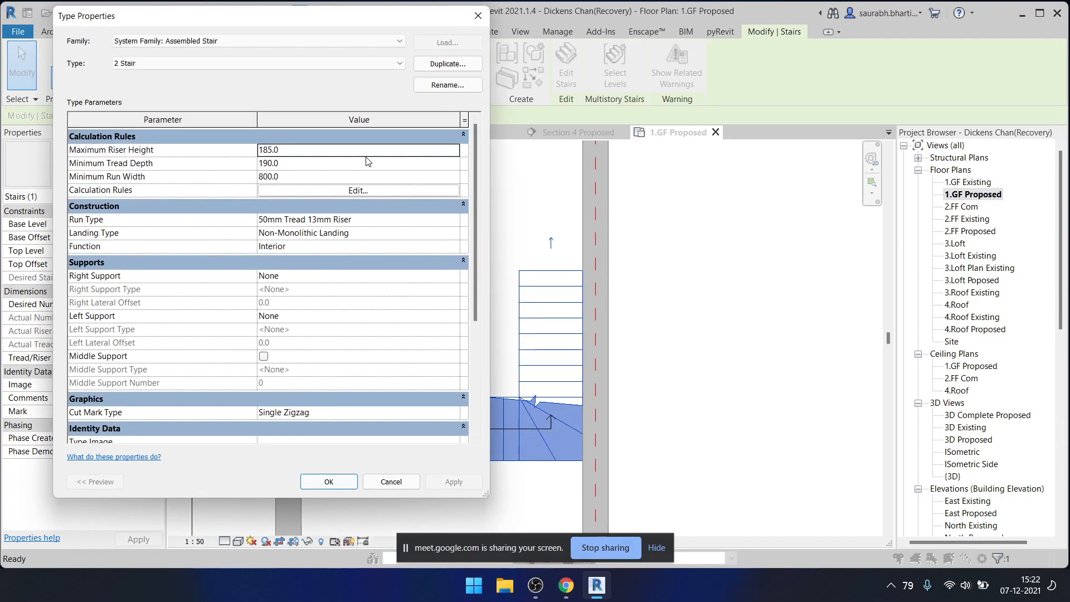
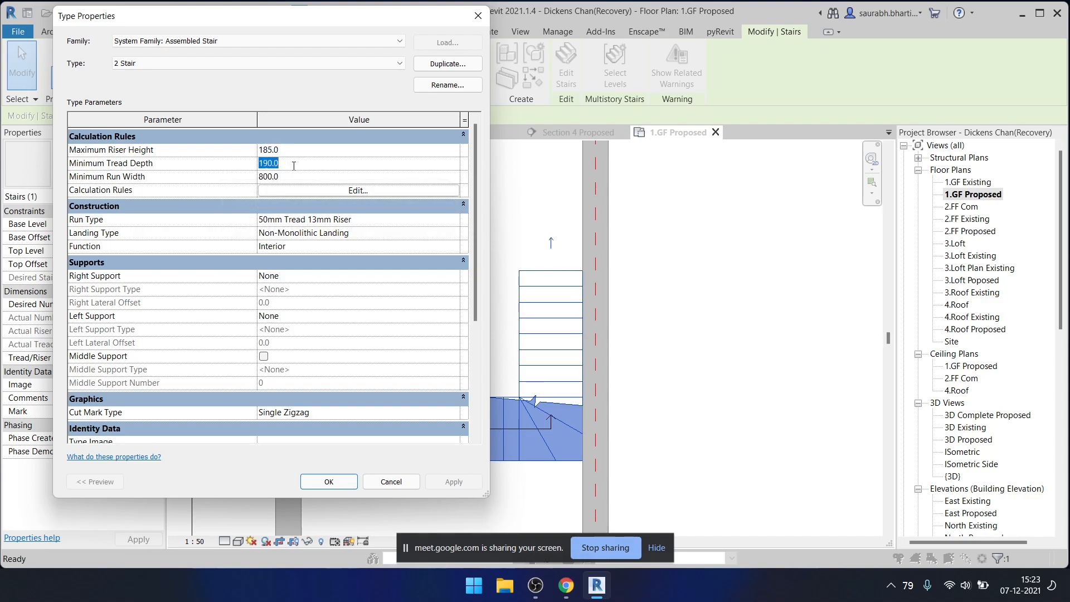
key(Escape)
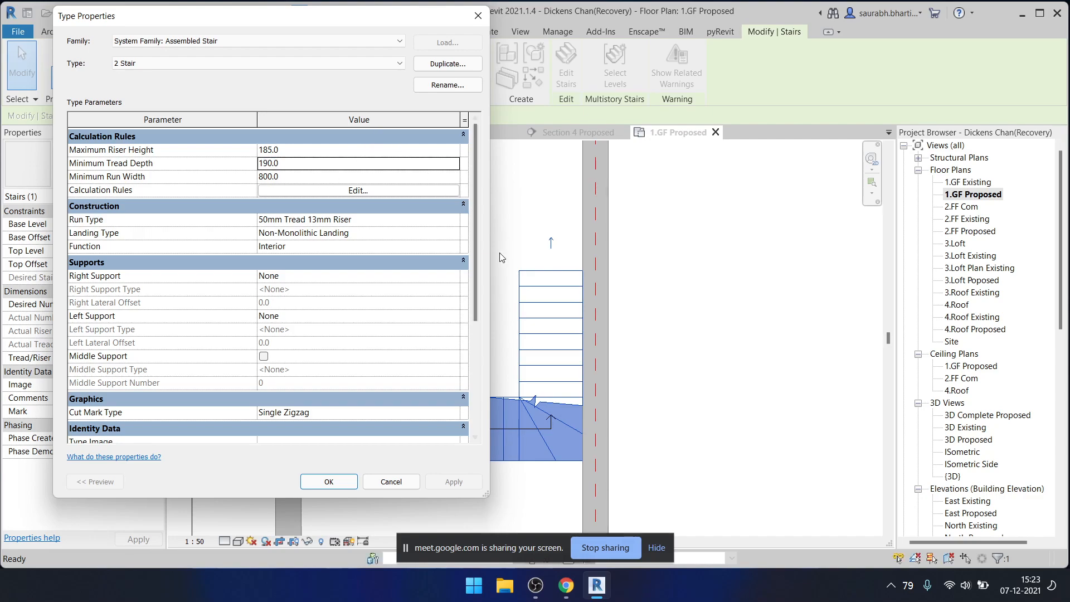
key(Escape)
scroll(430, 258, down, 8)
key(Escape)
scroll(227, 257, up, 1)
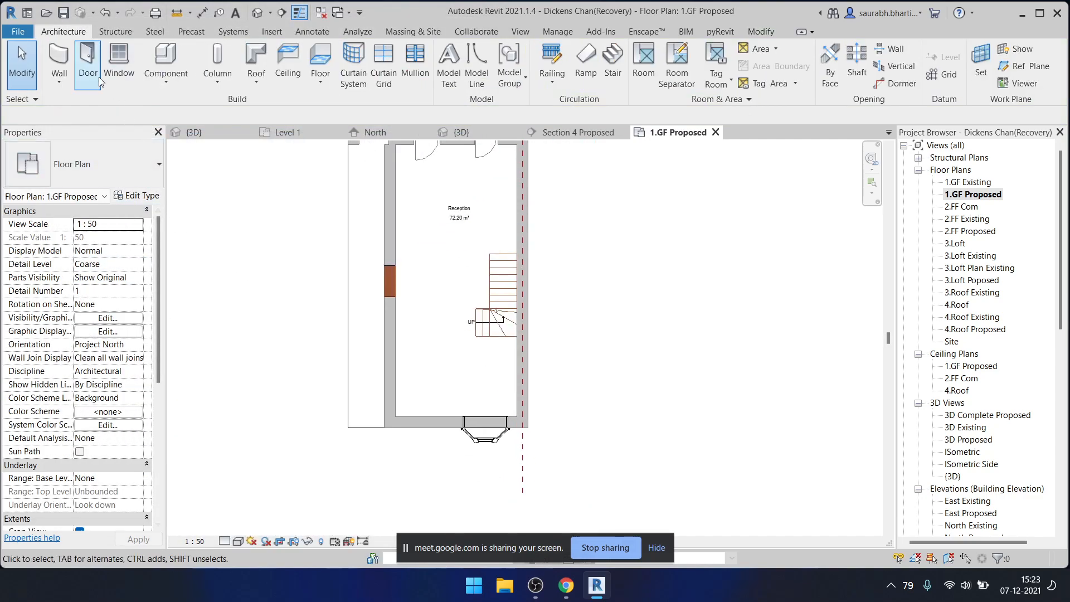
- Start a new stair in the ground floor plan using the 190mm max riser 250mm going type
key(t)
click(124, 174)
click(88, 248)
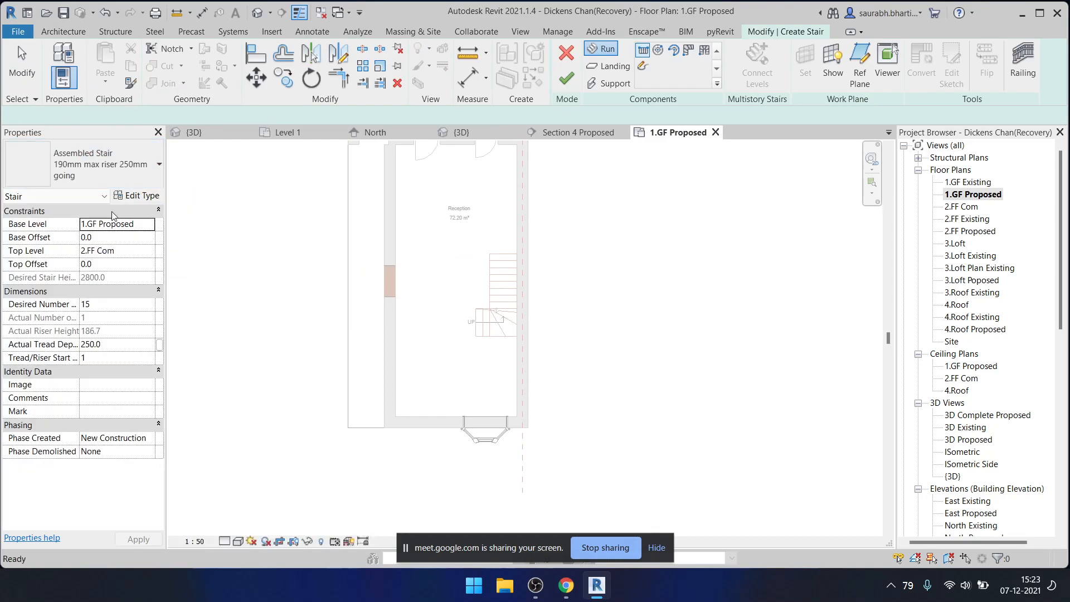
- Draw a 500 mm long, 1000 mm wide horizontal run from the midpoint of the existing stair's first riser
scroll(546, 312, up, 2)
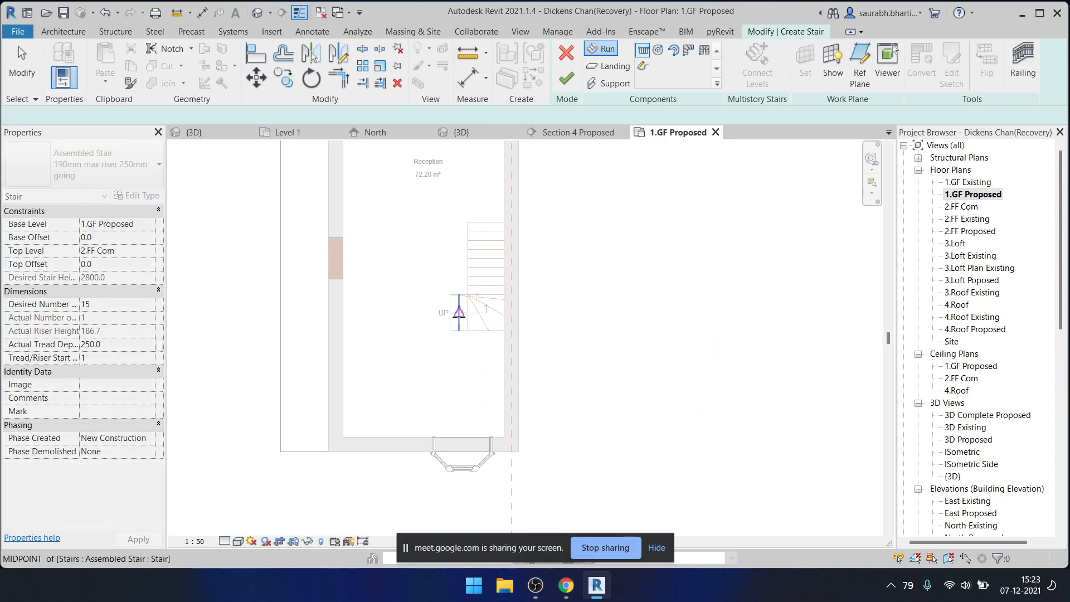
scroll(449, 311, up, 3)
scroll(448, 311, up, 2)
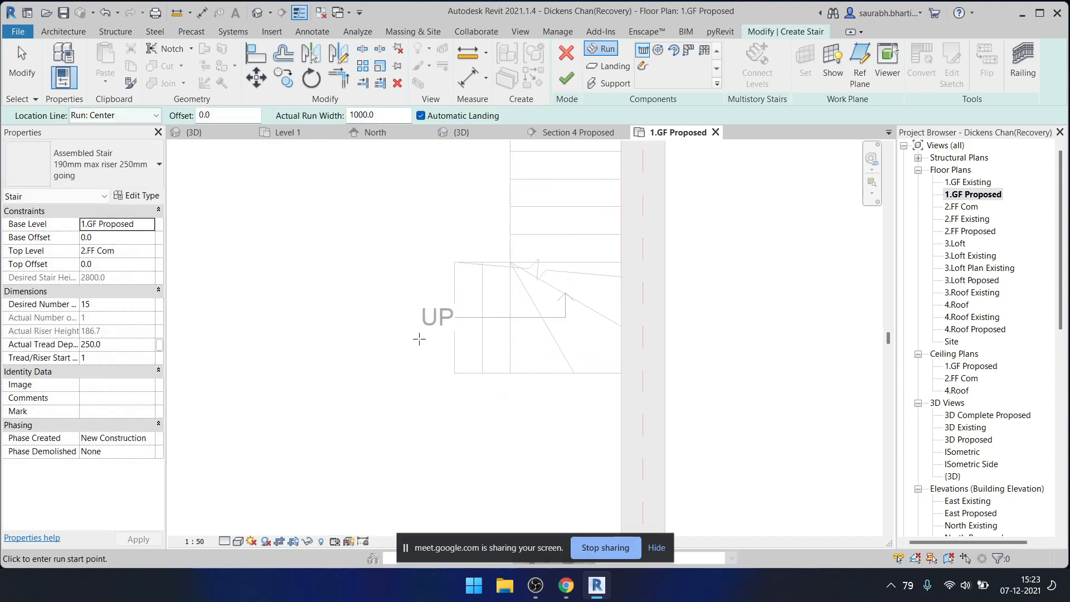
click(454, 316)
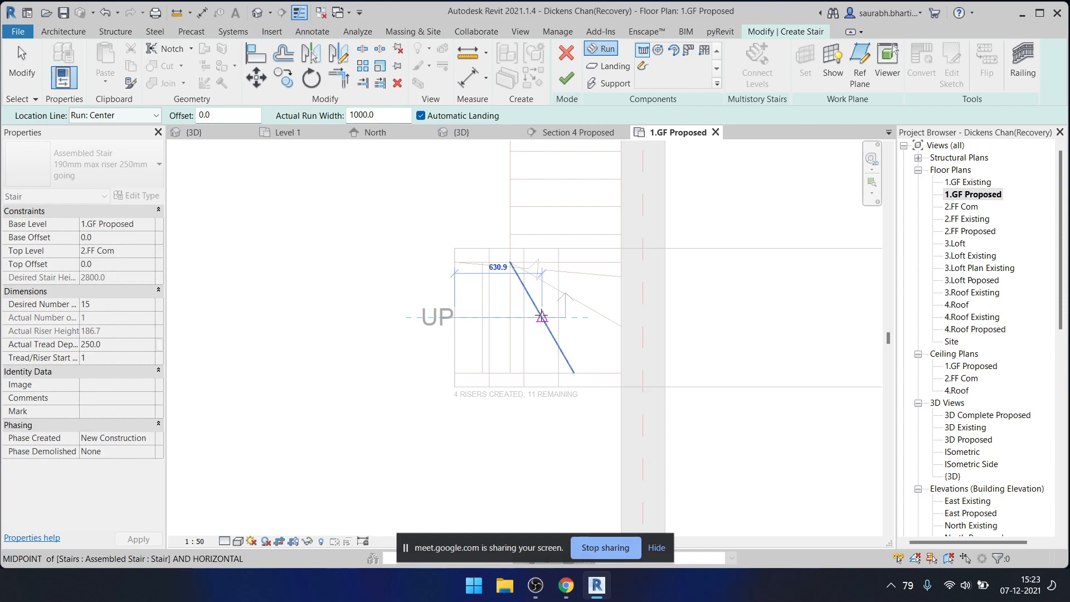
click(524, 316)
middle_drag(525, 244, 489, 370)
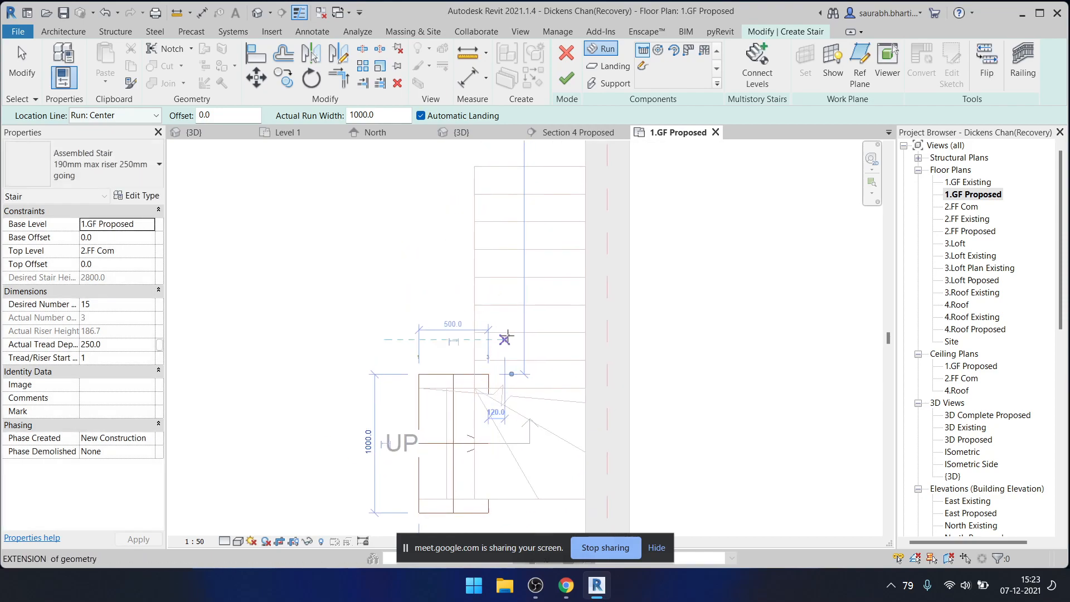
- Draw a second run vertically upward above the short run, about 2750 mm long, using the remaining risers
click(488, 339)
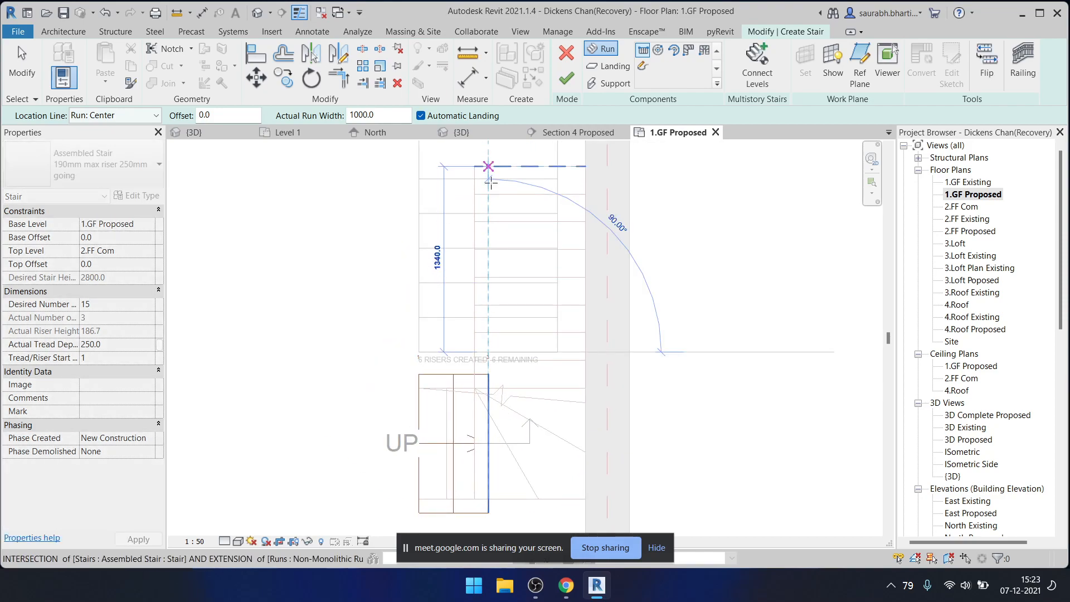
middle_drag(485, 167, 494, 326)
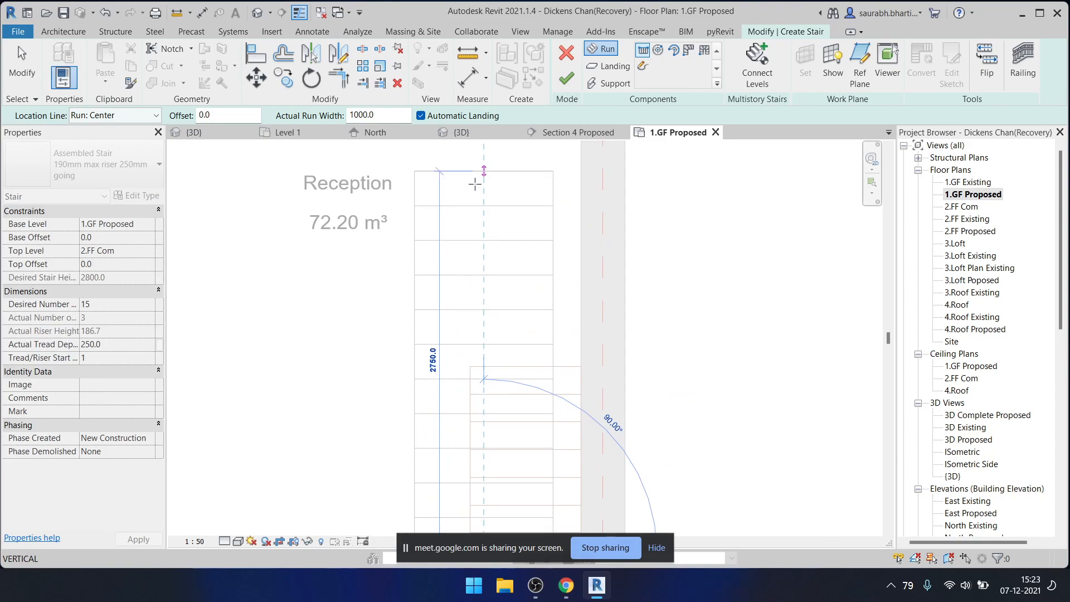
click(475, 184)
scroll(484, 351, down, 3)
key(Escape)
scroll(484, 351, down, 1)
scroll(478, 412, up, 2)
- Move the short horizontal run to the left, away from the existing stair
click(464, 339)
drag(464, 340, 402, 345)
middle_drag(448, 376, 474, 415)
click(474, 414)
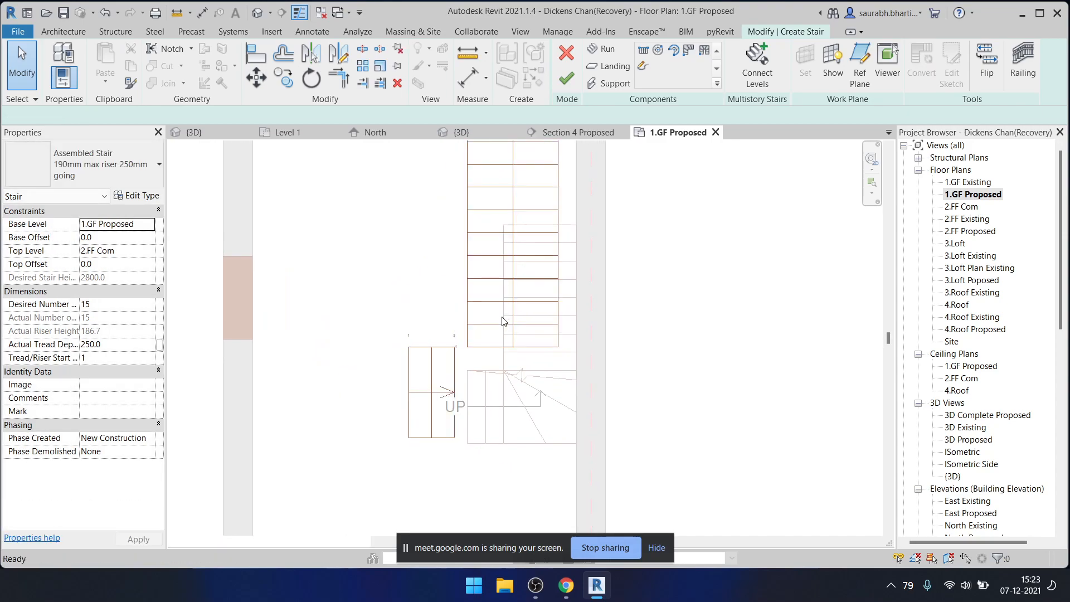
- Undo the run move and the vertical run, and delete the remaining short run
key(ctrl+z)
key(ctrl+z)
scroll(521, 296, down, 3)
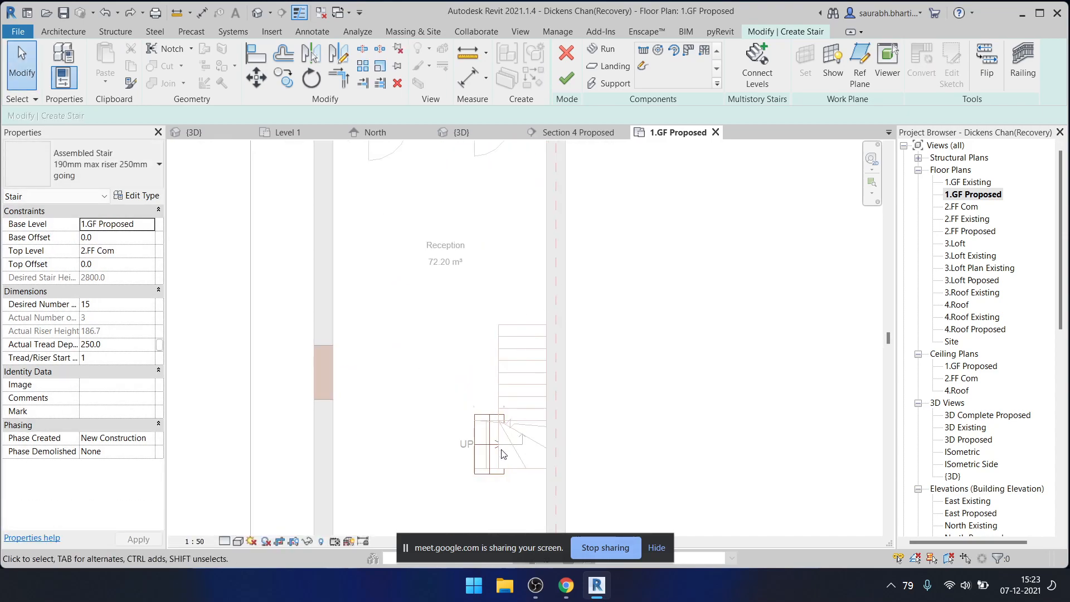
middle_drag(504, 448, 510, 368)
click(504, 366)
key(Delete)
scroll(499, 386, up, 3)
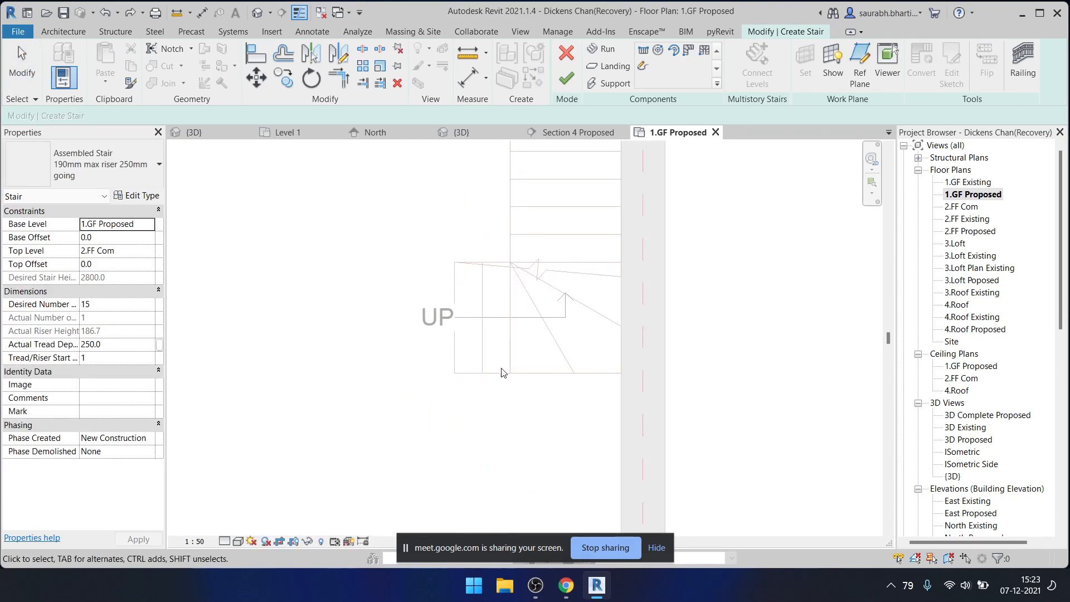
scroll(499, 386, down, 2)
click(642, 54)
middle_drag(526, 386, 518, 430)
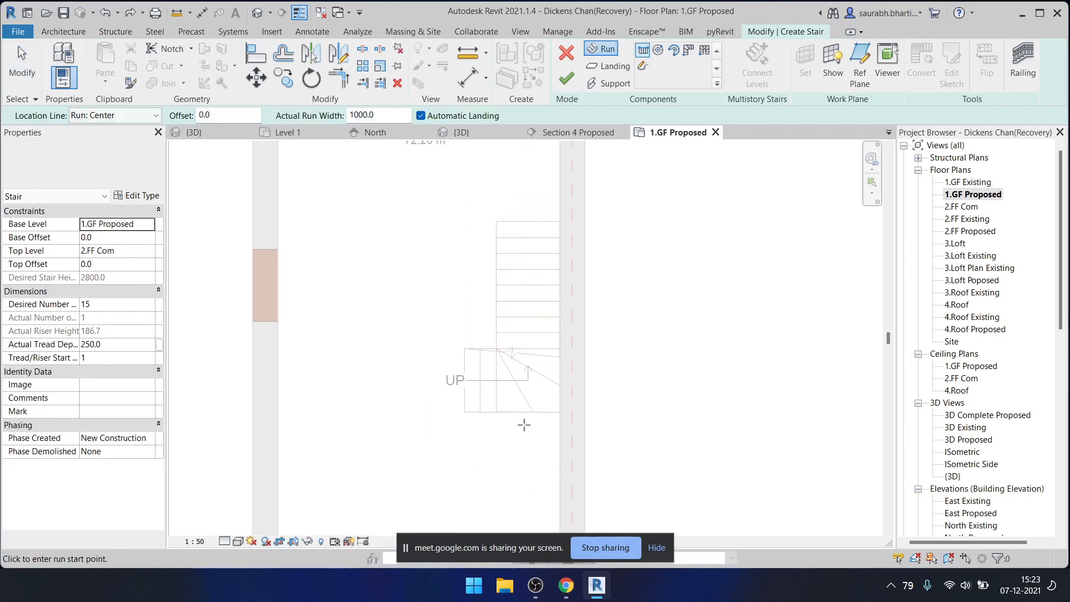
click(519, 411)
middle_drag(516, 231, 529, 402)
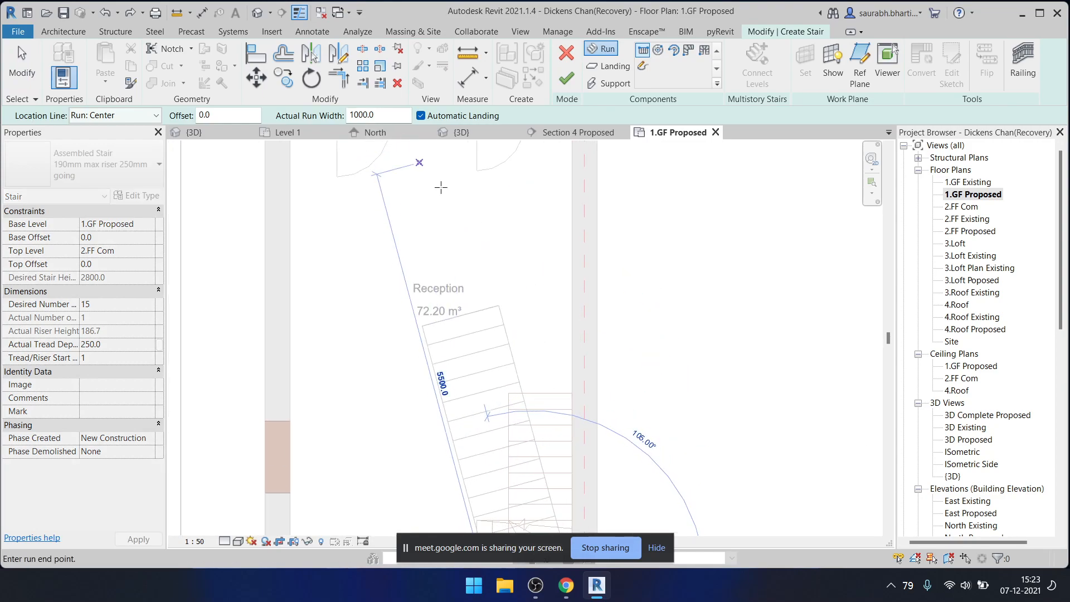
key(Escape)
- Draw a straight vertical run 800 mm wide and 3500 mm long with 15 risers over the existing stair
text(800)
scroll(478, 235, down, 2)
scroll(503, 498, up, 1)
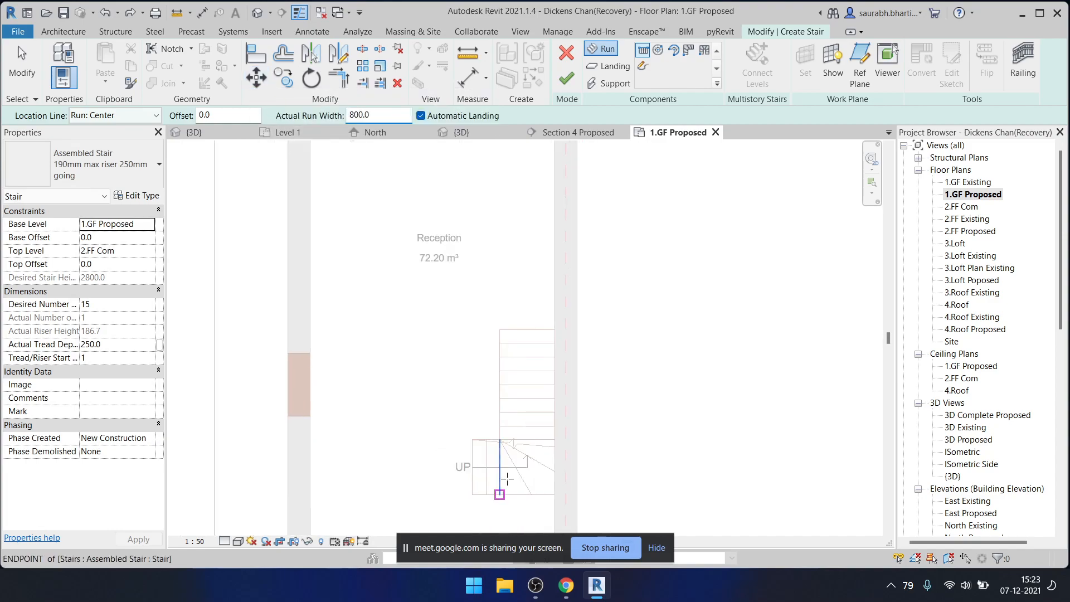
middle_drag(503, 498, 529, 453)
click(541, 452)
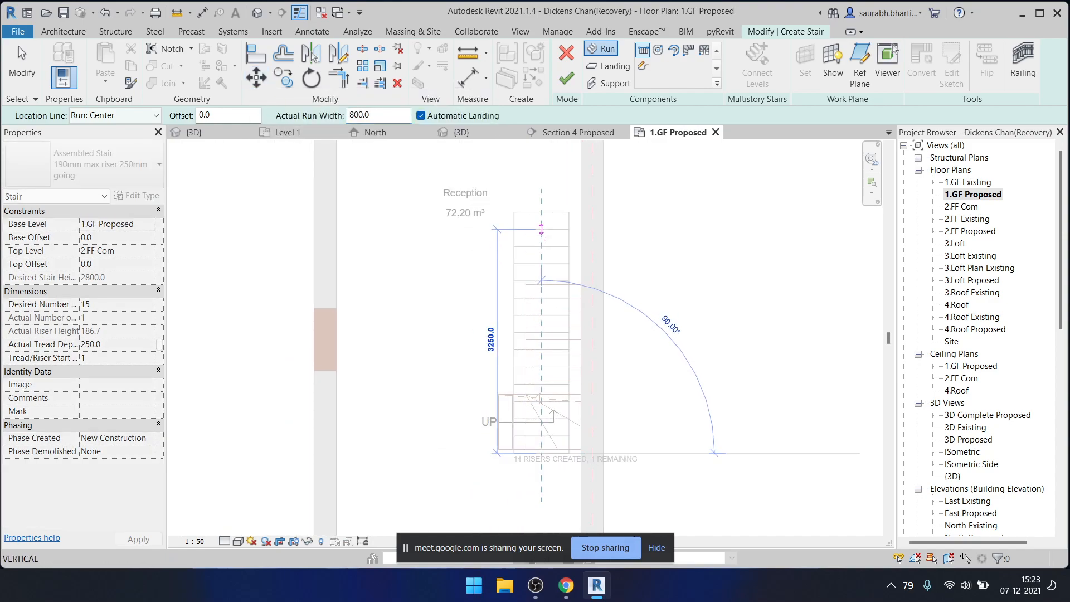
click(548, 210)
key(Escape)
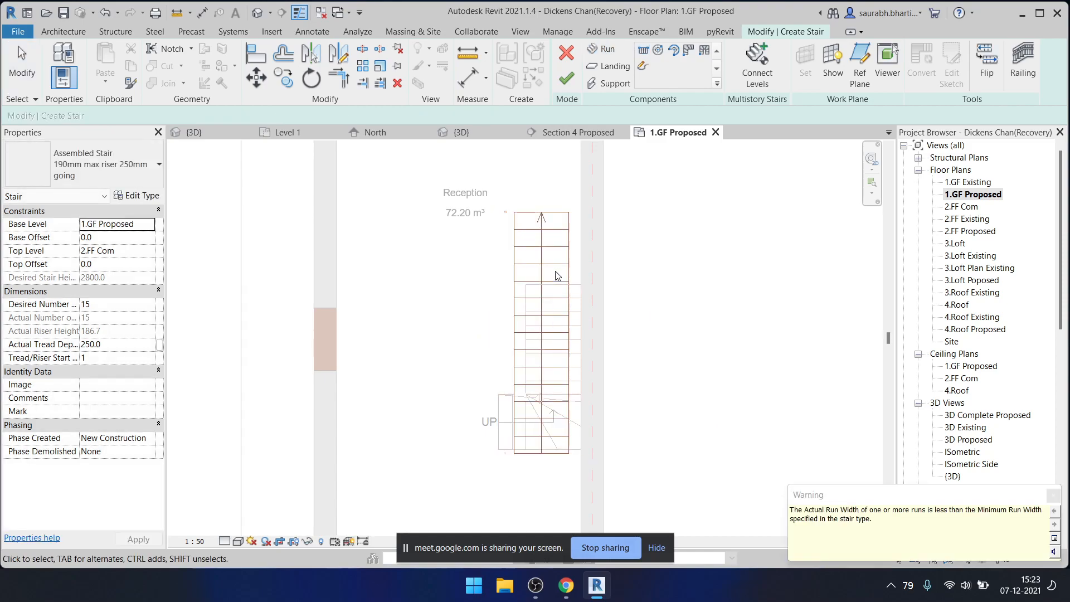
- Align the right edge of the new run with the inner face of the adjacent wall
key(a)
key(l)
scroll(574, 284, up, 2)
click(587, 259)
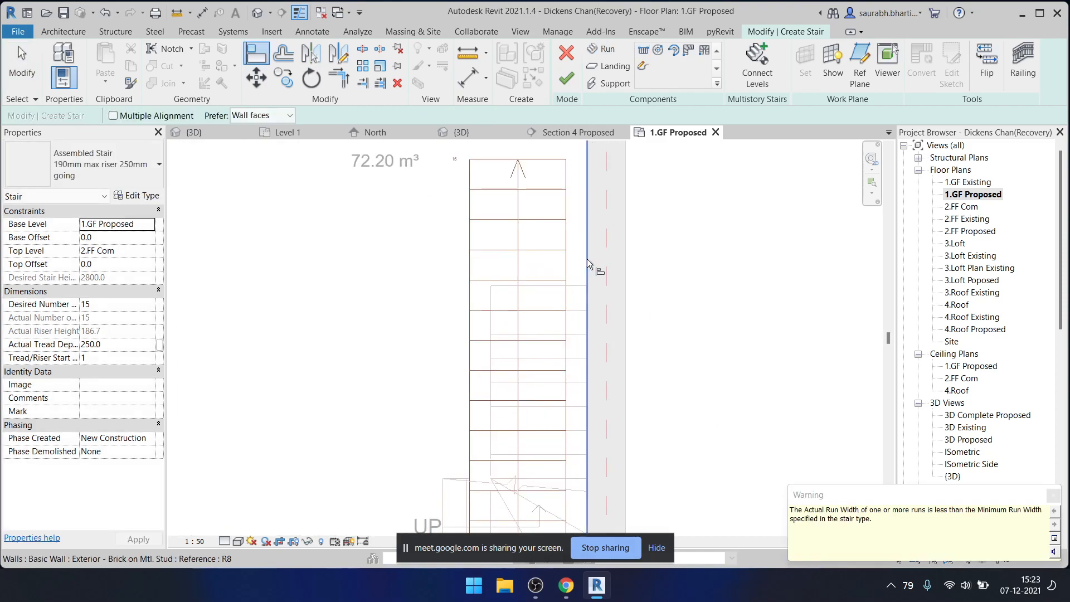
click(564, 244)
scroll(569, 250, down, 2)
key(Escape)
- Convert the straight run to a custom sketch-based component and open its sketch for editing
click(543, 291)
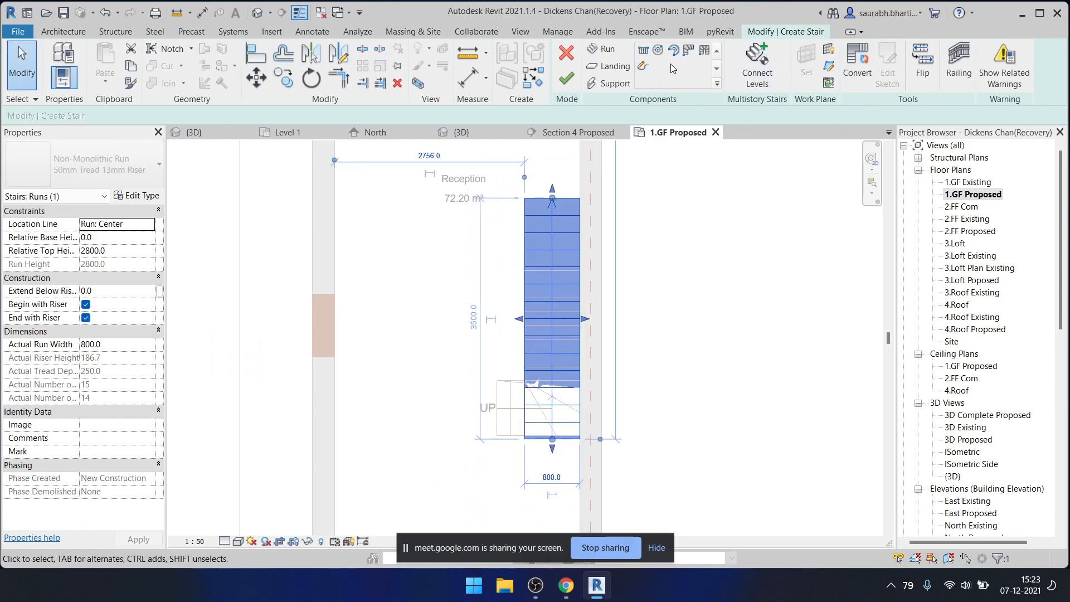
click(864, 63)
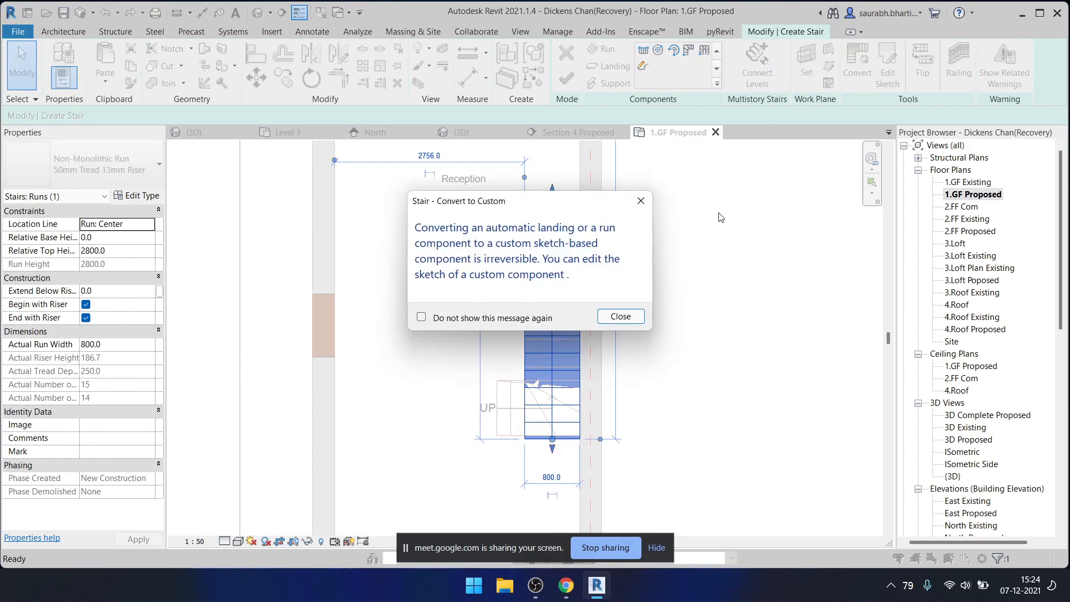
click(620, 317)
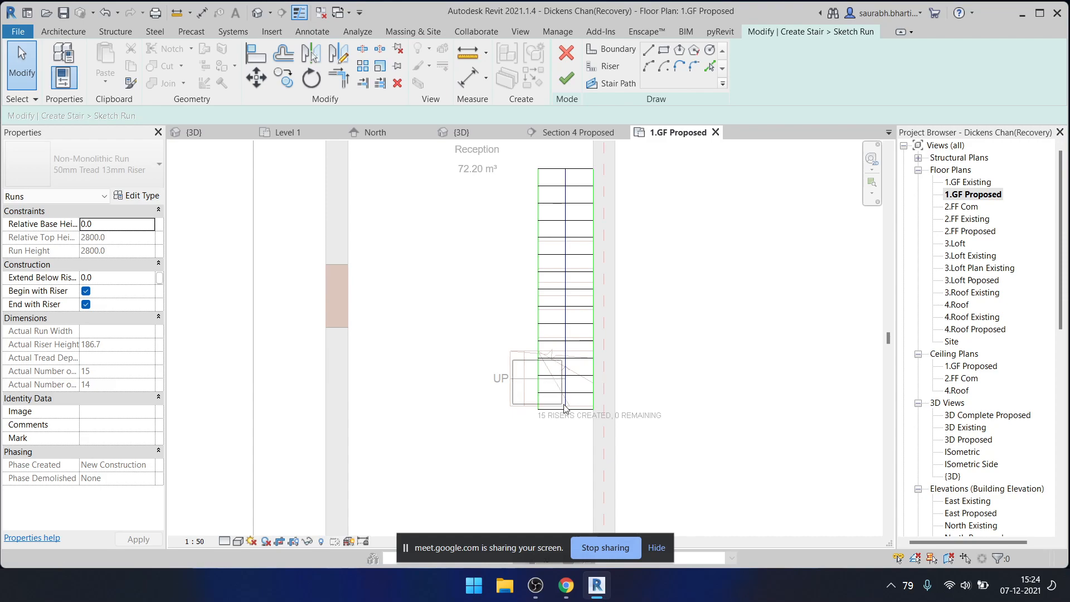
- Delete the three lowest risers and shorten the left boundary up to the lowest remaining riser
key(Delete)
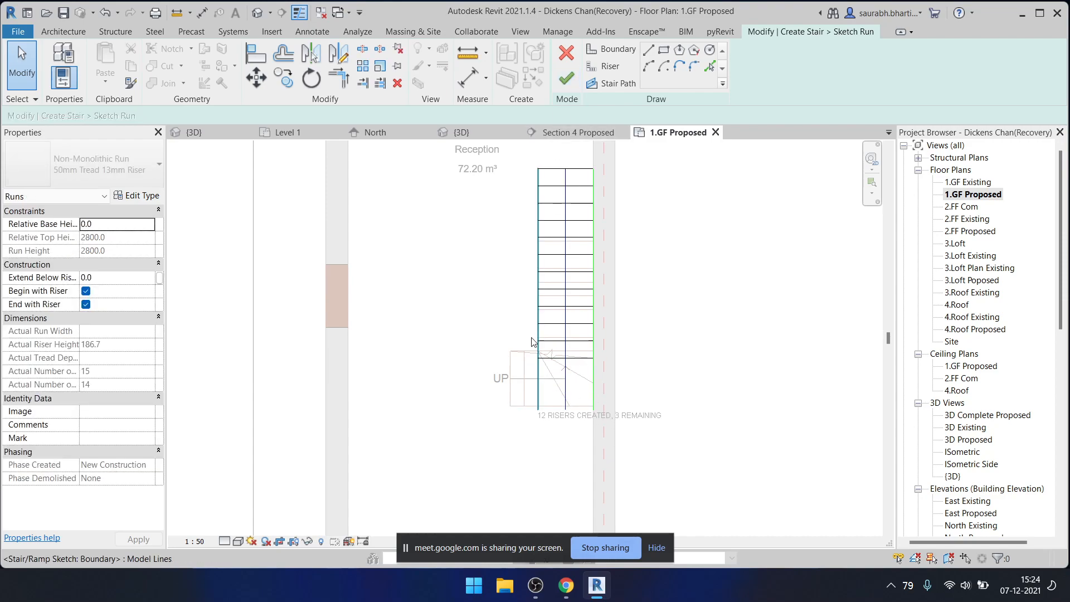
click(538, 383)
drag(539, 409, 538, 358)
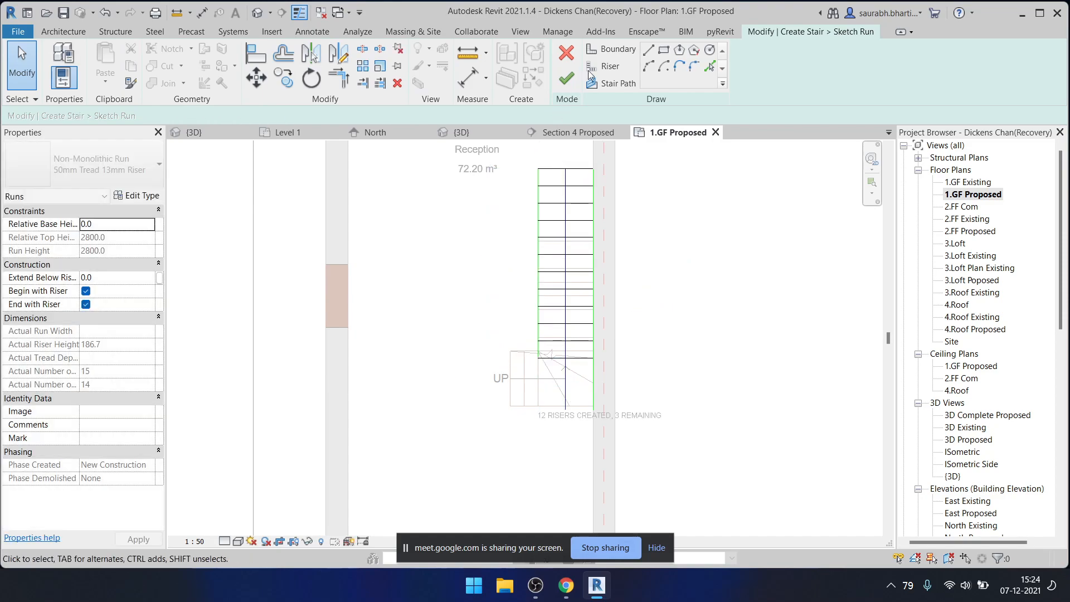
- Draw a horizontal boundary line leftward from the lower end of the wall-side boundary, past the existing stair's first riser
click(625, 50)
click(592, 409)
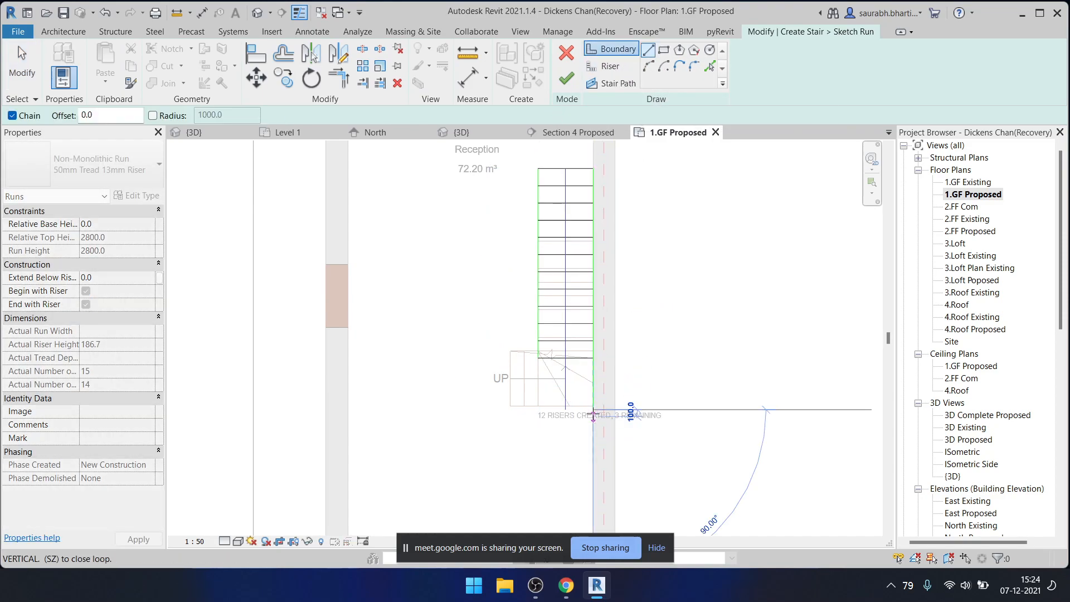
click(454, 409)
key(Escape)
key(Escape)
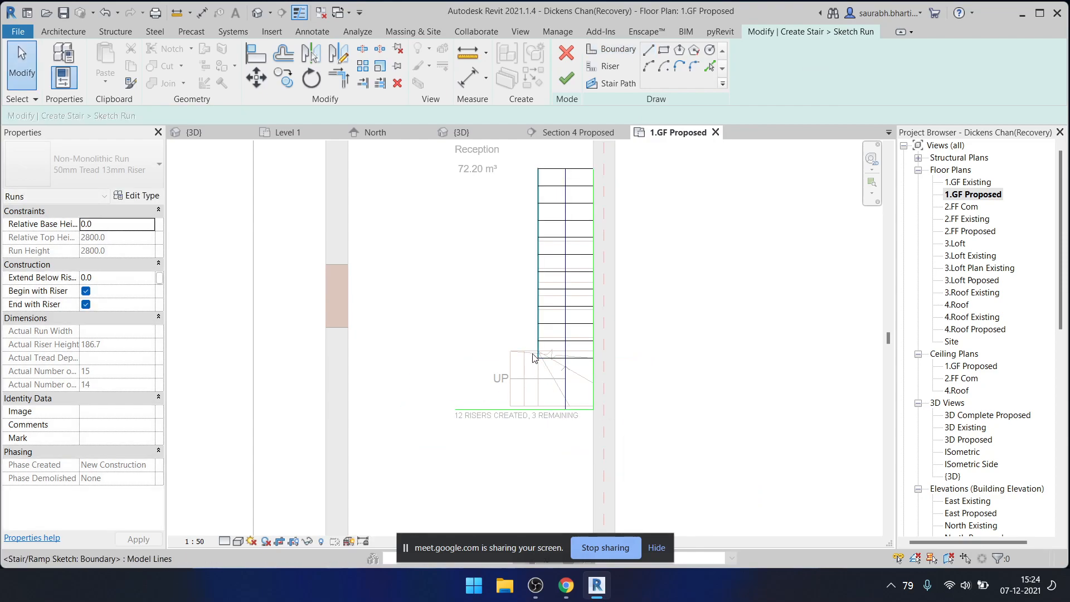
- Draw a second horizontal boundary line leftward from the lower end of the left boundary, ending level with the lower boundary's end
click(610, 49)
click(538, 357)
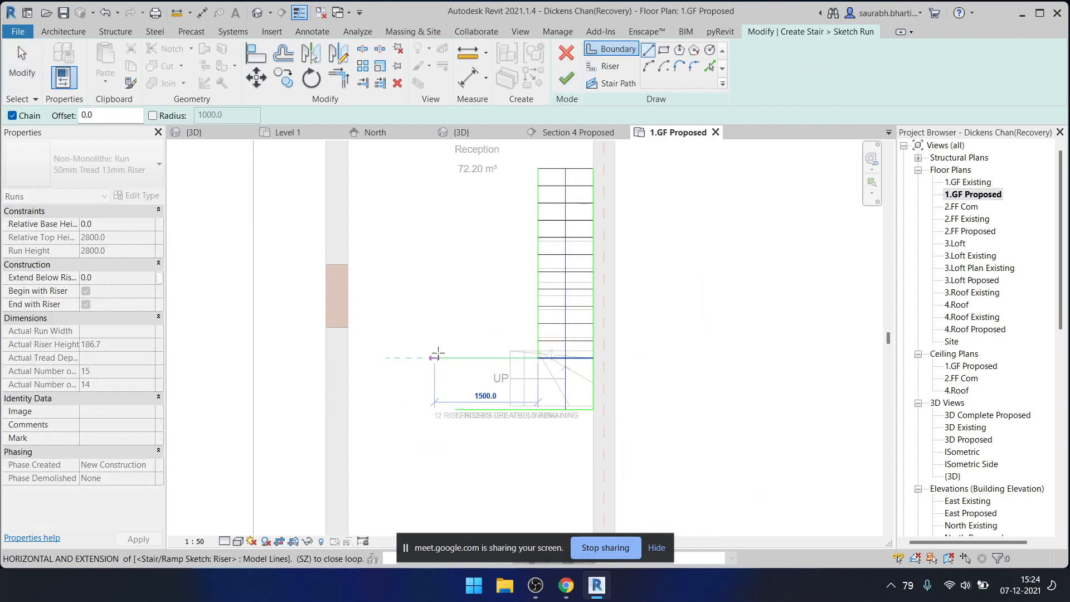
click(455, 357)
key(Escape)
key(Escape)
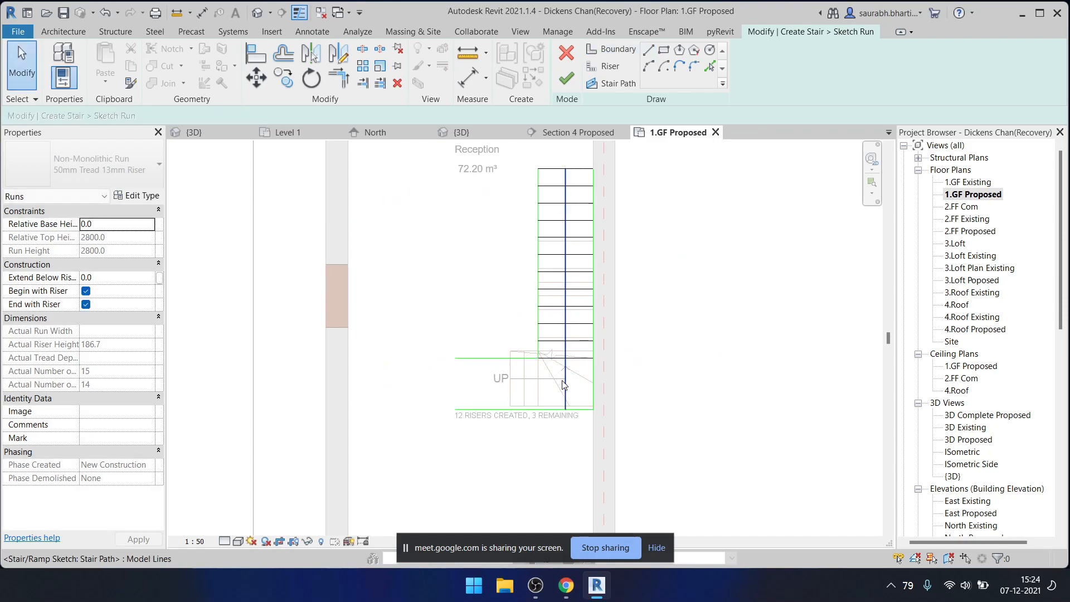
- Dimension the distance between the two horizontal boundary lines
key(d)
key(i)
scroll(546, 373, up, 4)
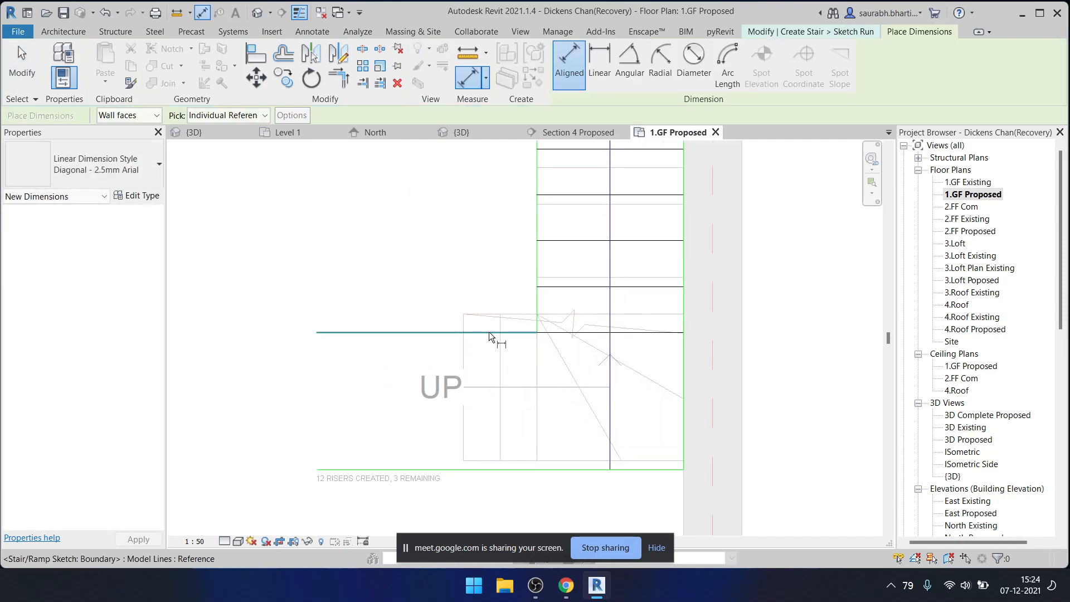
click(490, 332)
click(470, 470)
click(423, 444)
key(Escape)
key(Escape)
- Move the lower horizontal boundary so it lies 800 mm from the upper one, and delete the dimension between them
click(466, 471)
click(425, 332)
click(455, 344)
click(463, 333)
click(466, 366)
click(474, 470)
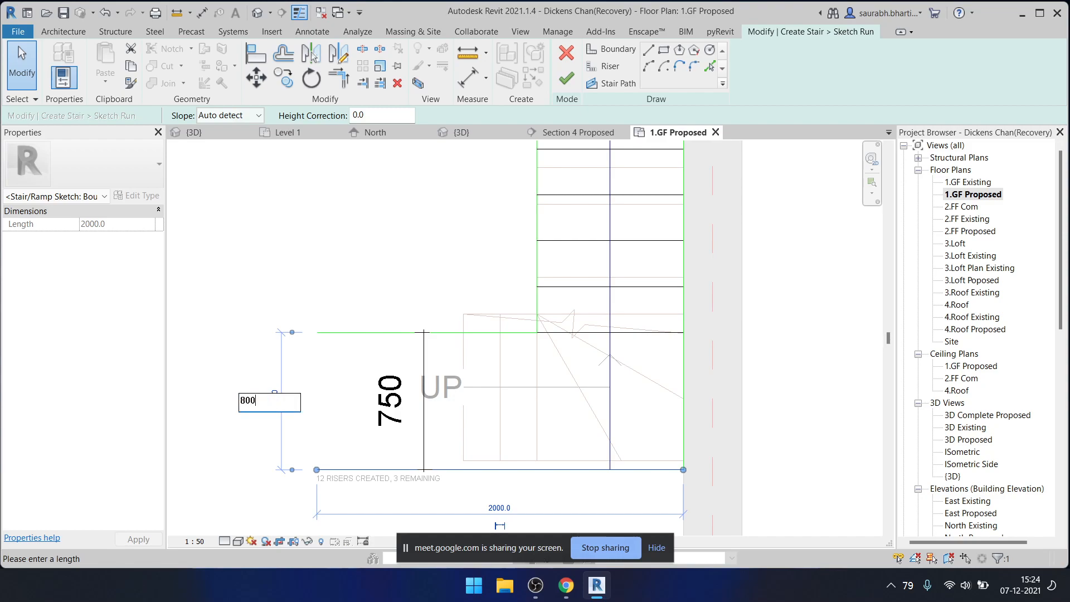
key(Return)
click(274, 406)
click(426, 440)
key(Delete)
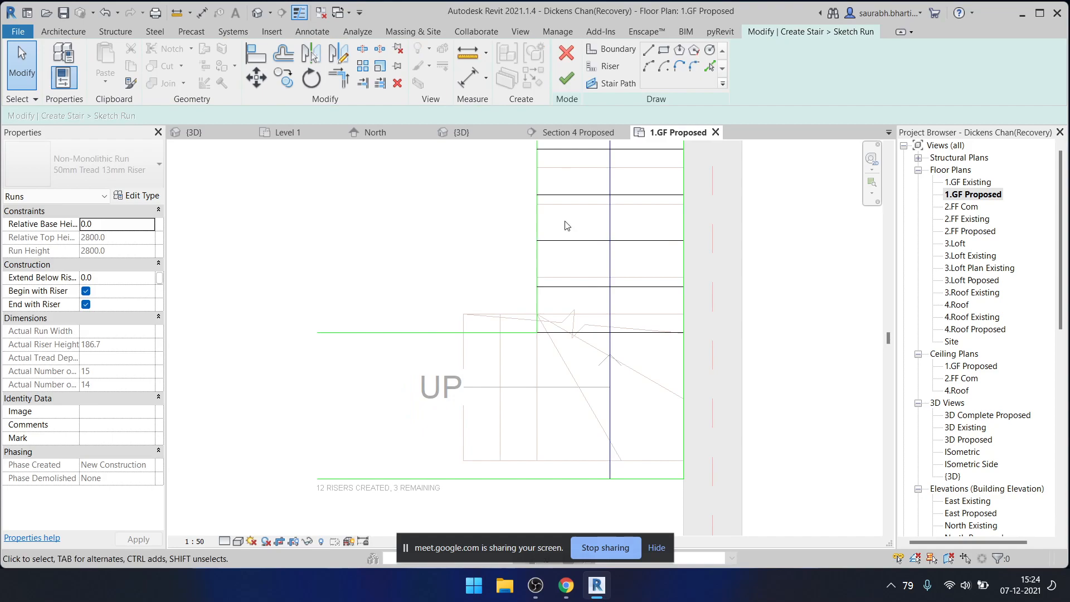
click(606, 67)
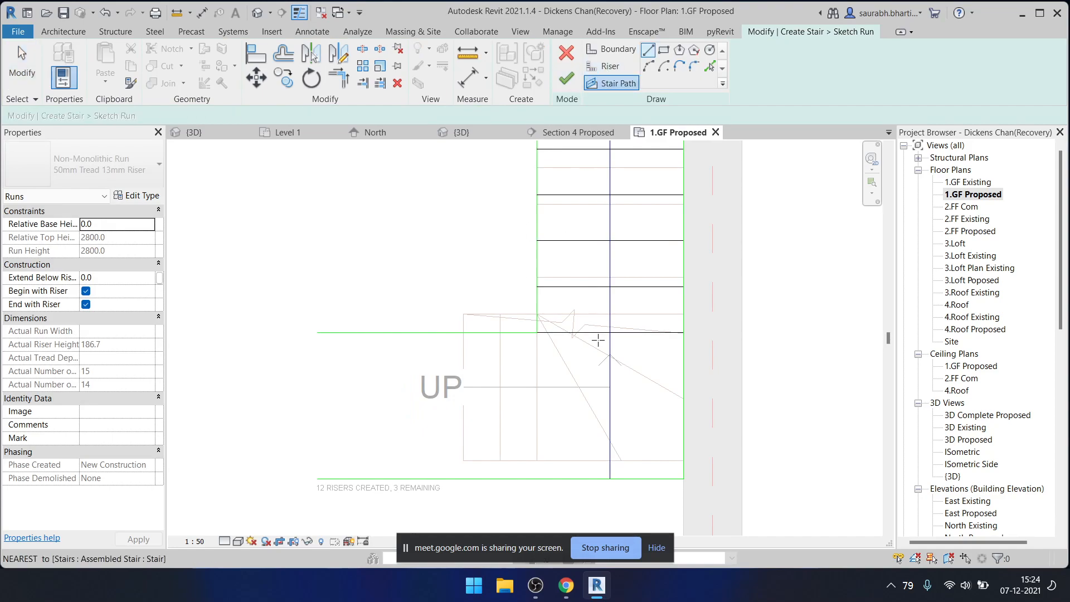
click(536, 332)
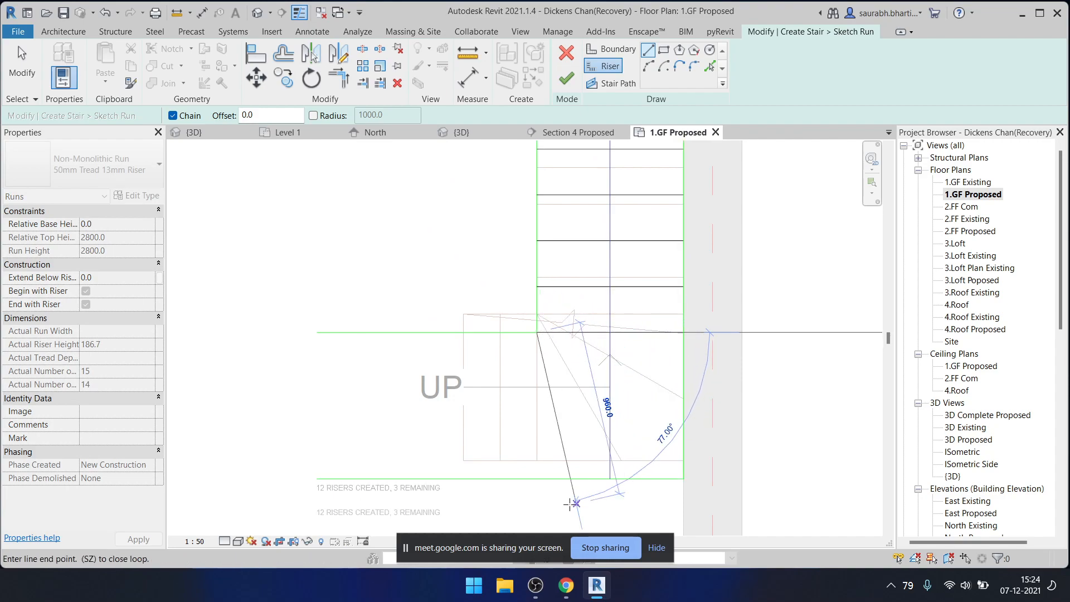
key(Escape)
key(Escape)
scroll(587, 390, up, 4)
scroll(586, 387, up, 1)
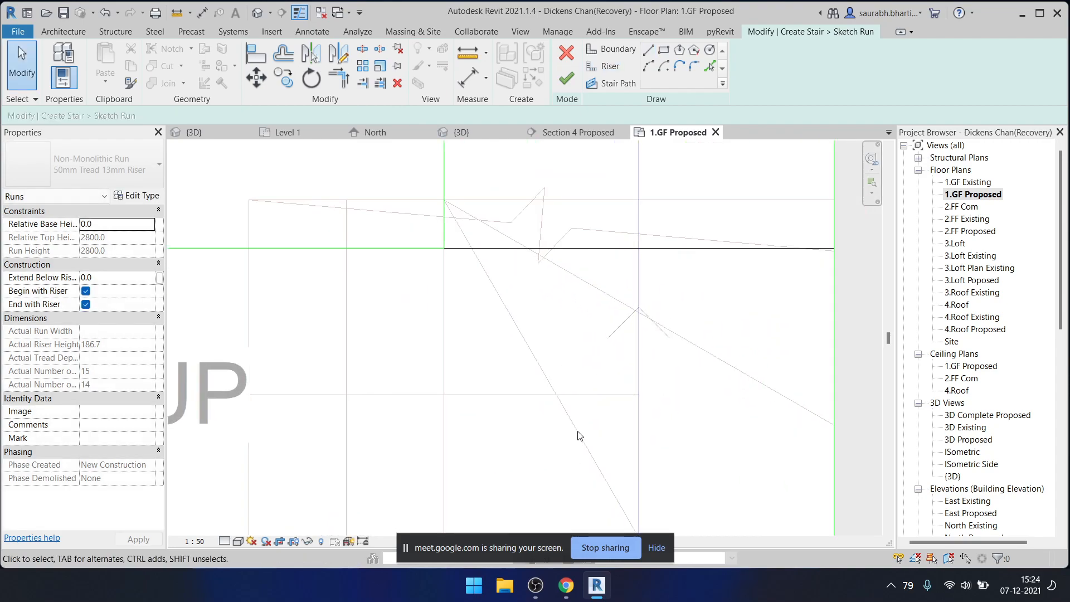
scroll(624, 243, down, 5)
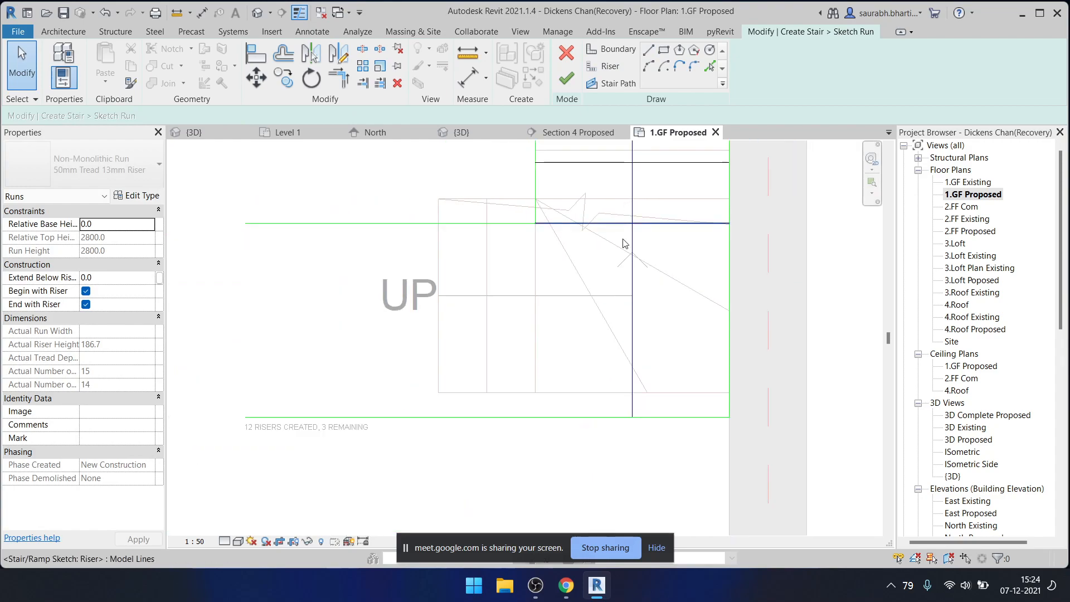
- Draw a diagonal winder riser from the inner corner of the turn to the outer corner where the wall-side and lower boundaries meet
click(631, 51)
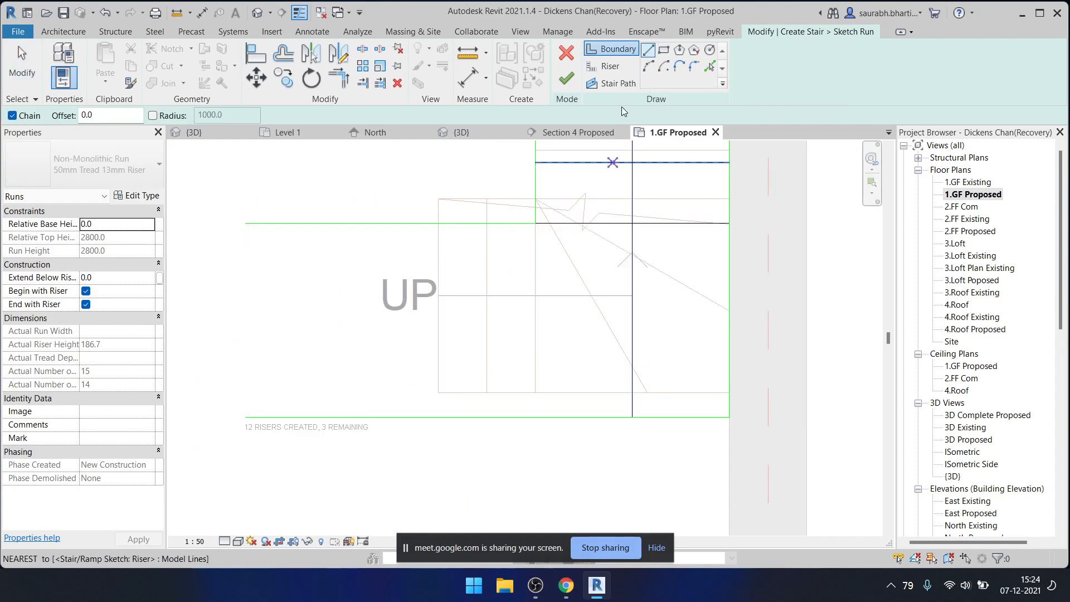
click(618, 68)
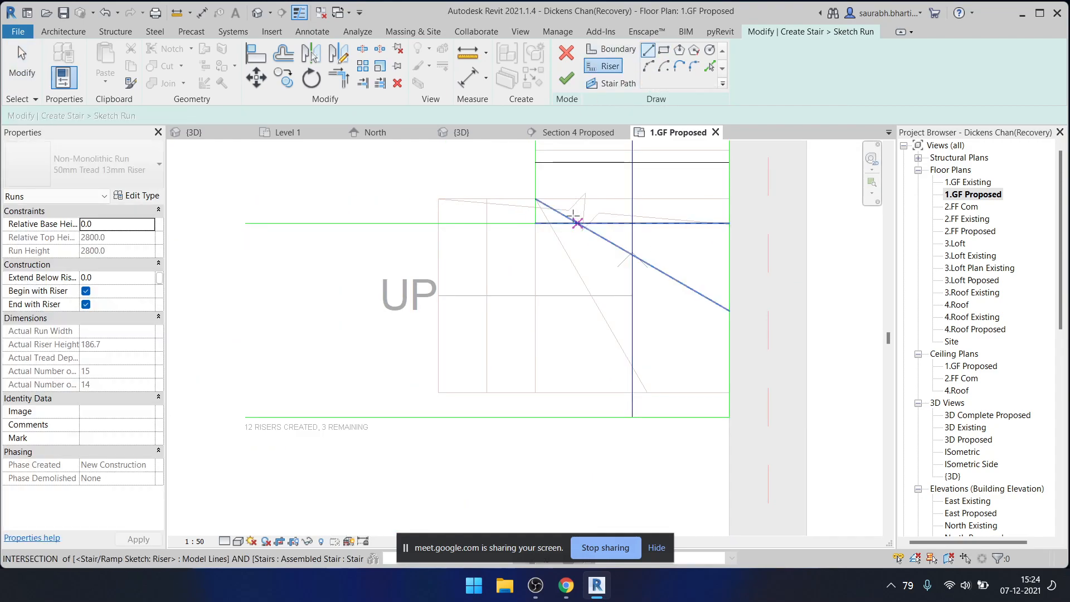
click(535, 222)
middle_drag(549, 367, 303, 389)
scroll(392, 422, down, 1)
middle_drag(397, 427, 486, 258)
click(506, 470)
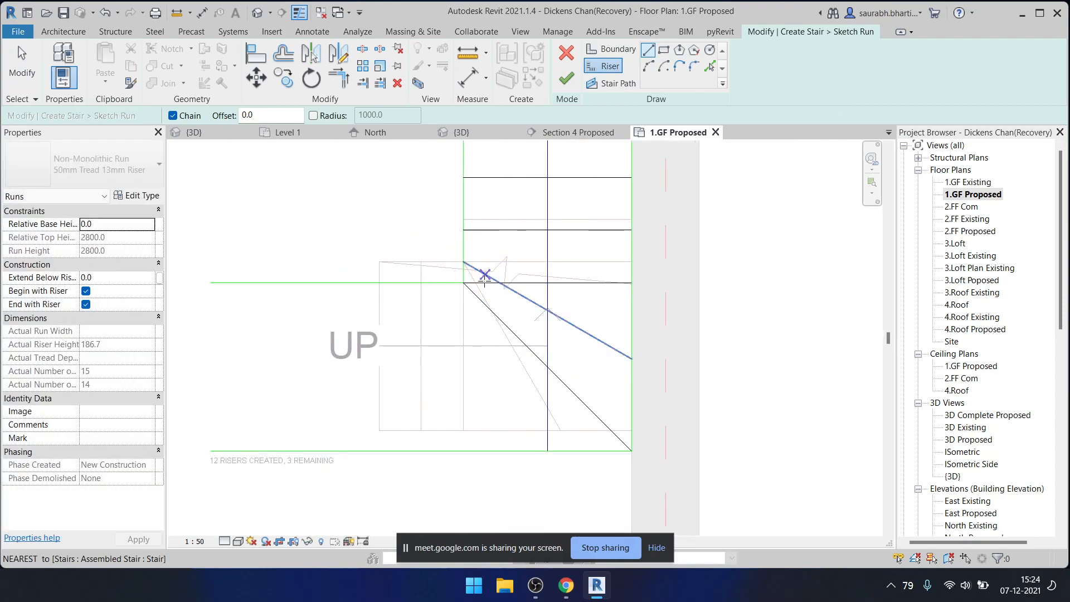
- Draw a vertical riser from the inner corner of the turn down to the lower horizontal boundary
click(463, 283)
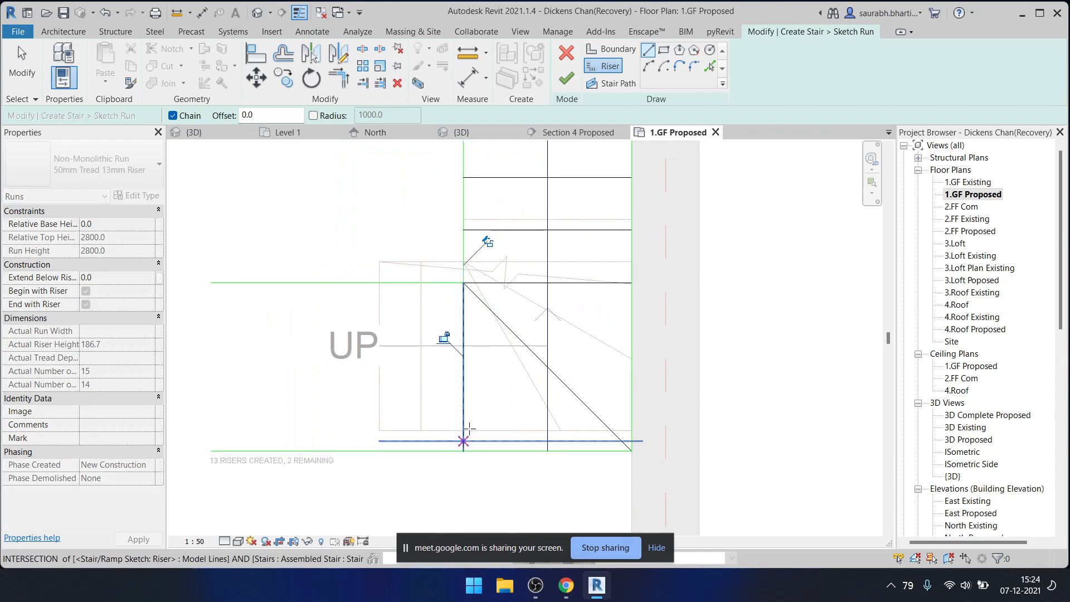
middle_drag(466, 352, 589, 349)
key(Escape)
key(Escape)
scroll(585, 323, down, 2)
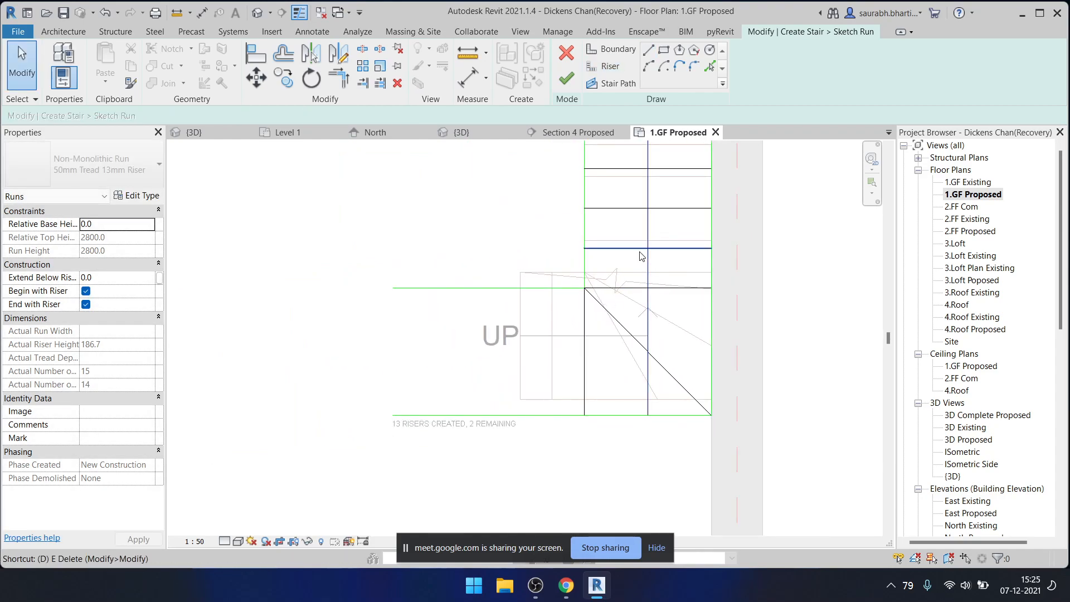
key(d)
key(i)
key(Escape)
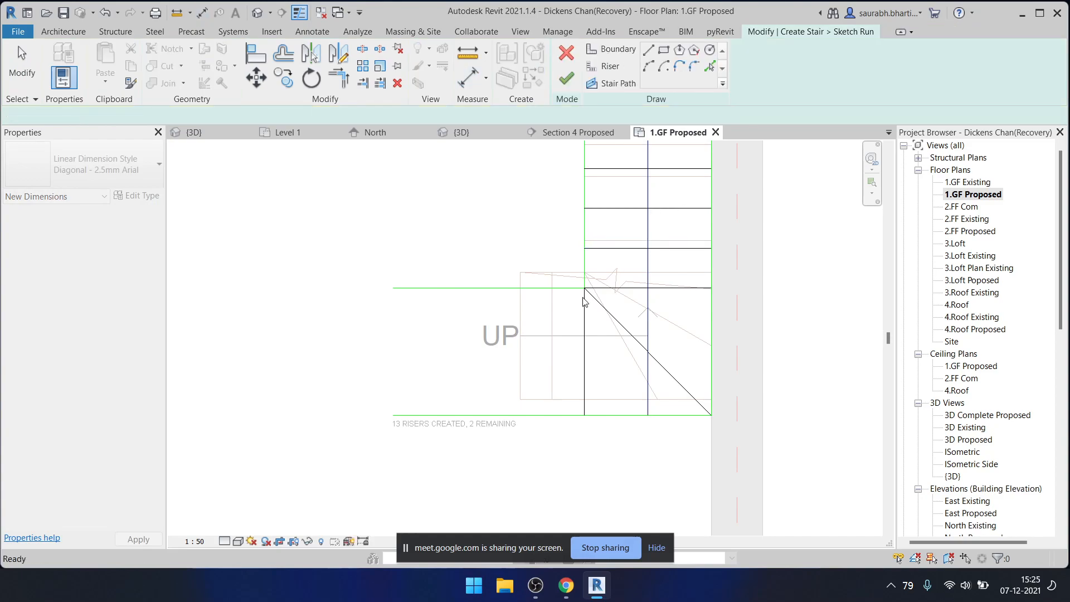
- Draw another vertical riser between the horizontal boundaries and set it 250 mm to the left of the inner-corner riser
click(652, 65)
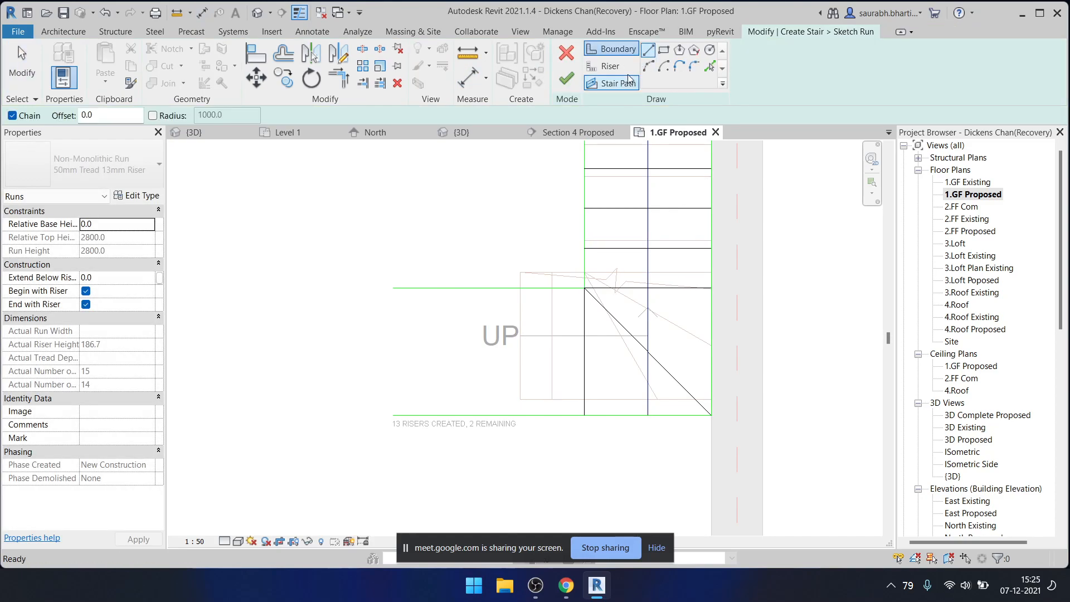
click(613, 66)
click(533, 288)
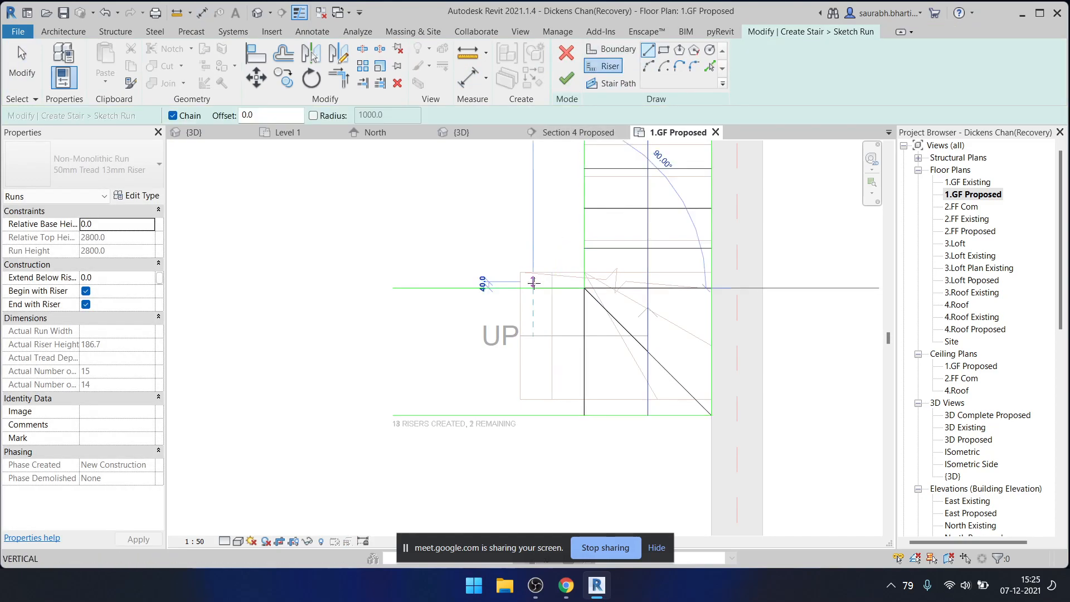
click(533, 415)
key(Escape)
key(Escape)
click(534, 349)
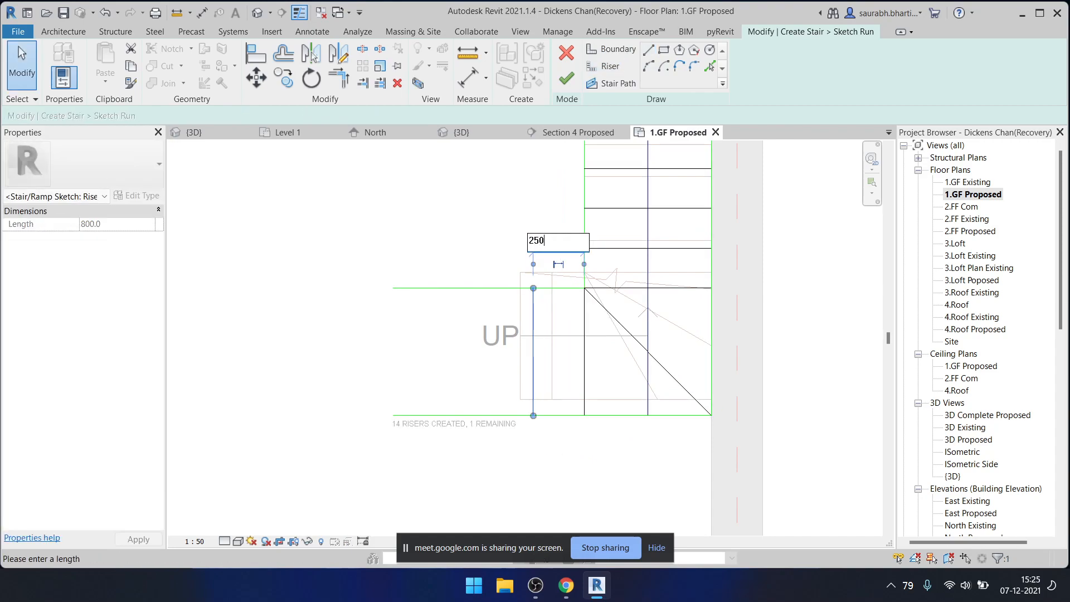
key(Return)
key(Escape)
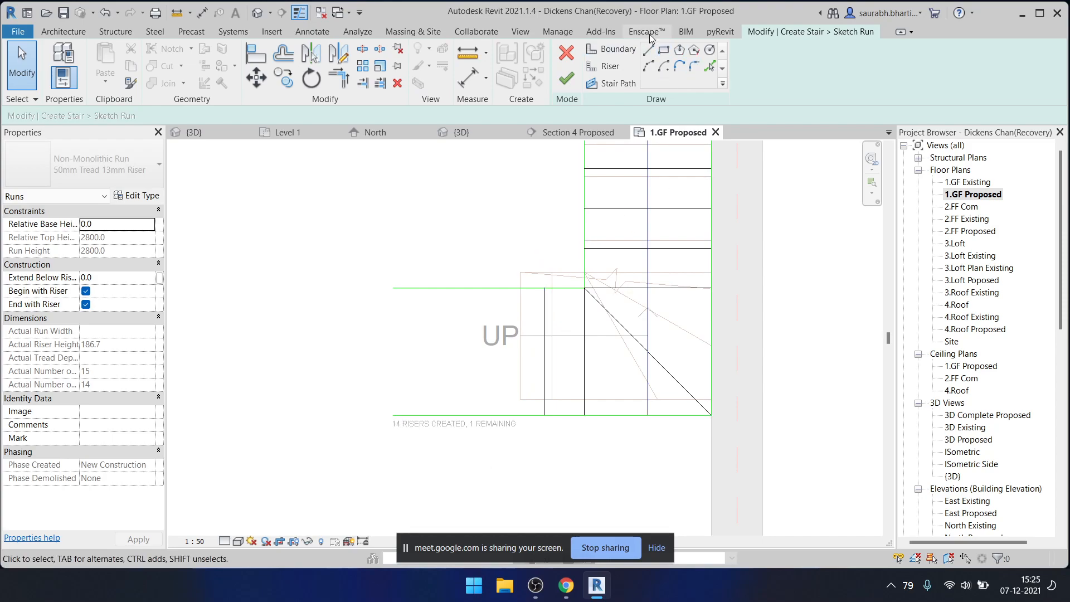
- Try a vertical boundary line about 280 mm left of the outermost riser, spanning both horizontal boundaries, and delete it
click(648, 50)
click(499, 287)
click(499, 415)
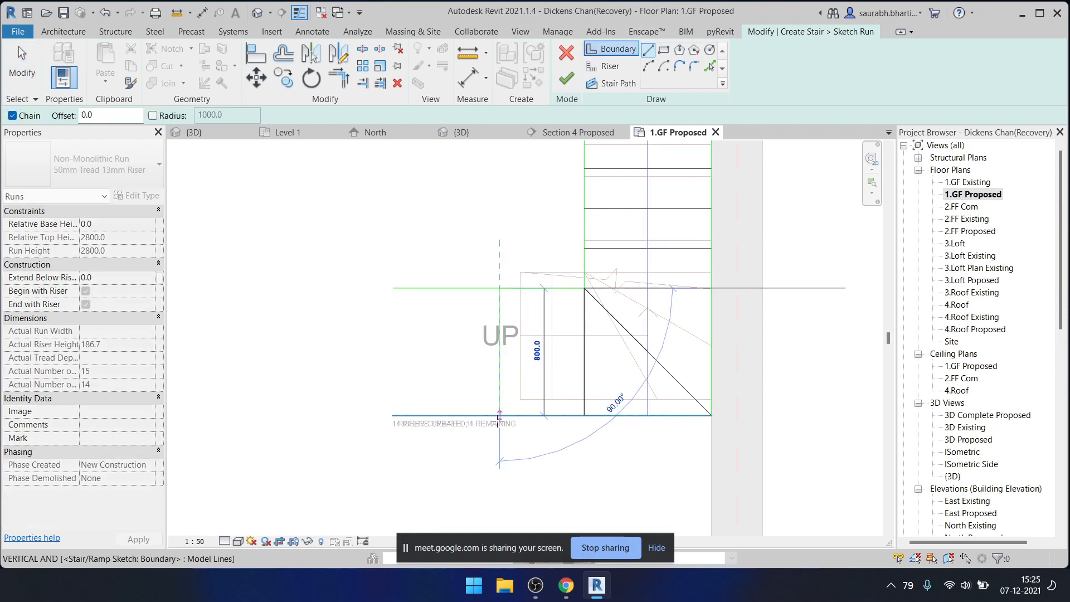
key(Escape)
key(Escape)
click(505, 359)
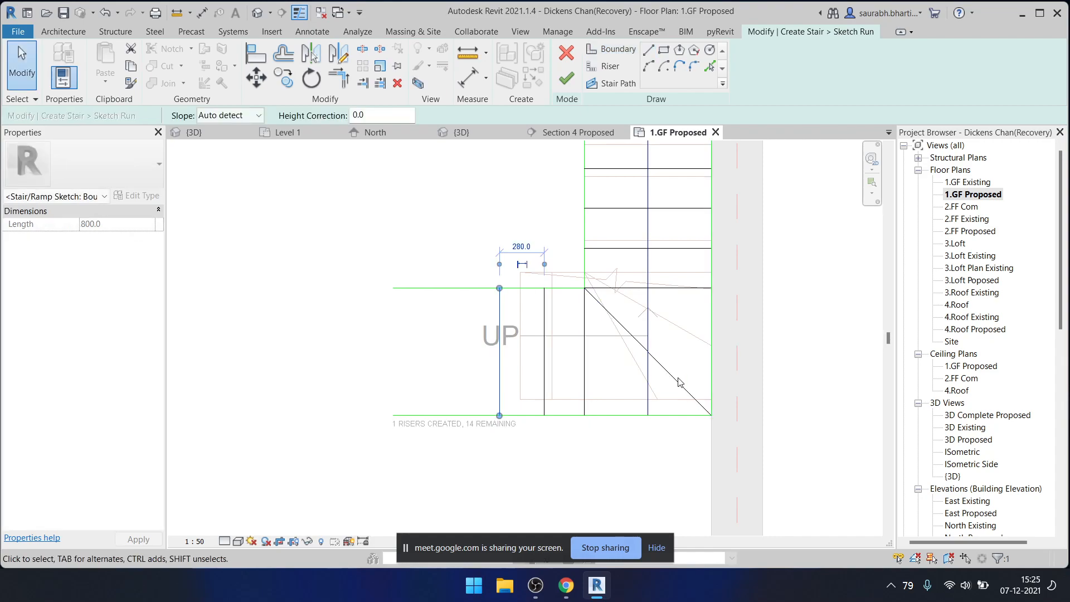
click(549, 434)
click(499, 362)
key(Delete)
- Draw the final vertical riser across the horizontal boundaries, left of the existing 250 mm tread
click(608, 67)
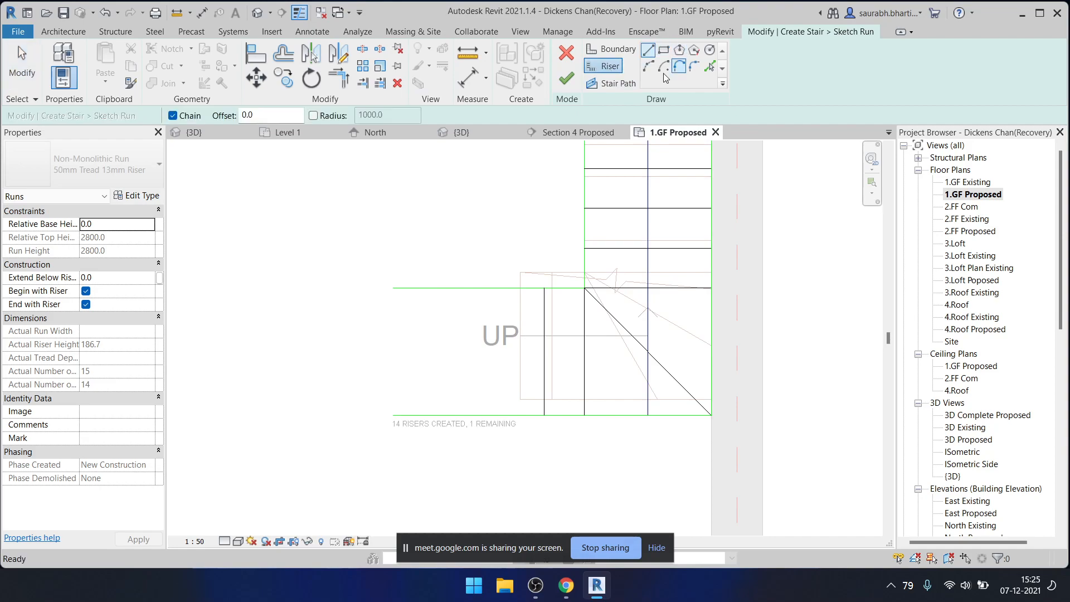
click(496, 287)
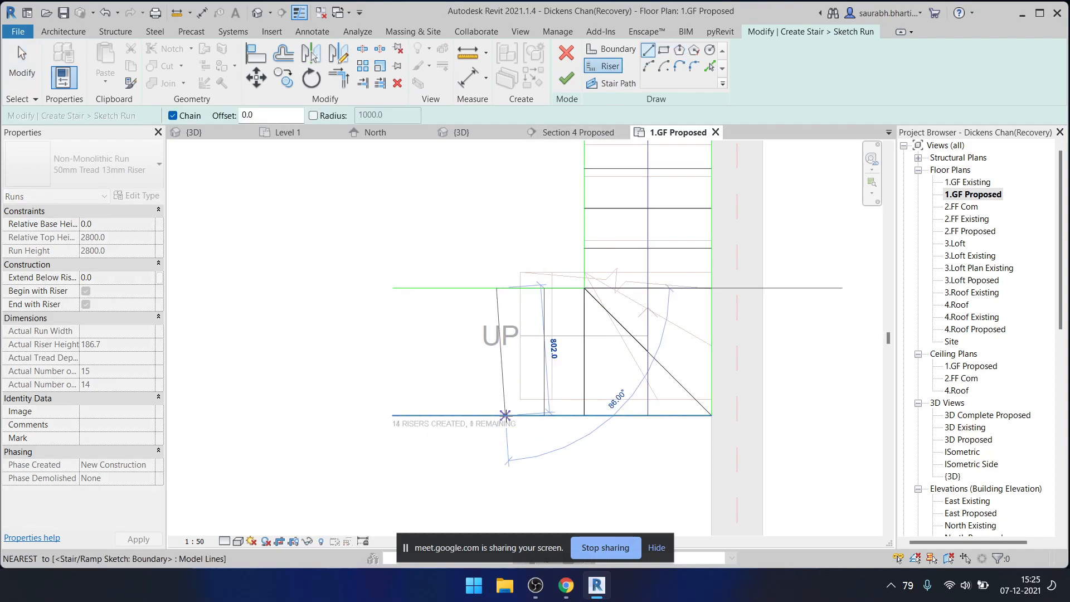
click(504, 415)
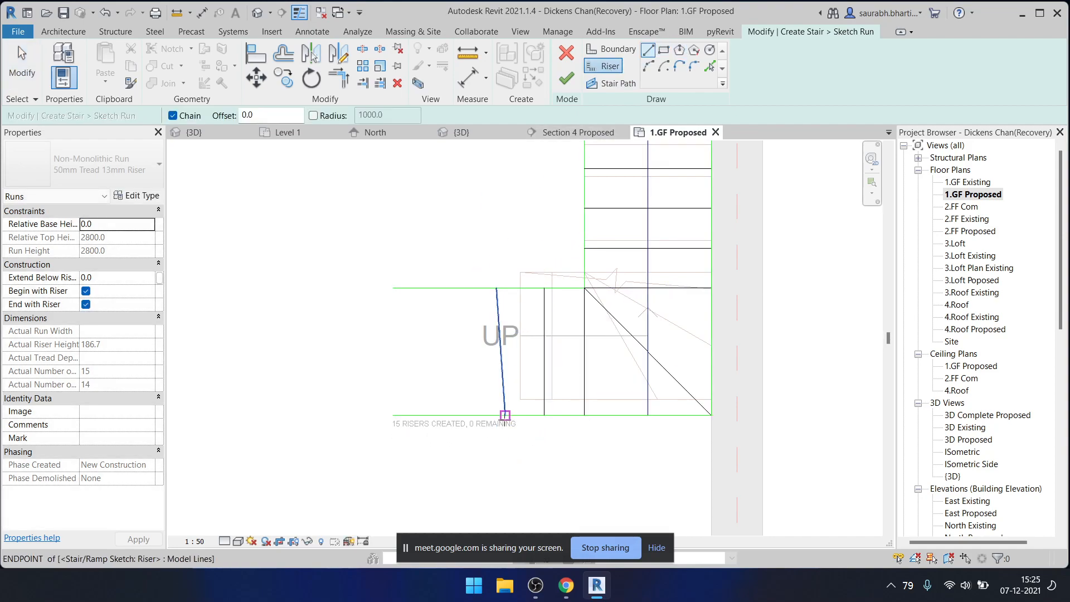
key(ctrl+z)
- Draw a vertical riser line between the two horizontal boundaries and set its spacing from the neighbouring riser to 250 mm
click(505, 287)
click(506, 415)
key(Escape)
key(Escape)
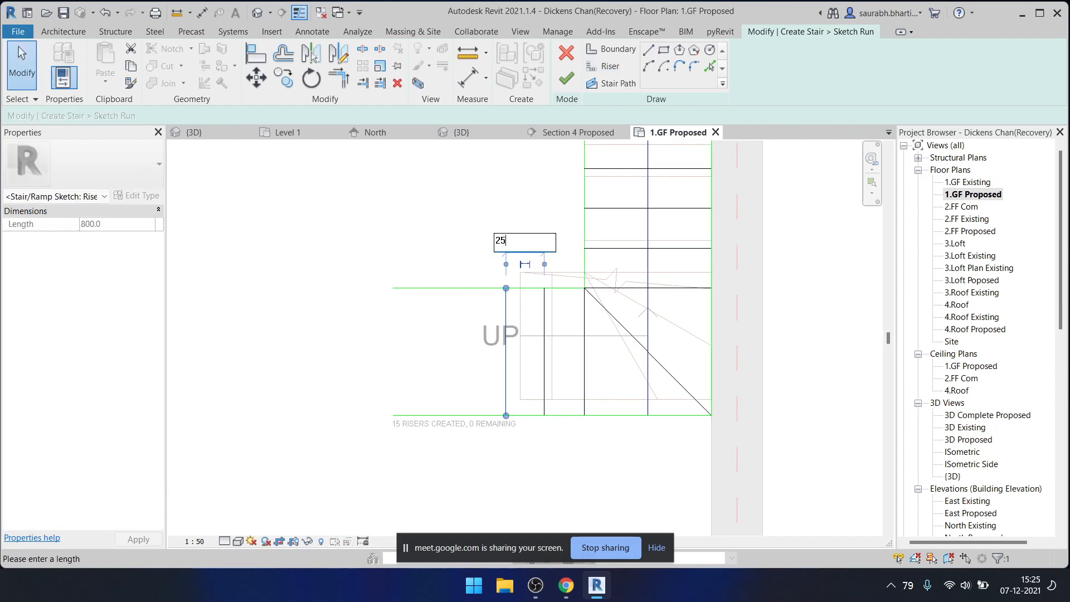
key(Escape)
- Trim the upper and lower horizontal run boundaries back to the new outermost riser
key(t)
key(r)
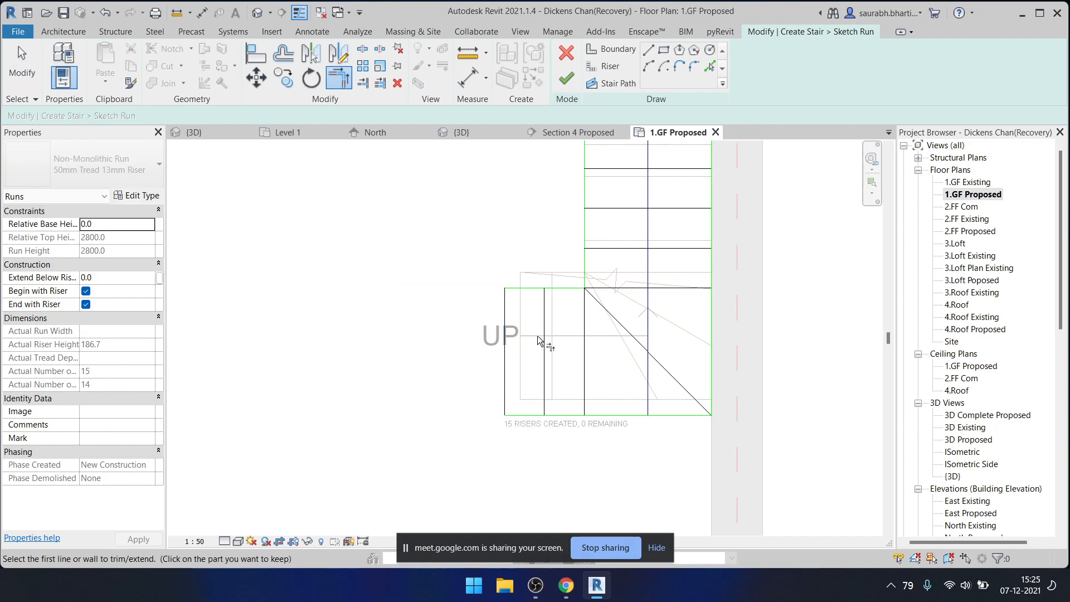
scroll(537, 349, down, 3)
middle_drag(536, 413, 552, 461)
key(Escape)
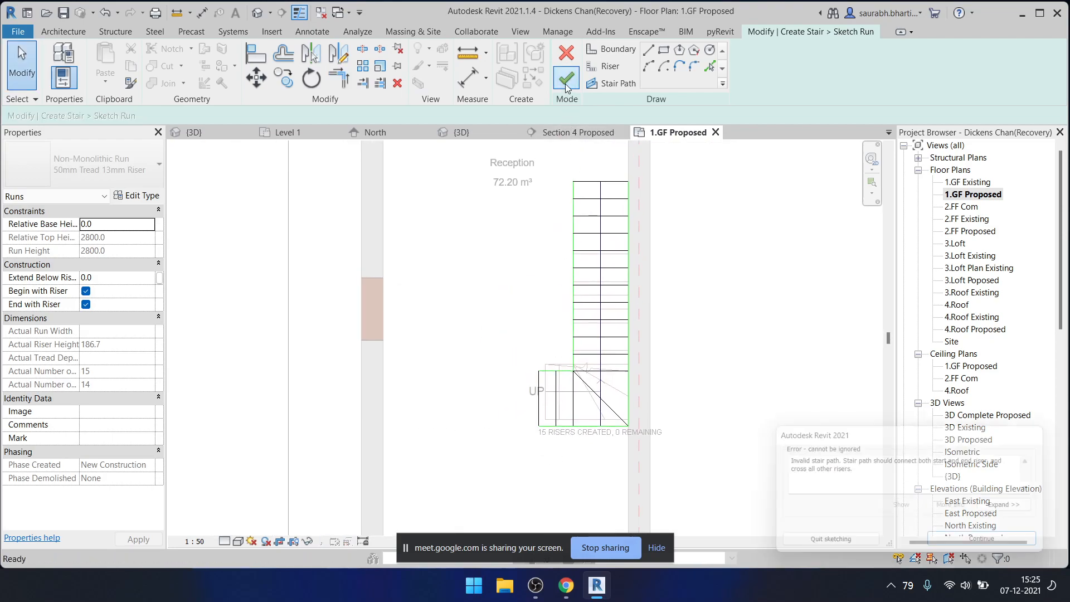
- Shorten the vertical stair path so its lower end stops at the middle of the diagonal winder riser
scroll(590, 373, up, 4)
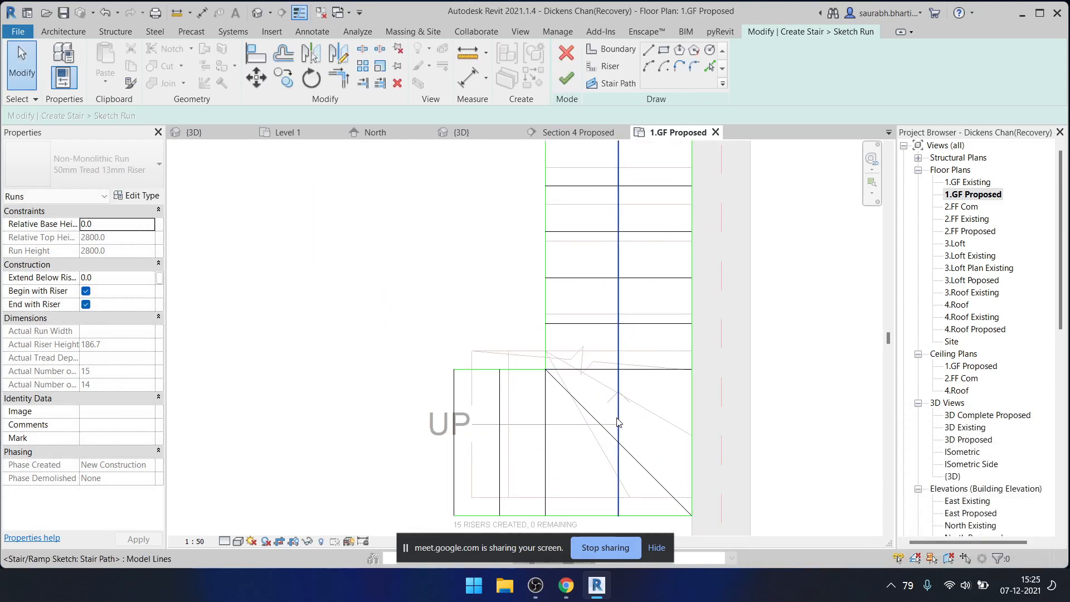
click(618, 425)
drag(618, 516, 617, 441)
key(Escape)
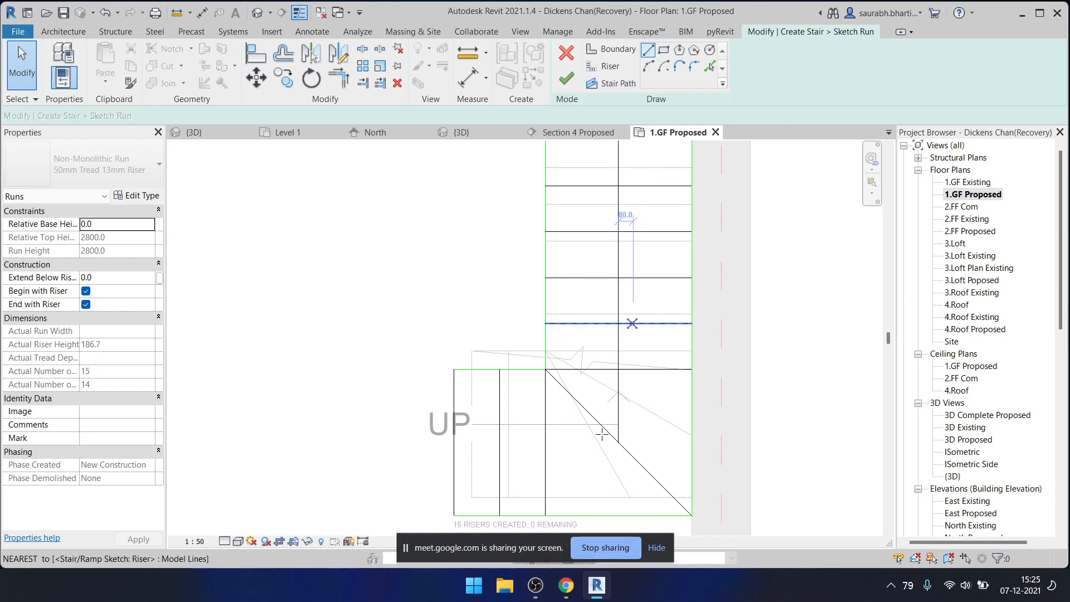
- Draw a 900 mm horizontal stair path from the vertical path's end to the outermost riser's midpoint, and finish the sketch and stair
click(611, 83)
click(618, 442)
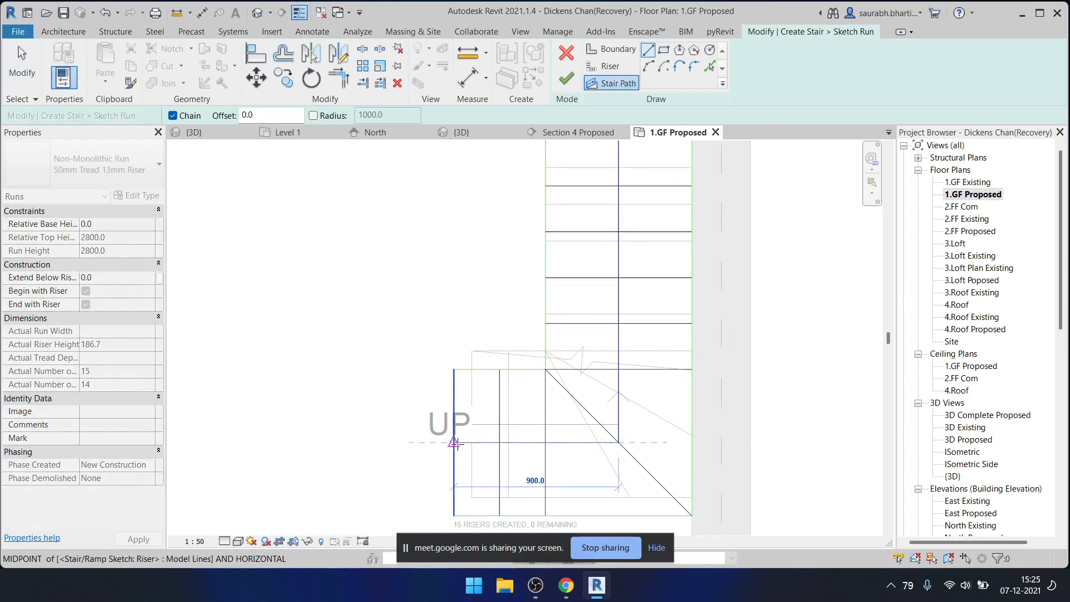
click(454, 443)
key(Escape)
click(559, 82)
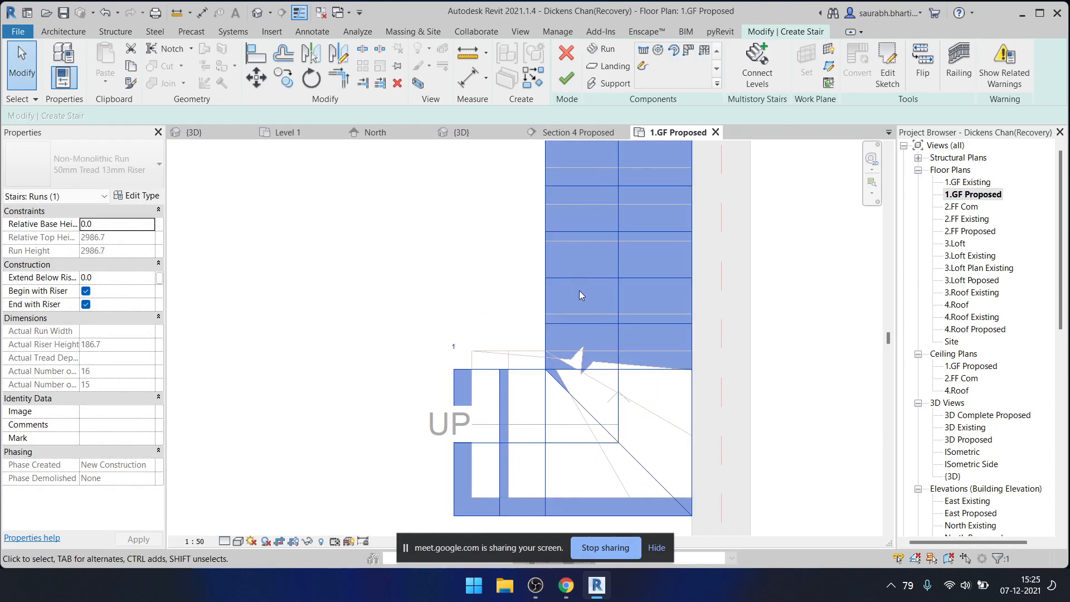
click(564, 85)
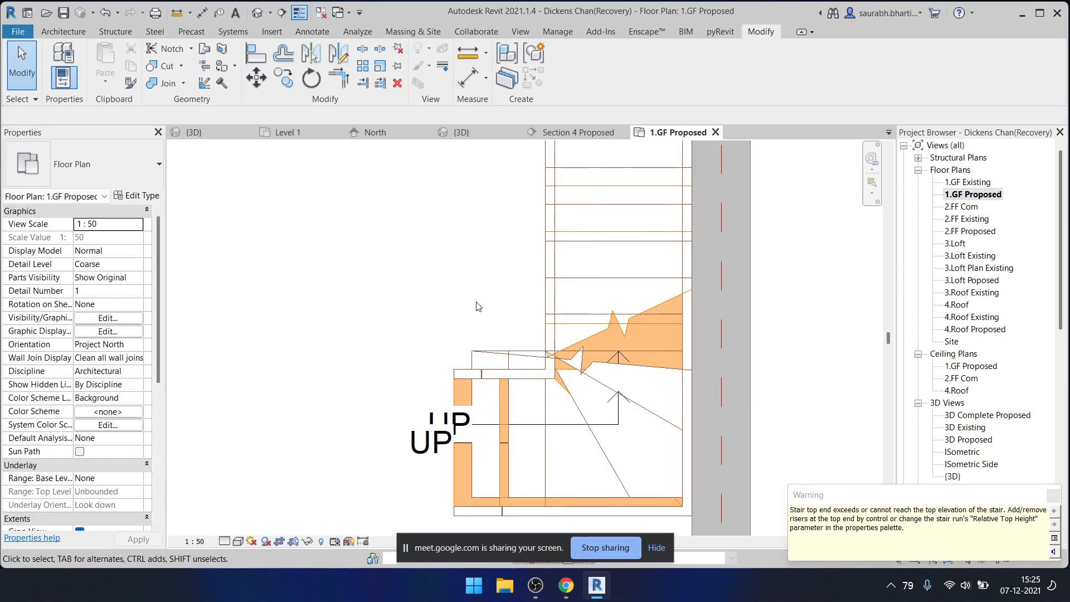
- Open the default 3D view and temporarily hide the outer side walls that cover the staircase
click(259, 11)
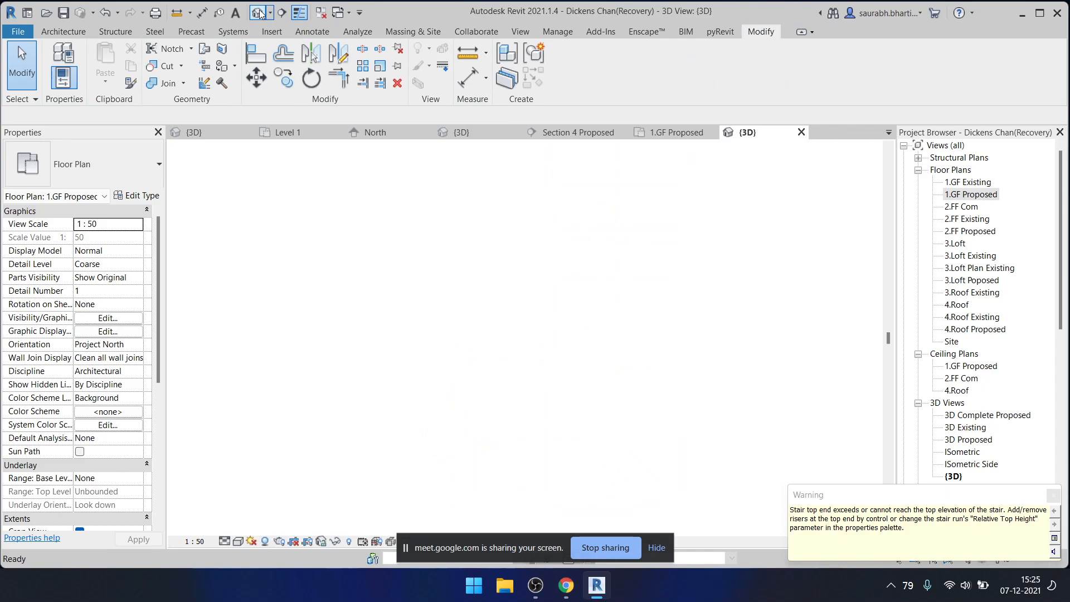
click(458, 394)
key(Escape)
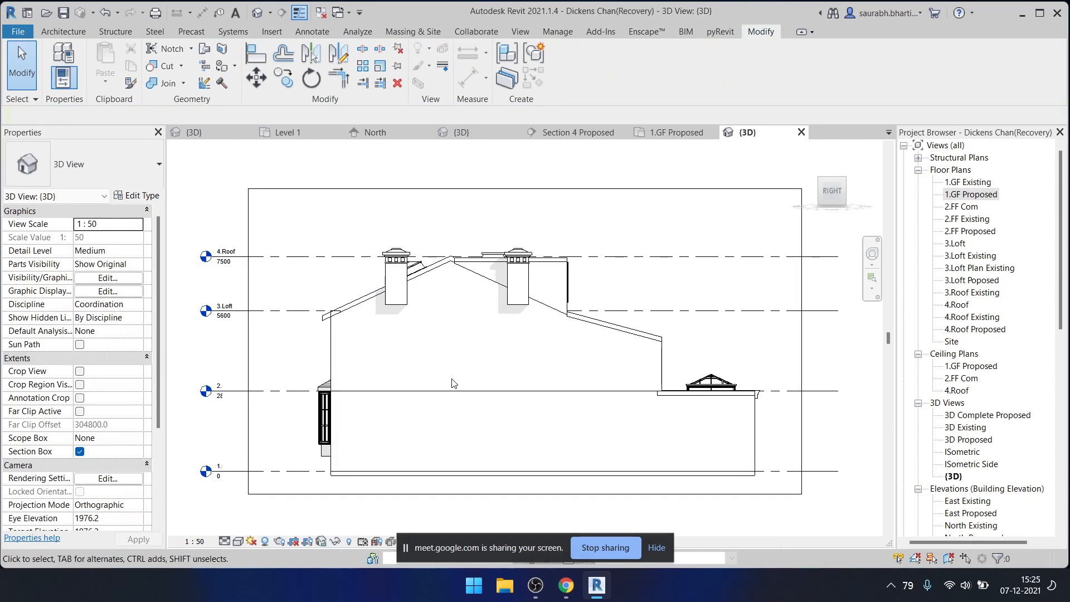
click(495, 395)
key(h)
key(h)
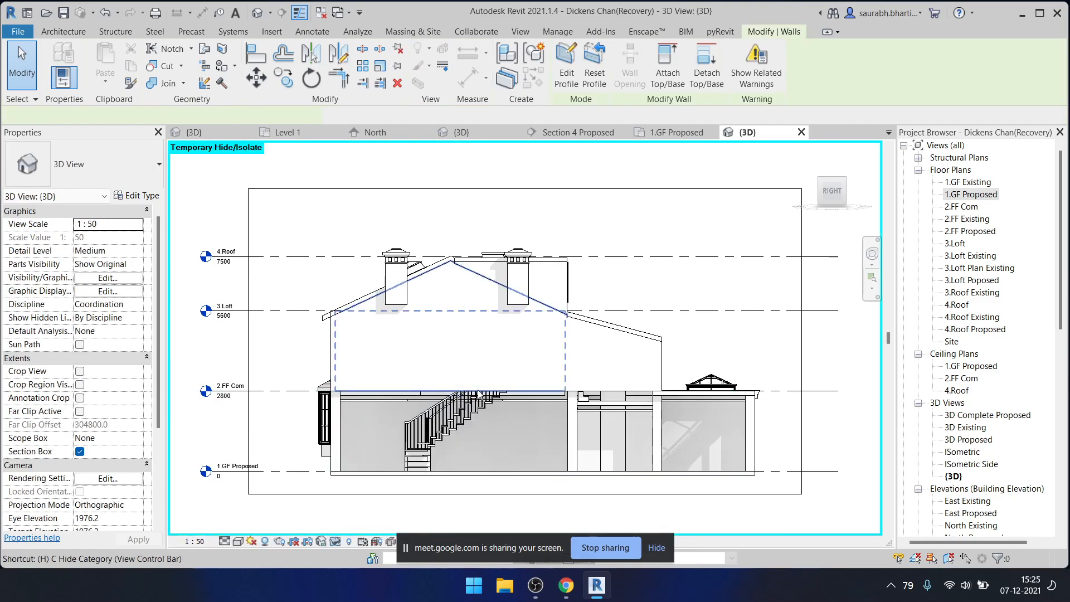
- Examine the new ground-floor stair in 3D, including its railings, winder treads and overlap with the older stair
scroll(477, 393, up, 6)
shift+middle_drag(477, 393, 510, 395)
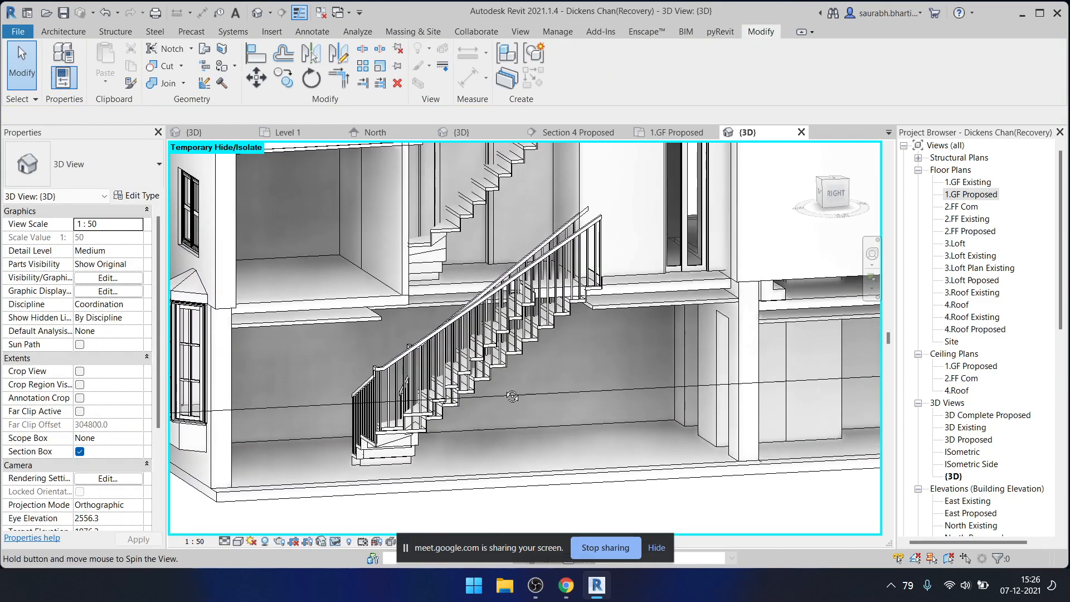
scroll(481, 454, up, 5)
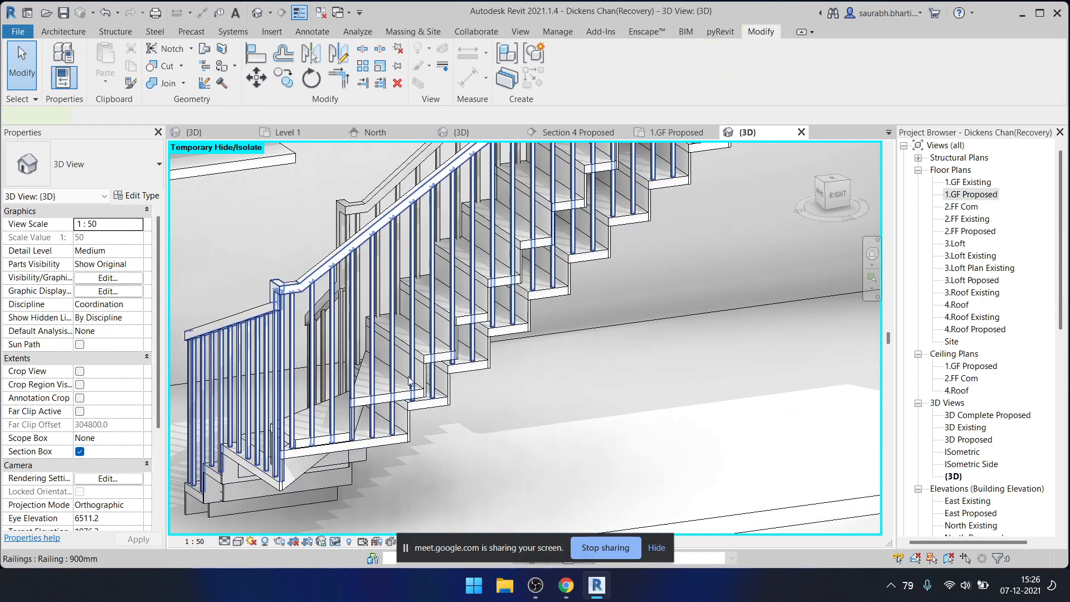
click(410, 382)
scroll(433, 380, down, 4)
key(Escape)
click(567, 267)
key(Escape)
scroll(591, 277, down, 3)
scroll(589, 280, up, 5)
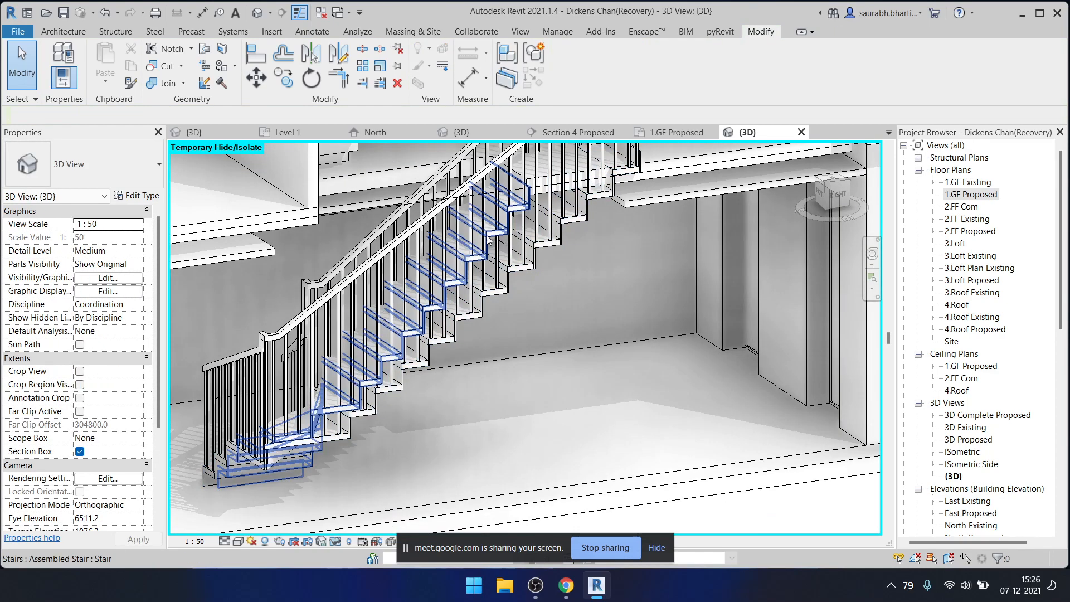
click(489, 240)
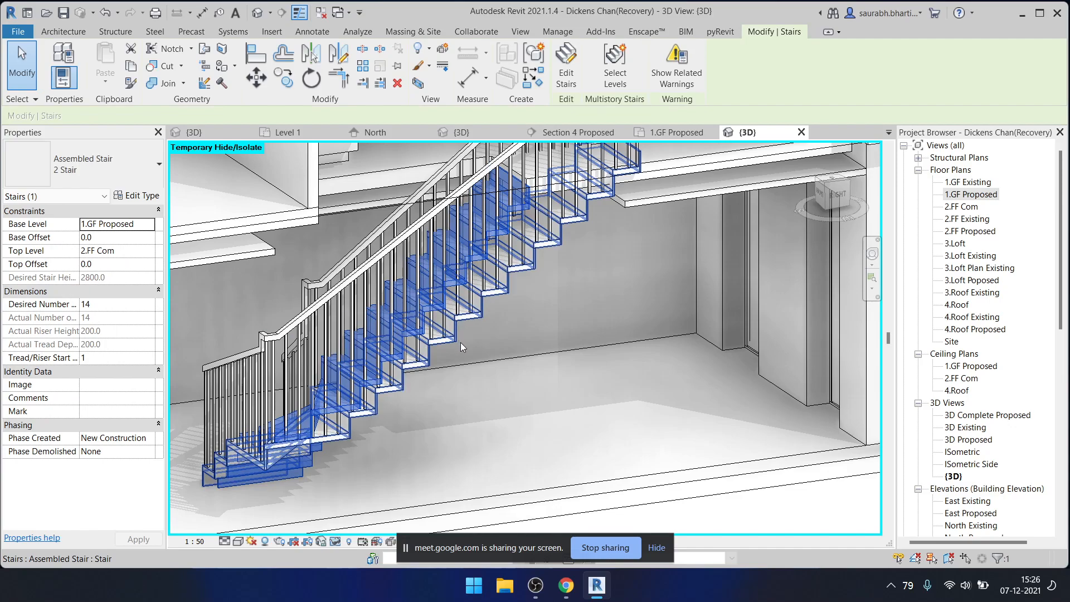
key(Escape)
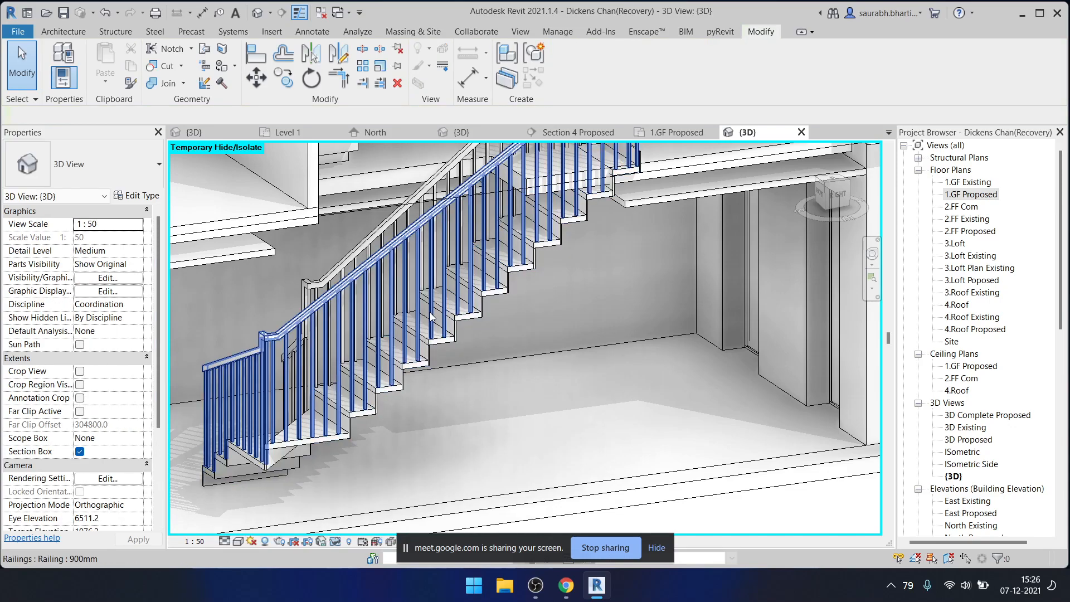
scroll(456, 319, down, 4)
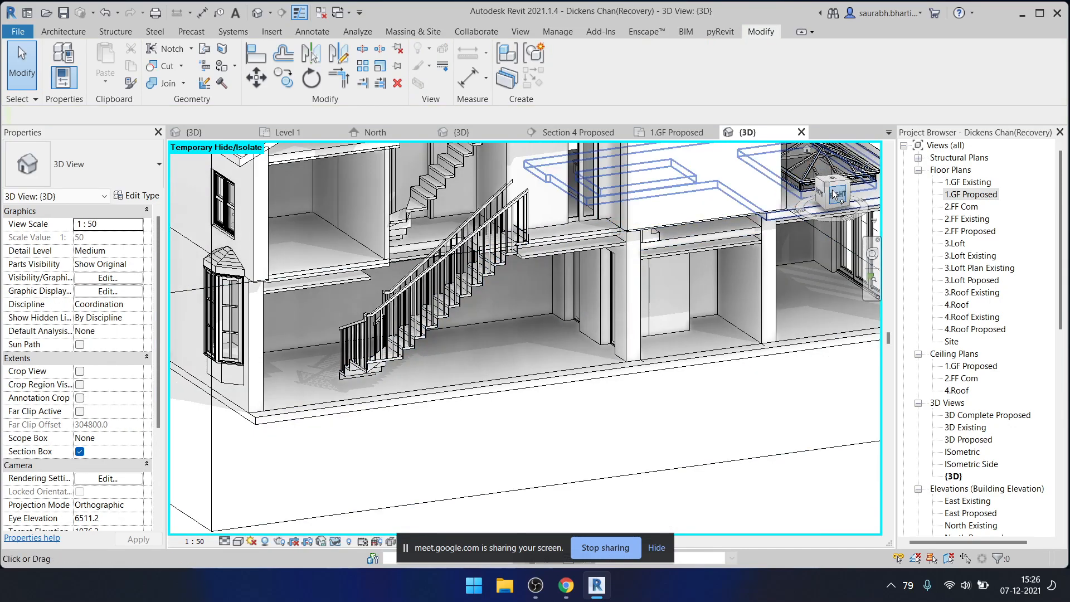
- Orient the 3D view to the right side and check the stair's profile against the upper floor
click(835, 196)
scroll(517, 333, down, 4)
scroll(390, 346, up, 5)
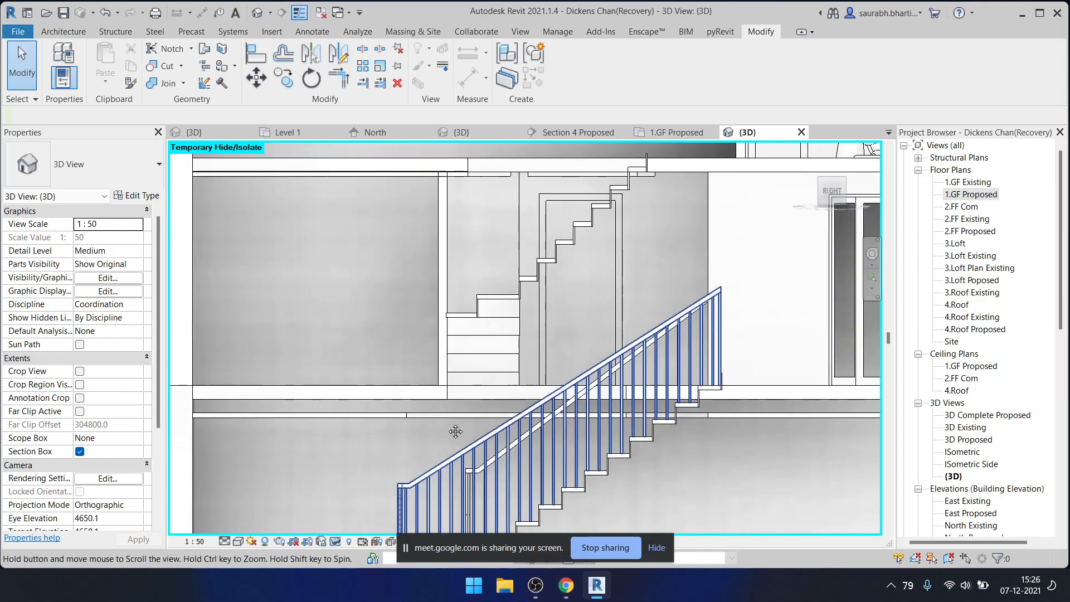
scroll(396, 335, up, 1)
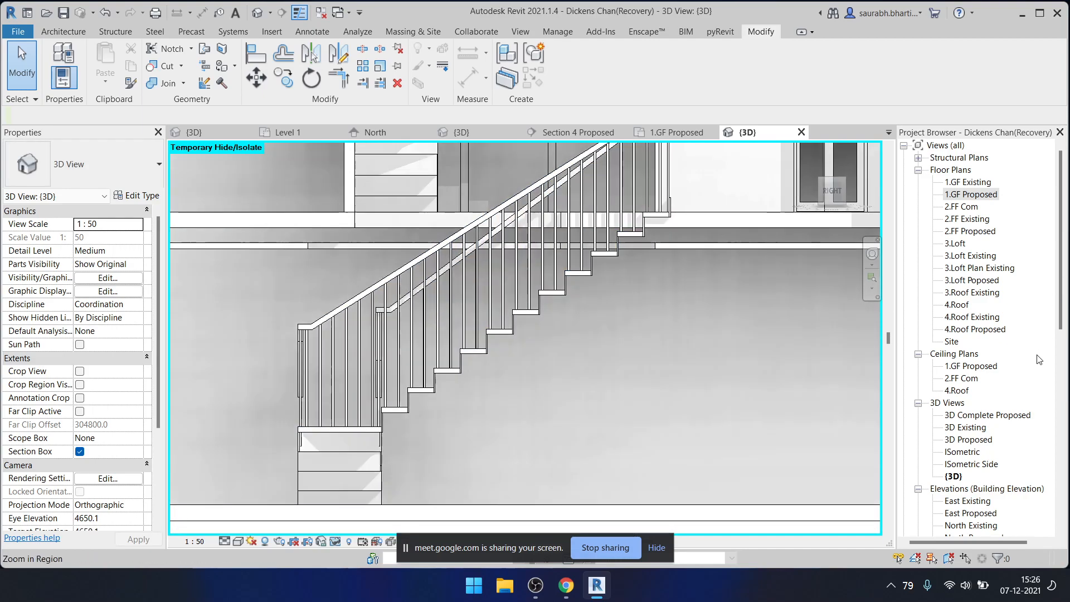
- Open the Section 4 Proposed view and temporarily hide the older "2 Stair" staircase overlapping the new one
scroll(1001, 383, down, 9)
double_click(1001, 415)
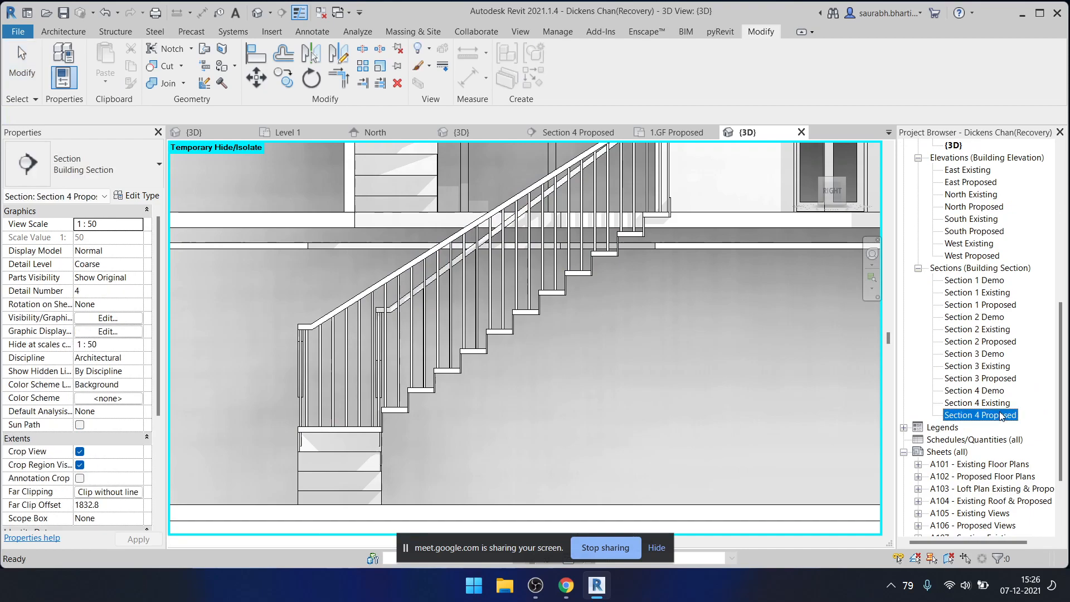
scroll(469, 308, up, 3)
click(475, 300)
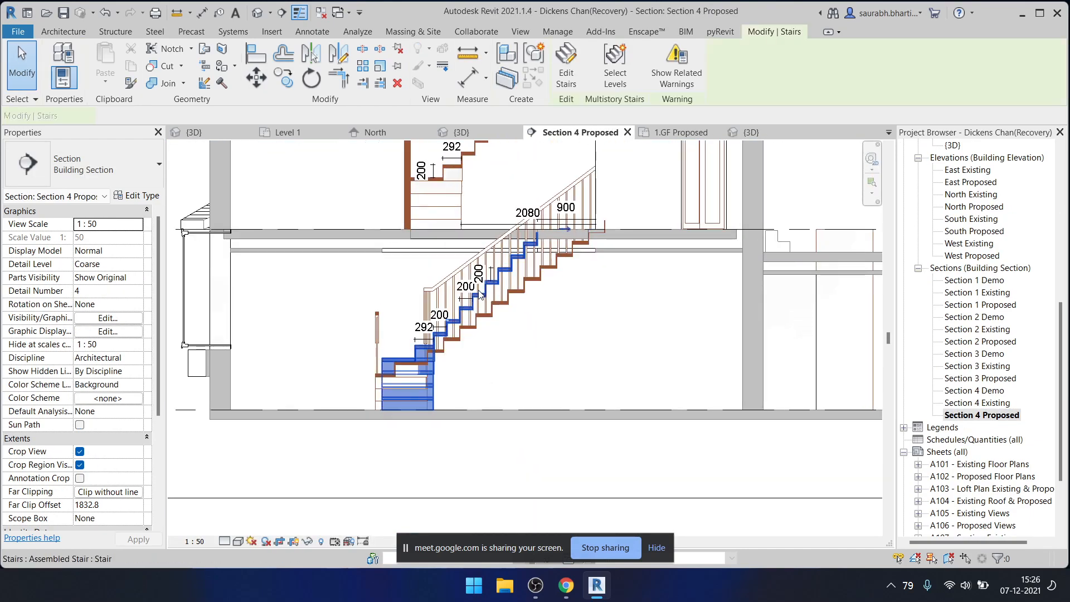
drag(492, 280, 490, 283)
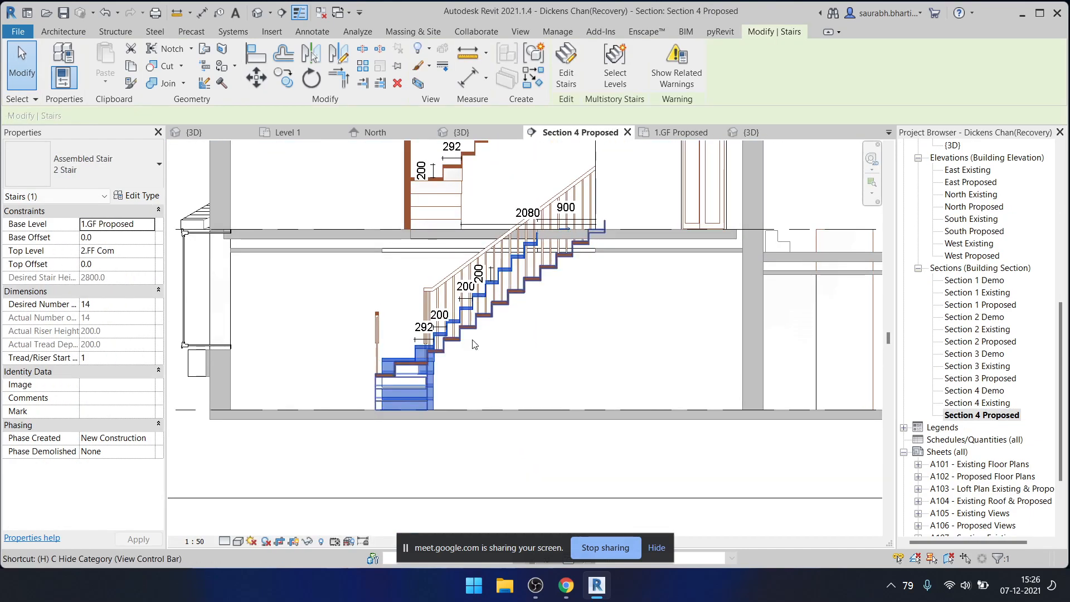
key(h)
- Inspect the new stair in section where its top riser meets the upper floor, and check its instance properties
scroll(461, 337, up, 3)
scroll(461, 339, down, 3)
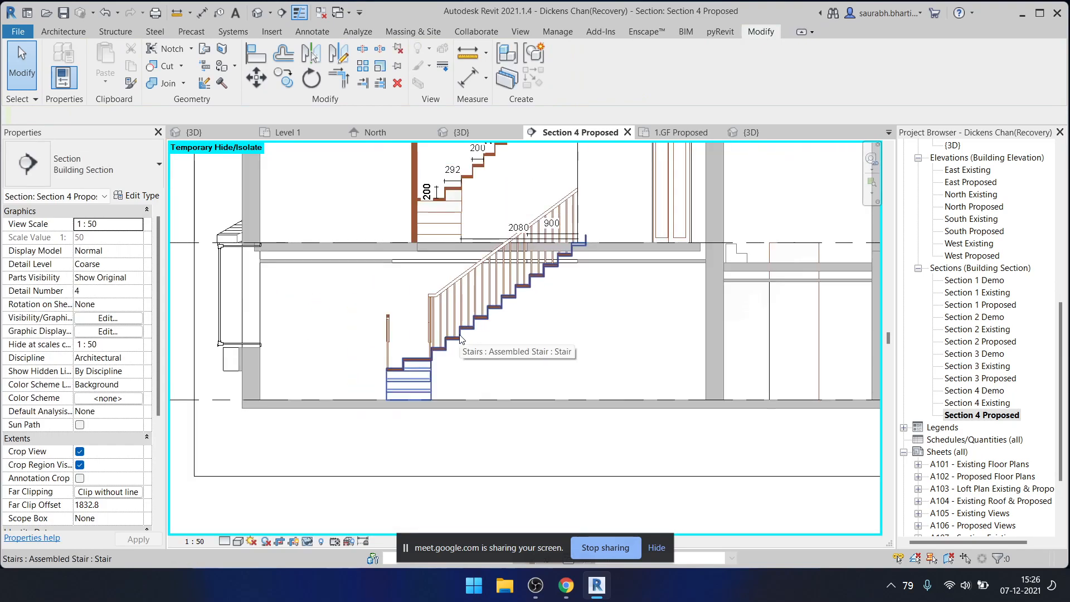
scroll(460, 338, up, 2)
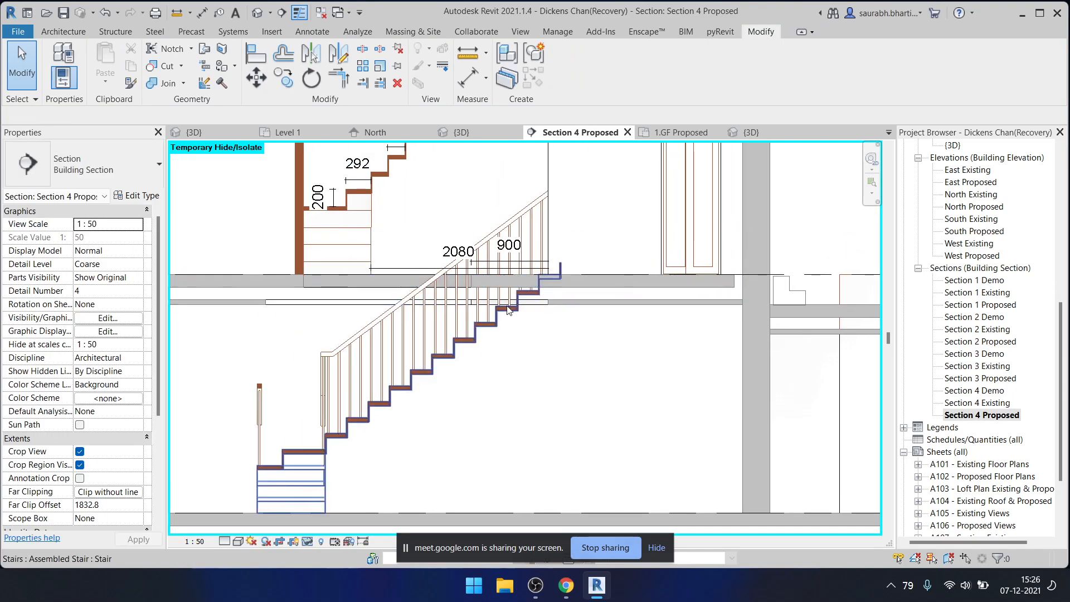
scroll(574, 278, up, 2)
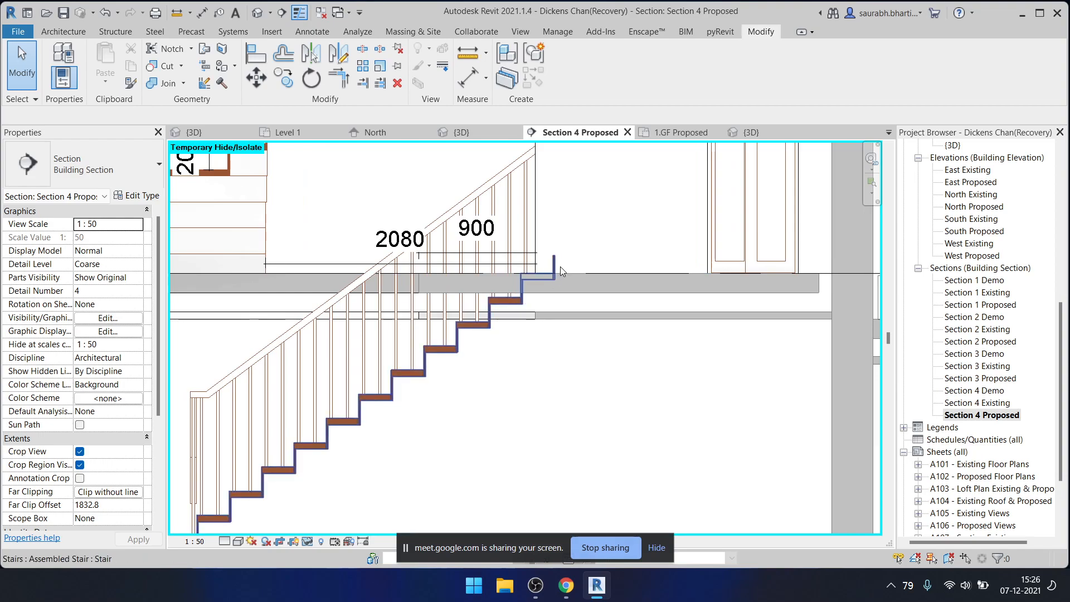
click(551, 315)
scroll(552, 314, down, 4)
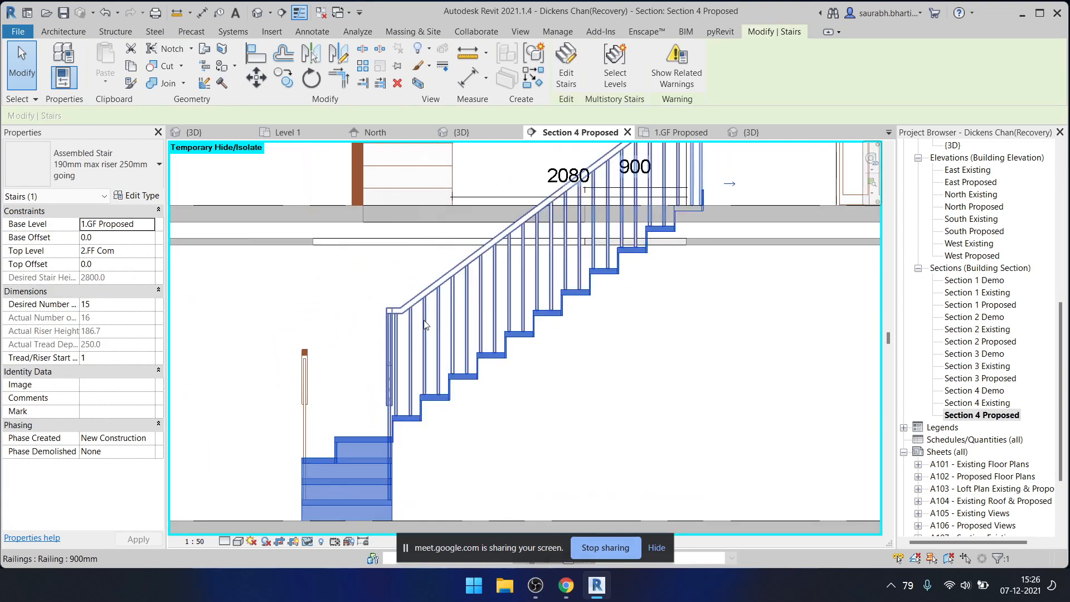
- Measure the vertical clearance between the top winder tread and the ceiling with an aligned dimension, without placing it
key(d)
key(i)
click(371, 434)
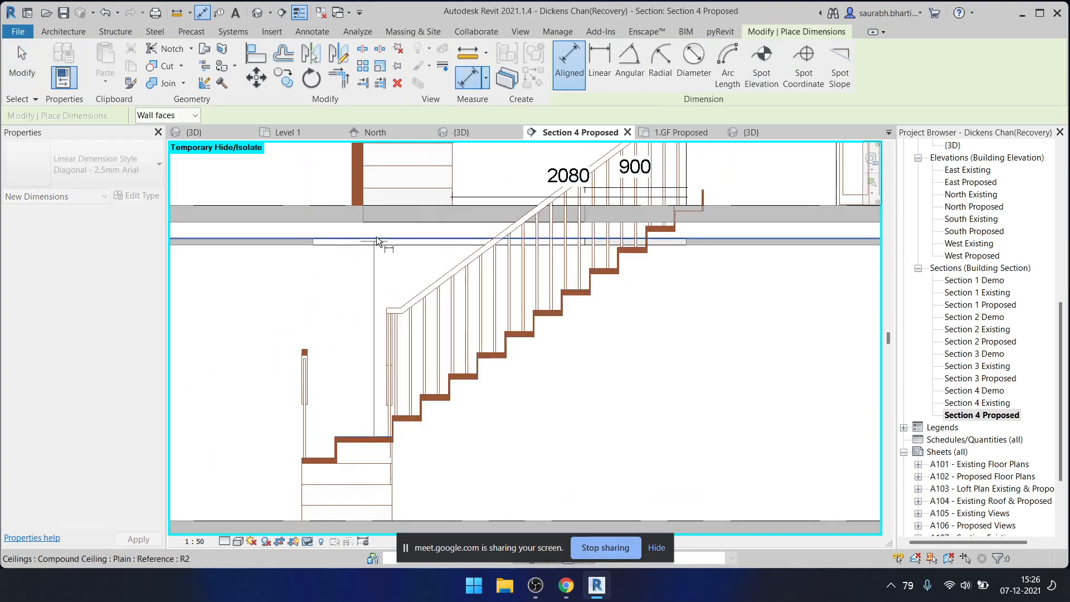
click(378, 223)
key(Escape)
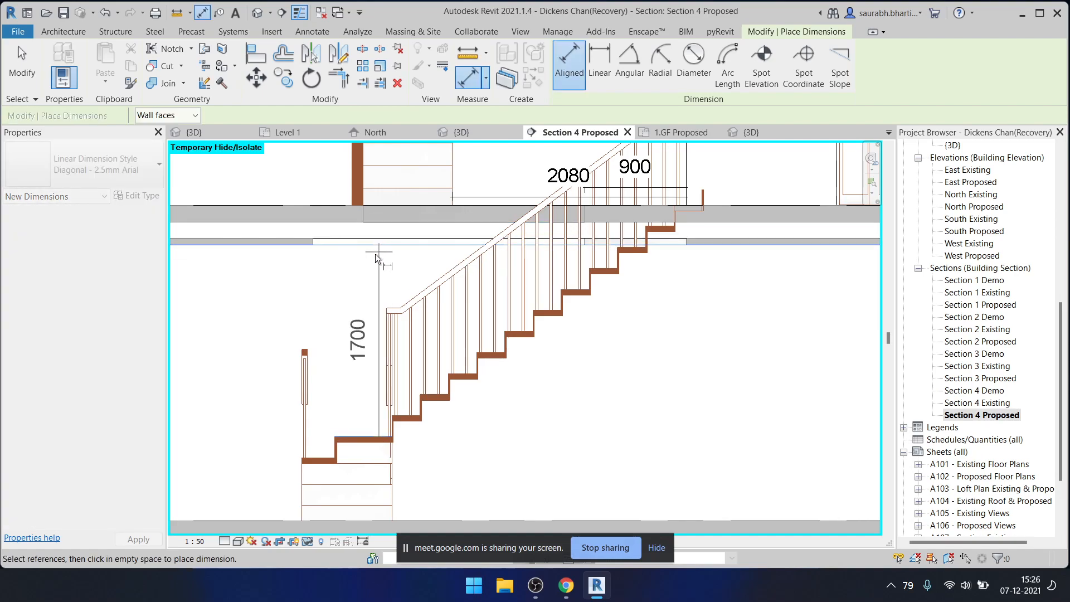
key(Escape)
key(Escape)
scroll(489, 316, down, 2)
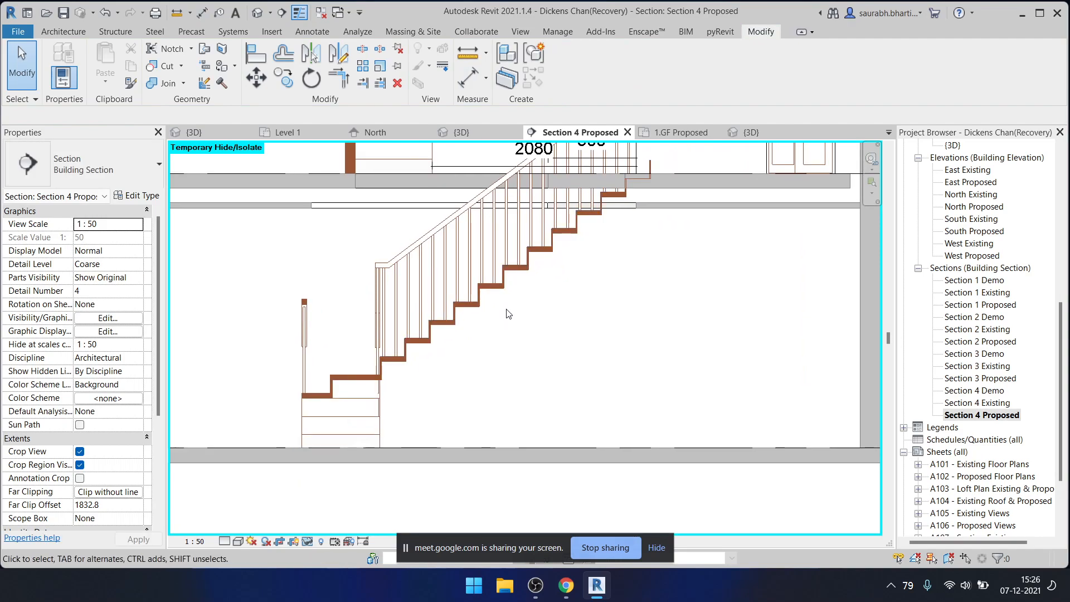
- Check the new stair's type properties without changes, and review the full section around the lower and upper stairs
click(496, 290)
scroll(496, 290, down, 1)
key(Escape)
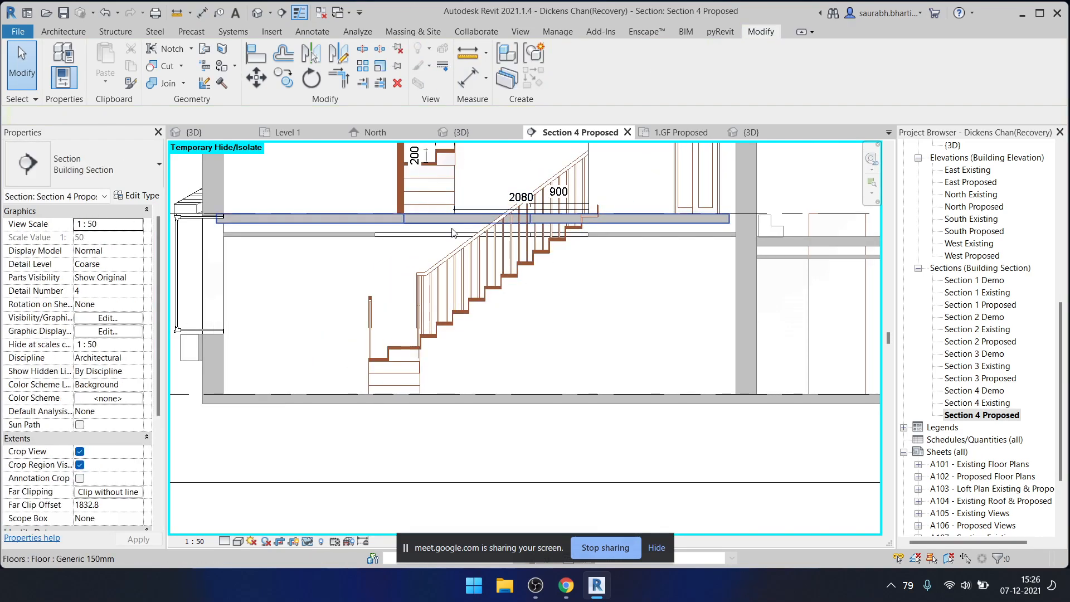
click(453, 310)
click(139, 197)
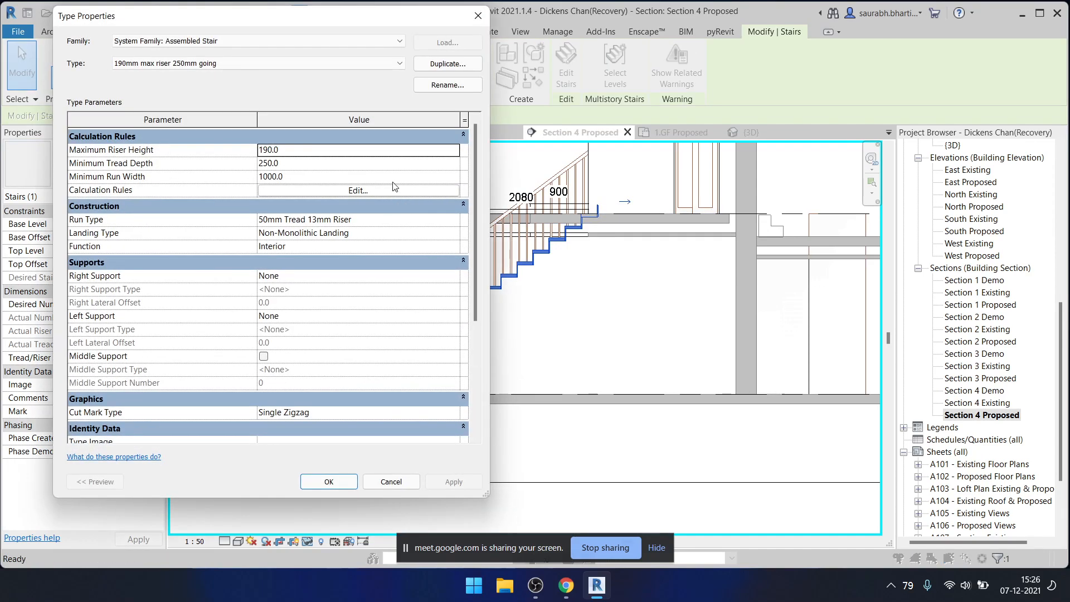
key(Escape)
key(Escape)
scroll(514, 248, up, 3)
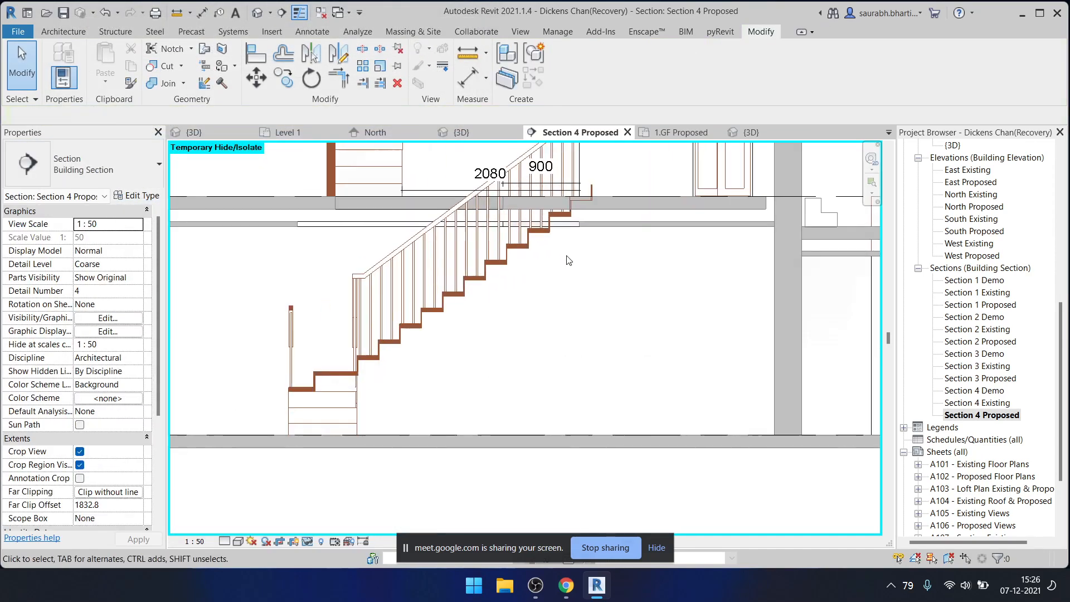
scroll(515, 247, down, 4)
middle_drag(520, 245, 527, 351)
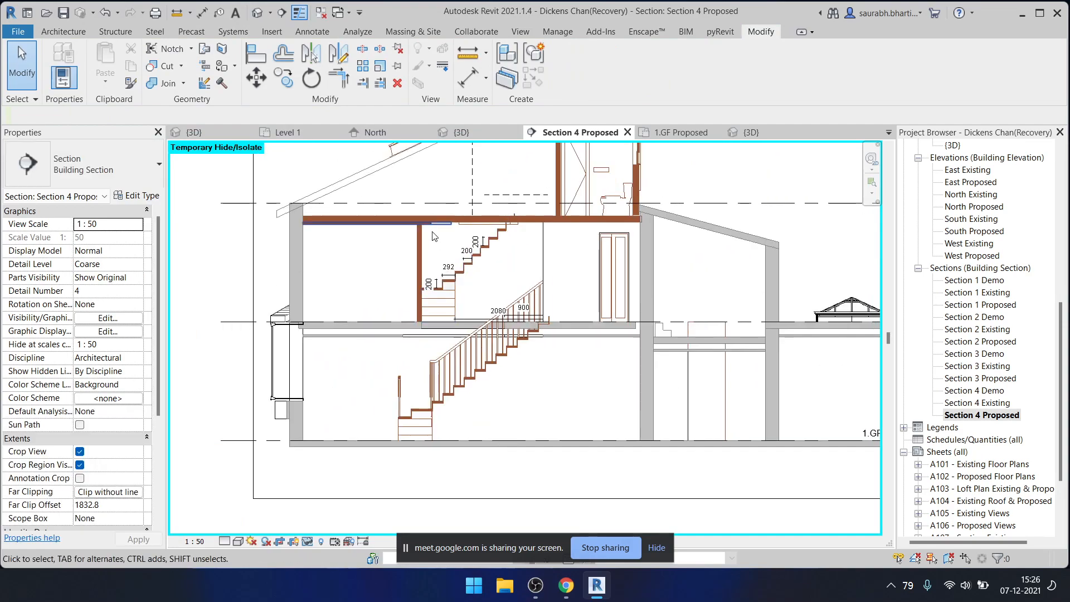
- Switch from the section to the 3D view and undo the last two operations
scroll(653, 275, up, 3)
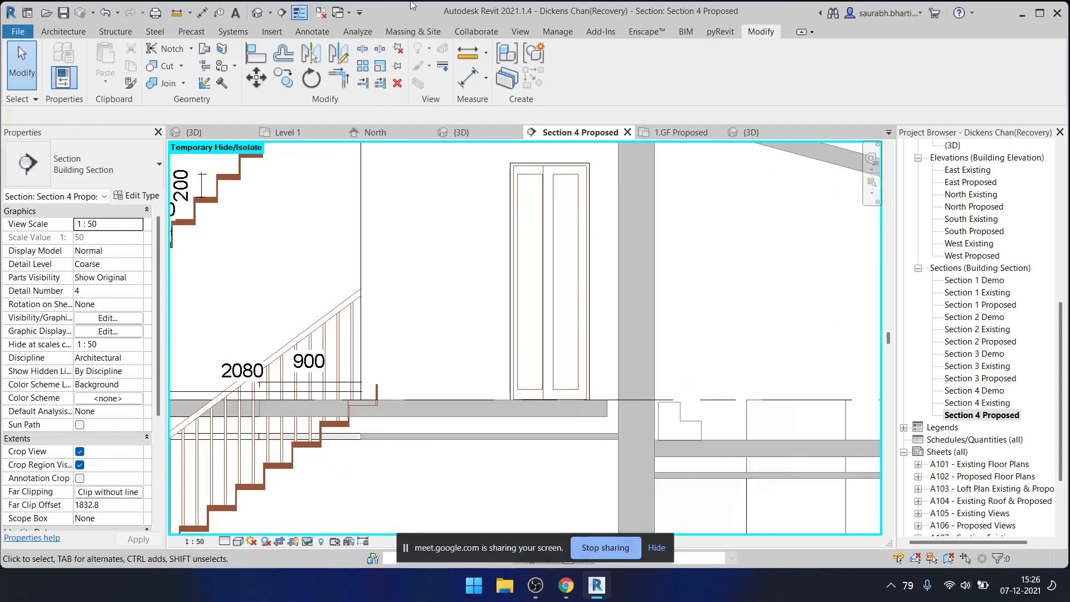
click(256, 13)
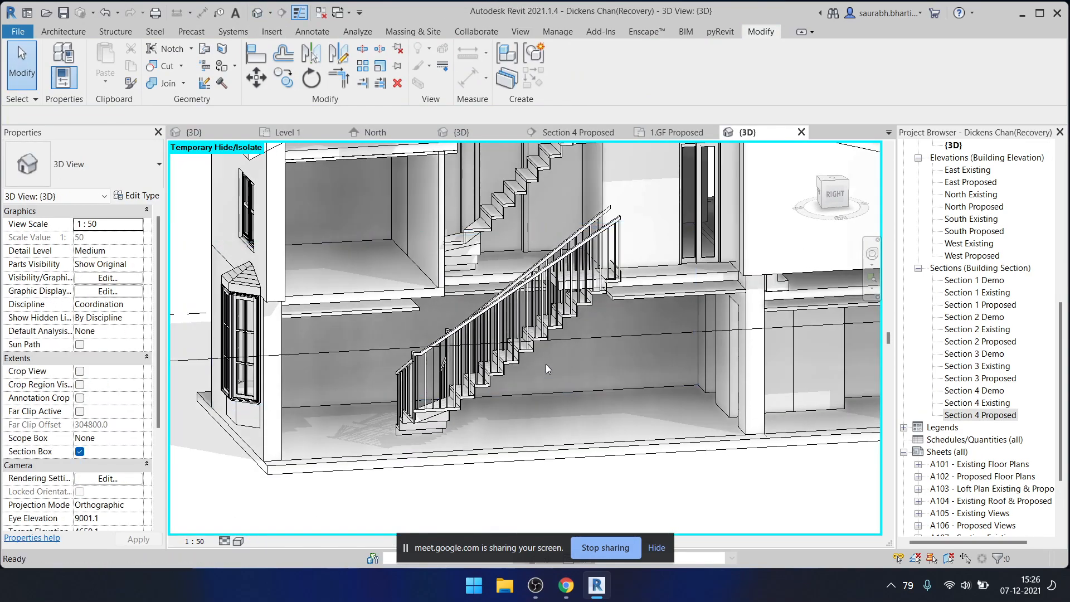
key(ctrl+z)
key(ctrl+z)
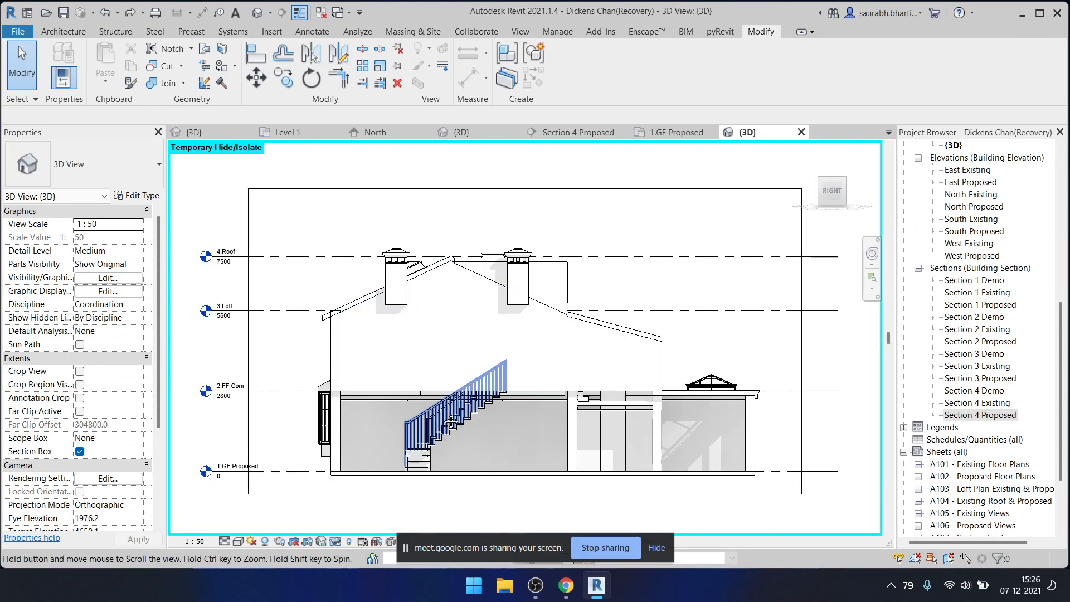
- Temporarily hide the first-floor exterior brick wall that obscures the stairs in the 3D view
middle_drag(459, 449, 464, 366)
click(455, 341)
scroll(461, 339, up, 5)
key(Escape)
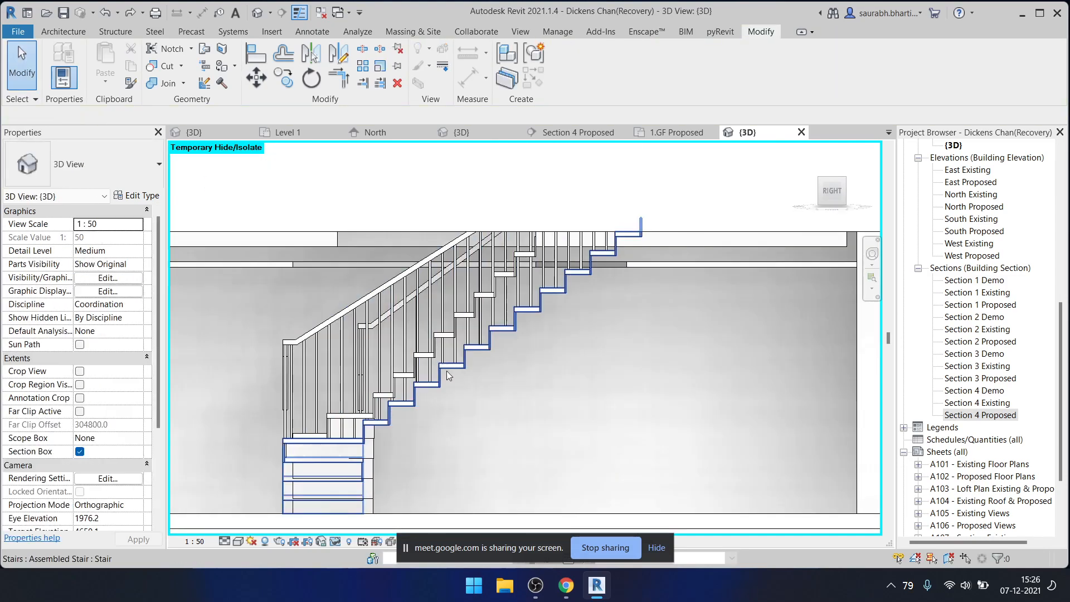
click(434, 336)
middle_drag(477, 409, 485, 373)
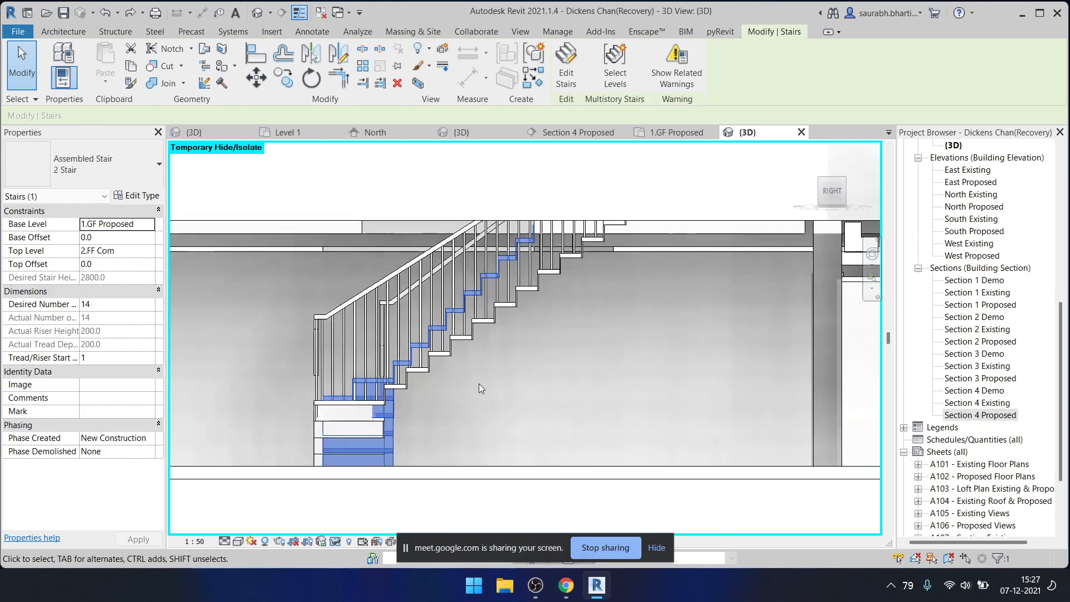
scroll(480, 386, up, 2)
scroll(496, 300, down, 4)
click(436, 250)
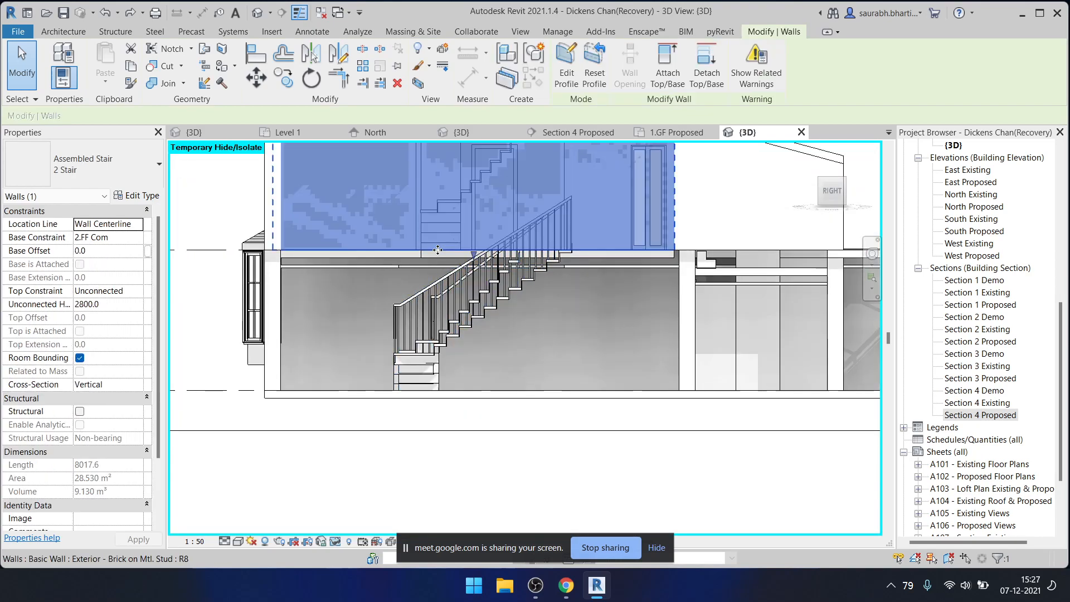
key(h)
key(h)
- Compare the instance properties of the two overlapping ground-floor stairs in the 3D view
scroll(483, 328, up, 3)
click(480, 304)
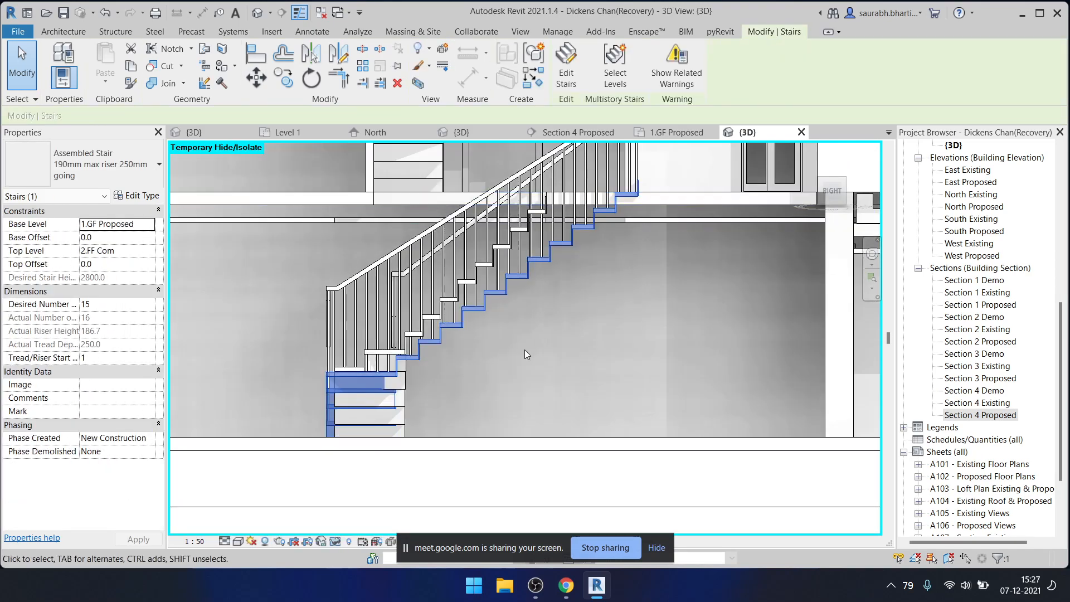
click(479, 269)
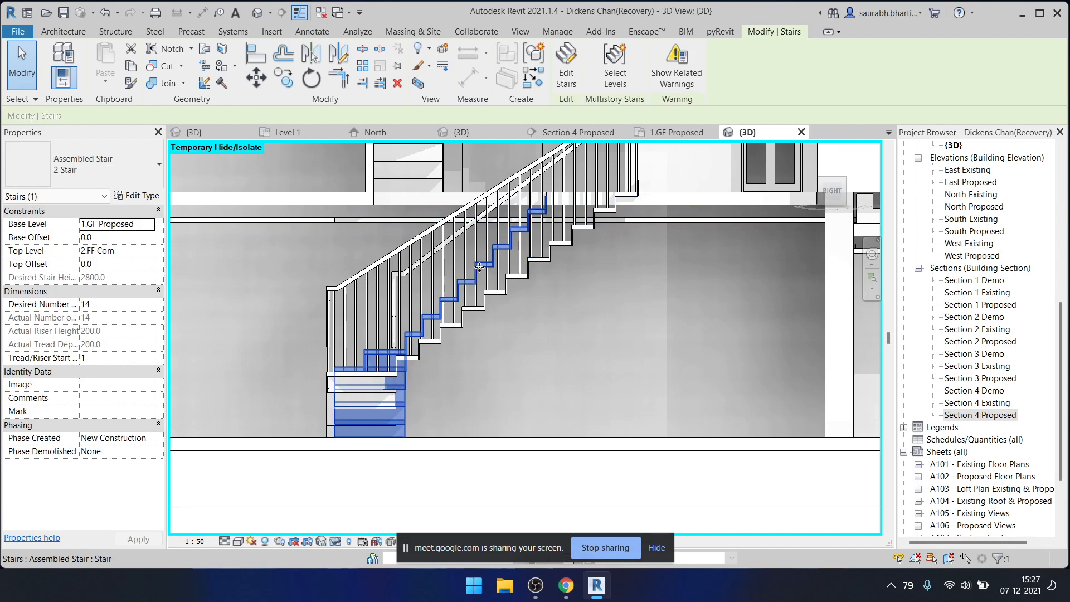
click(448, 350)
scroll(407, 355, up, 3)
scroll(428, 313, down, 3)
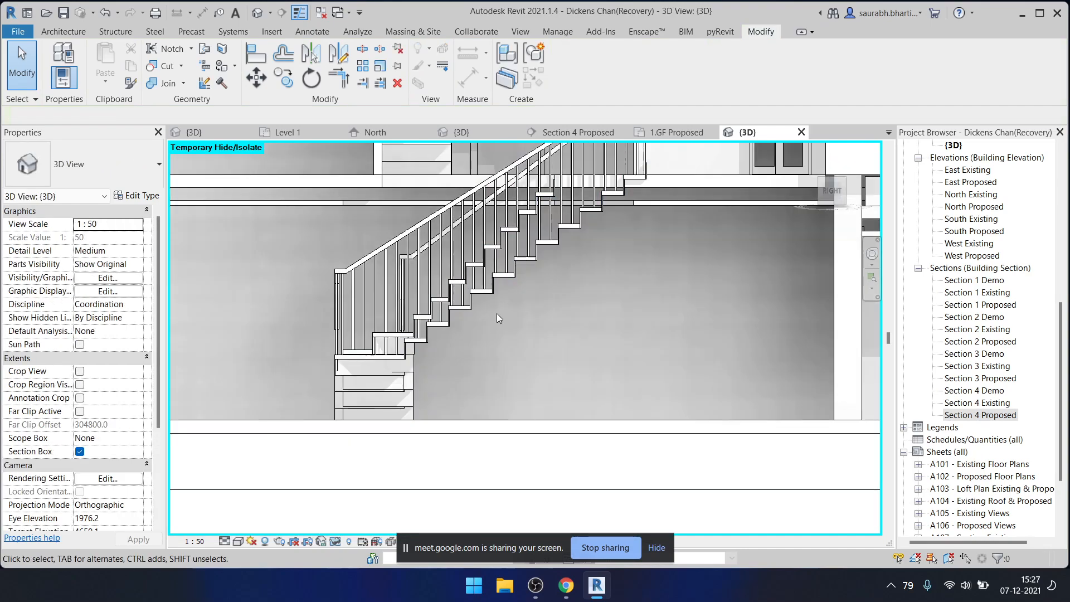
- Temporarily hide the "190mm max riser 250mm going" stair in the 3D view, leaving the "2 Stair" one
click(487, 293)
key(h)
key(h)
scroll(483, 352, up, 1)
middle_drag(484, 354, 495, 434)
key(d)
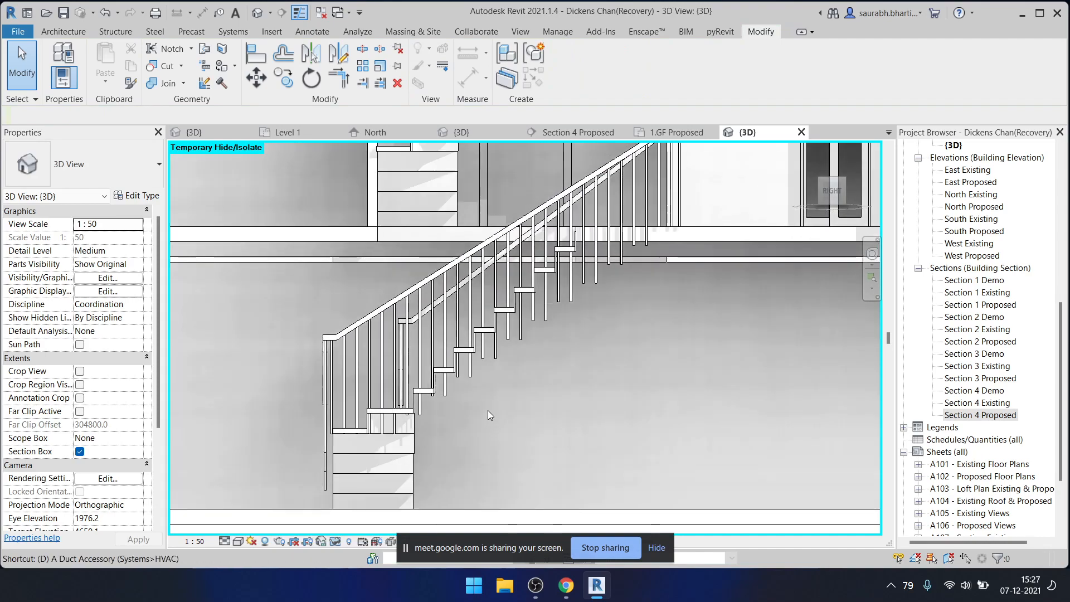
- Open the Section 4 Proposed view and temporarily hide the "190mm max riser 250mm going" stair there too
double_click(1003, 416)
click(499, 325)
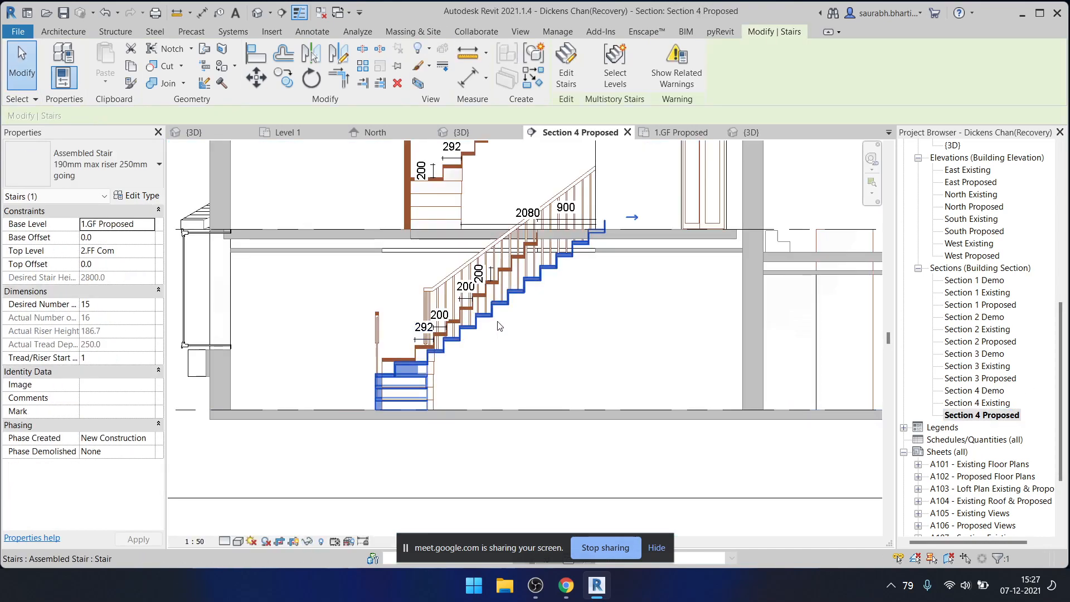
key(h)
key(h)
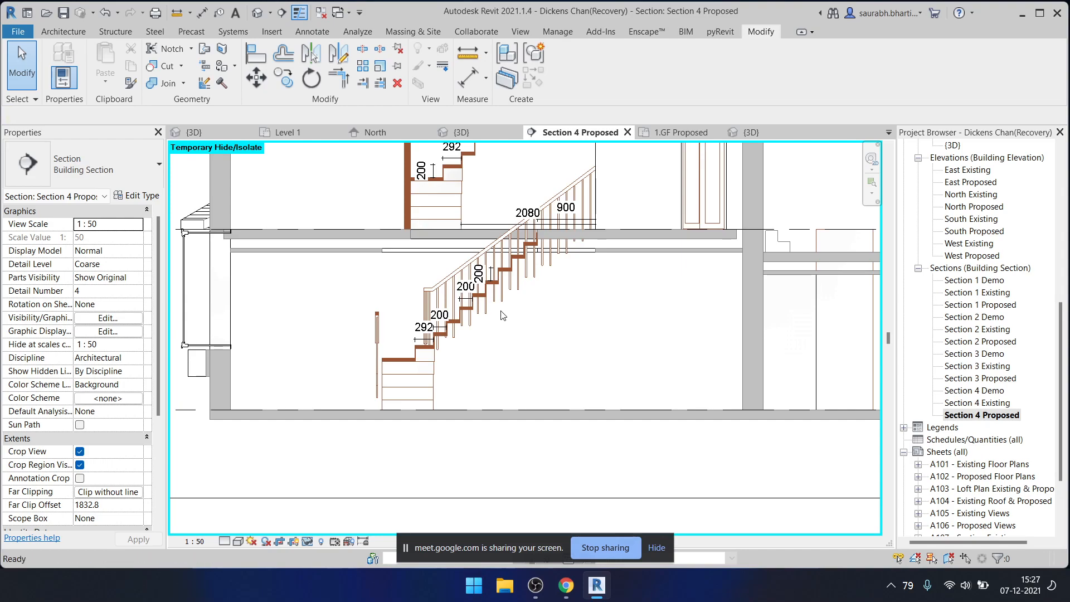
- Place an aligned dimension for the vertical clearance between a lower tread of the "2 Stair" staircase and the underside of the floor above
key(i)
scroll(448, 318, up, 4)
click(467, 323)
middle_drag(492, 253, 479, 400)
click(465, 253)
scroll(466, 252, down, 2)
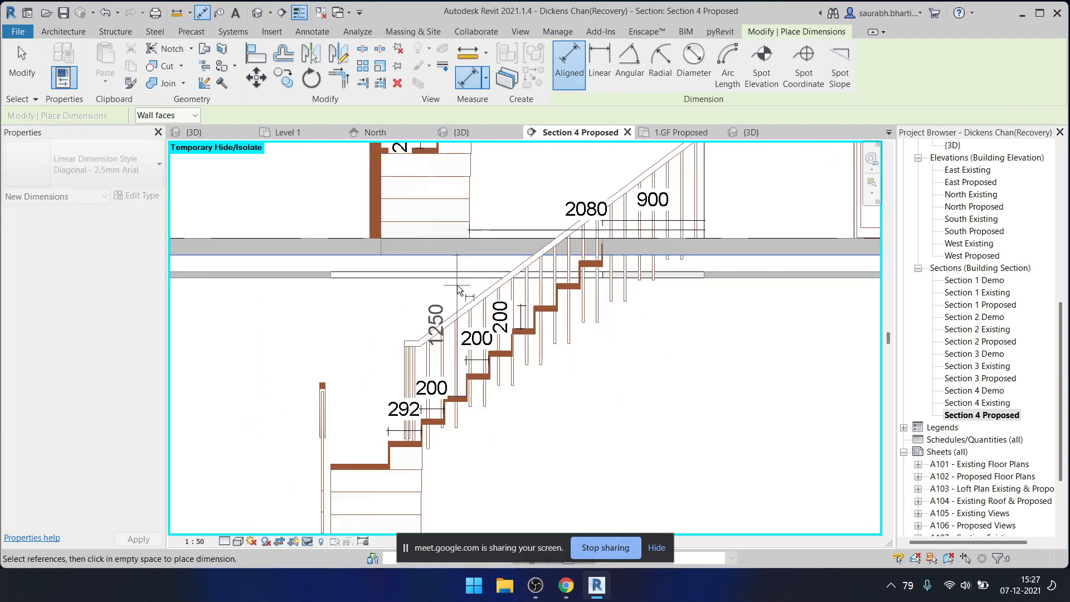
middle_drag(457, 299, 458, 241)
scroll(441, 250, up, 3)
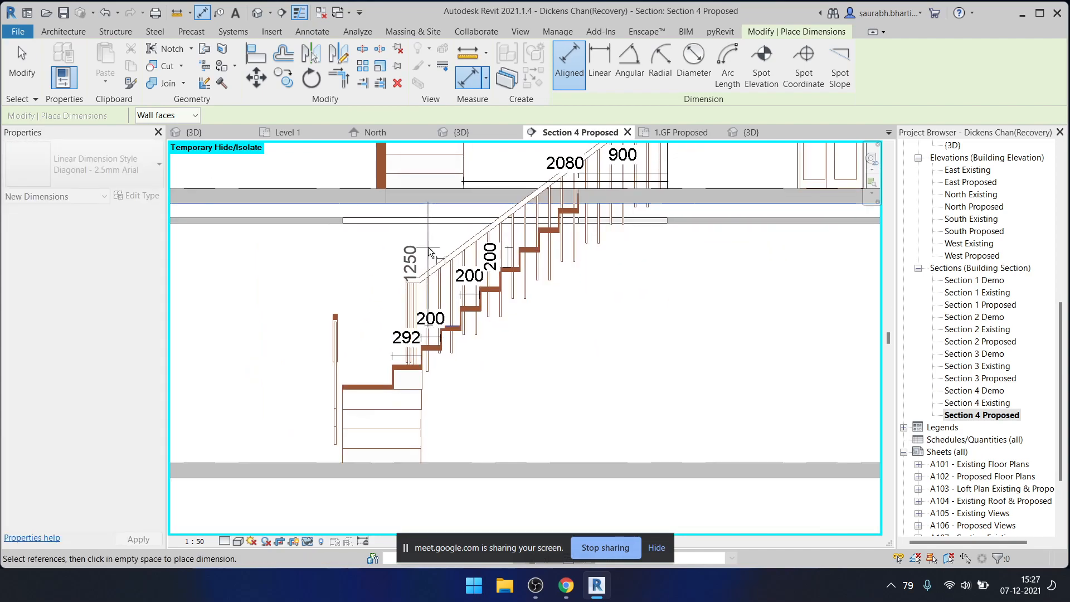
scroll(439, 235, down, 2)
middle_drag(439, 235, 440, 285)
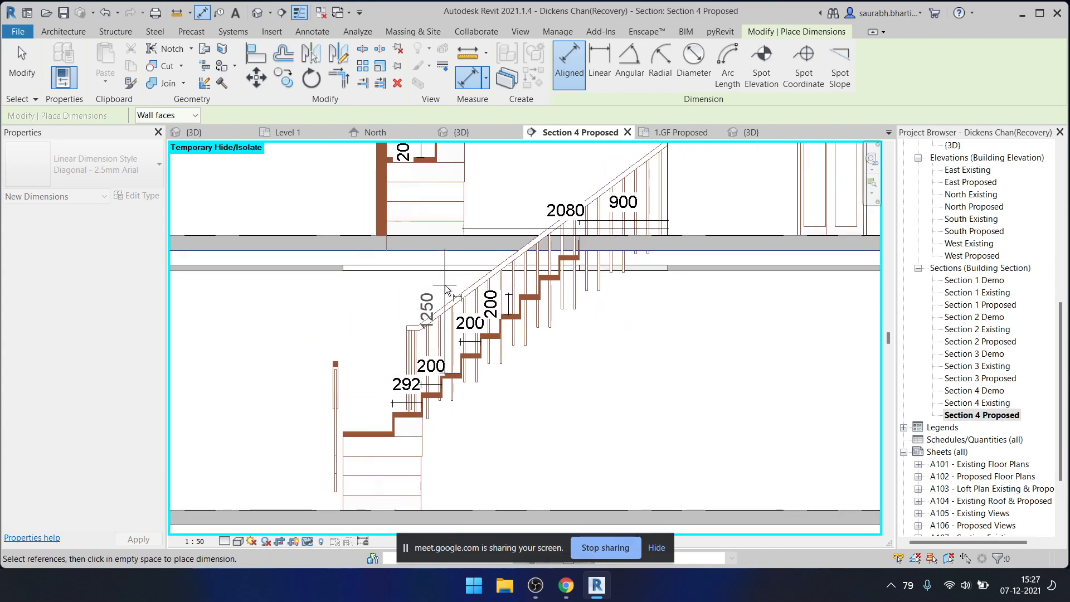
click(445, 284)
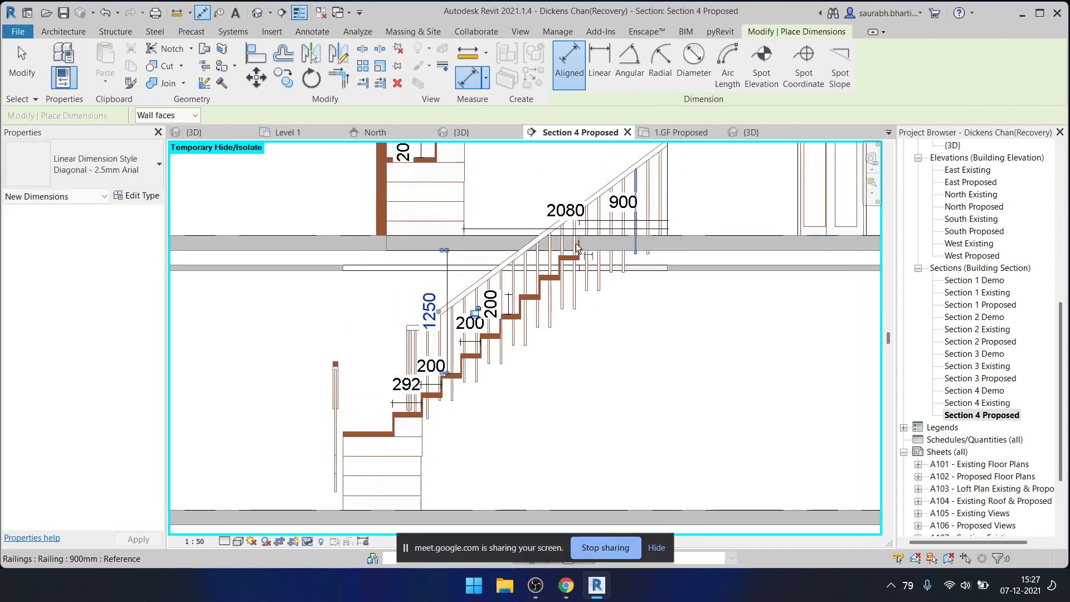
scroll(498, 244, down, 2)
scroll(489, 291, up, 1)
middle_drag(483, 261, 477, 244)
key(Escape)
- Review the tread, riser and clearance dimensions along the "2 Stair" run in the section
scroll(469, 250, up, 3)
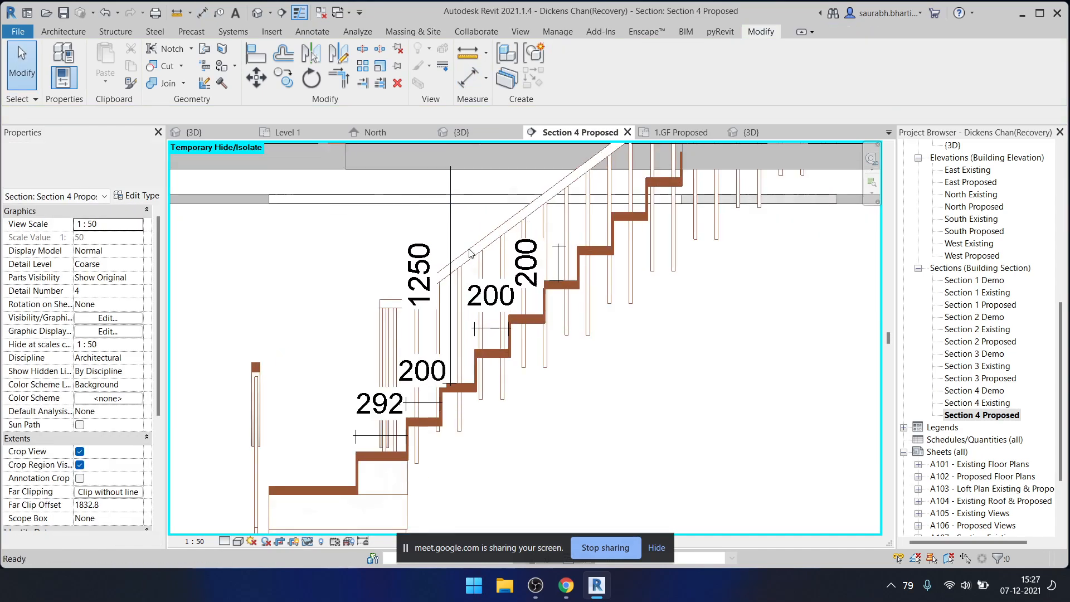
scroll(469, 252, up, 1)
click(561, 285)
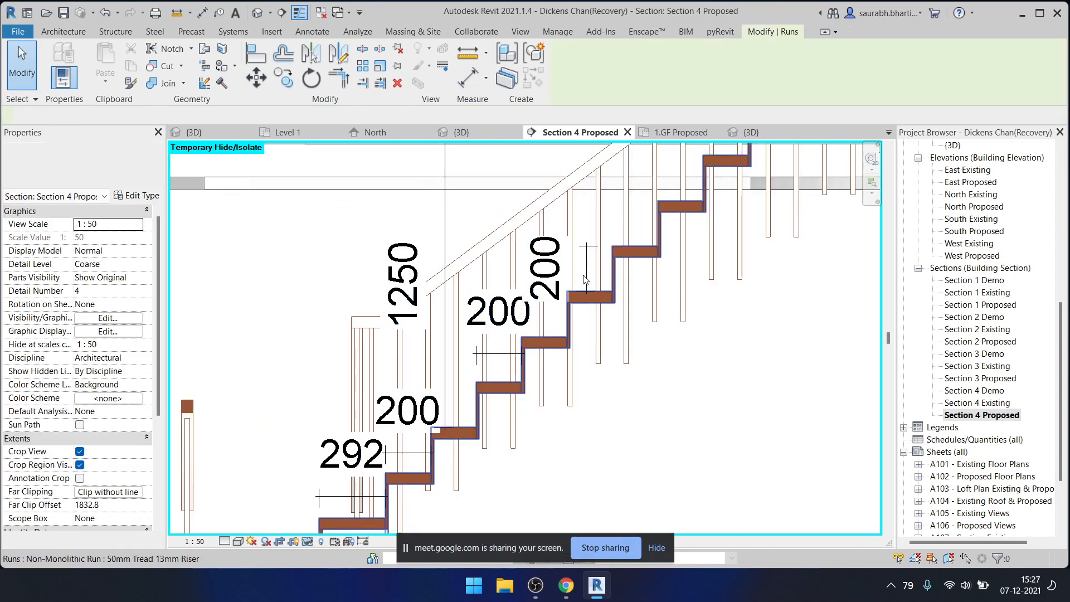
scroll(580, 262, down, 2)
key(Escape)
scroll(513, 304, down, 1)
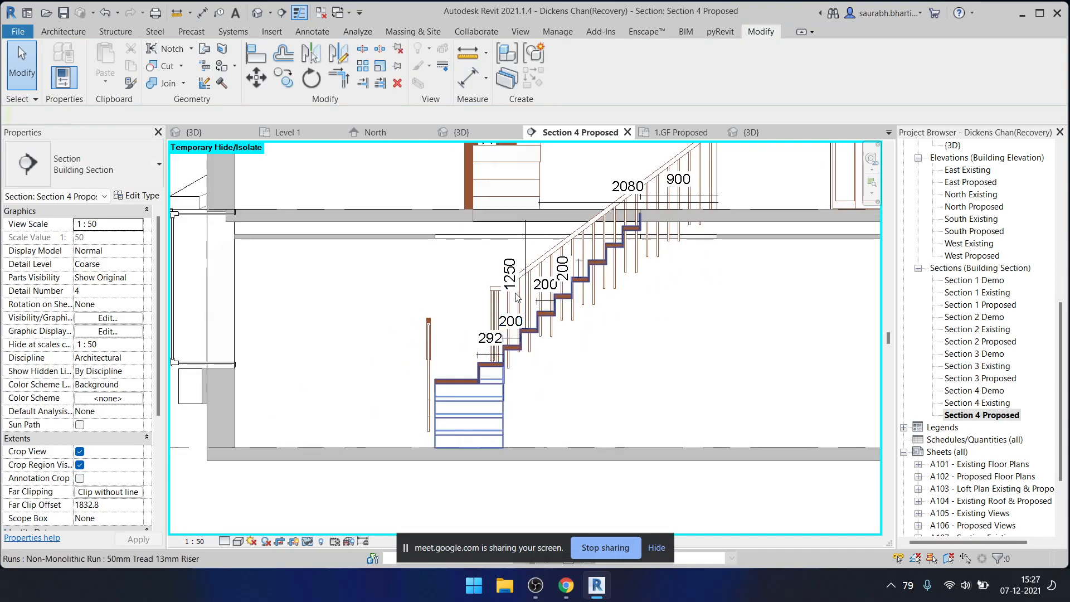
- Return to the 3D view and delete the 900mm railing along the near side of the ground-floor stair
click(266, 19)
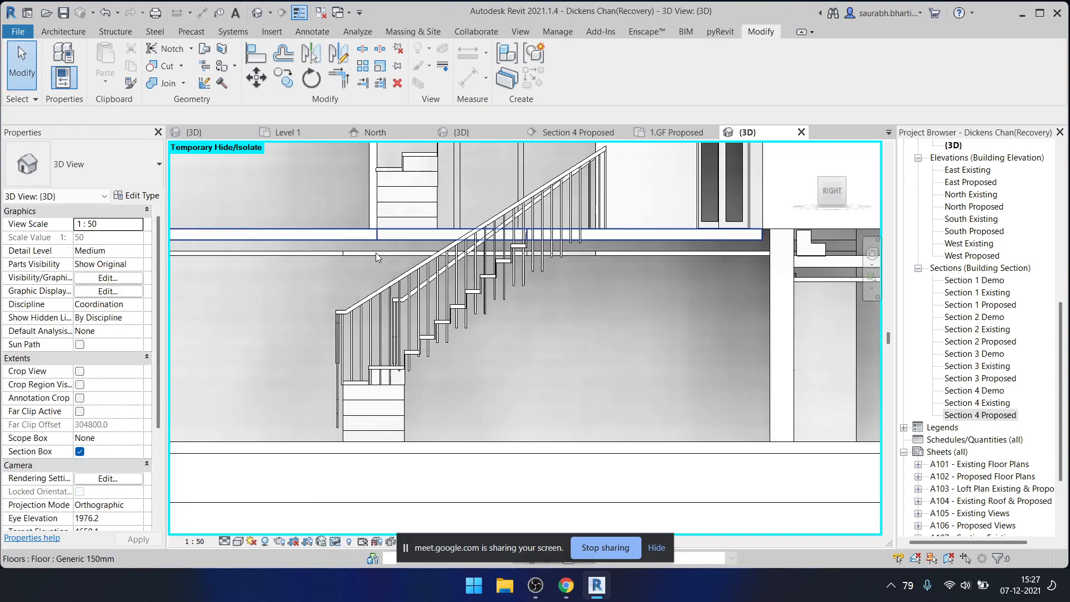
scroll(540, 389, up, 2)
scroll(540, 388, up, 3)
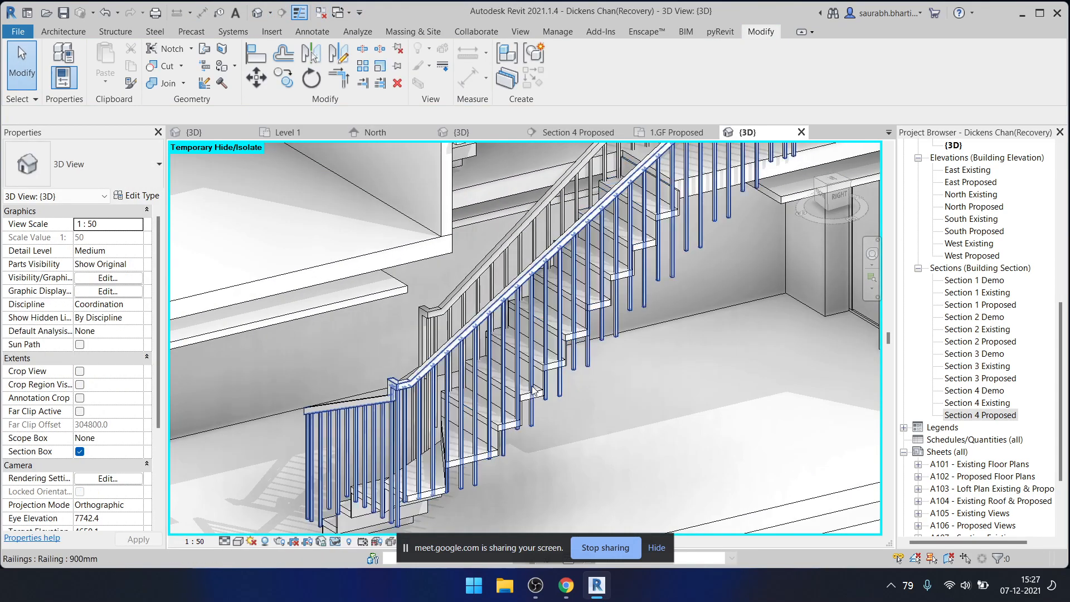
click(544, 372)
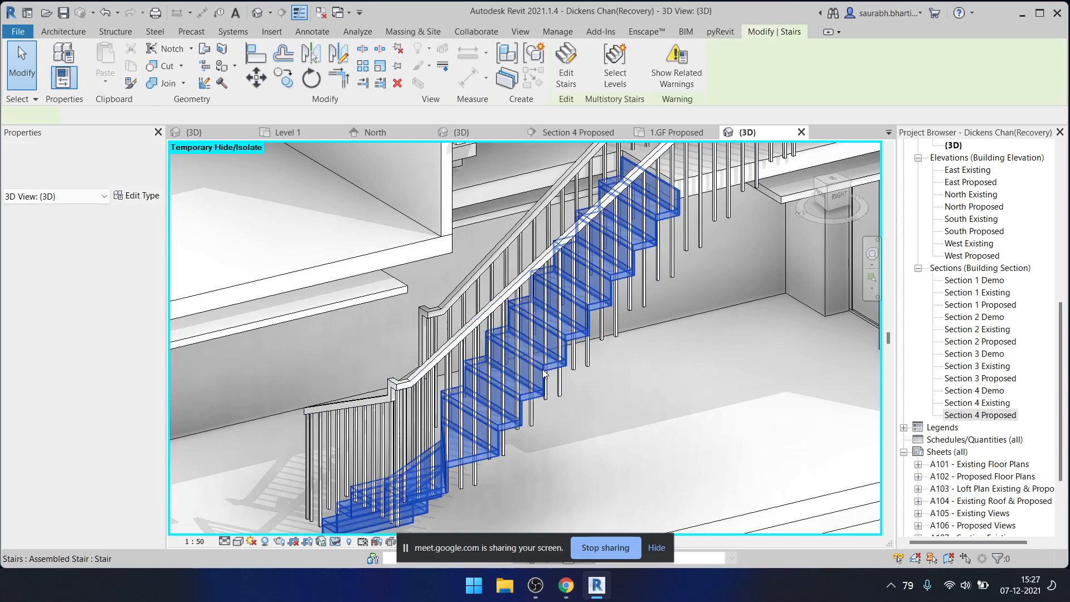
click(688, 229)
key(Delete)
- Check the "2 Stair" type's calculation rules in its type properties without making changes
click(607, 305)
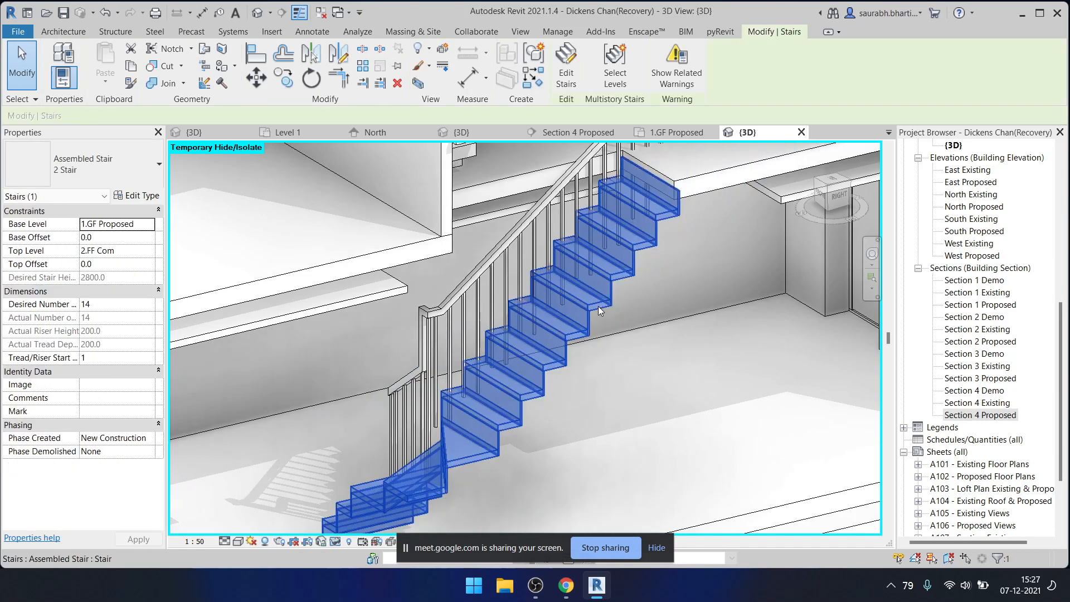
click(133, 198)
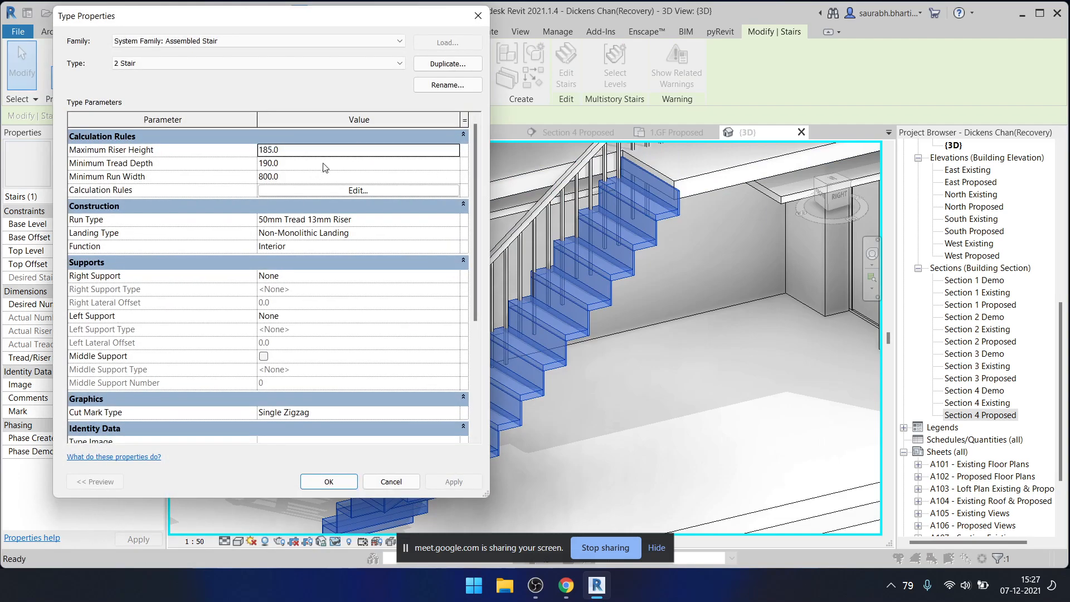
click(486, 13)
key(Escape)
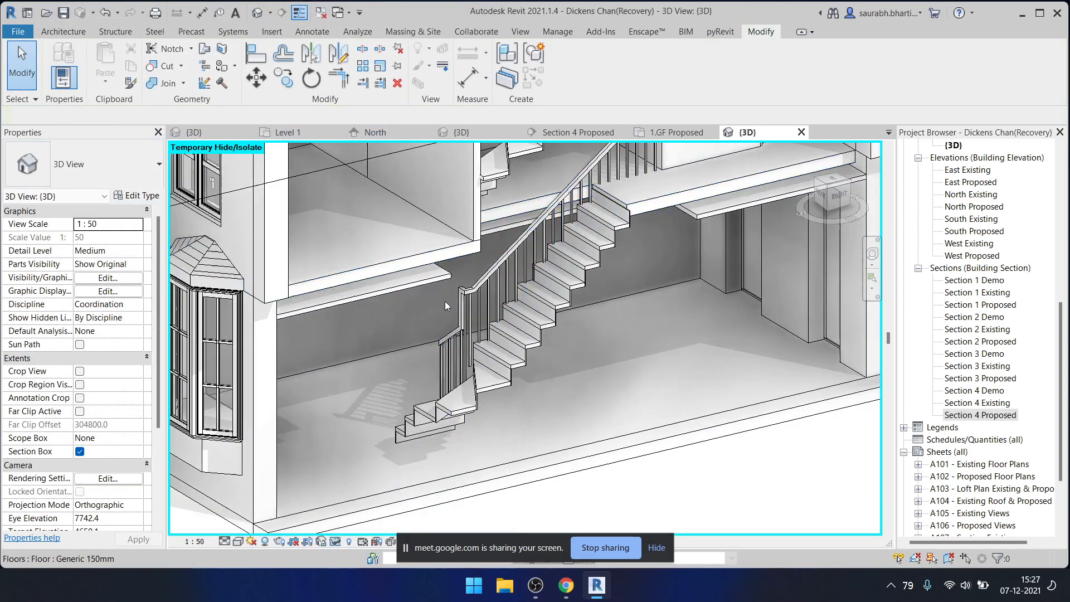
double_click(534, 298)
key(Escape)
- Open the 1.GF Proposed floor plan and examine the two overlapping stairs
scroll(973, 177, up, 9)
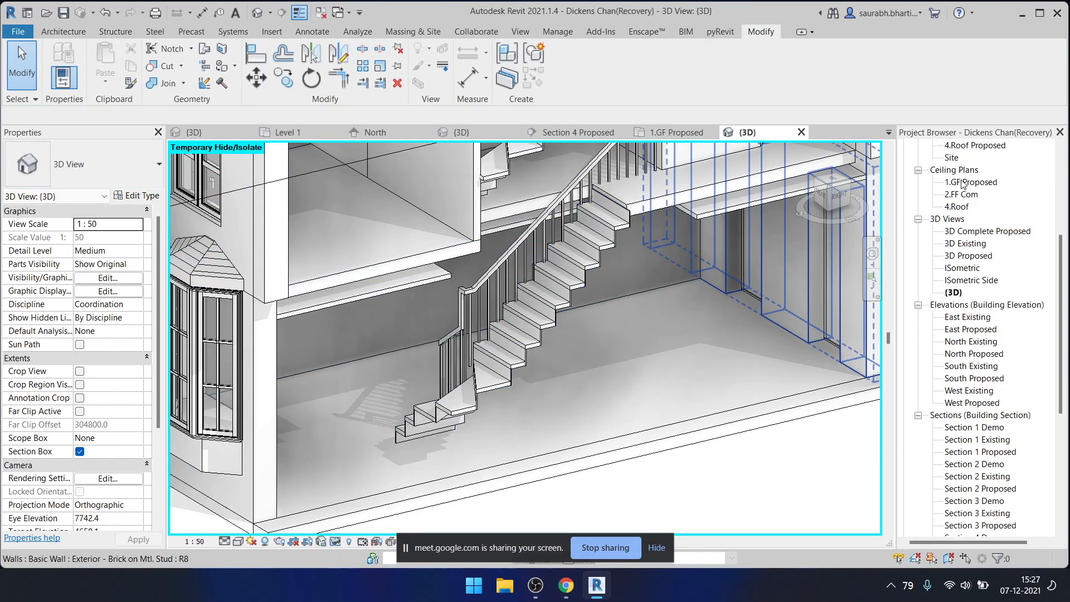
double_click(972, 195)
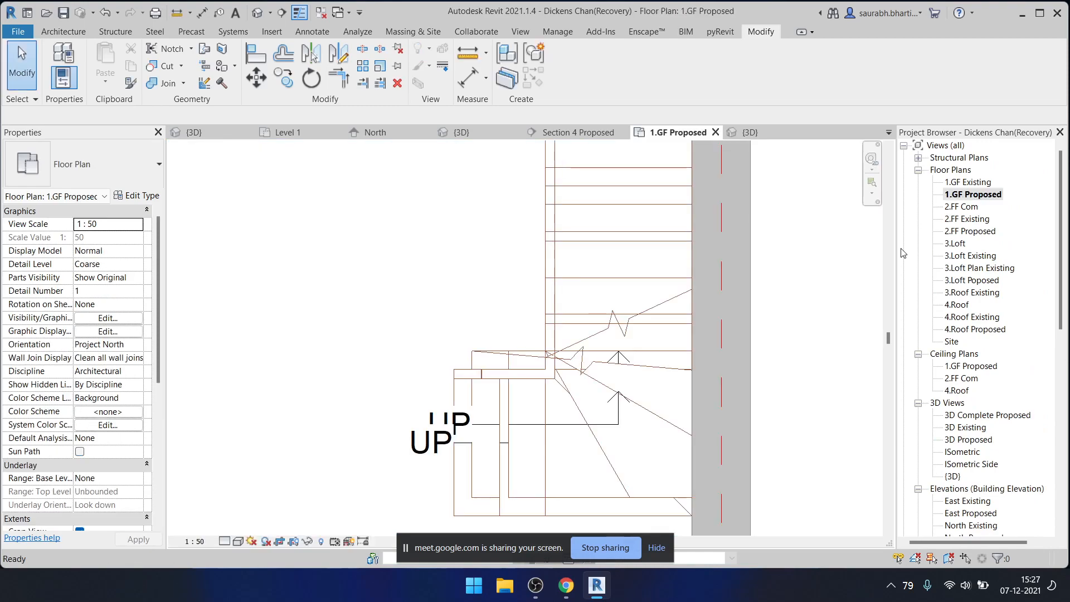
click(641, 259)
scroll(641, 259, down, 5)
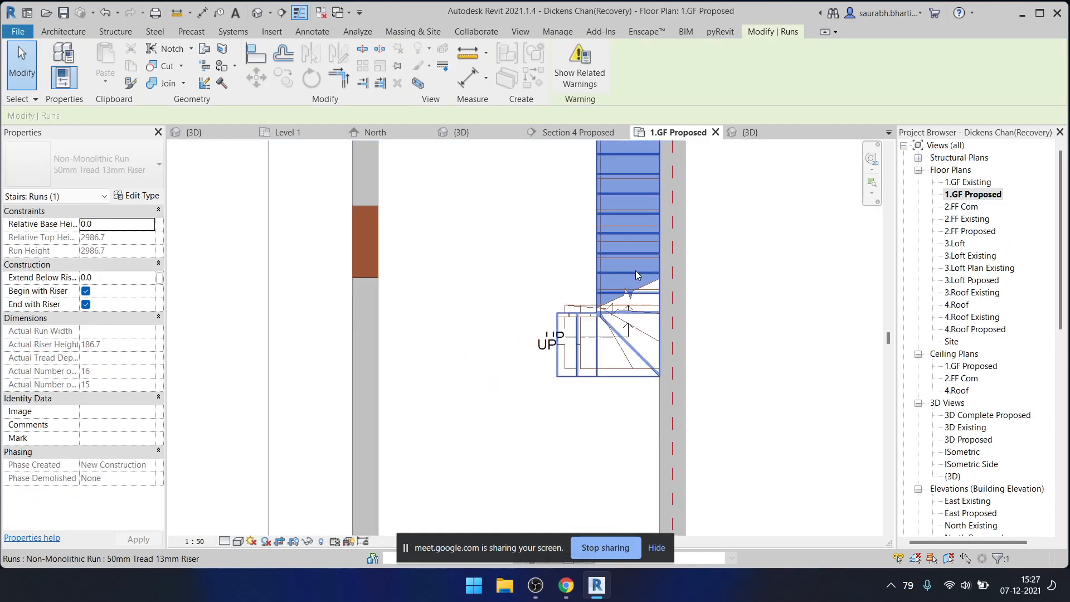
scroll(625, 287, up, 2)
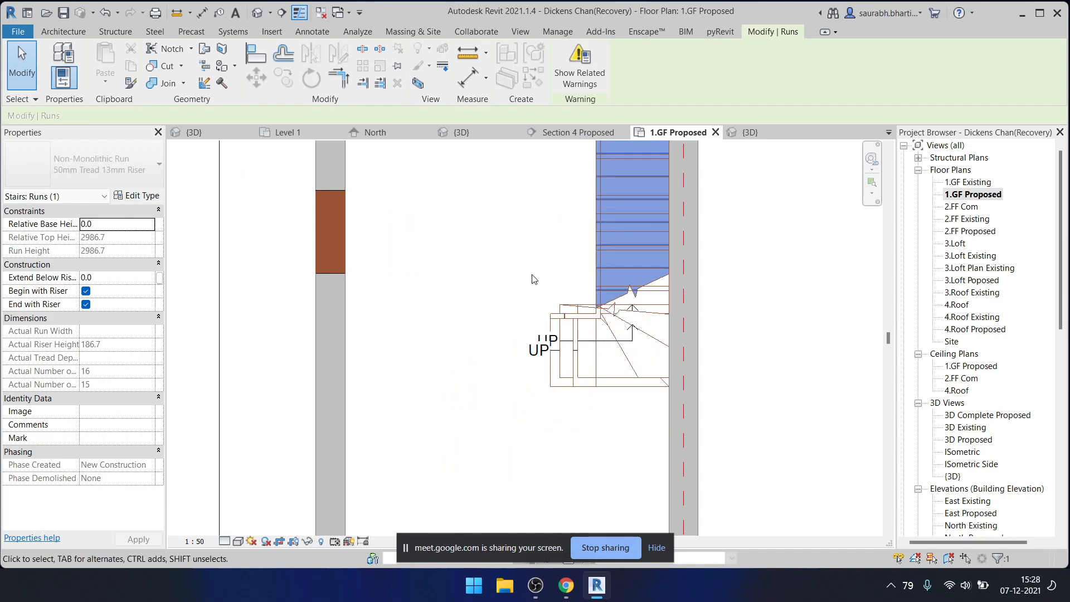
middle_drag(554, 264, 503, 291)
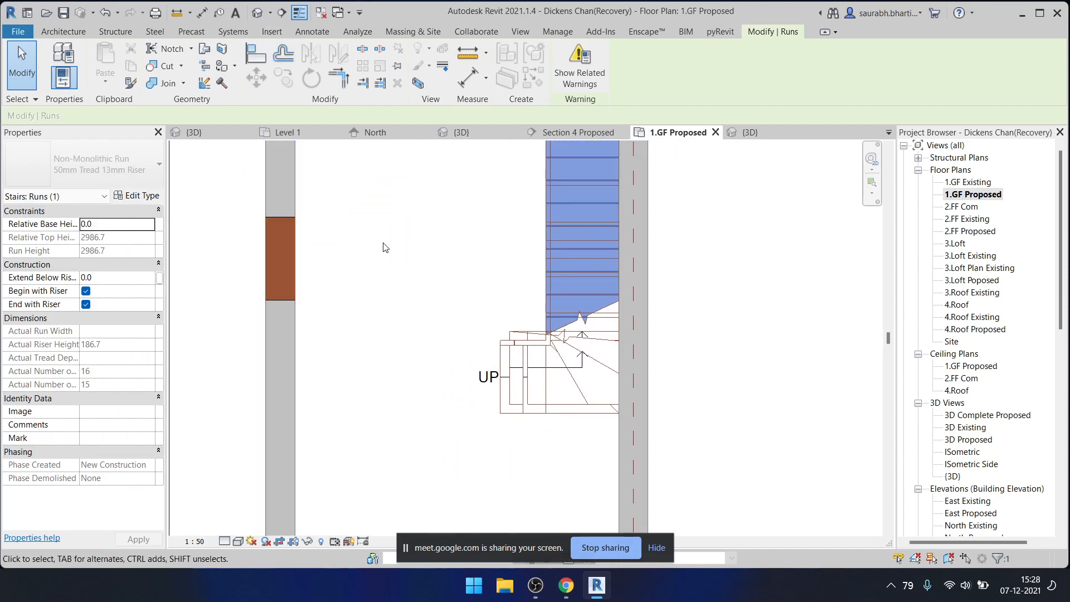
- Move the "2 Stair" staircase off the overlapping stair into the open floor area beside it
click(312, 195)
scroll(608, 347, up, 1)
scroll(607, 347, down, 1)
click(590, 250)
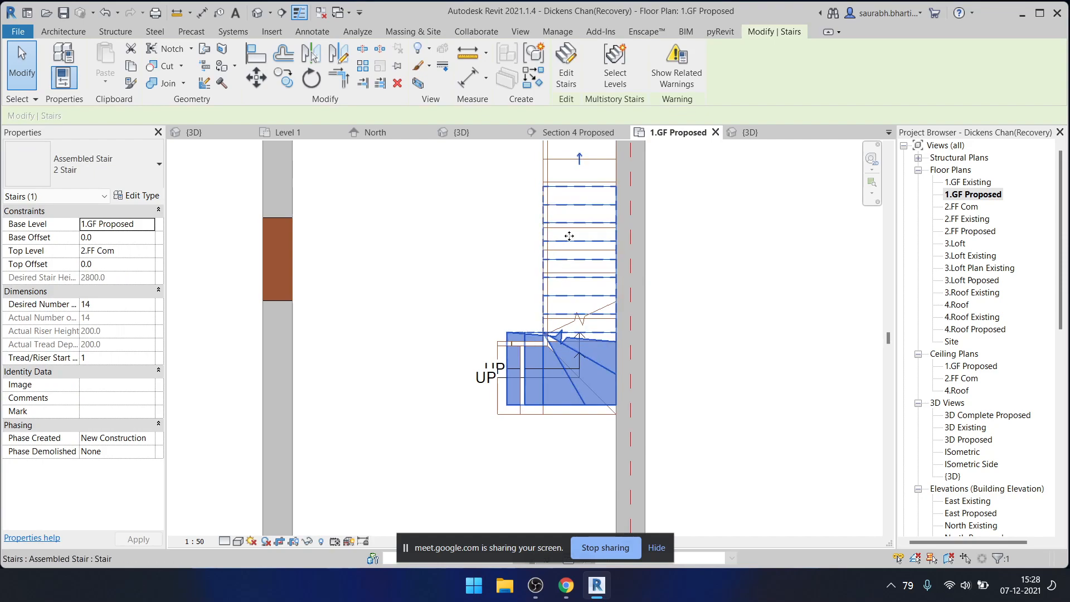
ctrl+drag(563, 251, 410, 241)
middle_drag(490, 270, 555, 311)
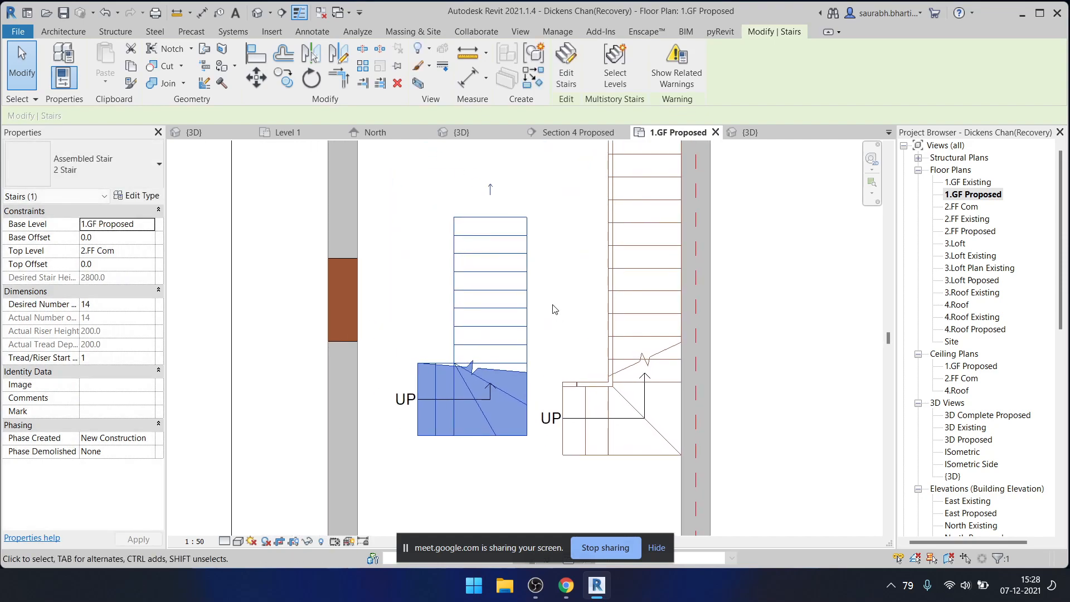
- Move the "190mm max riser 250mm going" stair slightly away from the wall and select it to check its type
drag(649, 303, 610, 340)
middle_drag(609, 366, 638, 290)
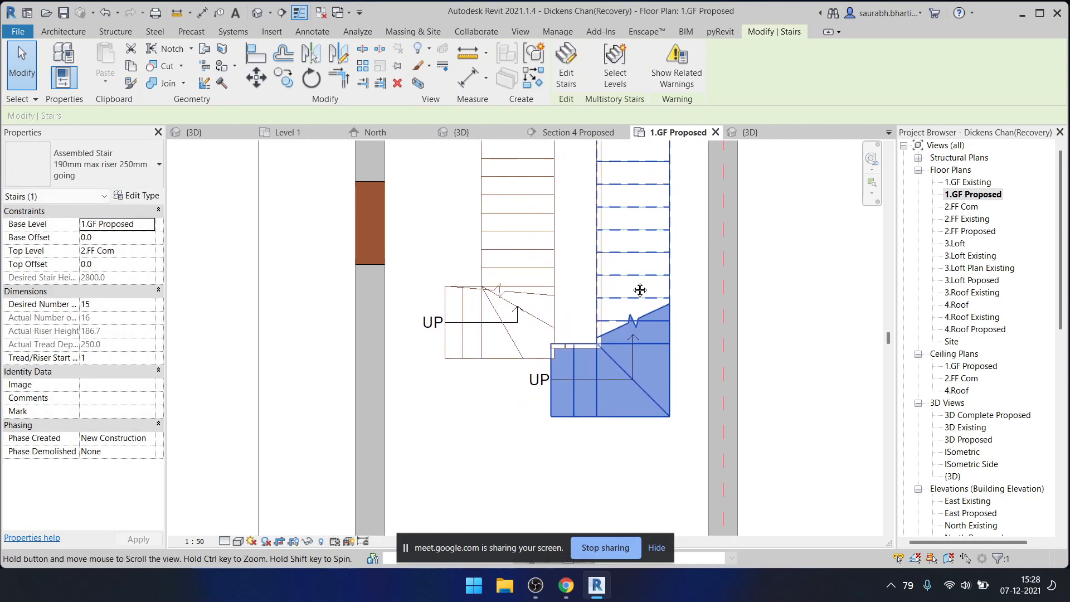
click(576, 310)
scroll(576, 309, down, 1)
middle_drag(576, 313, 542, 343)
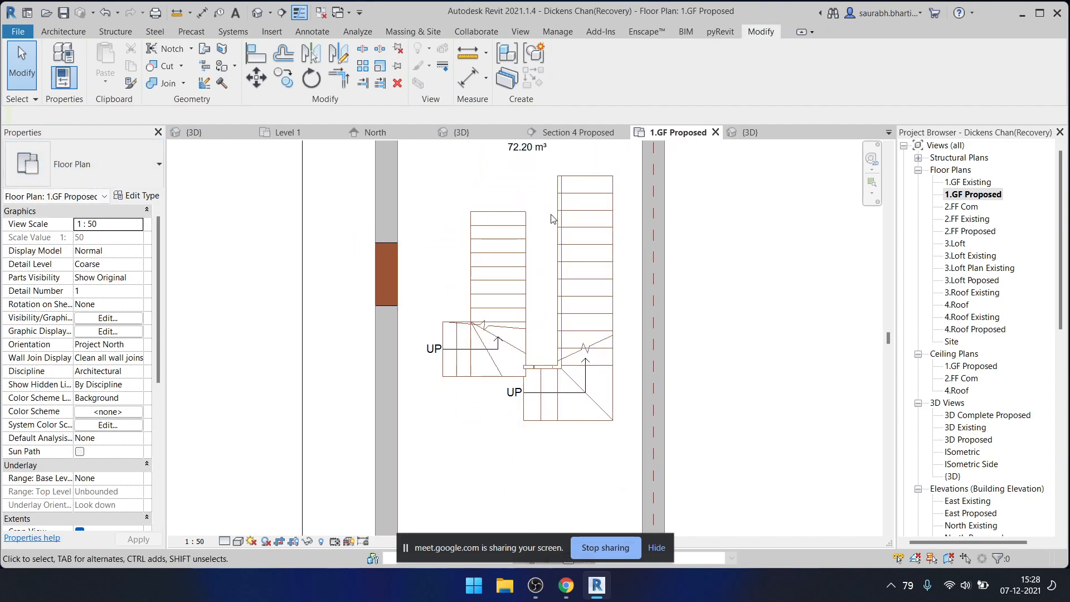
click(570, 221)
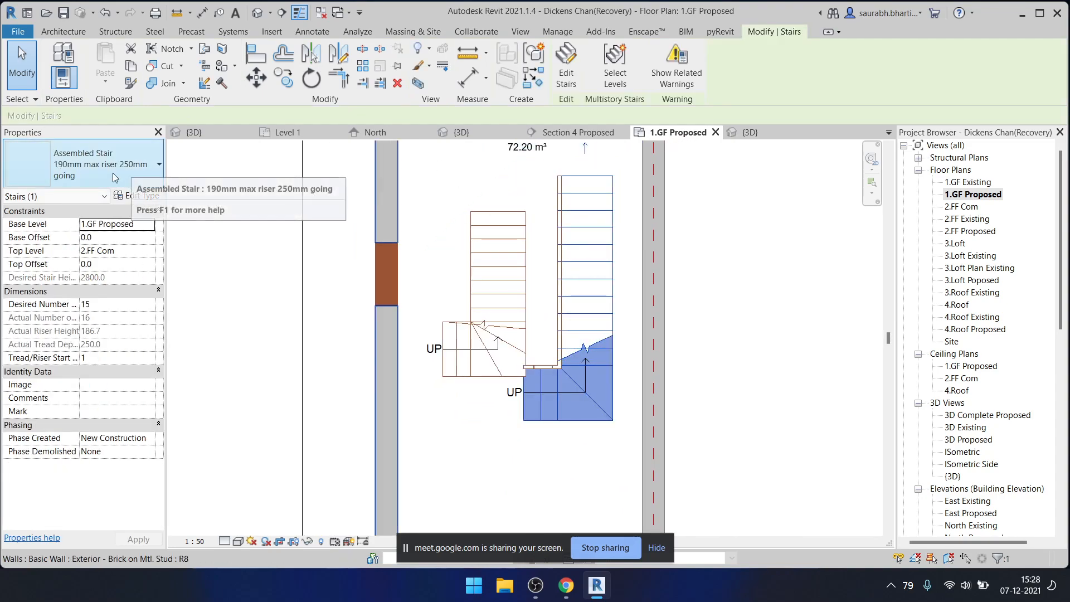
- Compare the calculation rules of the "190mm max riser 250mm going" and "2 Stair" types in their type properties
click(127, 195)
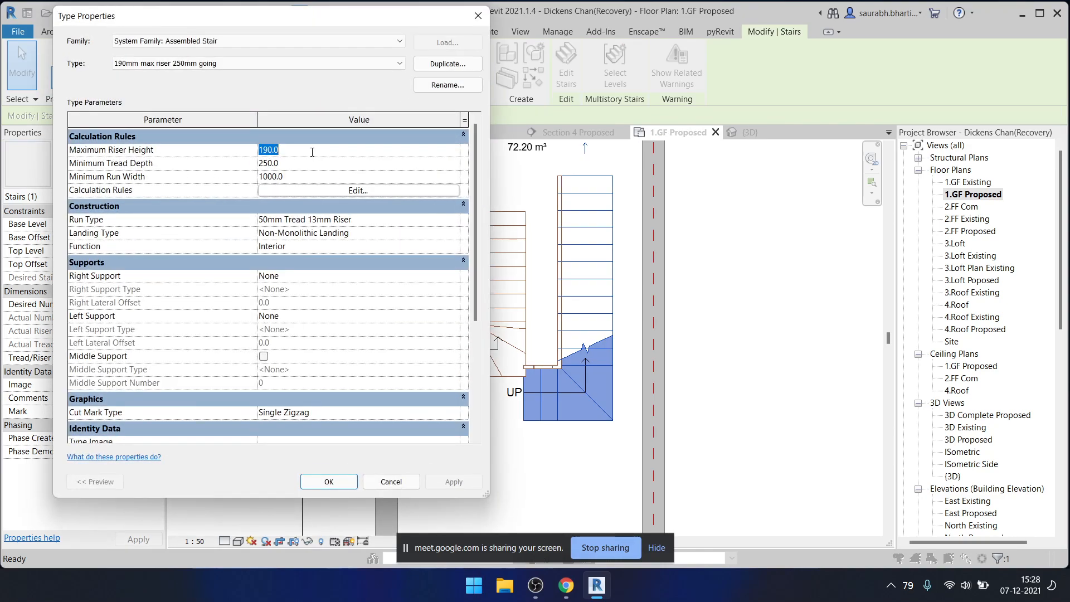
click(478, 16)
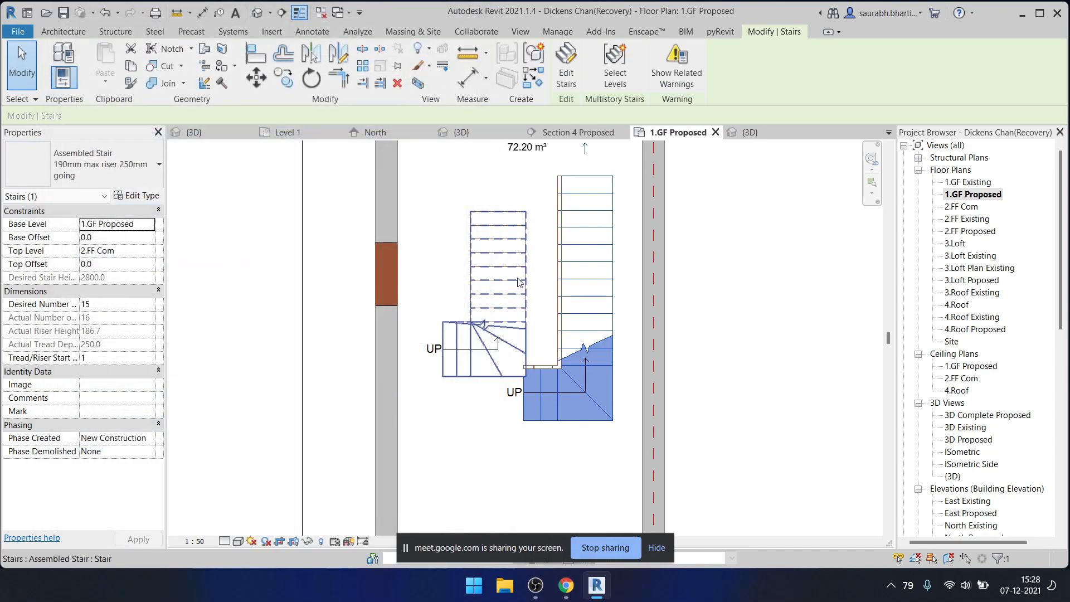
click(135, 196)
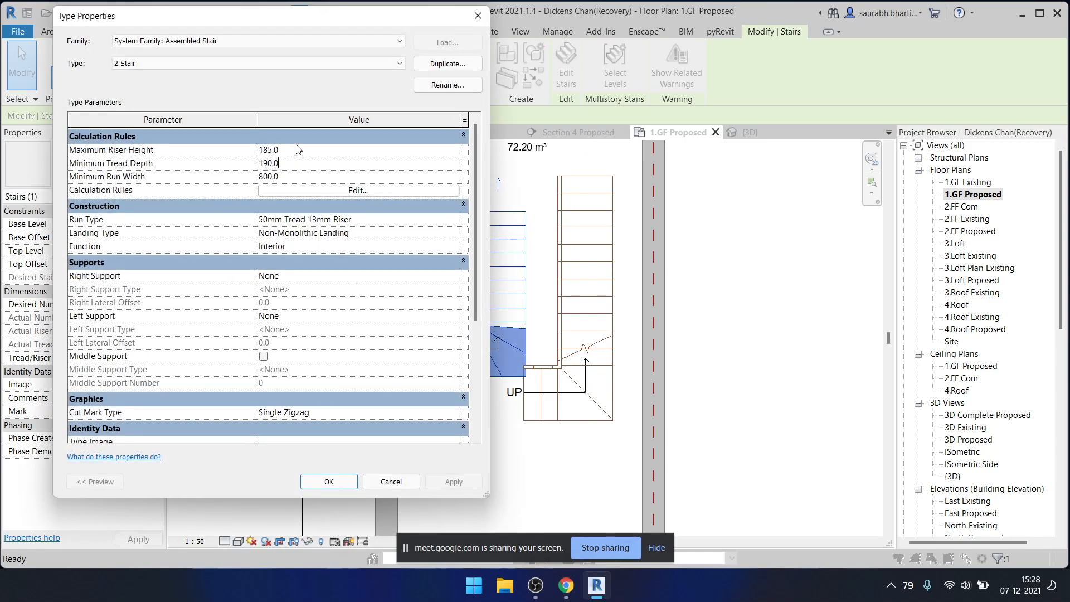
click(478, 16)
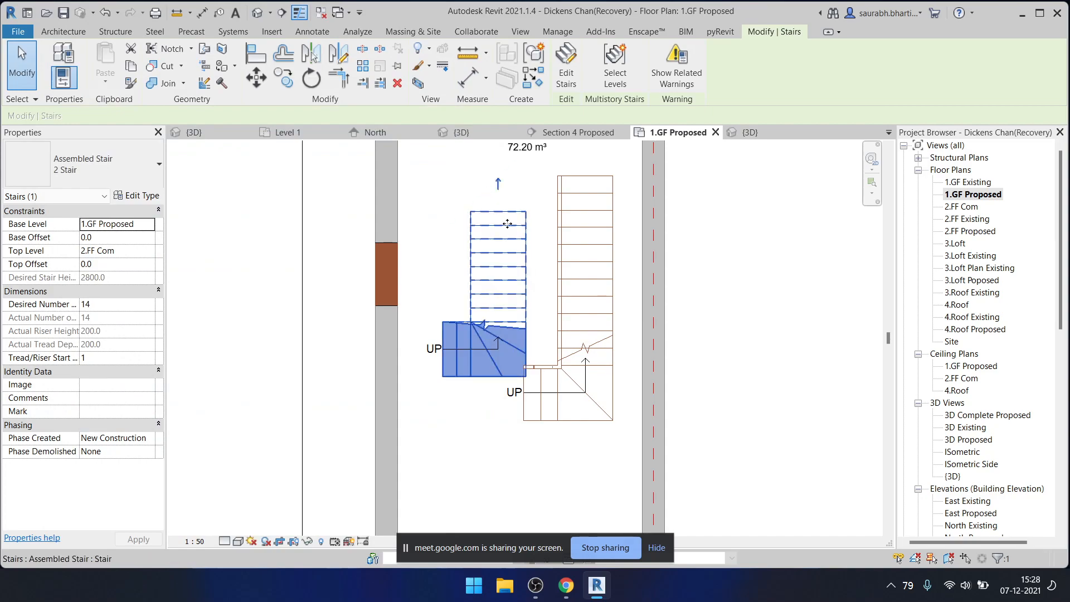
key(Escape)
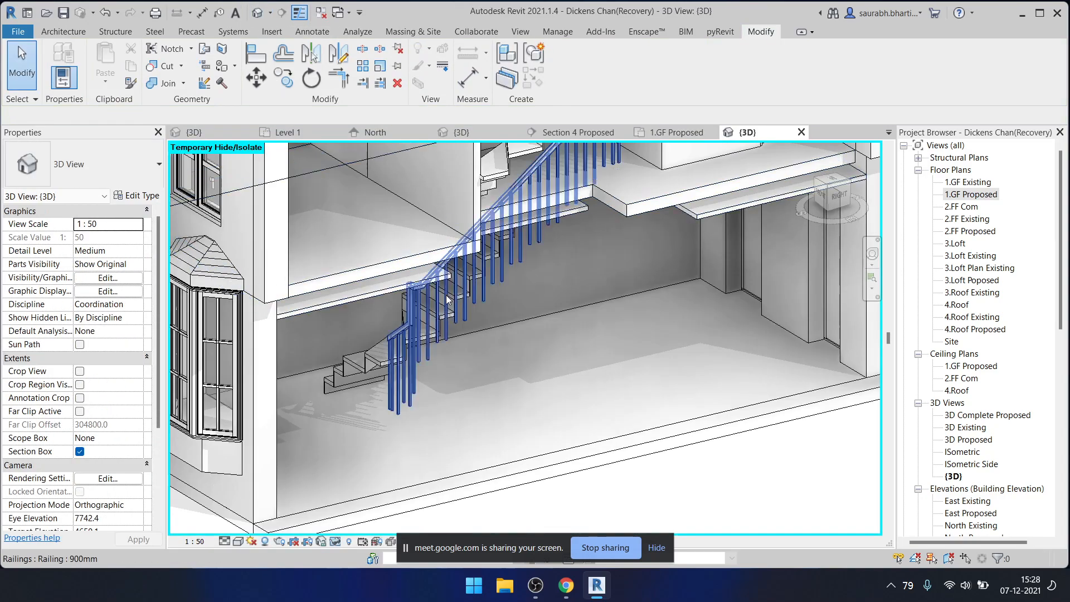
- View the stair within the 3D model, return to the 1.GF Proposed plan and check the "2 Stair" type's minimum tread depth
scroll(465, 292, down, 3)
mouse_move(465, 292)
shift+middle_down()
mouse_move(506, 296)
mouse_move(474, 314)
shift+middle_up()
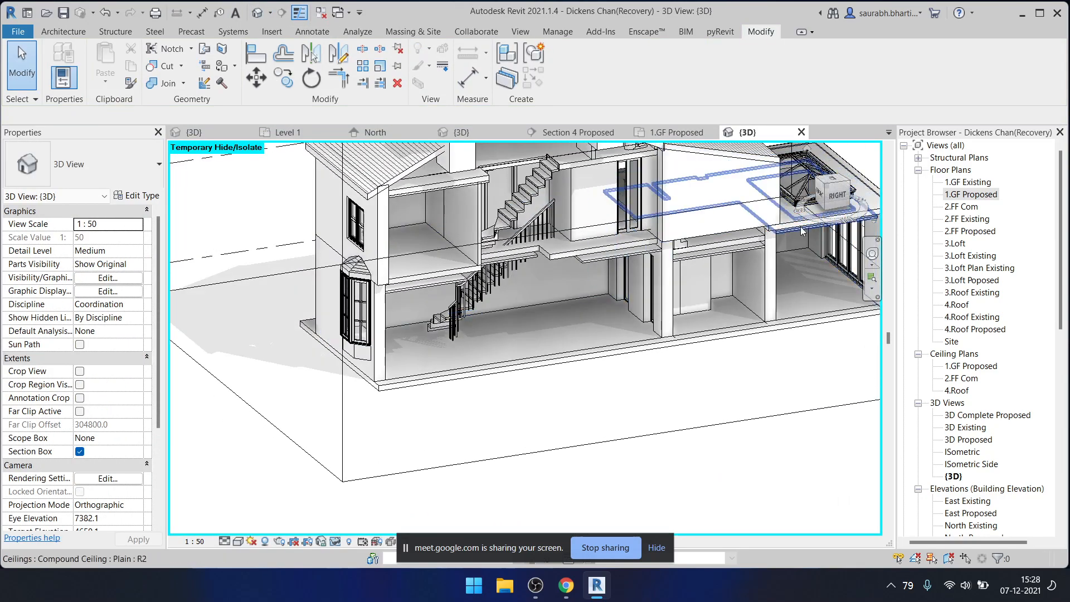
double_click(970, 194)
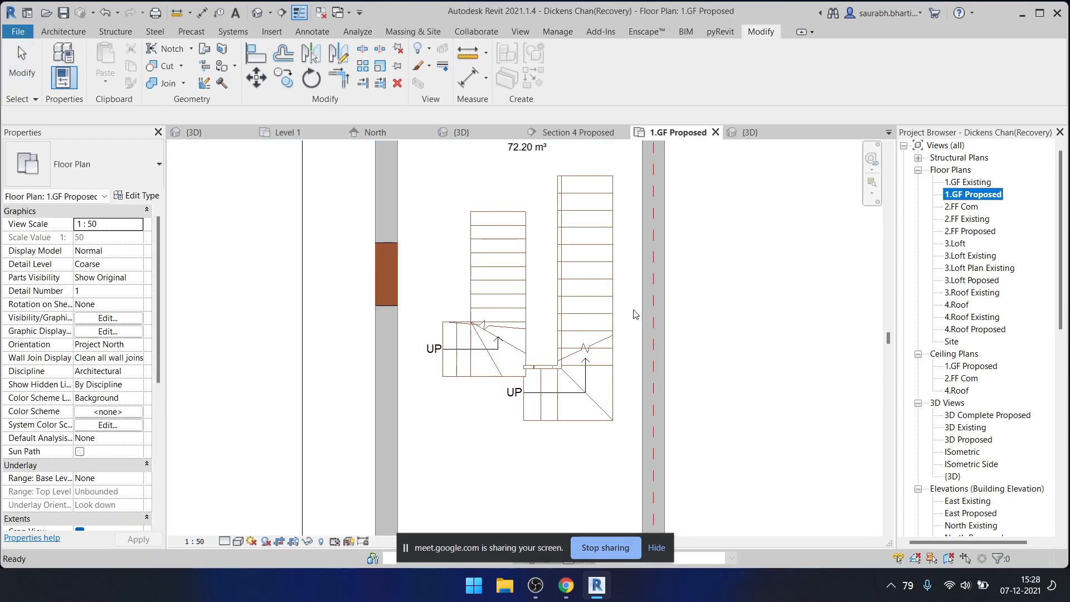
click(503, 287)
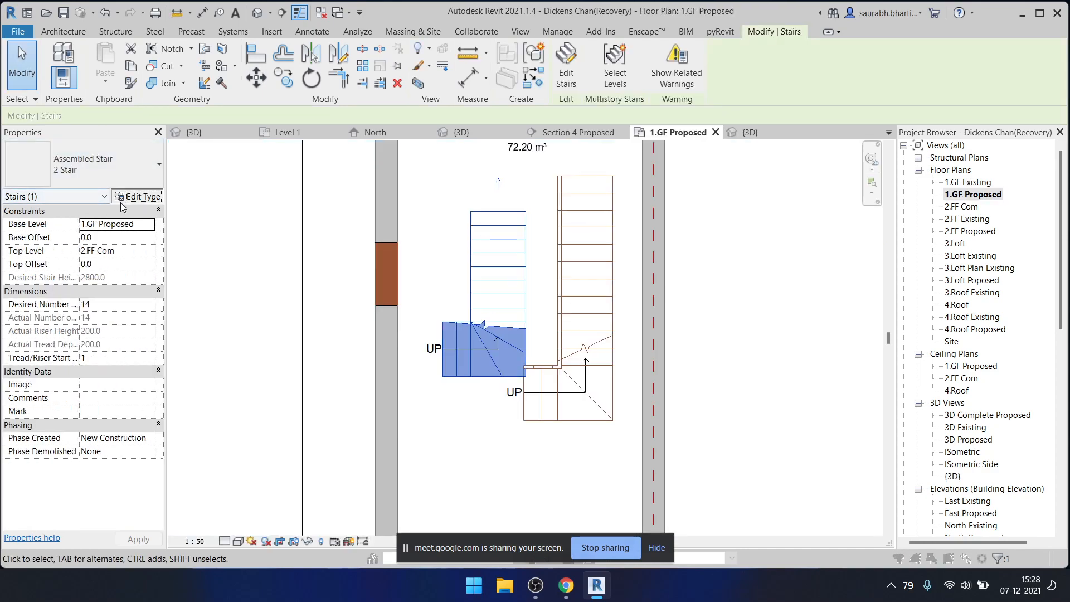
click(136, 195)
click(293, 163)
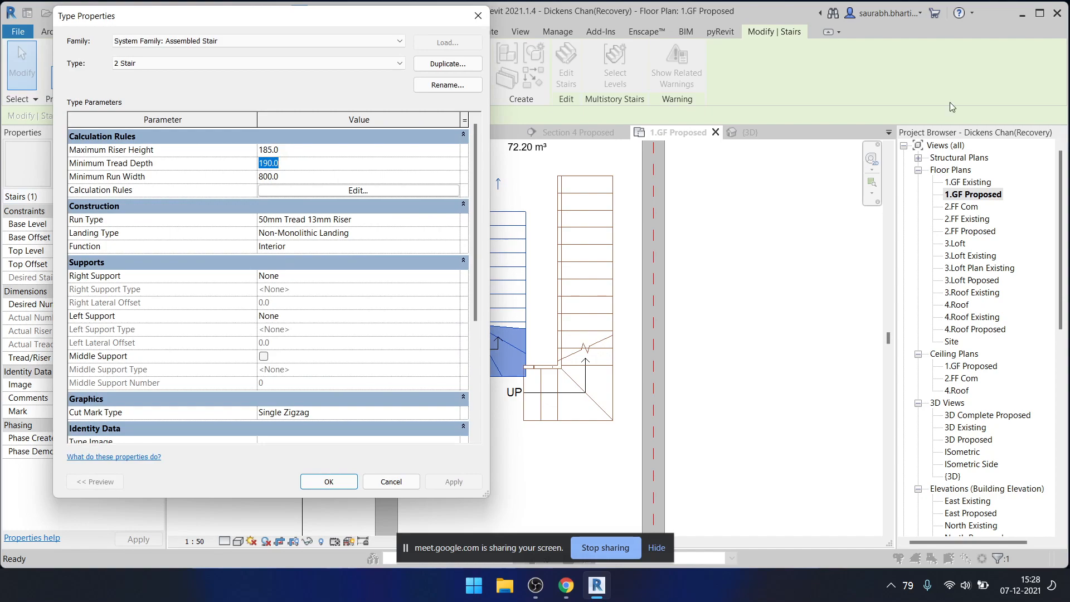
click(477, 16)
- Examine in 3D how the ground-floor stair and its railing meet the upper floor slab
click(254, 15)
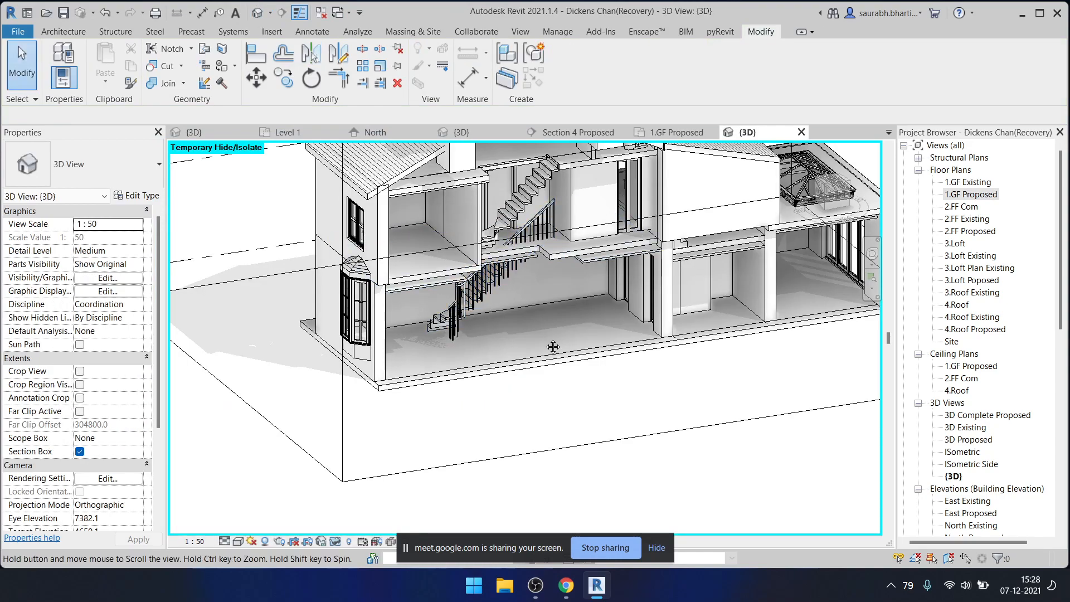
scroll(500, 250, up, 8)
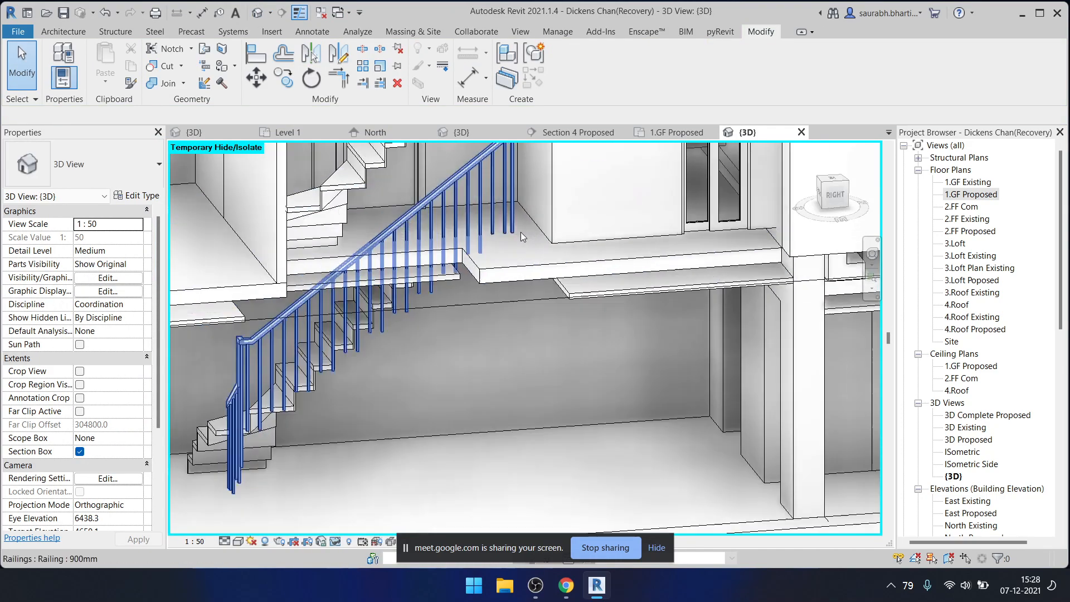
scroll(527, 259, down, 6)
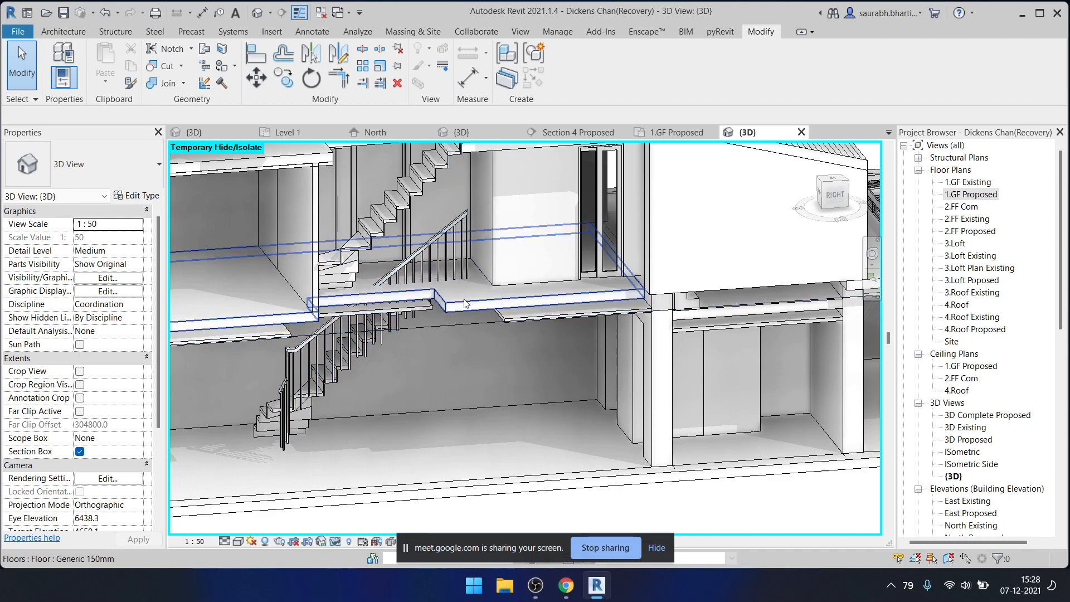
mouse_move(349, 376)
shift+middle_down()
mouse_move(389, 425)
mouse_move(353, 360)
shift+middle_up()
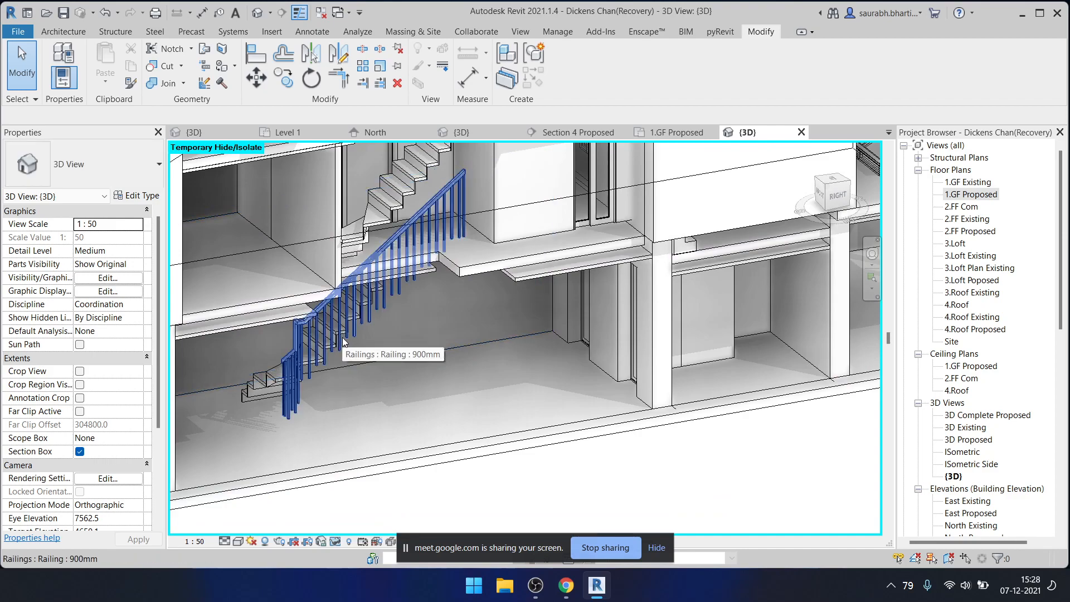
- Check the maximum riser height of the "2 Stair" staircase from the 3D view without making changes
click(266, 380)
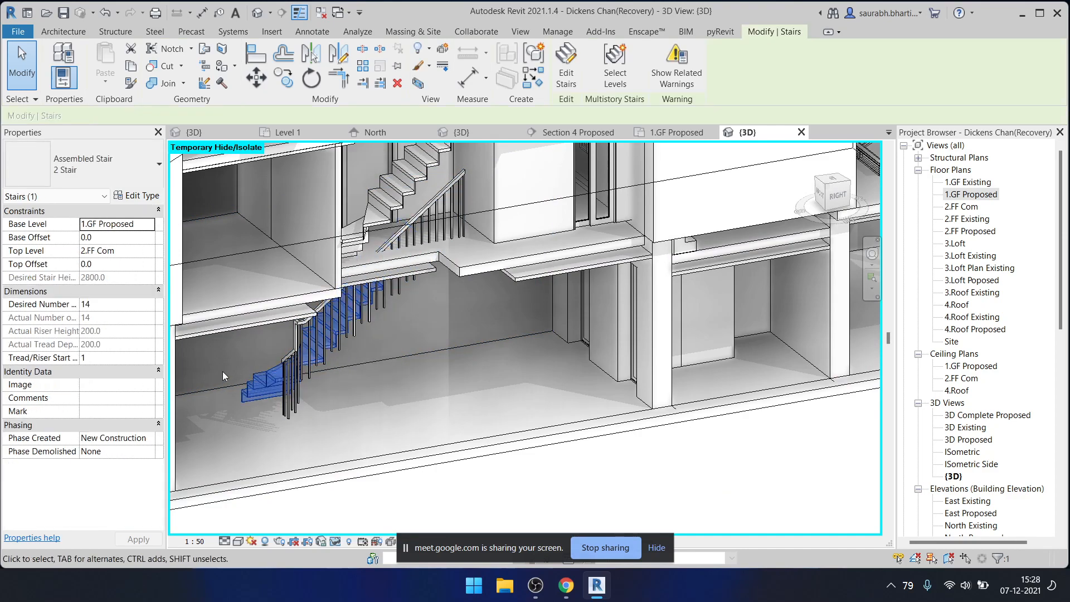
click(133, 196)
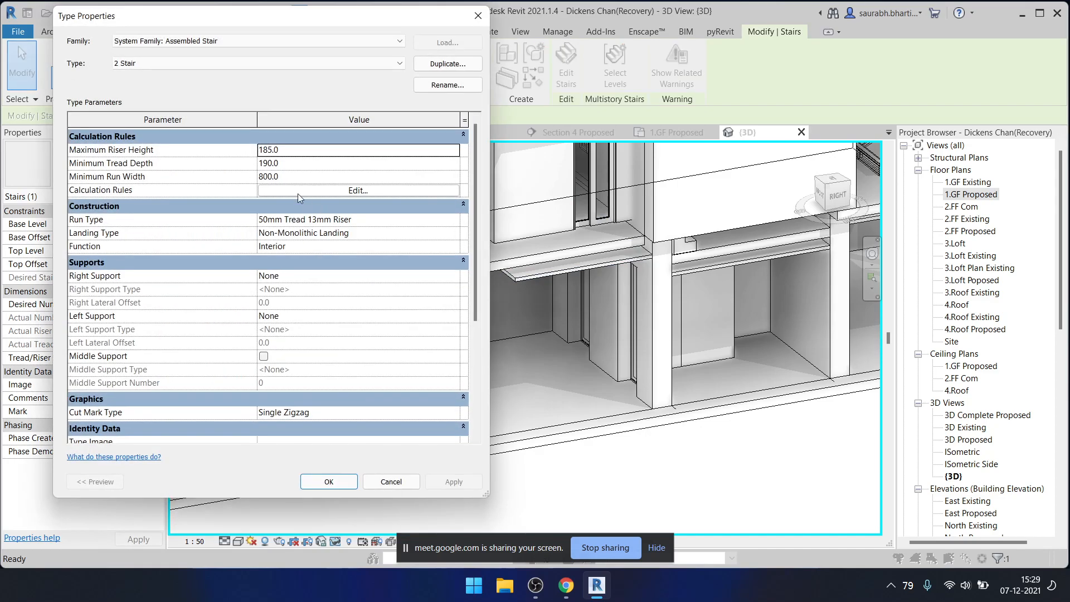
click(290, 150)
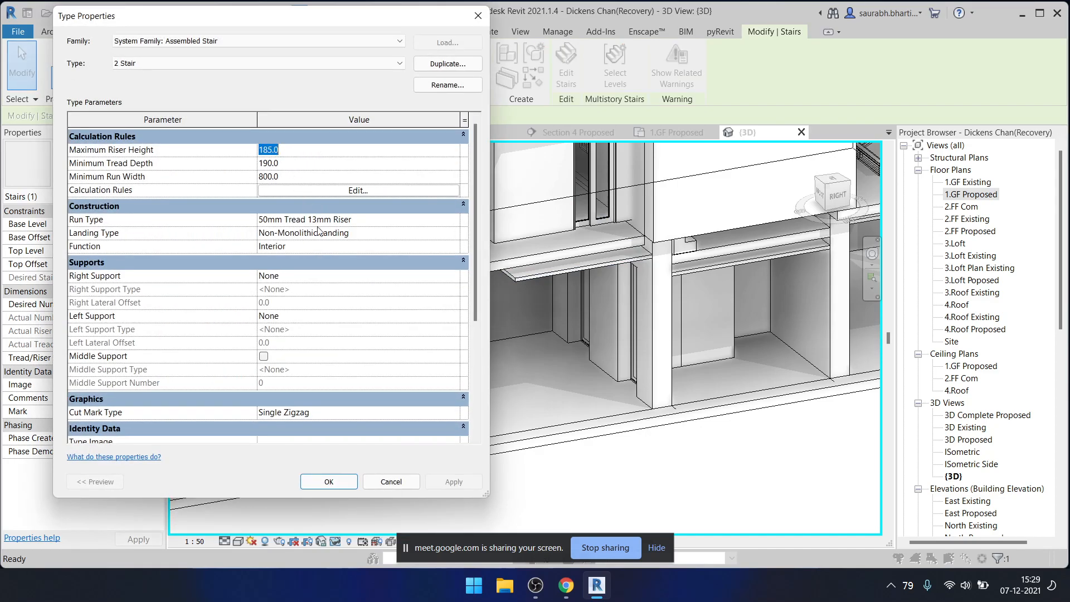
key(Escape)
key(Escape)
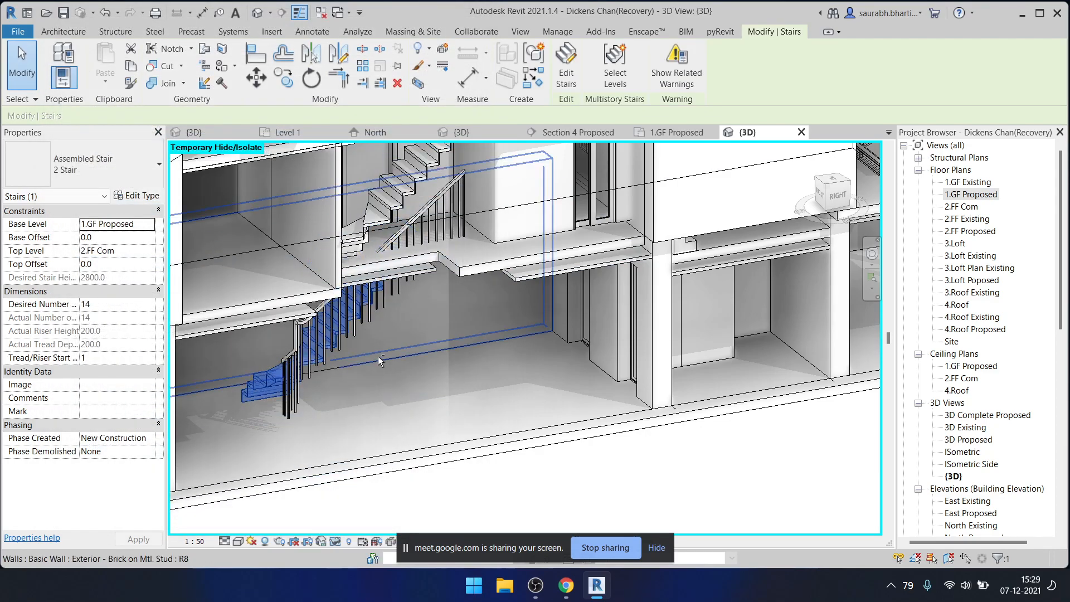
- Inspect the winder steps and railing at the foot of the ground-floor stair in 3D
shift+middle_drag(383, 359, 335, 343)
click(335, 343)
mouse_move(300, 384)
shift+middle_down()
mouse_move(312, 400)
mouse_move(304, 369)
shift+middle_up()
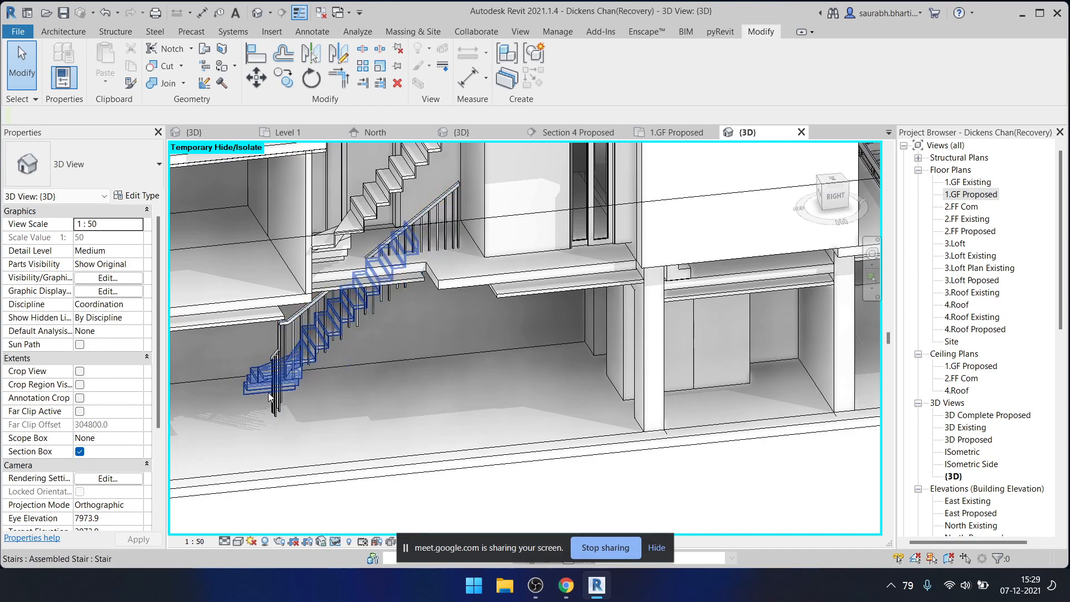
click(291, 383)
key(Escape)
scroll(262, 376, up, 5)
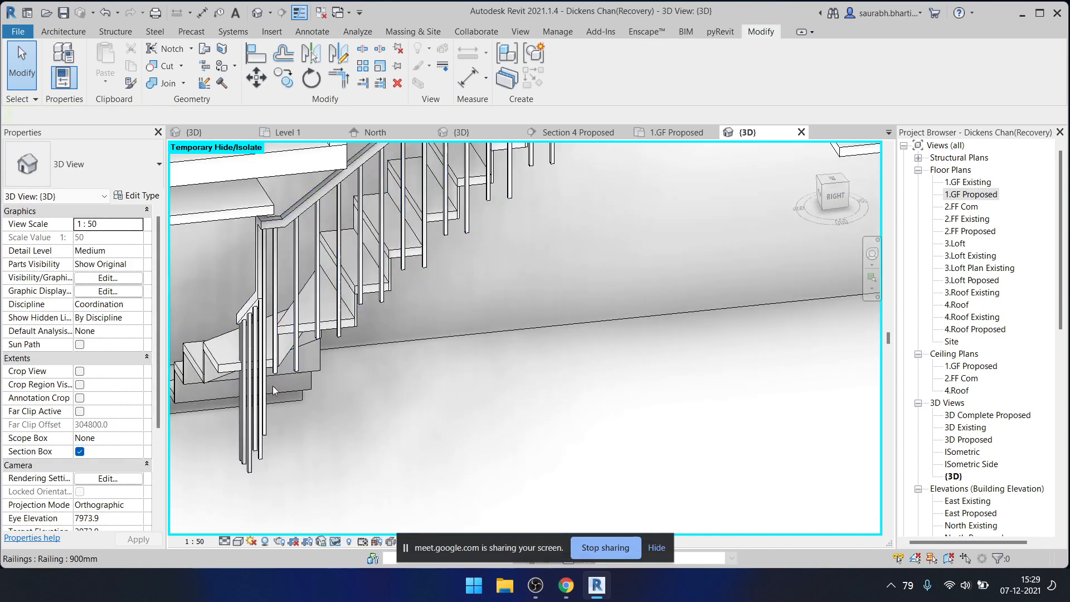
scroll(228, 365, down, 4)
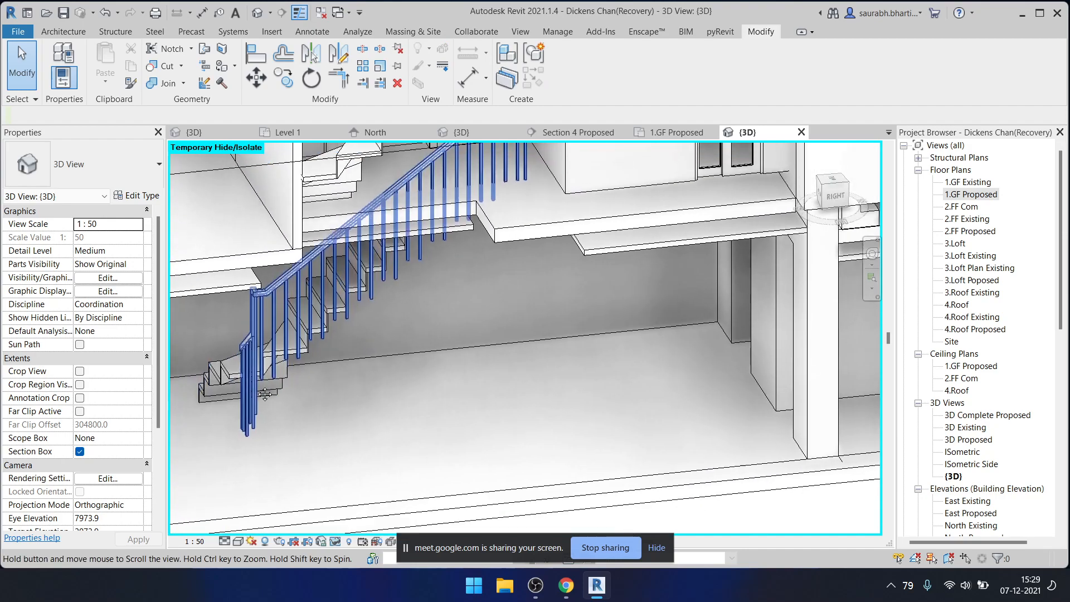
click(246, 365)
- Delete both staircases from the Reception in the 1.GF Proposed floor plan
double_click(972, 196)
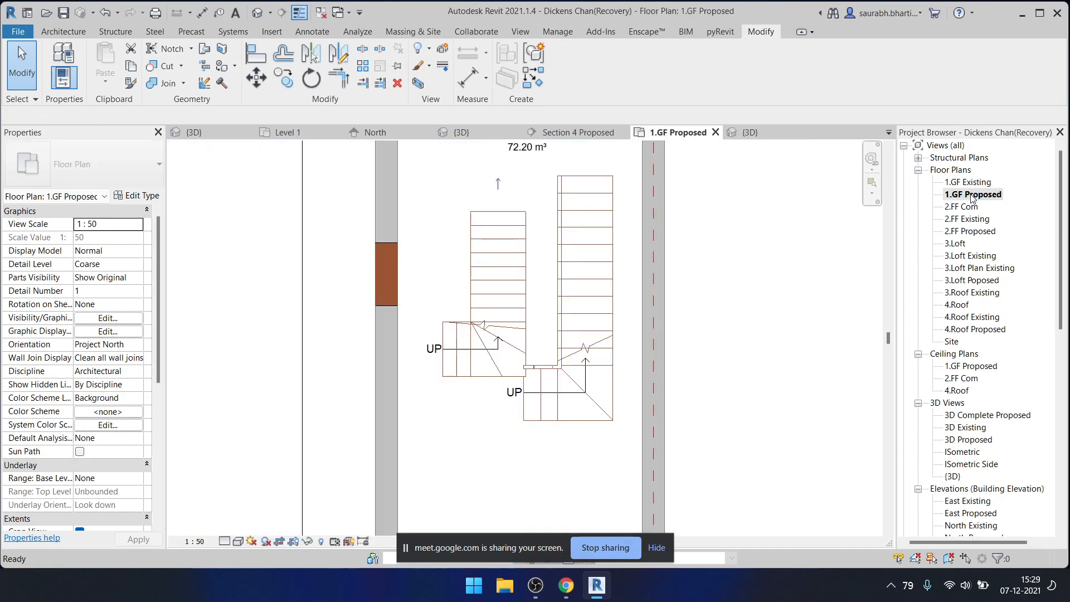
click(528, 339)
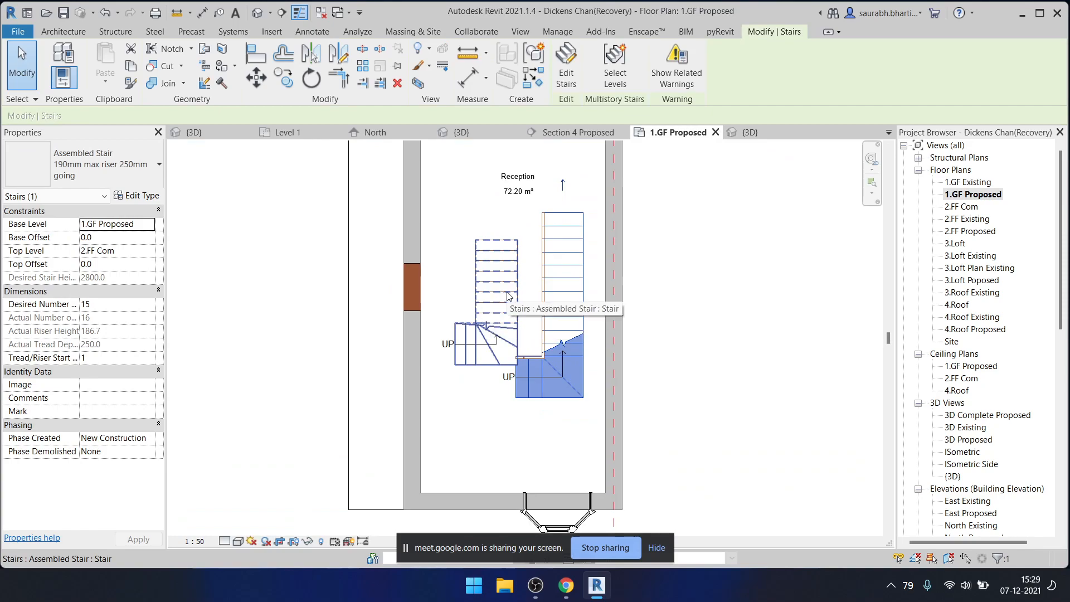
key(Delete)
- Start a "190mm max riser 250mm going" stair and set its type's maximum riser height to 200 and minimum run width to 800
key(s)
key(t)
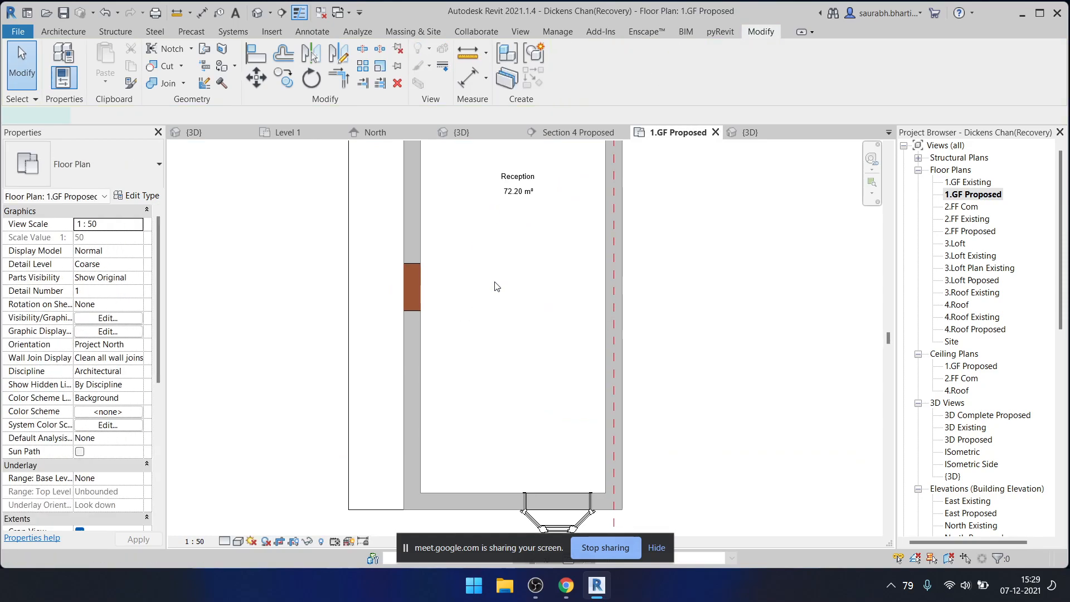
click(136, 167)
scroll(133, 200, up, 3)
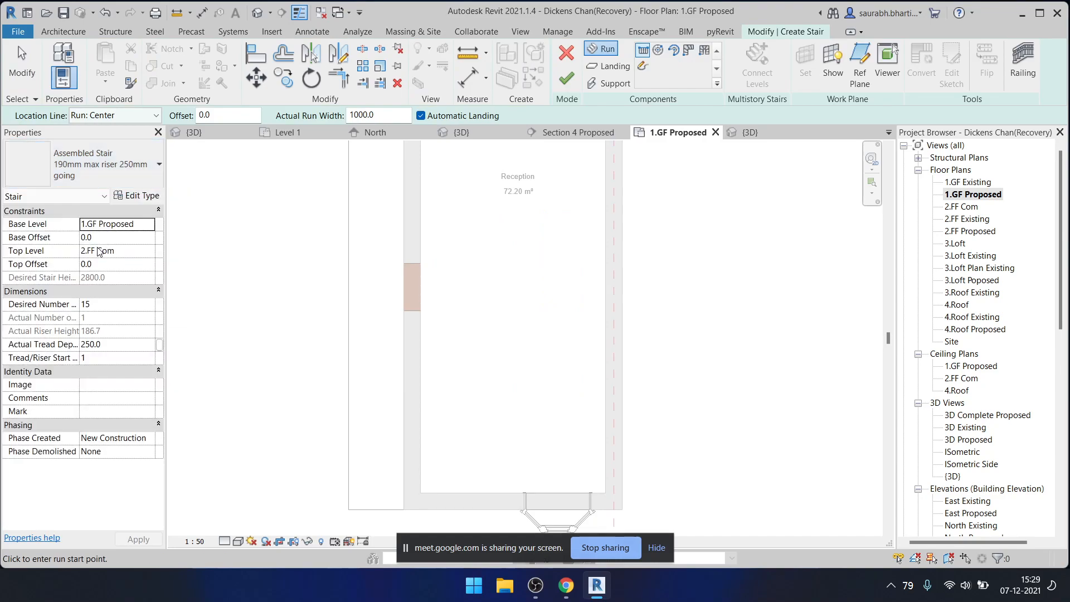
click(136, 193)
click(367, 150)
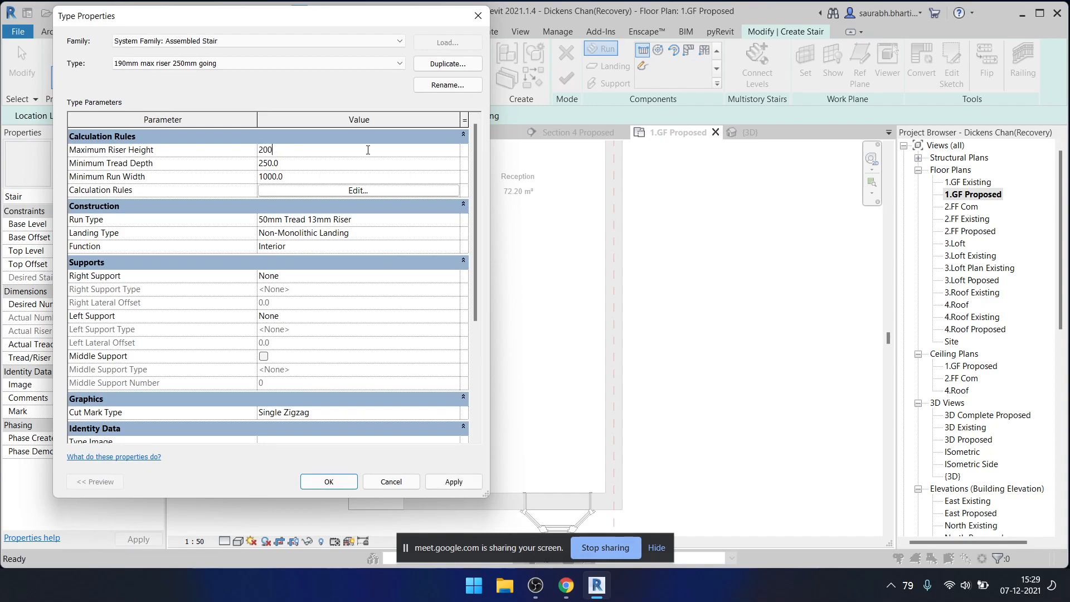
click(342, 176)
click(333, 482)
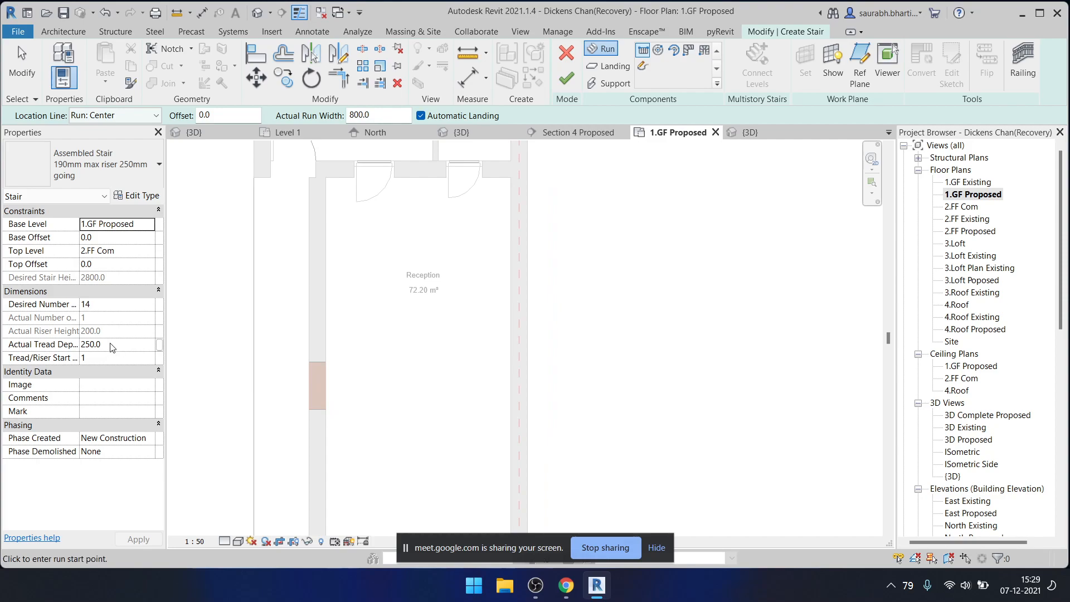
- Create a straight 14-riser stair along the Reception's wall on the red dashed line, using the Run: Right location line
click(149, 302)
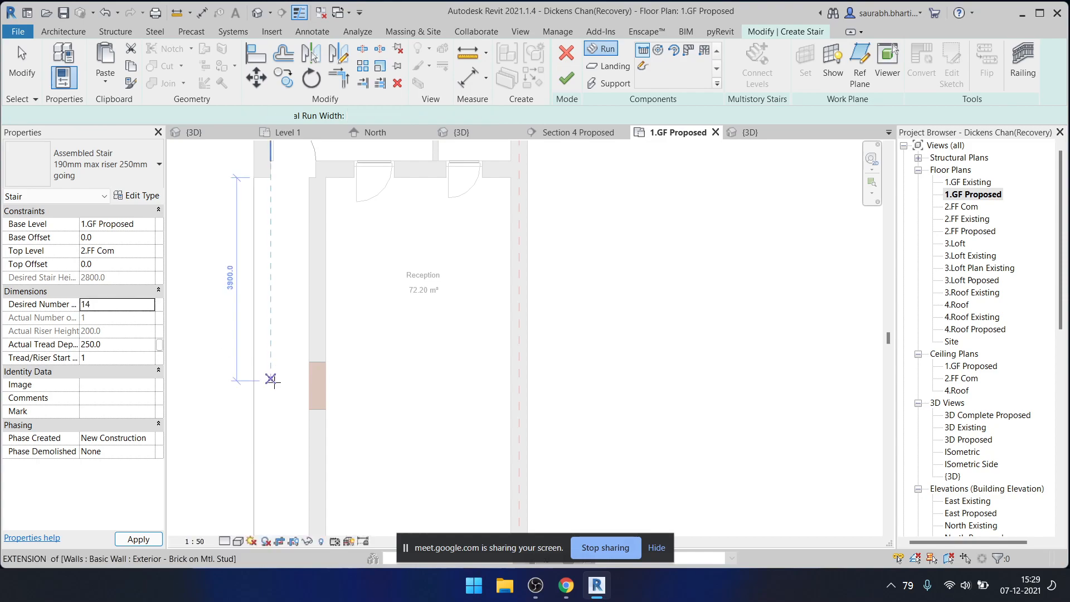
click(502, 492)
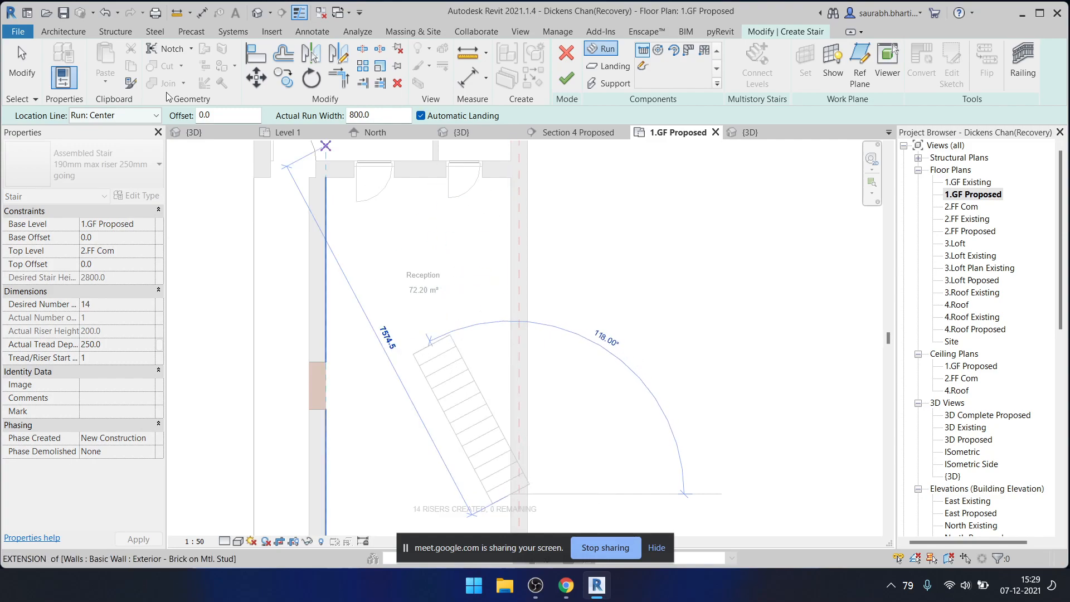
click(147, 115)
click(126, 162)
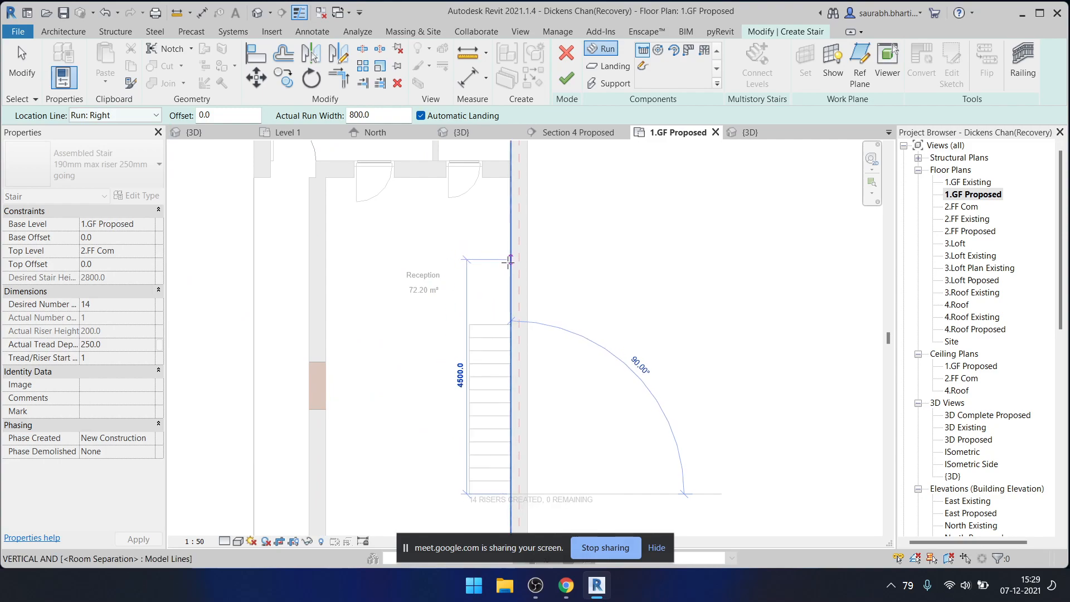
click(508, 271)
key(Escape)
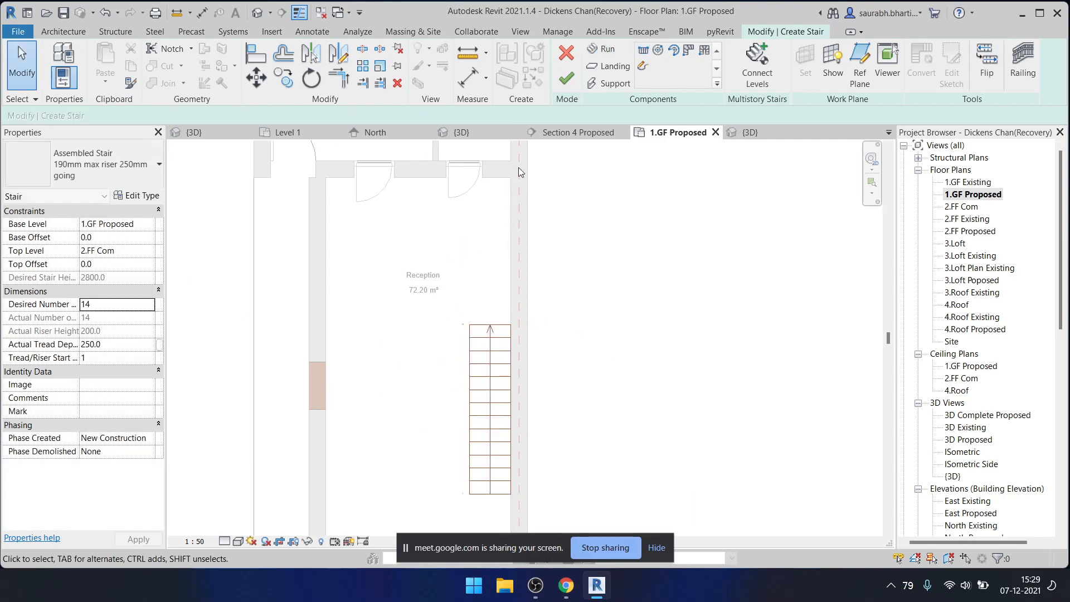
click(565, 79)
- Inspect the new straight stair's top riser against the upper floor slab in the right-side 3D view
key(ctrl+Tab)
shift+middle_drag(495, 332, 510, 283)
scroll(510, 283, down, 2)
click(817, 195)
scroll(466, 424, up, 5)
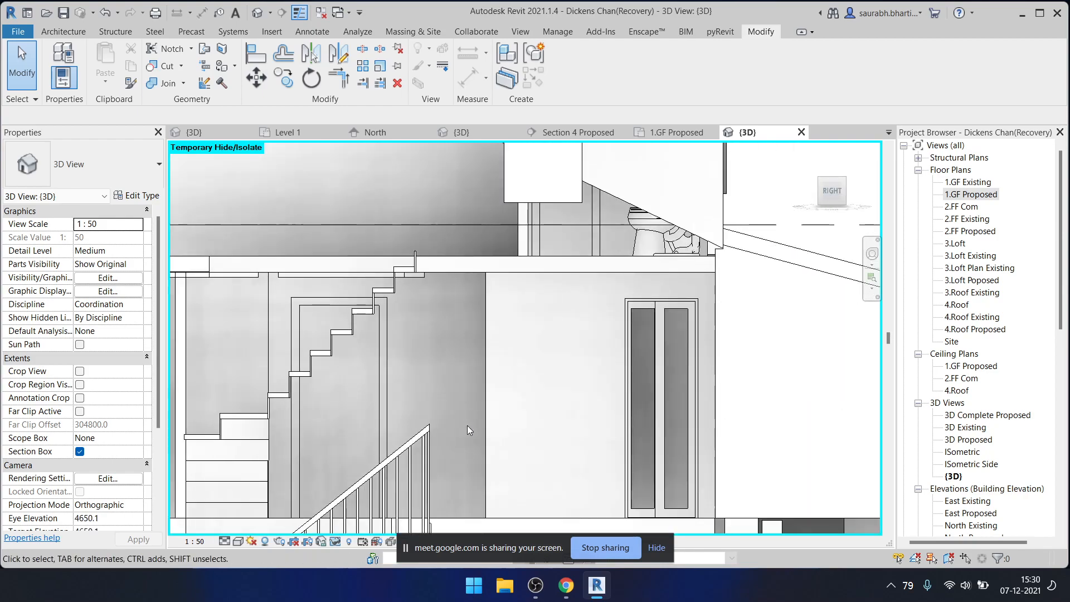
scroll(466, 424, up, 1)
middle_drag(466, 423, 466, 260)
scroll(434, 355, up, 2)
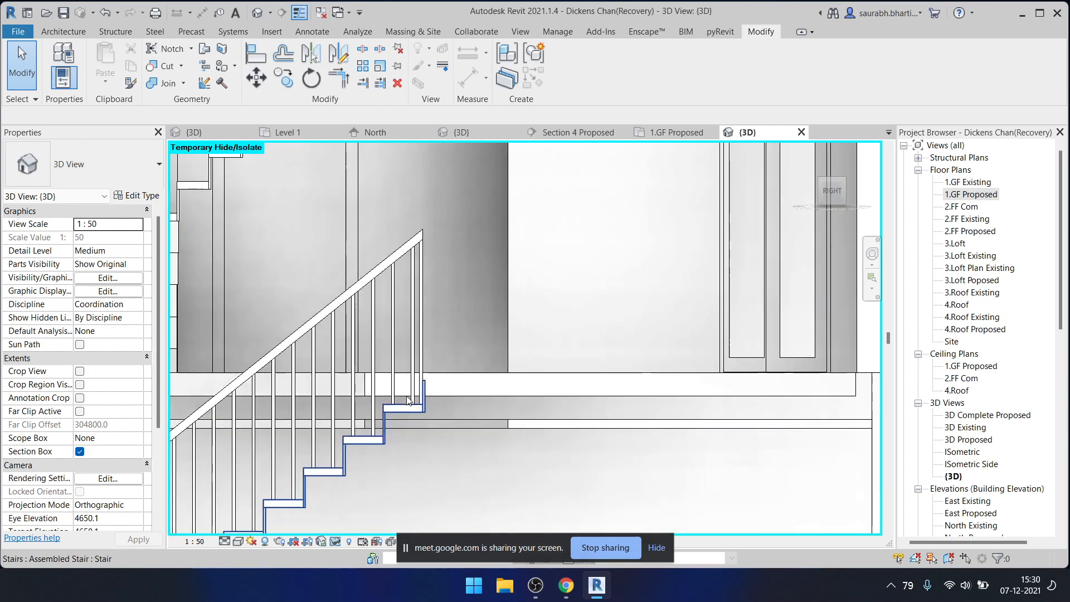
scroll(408, 400, up, 2)
scroll(1017, 411, down, 9)
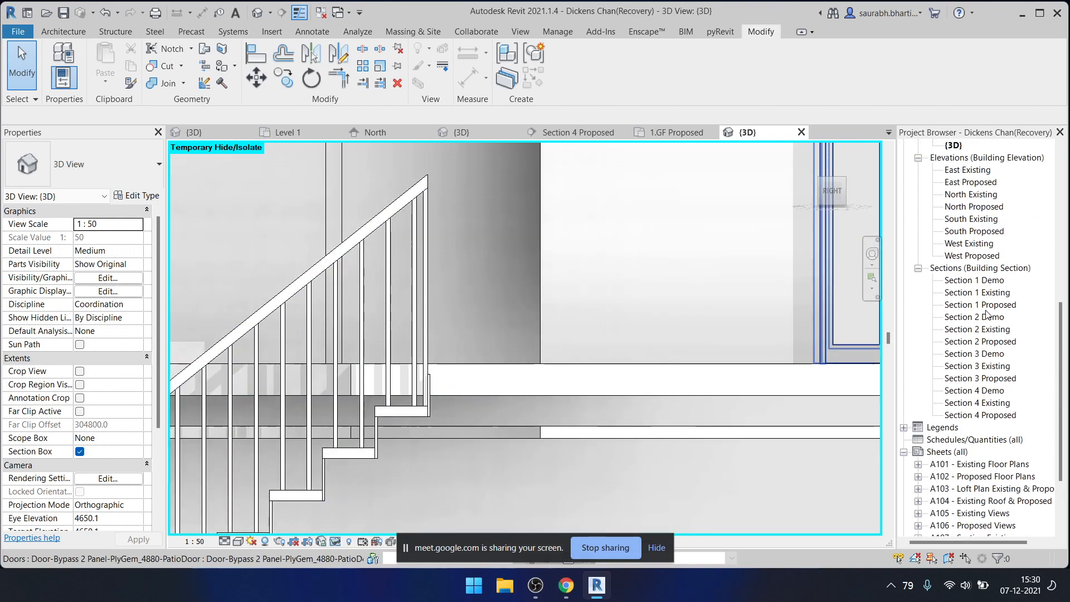
- In the Section 4 Proposed view, dimension the horizontal distance from the straight stair's top riser to the upper-floor wall
double_click(983, 415)
scroll(710, 313, up, 4)
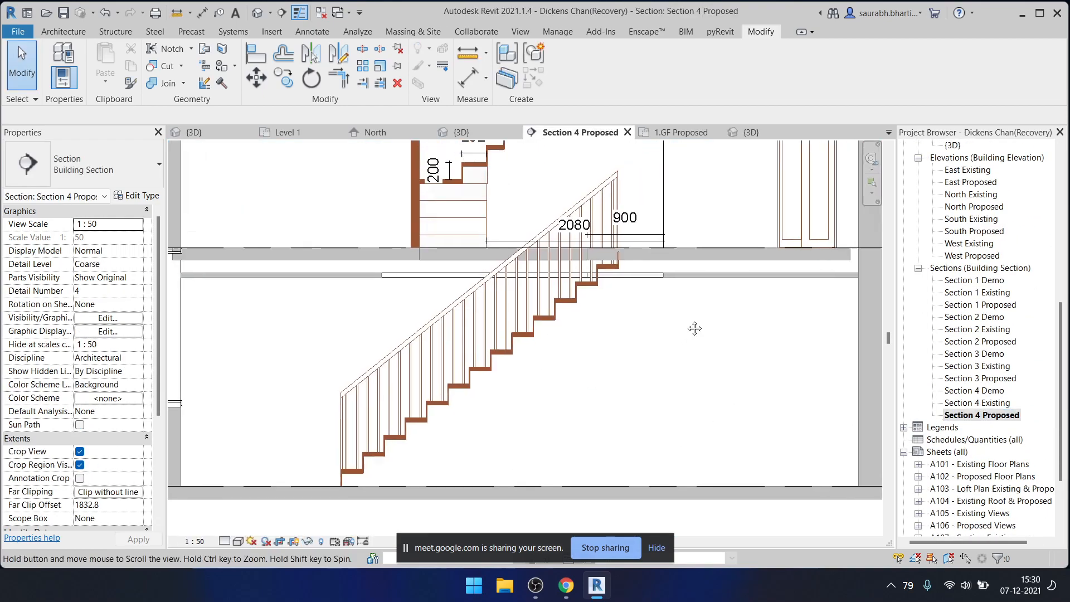
key(d)
key(i)
scroll(482, 331, up, 4)
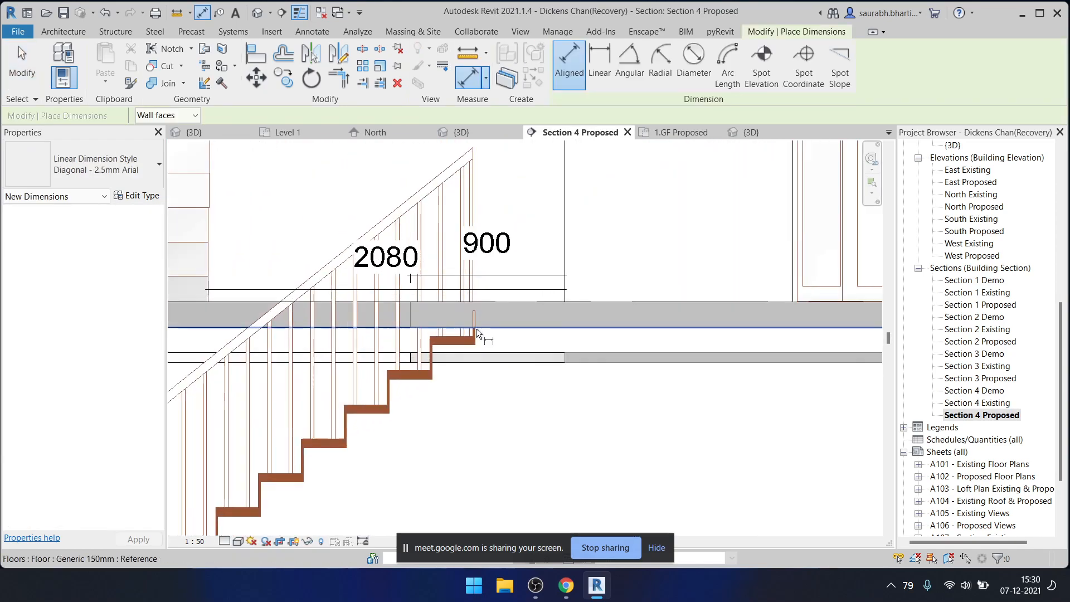
click(476, 333)
click(563, 247)
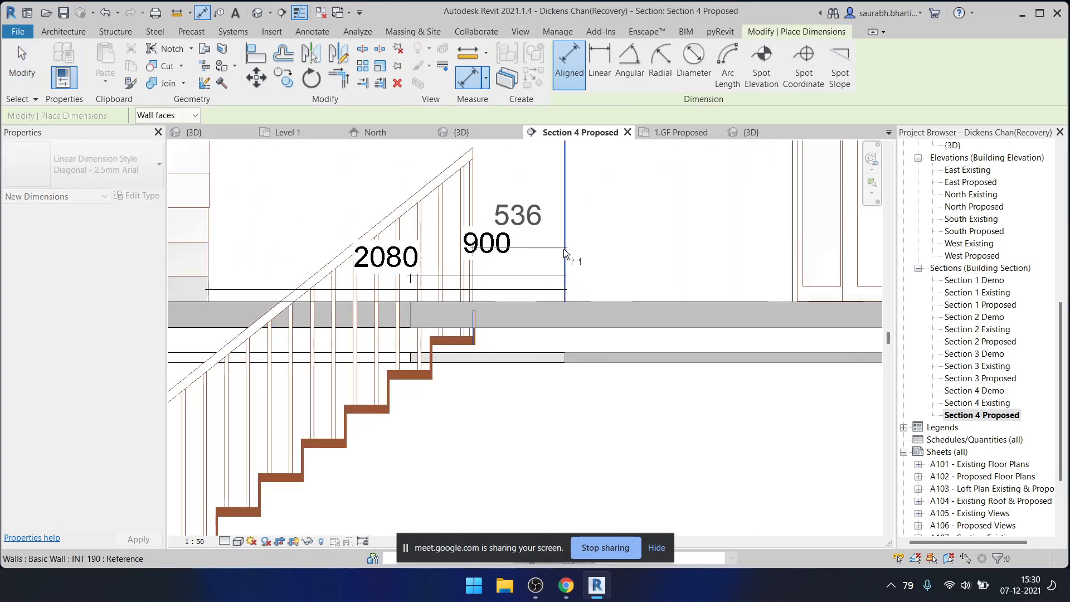
scroll(551, 285, down, 2)
click(539, 349)
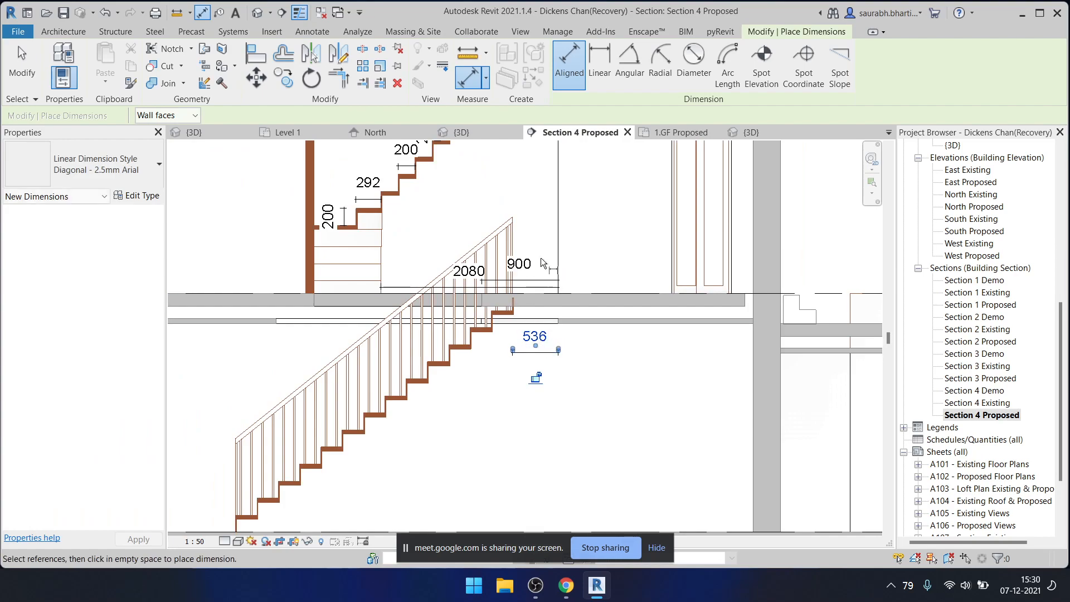
scroll(536, 288, down, 2)
scroll(532, 307, up, 2)
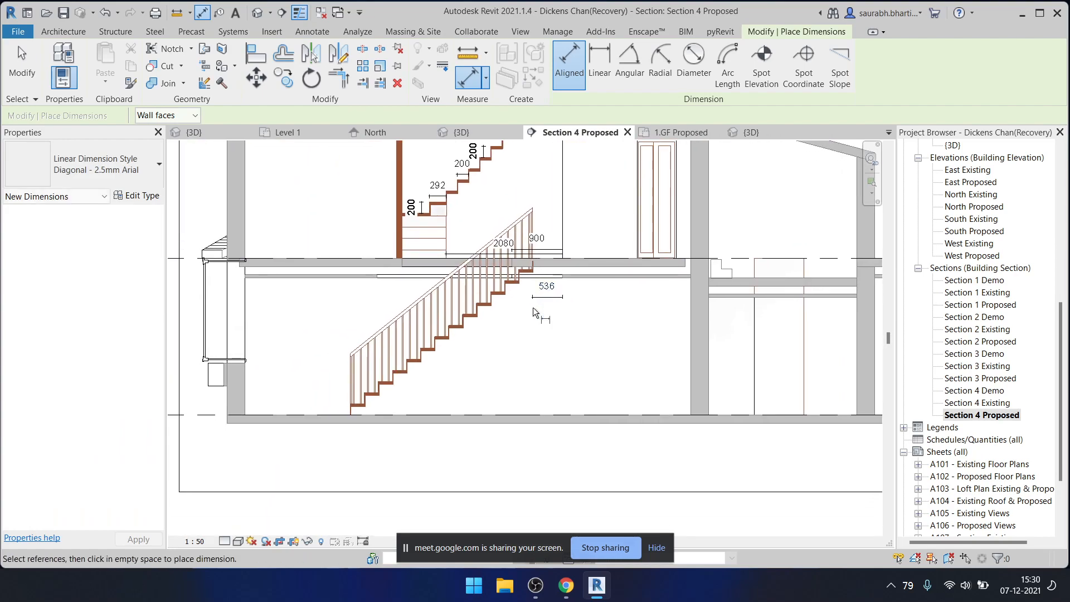
key(Escape)
key(Escape)
- Set the ground-floor stair type's maximum riser height to 190 and minimum tread depth to 190, accepting the riser height warning
click(474, 314)
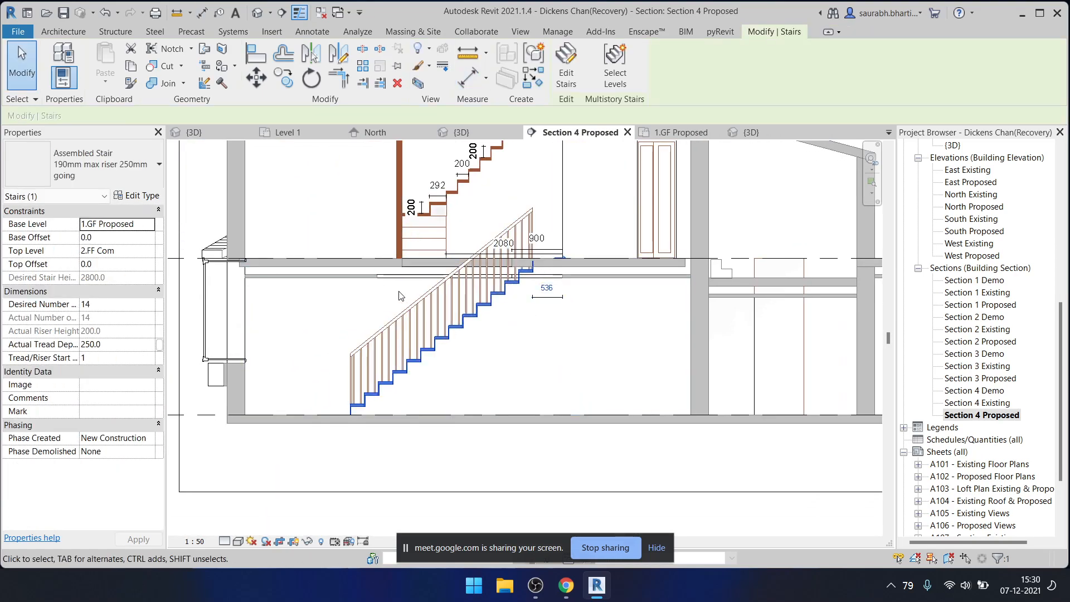
click(138, 198)
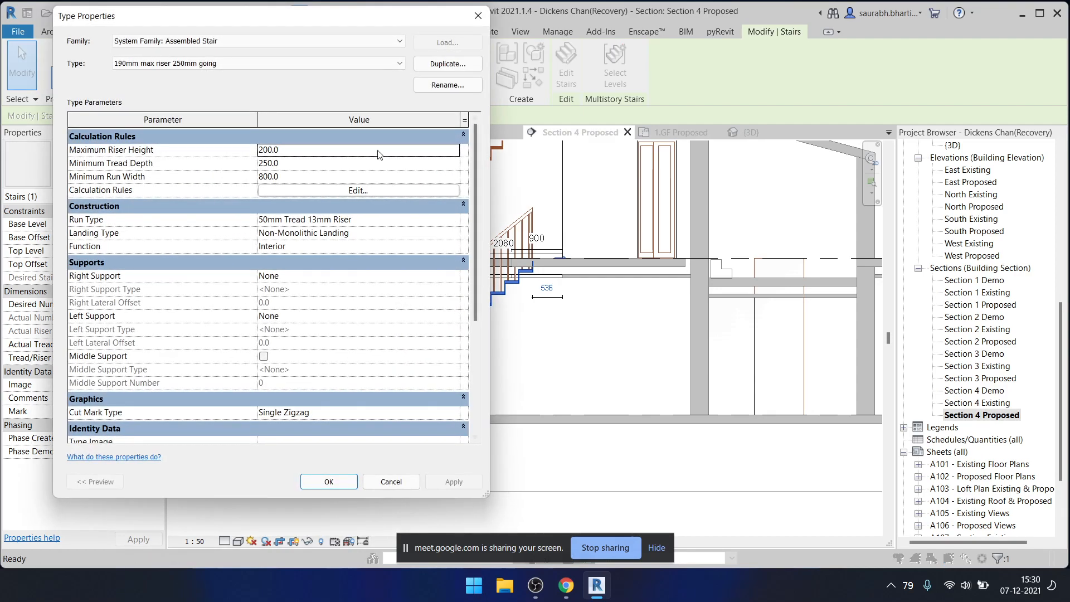
click(340, 153)
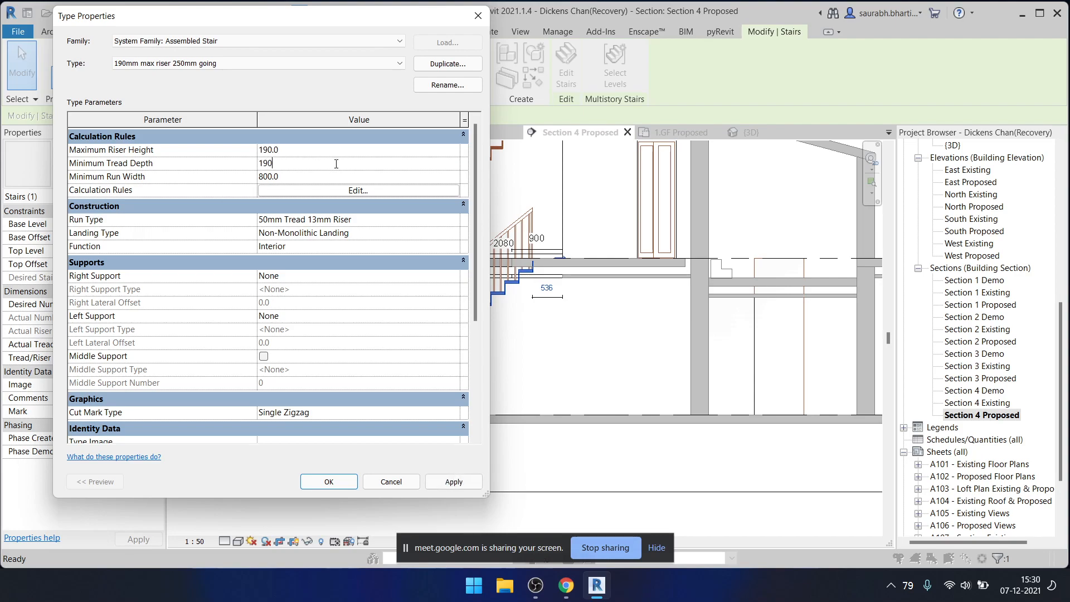
click(344, 483)
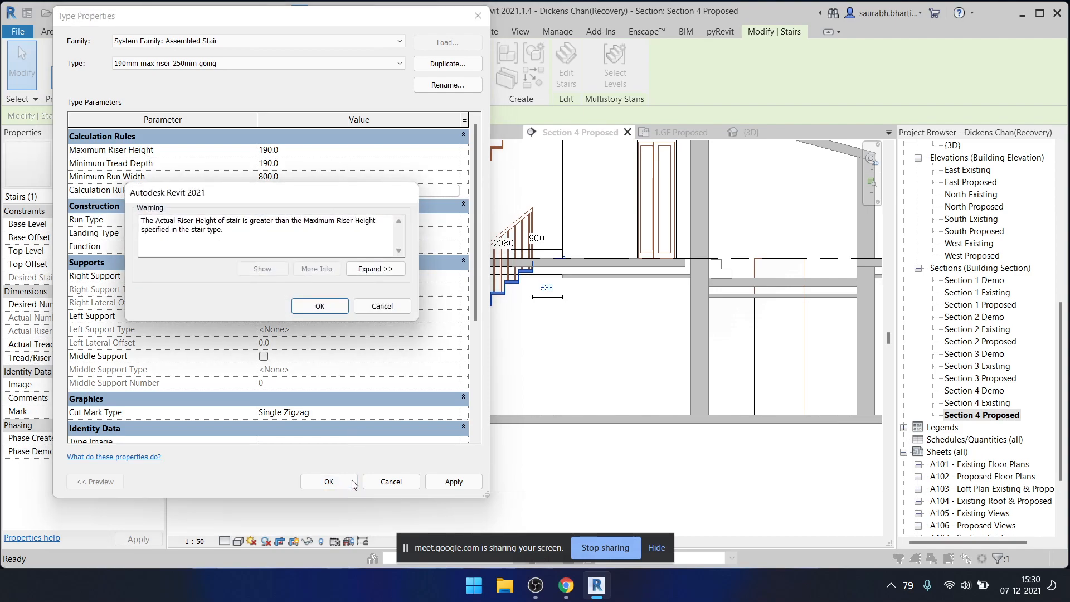
click(343, 307)
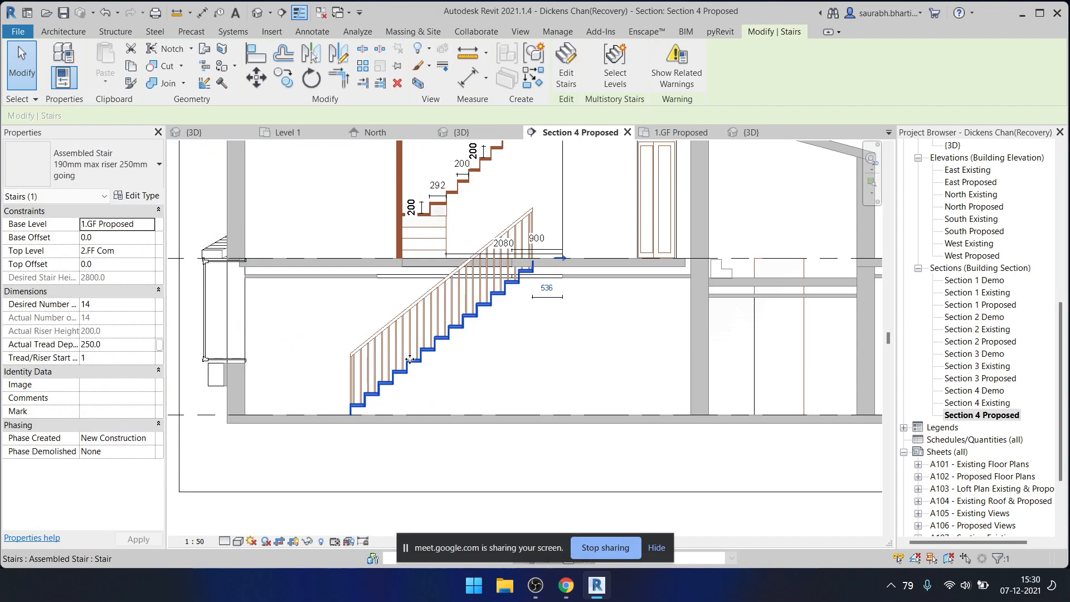
- Delete the straight ground-floor stair from the section and open the 1.GF Proposed floor plan
key(Escape)
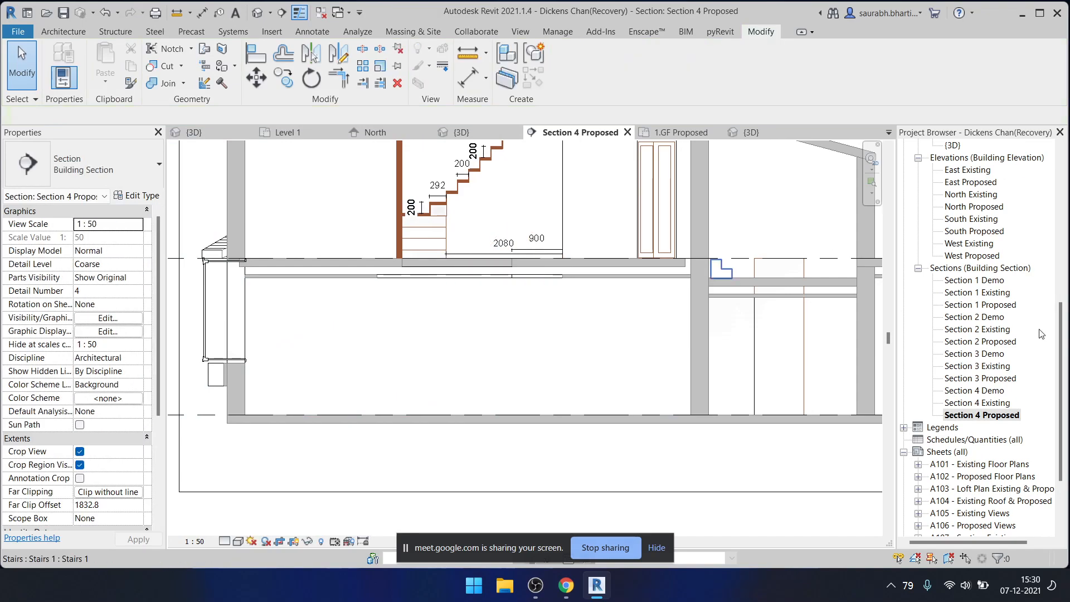
scroll(980, 335, up, 6)
scroll(989, 234, up, 2)
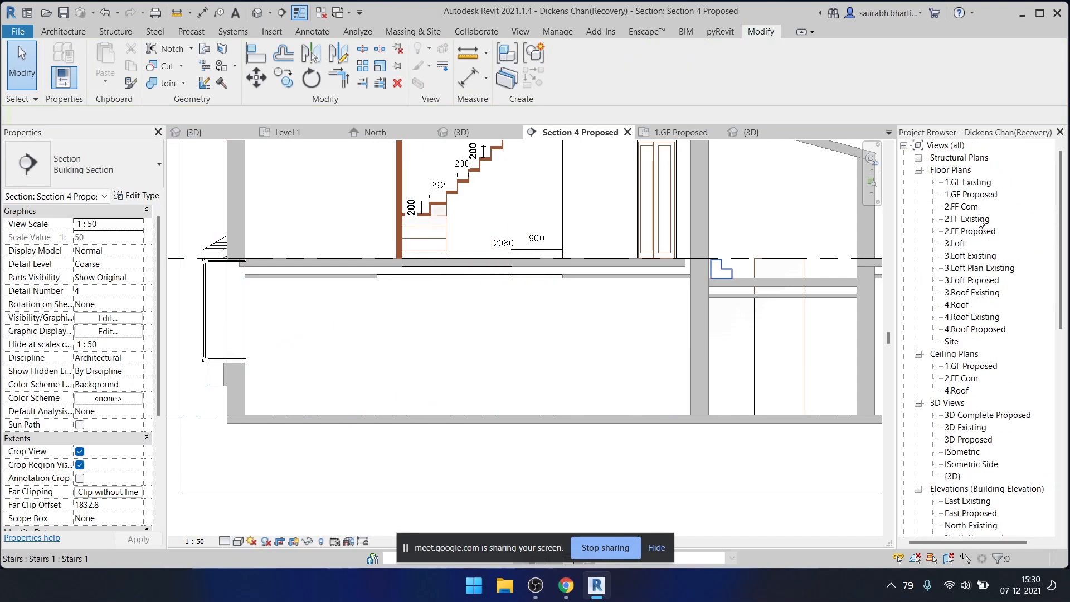
double_click(981, 183)
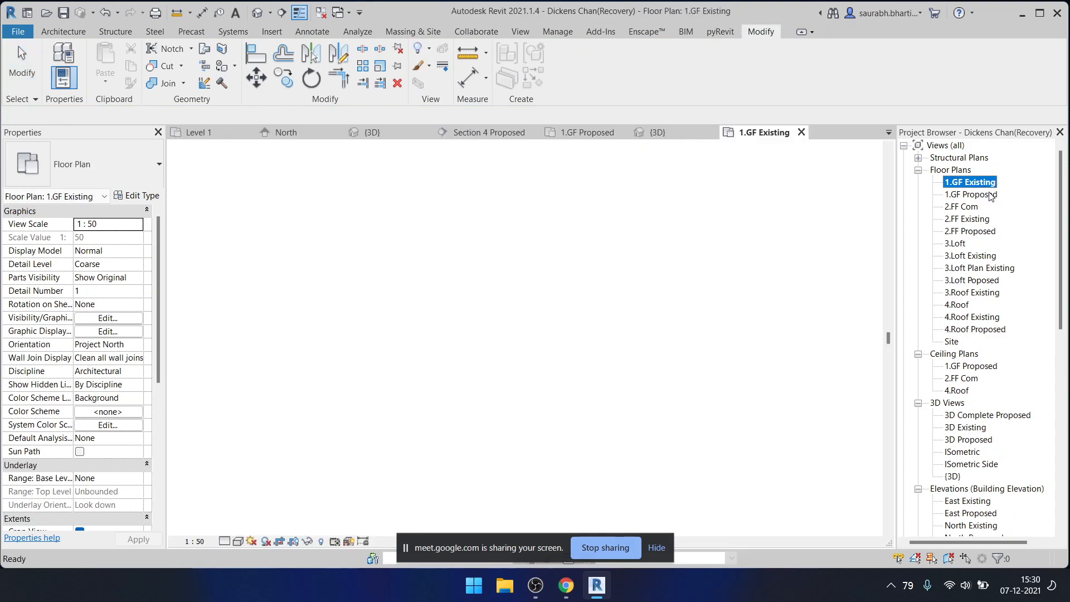
double_click(989, 194)
scroll(573, 446, down, 3)
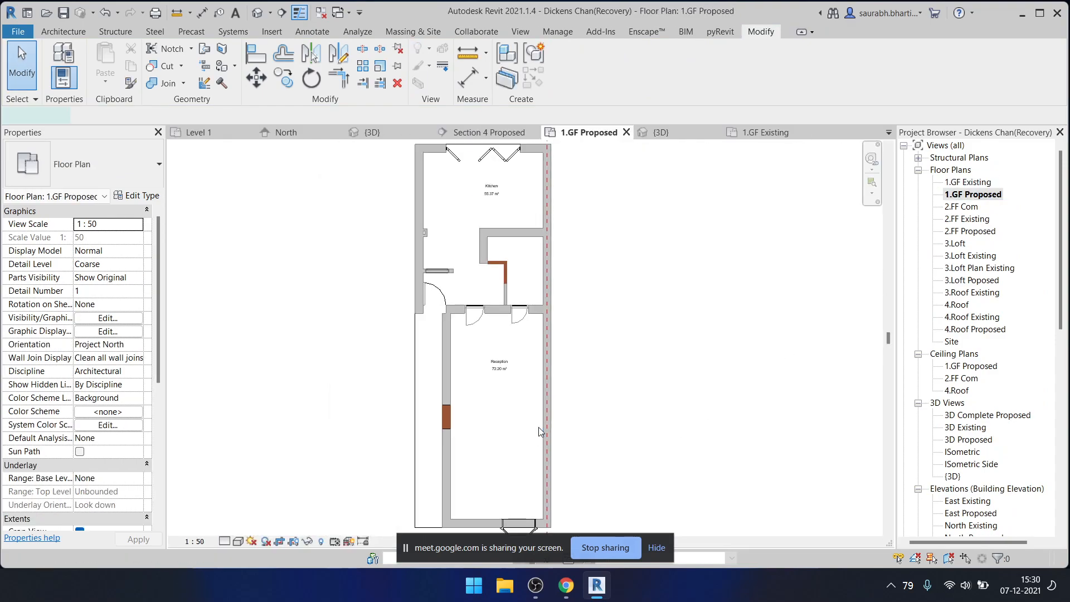
- Create a straight 15-riser stair, 800 wide, along the Reception's wall beside the red dashed line using the Run: Right location line
key(s)
key(t)
scroll(533, 434, up, 3)
click(549, 479)
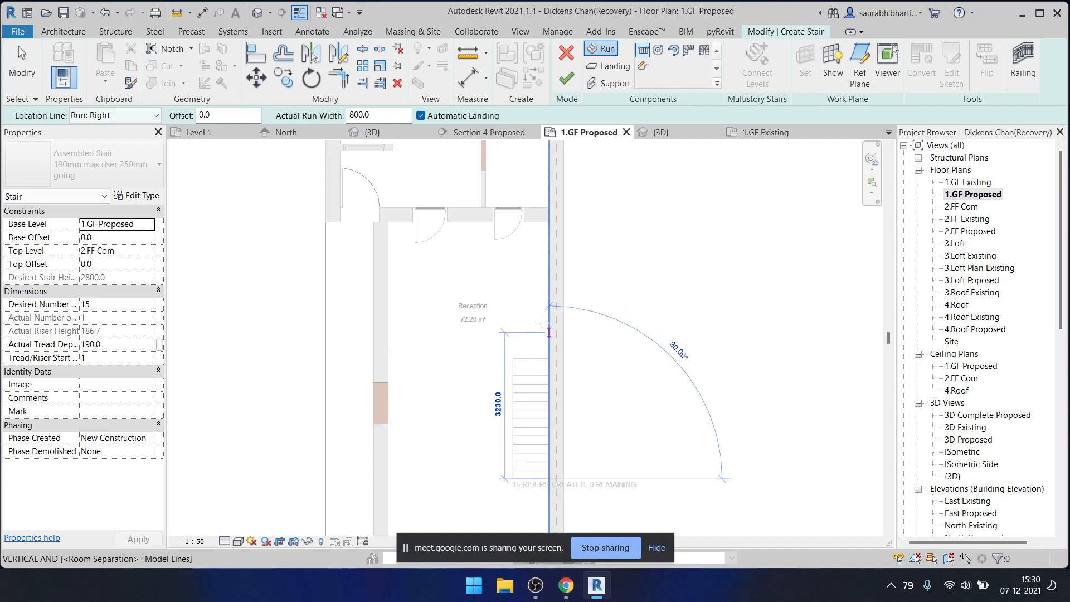
click(546, 359)
key(Escape)
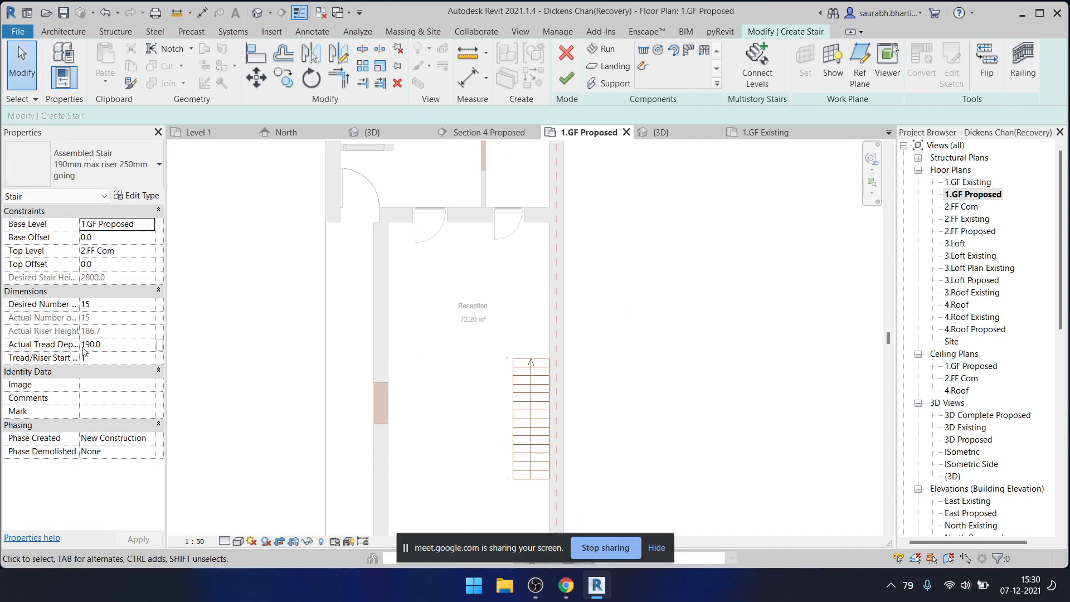
click(568, 80)
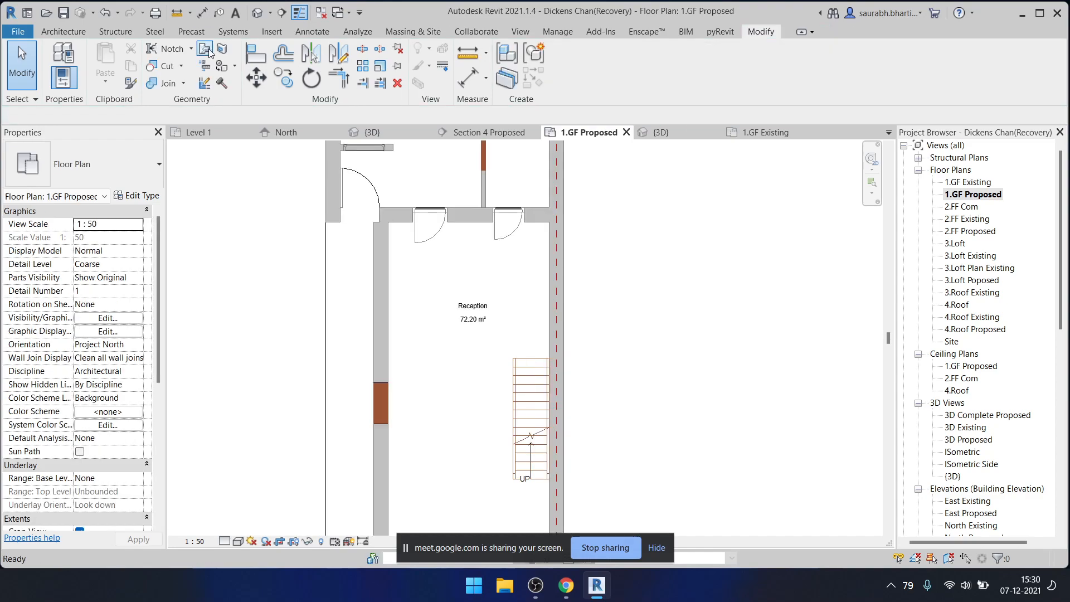
- Align the new stair's top riser with the edge of the upper floor slab in the 3D view
click(257, 12)
scroll(438, 371, down, 5)
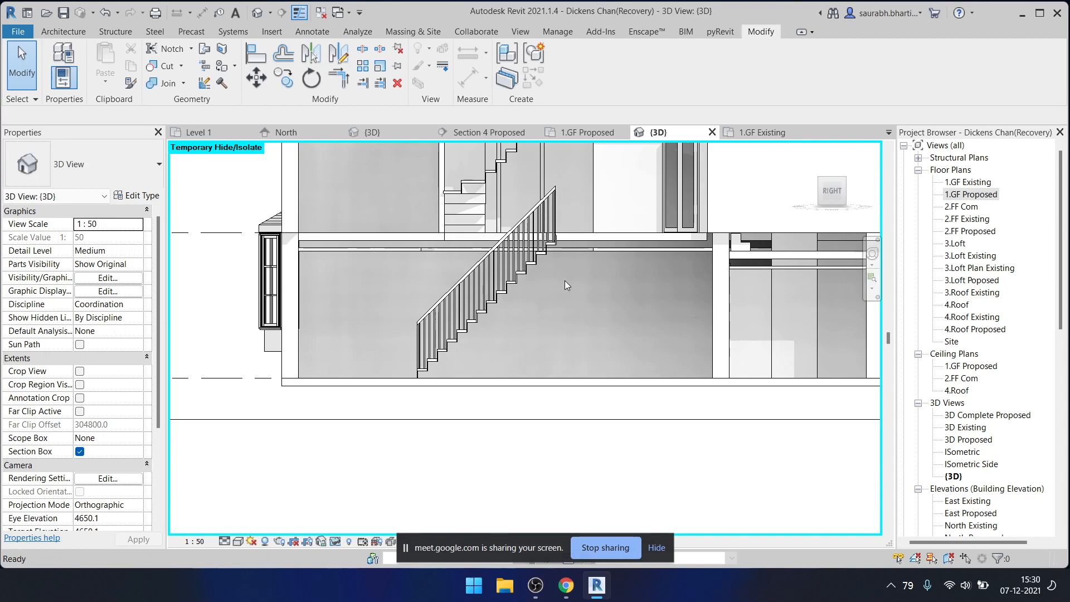
key(a)
key(l)
scroll(557, 268, up, 6)
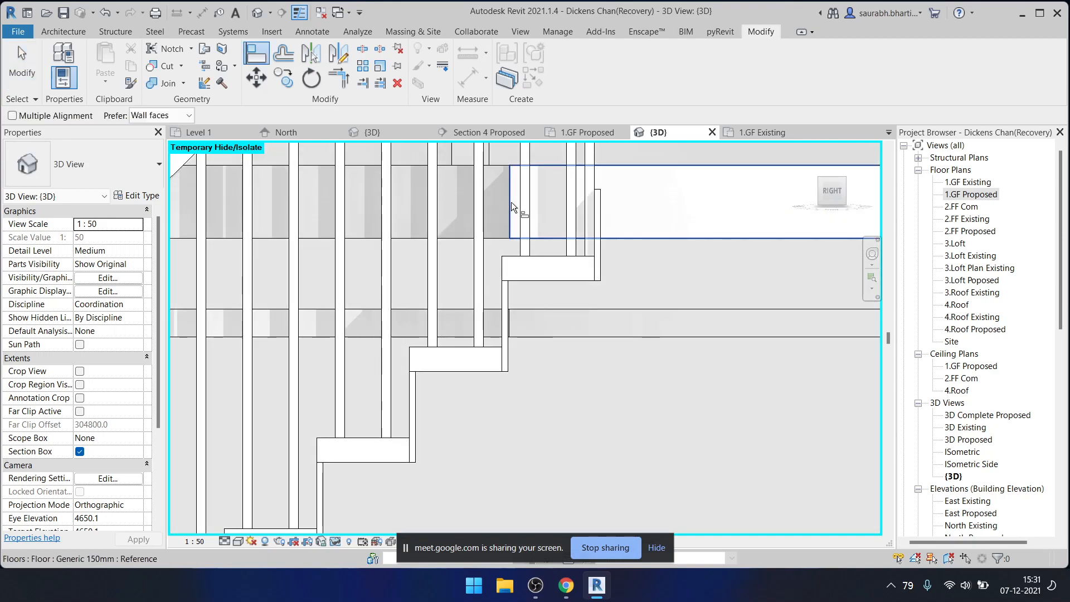
click(506, 199)
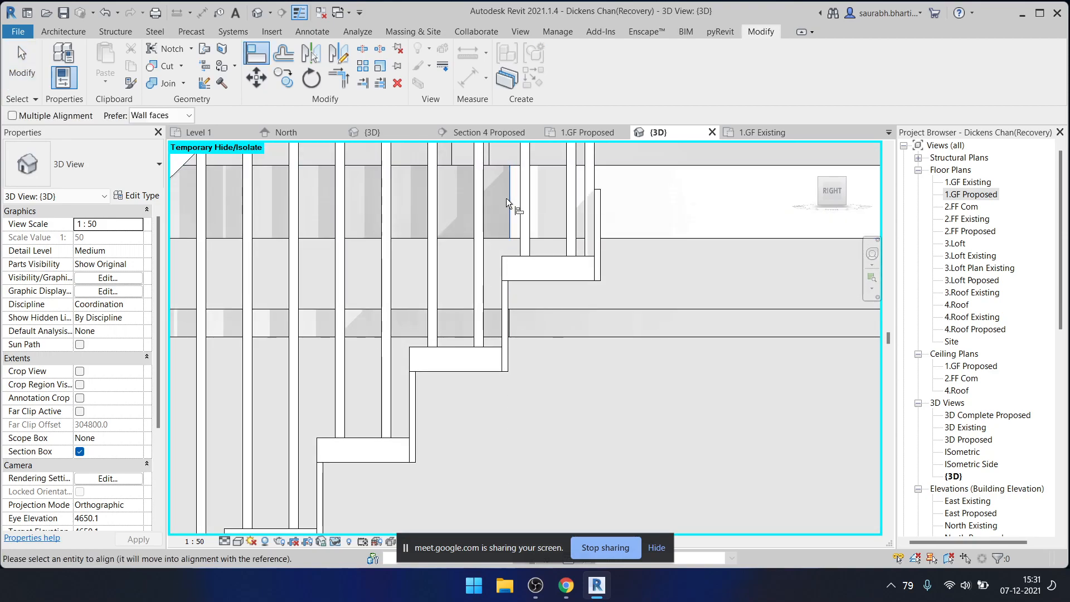
click(601, 242)
scroll(559, 256, down, 2)
scroll(560, 256, down, 5)
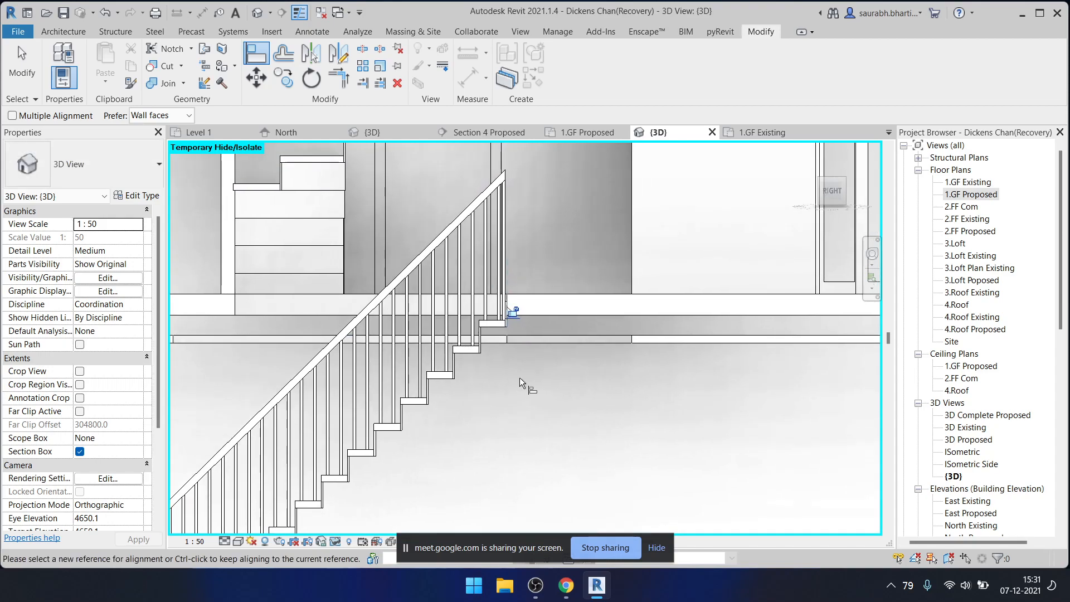
key(Escape)
key(Escape)
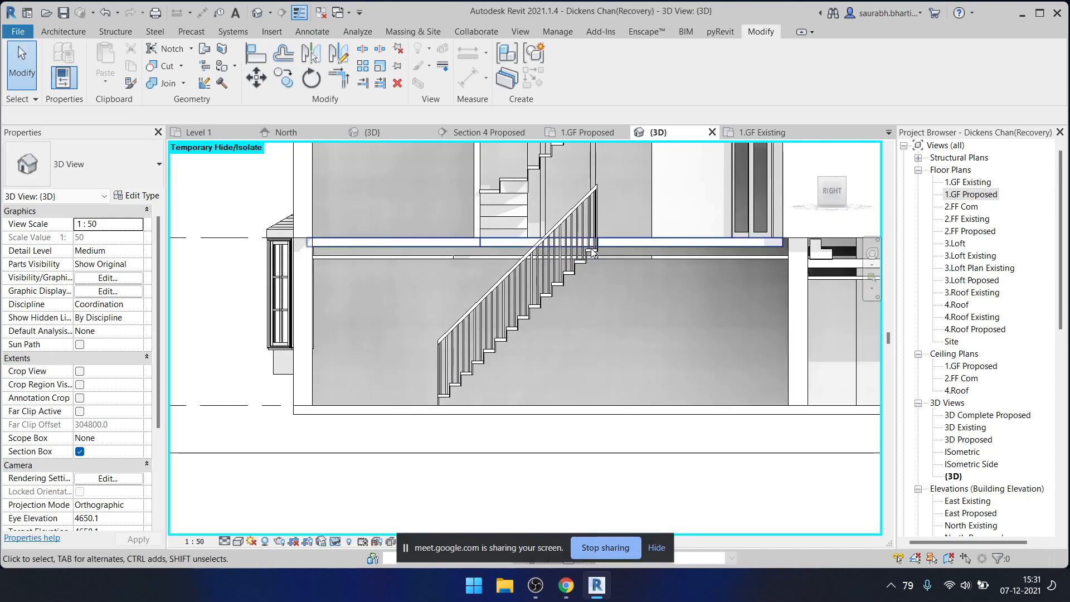
- Delete the 900 and 2080 dimensions above the upper floor slab in the Section 4 Proposed view
middle_drag(515, 284, 427, 340)
key(d)
scroll(970, 368, down, 8)
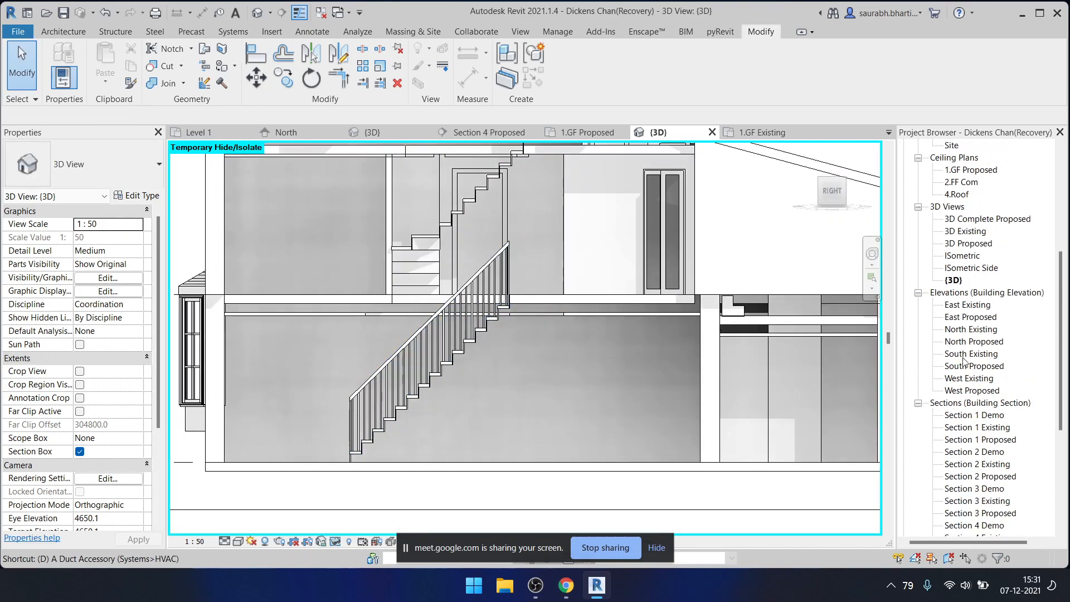
double_click(972, 402)
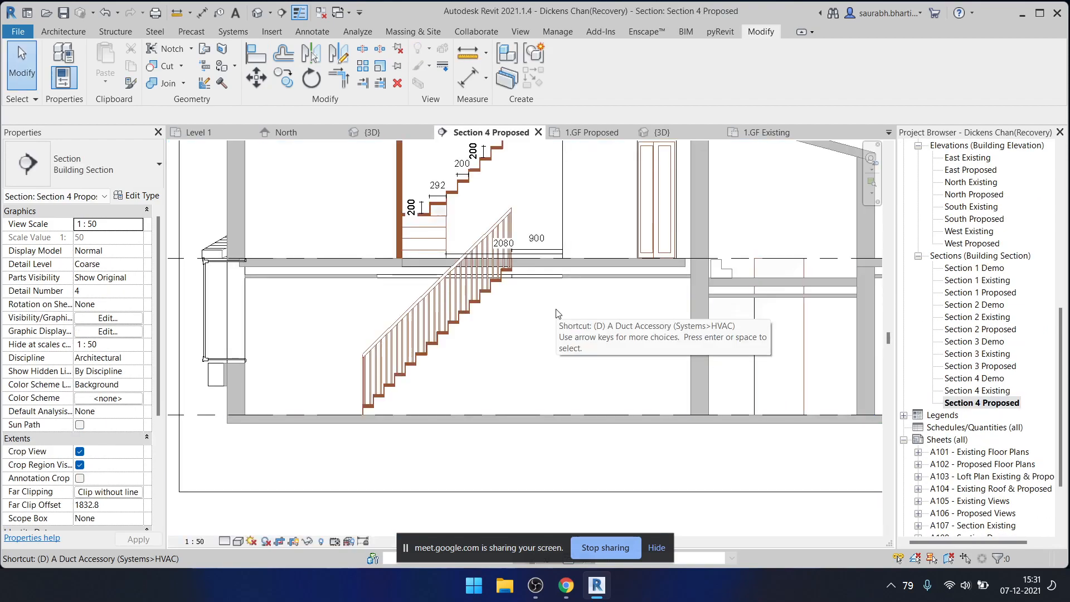
scroll(535, 258, up, 4)
click(538, 237)
key(Delete)
click(541, 248)
key(Delete)
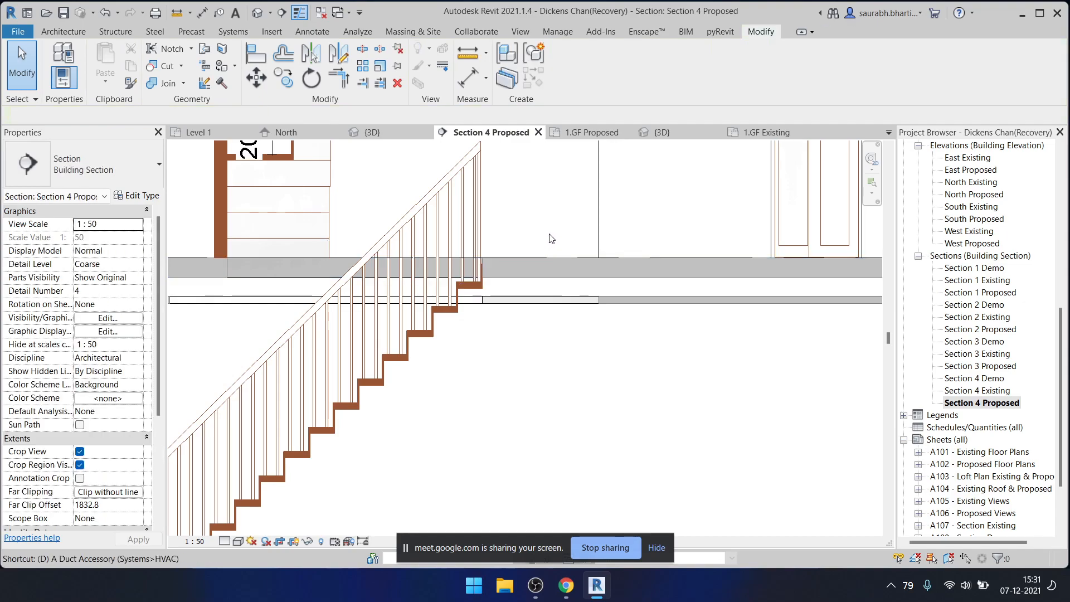
- Add an aligned dimension from the new stair's top riser to the upper-floor wall, placed above the slab
key(i)
scroll(501, 265, up, 4)
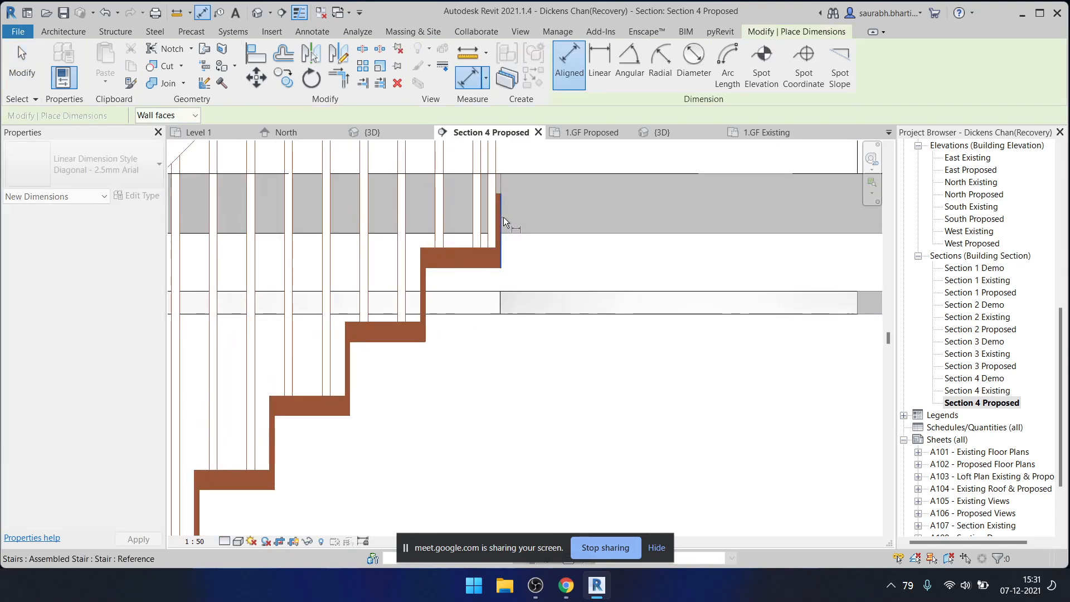
click(503, 216)
scroll(503, 216, down, 4)
click(624, 181)
middle_drag(602, 243, 585, 368)
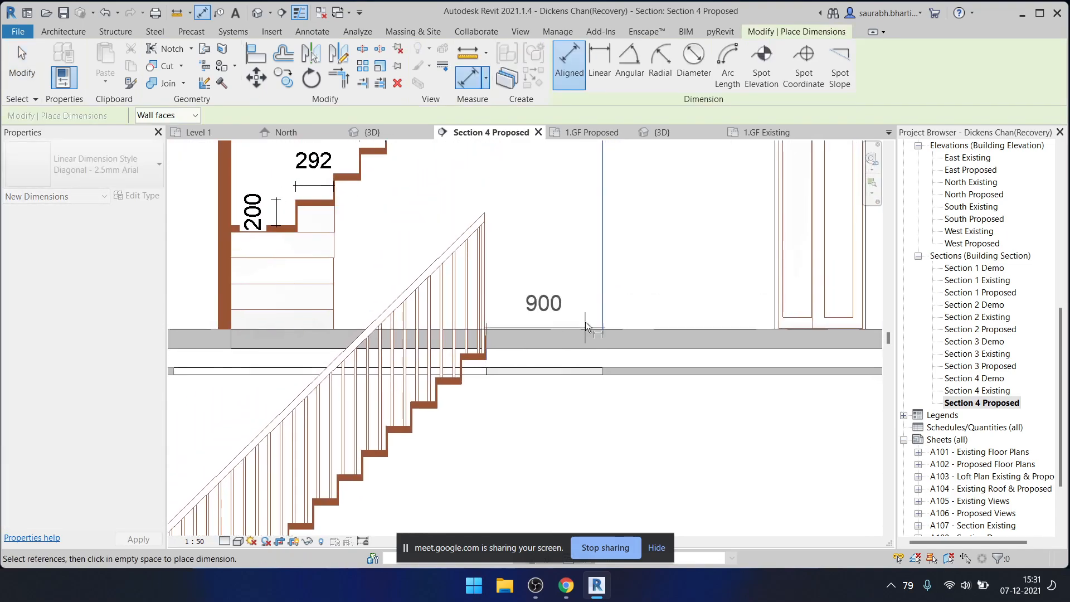
click(581, 297)
scroll(576, 279, down, 3)
key(Escape)
key(Escape)
scroll(508, 305, down, 2)
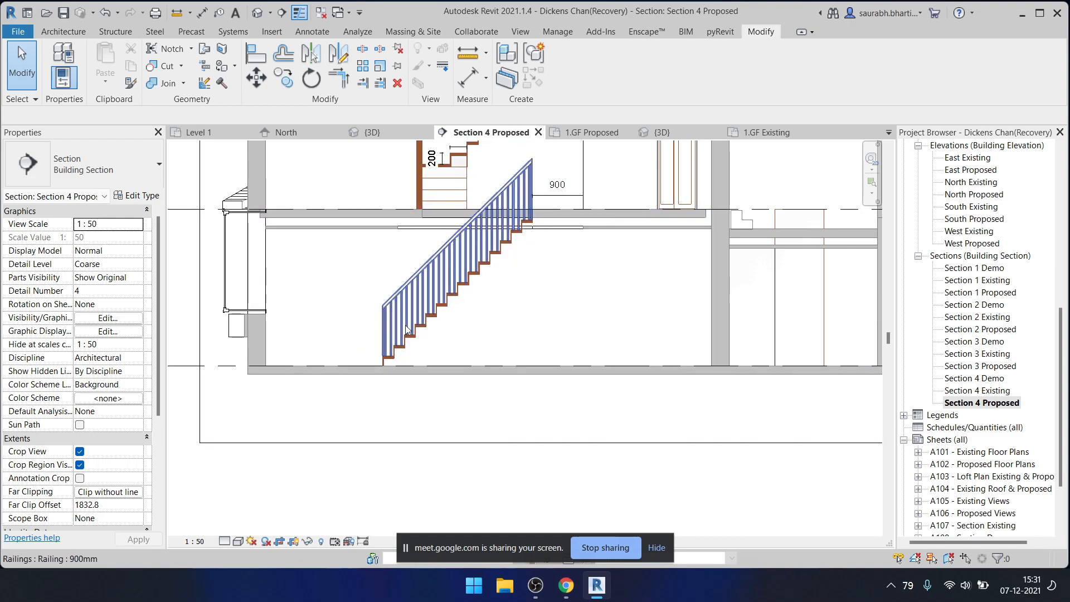
- Examine the new stair in section and review its type's riser height, tread depth and run width rules
scroll(443, 256, down, 3)
scroll(443, 279, up, 4)
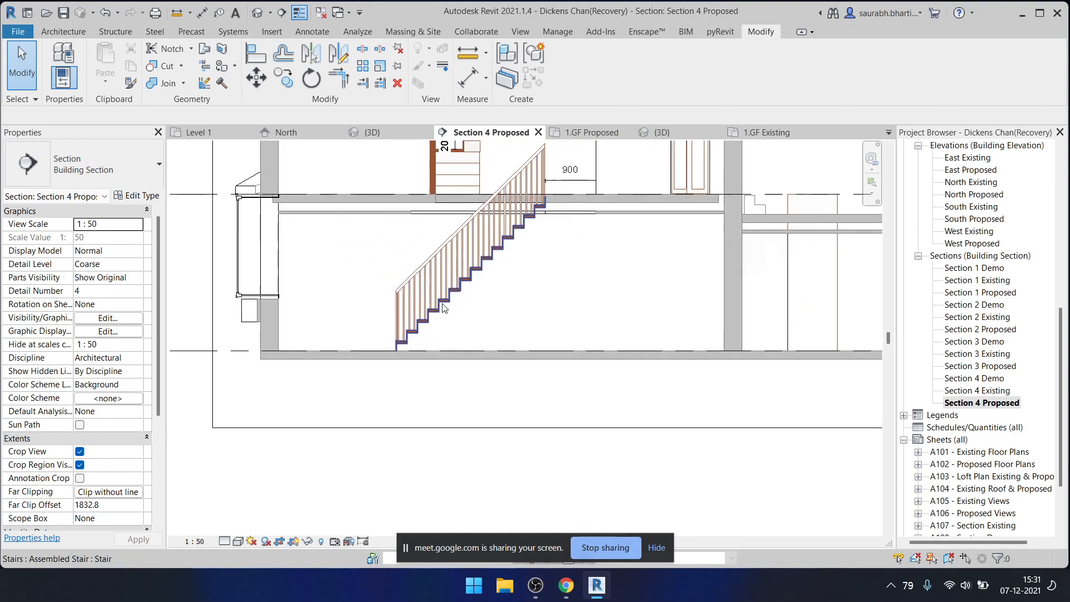
middle_drag(509, 325, 502, 345)
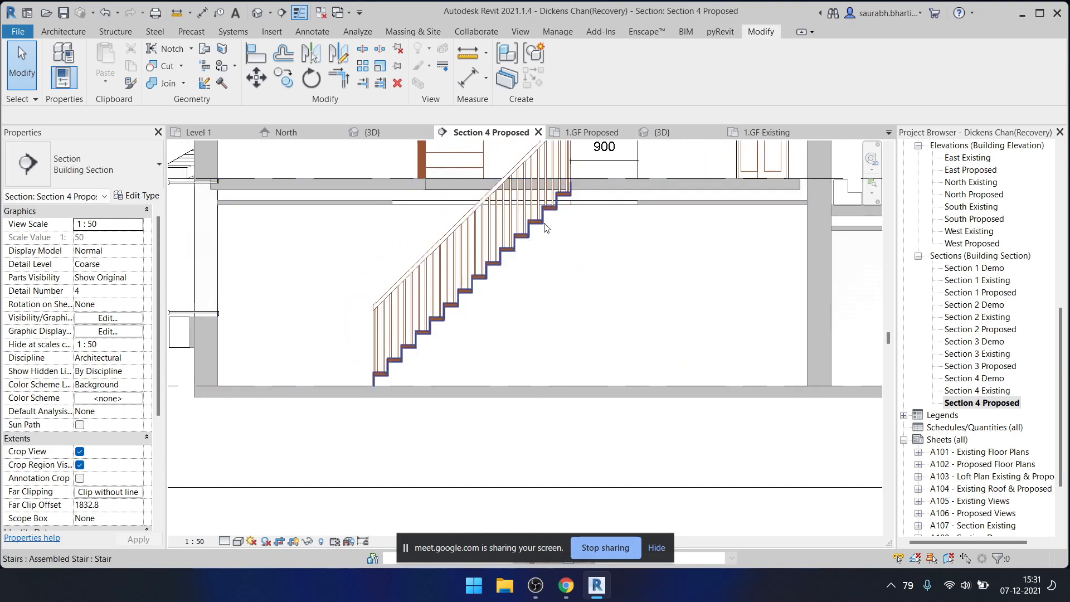
click(137, 197)
key(Escape)
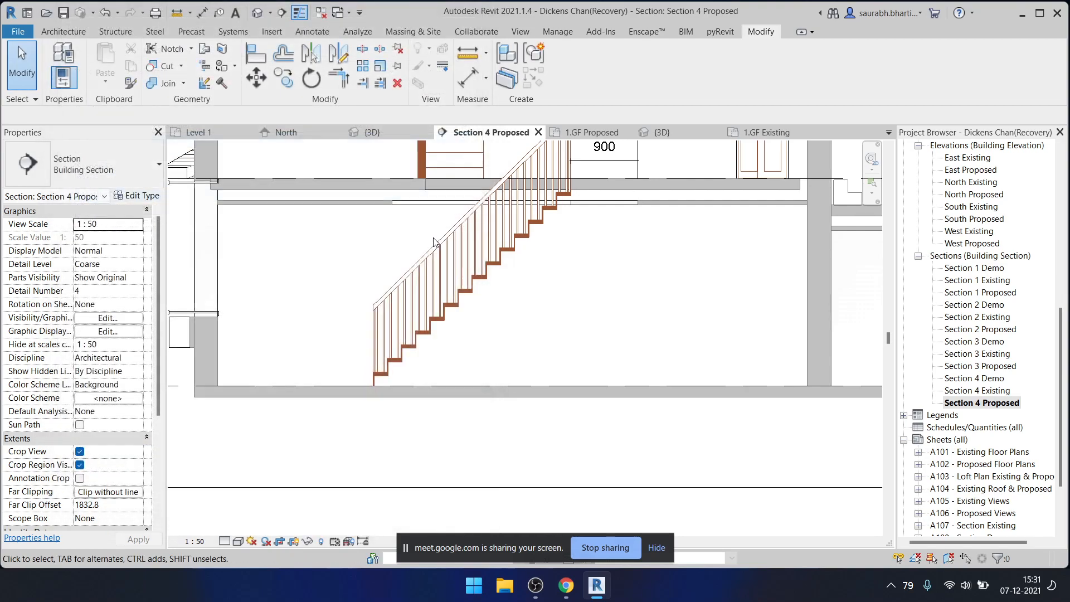
click(473, 279)
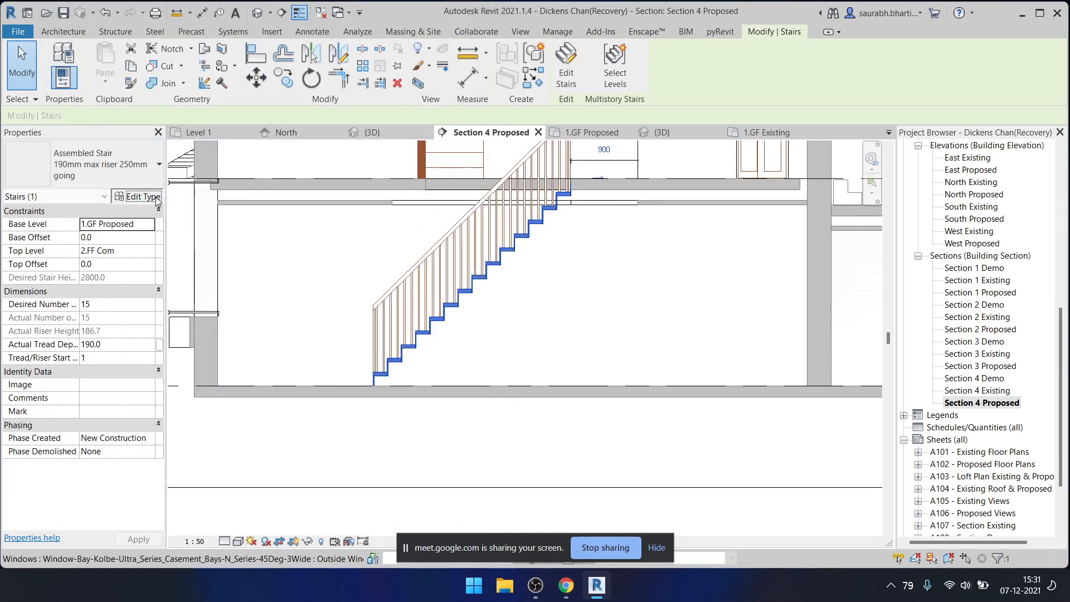
click(137, 197)
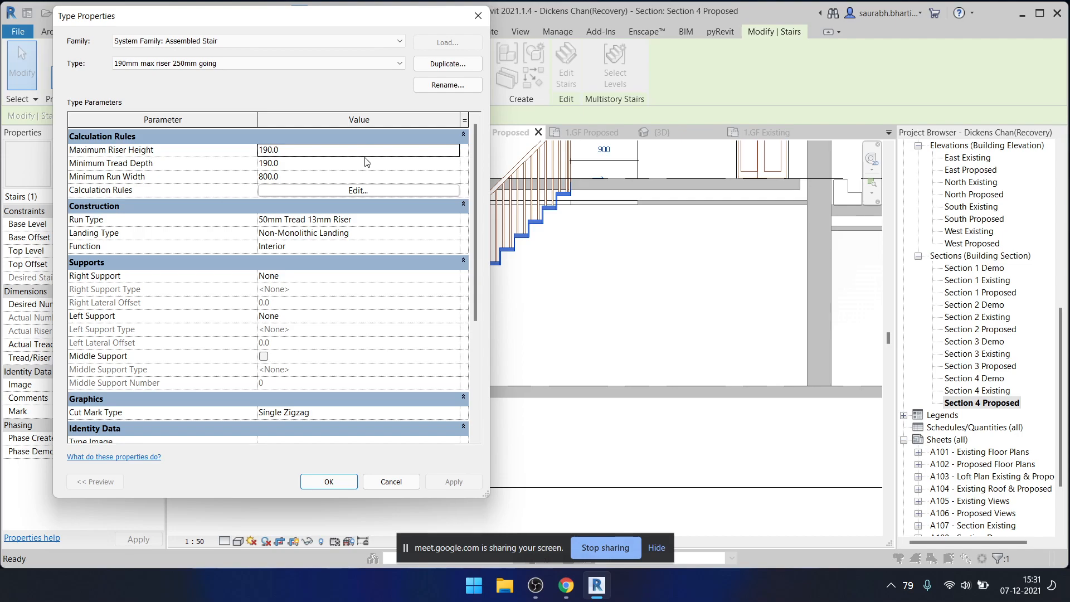
click(478, 16)
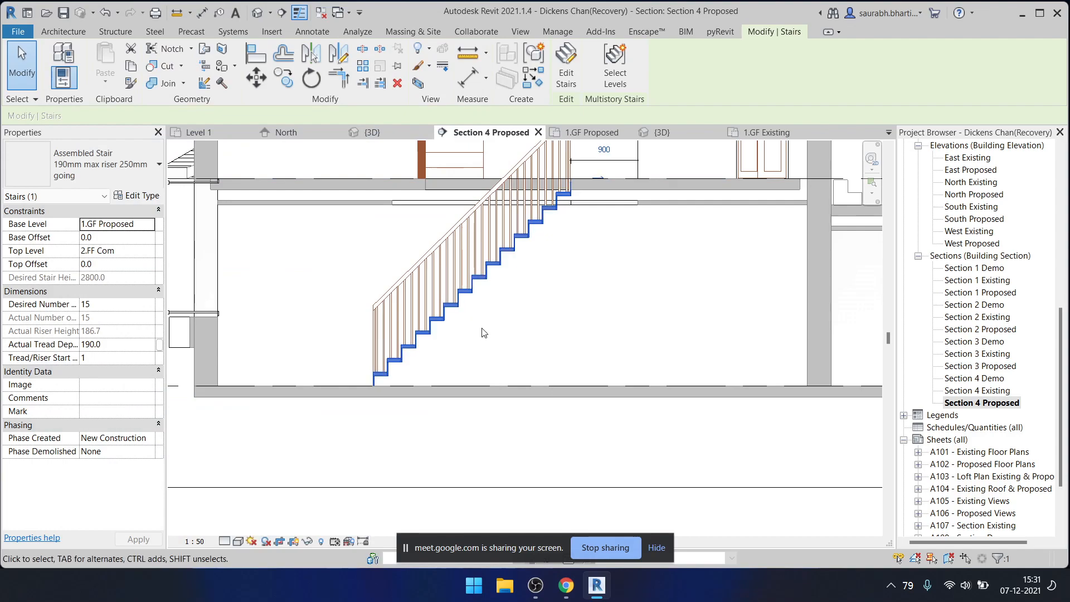
scroll(444, 322, up, 7)
scroll(435, 326, down, 2)
click(426, 335)
scroll(427, 336, down, 5)
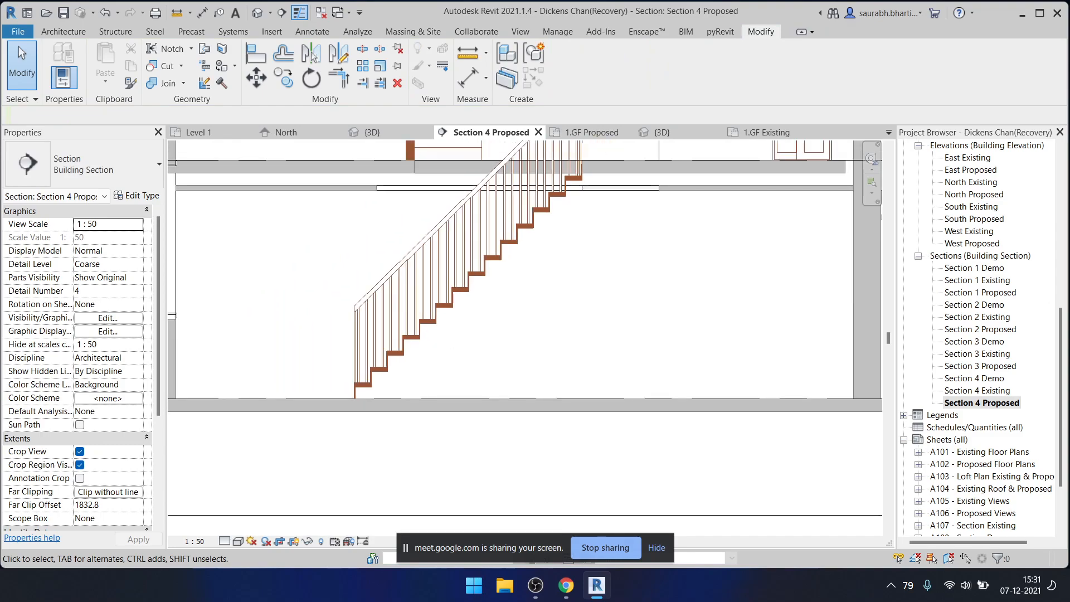
- Add an aligned dimension across the depth of one tread of the new stair in the section view
key(i)
scroll(393, 309, up, 8)
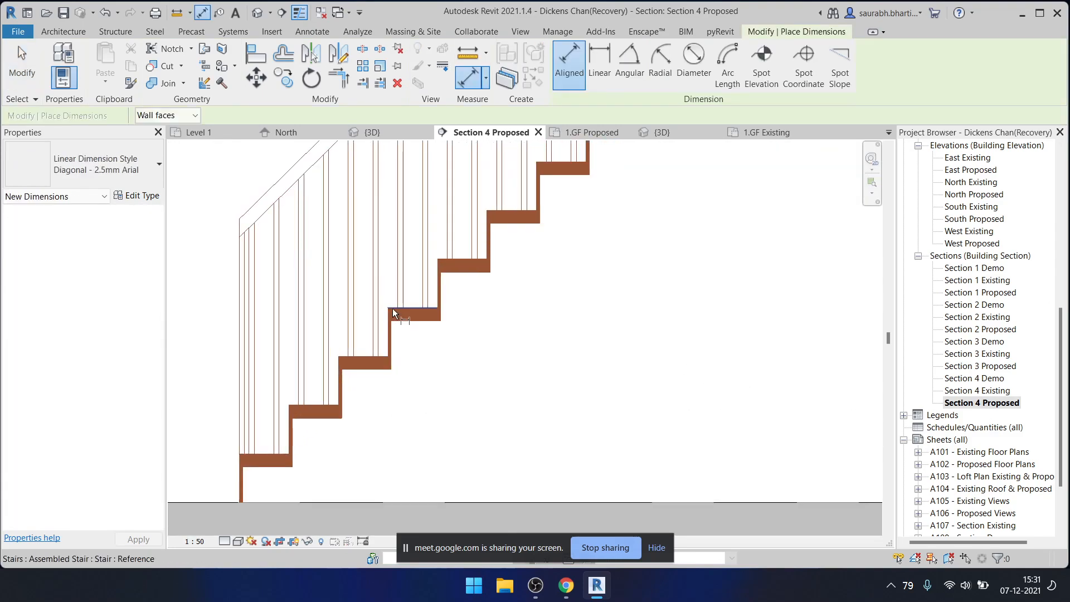
click(474, 264)
middle_drag(469, 276, 470, 292)
click(482, 457)
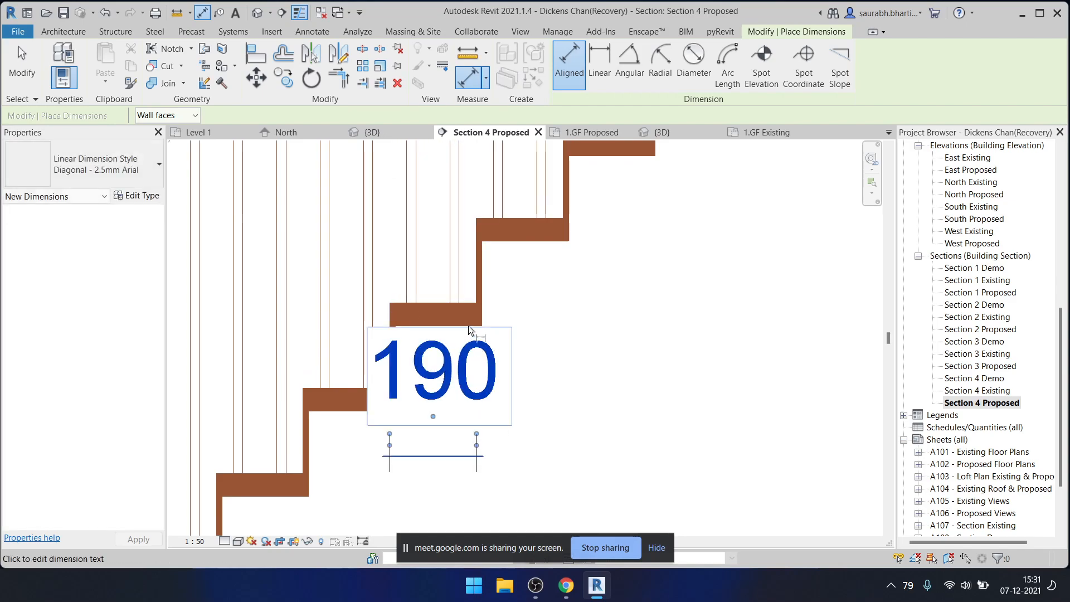
- Add a vertical aligned dimension between two neighbouring steps of the new stair and move its line closer to the riser
click(544, 245)
middle_drag(554, 294, 530, 399)
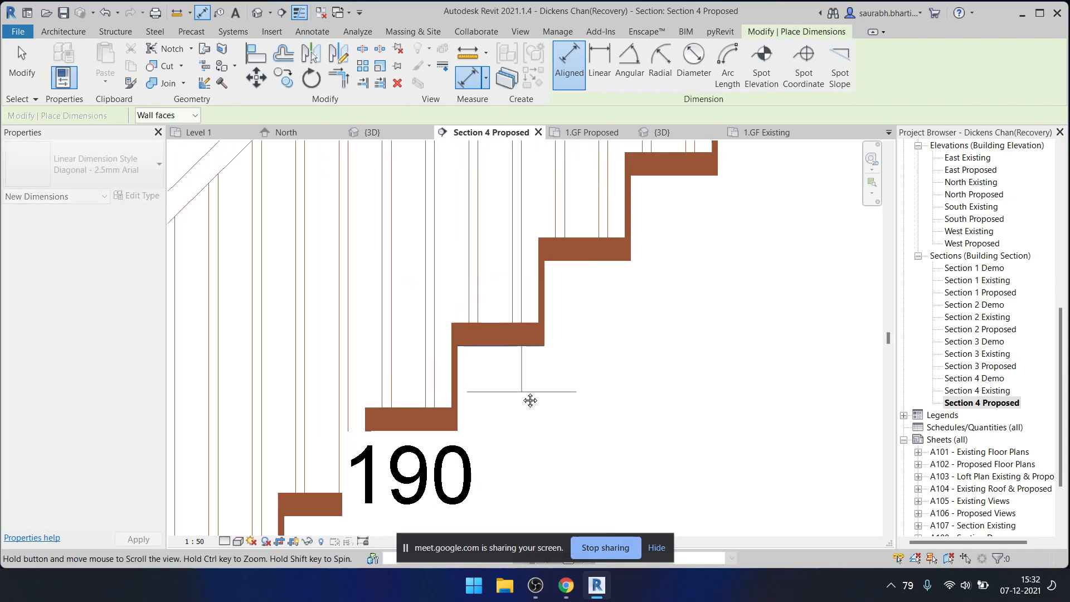
click(478, 227)
key(Escape)
key(Escape)
scroll(477, 227, down, 4)
scroll(480, 262, up, 3)
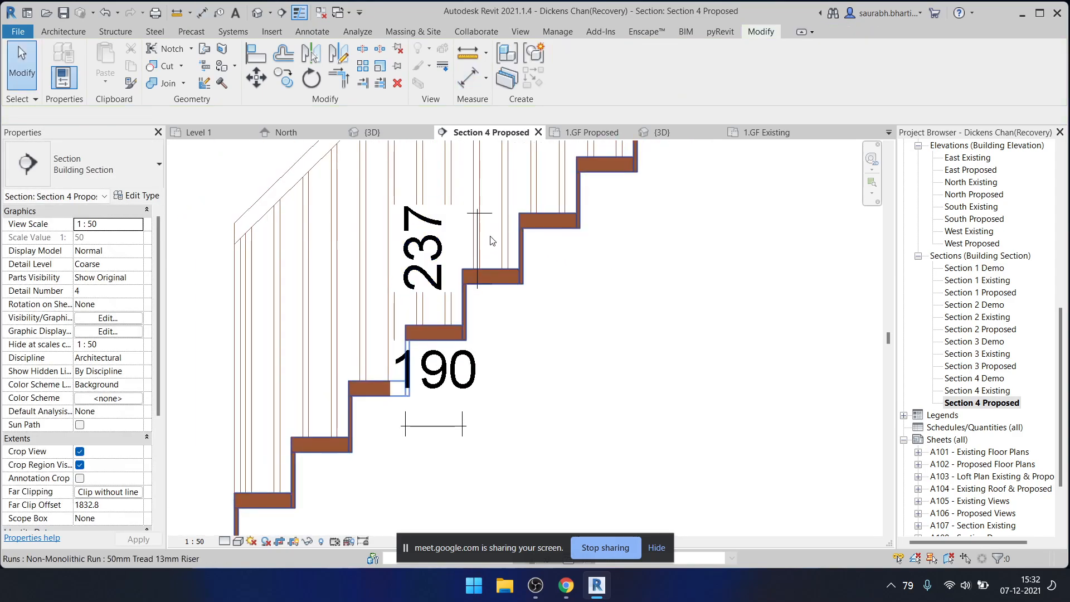
drag(478, 244, 500, 247)
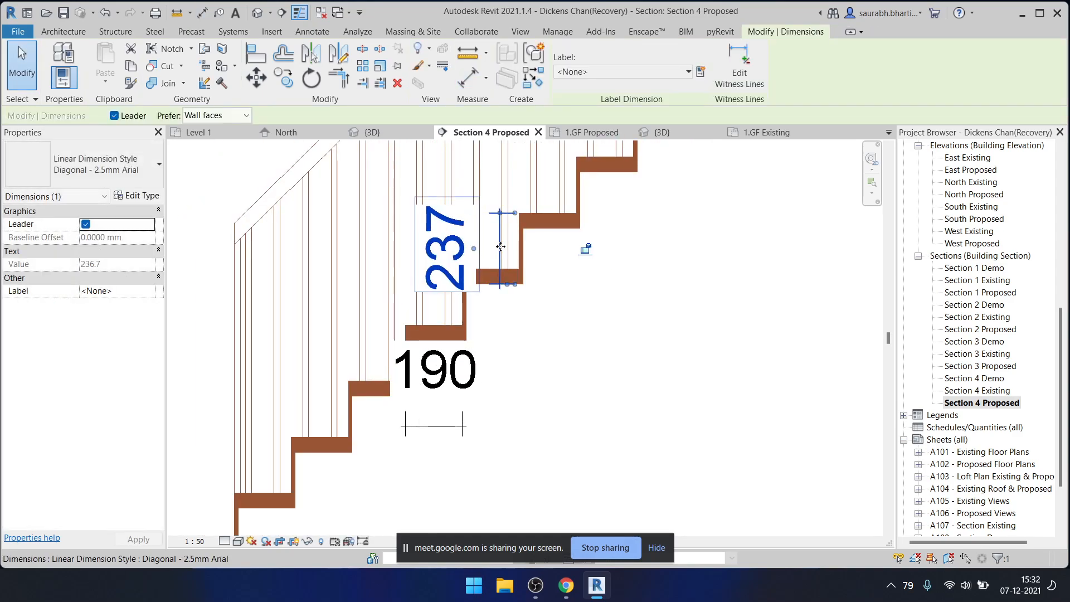
click(555, 247)
scroll(502, 246, down, 3)
scroll(489, 245, up, 5)
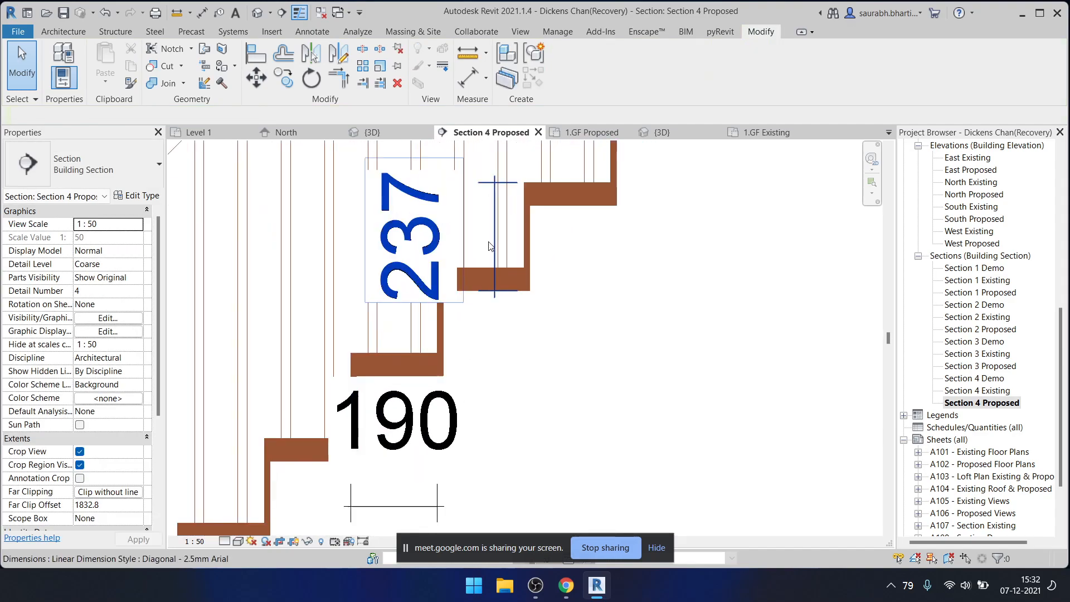
scroll(489, 246, down, 2)
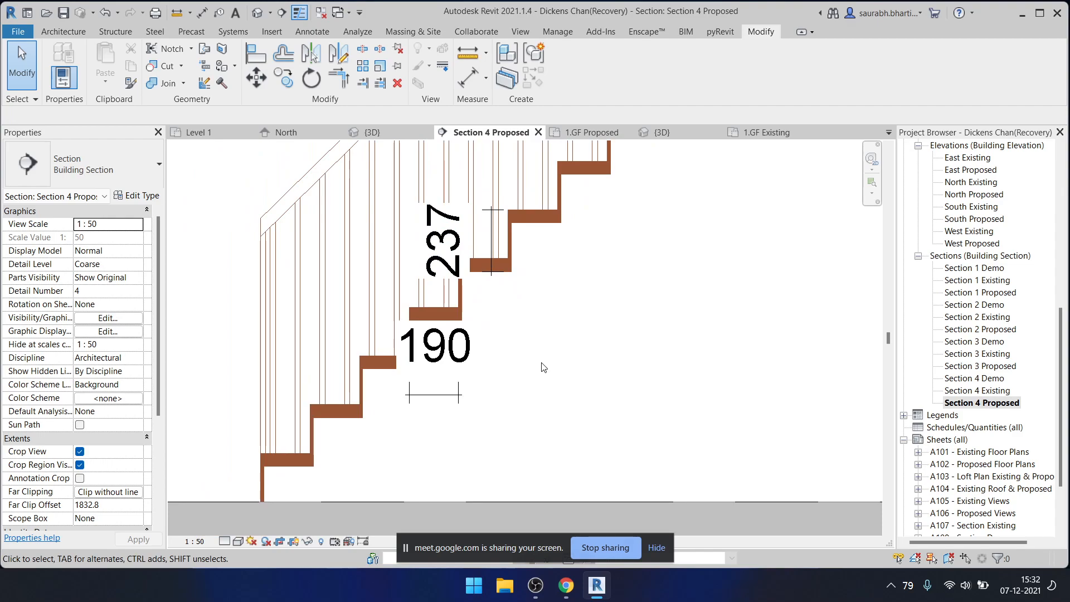
- Switch to the Google Meet window in Chrome to check the call, and return to Revit
click(565, 585)
click(536, 529)
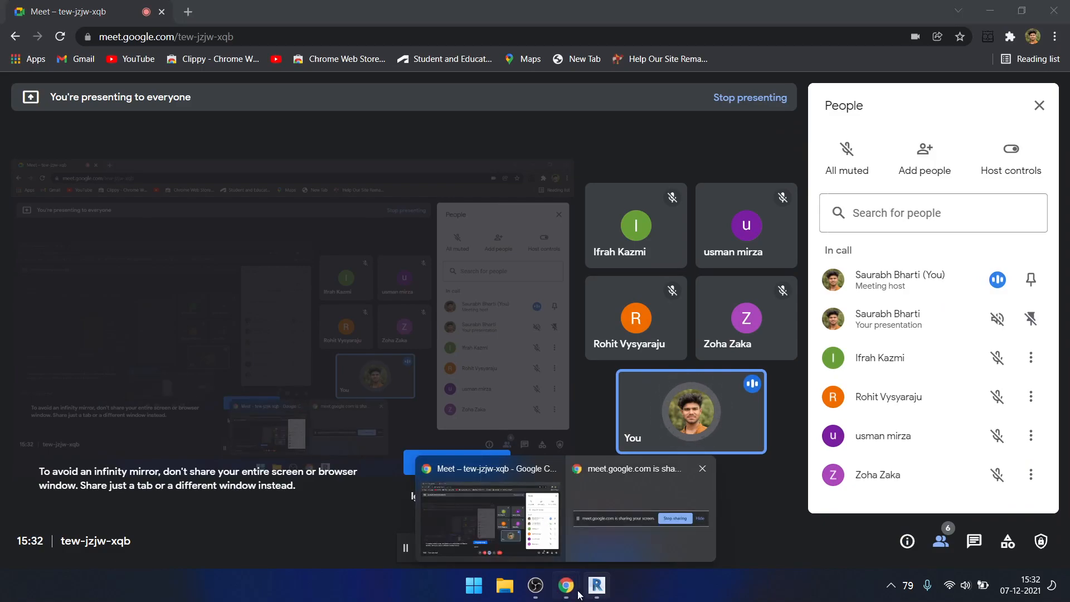
click(989, 10)
- Close the Section 4 Proposed view and cancel the reopened stair edit in the 3D view
scroll(444, 337, down, 3)
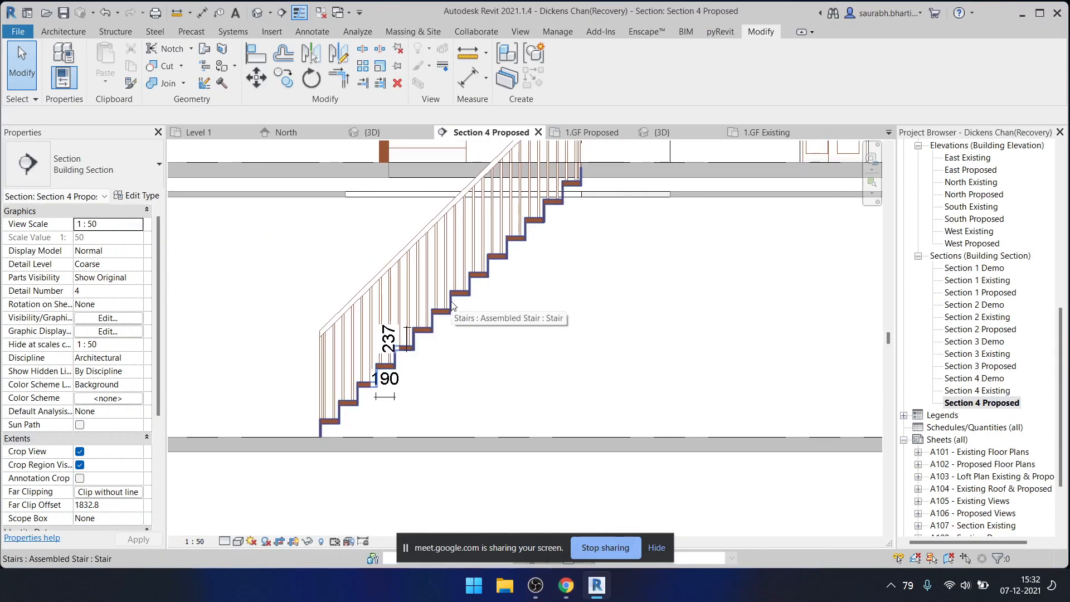
scroll(452, 305, up, 4)
double_click(501, 251)
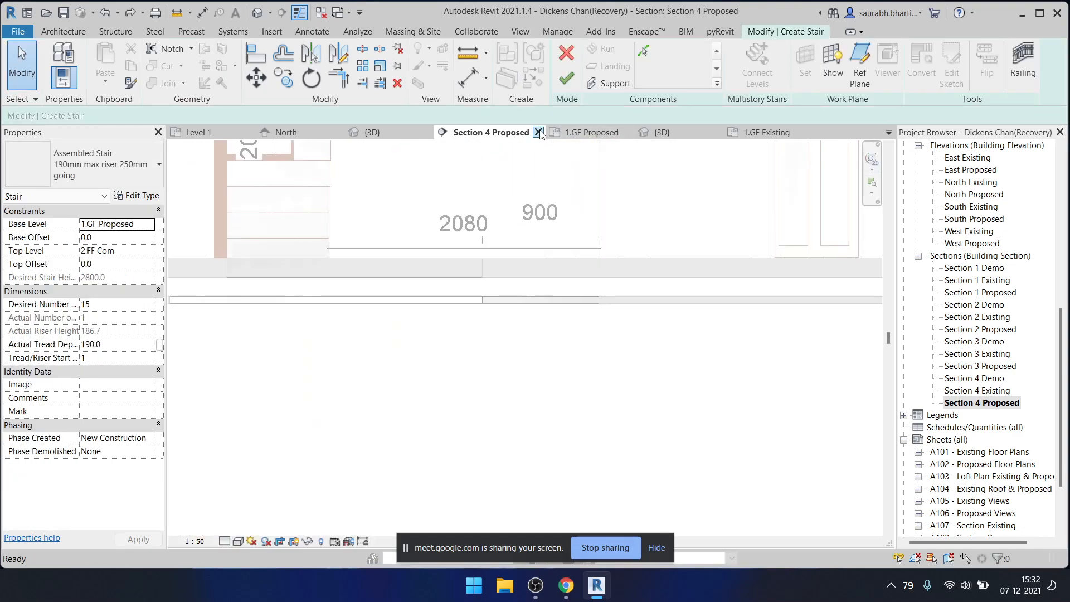
click(538, 132)
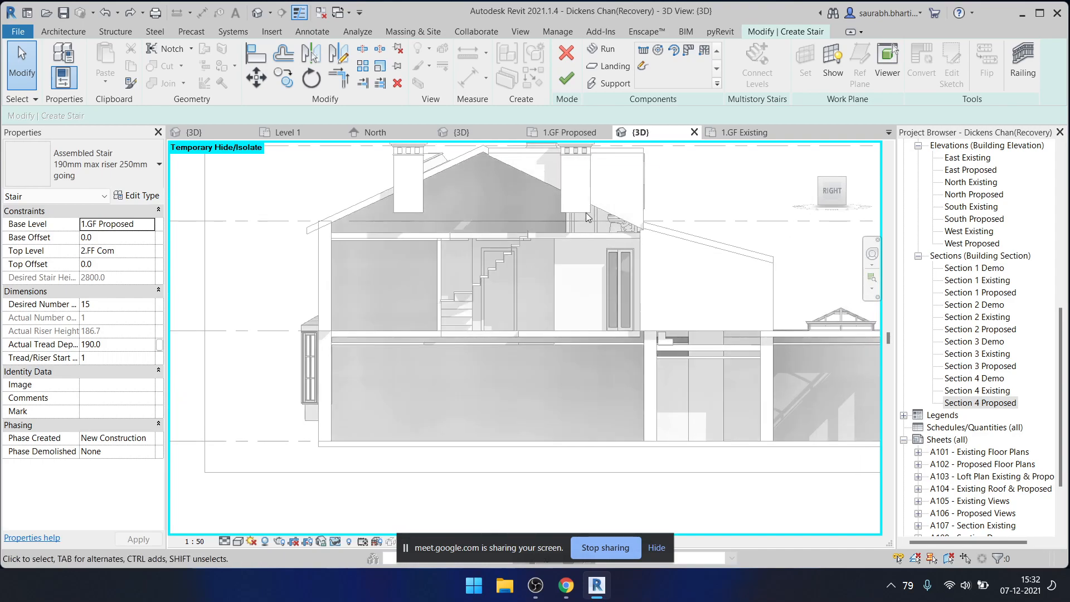
click(567, 54)
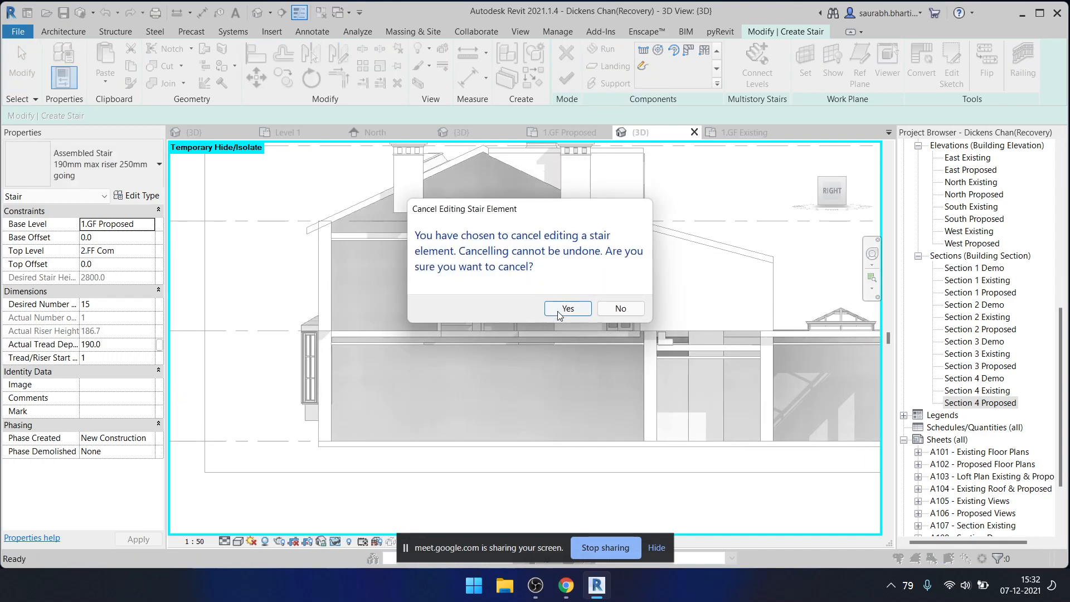
click(559, 311)
- Examine the roof lantern on the rear extension in 3D and review the properties of its sloped glazing roof
shift+middle_drag(530, 348, 458, 412)
scroll(457, 413, up, 4)
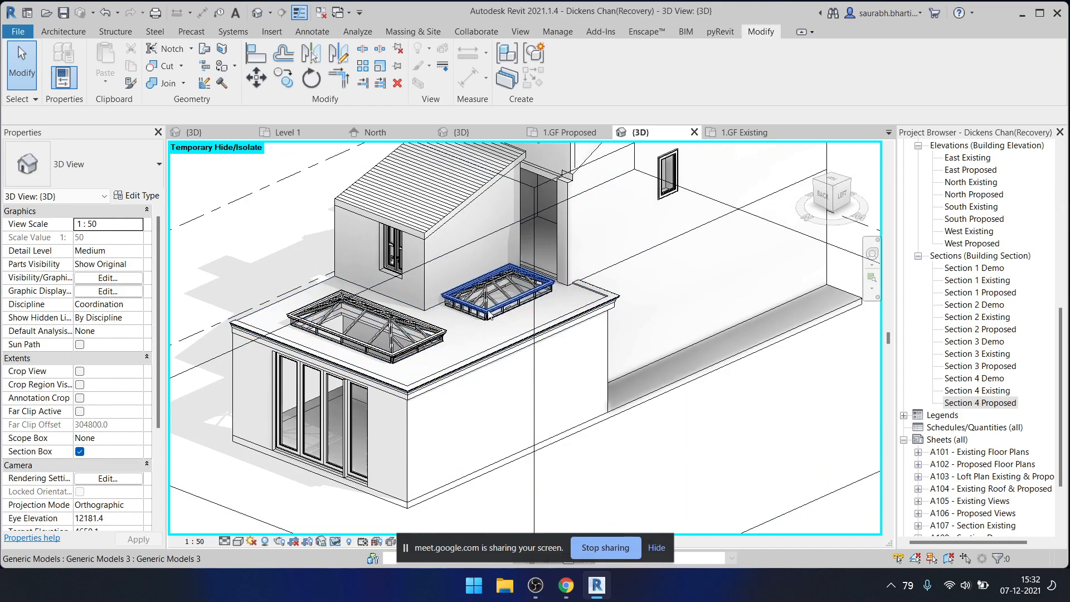
scroll(490, 318, up, 5)
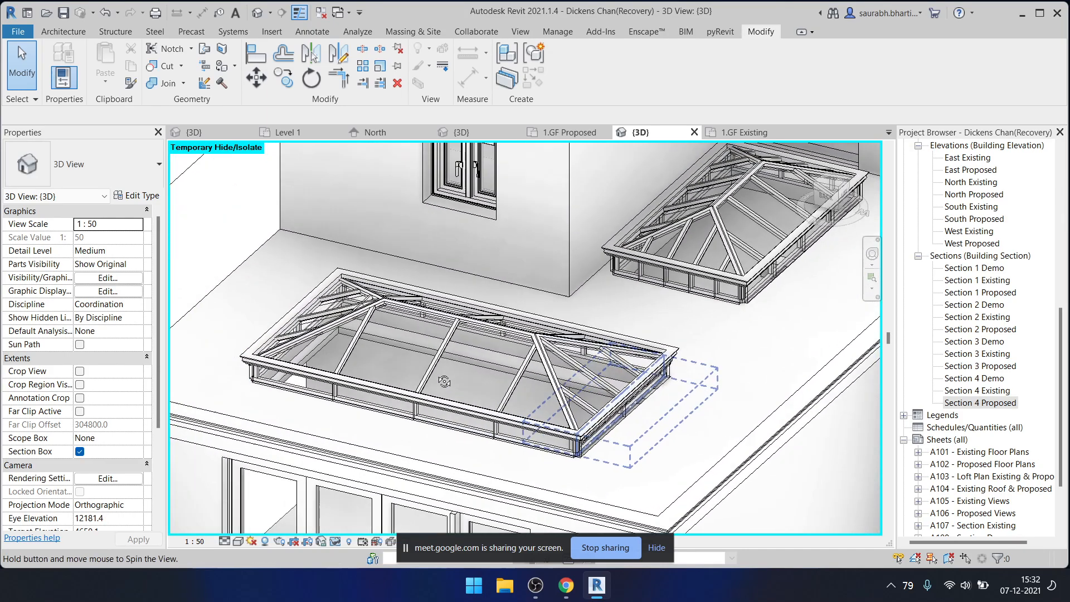
click(462, 427)
shift+middle_drag(462, 427, 573, 394)
shift+middle_drag(635, 442, 585, 417)
key(Escape)
click(507, 355)
scroll(585, 418, up, 5)
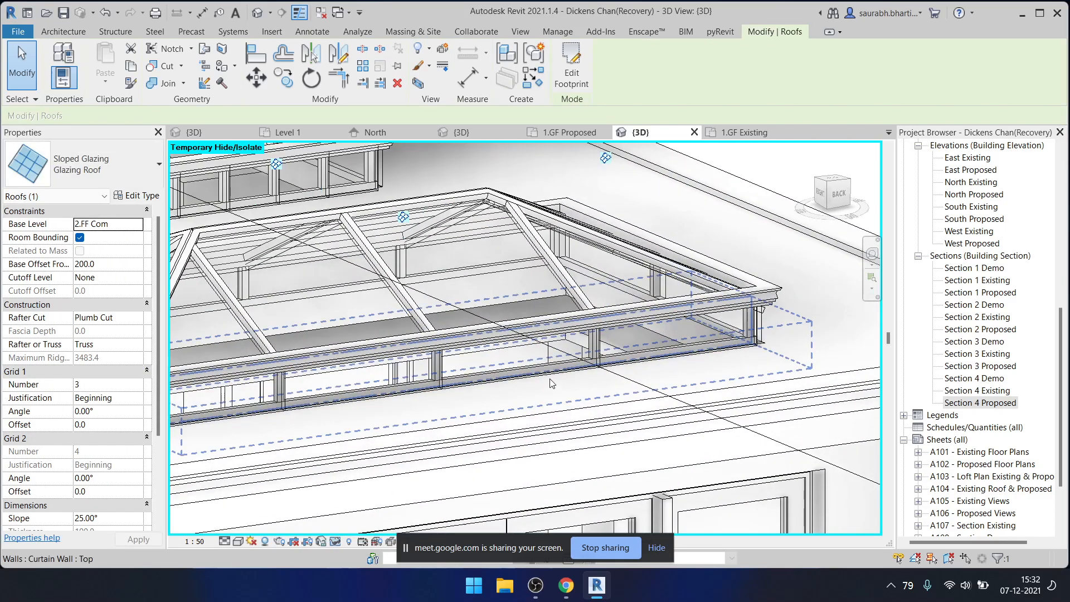
- Examine the low curtain walls around the lantern's base and how the sloped glazing sits on them
click(551, 372)
scroll(550, 372, down, 4)
shift+middle_drag(550, 371, 506, 289)
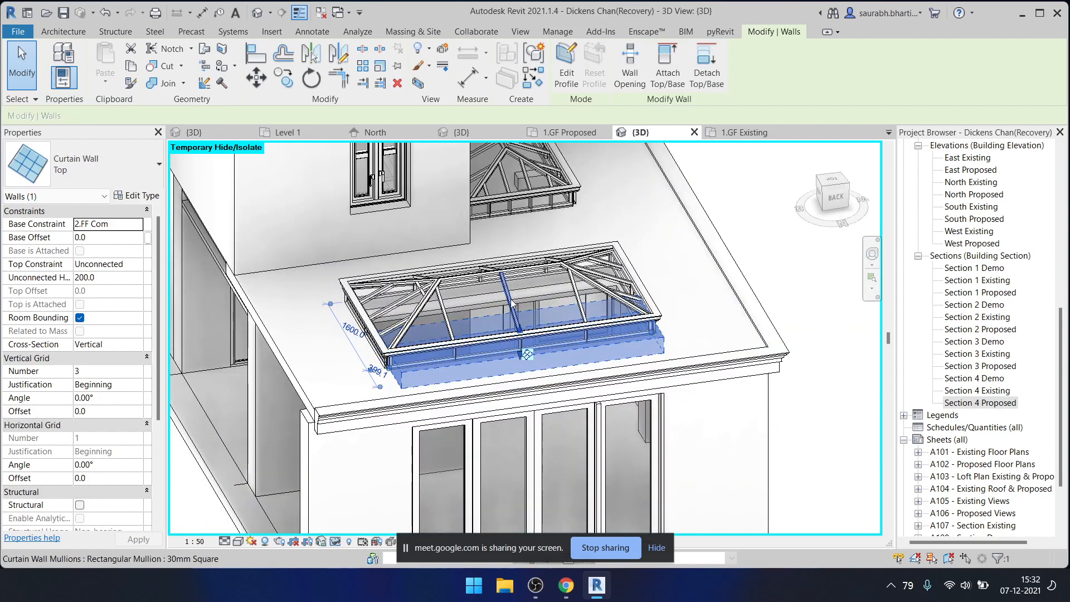
click(498, 284)
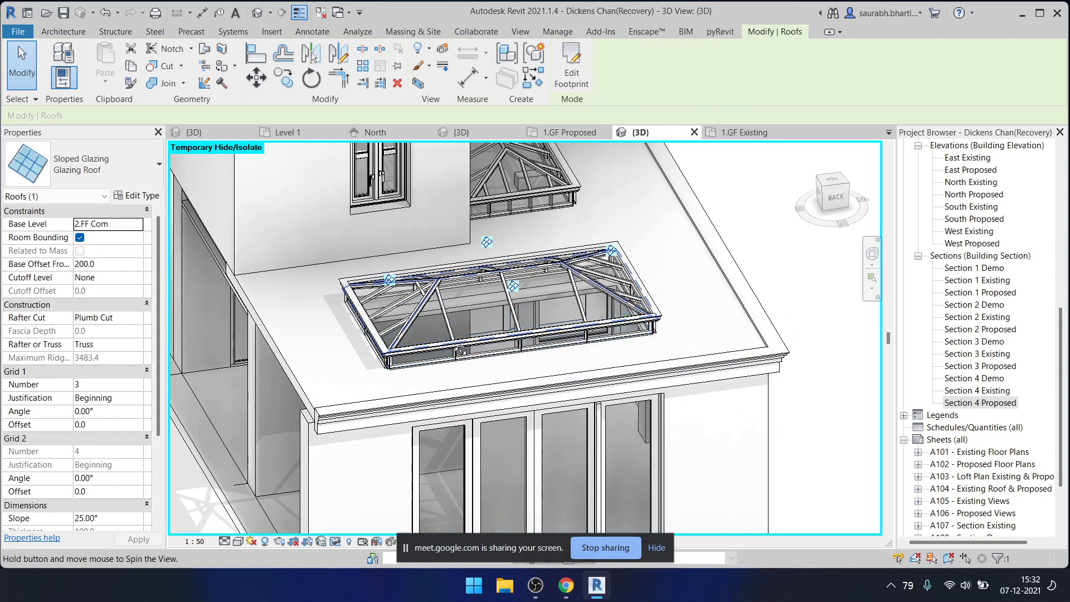
shift+middle_drag(465, 336, 420, 291)
shift+middle_drag(619, 340, 490, 287)
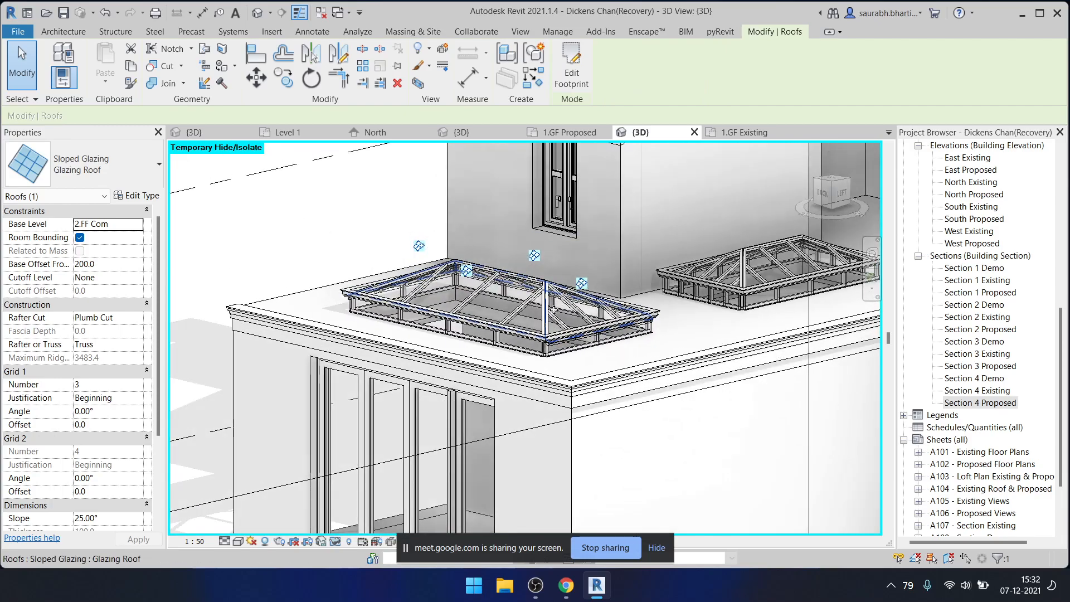
scroll(485, 317, up, 4)
shift+middle_drag(575, 377, 575, 285)
middle_drag(320, 301, 601, 297)
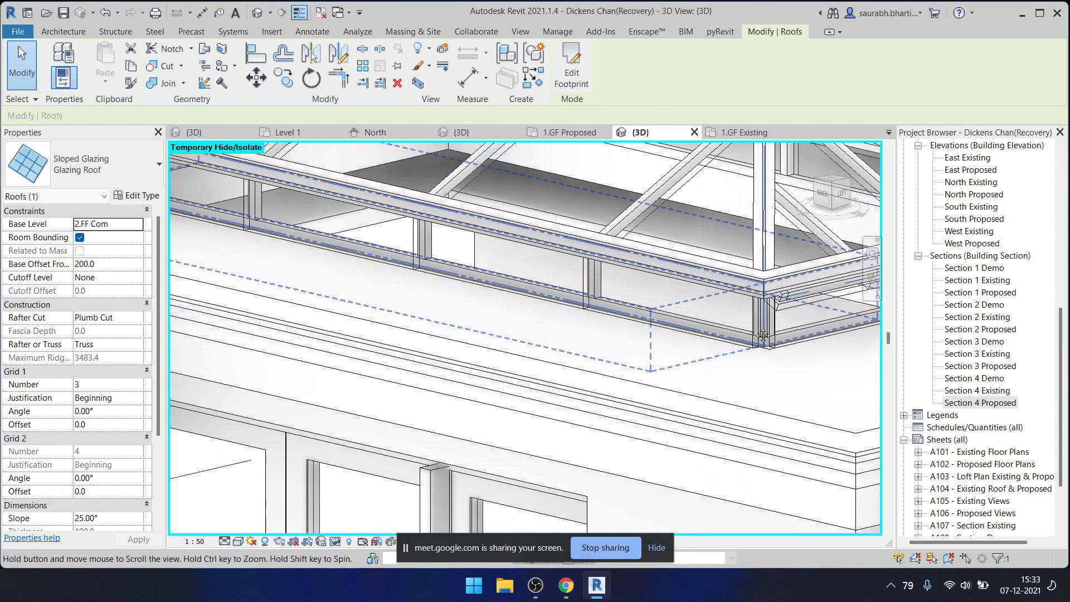
click(552, 297)
scroll(410, 270, down, 2)
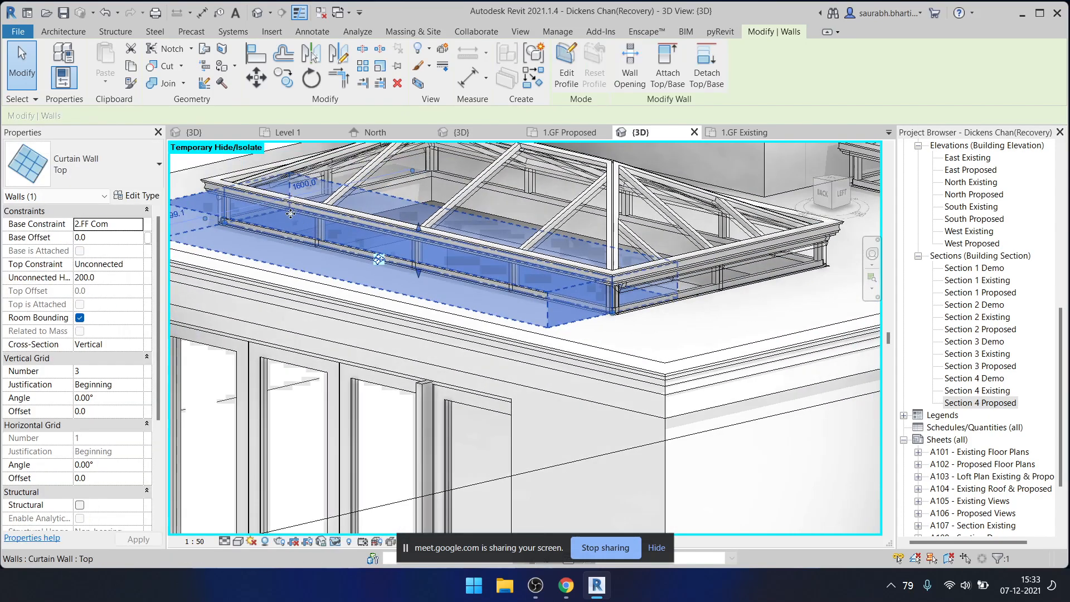
shift+middle_drag(583, 289, 735, 397)
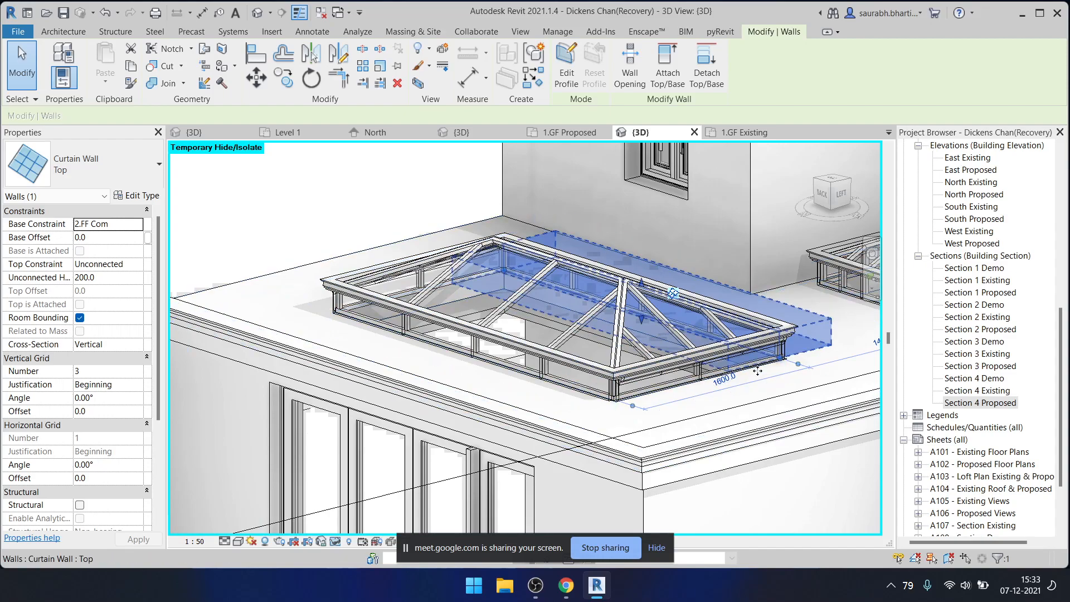
shift+middle_drag(559, 296, 620, 365)
- Inspect the mullion layout of the lantern's sloped glazing from above
key(Escape)
click(643, 285)
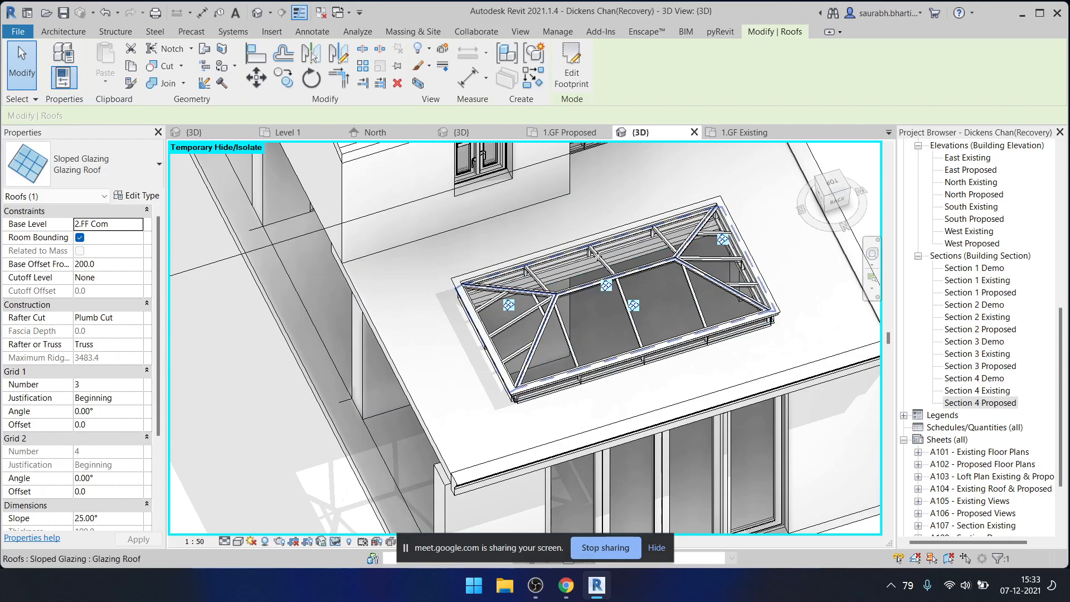
scroll(606, 296, up, 3)
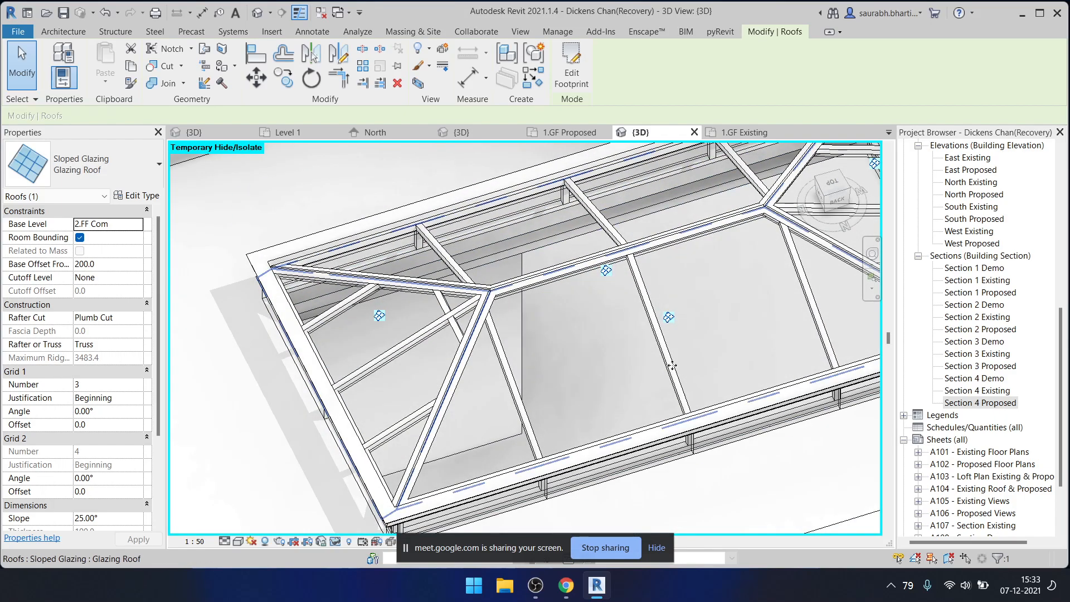
scroll(471, 277, down, 2)
shift+middle_drag(511, 287, 442, 234)
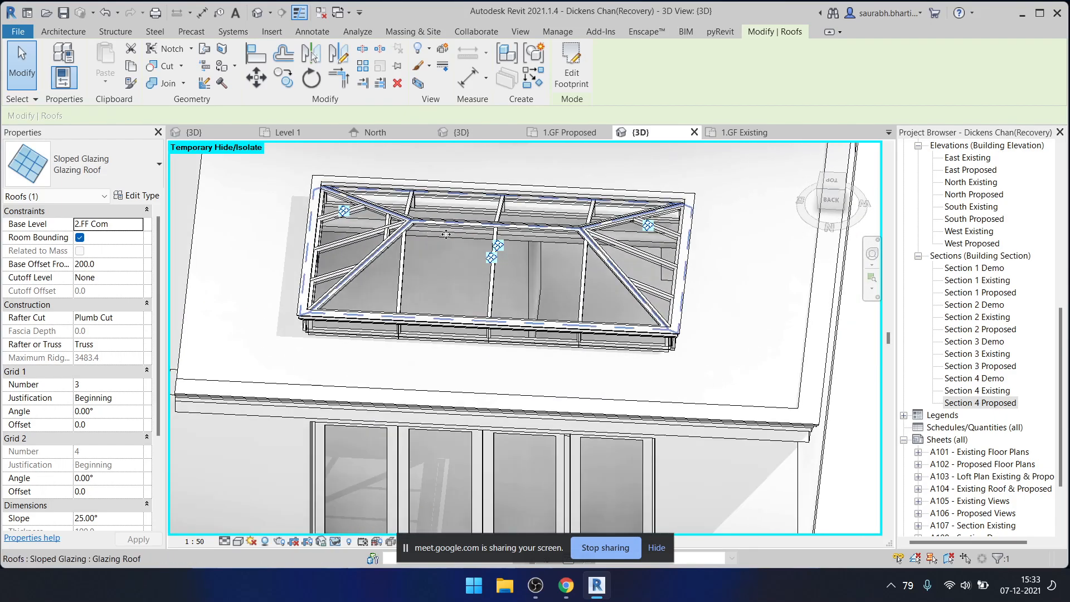
scroll(521, 314, down, 3)
shift+middle_drag(521, 314, 645, 355)
key(Escape)
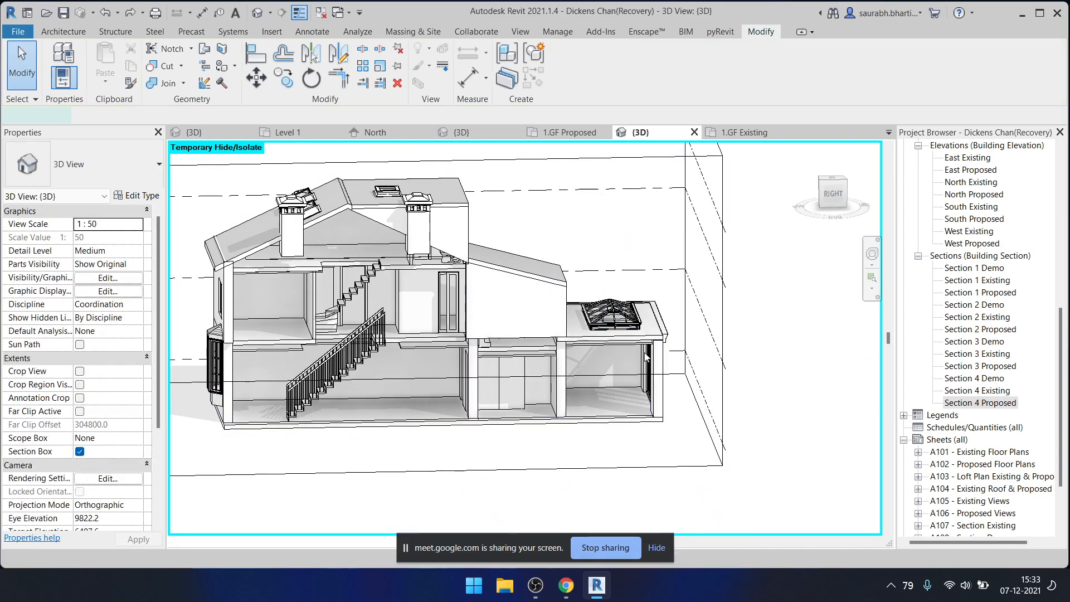
- Undo the ground-floor stair changes and discard the reopened run sketch and stair edits
scroll(645, 355, up, 5)
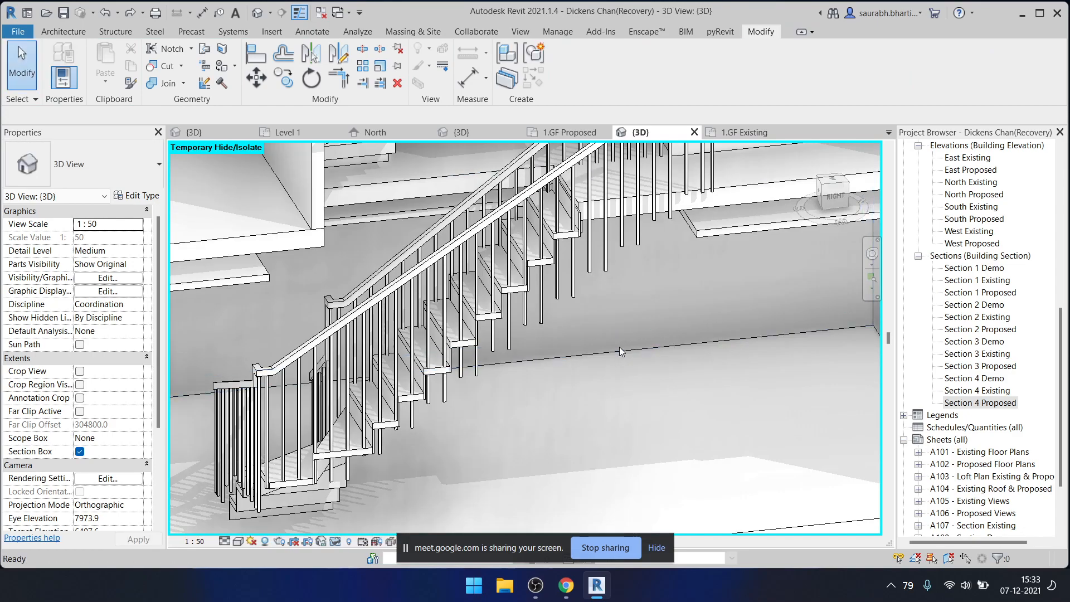
key(ctrl+z)
key(ctrl+z)
key(ctrl+z)
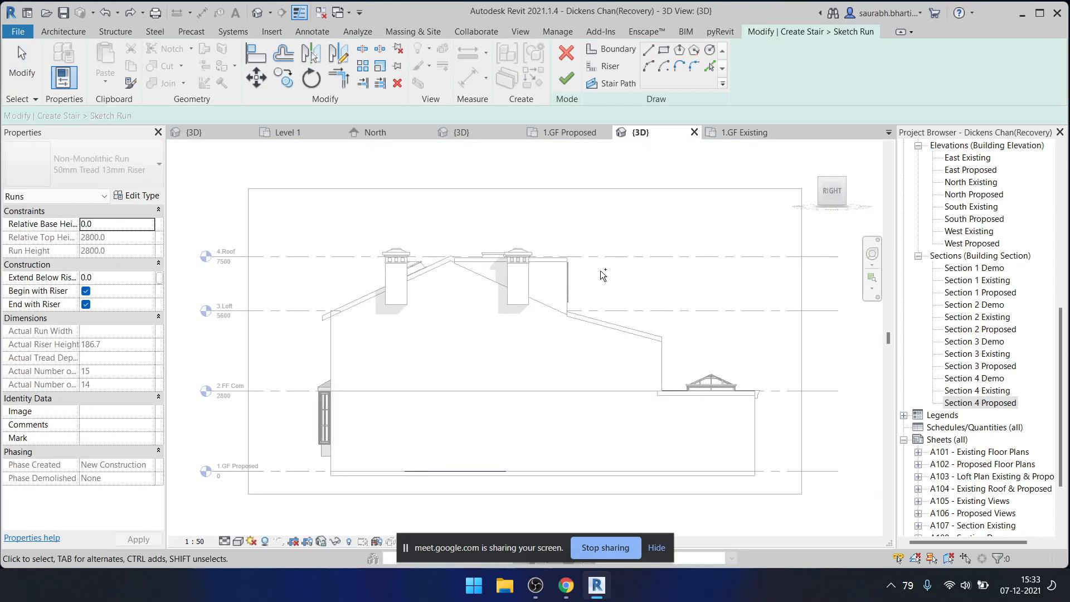
click(567, 55)
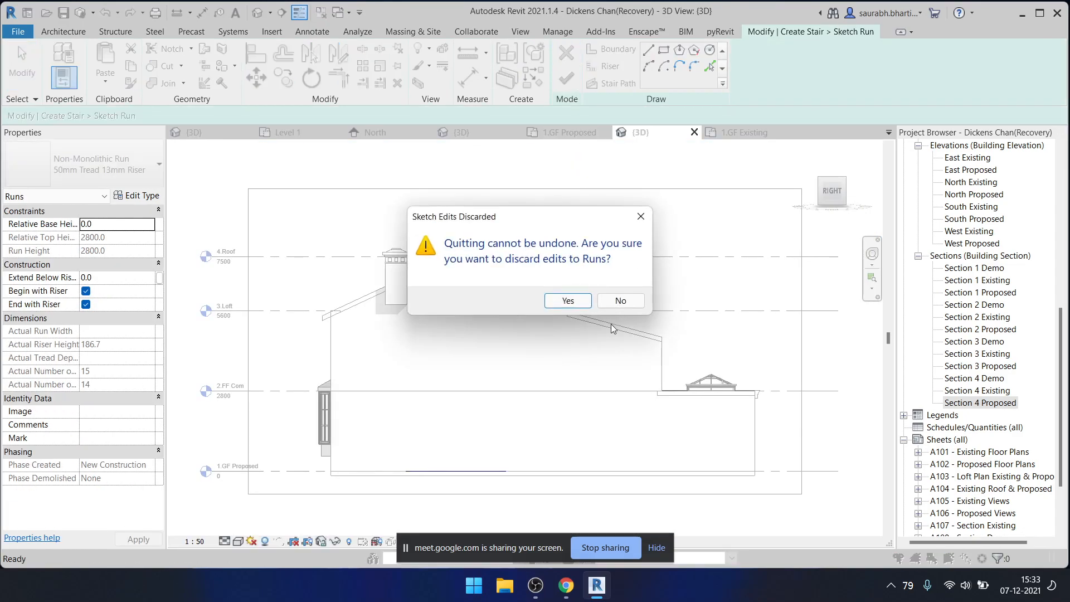
click(588, 300)
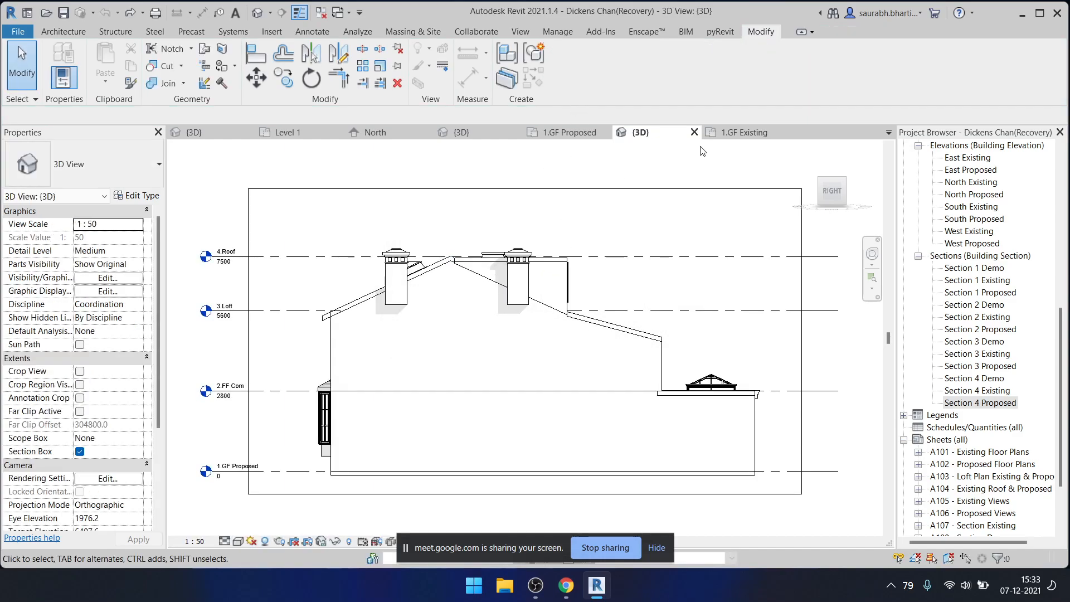
- Close the house project's remaining 3D and floor plan views and open the 3D view of the stair project
click(694, 133)
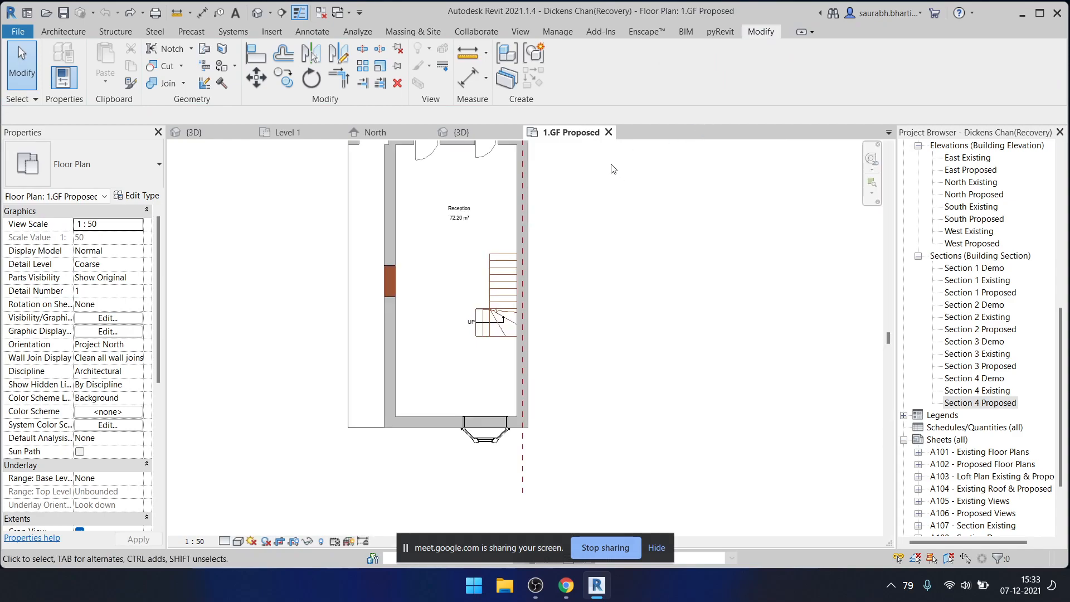
click(609, 132)
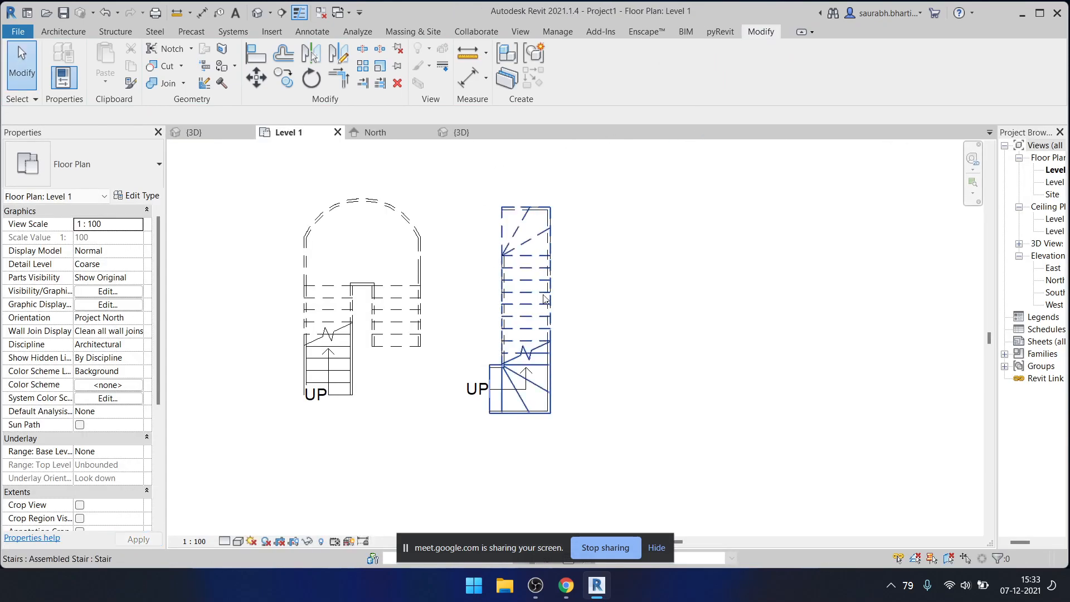
click(199, 135)
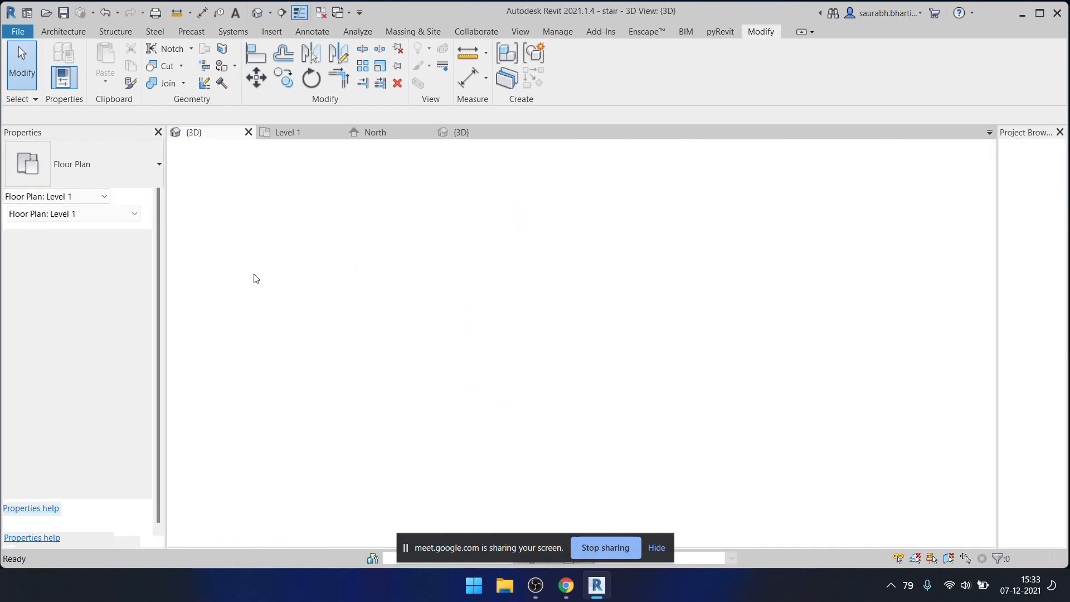
- Examine the collection of sample stairs in the stair project's 3D view, including the stepped platforms, circular steps and winder stairs
scroll(518, 326, down, 2)
shift+middle_drag(540, 337, 515, 354)
scroll(620, 368, up, 5)
scroll(646, 317, down, 4)
shift+middle_drag(643, 320, 831, 379)
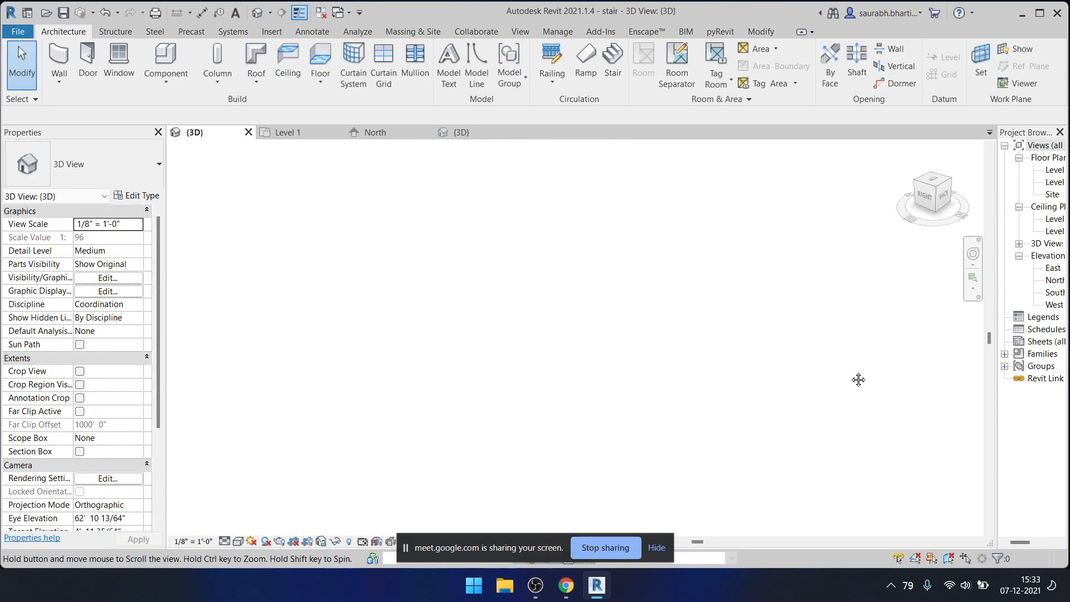
middle_drag(601, 332, 780, 457)
middle_drag(617, 214, 504, 408)
scroll(647, 289, down, 4)
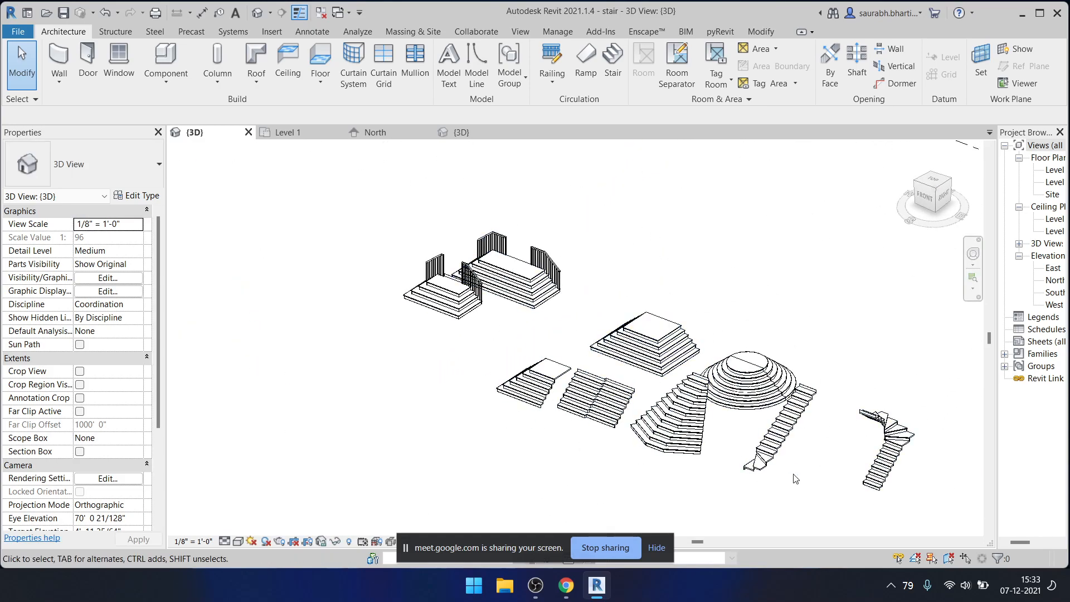
scroll(697, 384, up, 4)
scroll(754, 376, down, 3)
shift+middle_drag(754, 376, 752, 339)
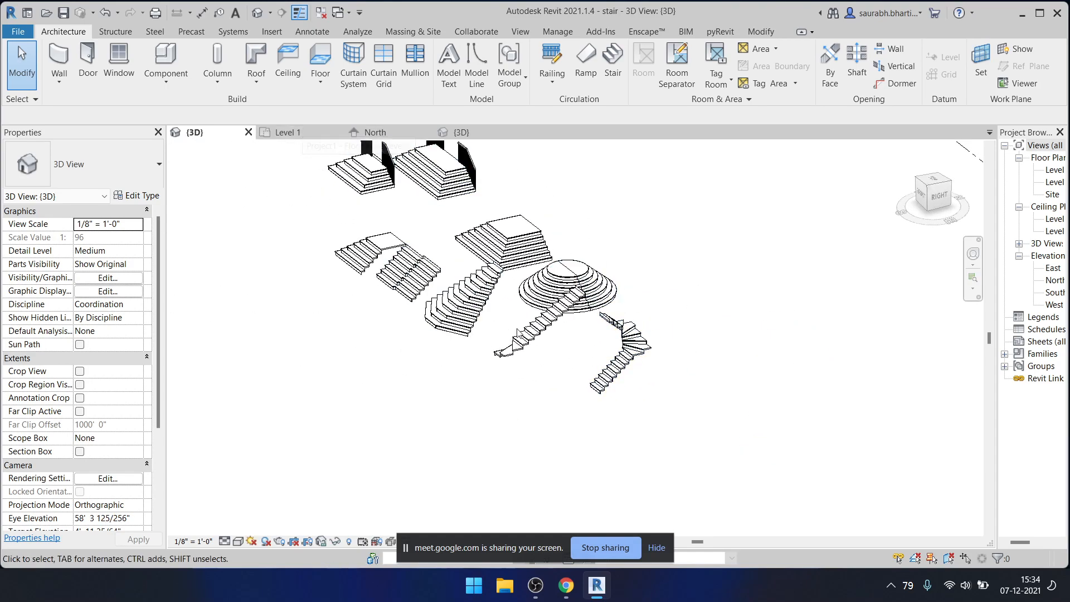
- Inspect the winder stair among the sample stairs and switch to Project1's Level 1 floor plan
scroll(559, 324, up, 3)
click(713, 352)
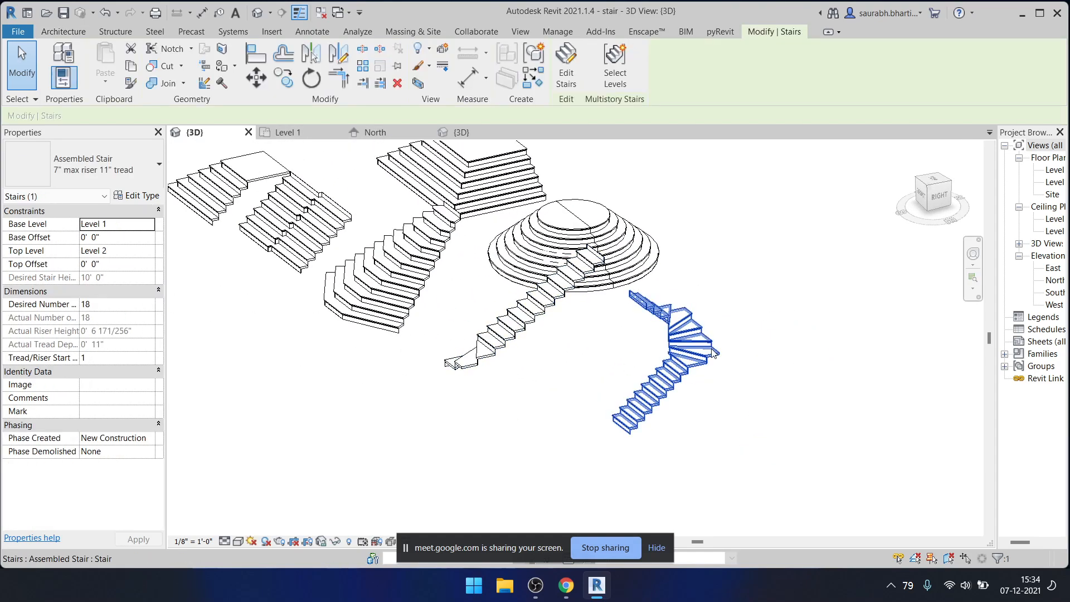
click(310, 134)
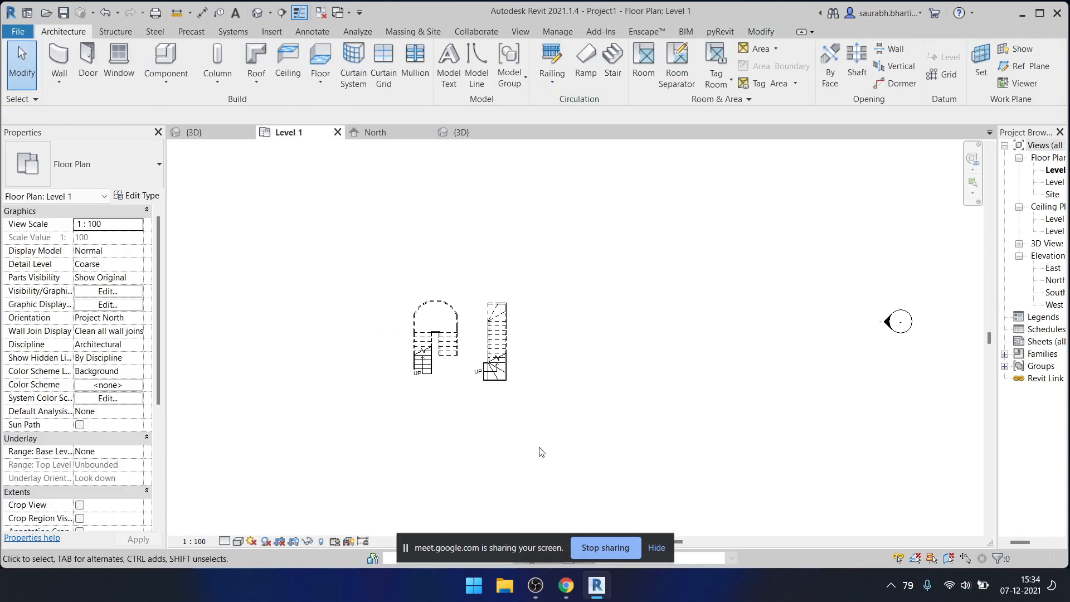
- Create a straight 16-riser stair, 1000 mm wide, beside the two existing stairs on Level 1
key(t)
scroll(580, 384, up, 2)
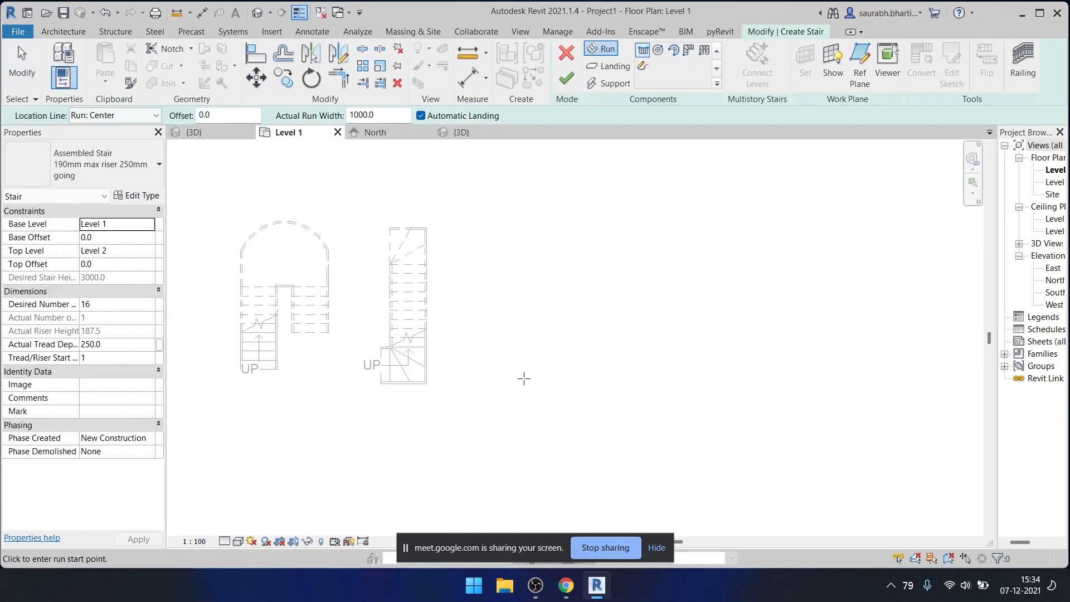
click(541, 383)
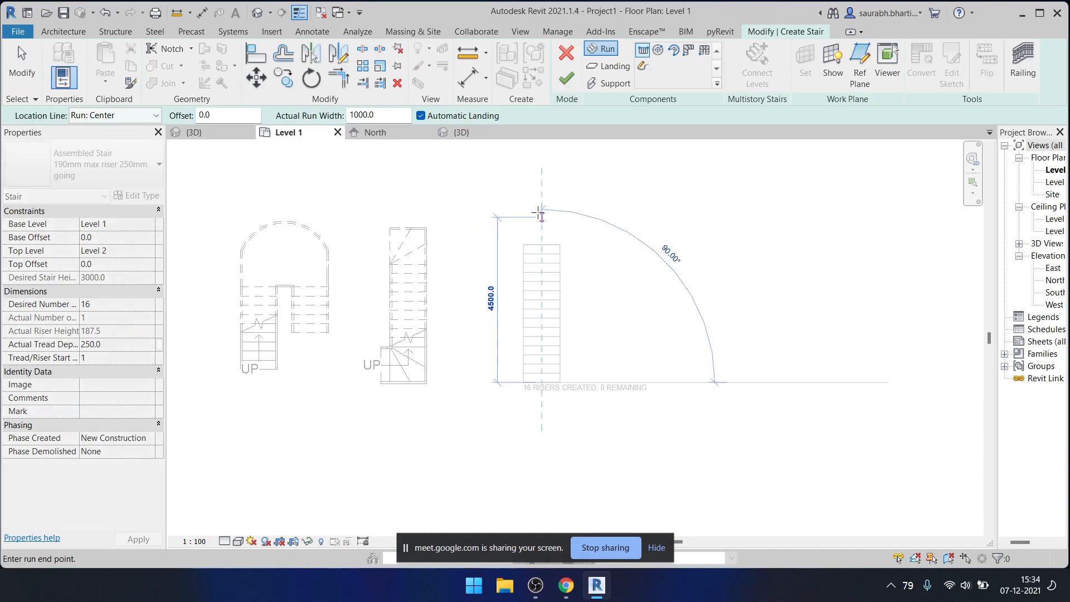
click(541, 209)
key(Escape)
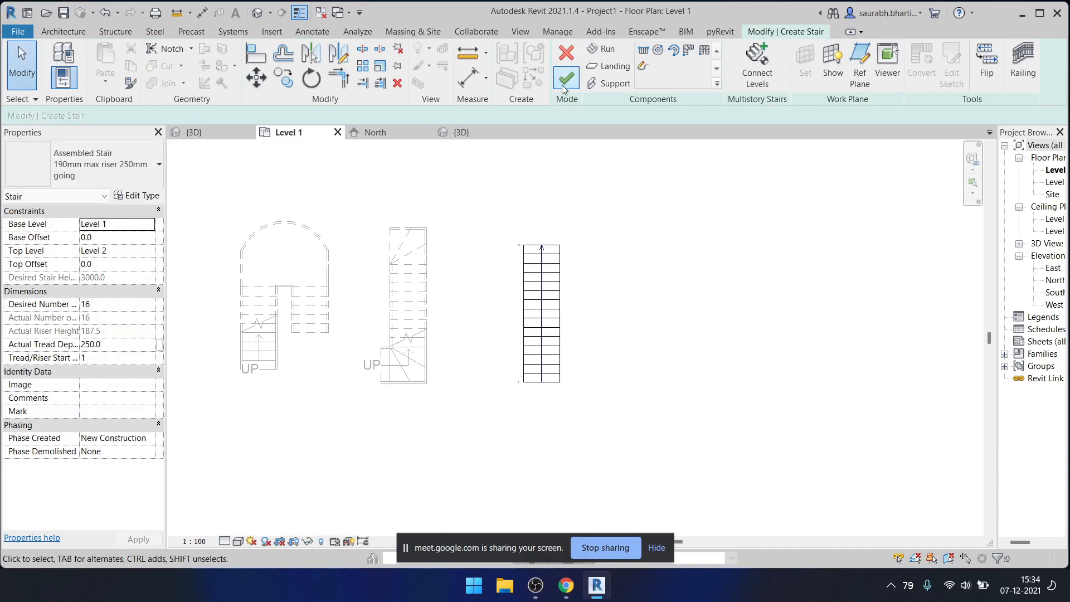
click(563, 83)
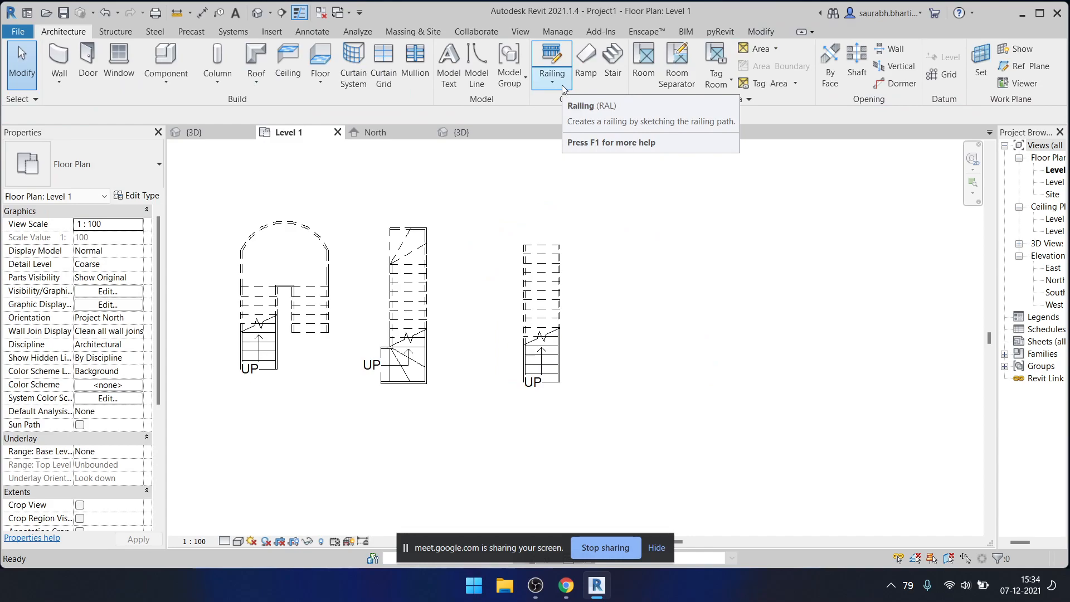
- Change both railings of the new straight stair to the 900mm Pipe type
click(556, 258)
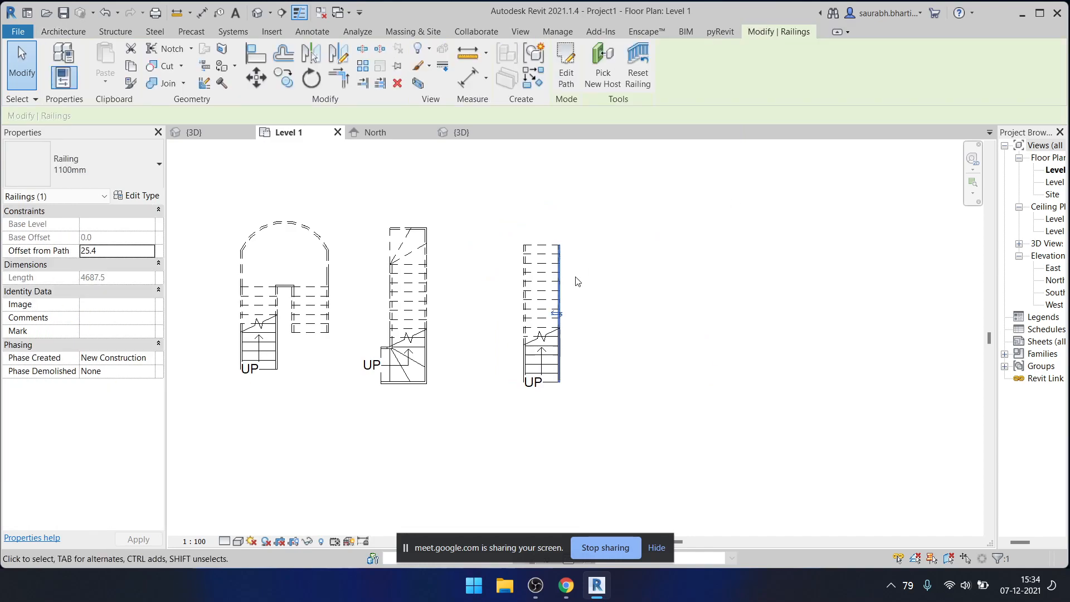
scroll(563, 273, up, 2)
ctrl+click(490, 253)
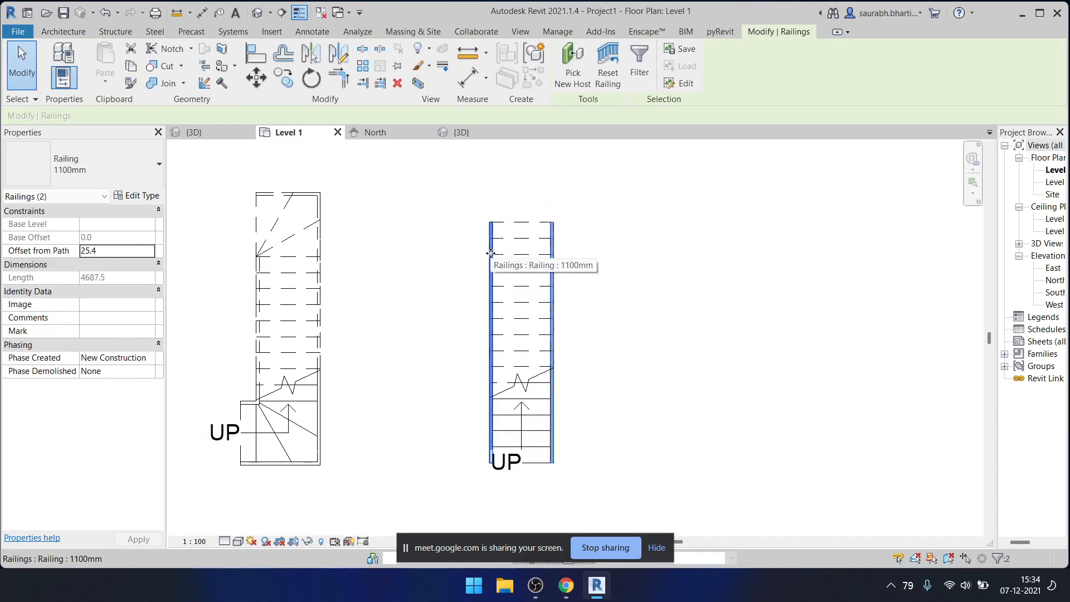
click(263, 12)
shift+middle_drag(484, 315, 797, 292)
middle_drag(647, 284, 585, 356)
scroll(568, 337, up, 5)
click(576, 314)
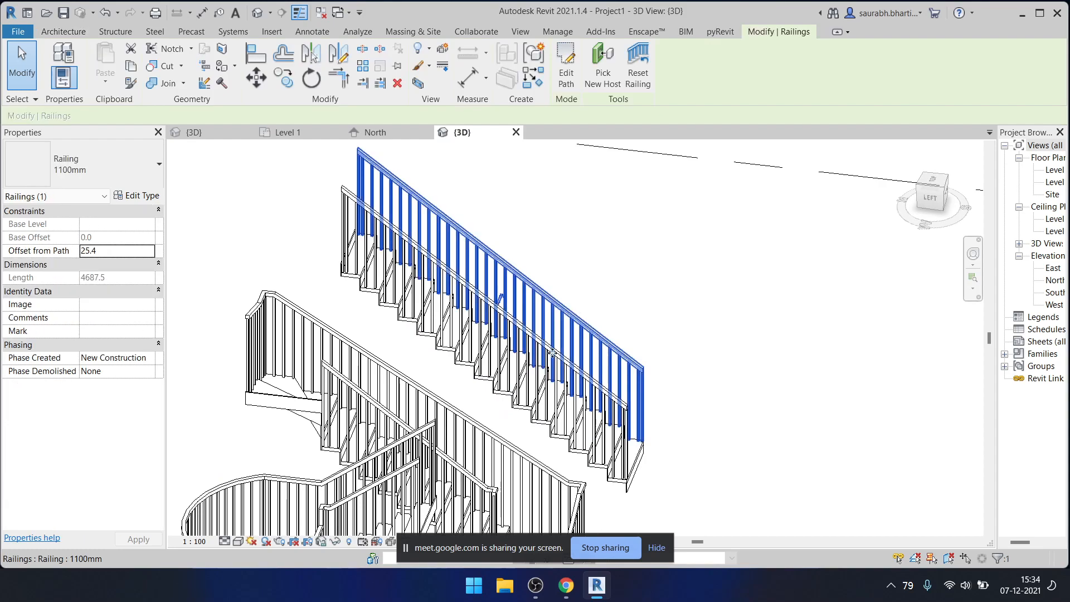
scroll(527, 362, up, 3)
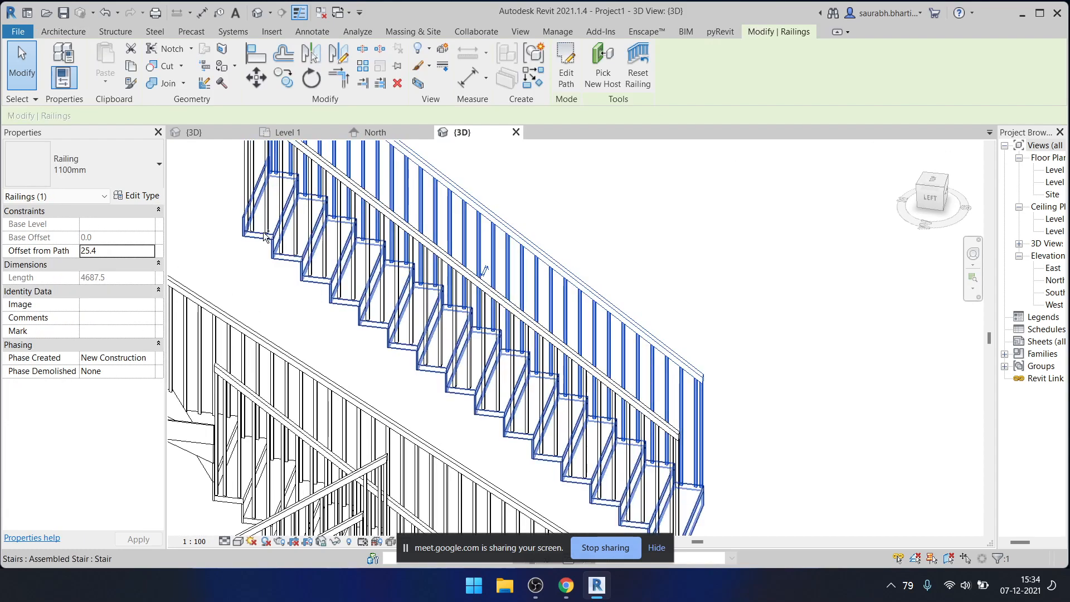
middle_drag(294, 167, 305, 209)
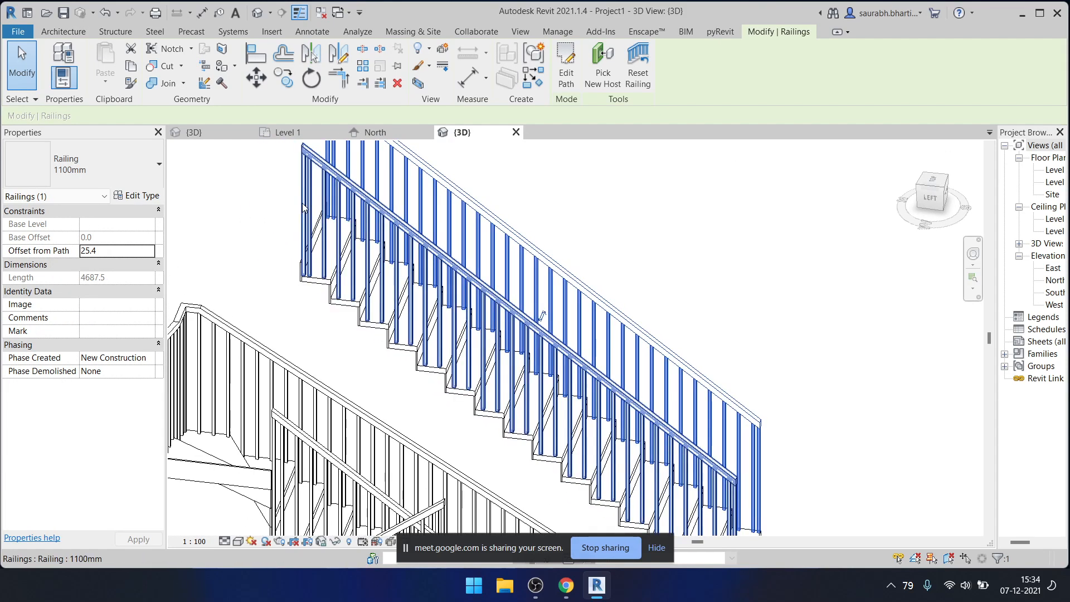
ctrl+click(307, 191)
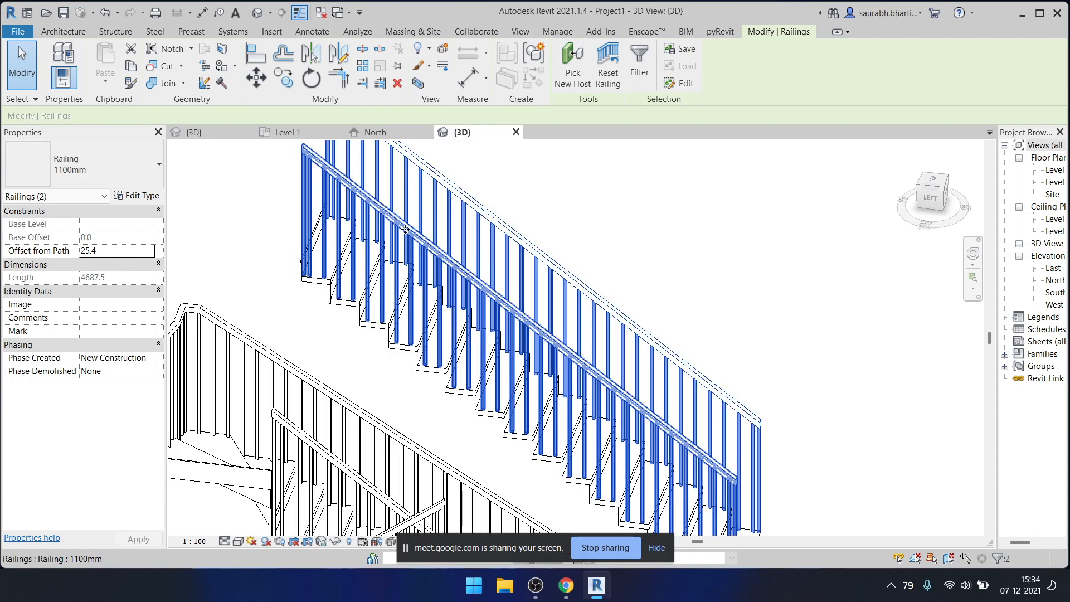
click(150, 166)
click(100, 246)
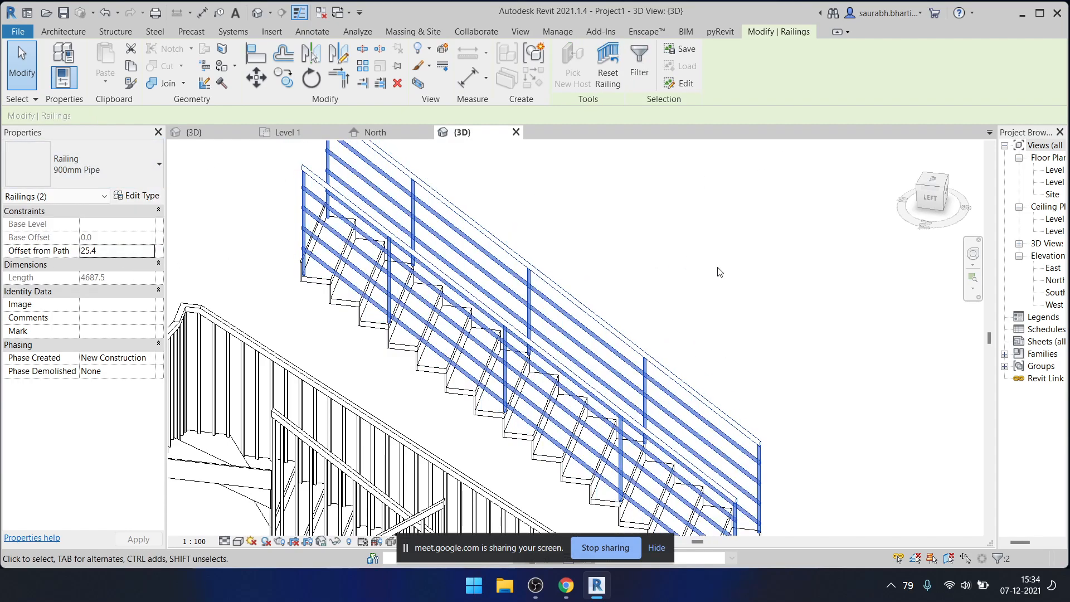
- Compare Project1's three stairs in 3D with the sample winder stair in the stair project
click(677, 275)
scroll(678, 274, down, 5)
shift+middle_drag(677, 274, 746, 351)
shift+middle_drag(788, 390, 691, 279)
shift+middle_drag(557, 334, 532, 450)
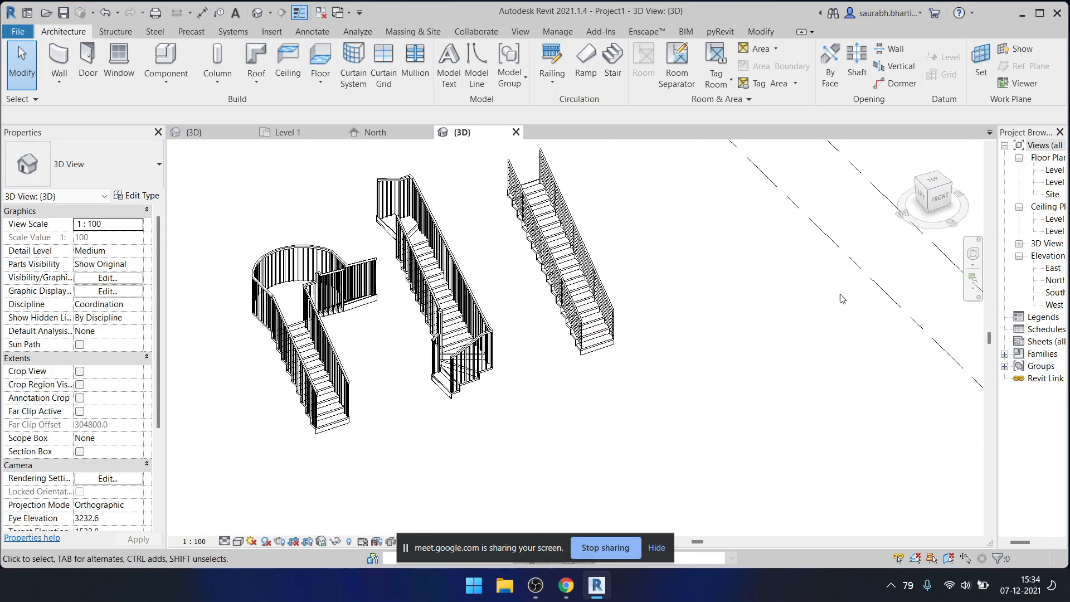
double_click(1049, 170)
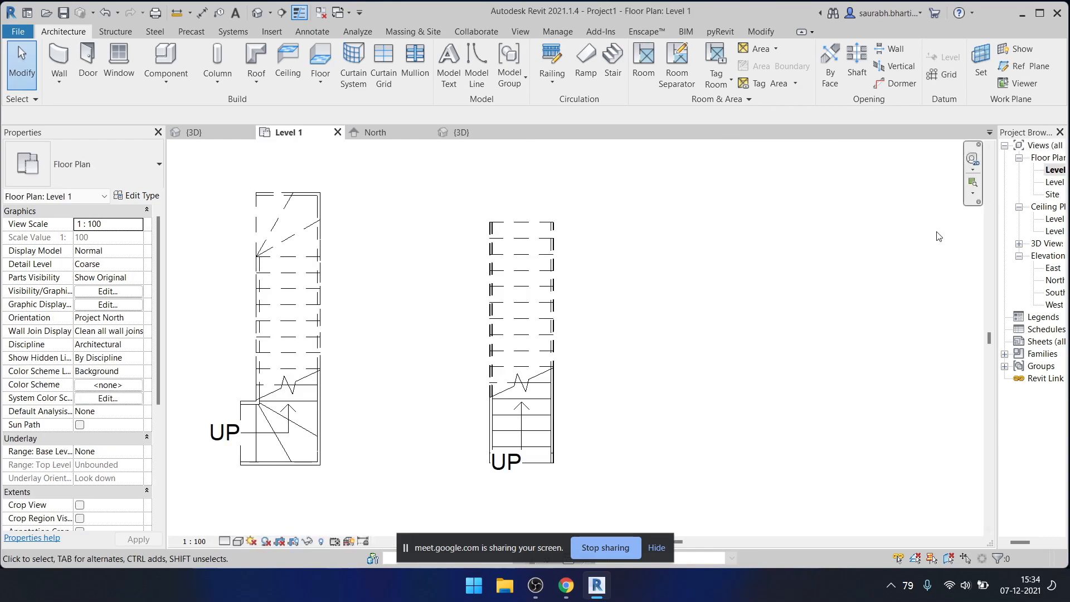
click(243, 132)
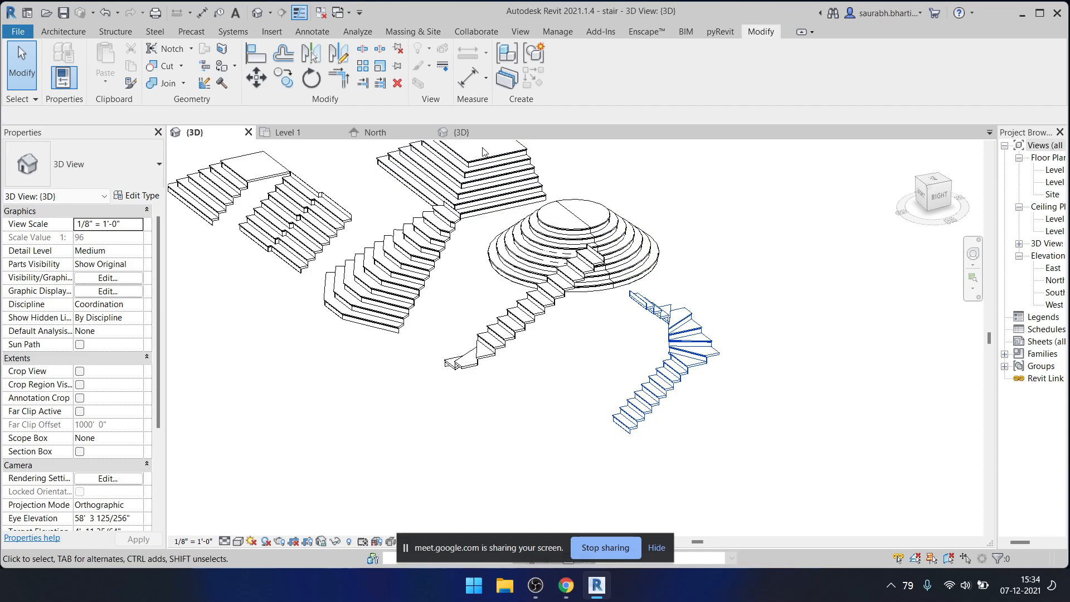
click(462, 132)
- Start editing the straight stair in Project1's 3D view and convert its run to a sketch-based component
click(577, 292)
shift+middle_drag(640, 384, 604, 411)
click(576, 61)
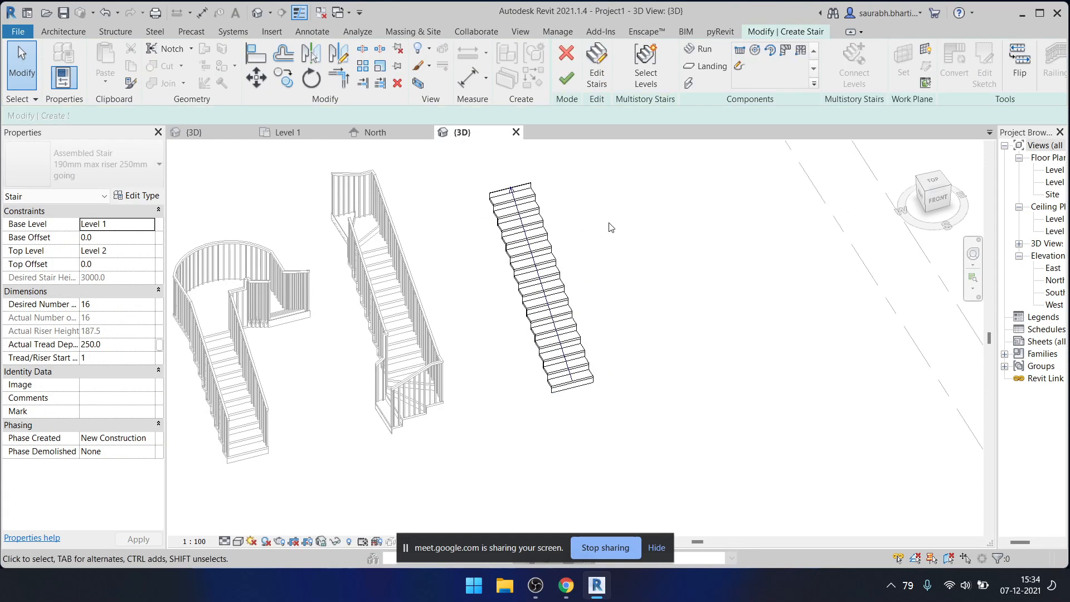
click(587, 291)
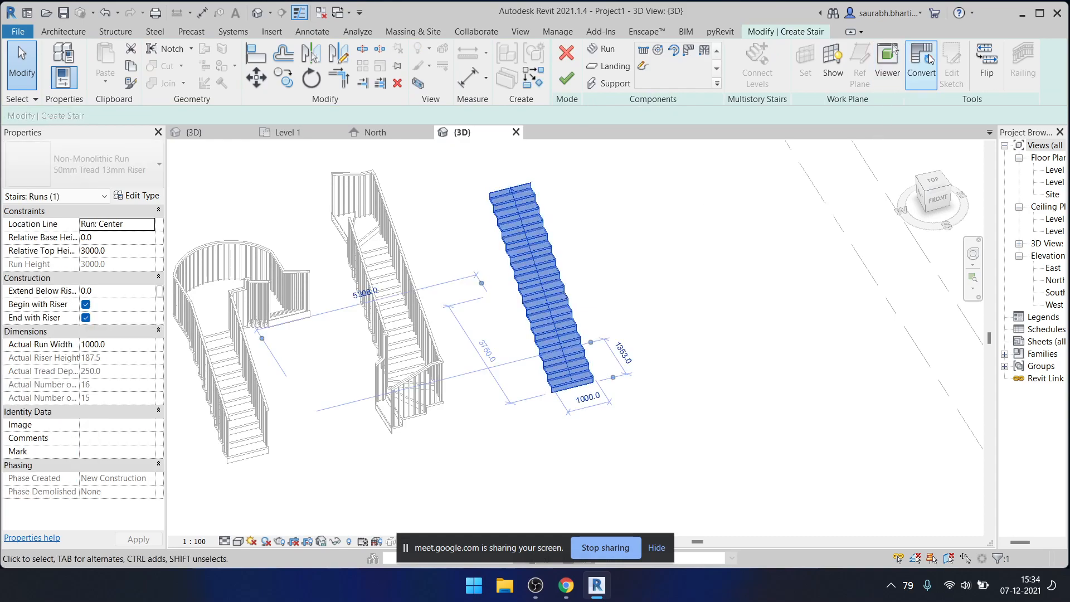
click(929, 59)
click(618, 383)
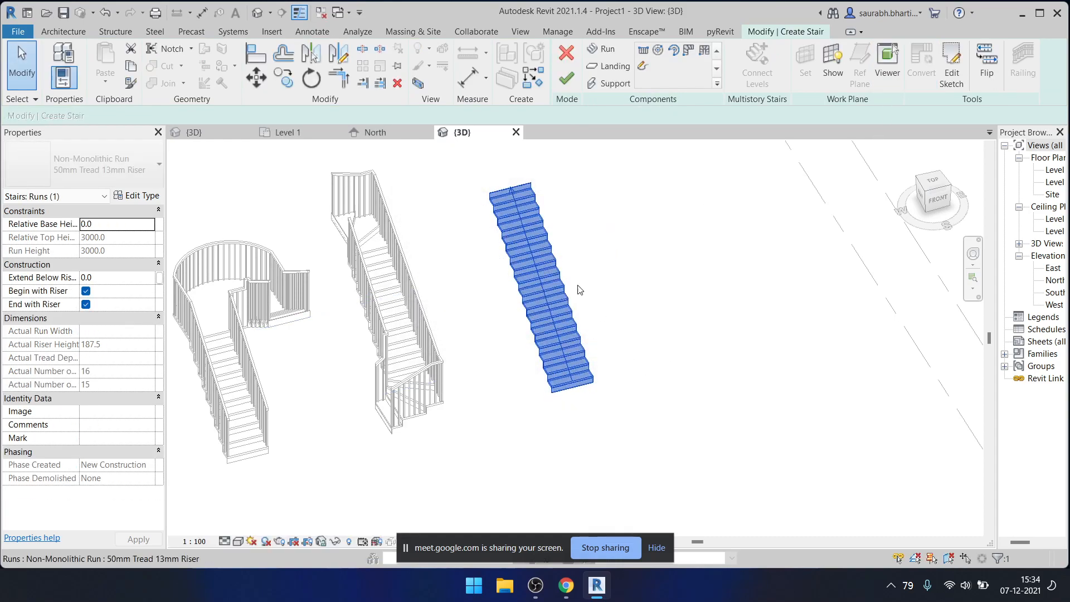
- Open the converted run's sketch for editing and display it in the Level 1 floor plan
click(950, 67)
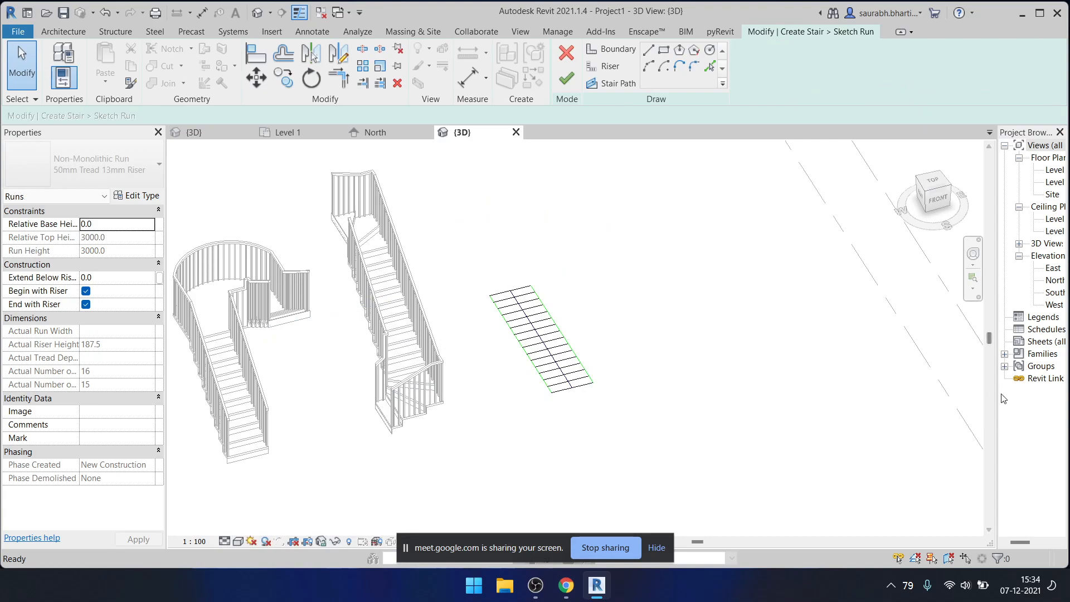
drag(959, 370, 959, 370)
shift+middle_drag(697, 411, 659, 449)
double_click(1027, 170)
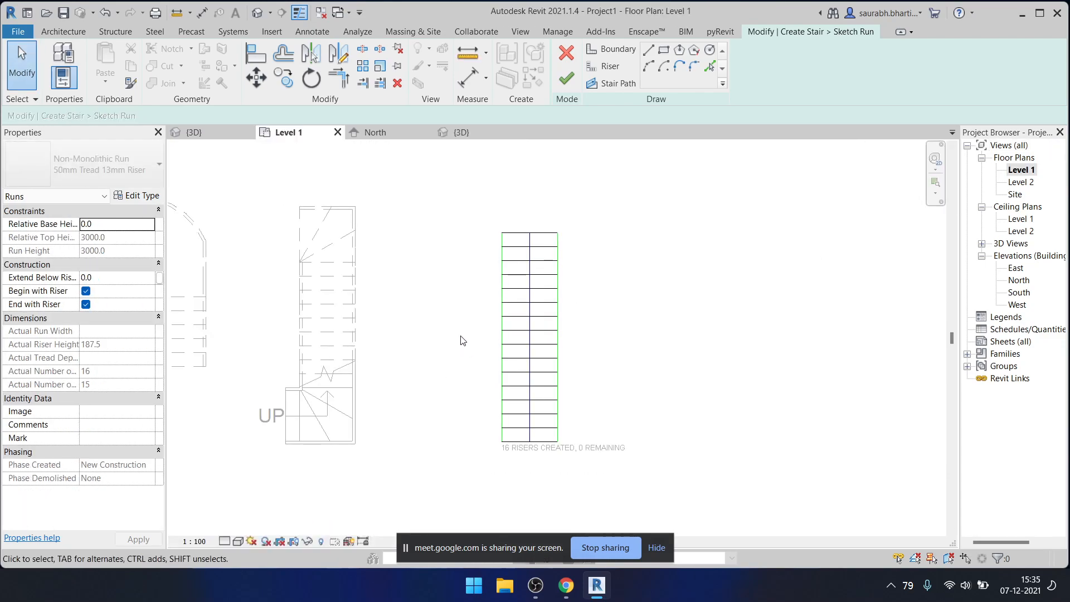
- Delete the upper eight riser lines from the straight run's sketch
scroll(459, 342, up, 1)
scroll(470, 241, up, 2)
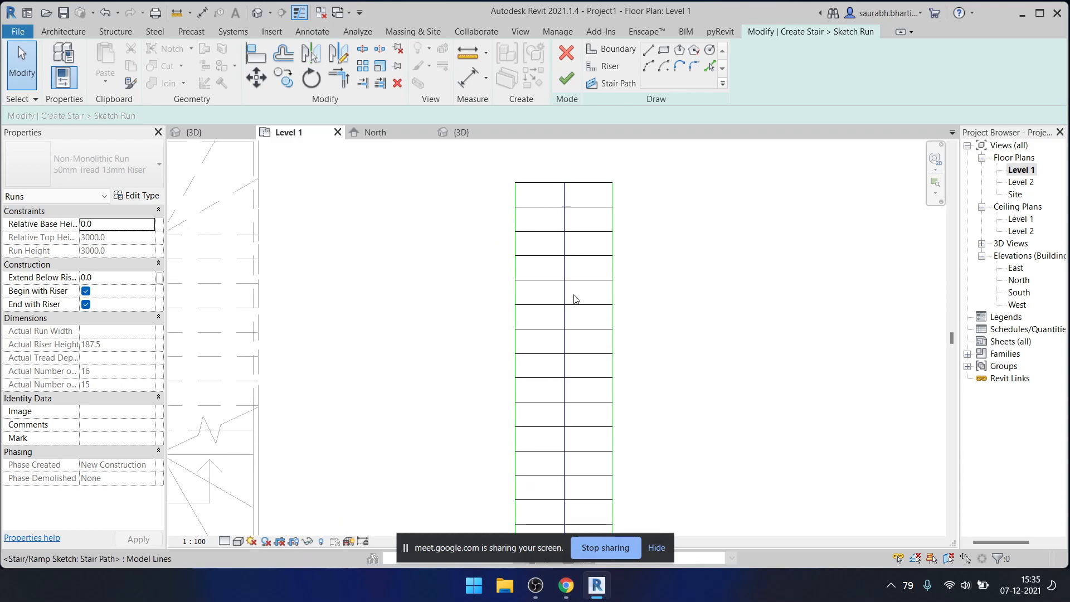
drag(597, 367, 590, 222)
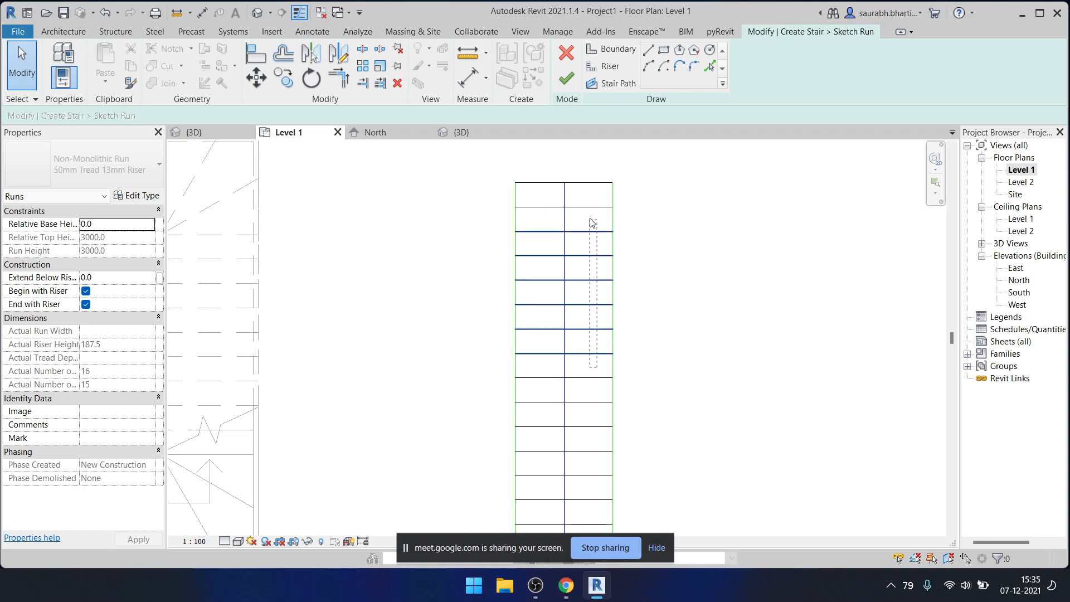
drag(588, 178, 592, 183)
key(Delete)
scroll(579, 279, down, 2)
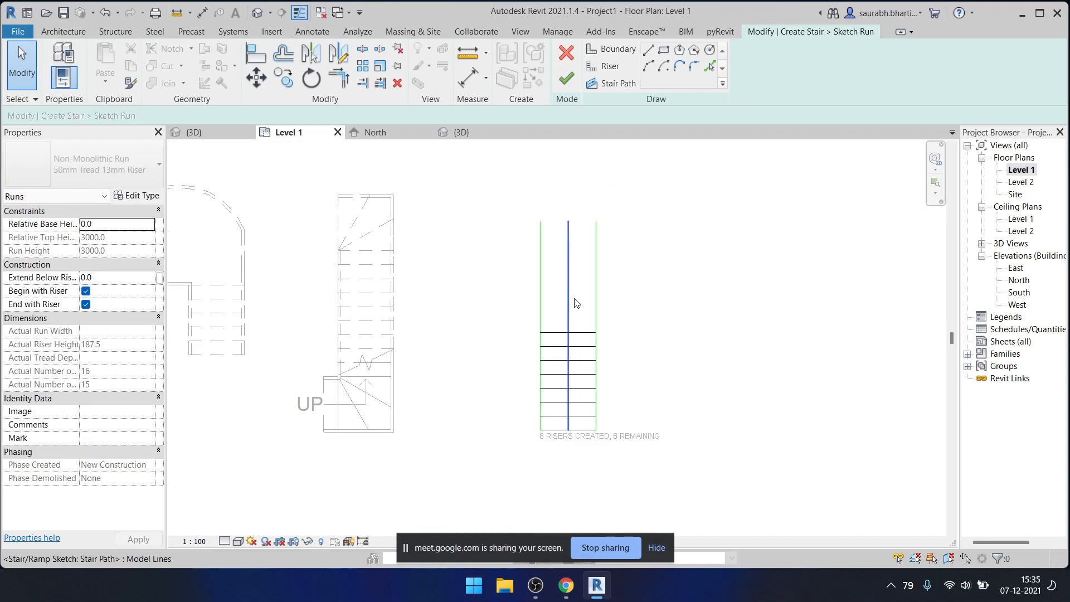
- Shorten the left boundary to the top remaining riser and the right boundary to about five treads above that riser
click(540, 259)
drag(539, 221, 540, 332)
scroll(579, 290, up, 3)
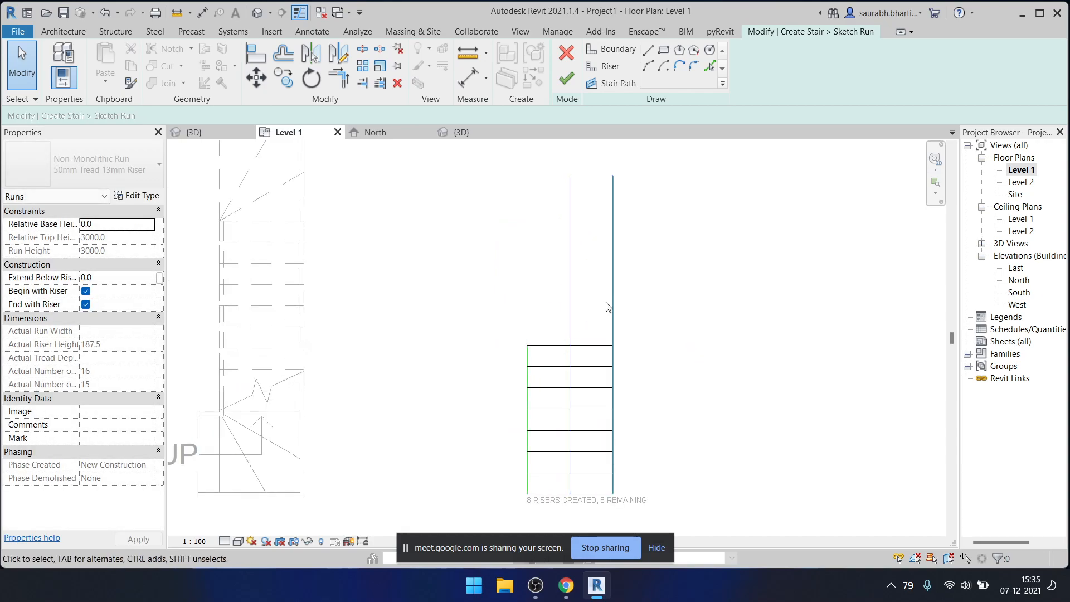
click(613, 263)
drag(613, 176, 614, 241)
click(641, 297)
middle_drag(651, 300, 658, 287)
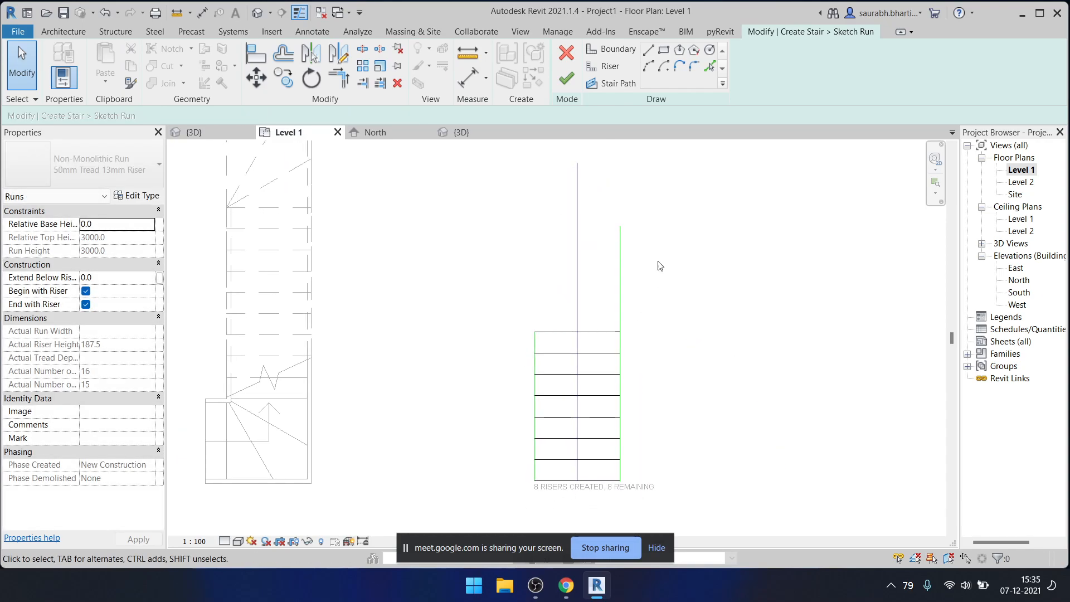
click(646, 51)
click(620, 226)
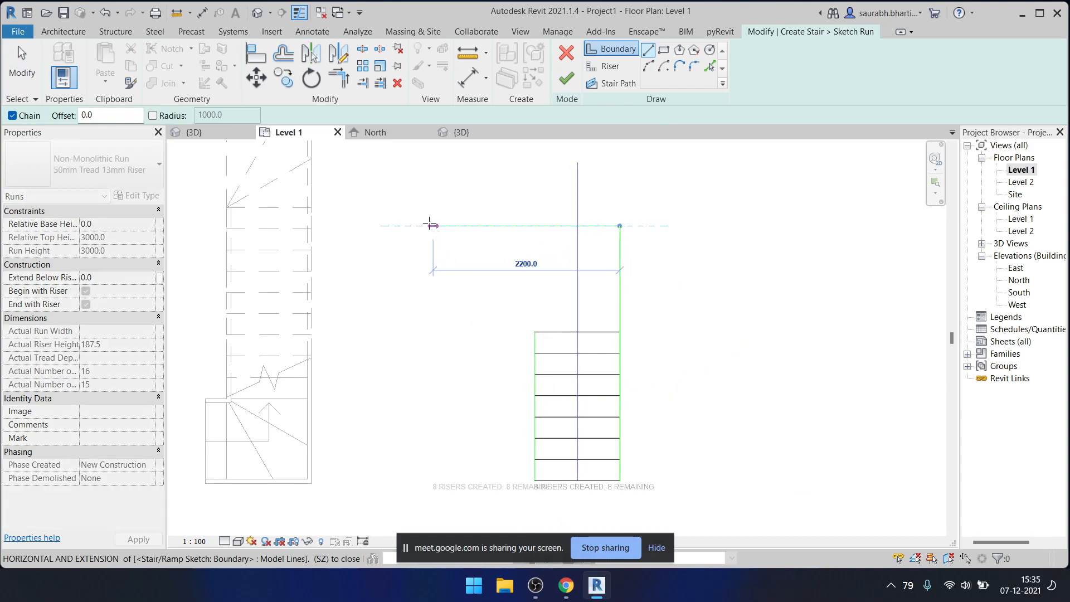
key(Escape)
key(Escape)
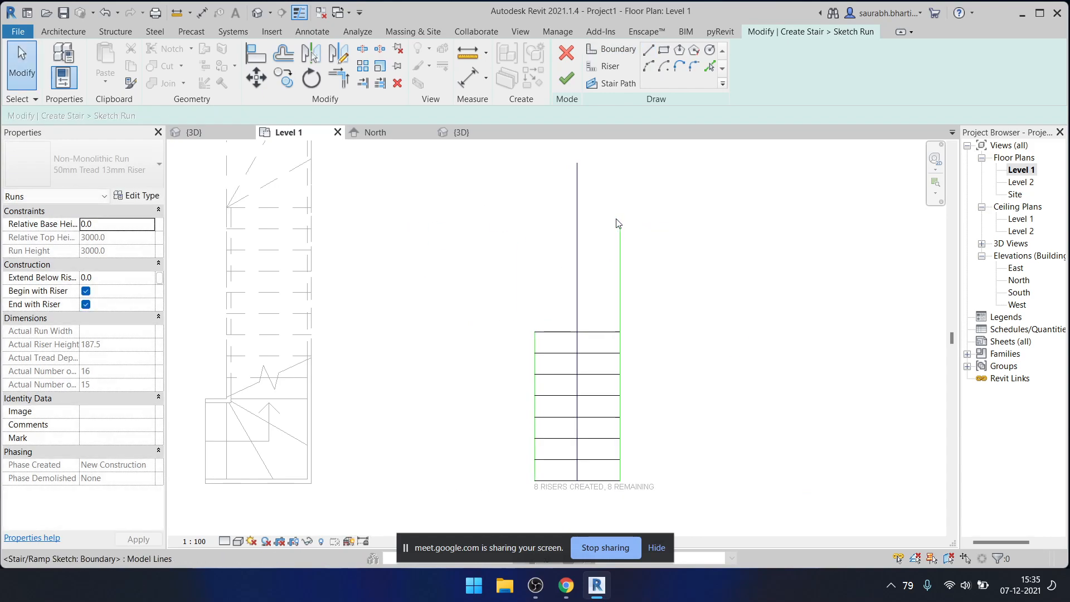
- Draw a horizontal boundary line about 2500 mm long leftward from the upper end of the right boundary
click(646, 53)
click(619, 226)
key(Escape)
click(619, 226)
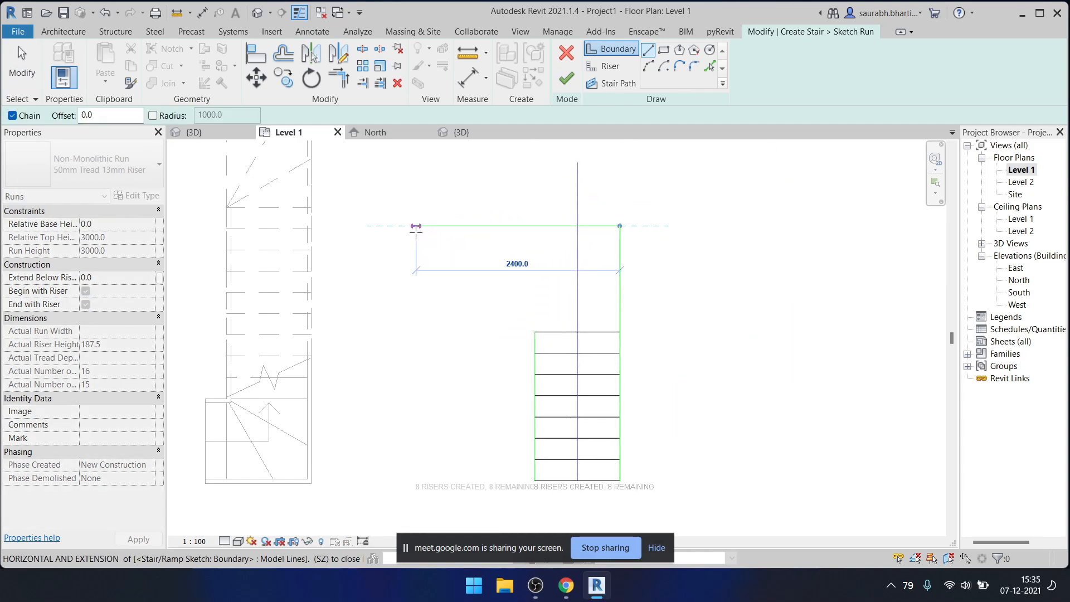
click(408, 225)
key(Escape)
key(Escape)
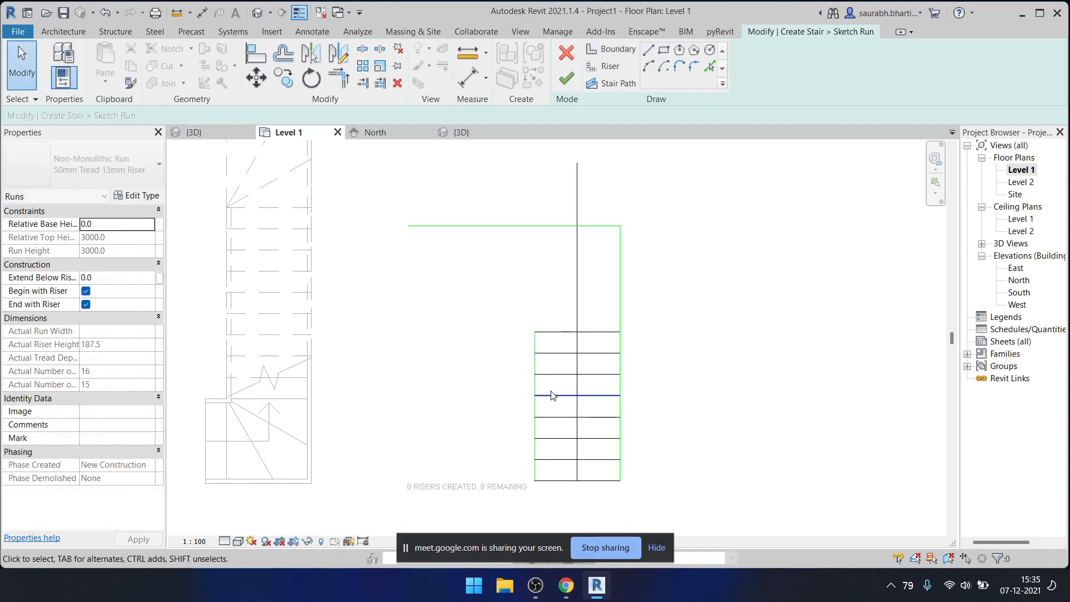
- Place an aligned dimension between the run's left and right boundaries, below the first riser
key(d)
key(i)
scroll(570, 385, up, 3)
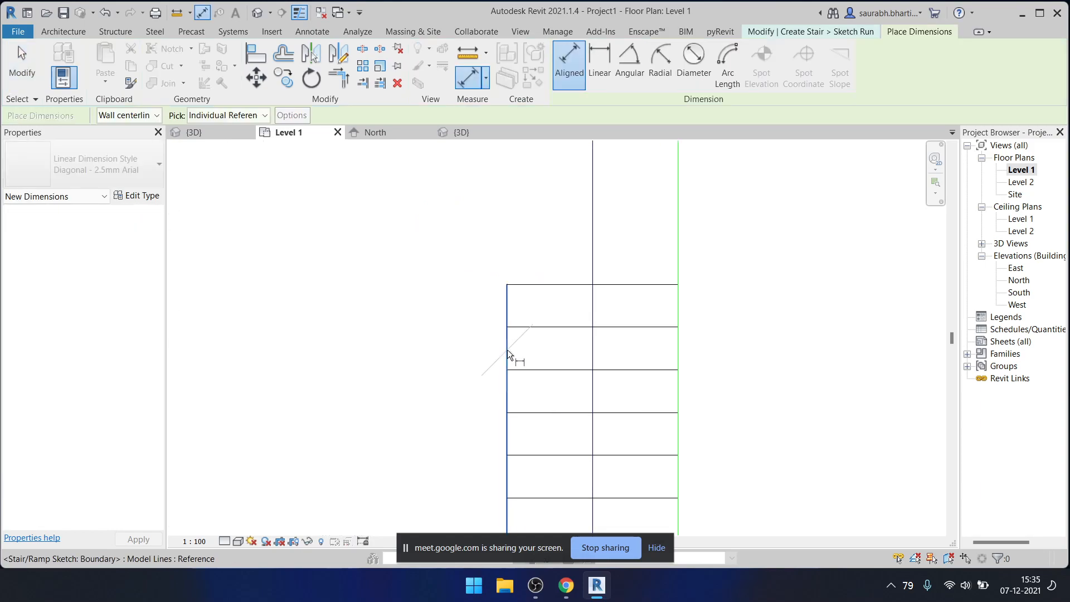
click(507, 349)
click(674, 347)
middle_drag(651, 360, 678, 187)
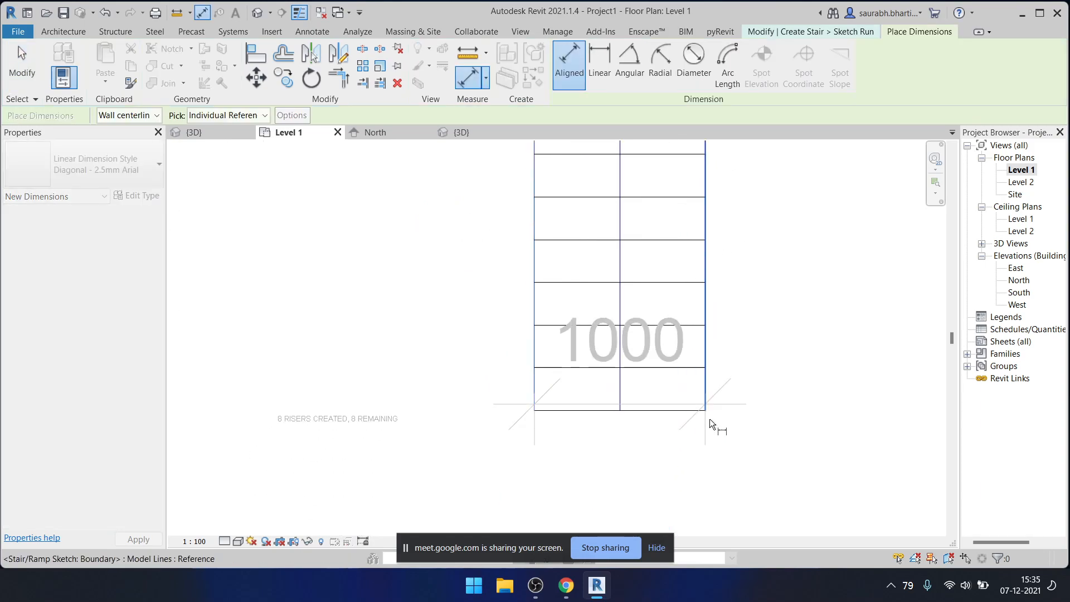
click(703, 488)
- Dimension the horizontal distance from the right boundary to the free end of the upper boundary line
scroll(703, 488, down, 3)
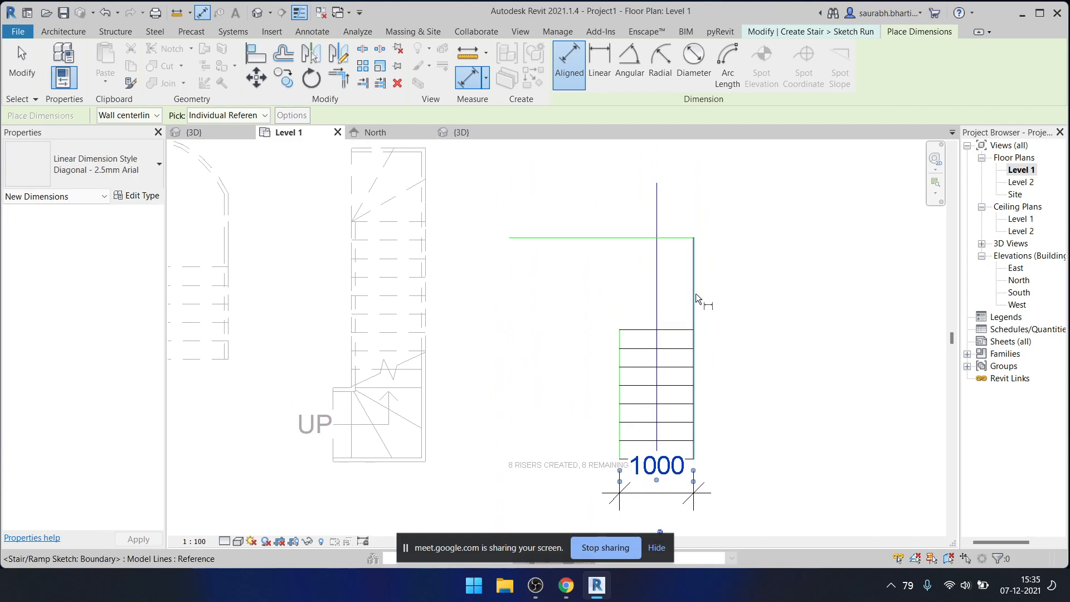
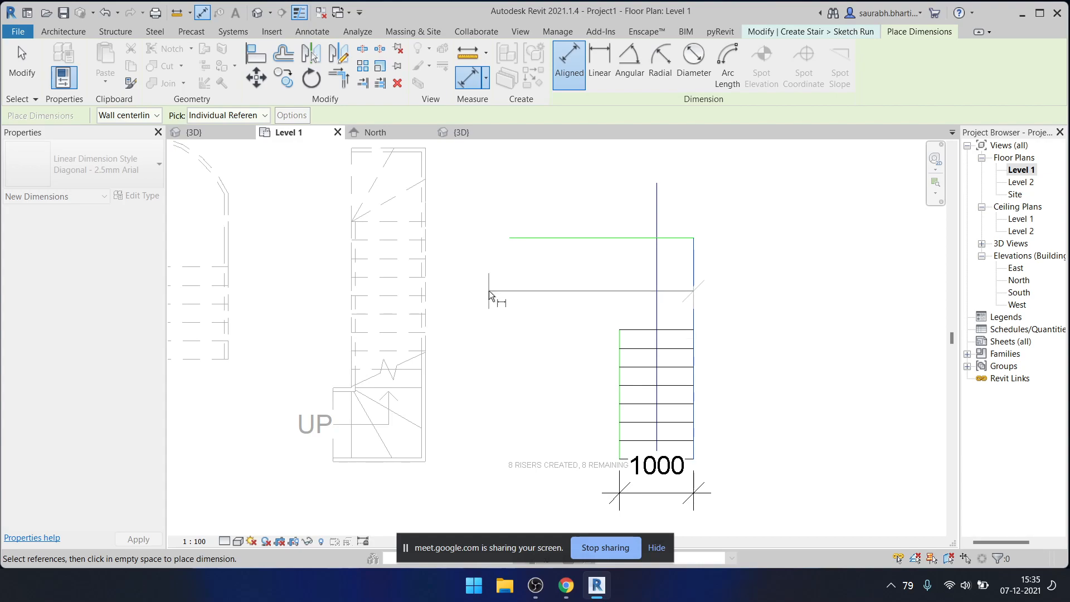
click(507, 239)
click(513, 283)
key(Escape)
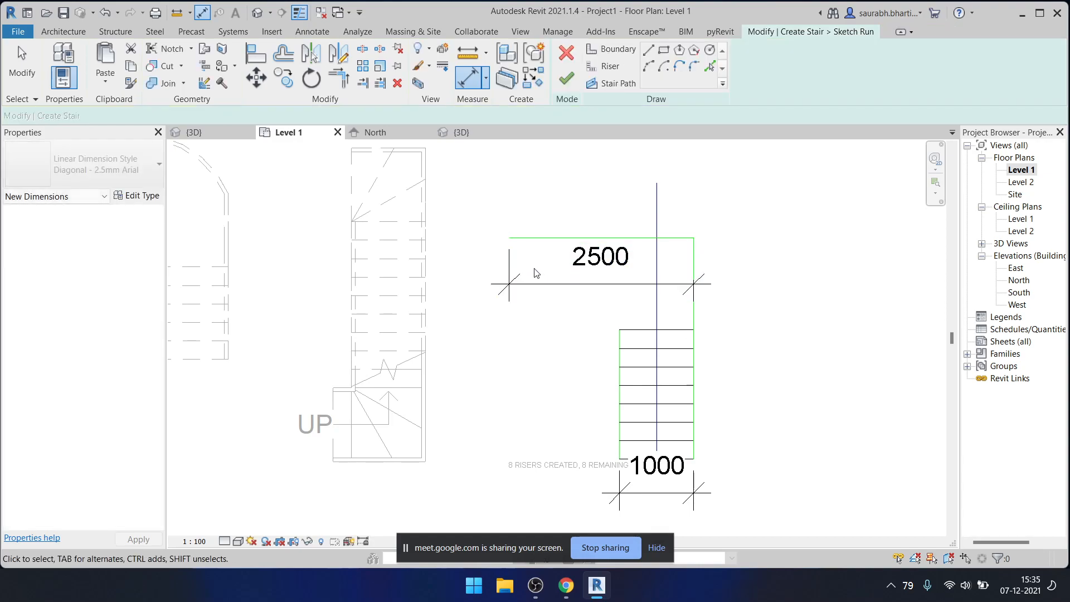
- Shorten the upper boundary line to 2100 mm from its free end and delete its horizontal dimension
key(Escape)
click(520, 238)
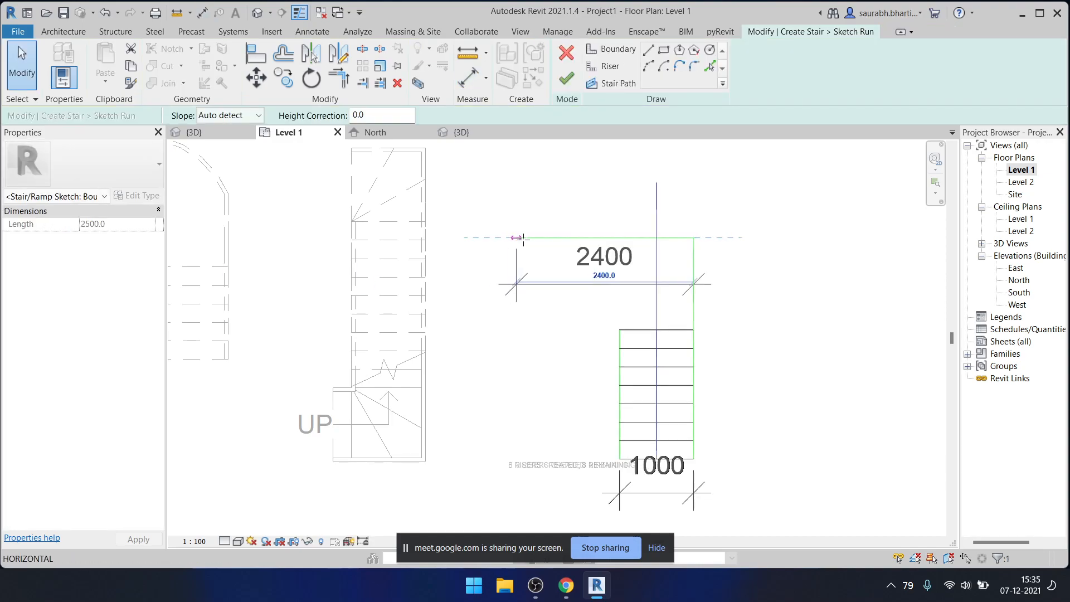
drag(508, 238, 536, 237)
middle_drag(561, 319, 546, 294)
click(585, 260)
key(Escape)
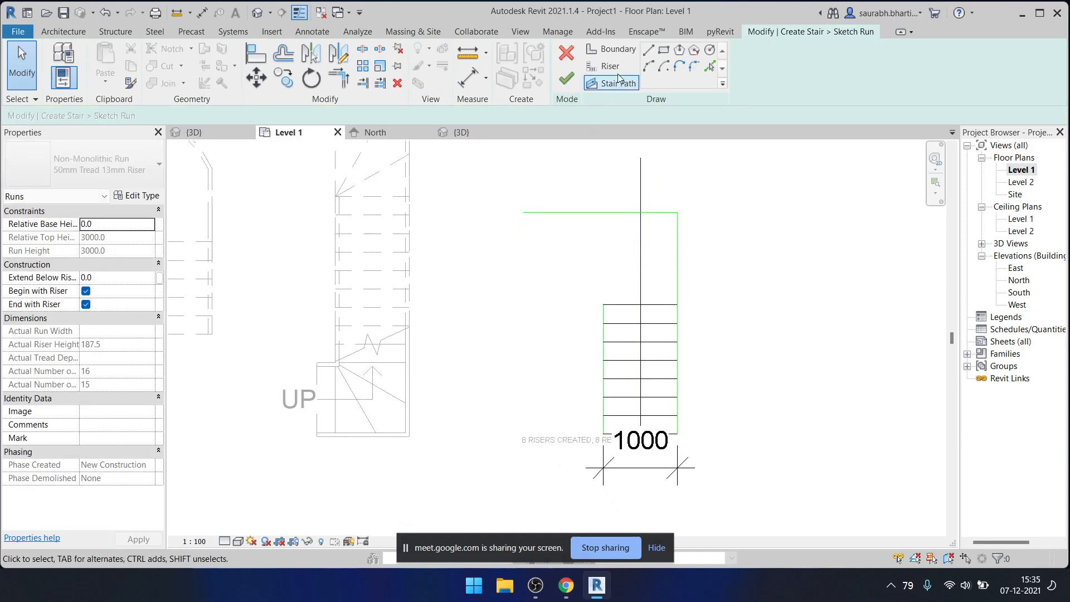
- Draw a vertical boundary line from the upper boundary's free end down to the level of the first riser
click(620, 52)
click(522, 212)
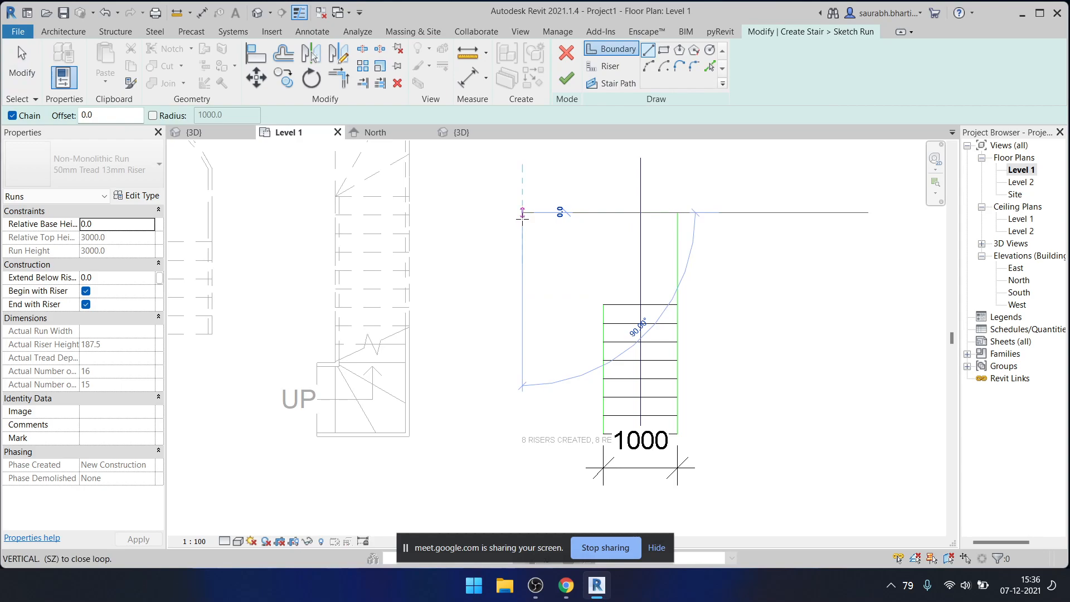
click(522, 434)
key(Escape)
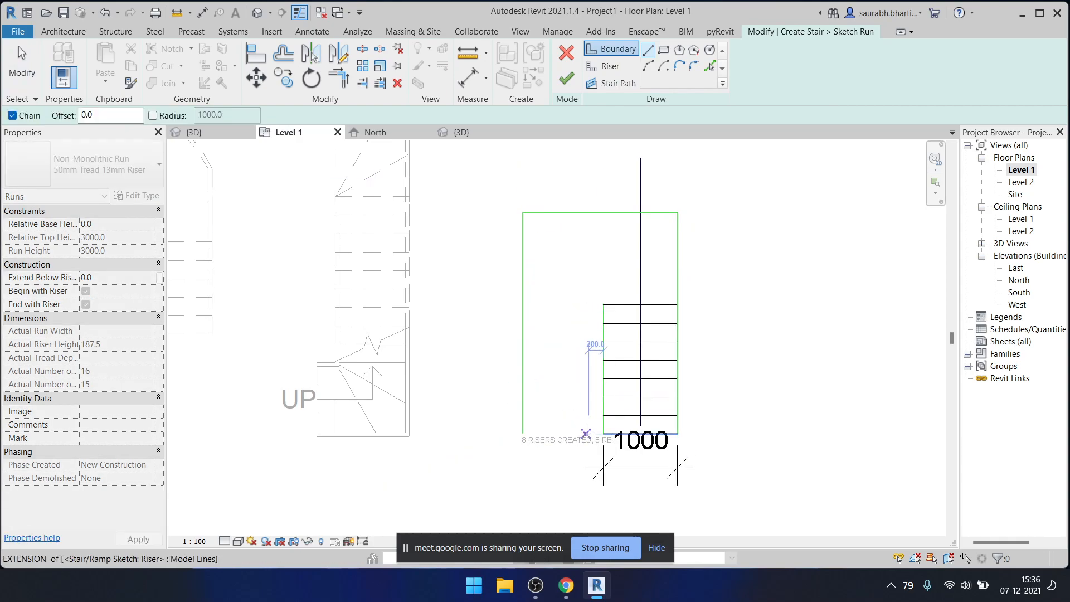
scroll(594, 423, up, 1)
scroll(594, 407, up, 3)
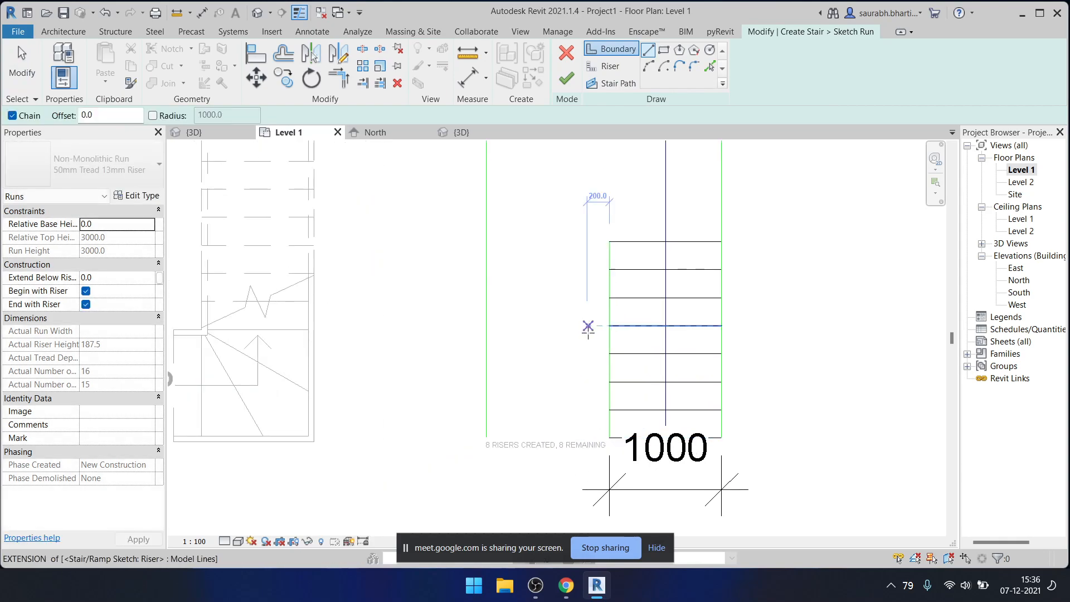
key(Escape)
- Try to offset a copy of the stepped run's left boundary 50 mm to the left
click(609, 333)
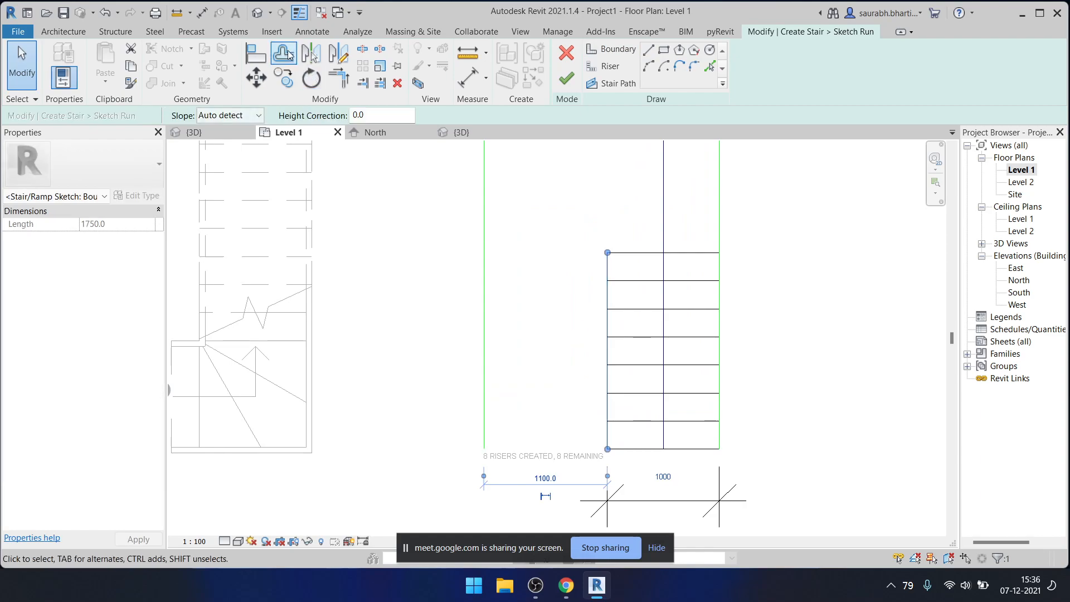
click(290, 54)
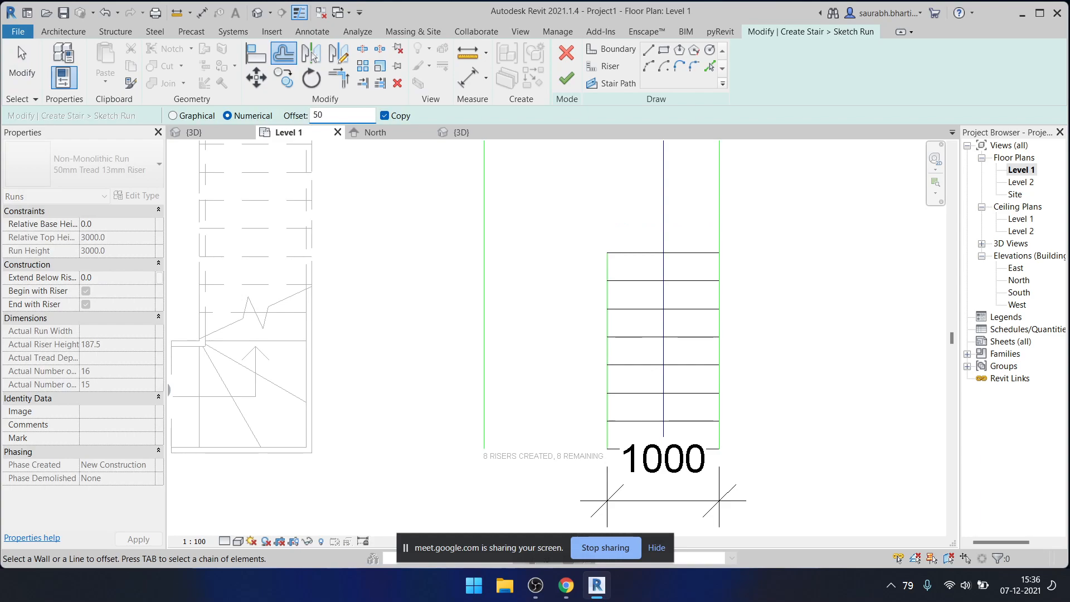
click(606, 305)
key(Escape)
scroll(612, 312, up, 2)
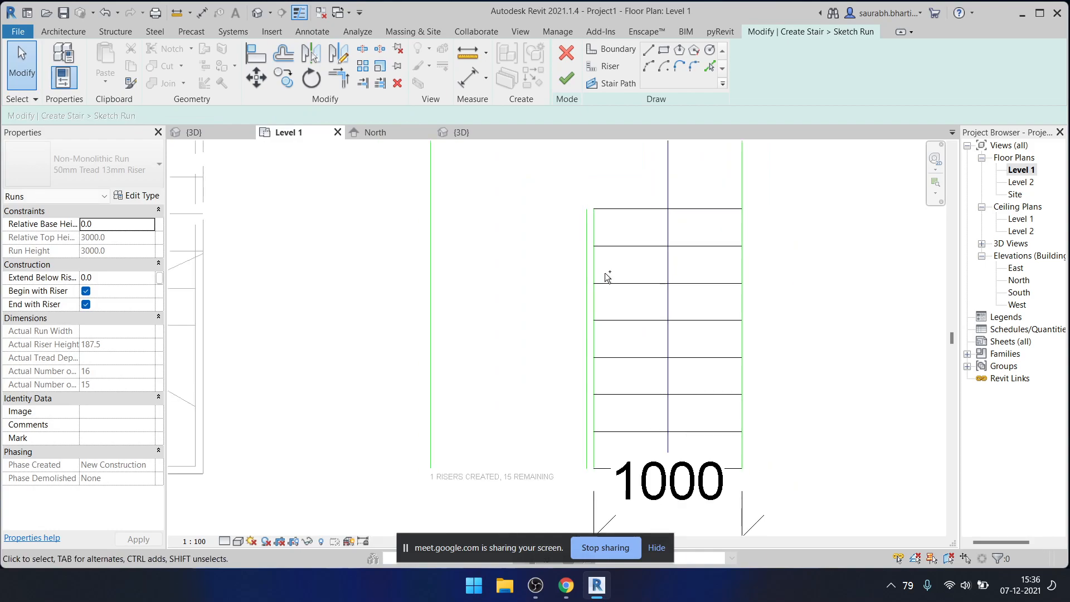
scroll(648, 388, down, 1)
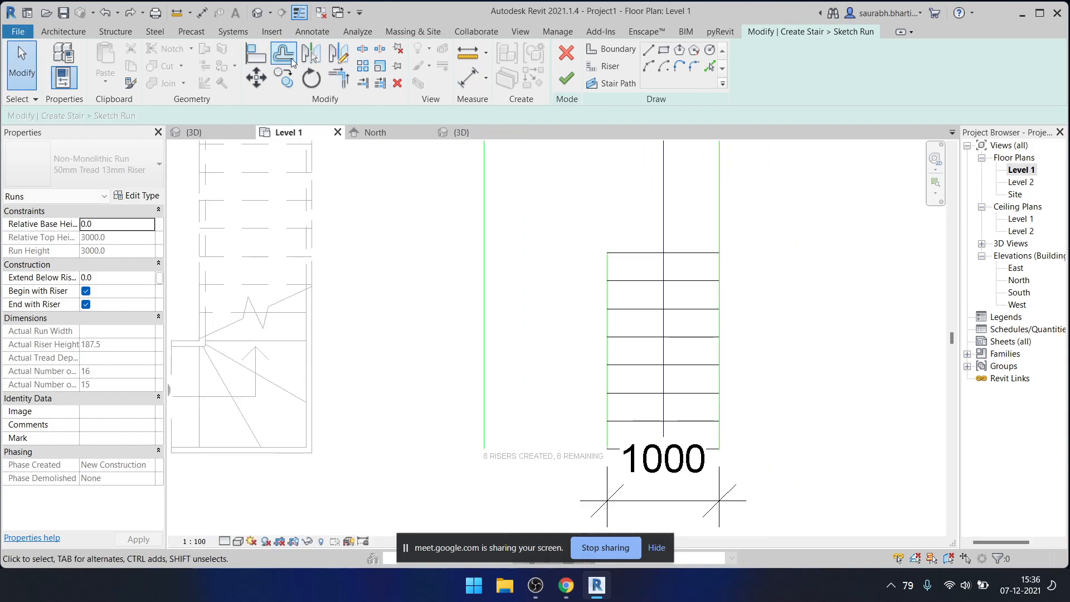
- Offset a copy of the stepped run's left boundary 100 mm to the left
click(293, 60)
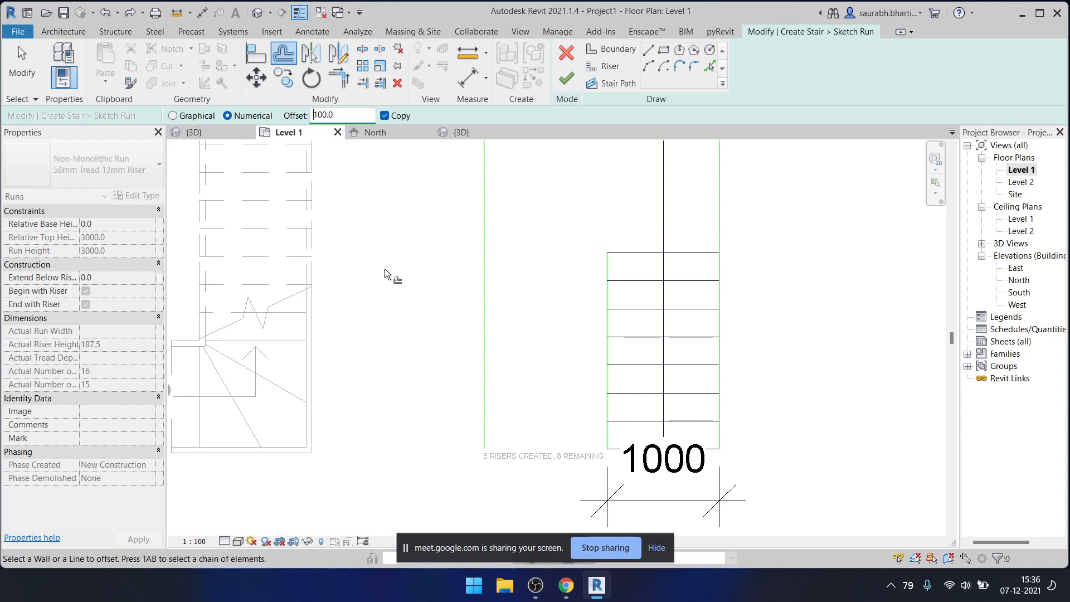
click(603, 328)
key(Escape)
scroll(597, 324, down, 3)
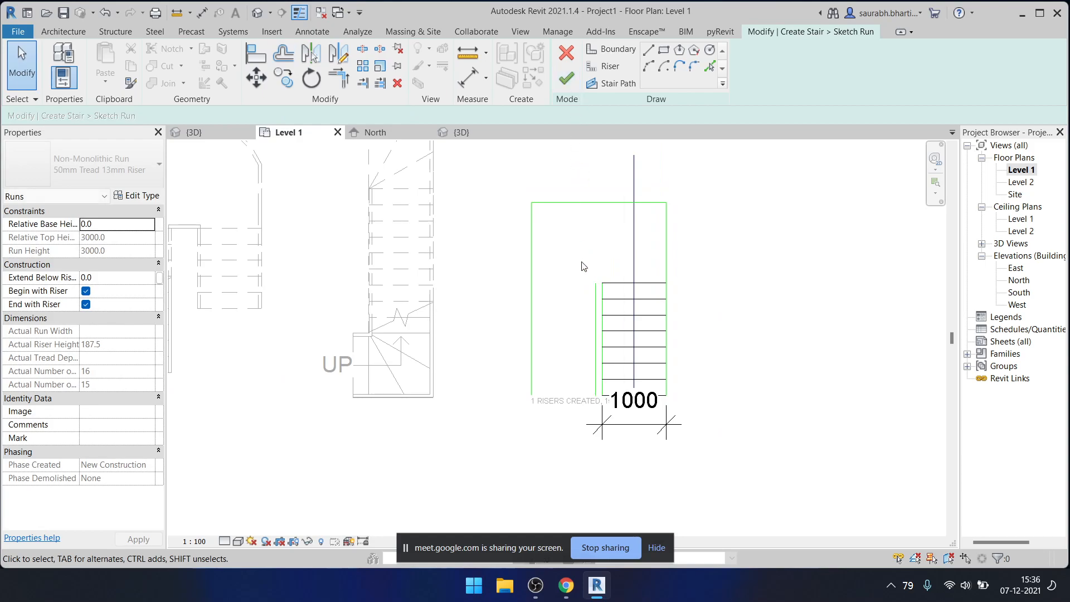
scroll(583, 264, up, 2)
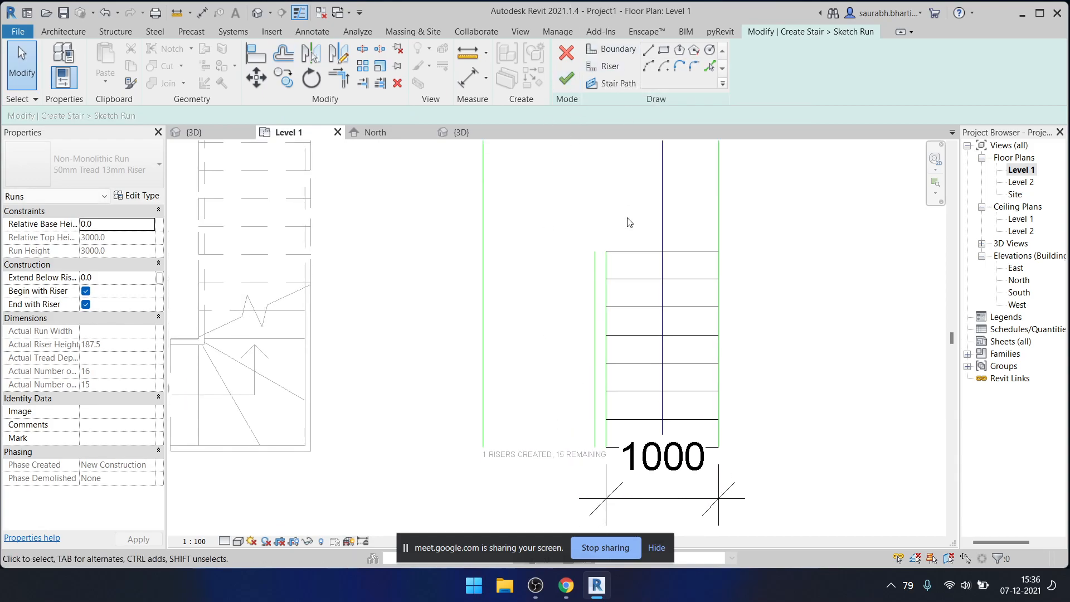
- Move the upper horizontal boundary to 1300 mm above the top riser
middle_drag(628, 222, 626, 260)
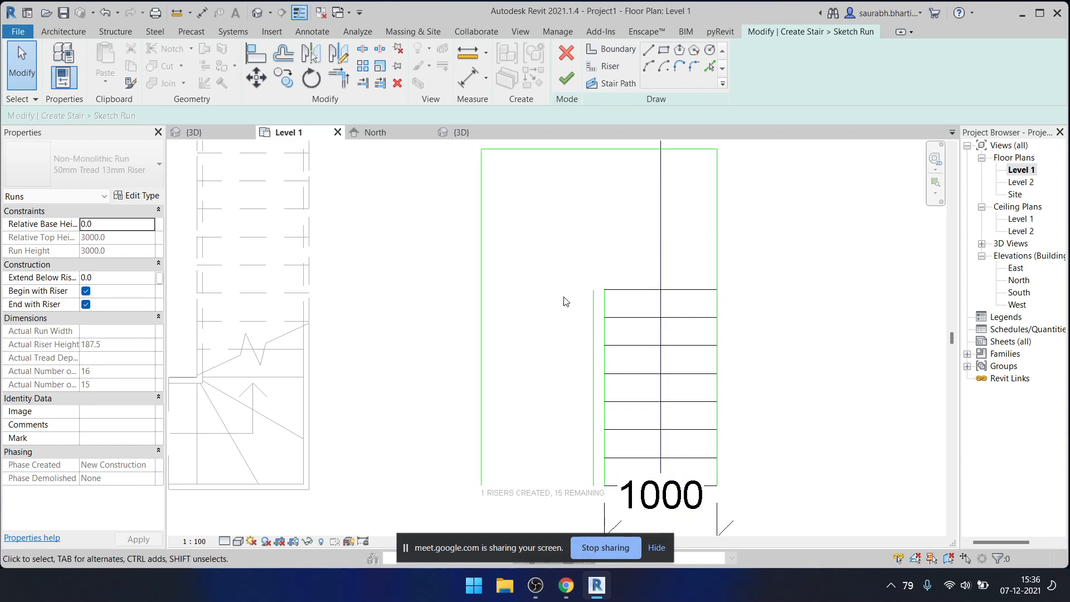
click(617, 151)
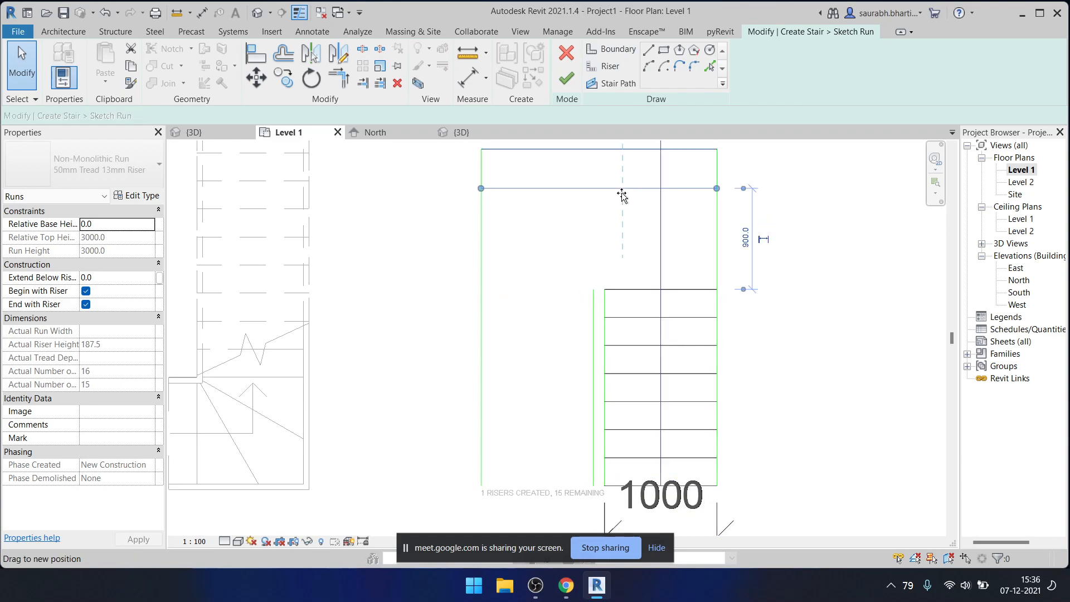
drag(616, 155, 616, 145)
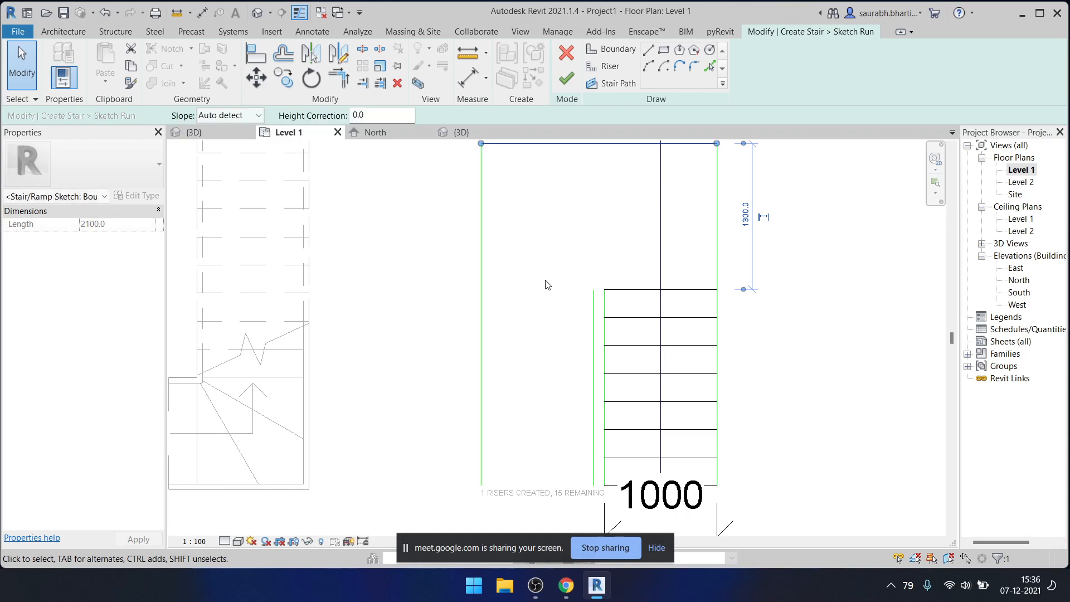
- Draw a horizontal boundary line across the full sketch width just above the top riser, and delete it
click(618, 50)
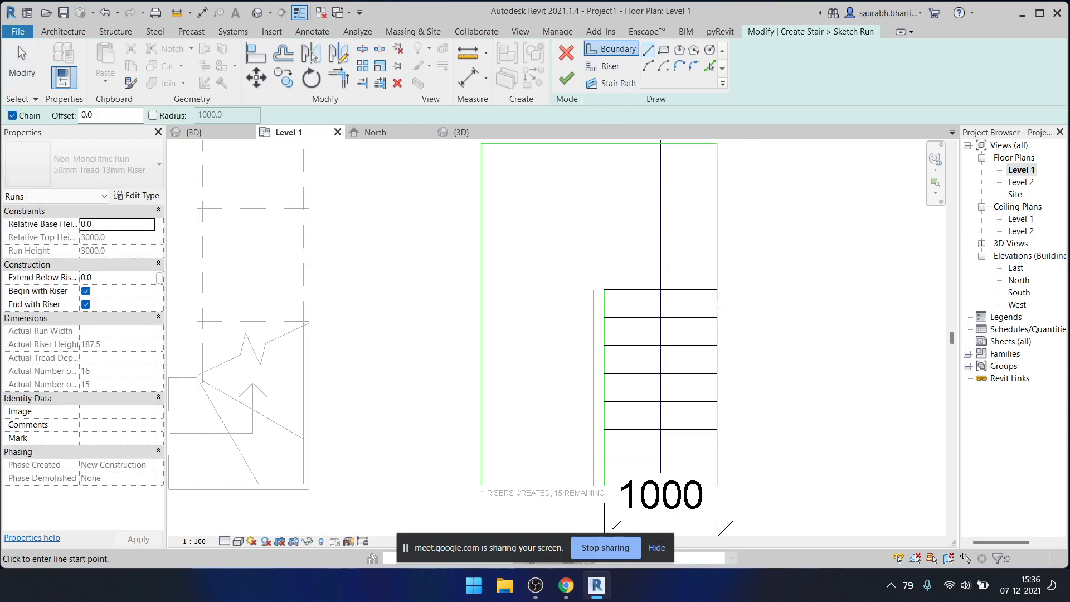
click(717, 277)
click(477, 278)
key(Escape)
scroll(501, 292, down, 2)
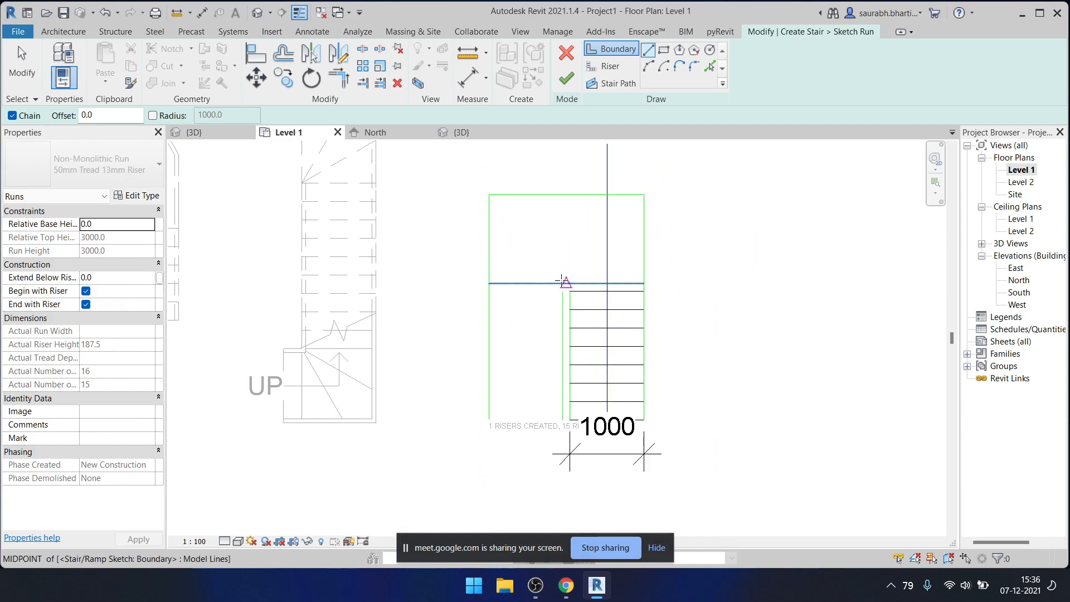
key(Escape)
scroll(554, 285, up, 2)
click(558, 286)
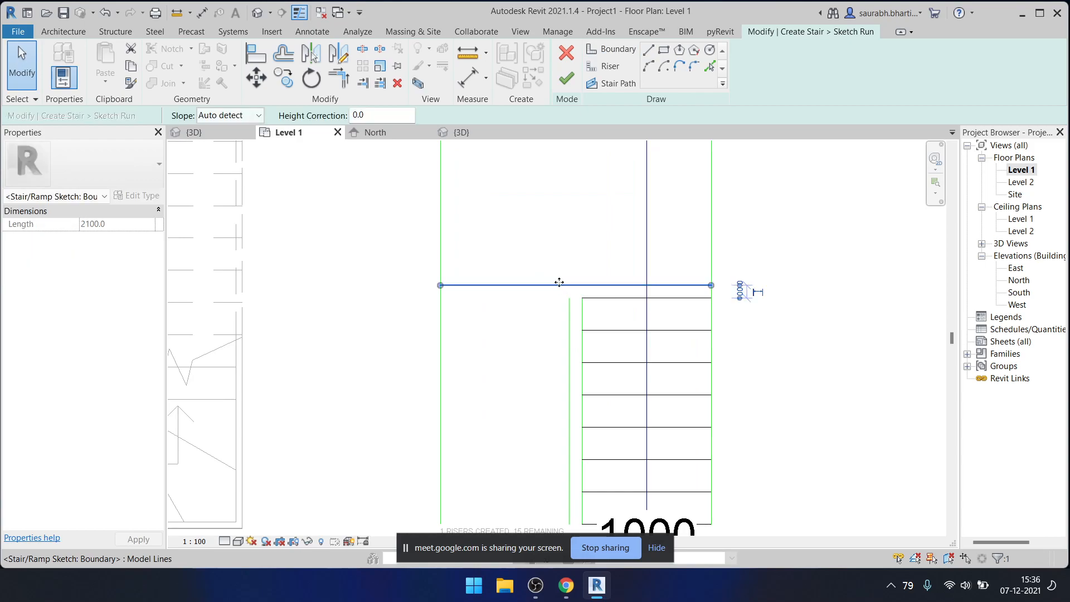
key(Delete)
middle_drag(547, 267, 532, 293)
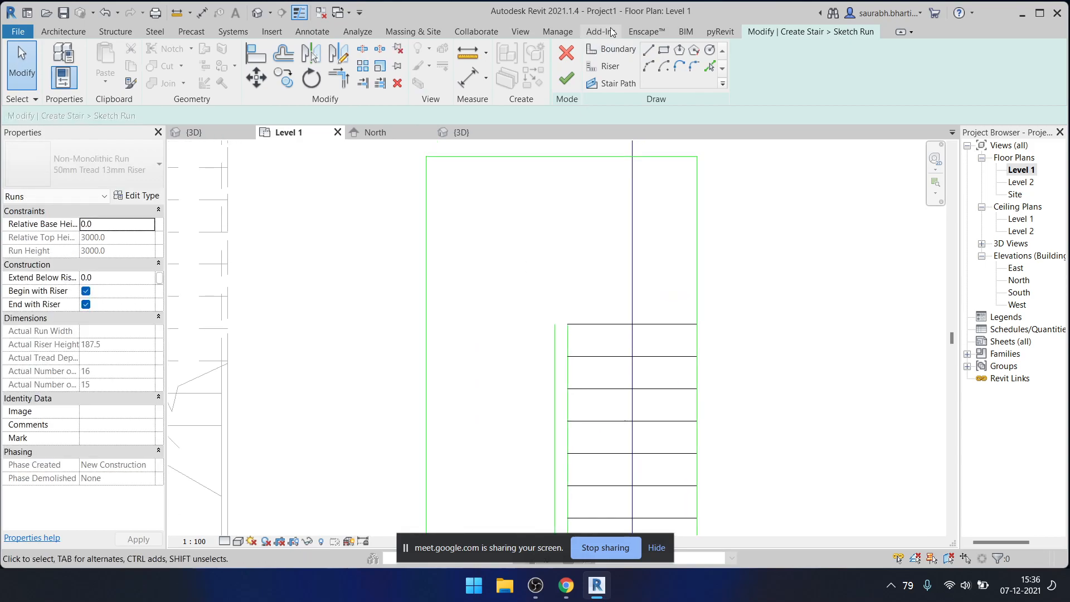
click(599, 65)
scroll(554, 303, up, 1)
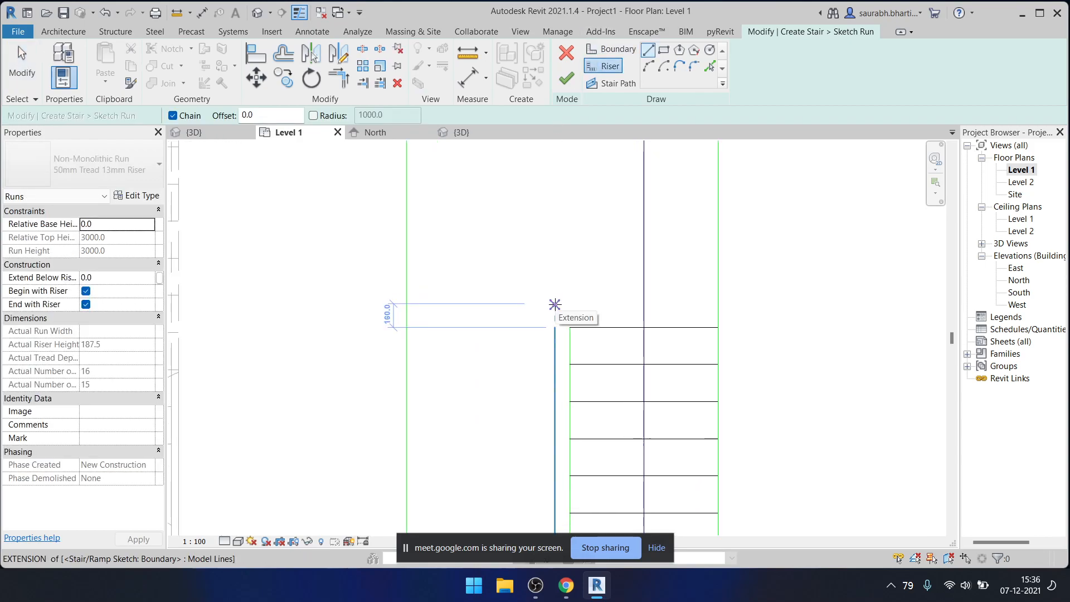
scroll(562, 320, up, 4)
scroll(561, 339, down, 3)
key(Escape)
key(Escape)
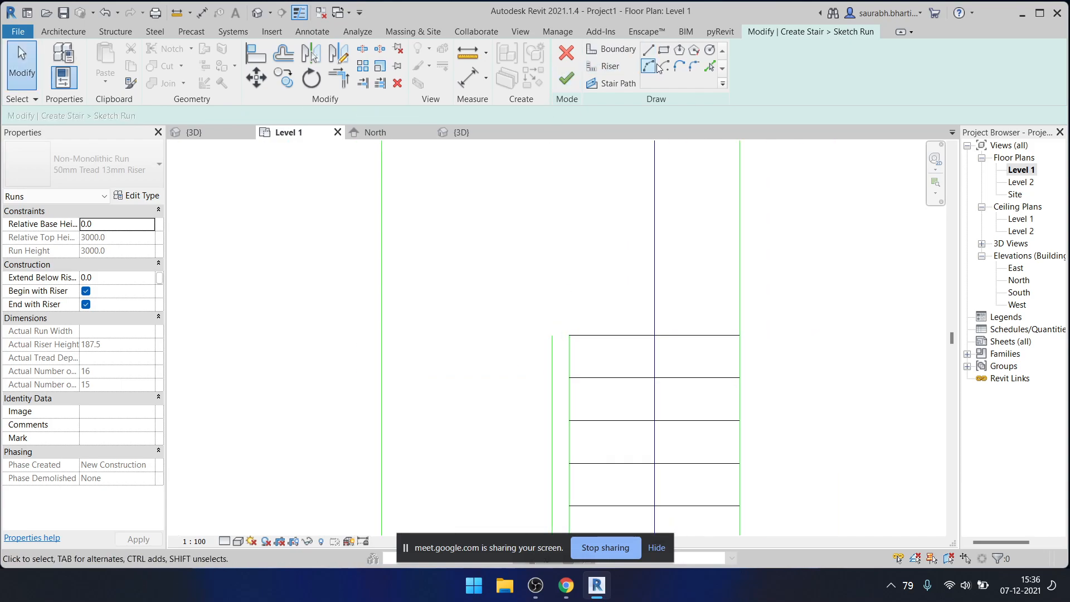
- Draw a short horizontal boundary line joining the two inner vertical boundaries just below the top riser
click(616, 56)
scroll(545, 394, up, 2)
click(552, 355)
click(589, 330)
scroll(579, 361, down, 1)
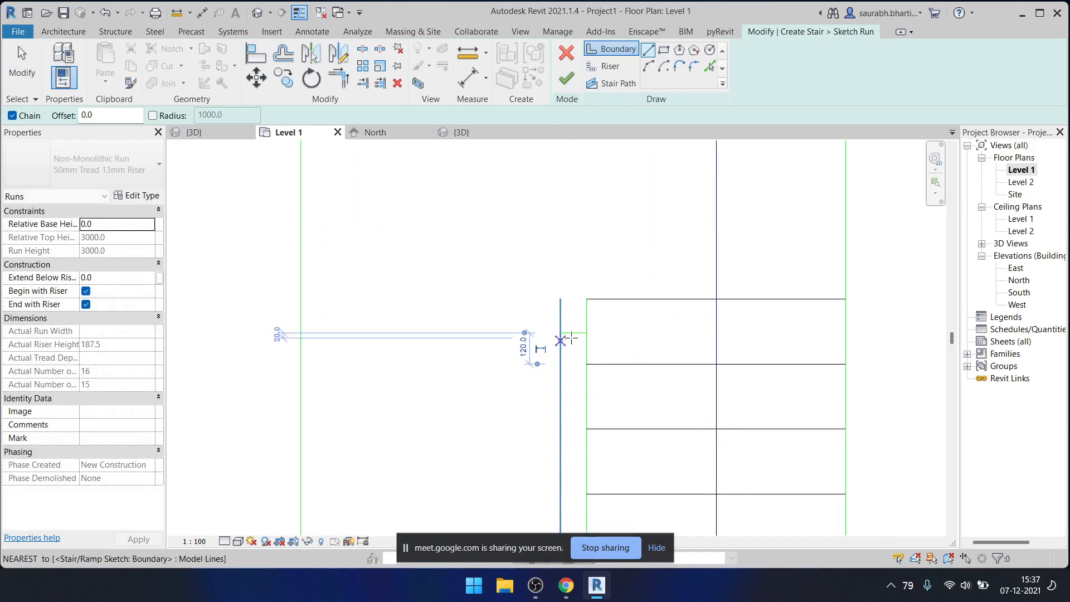
- Draw a vertical riser about 1430 mm long from the short connecting boundary's midpoint up to the upper boundary's midpoint
click(605, 66)
click(573, 333)
scroll(573, 335, down, 3)
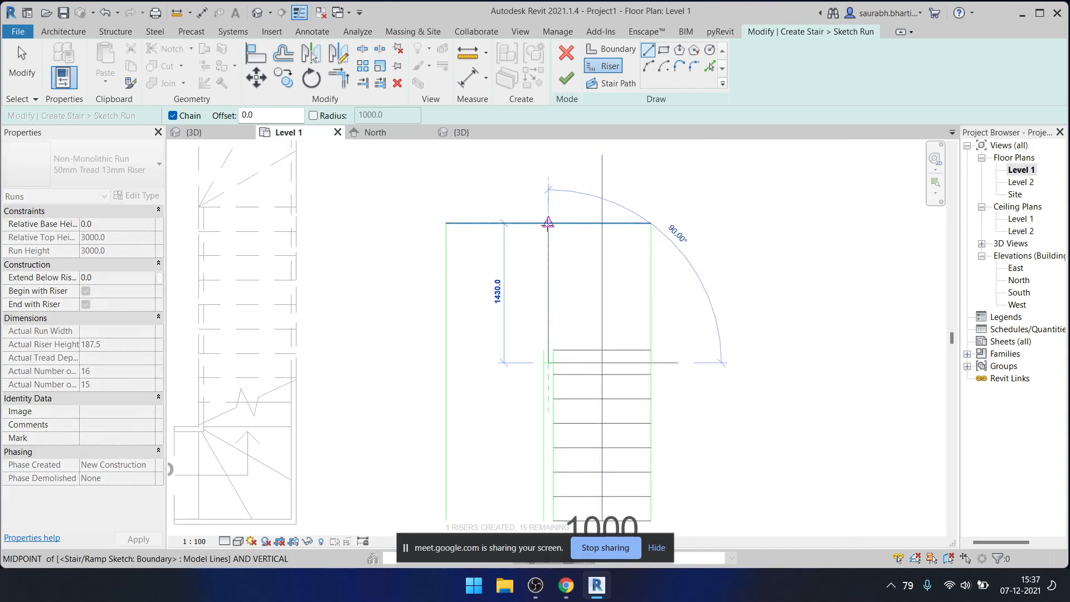
click(548, 223)
key(Escape)
scroll(561, 405, up, 3)
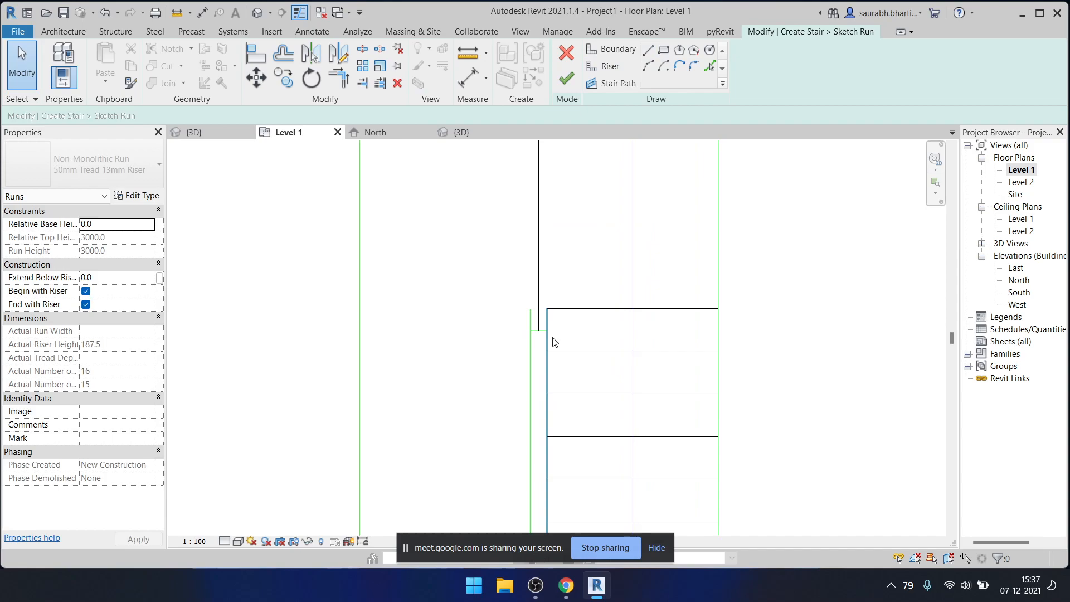
- Try to trim the new vertical riser and the top horizontal riser to a corner, and undo it
key(t)
key(r)
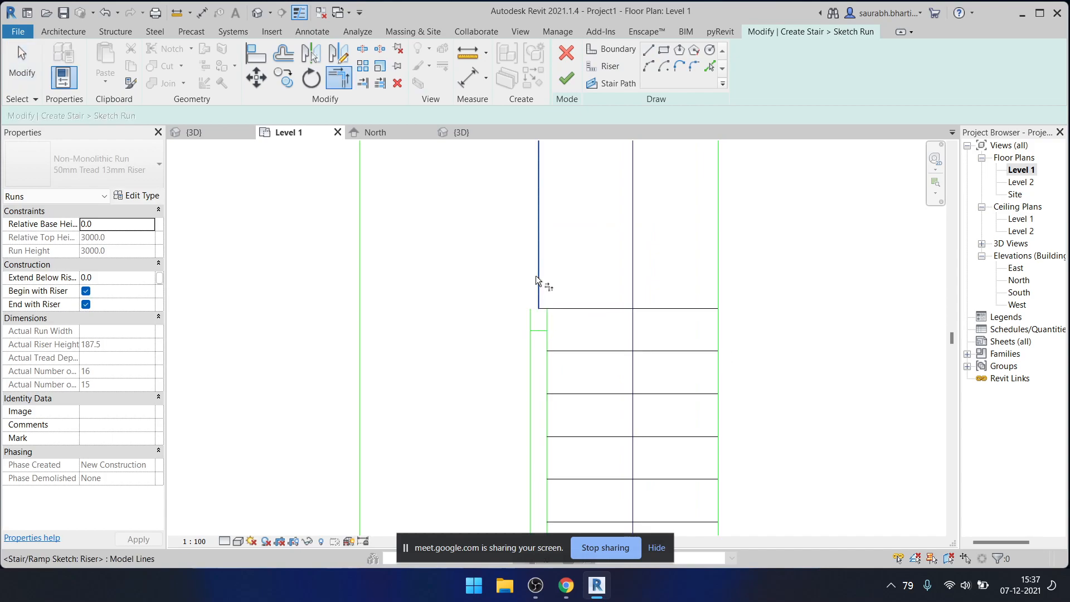
key(Escape)
key(ctrl+z)
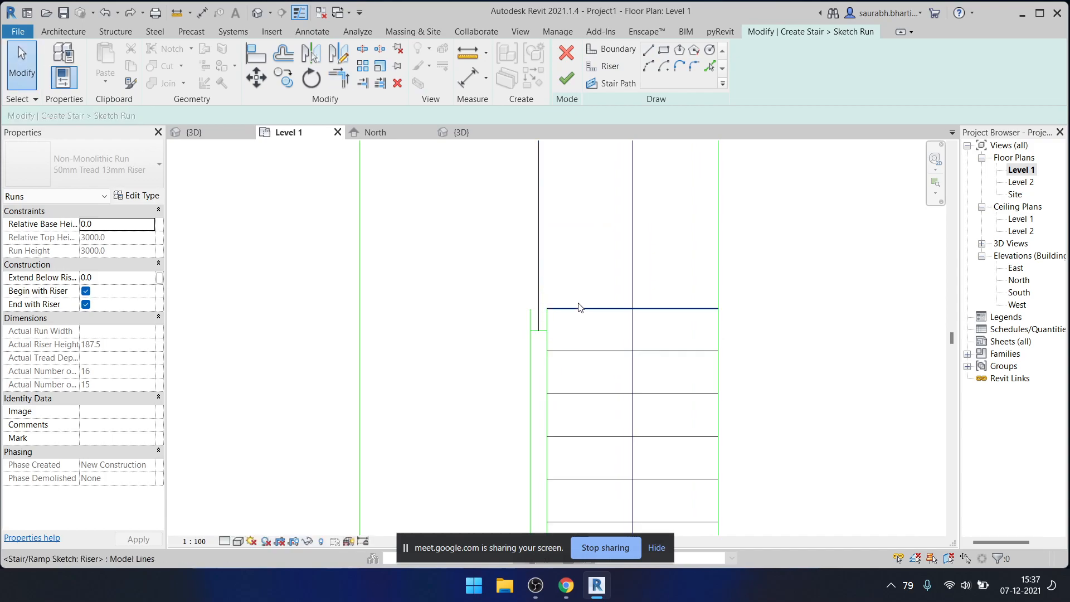
middle_drag(568, 337, 562, 373)
scroll(524, 376, up, 2)
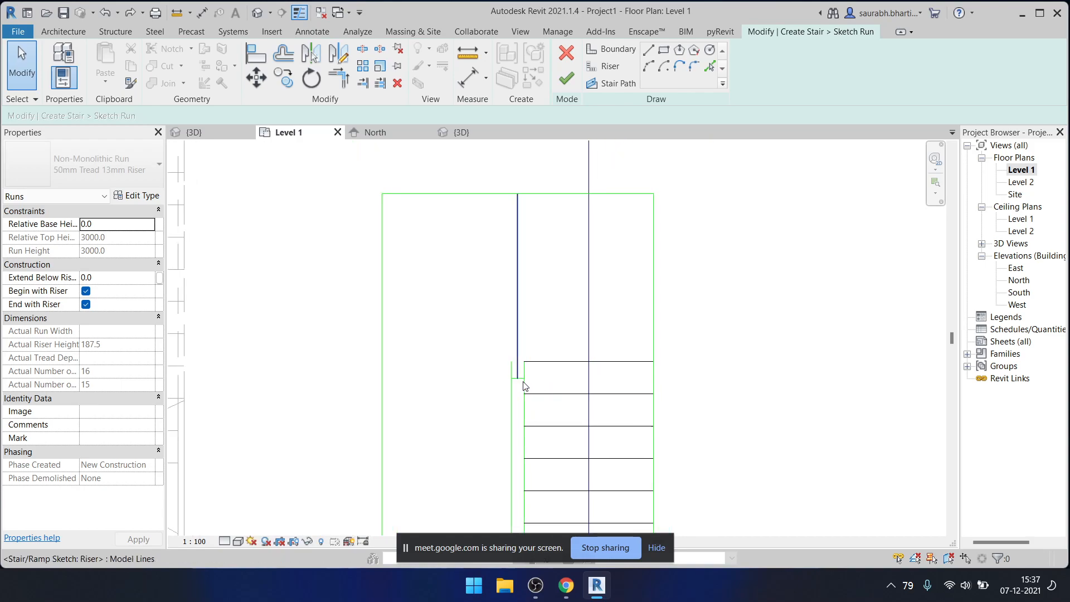
scroll(524, 376, up, 1)
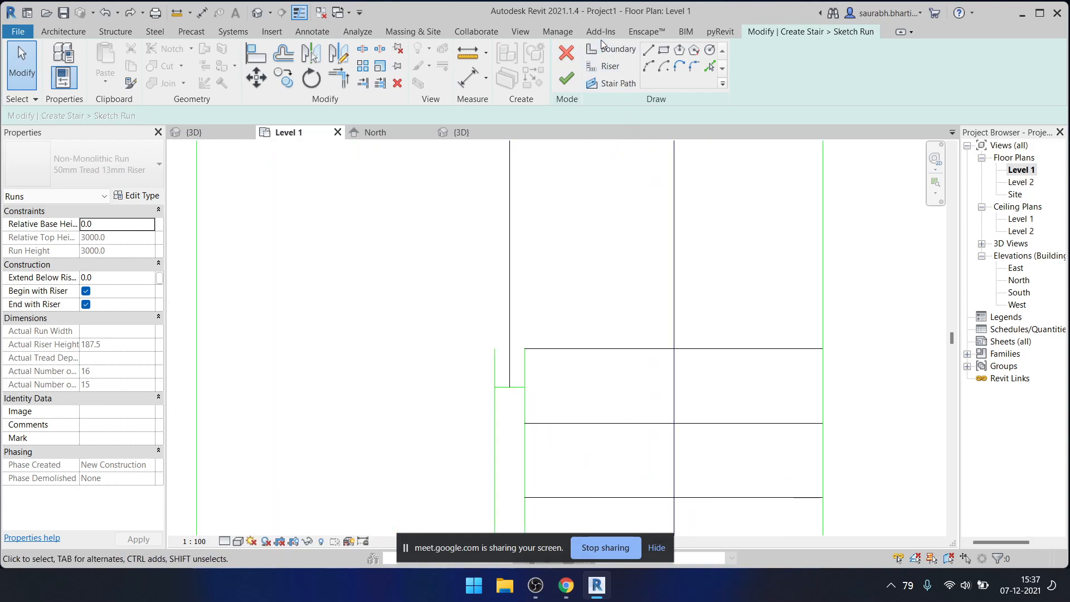
click(611, 61)
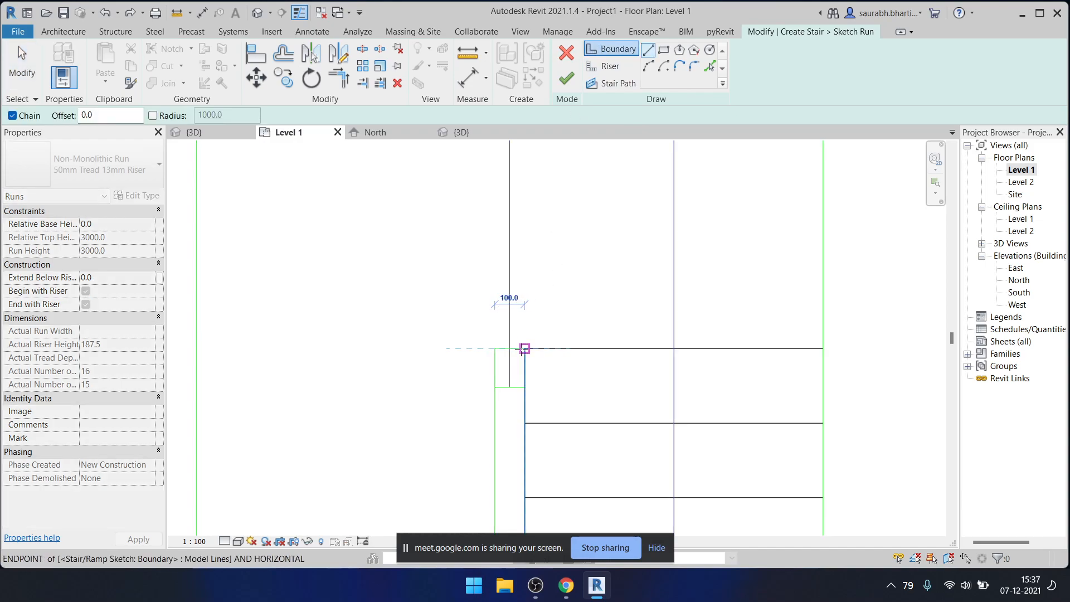
key(Escape)
key(Escape)
- Move the vertical riser's lower end and the short connecting boundary up to the level of the top horizontal riser
click(509, 371)
drag(511, 385, 509, 349)
click(516, 388)
key(Escape)
scroll(389, 349, down, 4)
- Draw a horizontal boundary line from the upper end of the offset inner boundary to the outer left boundary
click(628, 49)
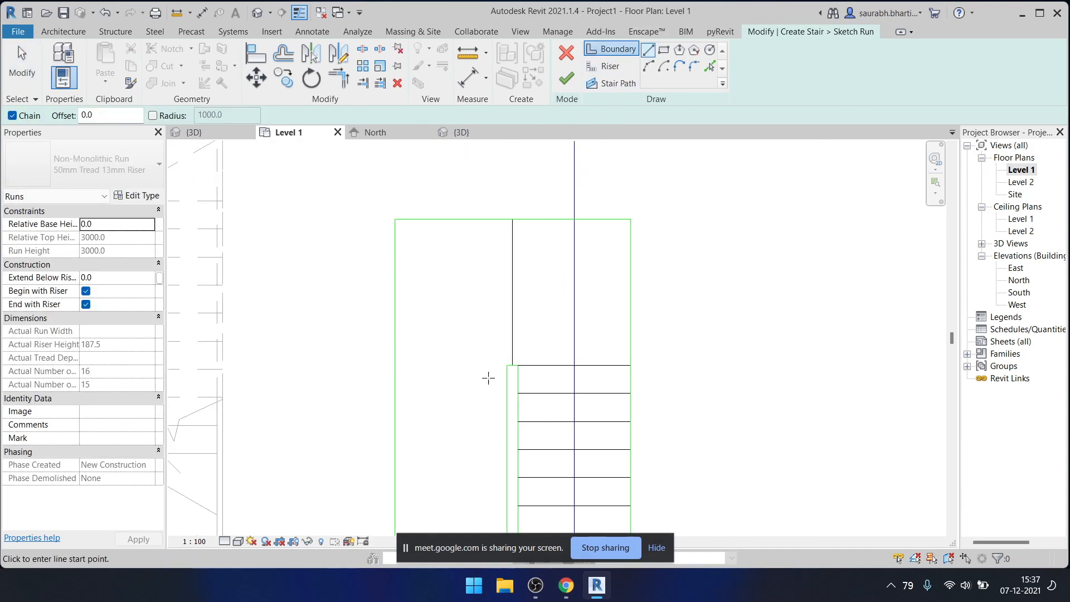
click(507, 365)
click(395, 364)
key(Escape)
key(Escape)
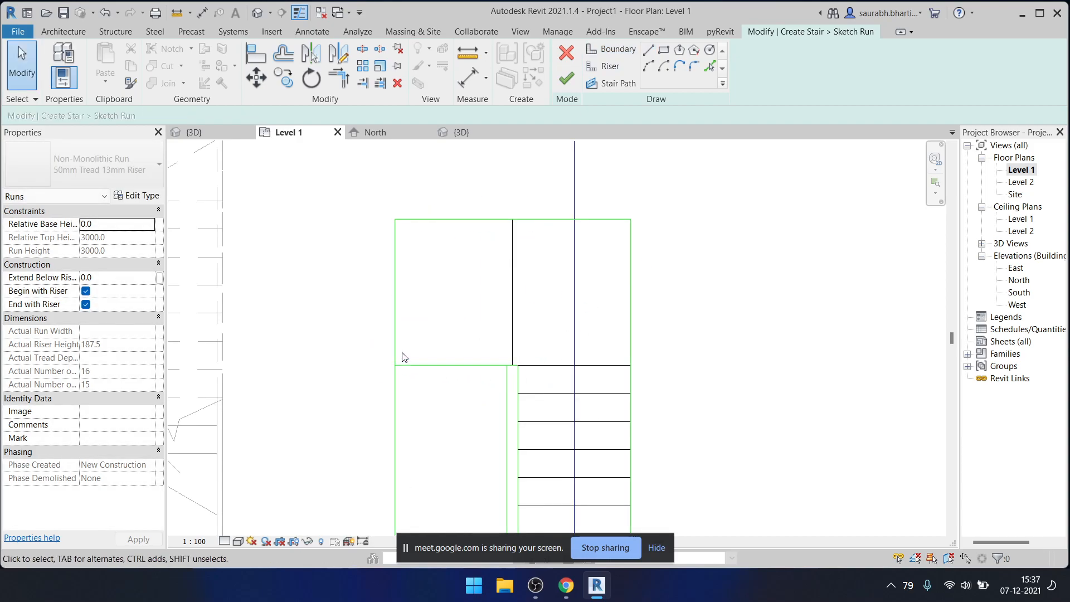
- Select the horizontal boundaries and risers of the upper turning area and compare the layout with the sample stair
scroll(565, 346, down, 1)
scroll(532, 409, down, 1)
middle_drag(529, 419, 535, 325)
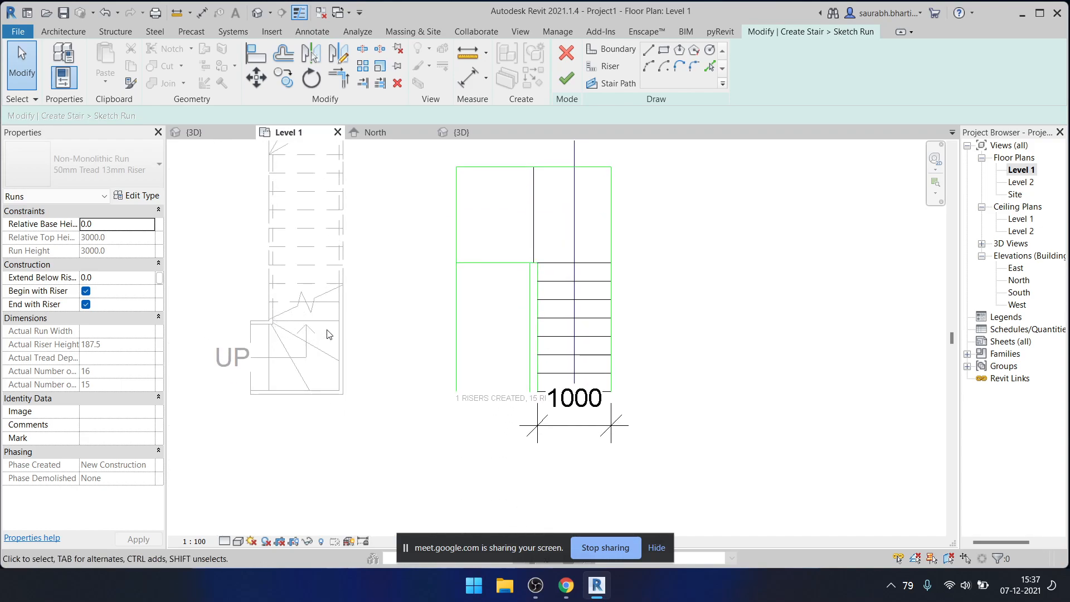
middle_drag(372, 366, 374, 460)
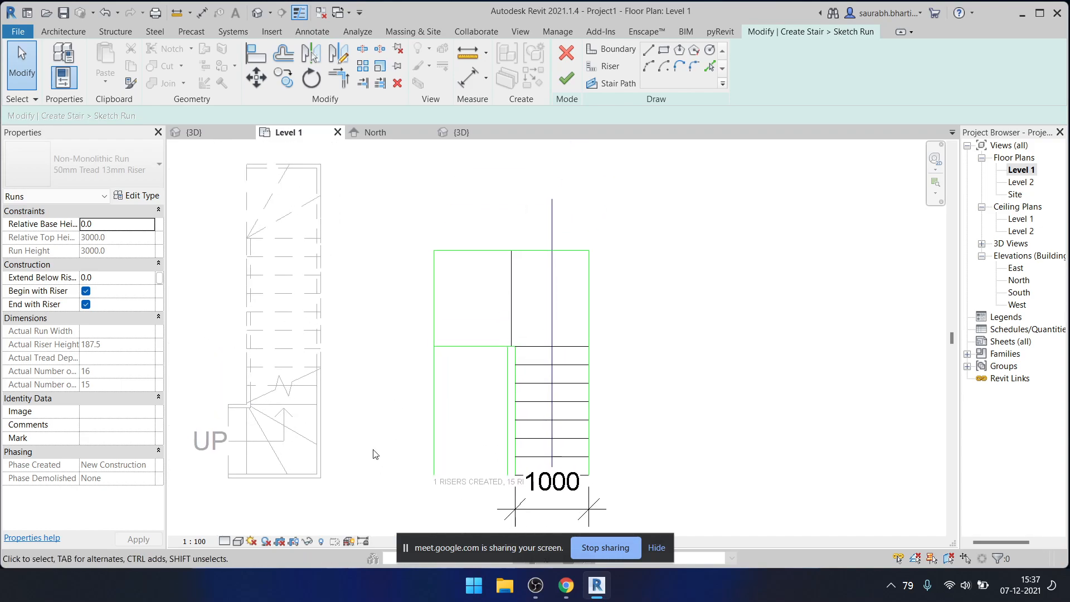
mouse_move(402, 226)
mouse_down()
mouse_move(573, 371)
mouse_move(657, 366)
mouse_up()
scroll(461, 284, up, 1)
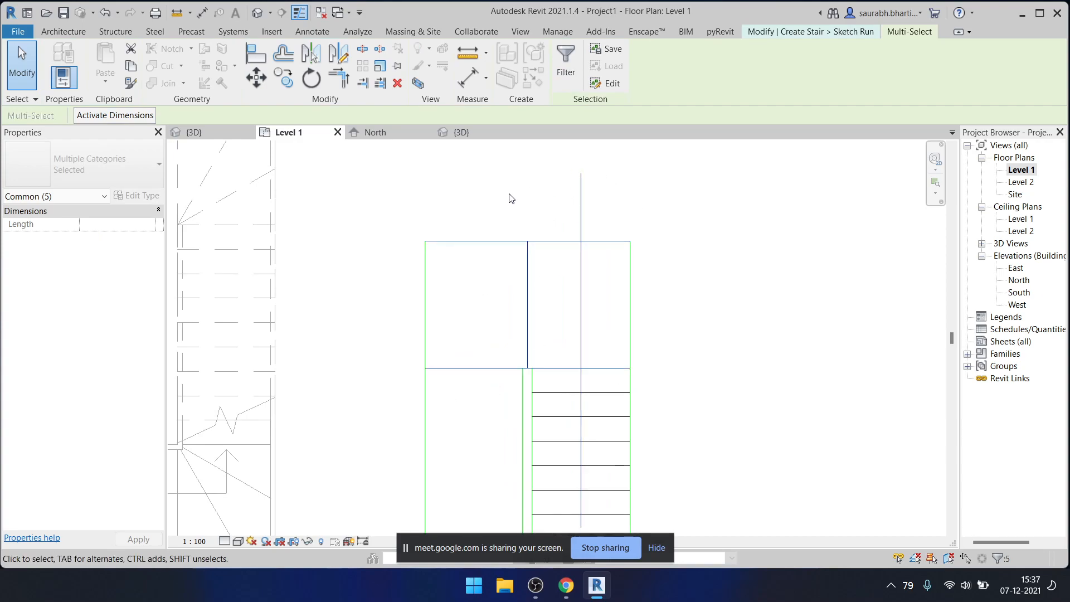
scroll(509, 198, down, 1)
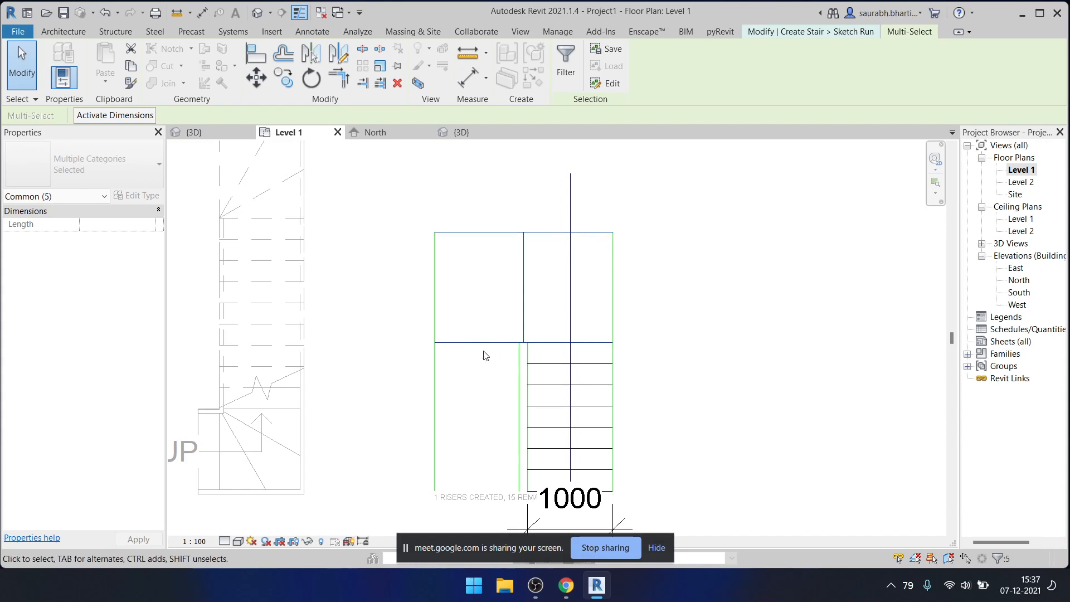
- Draw a diagonal riser about 1485 mm long from the vertical riser's lower end up to the outer right boundary
scroll(487, 262, down, 1)
scroll(513, 298, up, 3)
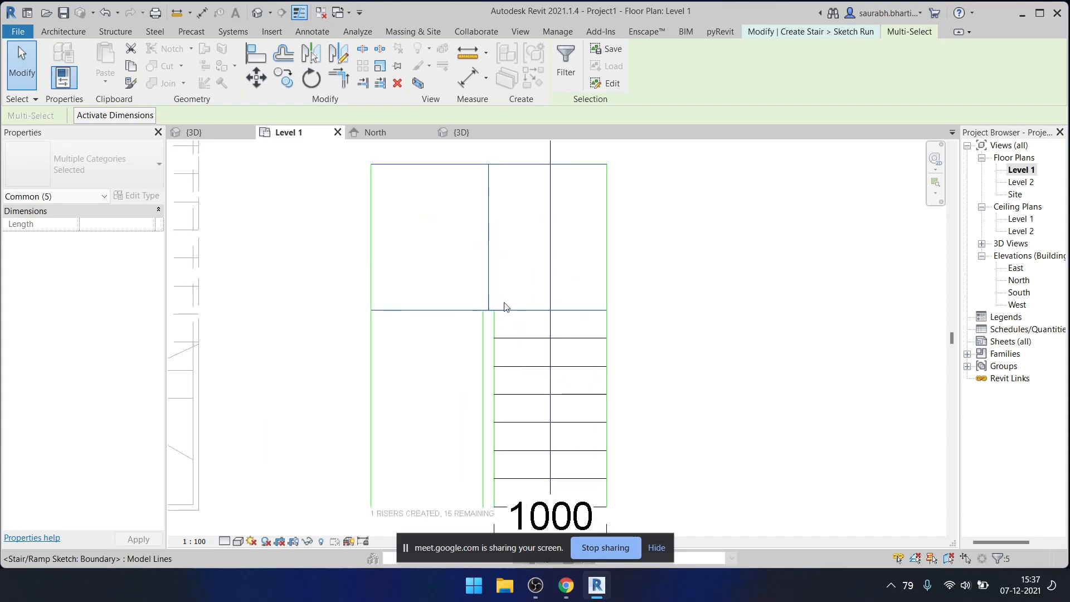
middle_drag(607, 275, 616, 295)
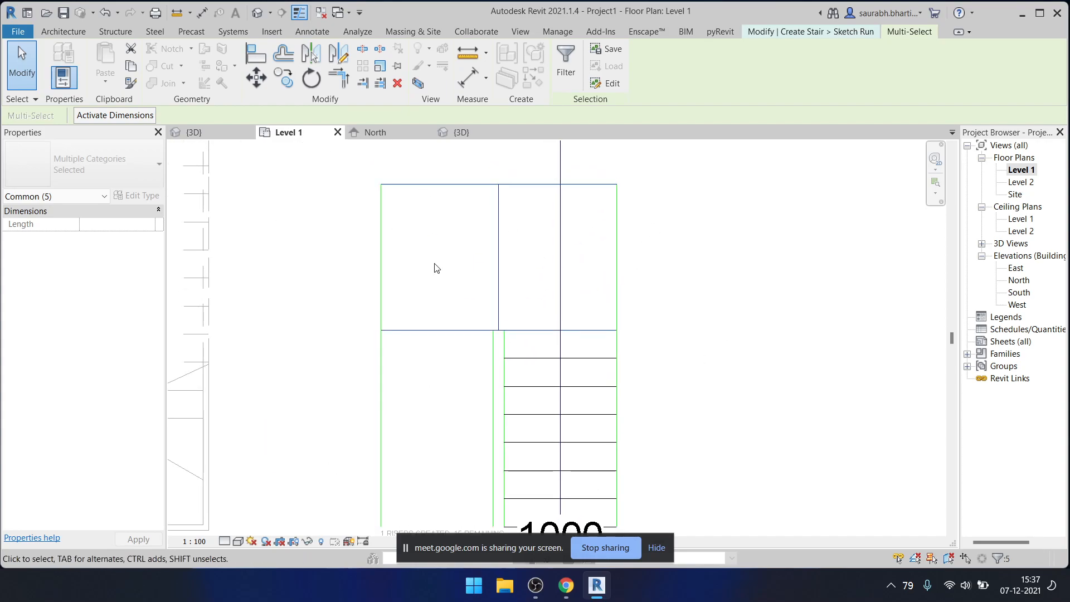
key(Escape)
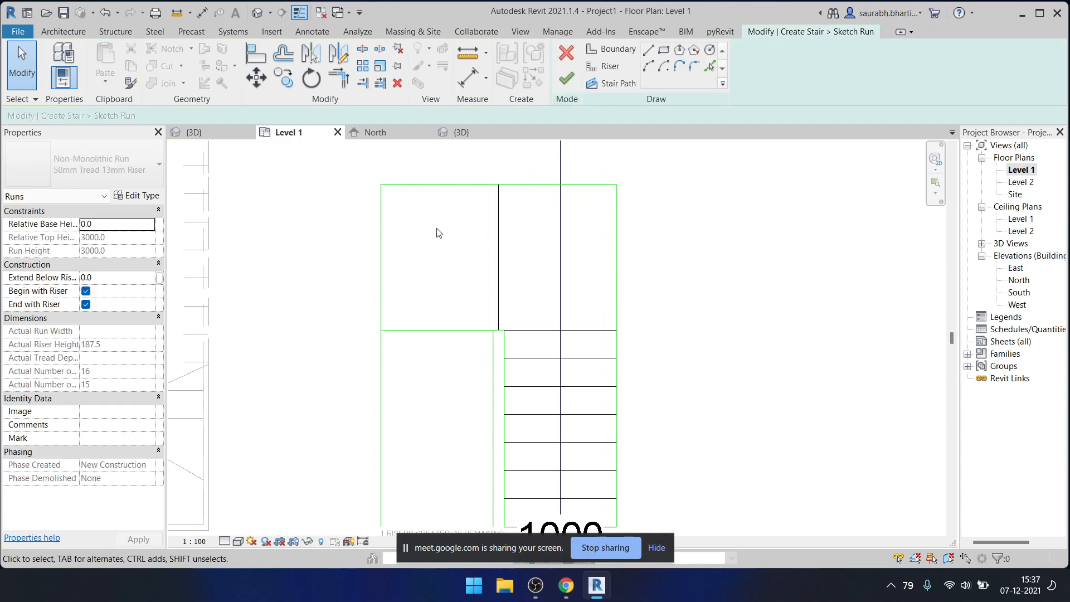
click(602, 68)
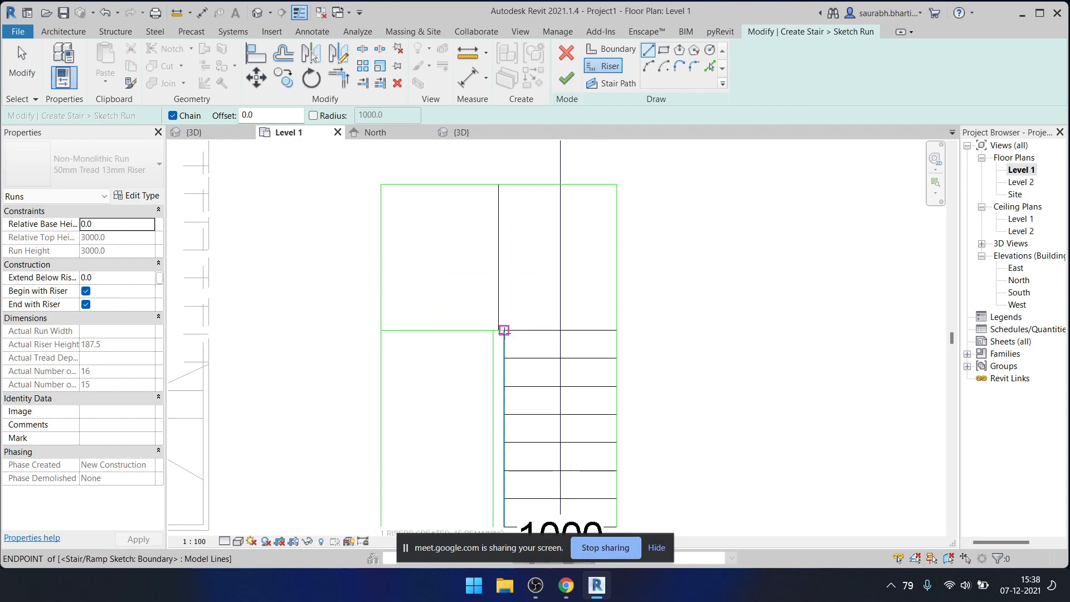
scroll(501, 326, up, 3)
click(473, 317)
middle_drag(681, 241, 601, 339)
middle_drag(628, 199, 626, 228)
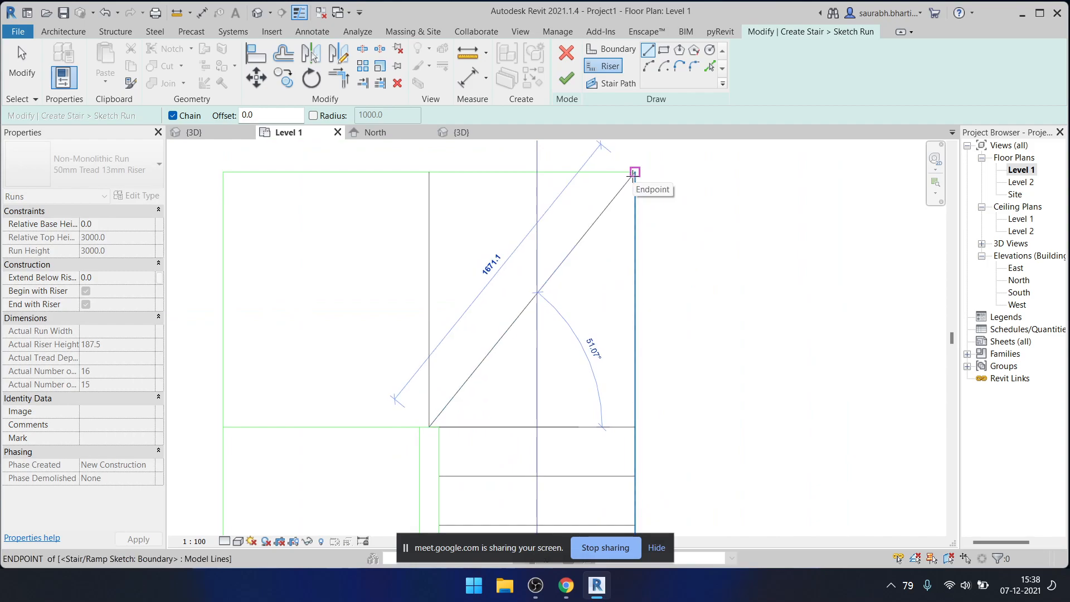
click(633, 223)
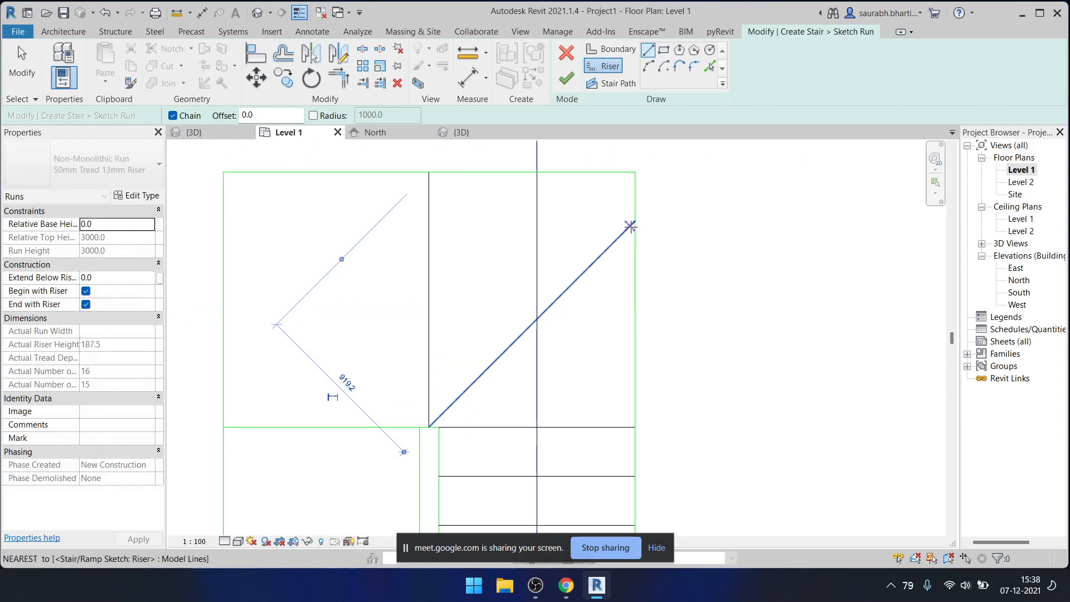
- Delete the vertical riser in the turning area and redraw it from the diagonal riser's lower end straight up to the top boundary
click(428, 426)
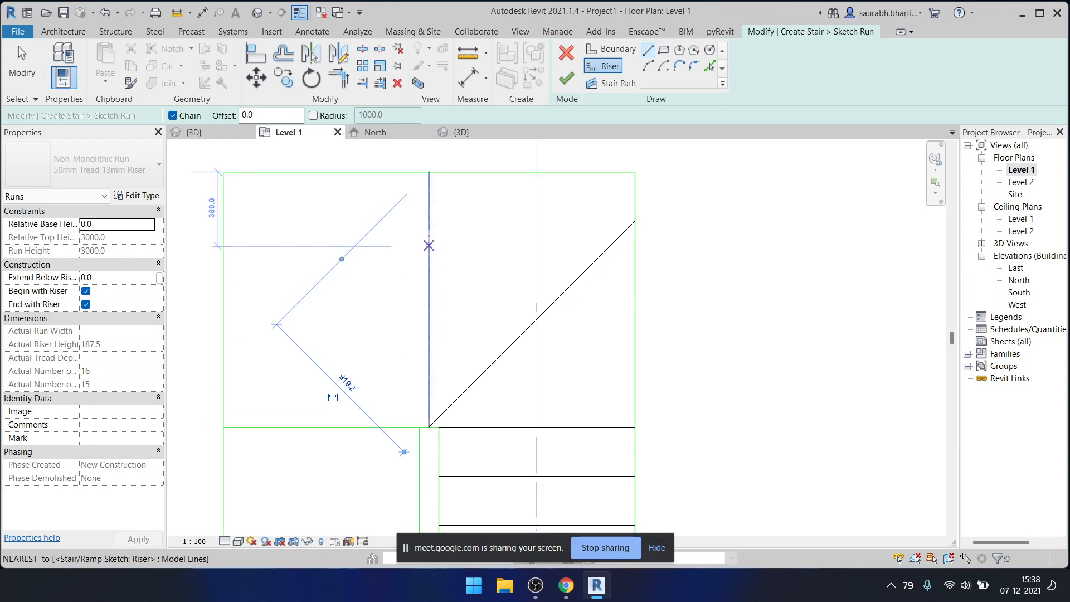
key(Escape)
key(Escape)
click(430, 269)
key(Delete)
click(608, 65)
click(428, 427)
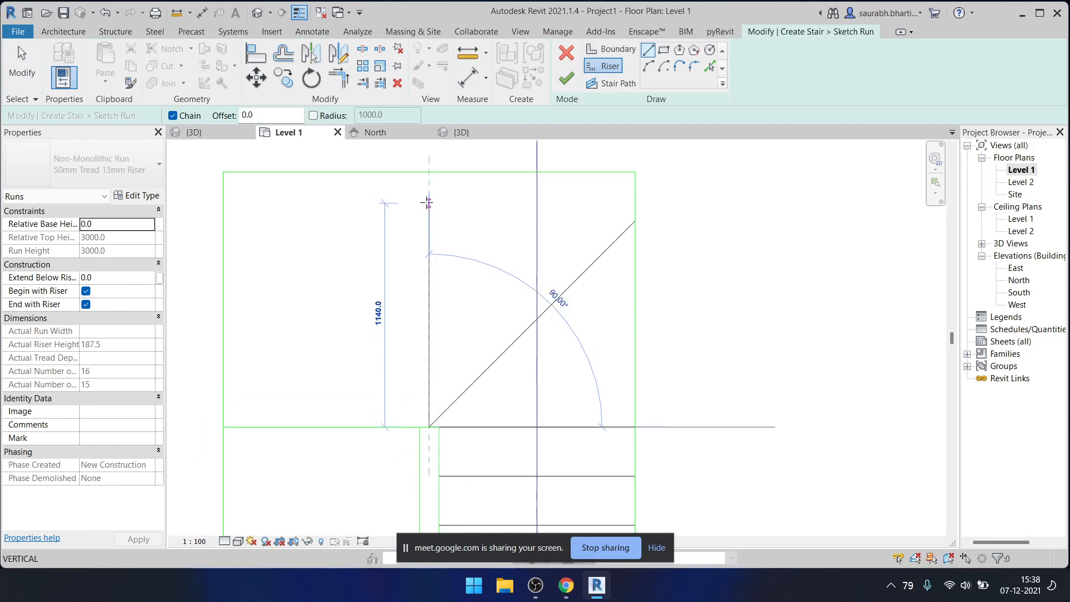
click(422, 170)
scroll(490, 265, down, 3)
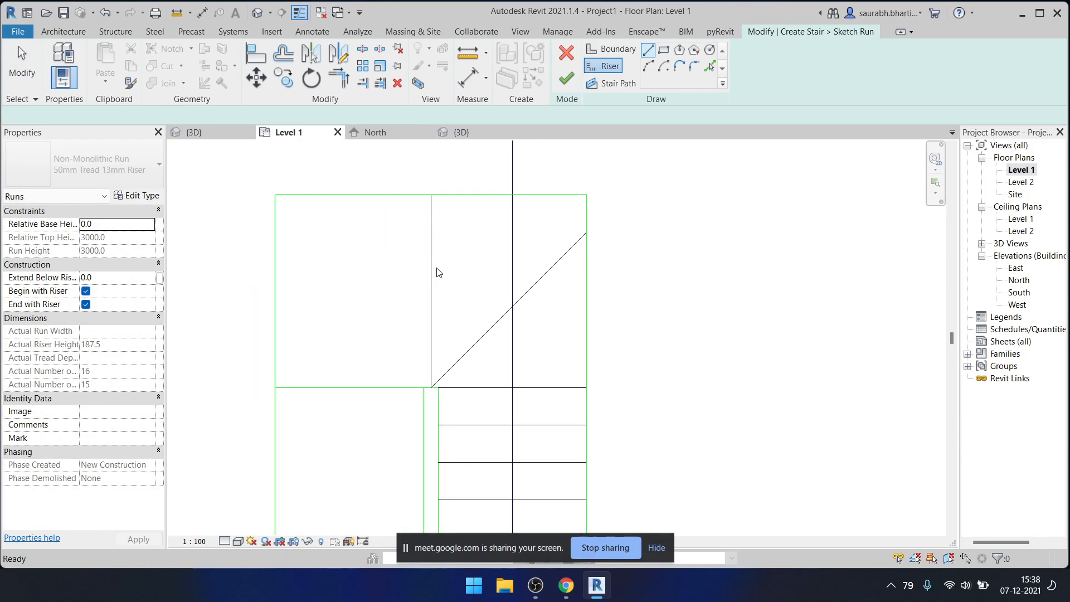
key(Escape)
key(Escape)
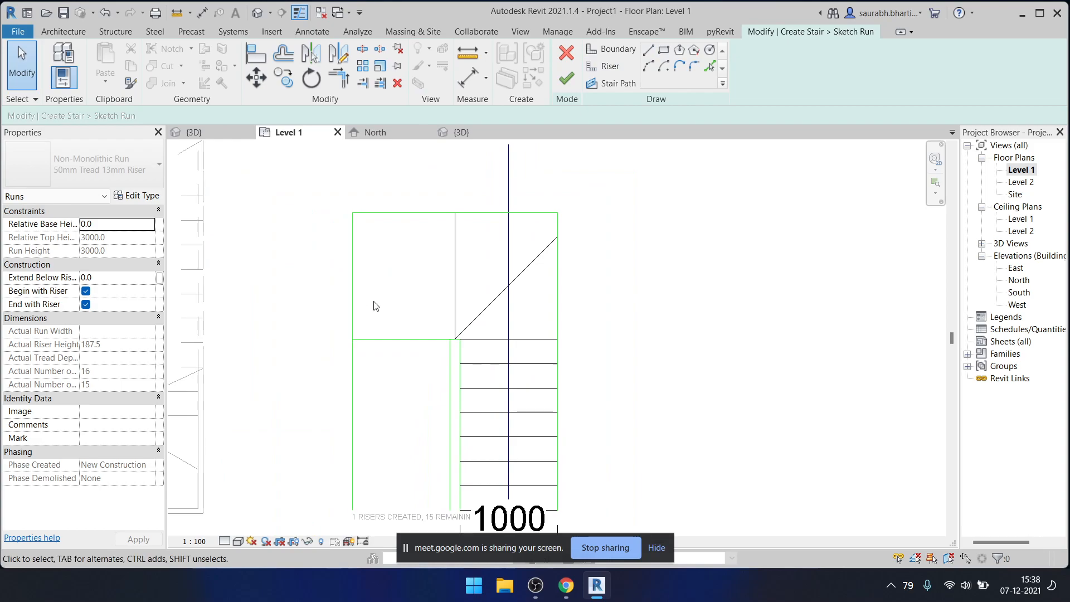
- Mirror a copy of the diagonal riser about the vertical riser onto the left half of the turning area
click(477, 299)
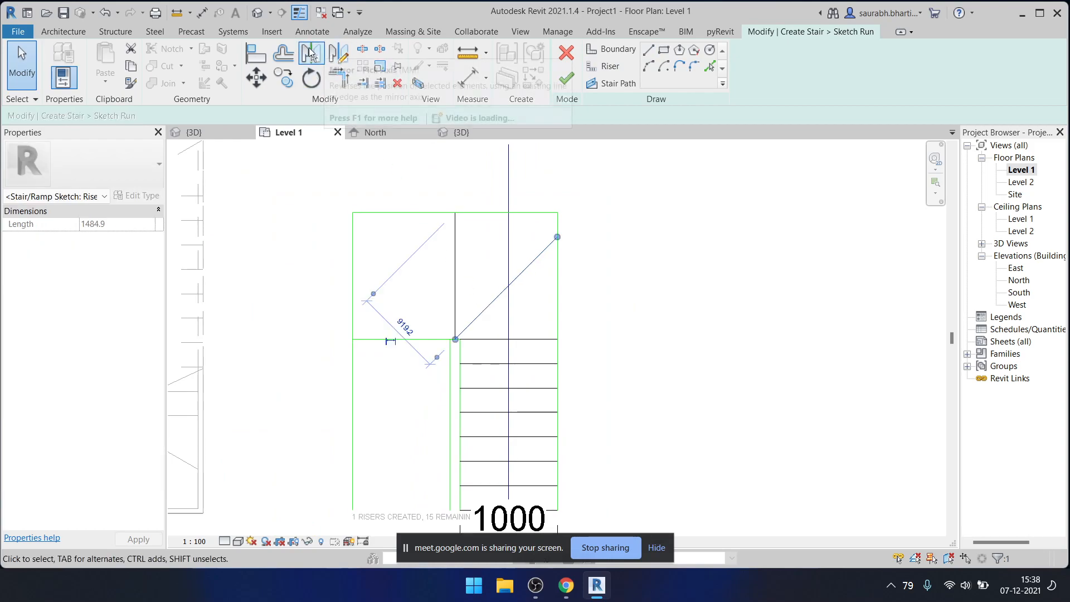
click(340, 55)
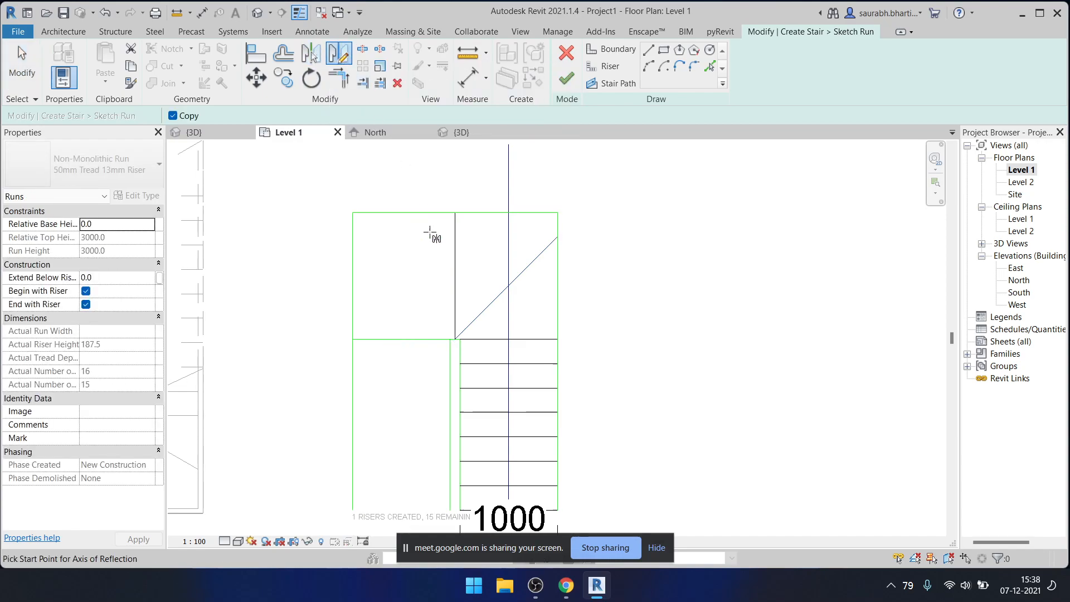
click(455, 339)
click(457, 192)
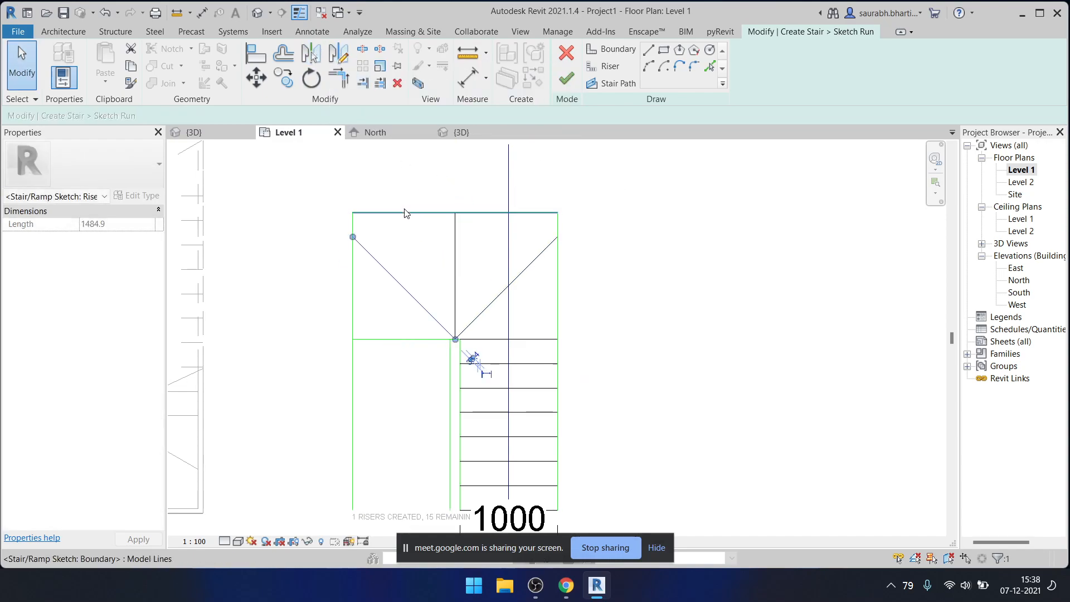
scroll(404, 215, down, 2)
key(Escape)
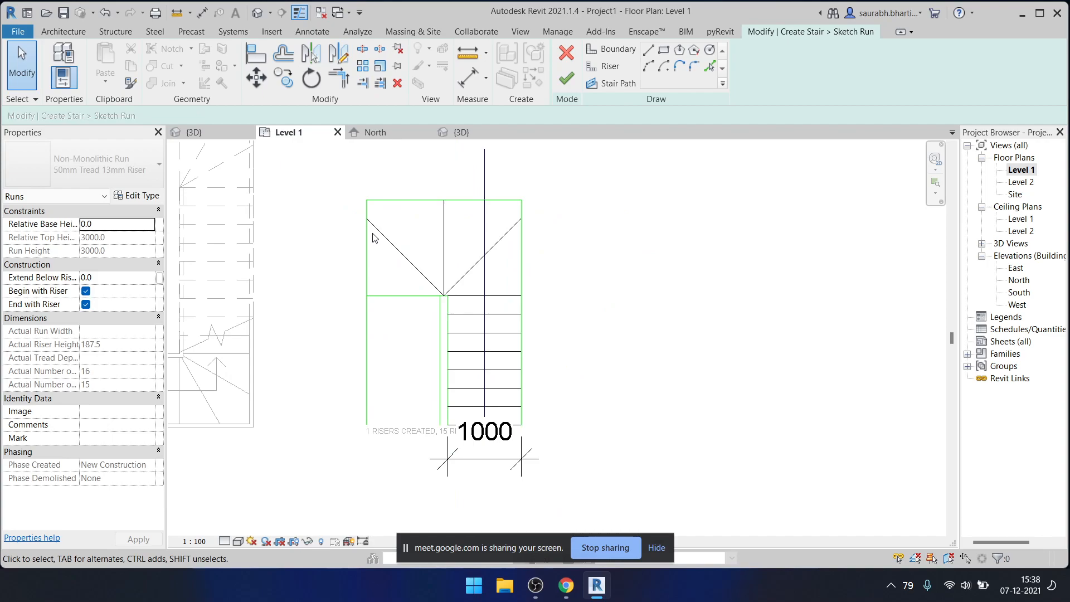
- Move the top boundary down to 1000 mm above the straight flight's top riser
scroll(382, 248, up, 2)
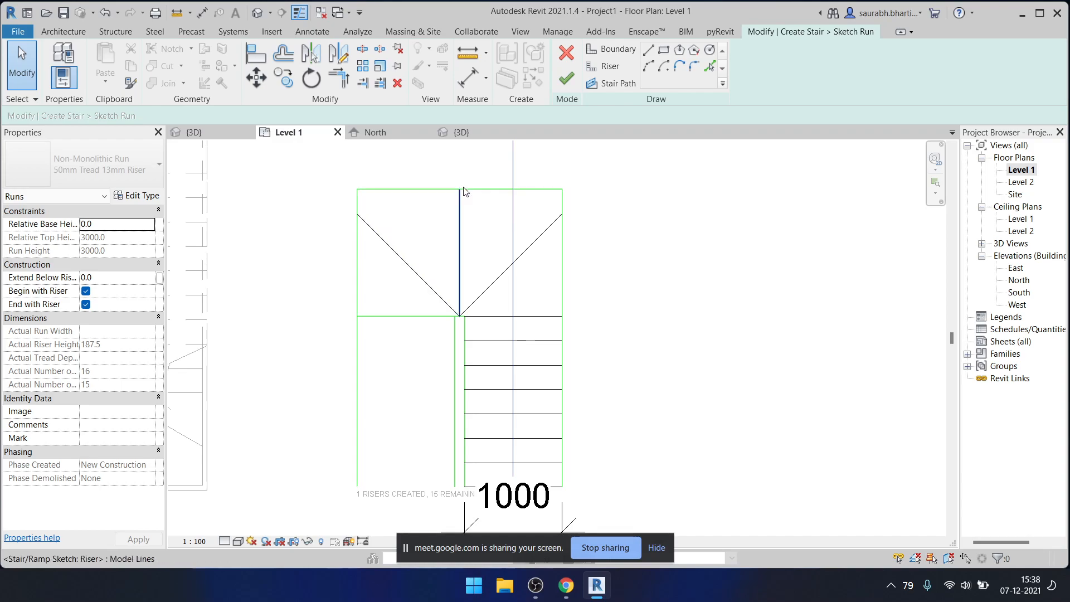
drag(483, 192, 486, 219)
scroll(585, 281, up, 4)
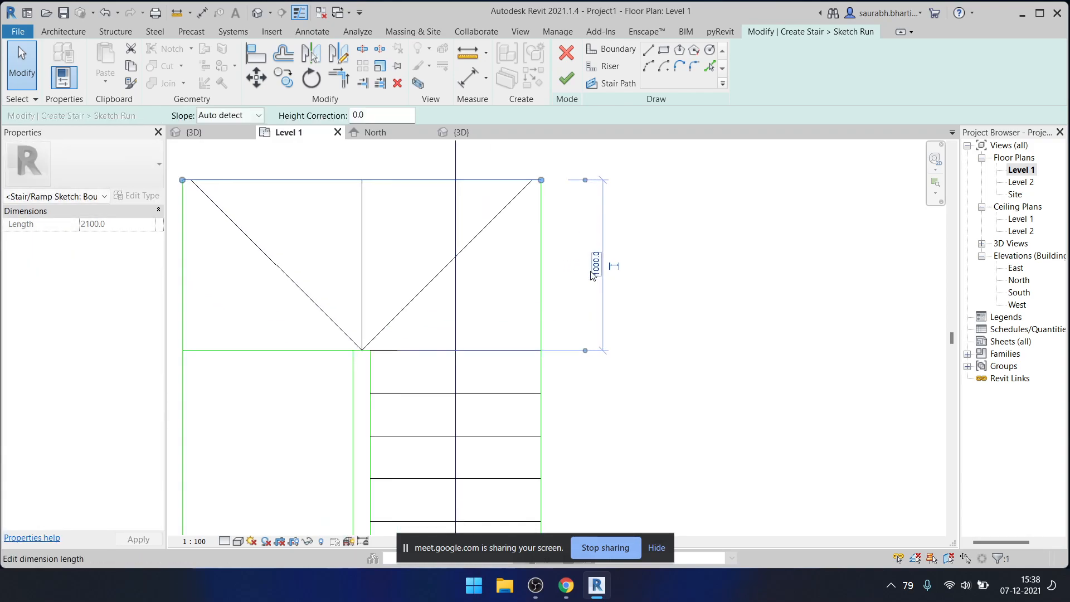
scroll(595, 252, down, 5)
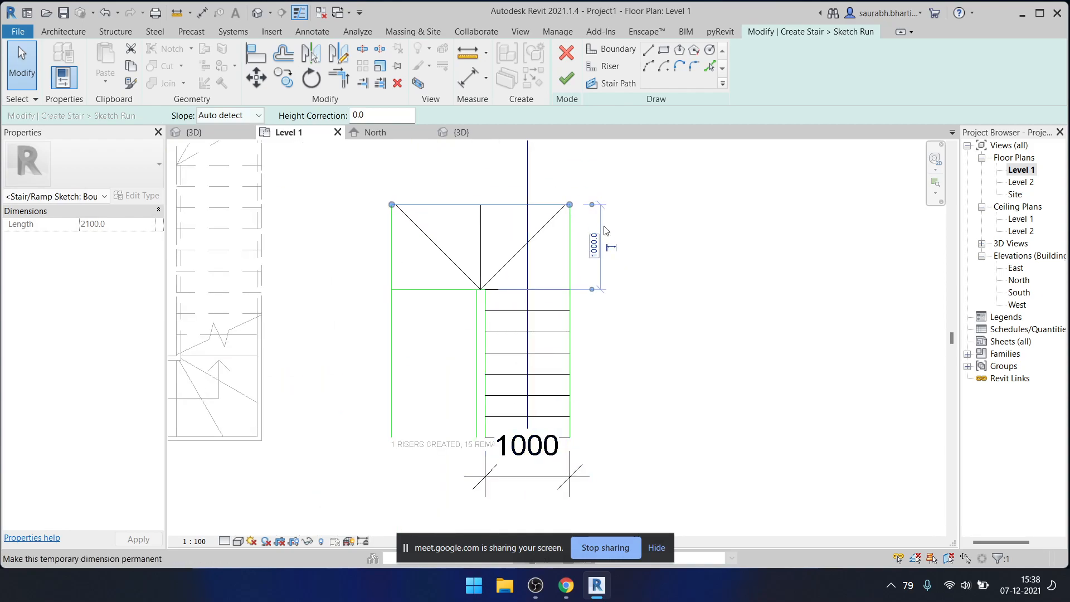
- Replace the horizontal boundary below the left half of the turn with a riser from the inner boundary to the outer left boundary
scroll(437, 289, up, 1)
click(445, 295)
click(445, 291)
key(Delete)
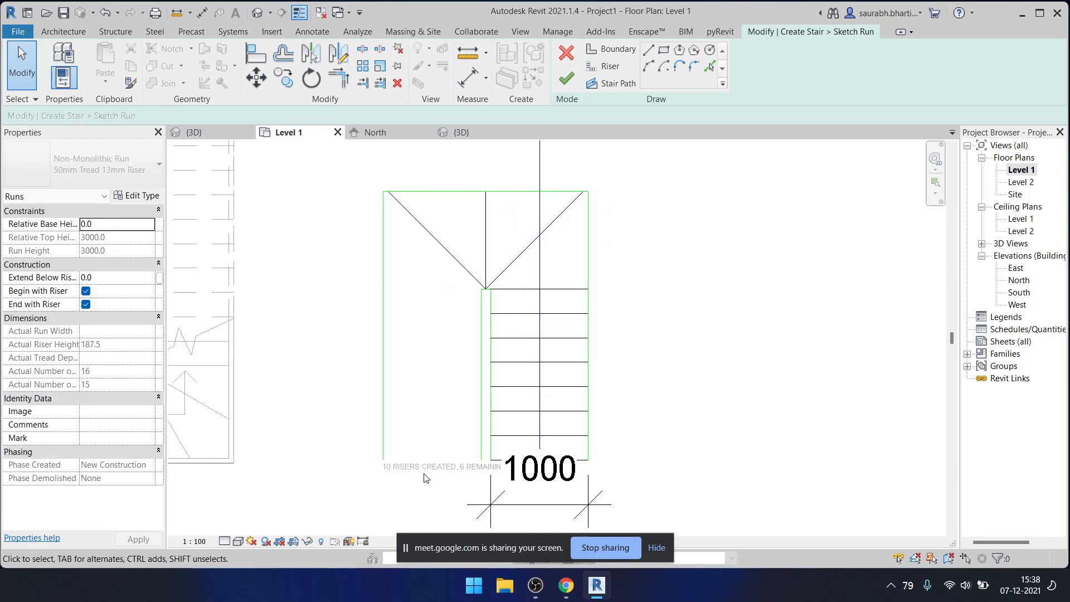
click(648, 50)
scroll(480, 294, up, 3)
click(475, 281)
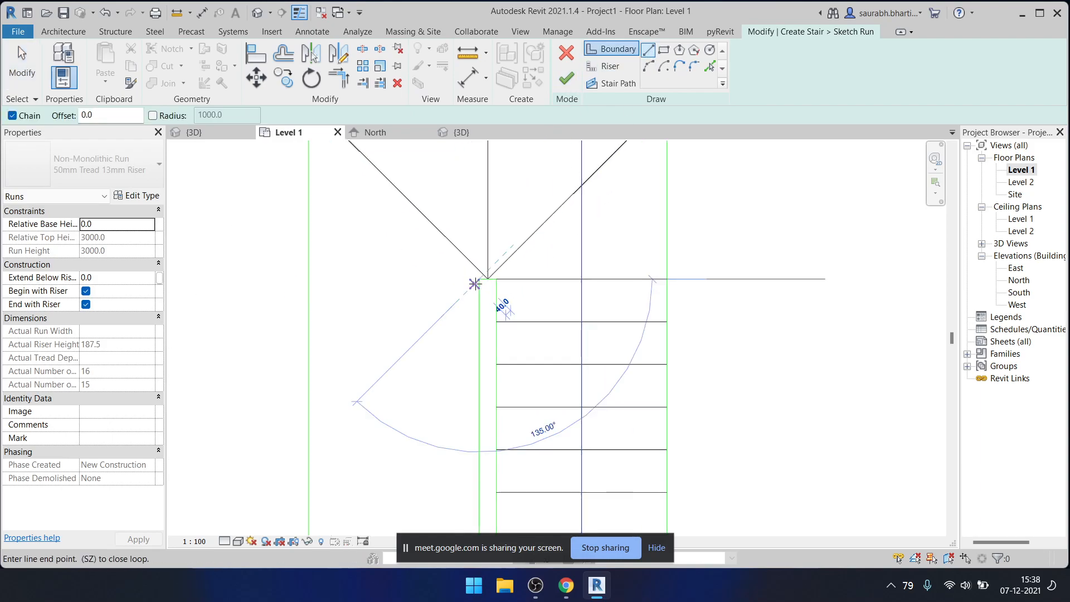
click(609, 69)
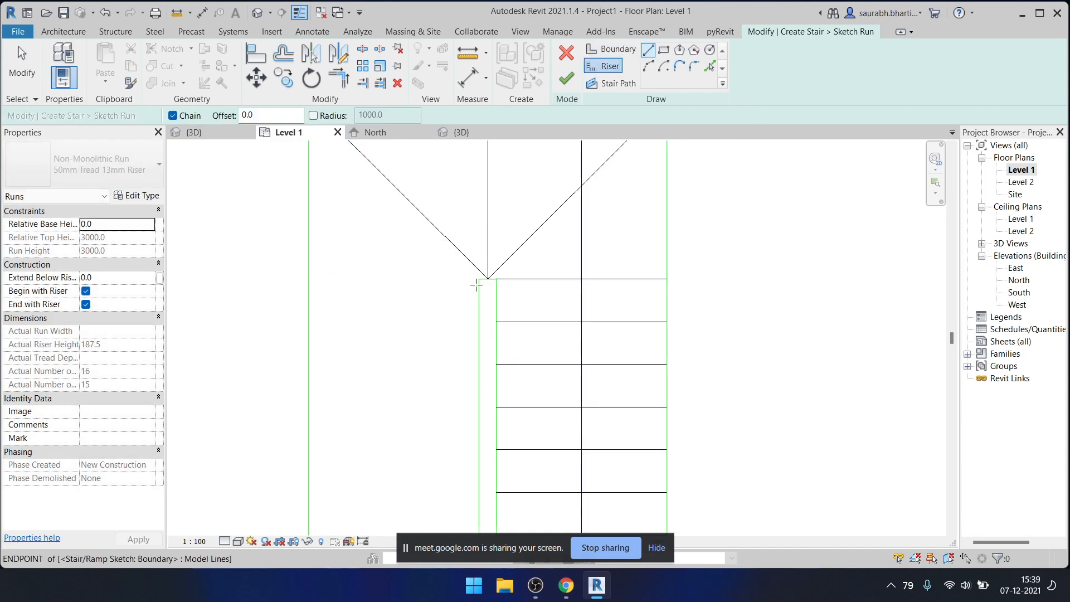
click(475, 284)
click(308, 279)
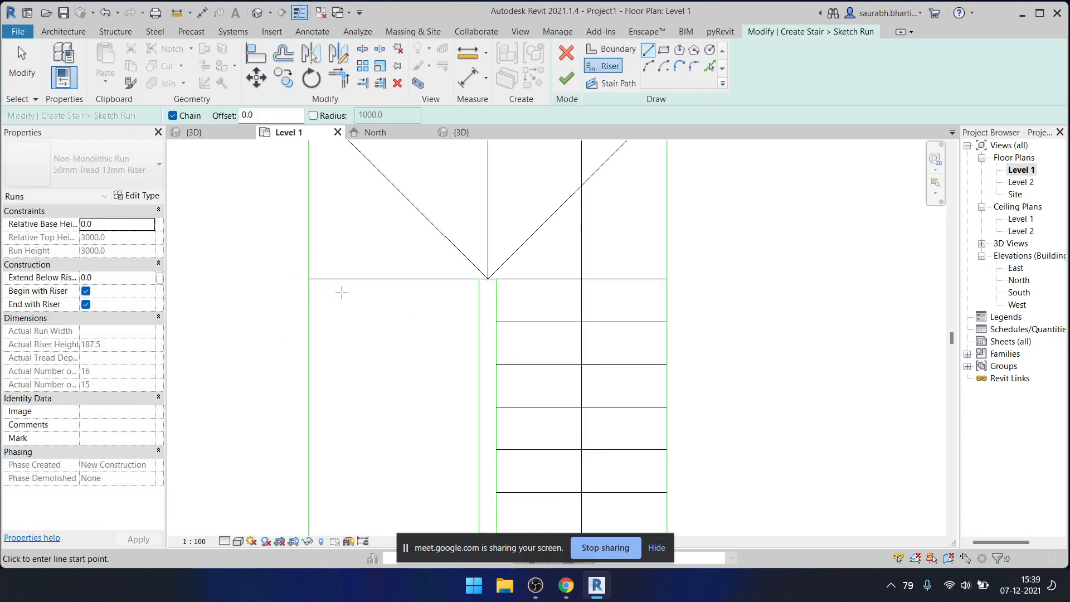
key(Escape)
key(Escape)
- Check the spacing between the top two risers of the right flight with an aligned dimension
click(367, 280)
click(284, 79)
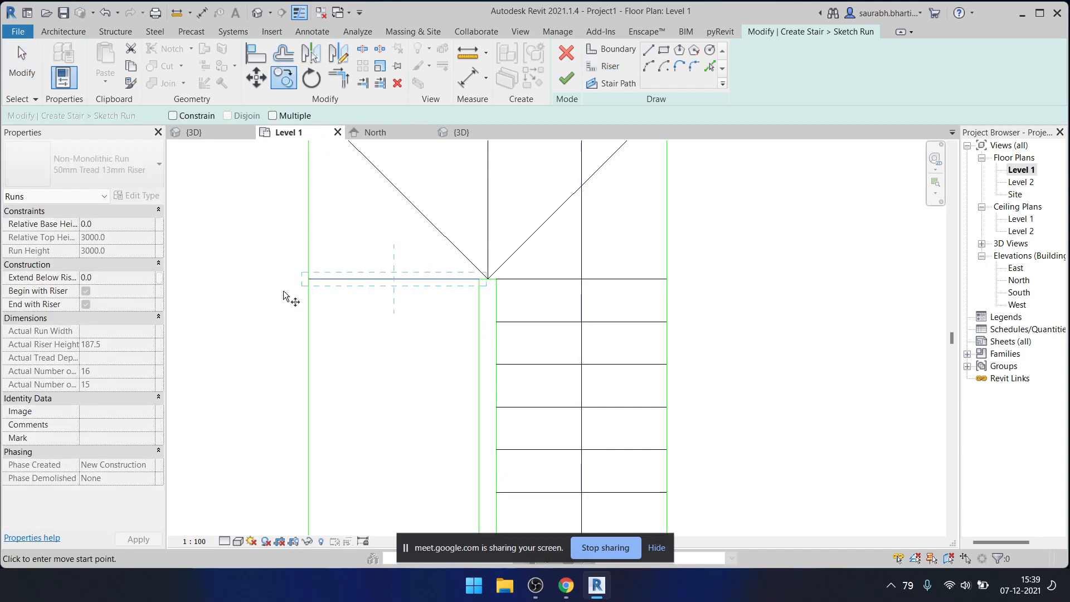
key(Escape)
key(i)
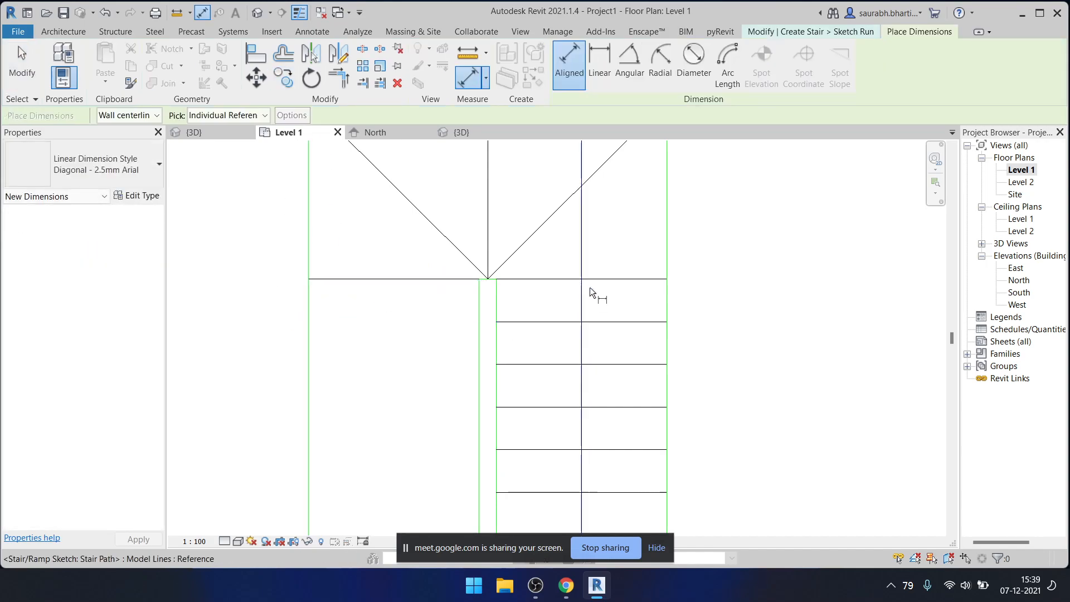
click(599, 279)
click(600, 323)
key(Escape)
key(Escape)
key(Escape)
- Copy the left flight's top riser downward at 250 mm spacing to add two more risers
click(341, 278)
click(284, 81)
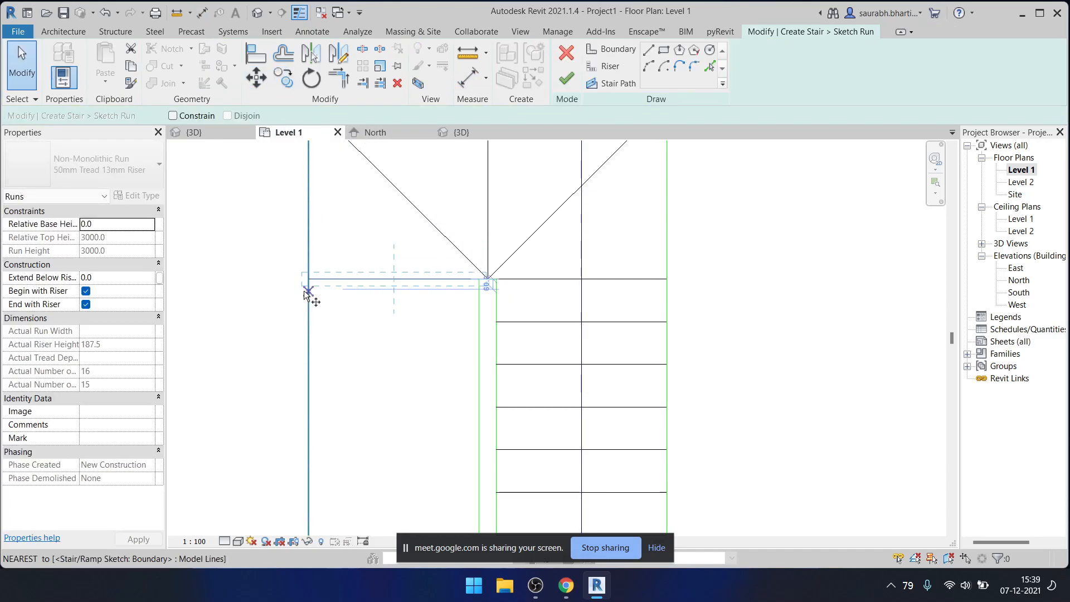
click(308, 280)
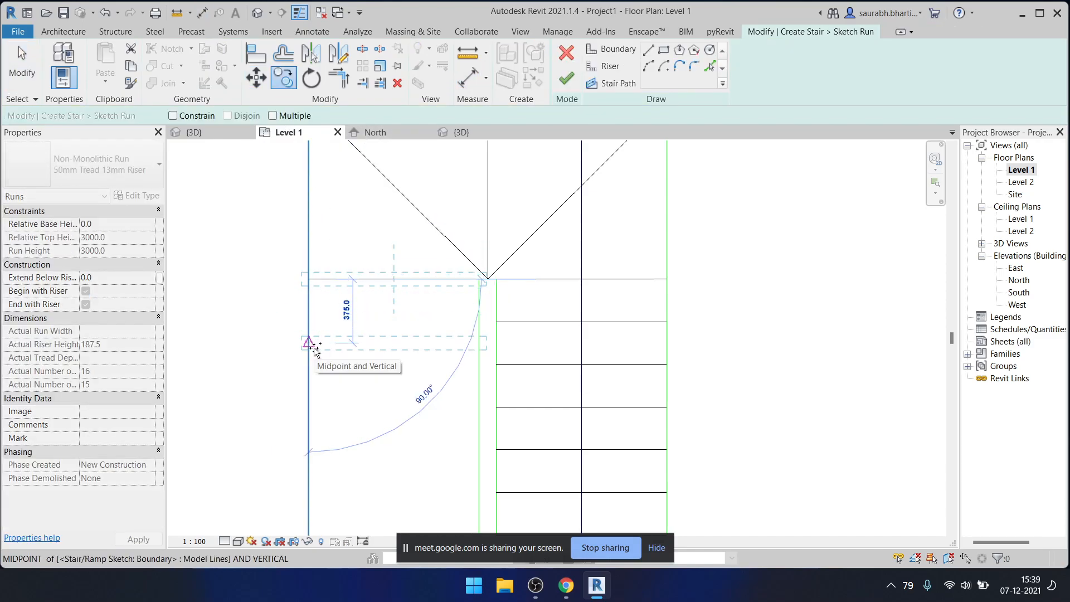
text(250)
key(Return)
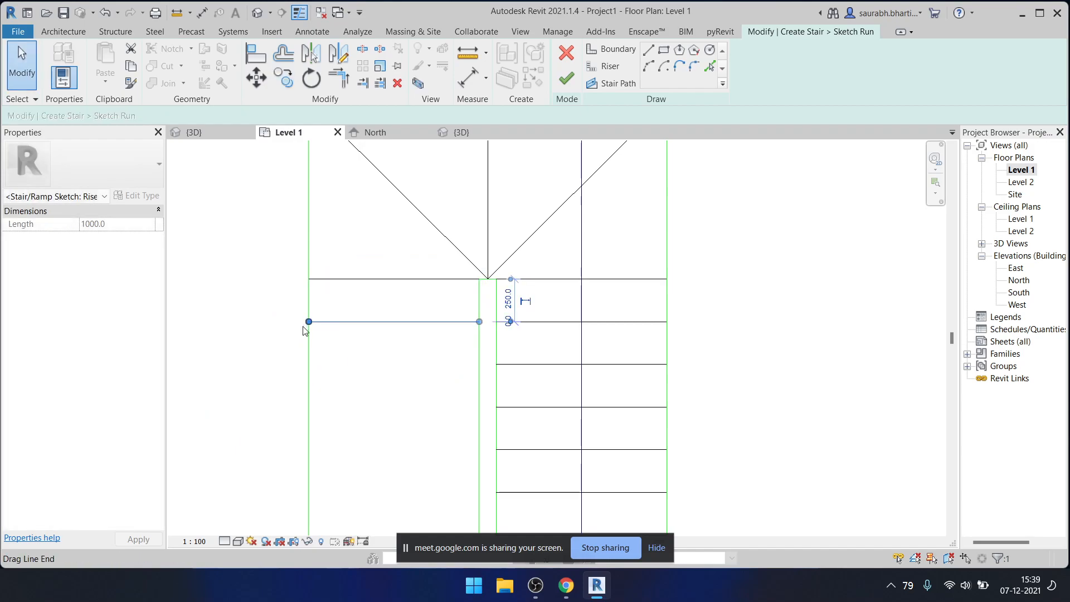
click(279, 81)
click(308, 321)
click(308, 279)
click(308, 321)
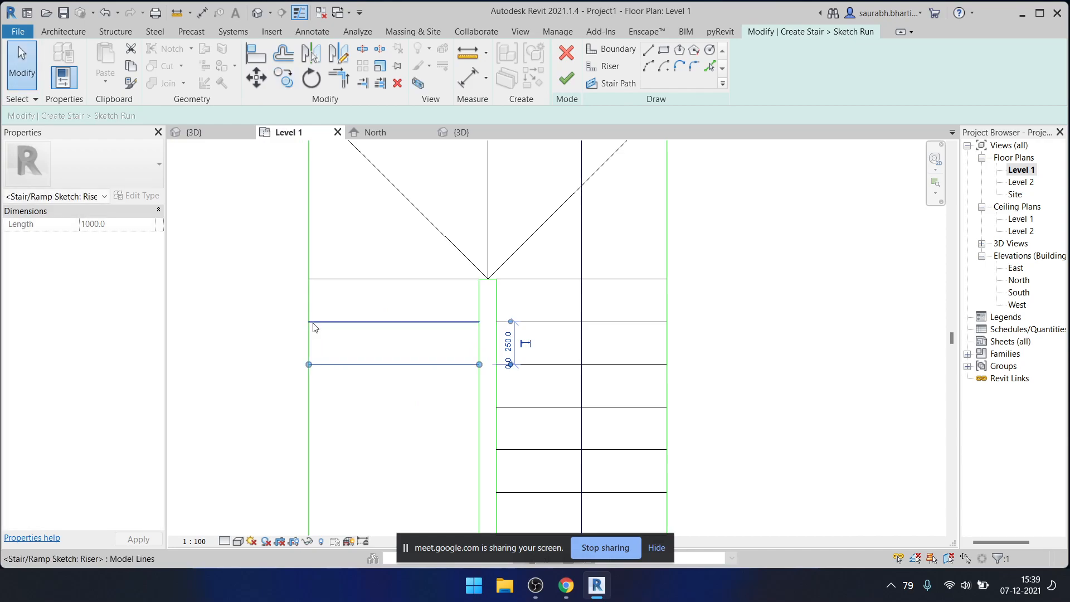
- Make multiple copies of the lowest left-flight riser at the same spacing to add three more risers below it
click(283, 80)
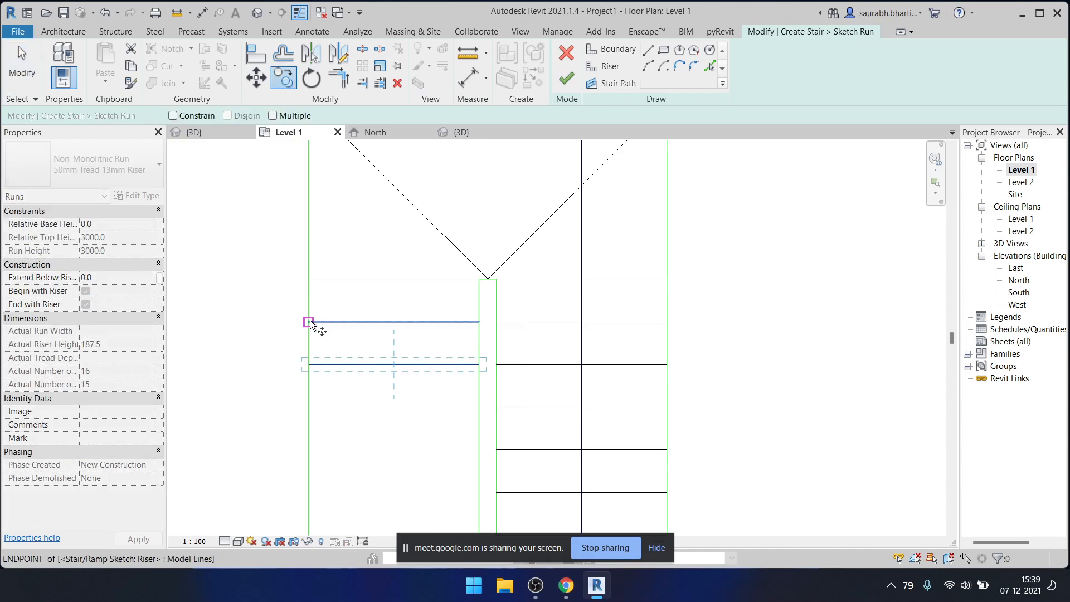
scroll(337, 349, down, 1)
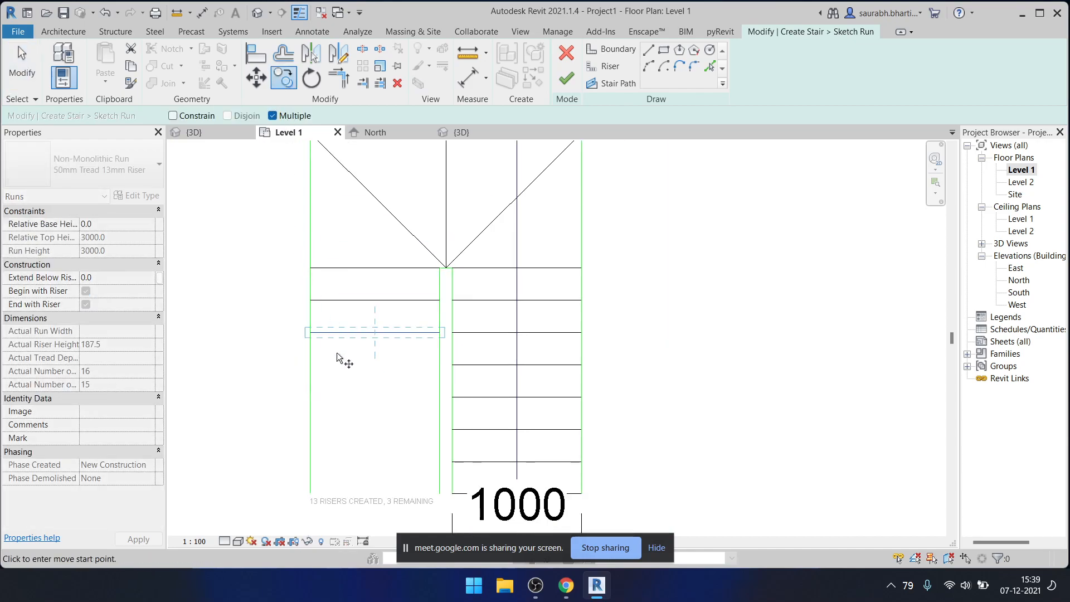
click(310, 301)
click(309, 332)
click(310, 365)
click(309, 398)
scroll(372, 470, down, 1)
key(Escape)
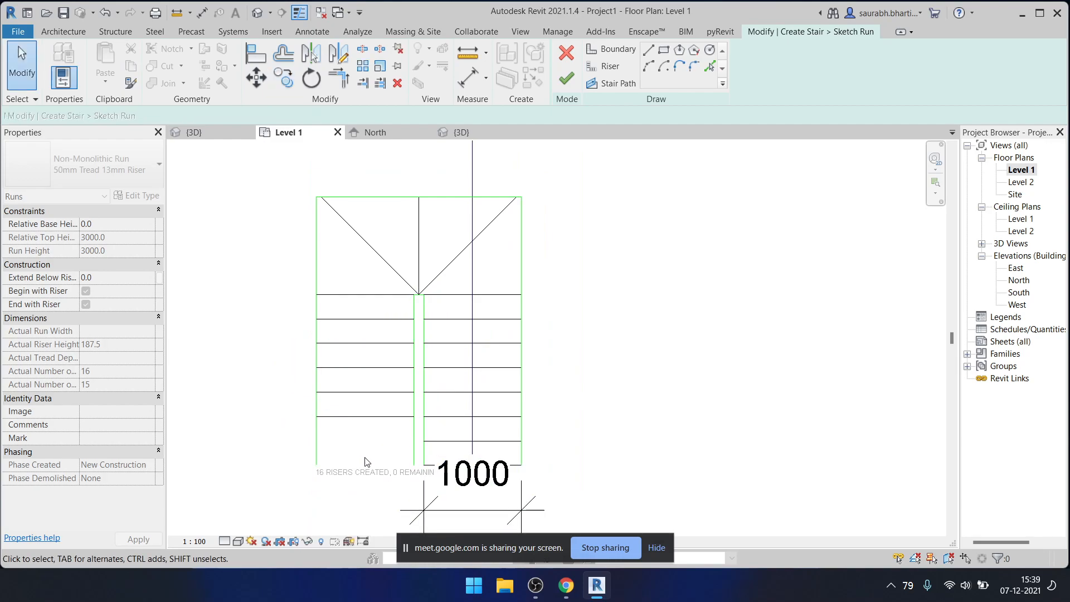
- Trim the outer left boundary to the lowest left-flight riser and shorten the left flight's inner boundary to the same level
key(t)
key(r)
scroll(326, 419, up, 1)
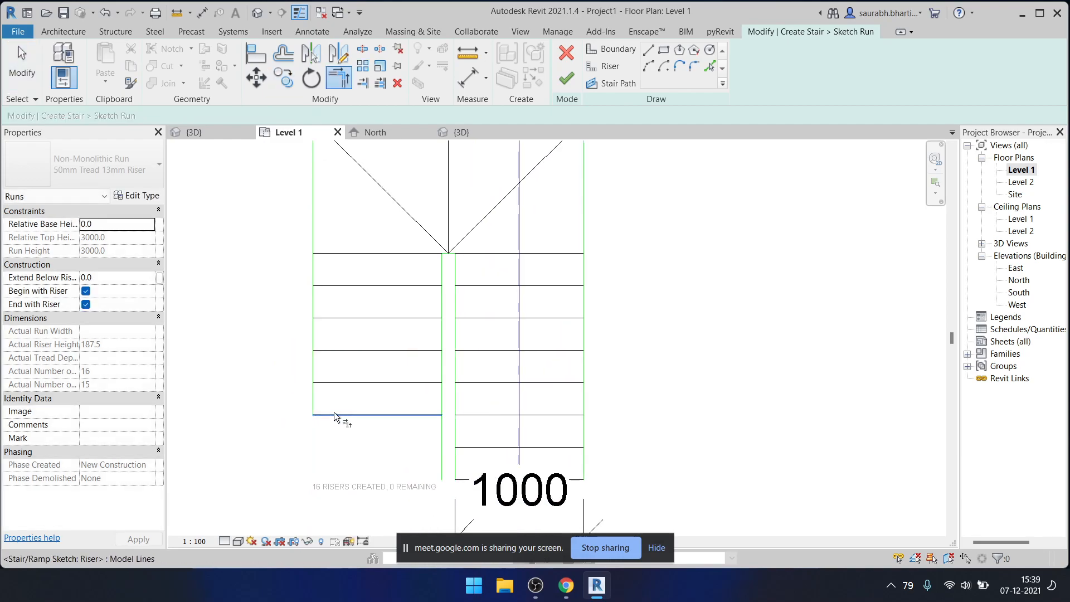
scroll(437, 400, down, 1)
scroll(434, 422, up, 2)
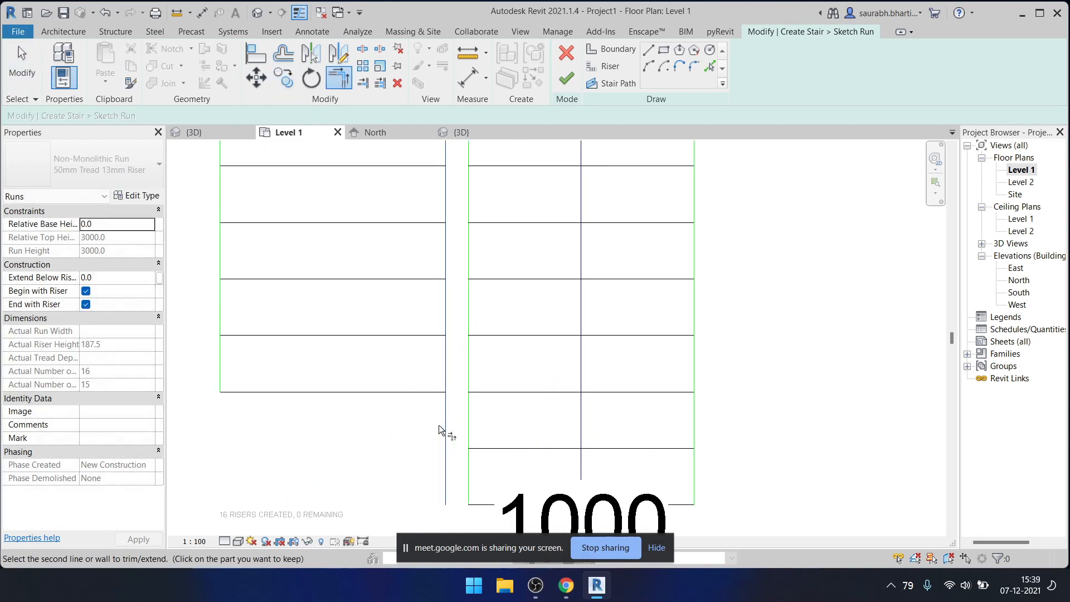
key(Escape)
click(445, 445)
drag(445, 505, 446, 393)
key(Escape)
- Shorten the stair path so its upper end lies on the right diagonal riser
scroll(444, 393, down, 3)
middle_drag(439, 367, 453, 386)
scroll(476, 310, up, 1)
scroll(440, 303, up, 2)
scroll(501, 270, down, 1)
scroll(516, 270, up, 1)
scroll(516, 271, down, 3)
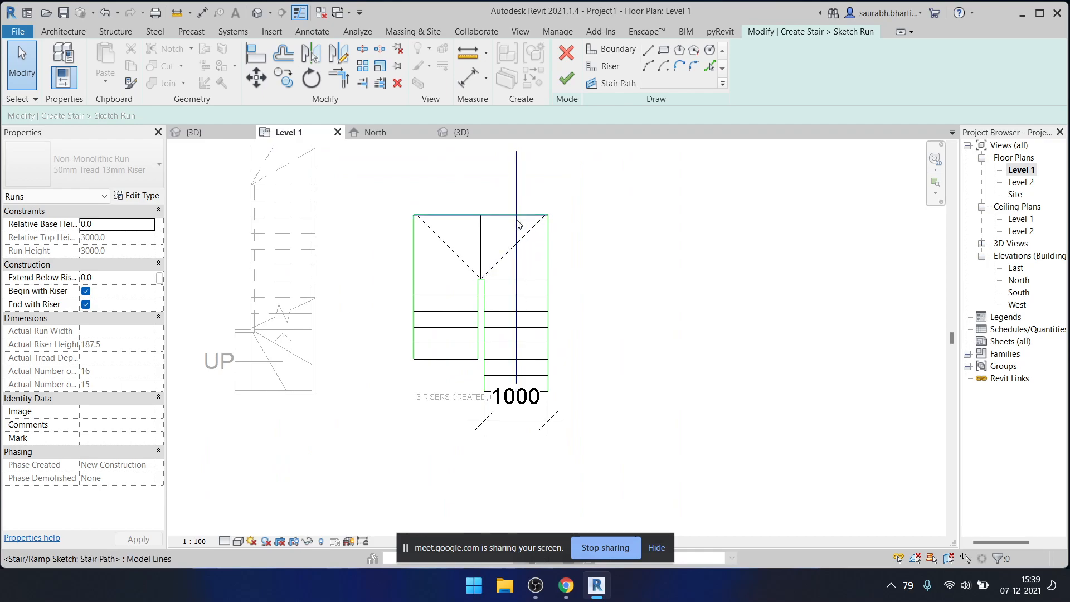
click(517, 177)
drag(516, 149, 516, 192)
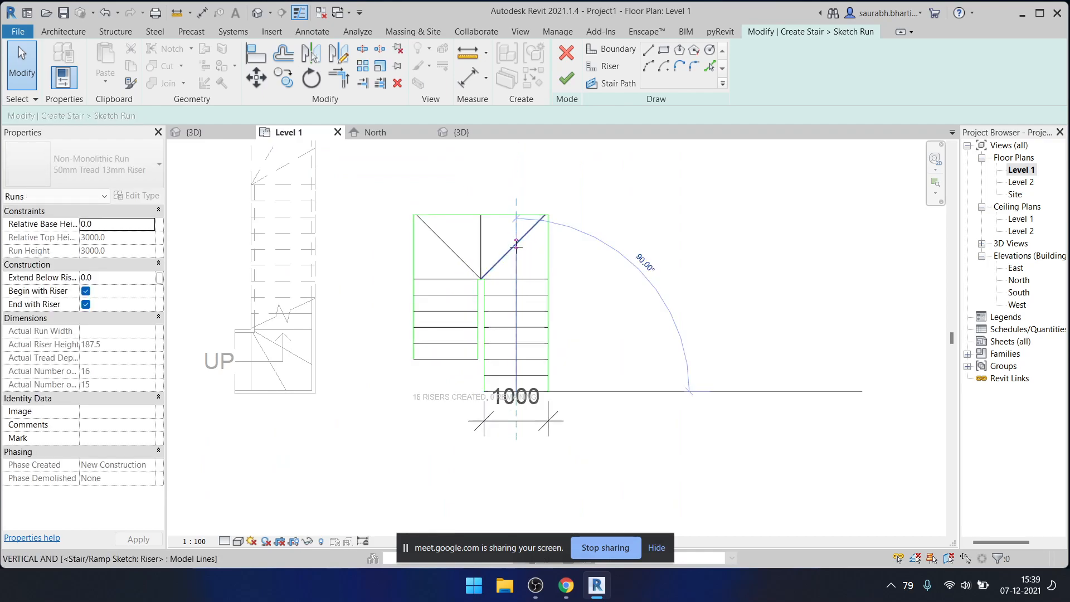
drag(516, 244, 516, 244)
- Continue the stair path from the right diagonal riser across to the left diagonal and down the left flight to its lowest riser
click(606, 81)
scroll(498, 262, up, 2)
click(528, 229)
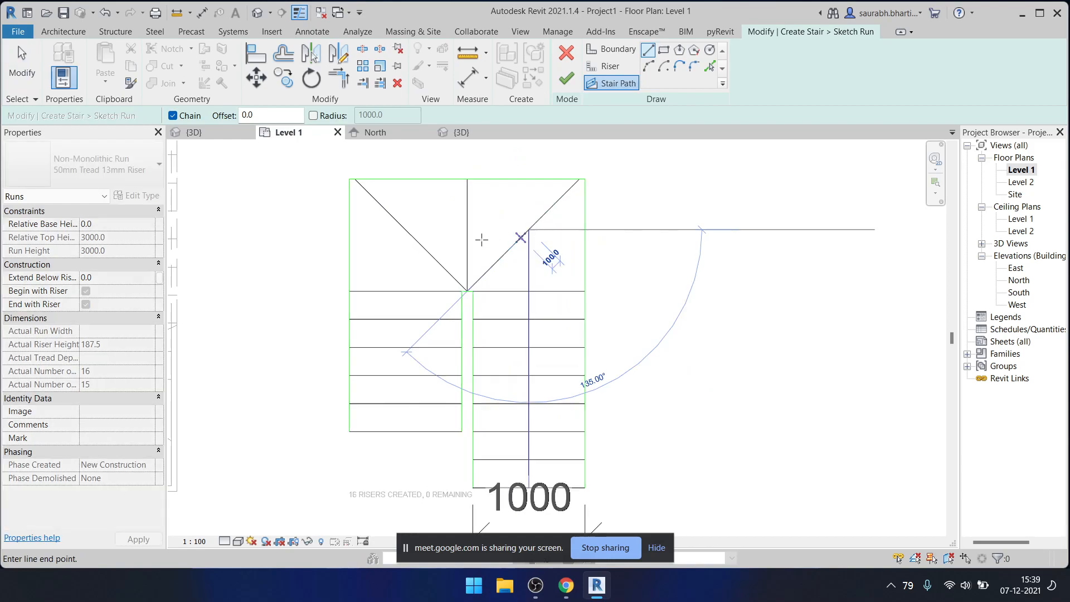
click(404, 229)
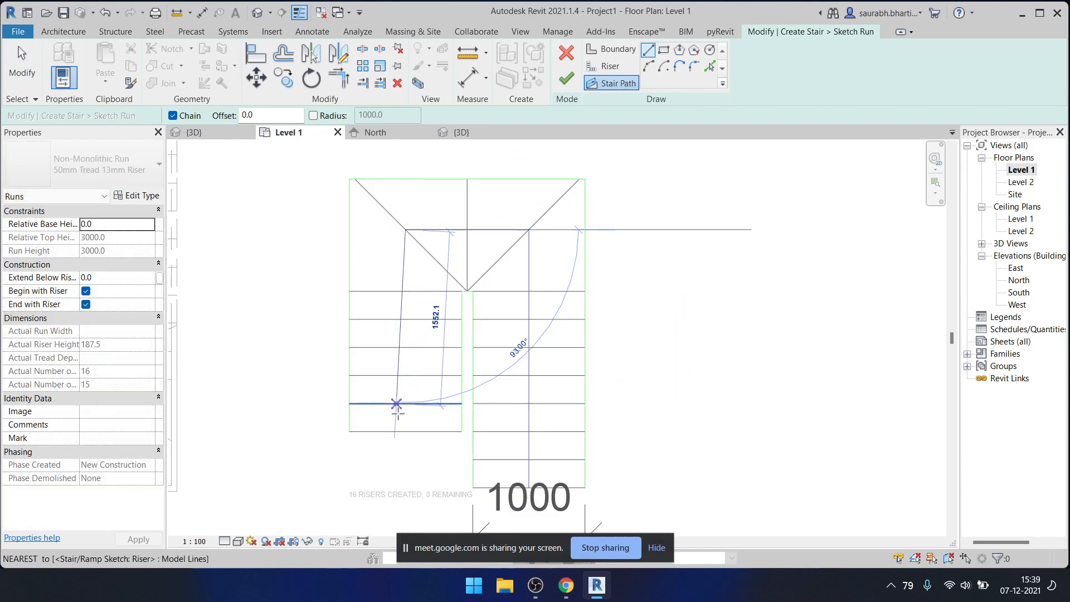
key(Escape)
key(Escape)
scroll(518, 391, down, 2)
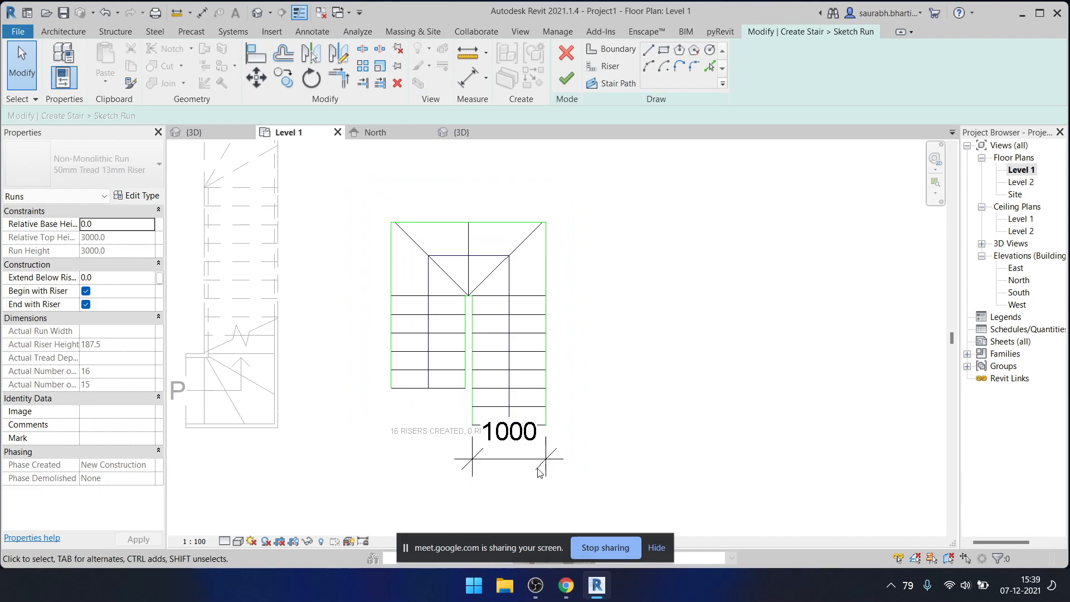
- Move the 1000 mm dimension farther below the right flight, then finish the run sketch and the stair without saving the project
drag(539, 480, 536, 510)
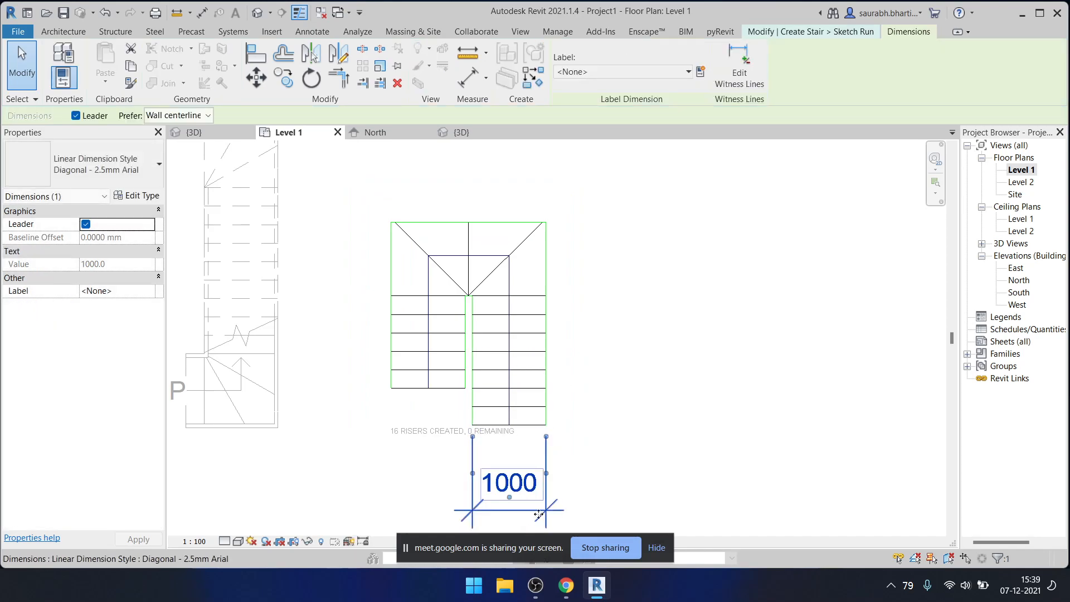
key(Escape)
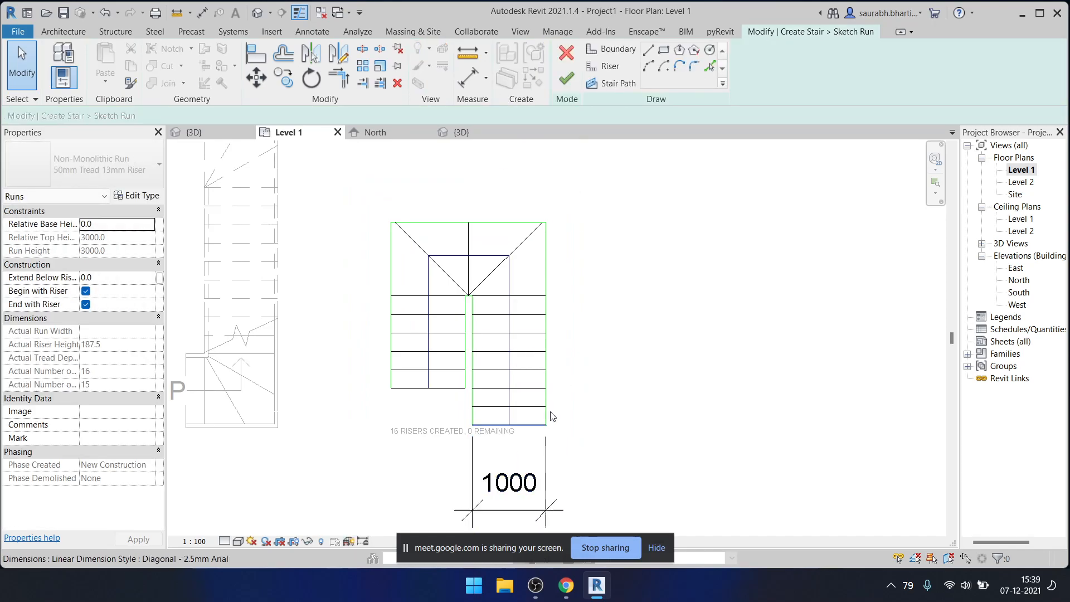
click(565, 82)
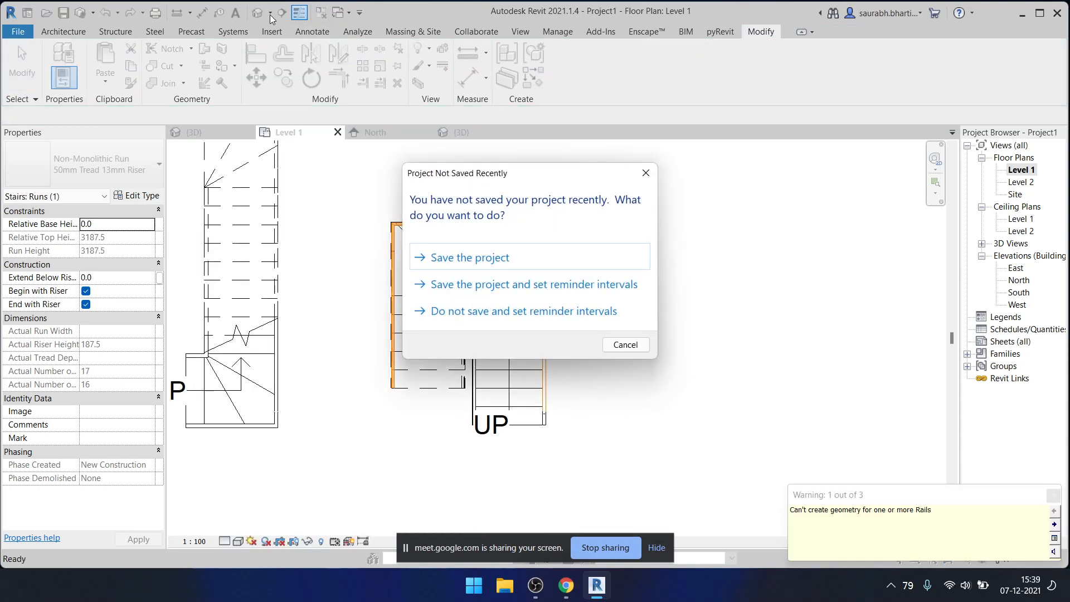
click(625, 344)
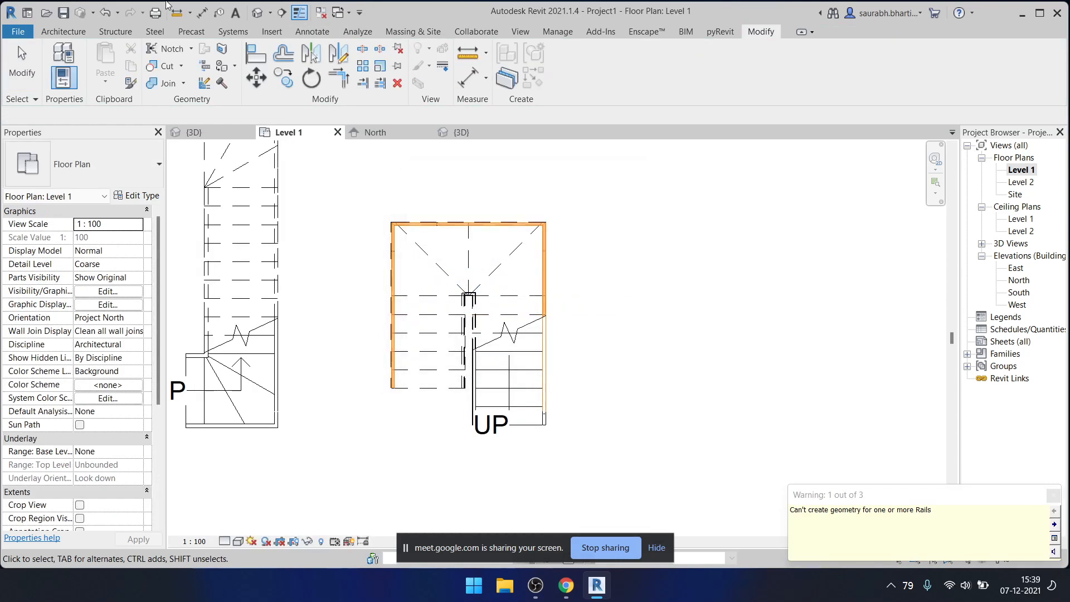
- Delete the outer railing of the new winder stair in the 3D view
click(261, 15)
shift+middle_drag(474, 312, 457, 424)
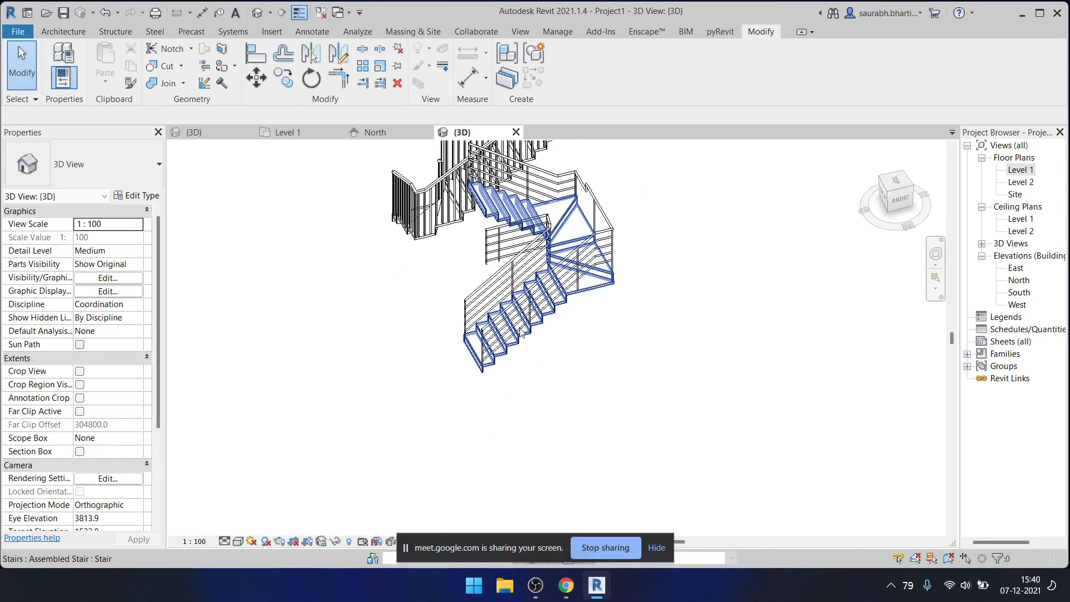
click(613, 232)
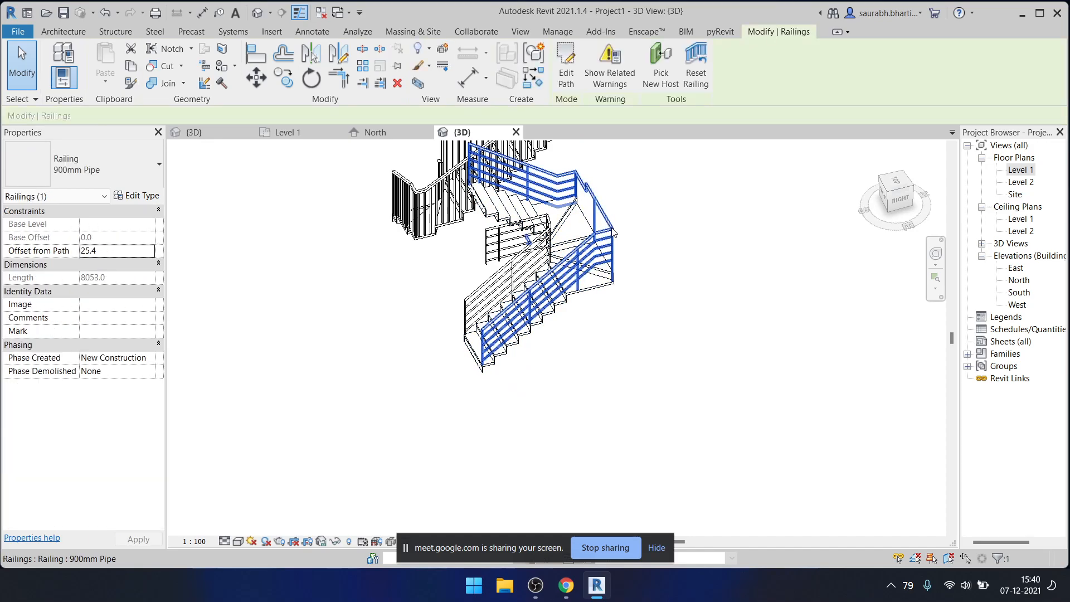
key(Escape)
shift+middle_drag(595, 253, 758, 252)
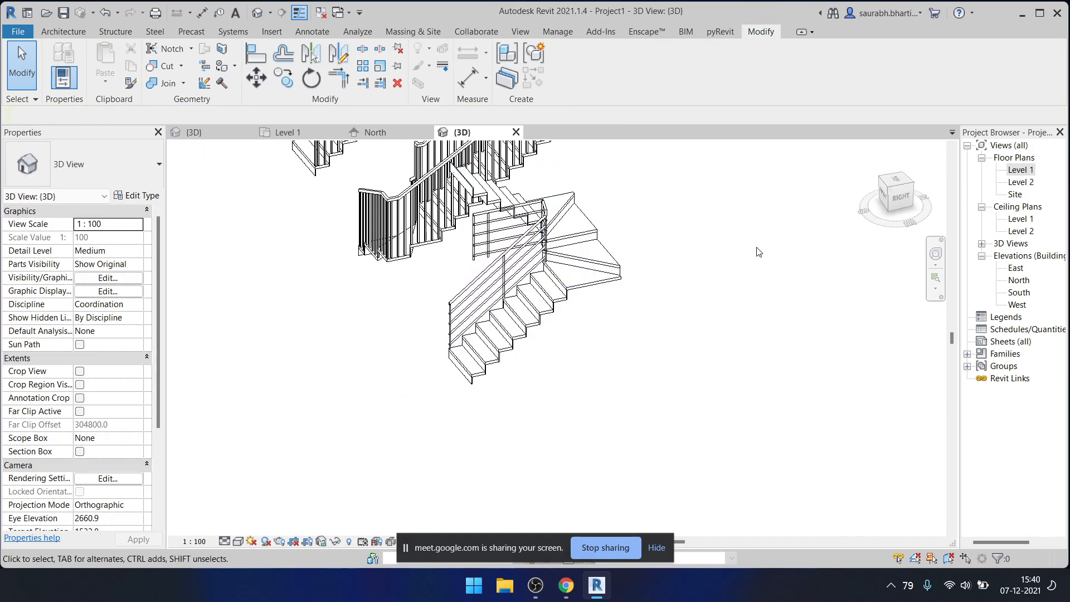
- Examine how the inner railing runs around the turn in 3D and in the Level 1 plan
scroll(545, 233, up, 3)
click(544, 236)
scroll(567, 262, down, 3)
shift+middle_drag(567, 262, 542, 264)
scroll(542, 264, up, 2)
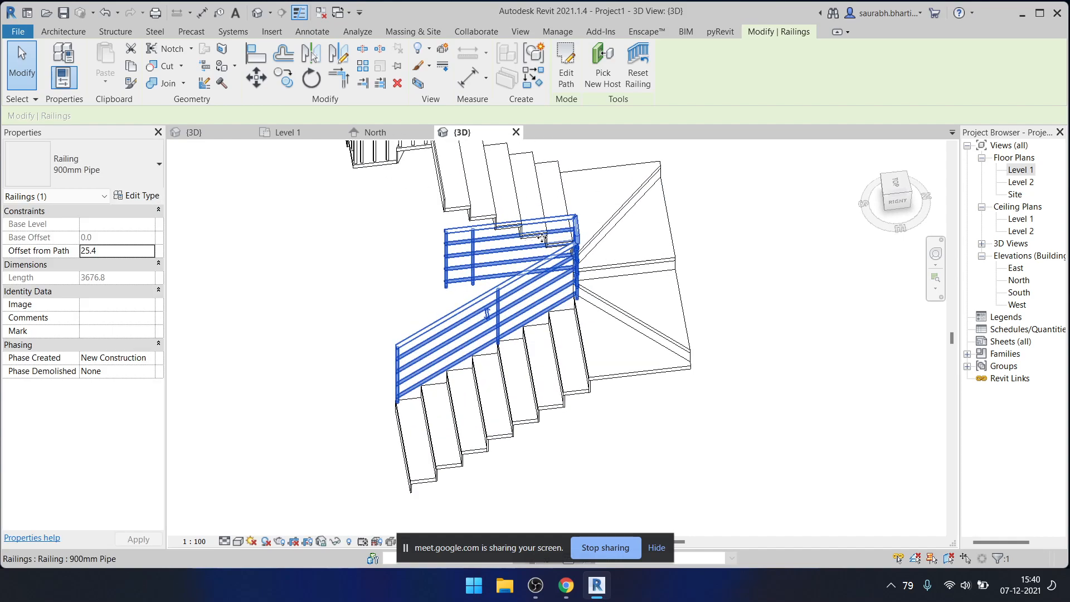
double_click(1029, 171)
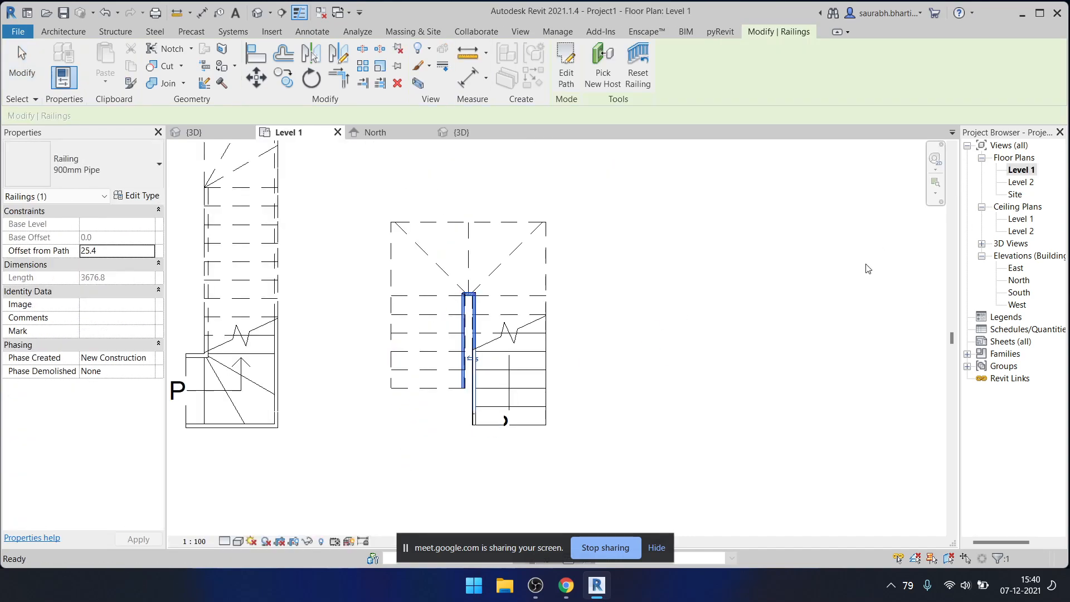
key(Escape)
scroll(480, 263, up, 5)
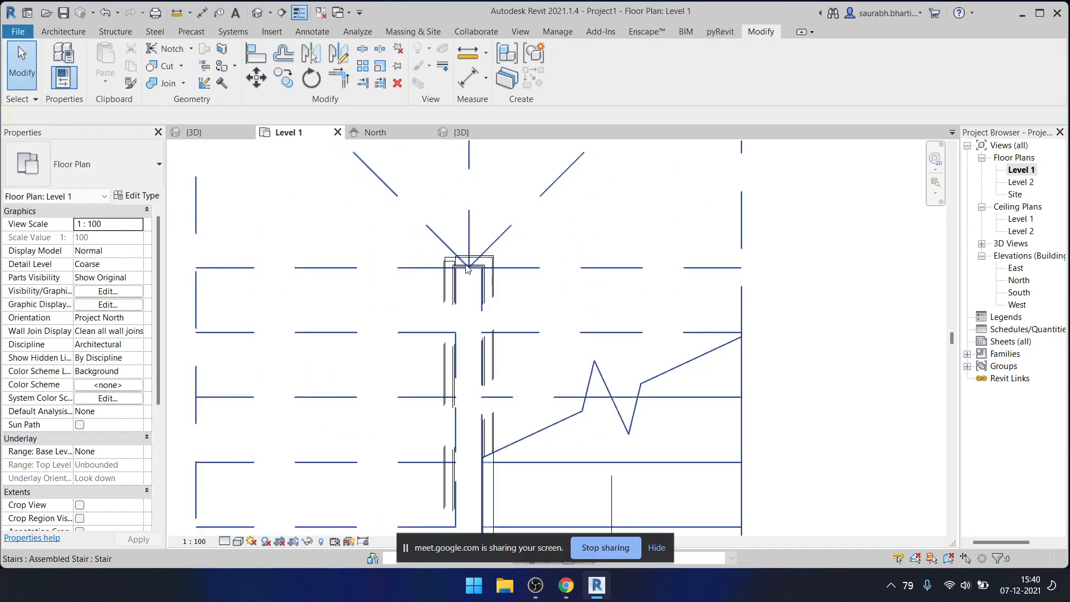
scroll(617, 248, down, 3)
click(598, 209)
click(566, 62)
scroll(561, 293, up, 1)
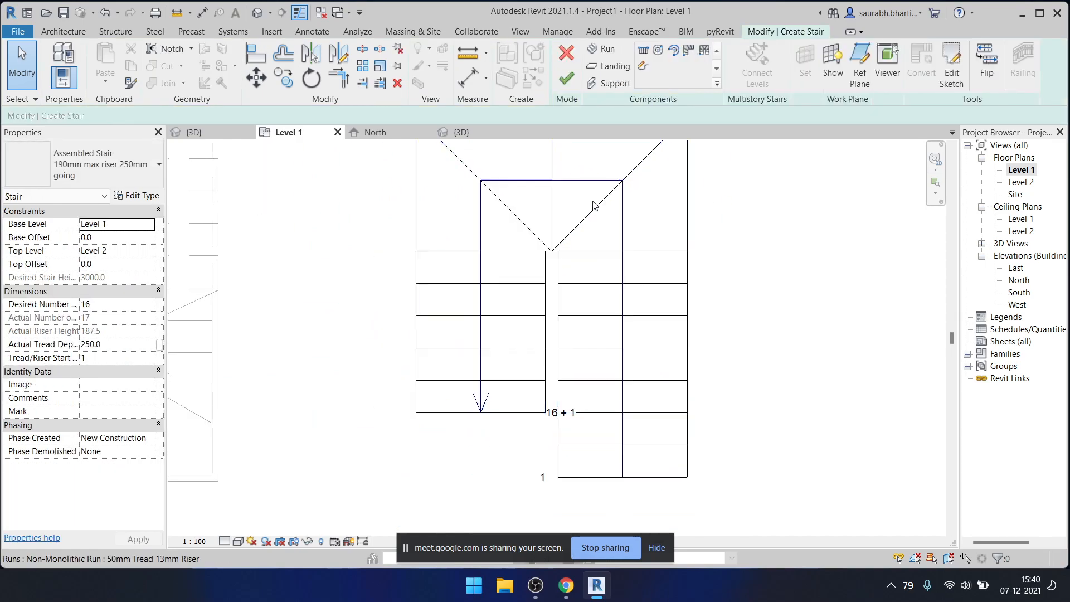
click(566, 54)
scroll(543, 245, up, 2)
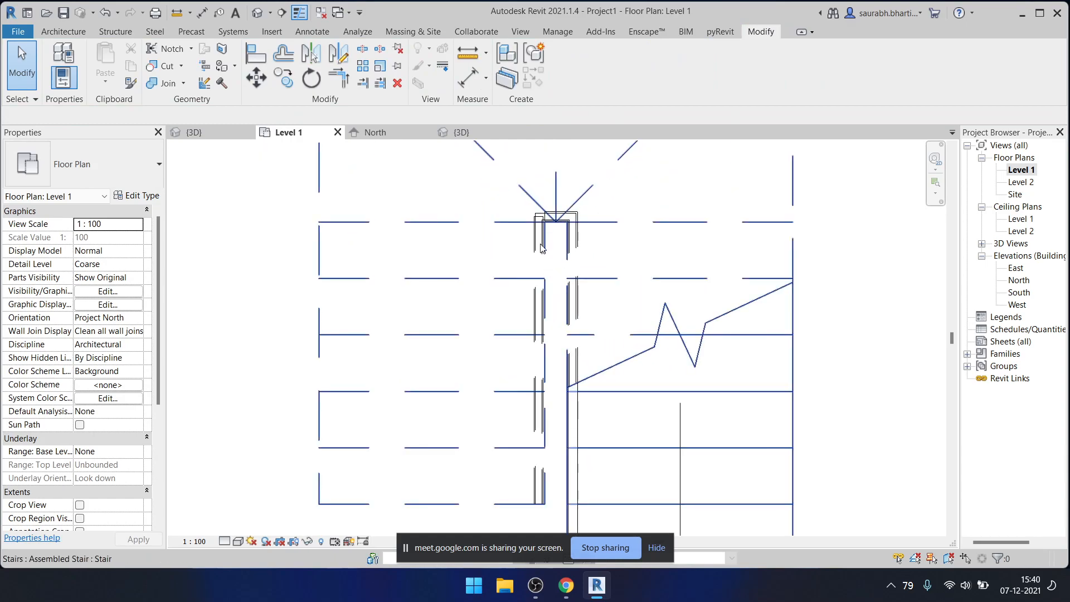
- Select the inner railing in the plan and compare its shape at the turn with the 3D view
click(543, 245)
click(545, 235)
scroll(545, 251, down, 1)
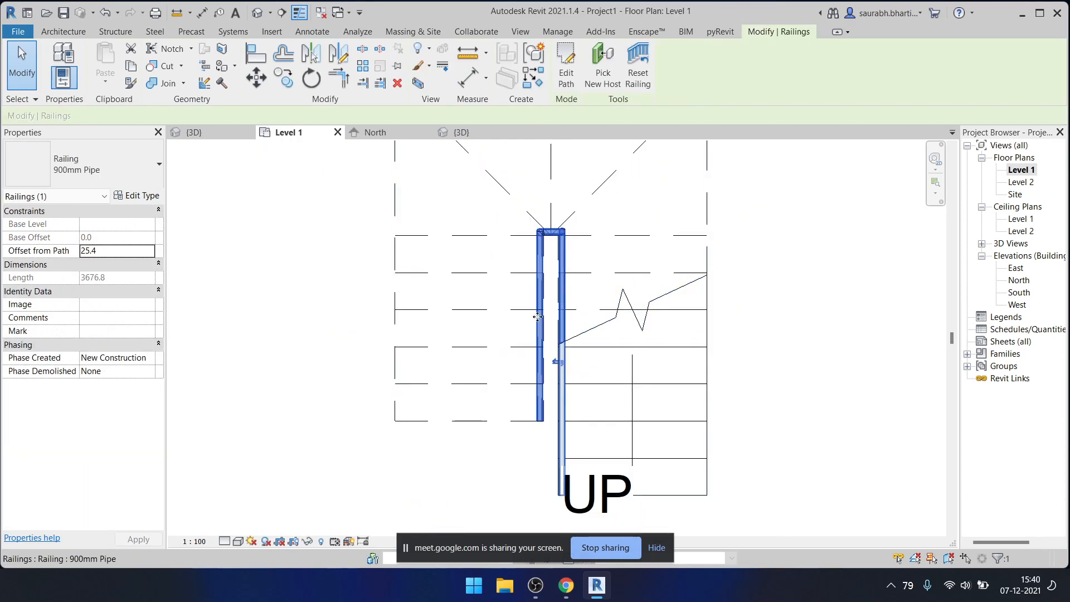
middle_drag(544, 284, 526, 318)
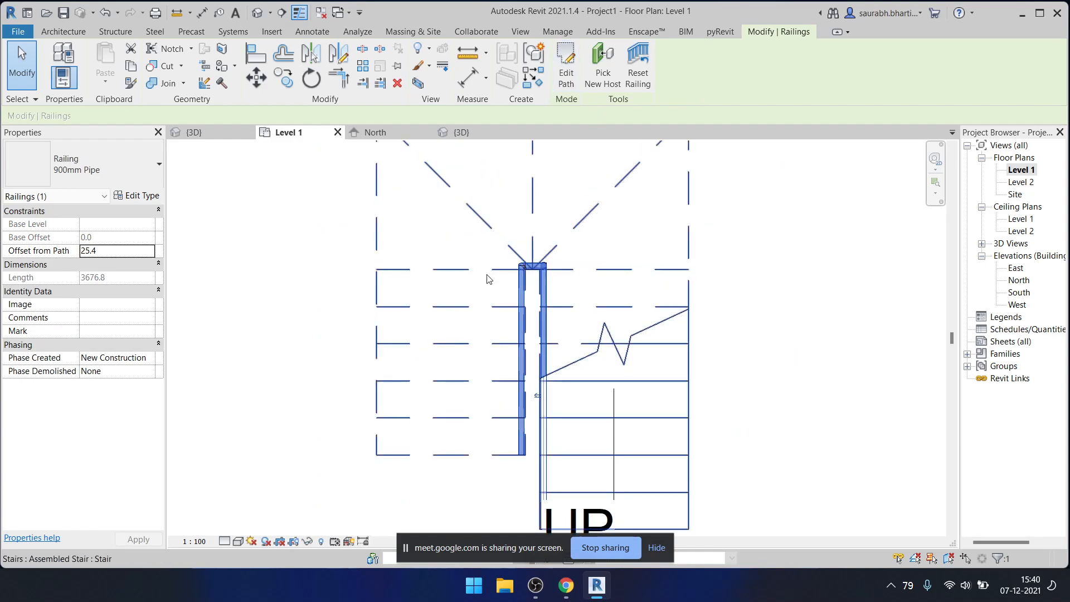
click(258, 12)
scroll(485, 209, up, 3)
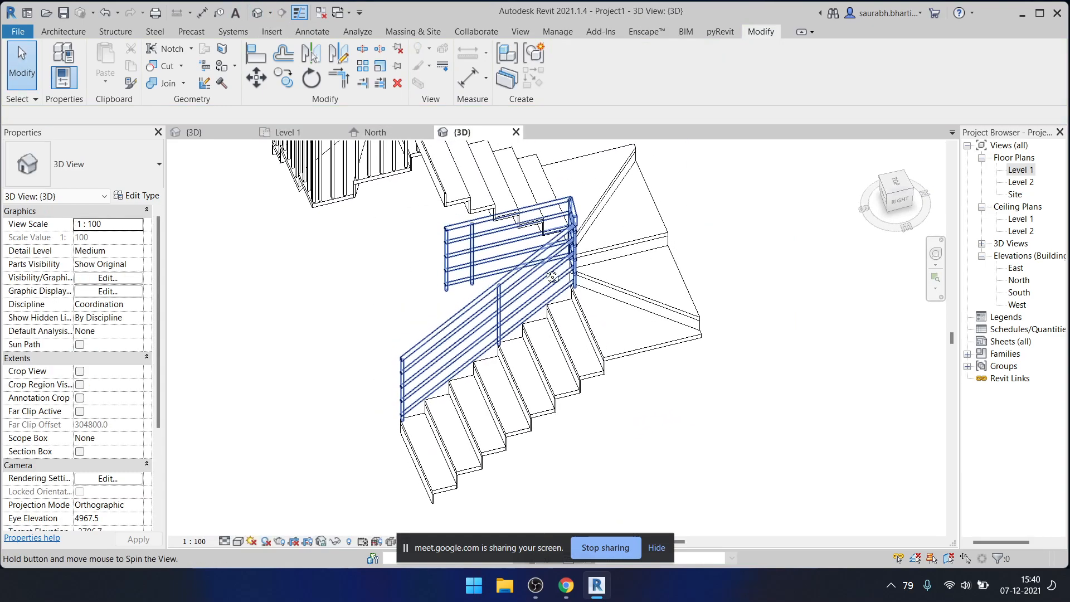
key(Escape)
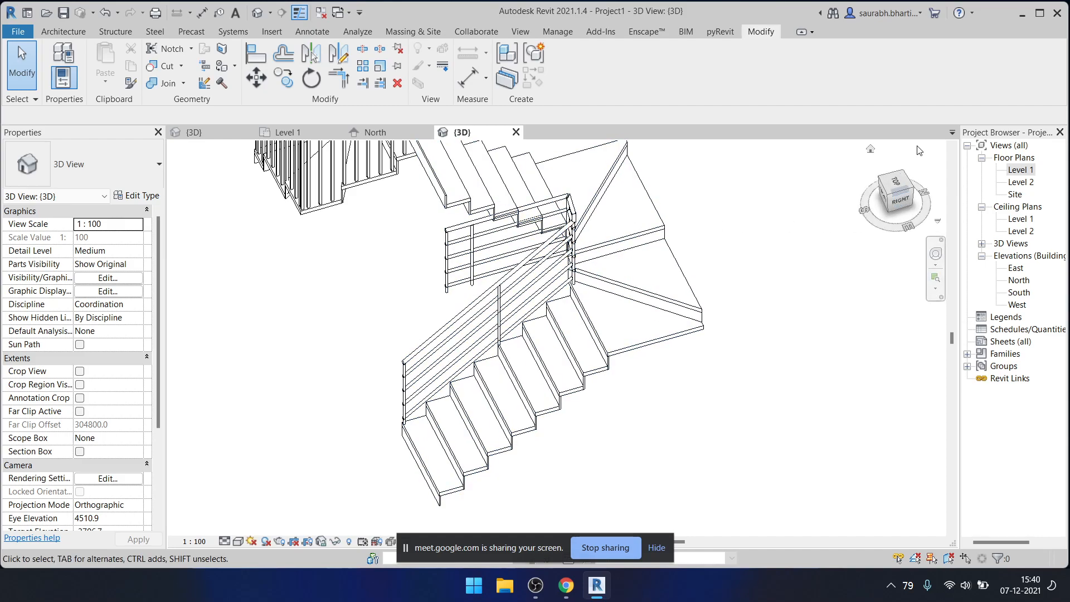
- Edit the inner railing's path in the Level 1 plan and split its short top segment at the midpoint
click(1020, 170)
double_click(1021, 172)
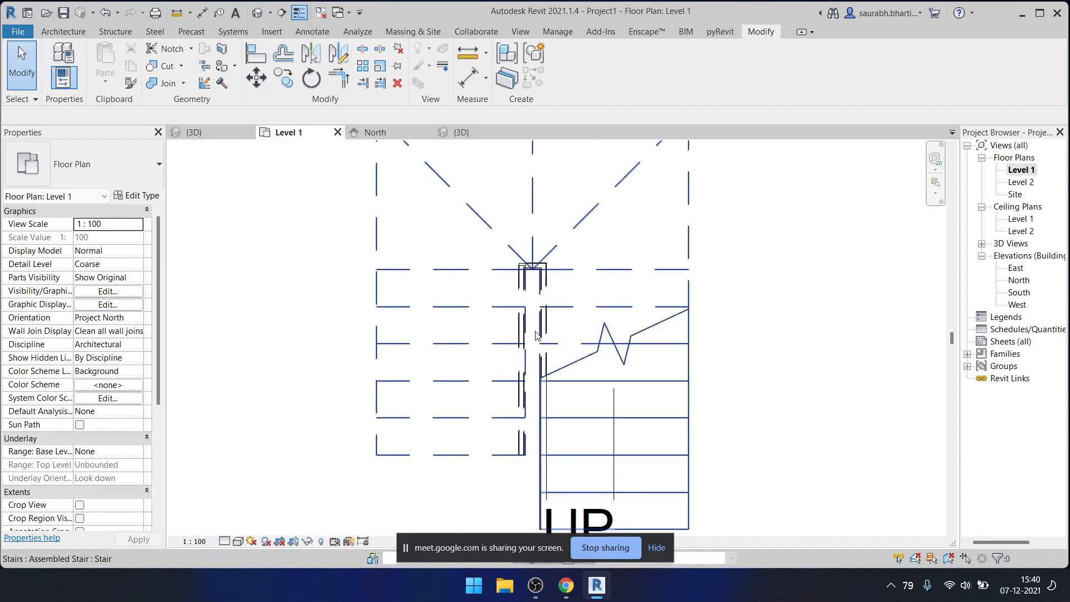
click(543, 329)
scroll(543, 334, down, 2)
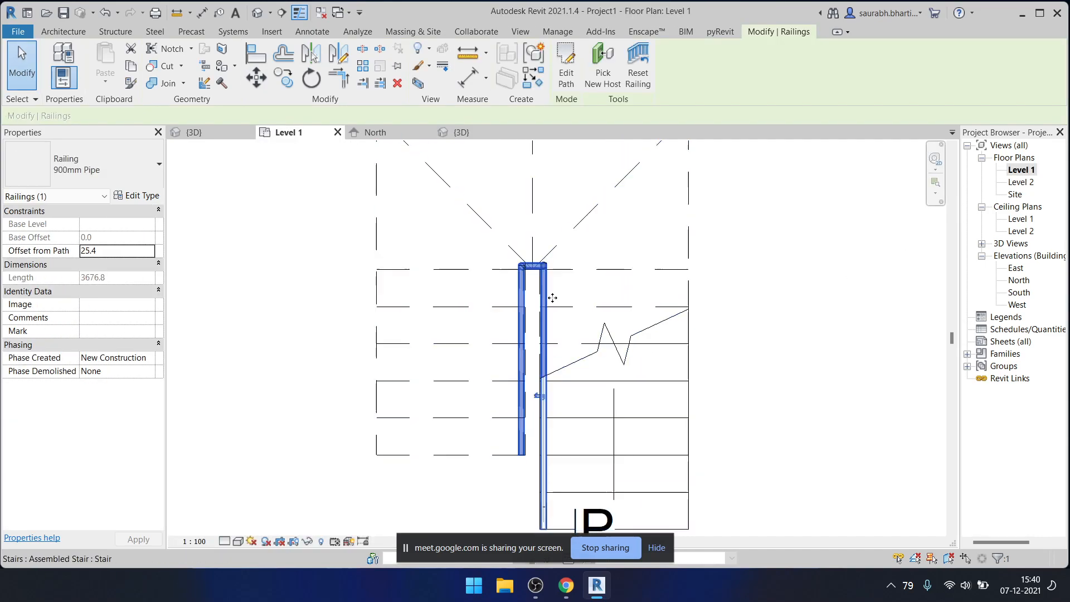
scroll(530, 298, up, 5)
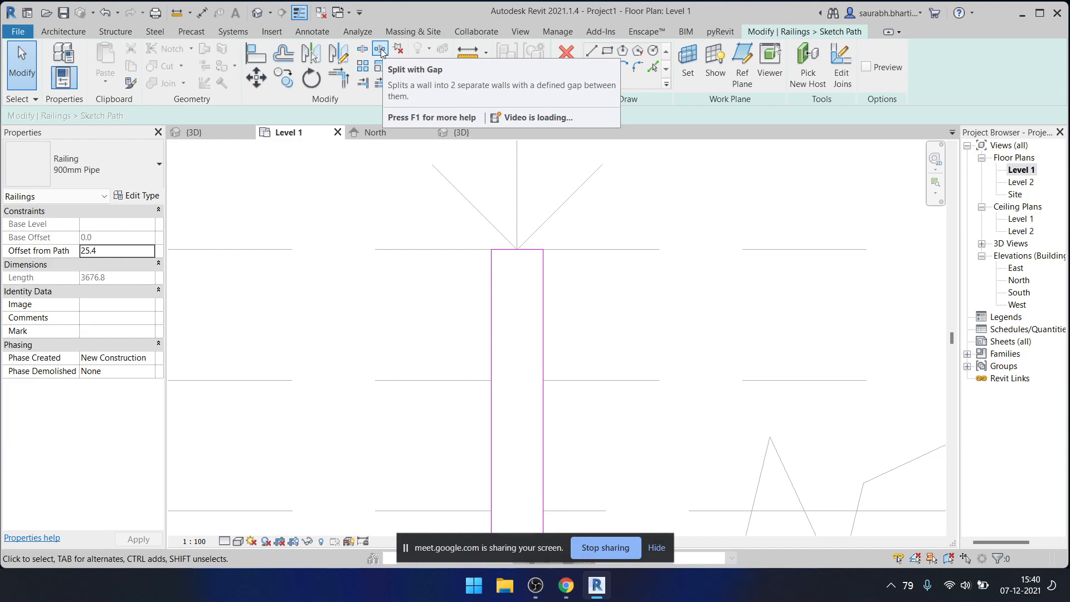
click(361, 51)
scroll(520, 251, up, 4)
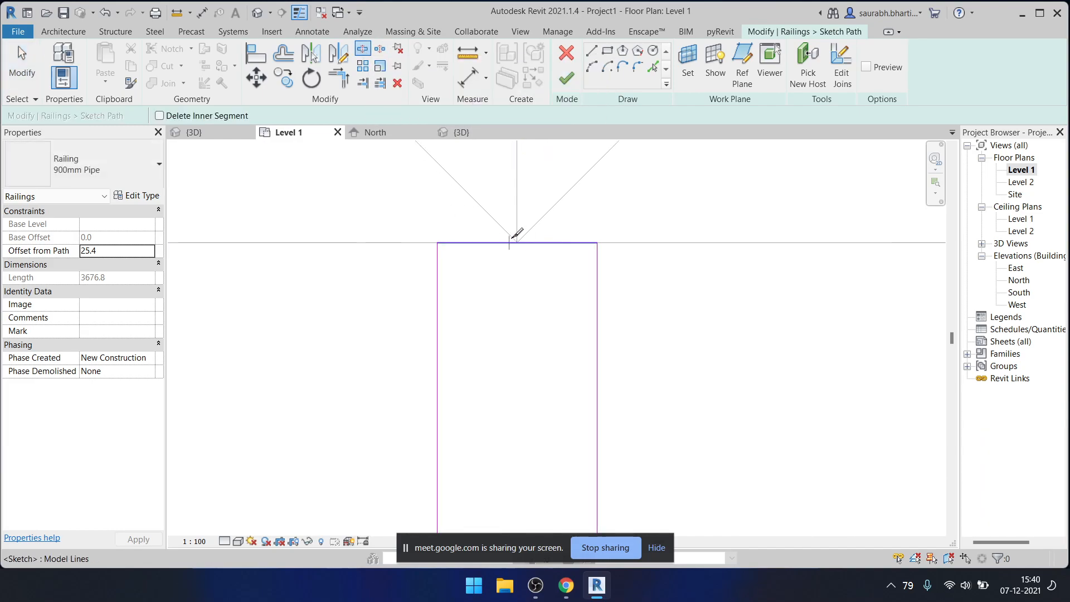
scroll(518, 247, up, 2)
click(518, 242)
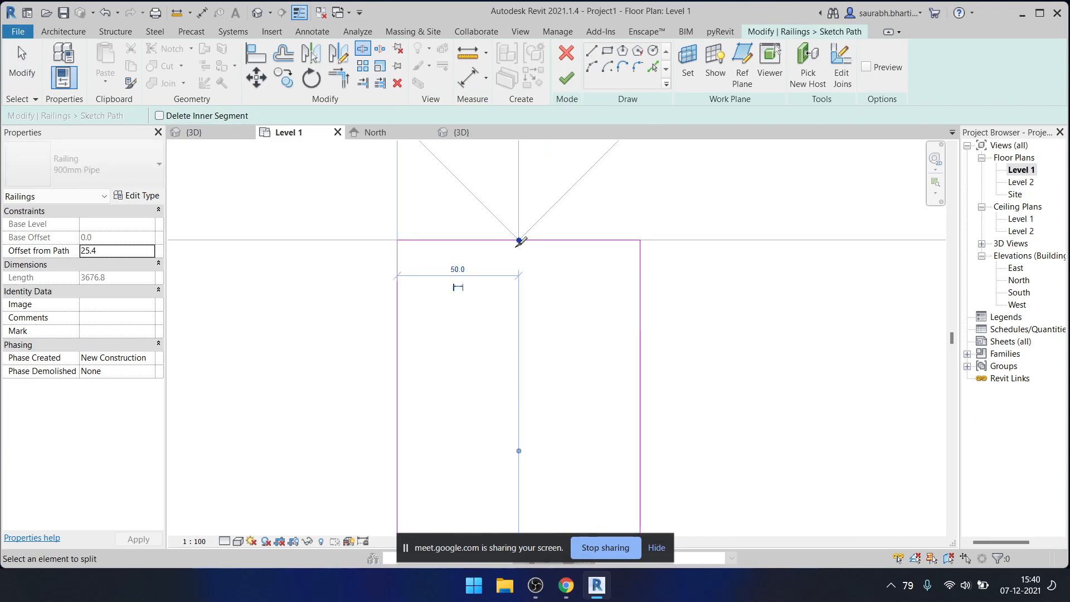
click(565, 82)
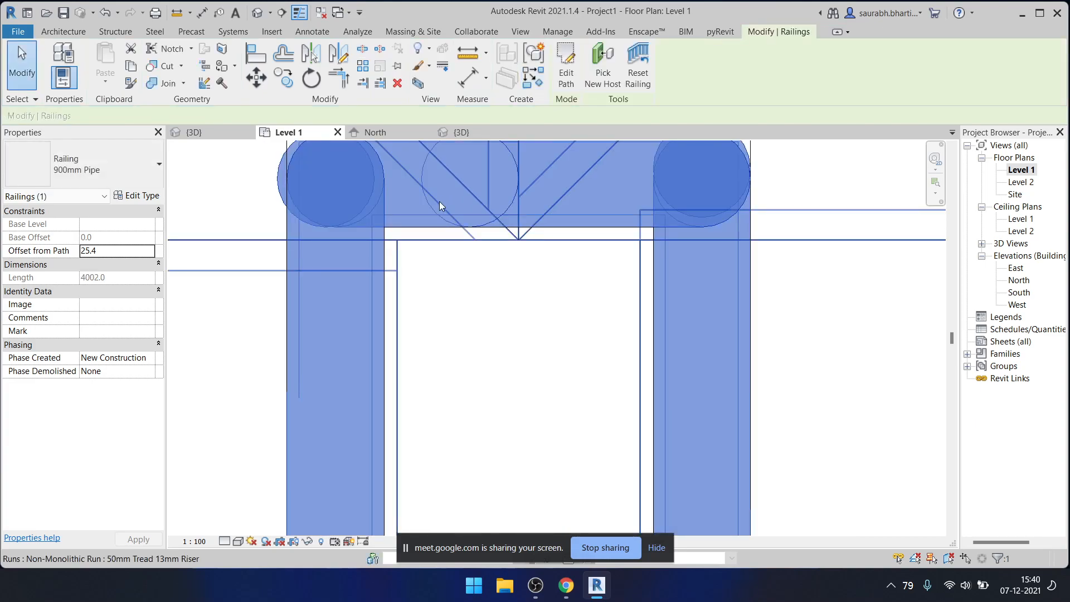
- Inspect the inner railing and the winder treads in 3D from several sides
click(256, 17)
scroll(466, 283, down, 1)
shift+middle_drag(513, 317, 410, 244)
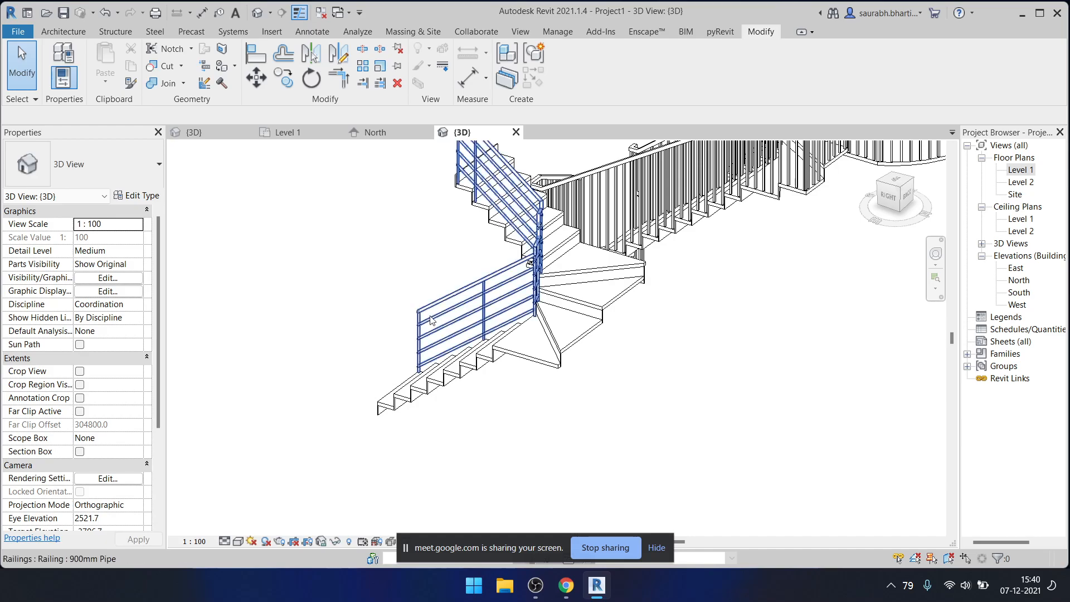
shift+middle_drag(521, 316, 454, 322)
shift+middle_drag(498, 167, 581, 348)
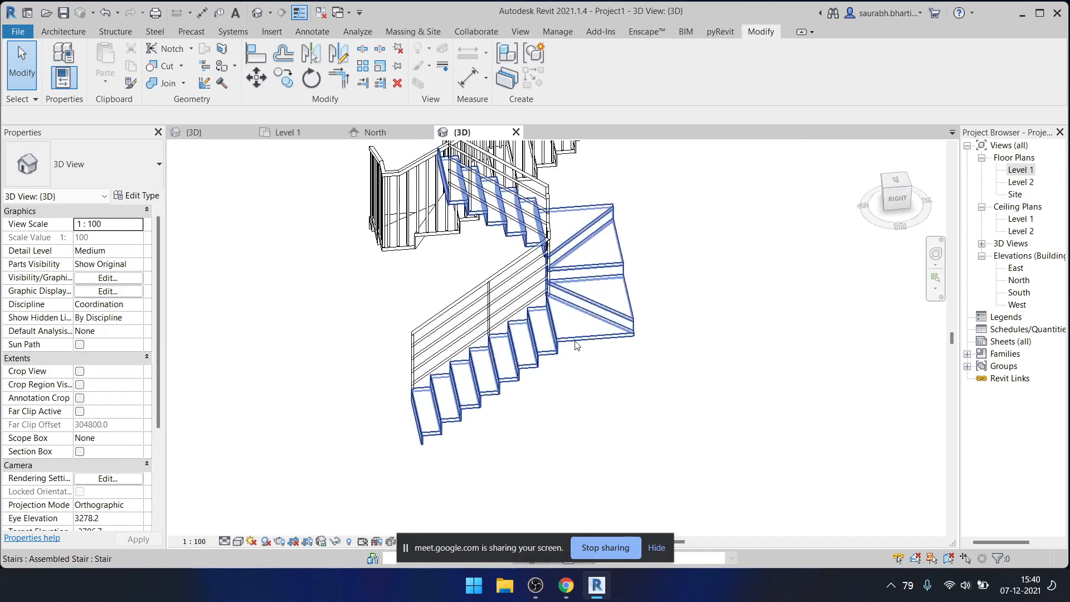
shift+middle_drag(622, 316, 555, 342)
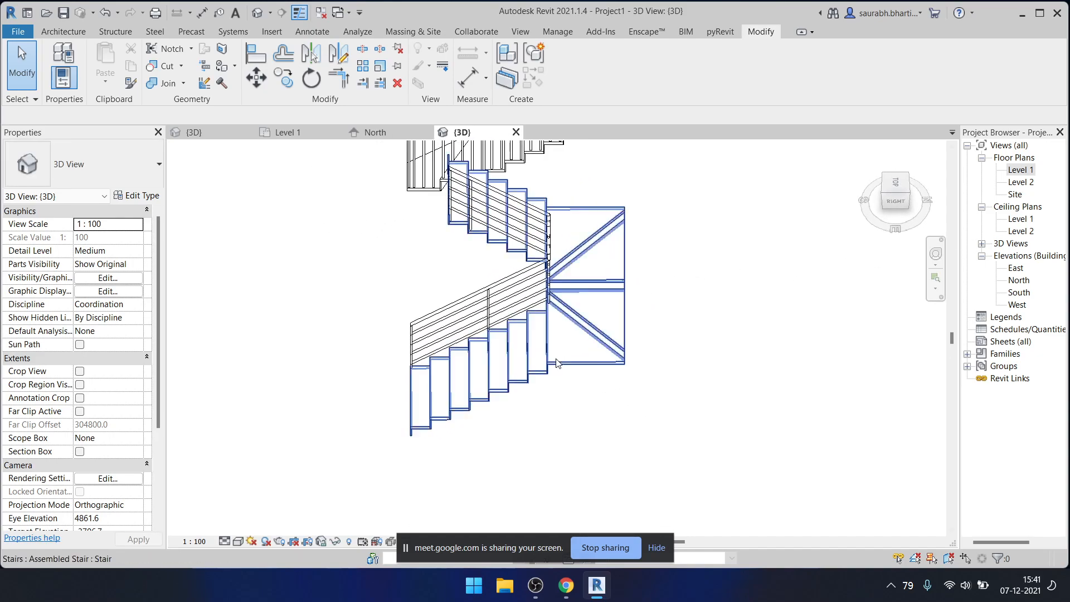
shift+middle_drag(686, 337, 679, 397)
scroll(652, 350, down, 1)
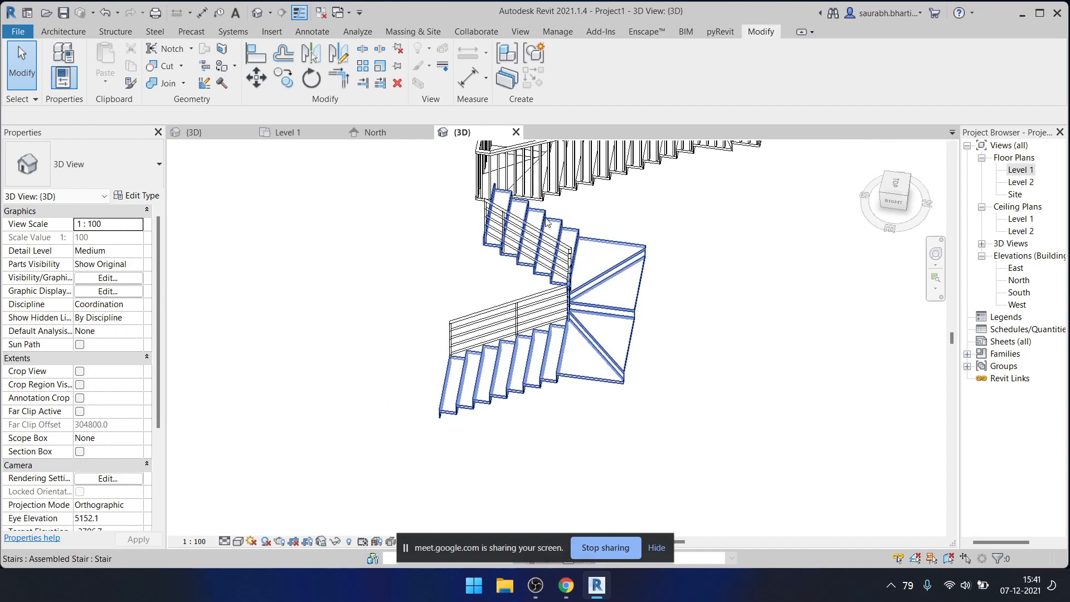
- Reopen the stair's run sketch in the Level 1 plan and delete both diagonal risers at the turn
double_click(1021, 170)
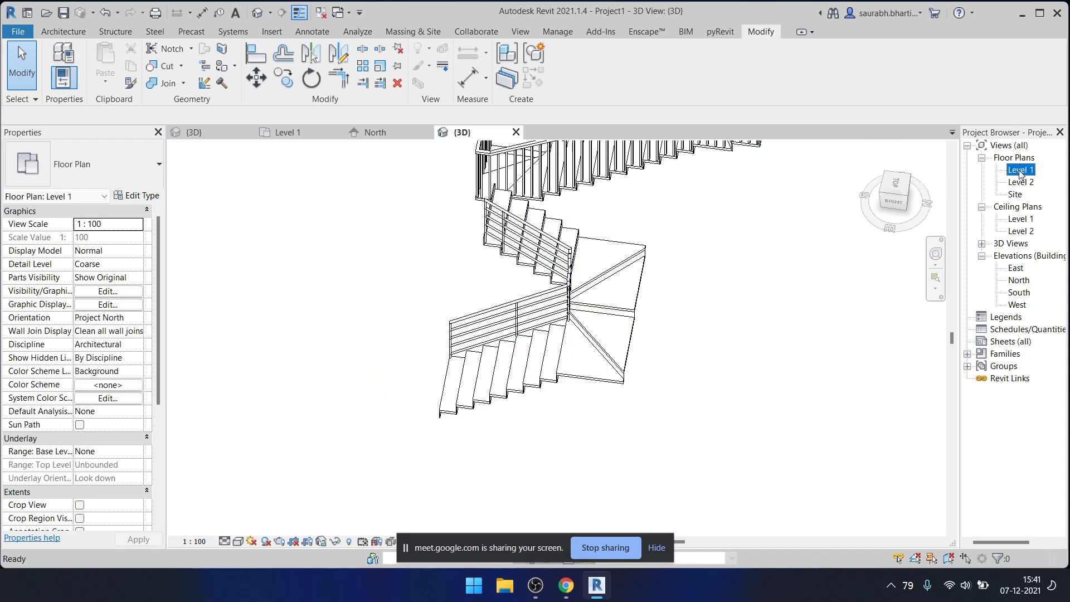
scroll(591, 335, down, 3)
scroll(586, 349, down, 2)
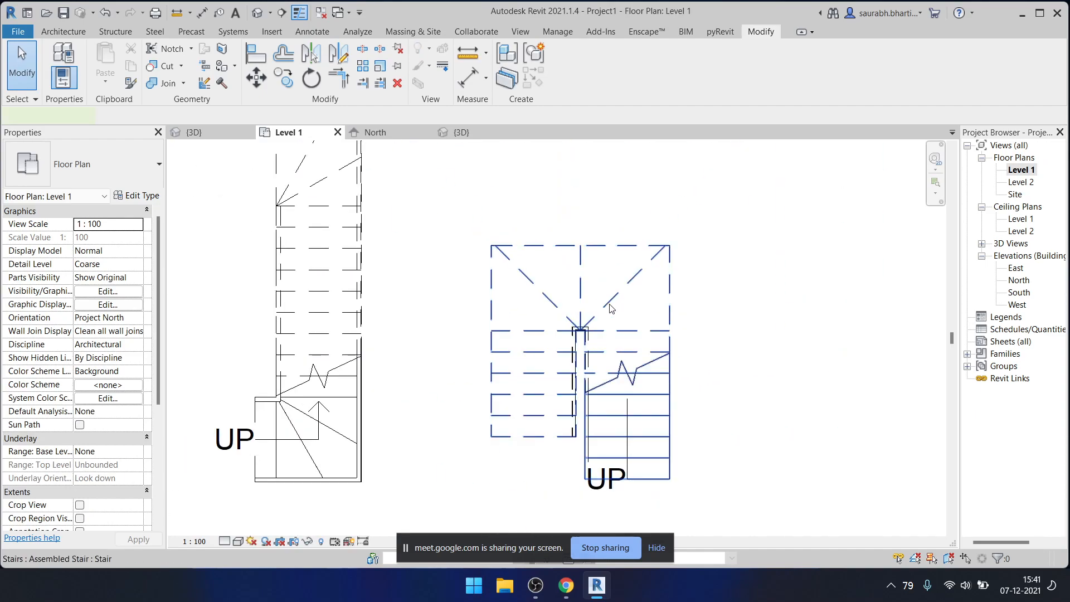
double_click(610, 307)
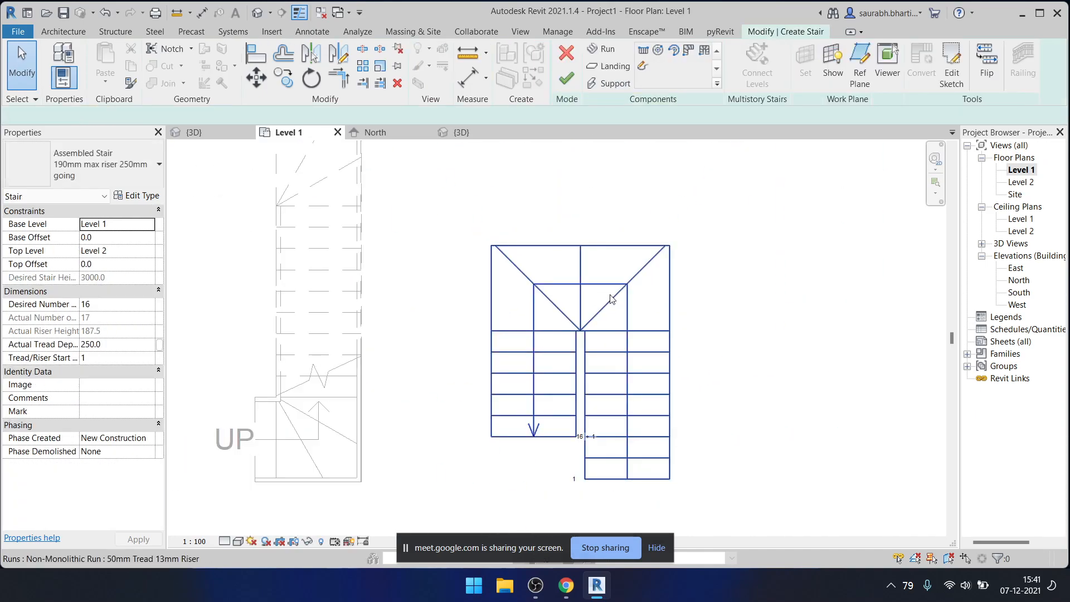
click(945, 66)
scroll(639, 312, up, 2)
click(664, 235)
ctrl+click(449, 235)
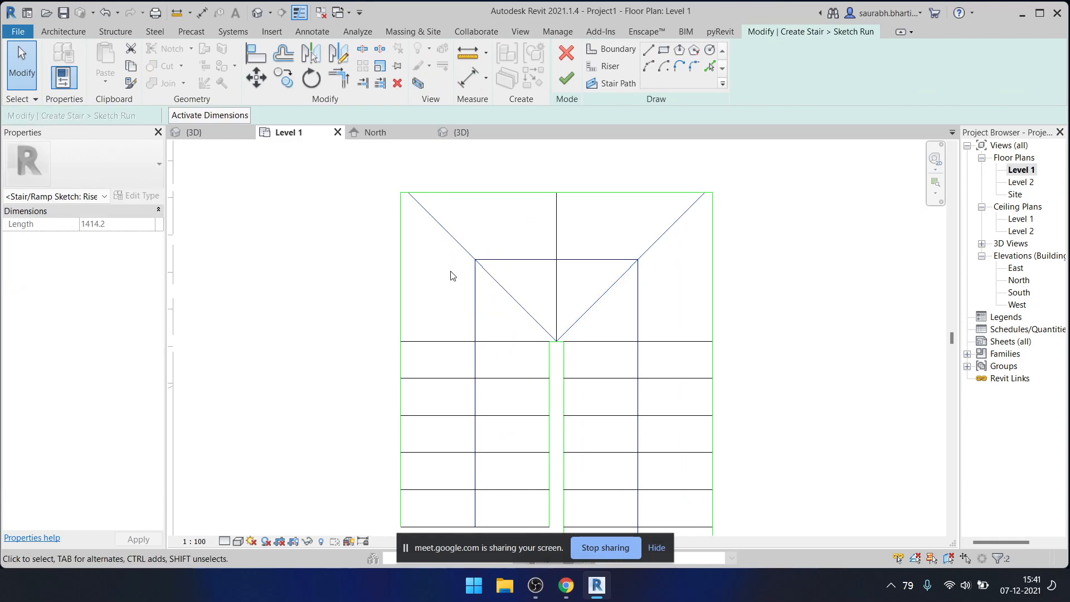
key(Delete)
scroll(513, 279, down, 2)
scroll(513, 305, up, 2)
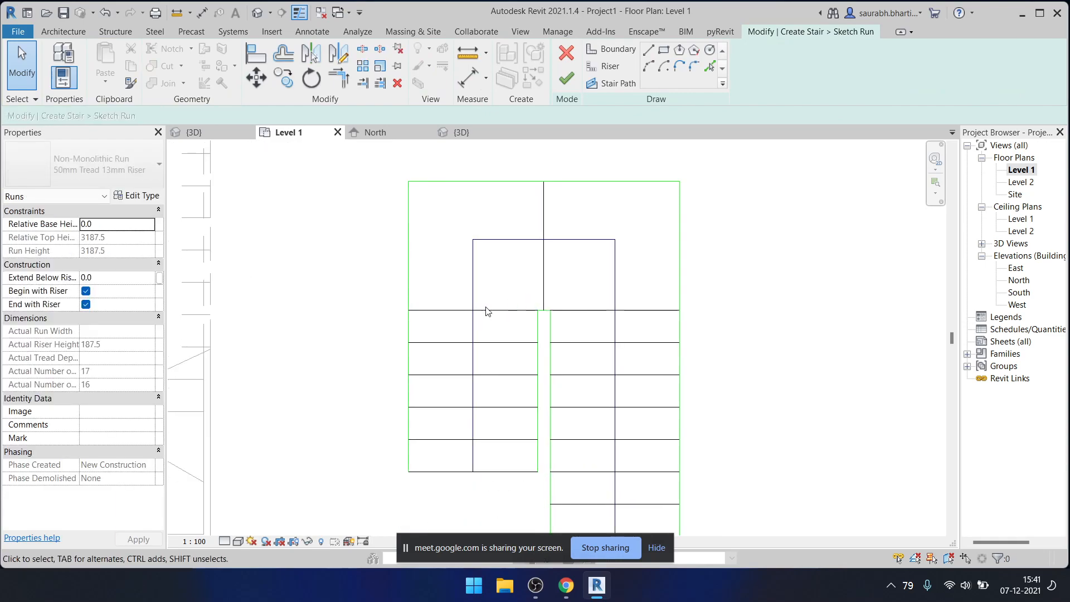
- Delete the five straight risers below the turn in the shorter flight of the run sketch
mouse_move(512, 462)
mouse_down()
mouse_move(512, 348)
mouse_move(500, 331)
mouse_up()
scroll(446, 436, down, 3)
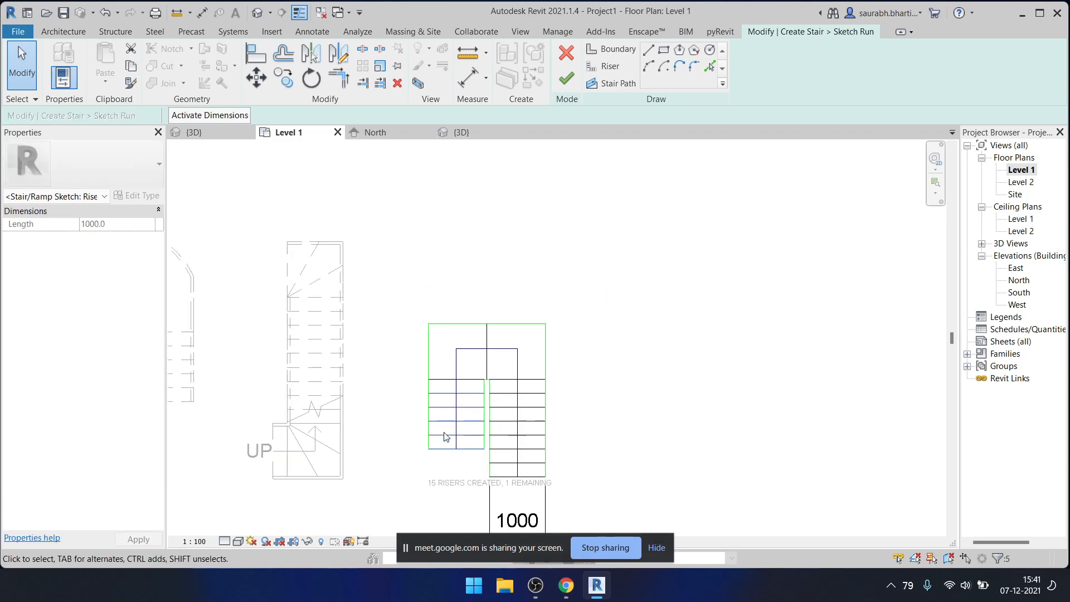
key(Delete)
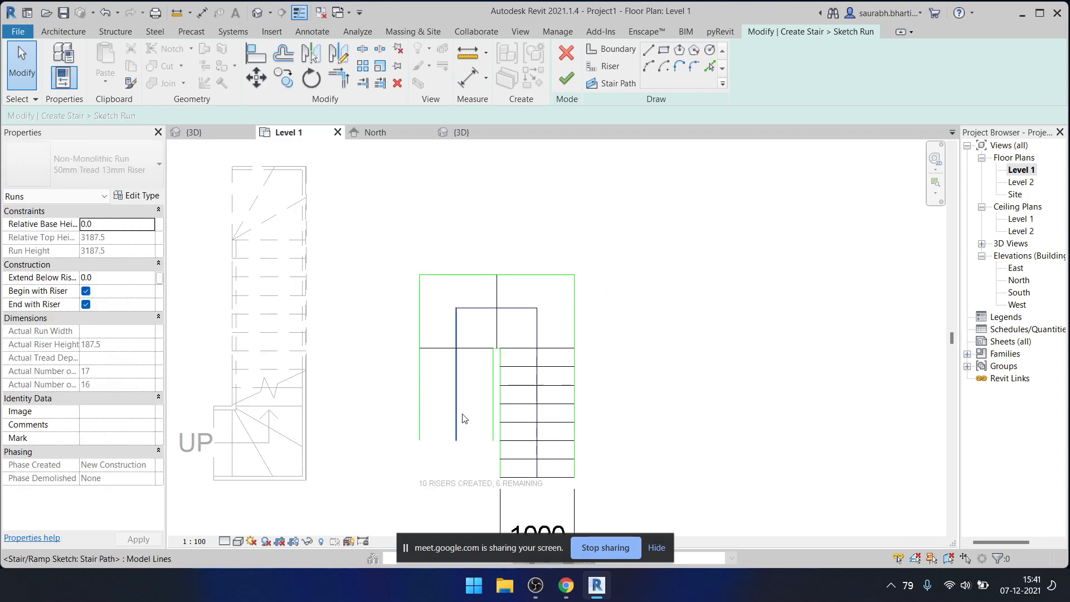
scroll(462, 423, up, 2)
middle_drag(473, 439, 474, 442)
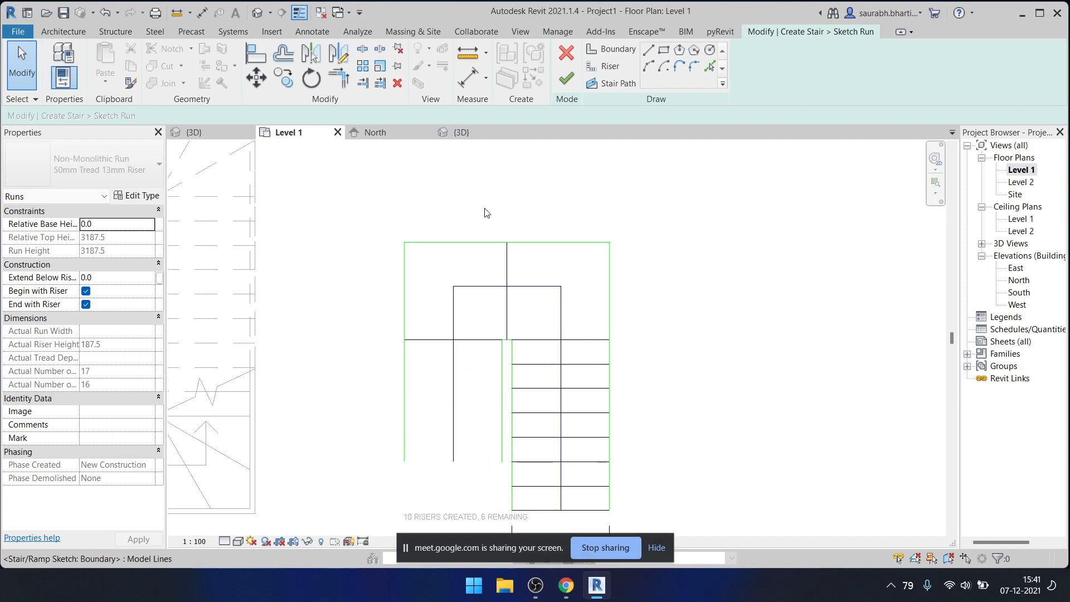
- Sketch a diagonal riser about 1260 mm long at 30° from the turn's inner centre point past the longer flight's outer boundary
click(608, 66)
scroll(528, 349, up, 2)
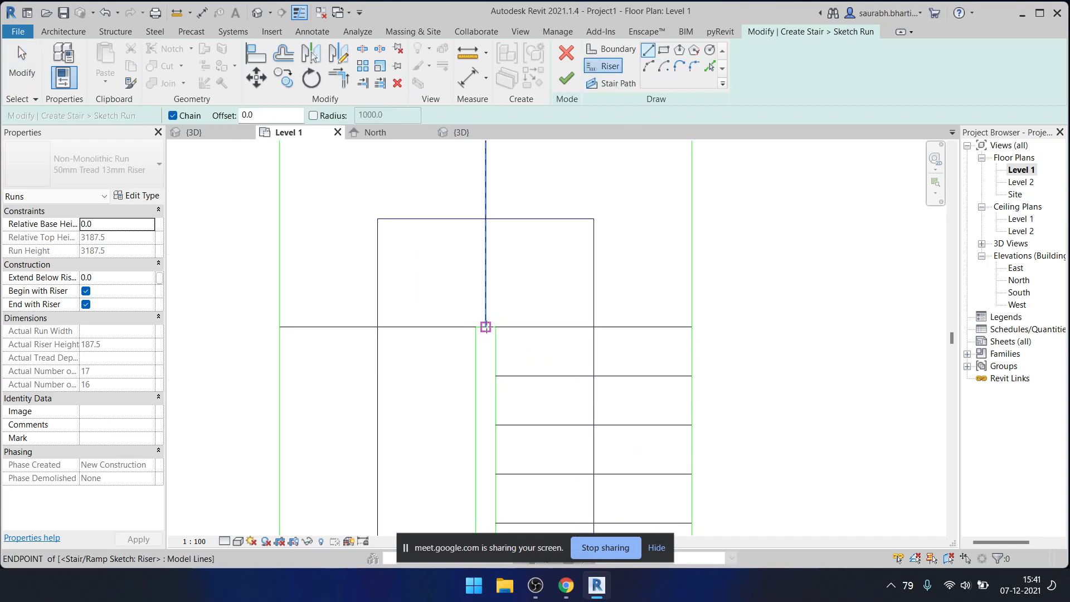
click(485, 327)
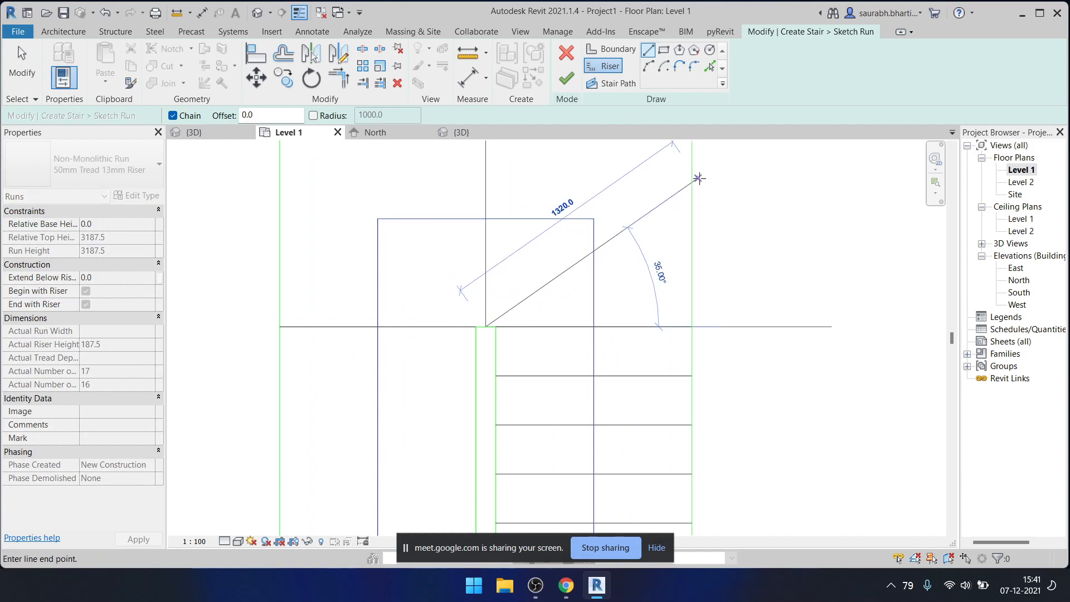
middle_drag(691, 170, 669, 223)
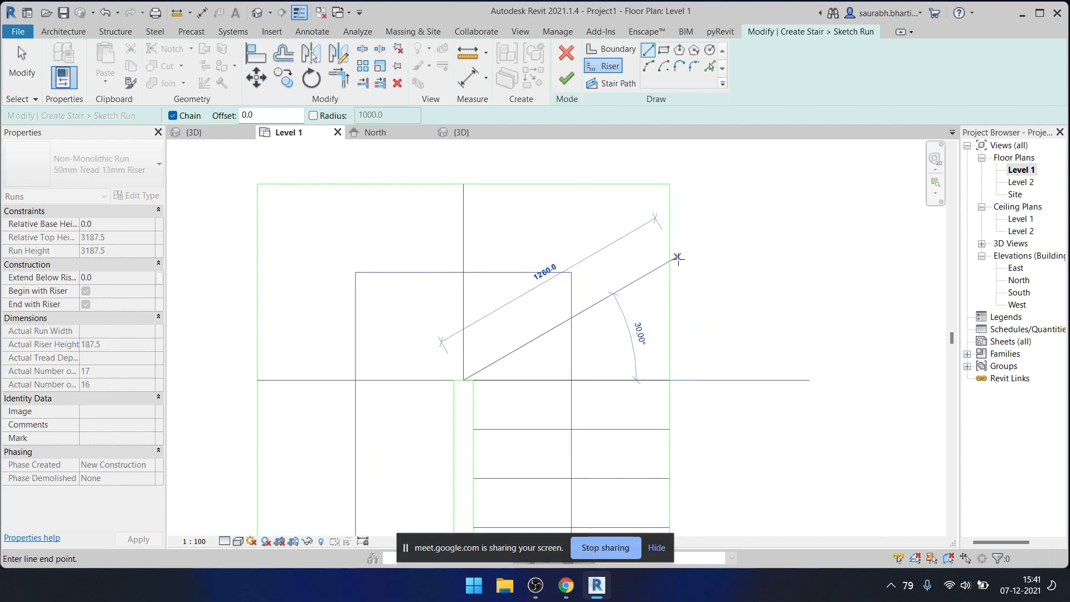
click(676, 254)
key(Escape)
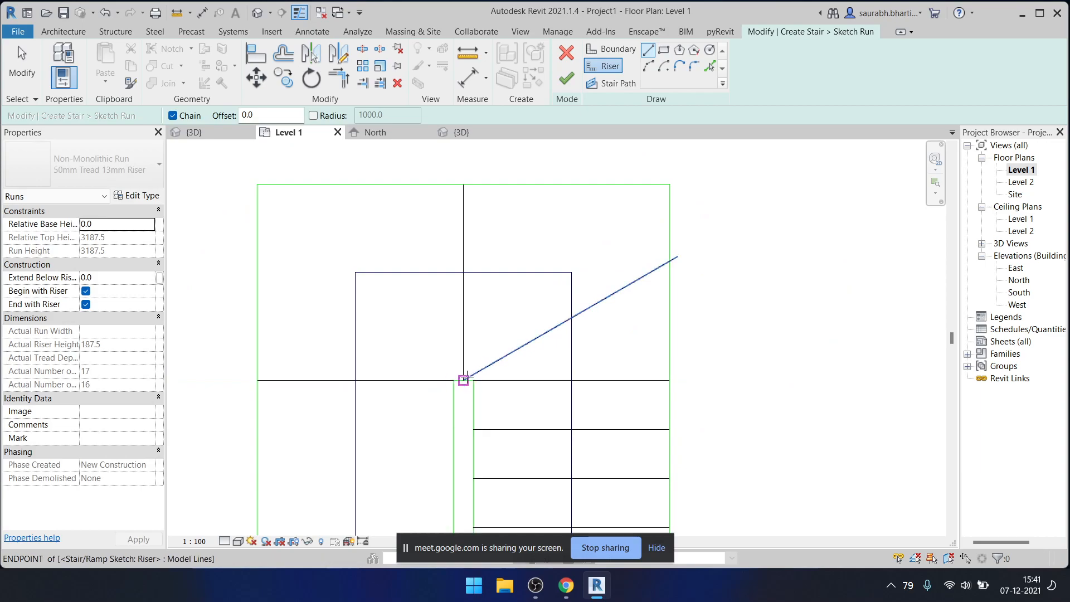
- Sketch a second, steeper diagonal riser from the same centre point to the boundary line across the end of the turn
click(463, 380)
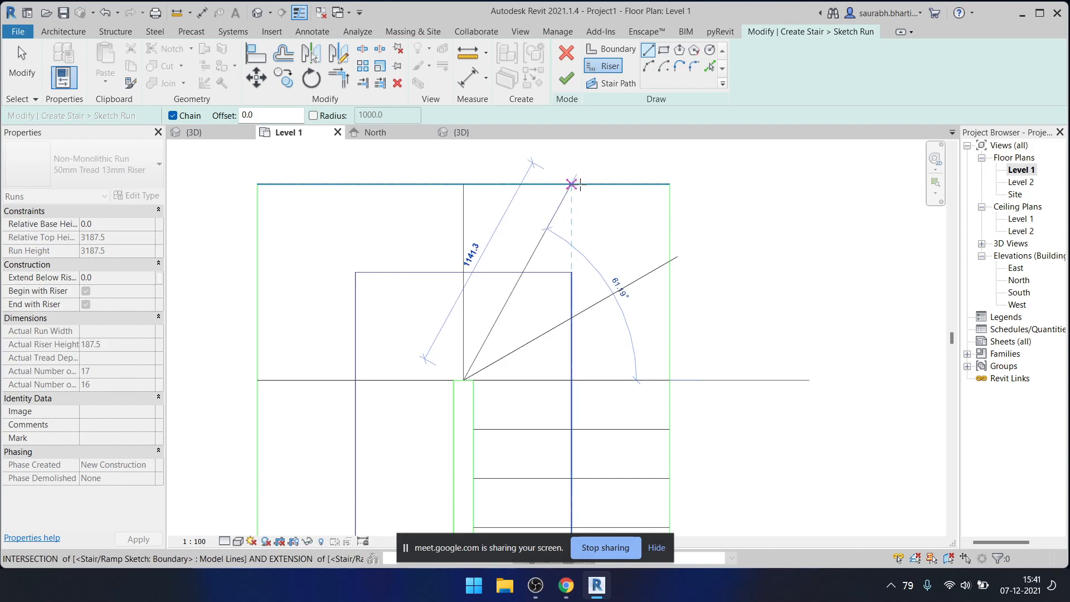
scroll(580, 184, up, 2)
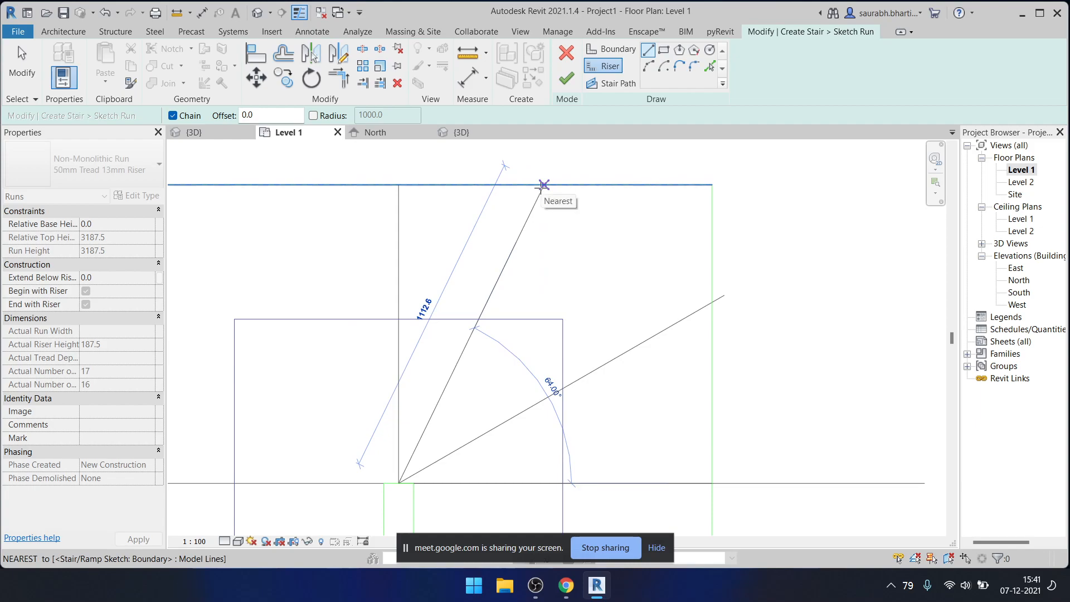
click(571, 184)
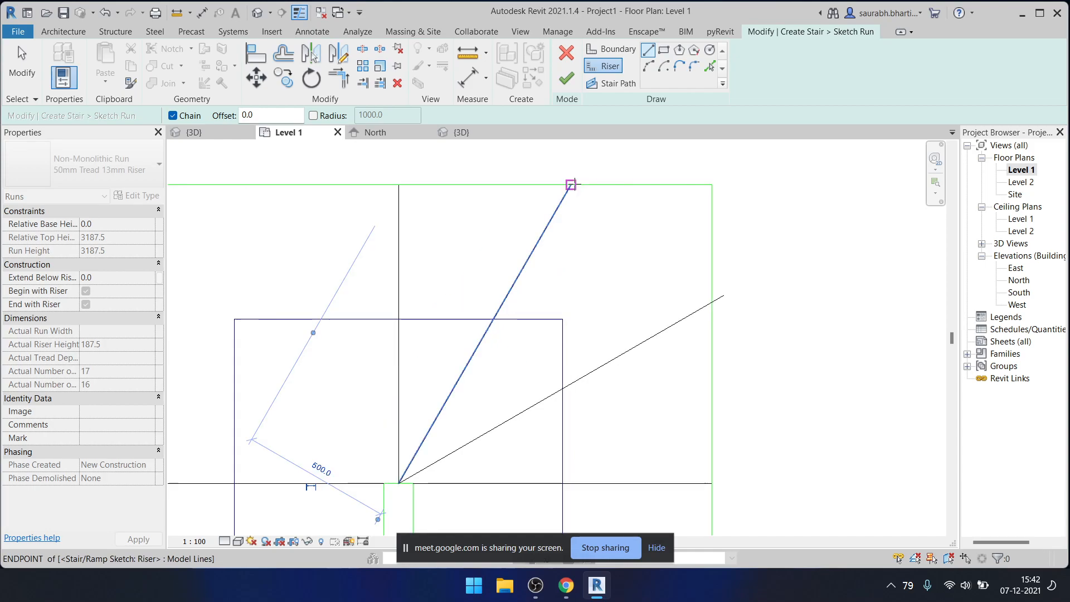
scroll(573, 192, down, 3)
key(Escape)
key(Escape)
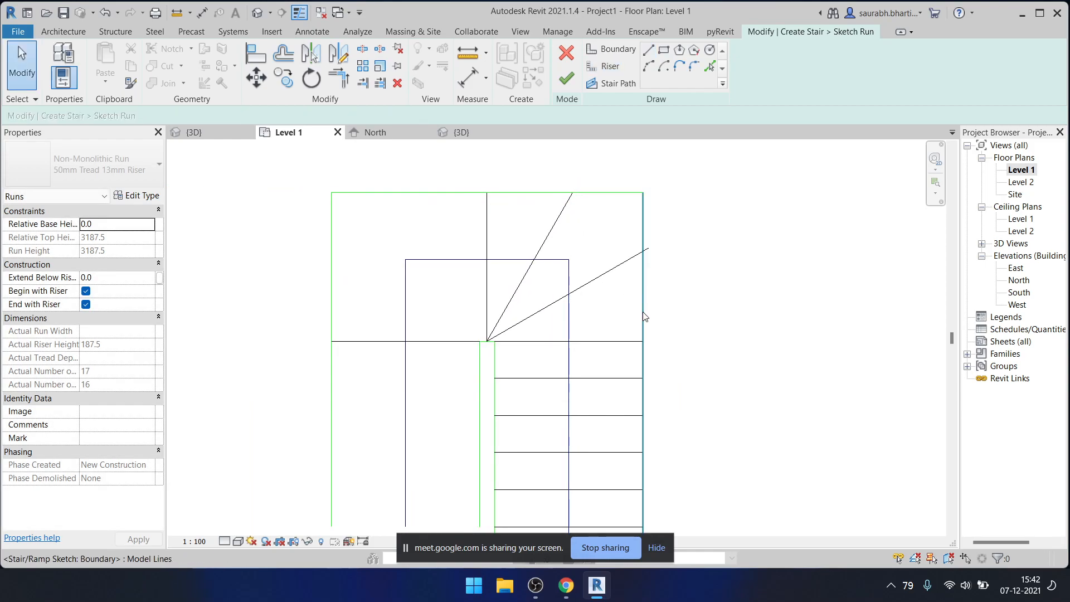
- Shorten the 30° riser so that its outer end lies on the longer flight's outer boundary
click(630, 259)
scroll(655, 258, up, 3)
drag(637, 231, 620, 241)
scroll(616, 245, down, 3)
- Mirror copies of both diagonal risers about a drawn vertical axis through the turn's central riser
click(592, 267)
ctrl+click(550, 222)
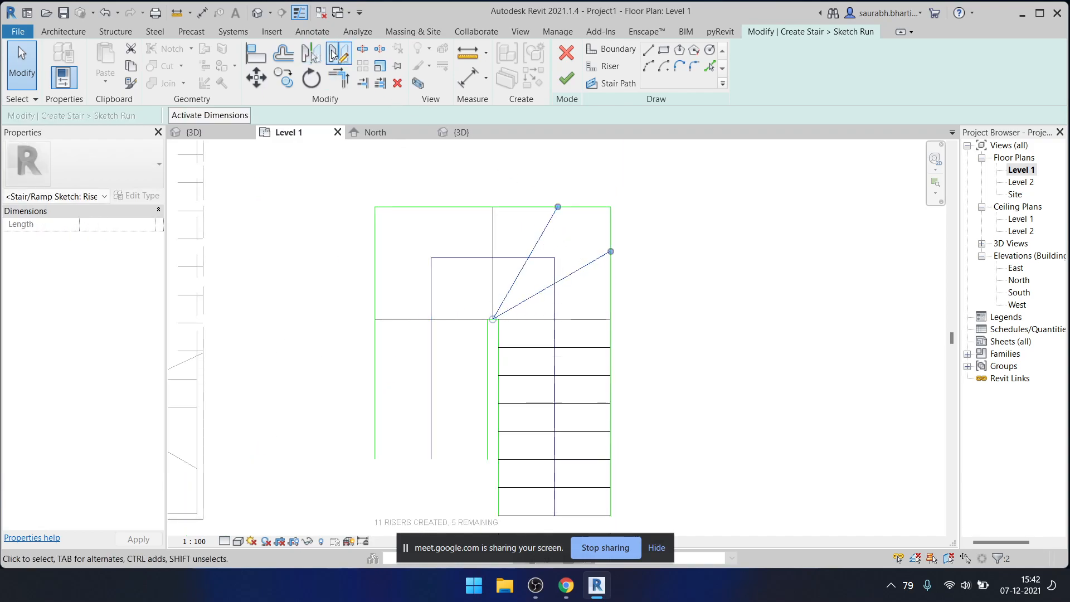
click(333, 54)
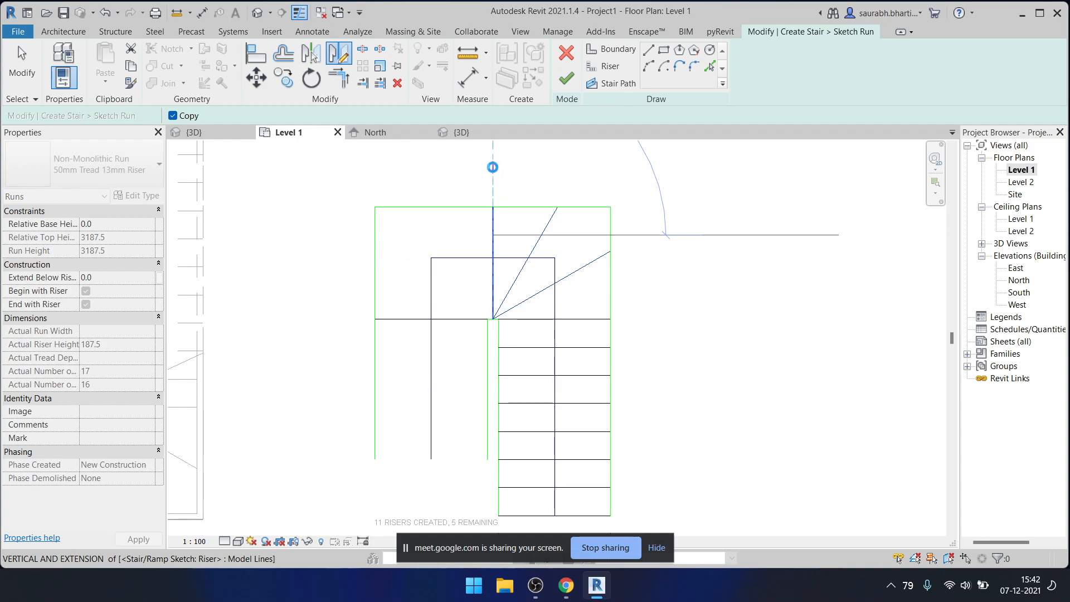
click(492, 167)
click(479, 172)
scroll(479, 169, down, 2)
mouse_move(493, 424)
middle_down()
mouse_move(499, 395)
mouse_move(468, 426)
middle_up()
scroll(434, 389, up, 2)
middle_drag(519, 374, 523, 449)
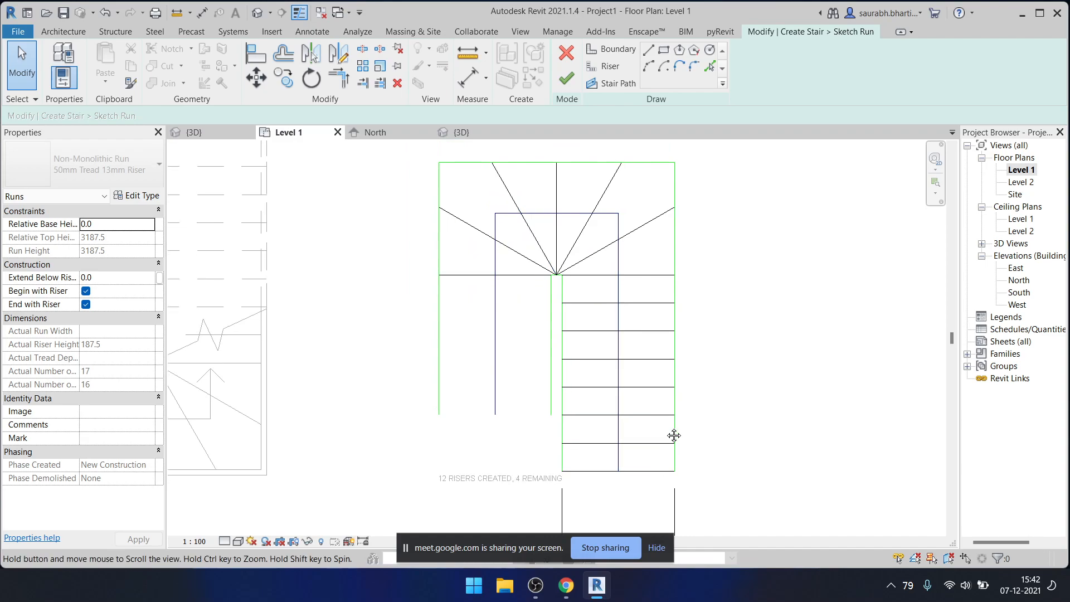
- Copy the four straight risers nearest the turn from the longer flight to the same positions in the shorter flight
middle_drag(671, 439, 684, 401)
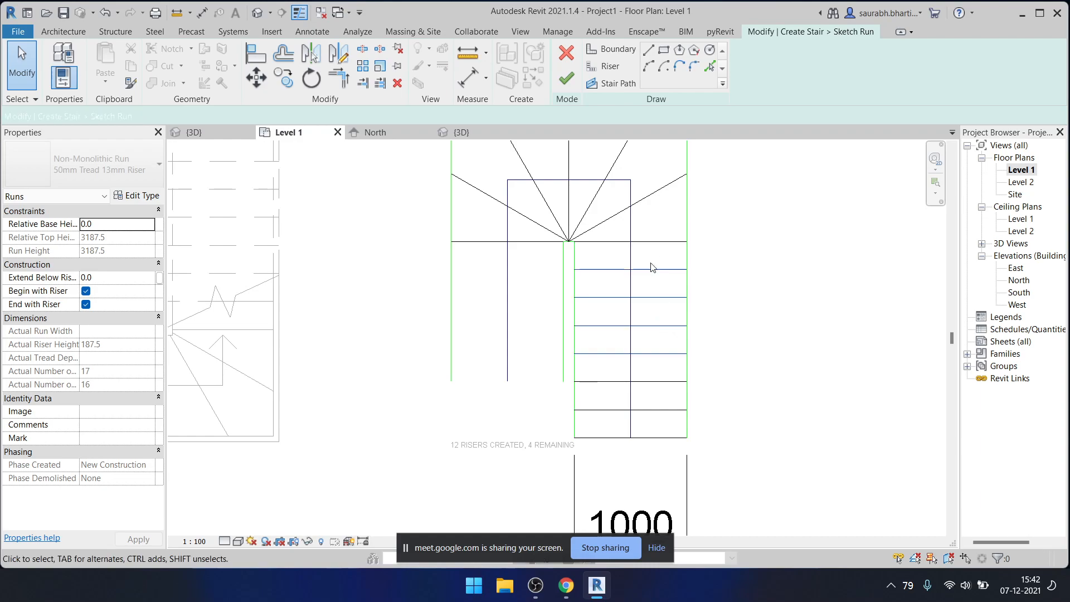
drag(658, 260, 659, 258)
click(282, 79)
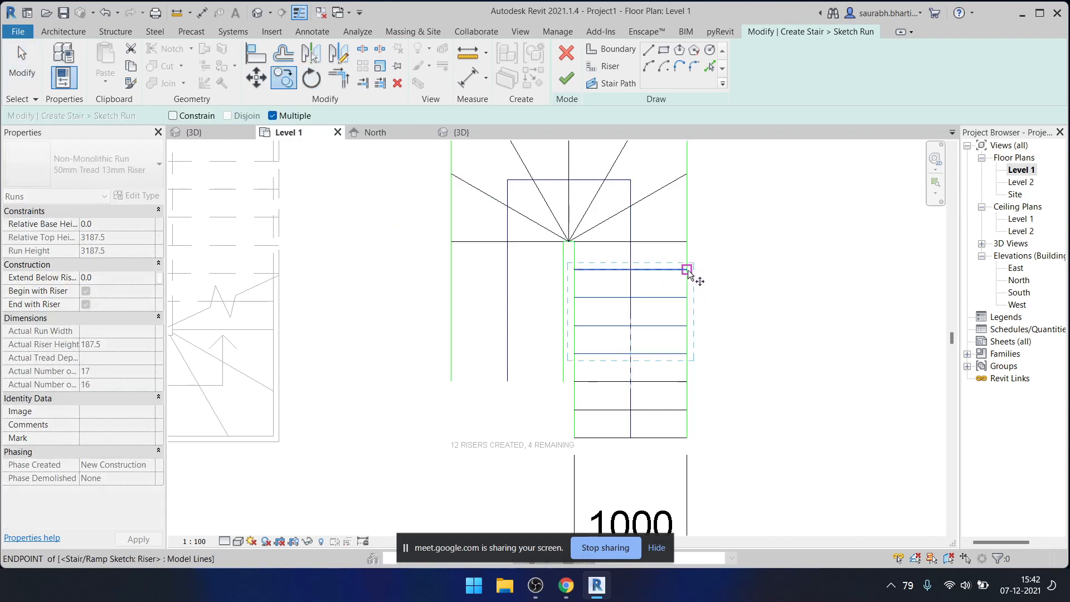
click(686, 241)
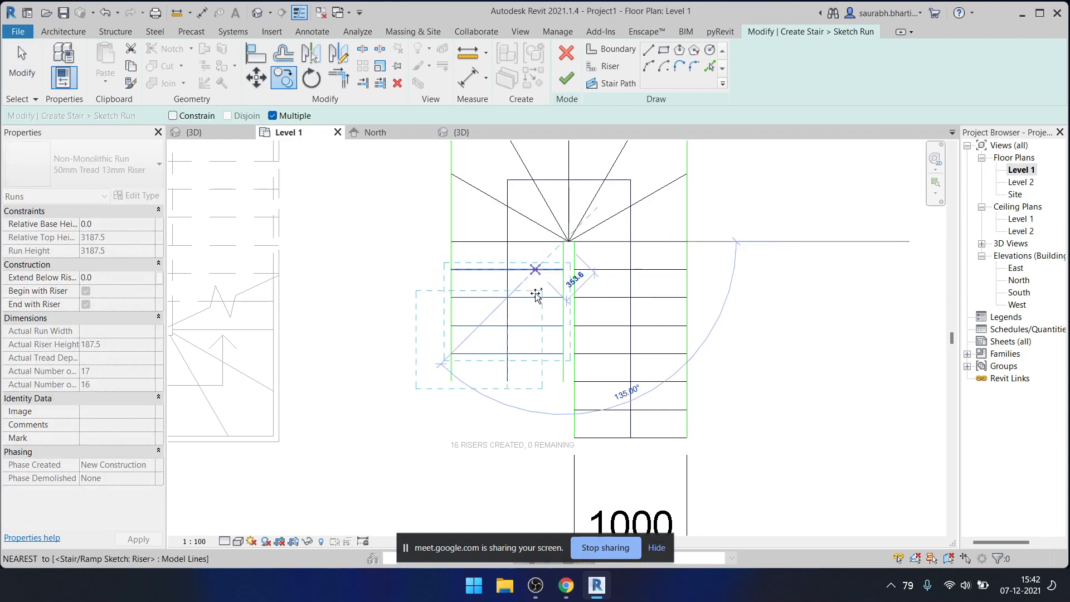
click(563, 241)
scroll(553, 327, down, 1)
- Shorten the stair path to the shorter flight's last riser and trim that flight's two side boundaries to the same riser
click(514, 365)
drag(513, 374, 512, 350)
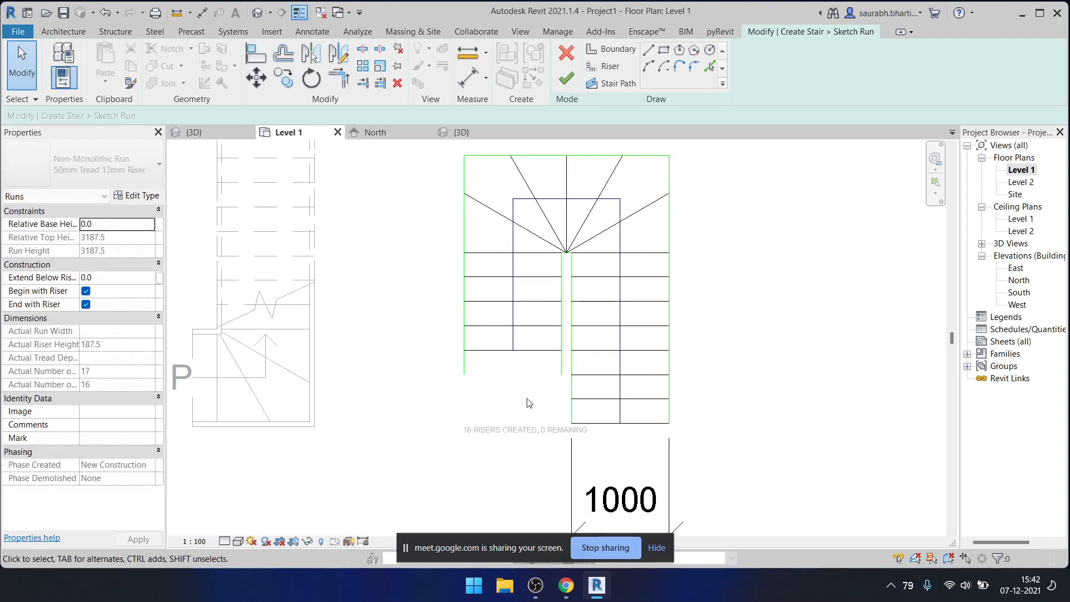
key(t)
key(r)
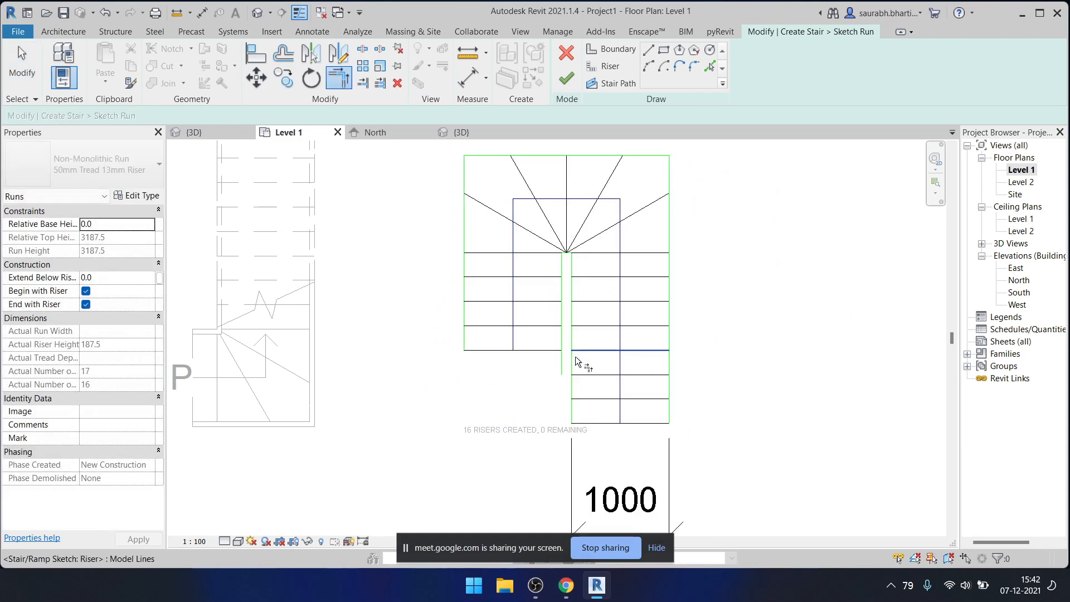
click(545, 351)
click(562, 342)
scroll(560, 347, down, 1)
key(Escape)
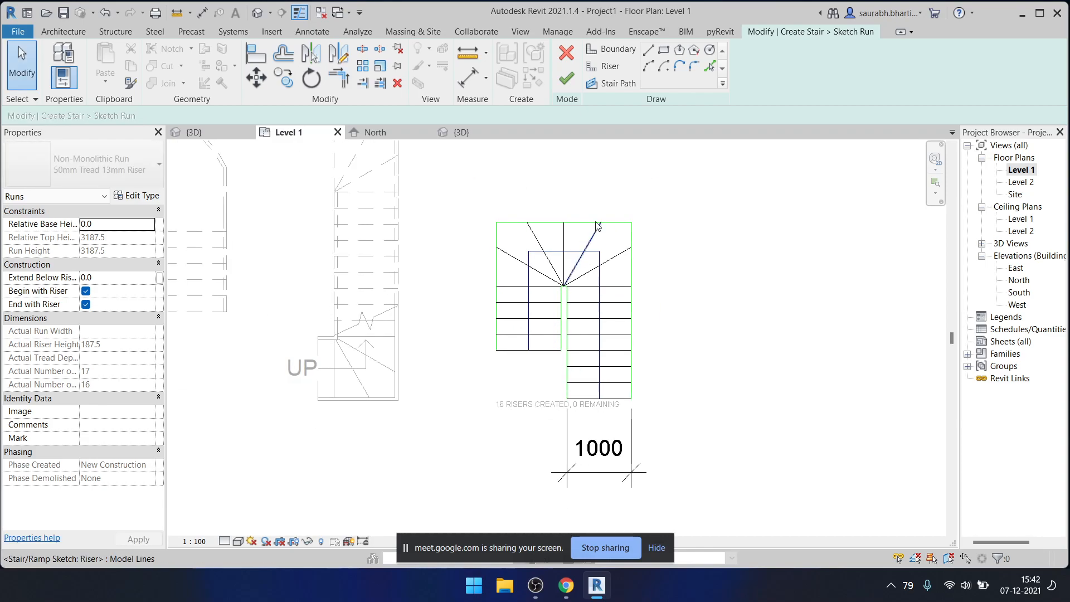
- Finish the run sketch and the stair edit, and inspect the winder stair in 3D
click(567, 78)
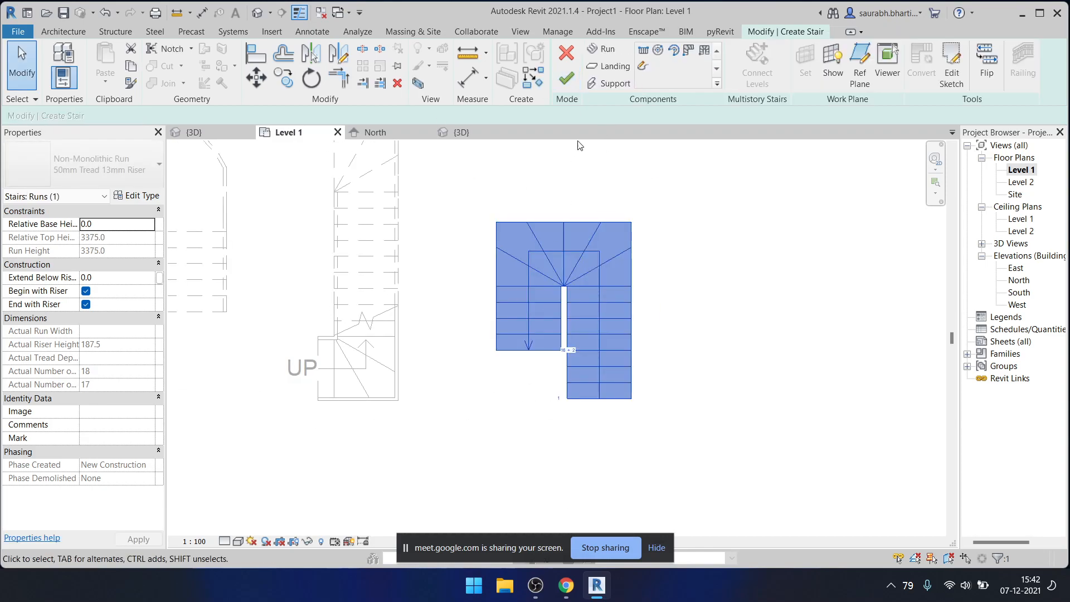
click(566, 82)
click(269, 17)
shift+middle_drag(724, 384, 571, 349)
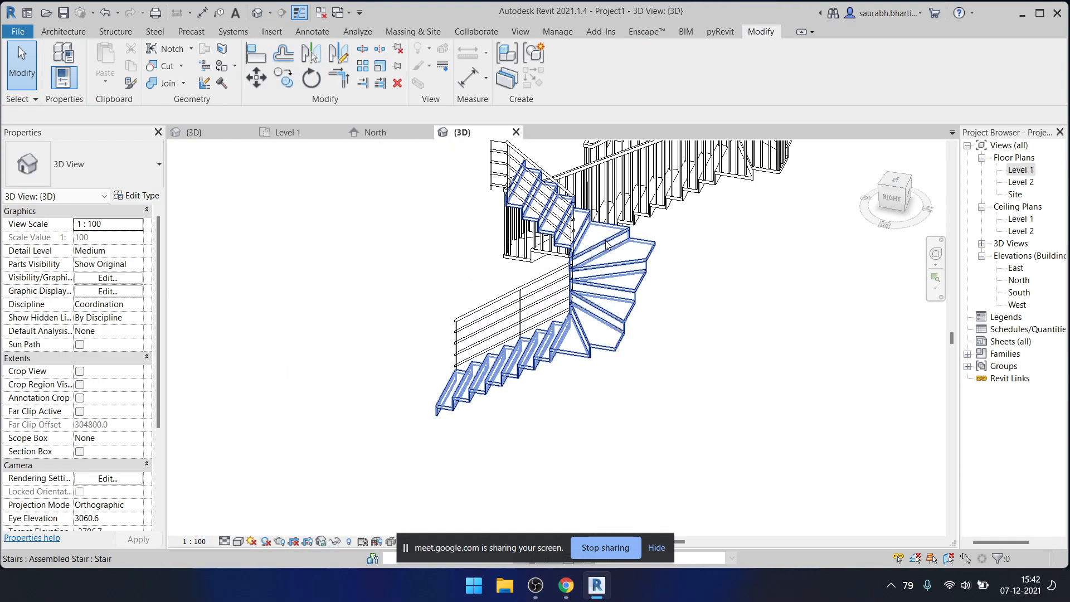
shift+middle_drag(713, 367, 565, 373)
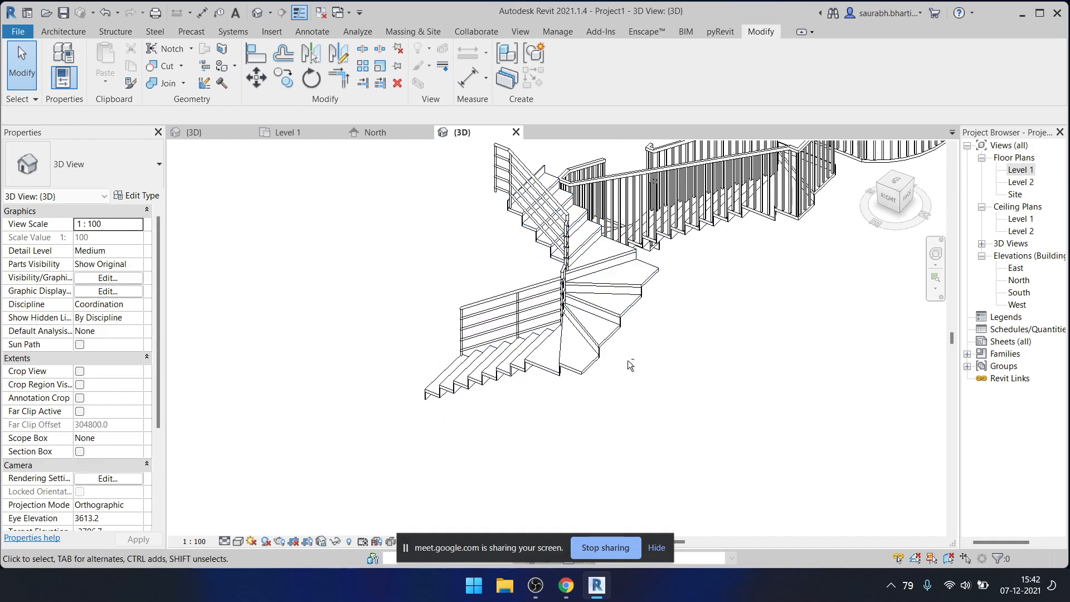
shift+middle_drag(604, 247, 728, 329)
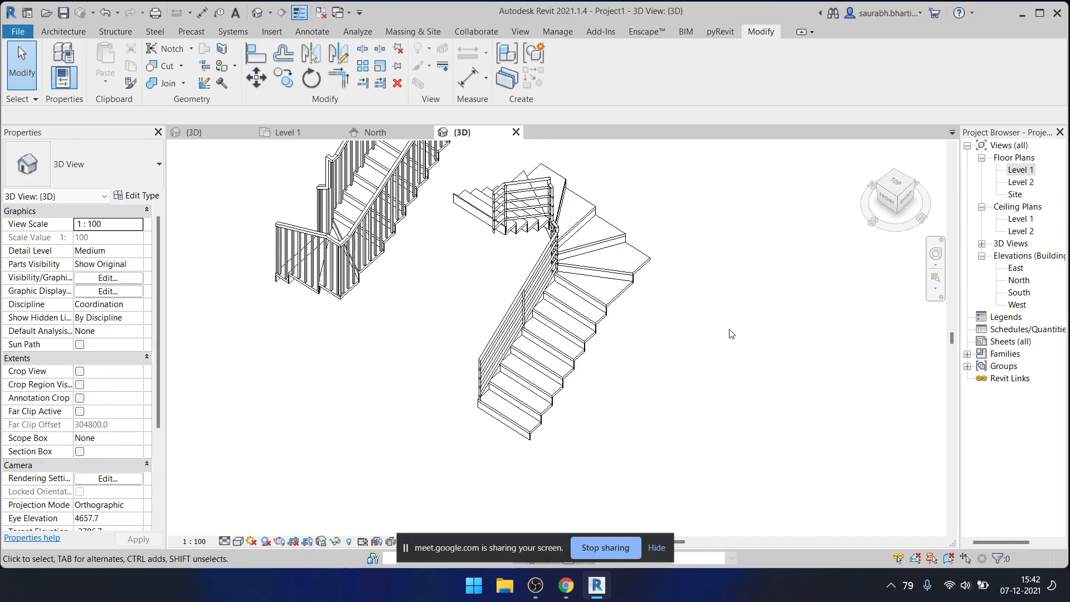
- Open the U-shaped winder stair's run sketch for editing in the Level 1 floor plan
double_click(1021, 170)
click(510, 340)
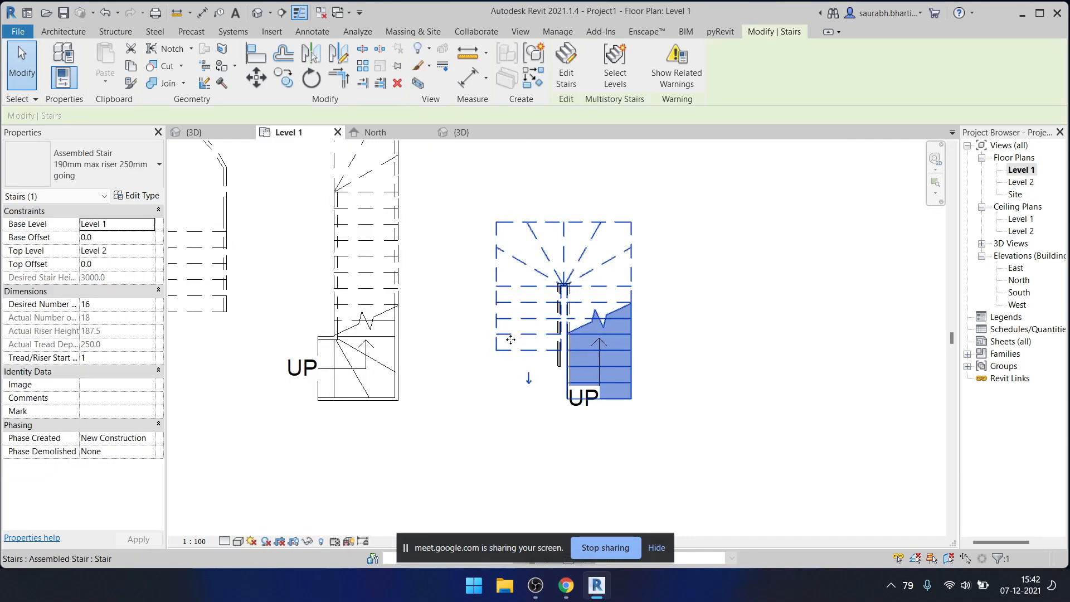
click(566, 67)
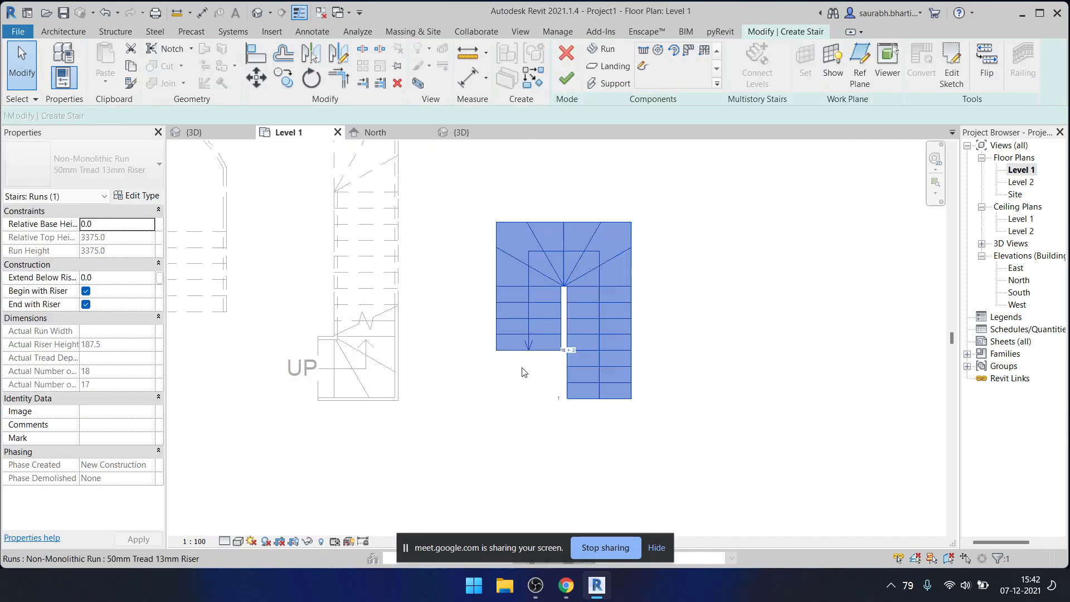
click(946, 76)
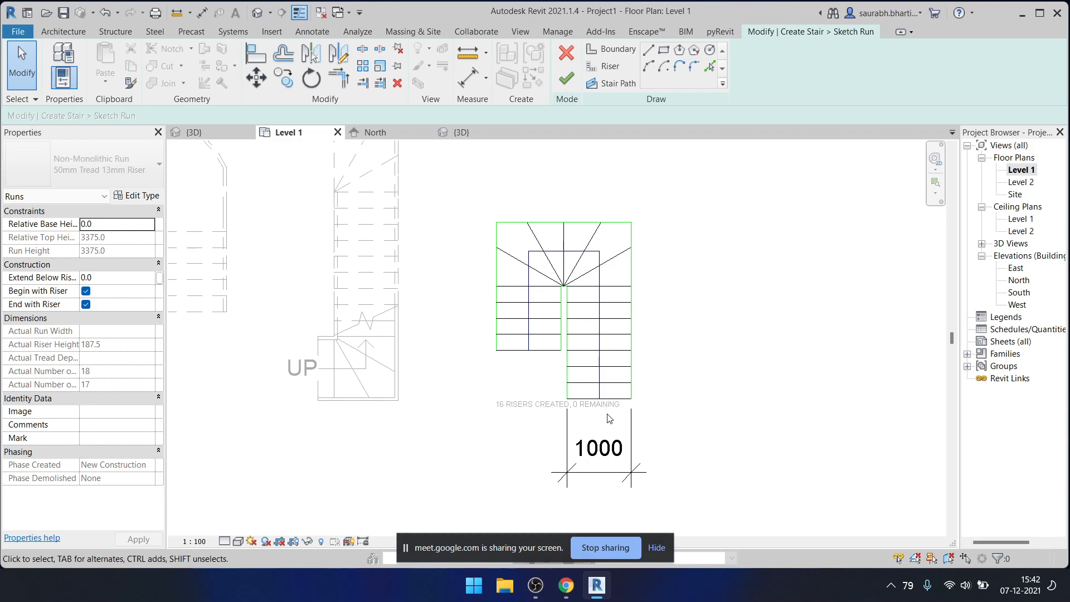
- Copy the seven straight risers of the right-hand flight so they continue the left-hand flight from its end
drag(623, 412, 621, 350)
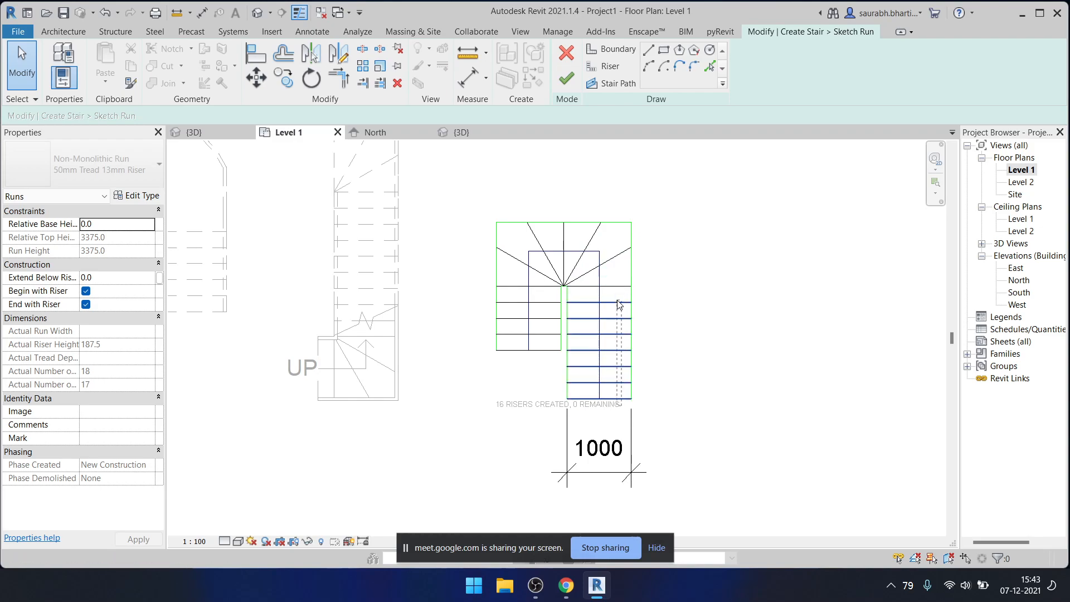
drag(617, 304, 618, 301)
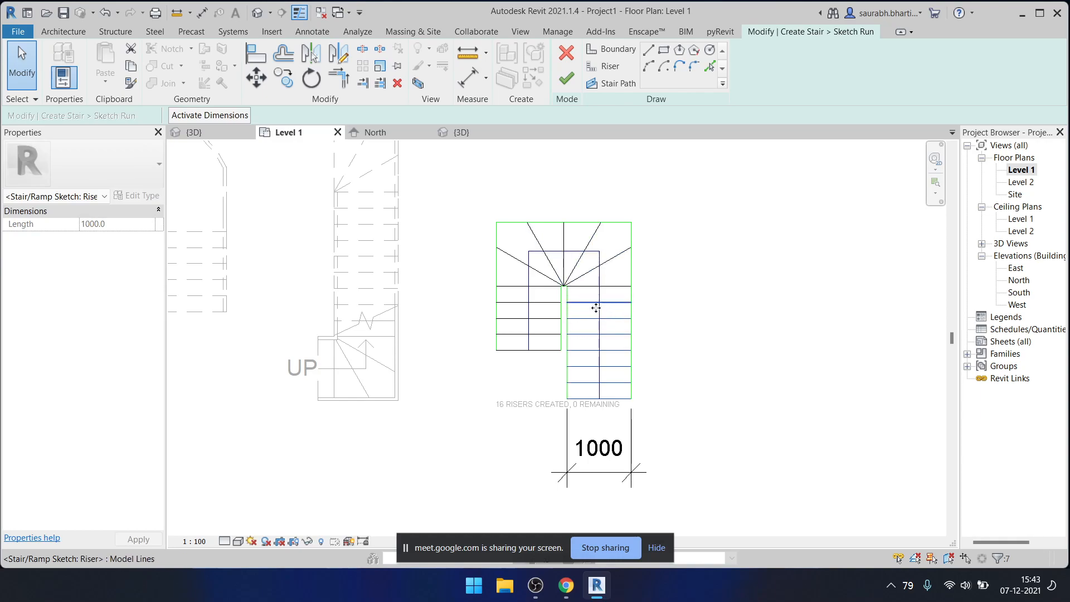
click(290, 77)
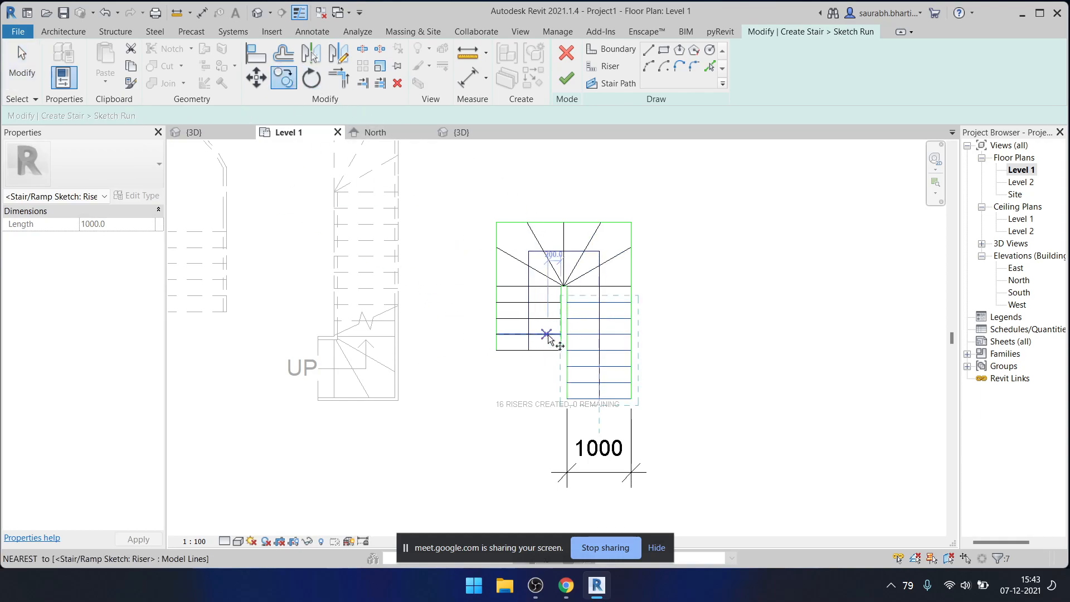
scroll(552, 326, up, 4)
click(585, 236)
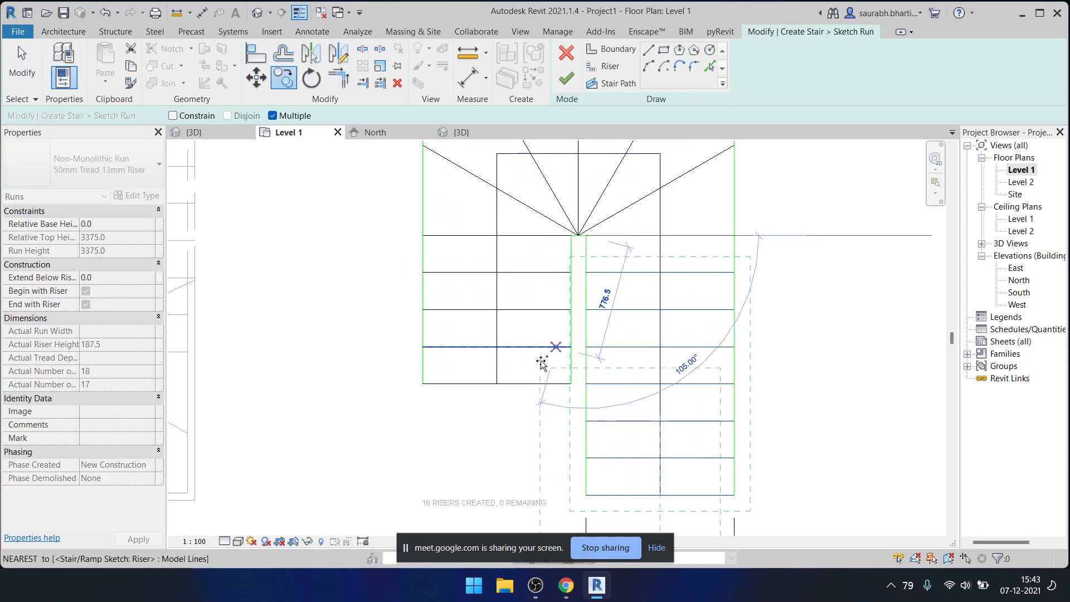
click(425, 388)
key(Escape)
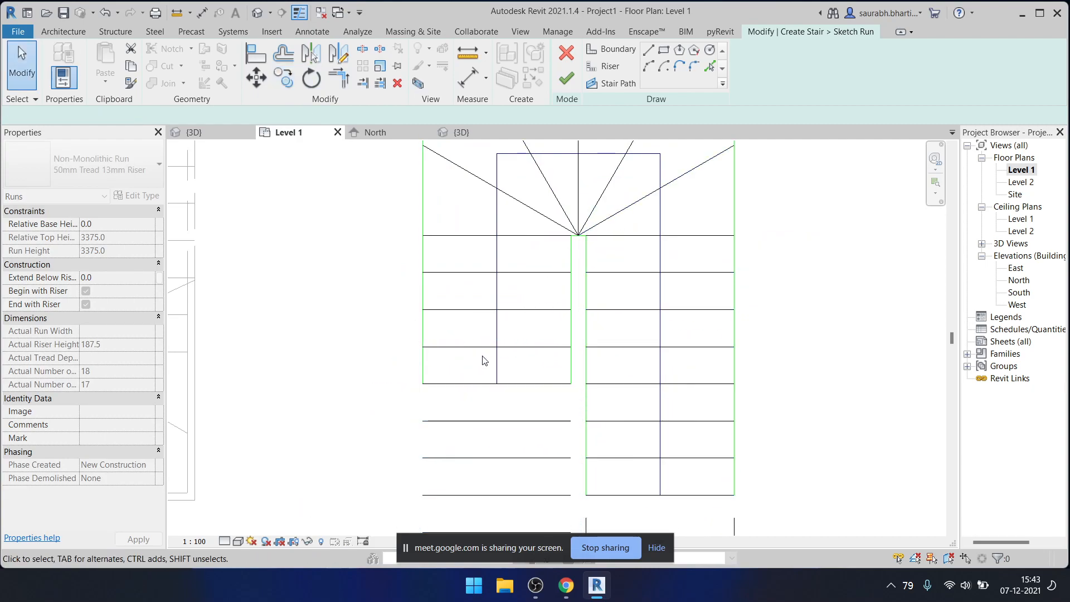
- Delete the original straight risers of the right-hand flight
scroll(480, 361, down, 2)
drag(616, 475, 610, 290)
key(Delete)
scroll(549, 351, down, 2)
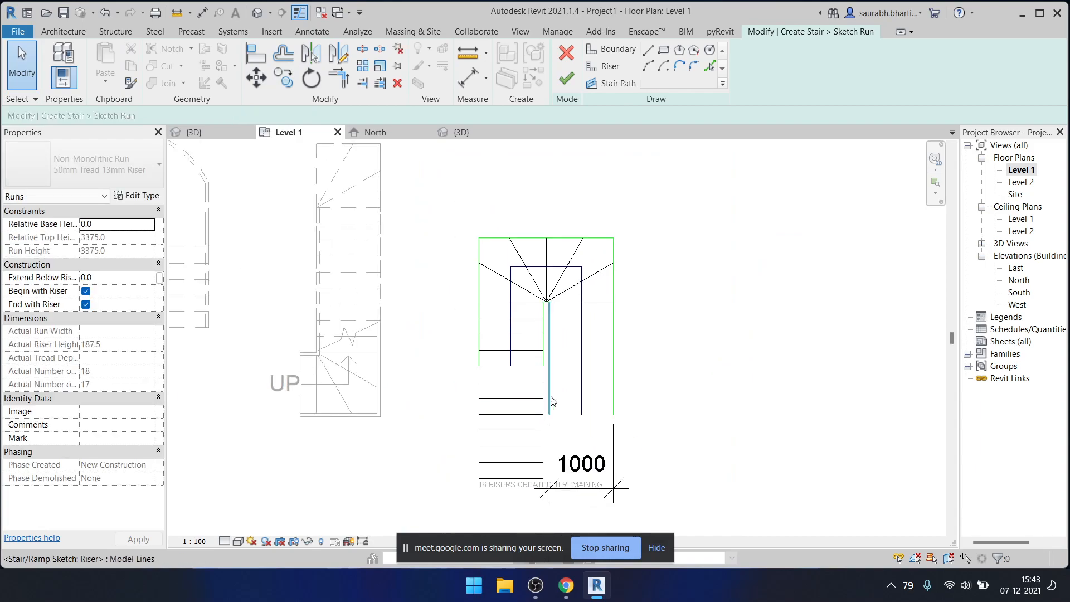
click(579, 489)
click(548, 470)
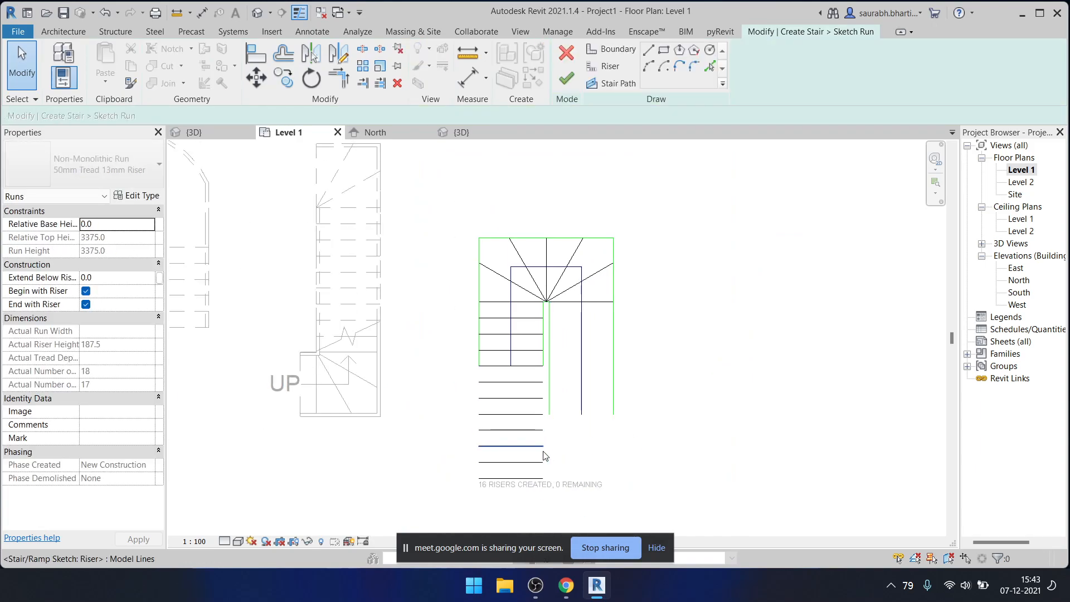
- Stretch both boundary lines of the left-hand flight to the last copied riser
scroll(502, 413, up, 2)
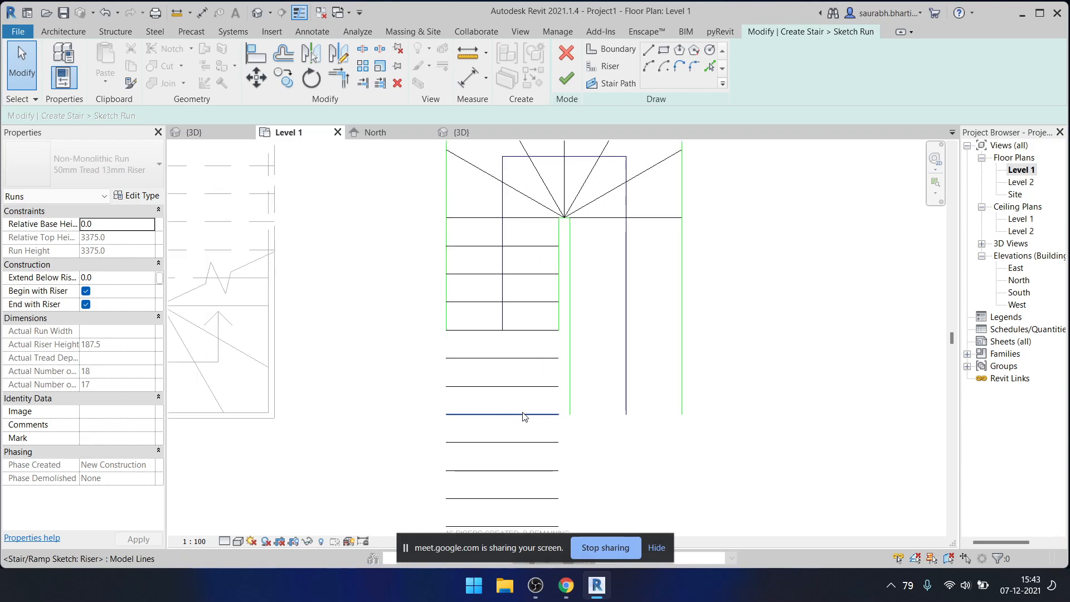
click(558, 319)
scroll(556, 458, up, 1)
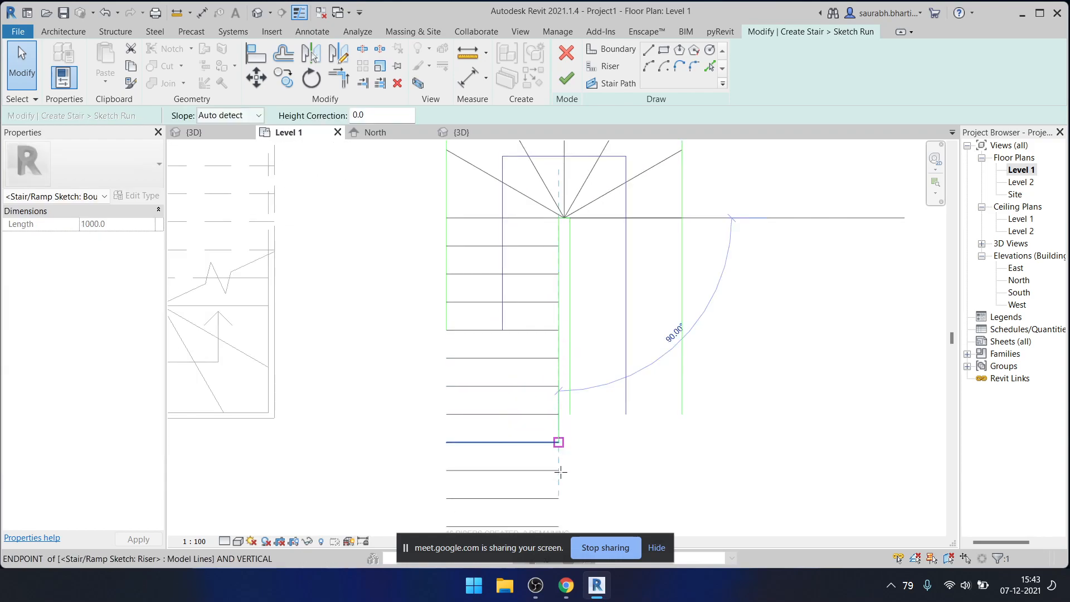
middle_drag(557, 497, 617, 379)
drag(592, 386, 591, 418)
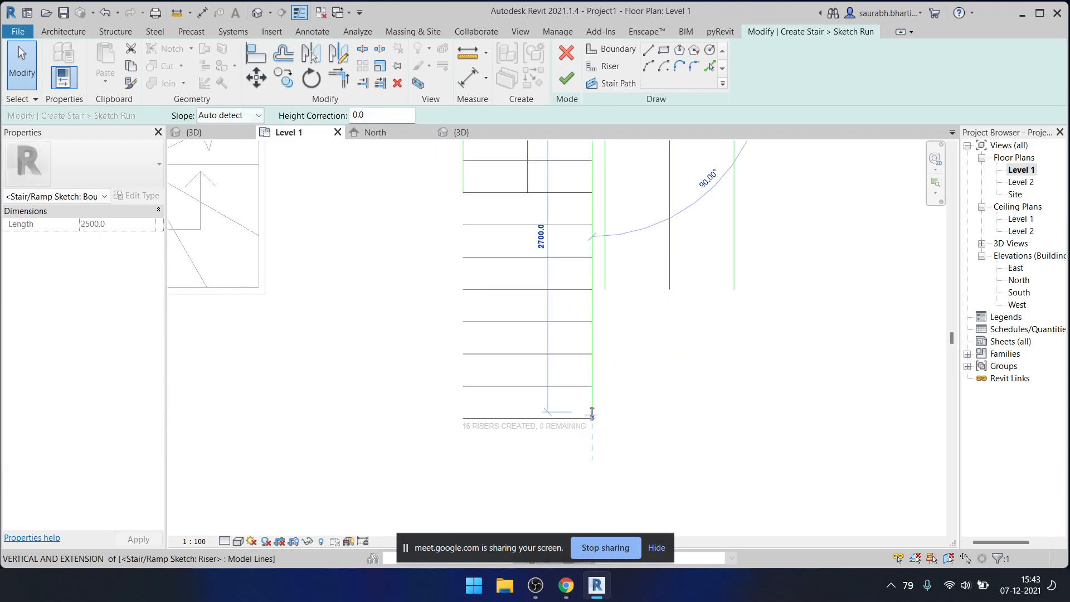
click(461, 191)
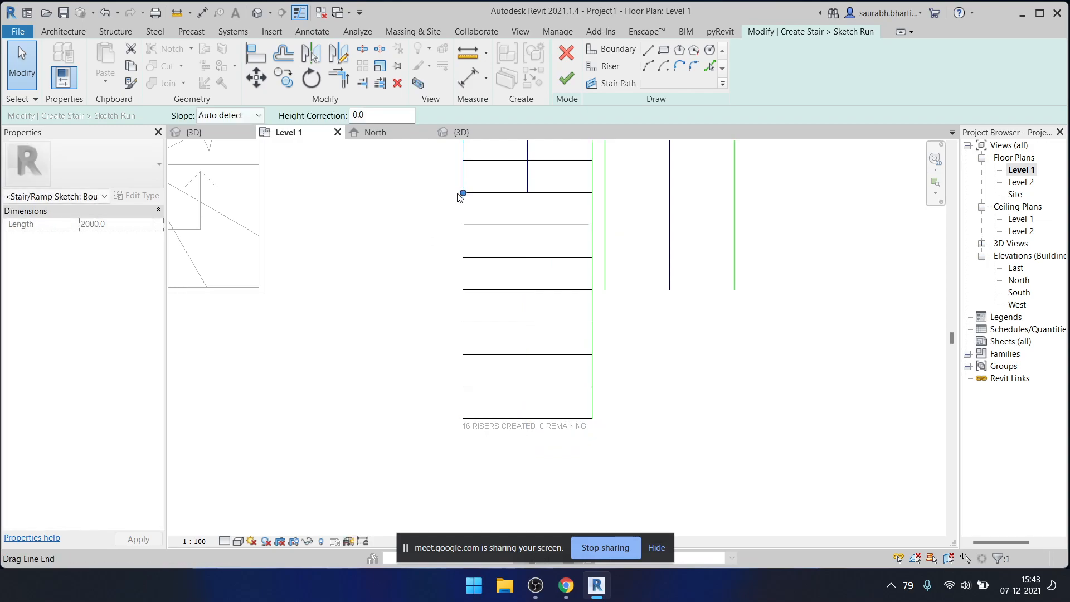
drag(461, 192, 465, 205)
drag(452, 405, 462, 419)
key(Escape)
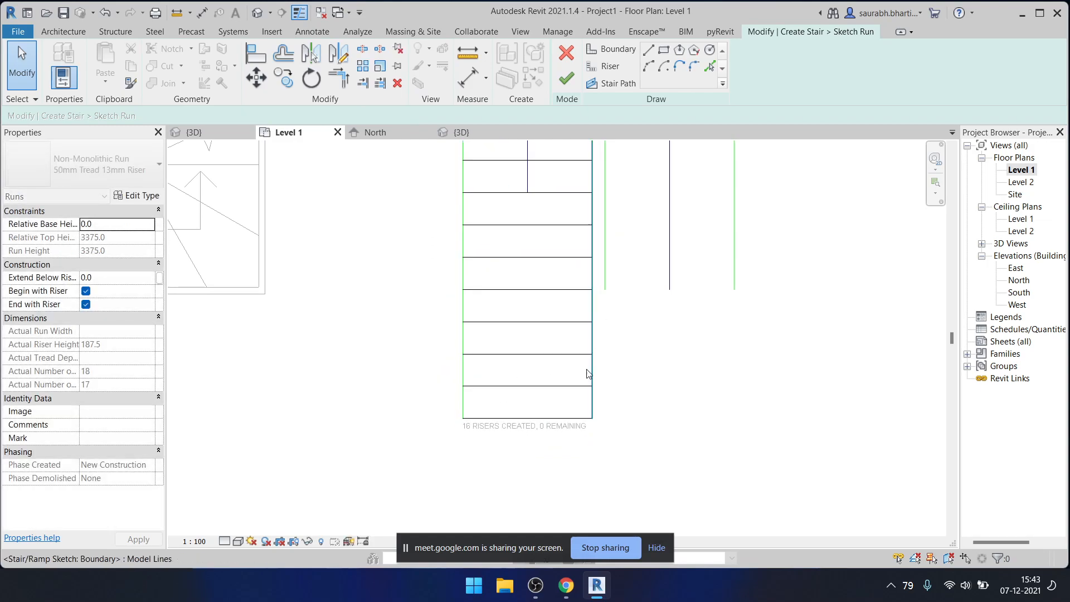
- Trim the outer right boundary to the first winder riser and delete the right-hand flight's inner boundary line
middle_drag(603, 310, 487, 466)
key(t)
key(r)
click(600, 221)
click(616, 210)
key(Escape)
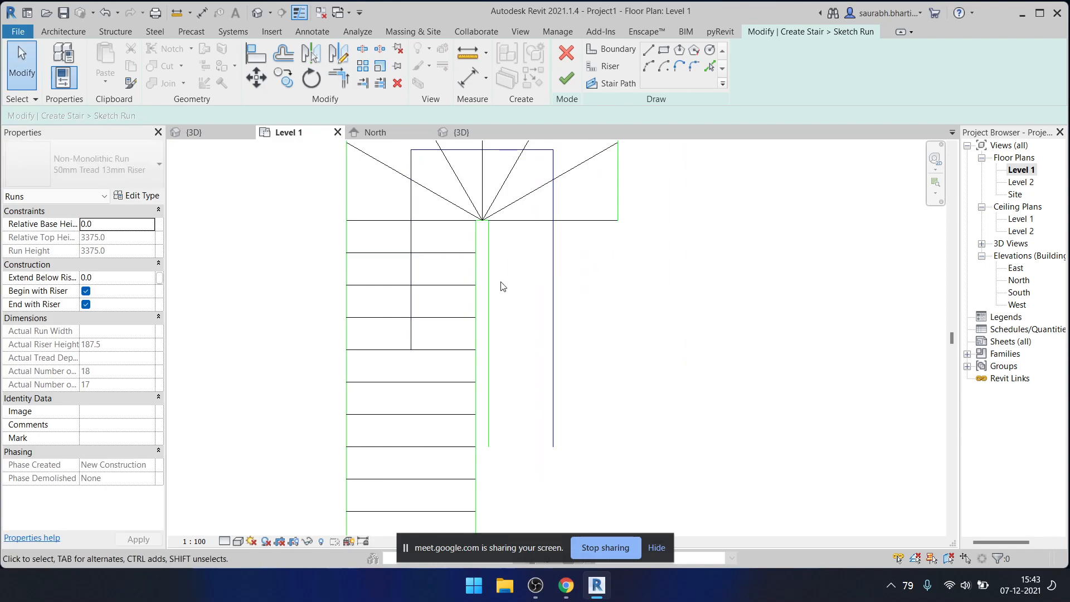
click(489, 270)
key(Delete)
scroll(513, 254, up, 1)
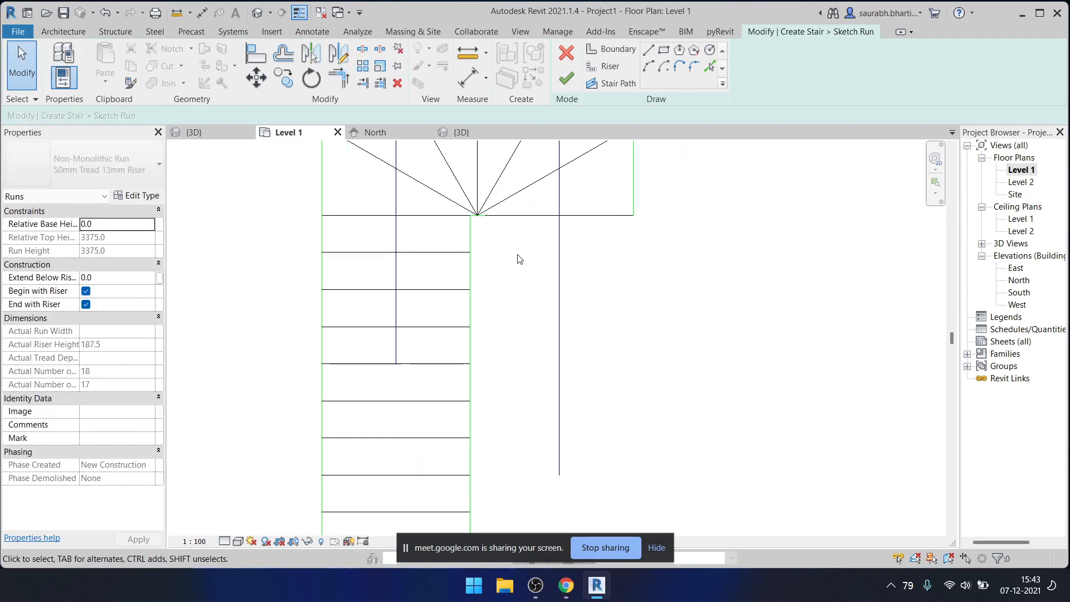
- Shorten the stair path's right leg to the first winder riser and extend its left leg to the last riser
click(559, 289)
drag(559, 475, 559, 215)
scroll(558, 215, down, 2)
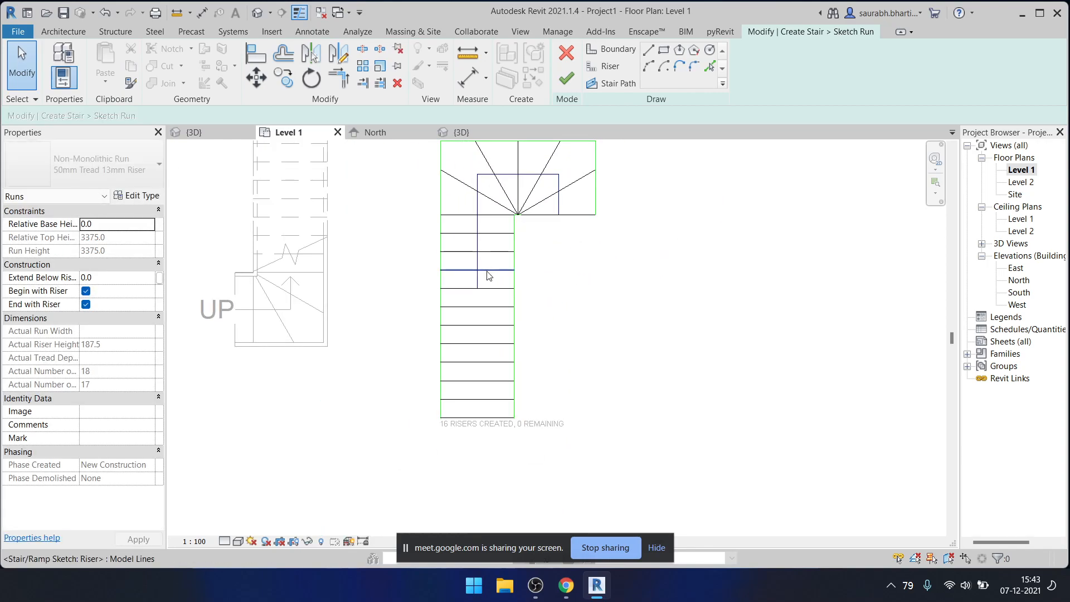
key(Escape)
click(480, 287)
drag(479, 288, 483, 414)
scroll(557, 255, down, 3)
- Finish the run sketch and the stair edit, and show the reshaped stair in 3D
click(568, 84)
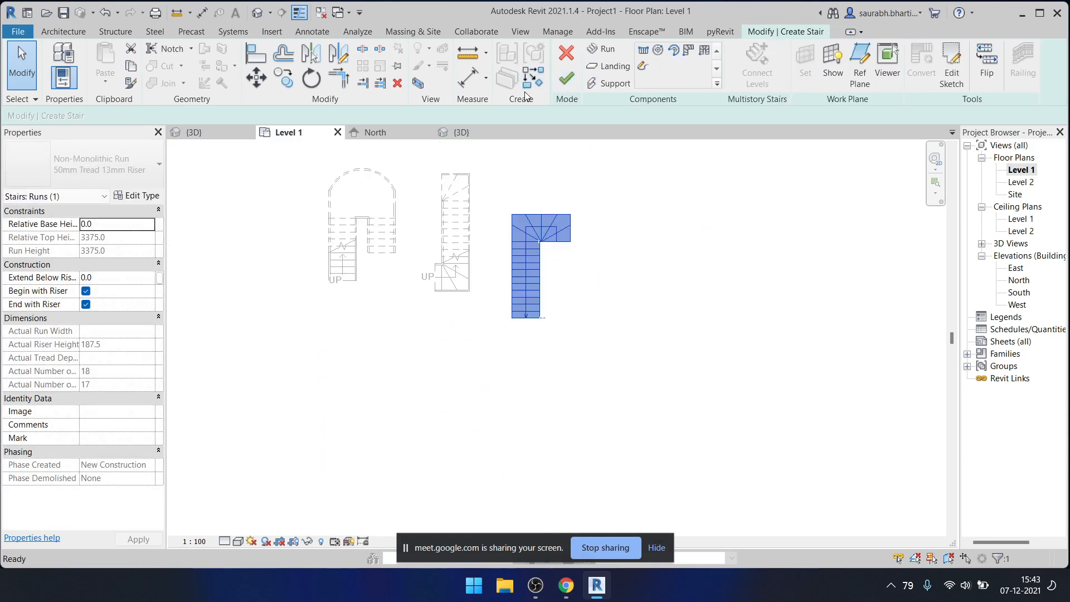
click(565, 81)
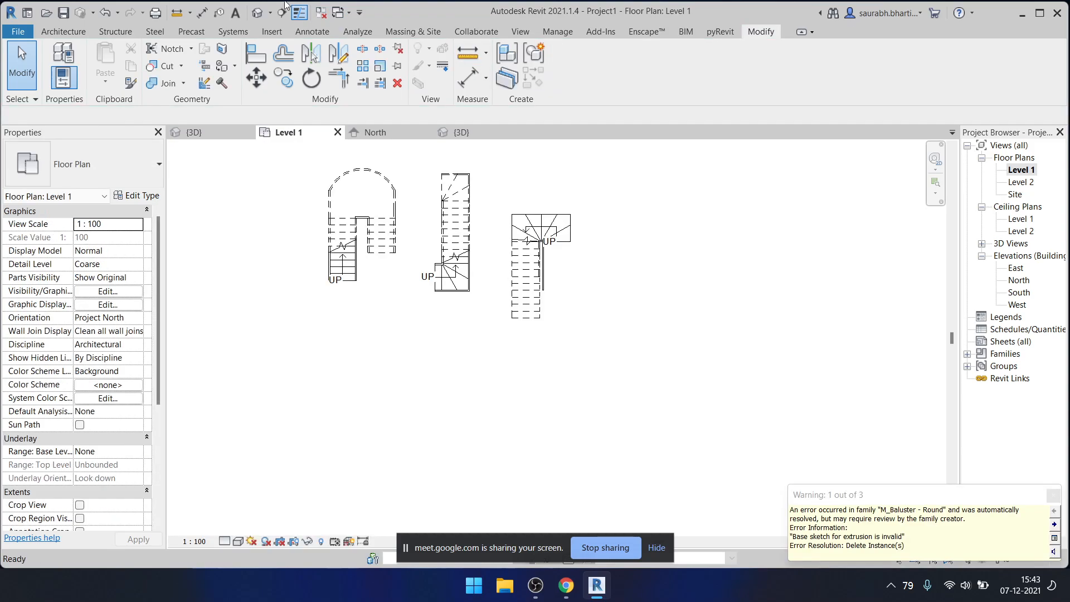
click(257, 13)
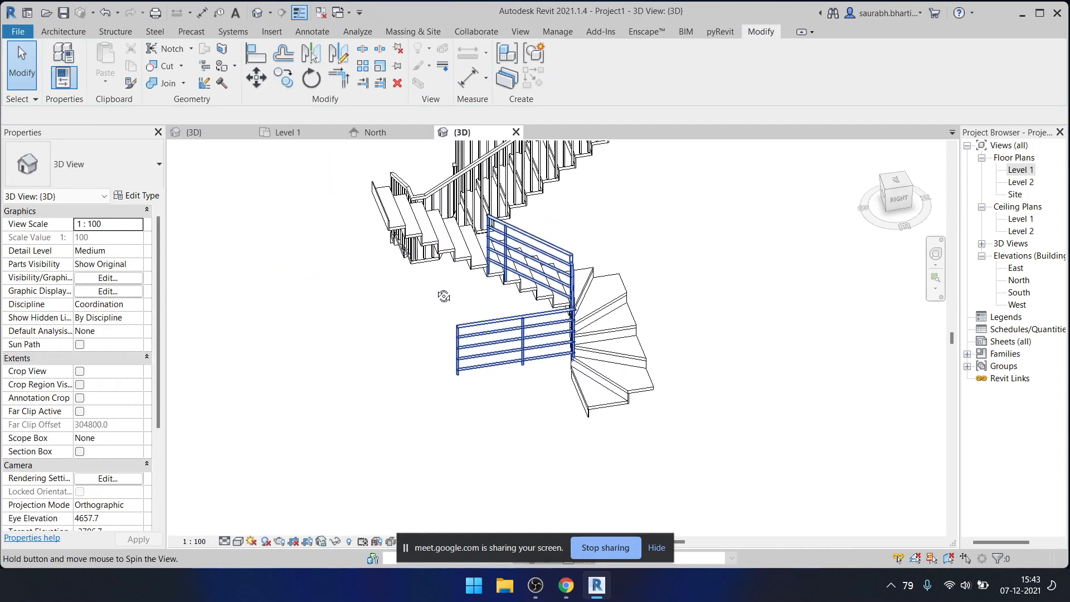
click(554, 340)
shift+middle_drag(558, 249, 540, 277)
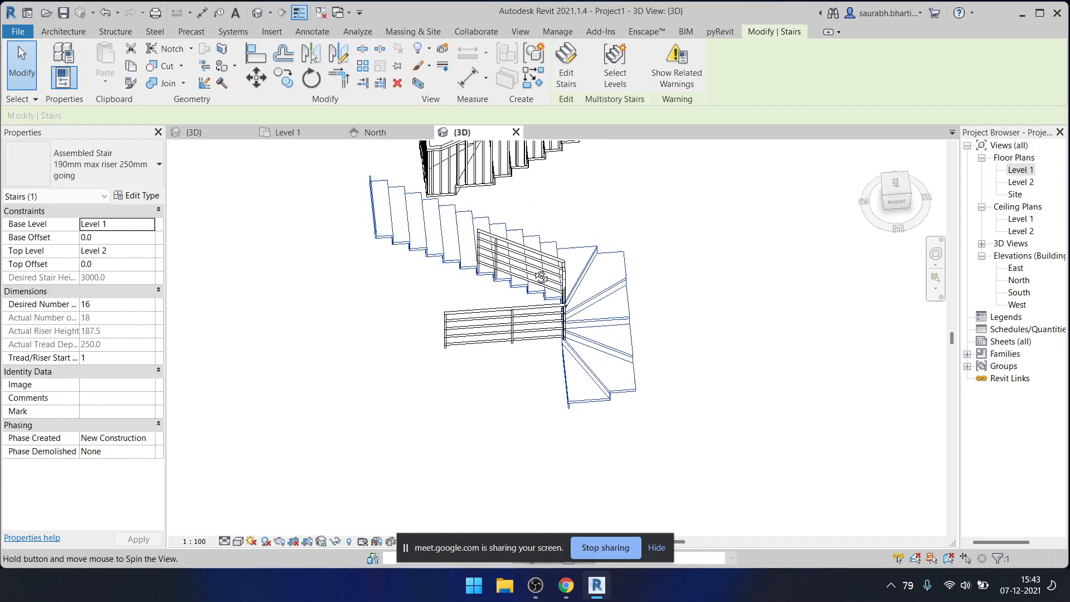
- Temporarily hide the railing, examine the reshaped stair from several sides, and restore the railing's visibility
click(492, 327)
key(h)
key(h)
shift+middle_drag(490, 324, 590, 352)
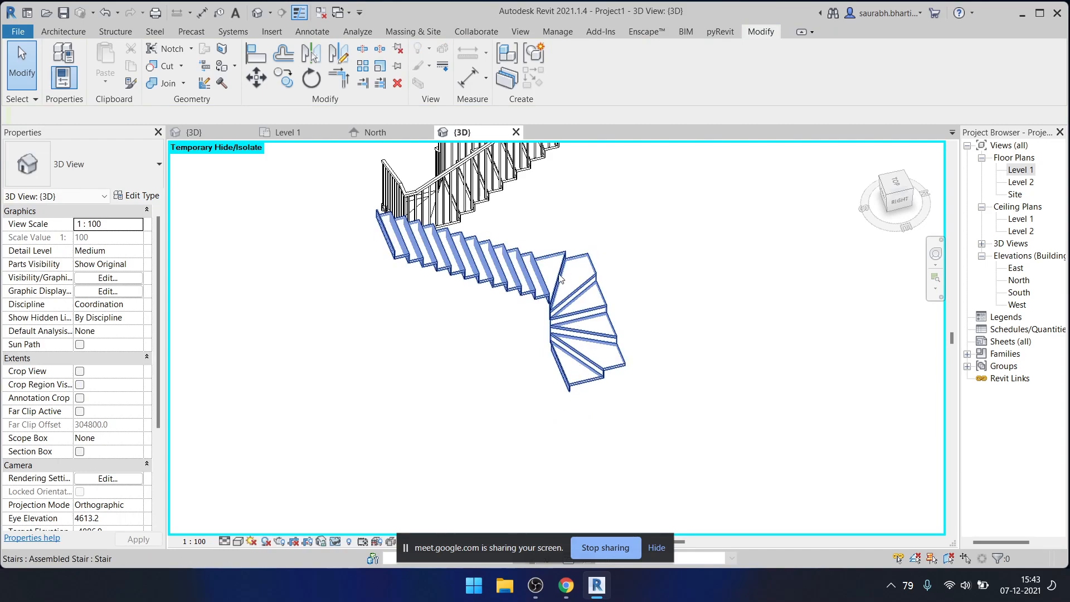
shift+middle_drag(591, 332, 502, 363)
shift+middle_drag(552, 306, 429, 211)
shift+middle_drag(554, 303, 597, 357)
key(r)
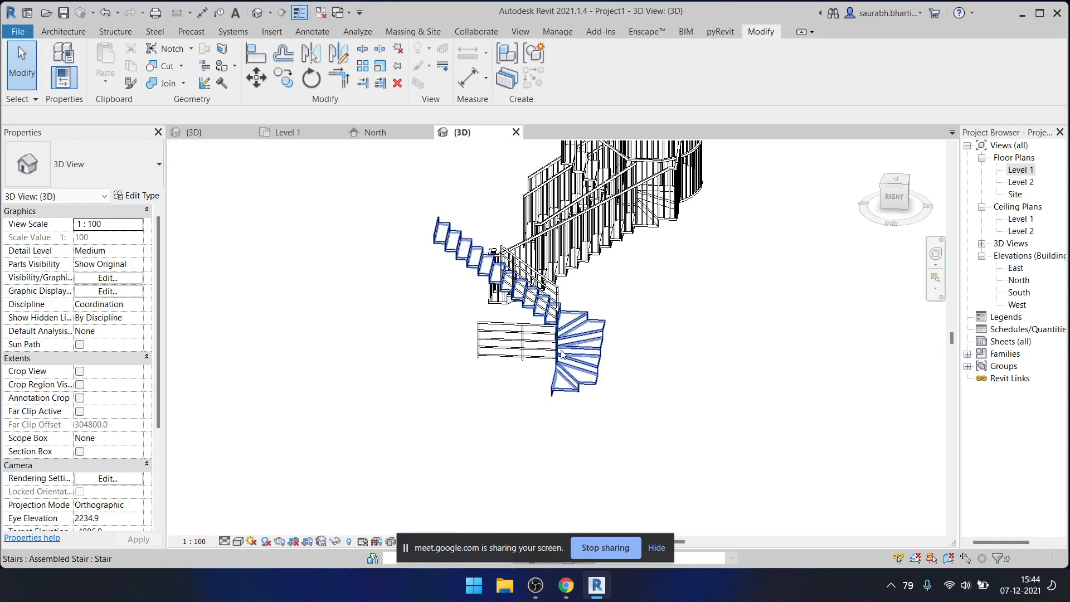
- Open the path sketch of the stair's 900mm Pipe railing for editing in the top view
click(523, 351)
shift+middle_drag(509, 390, 668, 405)
click(897, 187)
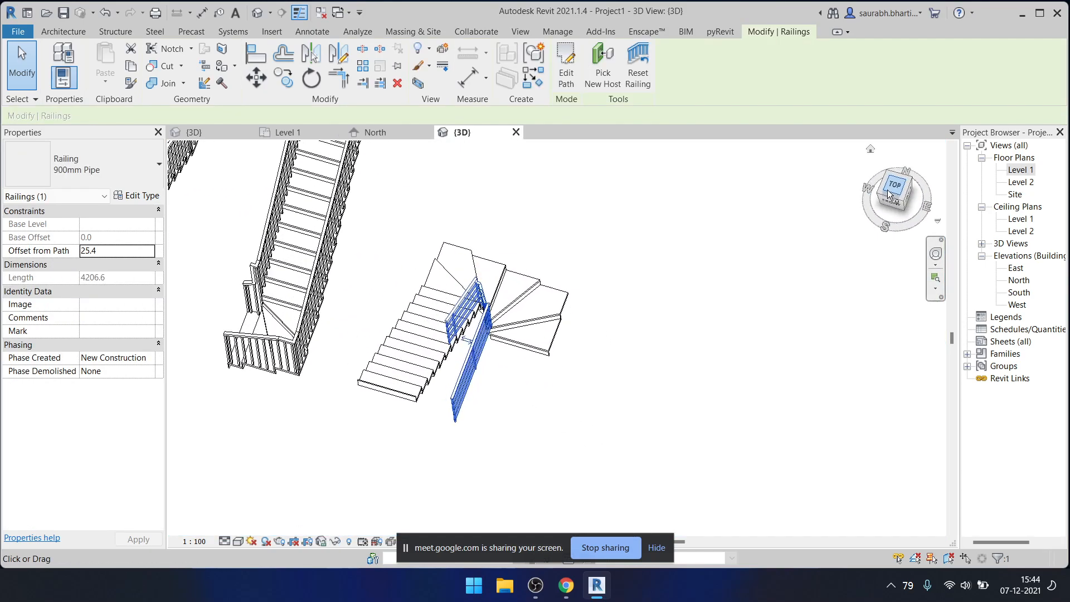
click(578, 74)
middle_drag(613, 332, 610, 221)
middle_drag(574, 269, 572, 313)
- Delete the railing path segments along the removed right-hand flight, keeping the path only up to the winder centre
drag(545, 184, 624, 446)
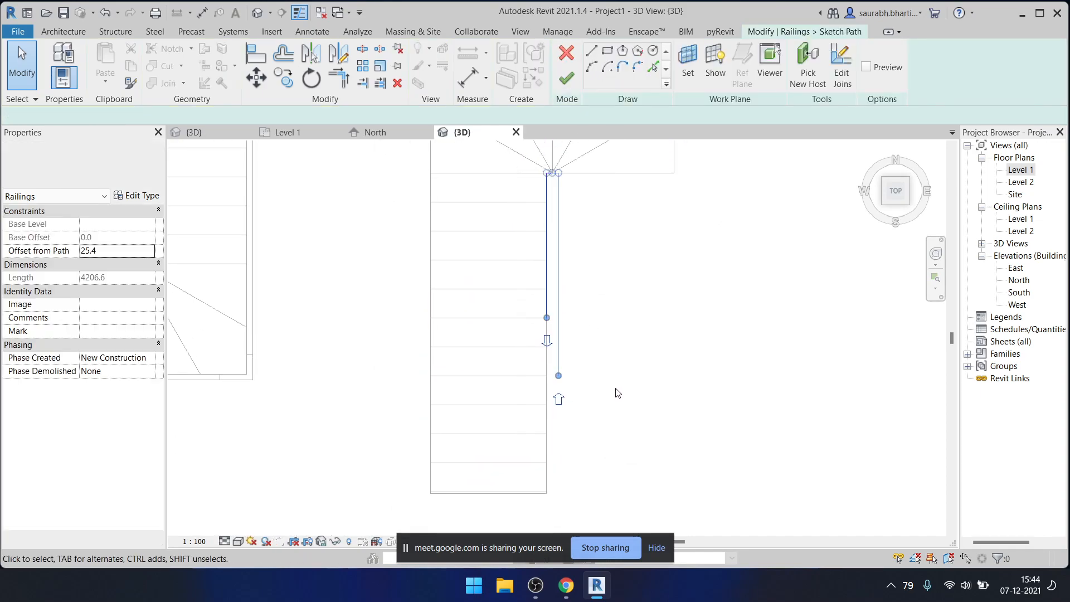
click(571, 201)
scroll(571, 198, up, 3)
click(551, 233)
click(561, 237)
scroll(555, 200, up, 2)
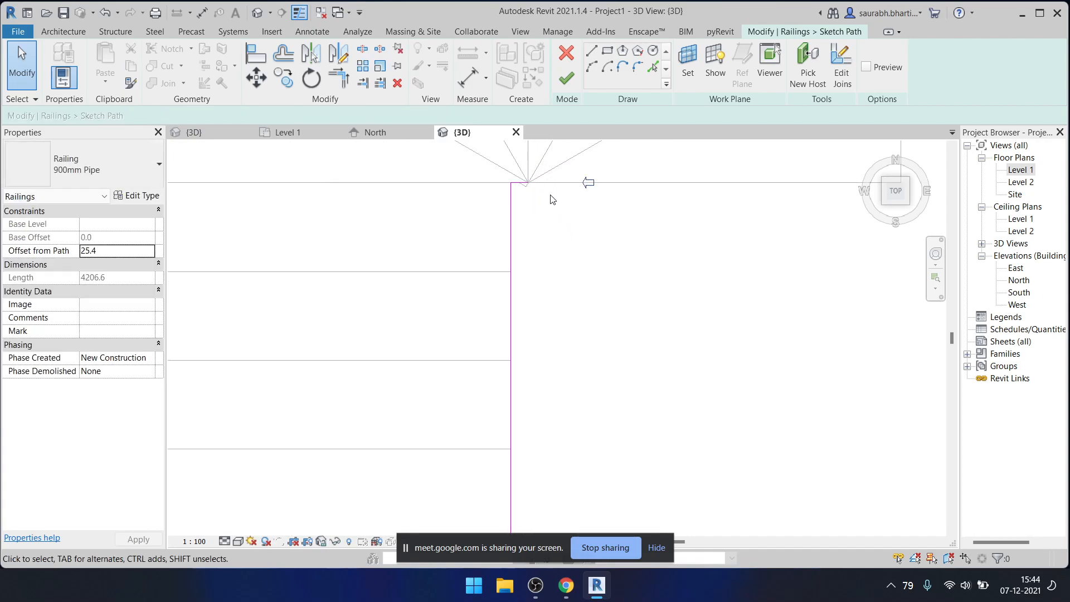
- Extend the railing path along the straight flight to its last riser, 2750 mm long, and finish the path edit
scroll(613, 212, down, 5)
click(610, 224)
drag(605, 259, 604, 433)
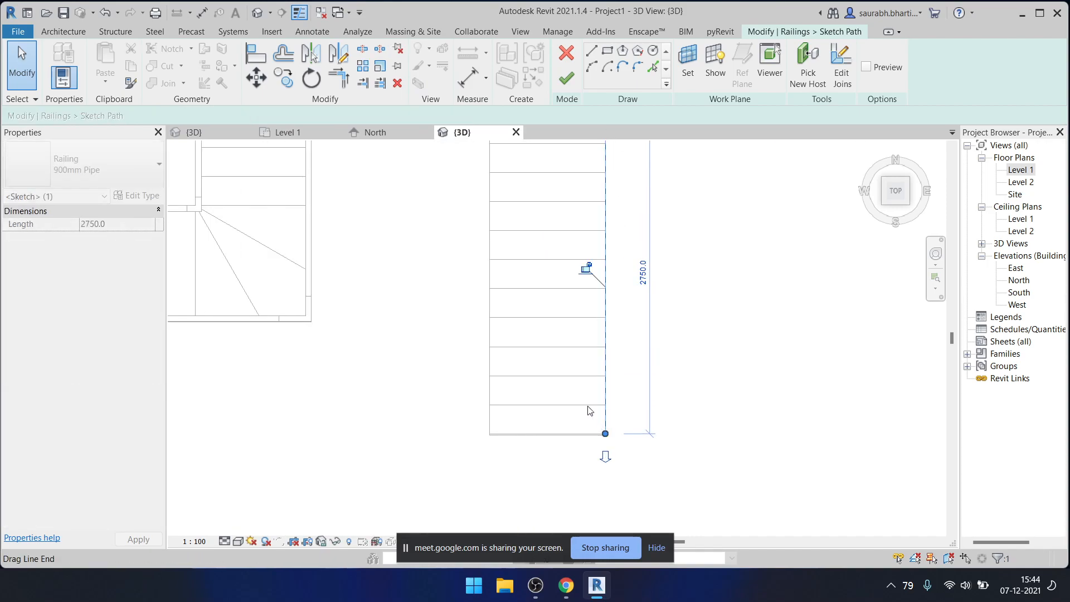
scroll(573, 327, down, 3)
click(566, 79)
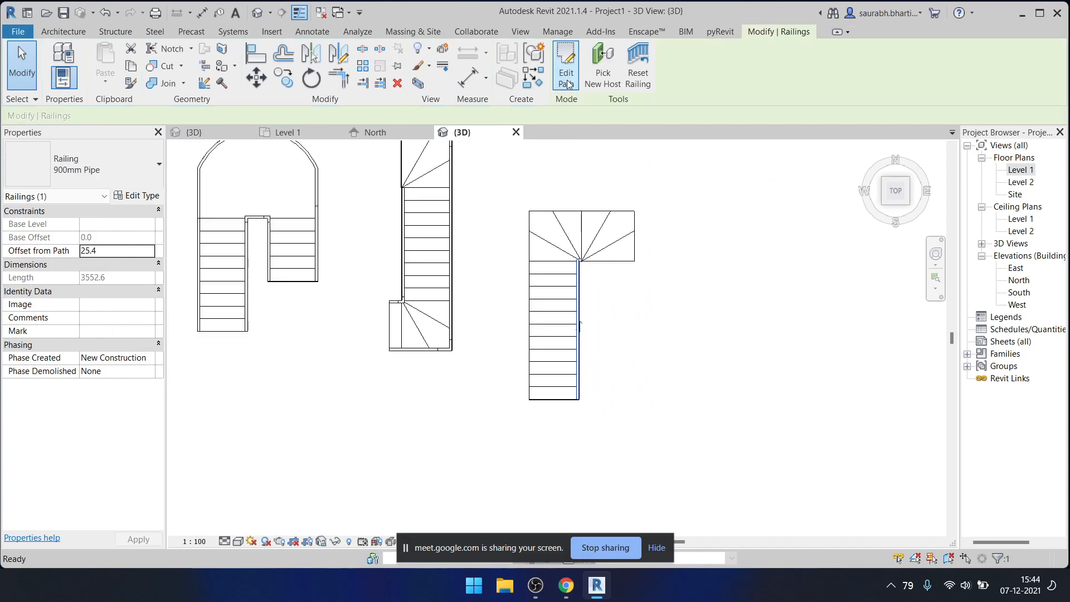
- Examine the stair and its edited railing in 3D from several angles, and return to the Level 1 floor plan
click(262, 20)
shift+middle_drag(618, 404, 537, 229)
scroll(564, 359, up, 4)
shift+middle_drag(620, 318, 742, 424)
shift+middle_drag(605, 317, 626, 399)
scroll(625, 399, up, 4)
scroll(559, 394, down, 6)
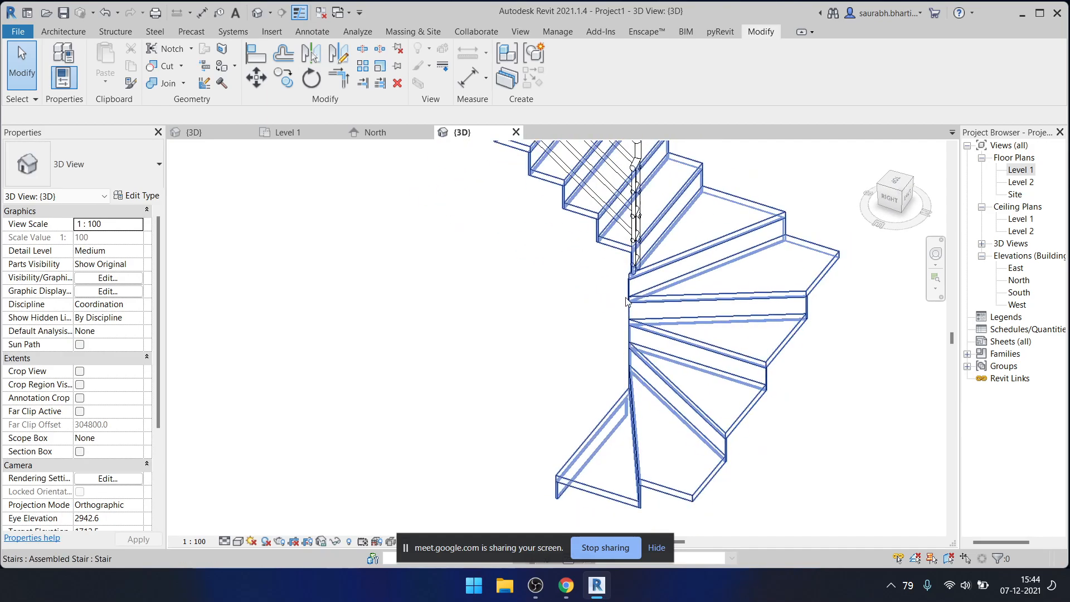
shift+middle_drag(559, 393, 604, 413)
shift+middle_drag(580, 339, 617, 389)
double_click(1027, 170)
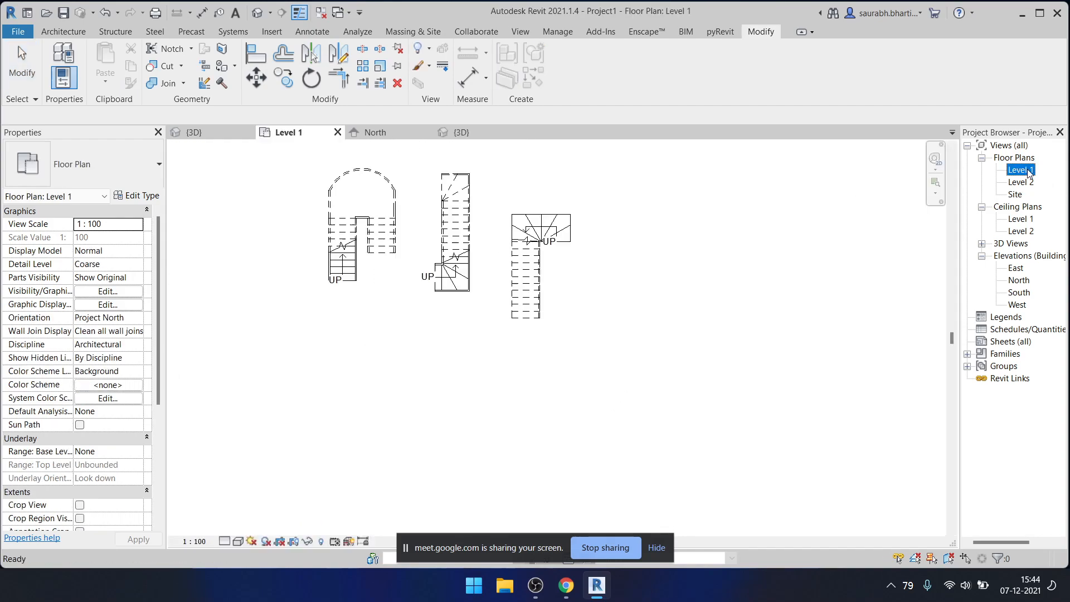
- Switch to the stair project's 3D view and examine its sample stepped stairs from several angles
click(229, 133)
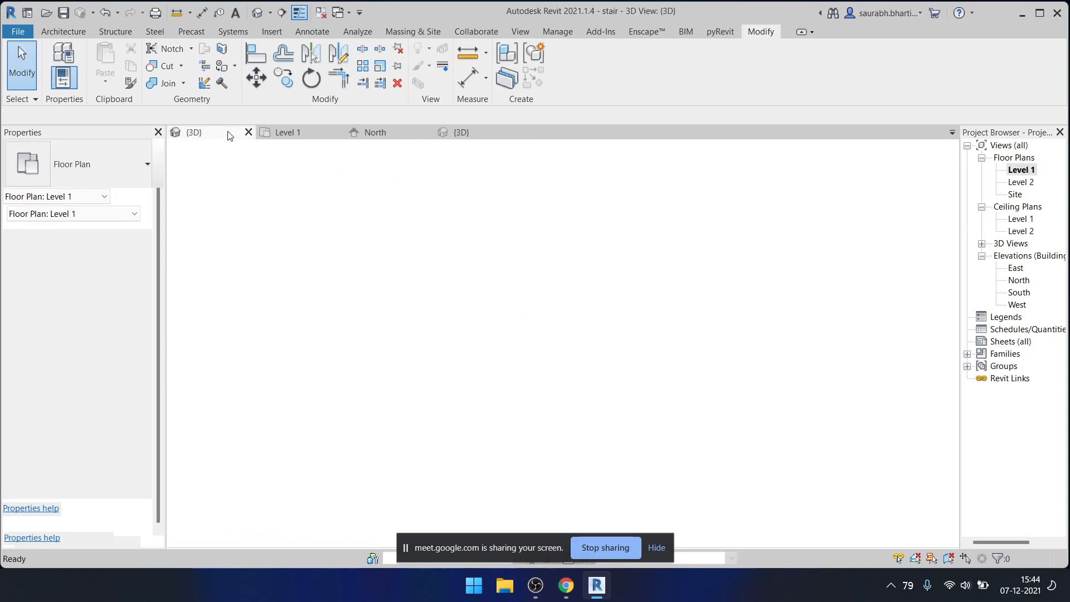
click(624, 349)
shift+middle_drag(449, 384, 712, 498)
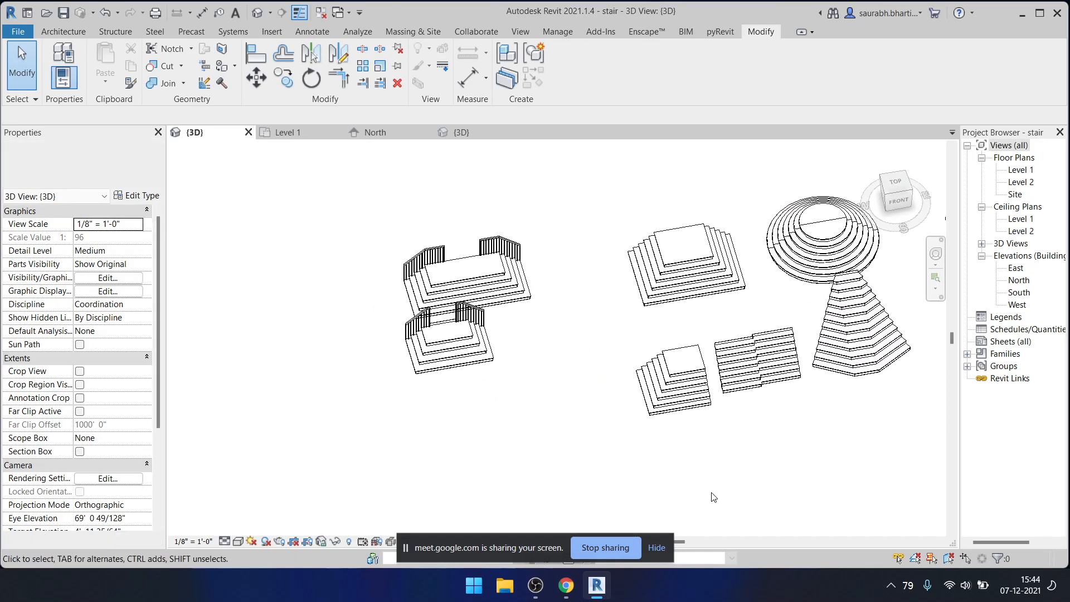
scroll(662, 379, up, 3)
scroll(589, 359, down, 2)
shift+middle_drag(653, 395, 546, 354)
scroll(546, 355, down, 2)
scroll(490, 385, up, 4)
- Open the rectangular three-sided stepped stair for editing in the top view and select its run
click(556, 407)
scroll(568, 352, down, 3)
shift+middle_drag(610, 341, 841, 215)
click(895, 184)
click(565, 66)
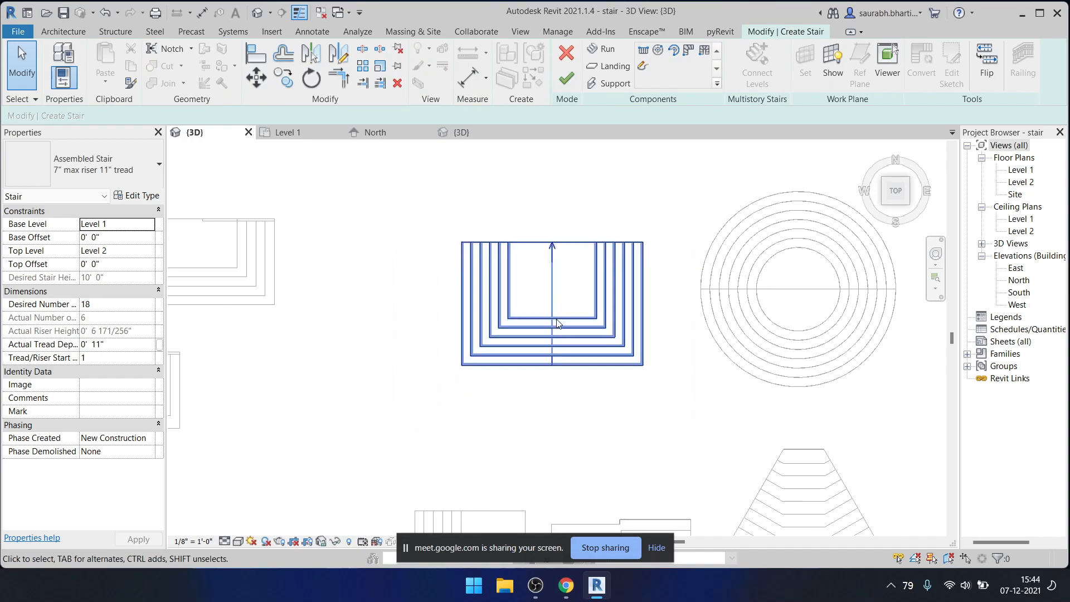
click(488, 288)
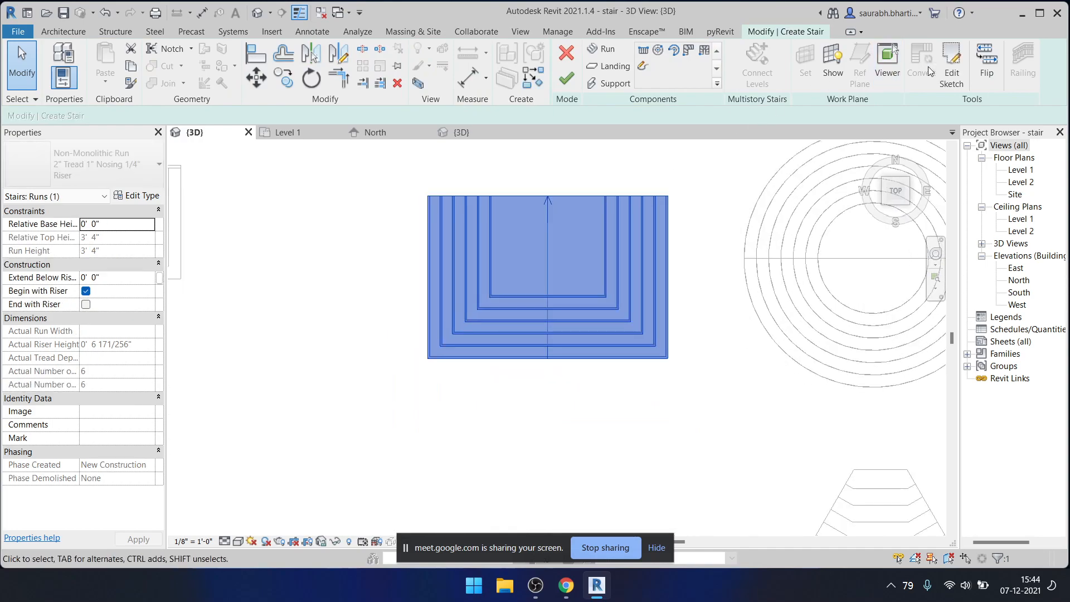
mouse_move(564, 593)
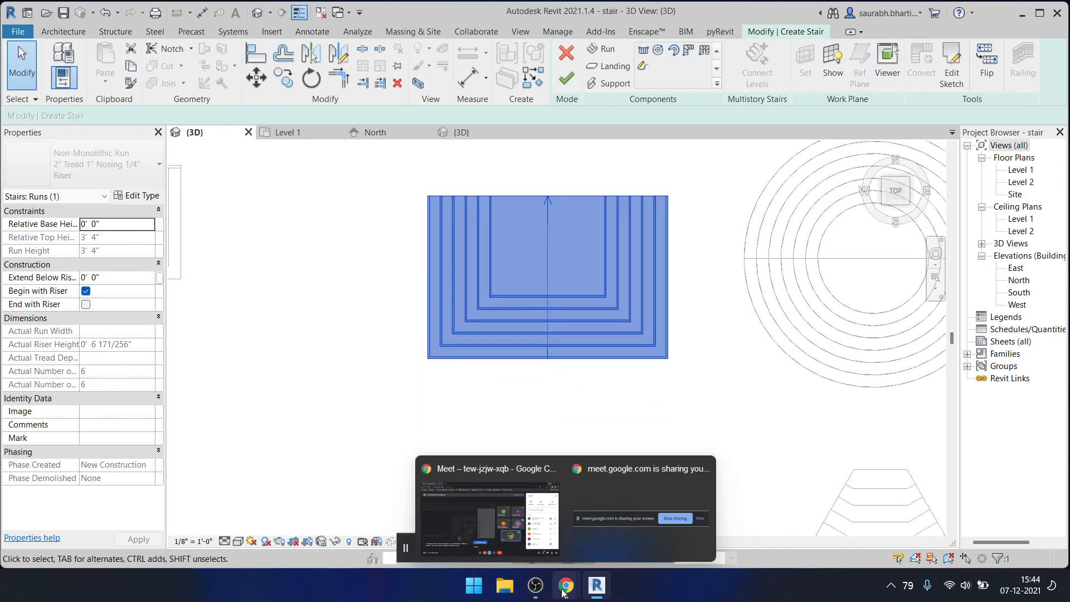
click(546, 551)
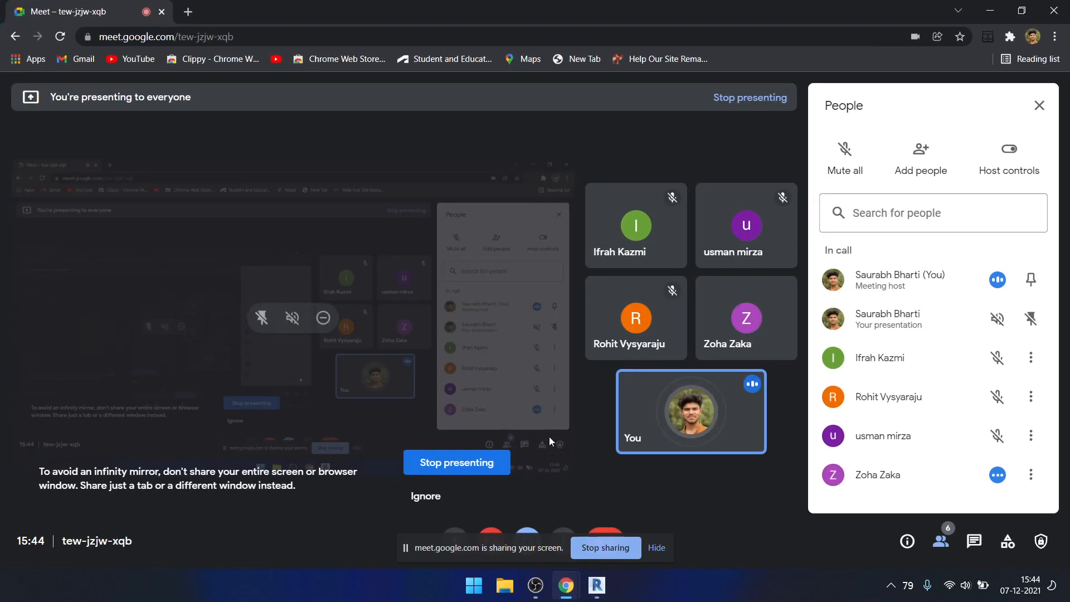
click(990, 11)
- Leave the stepped stair's edit and close the stair project without saving its changes
scroll(565, 245, down, 3)
click(567, 54)
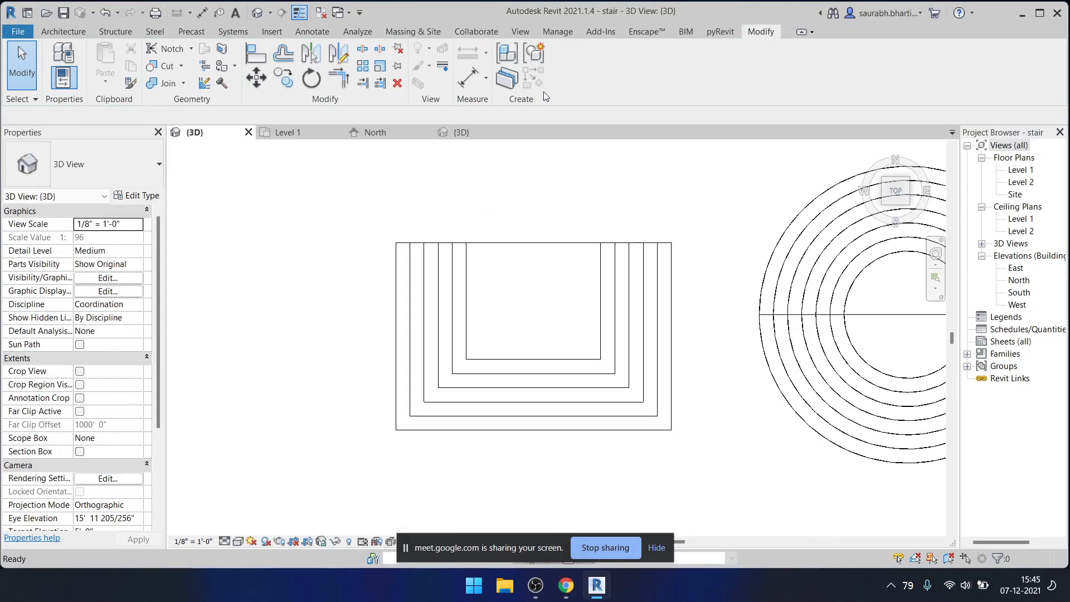
click(248, 133)
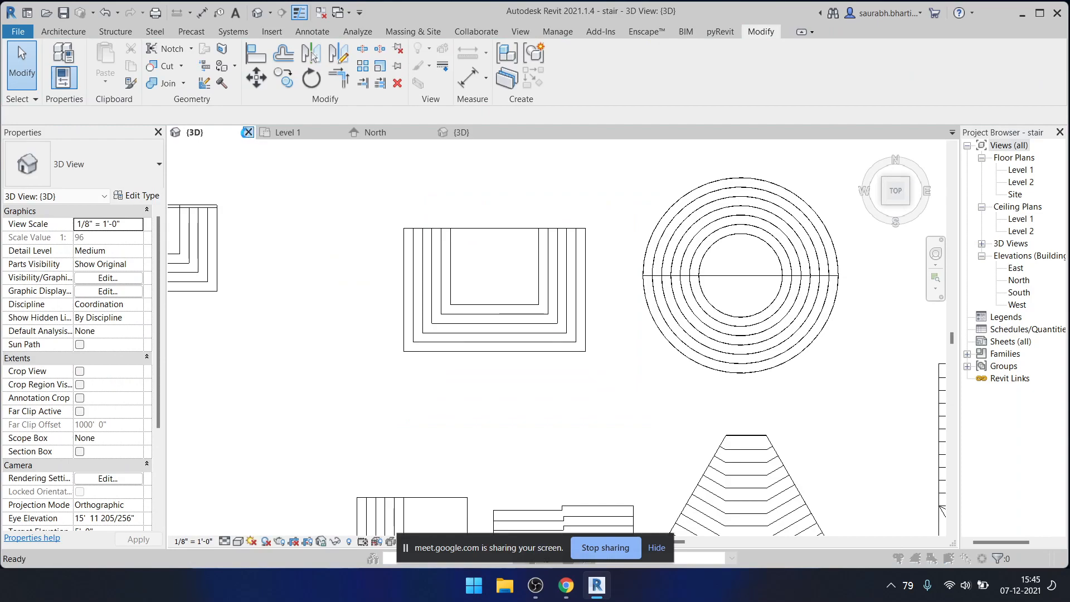
click(569, 296)
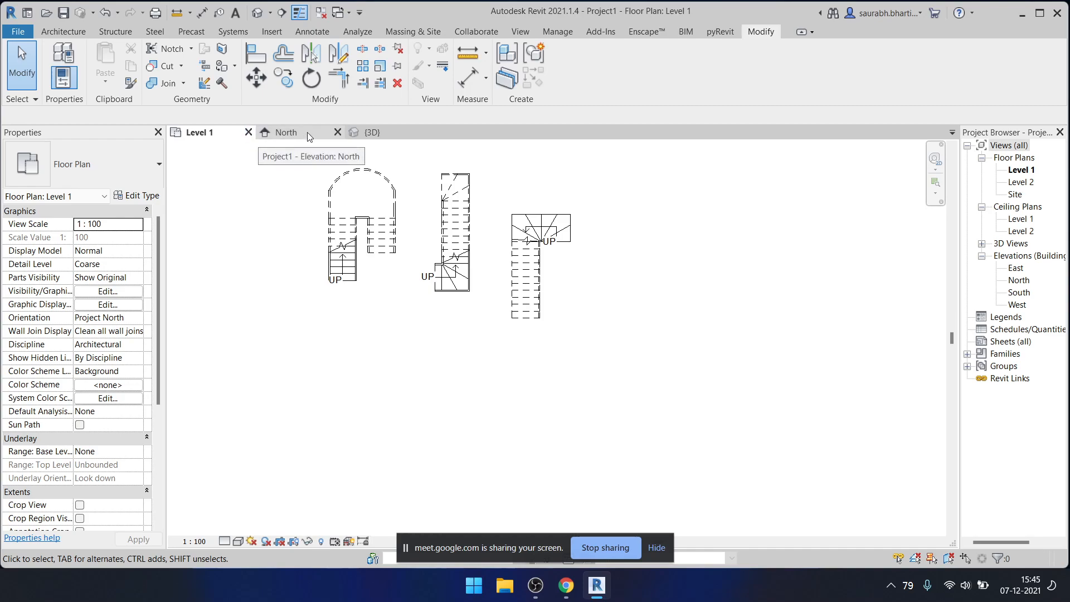
- Close Project1's North and 3D views, and close the project without saving its changes
click(337, 132)
click(337, 132)
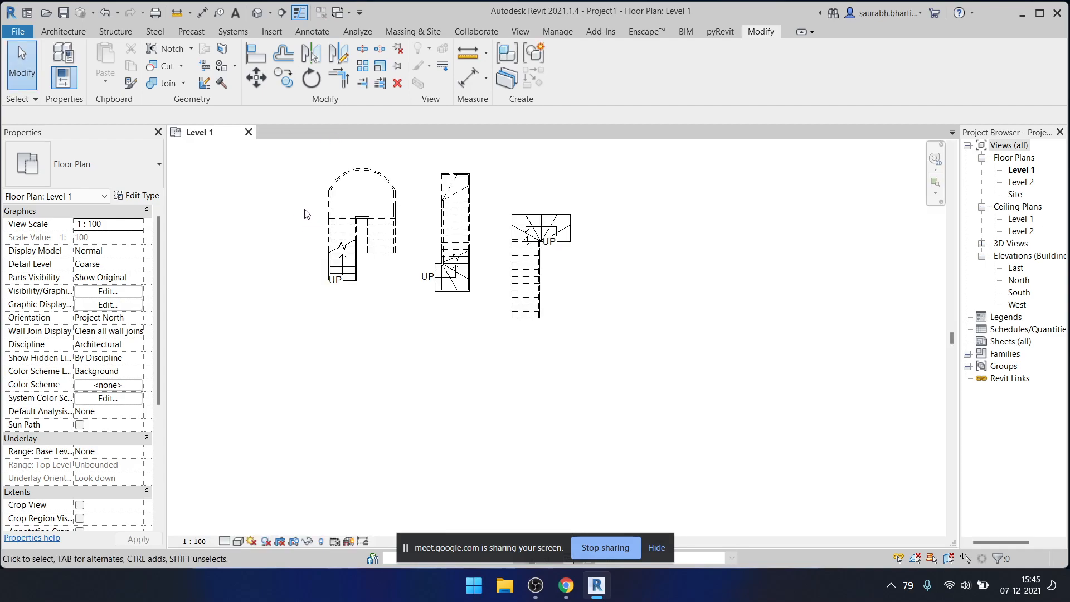
drag(304, 161, 615, 390)
click(465, 316)
click(248, 132)
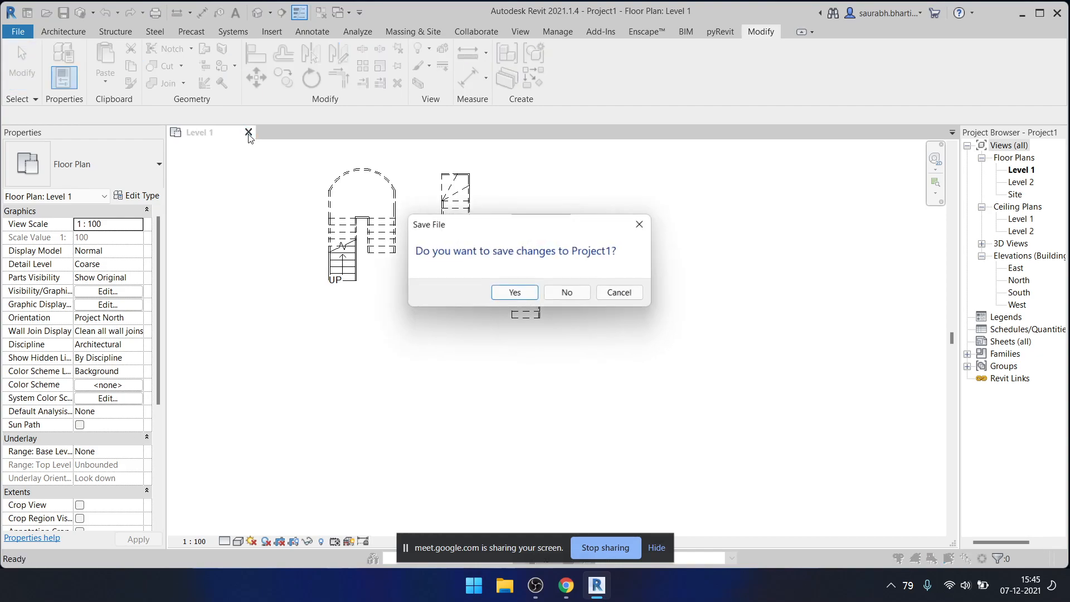
click(578, 295)
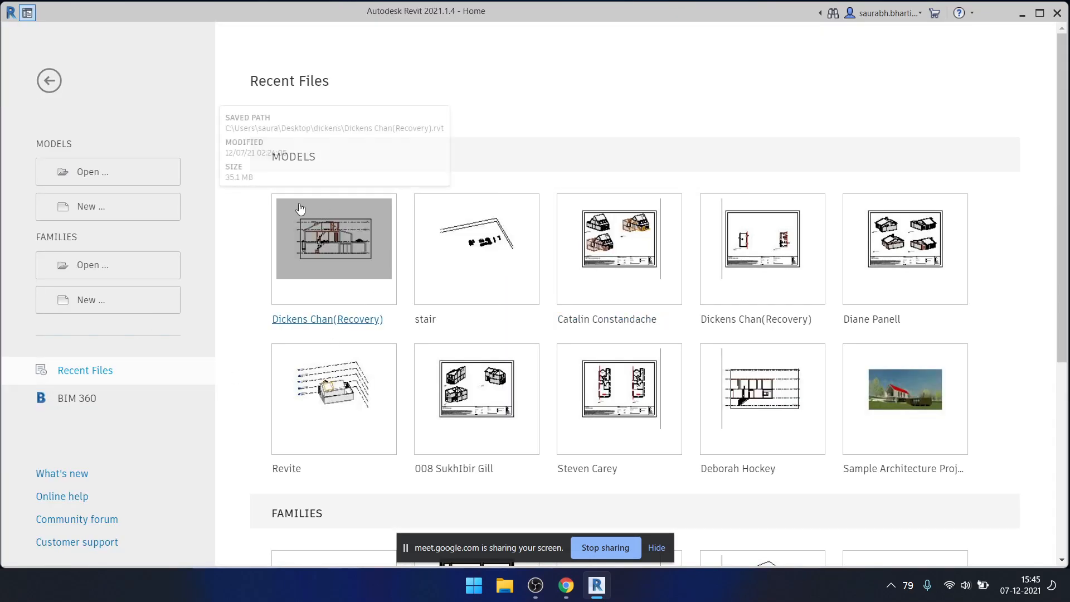
- Create a new project from the Architectural Metric template
click(112, 209)
click(477, 261)
click(522, 302)
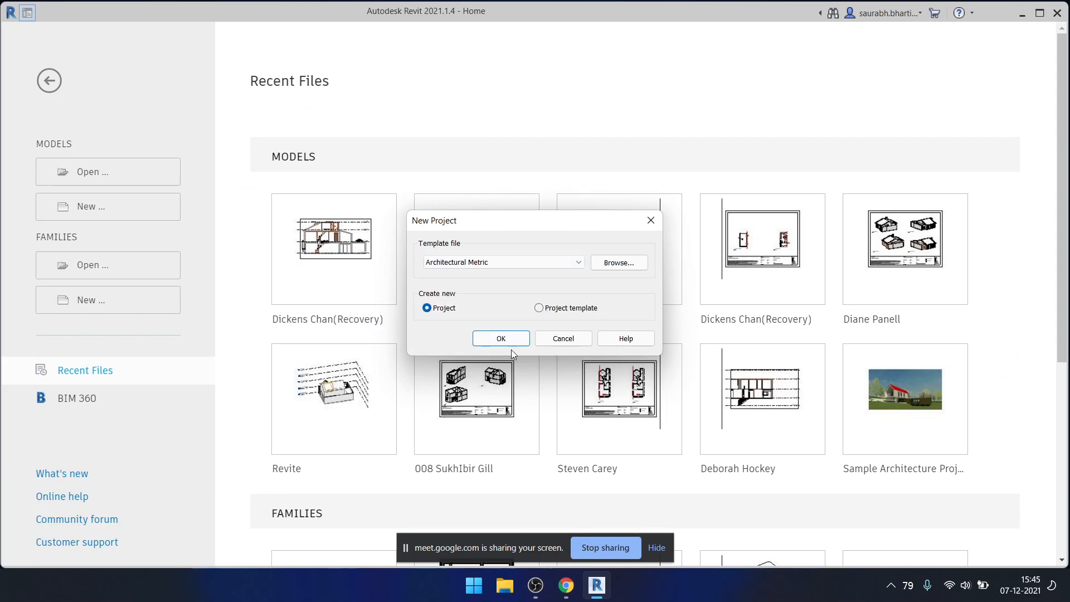
click(507, 338)
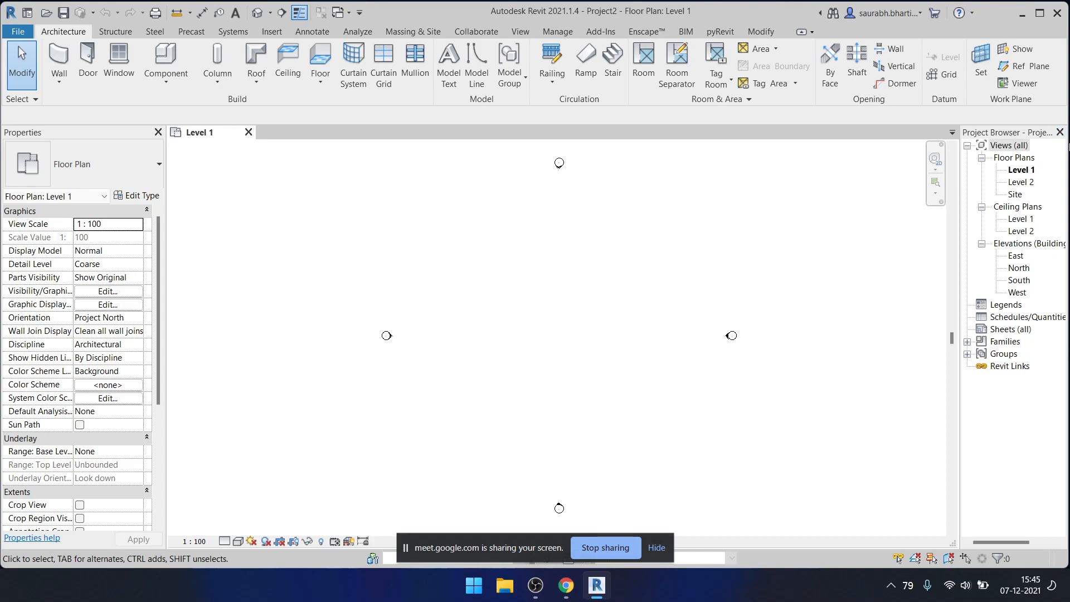
- Organize the Project Browser views by the Phase scheme
right_click(1008, 145)
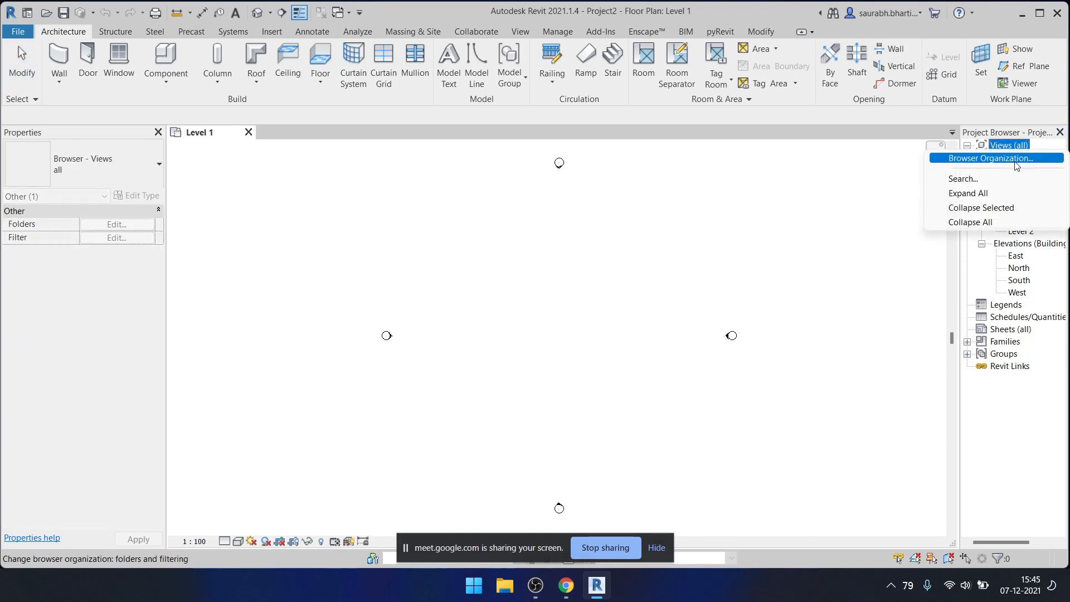
click(1016, 158)
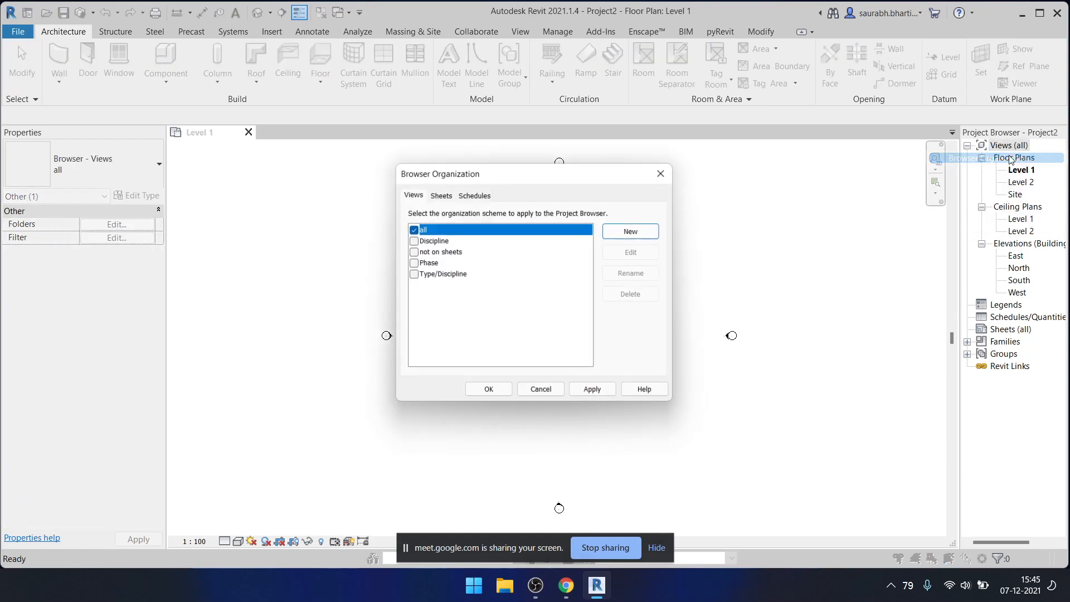
click(413, 263)
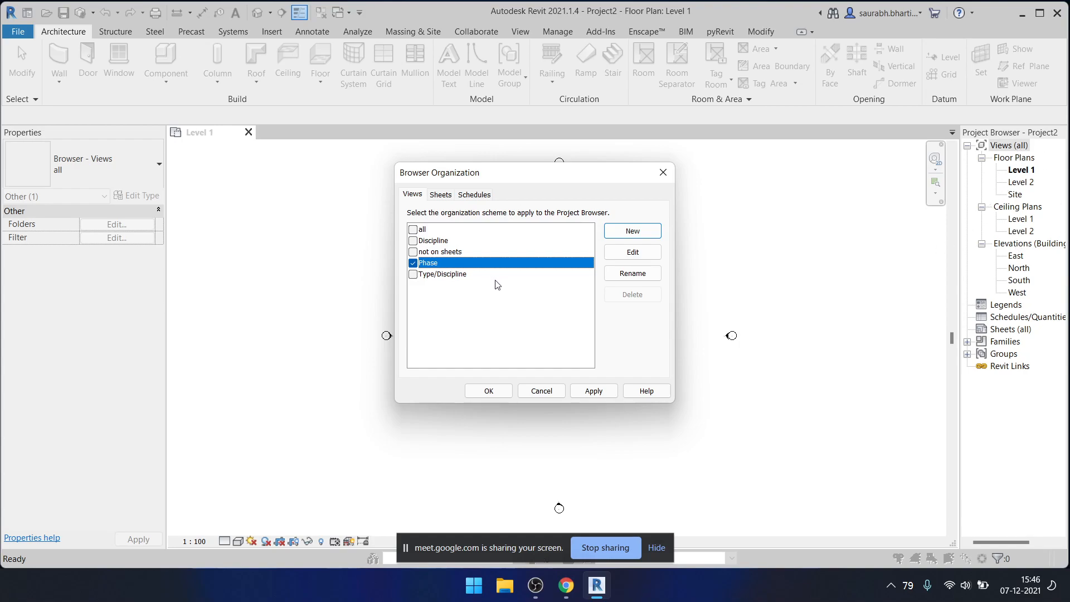
click(489, 391)
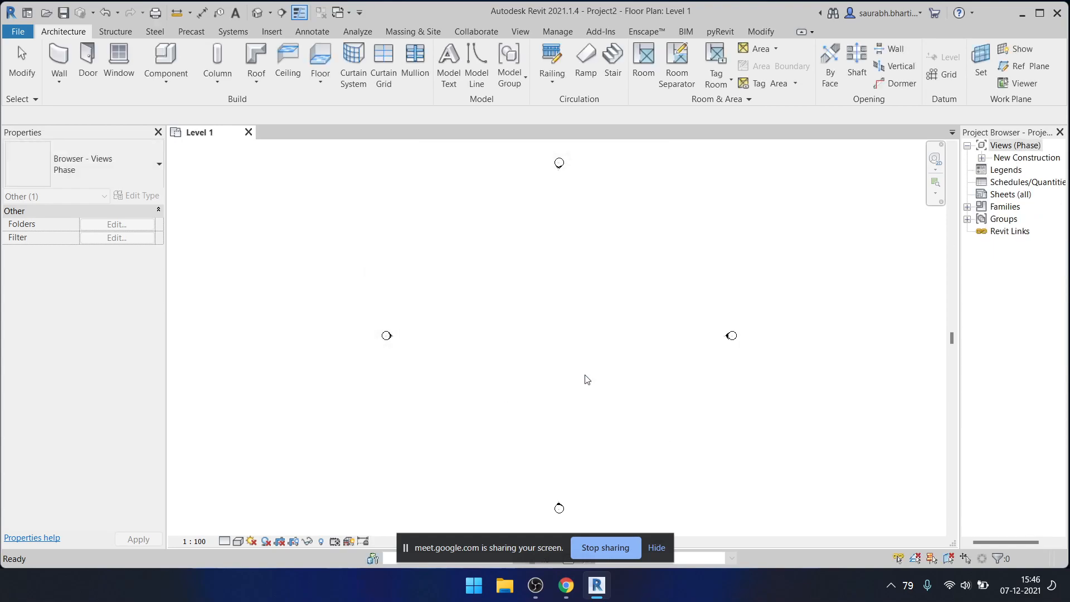
- Expand the New Construction phase in the Project Browser with its floor plans, ceiling plans and elevations
click(982, 159)
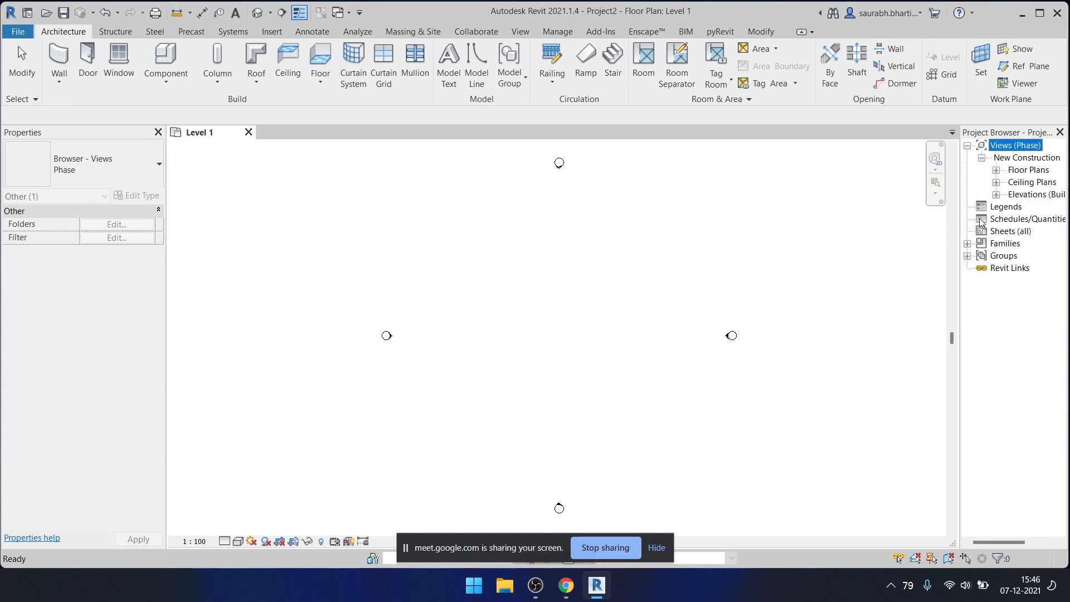
click(996, 170)
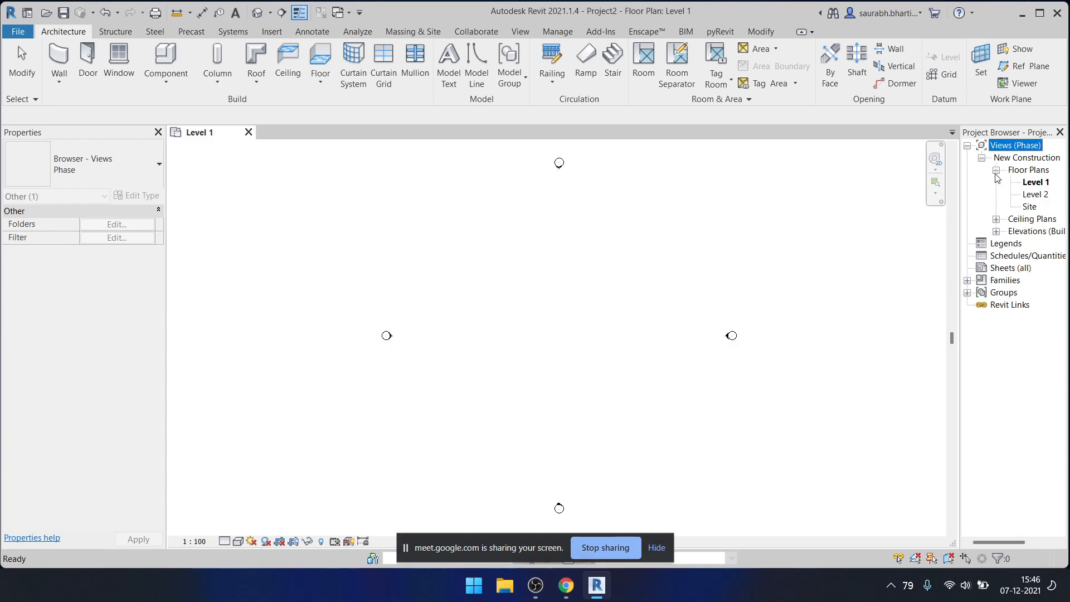
click(996, 219)
click(995, 255)
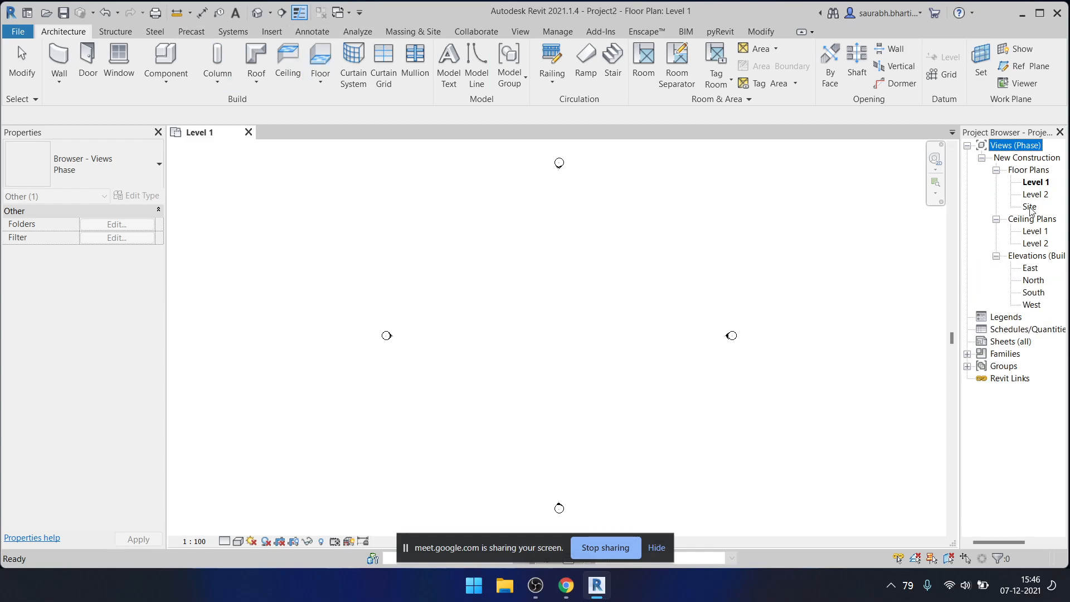
click(600, 217)
scroll(579, 210, down, 1)
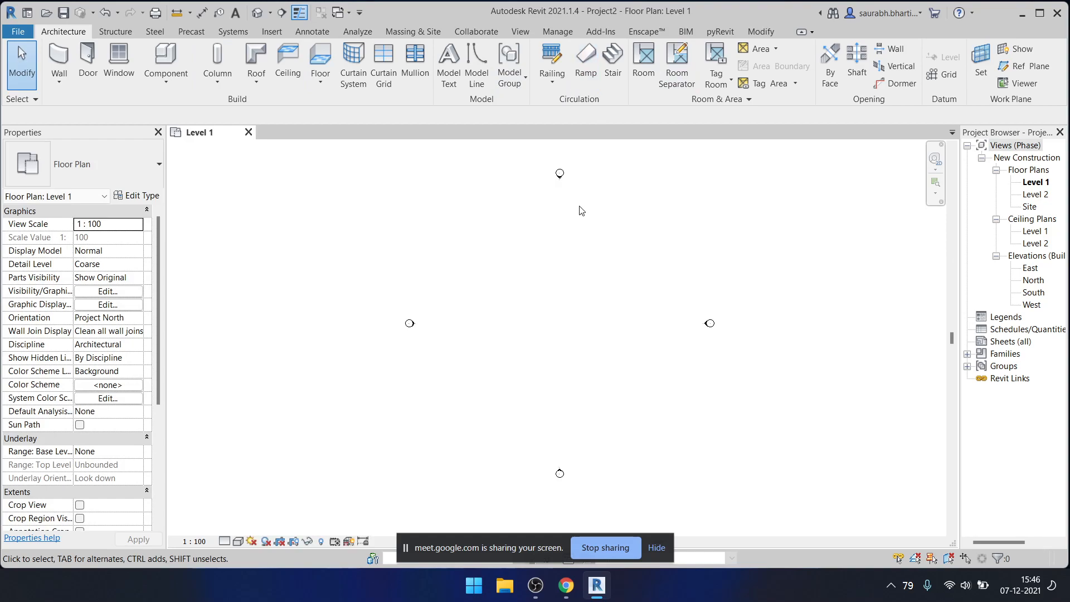
- Open the project's Phasing settings and examine the Existing and New Construction phases
click(557, 31)
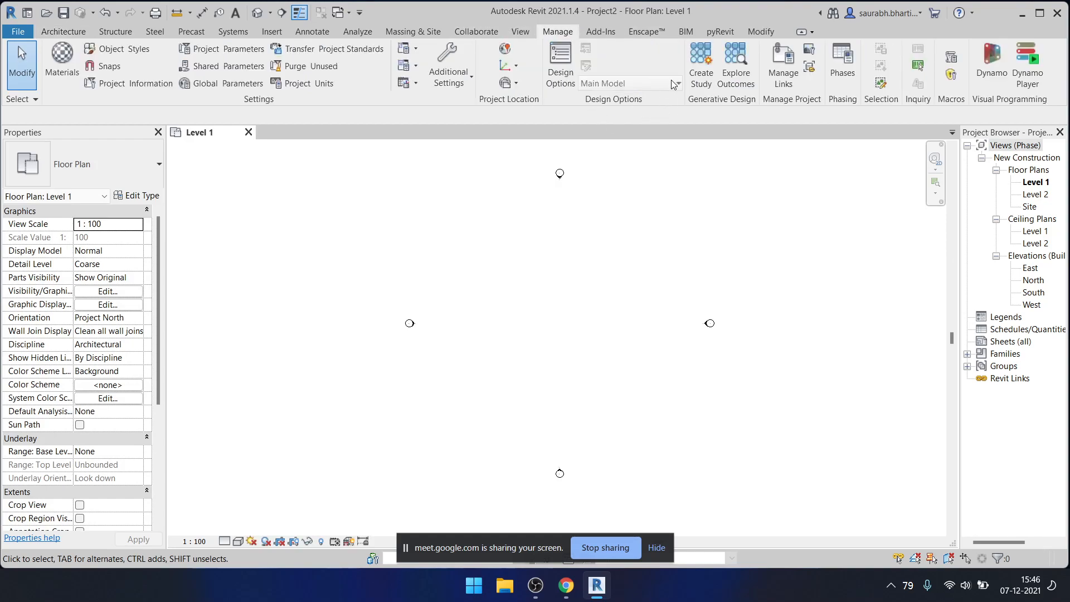
click(841, 62)
key(XF86MonBrightnessUp)
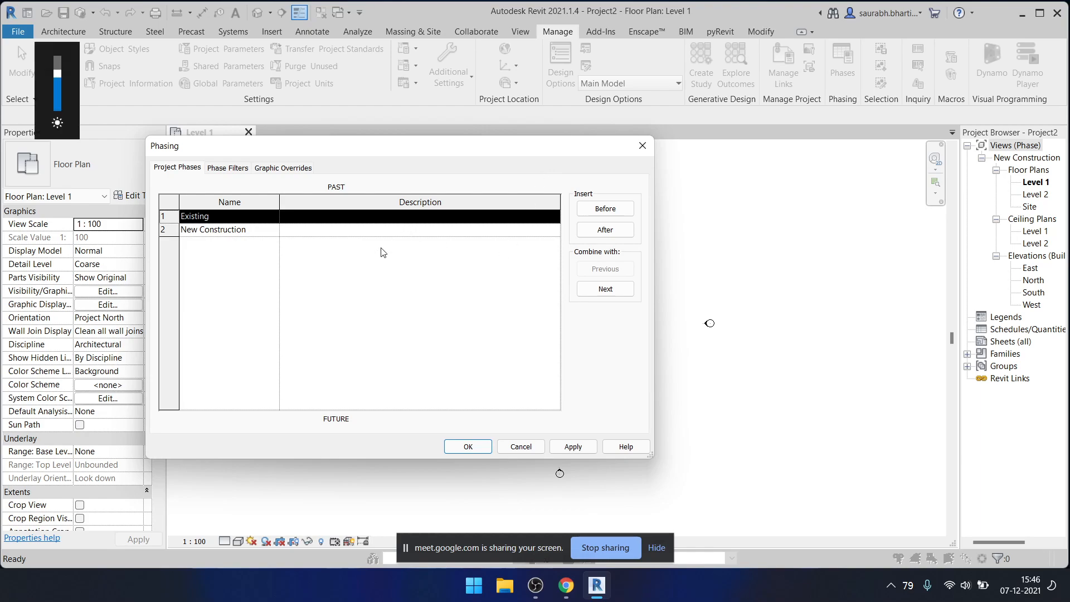
click(216, 230)
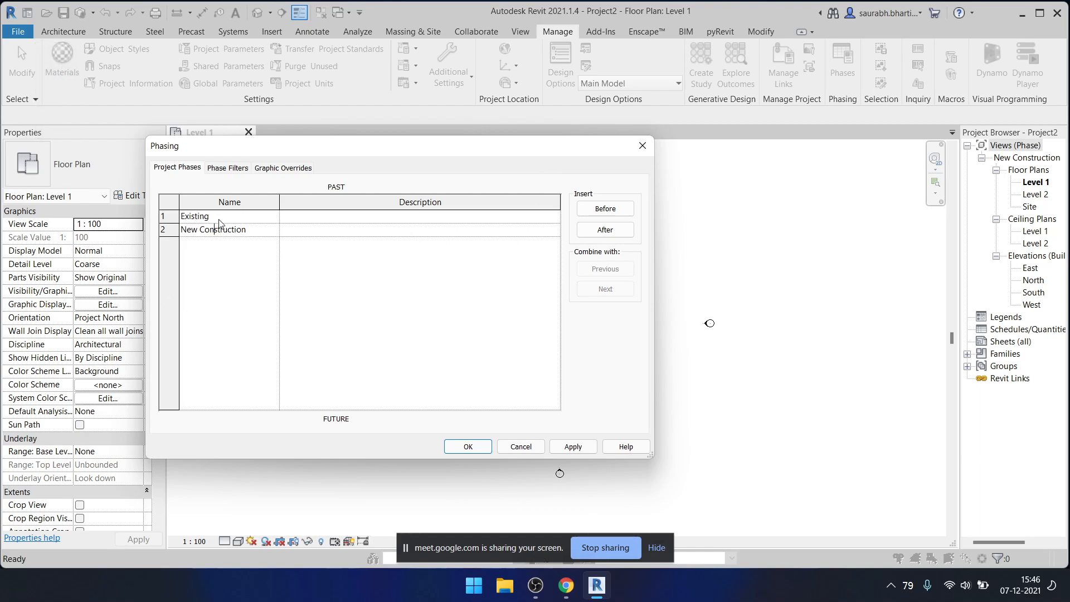
click(217, 220)
click(249, 233)
click(276, 217)
click(349, 282)
click(253, 219)
click(252, 218)
click(257, 233)
click(258, 234)
click(263, 217)
- Insert a phase after Existing, name it Demo, and apply the phasing settings
click(598, 230)
double_click(257, 230)
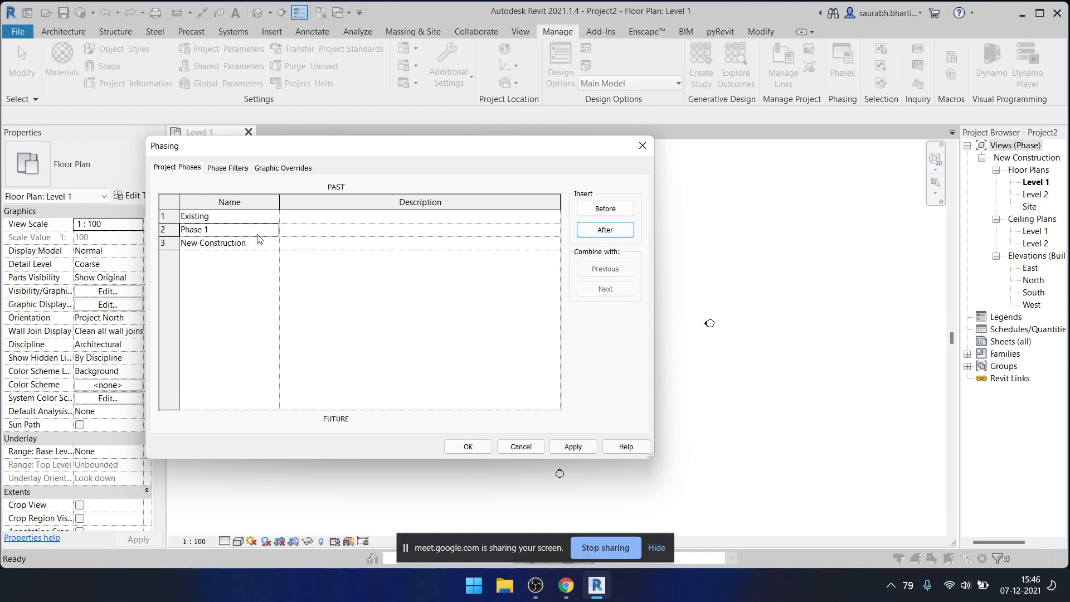
text(Demo)
click(210, 280)
click(575, 448)
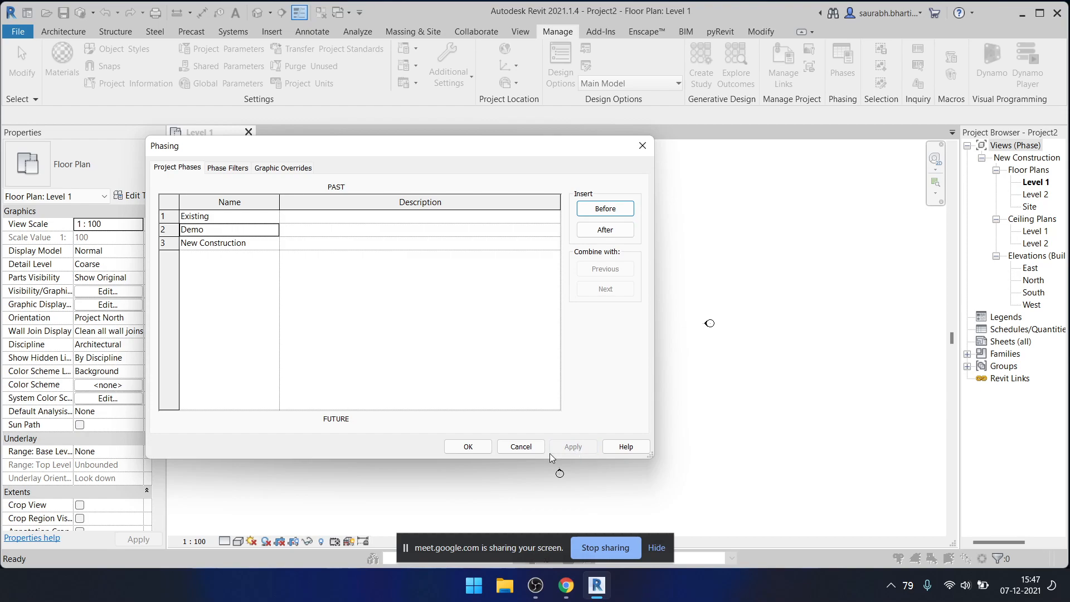
click(490, 447)
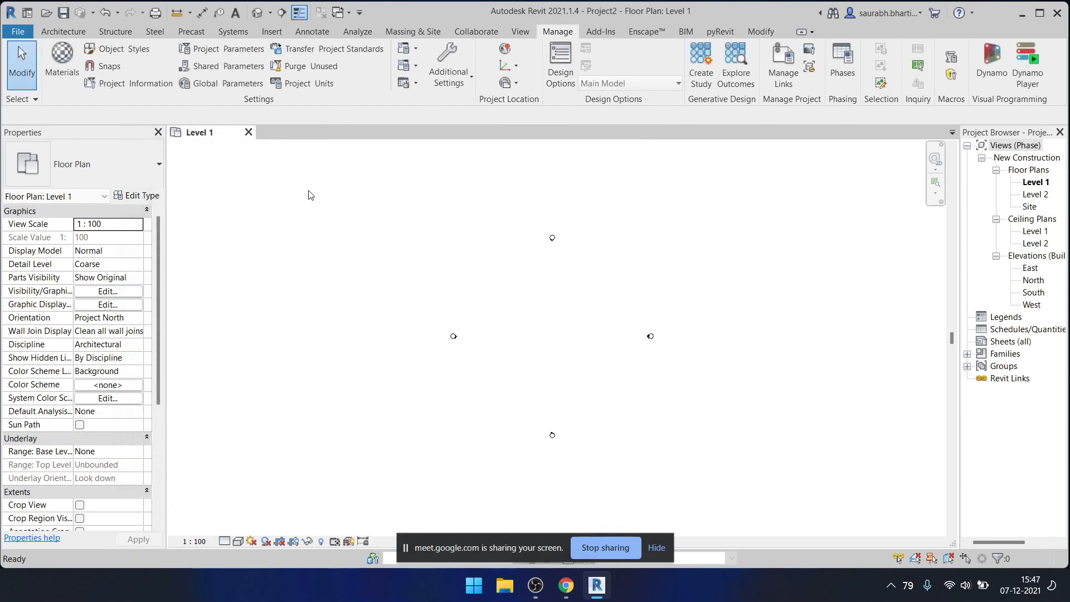
- Draw a rectangular enclosure of Generic - 200mm walls between the elevation markers, about 10800 by 10800 mm
key(w)
key(a)
click(576, 51)
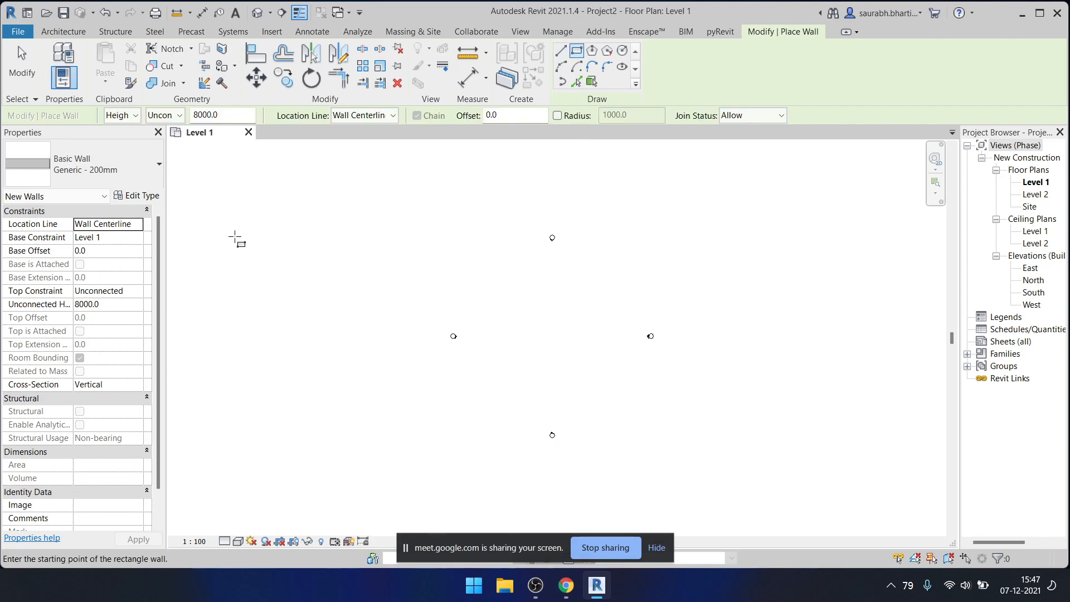
click(509, 300)
click(554, 347)
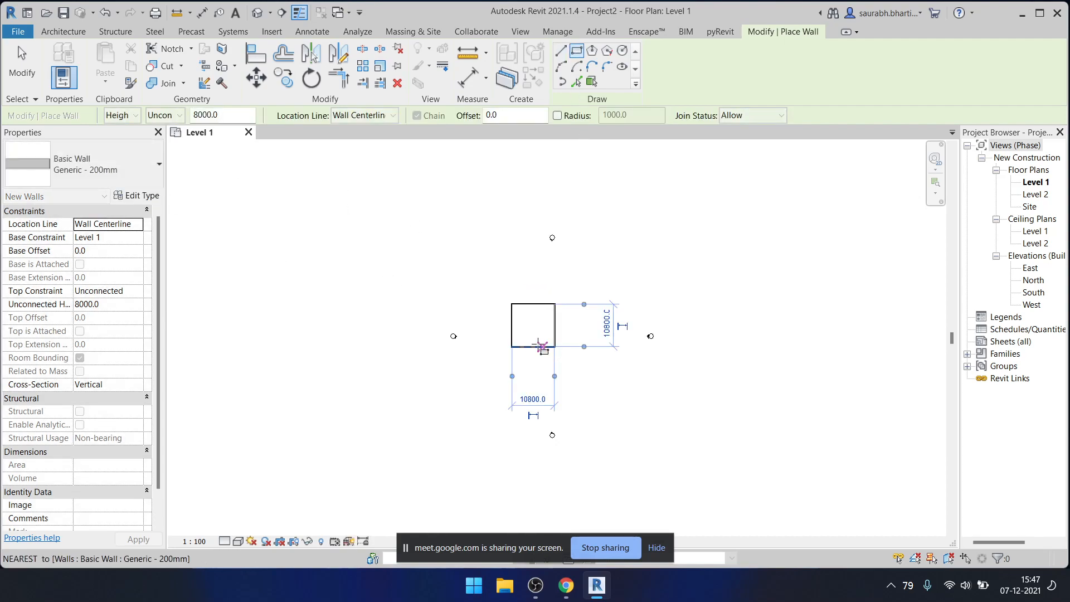
key(Escape)
- Select the upper wall of the enclosure and examine the phases available for its Phase Created property
scroll(553, 330, up, 2)
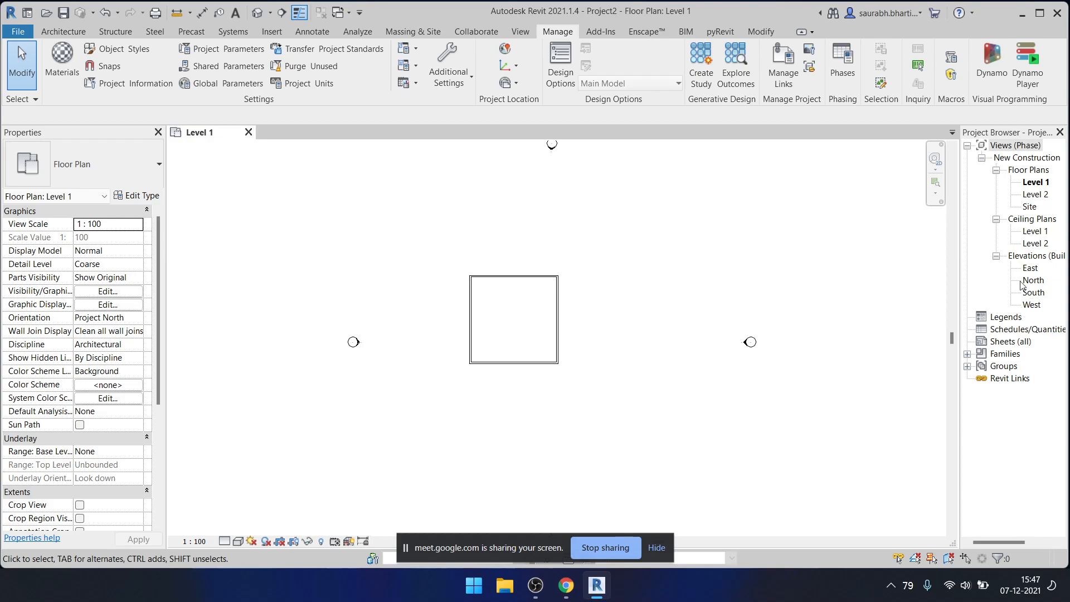
scroll(548, 317, down, 2)
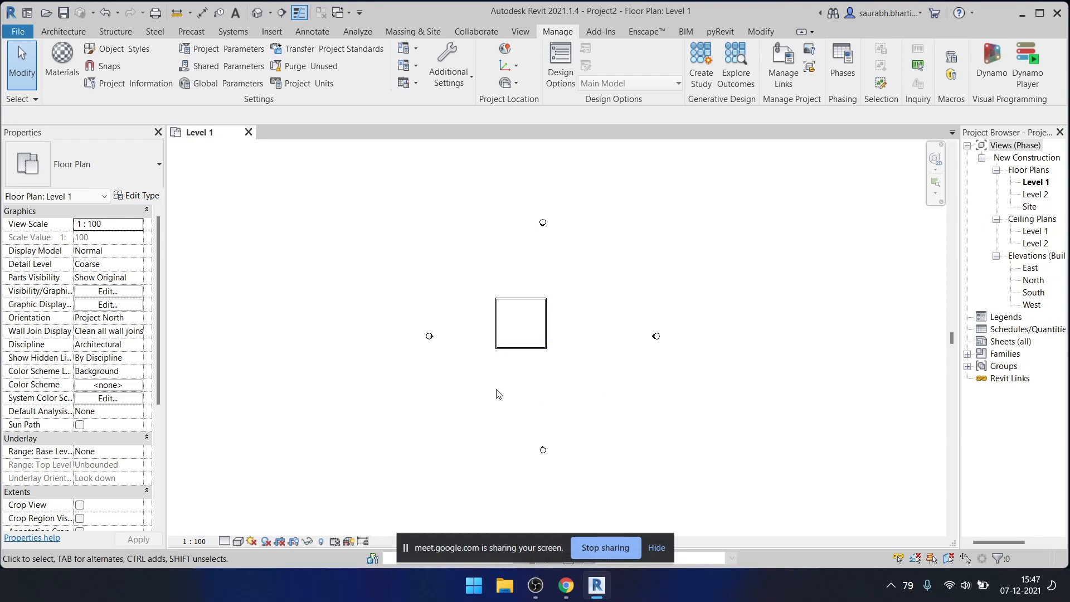
scroll(521, 305, up, 2)
click(522, 304)
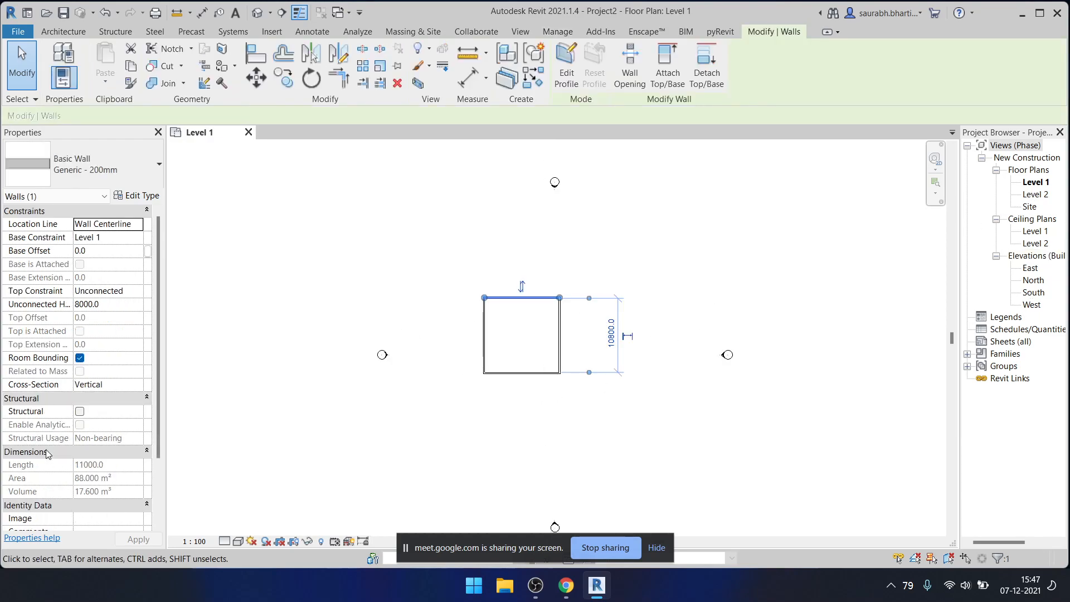
scroll(81, 437, down, 3)
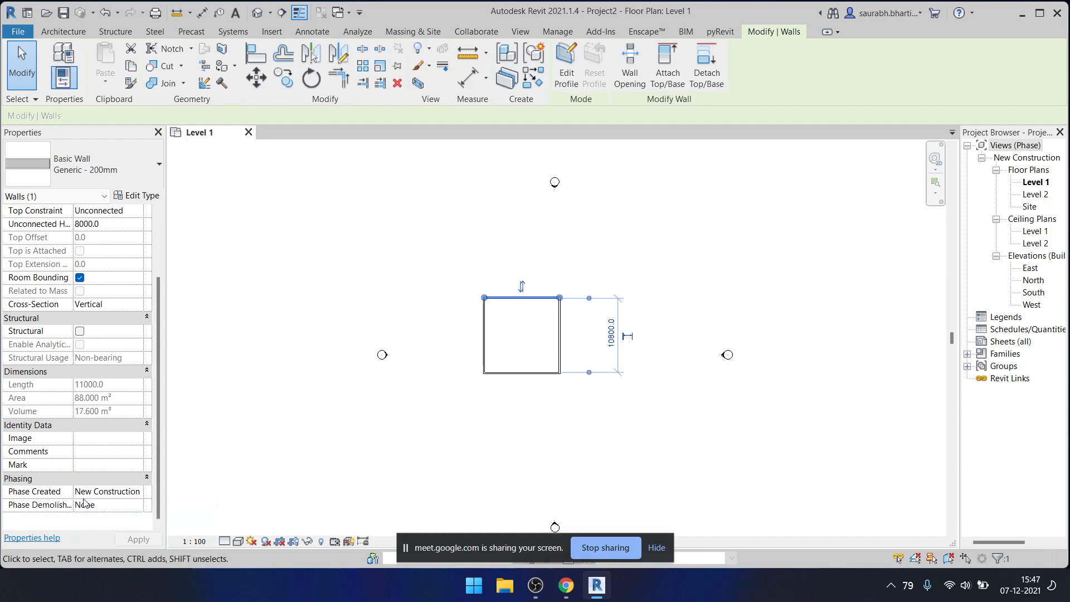
click(138, 496)
click(137, 492)
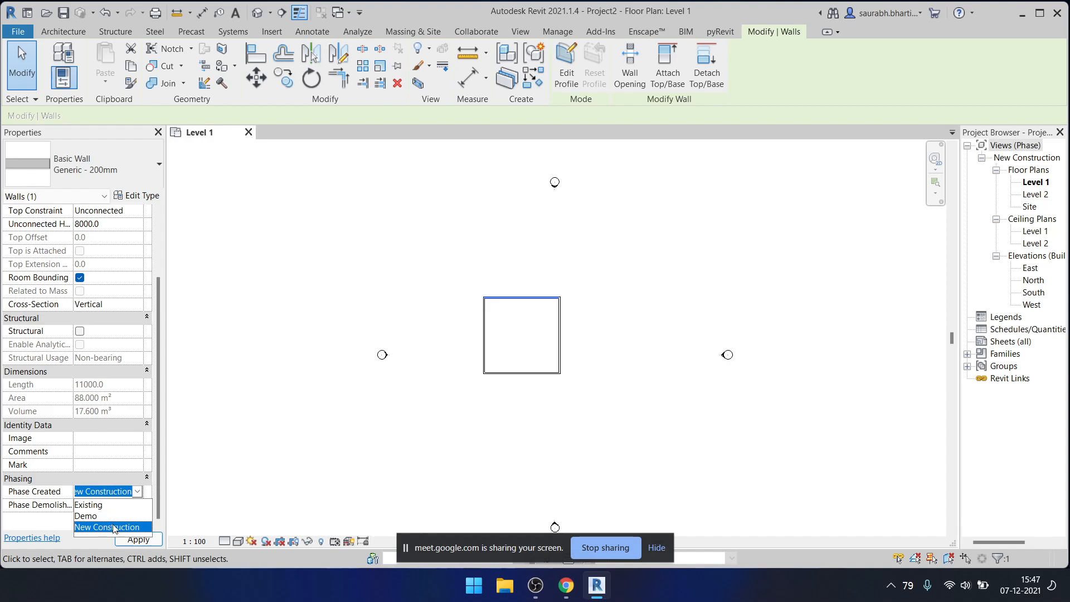
click(391, 433)
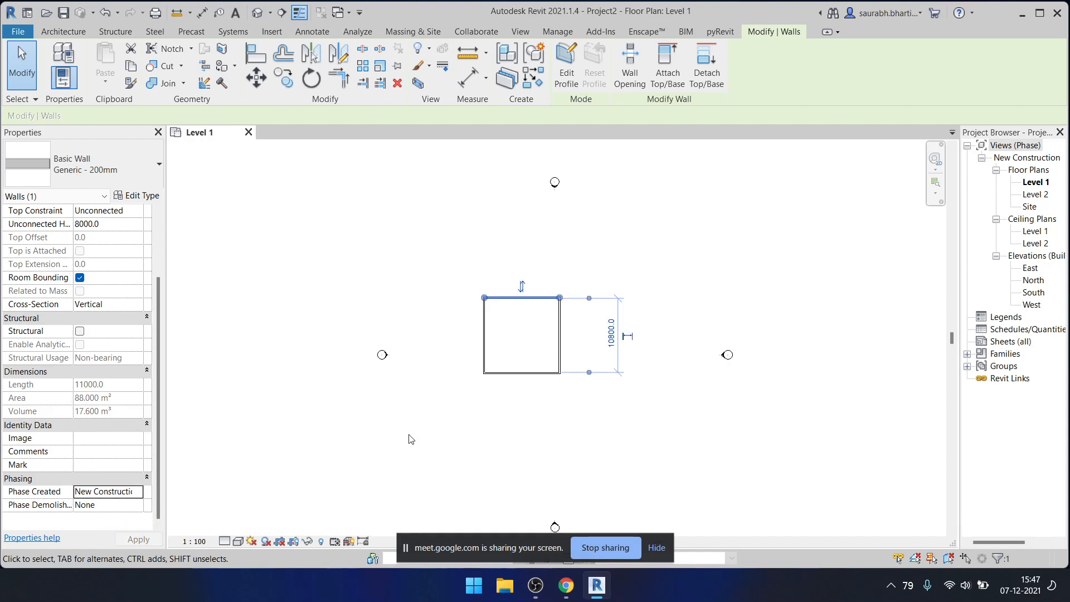
click(424, 418)
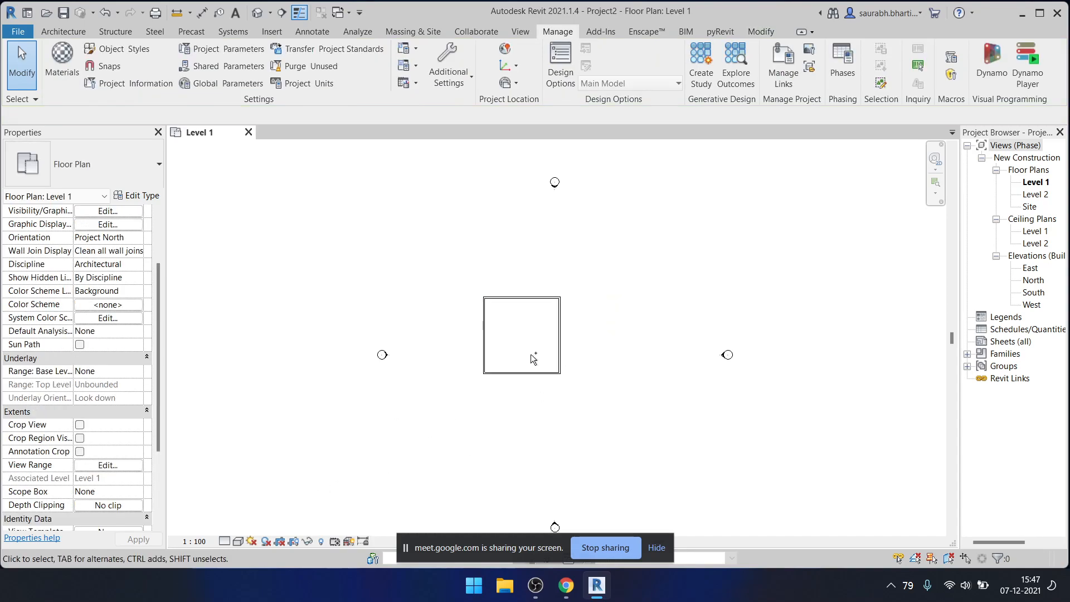
- Undo the rectangular wall enclosure
key(ctrl+z)
key(ctrl+z)
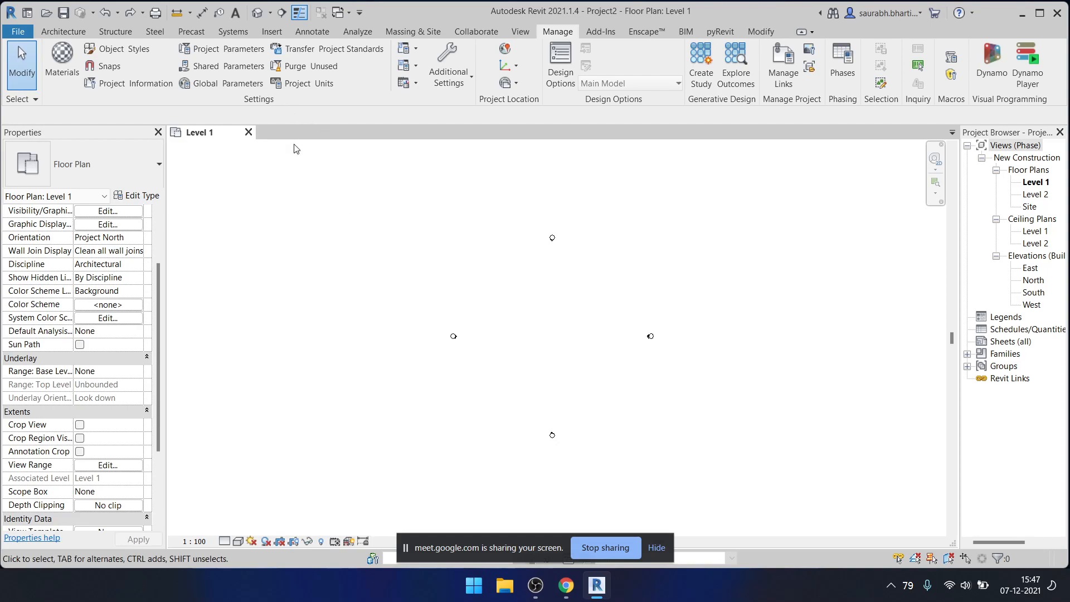
key(w)
key(a)
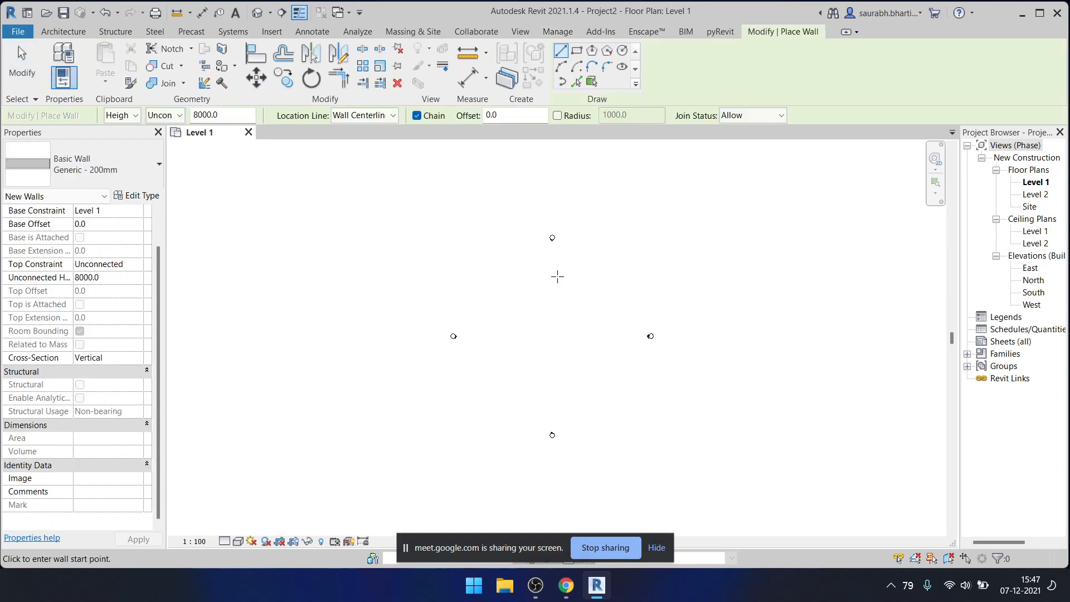
key(Escape)
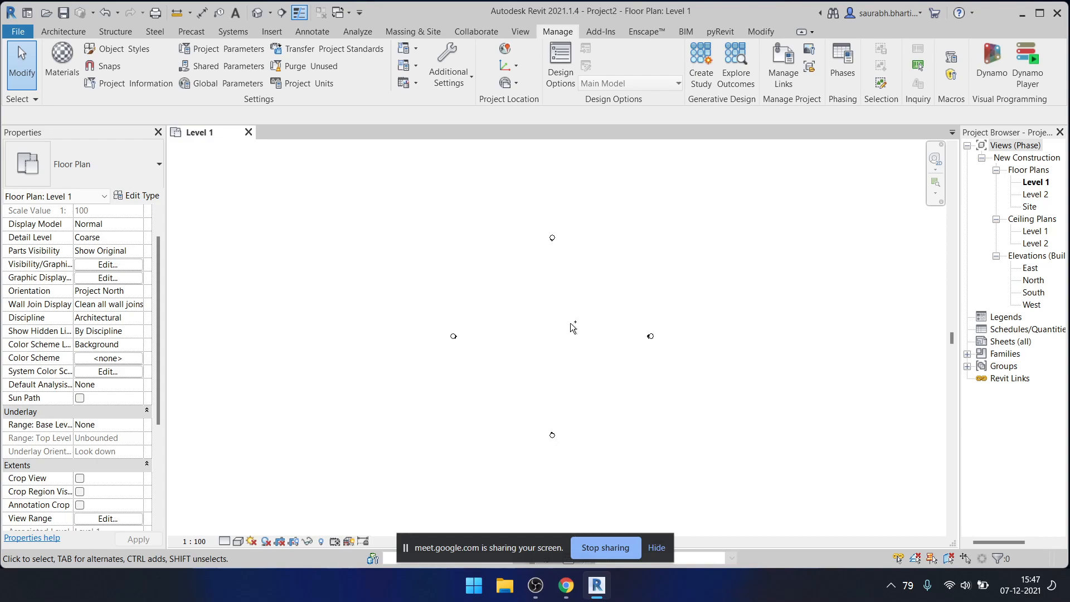
- Undo the added Demo phase and the Project Browser's organization of views by phase
key(ctrl+z)
key(ctrl+z)
scroll(522, 356, up, 3)
scroll(505, 335, down, 2)
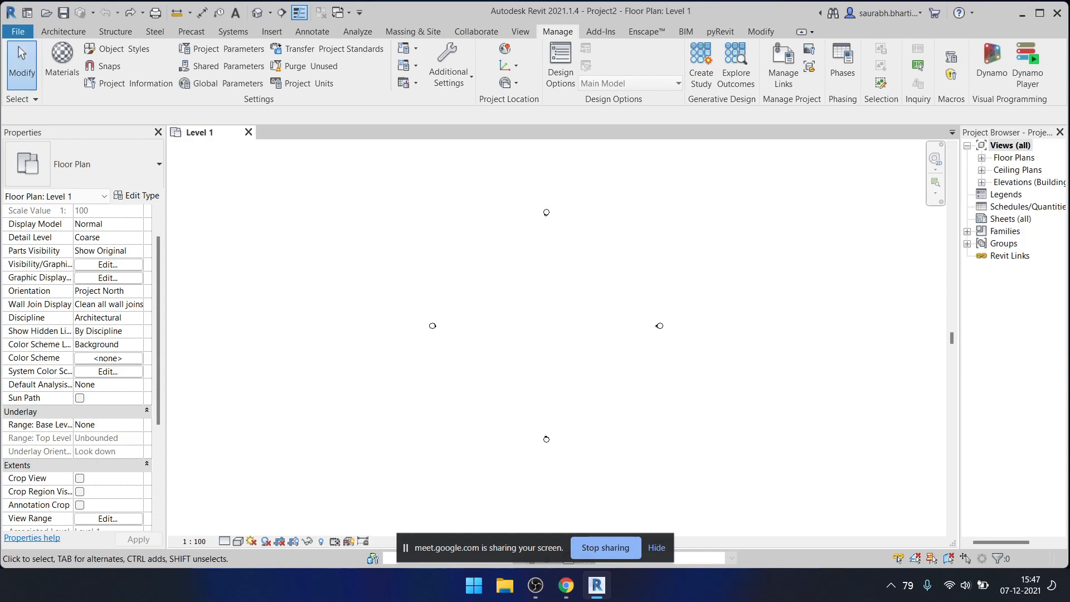
- Expand the floor plans and draw a rectangle of Generic - 200mm walls on Level 1, about 5000 by 5800 mm
click(982, 157)
click(1020, 170)
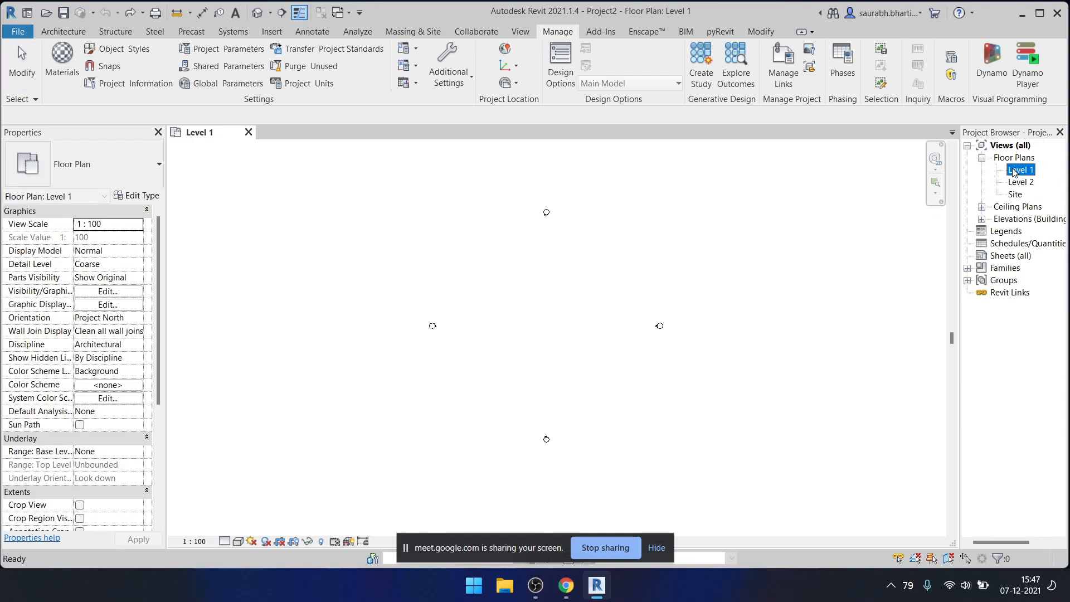
scroll(559, 365, down, 1)
key(w)
key(a)
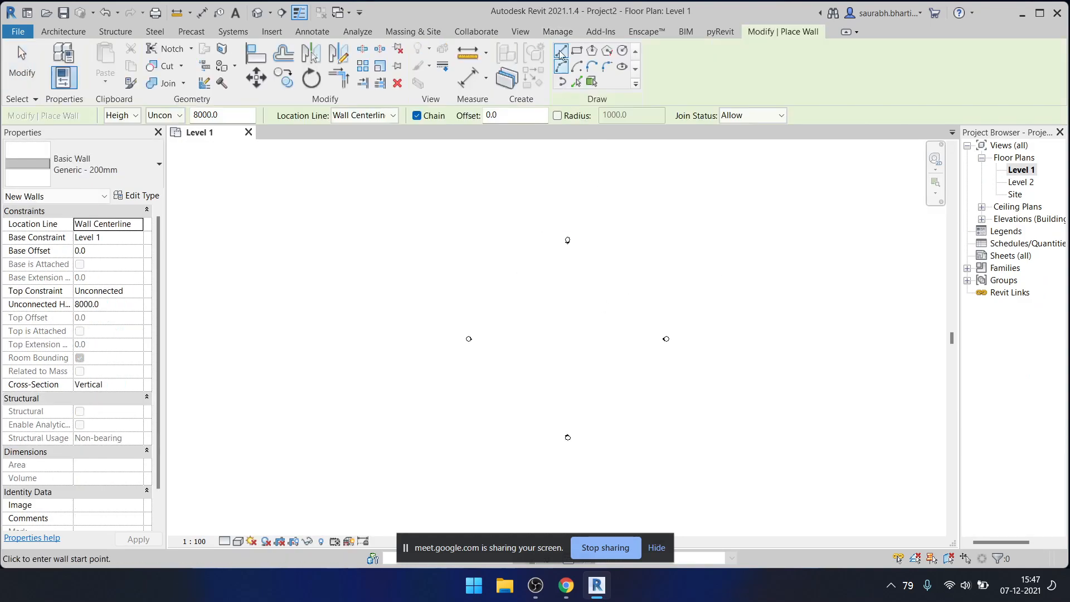
click(577, 51)
click(543, 304)
click(563, 328)
scroll(555, 317, up, 4)
key(Escape)
key(Escape)
- Select the upper wall of the new rectangle and check which phases its Phase Created property offers
click(550, 280)
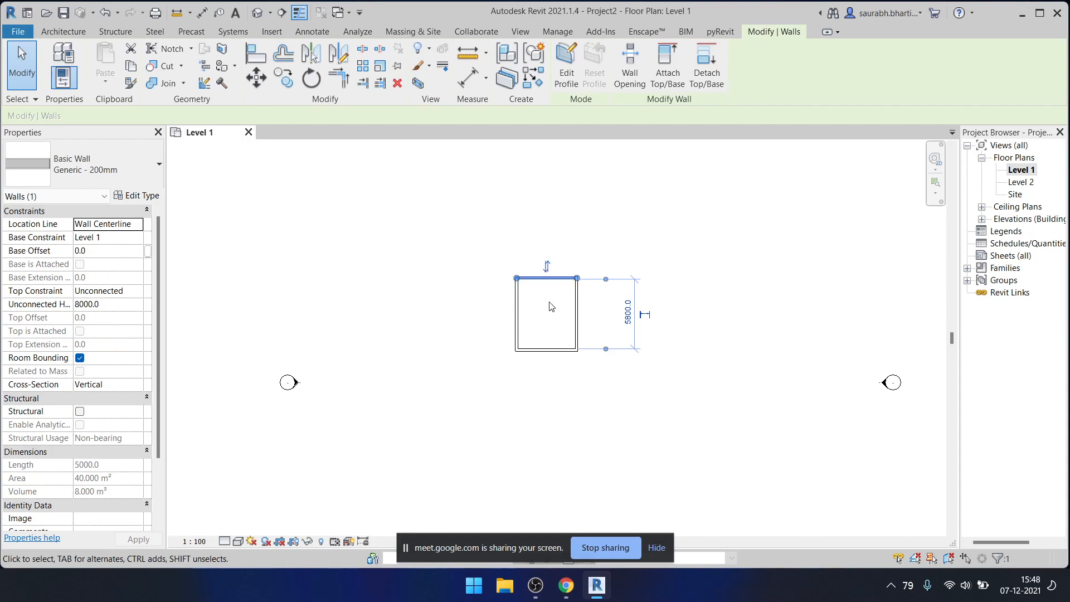
scroll(551, 352, down, 2)
scroll(565, 284, up, 4)
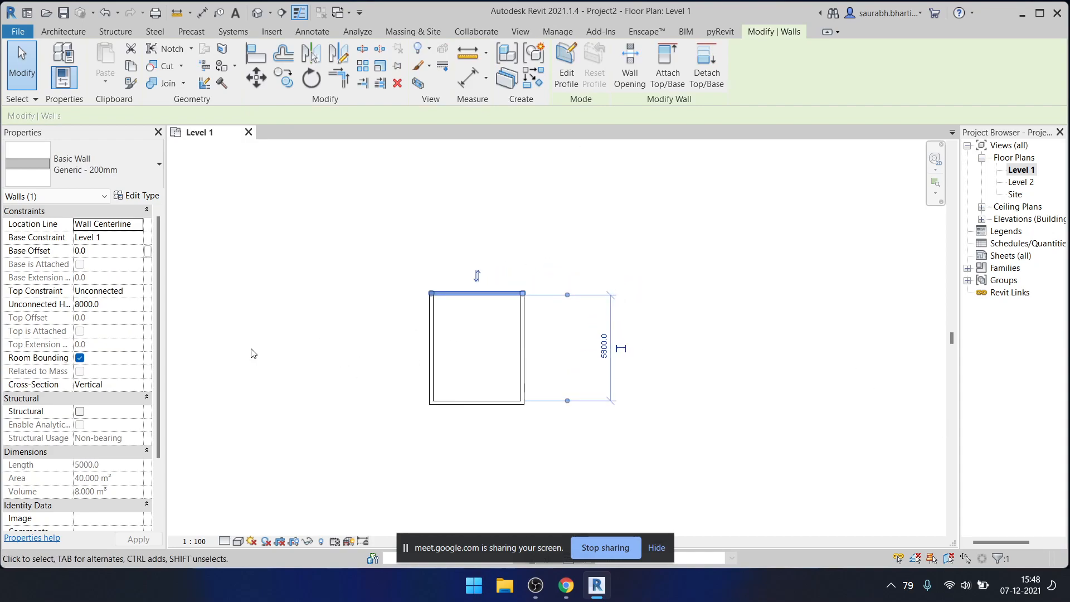
scroll(81, 448, down, 3)
click(112, 491)
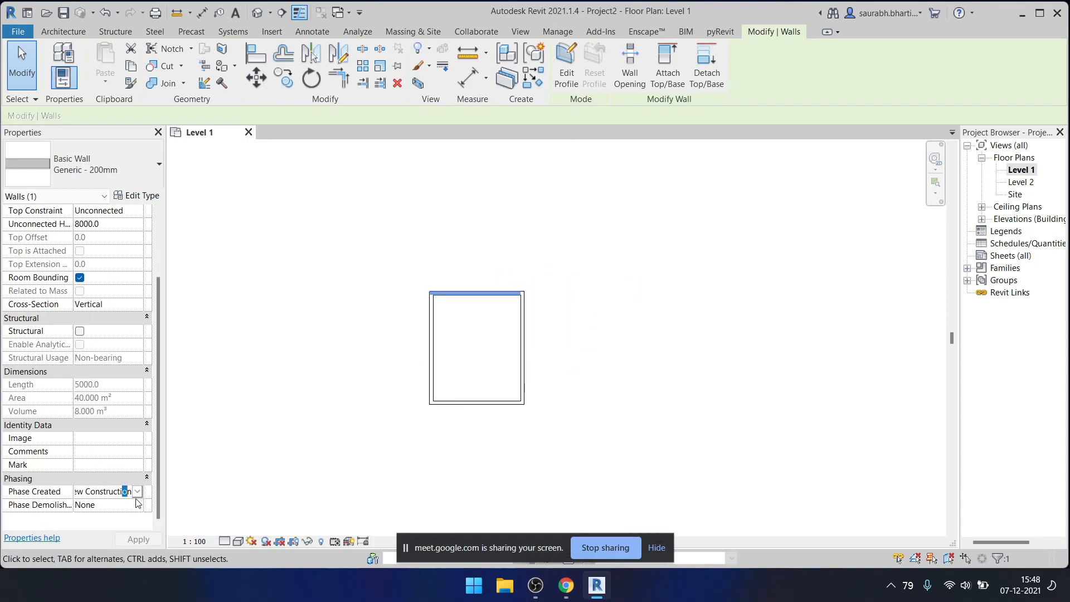
click(136, 491)
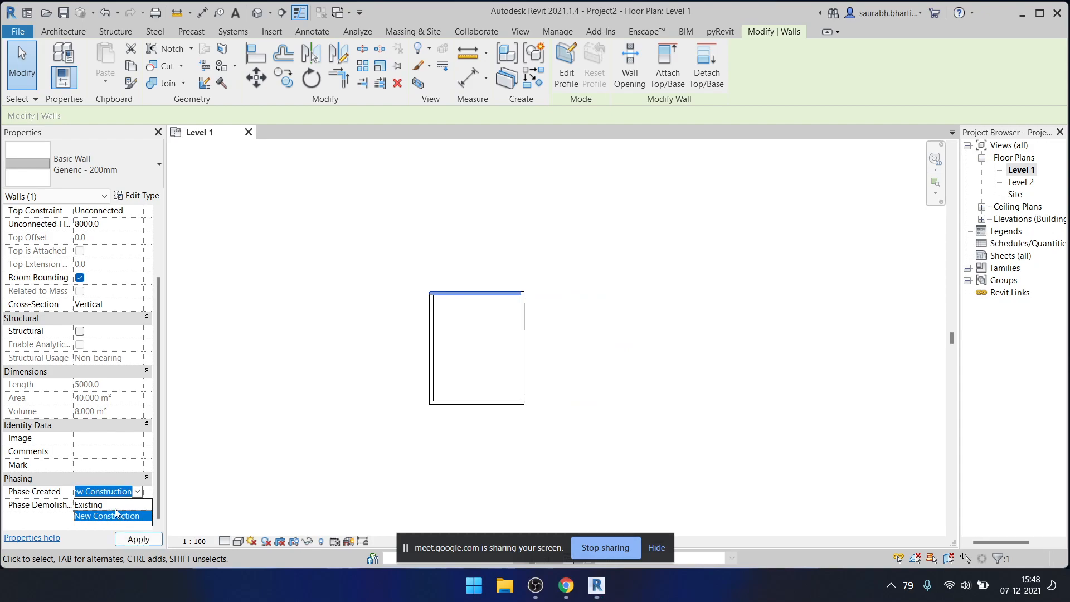
click(389, 346)
scroll(389, 342, down, 6)
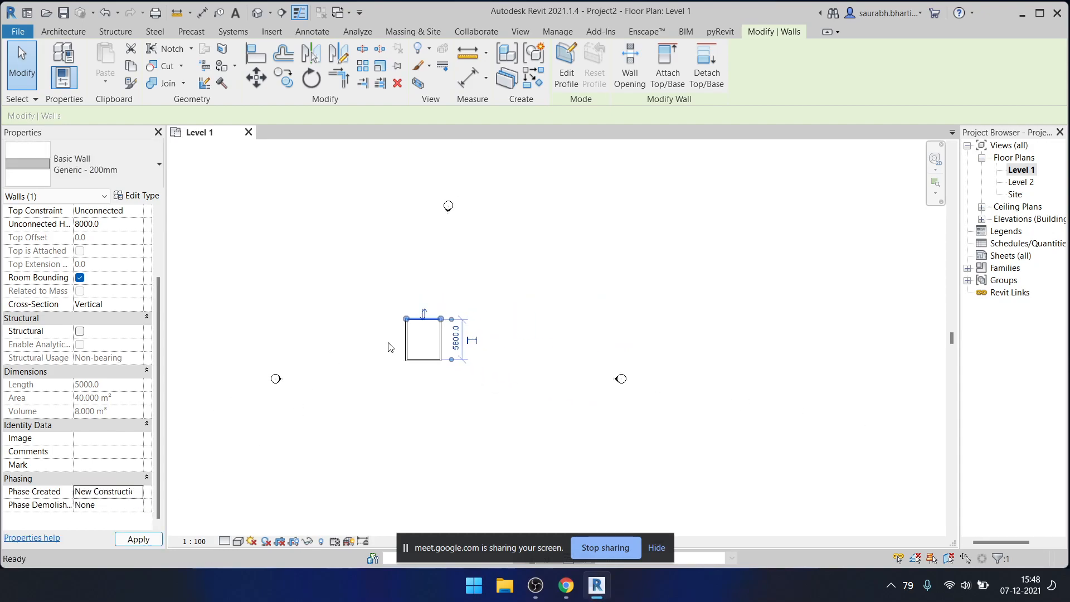
click(389, 341)
scroll(389, 339, up, 3)
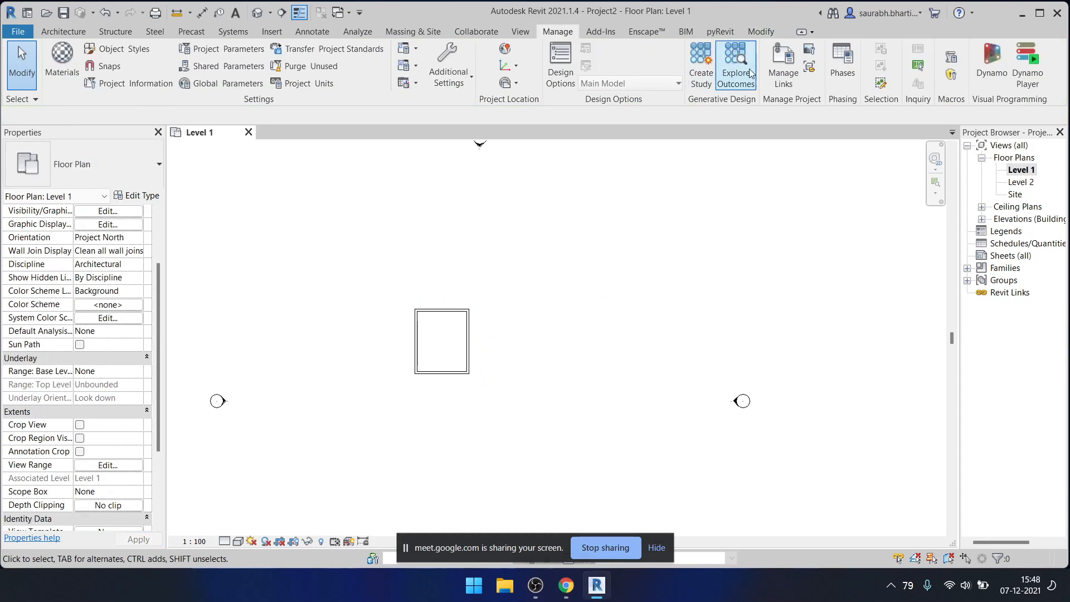
- Open the project's Phasing settings and examine the project phases, phase filters and graphic overrides
click(832, 69)
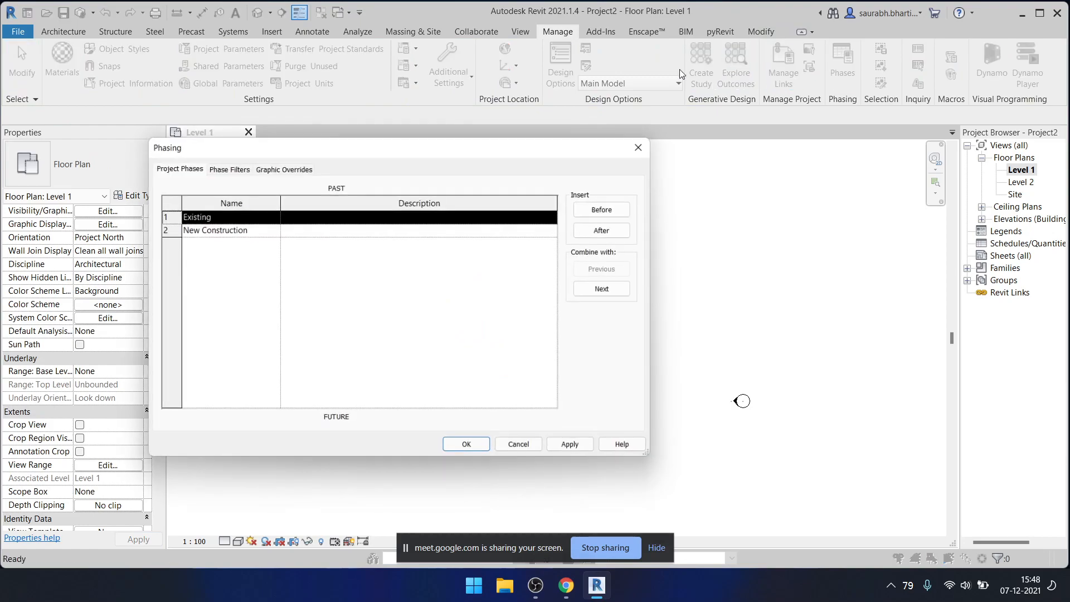
click(252, 230)
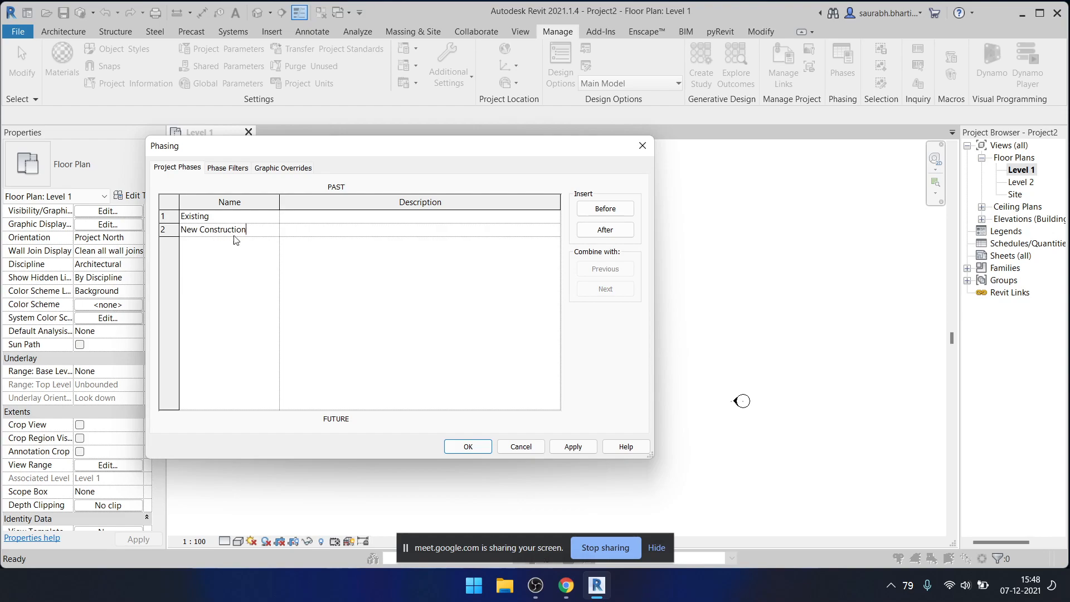
click(248, 201)
click(239, 217)
click(240, 216)
click(241, 167)
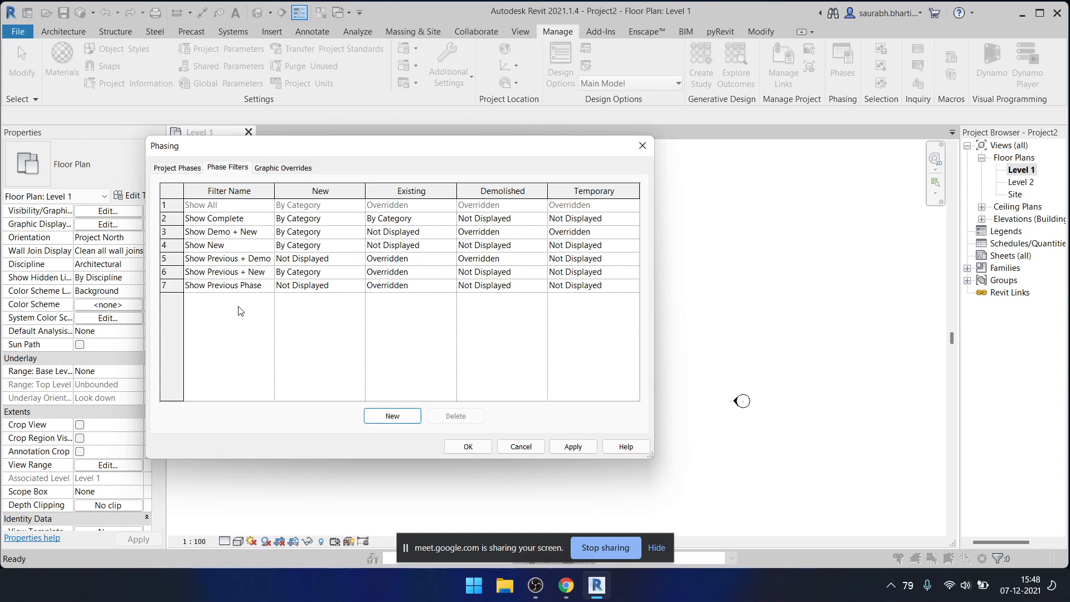
click(277, 173)
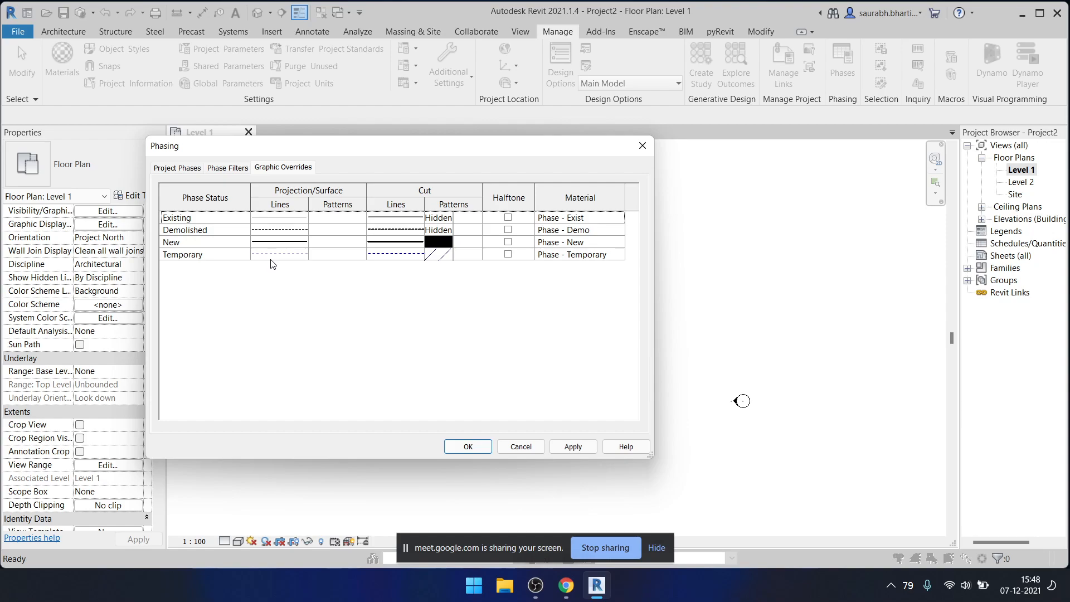
- Set the projection/surface line color of the Demolished phase status to RGB 211-157-009
click(296, 234)
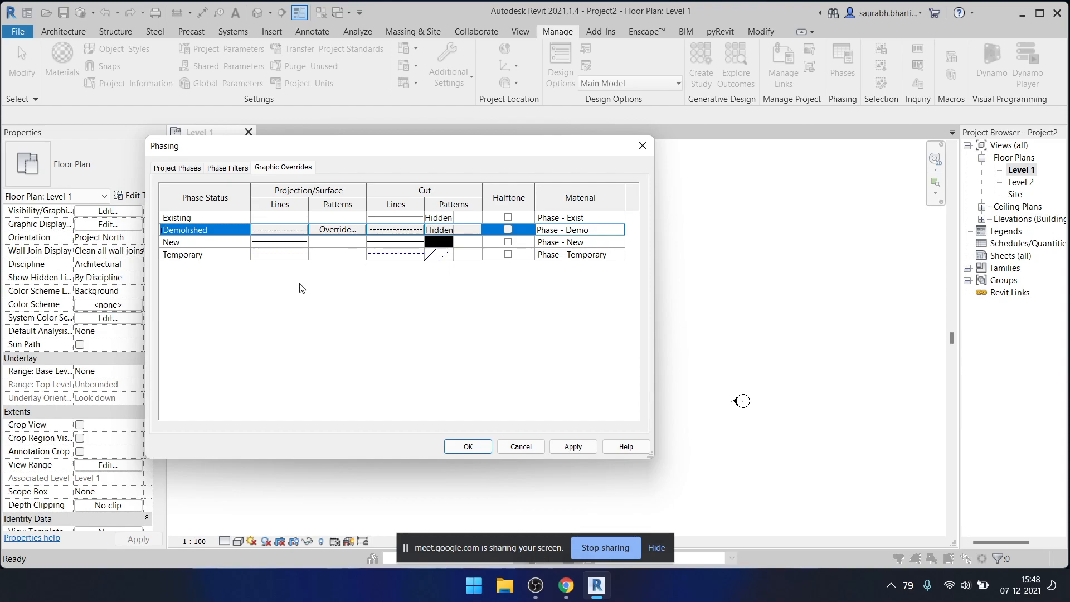
click(294, 235)
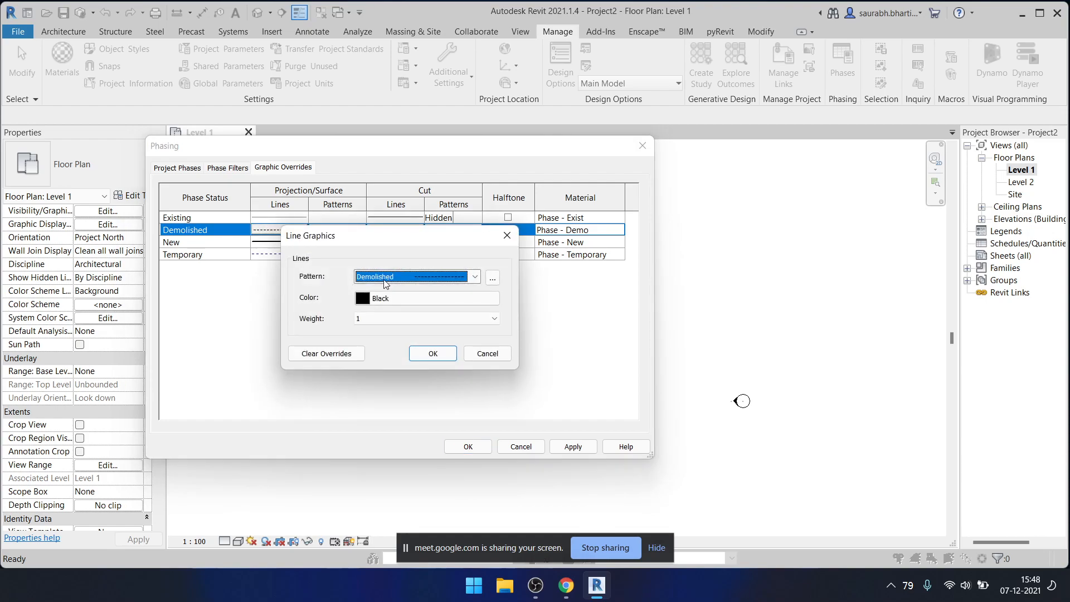
click(357, 299)
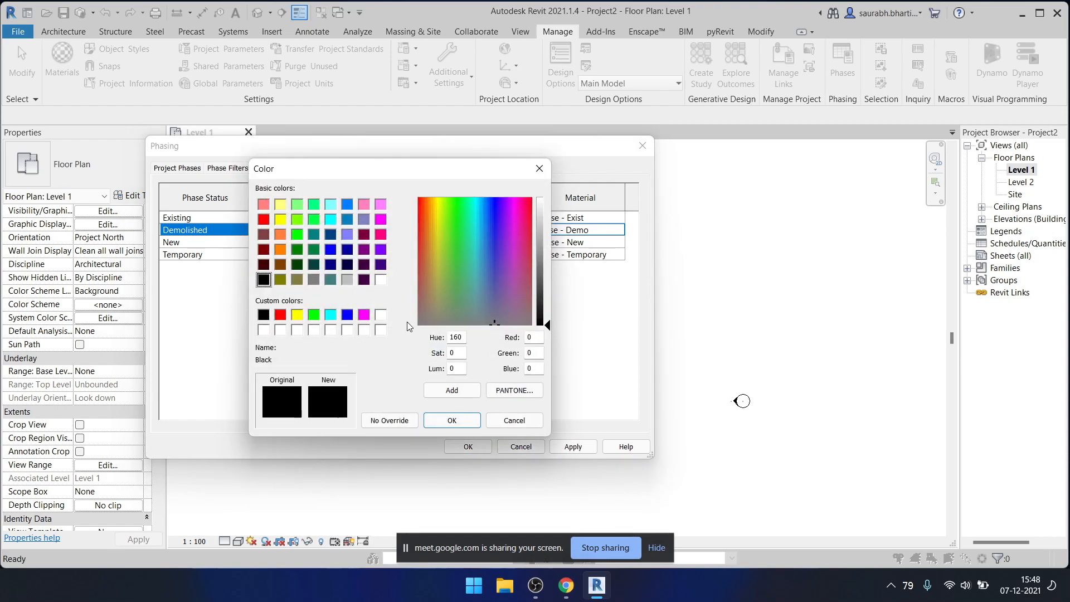
click(532, 337)
text(211)
key(Tab)
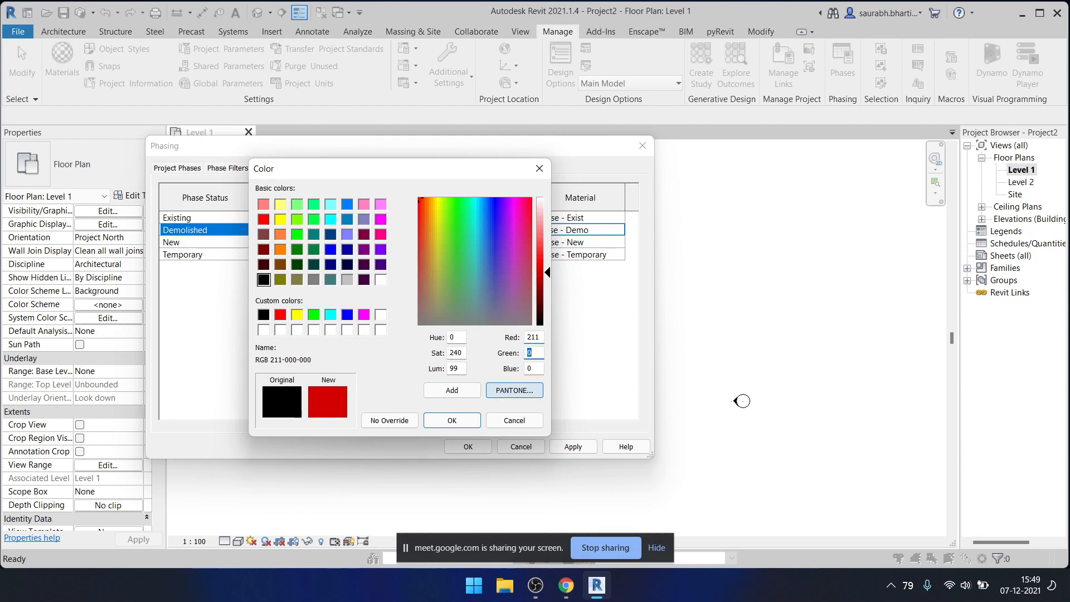
text(157)
key(Tab)
text(009)
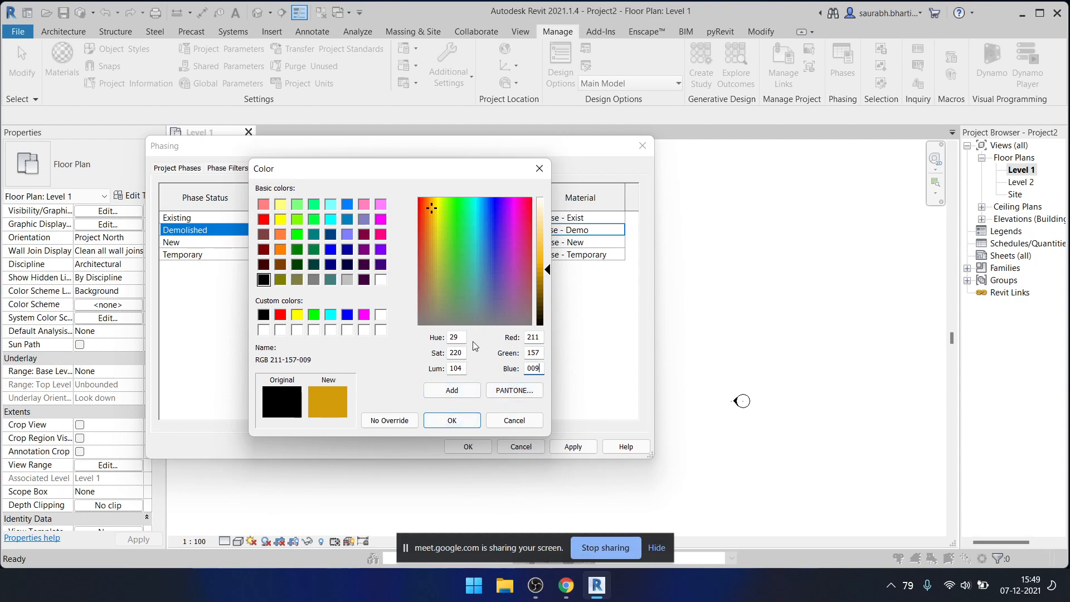
click(467, 421)
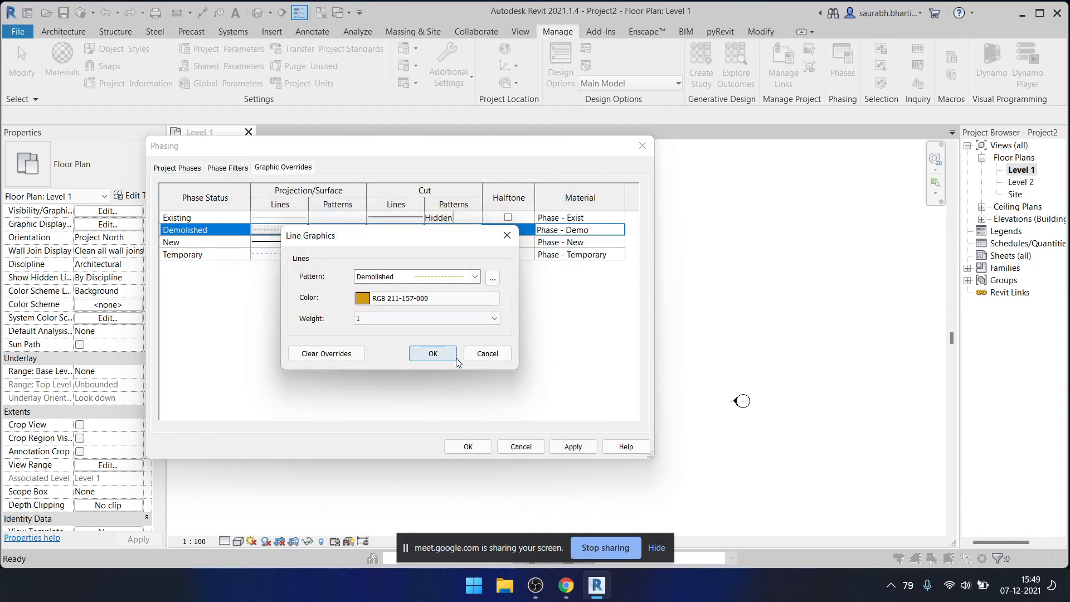
click(433, 354)
- Set the cut line color of the Demolished phase status to RGB 211-157-009
click(413, 231)
click(415, 231)
click(428, 299)
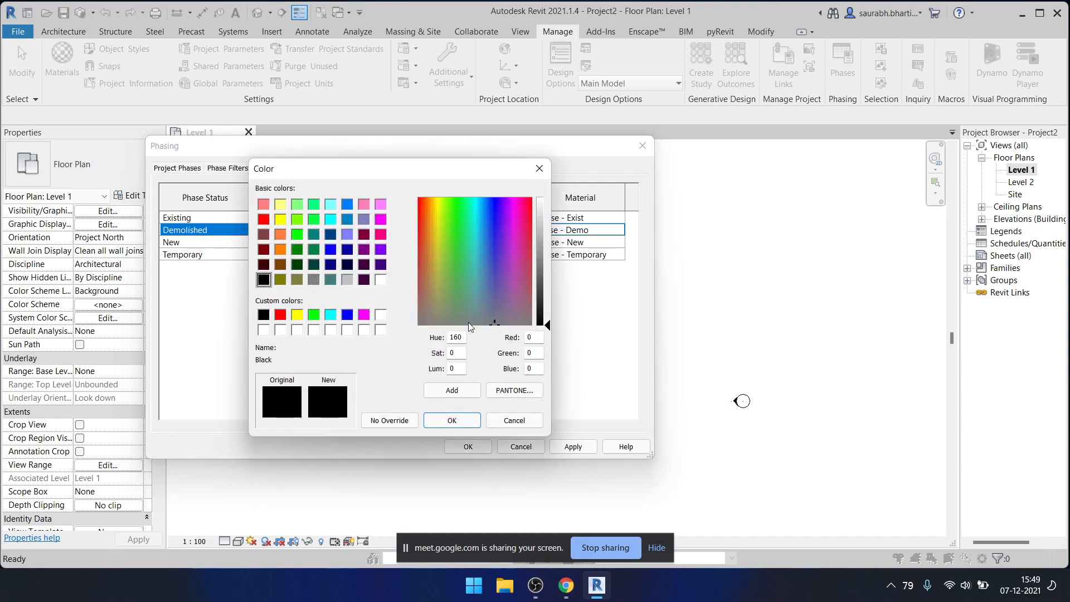
click(536, 340)
text(211-)
text(1)
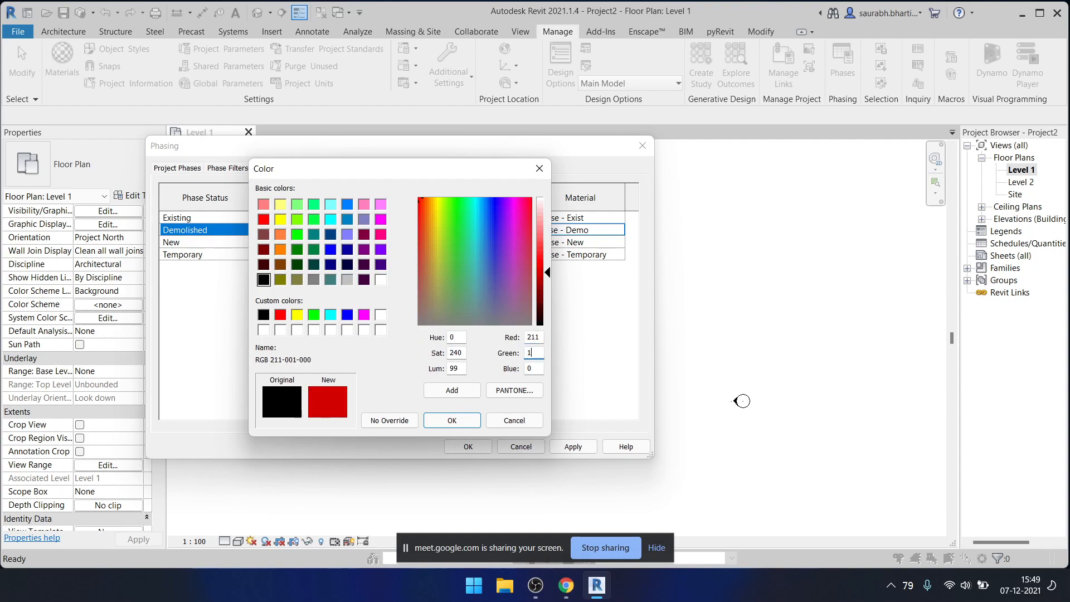
text(57-)
text(009)
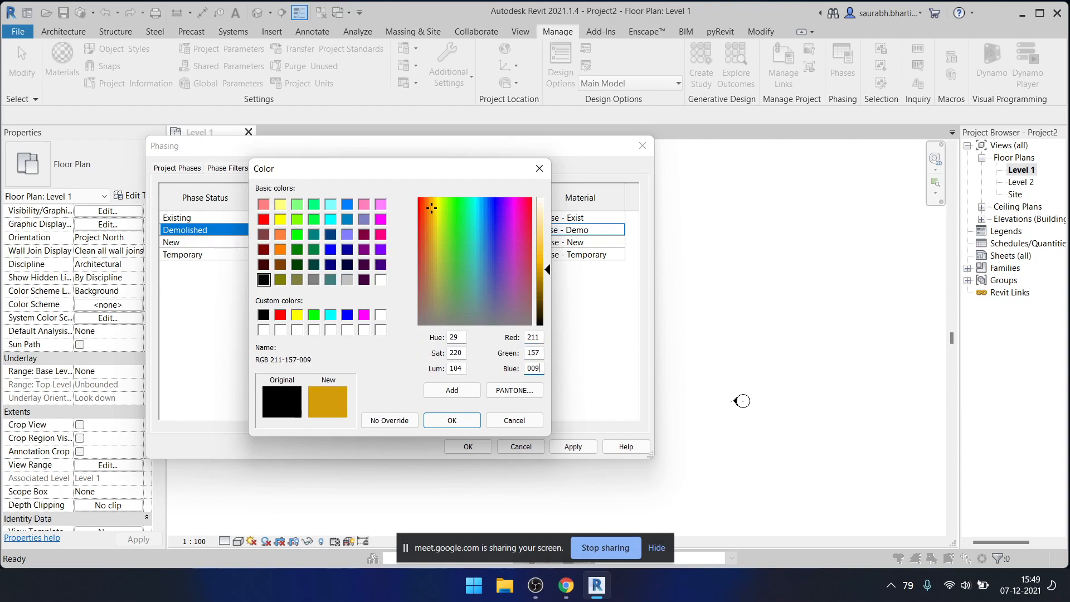
click(452, 420)
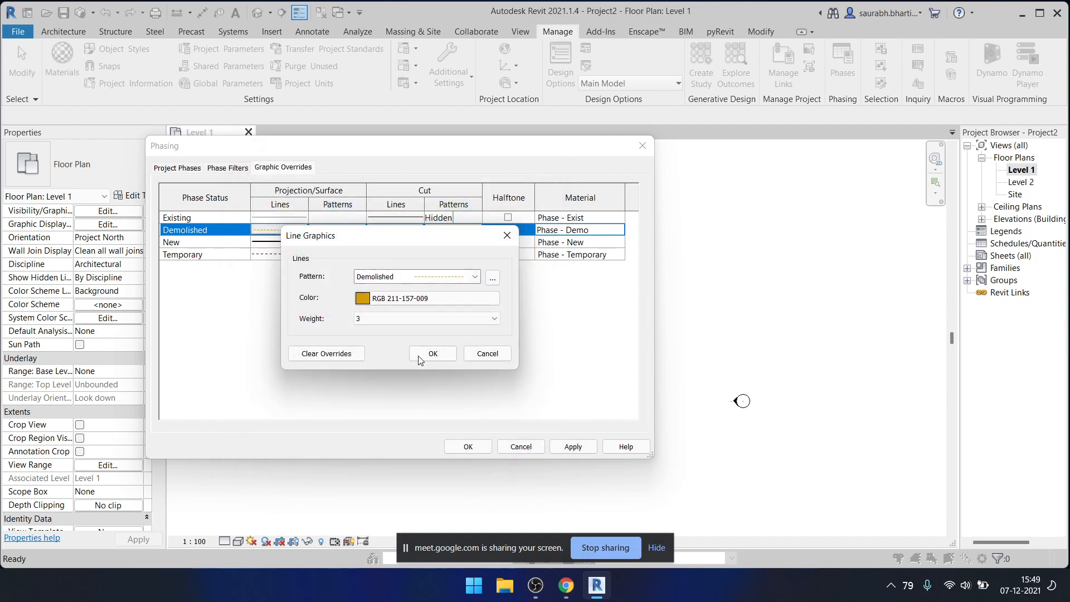
click(428, 352)
- Set the projection/surface line color of the New phase status to RGB 155-086-054
click(294, 244)
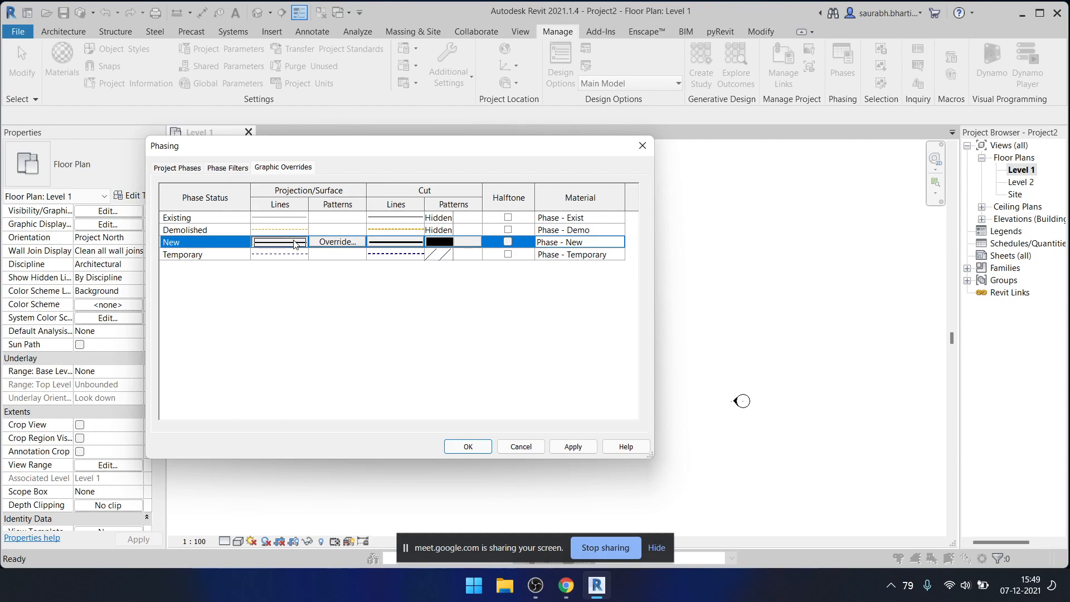
click(293, 243)
click(406, 304)
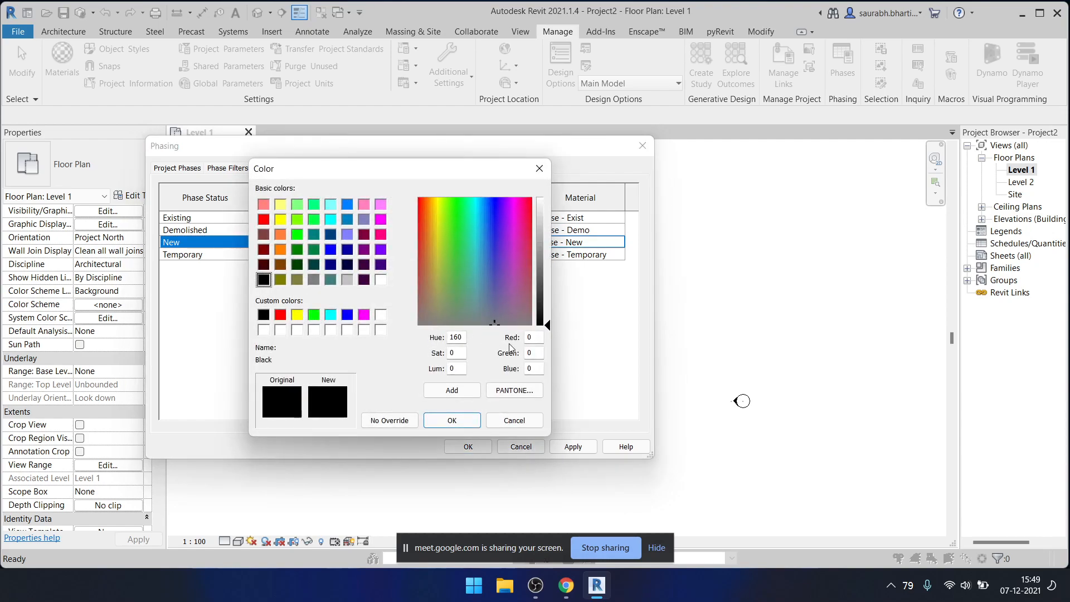
double_click(531, 336)
text(155)
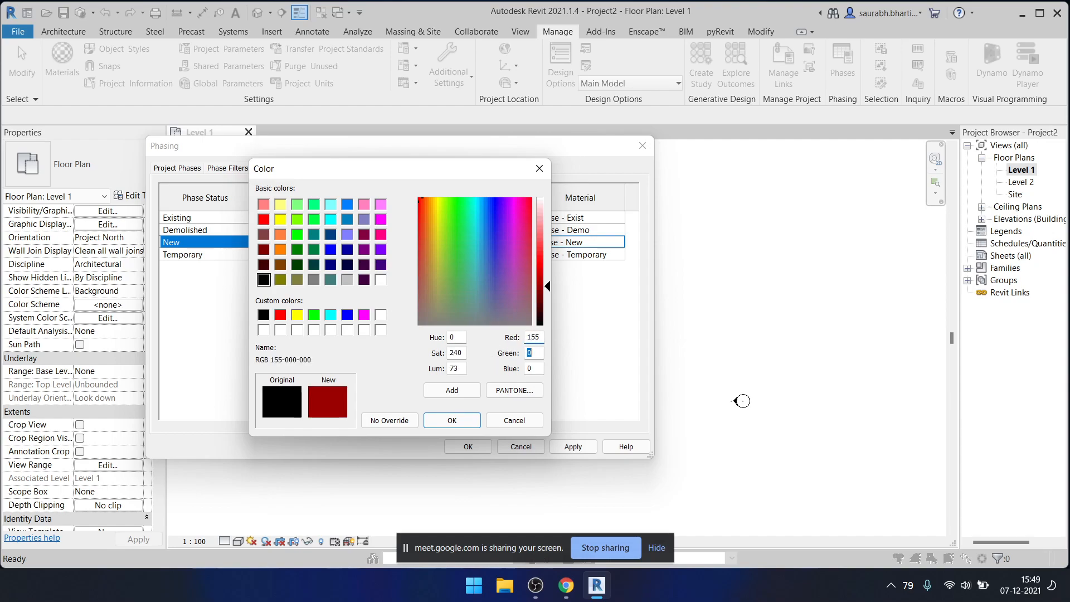
text(86)
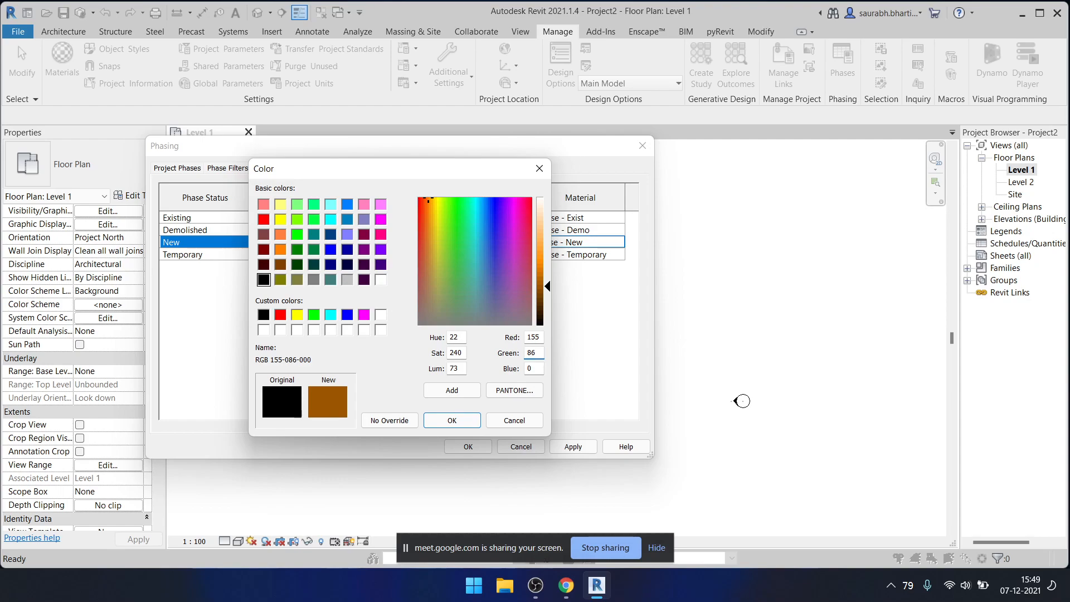
key(Tab)
text(52)
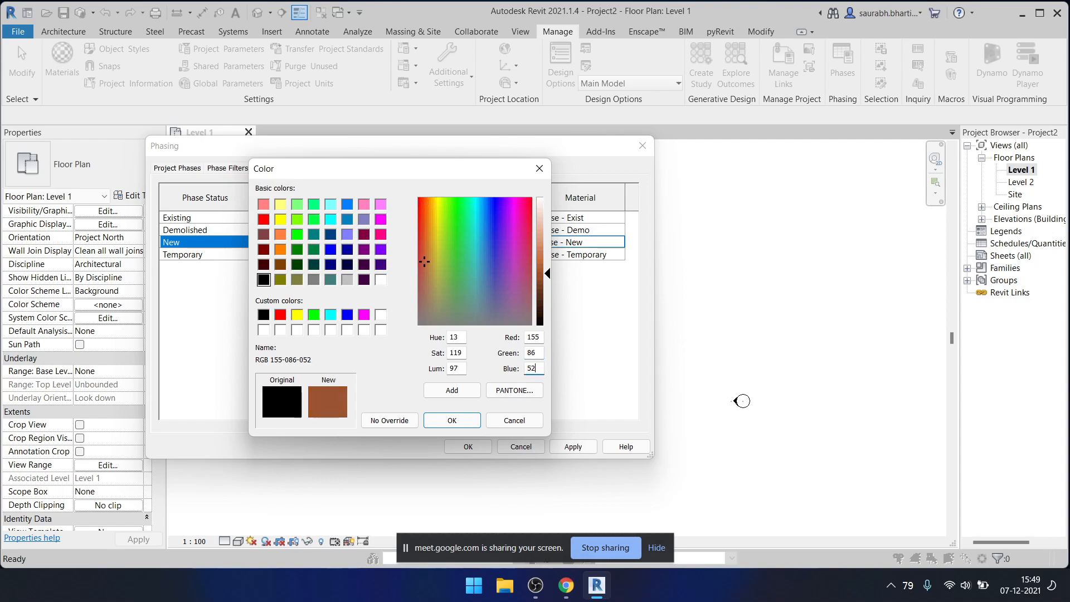
key(BackSpace)
text(4)
click(453, 420)
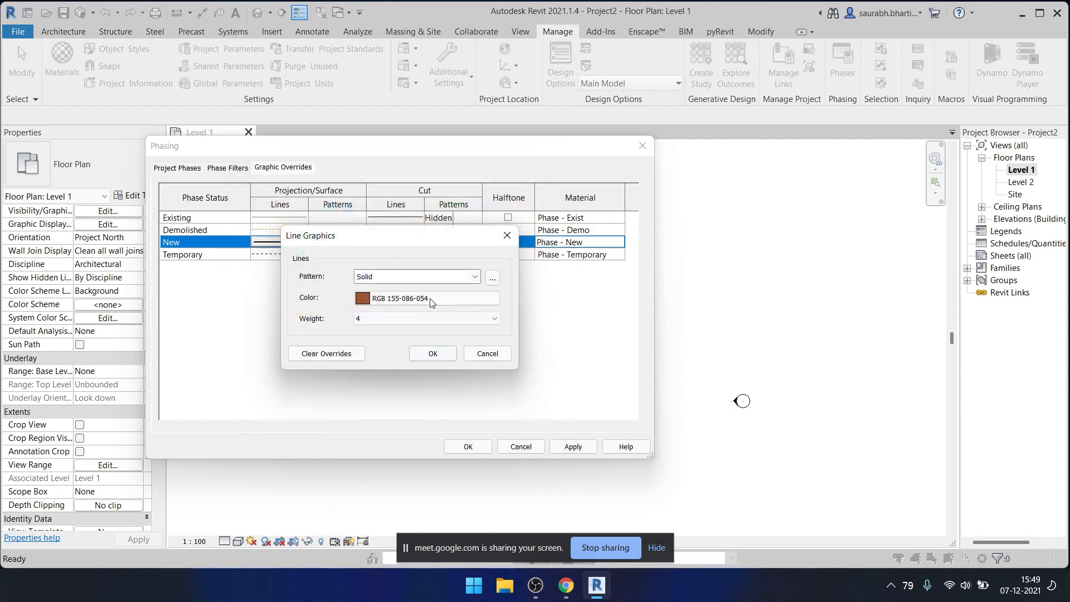
click(431, 351)
- Set the cut line color of the New phase status to RGB 155-086-052 and apply the graphic overrides
click(399, 245)
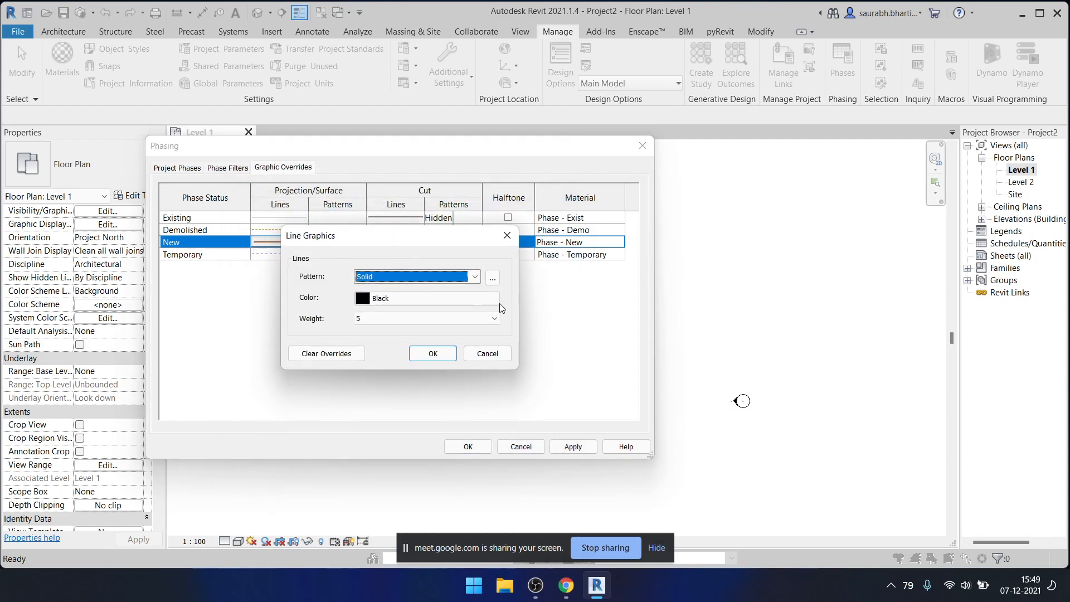
click(455, 279)
click(447, 279)
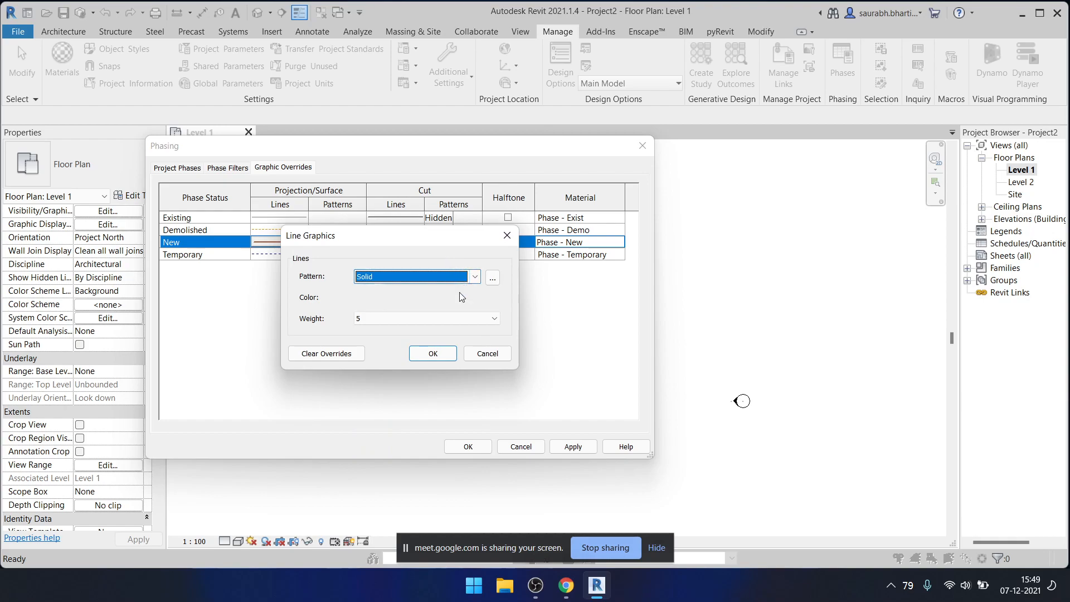
click(460, 298)
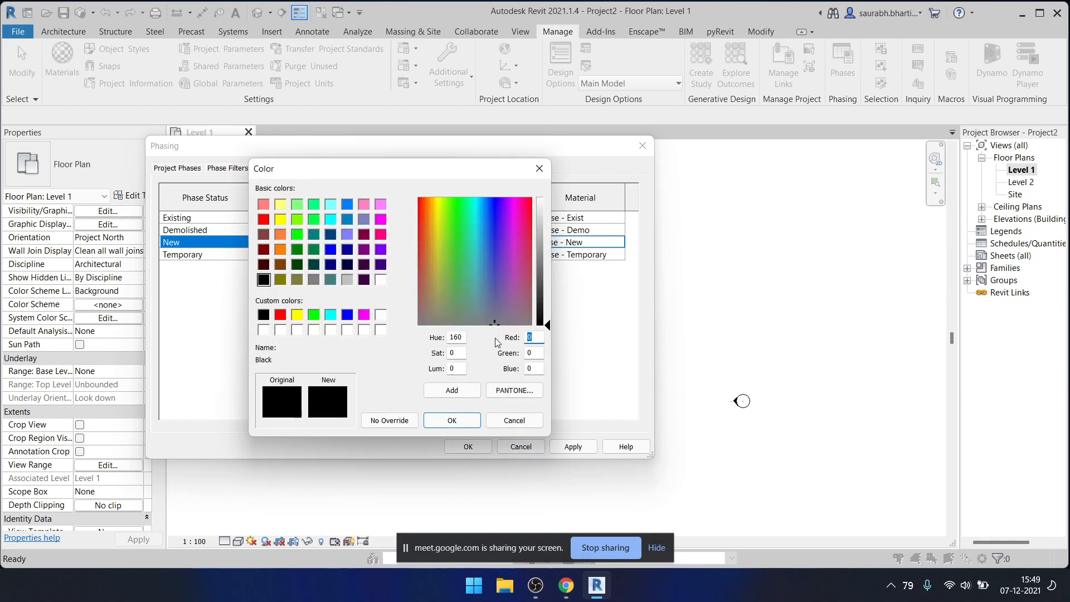
text(155)
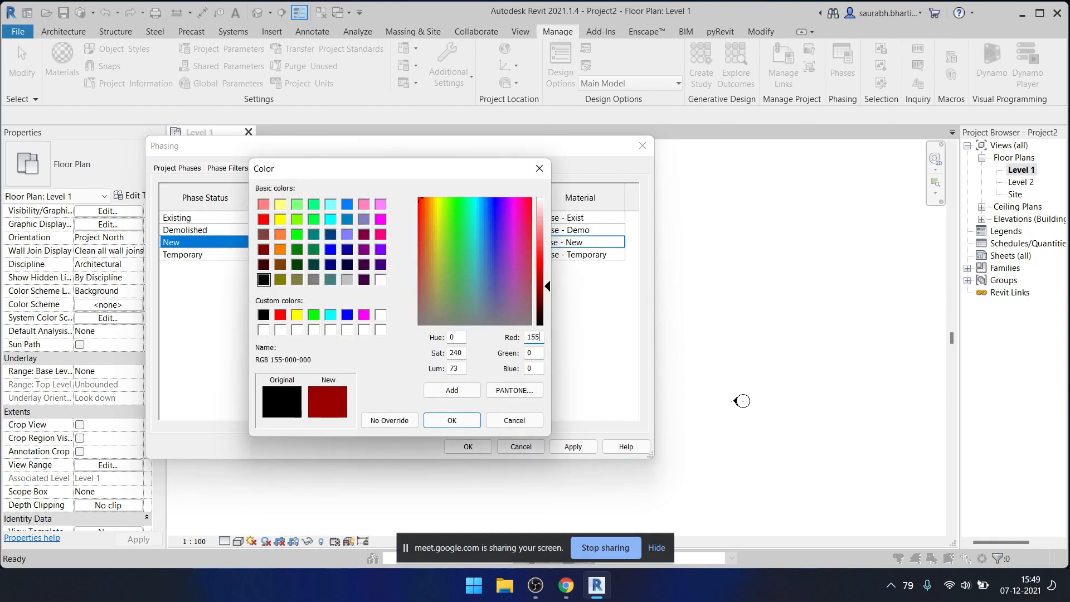
key(Tab)
text(86)
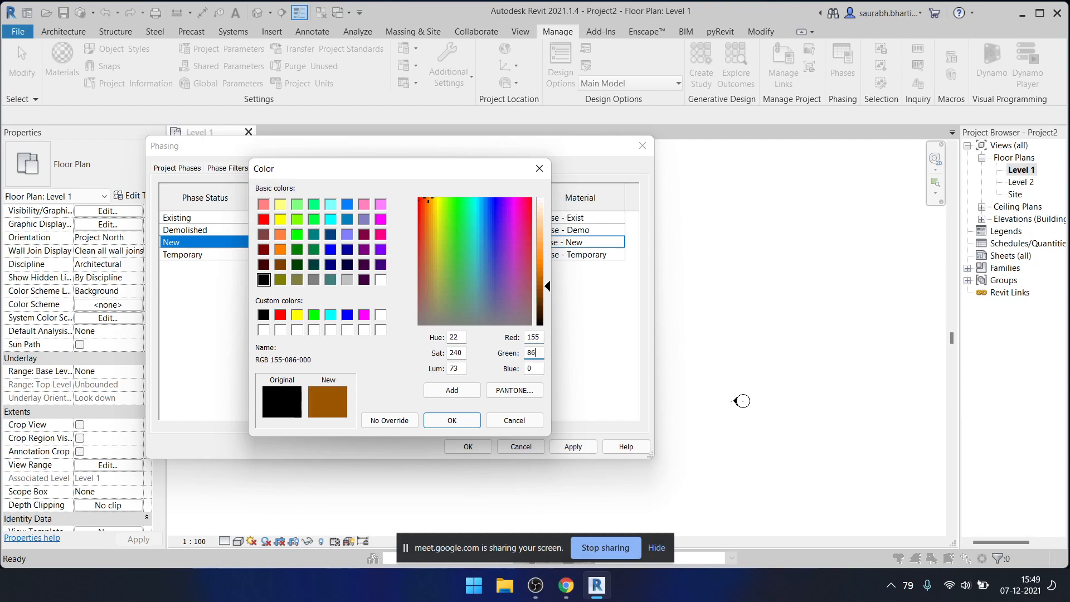
key(Tab)
text(52)
click(449, 419)
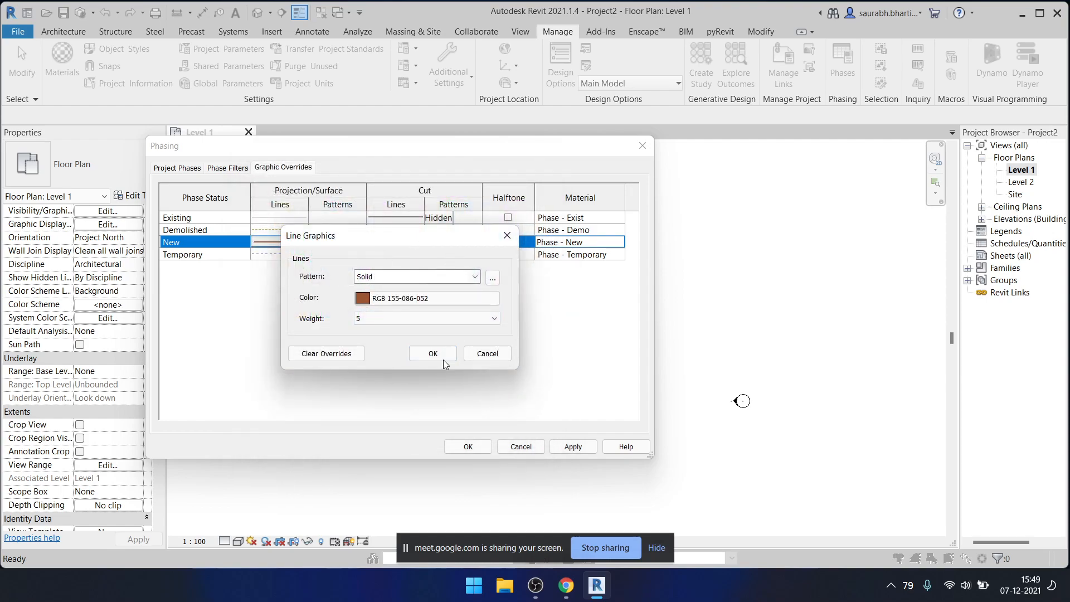
click(443, 359)
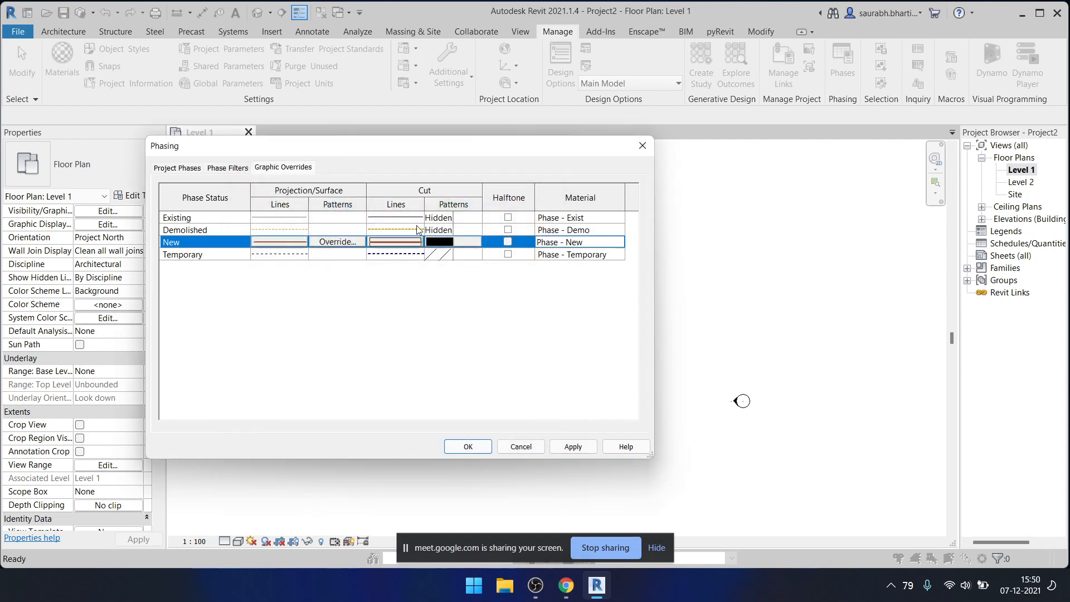
click(564, 450)
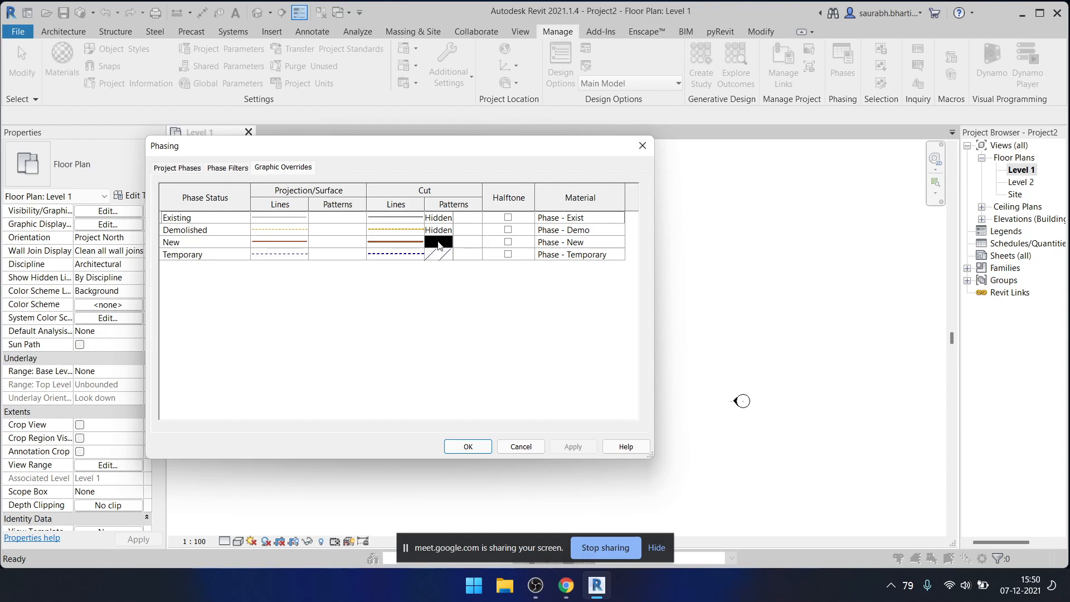
- Examine the cut pattern overrides of the New and Demolished statuses, leave them as they are and close the Phasing settings
click(411, 249)
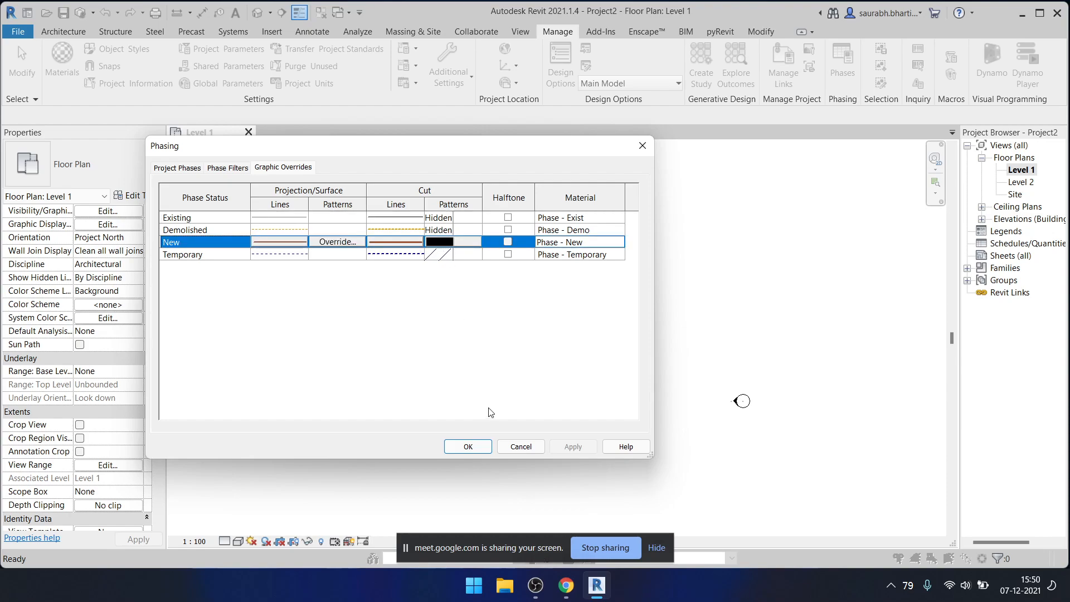
click(447, 244)
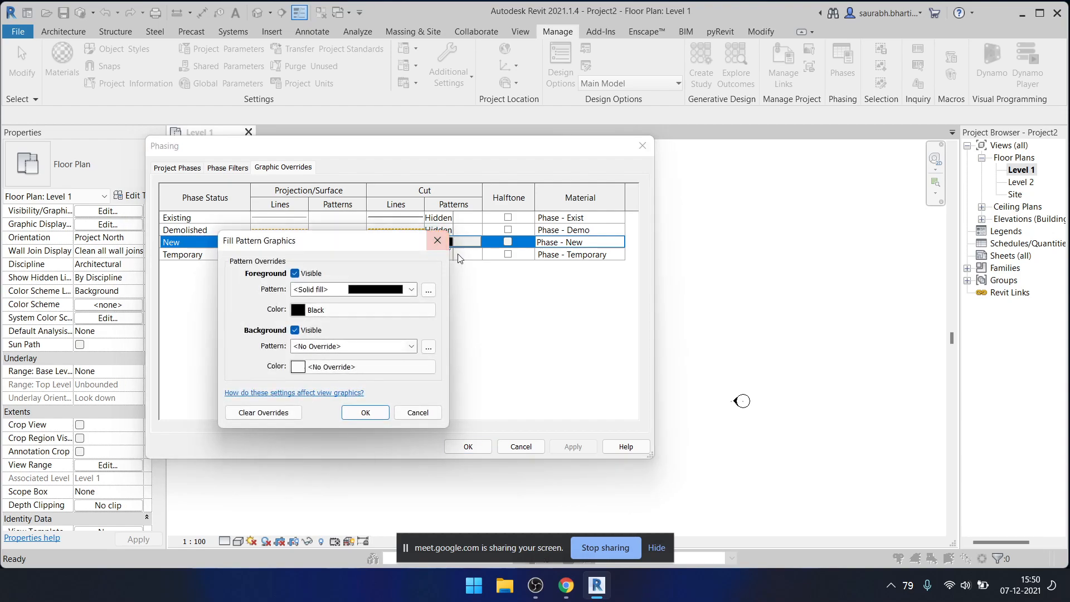
click(443, 241)
click(440, 232)
click(440, 234)
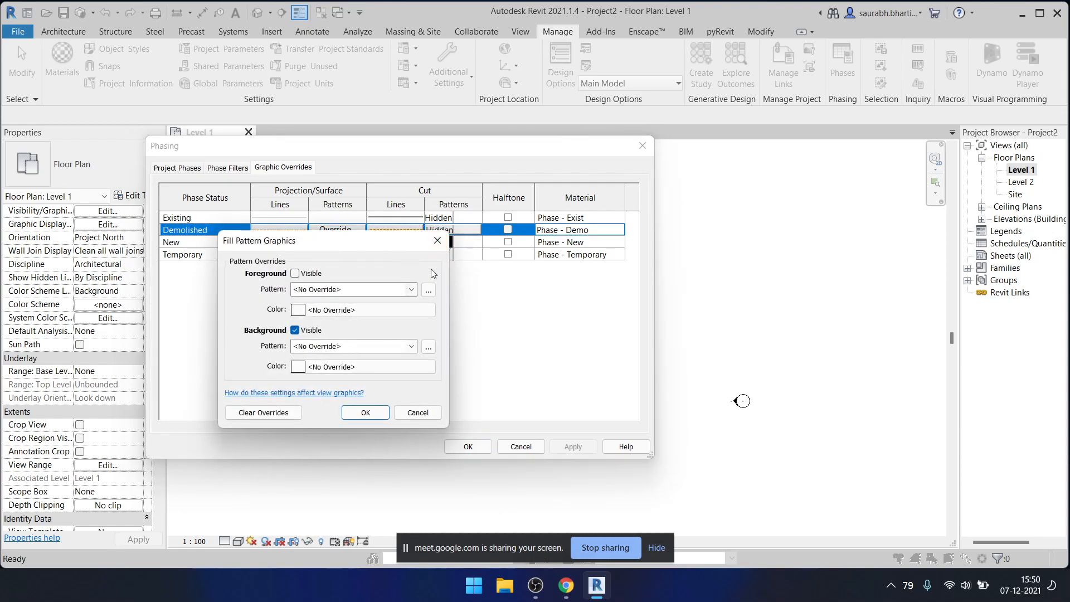
key(Escape)
click(468, 446)
- Set the Phase Created of the rectangle's upper wall to Existing
scroll(494, 321, up, 3)
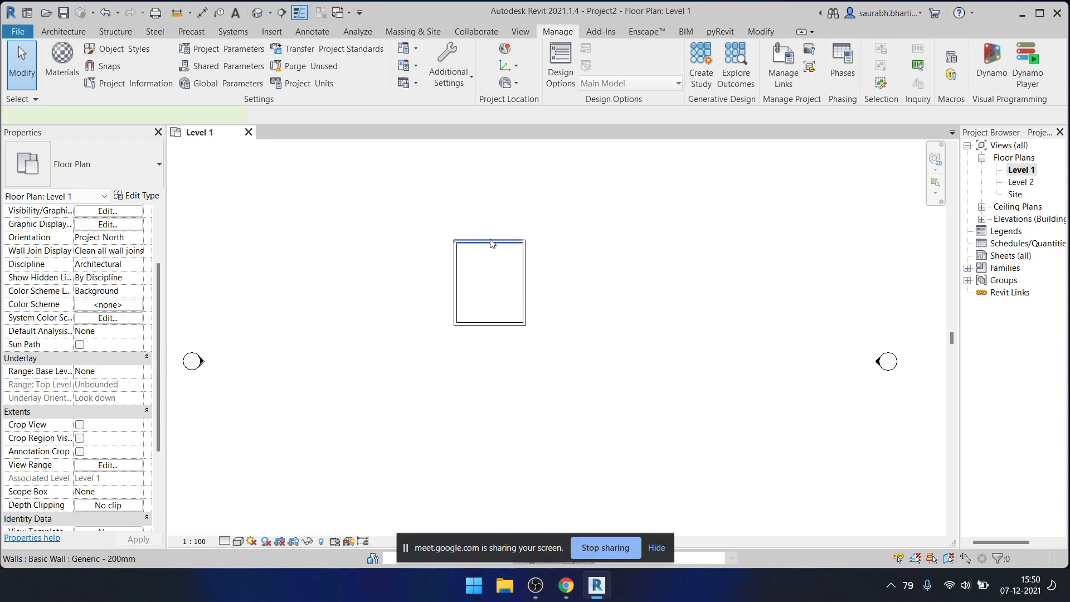
click(491, 242)
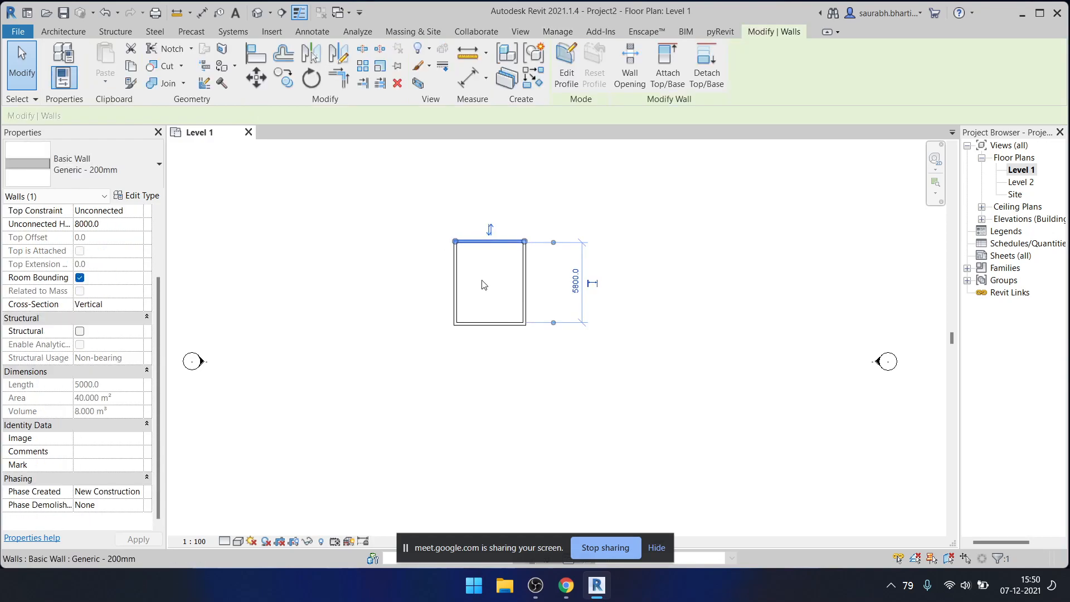
click(134, 492)
click(106, 504)
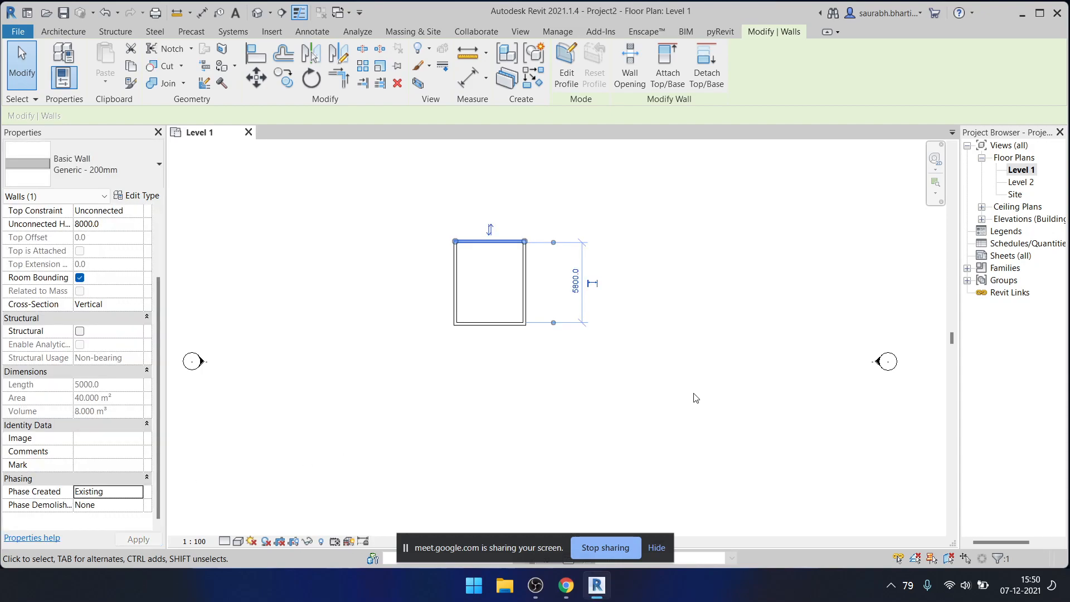
click(675, 395)
scroll(675, 394, down, 2)
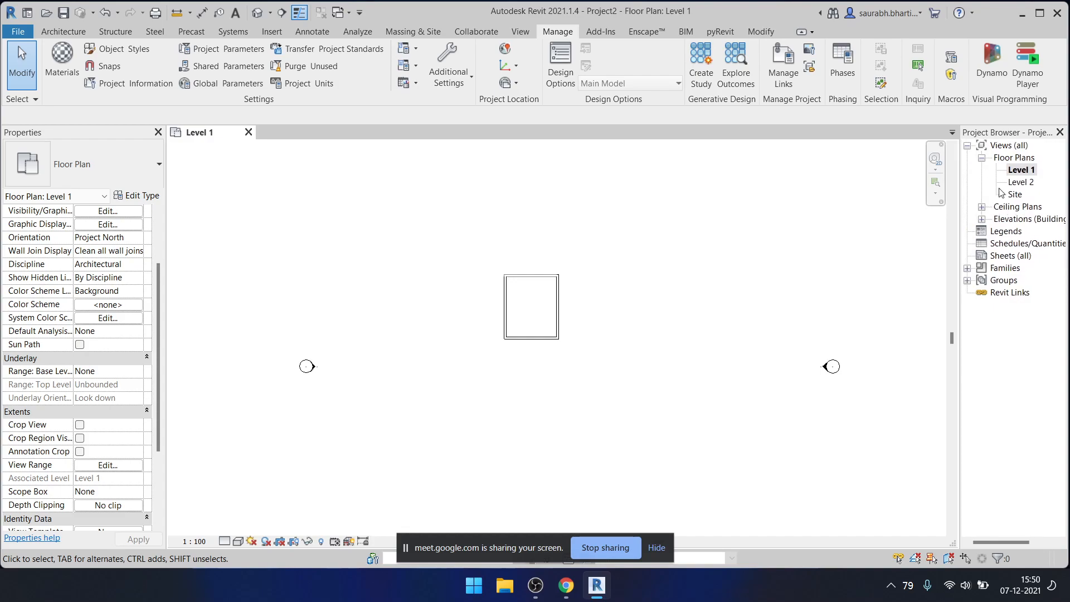
- Organize the project browser's views by Phase and expand the floor plans under New Construction
right_click(1011, 147)
click(997, 154)
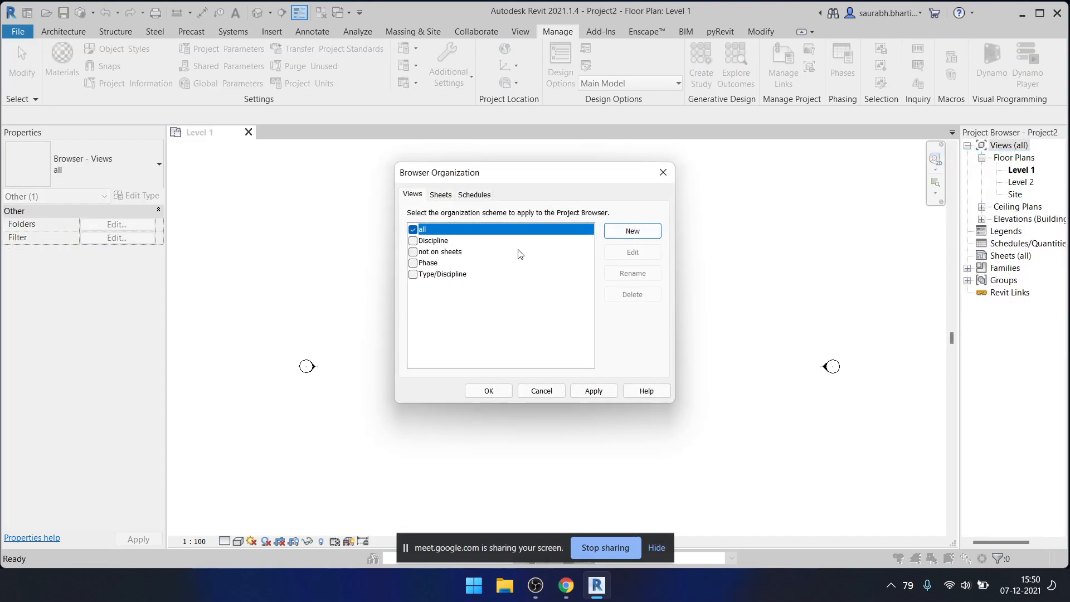
click(425, 264)
click(413, 263)
click(489, 390)
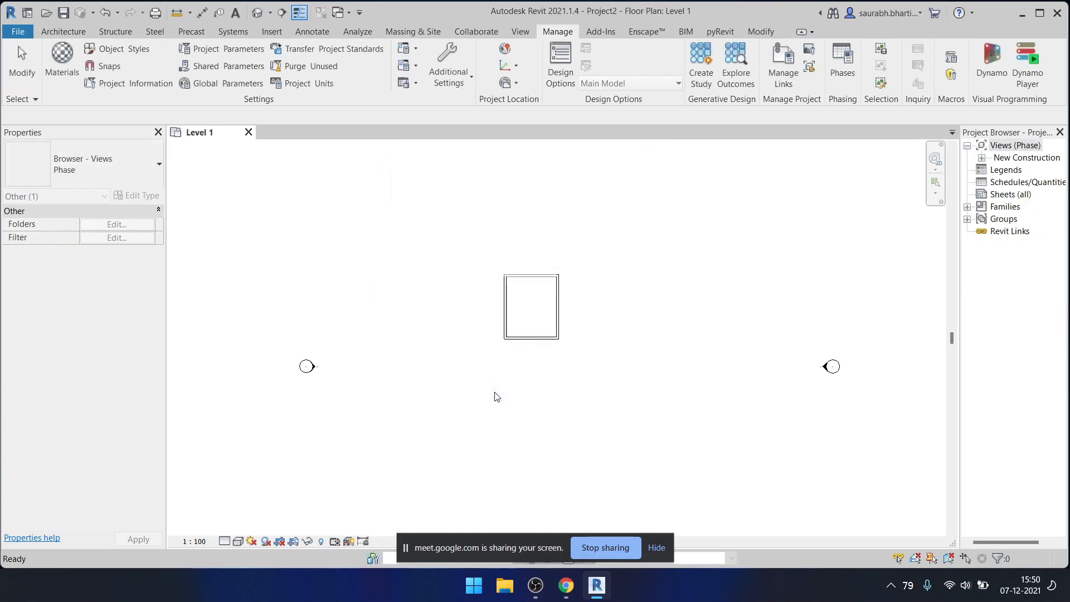
click(982, 158)
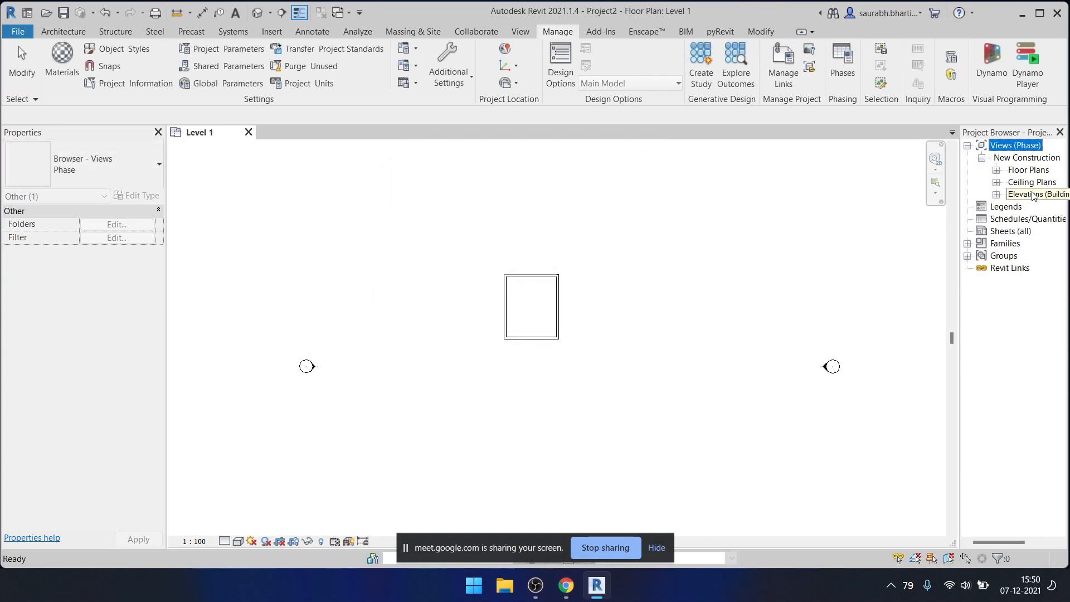
click(995, 170)
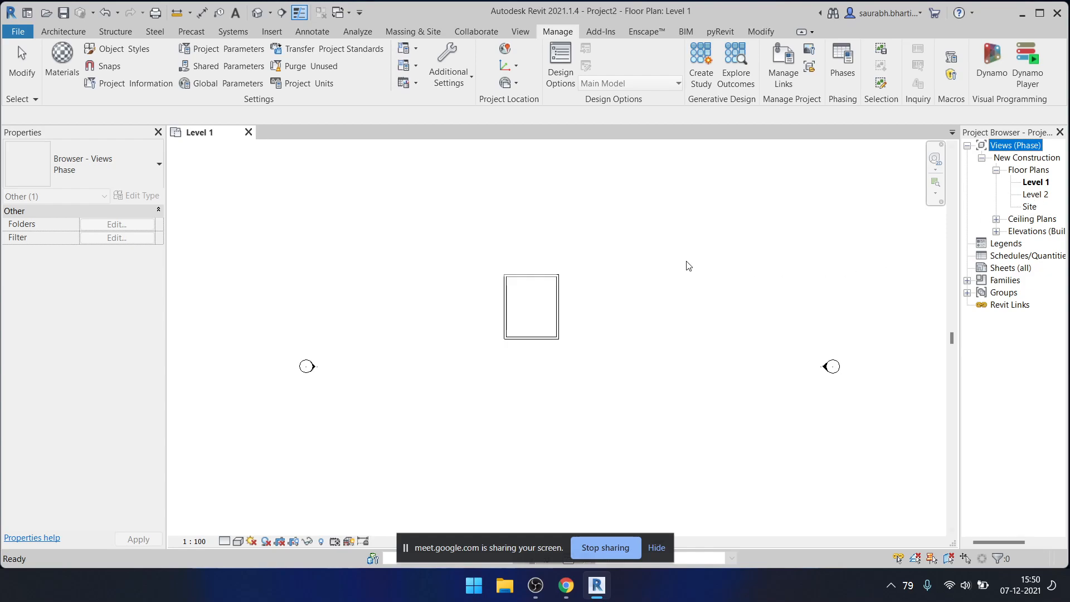
- Check the Level 1 view's phase filter and the upper wall's Phase Created property
click(533, 278)
scroll(135, 420, down, 5)
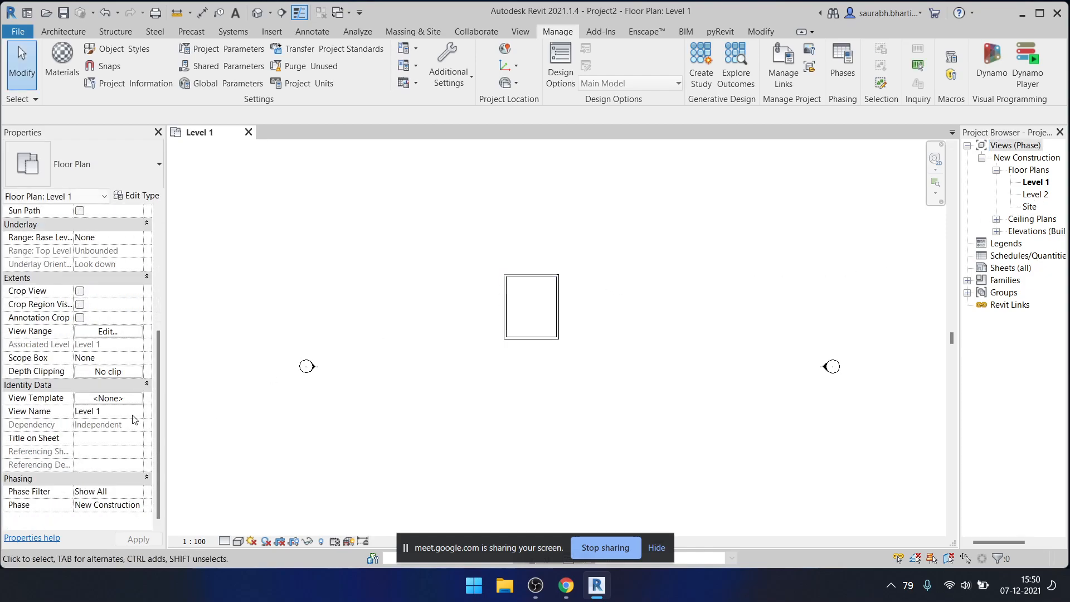
click(137, 491)
click(516, 276)
click(535, 276)
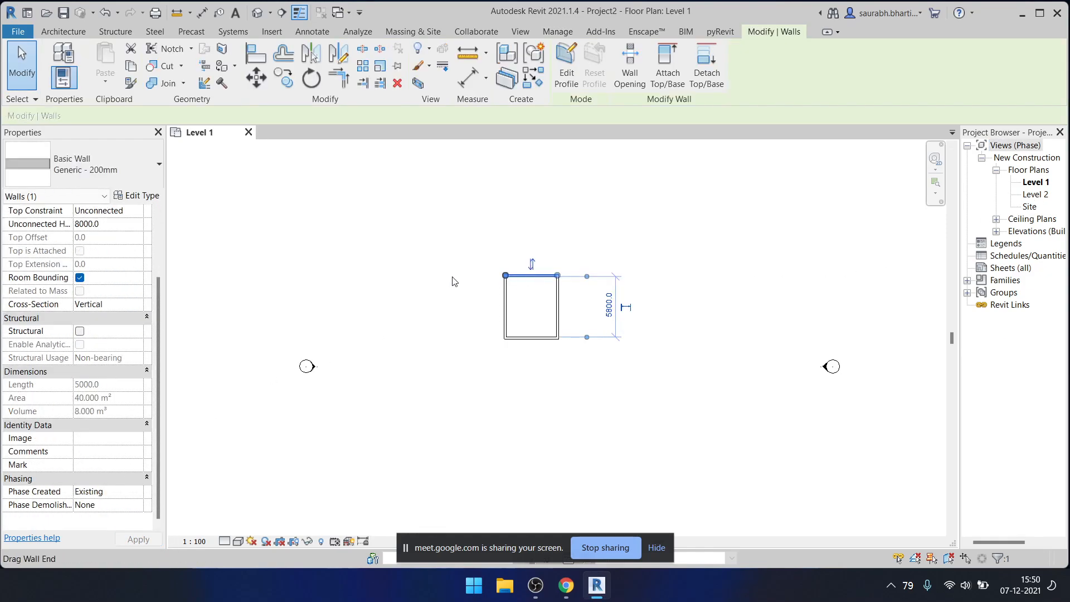
click(139, 492)
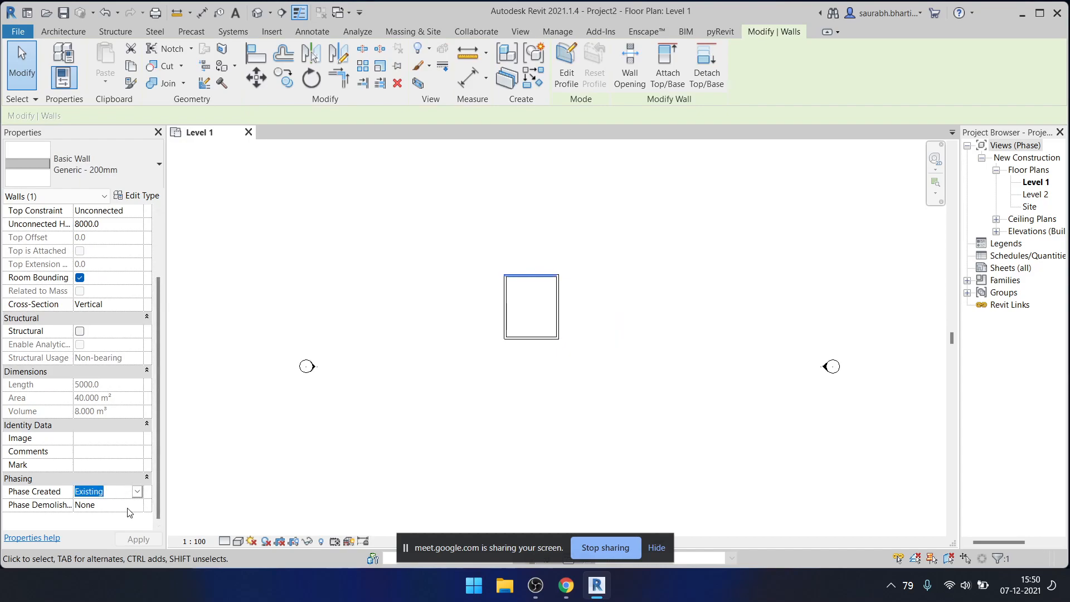
click(806, 337)
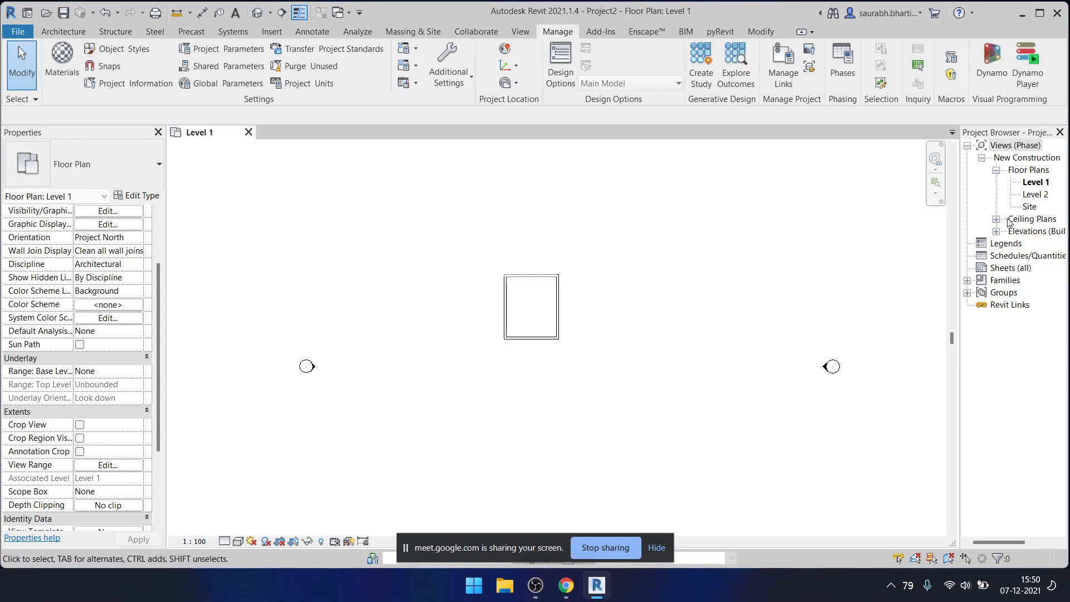
click(1028, 170)
right_click(1027, 170)
click(1029, 172)
double_click(1025, 158)
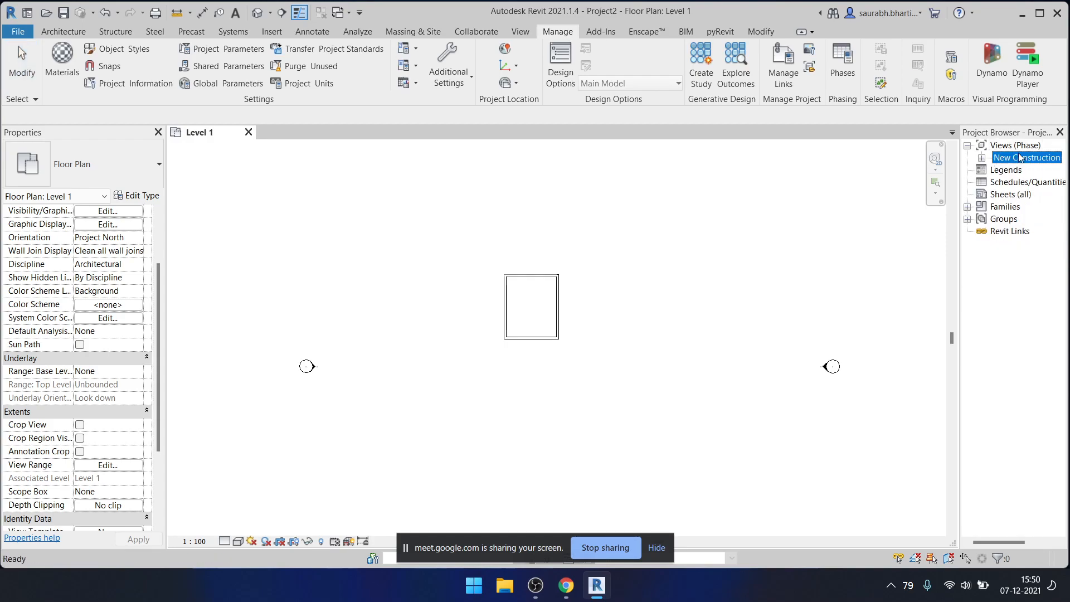
double_click(1021, 157)
click(1034, 182)
- Select all four walls of the rectangle and set their Phase Created to Existing
scroll(579, 257, down, 2)
drag(521, 255, 651, 383)
click(139, 491)
click(109, 506)
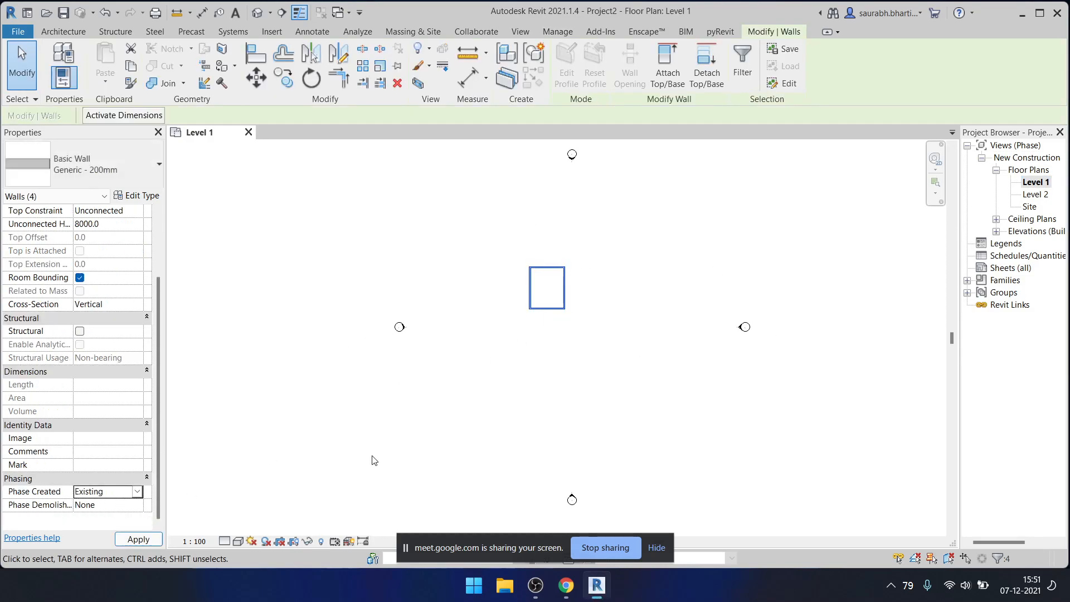
click(679, 381)
- Duplicate the Level 1 floor plan with detailing and bring the copy's phasing properties into view
click(995, 231)
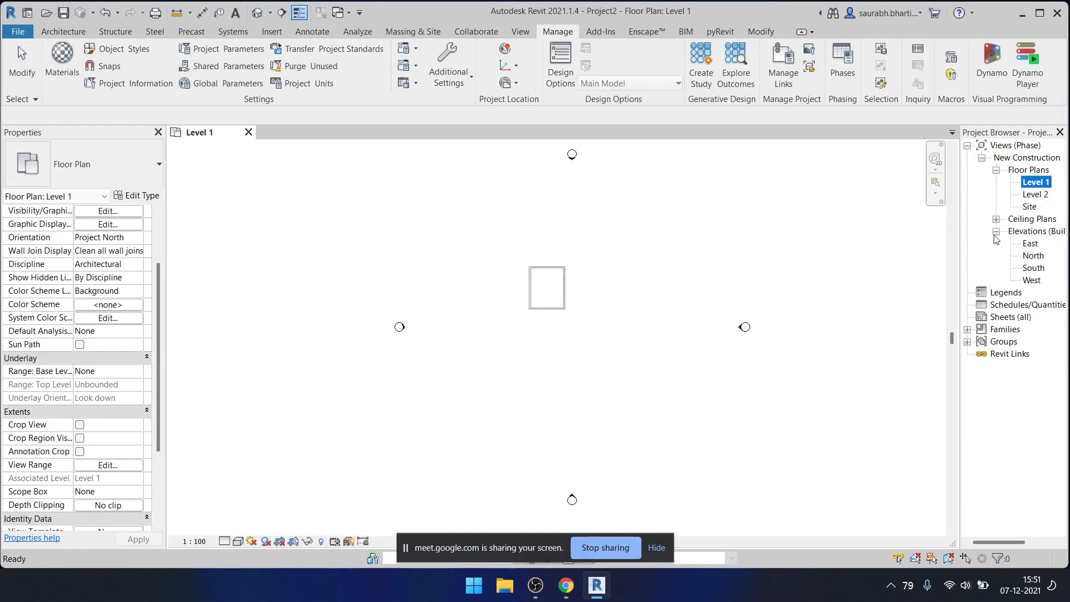
right_click(1033, 188)
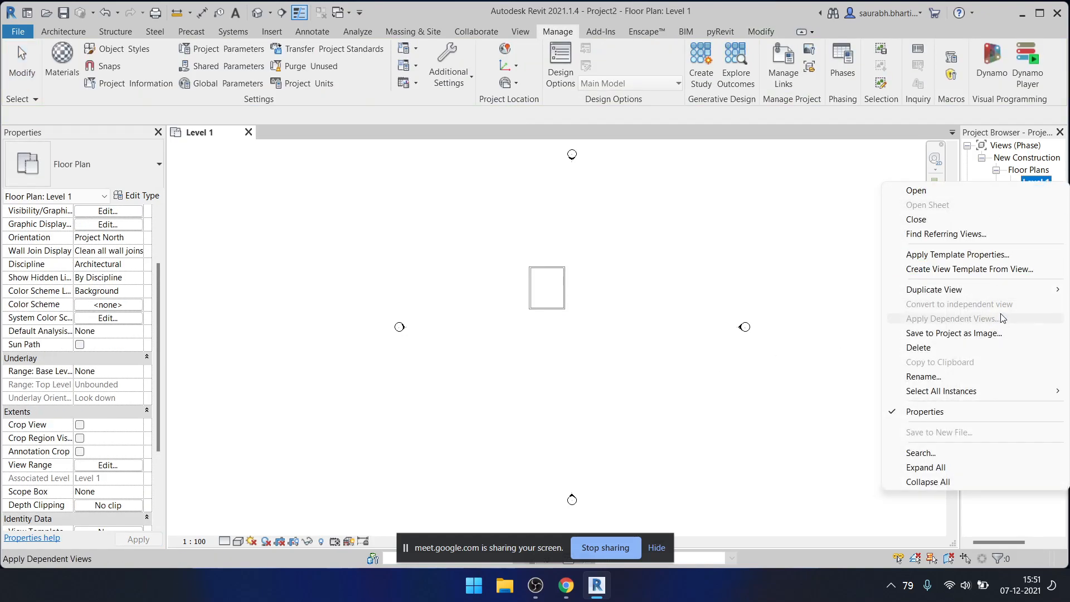
mouse_move(983, 294)
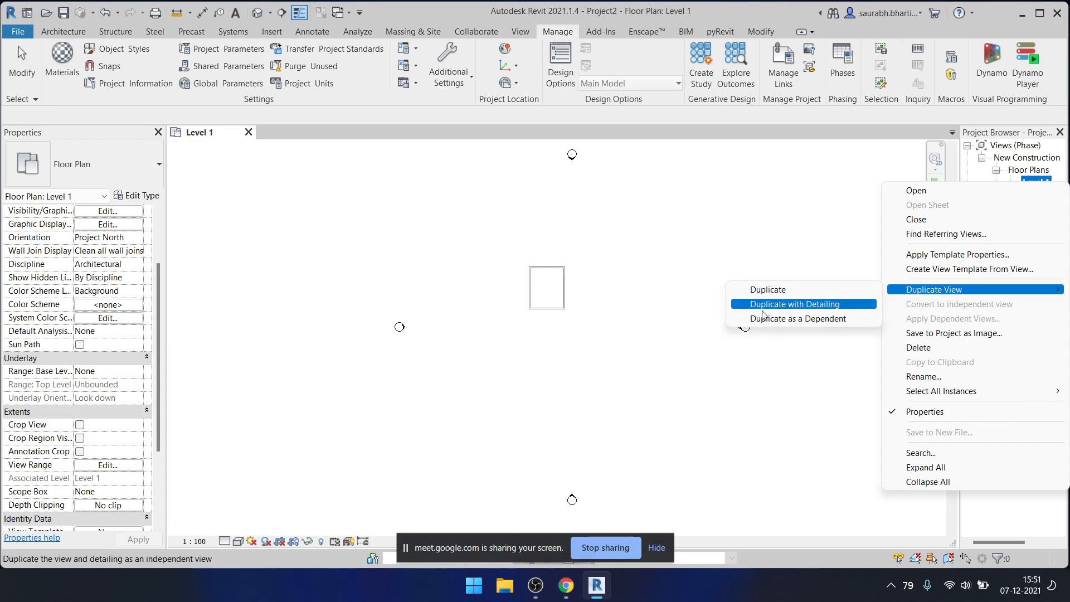
click(763, 304)
scroll(112, 445, down, 3)
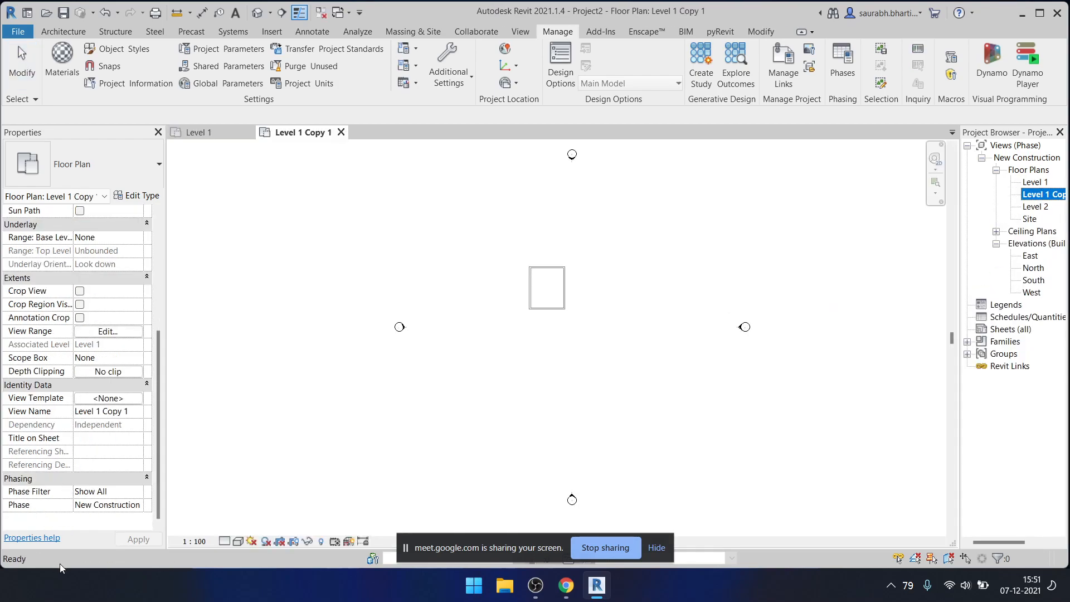
- Set the Level 1 copy's Phase to Existing and undo both the phase change and the view duplication
click(140, 492)
click(139, 504)
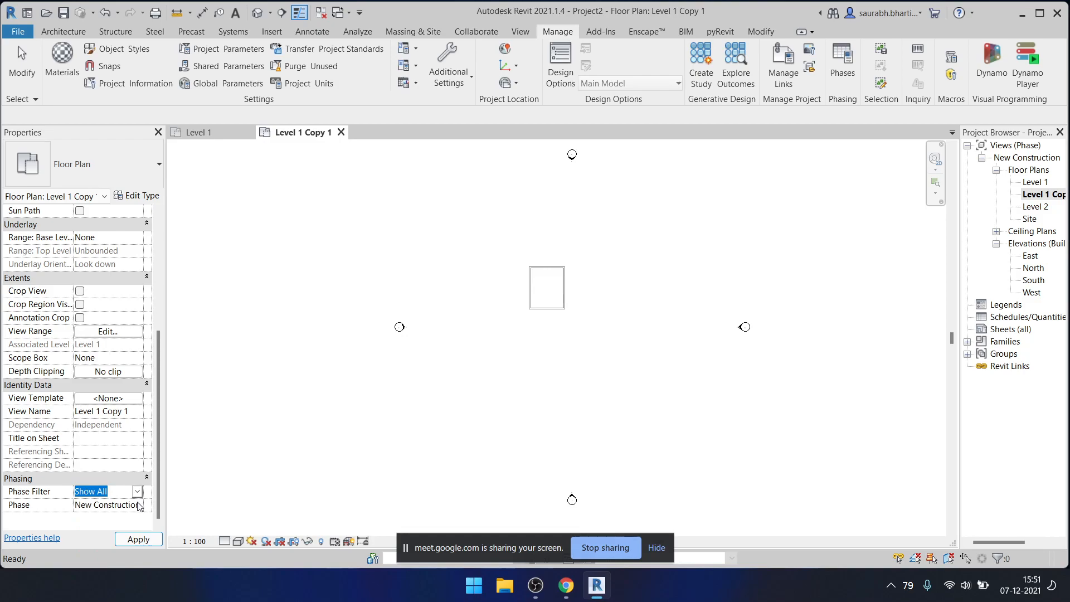
click(138, 504)
click(113, 519)
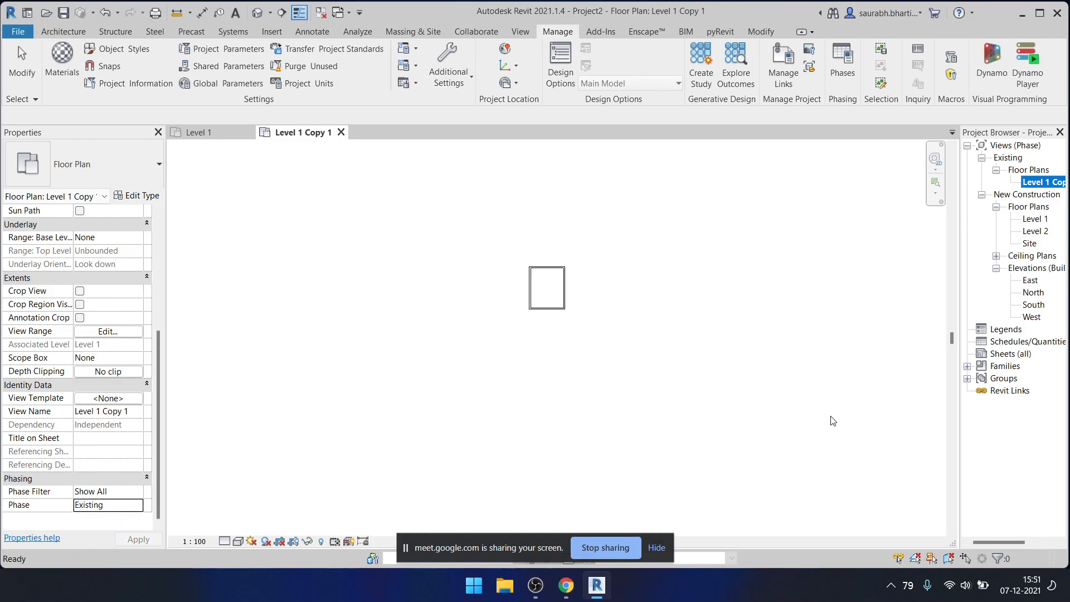
key(ctrl+z)
key(ctrl+z)
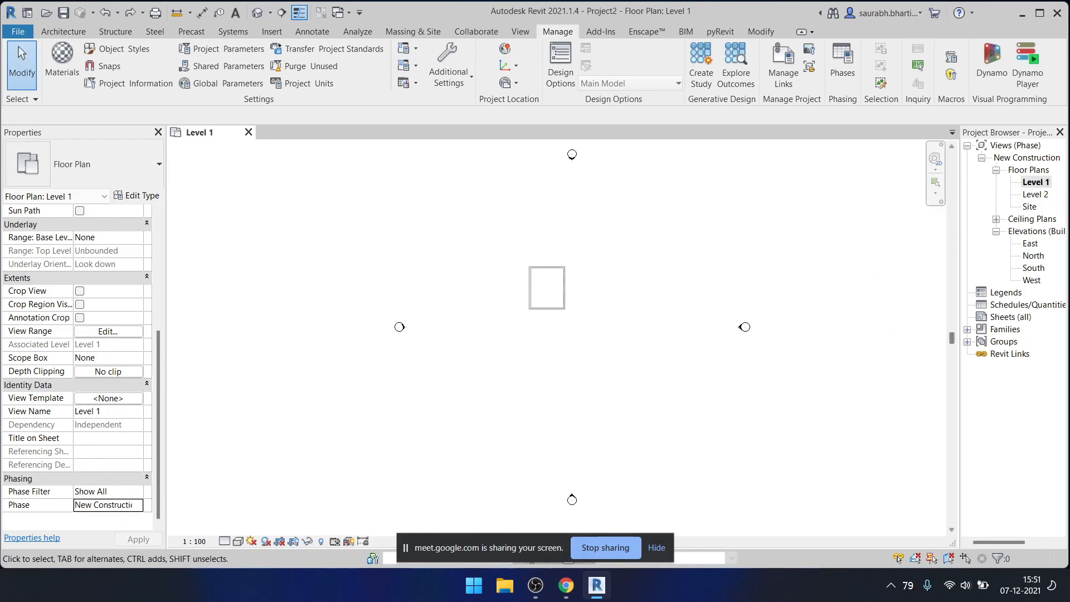
- Duplicate the Level 1 floor plan with detailing
click(1037, 184)
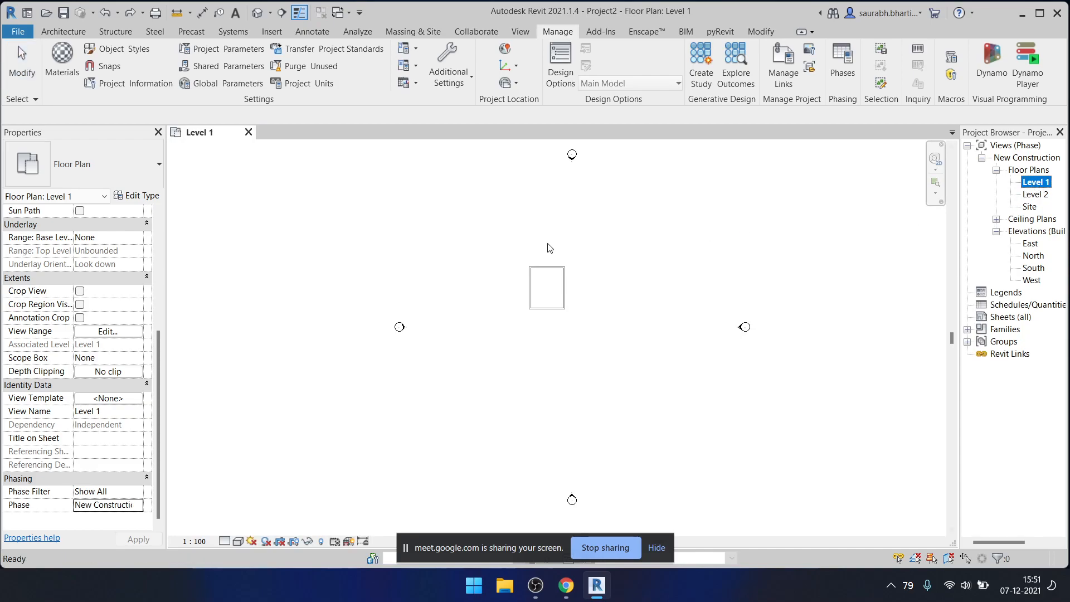
click(558, 238)
click(1028, 185)
right_click(1029, 187)
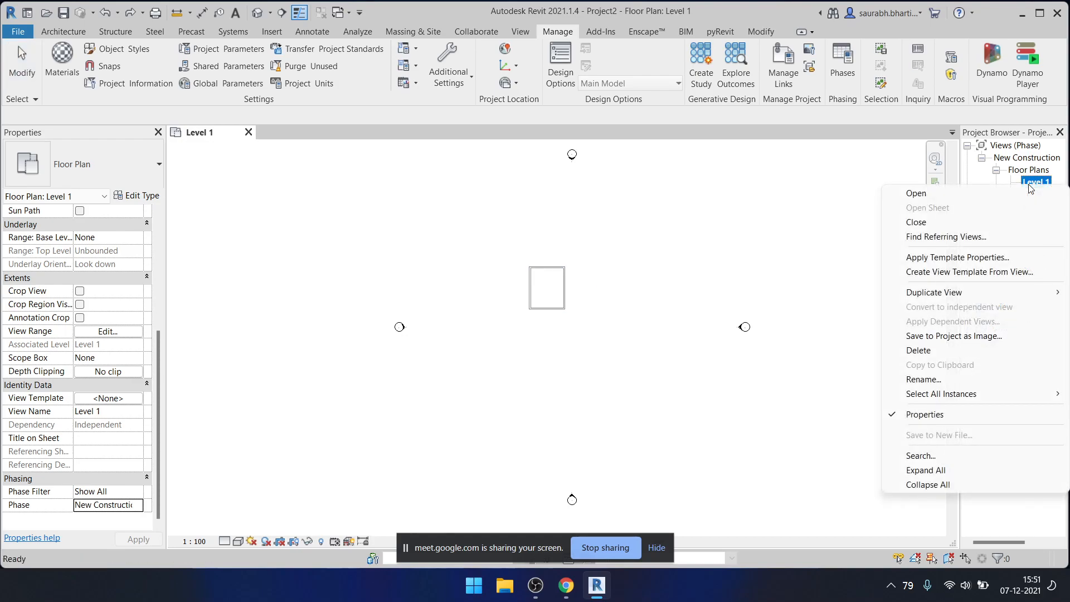
mouse_move(947, 292)
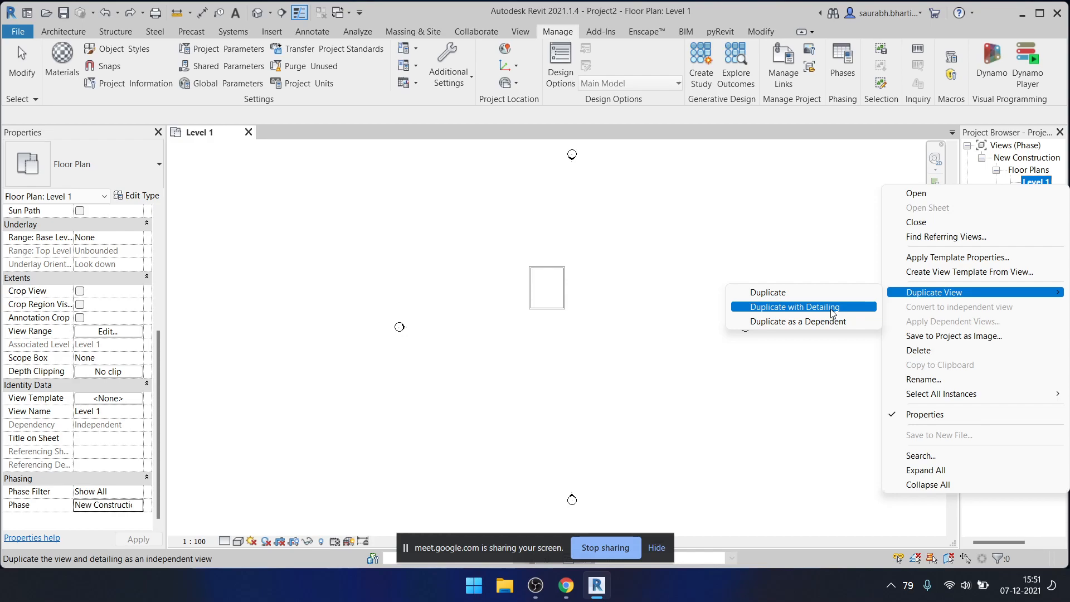
click(796, 308)
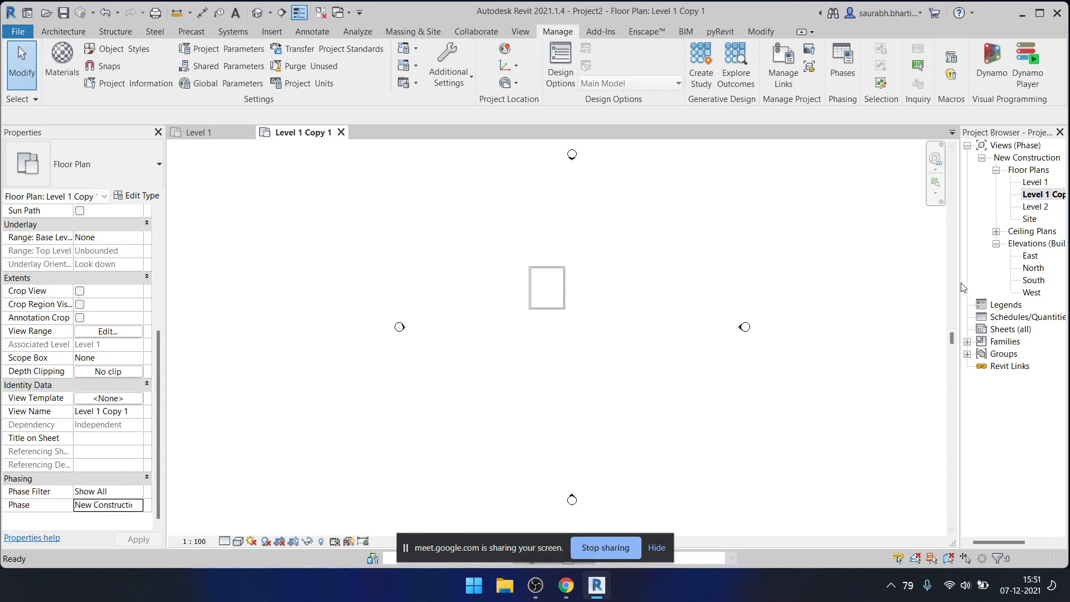
- Widen the project browser and rename the Level 1 copy as Level 1 Exisitng
drag(961, 287, 895, 266)
click(976, 195)
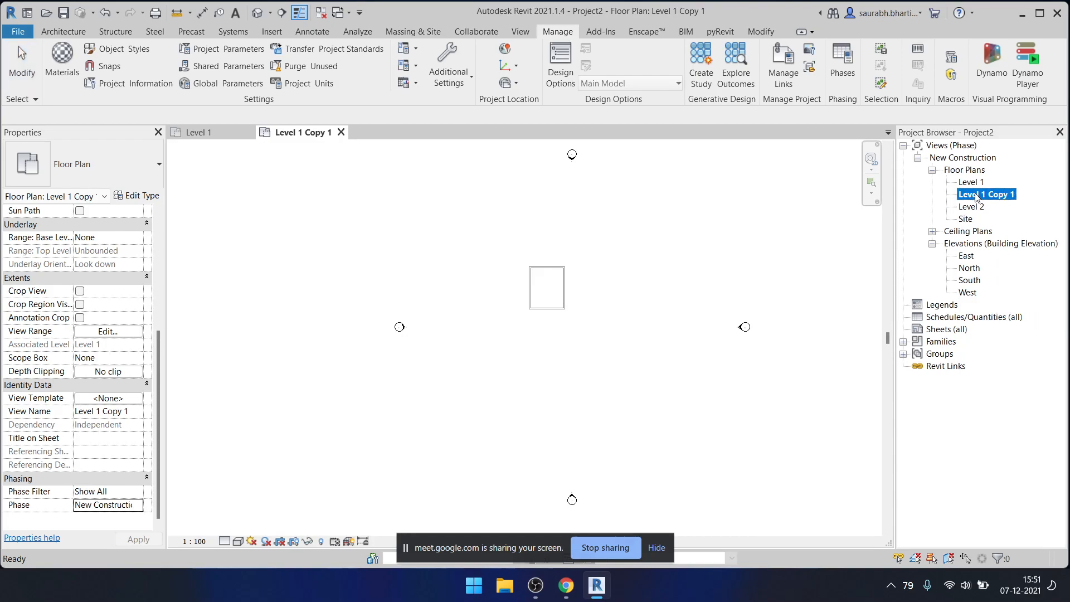
click(975, 194)
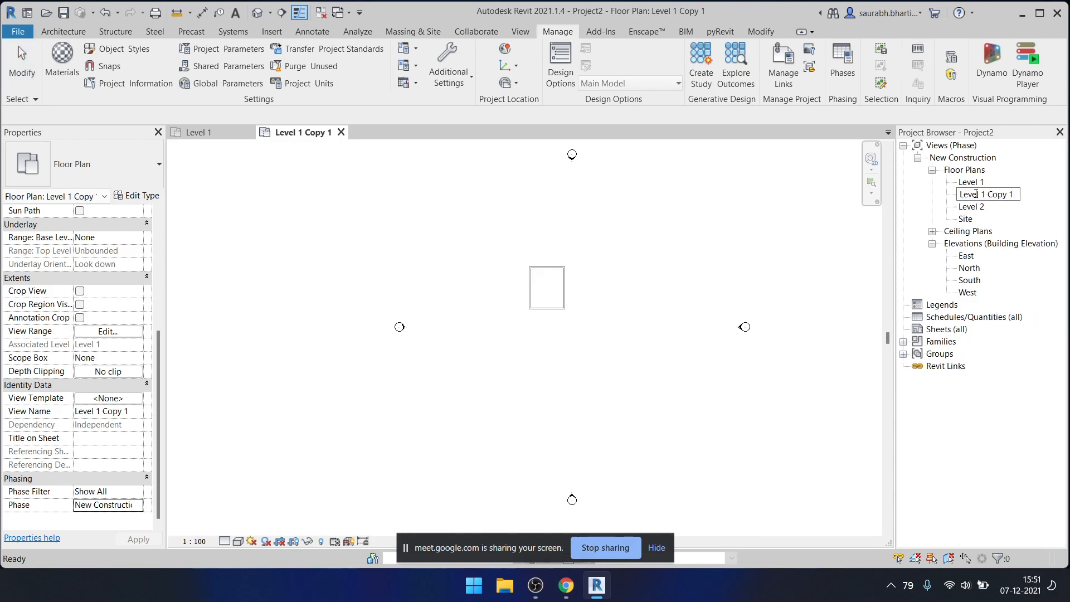
key(End)
key(BackSpace)
key(BackSpace)
key(BackSpace)
key(BackSpace)
text(Exisitng)
key(Return)
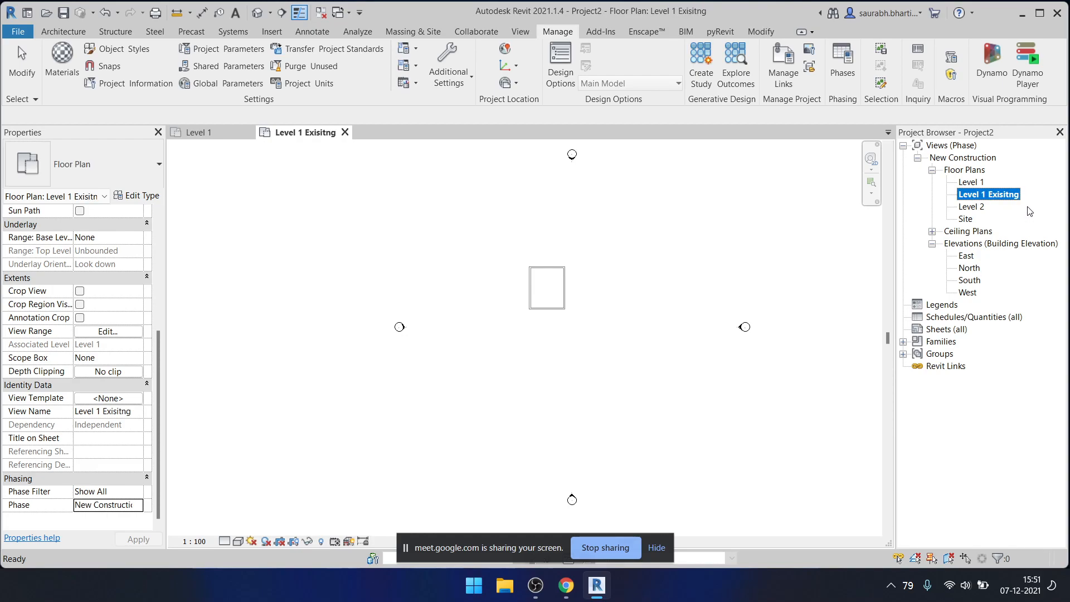
- Rename the original Level 1 floor plan as Level 1 Demo
click(980, 182)
click(982, 182)
click(982, 183)
text(Demo)
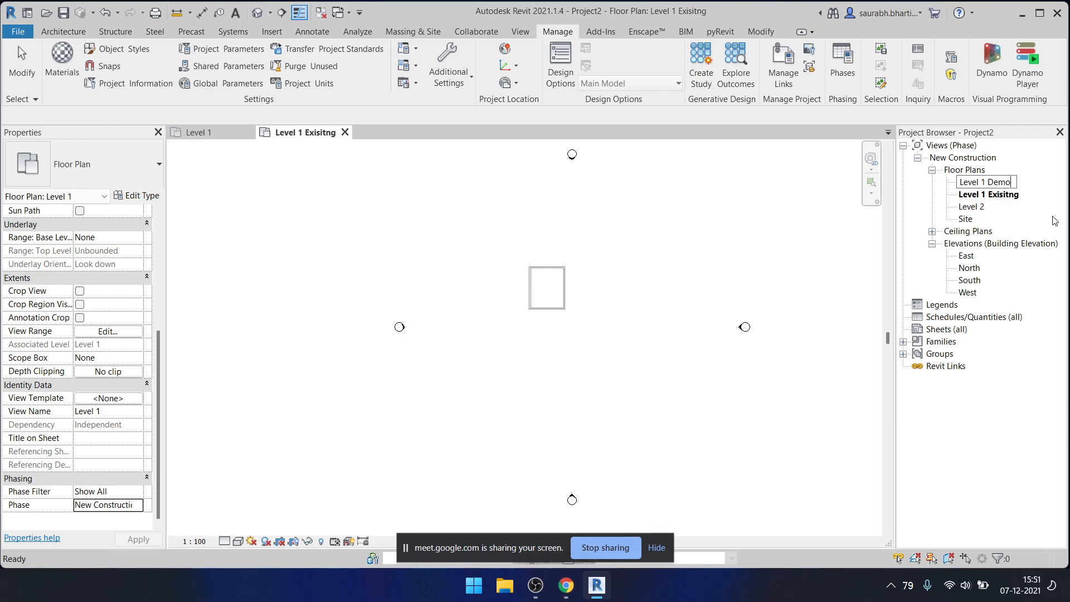
key(Return)
click(656, 301)
- Duplicate the Level 1 Demo floor plan with detailing and rename the copy as Level 1 Proposed
right_click(985, 184)
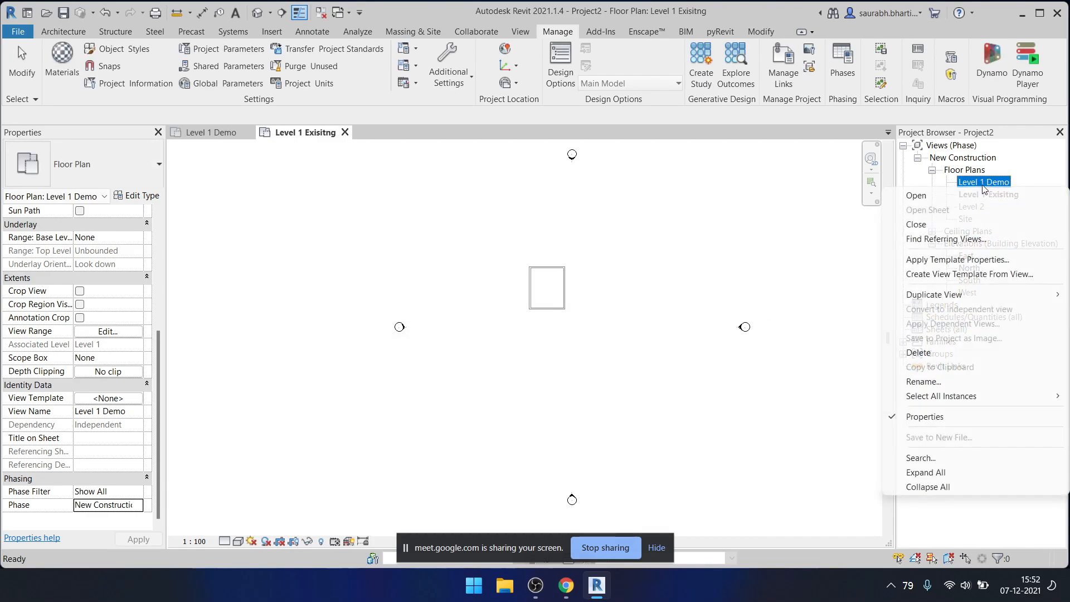
mouse_move(925, 297)
click(802, 309)
click(974, 197)
key(F2)
key(Right)
key(BackSpace)
key(BackSpace)
key(BackSpace)
key(BackSpace)
key(BackSpace)
key(BackSpace)
key(BackSpace)
key(BackSpace)
key(BackSpace)
key(BackSpace)
key(BackSpace)
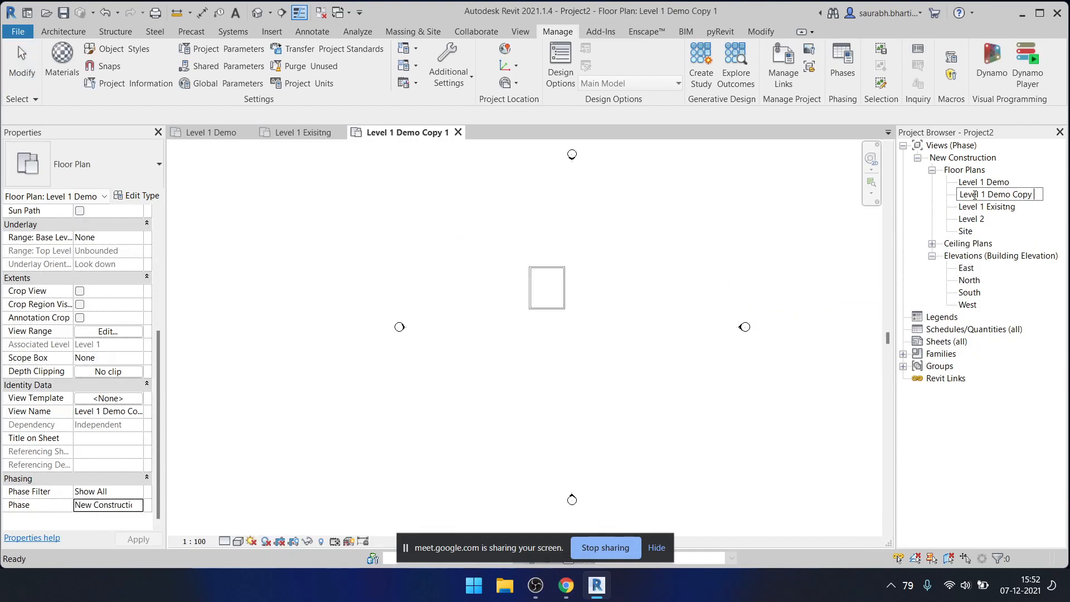
text(N)
key(BackSpace)
text(Proposed)
click(825, 244)
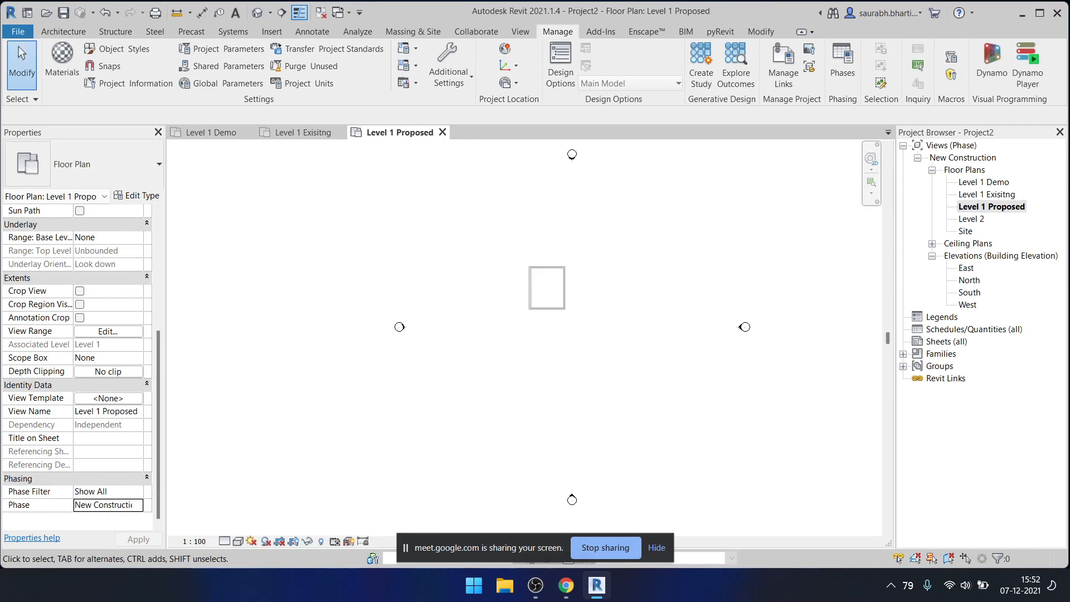
- Open the Level 1 Exisitng and Level 1 Demo floor plans and examine how the wall rectangle displays
click(999, 195)
click(1001, 184)
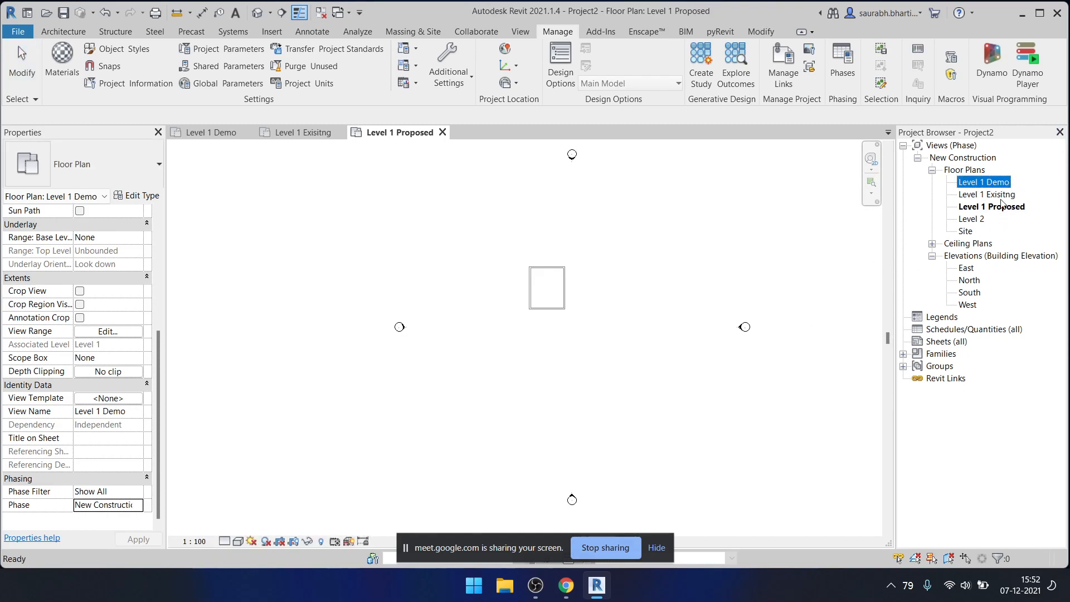
click(995, 195)
double_click(972, 195)
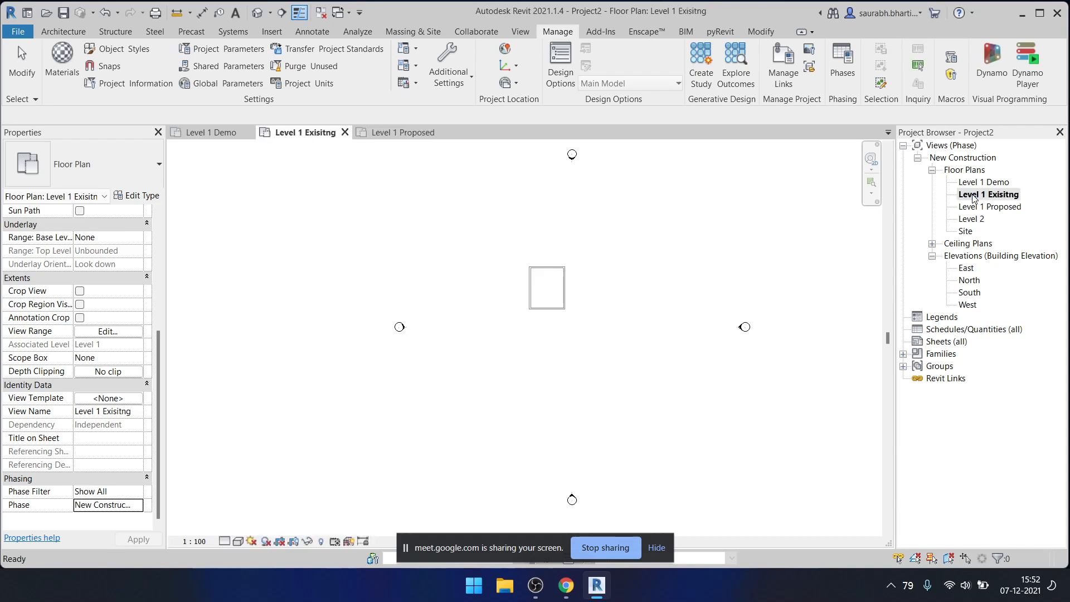
click(995, 182)
double_click(995, 182)
scroll(780, 269, down, 1)
scroll(512, 294, up, 3)
middle_drag(708, 292, 676, 294)
drag(499, 232, 659, 343)
click(663, 341)
click(986, 207)
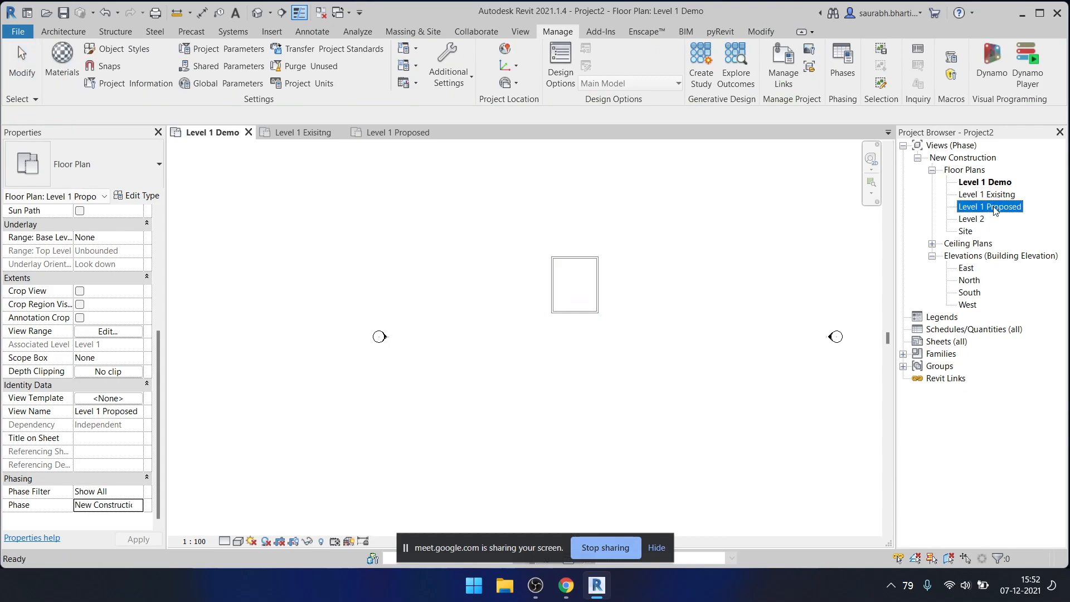
click(997, 184)
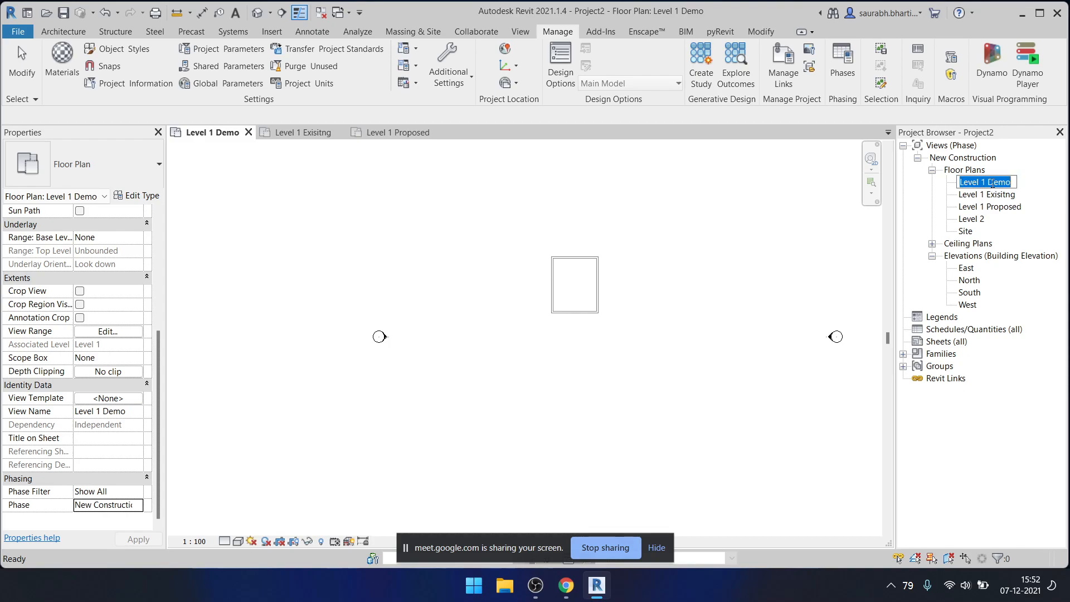
click(1004, 196)
click(990, 183)
click(997, 195)
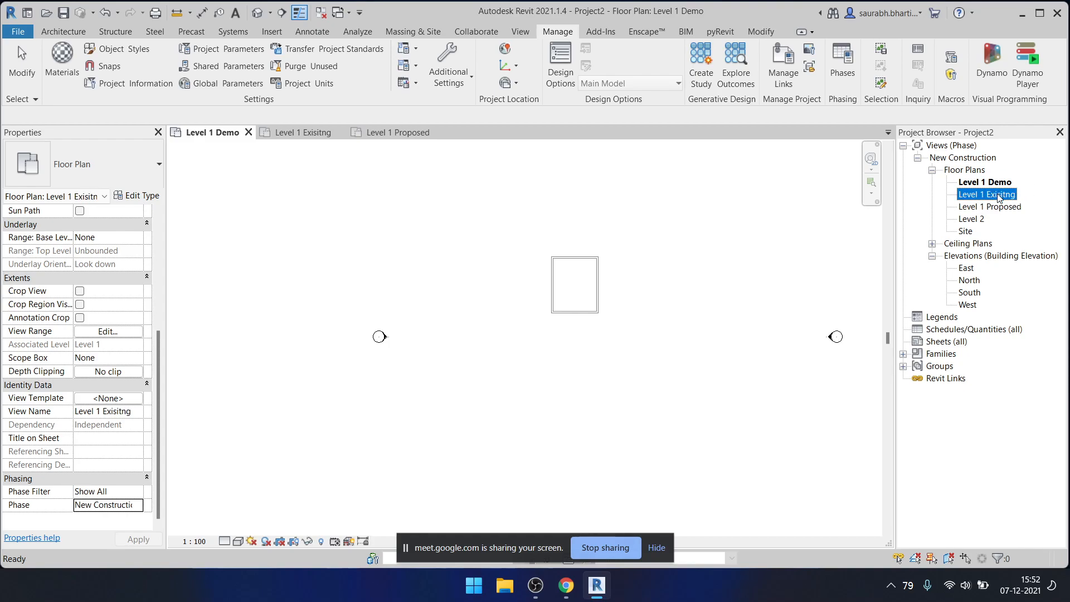
click(998, 196)
click(1029, 192)
click(1043, 194)
click(993, 195)
click(1010, 206)
- Set the Level 1 Exisitng floor plan's Phase to Existing
click(1009, 195)
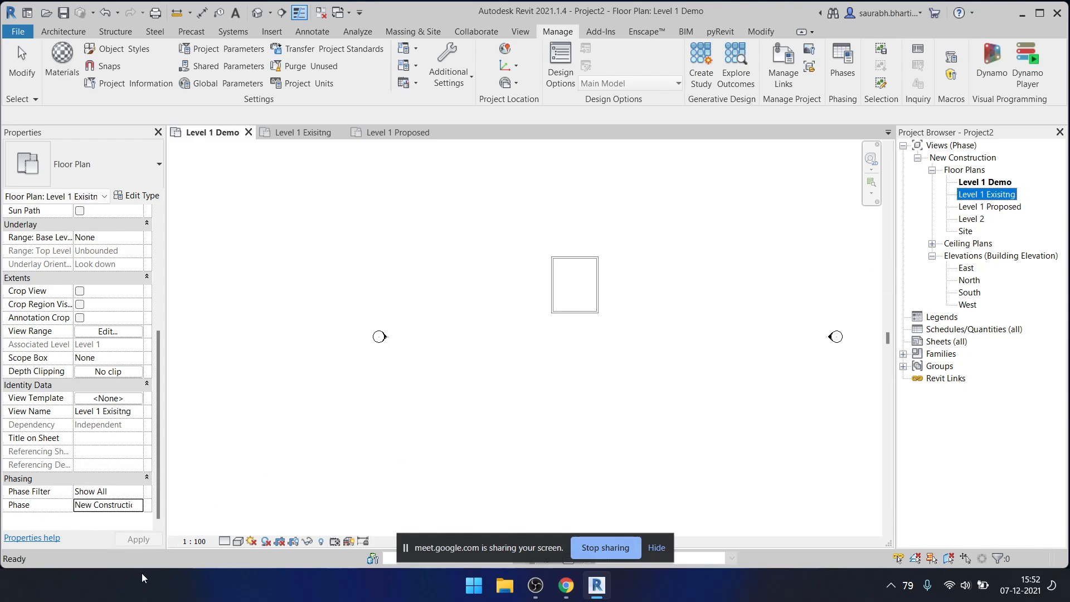
click(137, 507)
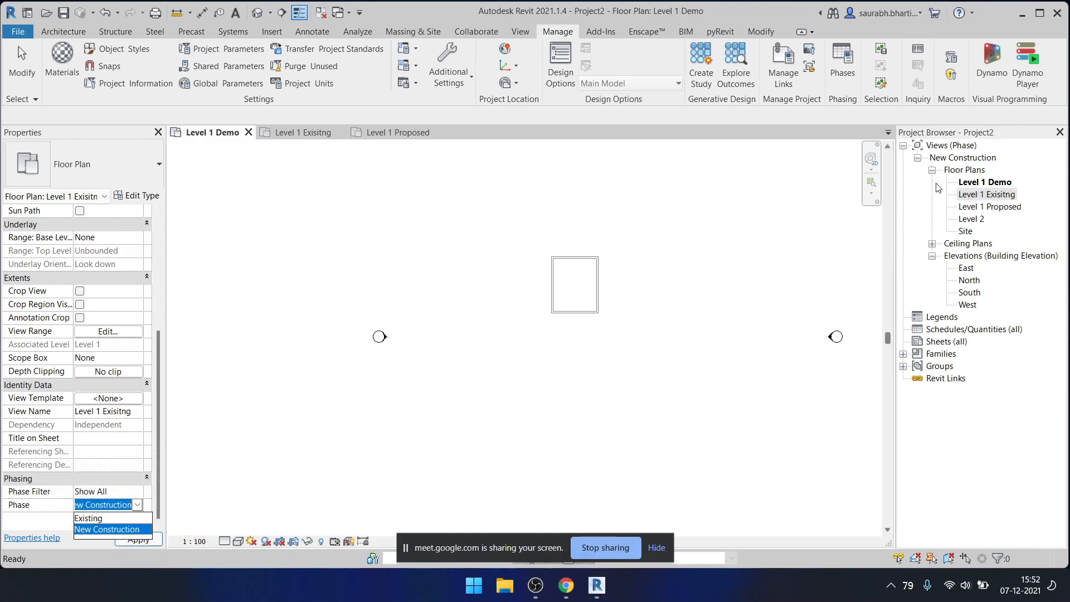
click(135, 518)
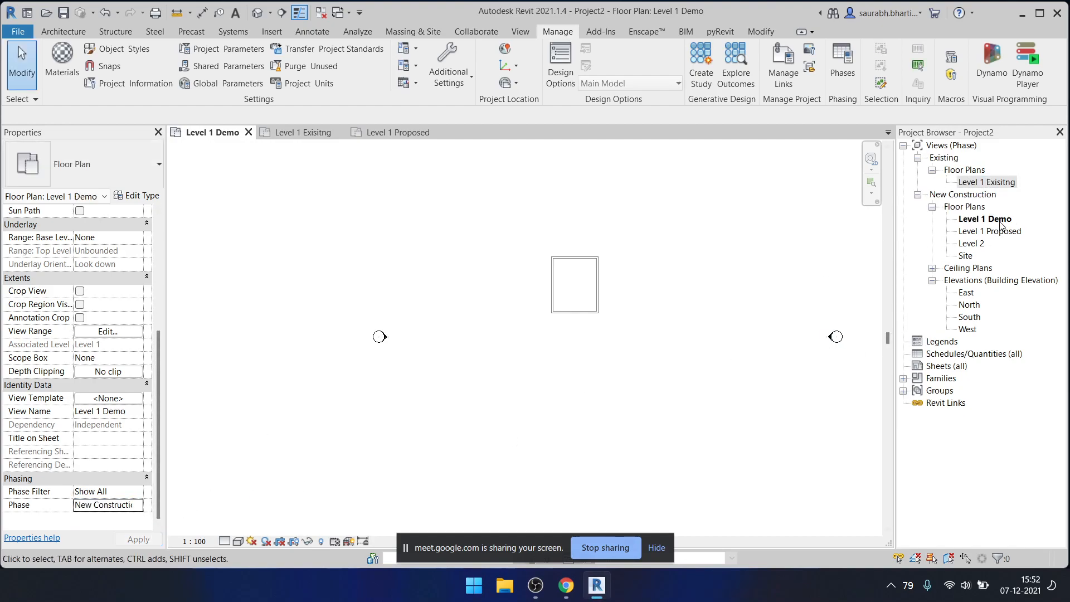
click(992, 184)
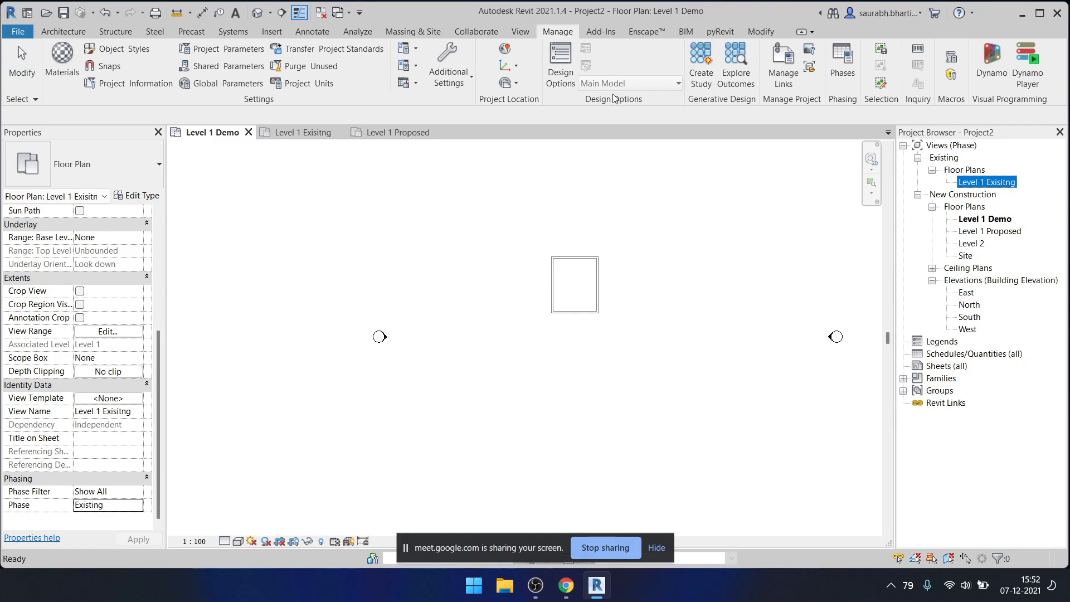
- Insert a project phase after Existing and name it Demo
click(842, 61)
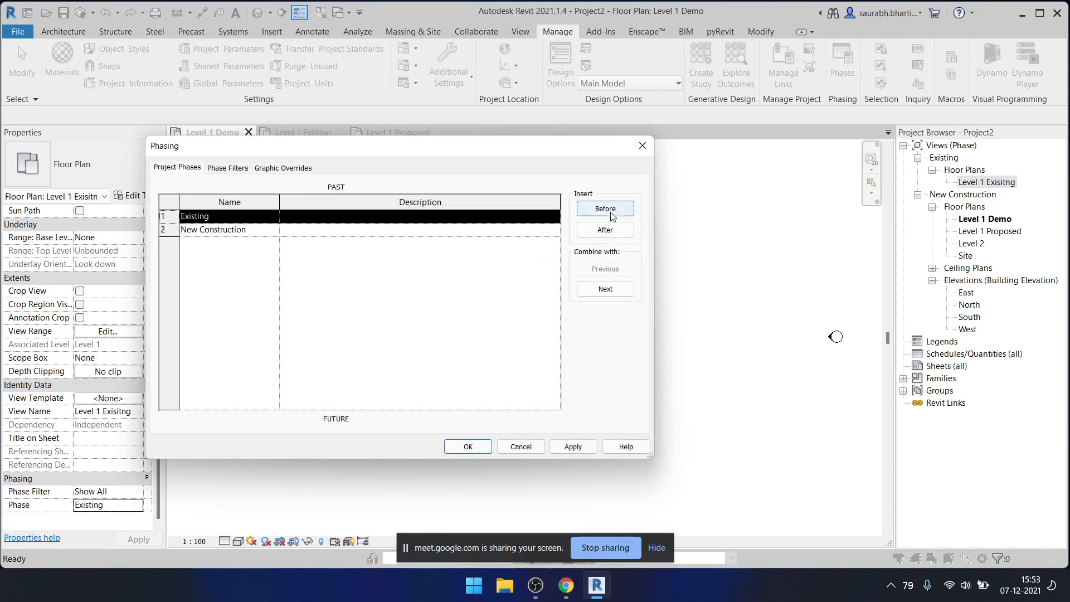
click(605, 230)
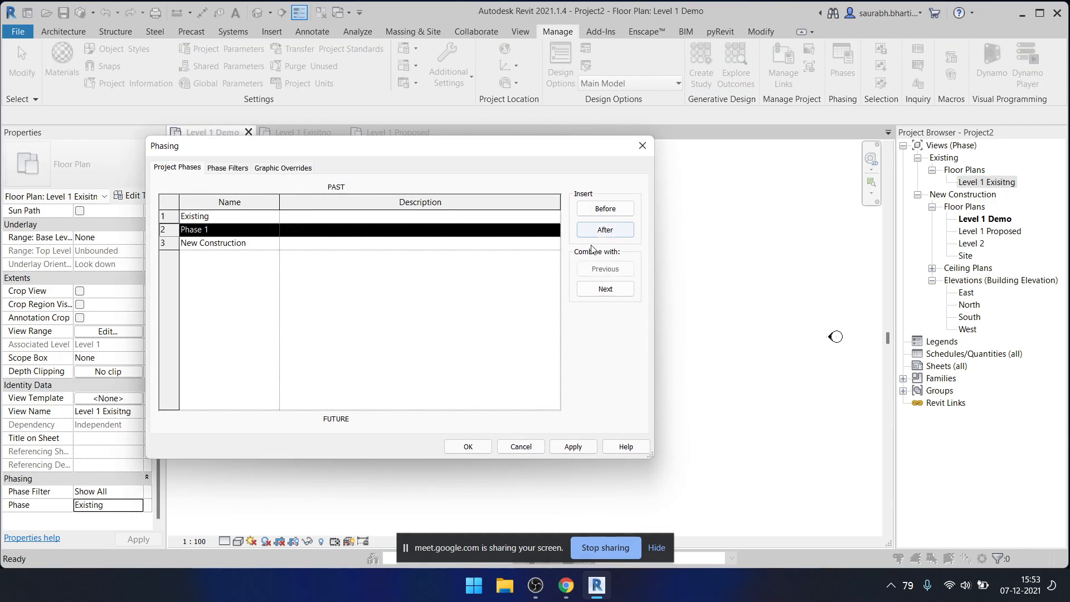
click(238, 230)
text(D)
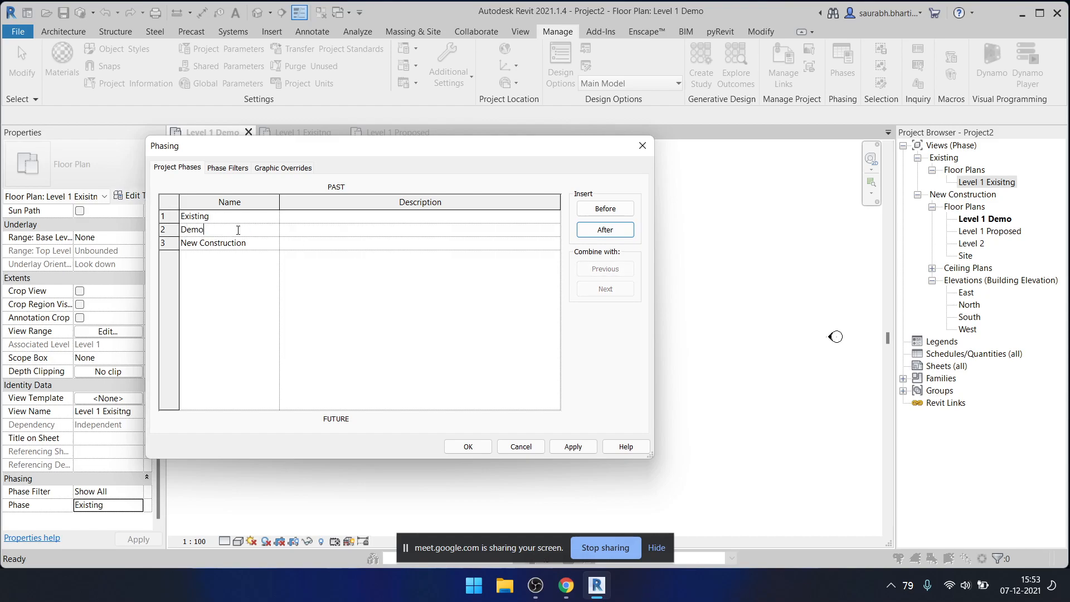
text(emo)
click(468, 446)
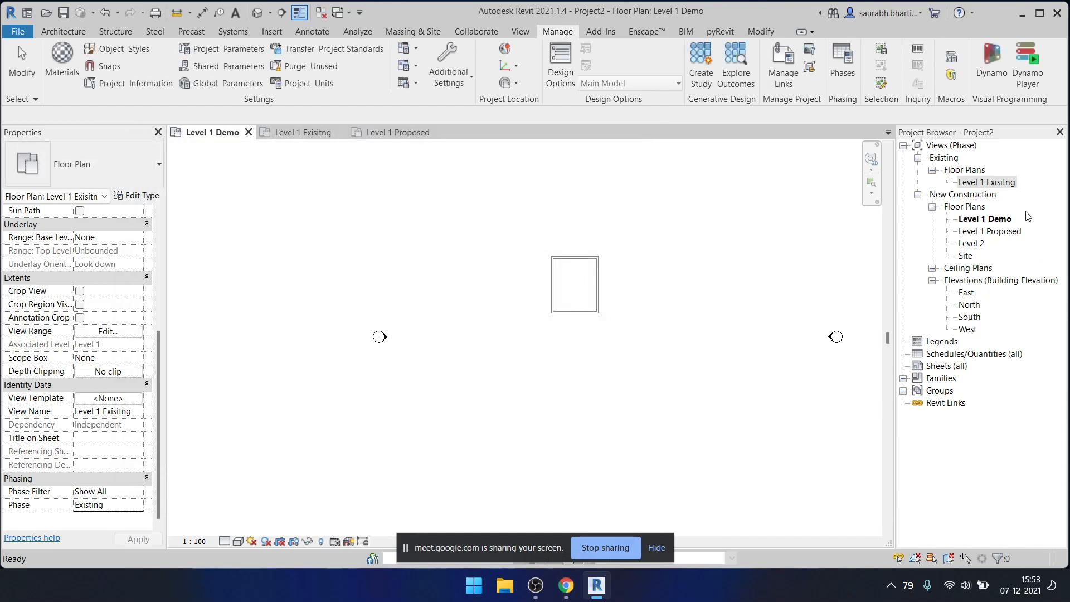
- Set the Level 1 Demo floor plan's Phase to Demo
click(984, 222)
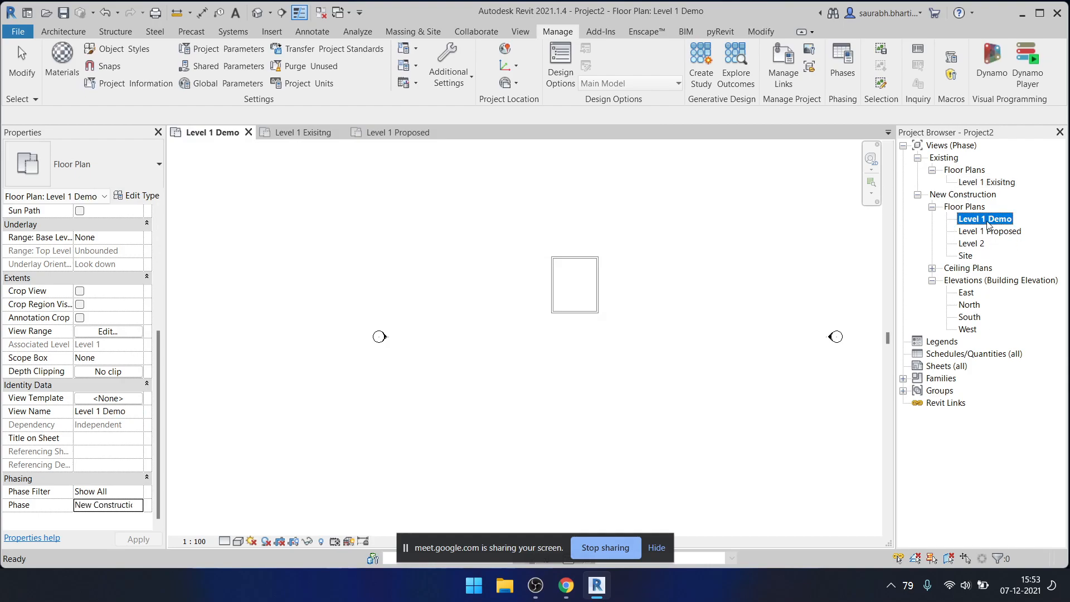
click(134, 506)
click(137, 506)
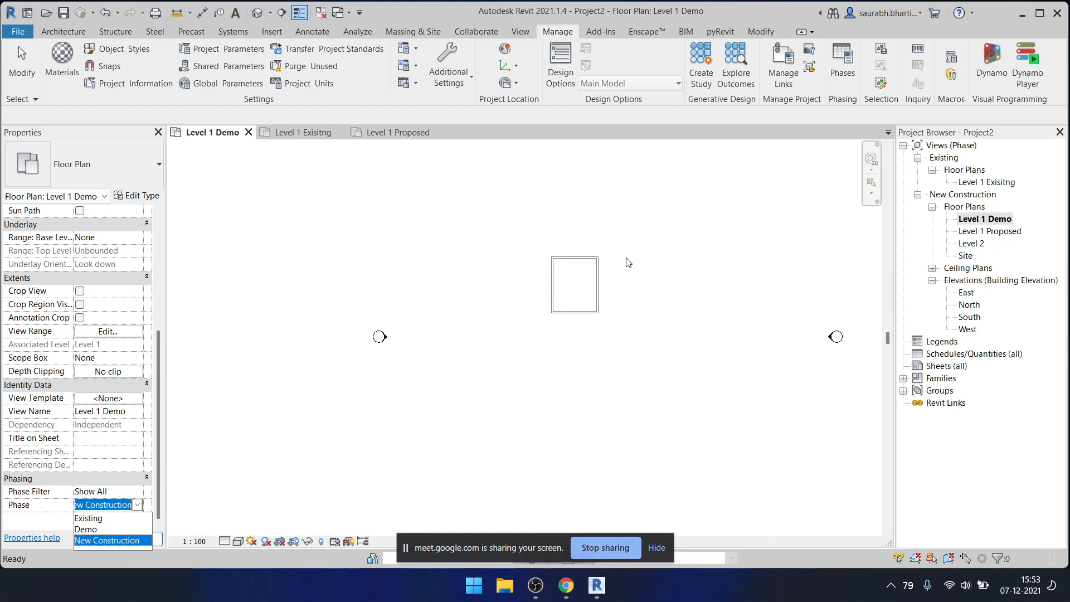
click(89, 529)
click(718, 414)
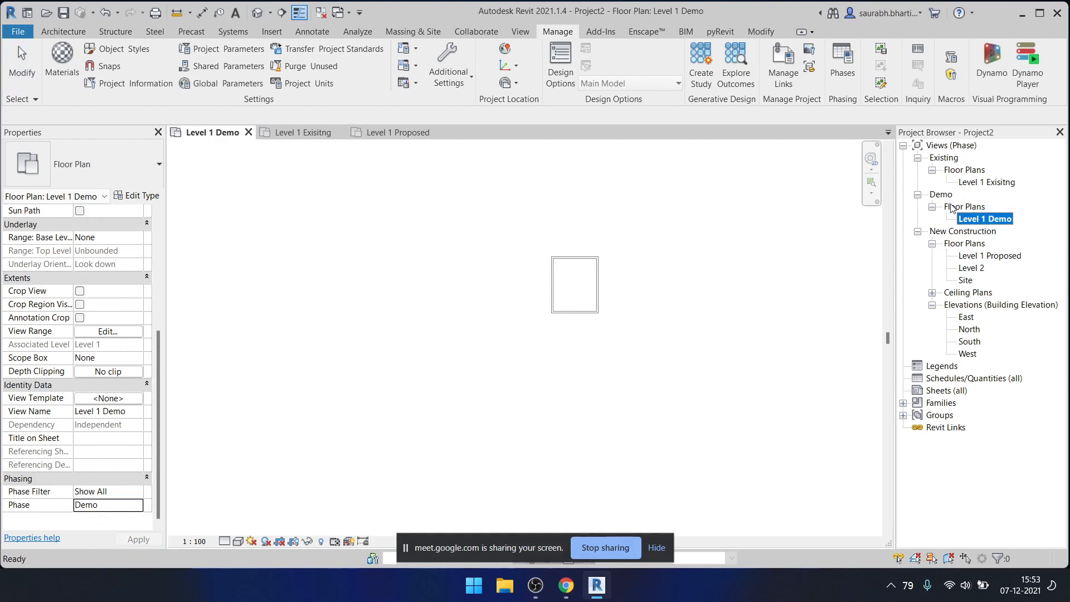
- Undo the phase change of the Level 1 Demo floor plan
click(959, 206)
click(940, 191)
click(980, 216)
click(957, 203)
click(948, 193)
click(988, 220)
key(ctrl+z)
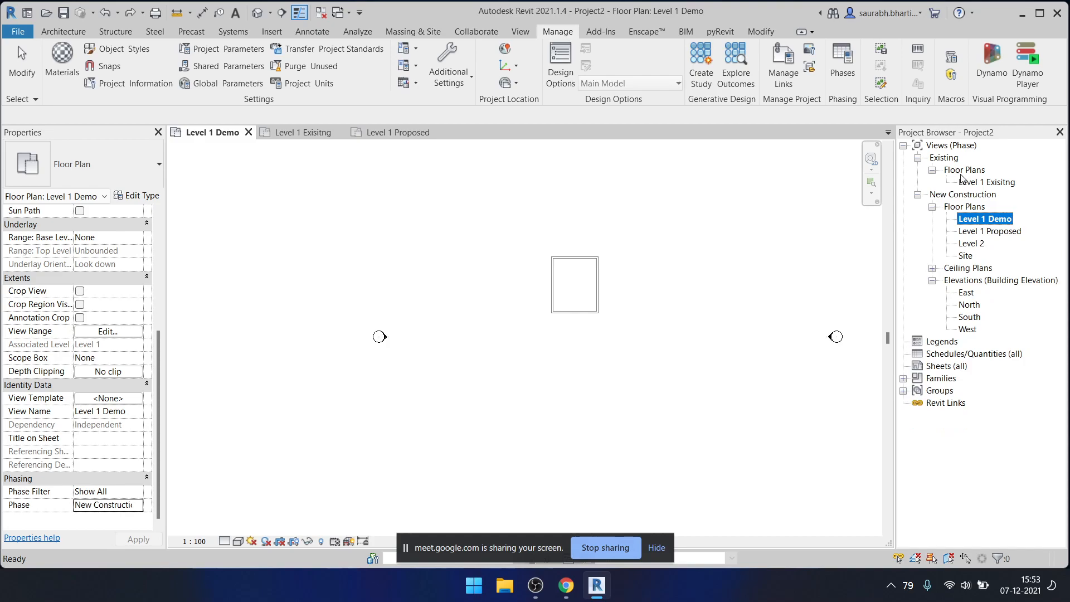
- Duplicate the Level 2 floor plan with detailing, and duplicate the resulting copy with detailing as well
click(974, 244)
right_click(973, 244)
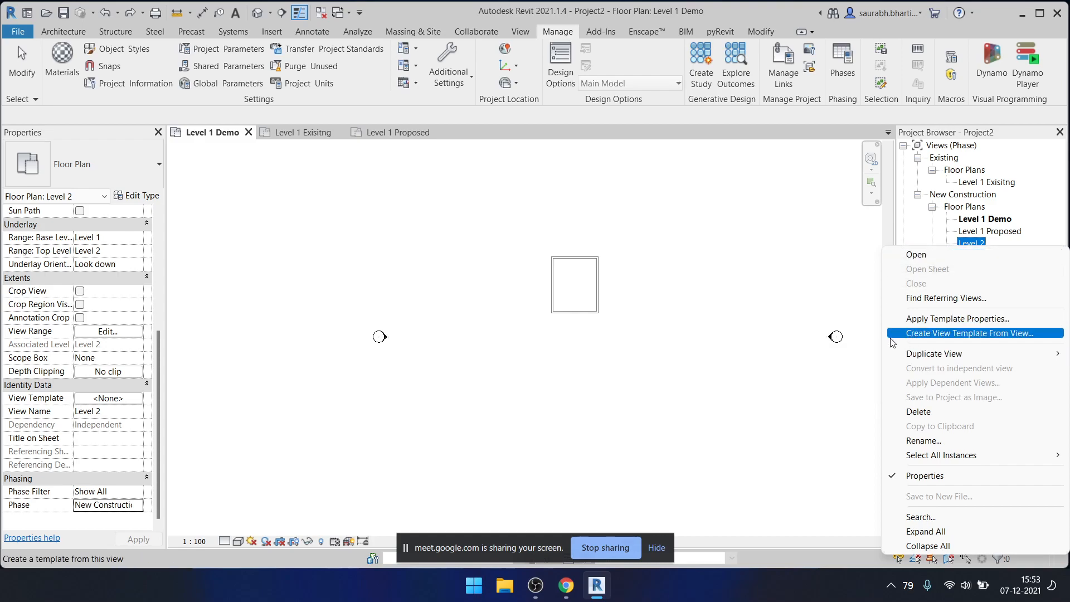
mouse_move(914, 354)
click(842, 368)
click(985, 255)
right_click(985, 256)
mouse_move(957, 363)
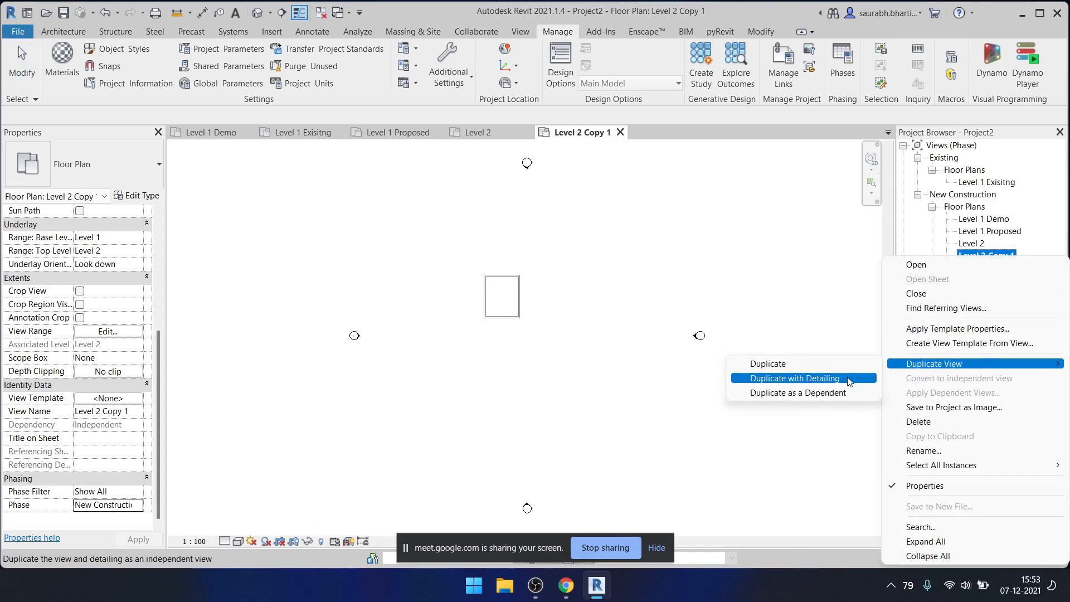
click(849, 378)
- Rename the first Level 2 copy as Level 2 Demo
click(1001, 257)
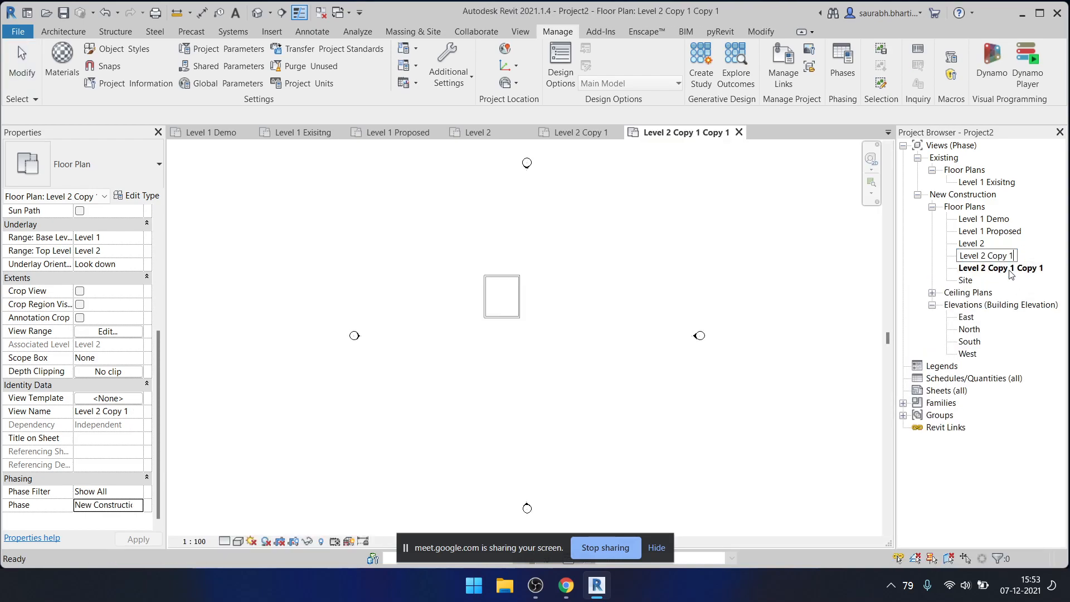
key(BackSpace)
key(BackSpace)
key(BackSpace)
key(BackSpace)
text(Demo)
- Rename the Level 2 Copy 1 Copy 1 floor plan as Level 2 New
click(1010, 273)
click(1007, 259)
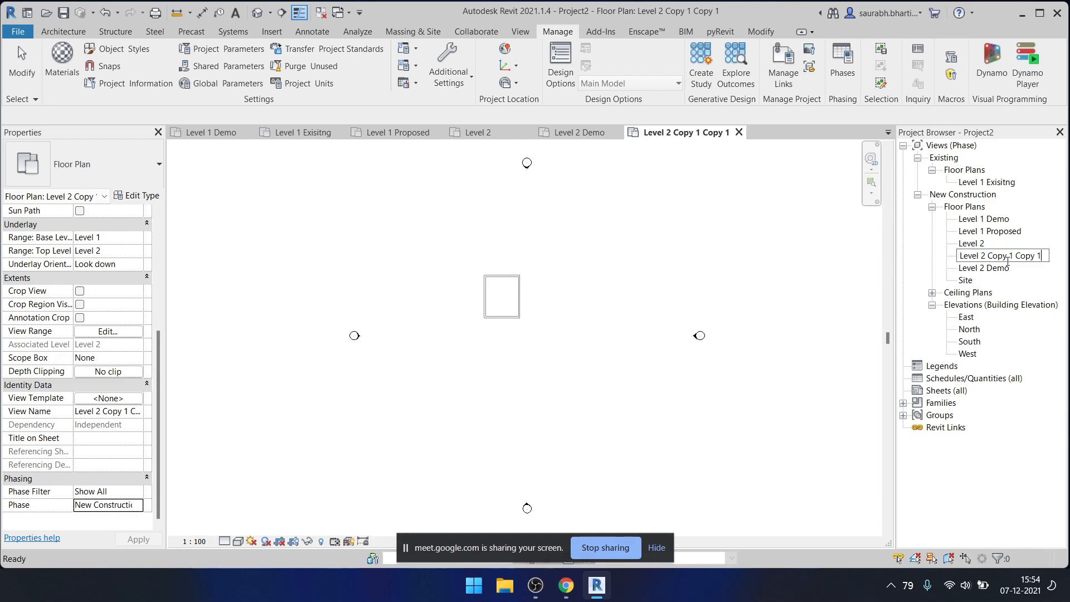
key(BackSpace)
key(BackSpace)
key(BackSpace)
key(BackSpace)
key(BackSpace)
key(BackSpace)
key(BackSpace)
key(BackSpace)
key(BackSpace)
key(BackSpace)
key(BackSpace)
key(BackSpace)
text(New)
click(809, 301)
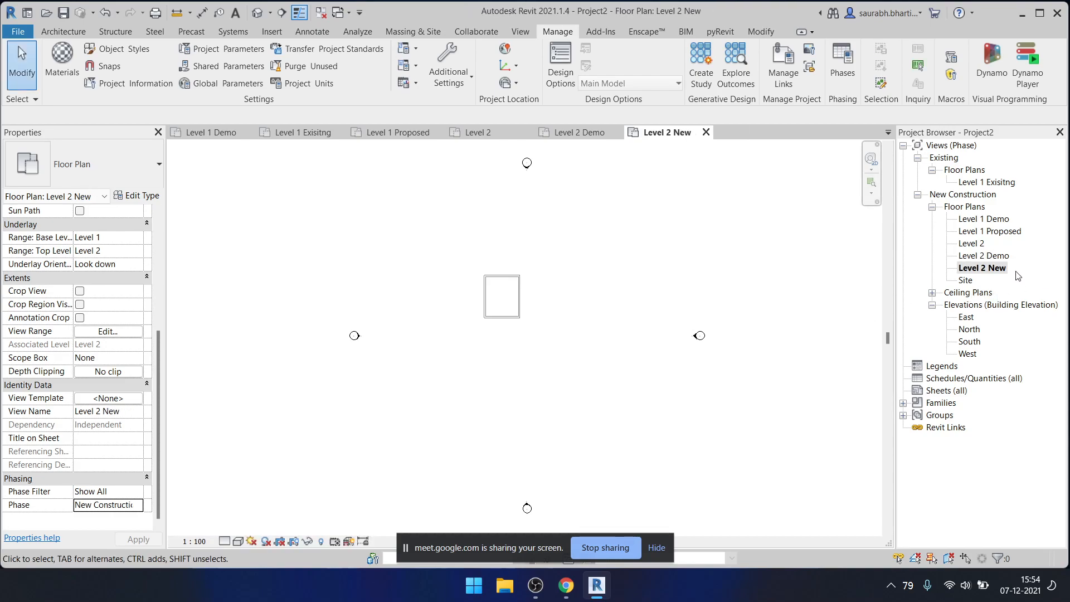
- Check the Phase options of the Level 2 Demo floor plan, and try inserting a project phase after Demo
click(965, 258)
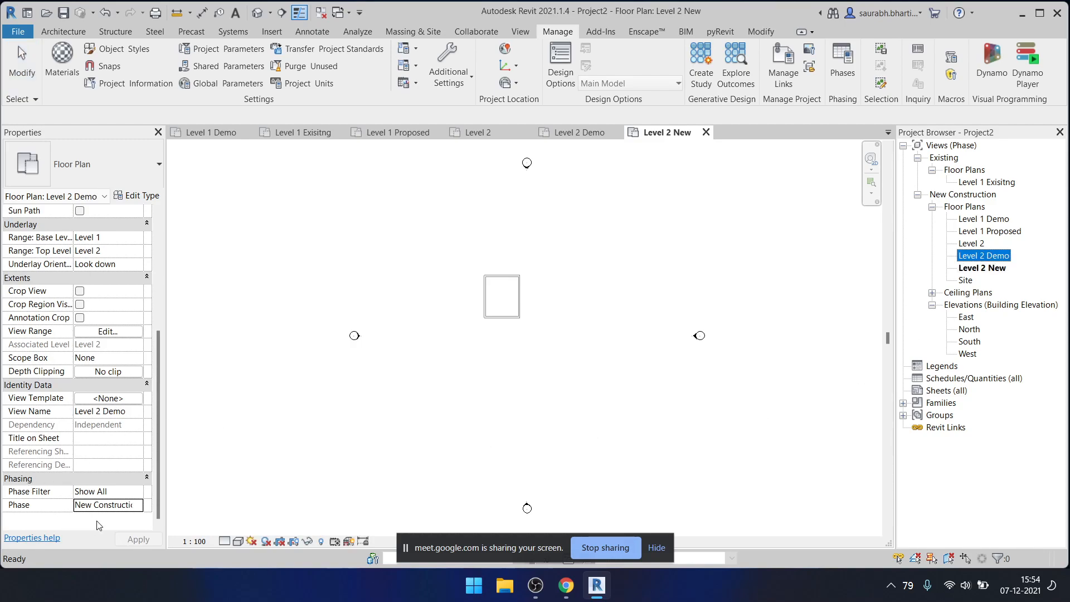
click(132, 504)
click(137, 505)
click(567, 334)
click(841, 62)
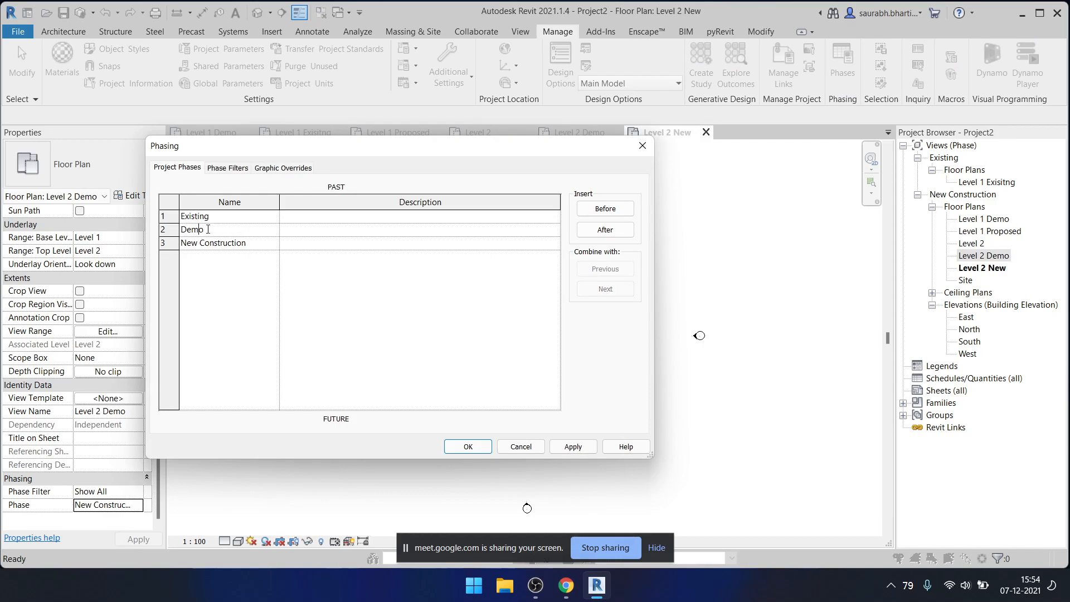
click(170, 229)
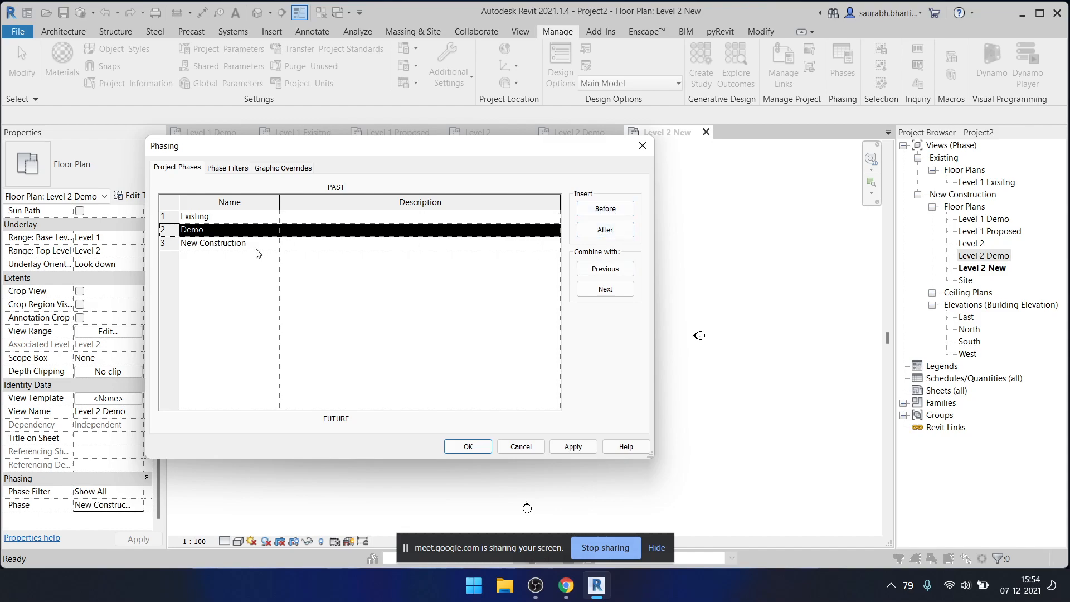
click(238, 231)
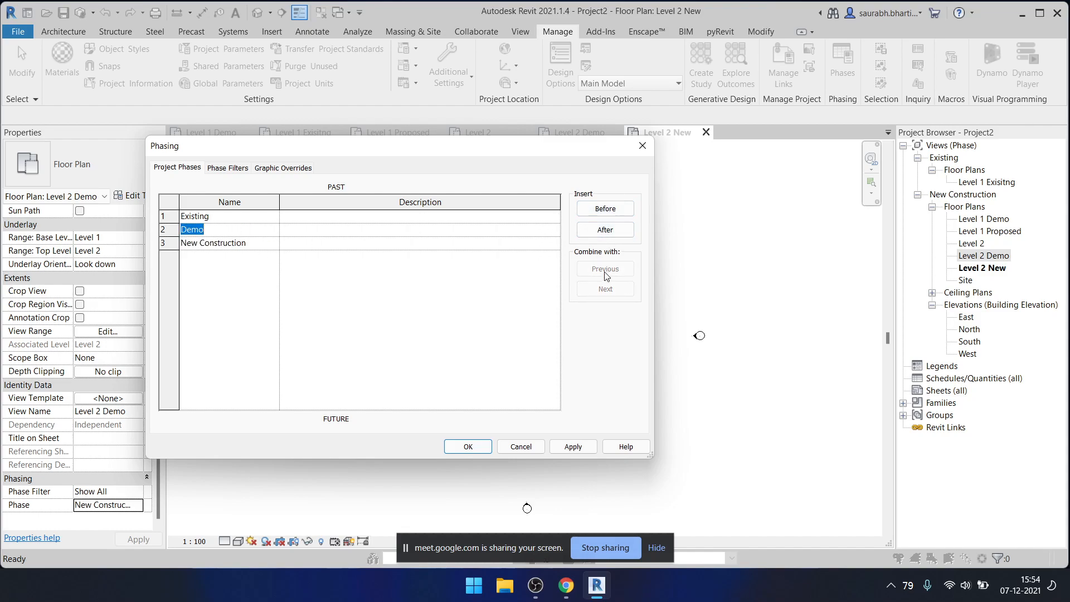
click(174, 230)
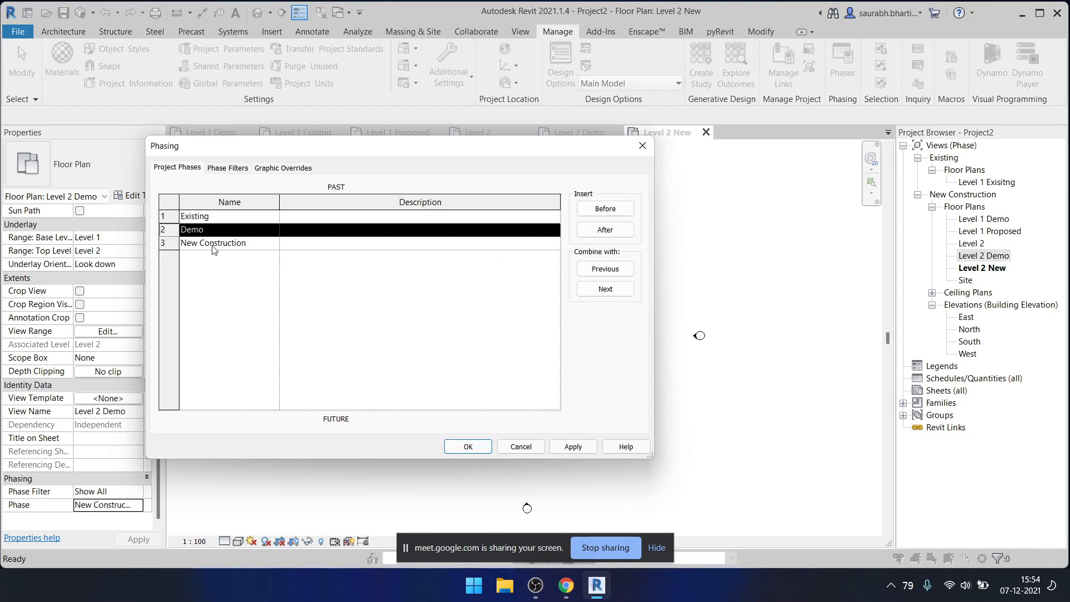
click(606, 231)
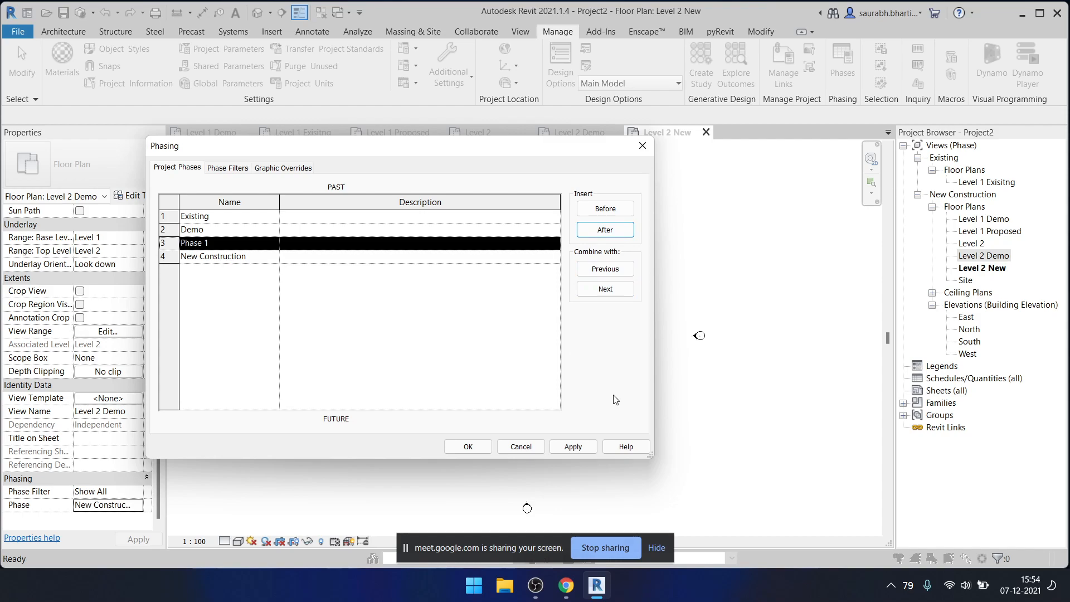
click(521, 449)
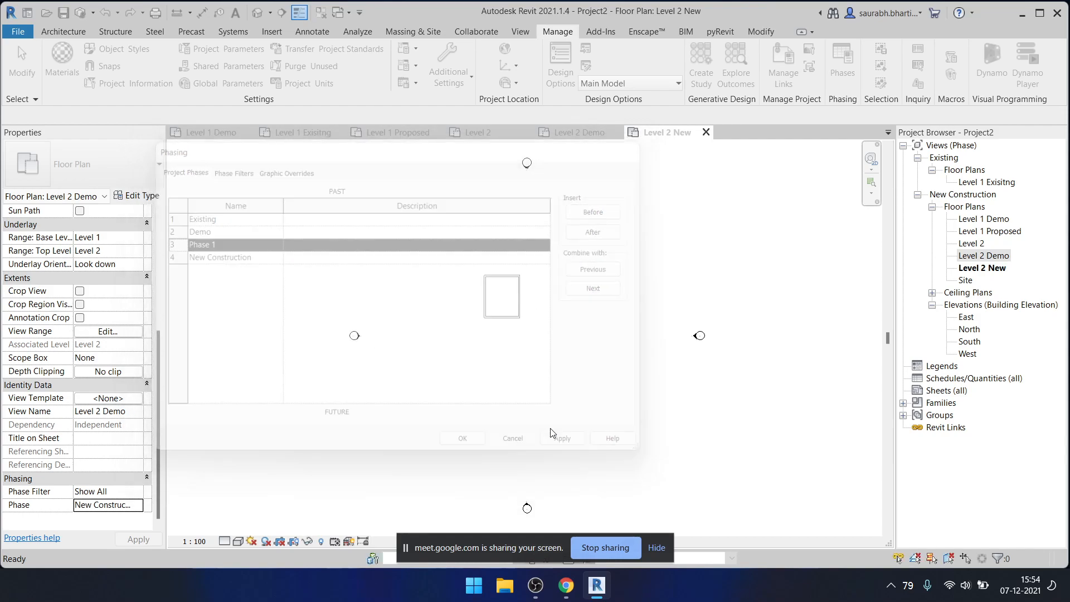
- Combine the Demo project phase with the next phase, New Construction
click(834, 58)
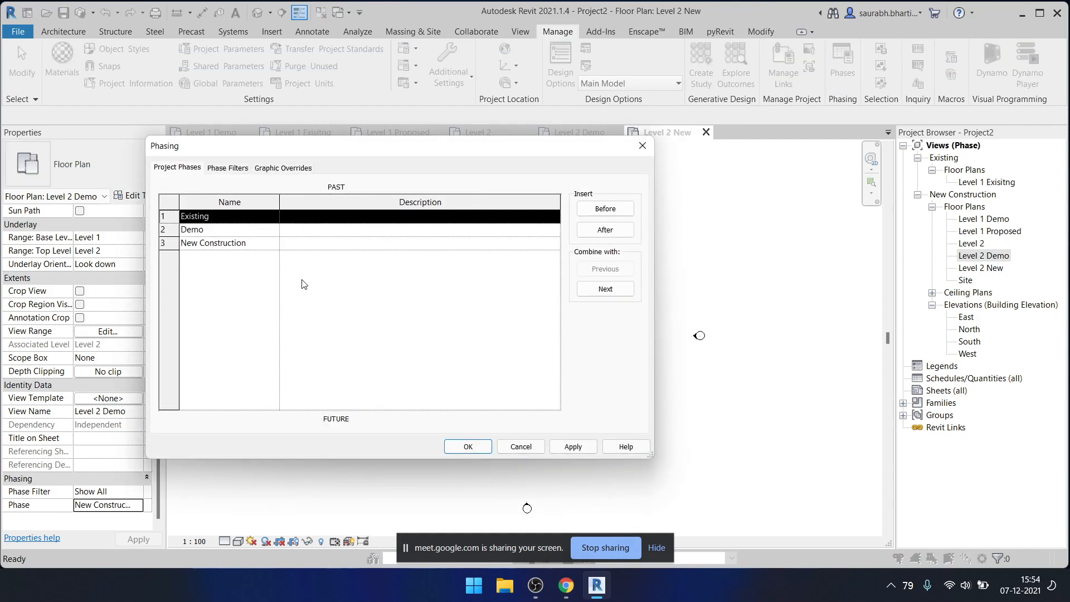
click(213, 231)
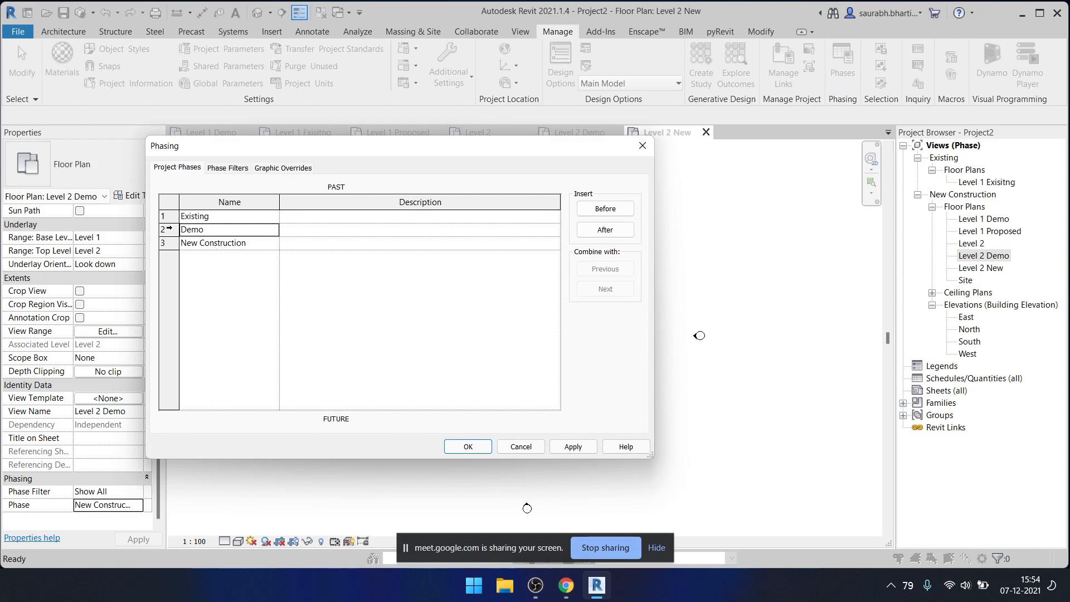
click(169, 229)
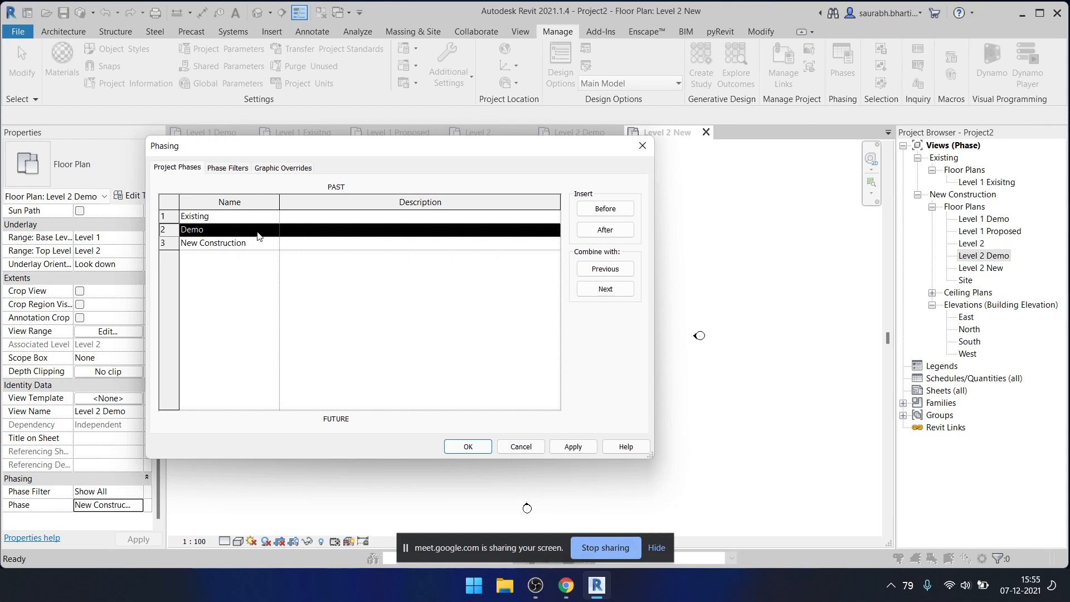
click(615, 291)
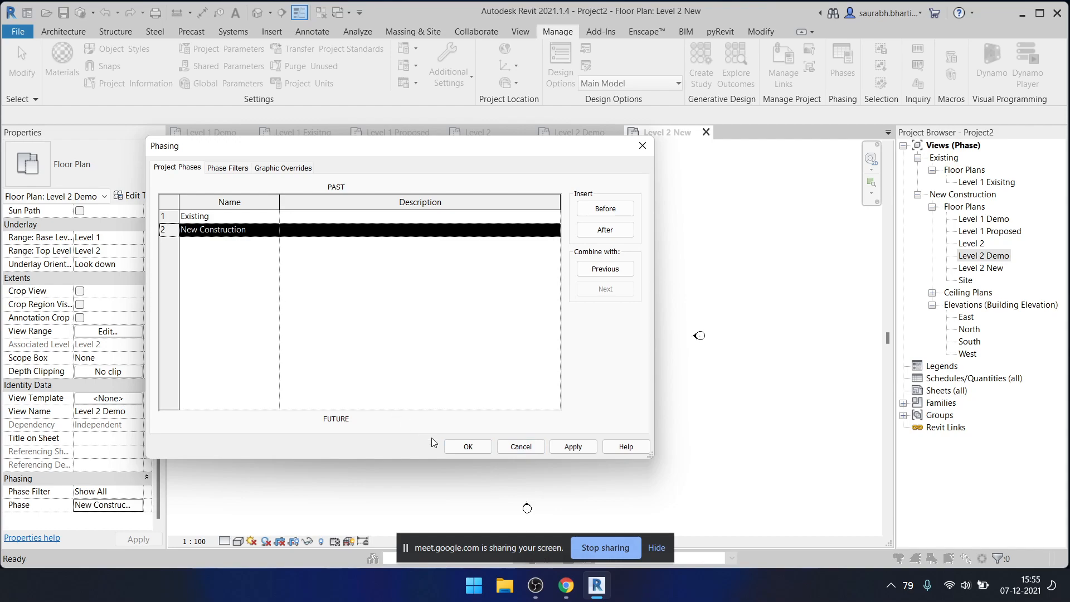
click(467, 446)
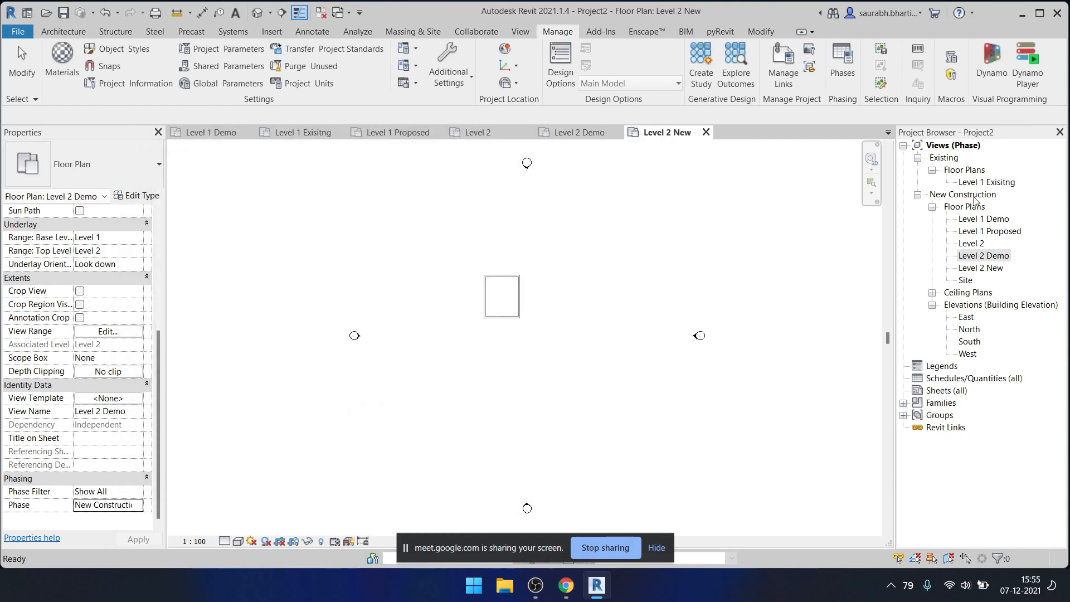
- Examine the Level 2 New plan's phase options and walls, and inspect the Level 1 Demo and Level 1 Exisitng floor plans
click(949, 158)
click(969, 196)
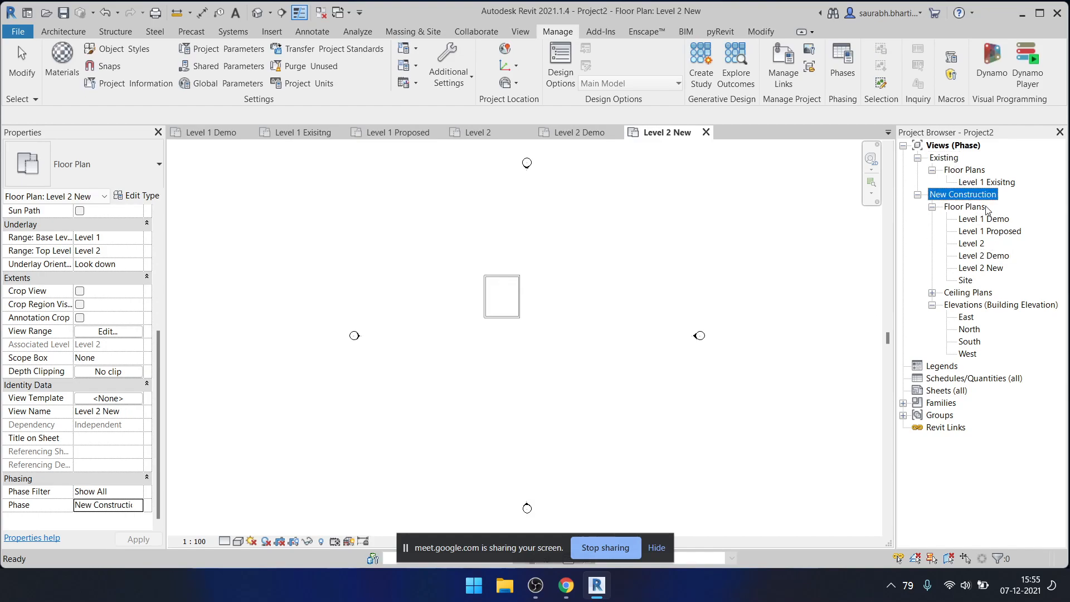
click(137, 505)
scroll(511, 363, up, 3)
scroll(497, 307, up, 1)
middle_drag(497, 306, 511, 336)
drag(445, 264, 473, 268)
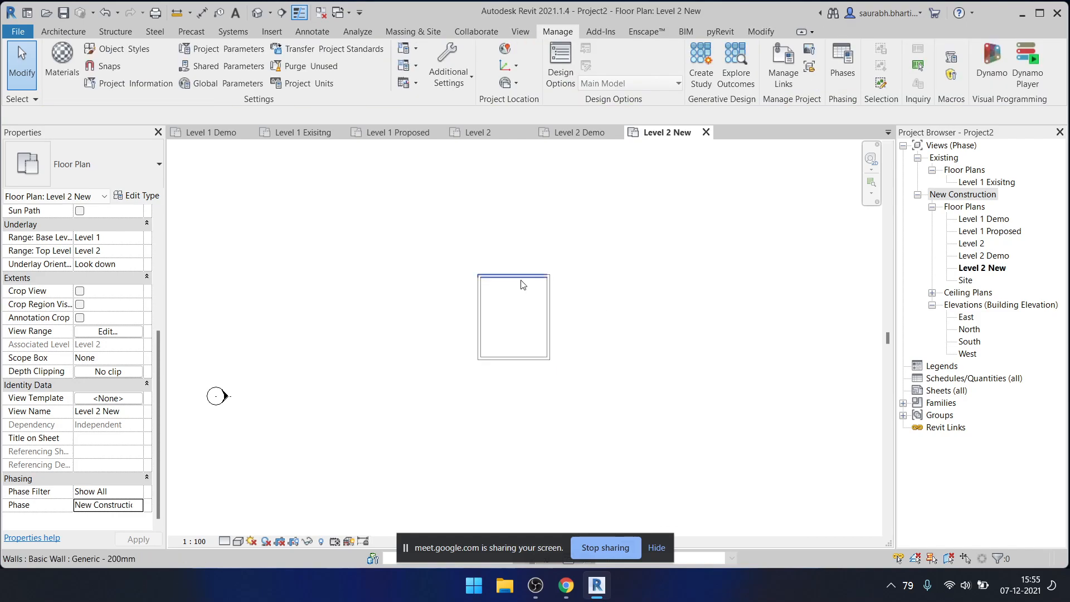
double_click(994, 220)
double_click(988, 184)
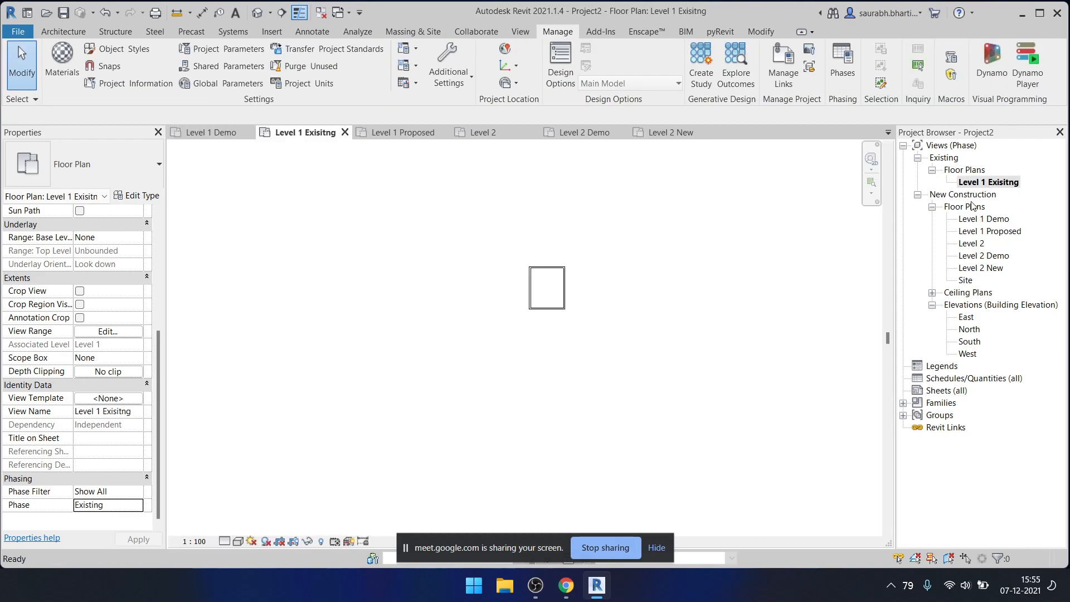
- Duplicate the Level 2 New floor plan and rename the copy as Level 2 Existing
click(998, 257)
click(990, 269)
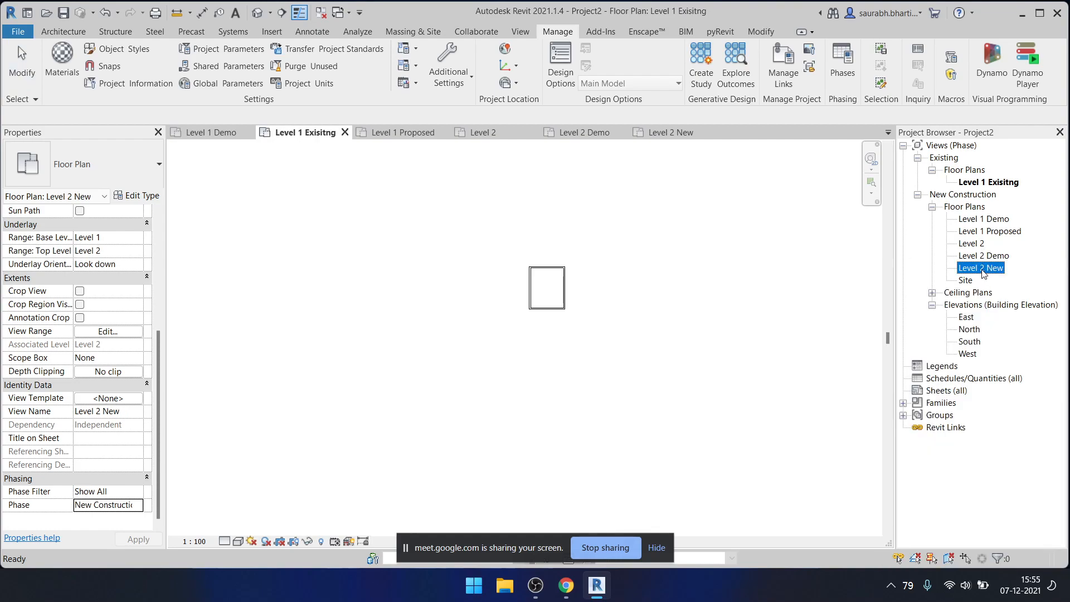
right_click(981, 270)
mouse_move(951, 370)
click(842, 369)
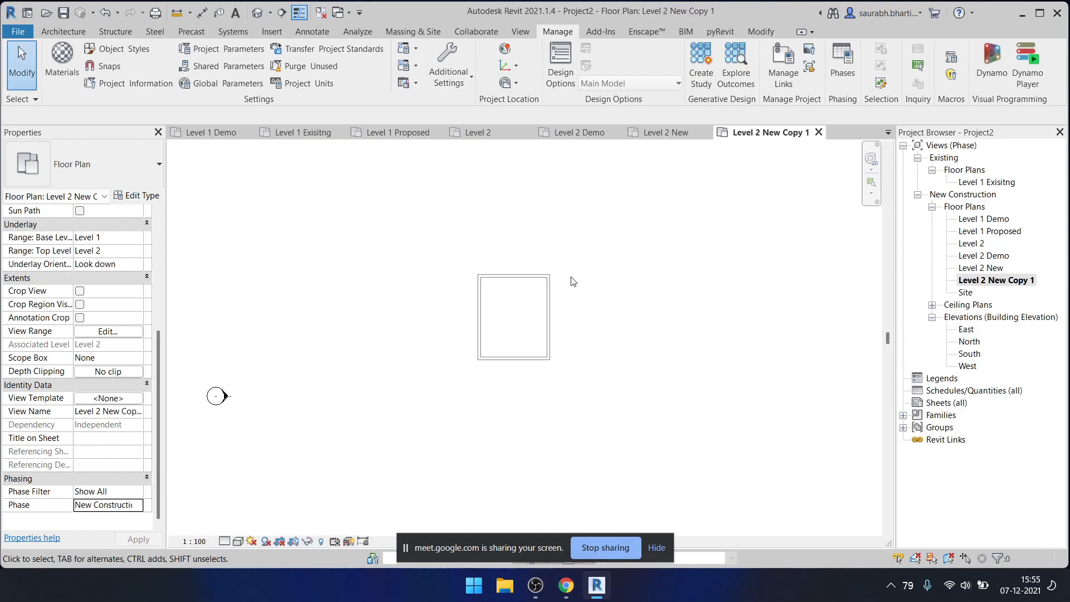
click(984, 283)
click(982, 284)
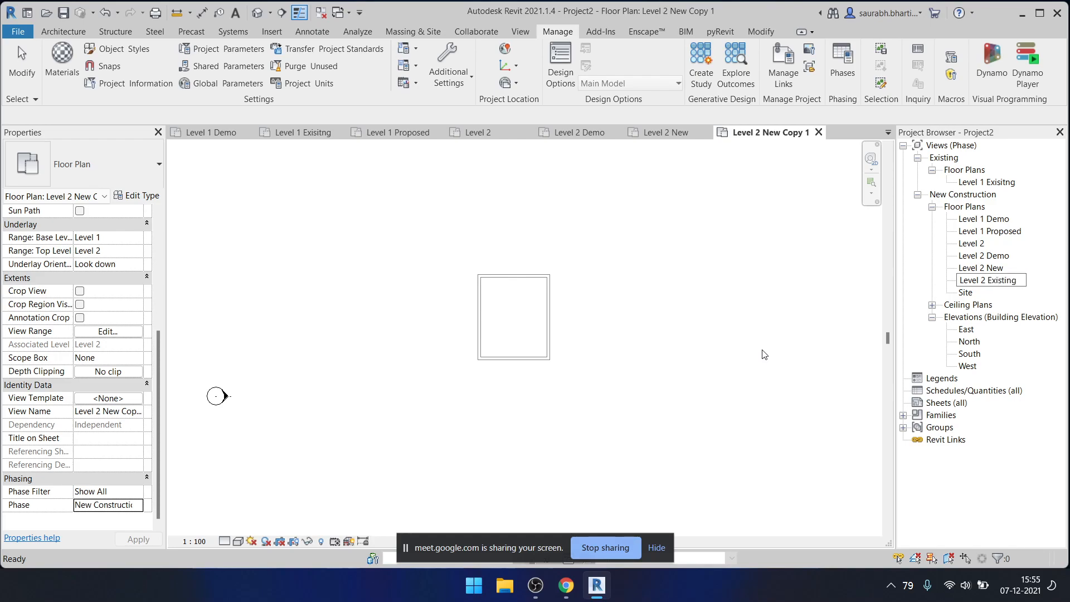
key(Return)
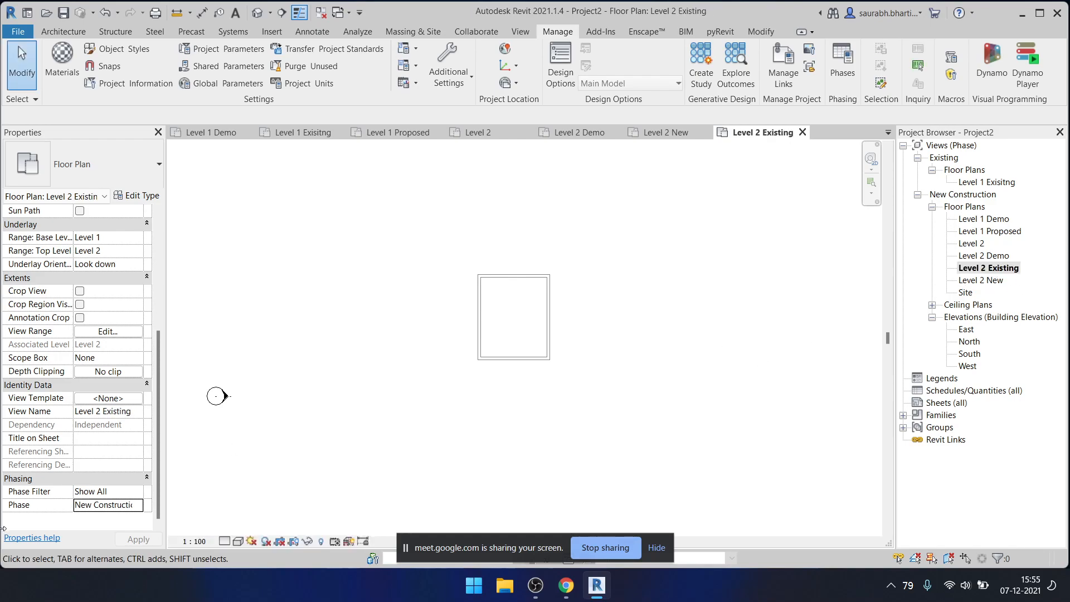
- Set the Phase of the Level 2 Existing floor plan to Existing
click(138, 507)
click(113, 516)
click(980, 193)
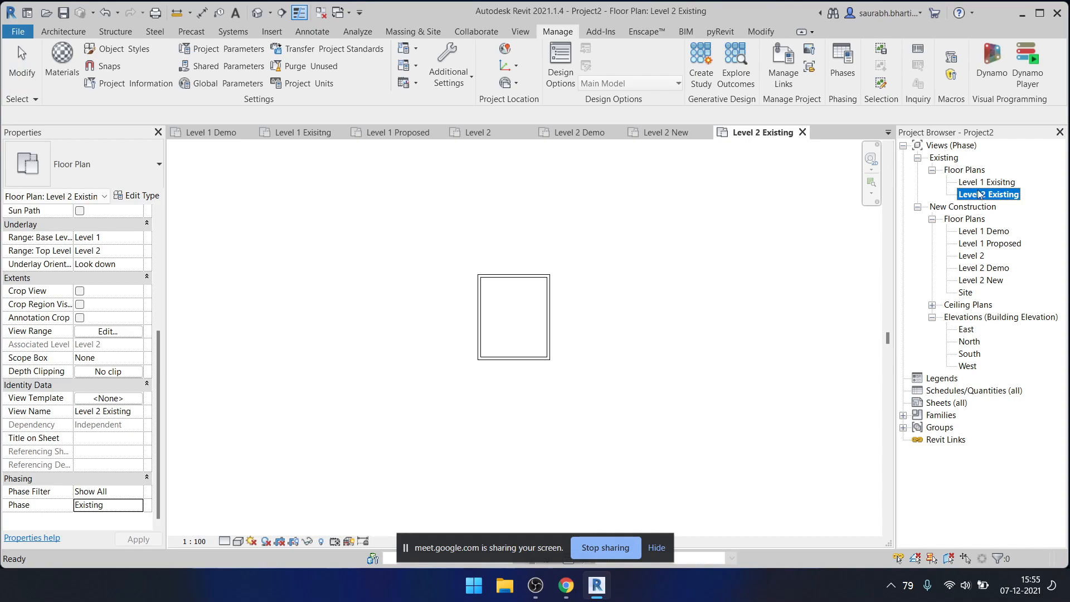
- Delete the four walls of the rectangular room in the Level 2 Existing floor plan
scroll(544, 296, down, 1)
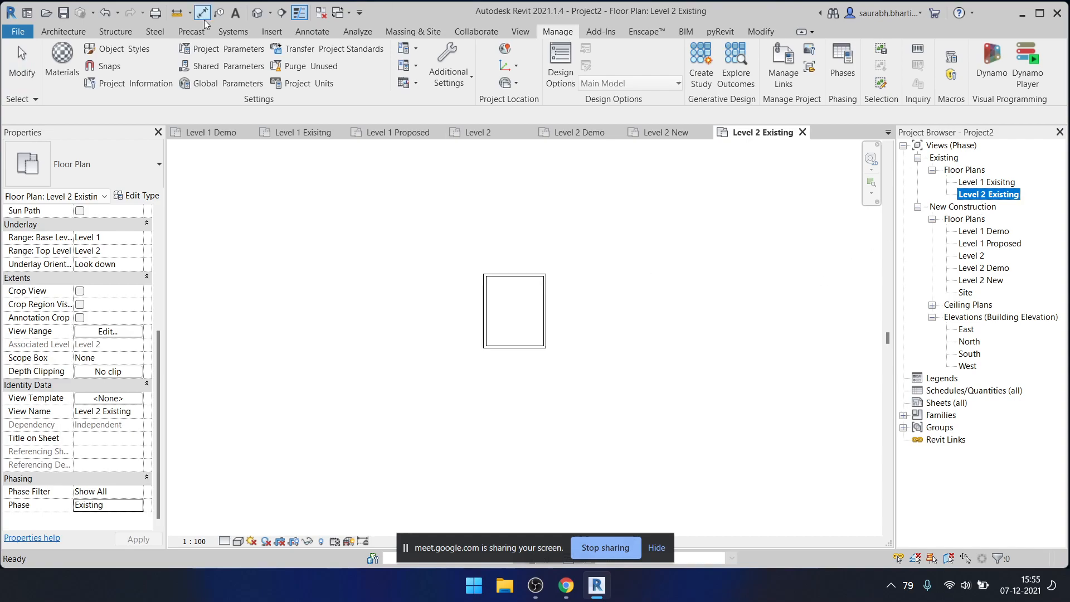
scroll(513, 335, up, 3)
drag(429, 206, 659, 417)
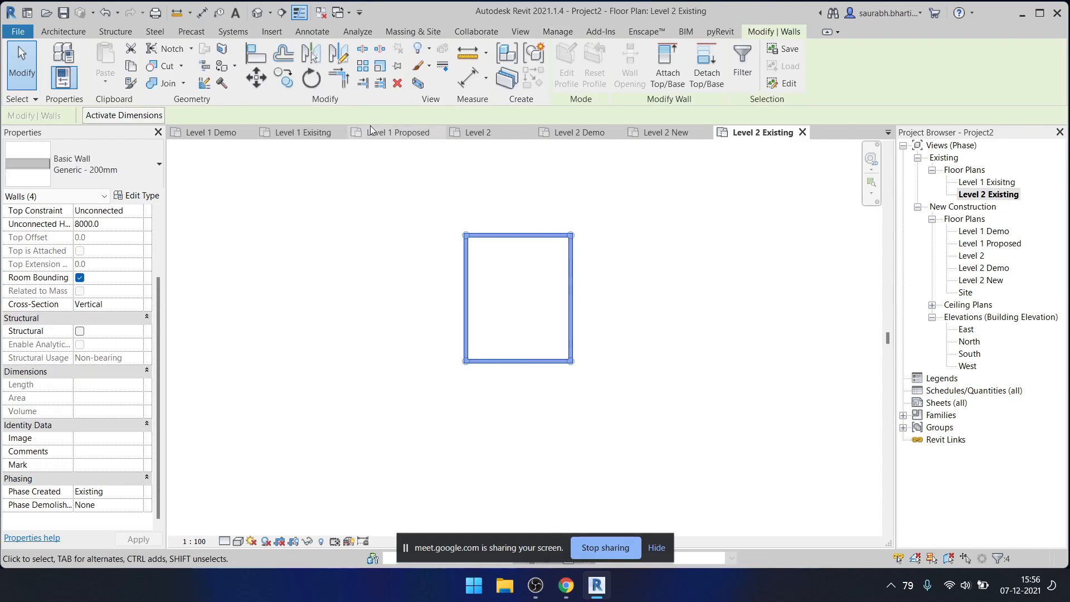
key(Delete)
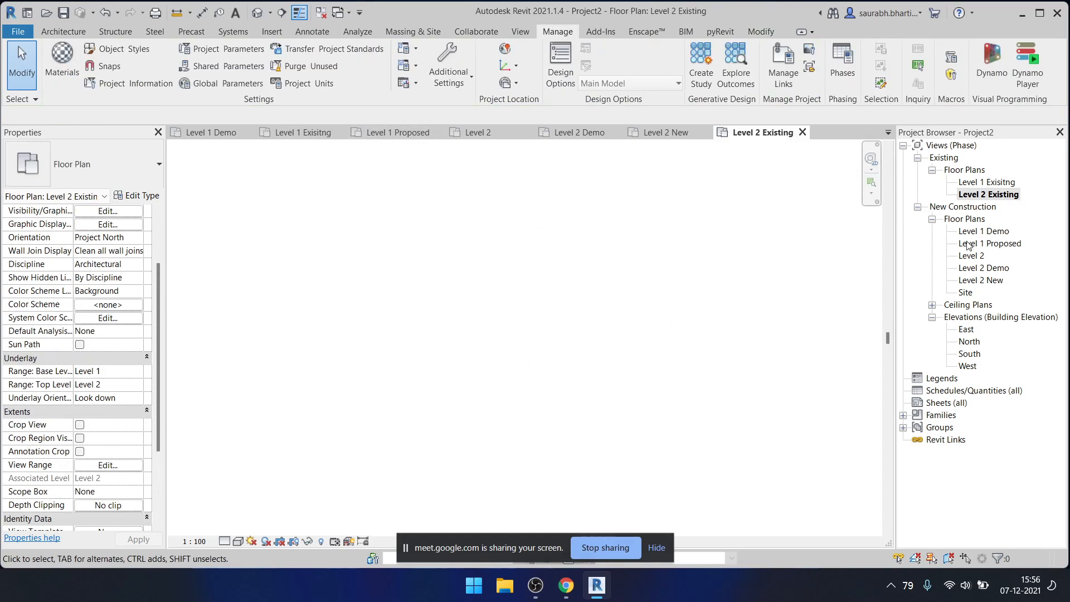
- Close all open views except Level 2 Existing, and open the Level 1 Exisitng floor plan
click(1000, 184)
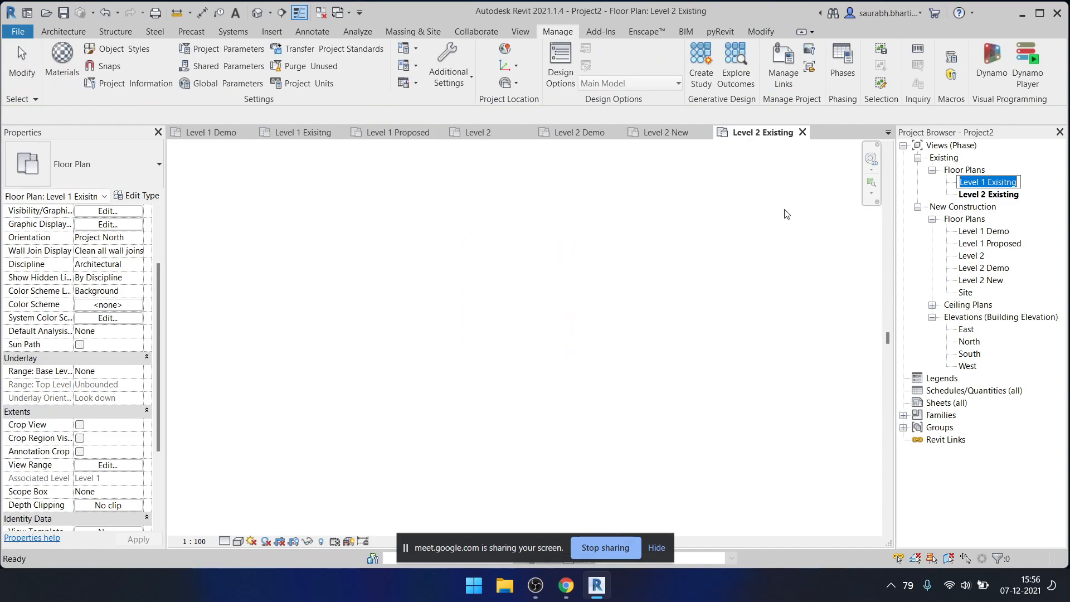
click(248, 138)
click(249, 138)
click(249, 137)
click(249, 137)
click(248, 134)
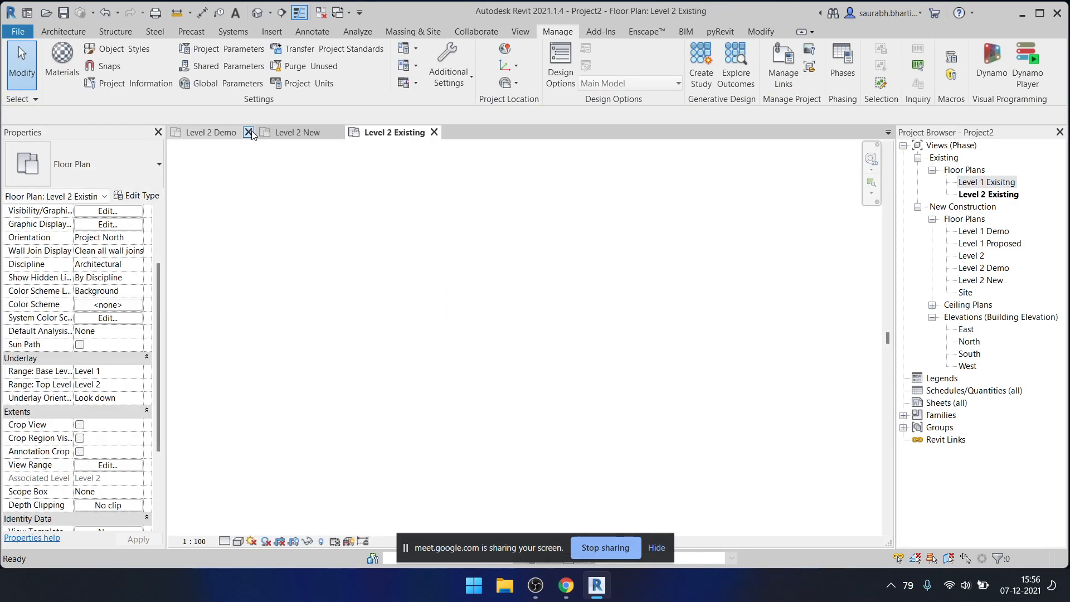
click(239, 134)
click(248, 134)
click(248, 133)
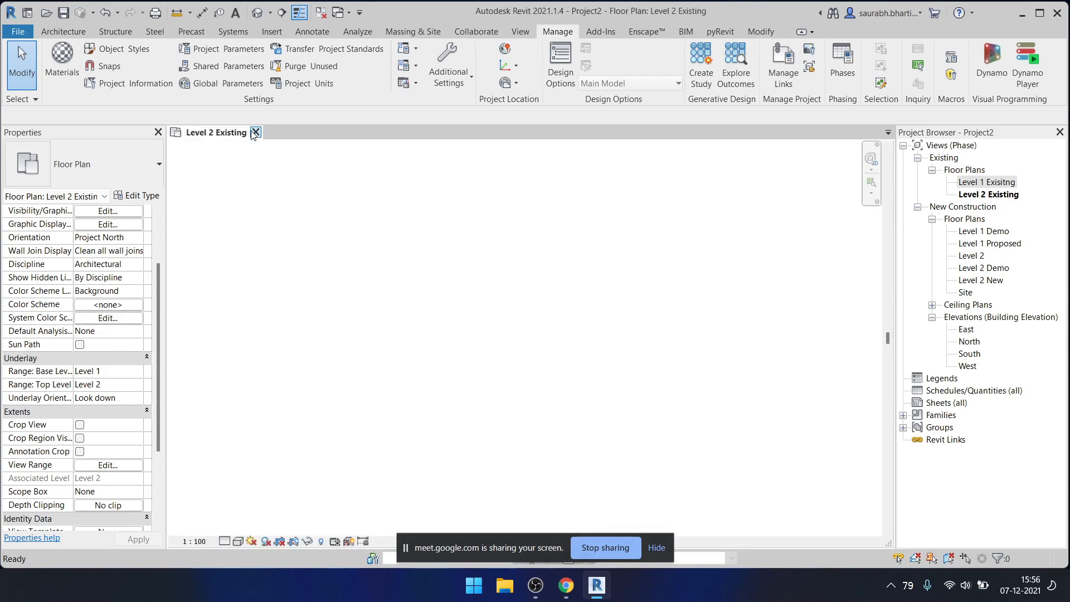
double_click(996, 184)
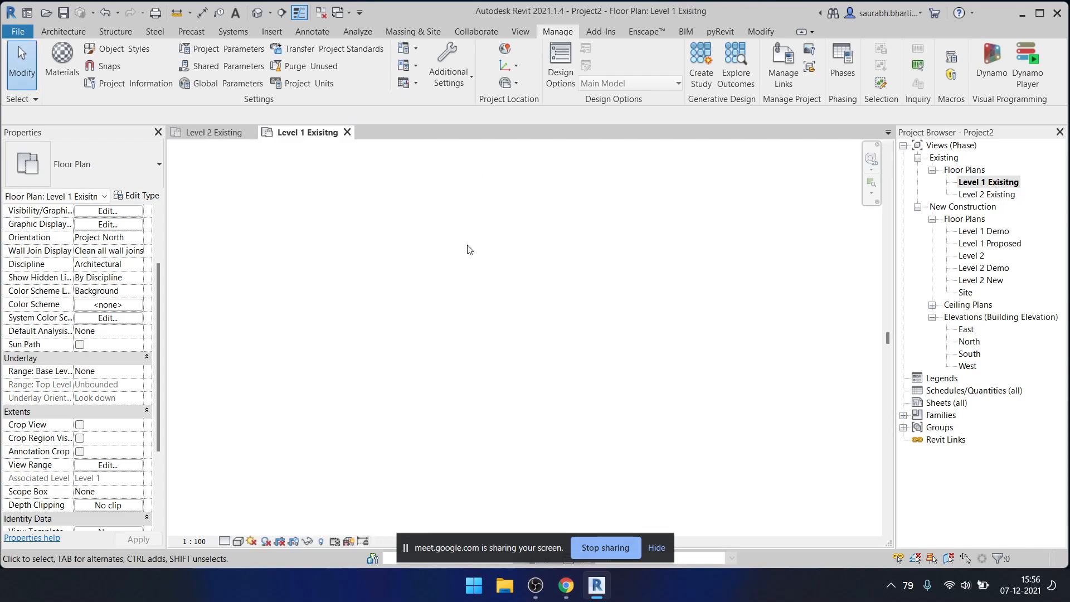
- Try drawing a rectangle of Generic - 200mm walls in the Level 1 Exisitng floor plan, and leave the wall command
key(w)
key(a)
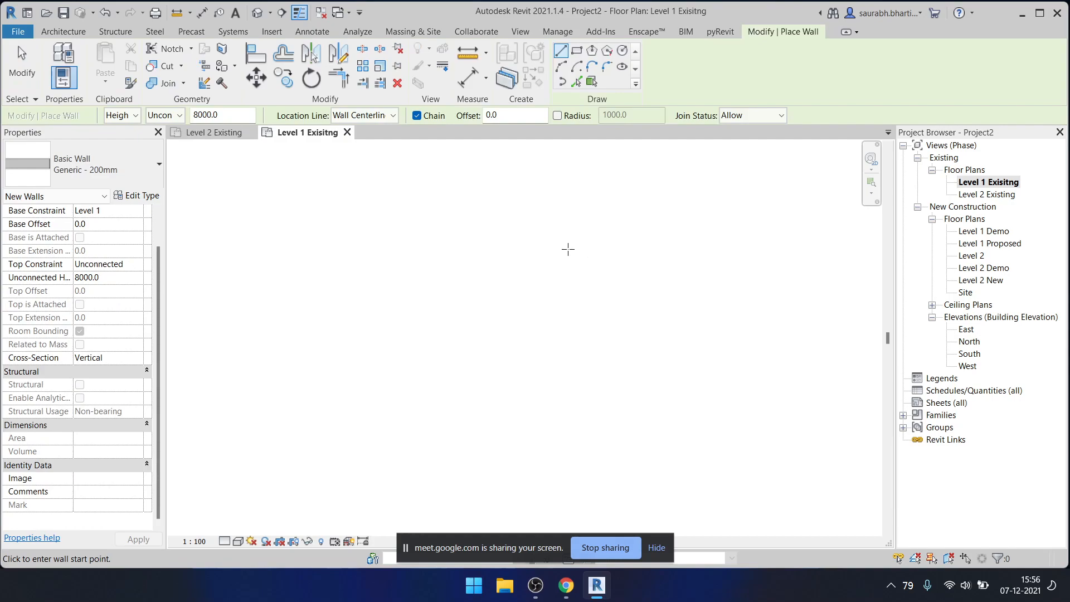
key(Escape)
key(Escape)
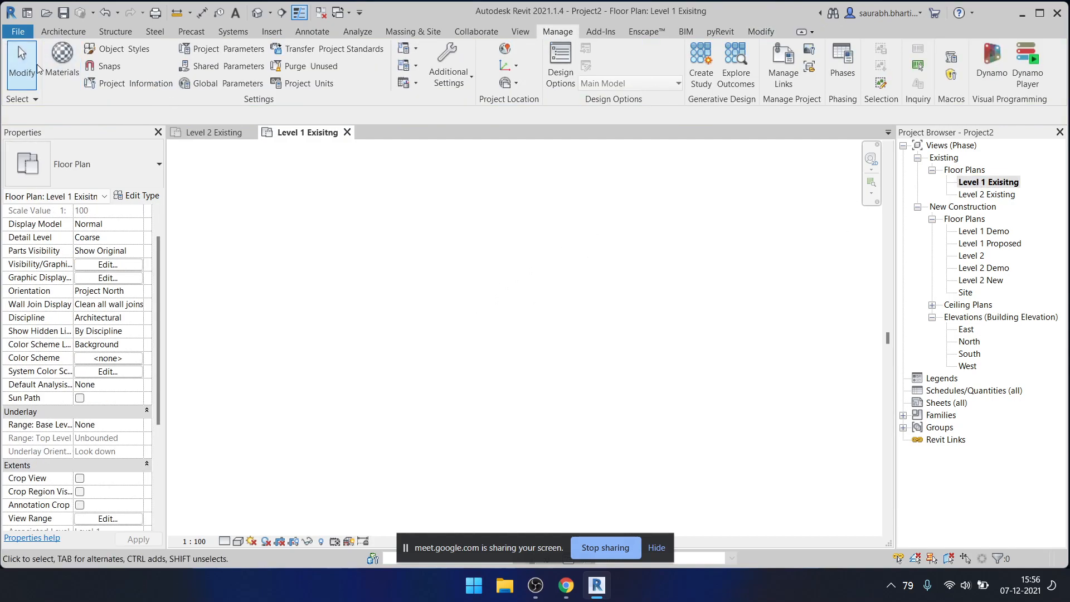
click(63, 32)
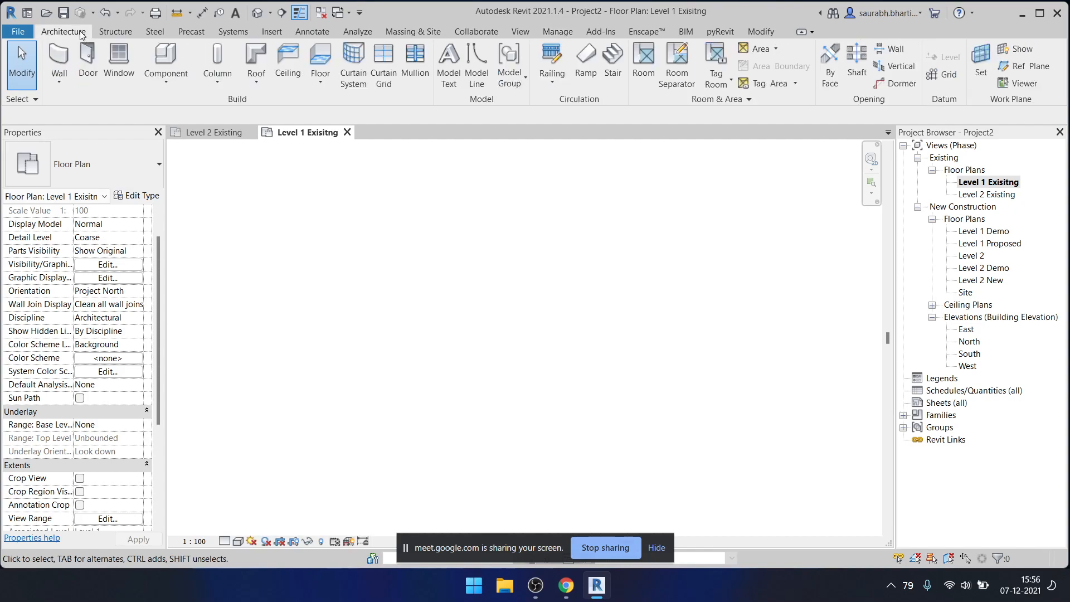
click(61, 58)
click(577, 51)
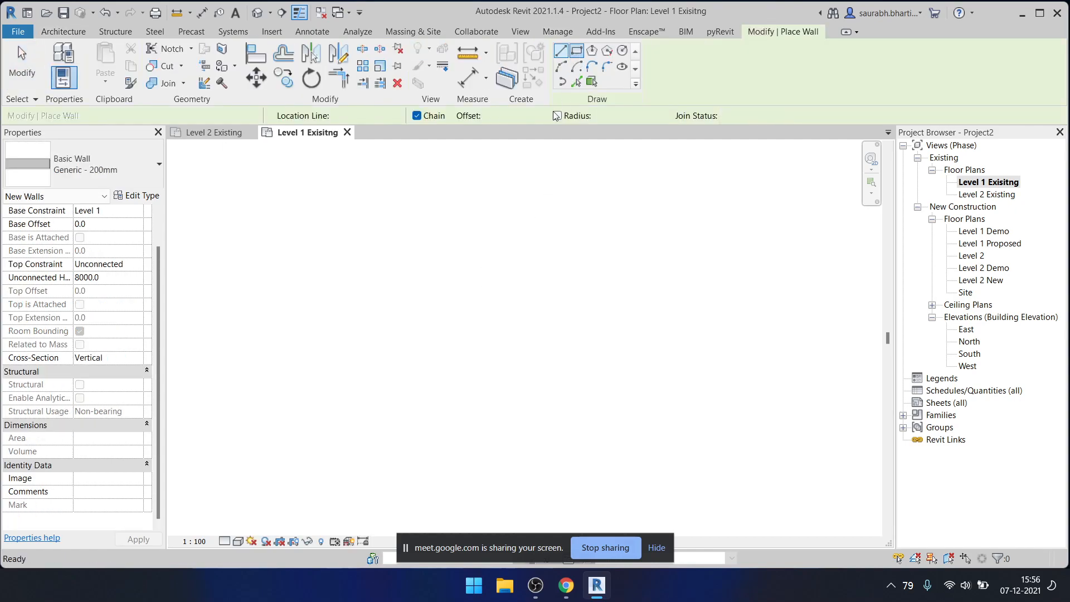
click(525, 254)
click(663, 396)
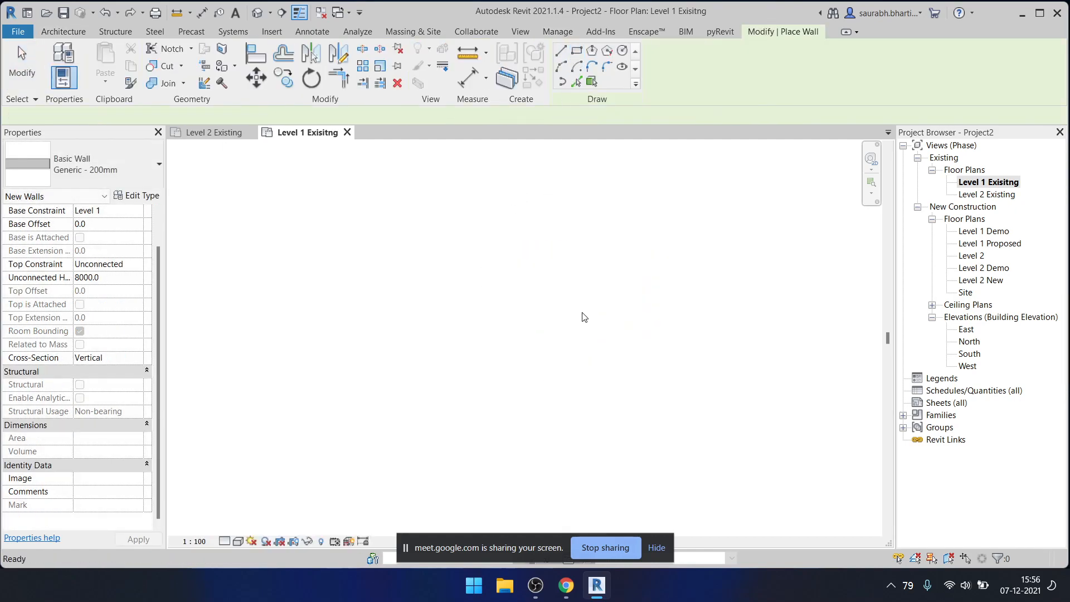
key(Escape)
key(Escape)
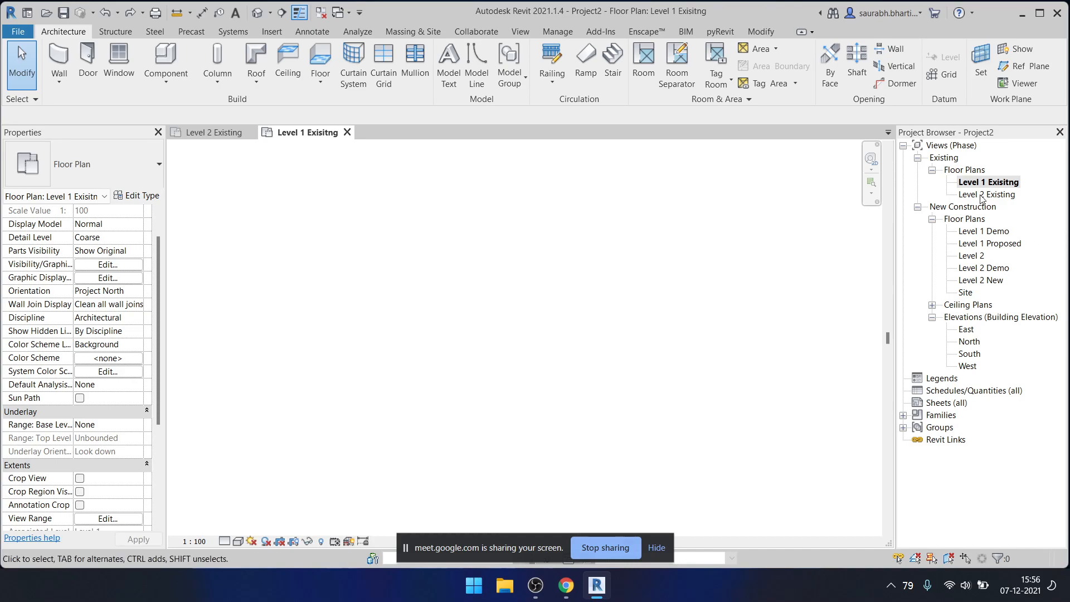
- Copy the four elevation markers from the Level 1 Demo floor plan to the clipboard
double_click(995, 232)
scroll(645, 373, down, 3)
double_click(991, 182)
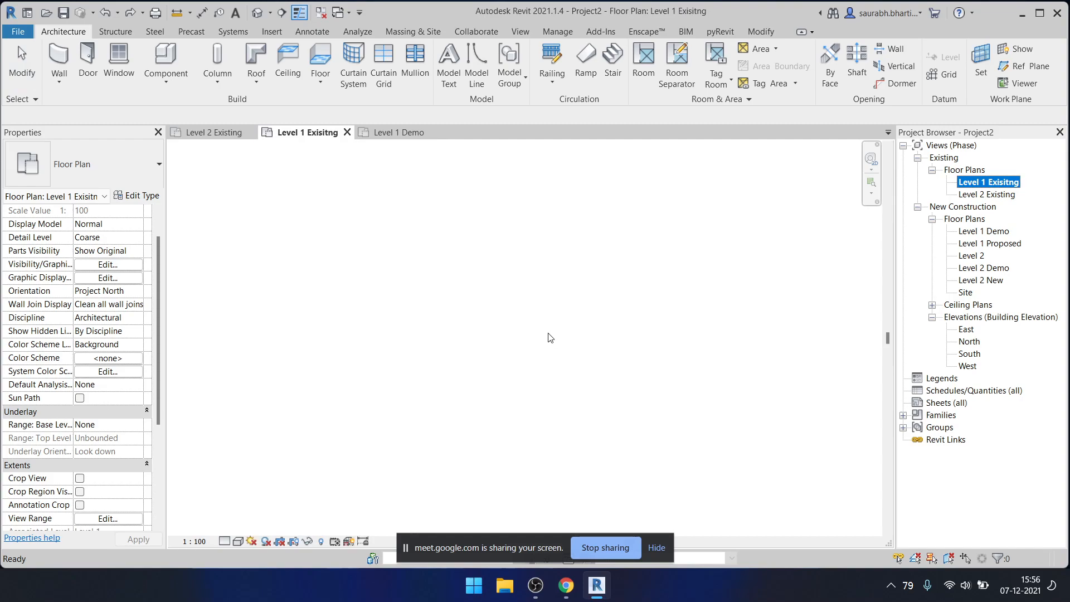
double_click(989, 231)
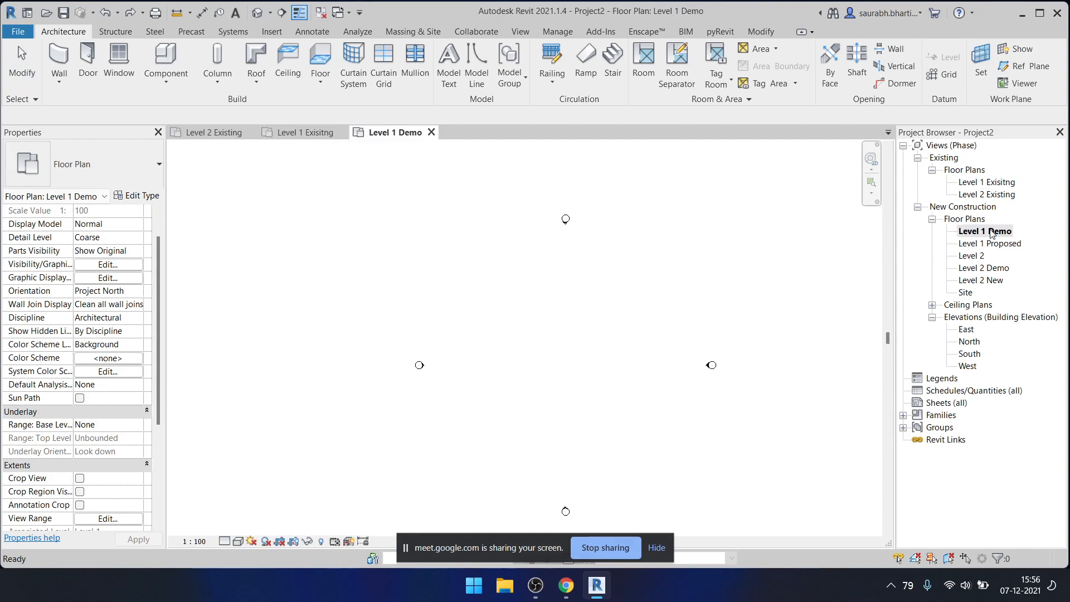
drag(373, 174, 771, 539)
click(131, 69)
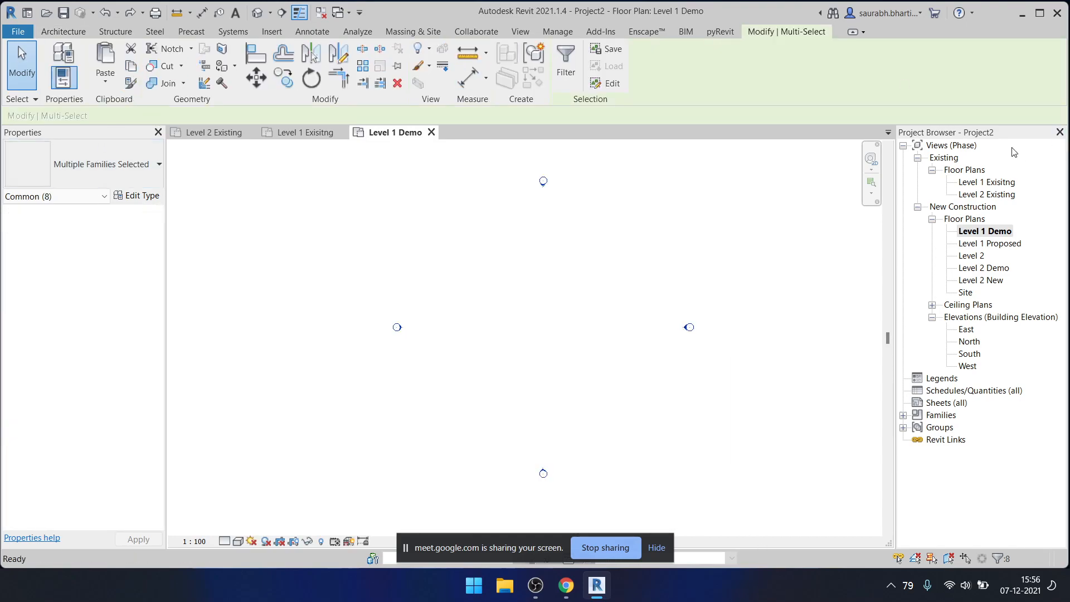
- Paste the copied elevation markers into the Level 1 Exisitng floor plan, aligned to the same place
double_click(989, 182)
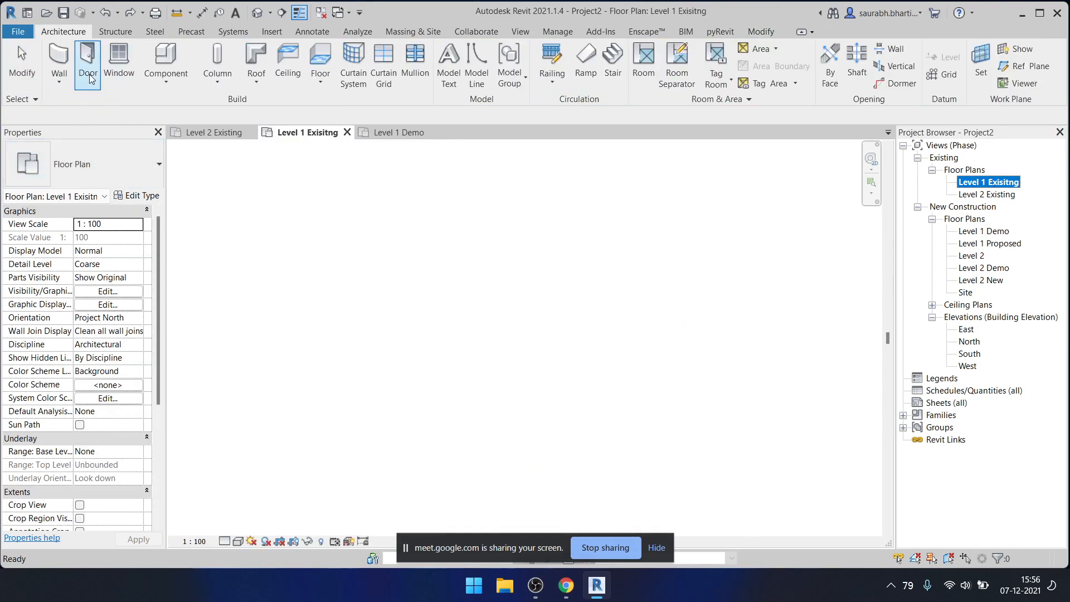
click(760, 32)
click(105, 76)
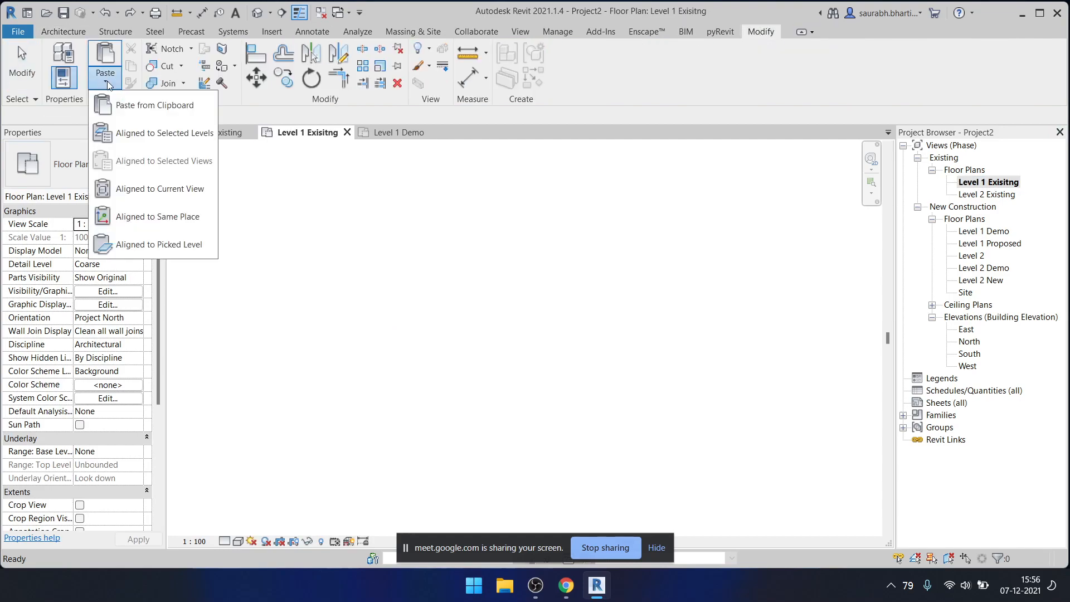
click(165, 216)
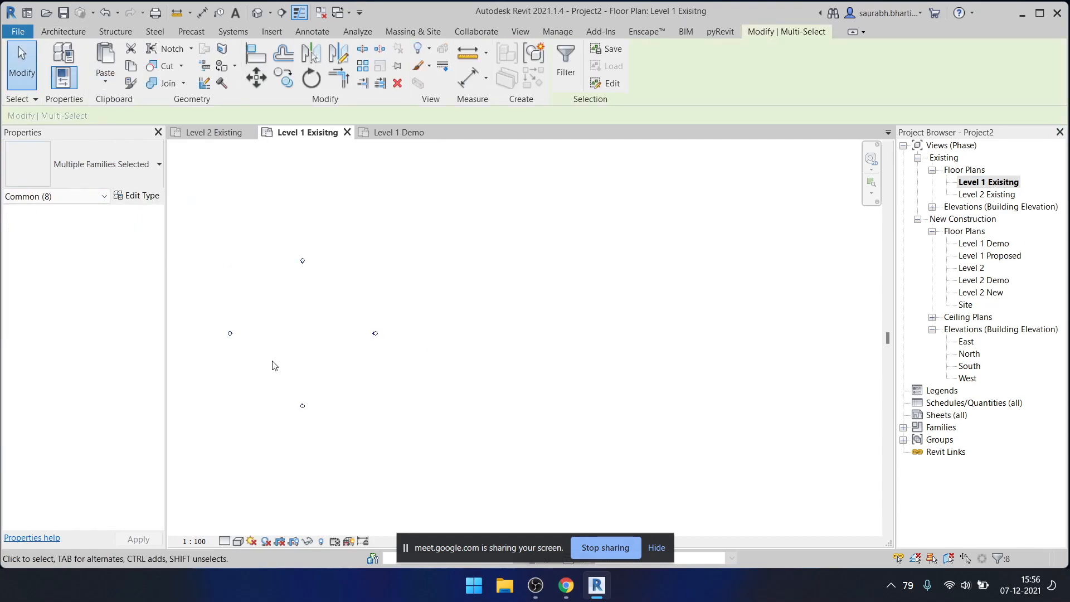
scroll(586, 303, up, 4)
key(Escape)
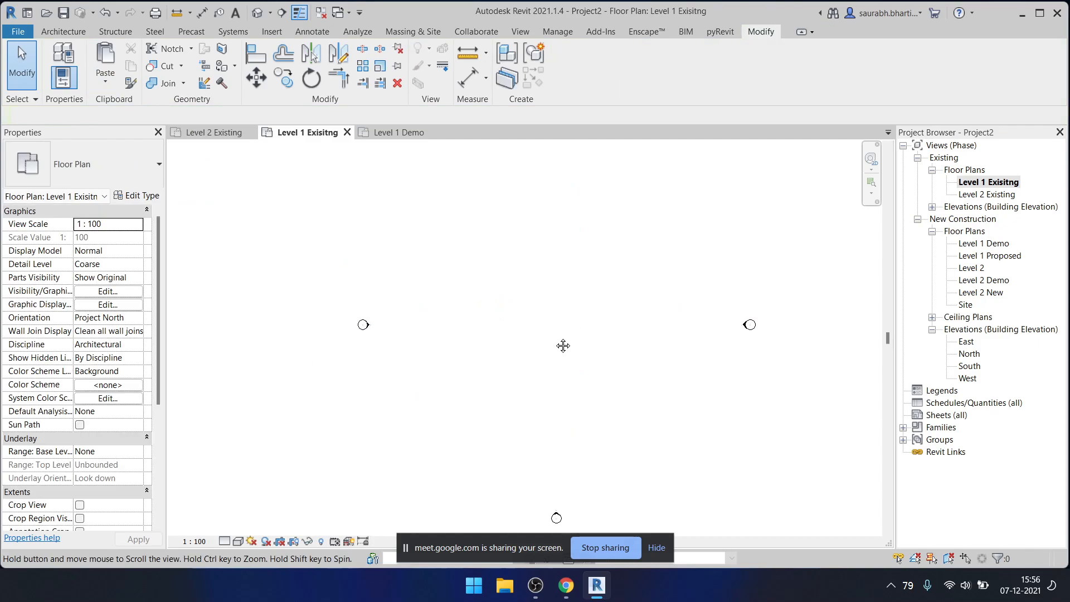
- Draw an 8000 by 6000 mm rectangle of Generic - 200mm walls between the elevation markers in the Level 1 Exisitng floor plan
click(63, 31)
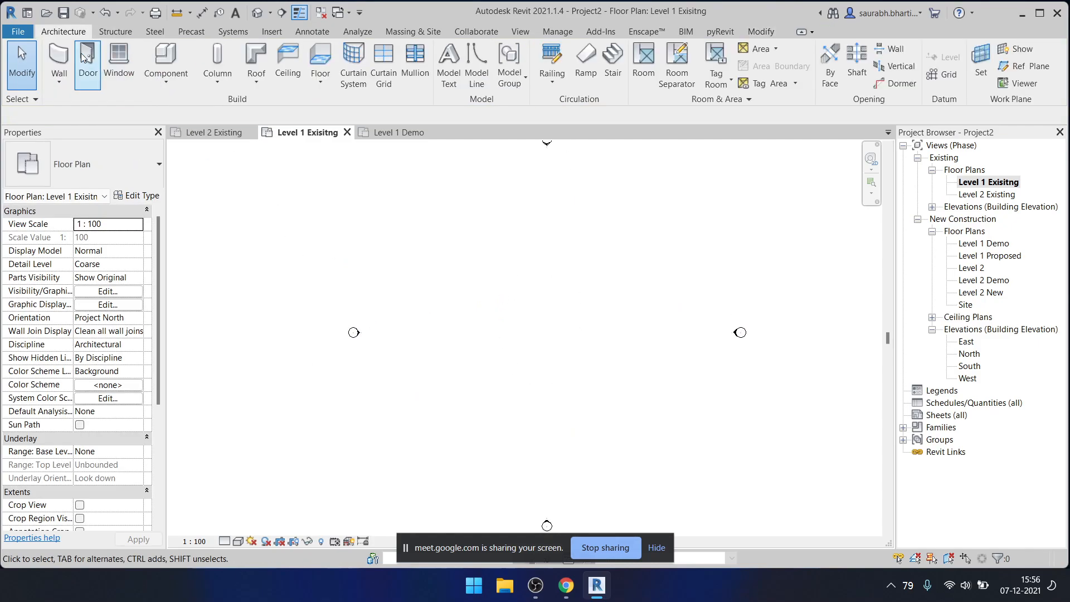
click(57, 61)
click(576, 50)
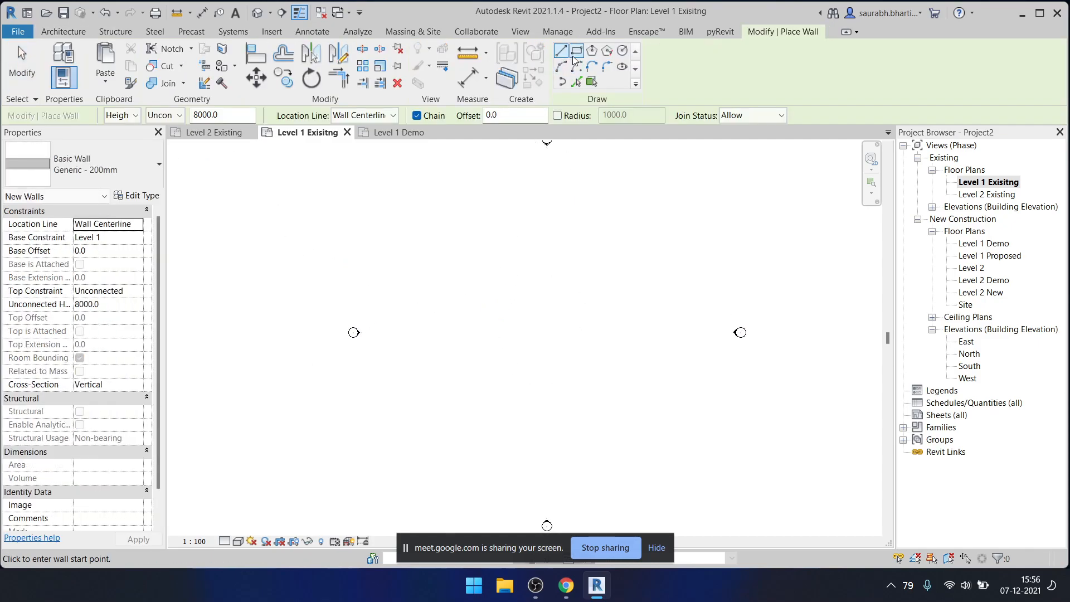
click(513, 284)
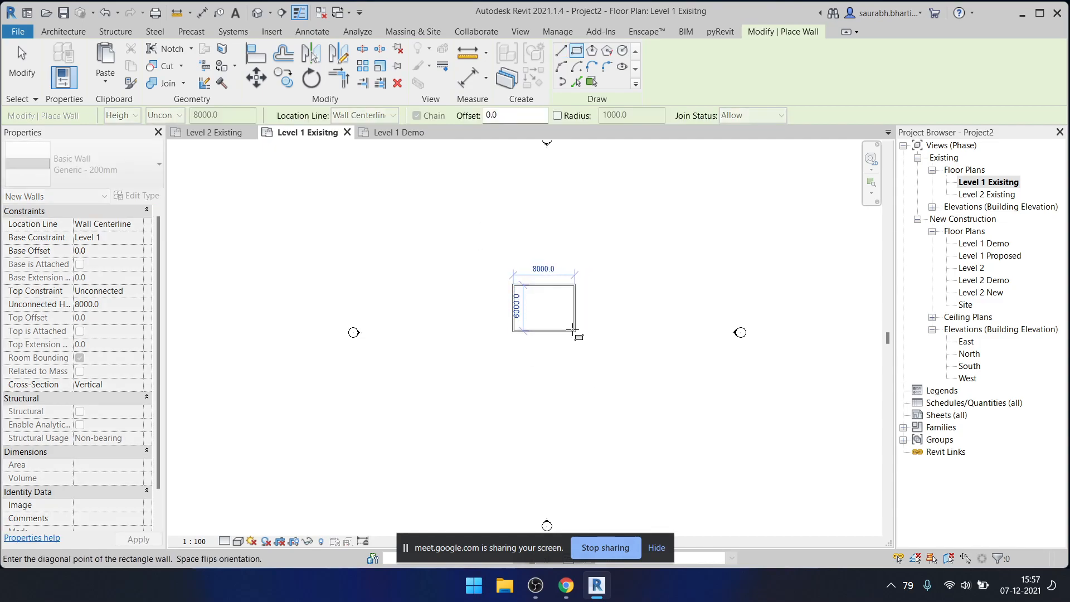
click(580, 337)
key(Escape)
key(Escape)
scroll(552, 315, up, 3)
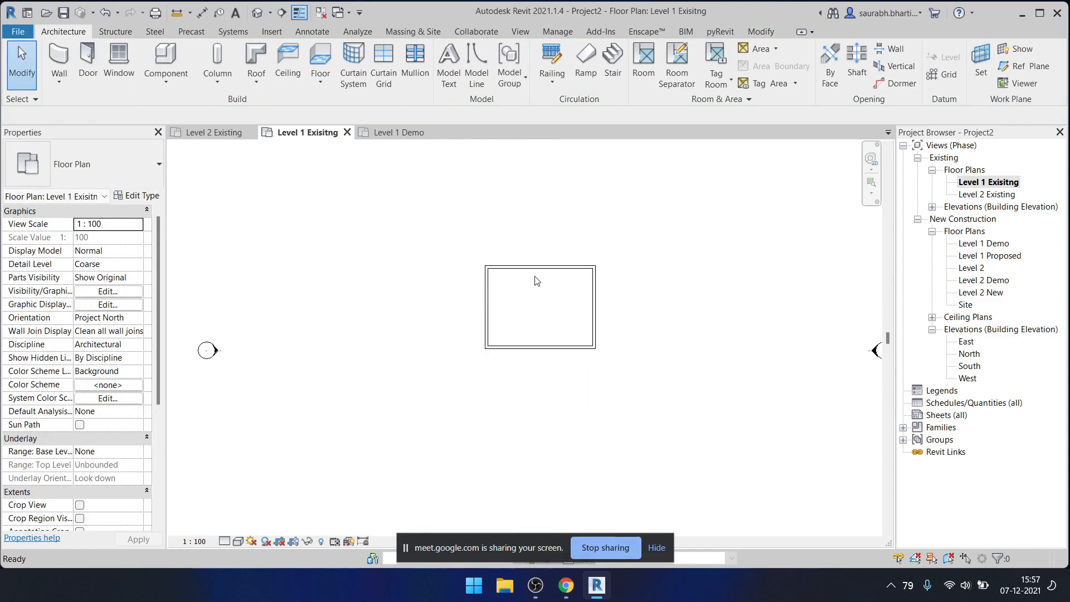
- Add a vertical and a horizontal Generic - 200mm interior wall that divide the rectangle into four rooms
click(49, 46)
click(577, 257)
click(577, 398)
key(Escape)
click(473, 328)
click(660, 327)
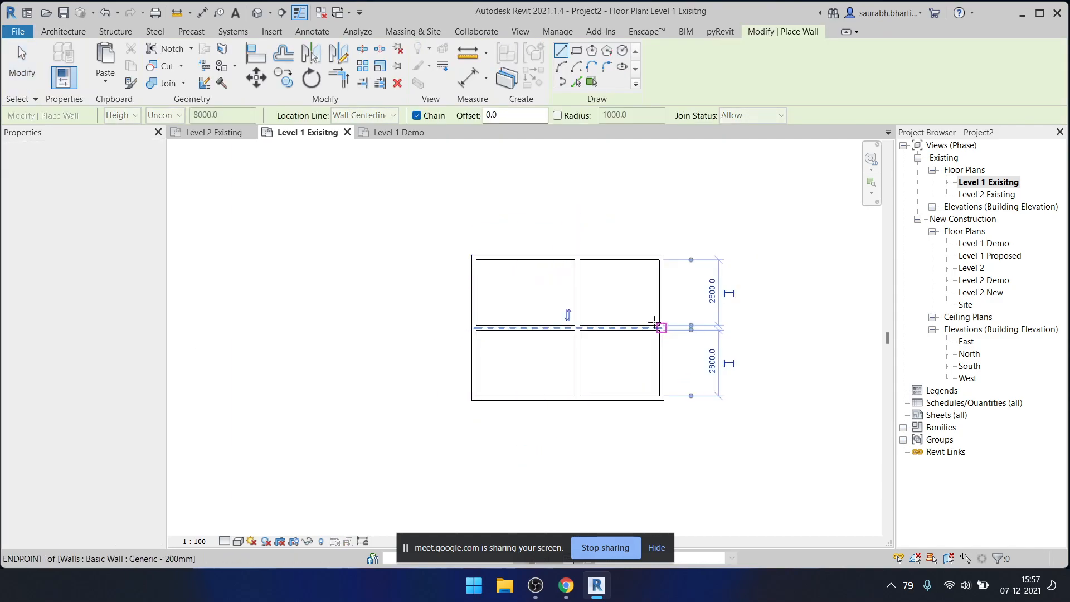
key(Escape)
key(Escape)
scroll(604, 354, up, 2)
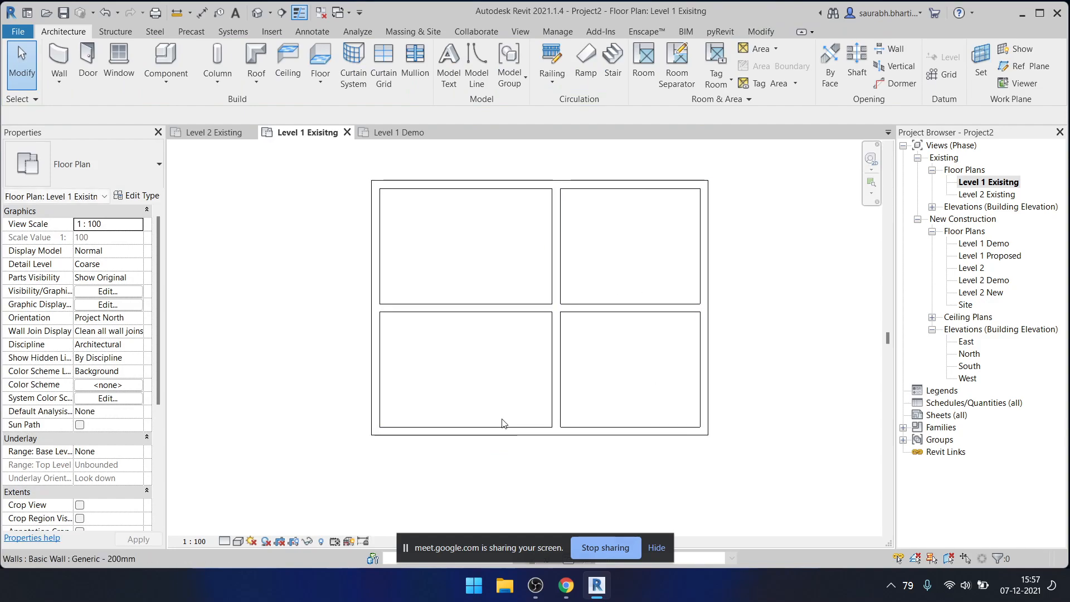
- Demolish the horizontal interior wall in the Level 1 Exisitng floor plan
click(761, 32)
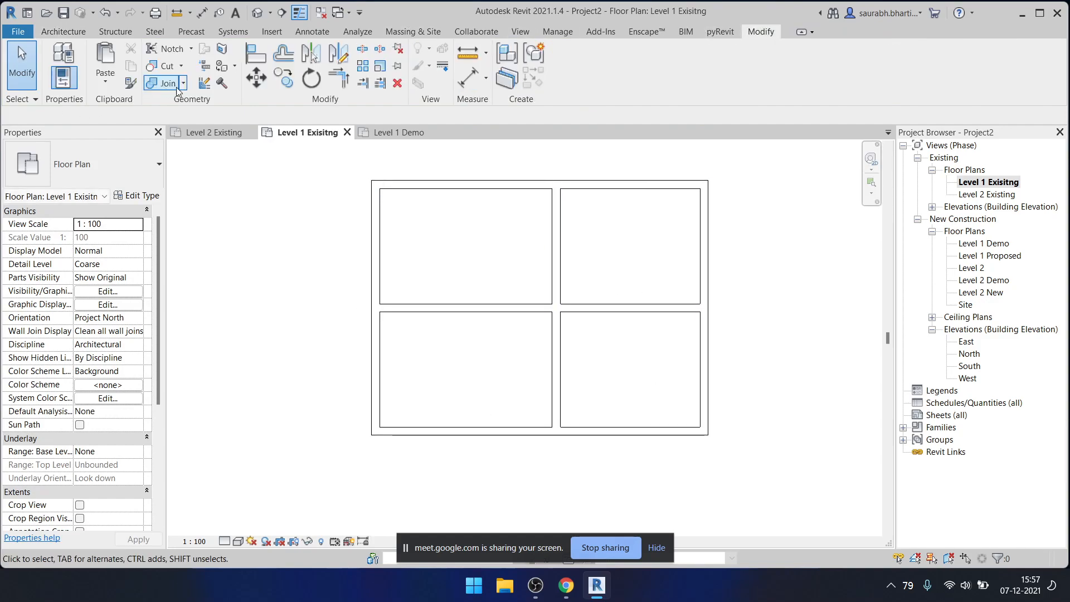
click(222, 83)
click(635, 309)
key(Escape)
drag(321, 273, 501, 324)
scroll(500, 322, up, 2)
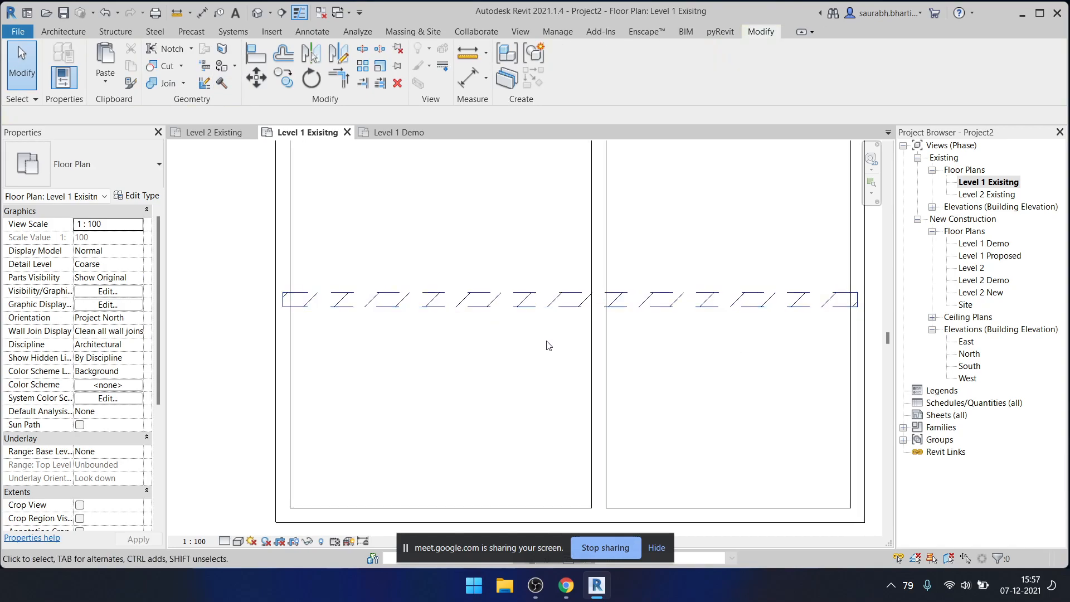
- Check the demolished wall's display in the Level 1 Demo floor plan, and return to the phasing settings of Level 1 Exisitng
scroll(485, 312, down, 3)
middle_drag(512, 286, 508, 281)
double_click(984, 244)
scroll(526, 301, up, 4)
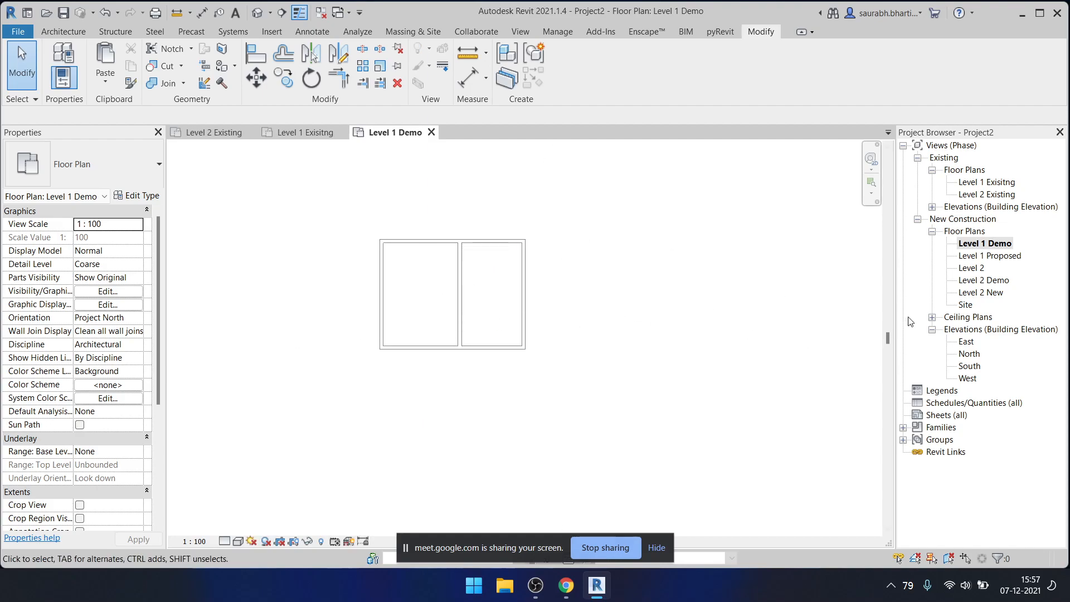
double_click(994, 183)
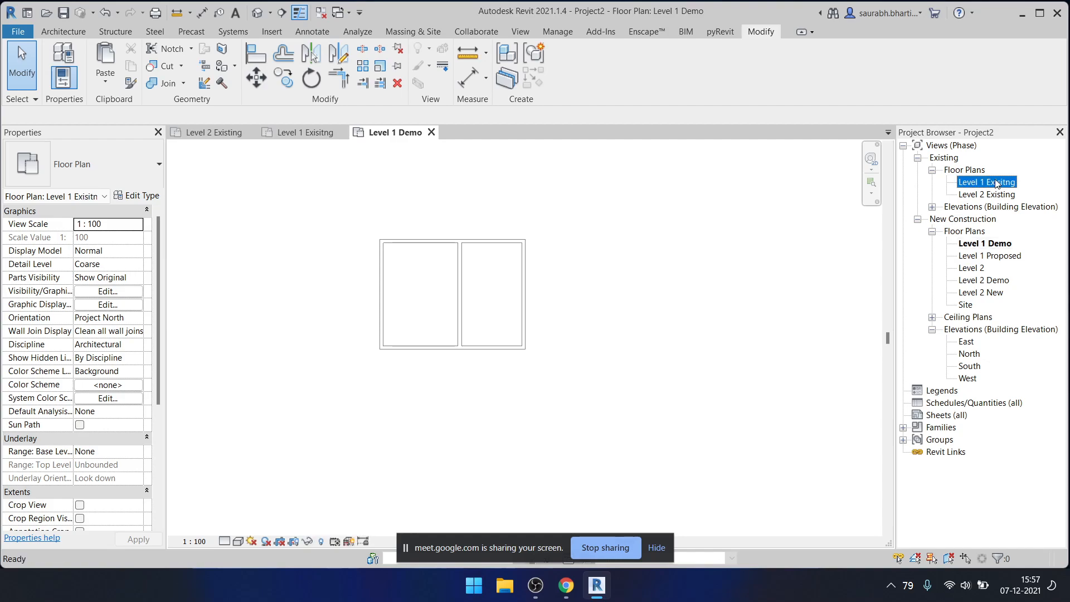
scroll(441, 298, down, 2)
scroll(148, 468, down, 5)
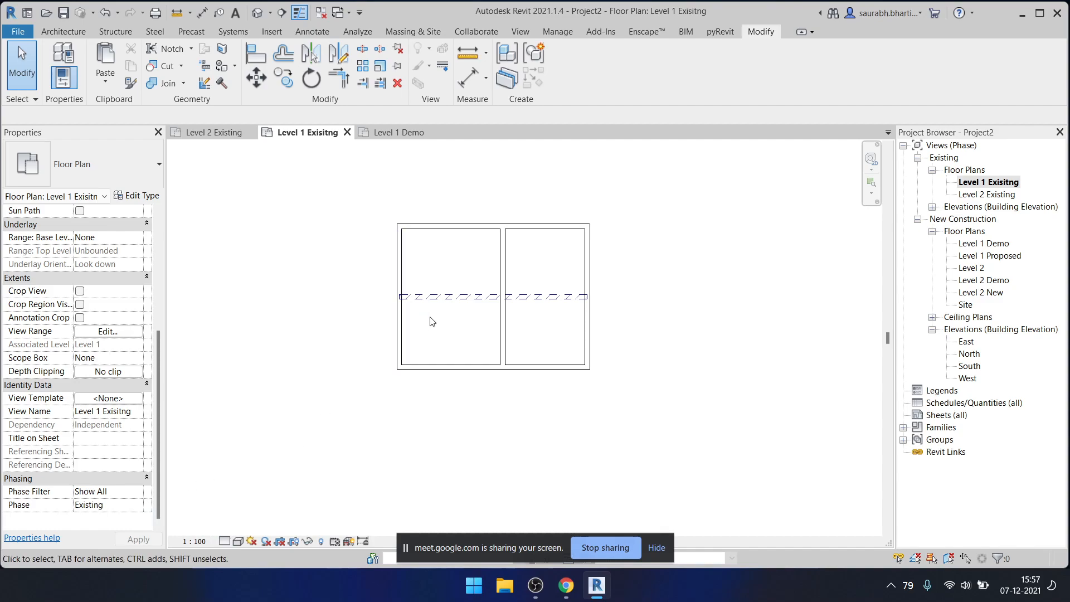
- Examine the phase created and phase demolished of the demolished wall, and the phasing properties of its floor plan
click(439, 298)
key(Escape)
click(436, 298)
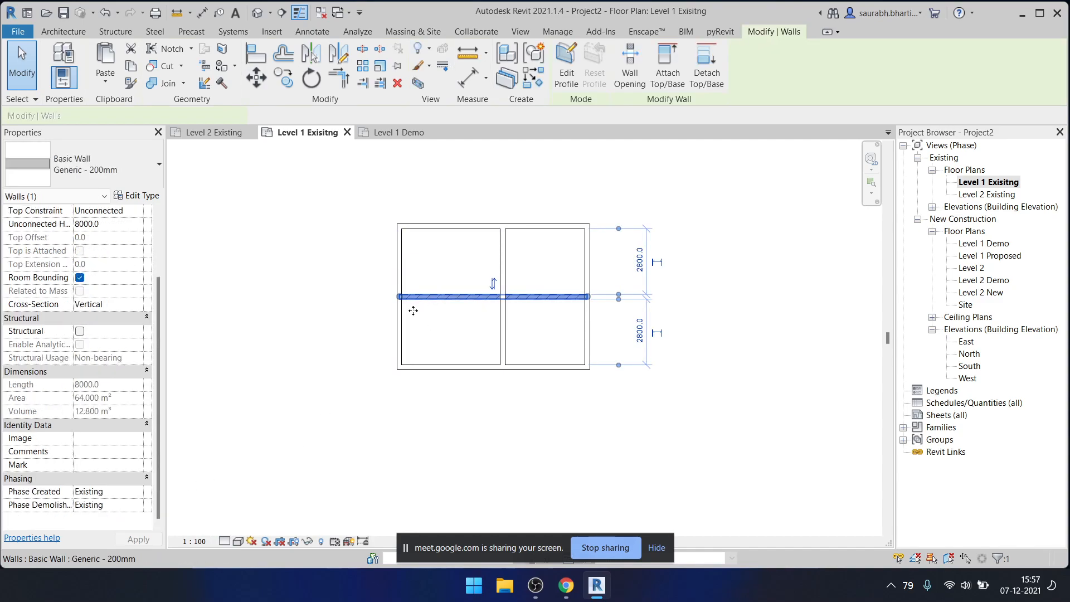
click(533, 324)
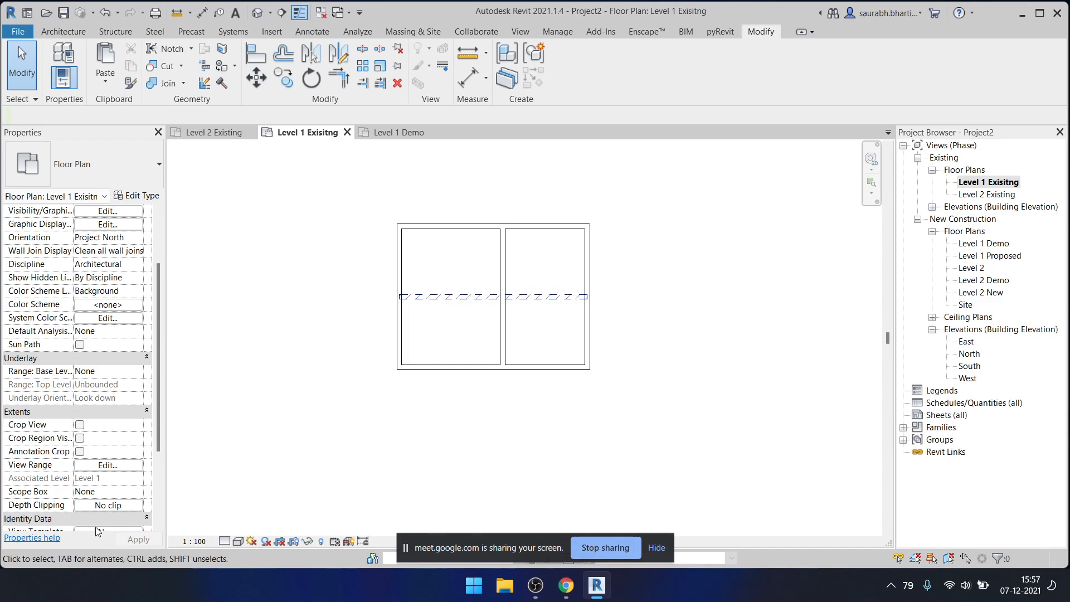
scroll(101, 501, down, 5)
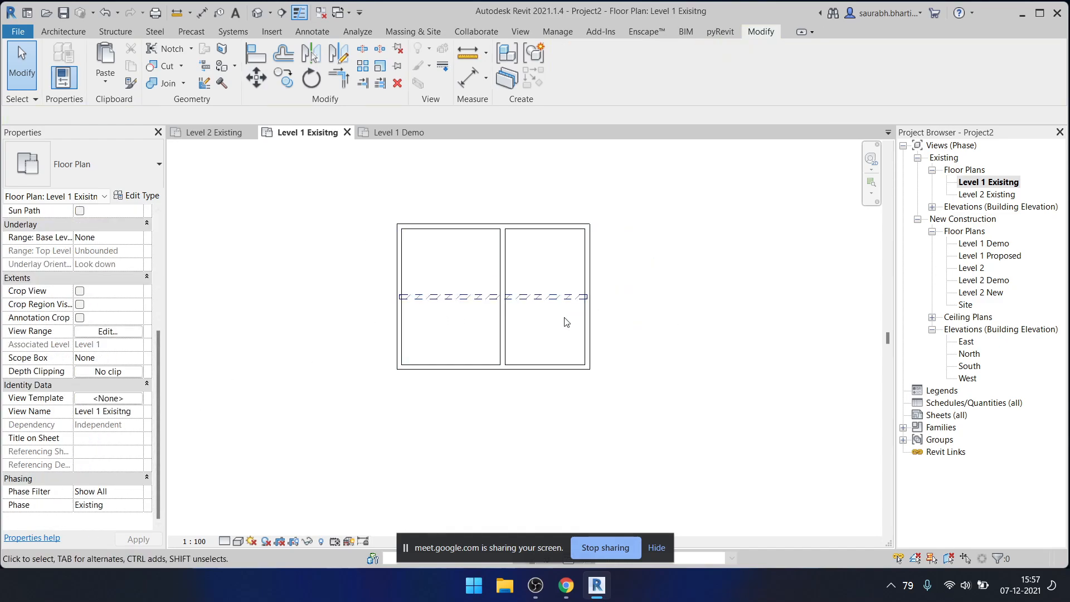
- Delete the demolished interior wall and draw a new horizontal Generic - 200mm wall across the rectangle in its place
click(540, 298)
key(Delete)
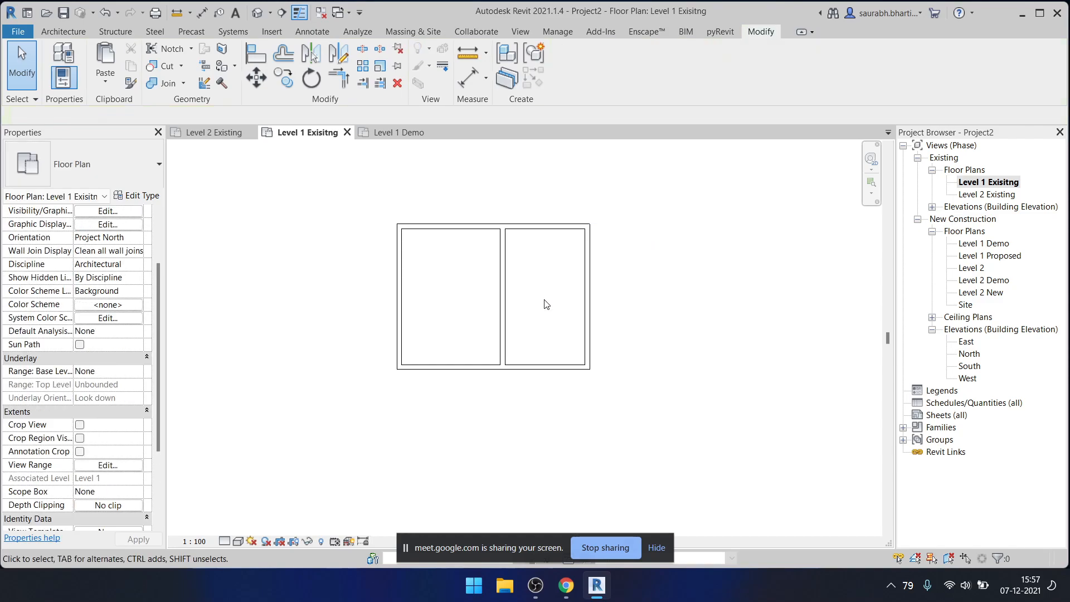
key(w)
key(a)
click(405, 288)
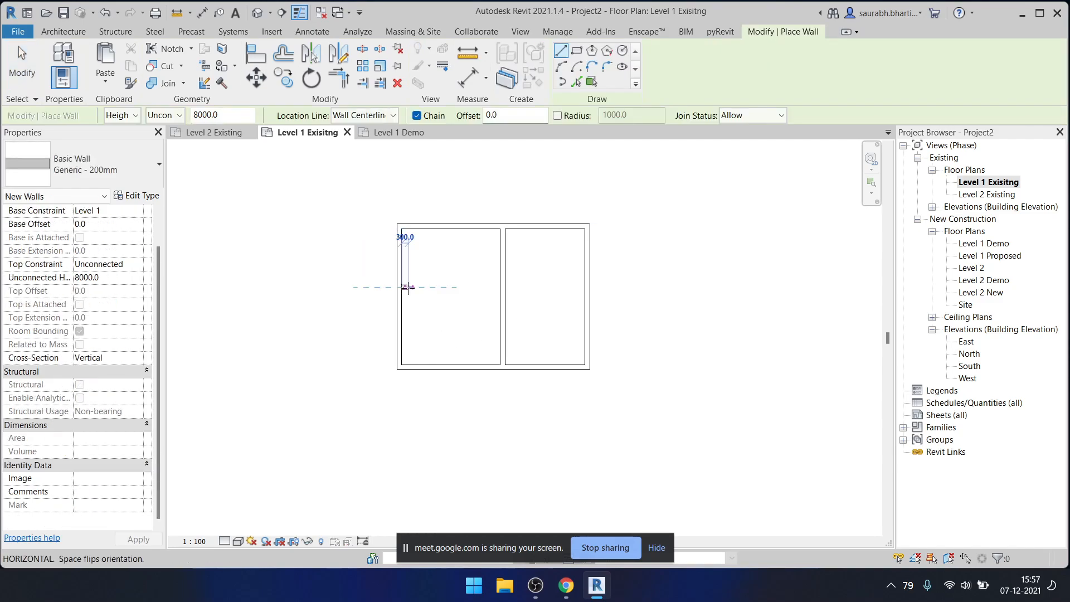
click(585, 288)
key(Escape)
key(Escape)
scroll(437, 274, down, 2)
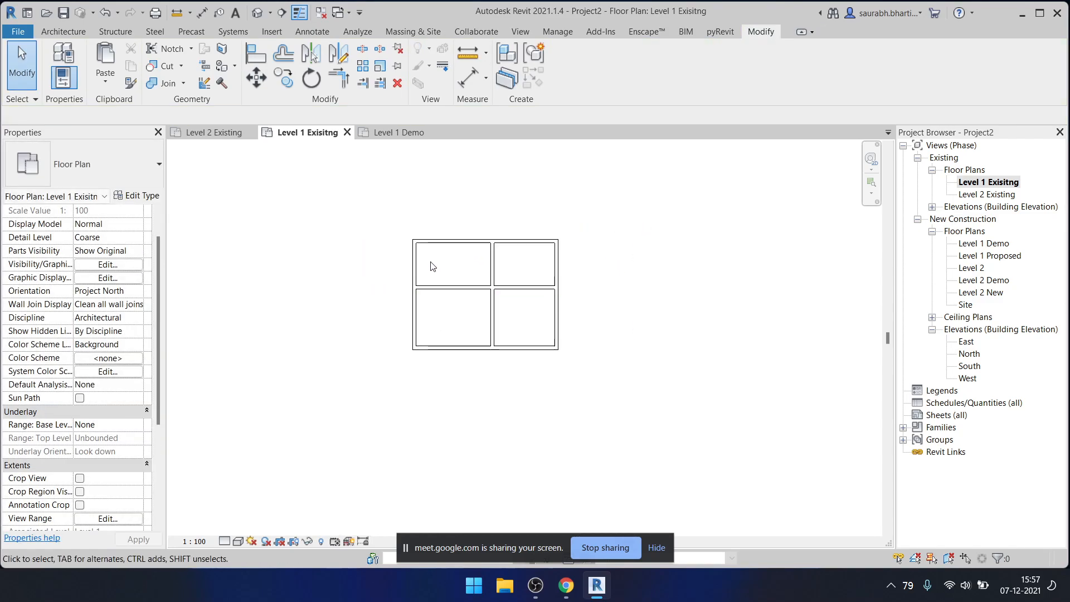
- Review the available Phase Filter options of the Level 1 Exisitng floor plan, leaving Show All selected
scroll(244, 394, down, 3)
scroll(443, 339, down, 1)
scroll(377, 342, up, 4)
middle_drag(363, 347, 527, 334)
scroll(87, 496, down, 5)
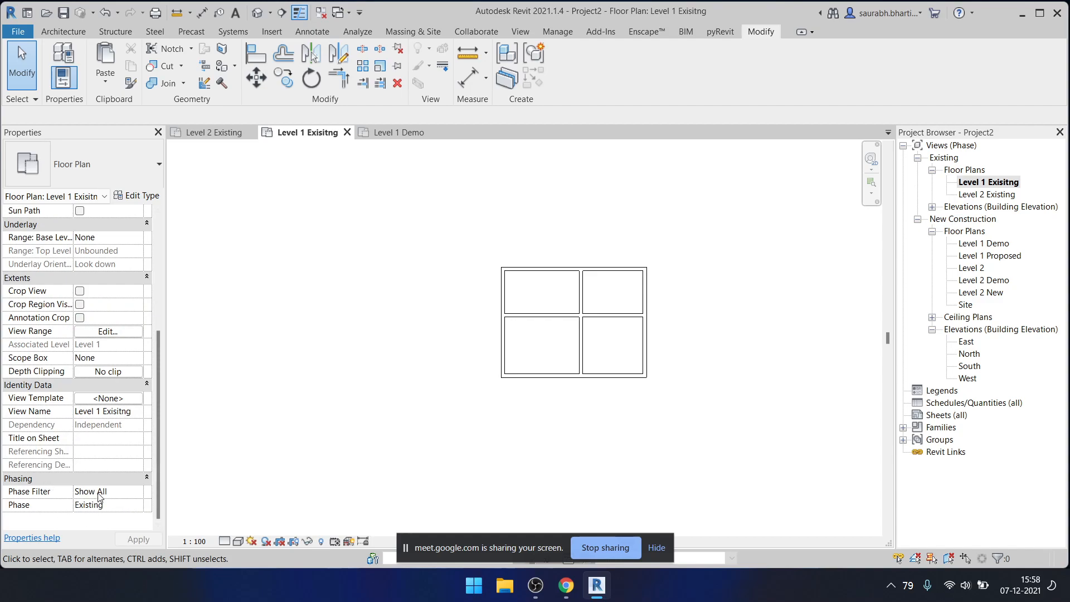
click(127, 493)
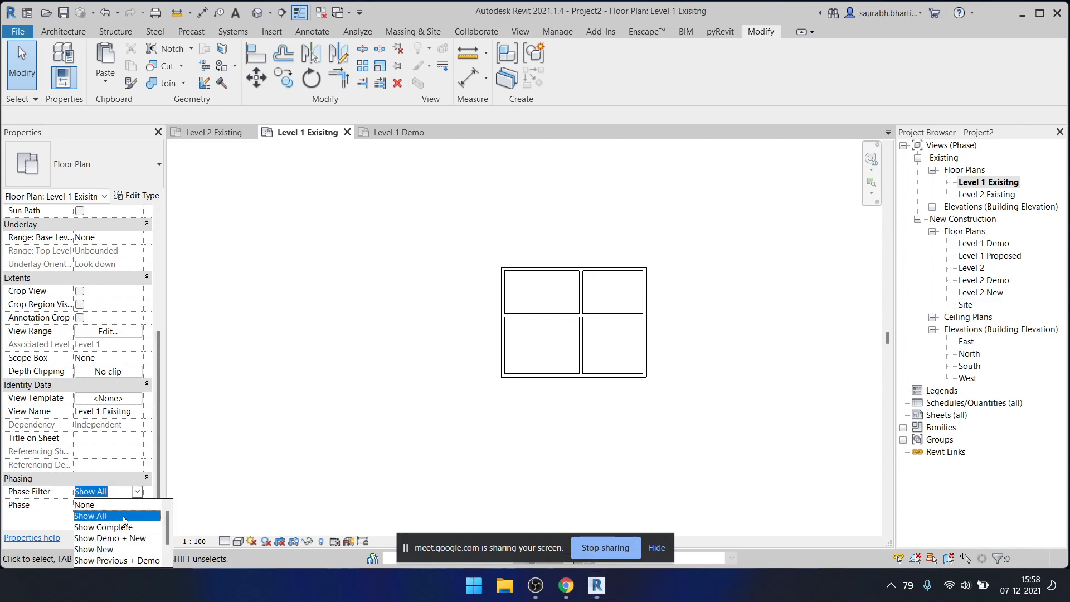
scroll(125, 540, down, 1)
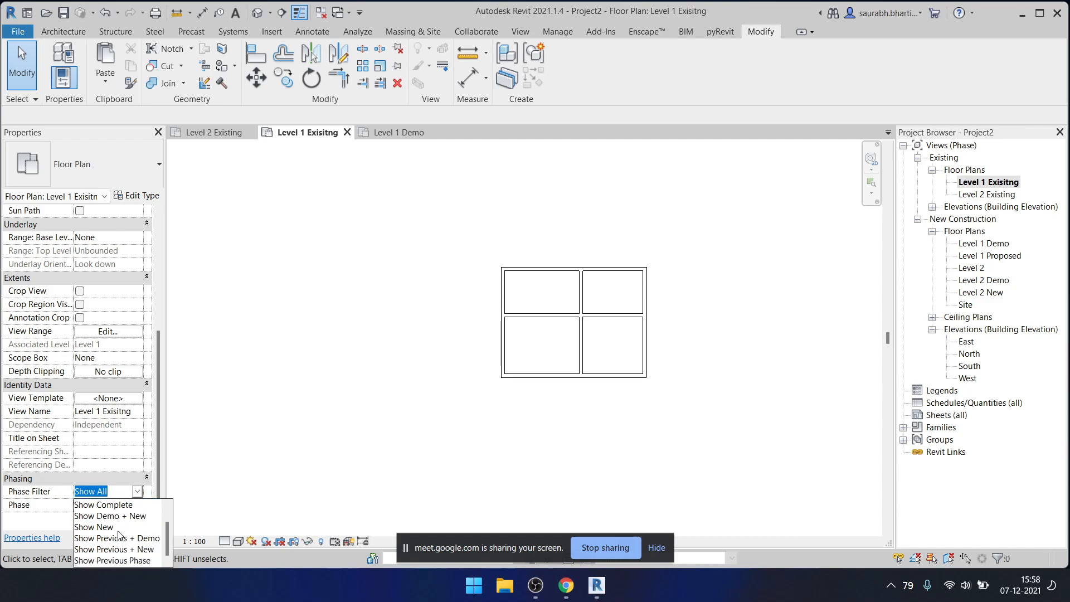
scroll(112, 537, up, 1)
scroll(127, 549, down, 1)
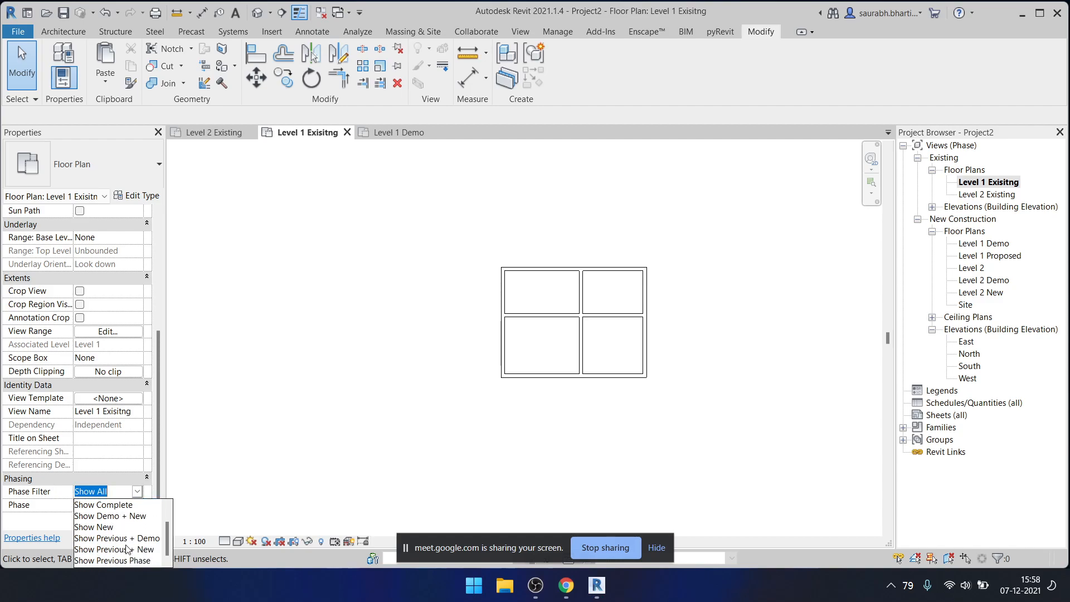
click(138, 492)
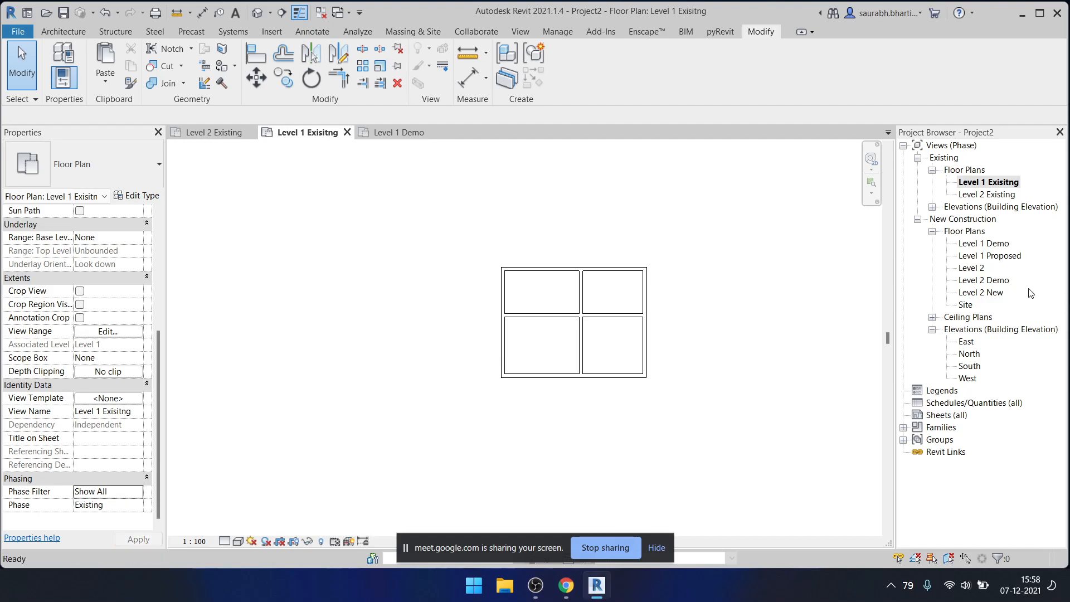
- Compare the walls shown in the Level 1 Demo and Level 1 Exisitng floor plans
double_click(991, 246)
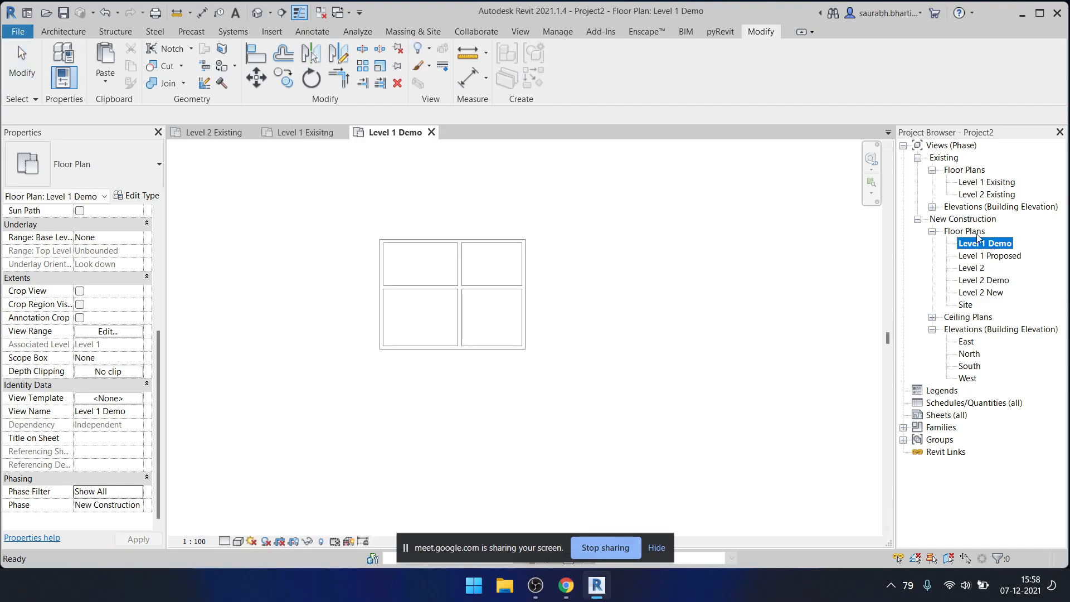
double_click(996, 184)
scroll(439, 267, down, 4)
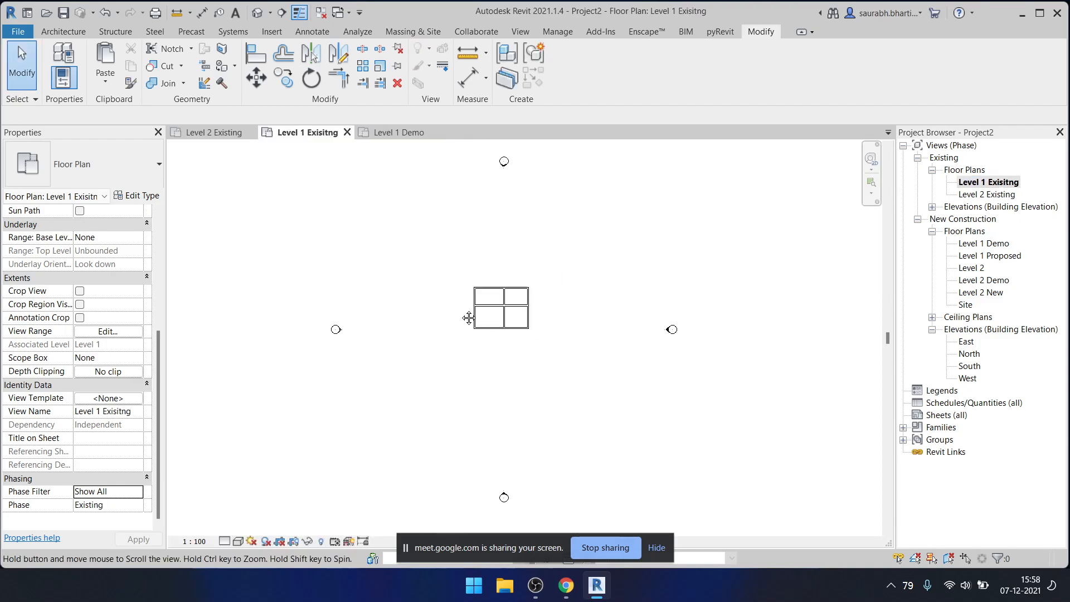
- Demolish the horizontal interior wall in the Level 1 Demo floor plan
double_click(986, 245)
scroll(454, 234, down, 3)
scroll(497, 282, up, 3)
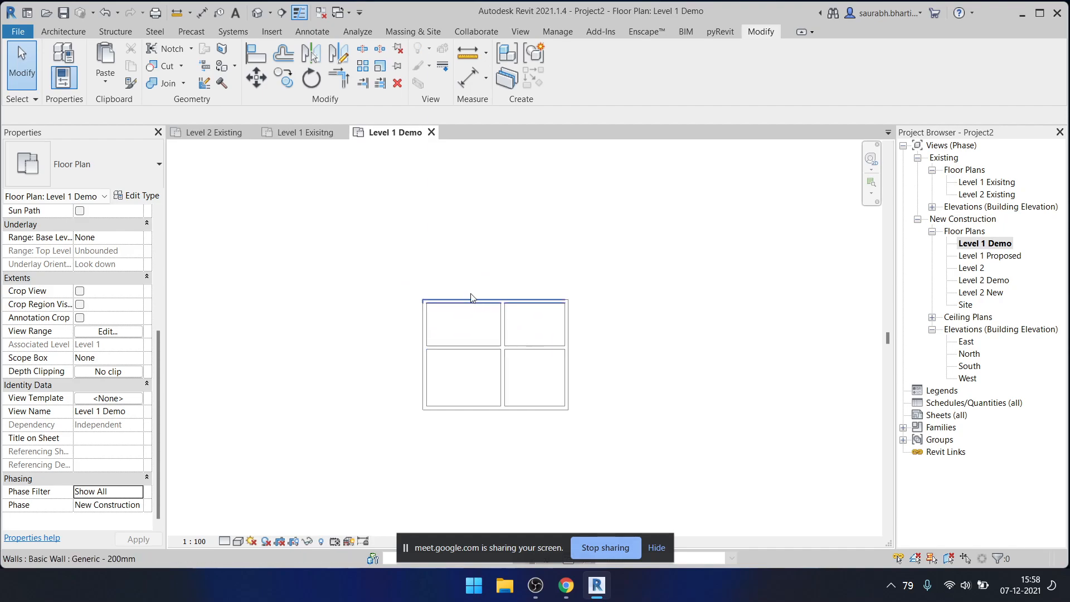
click(222, 83)
click(509, 346)
scroll(518, 372, up, 3)
key(Escape)
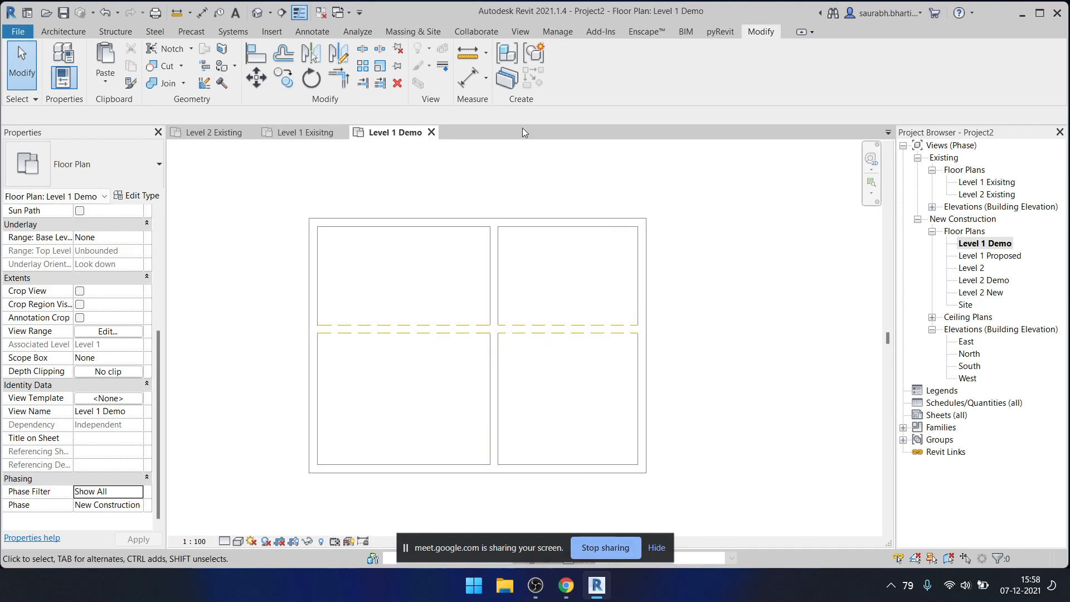
- Open the project's phasing Graphic Overrides and select the Demolished phase status
click(557, 31)
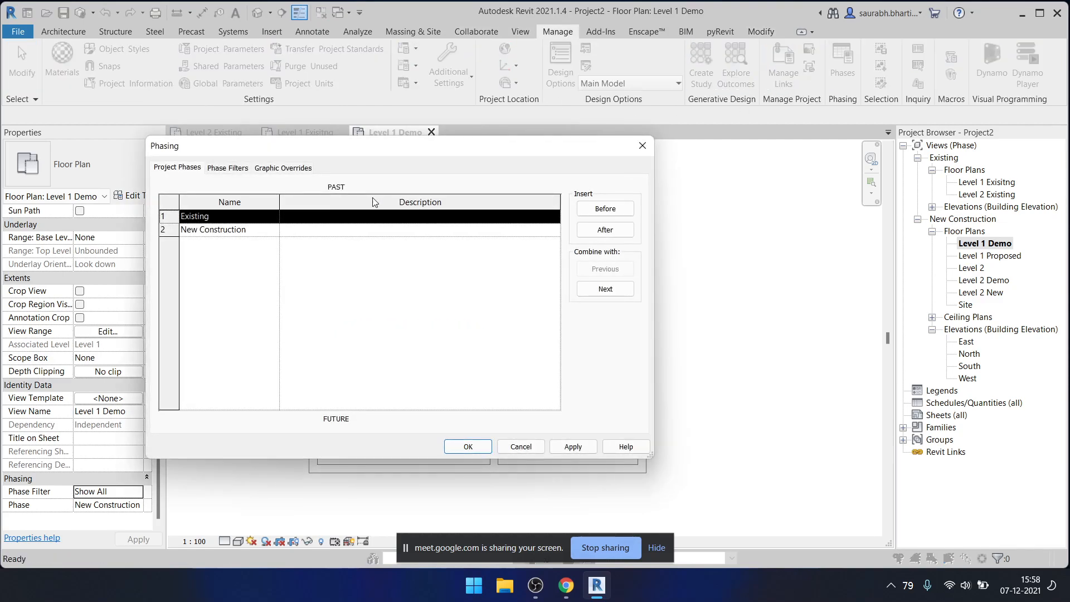
click(286, 171)
drag(381, 155, 837, 134)
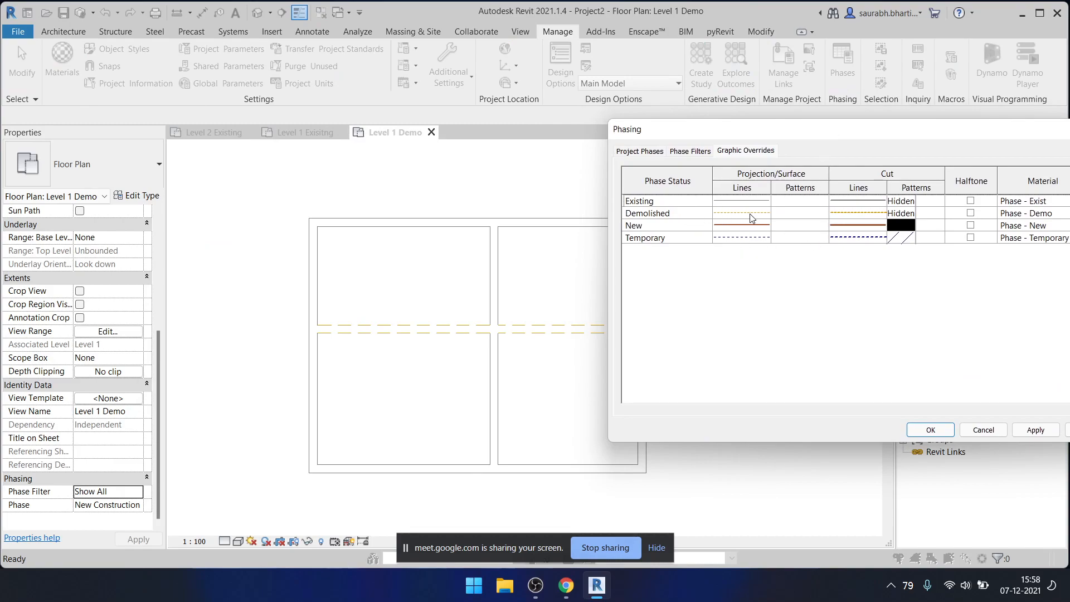
click(853, 213)
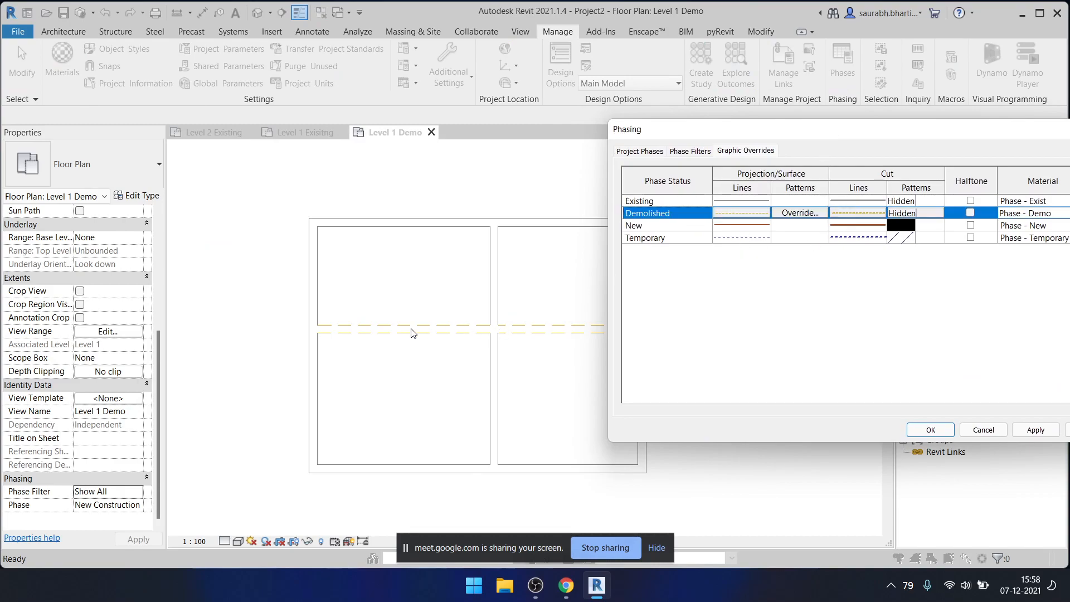
drag(887, 134, 859, 127)
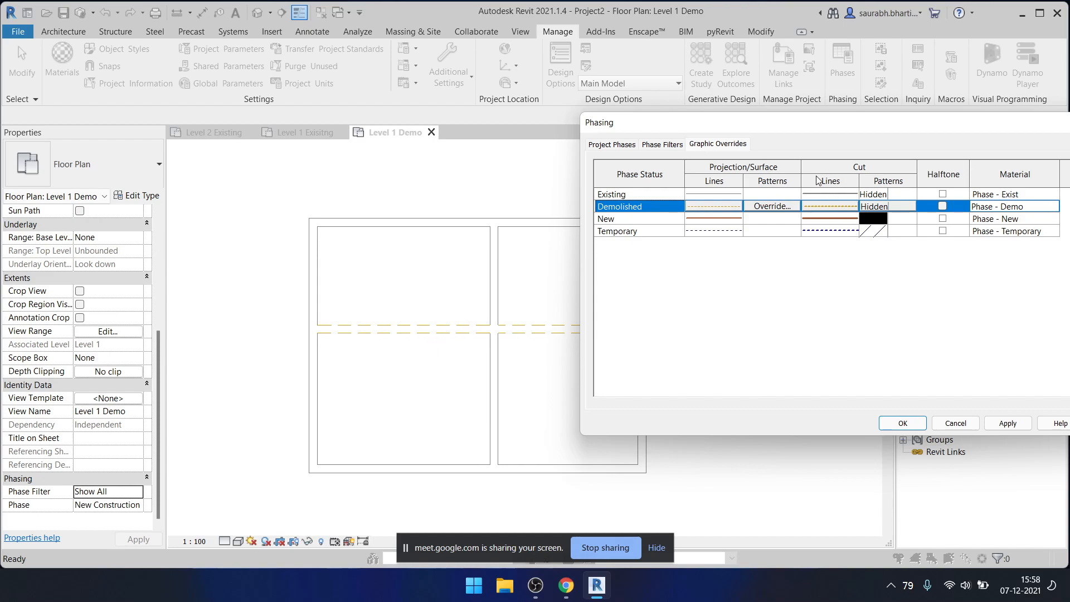
drag(814, 122, 673, 56)
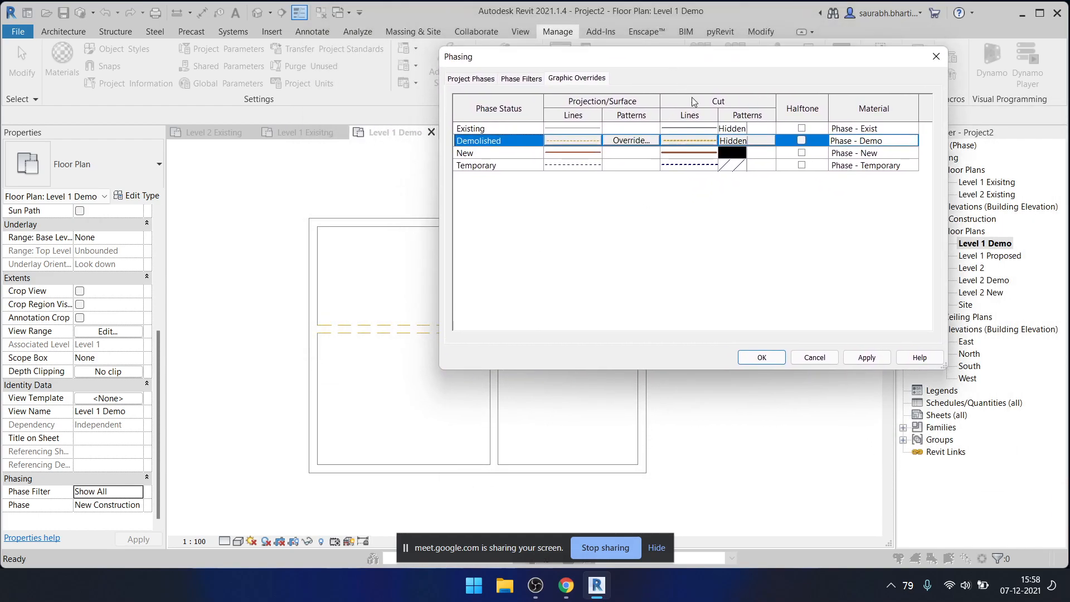
- Make the foreground cut pattern of the Demolished status visible and set it to Solid fill
click(739, 141)
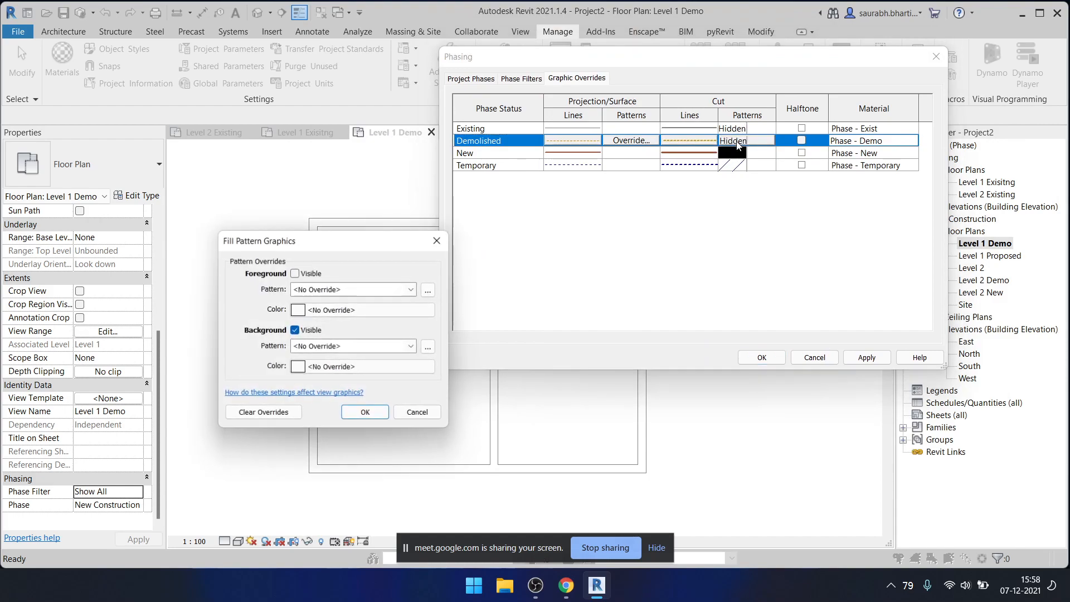
click(304, 280)
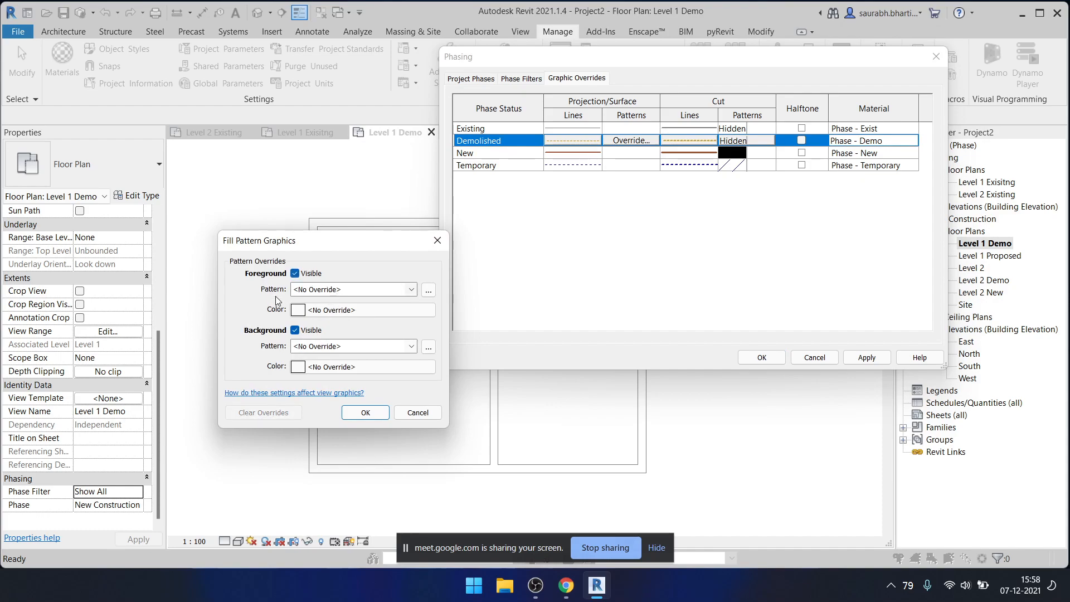
click(337, 294)
click(365, 18)
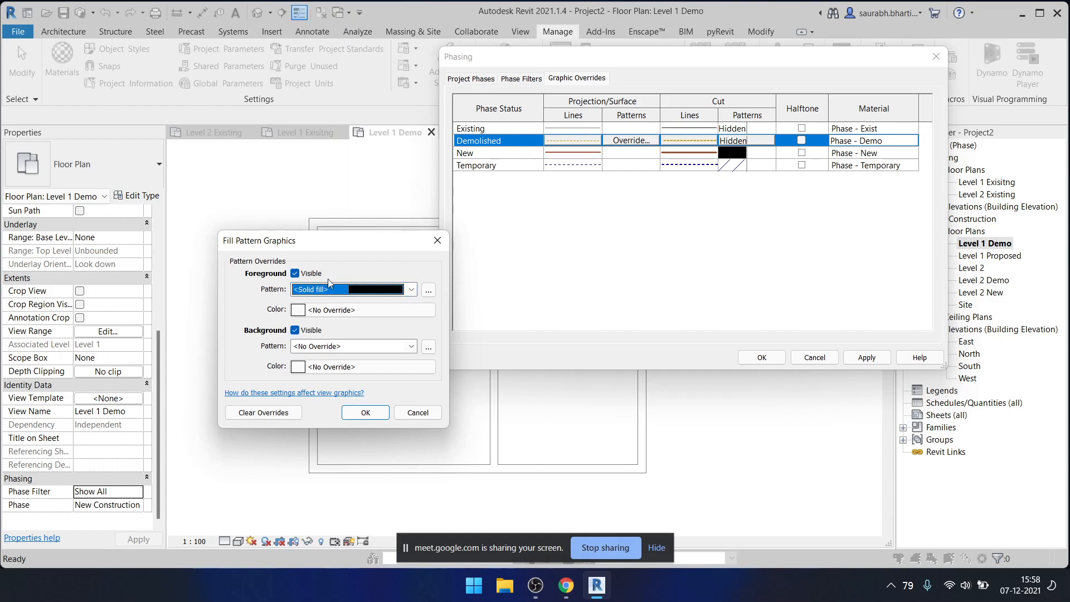
- Set the Demolished foreground cut pattern color to RGB 211-157-9 and apply the phasing overrides
click(336, 311)
double_click(470, 370)
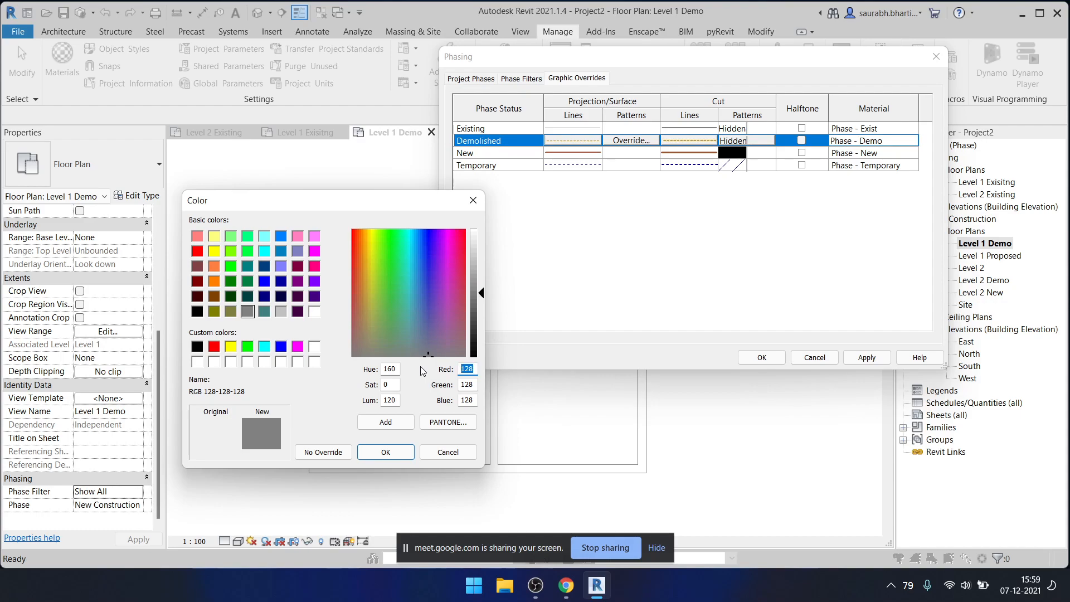
text(211)
key(Tab)
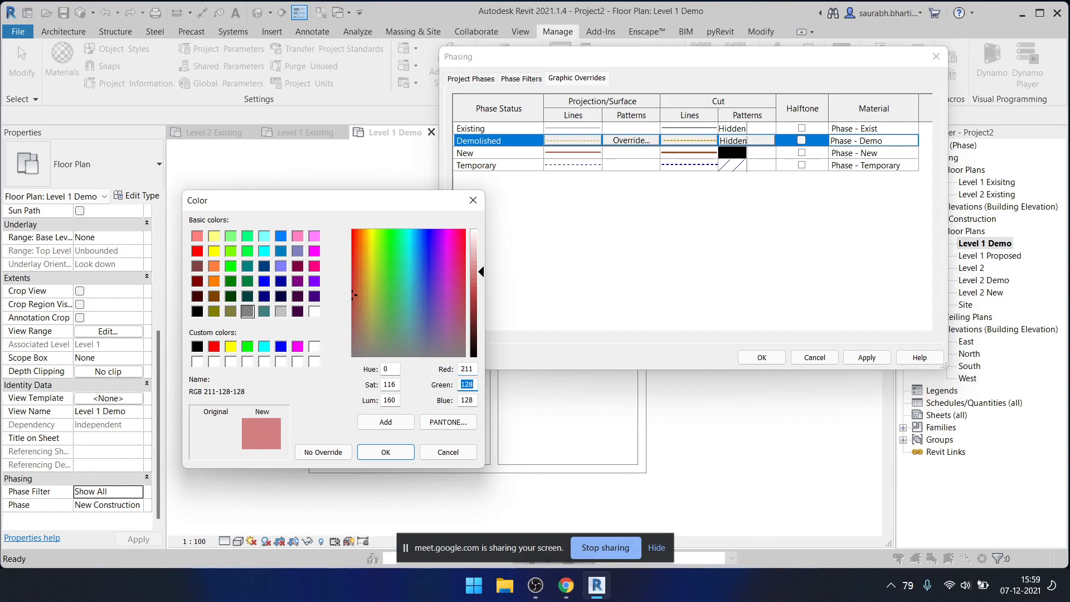
text(157)
key(Tab)
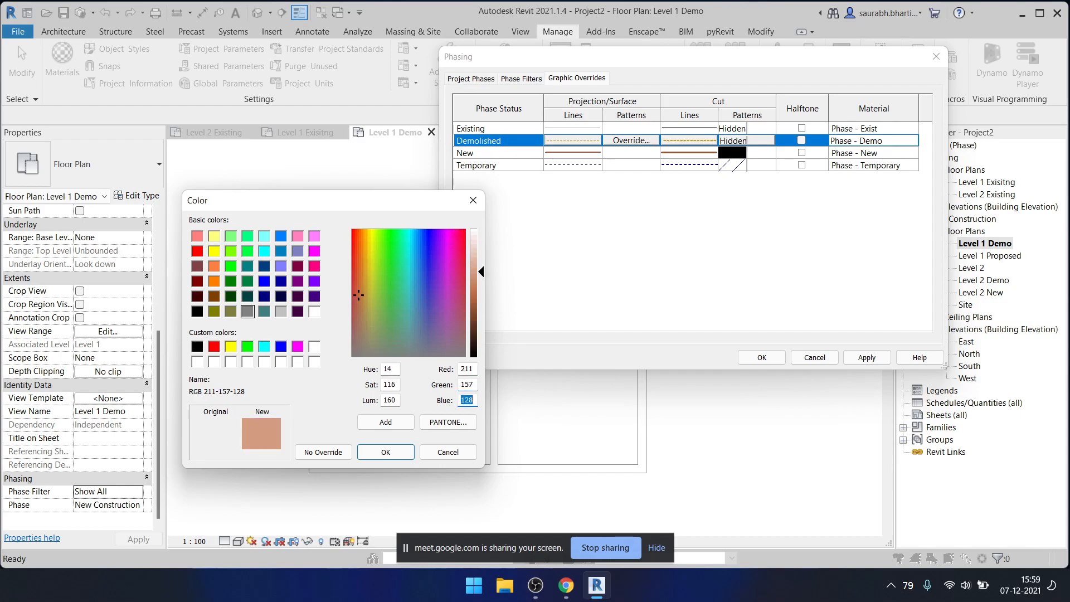
text(9)
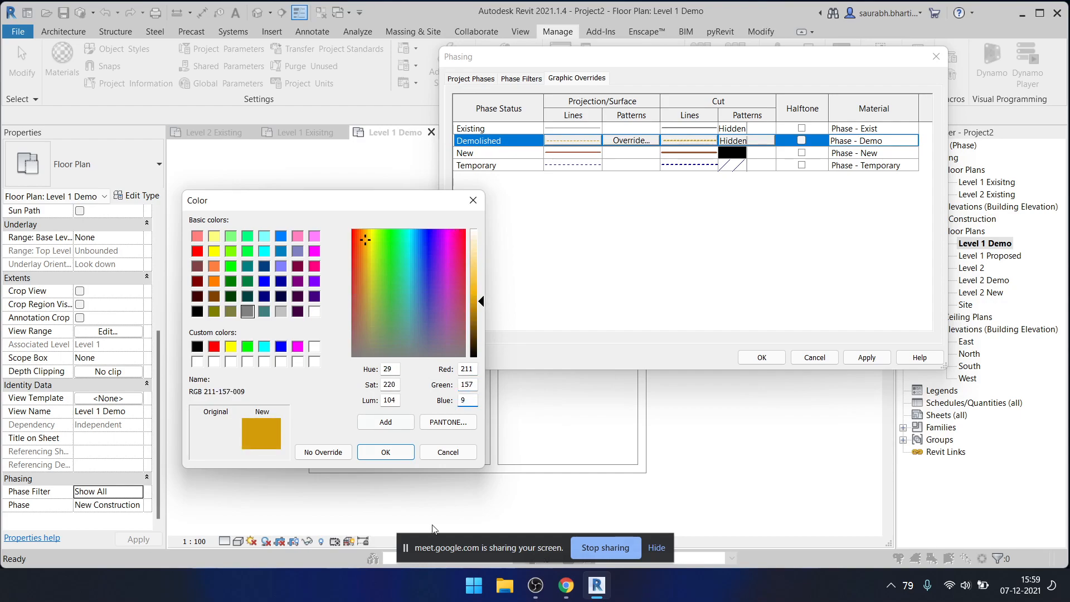
click(387, 456)
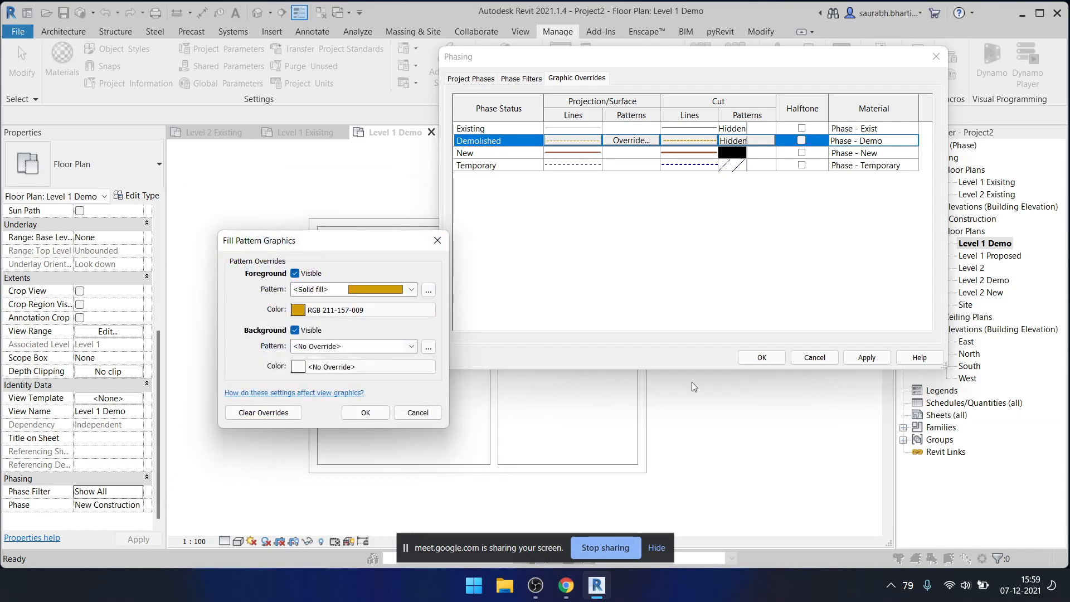
click(362, 409)
click(773, 364)
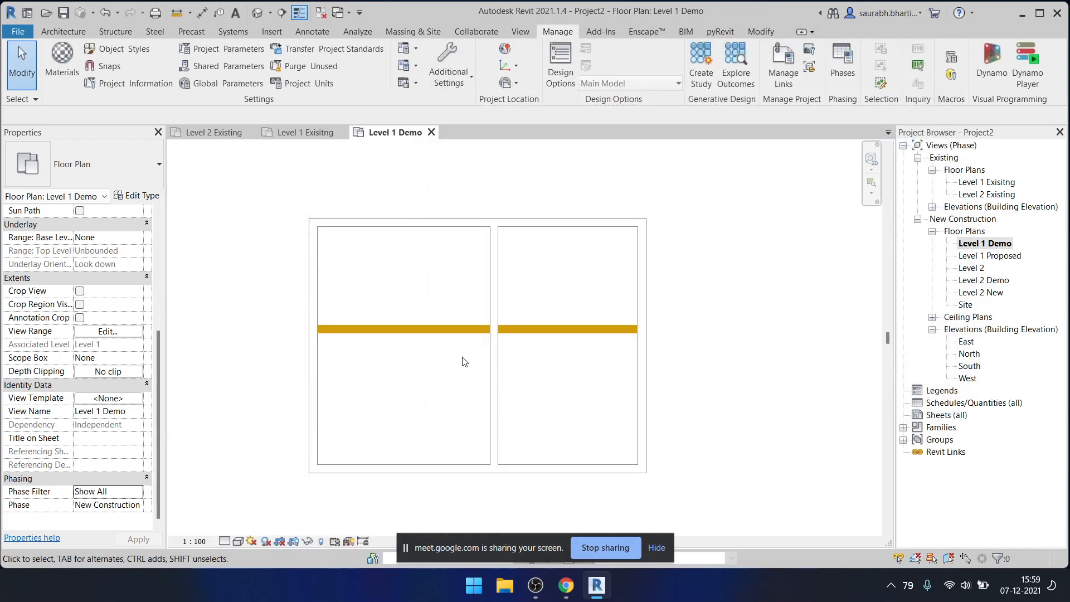
- Compare the horizontal interior wall in the Level 1 Demo and Level 1 Exisitng floor plans and inspect its phasing properties
drag(235, 299, 731, 367)
key(Escape)
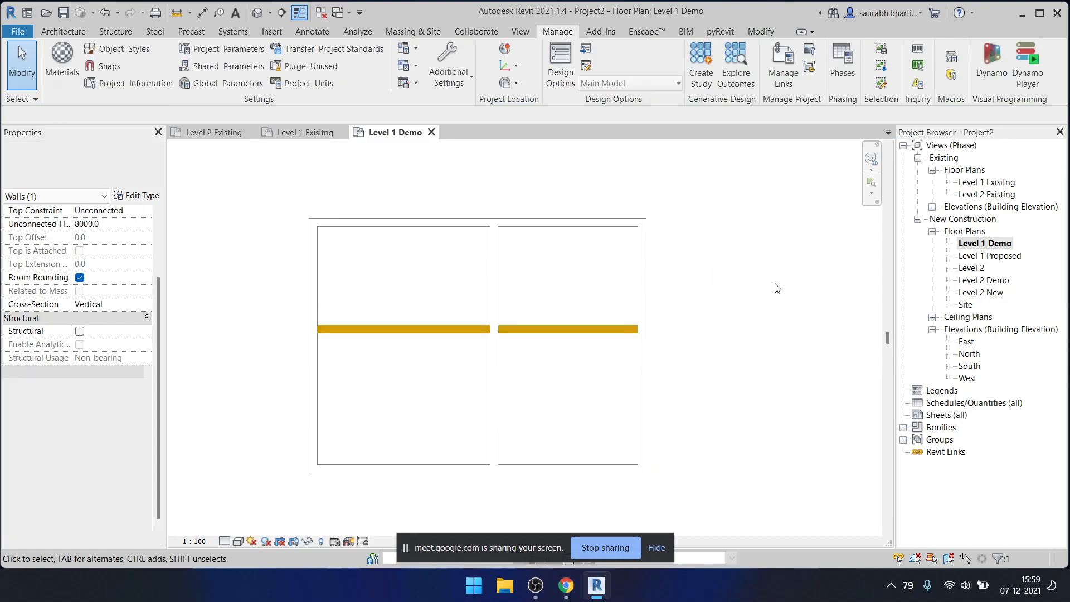
double_click(987, 181)
scroll(477, 339, up, 3)
drag(256, 286, 725, 363)
double_click(983, 243)
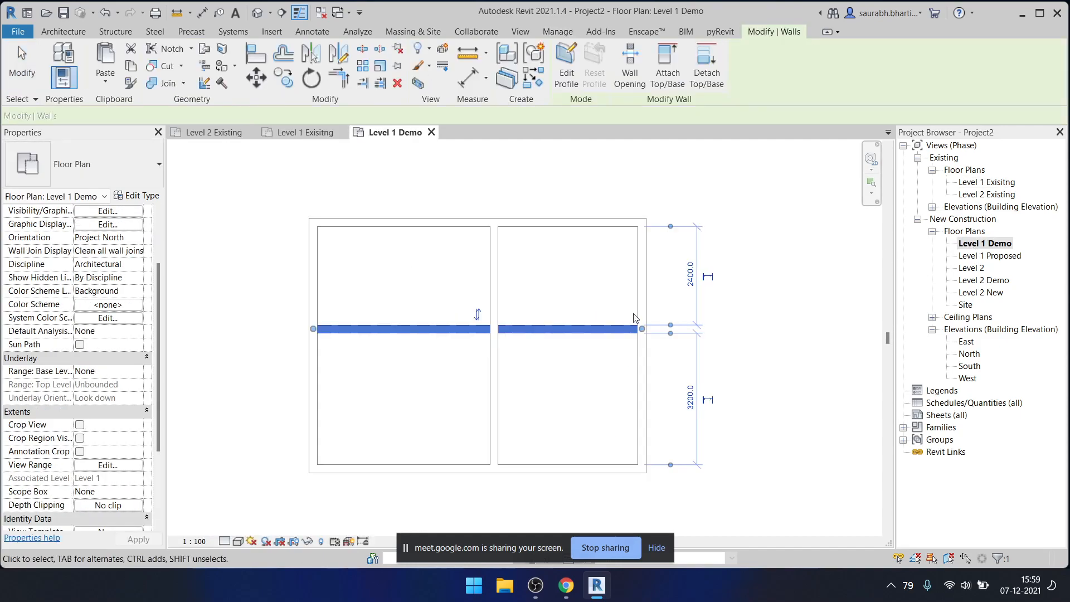
key(Escape)
drag(252, 308, 746, 363)
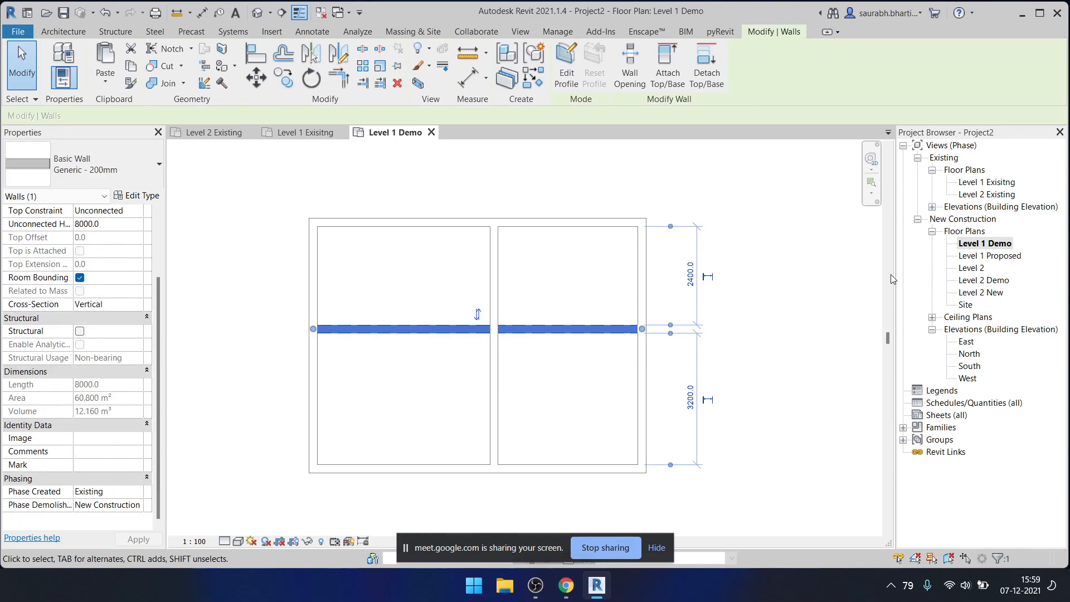
click(782, 286)
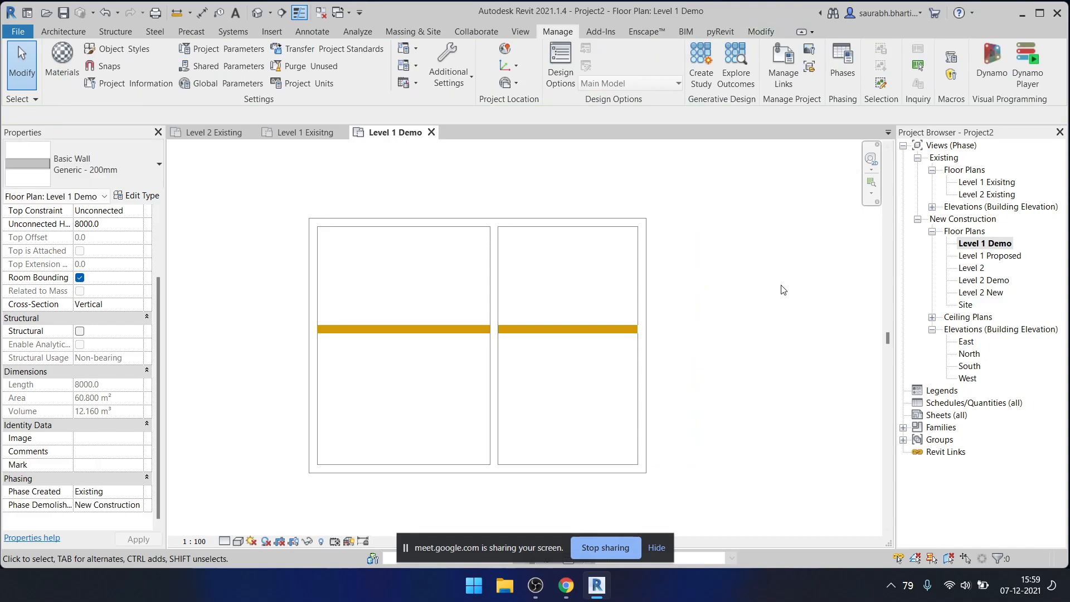
- Compare the display of the demolished interior wall in the Level 1 Proposed and Level 1 Demo floor plans
double_click(981, 257)
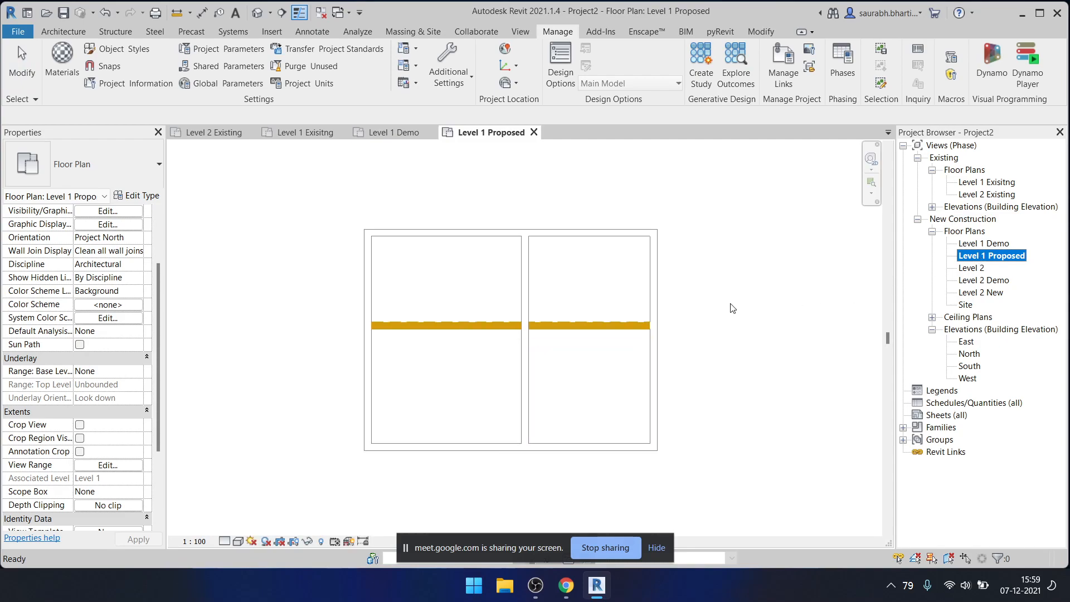
double_click(981, 244)
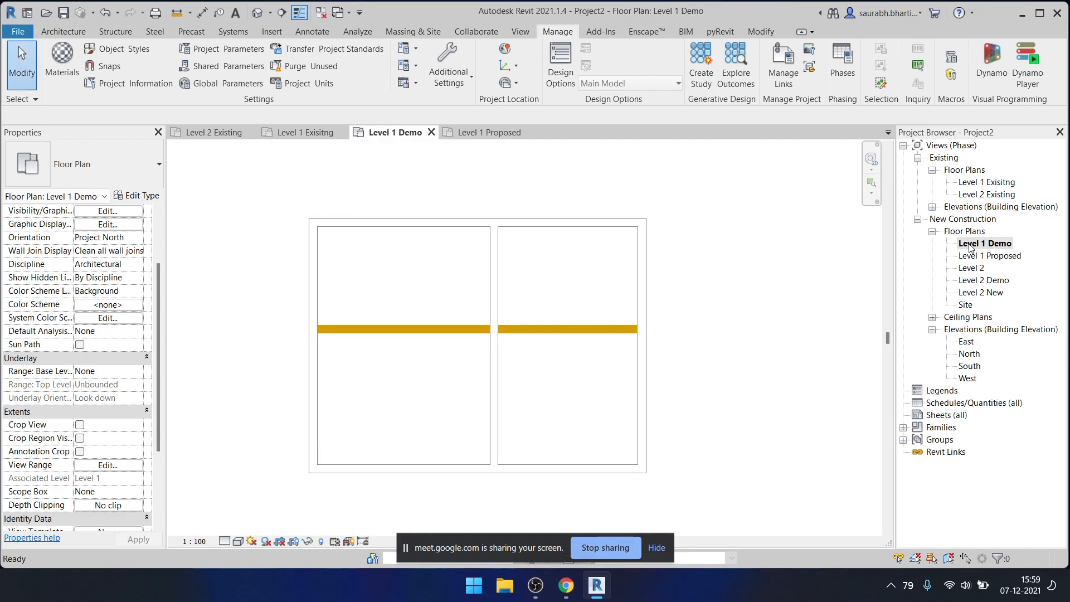
scroll(499, 312, up, 1)
drag(405, 292, 660, 395)
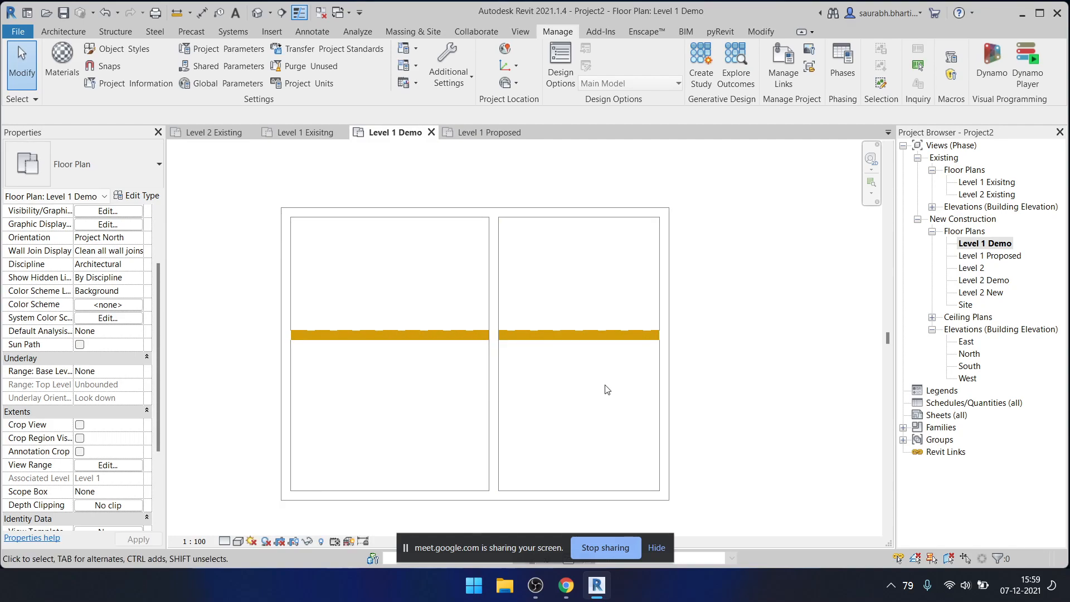
double_click(989, 255)
scroll(492, 306, down, 2)
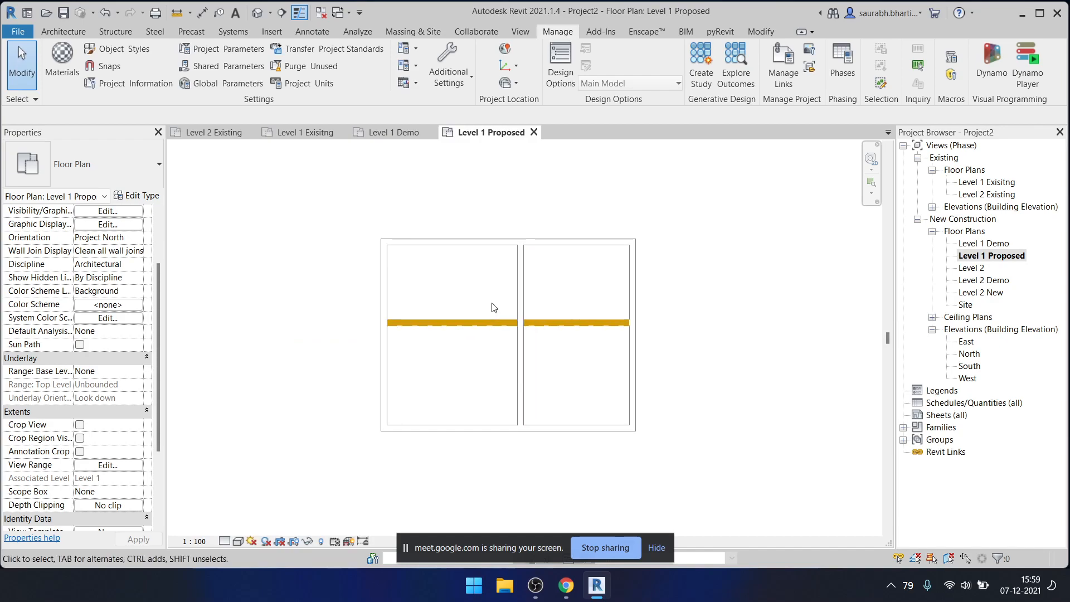
drag(356, 284, 644, 346)
scroll(513, 327, up, 1)
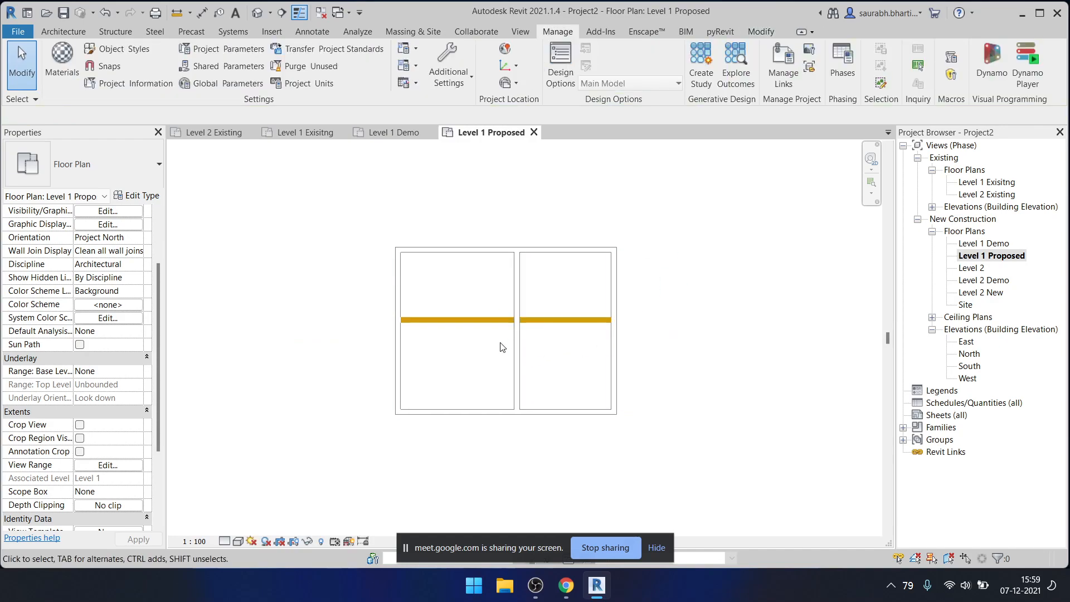
drag(336, 300, 634, 361)
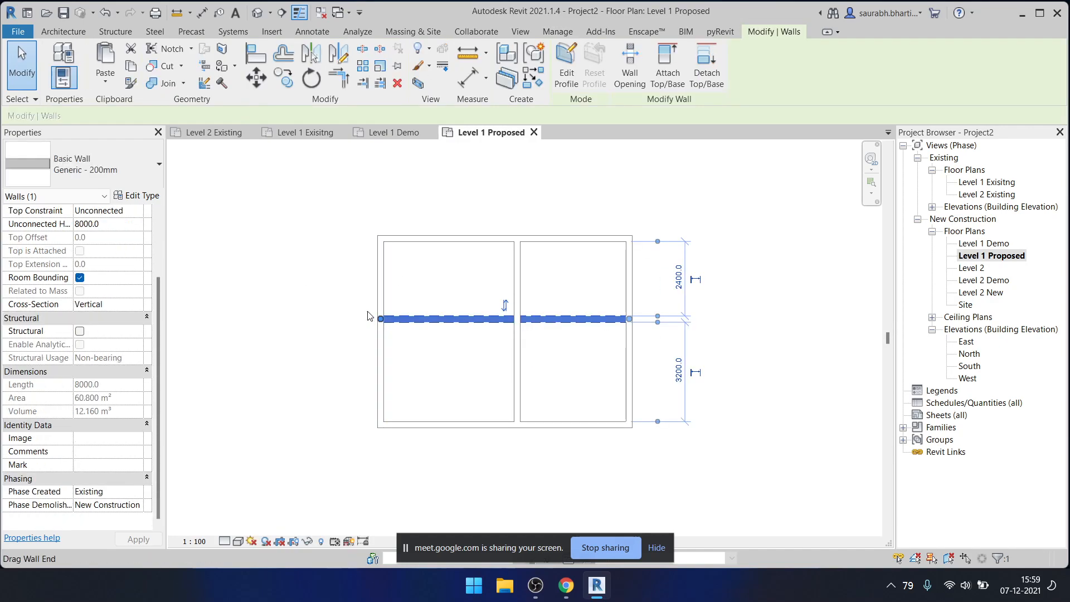
click(341, 295)
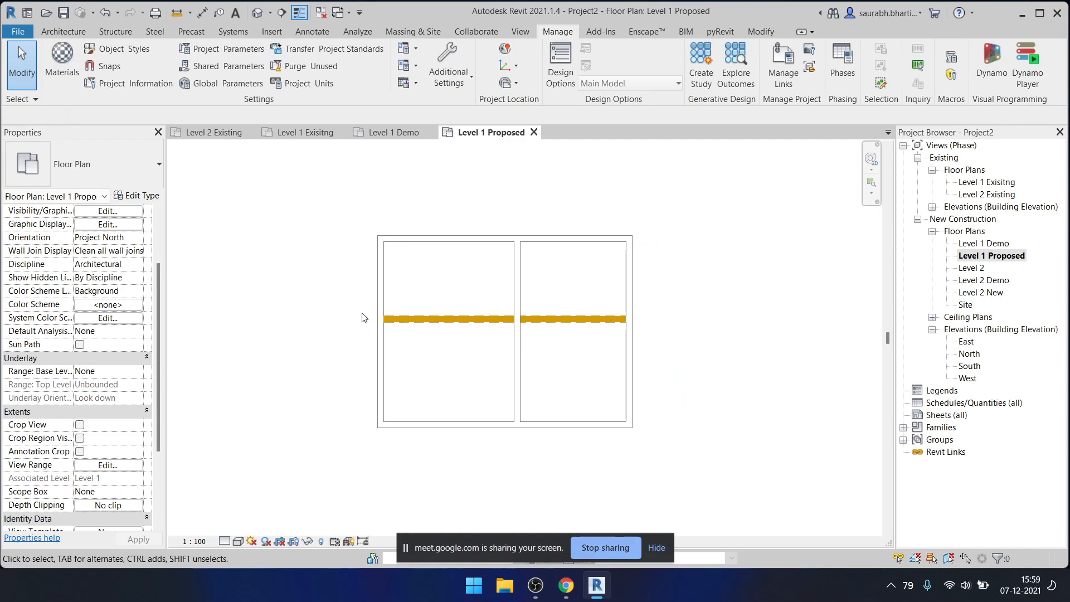
- Review the Phase Filter options of the Level 1 Proposed floor plan, leaving Show All selected
scroll(107, 483, down, 5)
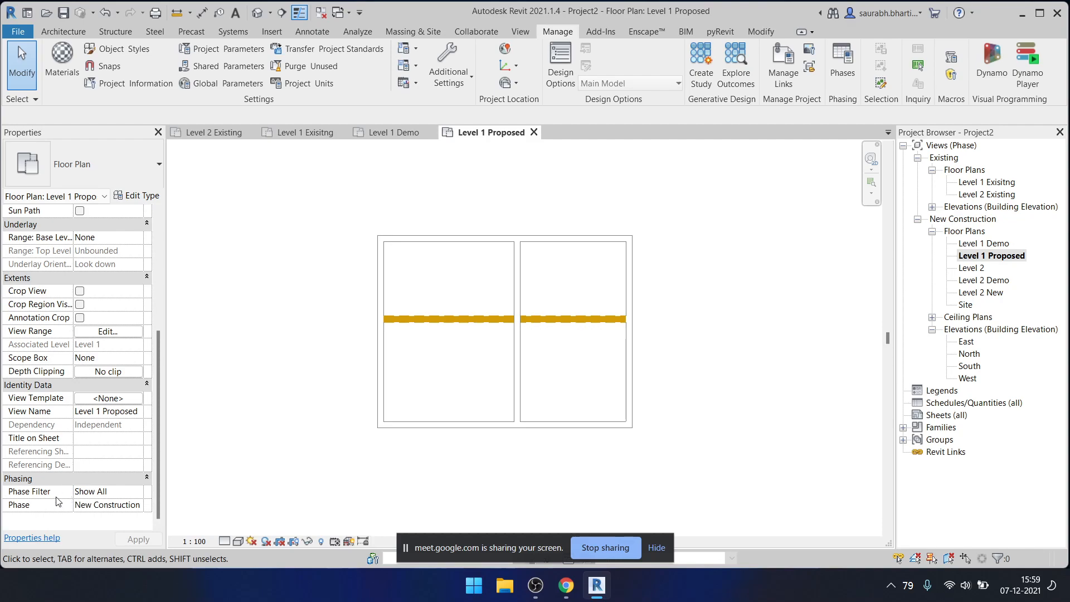
click(137, 493)
click(137, 493)
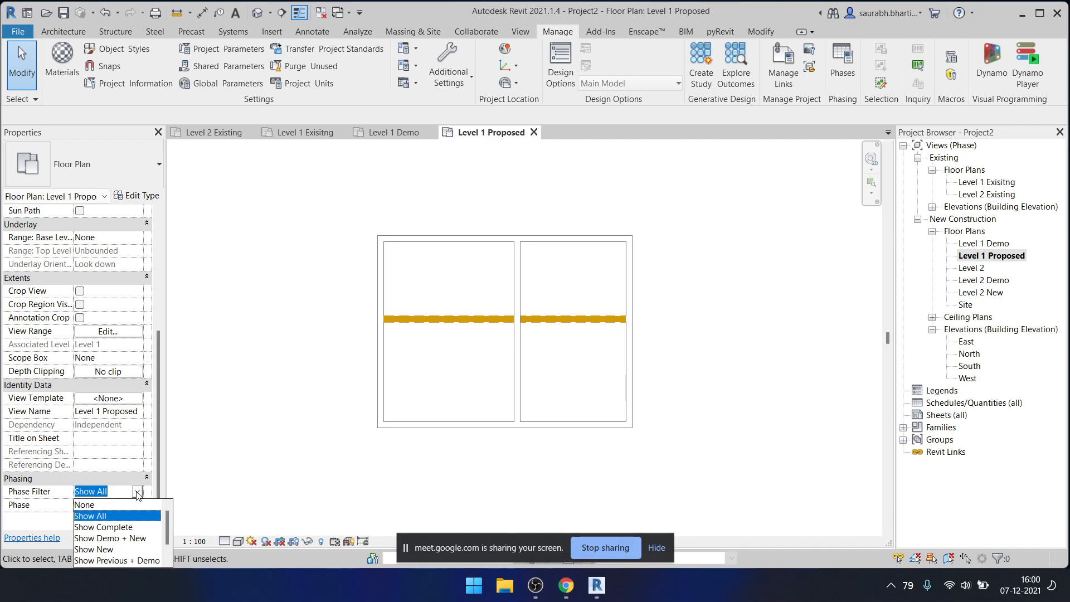
click(348, 407)
- Review the Phase Created and Phase Demolished options of the demolished interior wall in Level 1 Proposed
drag(353, 296, 655, 359)
click(138, 490)
click(137, 490)
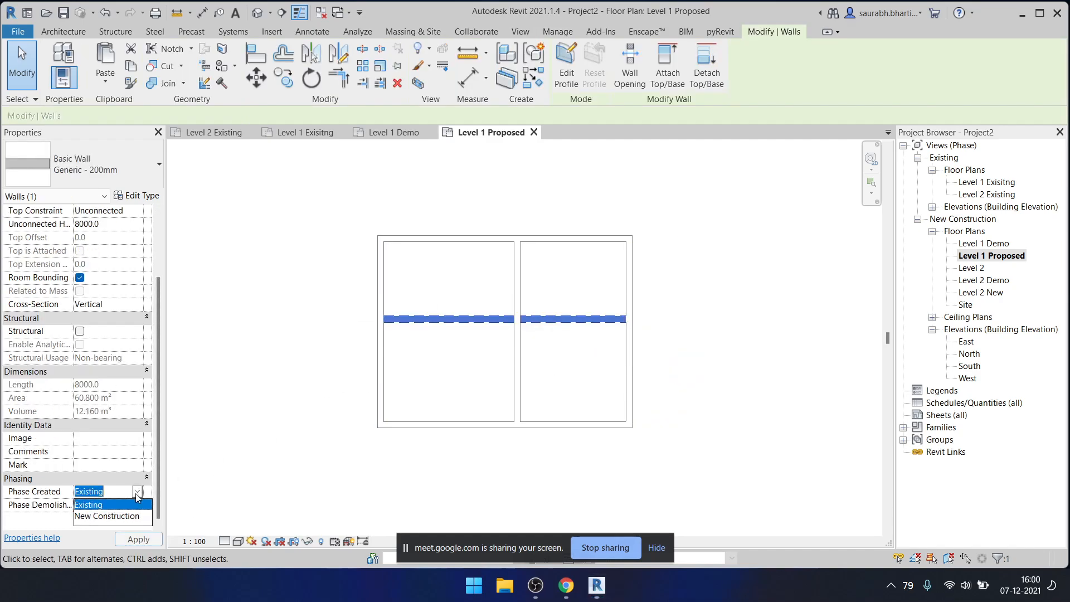
click(145, 490)
click(137, 505)
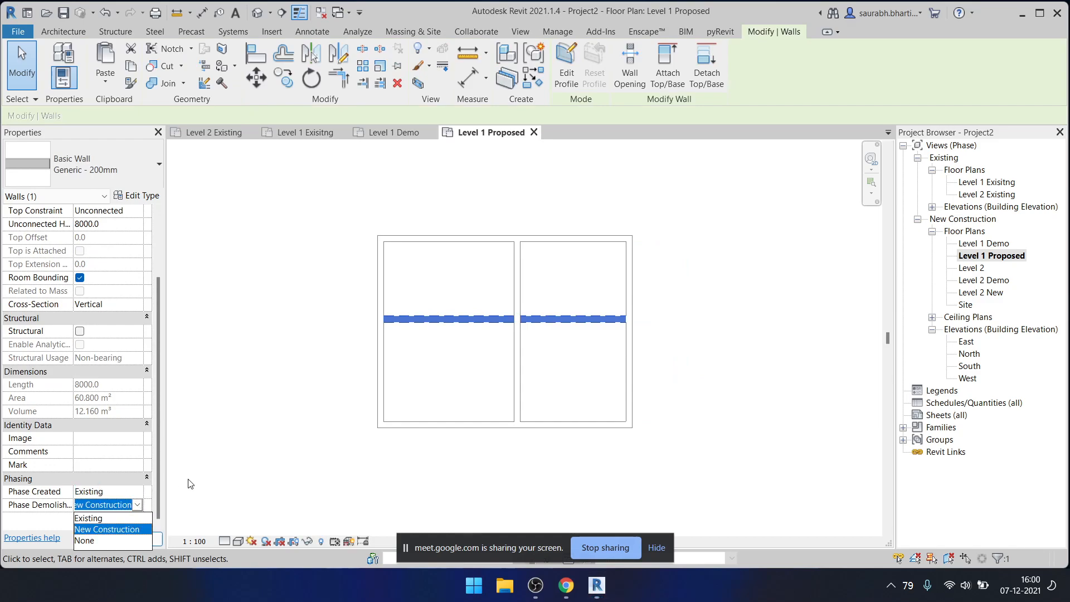
click(140, 493)
click(140, 492)
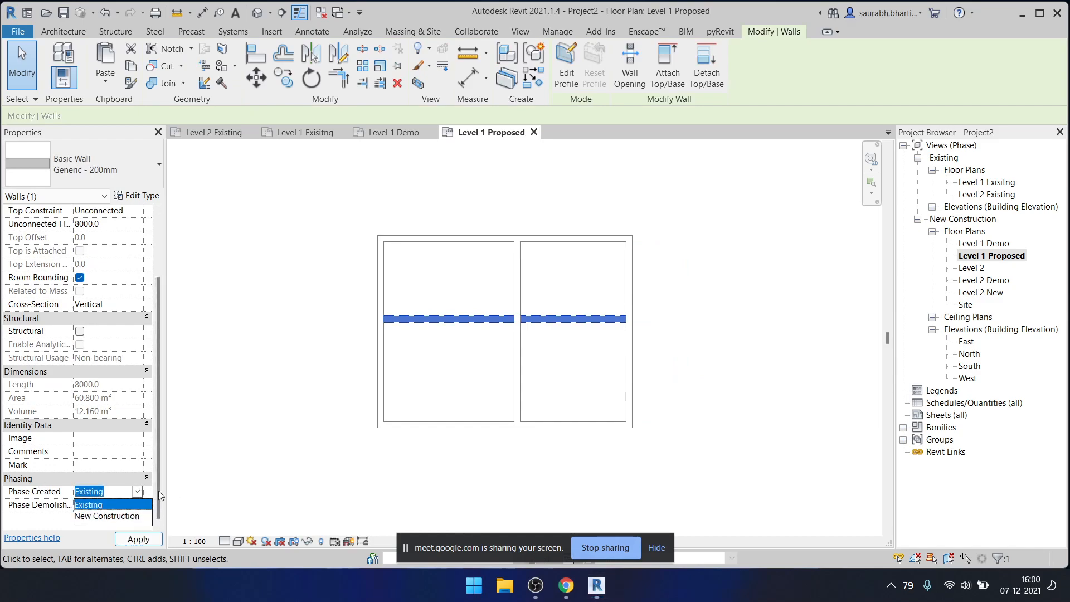
click(452, 329)
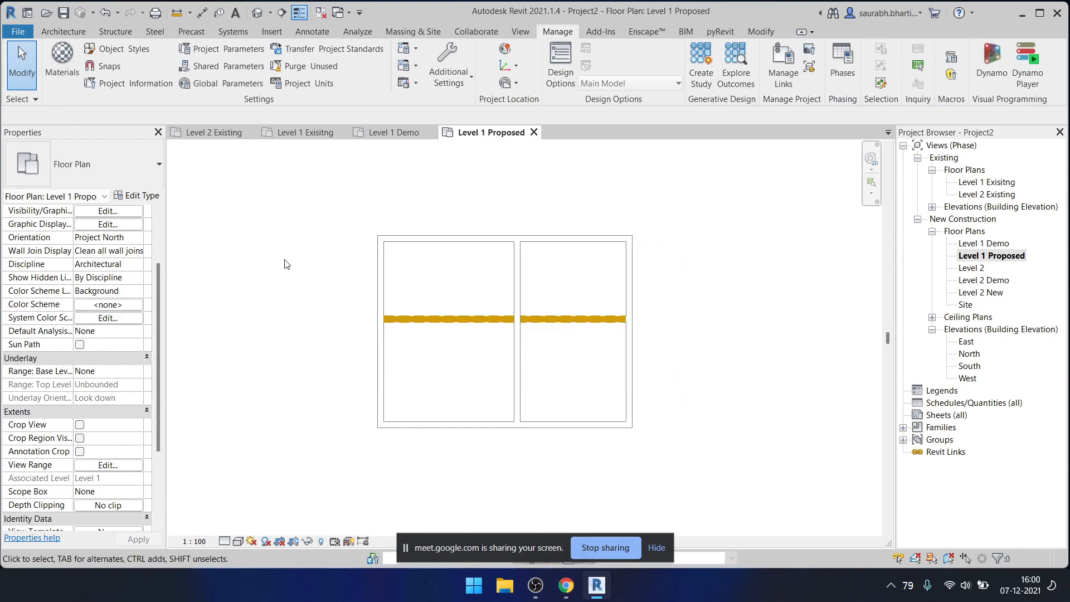
- Set the Phase Filter of the Level 1 Proposed floor plan to Show Complete and reopen Level 1 Demo
scroll(78, 524, down, 4)
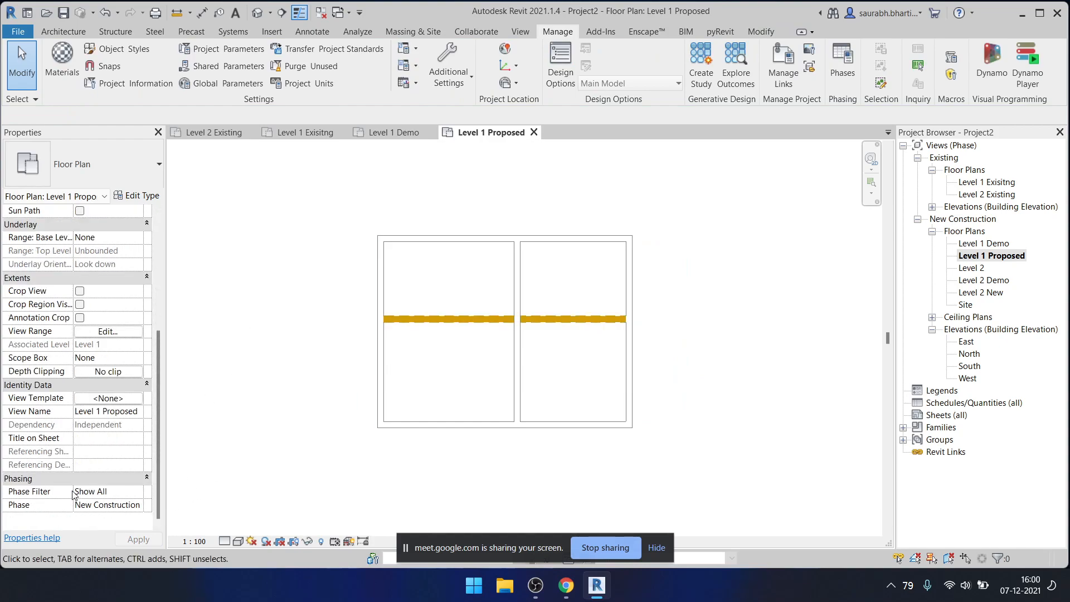
click(137, 491)
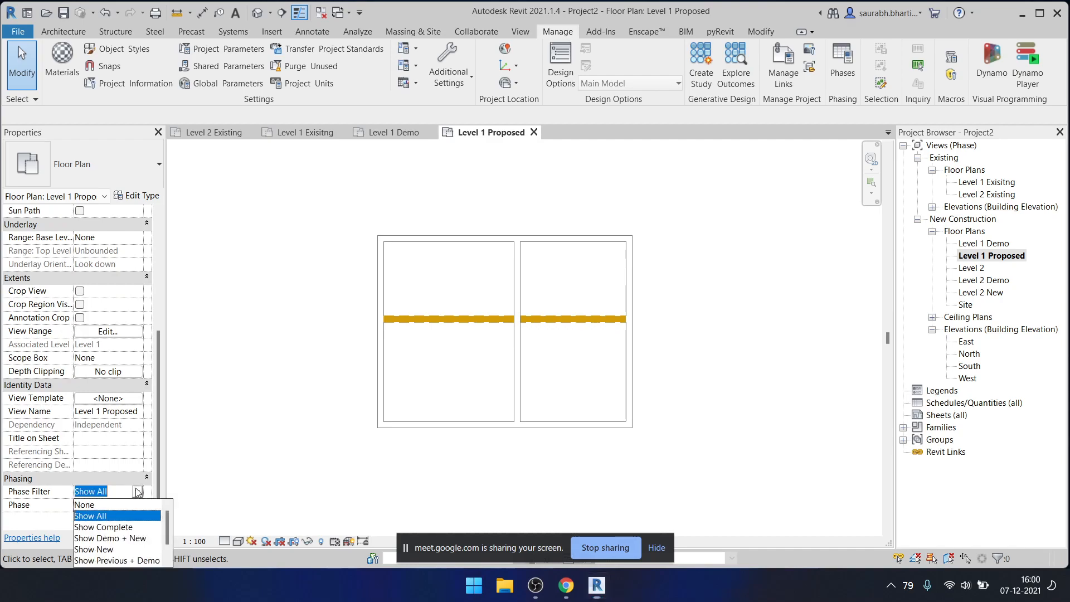
click(125, 527)
scroll(497, 377, down, 2)
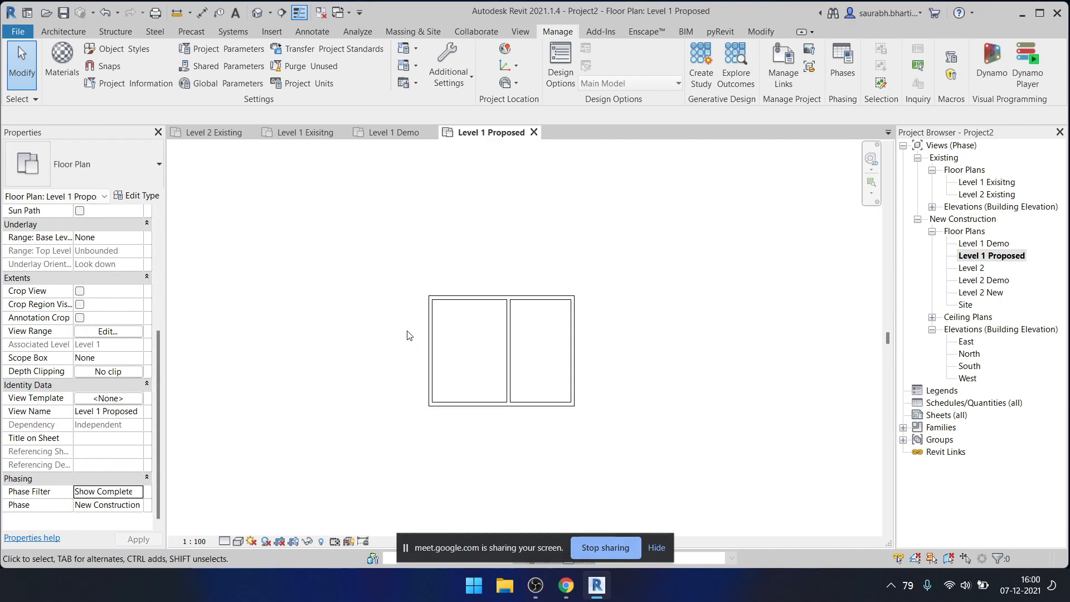
double_click(992, 245)
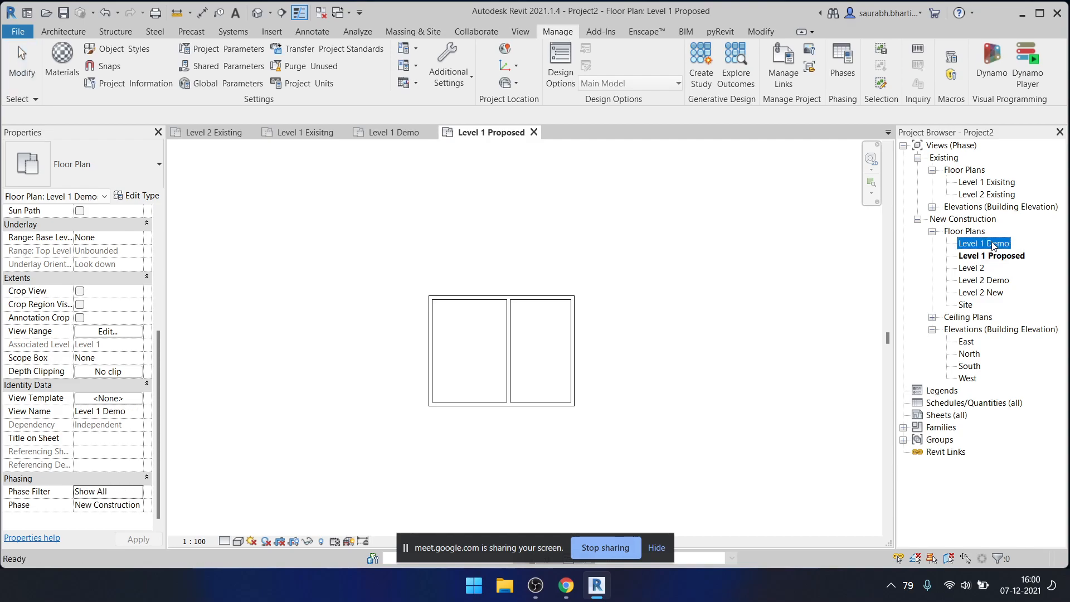
- Compare the interior wall's display across the Level 1 Demo, Level 1 Proposed and Level 1 Exisitng floor plans
drag(428, 316, 539, 341)
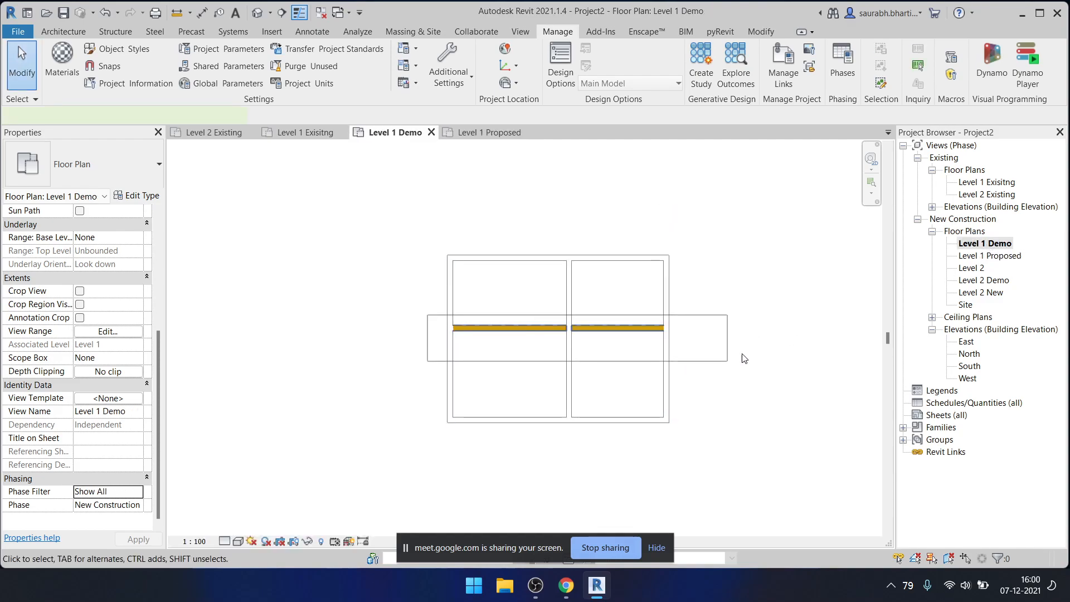
double_click(990, 256)
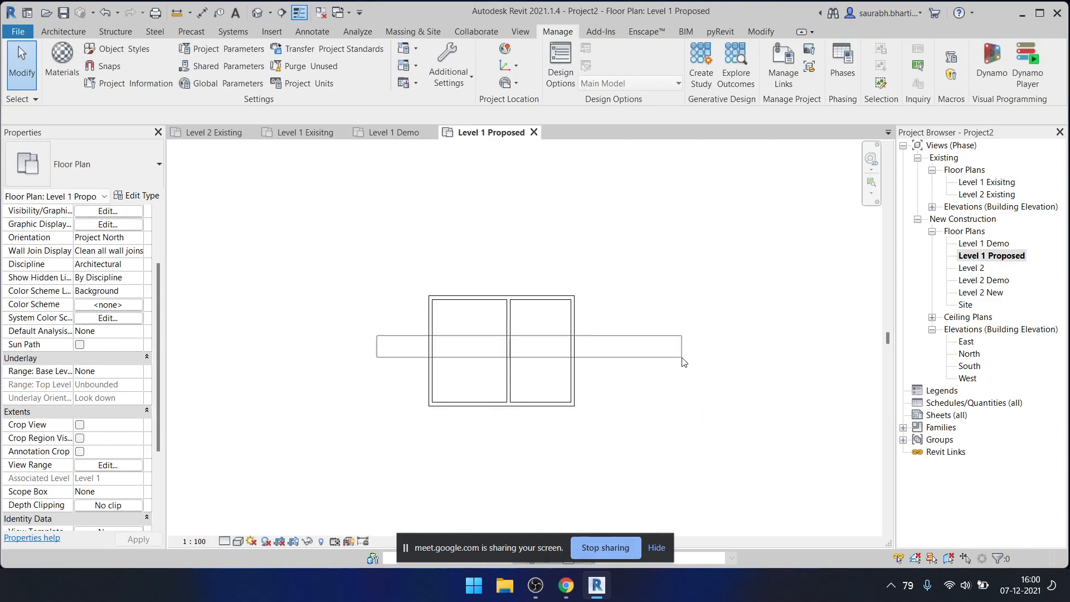
double_click(995, 181)
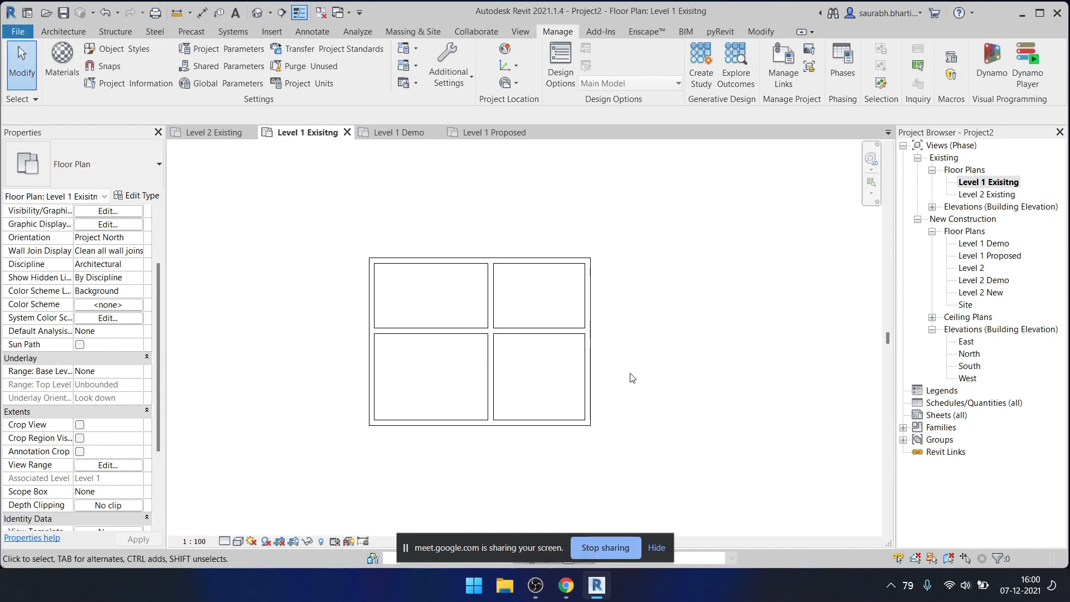
drag(323, 321, 695, 356)
double_click(987, 243)
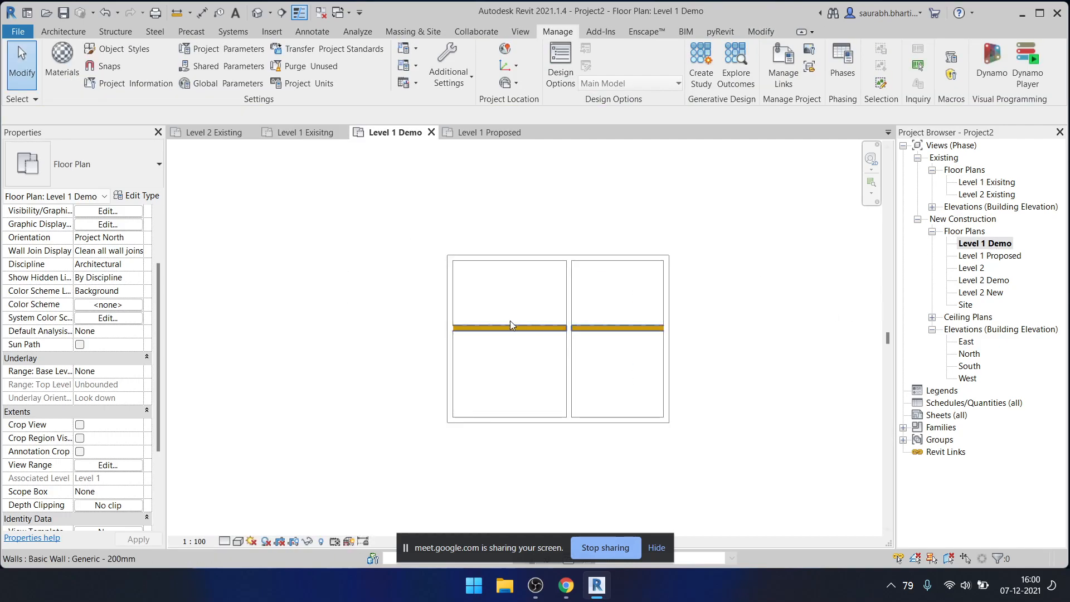
drag(403, 308, 763, 365)
click(639, 373)
double_click(989, 255)
drag(524, 378, 666, 380)
drag(390, 326, 721, 374)
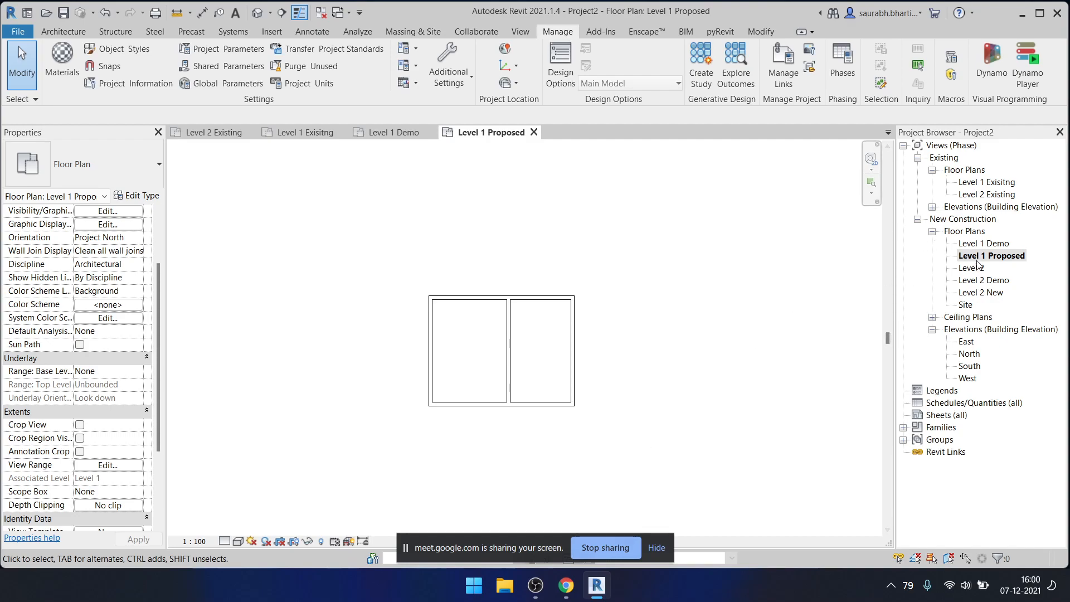
double_click(986, 182)
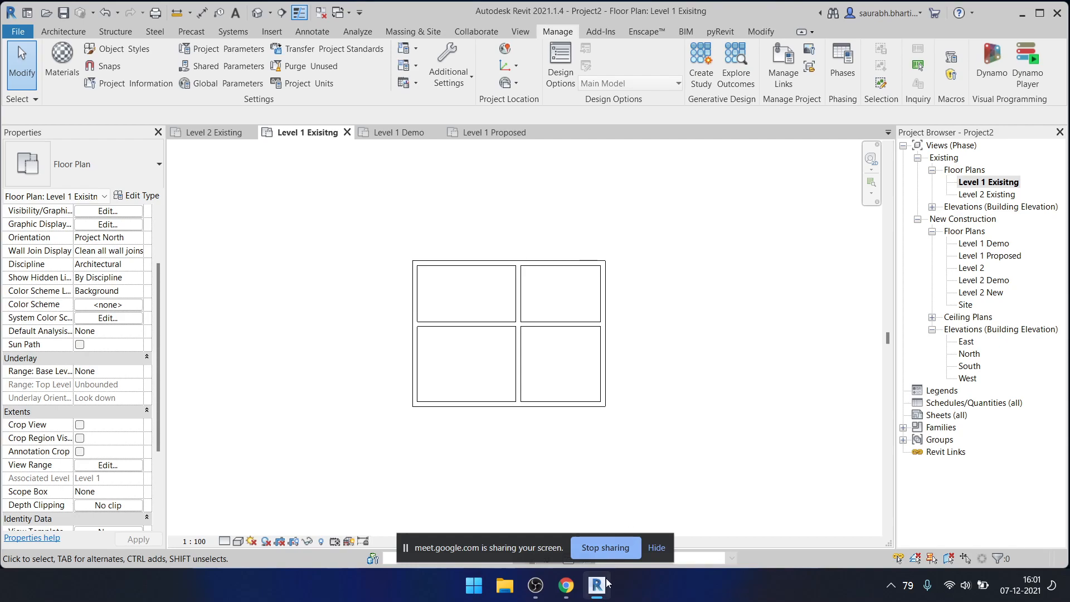
- Check the Google Meet call in Chrome, and return to the Revit project
mouse_move(566, 585)
click(541, 559)
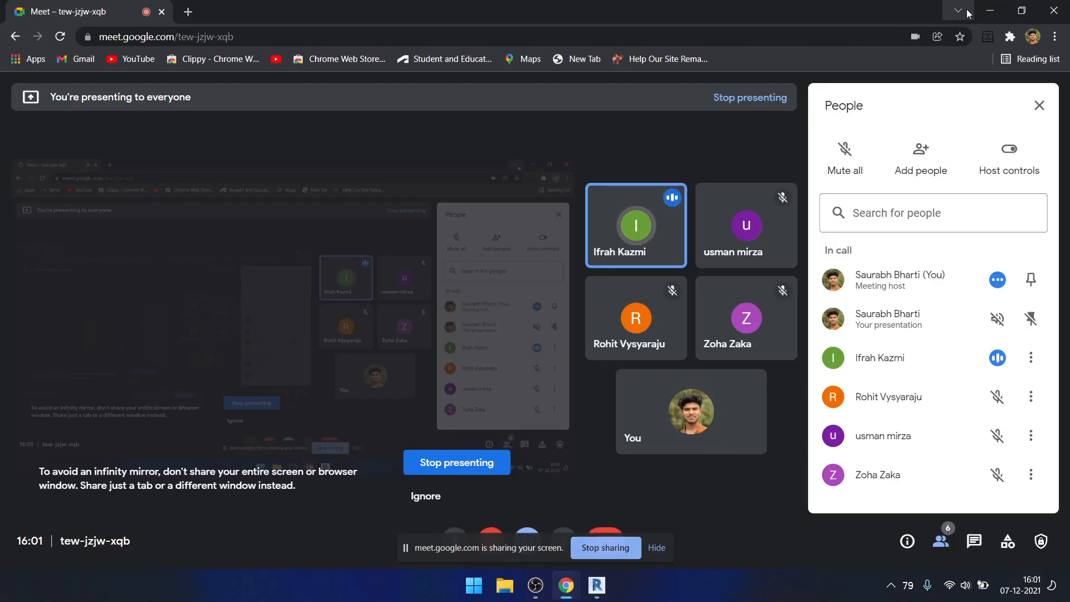
click(990, 10)
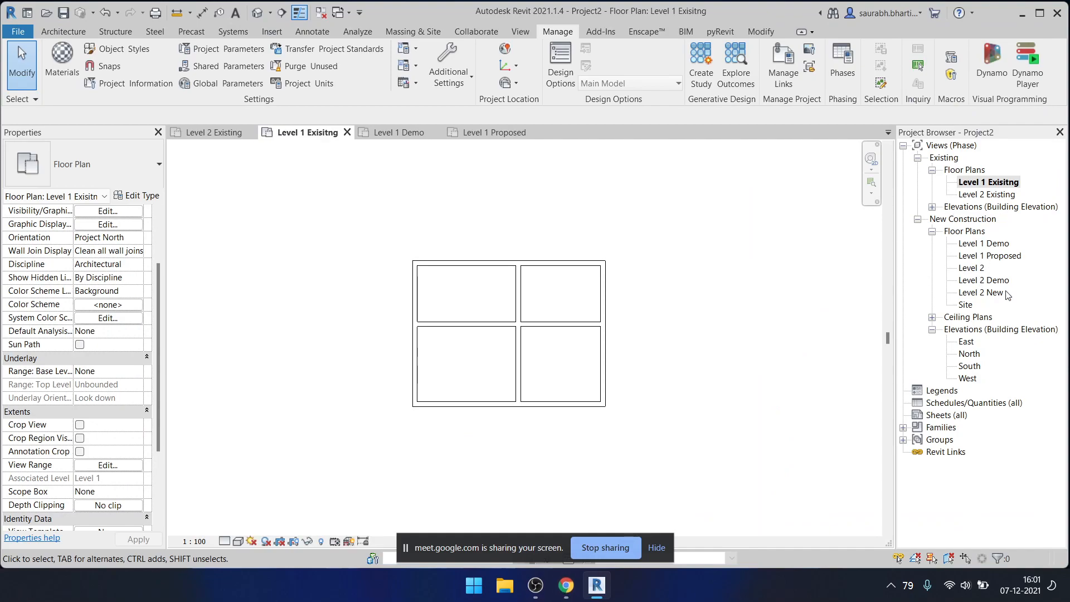
- Open the Level 1 Proposed floor plan and set its Phase Filter to Show All
double_click(990, 256)
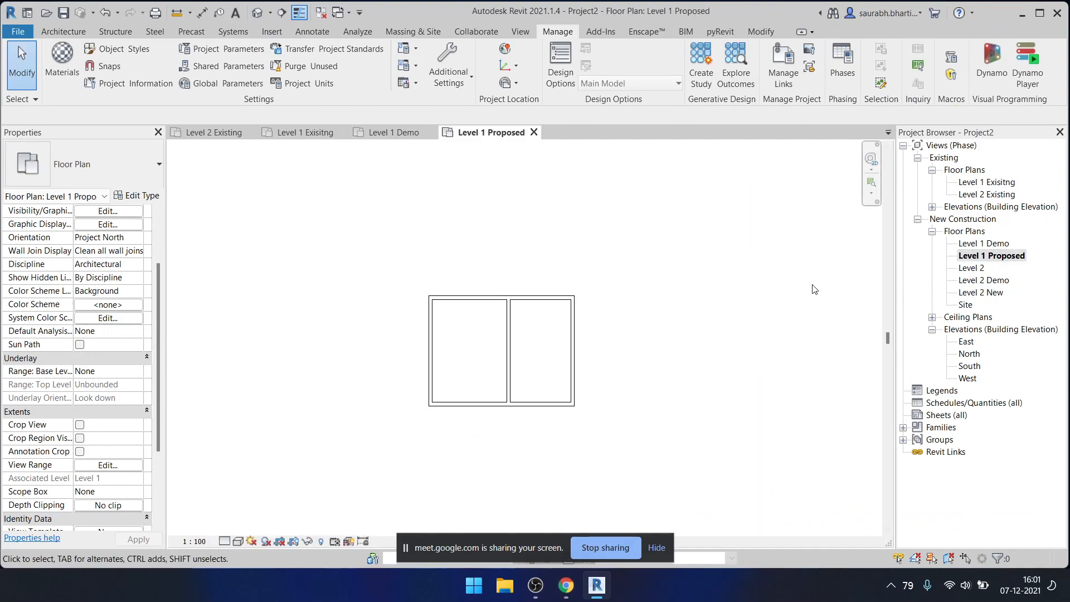
scroll(48, 471, down, 3)
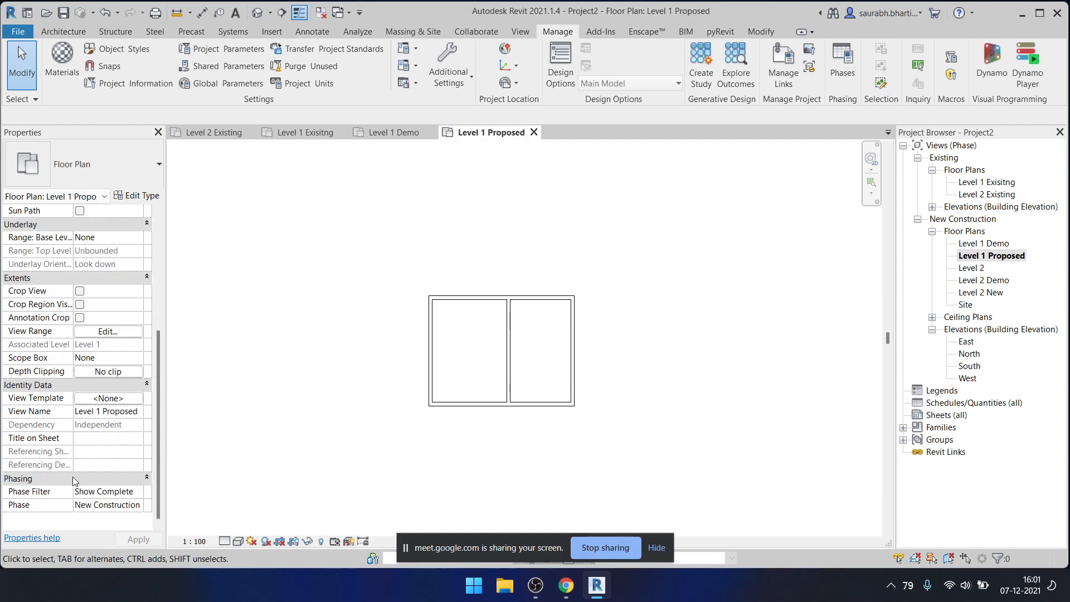
click(135, 492)
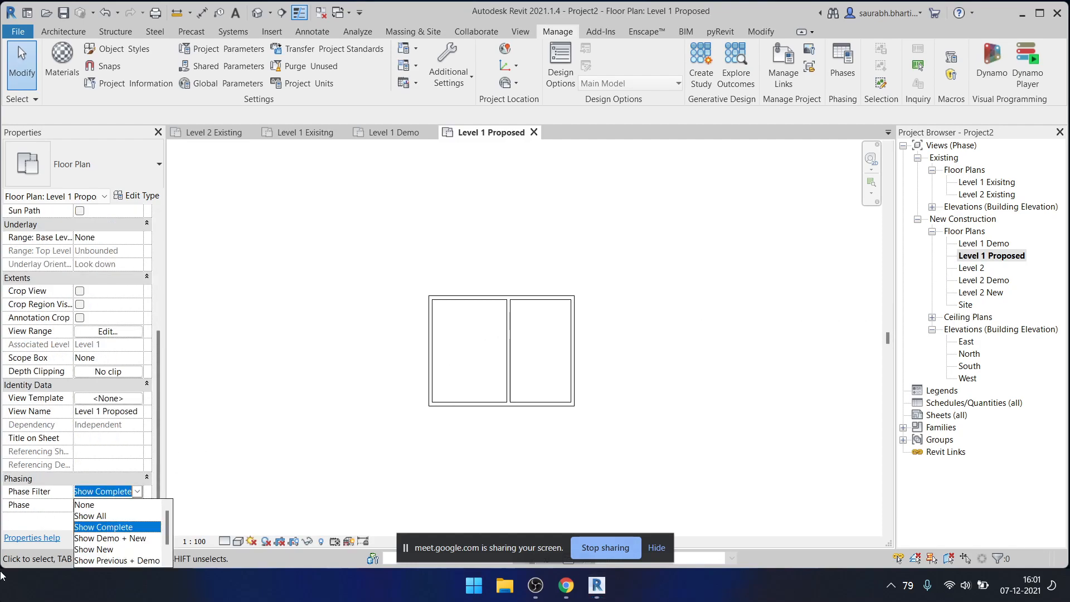
click(105, 507)
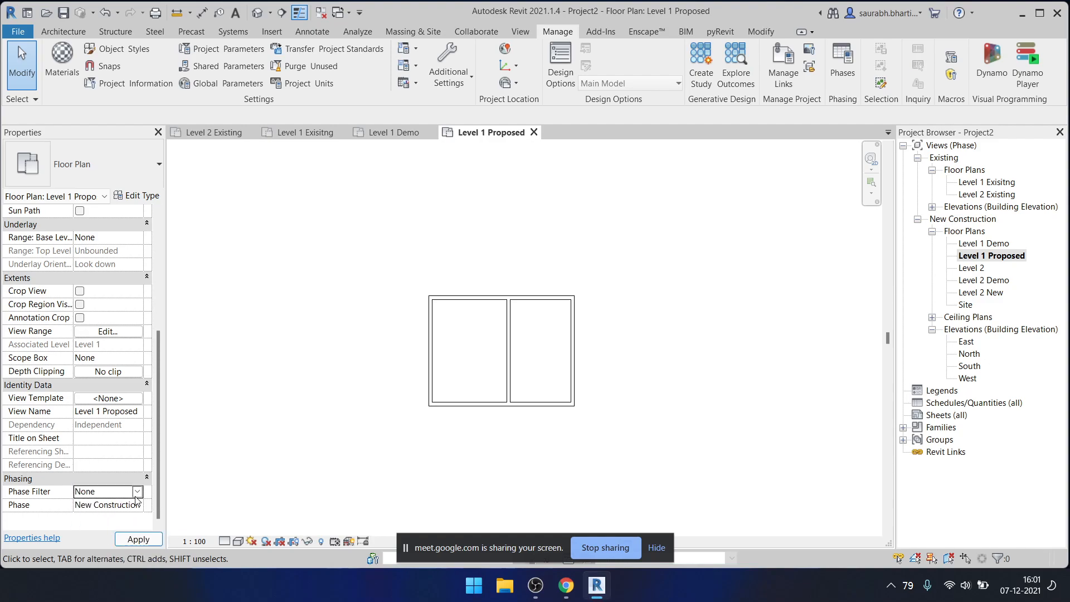
click(137, 492)
click(93, 516)
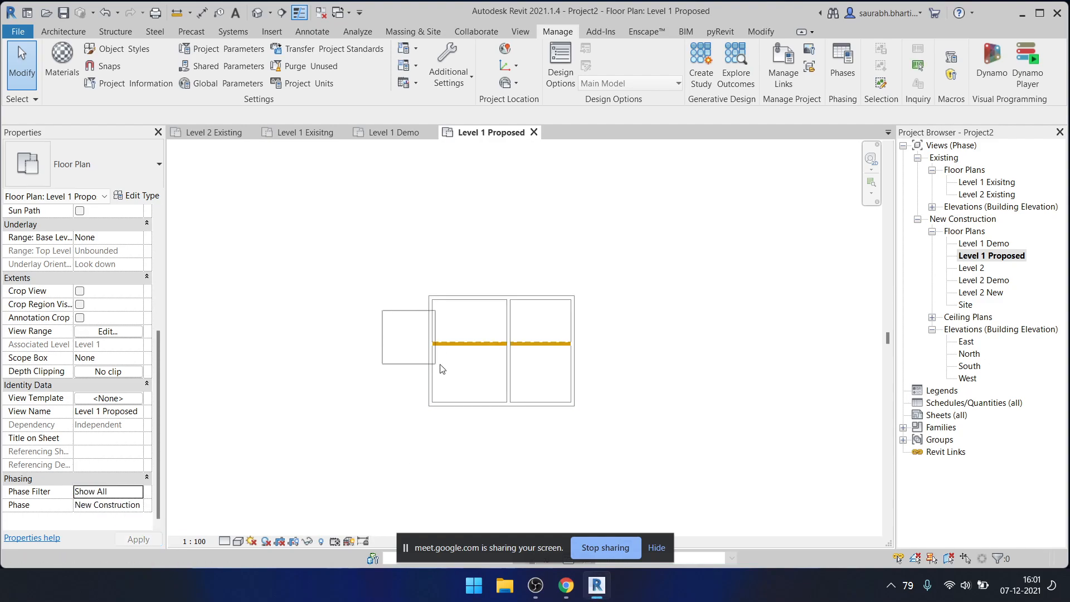
- Inspect the demolished interior wall by selecting it in Level 1 Proposed and again in Level 1 Demo
drag(671, 369, 671, 368)
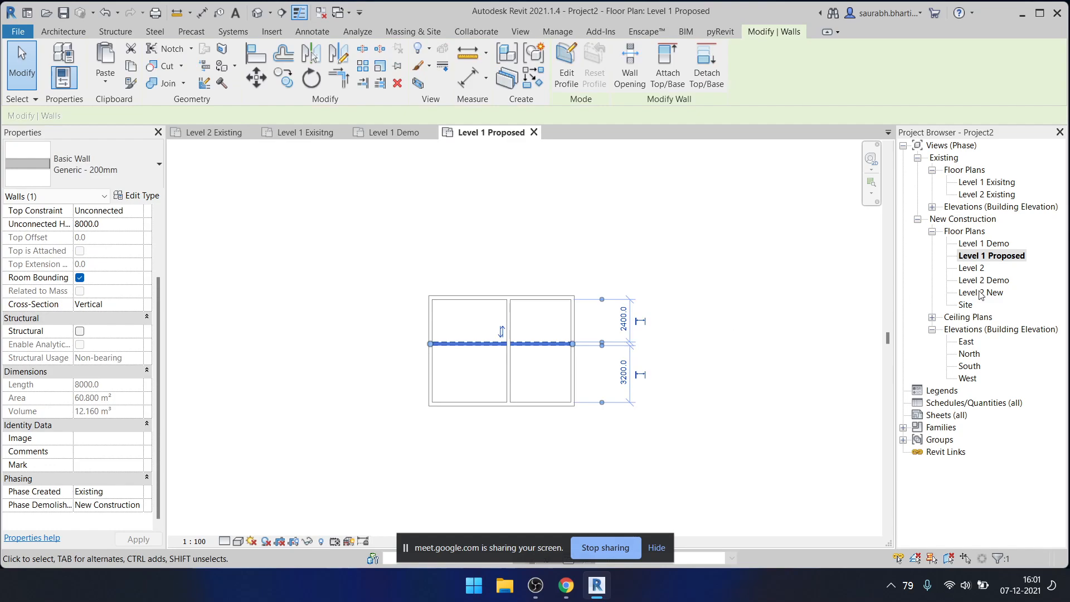
double_click(983, 245)
drag(416, 309, 812, 376)
click(421, 341)
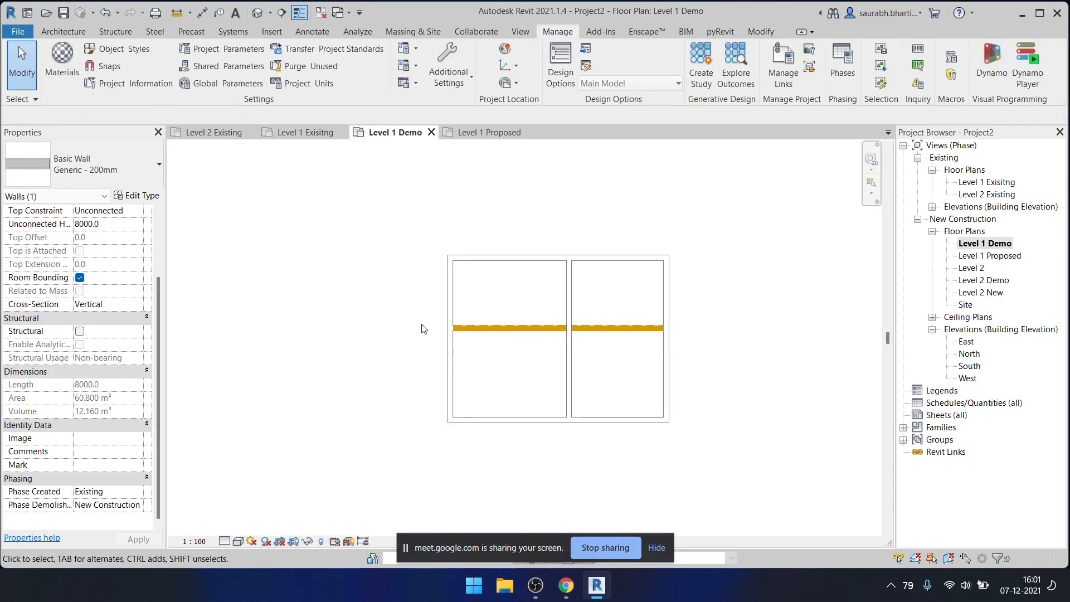
drag(380, 283, 705, 369)
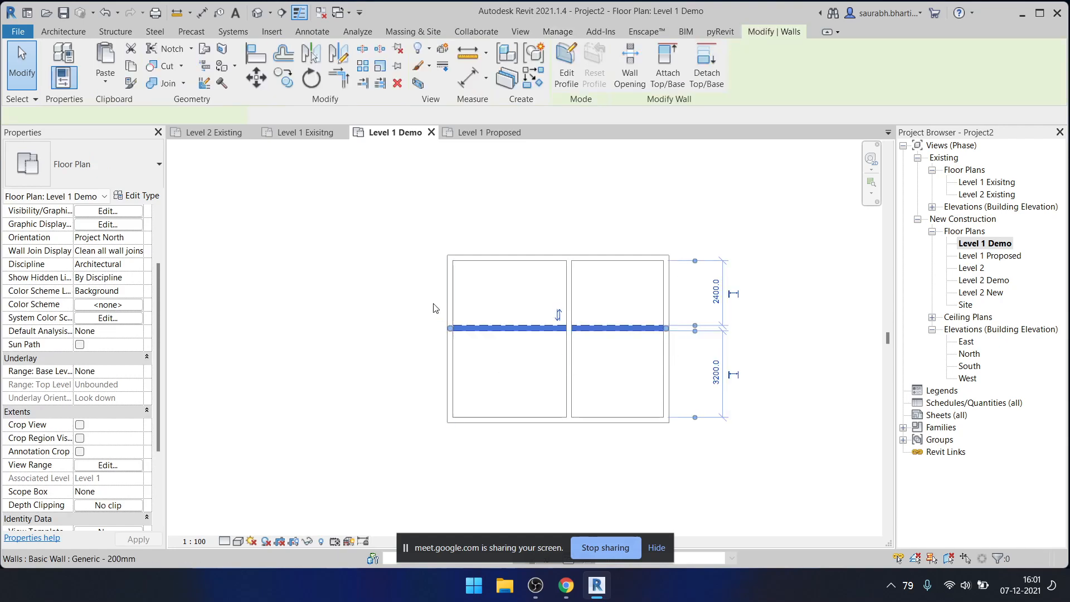
click(419, 279)
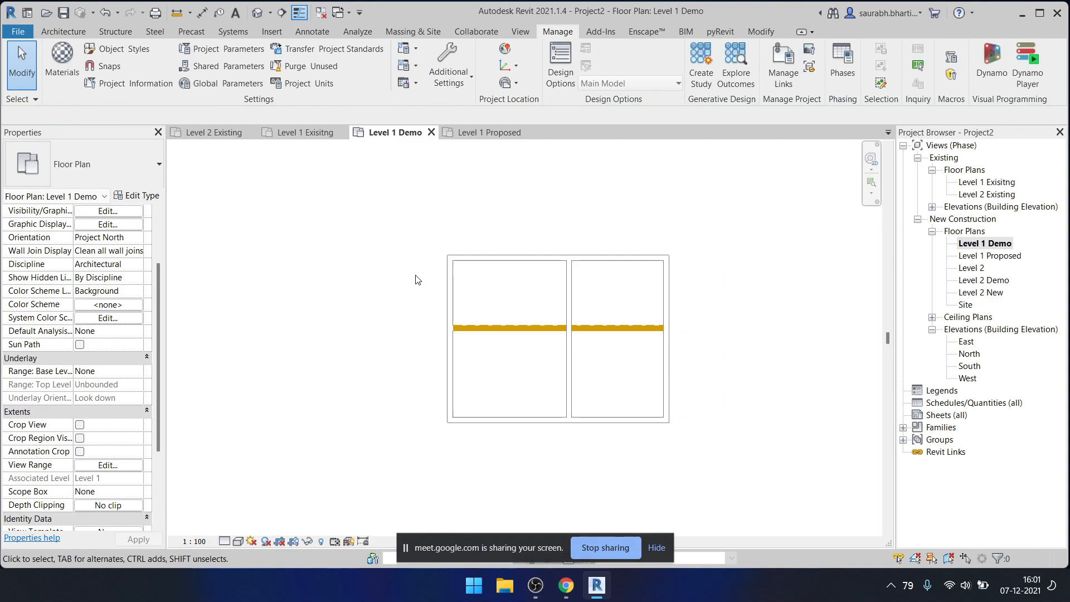
- Reopen Level 1 Proposed and examine how the demolished wall displays under the view's phasing settings
double_click(1000, 255)
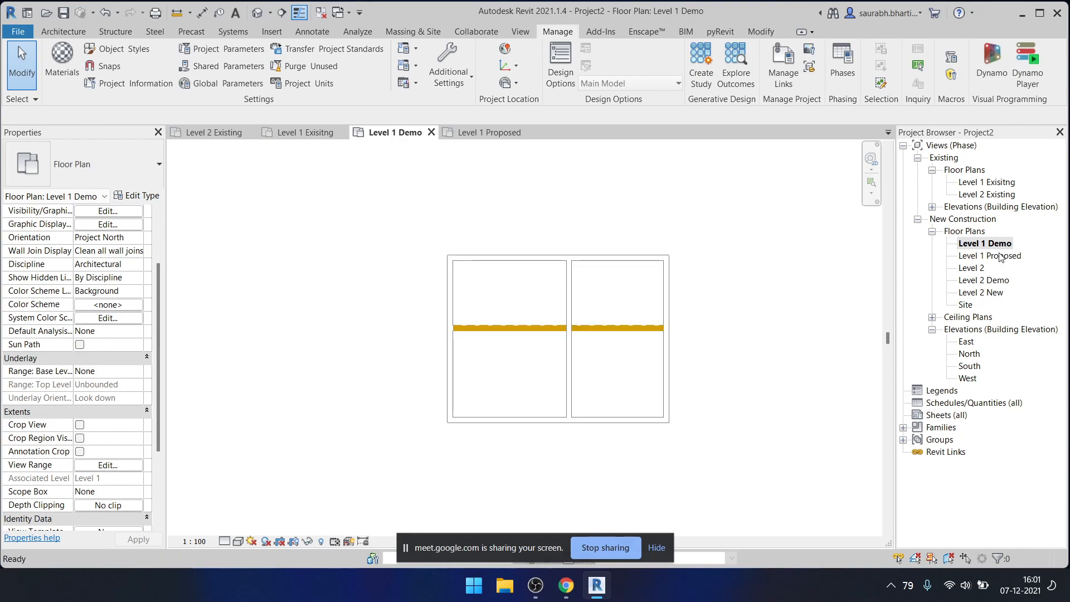
scroll(448, 371, up, 3)
mouse_move(343, 321)
mouse_down()
mouse_move(461, 378)
mouse_move(853, 416)
mouse_up()
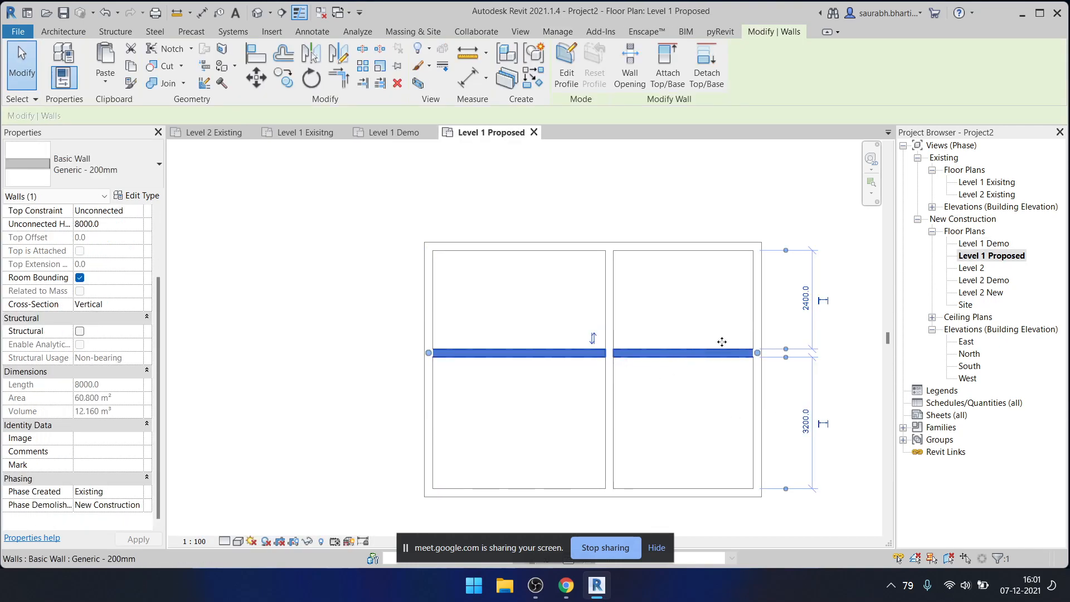
key(Escape)
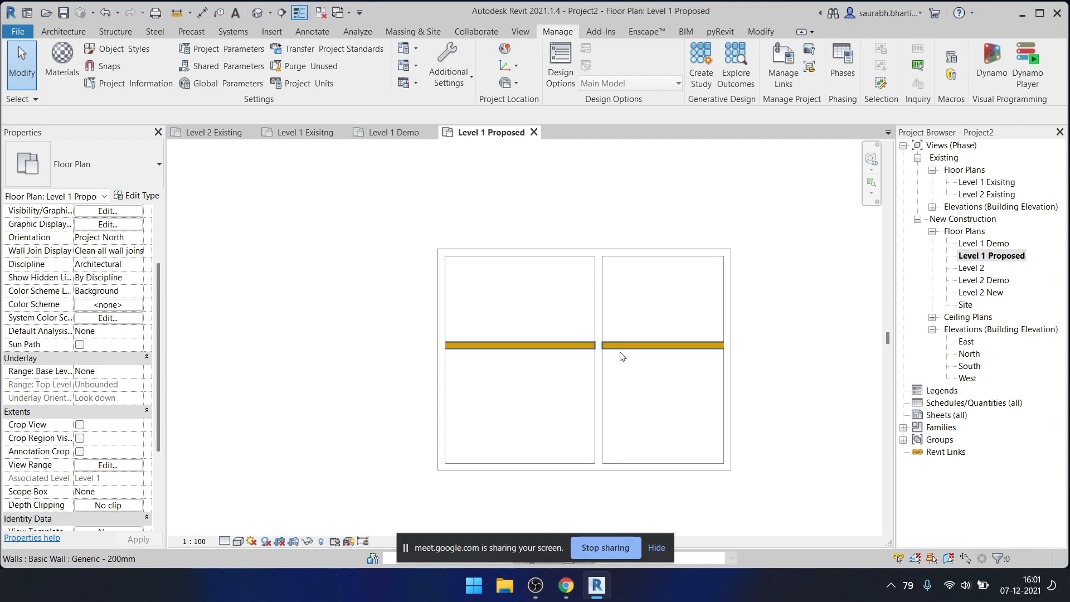
drag(386, 307, 748, 372)
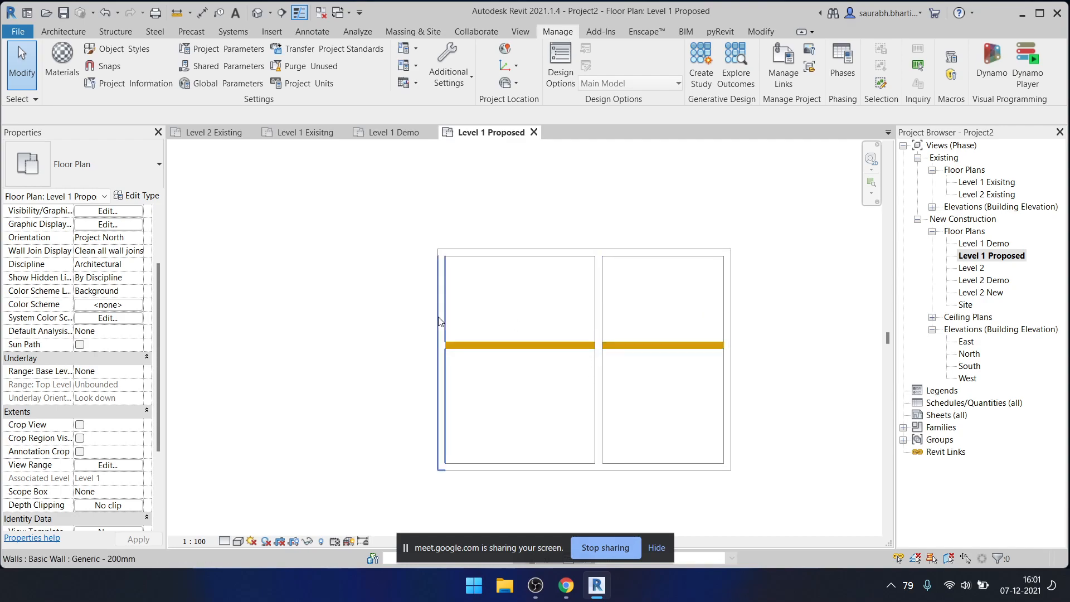
scroll(601, 358, up, 2)
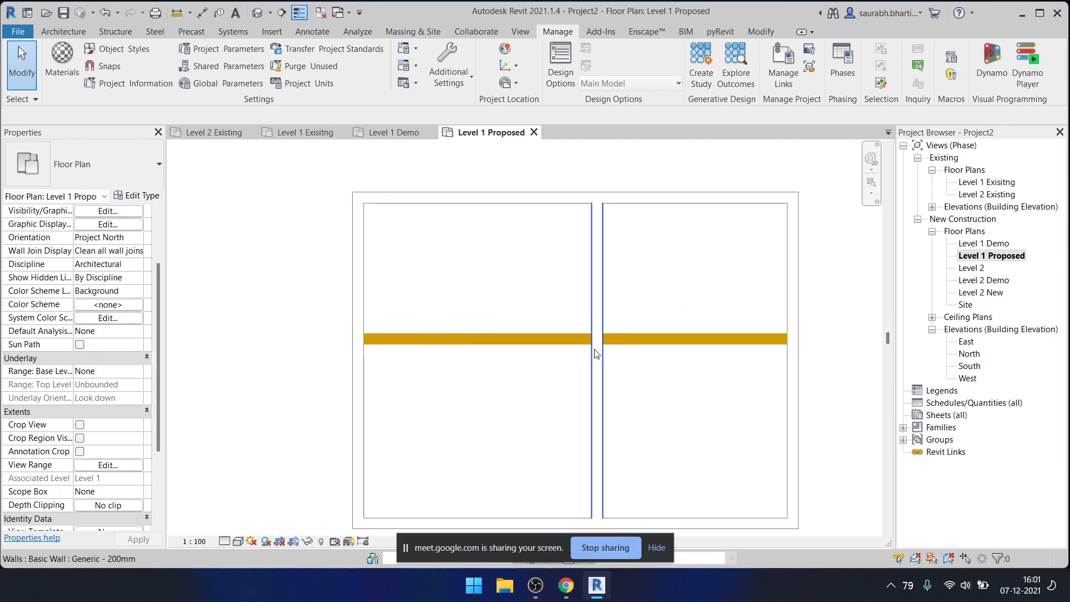
scroll(327, 370, down, 1)
scroll(98, 436, down, 3)
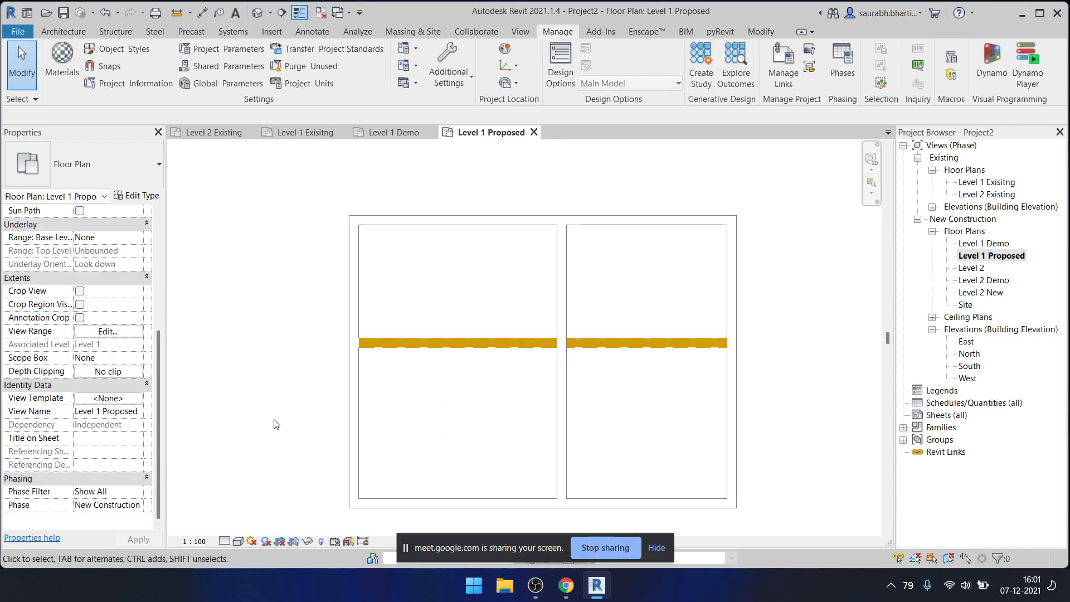
drag(292, 317, 794, 374)
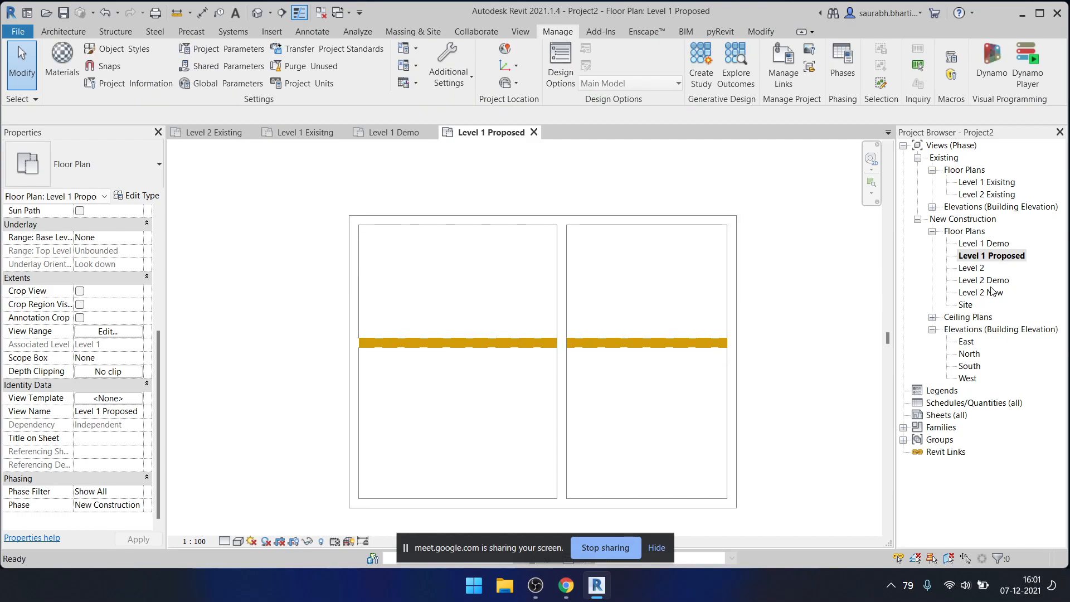
scroll(613, 328, down, 2)
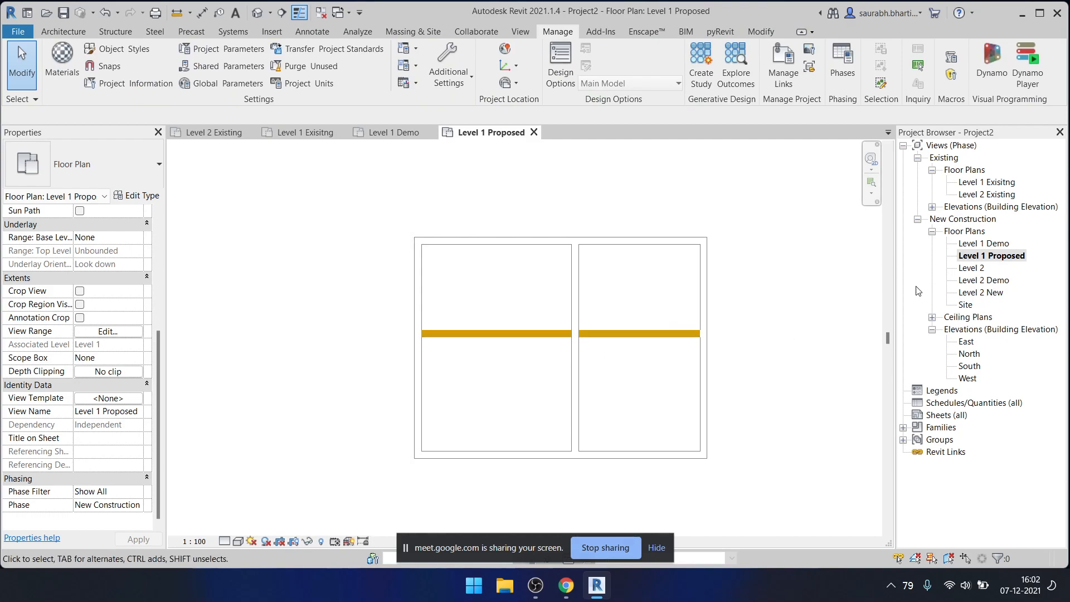
- Draw a vertical Generic - 200mm wall just outside the building's east side in the Level 1 Demo floor plan
double_click(986, 244)
key(w)
key(a)
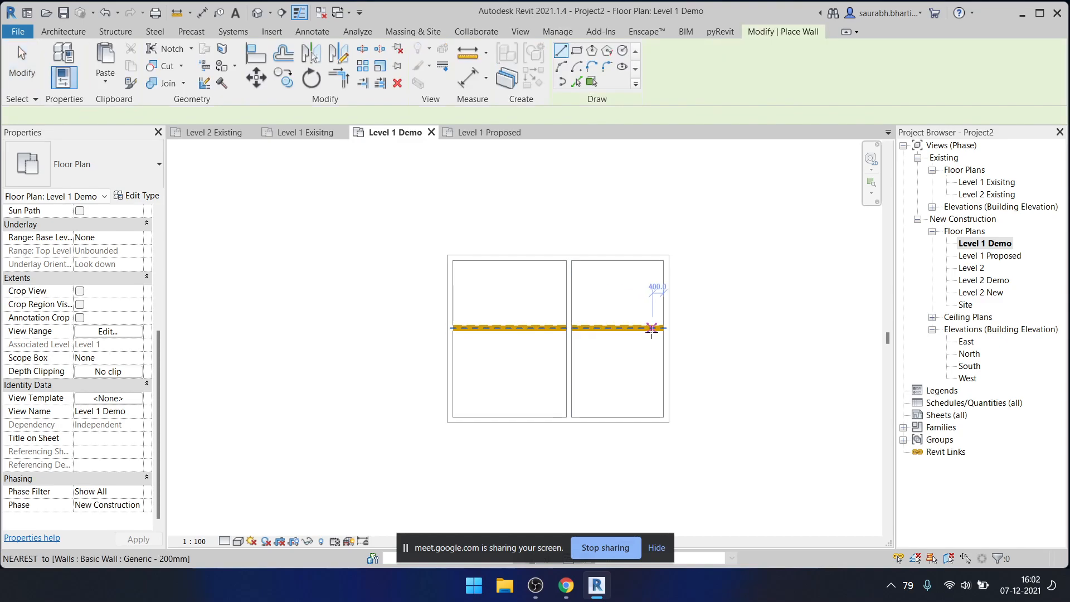
middle_drag(652, 330, 545, 308)
click(587, 258)
click(587, 363)
key(Escape)
key(Escape)
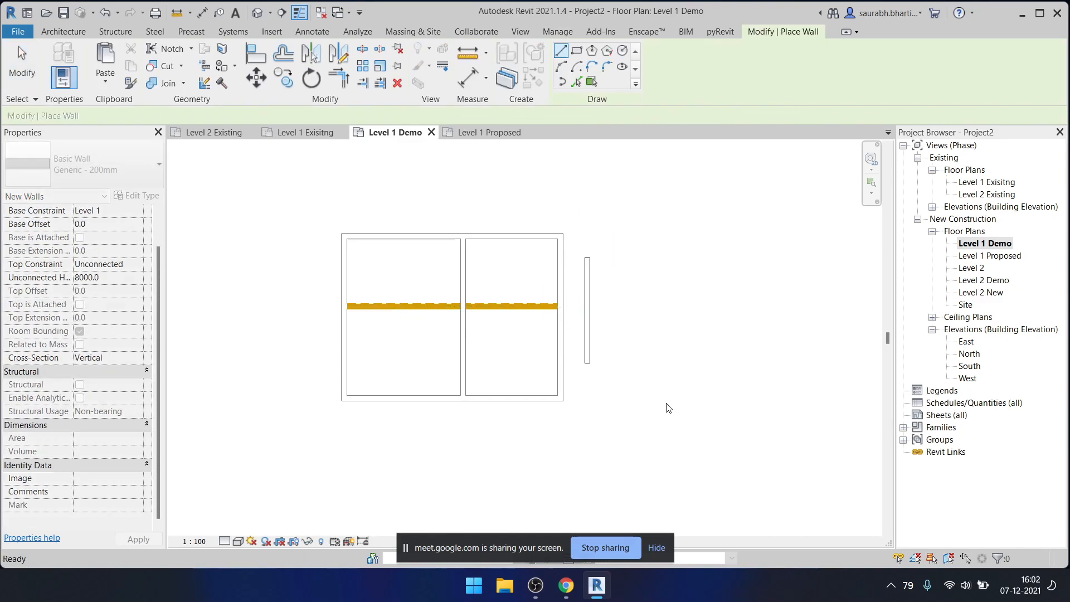
- Examine the new freestanding wall beside the building in Level 1 Demo
scroll(612, 313, up, 2)
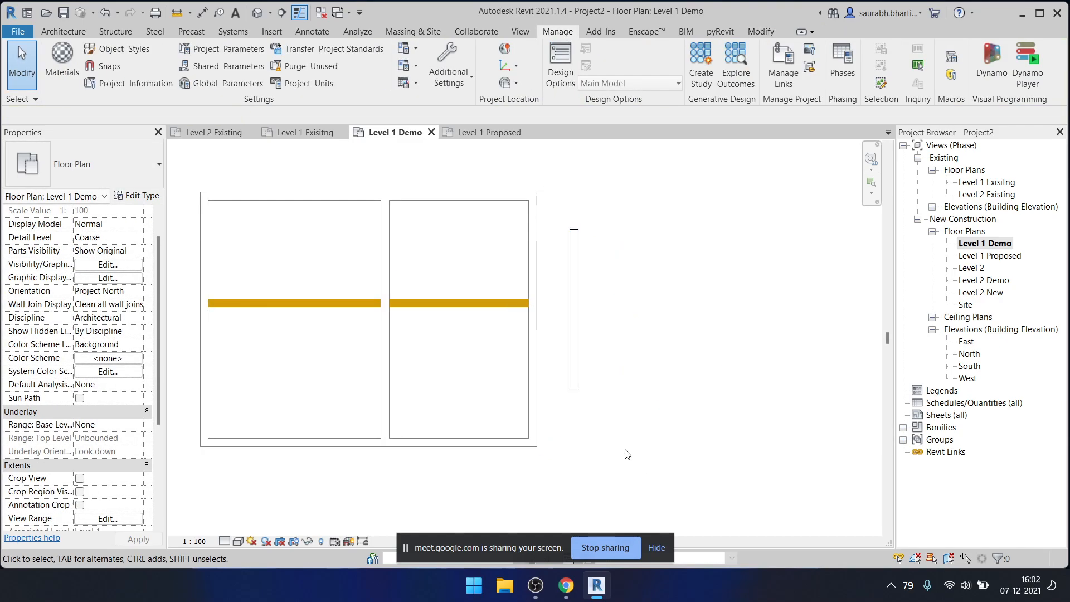
drag(532, 256, 578, 274)
key(ctrl+z)
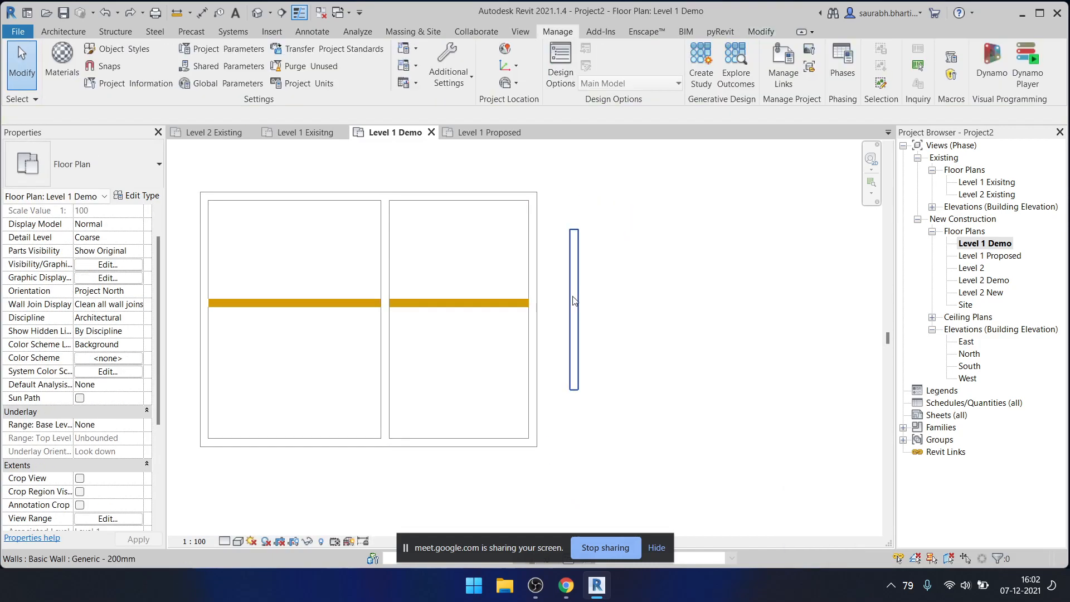
click(573, 297)
click(586, 263)
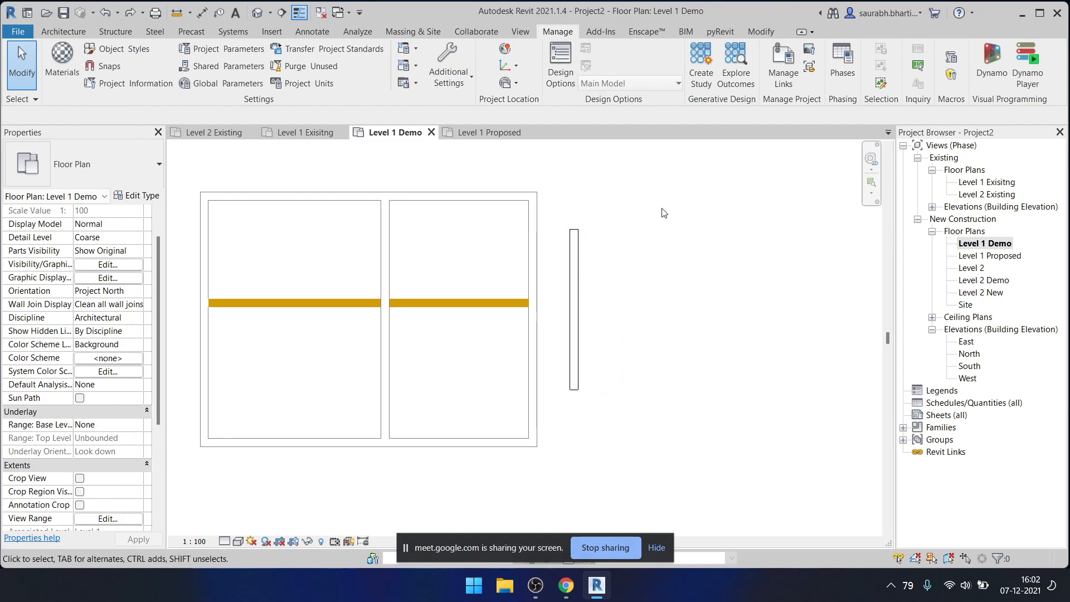
- Open the phasing graphic overrides and use a solid fill as the New status's cut foreground pattern
click(842, 62)
click(597, 80)
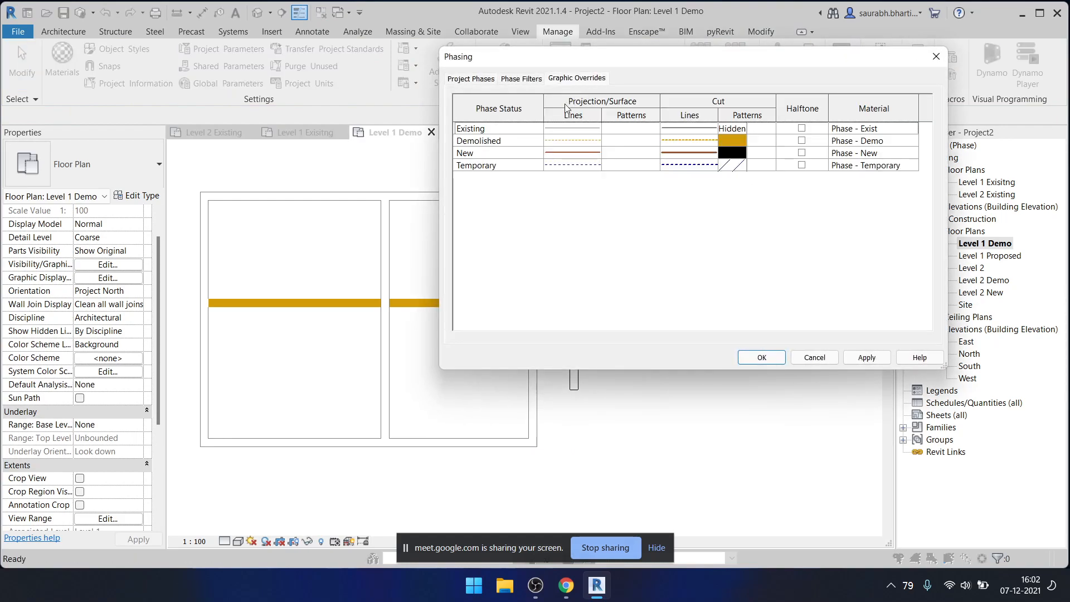
drag(677, 71, 305, 79)
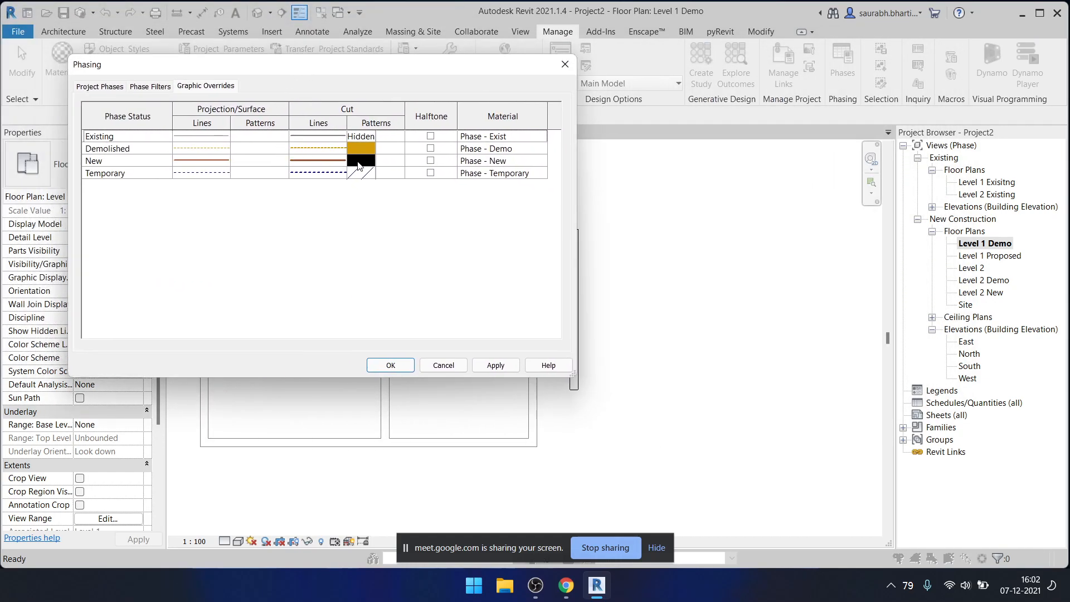
click(358, 162)
click(357, 162)
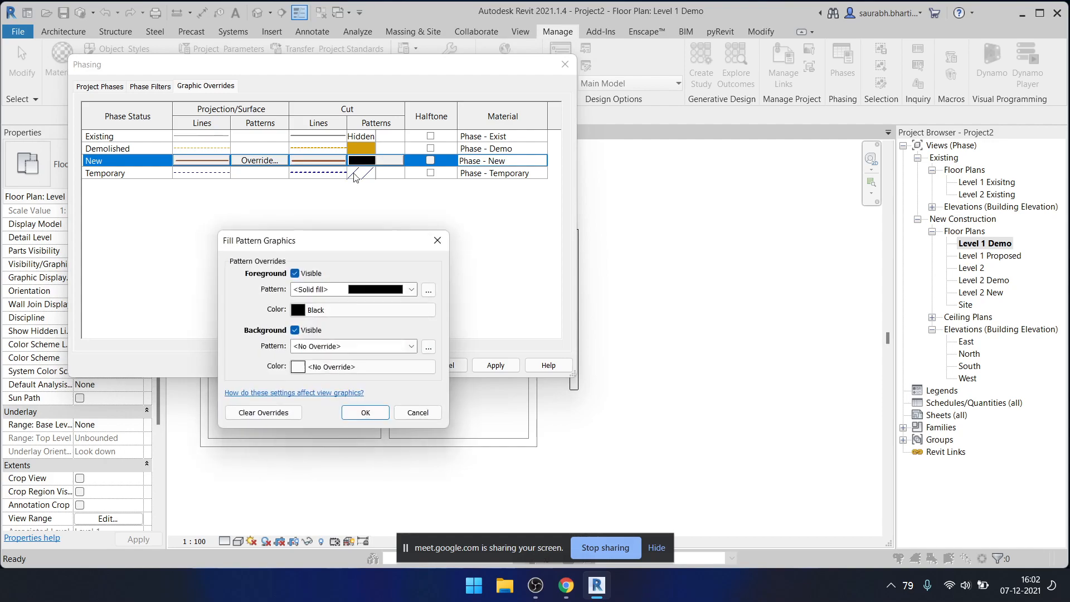
click(368, 289)
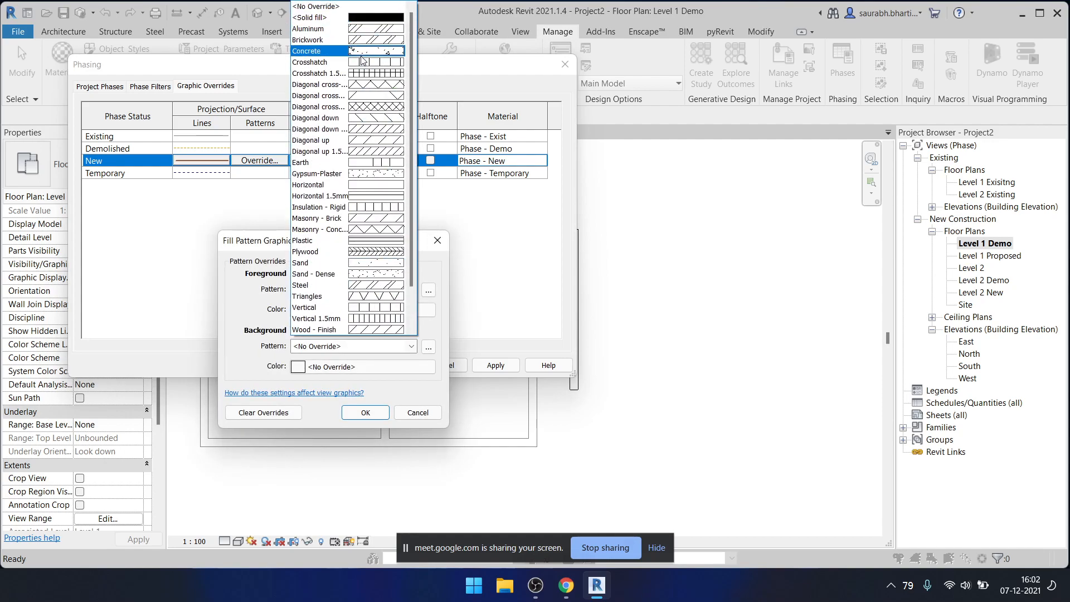
click(357, 18)
- Set the New status's cut pattern colour to RGB 155-086-054 and apply the phasing graphic overrides
click(354, 311)
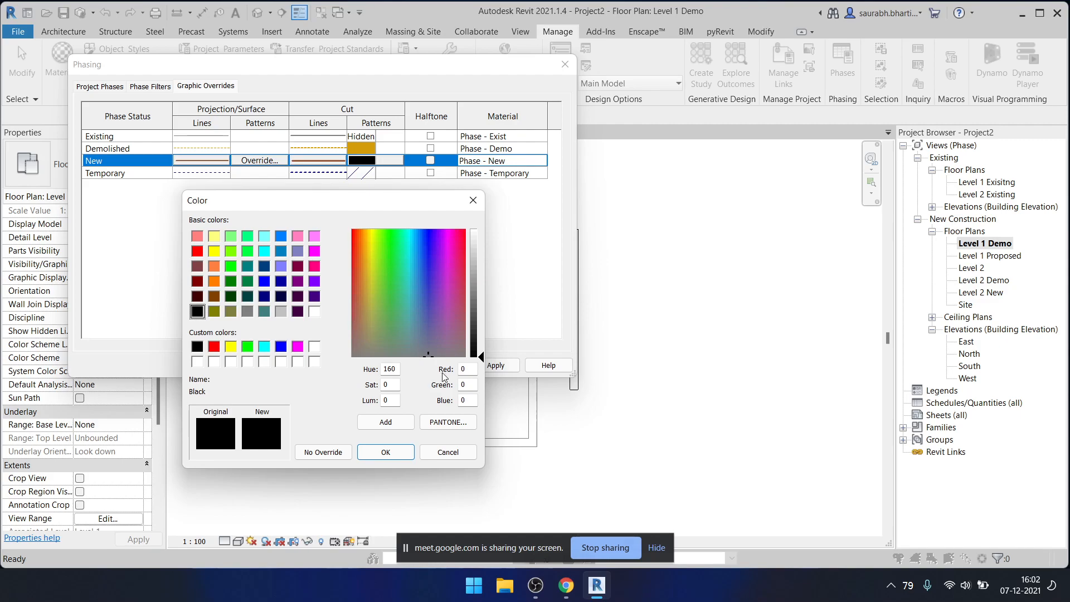
double_click(466, 369)
text(155)
key(Tab)
text(86)
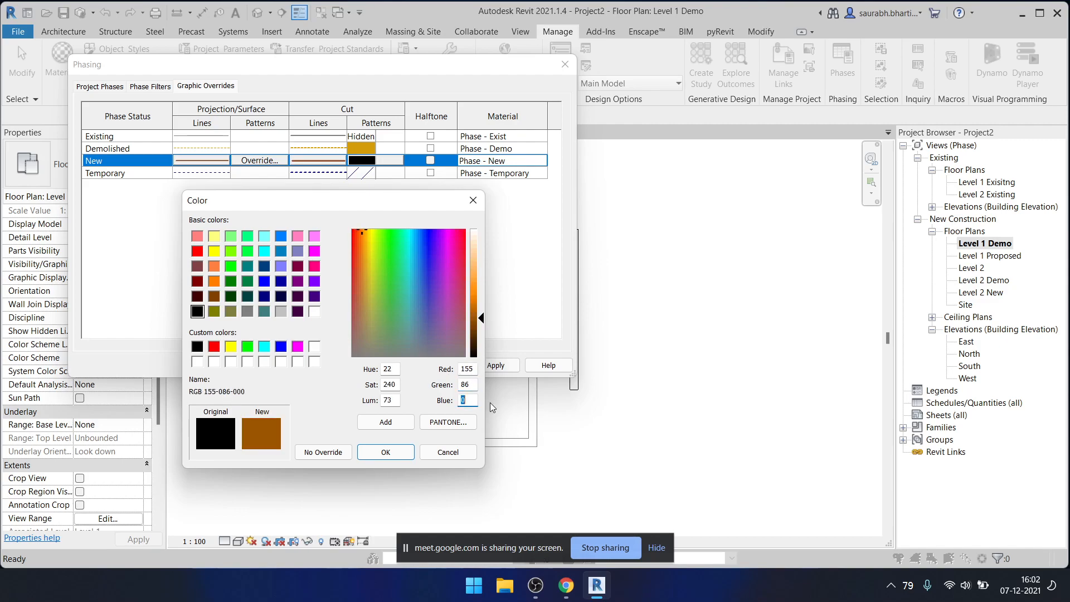
key(Tab)
text(53)
click(385, 452)
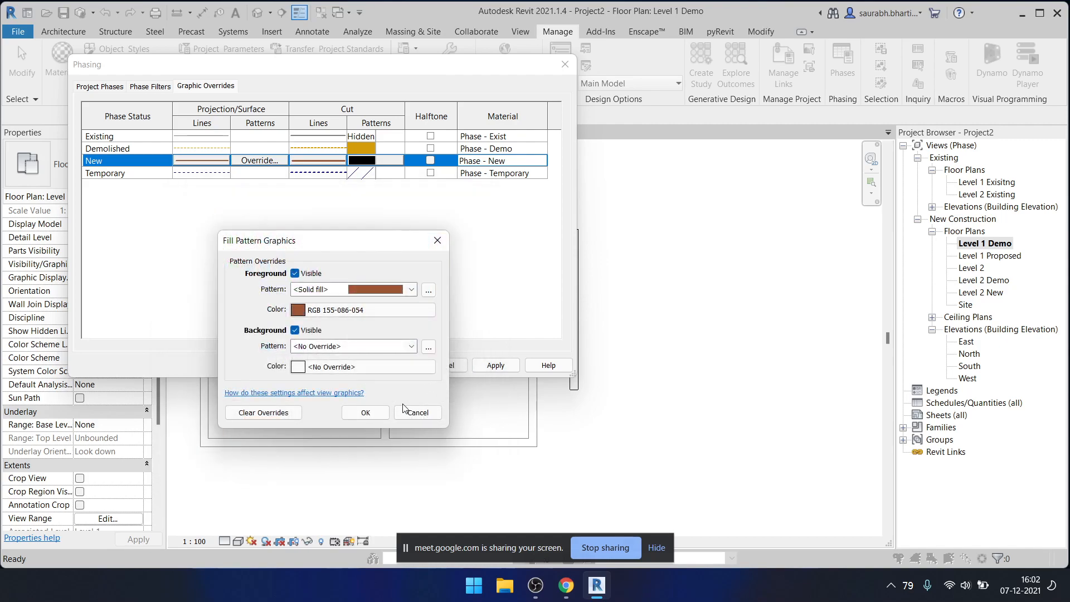
click(365, 412)
click(495, 365)
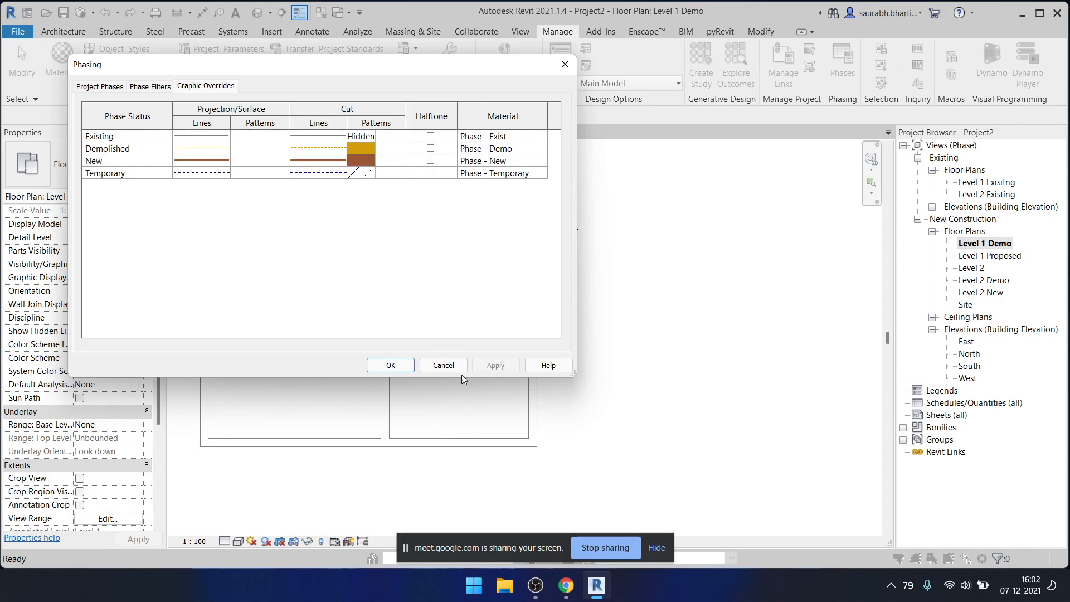
click(391, 365)
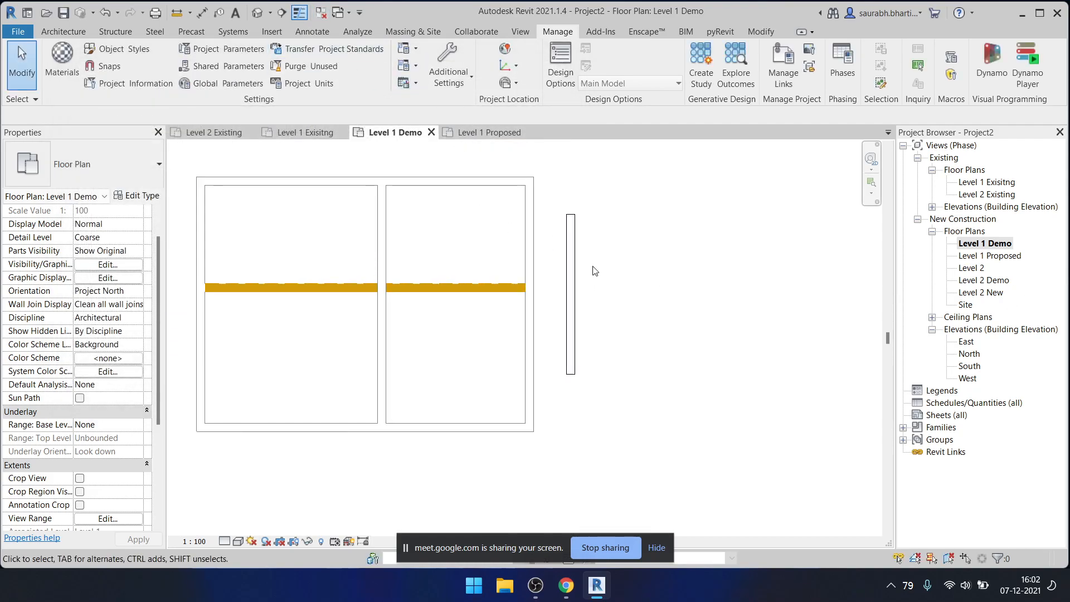
- Create a new phase filter named Z Demo in the project's phasing settings
scroll(593, 271, down, 2)
drag(564, 209, 652, 381)
click(614, 274)
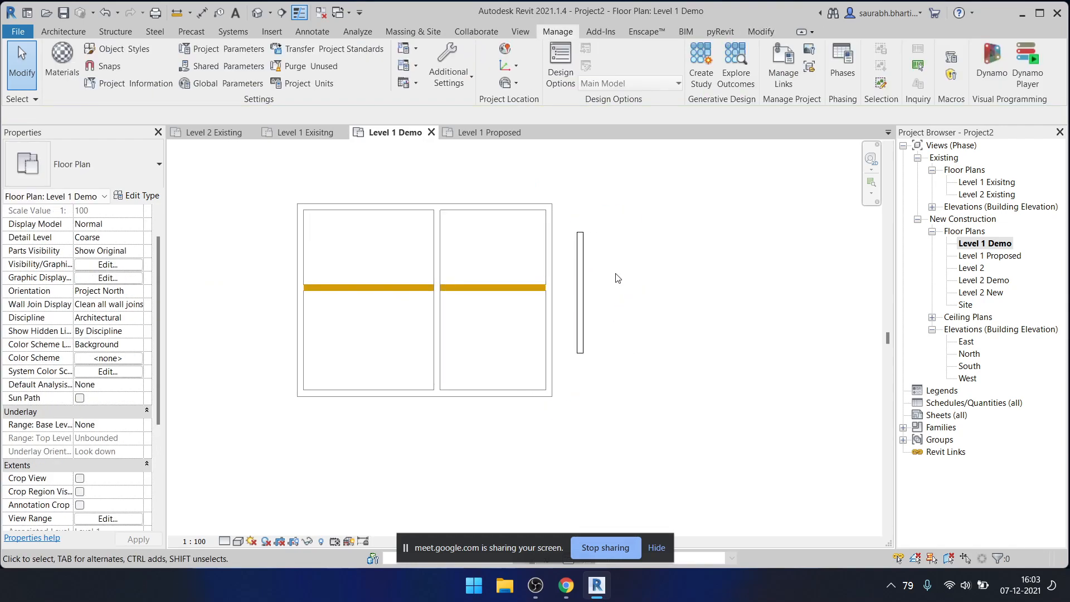
click(844, 72)
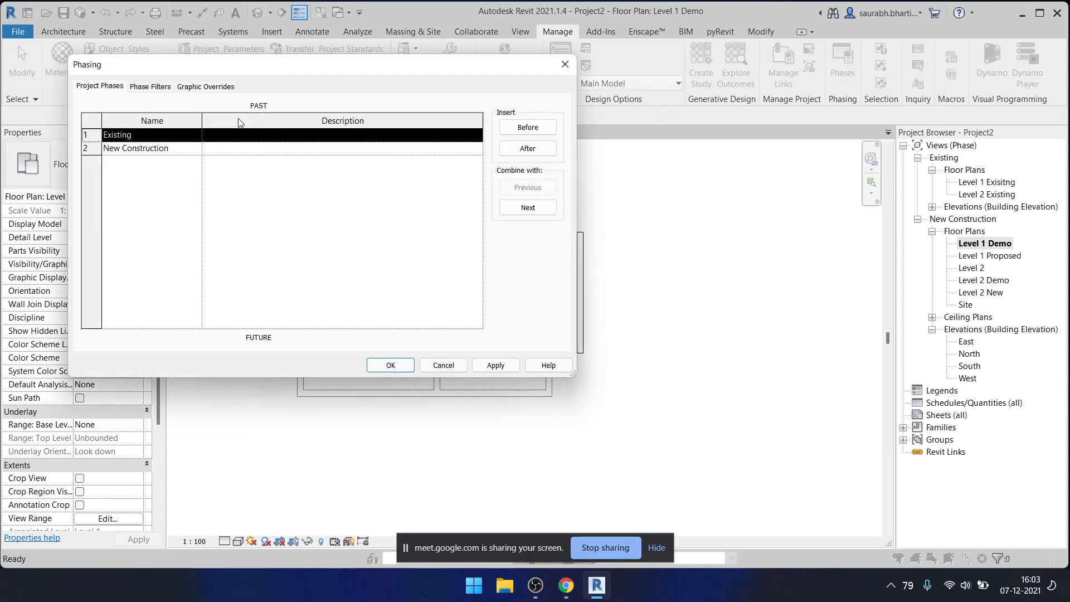
click(150, 87)
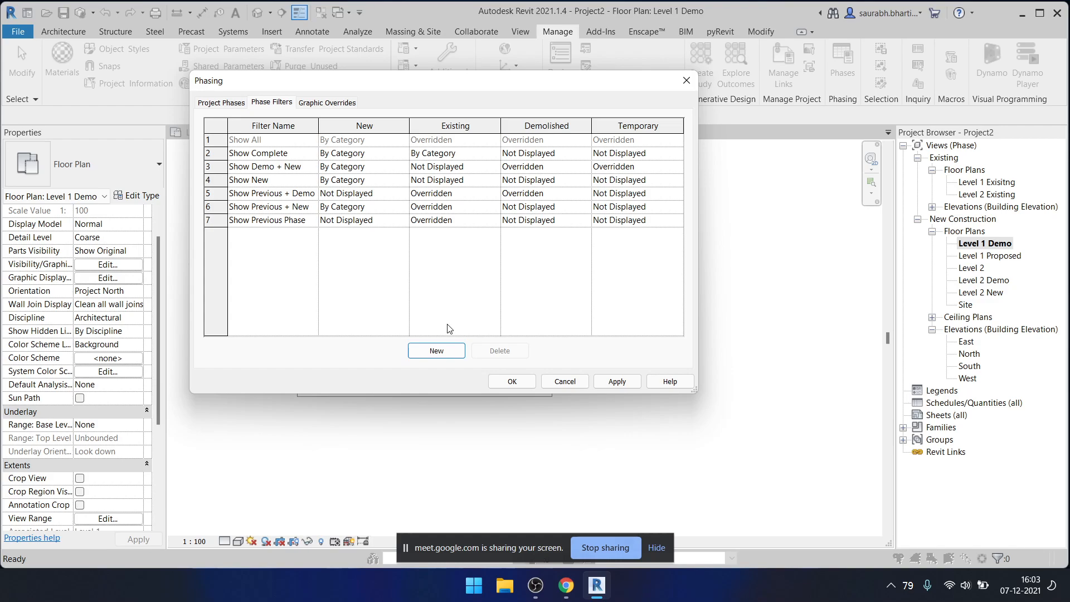
click(455, 357)
click(278, 235)
text(Z)
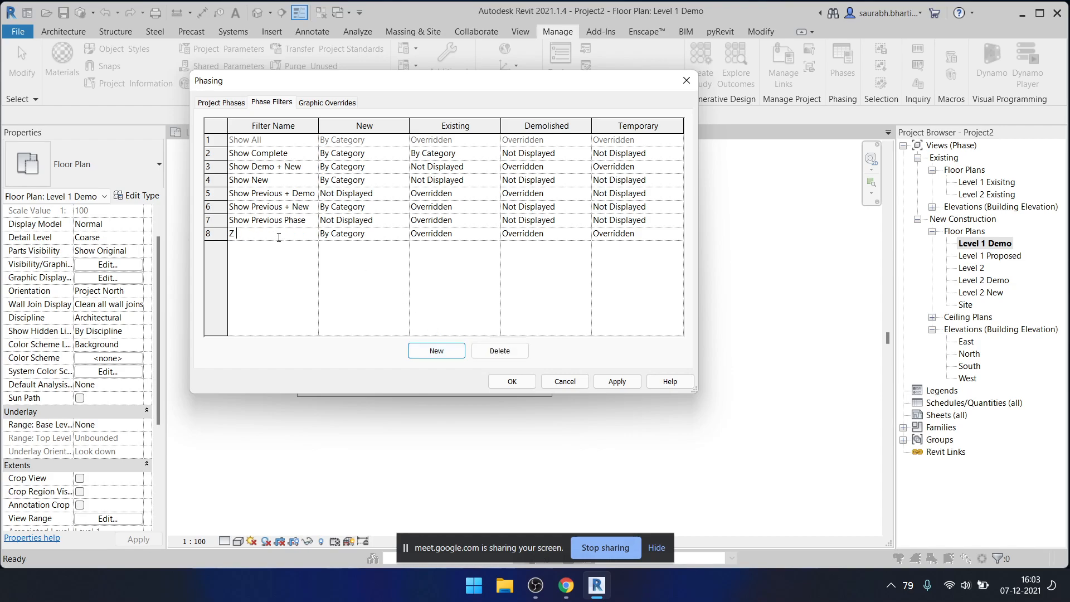
text( Demo)
- Add another phase filter named Z Proposed and apply the phasing changes
click(436, 351)
click(307, 246)
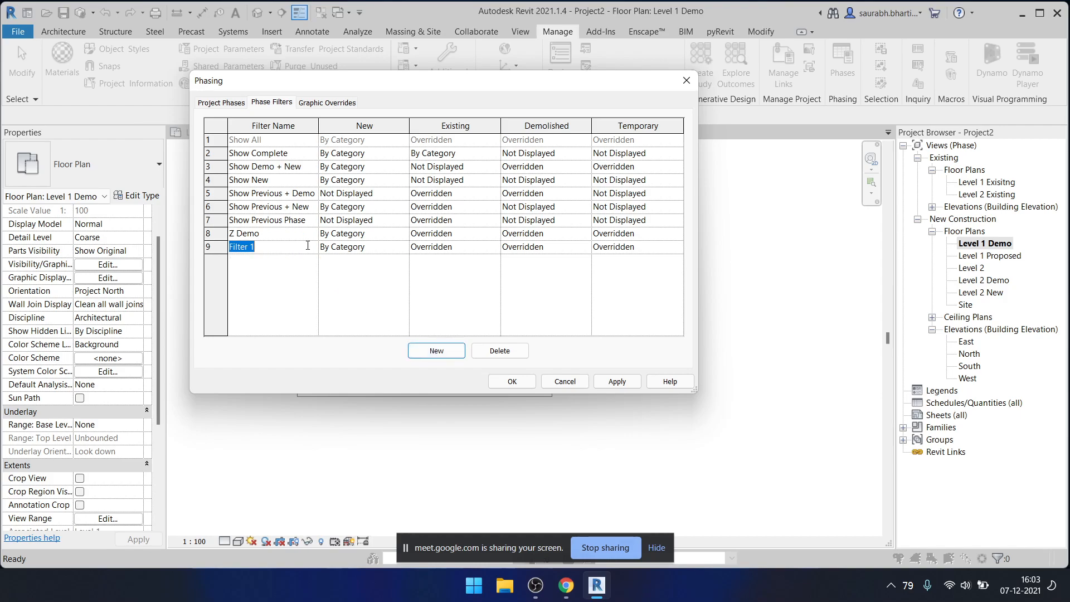
text(Z Proposed)
click(616, 381)
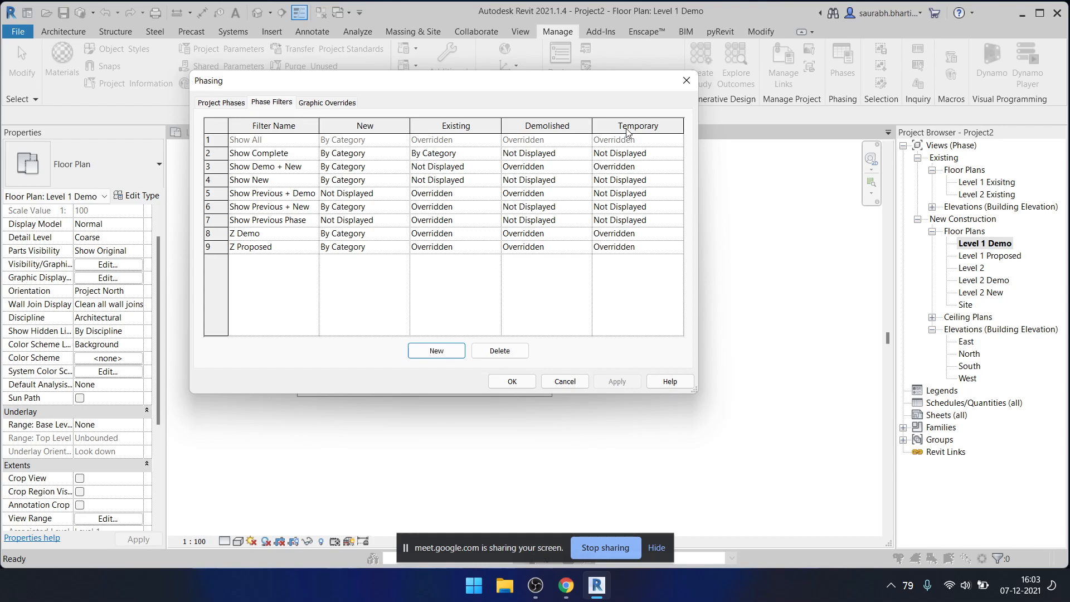
- In the Z Demo filter, keep Demolished elements Overridden and set Existing elements to By Category
drag(429, 80, 843, 112)
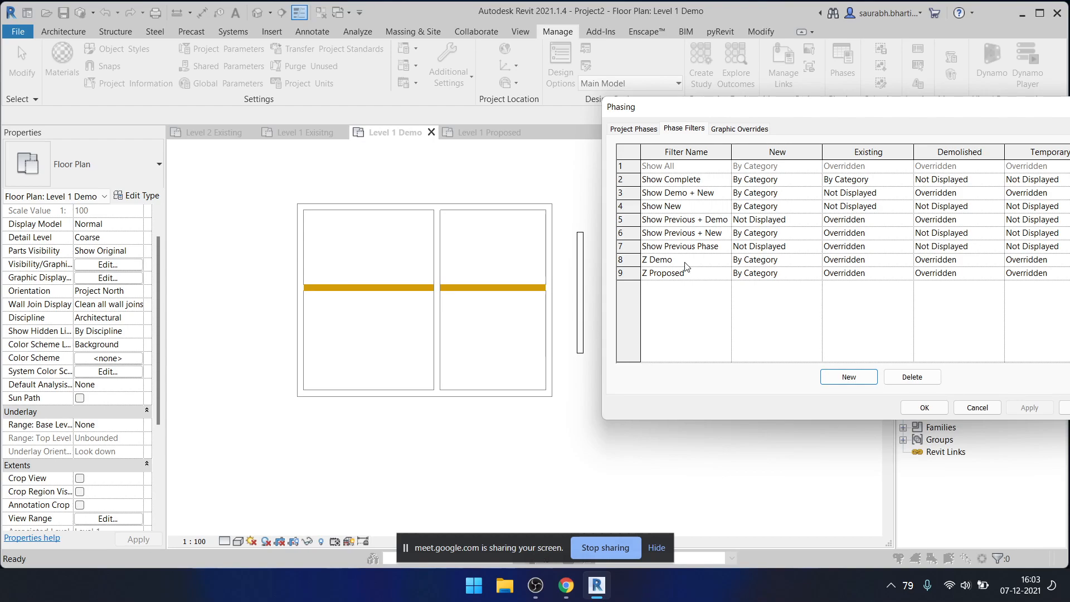
drag(814, 111, 789, 94)
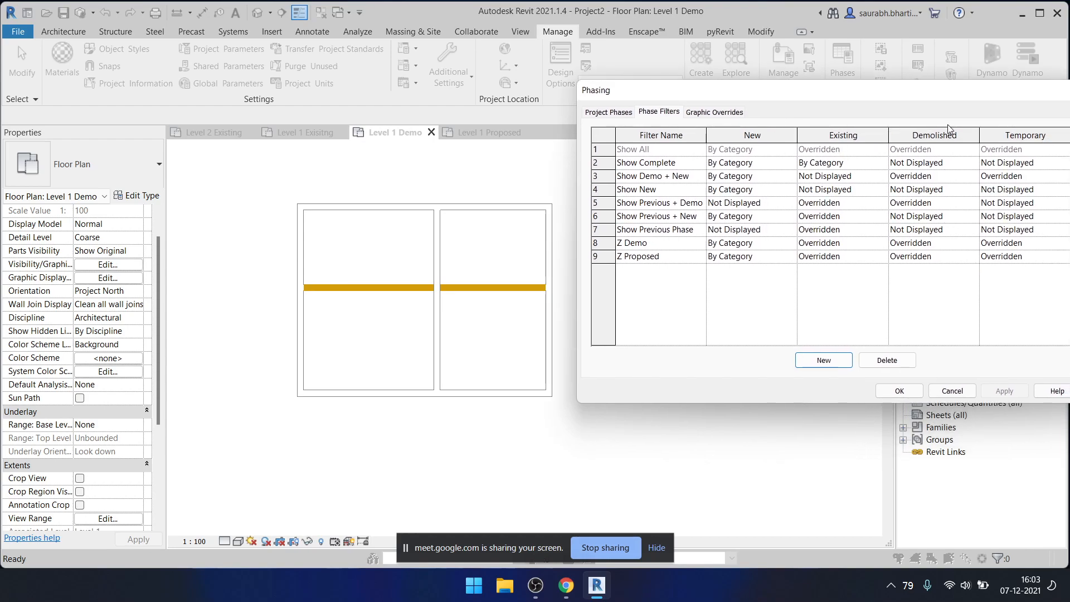
click(950, 245)
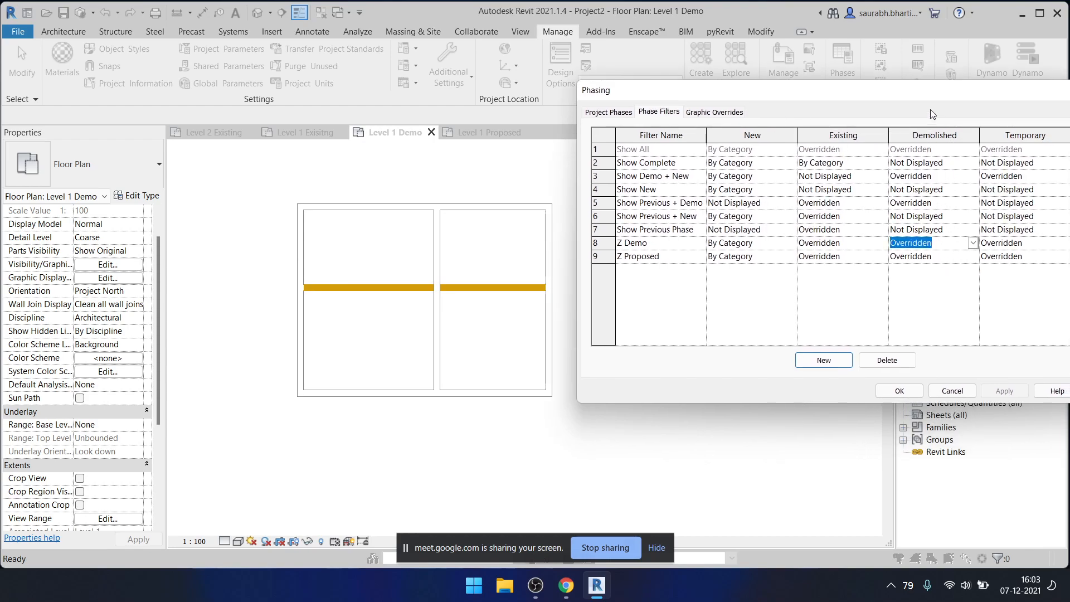
click(972, 244)
click(959, 272)
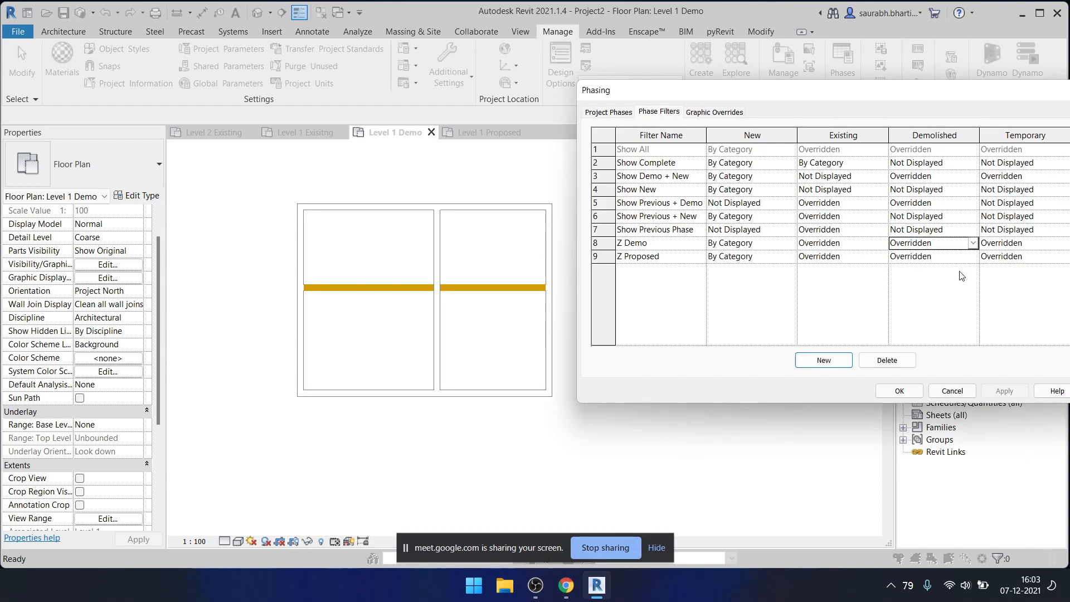
click(885, 244)
click(845, 261)
click(882, 244)
click(858, 269)
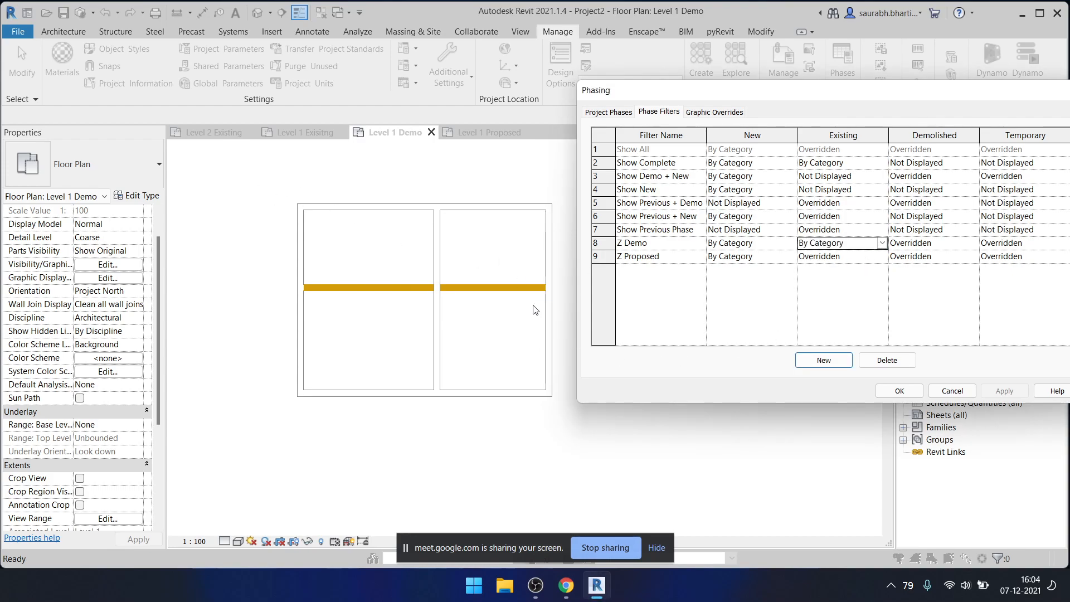
- In the Z Demo filter, set New elements to Overridden and Temporary elements to Not Displayed
click(790, 245)
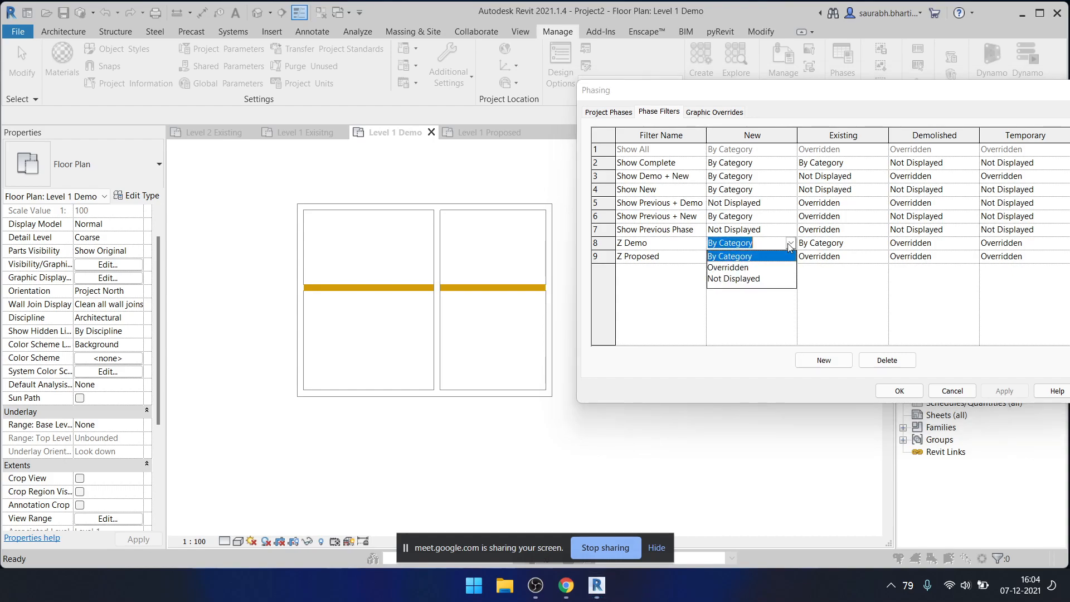
click(758, 268)
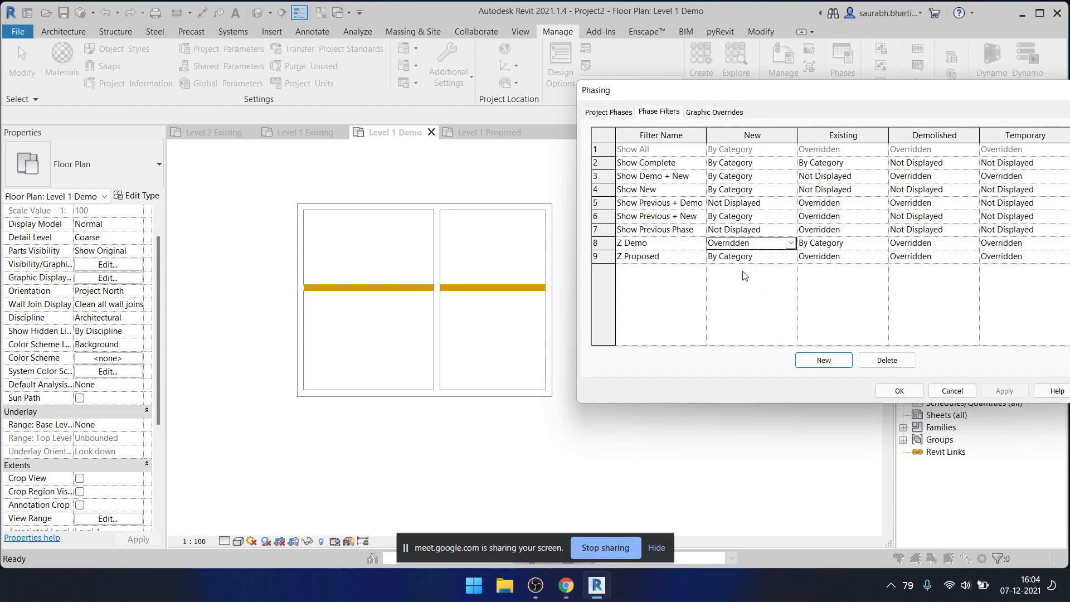
drag(982, 99, 906, 79)
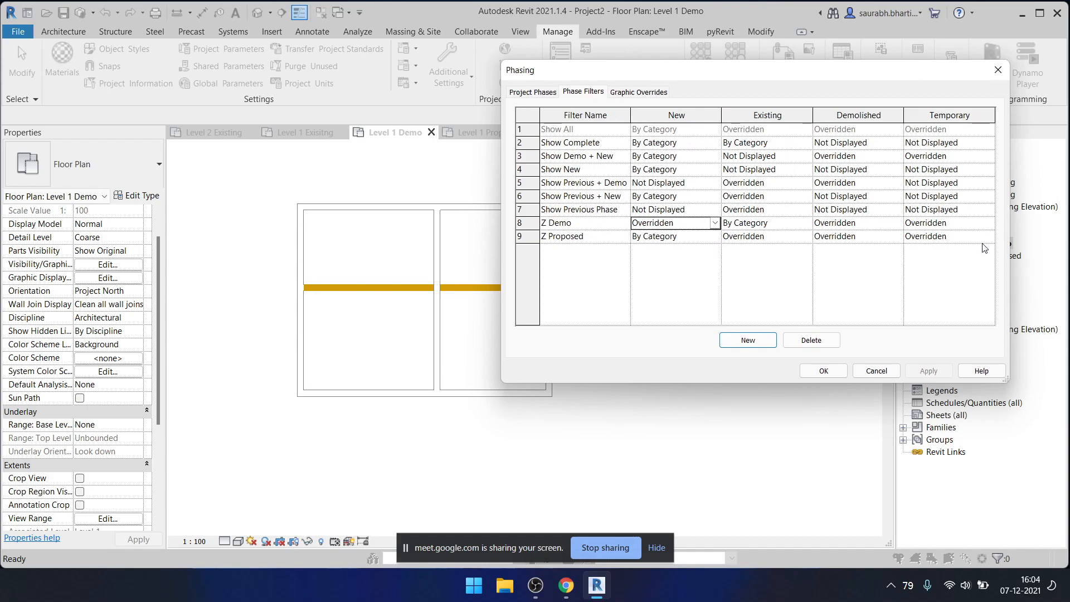
click(986, 223)
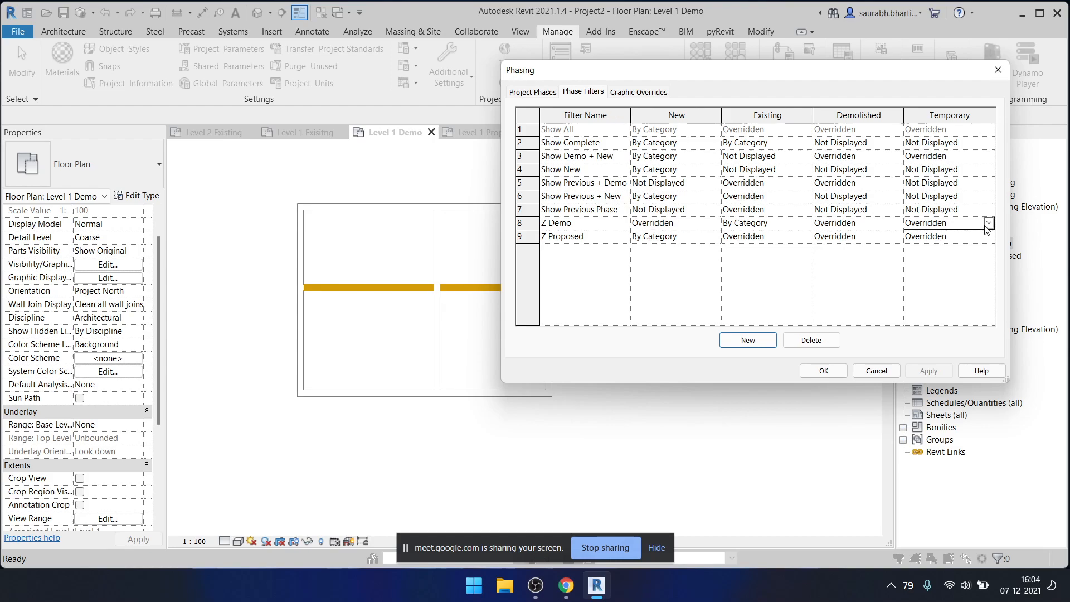
click(988, 223)
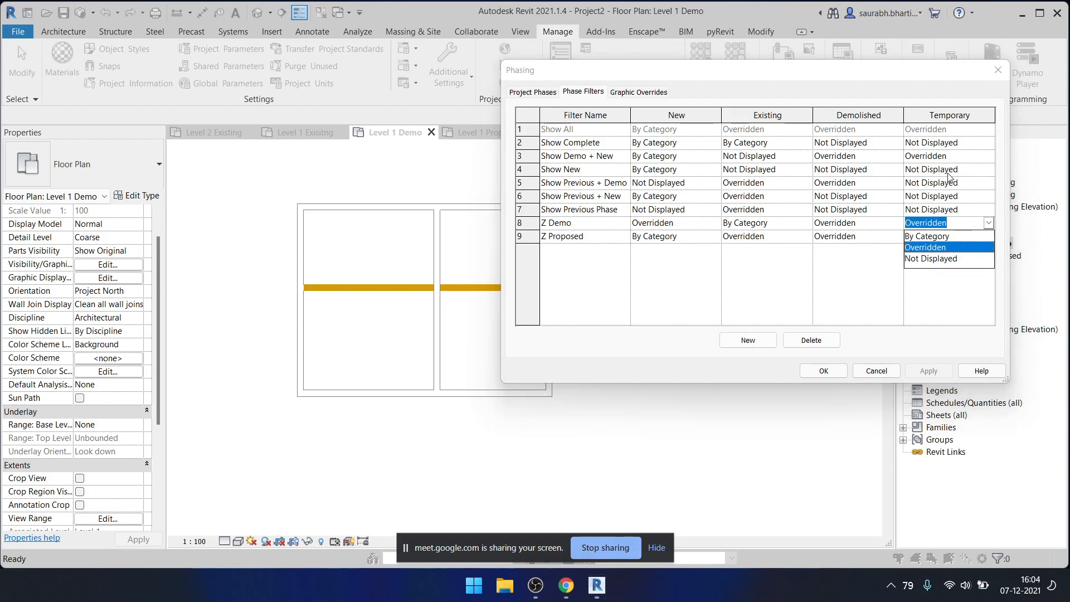
click(979, 259)
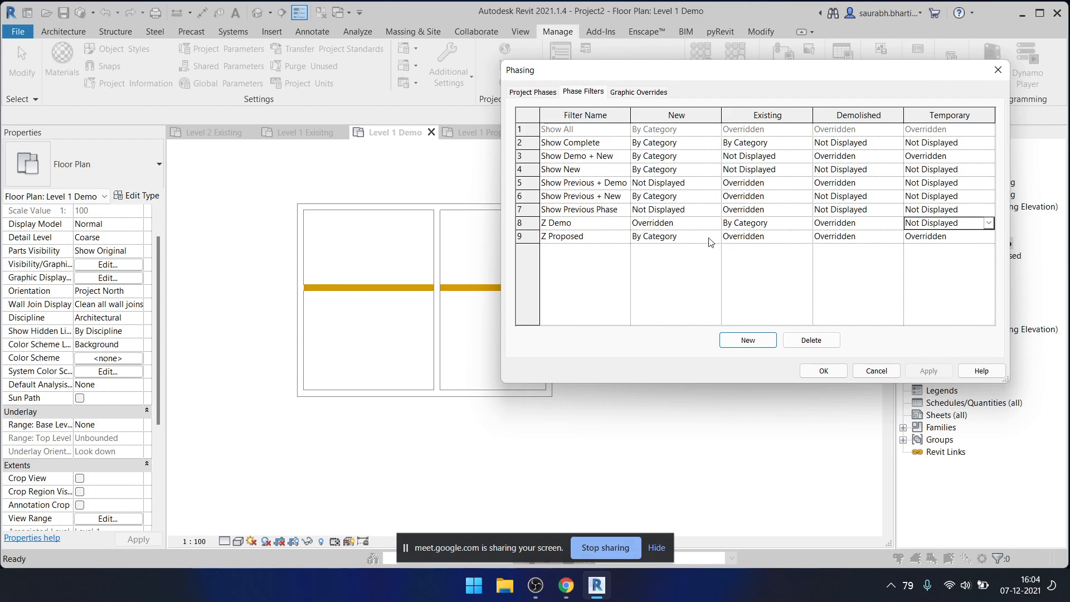
- Set New elements to Overridden in the Z Proposed filter
click(686, 224)
click(703, 115)
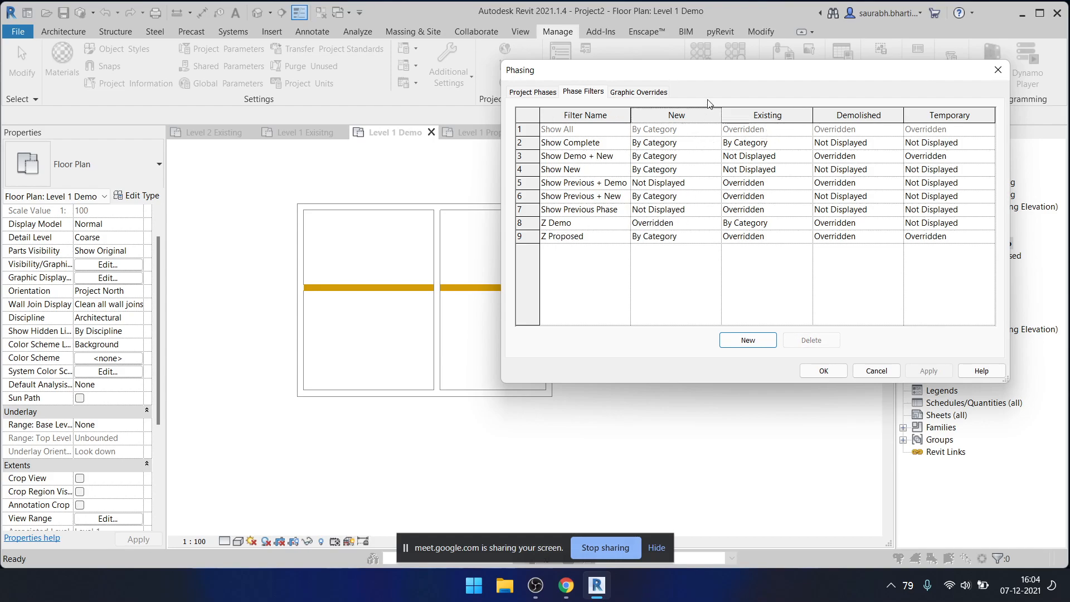
click(694, 228)
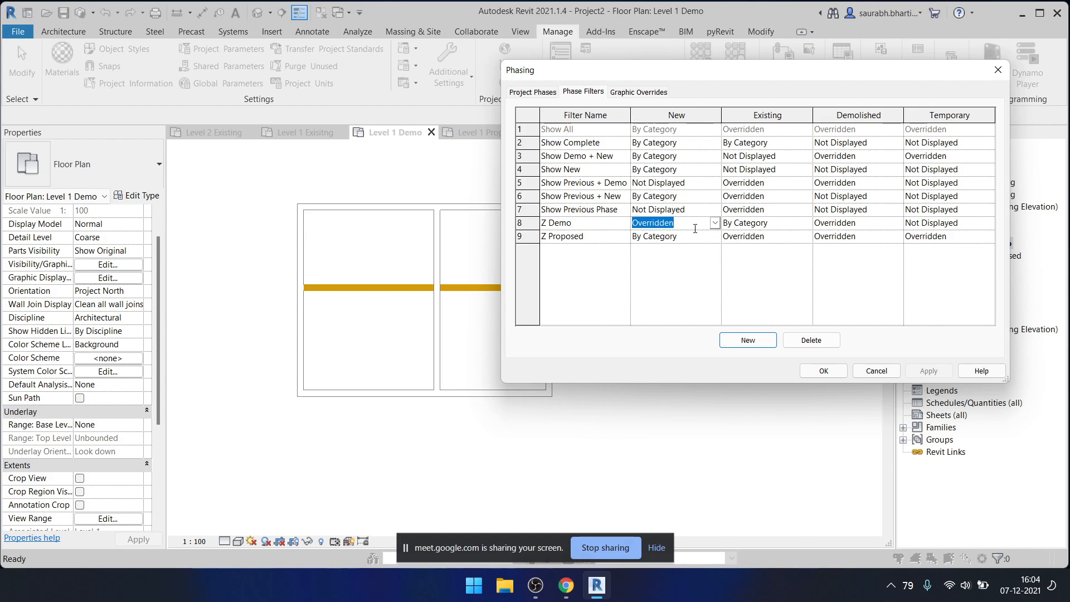
click(694, 225)
click(611, 237)
click(611, 238)
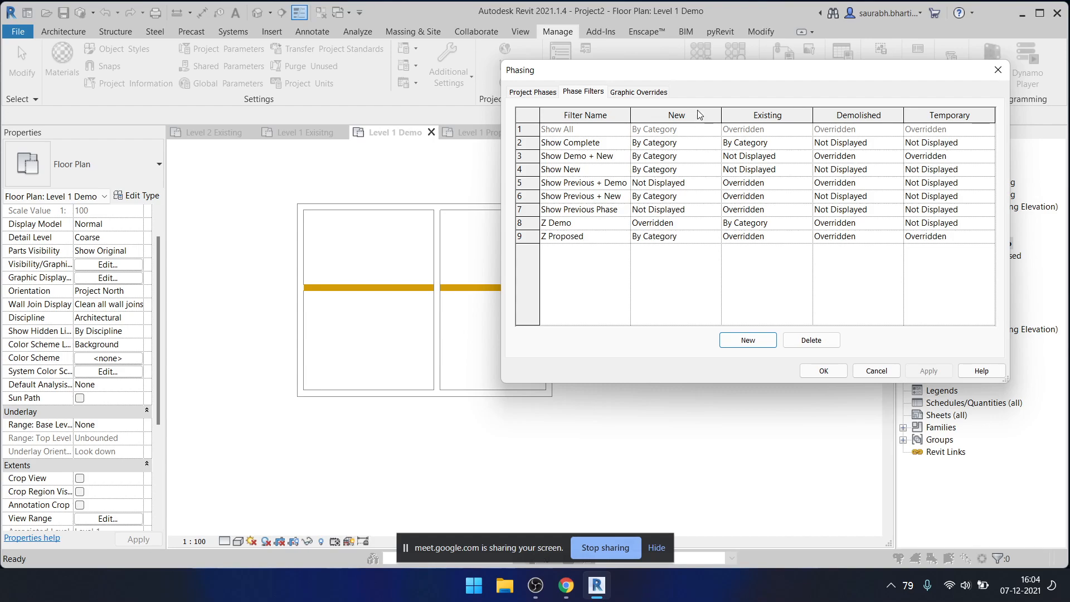
click(718, 237)
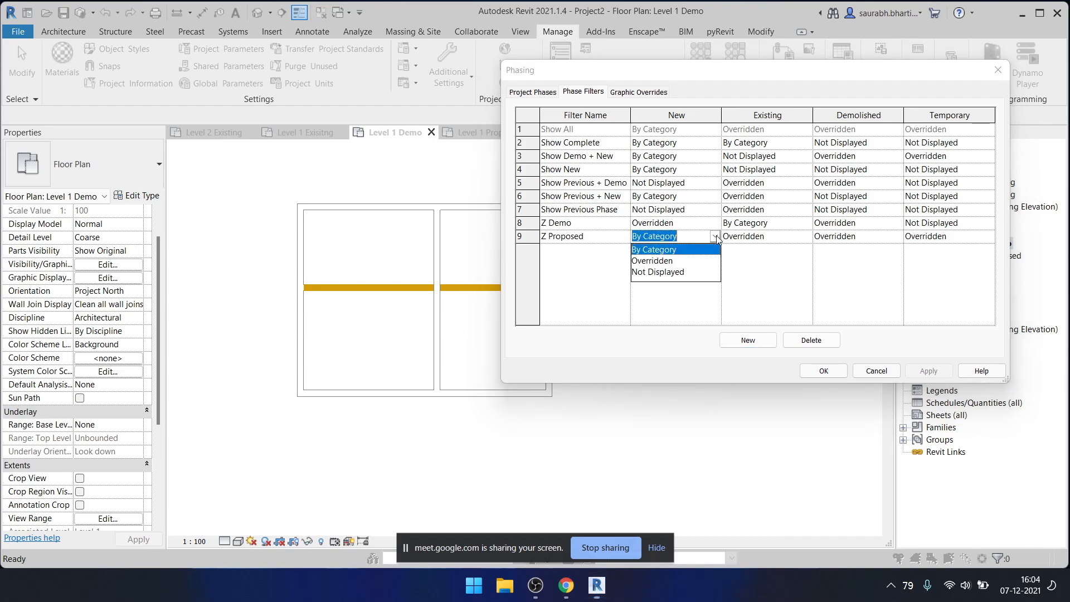
click(681, 261)
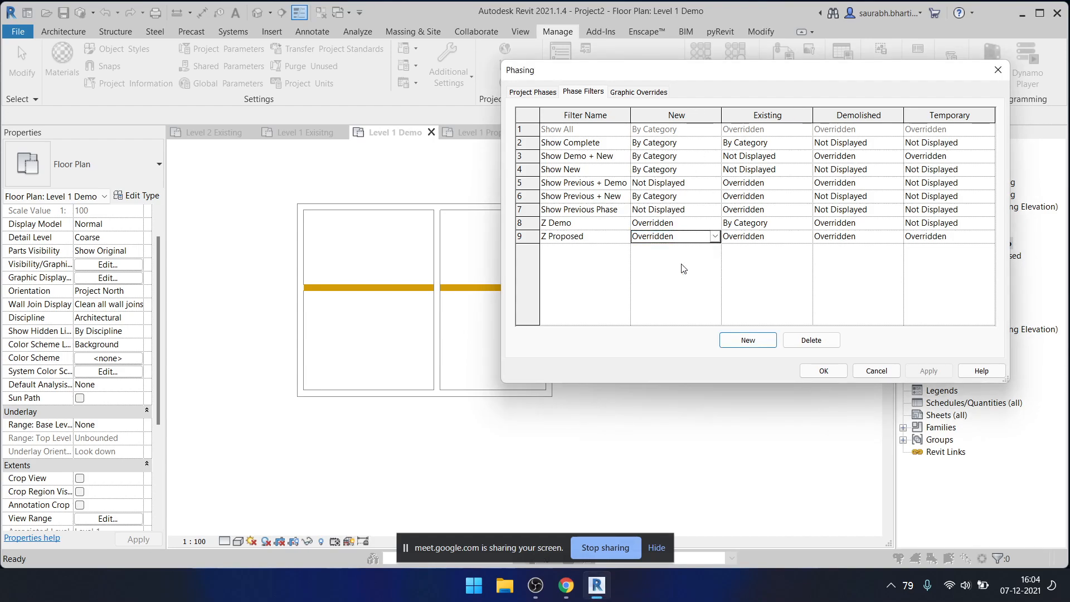
- Set the Z Proposed phase filter's Existing status to By Category and its Demolished and Temporary statuses to Not Displayed, applying the phasing settings
click(807, 238)
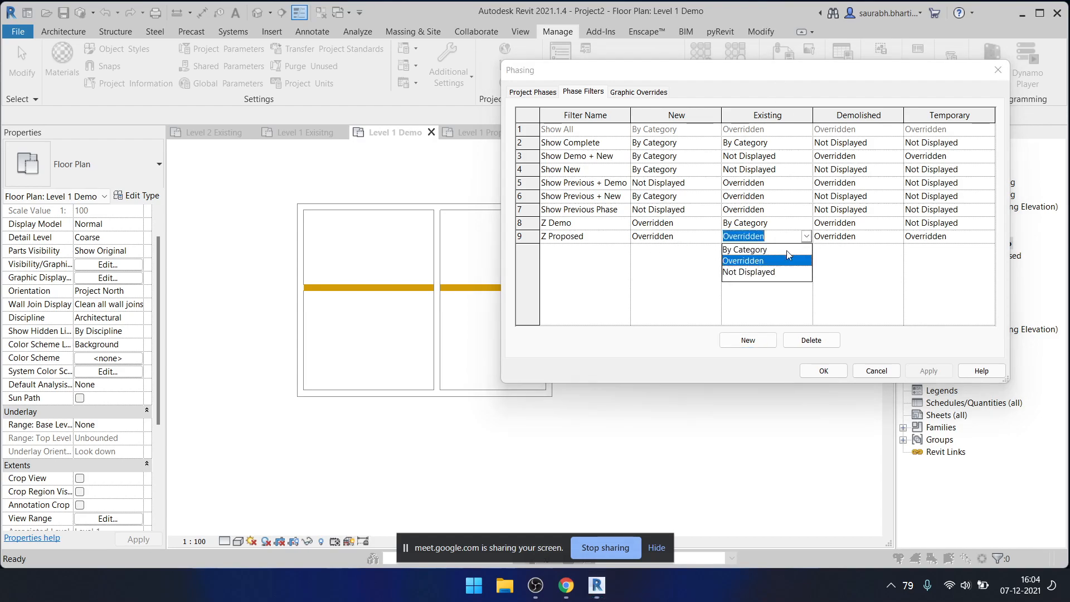
click(769, 250)
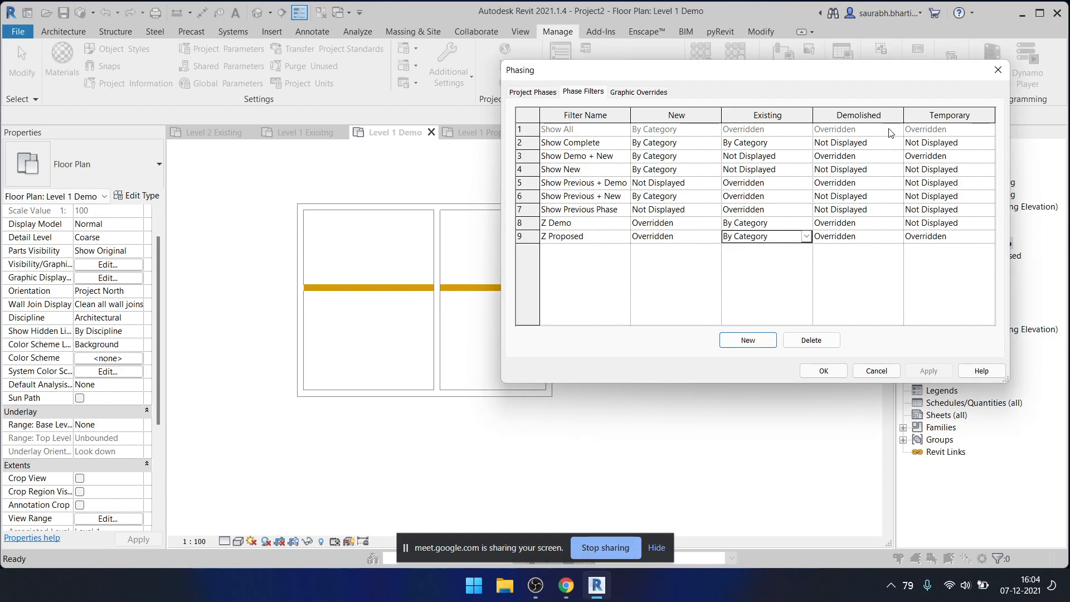
click(898, 238)
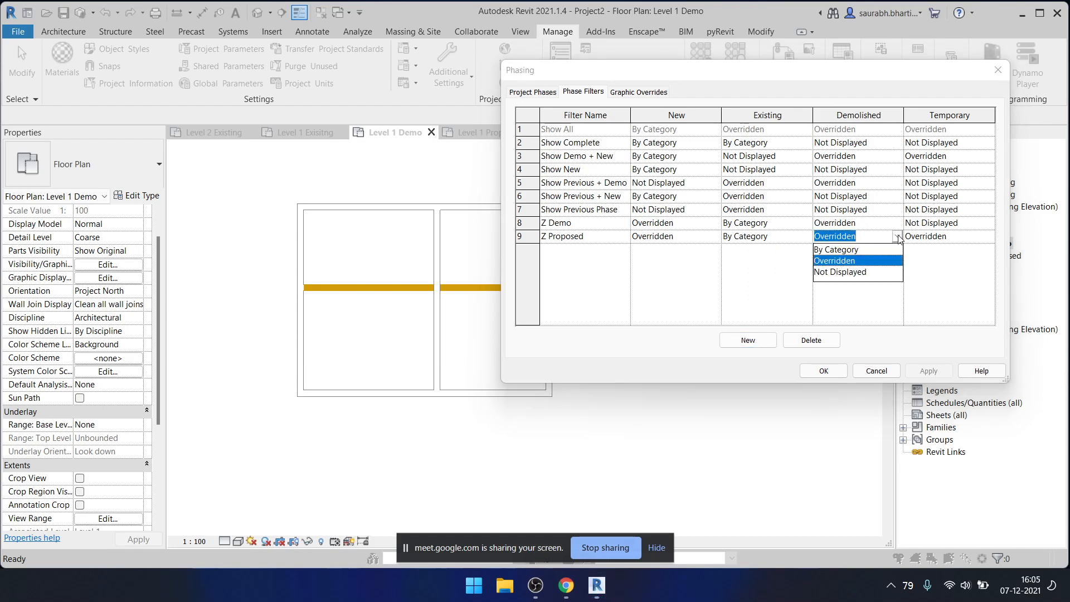
click(867, 273)
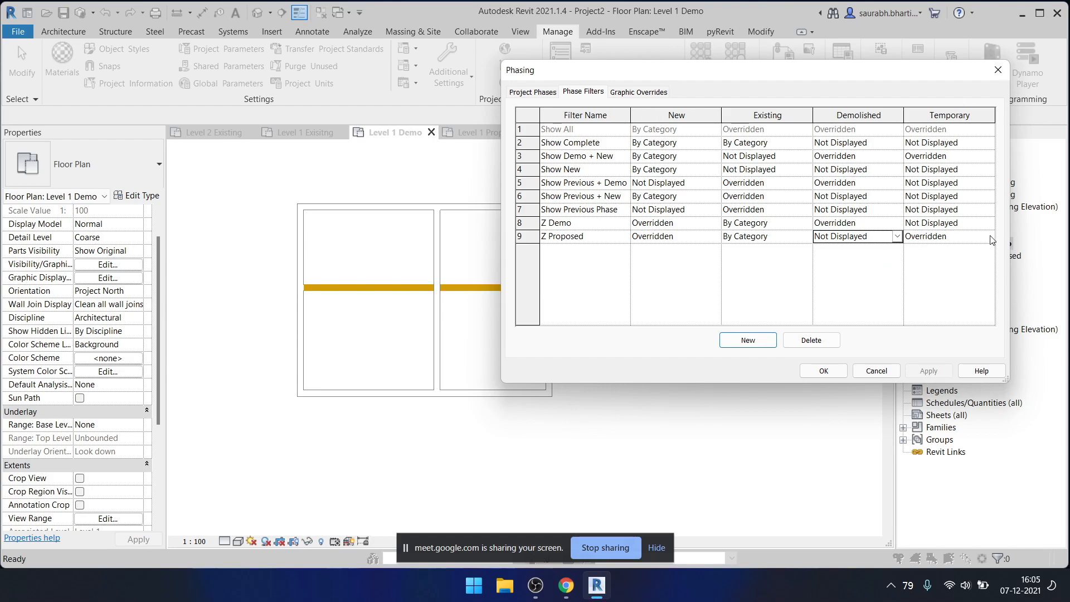
click(990, 238)
click(980, 234)
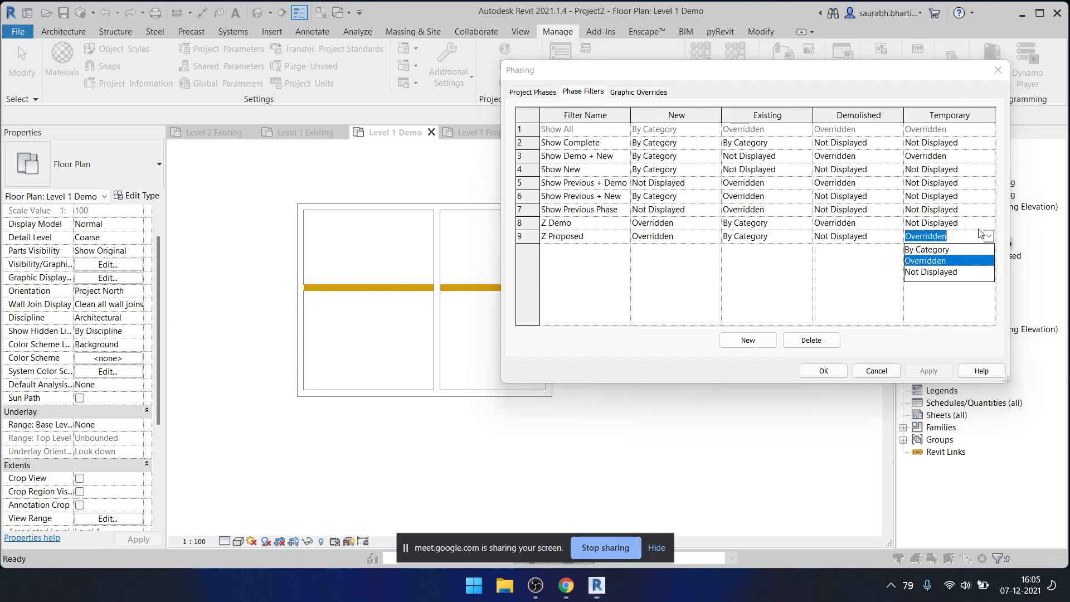
click(947, 272)
click(830, 374)
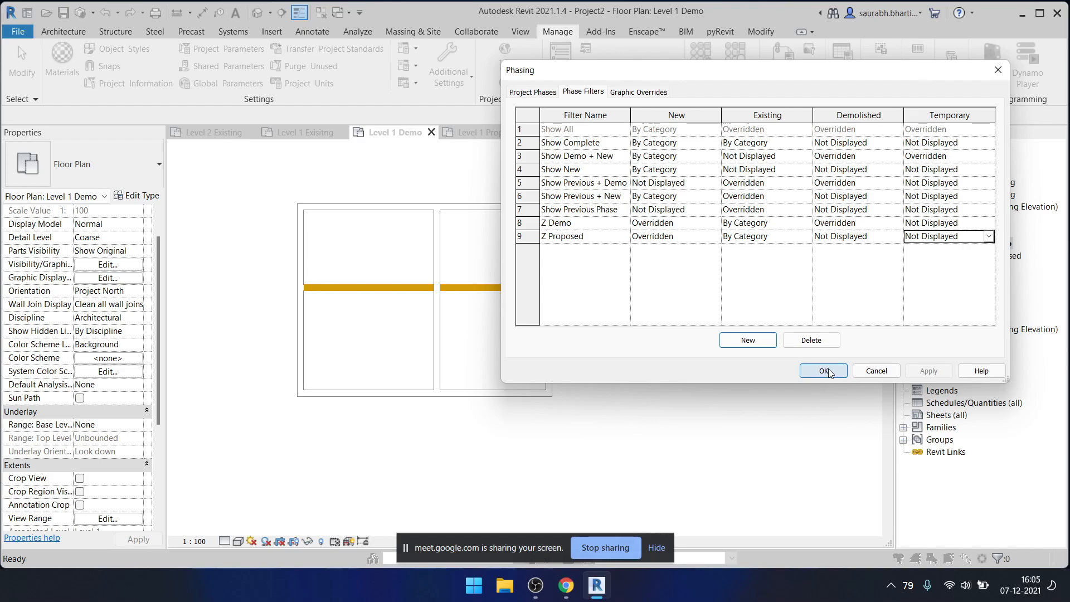
- Open the Level 1 Proposed floor plan and check the properties of the detached wall beside the building
double_click(992, 256)
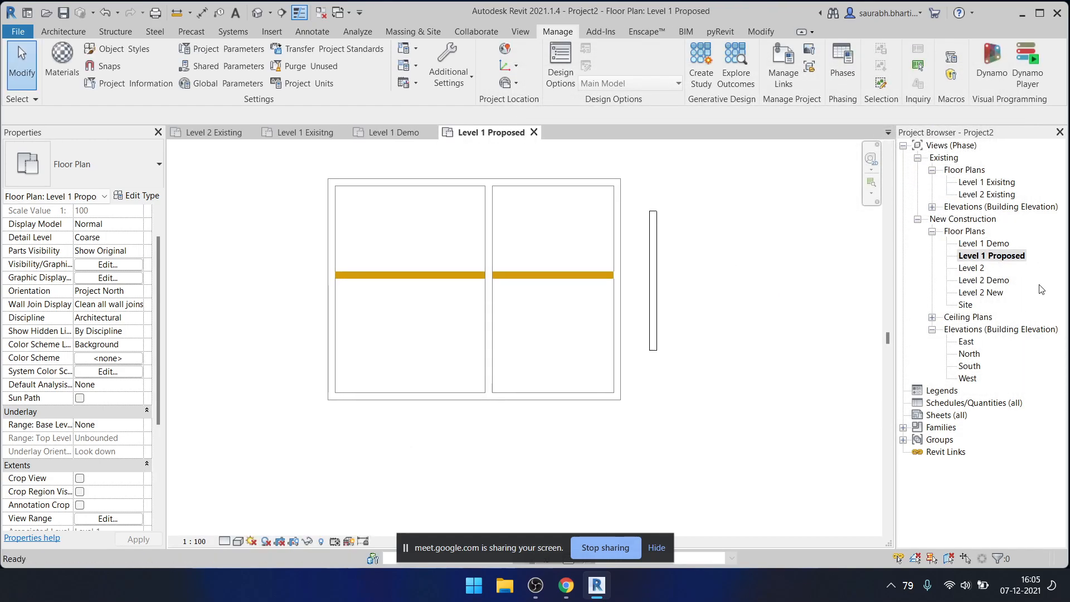
click(653, 278)
middle_drag(526, 323, 507, 324)
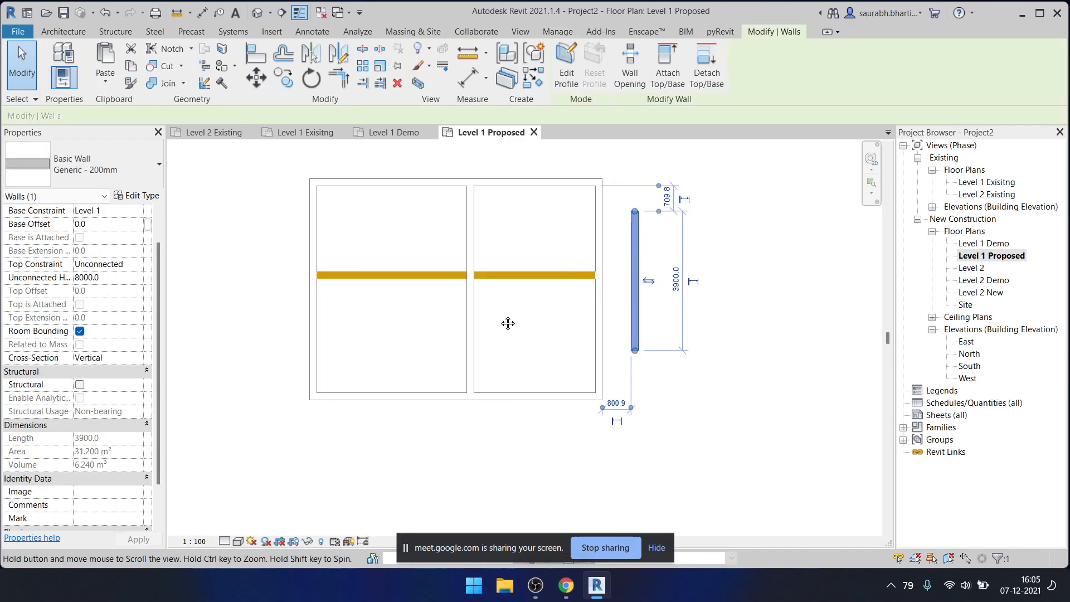
click(507, 323)
- Examine the cut pattern override of the New phase status in the phasing graphic overrides
click(843, 61)
drag(651, 73, 320, 43)
click(322, 61)
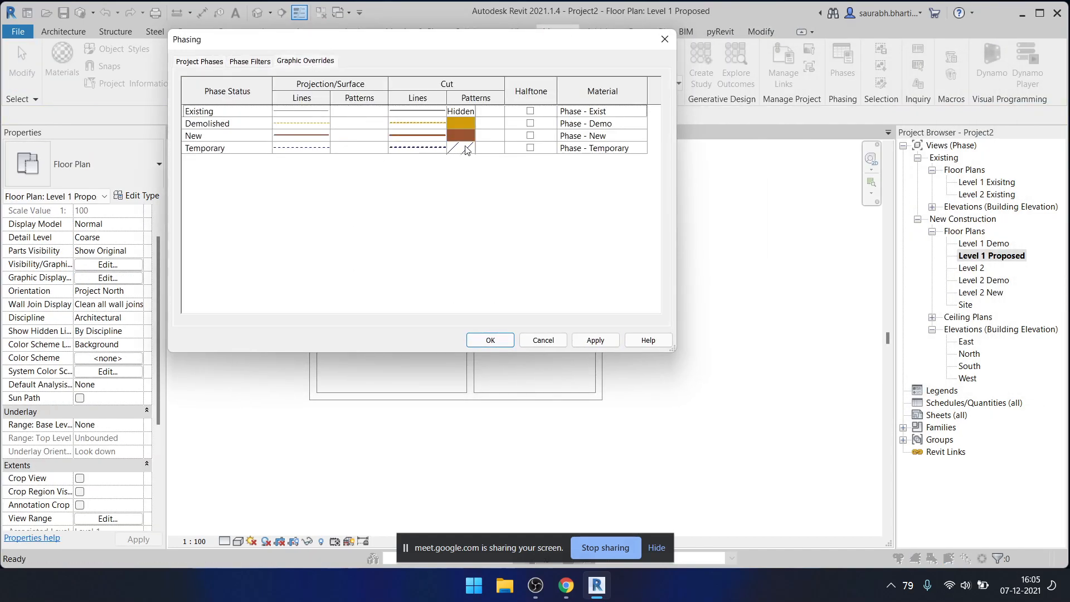
click(483, 138)
click(478, 140)
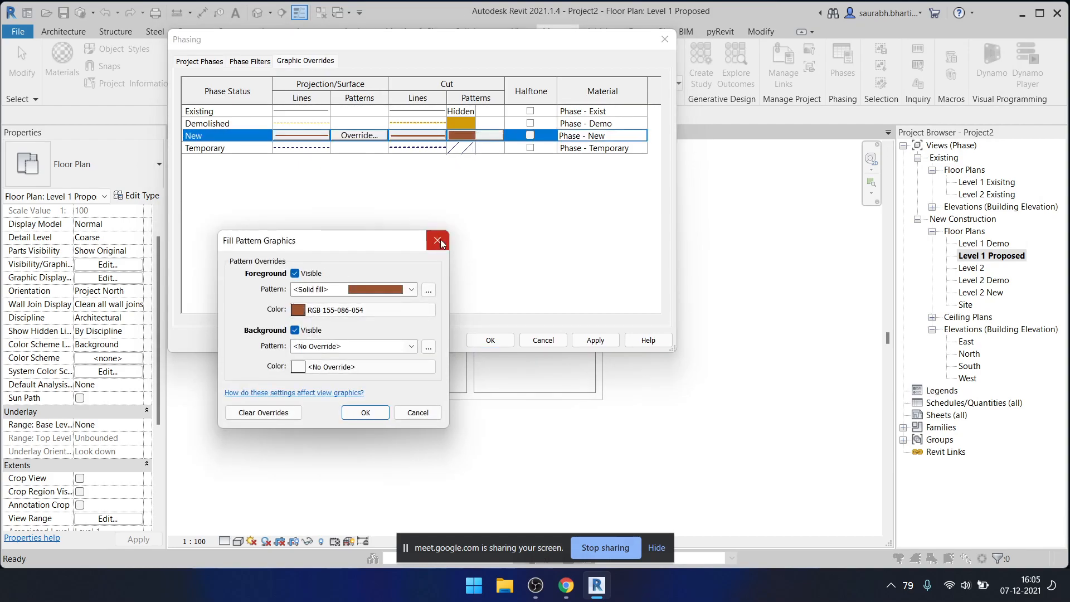
key(Escape)
key(Escape)
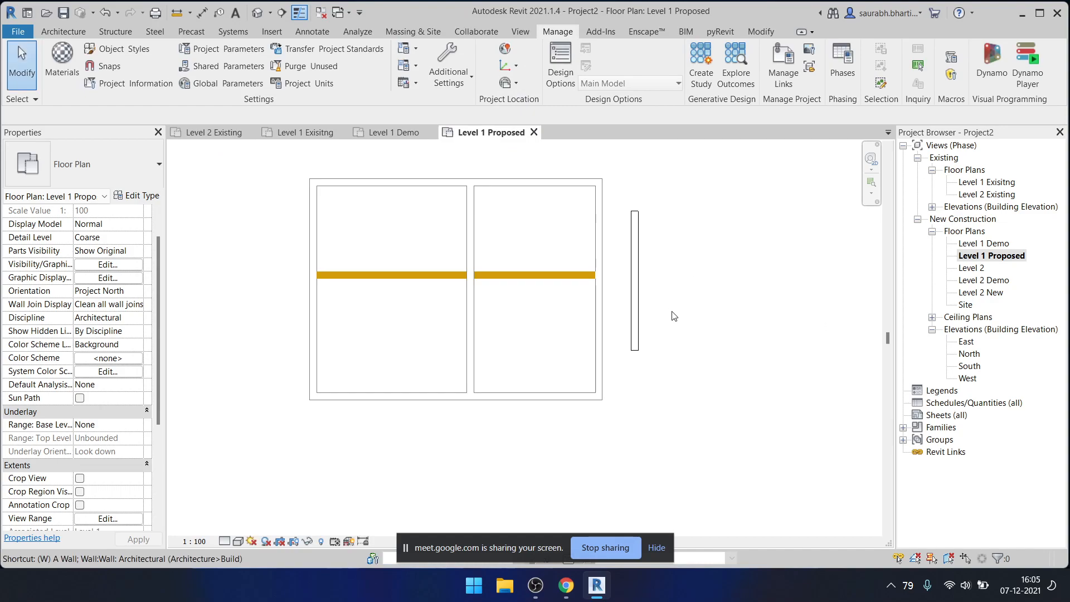
- Draw a slanted test wall beside the detached wall in Level 1 Proposed and undo it
key(a)
click(670, 198)
click(688, 289)
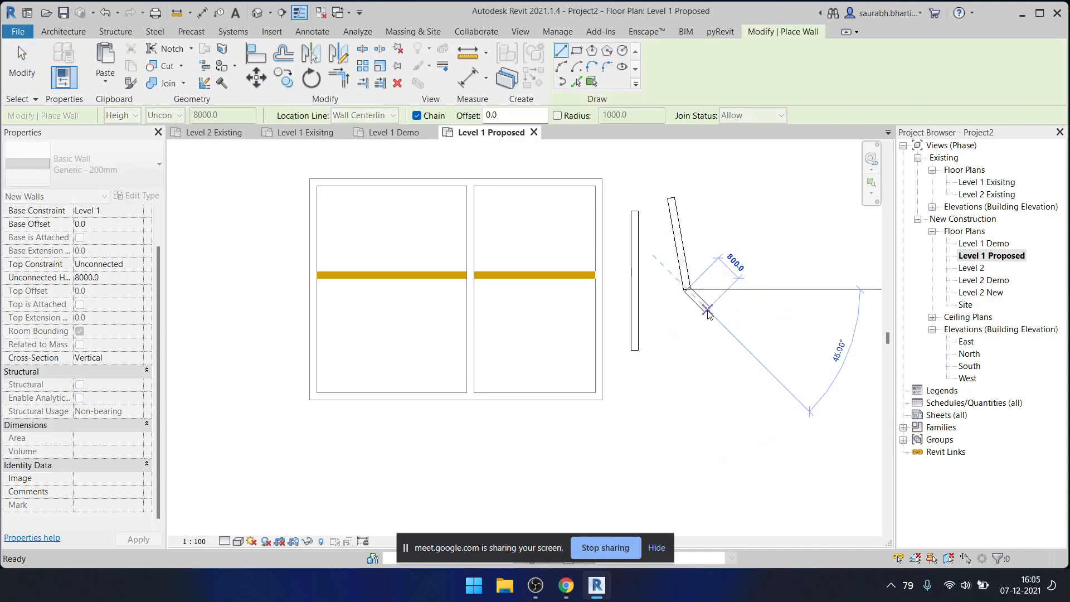
key(Escape)
key(ctrl+z)
- Open the Level 1 Demo floor plan
double_click(1002, 244)
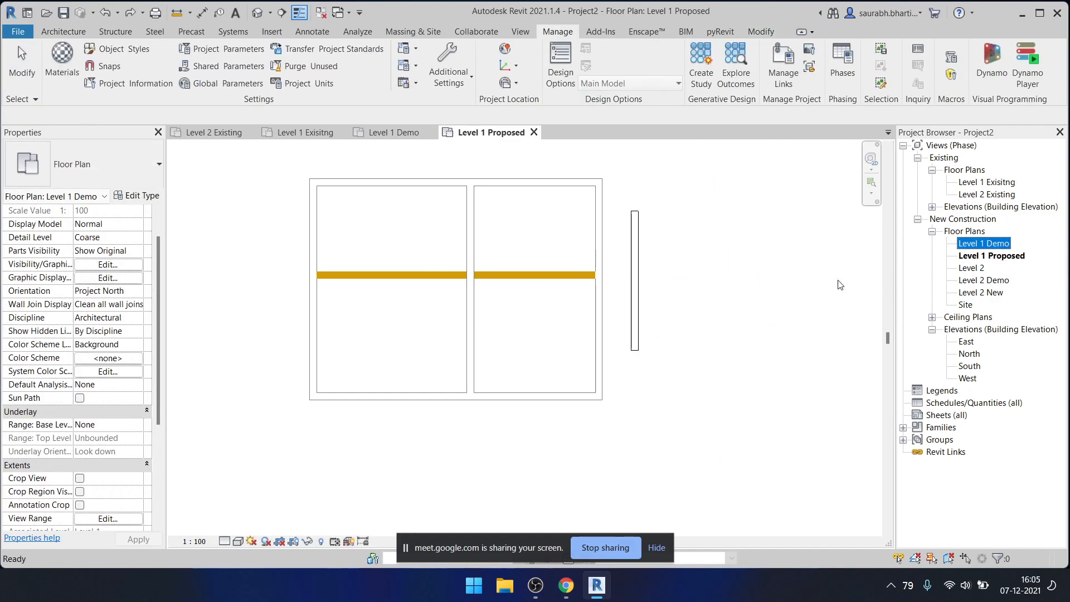
double_click(1002, 246)
click(515, 288)
key(Escape)
key(w)
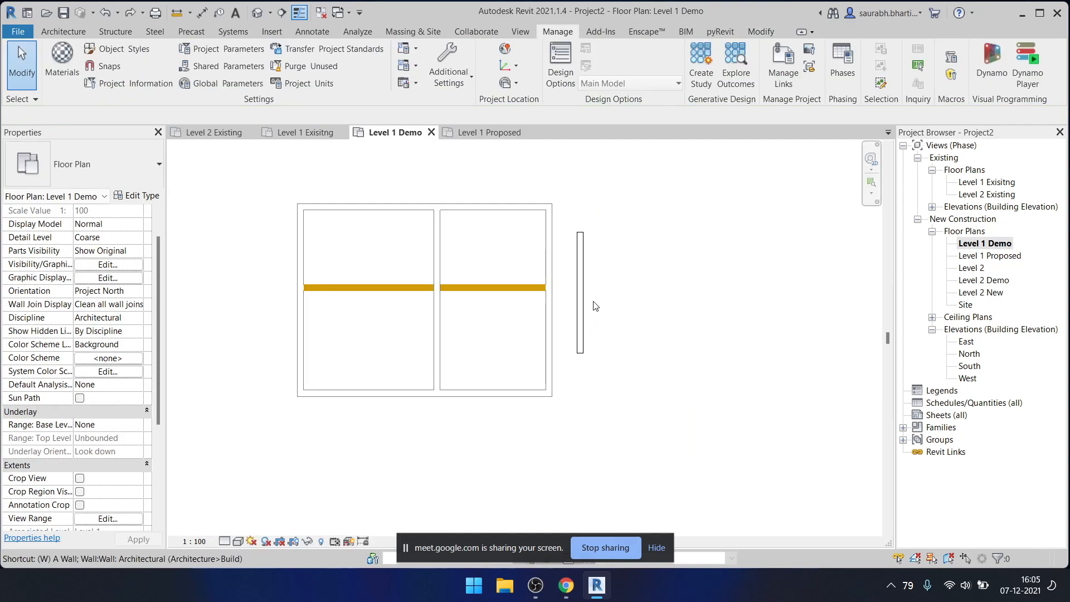
key(g)
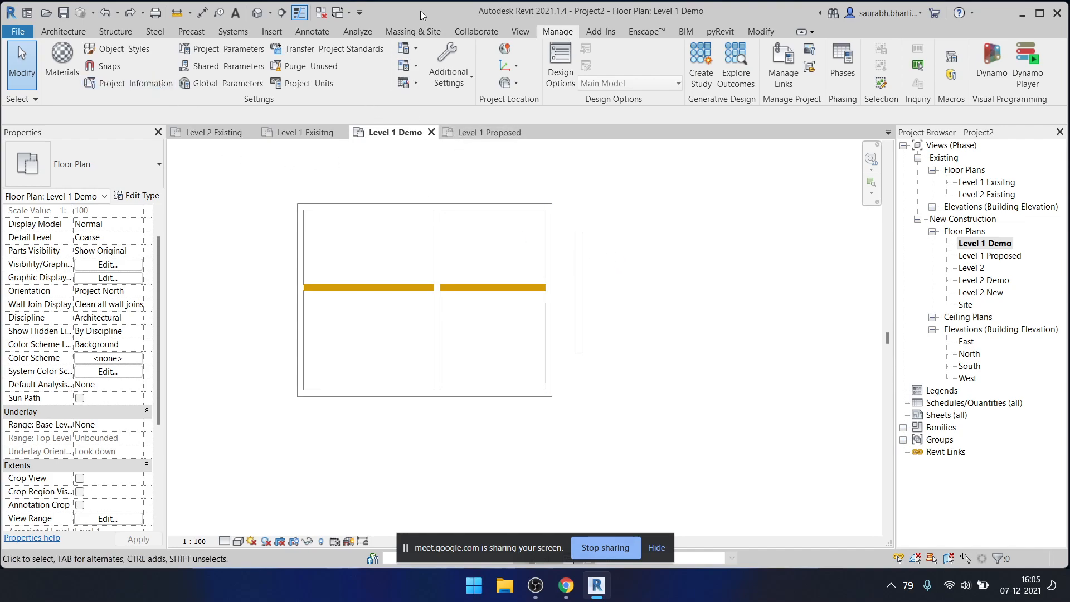
- Review the model visibility/graphics overrides of the Architectural Elevation view template, leaving without changes
click(520, 32)
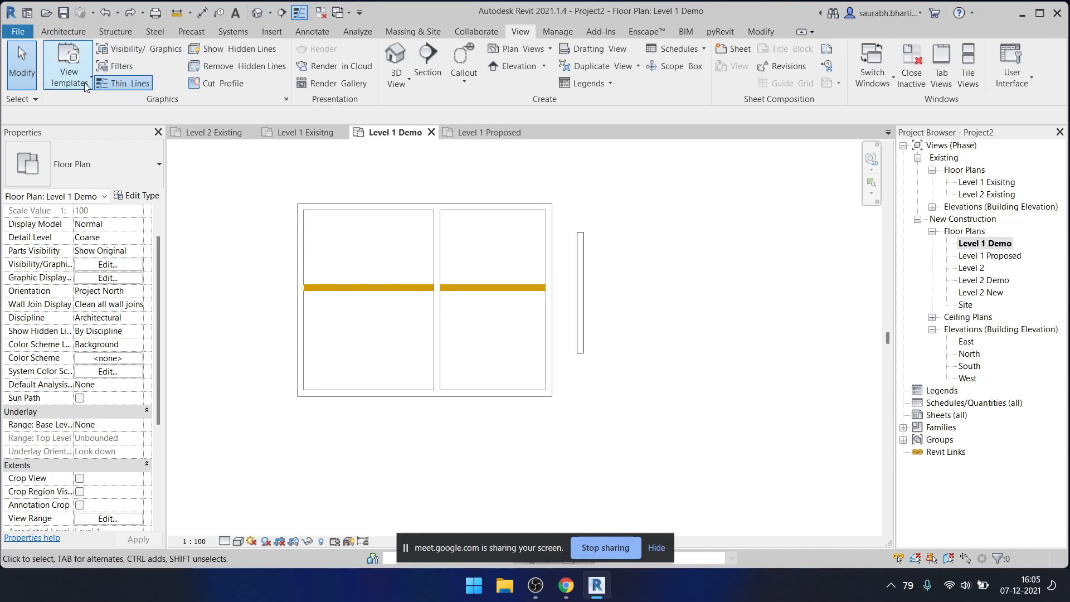
click(80, 82)
click(81, 169)
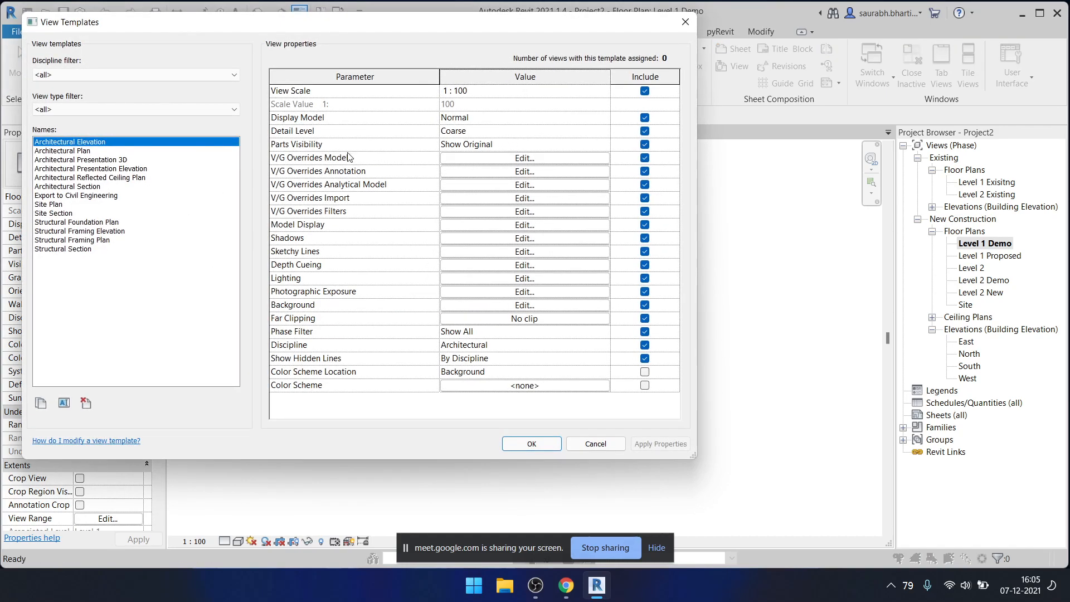
click(469, 159)
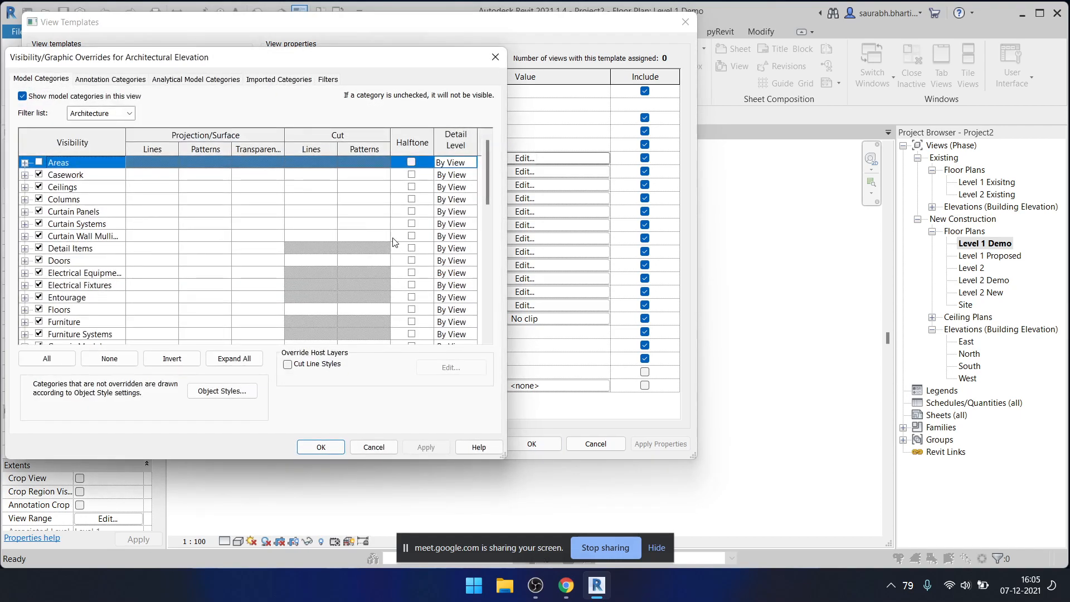
scroll(373, 252, down, 10)
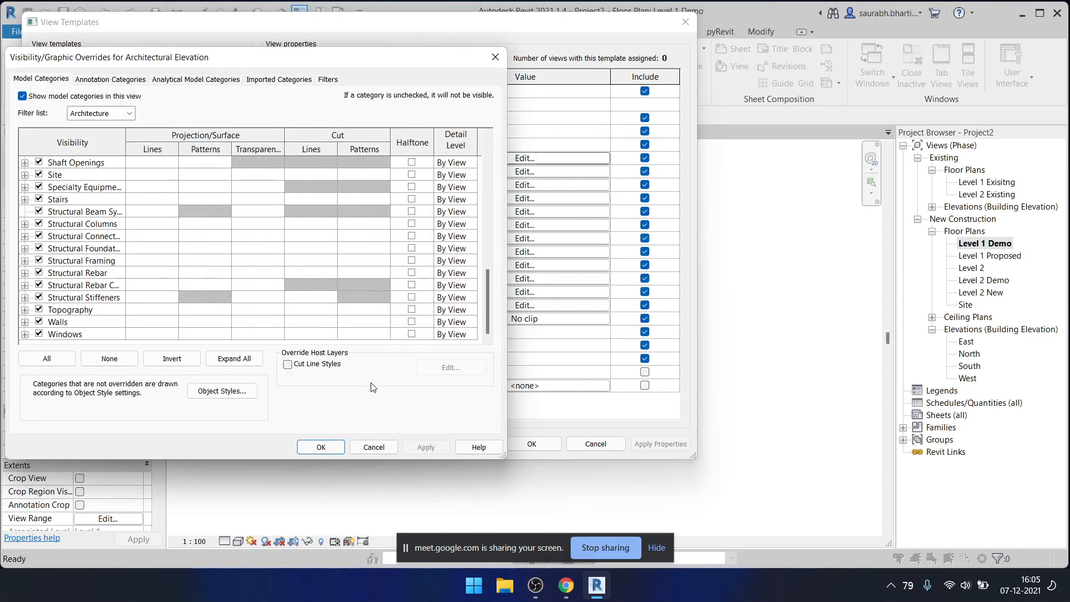
click(374, 446)
click(595, 443)
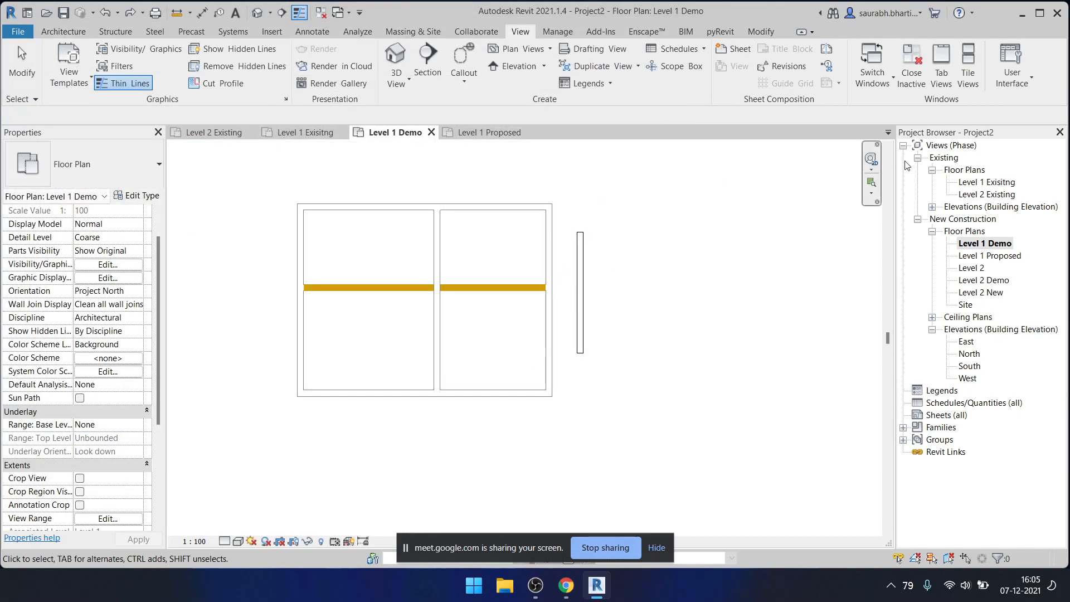
- Open the Level 1 Exisitng floor plan and examine its walls with trial window selections
double_click(986, 181)
scroll(581, 361, down, 1)
scroll(570, 341, up, 7)
scroll(567, 313, down, 5)
scroll(460, 263, up, 1)
click(390, 230)
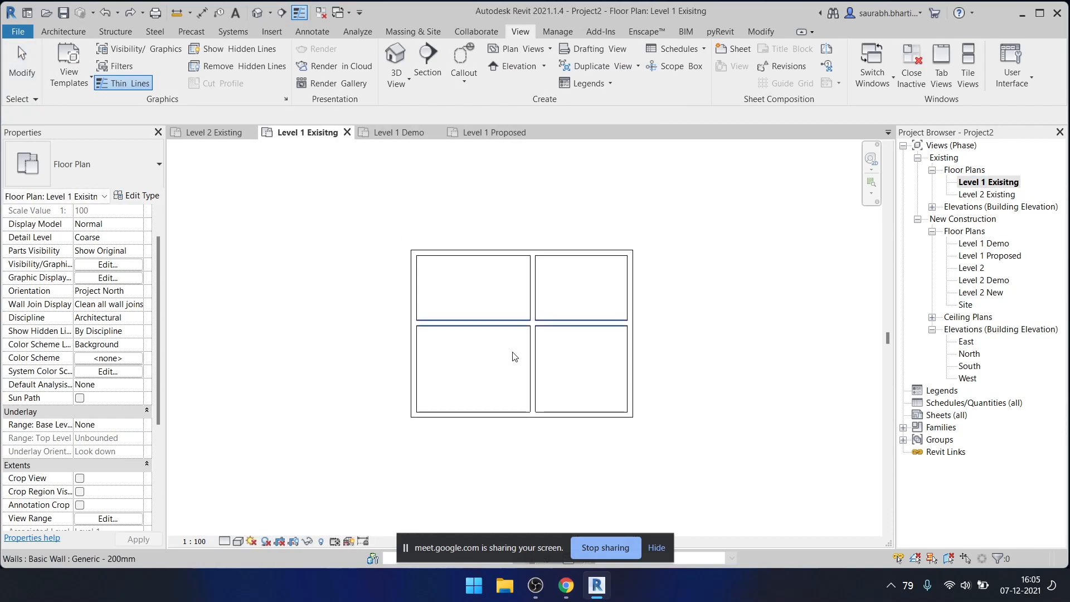
drag(382, 206, 690, 433)
click(341, 209)
drag(341, 212, 692, 461)
click(440, 304)
drag(377, 239, 654, 428)
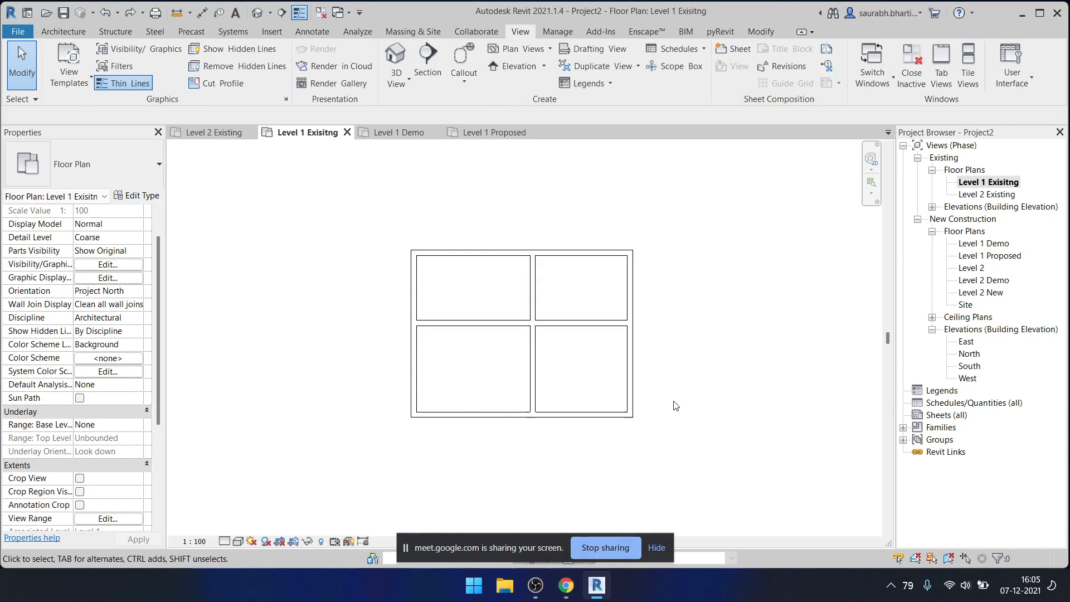
- Check the Level 1 Exisitng visibility/graphics settings and the Architectural Elevation template's model overrides, closing them without changes
key(v)
key(g)
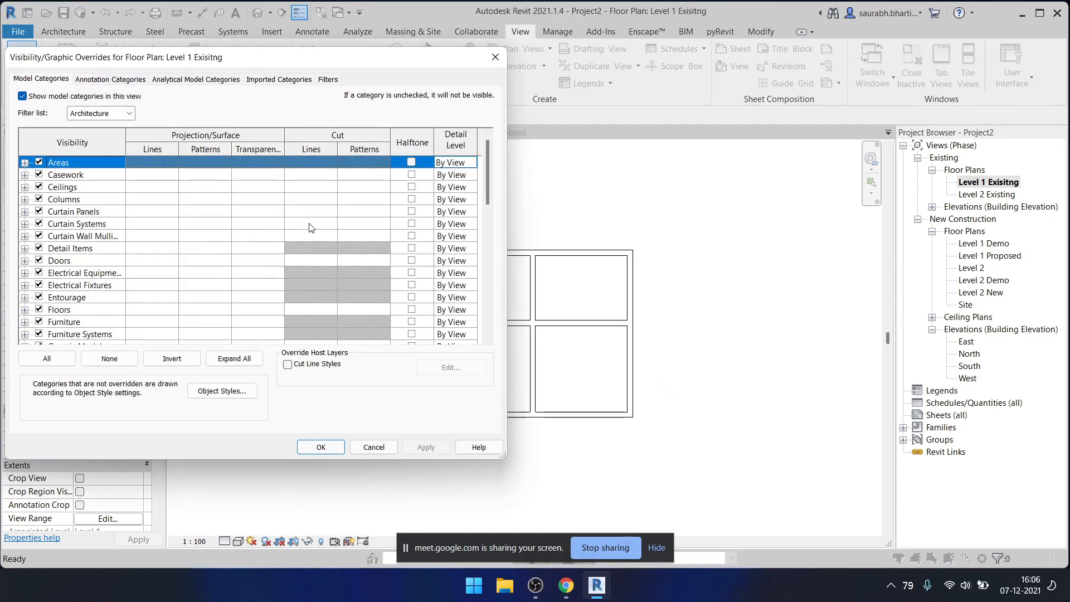
key(Escape)
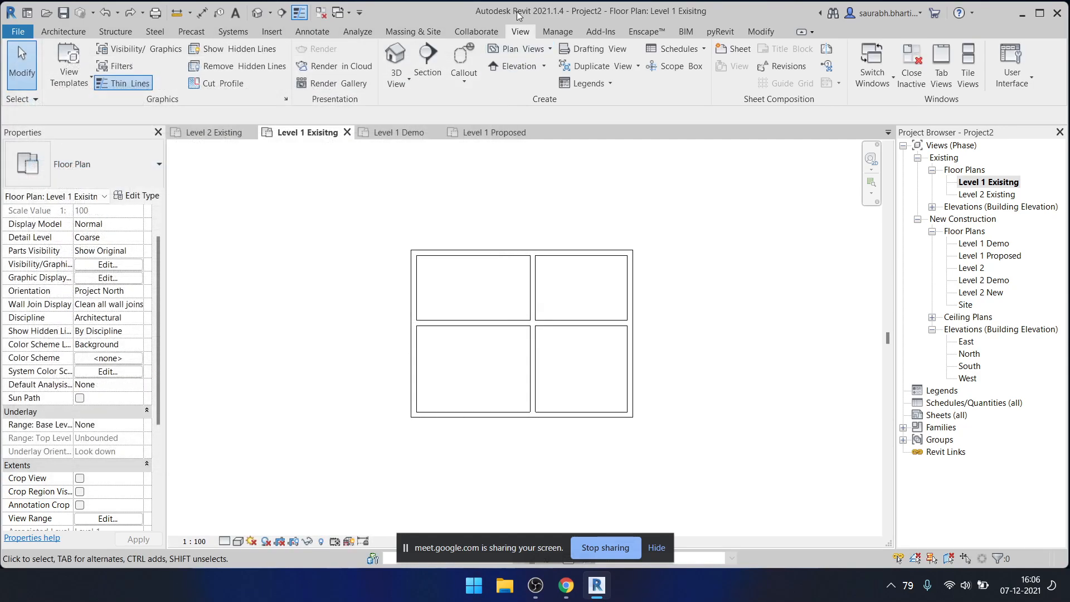
click(73, 87)
click(85, 164)
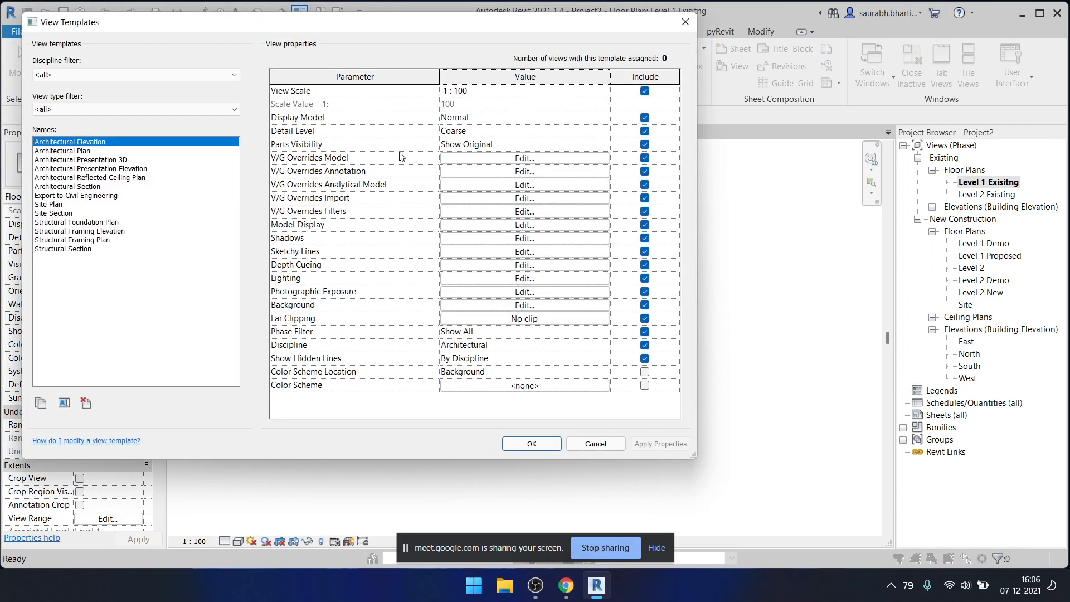
click(493, 158)
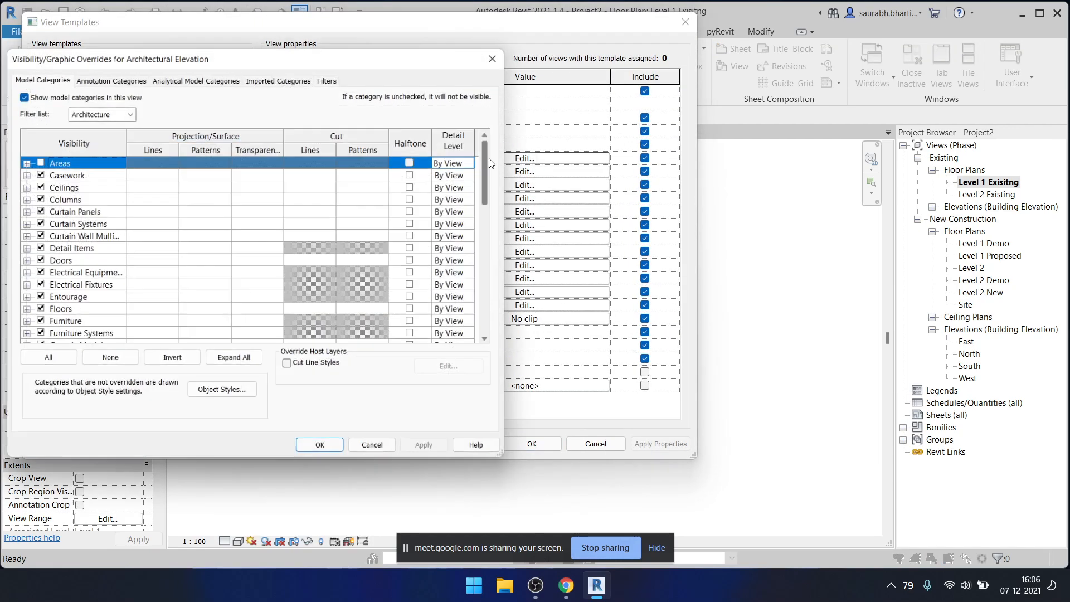
scroll(292, 239, down, 8)
key(Escape)
key(Escape)
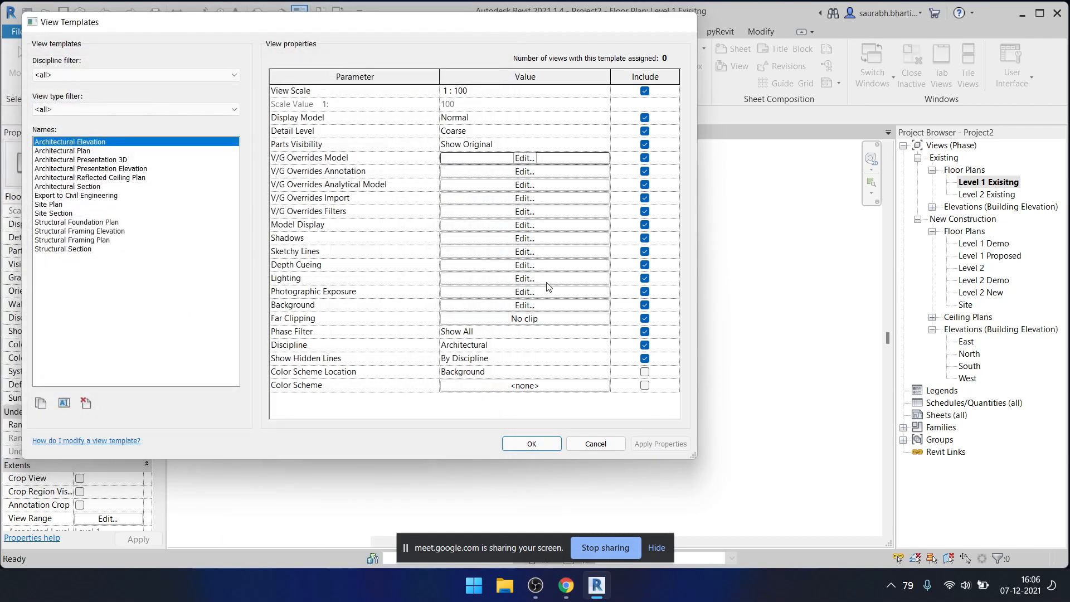
- Override the Walls category's cut foreground pattern with Solid fill in the Level 1 Exisitng view and apply it
key(v)
key(g)
scroll(334, 310, down, 10)
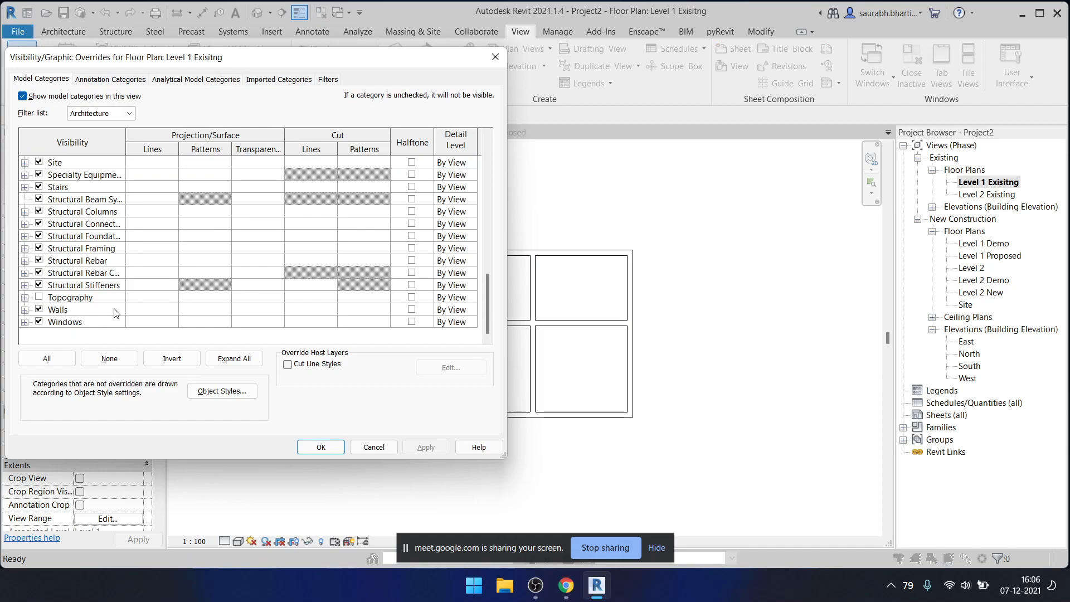
click(359, 310)
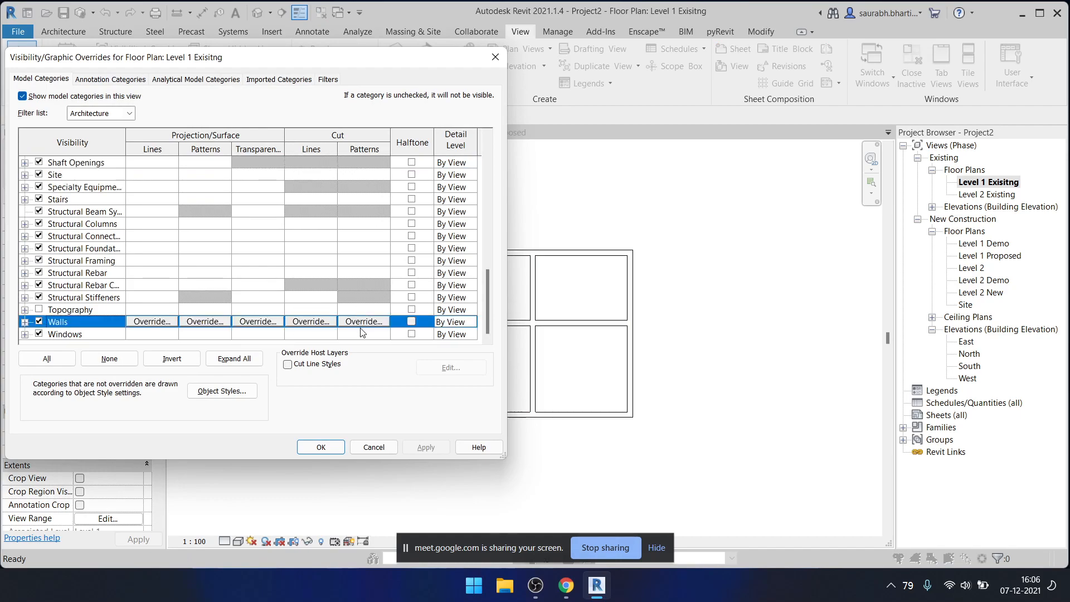
click(353, 322)
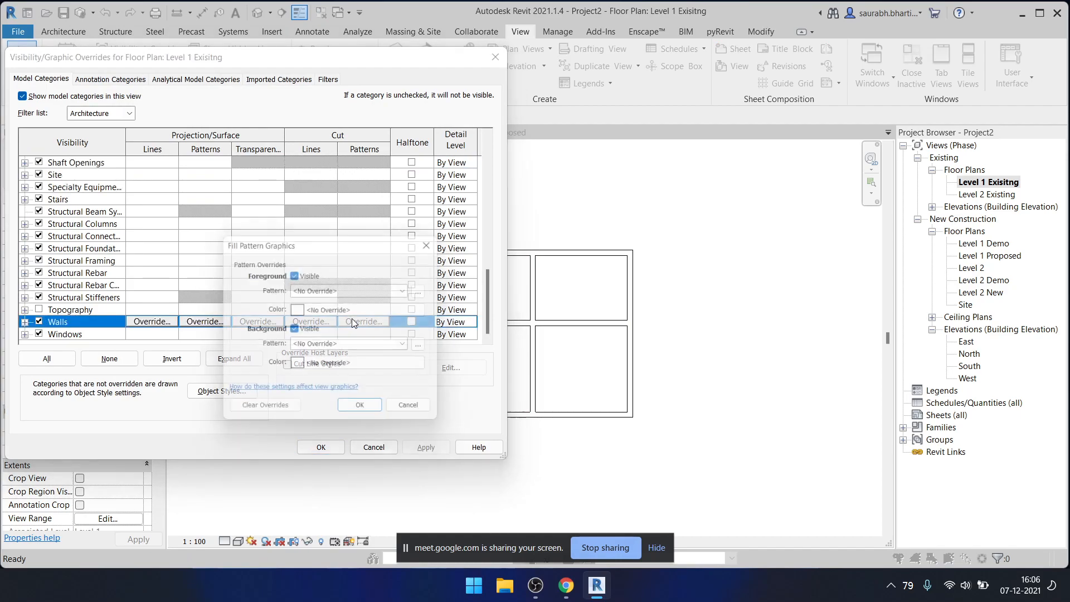
click(382, 290)
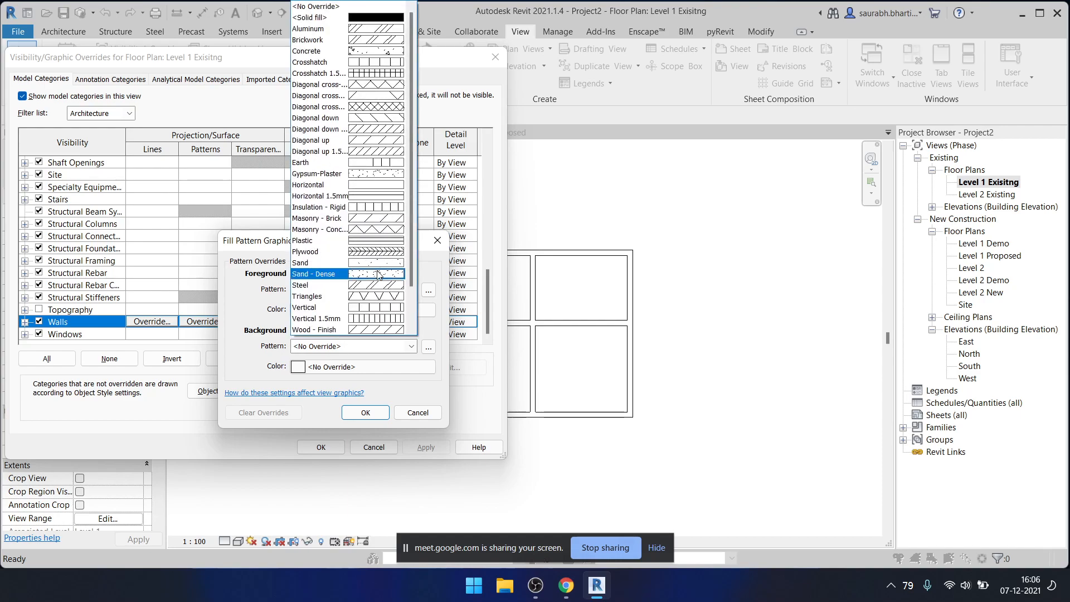
click(346, 17)
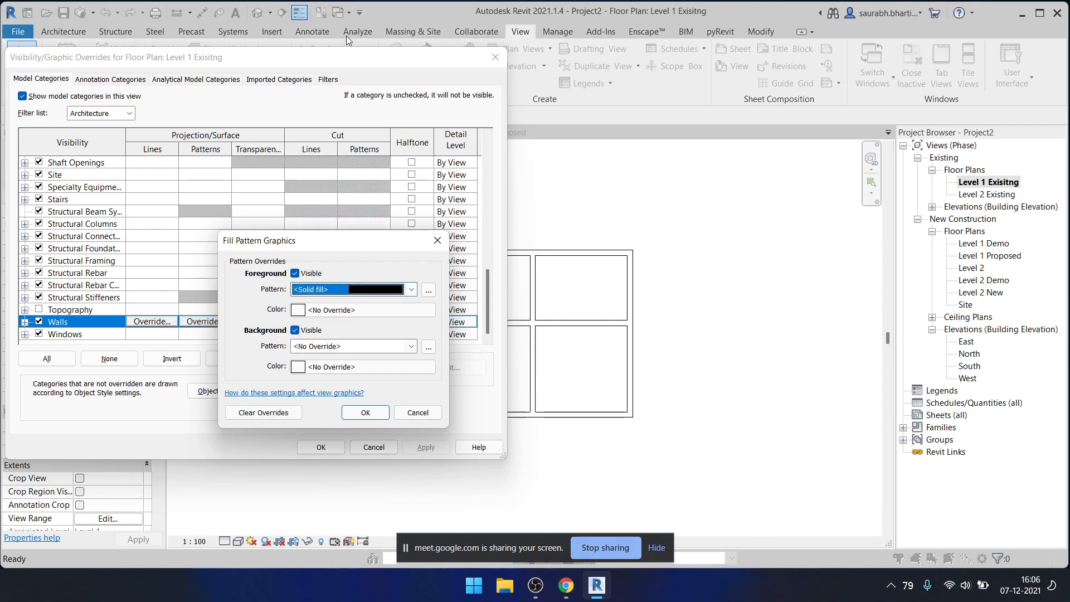
click(378, 412)
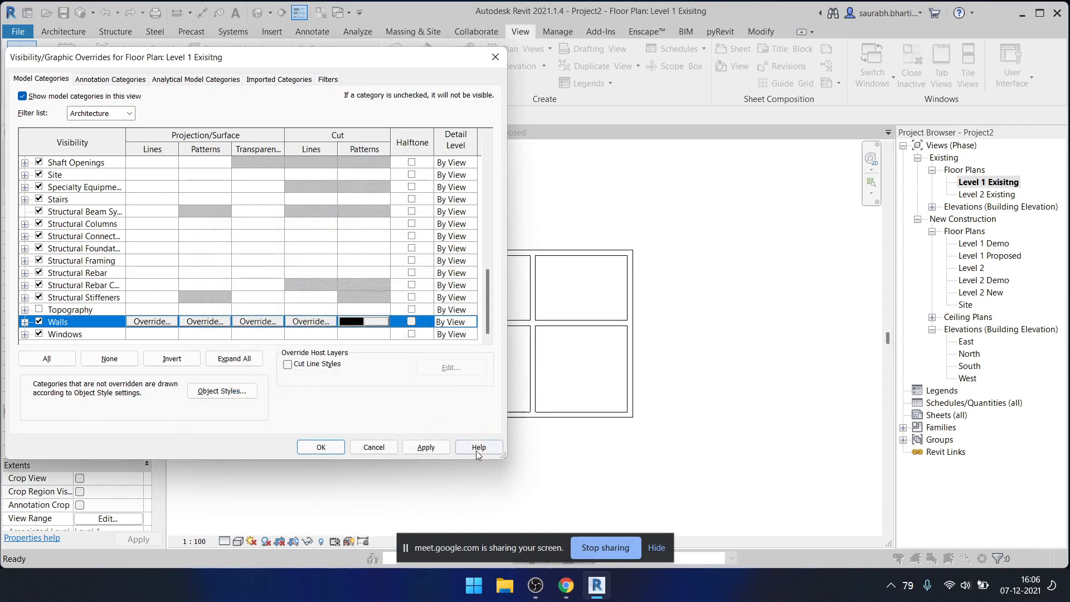
click(436, 449)
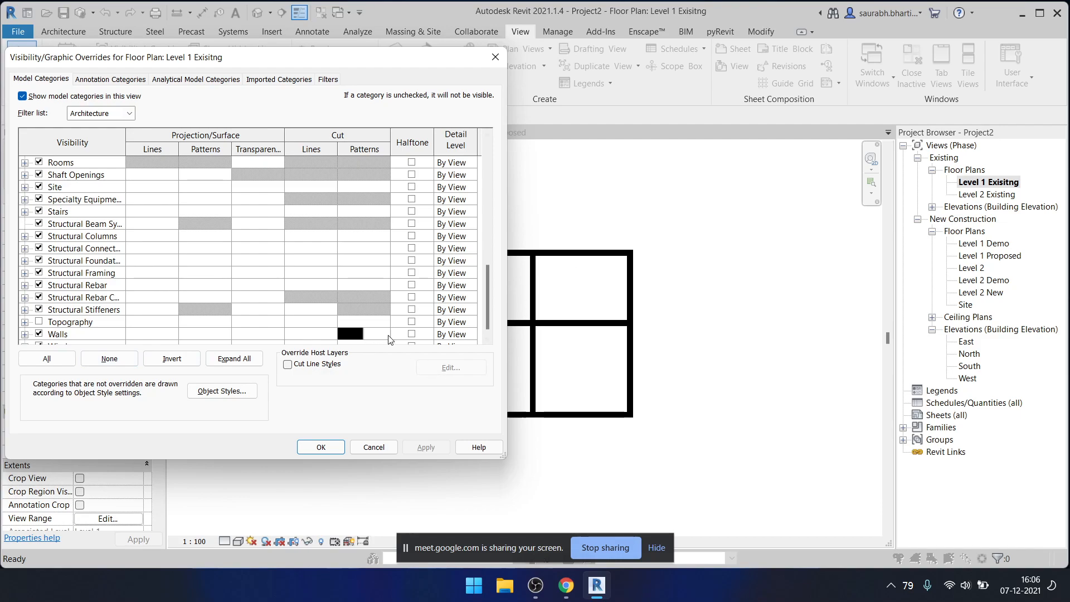
- Set the Walls cut foreground pattern colour to RGB 192-192-192 in the Level 1 Exisitng view overrides and apply it
click(357, 334)
click(352, 323)
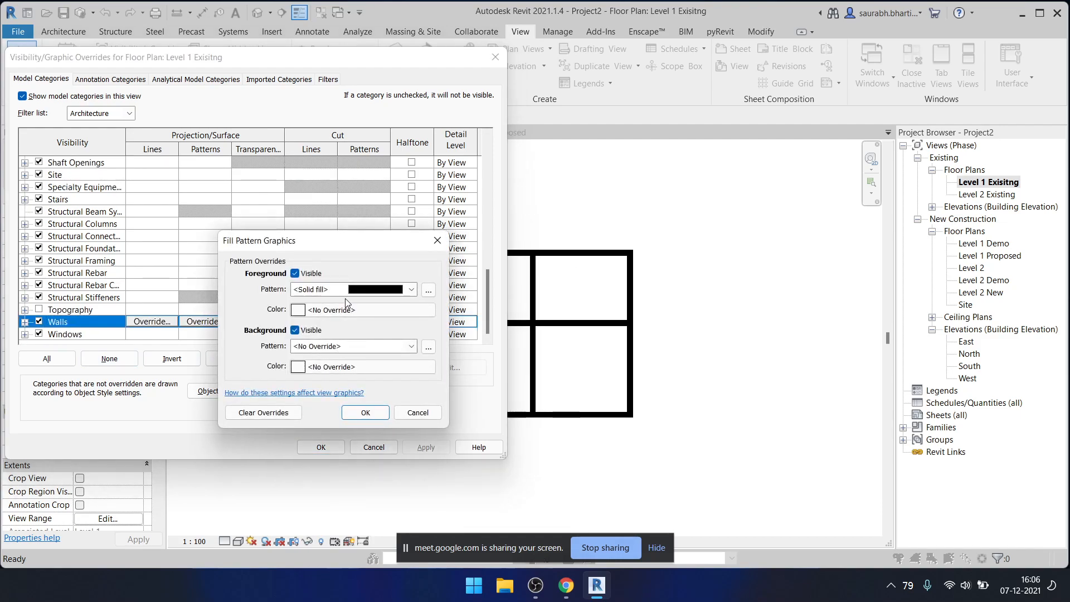
click(349, 289)
click(379, 7)
click(328, 311)
click(281, 311)
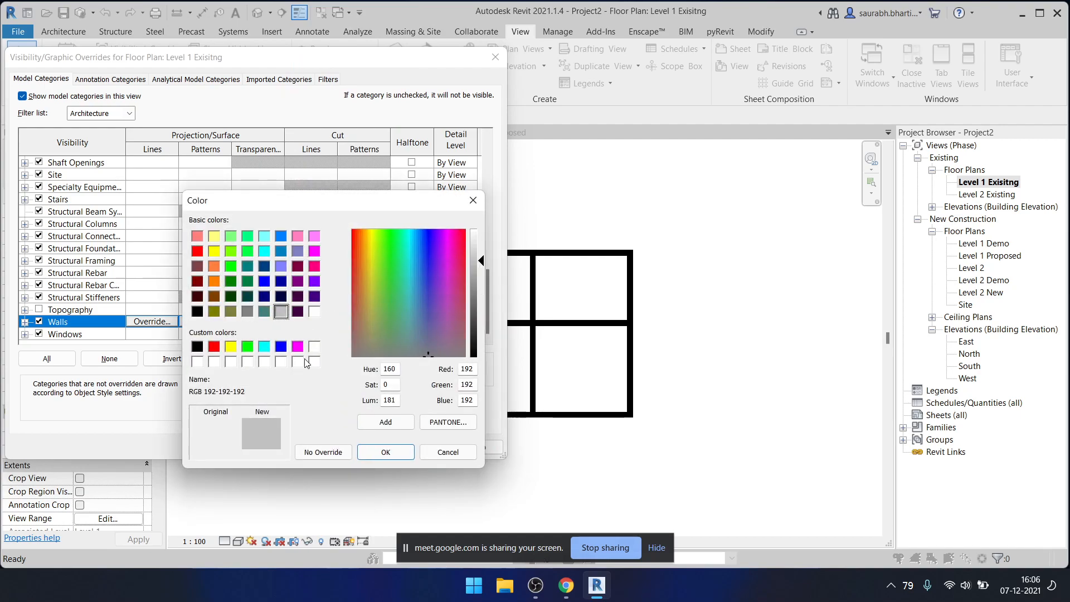
click(394, 450)
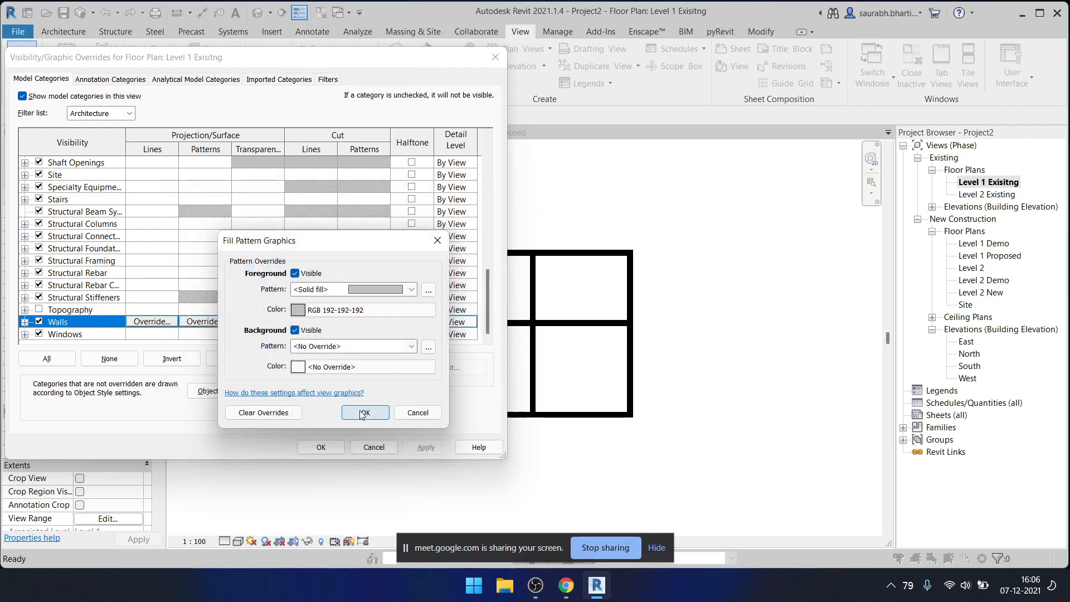
click(380, 412)
click(426, 446)
click(321, 447)
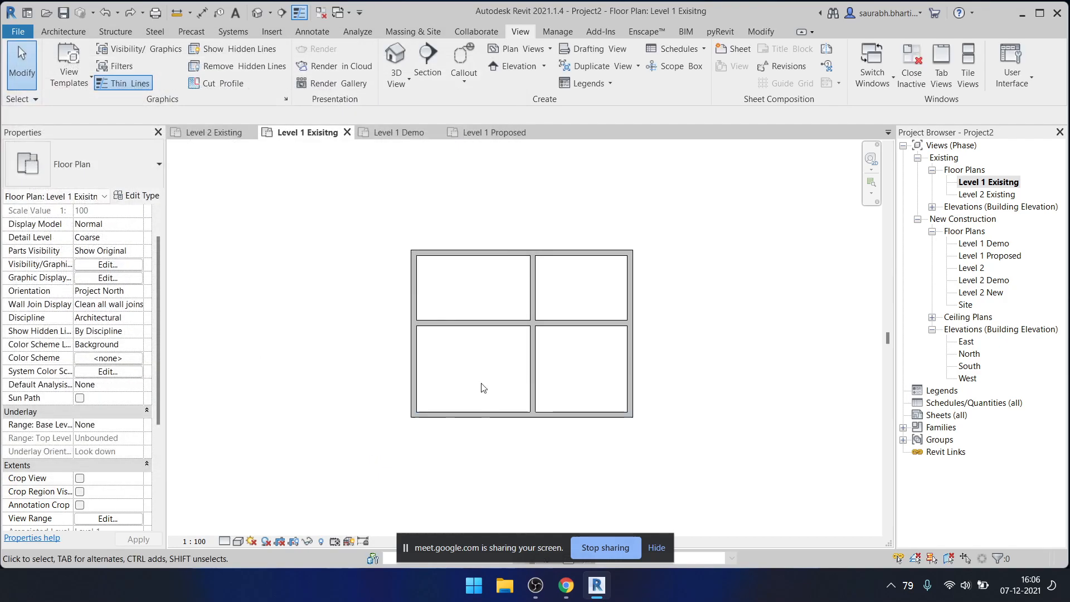
scroll(481, 388, up, 2)
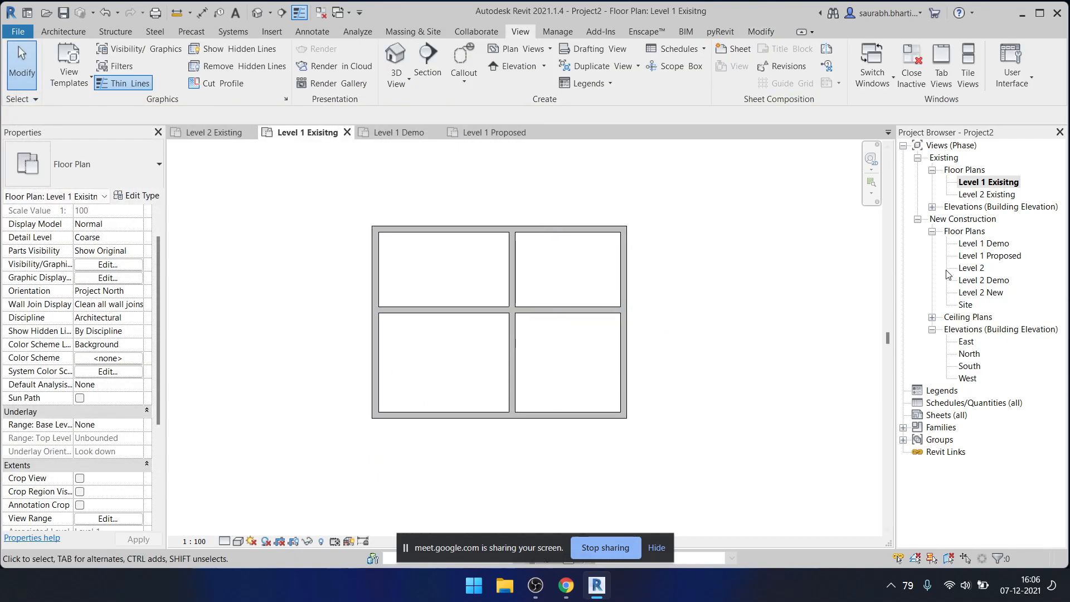
- Open the Level 1 Proposed floor plan and check the separate vertical wall beside the building
click(990, 257)
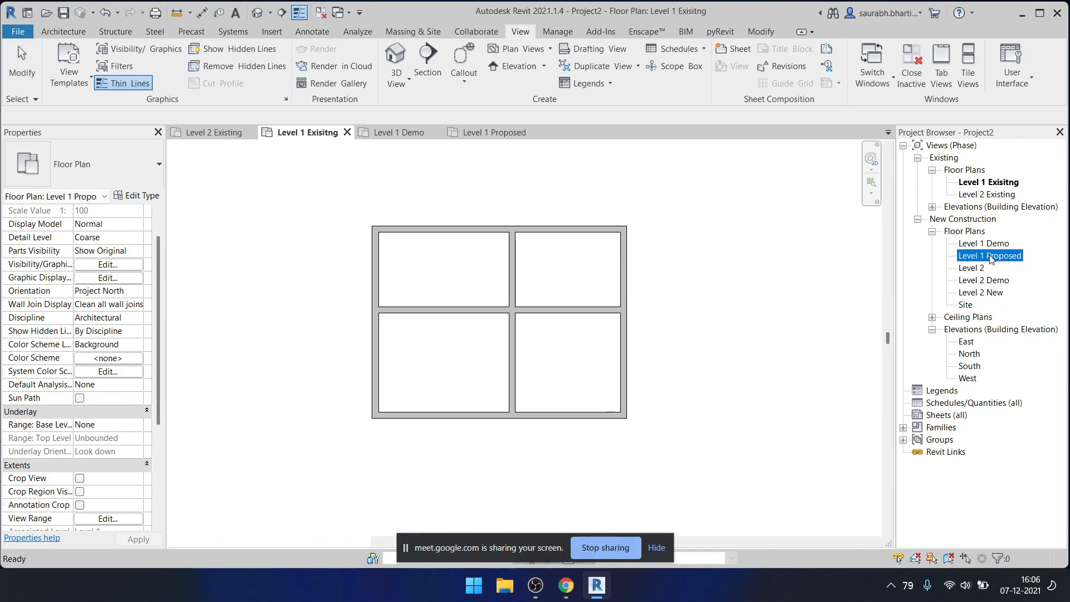
double_click(990, 257)
click(638, 234)
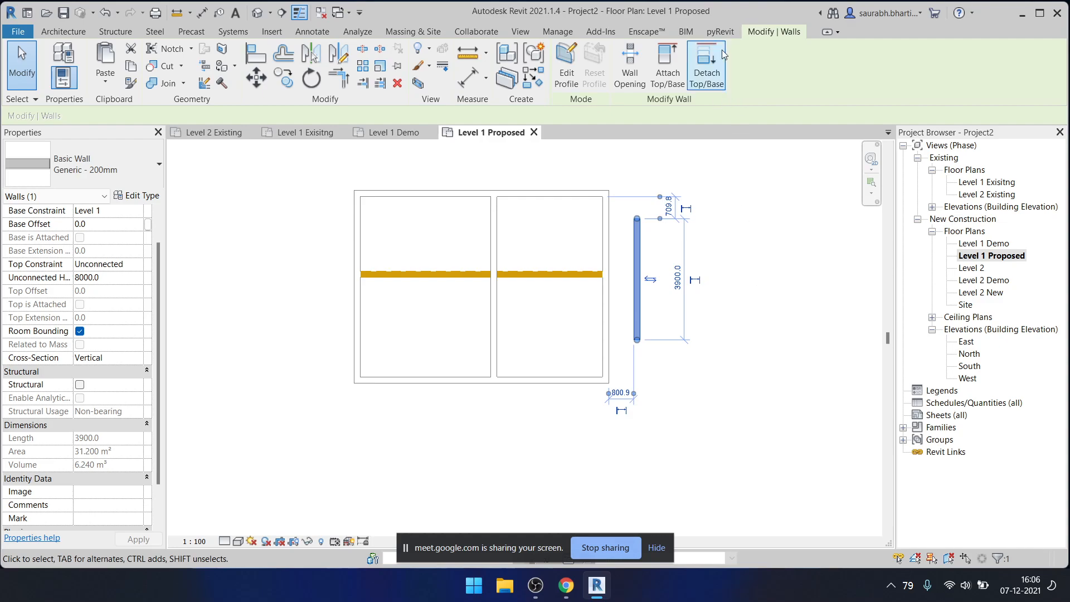
key(Escape)
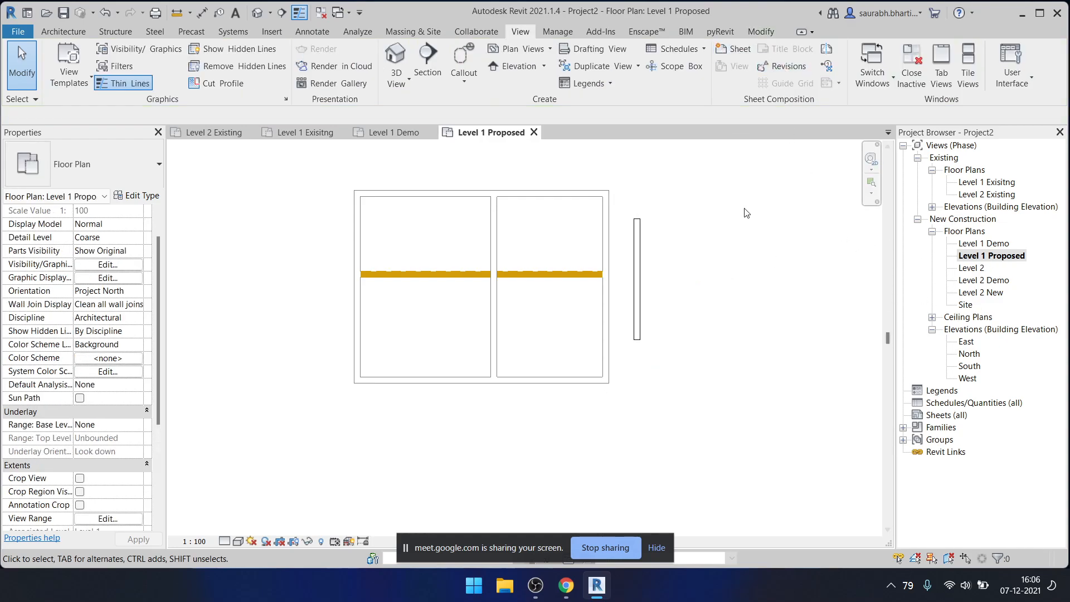
- Delete the separate vertical wall beside the building in the Level 1 Demo floor plan
double_click(984, 243)
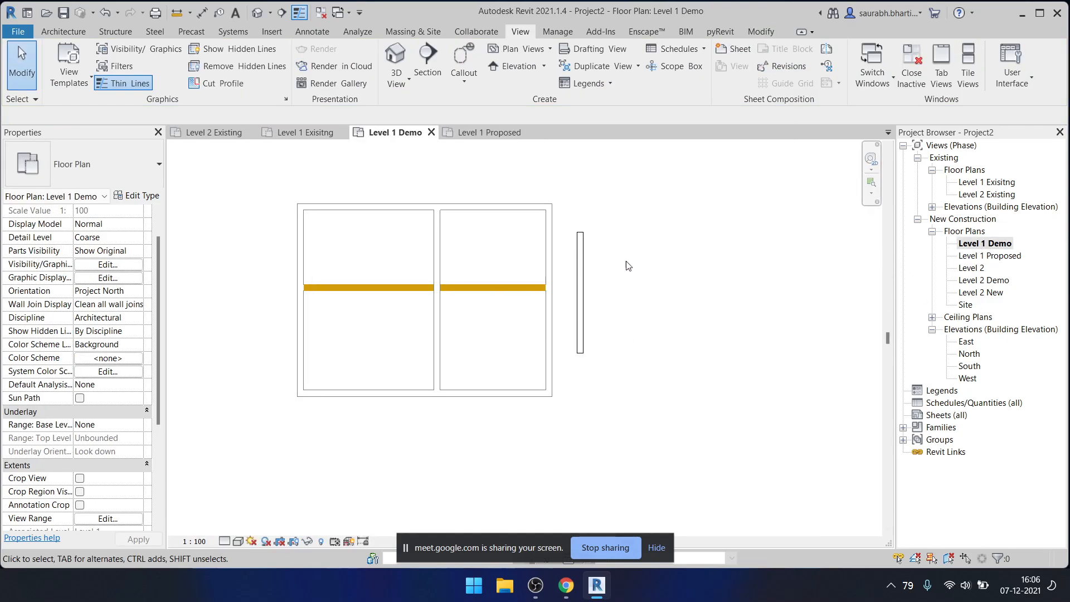
click(580, 262)
key(Delete)
key(w)
key(a)
key(Escape)
key(Escape)
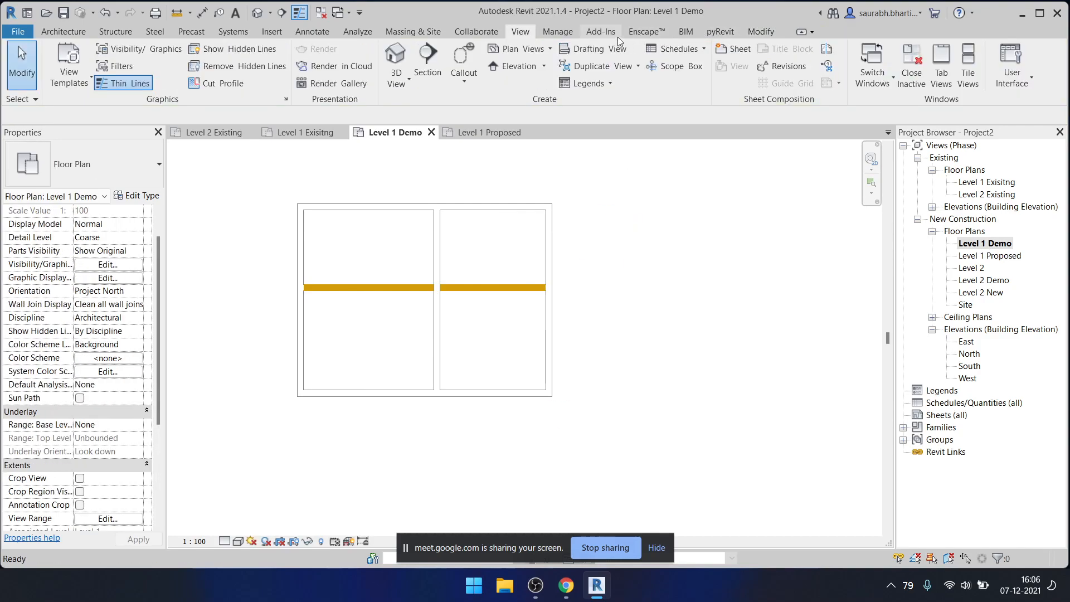
- Draw a vertical Generic - 200mm wall about 2100 mm long, standing free beside the building in the Level 1 Demo view
key(w)
key(a)
click(603, 233)
click(605, 298)
key(Escape)
key(Escape)
- Set the Level 1 Demo view's phase filter to Z Demo and check its walls with trial window selections
scroll(610, 244, down, 2)
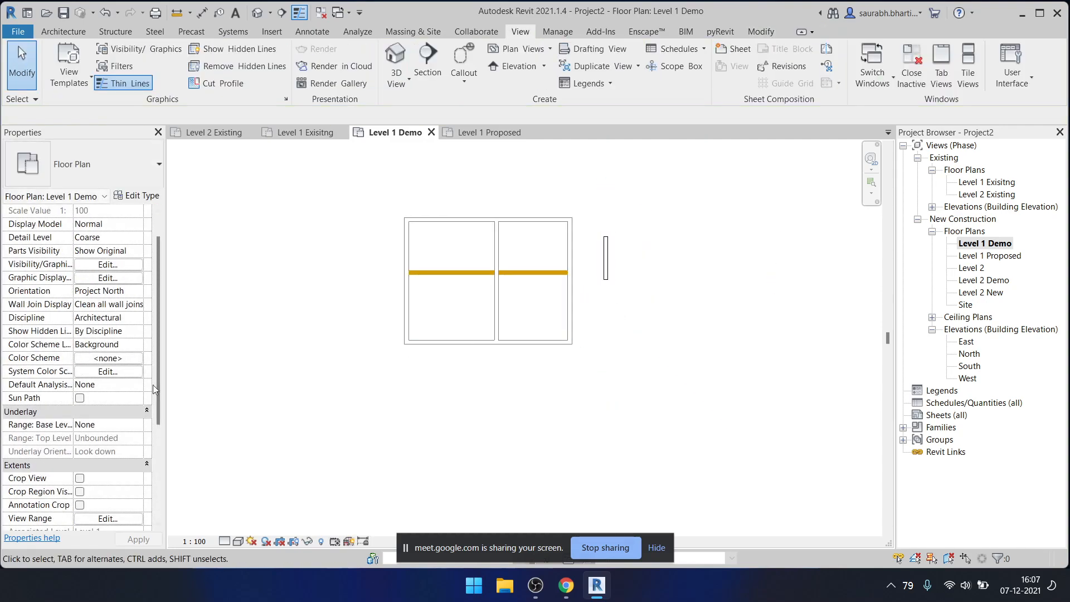
scroll(154, 466, down, 5)
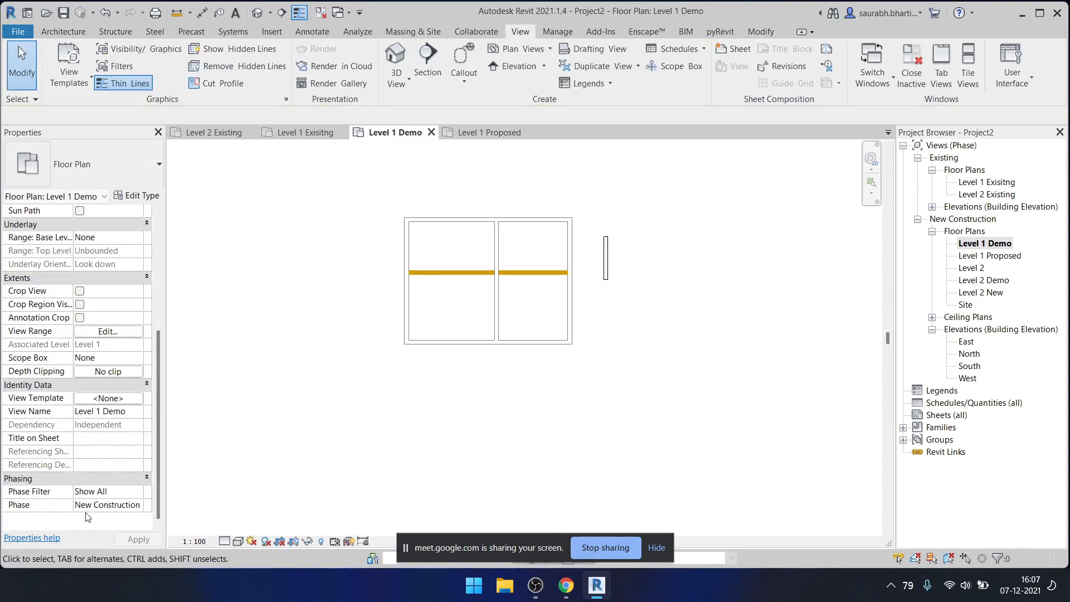
click(137, 496)
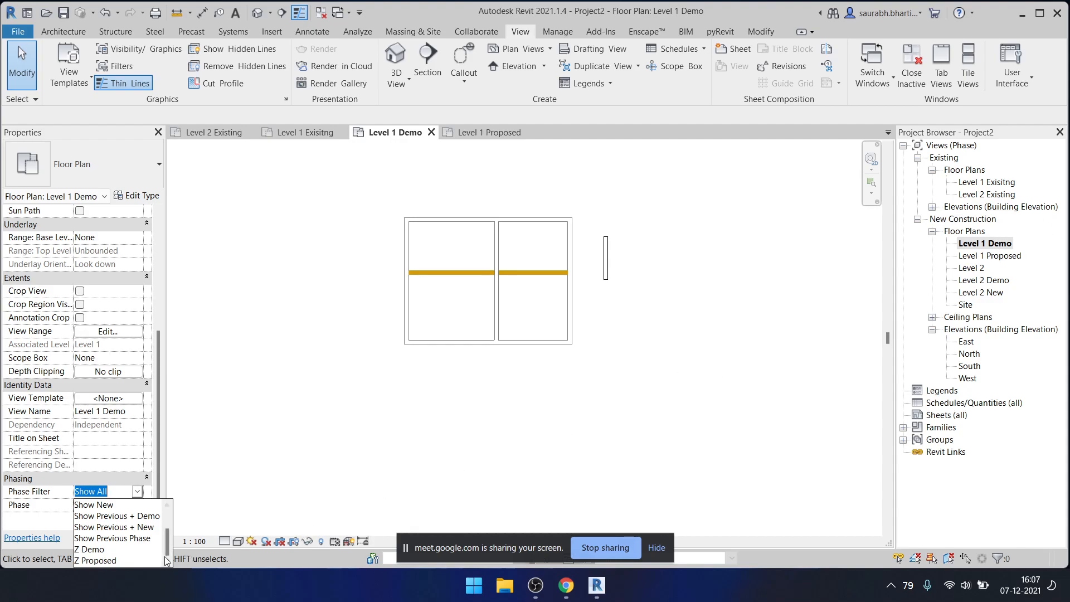
click(128, 549)
scroll(601, 251, up, 4)
drag(588, 199, 727, 423)
key(Escape)
scroll(712, 196, down, 3)
drag(656, 180, 714, 325)
key(Escape)
scroll(689, 225, up, 1)
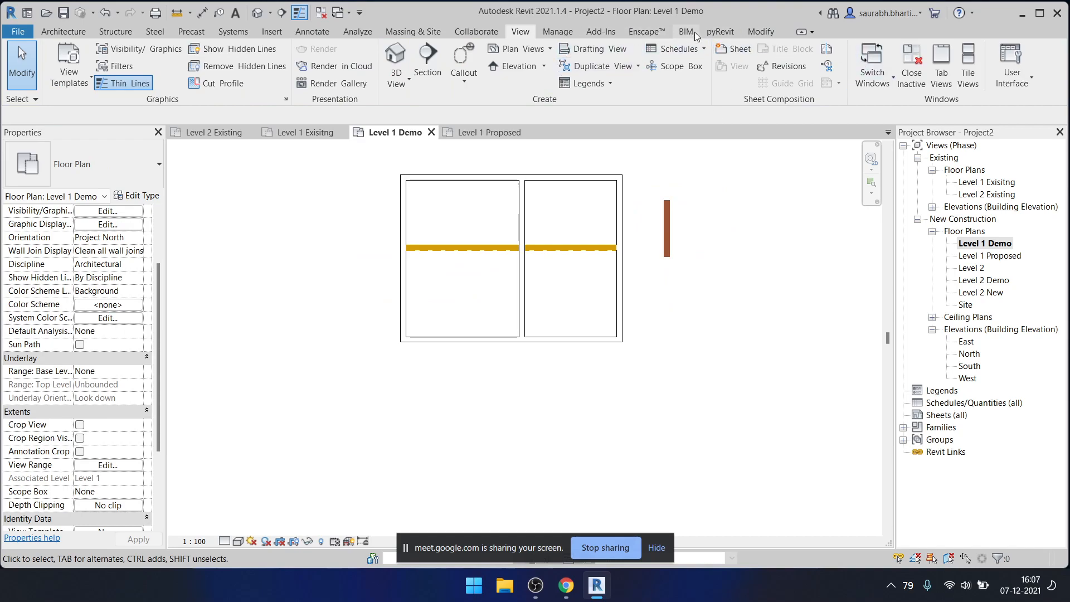
- Open the project's Phasing settings and examine how the Z Demo and Z Proposed phase filters are defined
click(752, 35)
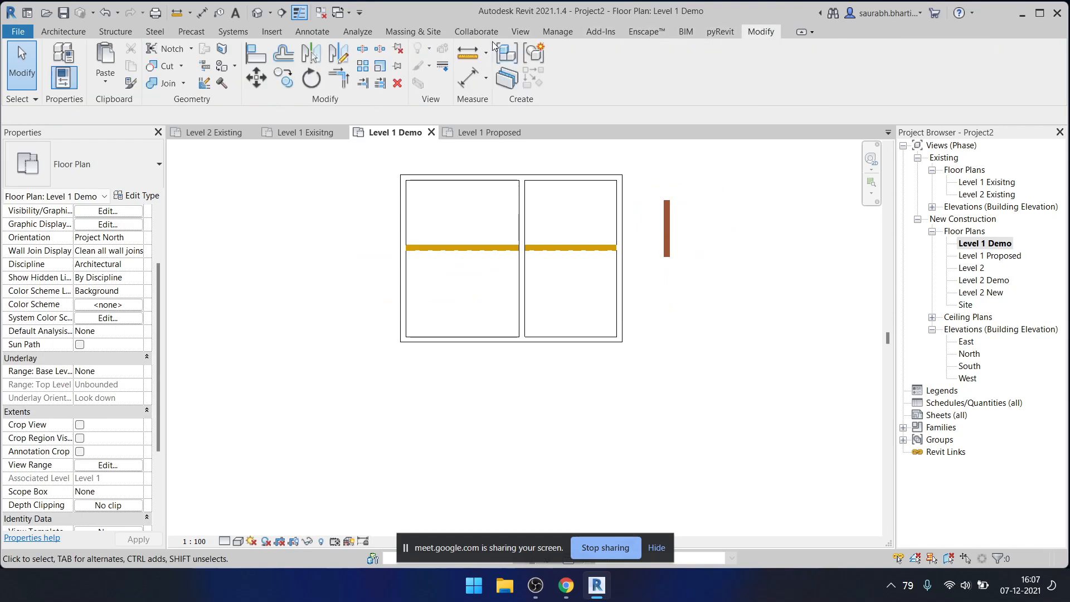
click(553, 33)
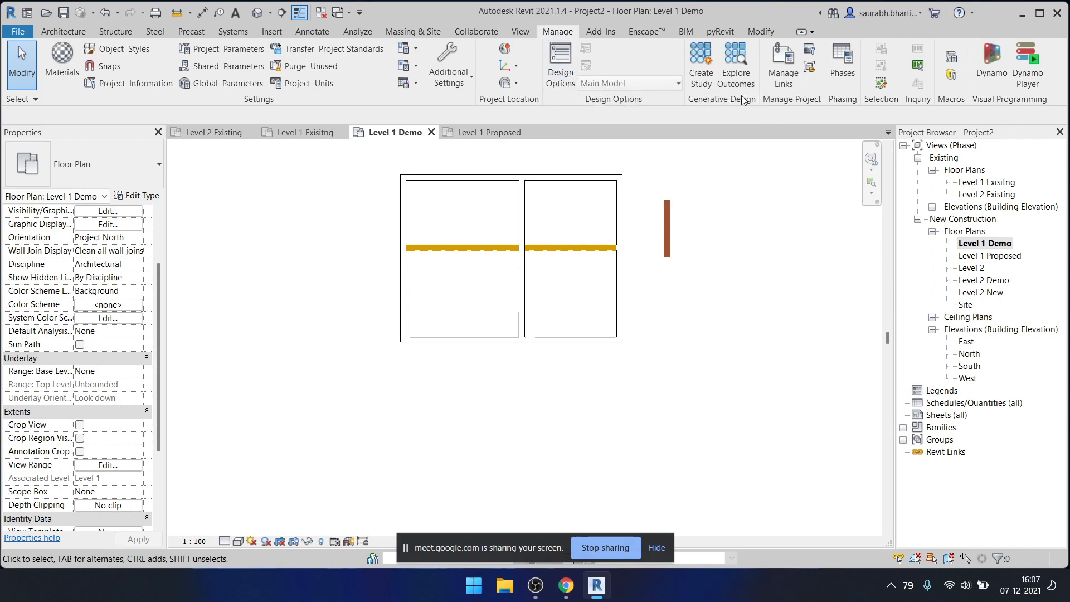
click(831, 72)
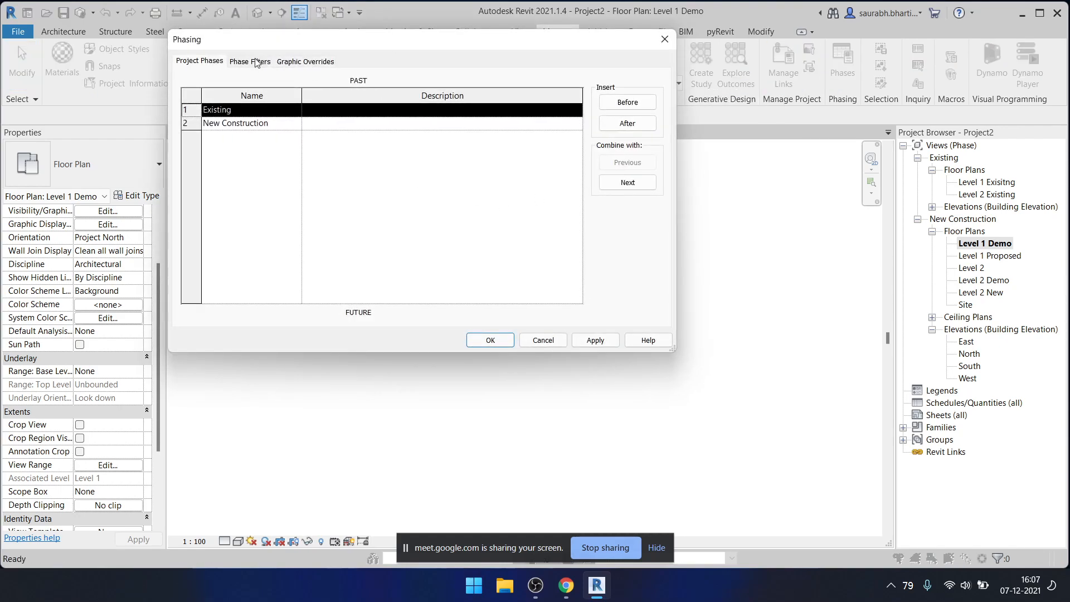
click(258, 60)
click(257, 193)
click(262, 206)
click(263, 206)
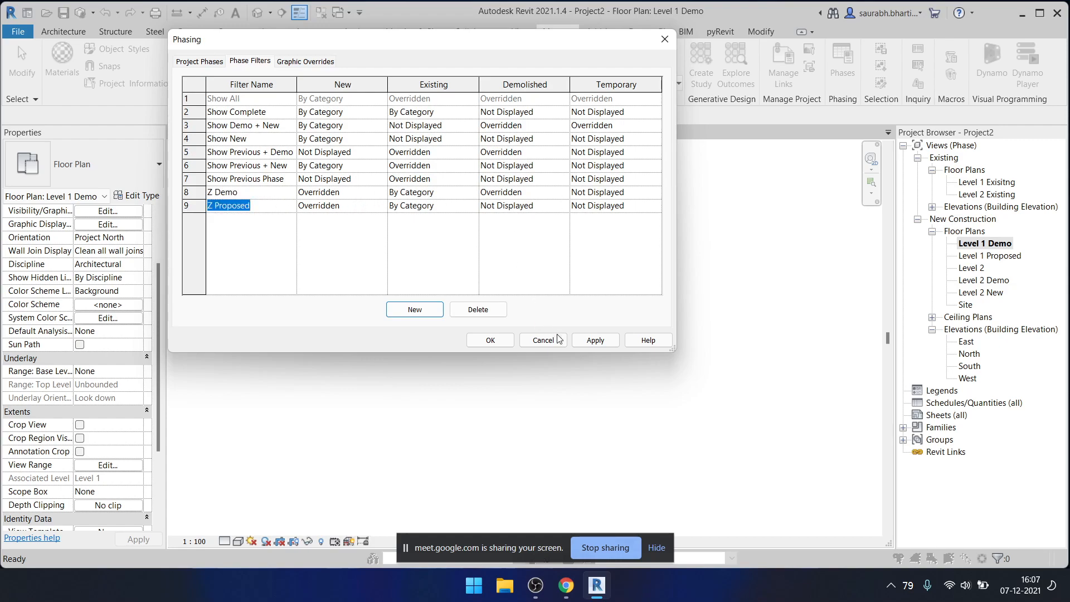
click(363, 195)
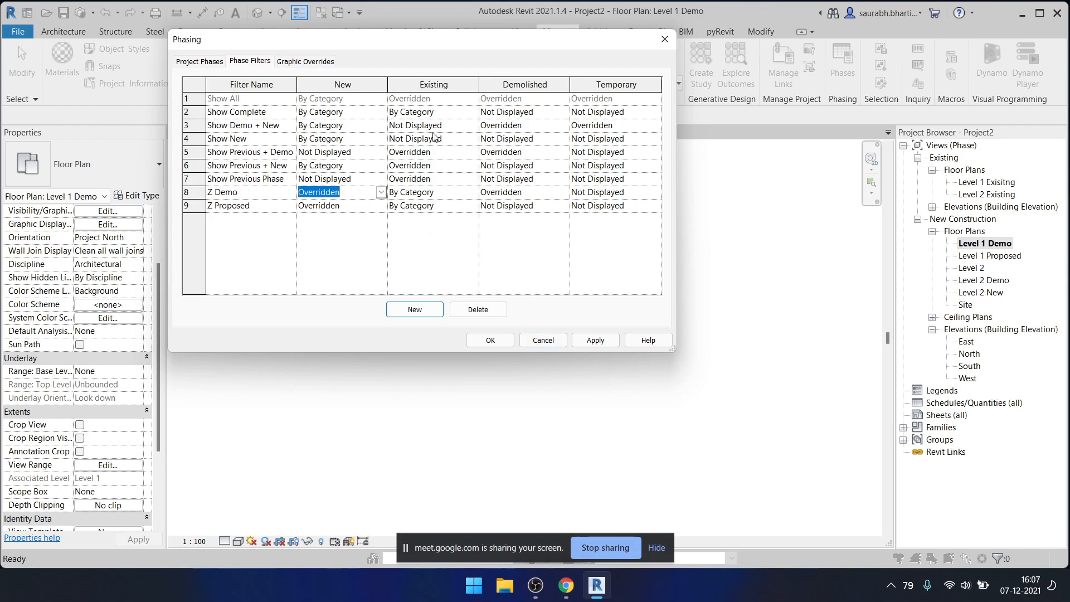
- Compare the phase graphic overrides and phase filters with the walls in the Level 1 Demo plan, closing the Phasing settings without changes
drag(455, 48, 856, 67)
click(707, 79)
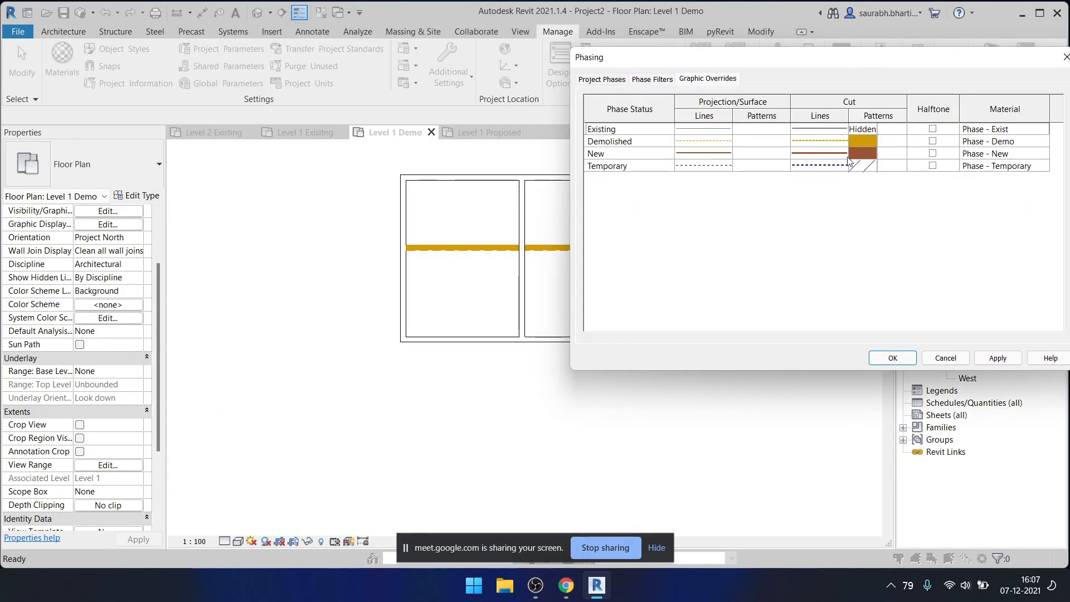
click(652, 79)
drag(668, 57, 804, 72)
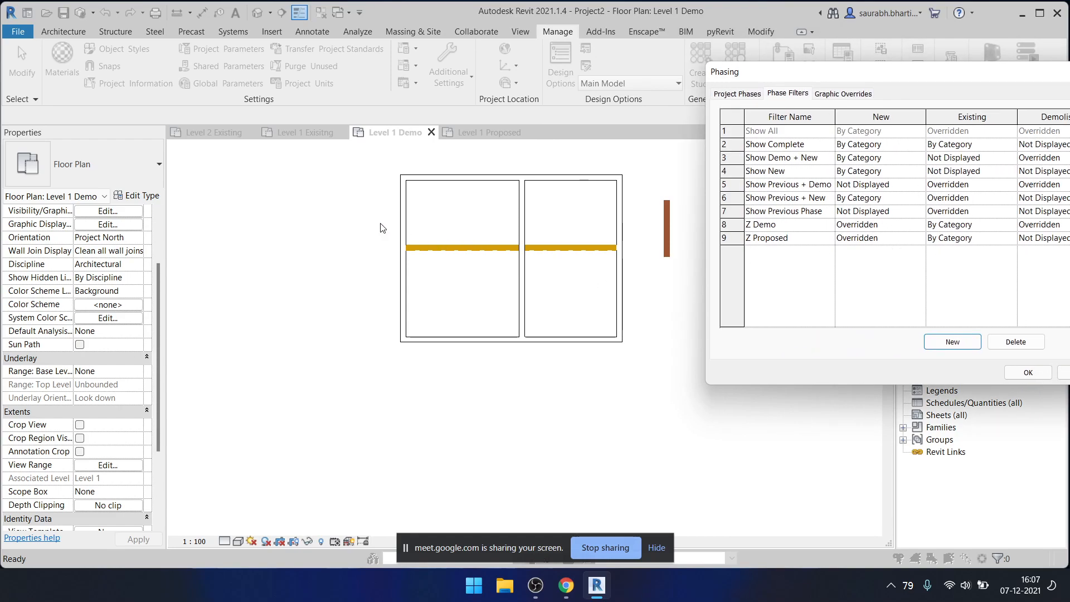
click(472, 277)
drag(978, 77, 769, 87)
click(995, 81)
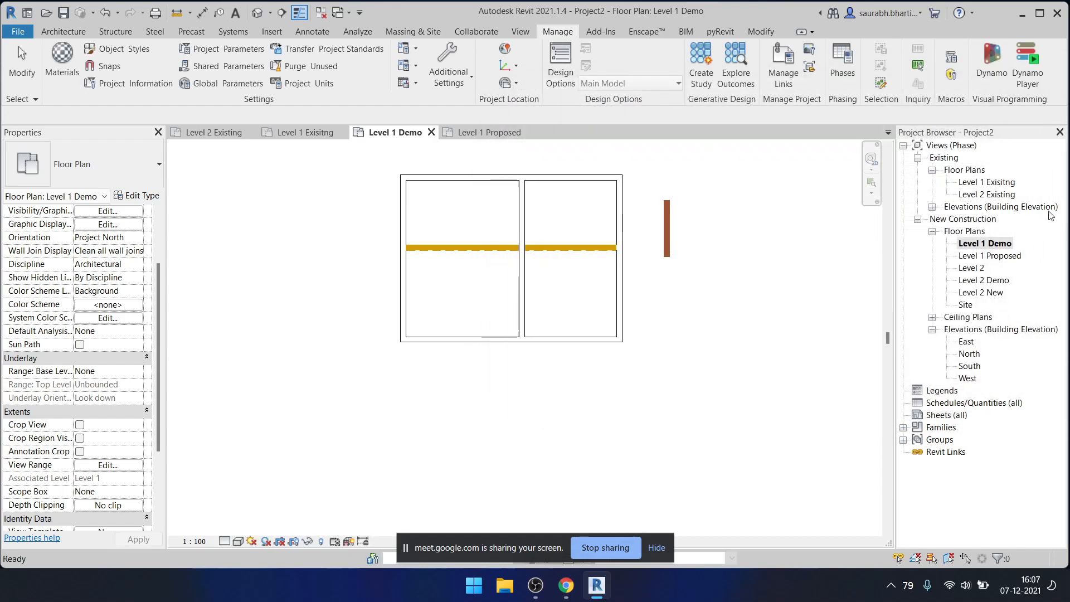
- Open Level 1 Proposed, check the free-standing wall's phasing, and set the view's phase filter to Z Proposed
double_click(983, 256)
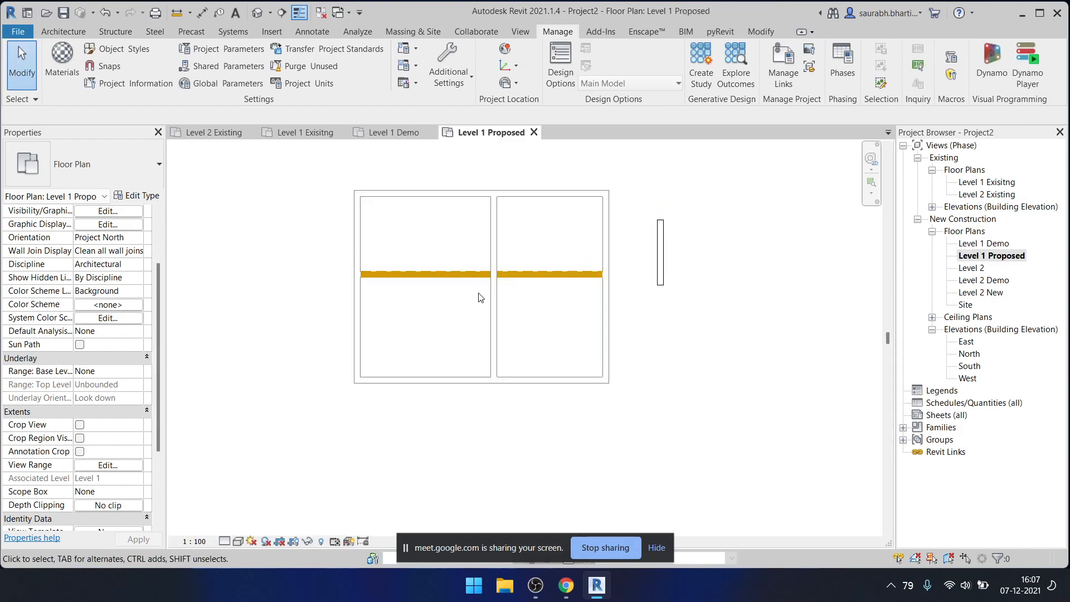
click(660, 250)
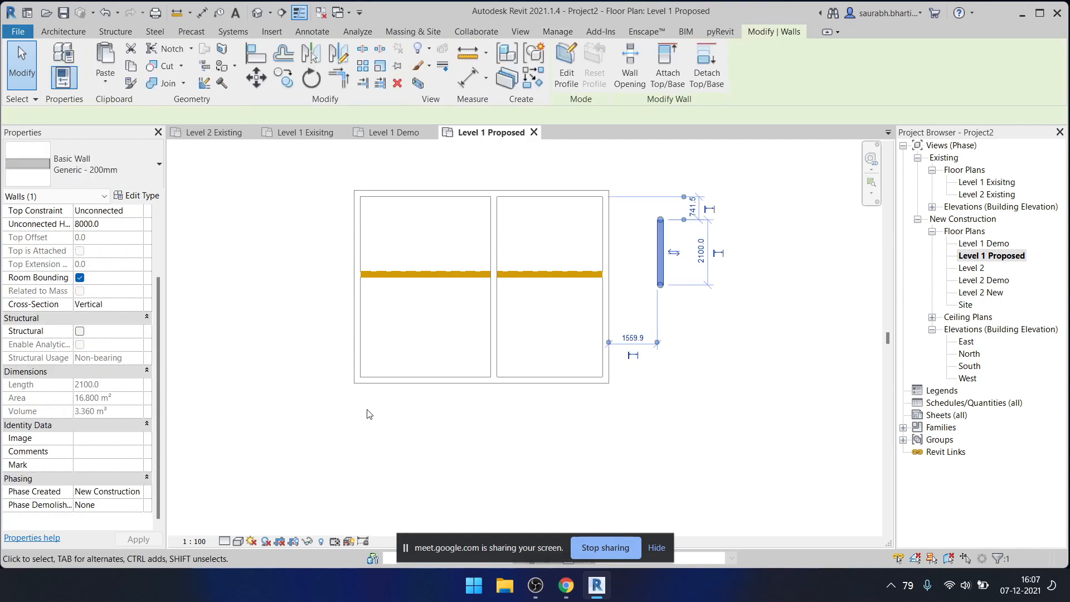
click(291, 317)
scroll(106, 438, down, 4)
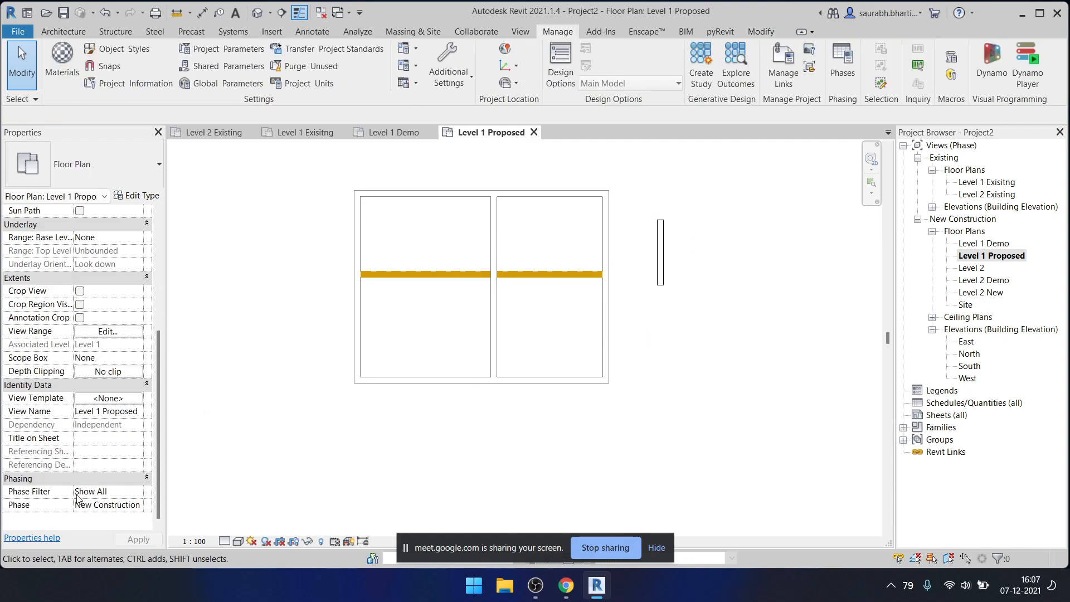
click(139, 495)
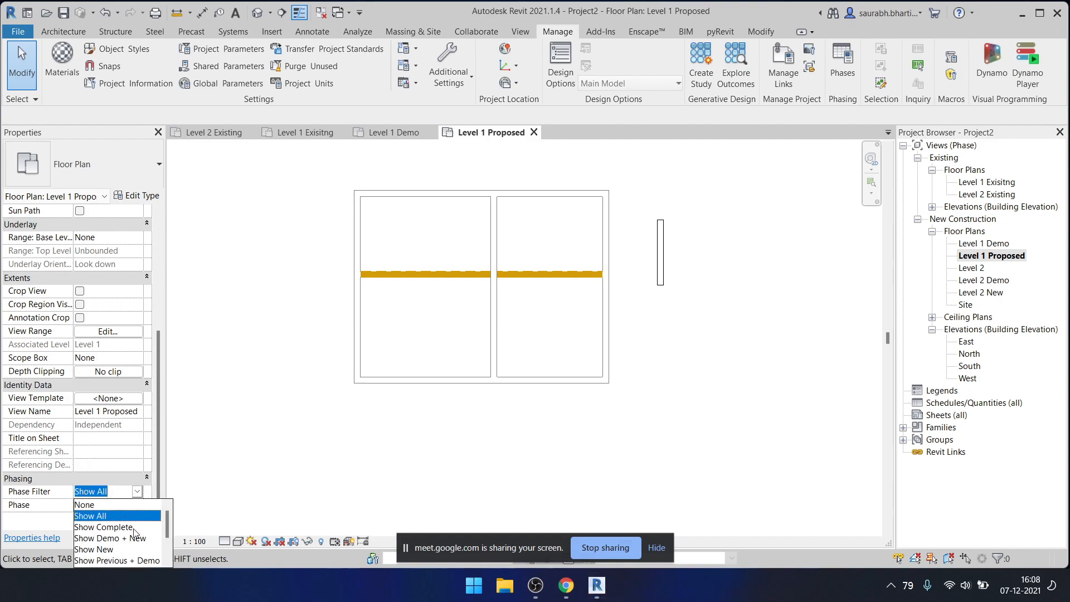
scroll(134, 532, down, 2)
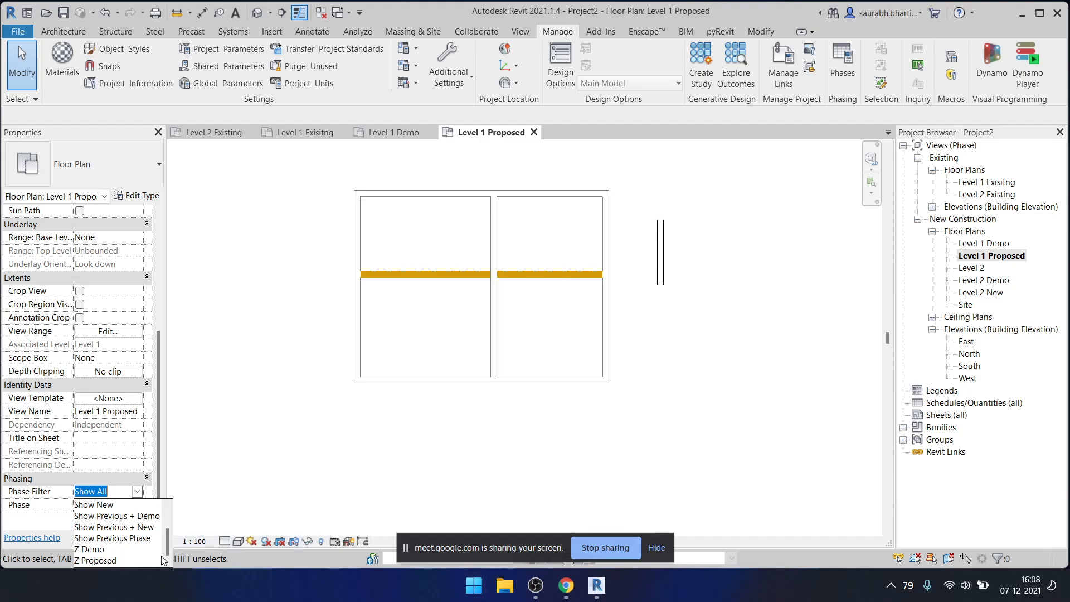
click(132, 560)
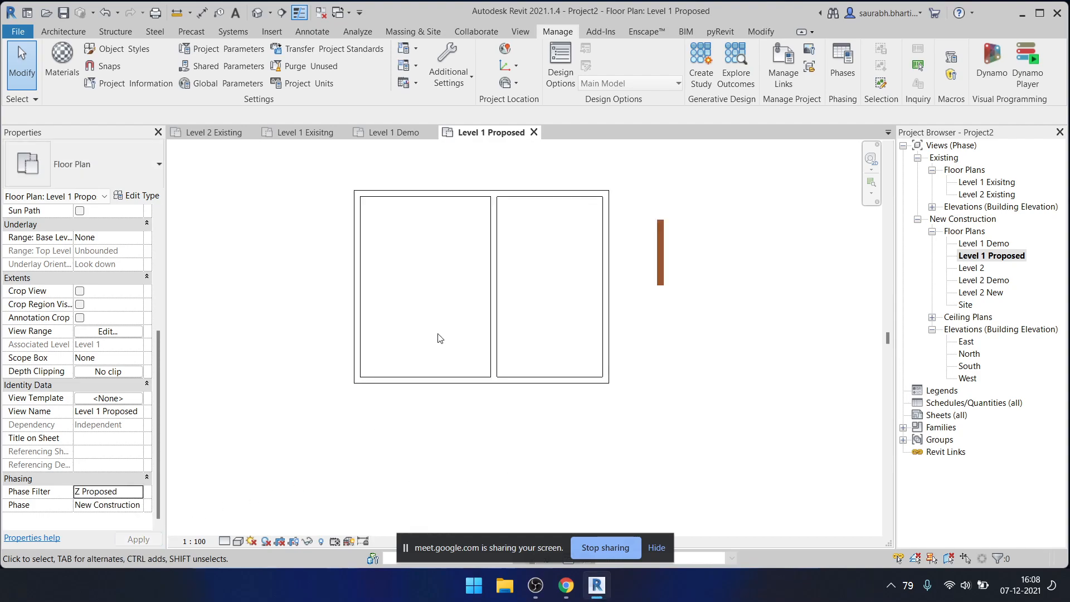
- Examine the existing and new walls of the Level 1 Proposed plan with trial window selections, adding nothing
drag(530, 302, 571, 352)
drag(563, 239, 410, 312)
click(636, 228)
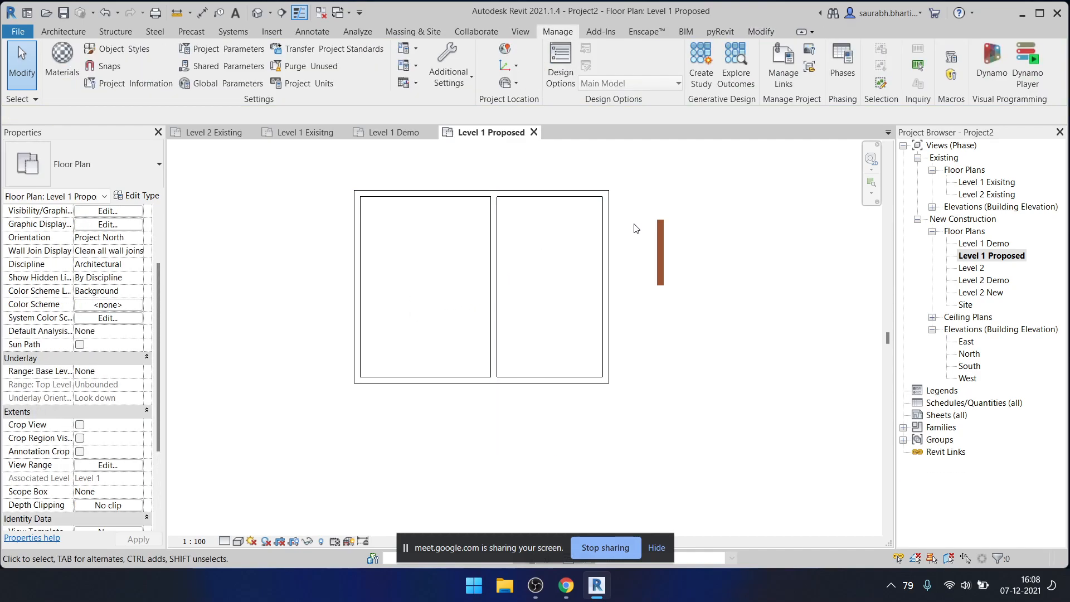
middle_drag(668, 223, 652, 236)
key(w)
key(a)
key(Escape)
key(Escape)
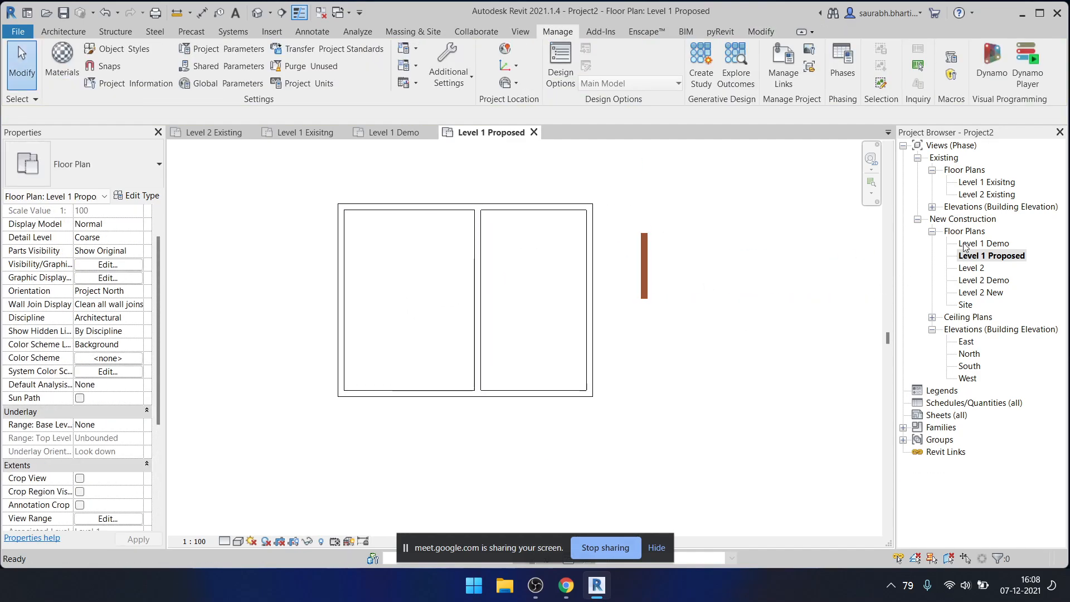
- In Level 1 Demo, draw three chained walls forming a U-shaped enclosure about 1970 mm deep against the upper-left room's top wall
double_click(983, 243)
middle_drag(566, 292, 555, 313)
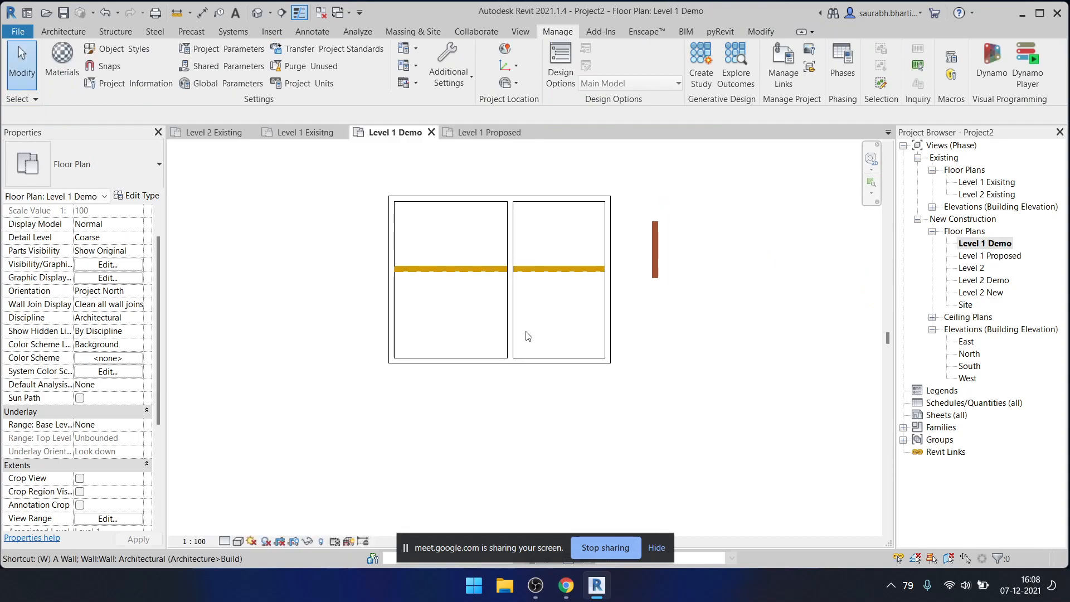
key(w)
key(a)
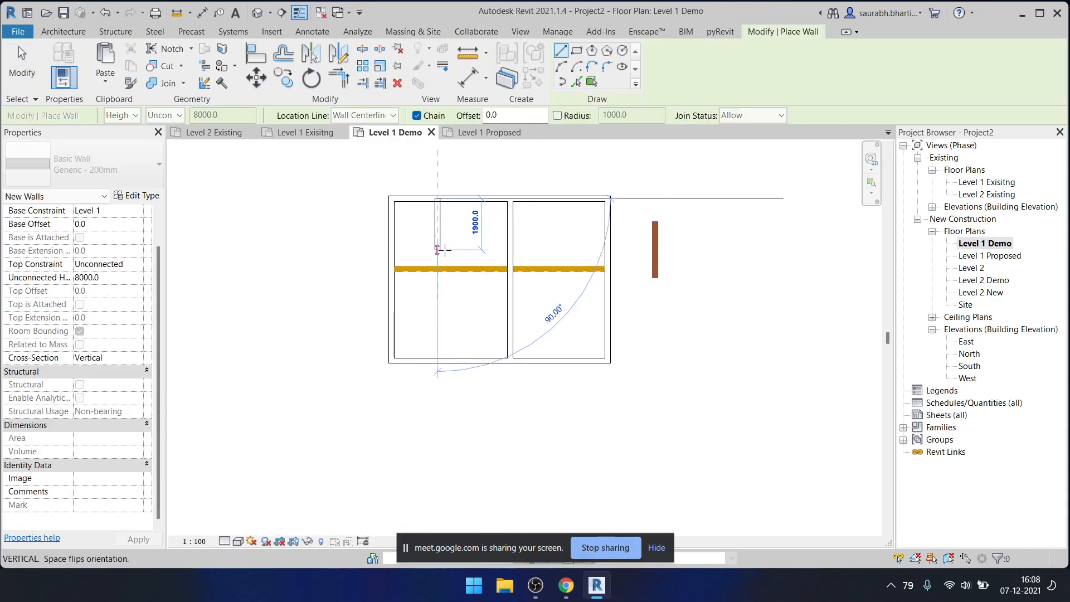
click(437, 201)
click(446, 253)
click(488, 254)
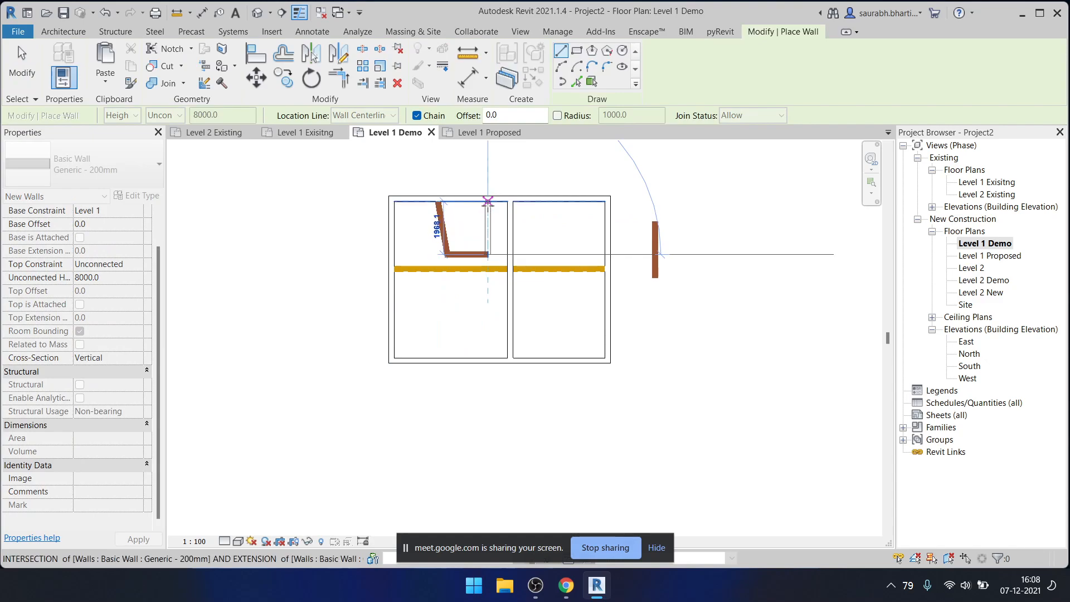
click(488, 201)
key(Escape)
key(Escape)
- Check the new U-shaped enclosure in the Level 1 Proposed plan and return to Level 1 Demo
click(974, 256)
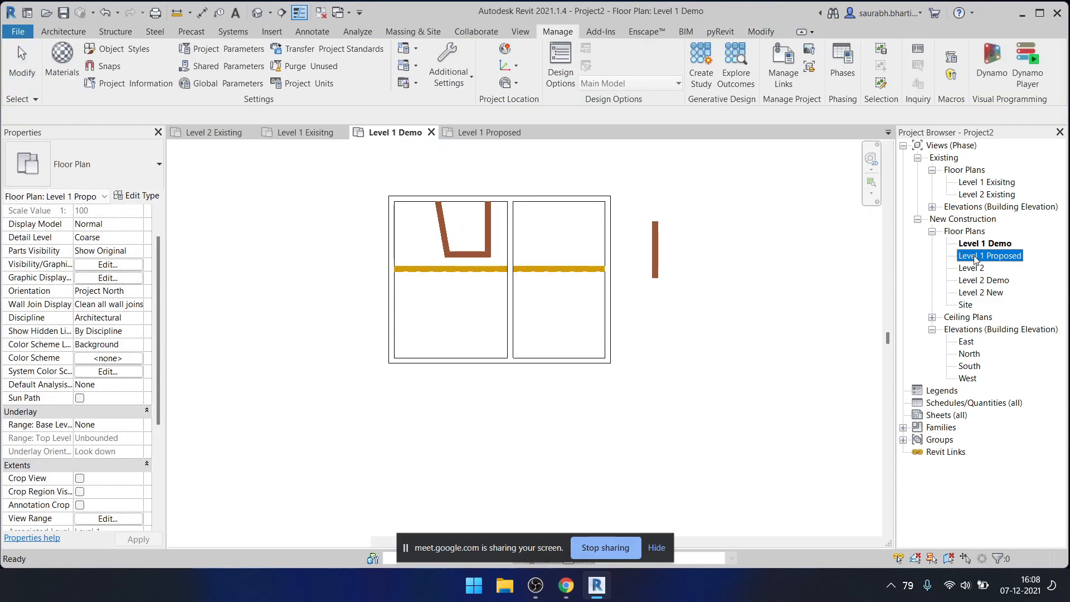
double_click(974, 256)
drag(450, 294, 392, 230)
key(Escape)
double_click(983, 244)
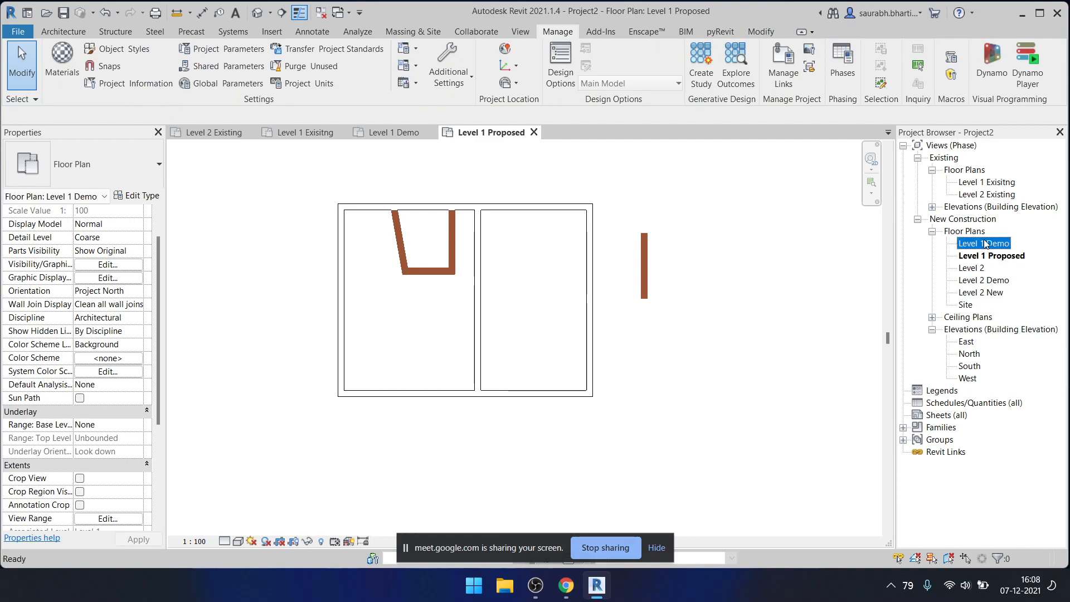
- In Level 1 Exisitng, divide the lower-left room with a vertical wall and a horizontal wall running from it to the central wall
double_click(989, 183)
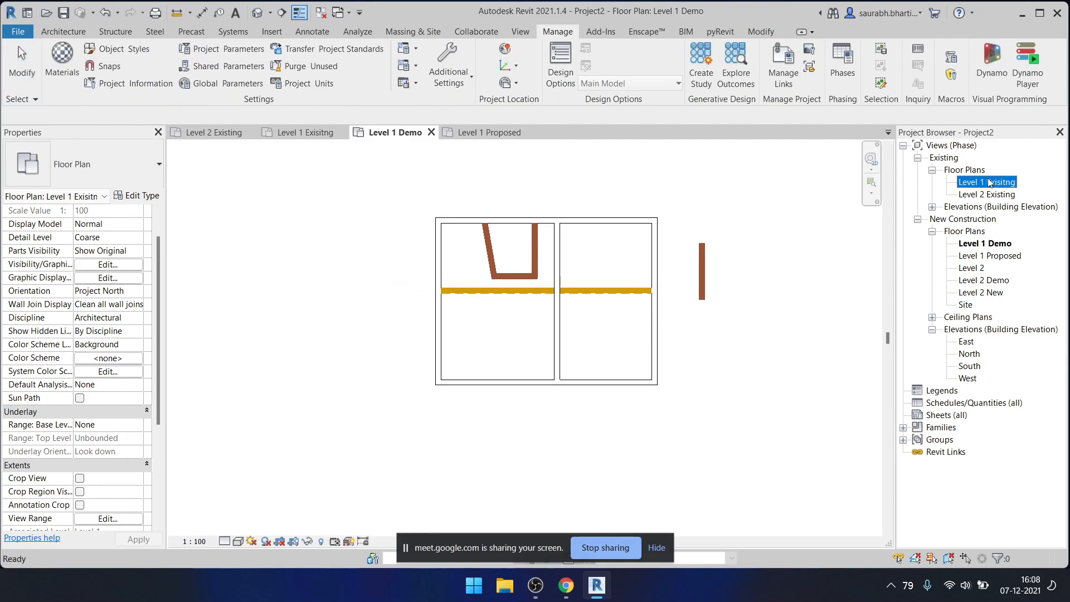
key(w)
key(a)
click(425, 415)
click(425, 309)
key(Escape)
click(425, 361)
click(511, 361)
key(Escape)
key(Escape)
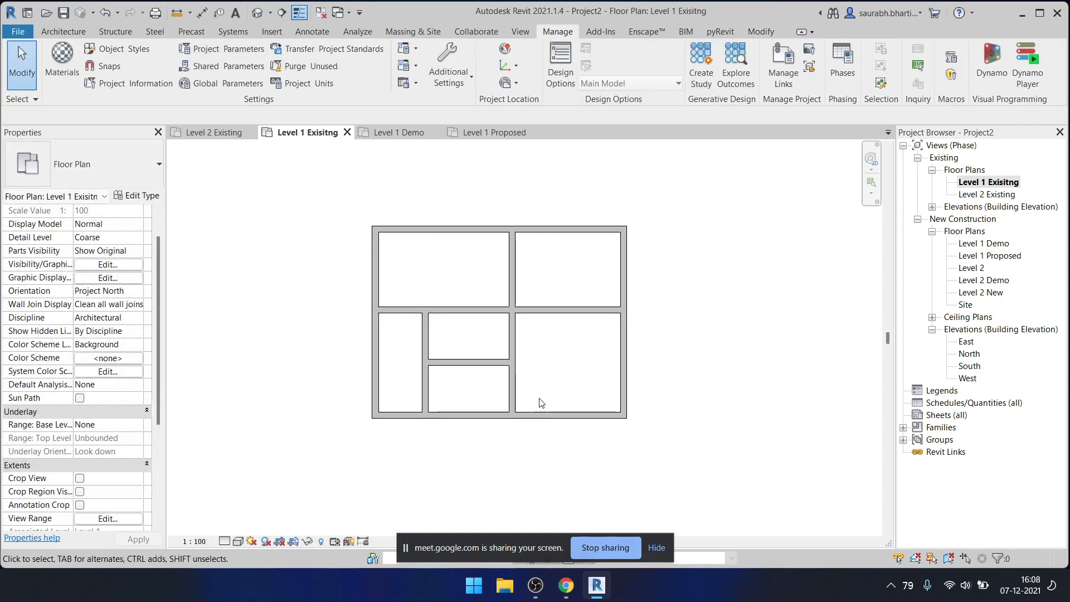
- Draw three chained walls from the central wall across the lower-right room and past the exterior wall, returning to it as a side enclosure
key(w)
key(a)
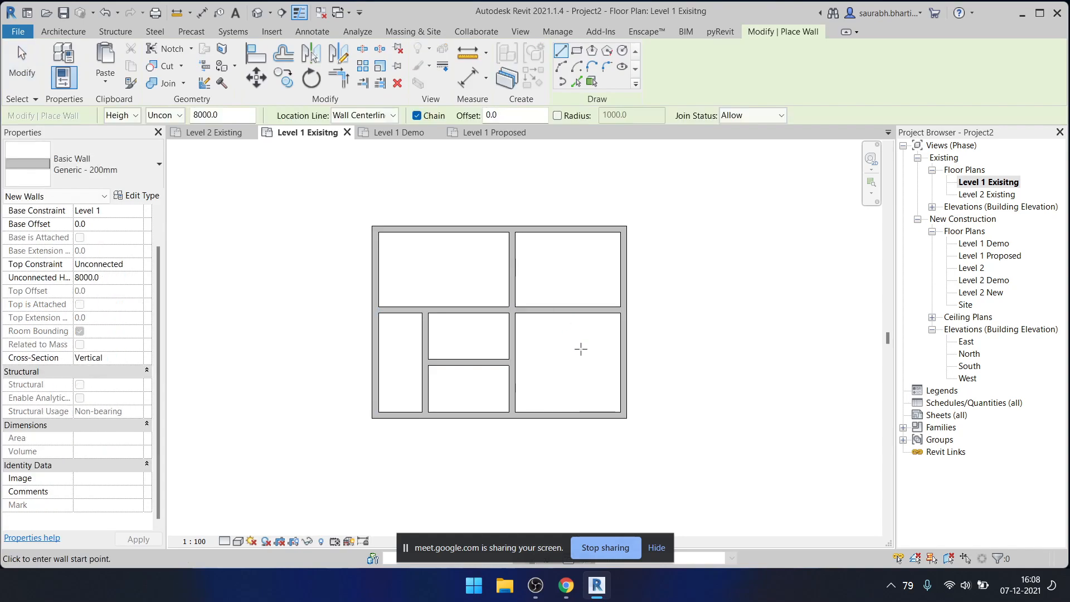
click(513, 383)
click(723, 383)
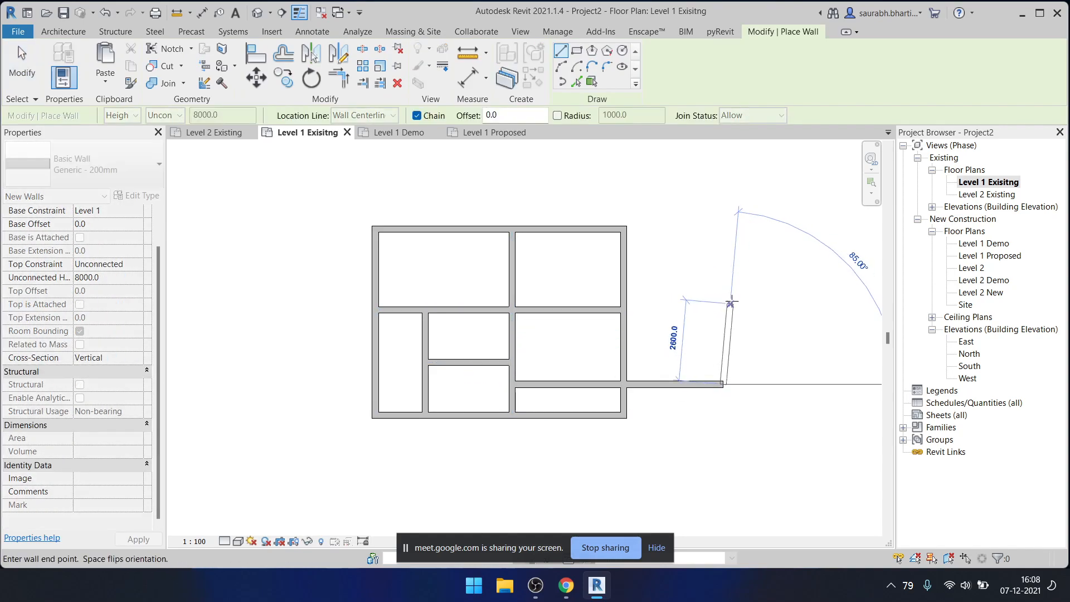
click(723, 297)
click(624, 297)
key(Escape)
key(Escape)
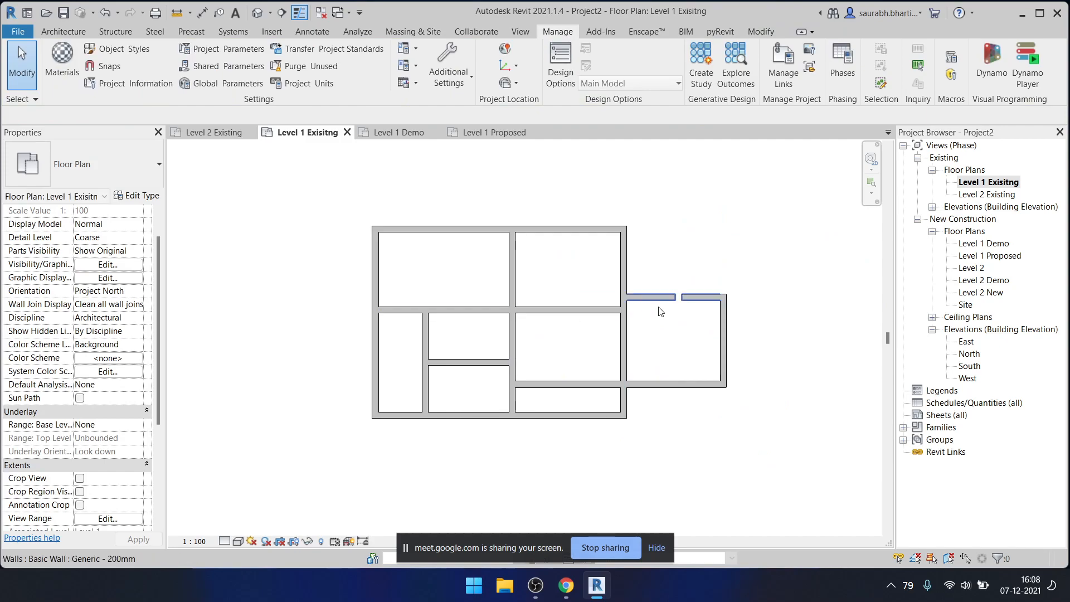
- Open Level 1 Demo and examine how the added existing-phase walls display beside the new and demolished walls
scroll(705, 298, up, 2)
scroll(648, 301, down, 1)
middle_drag(484, 386, 520, 362)
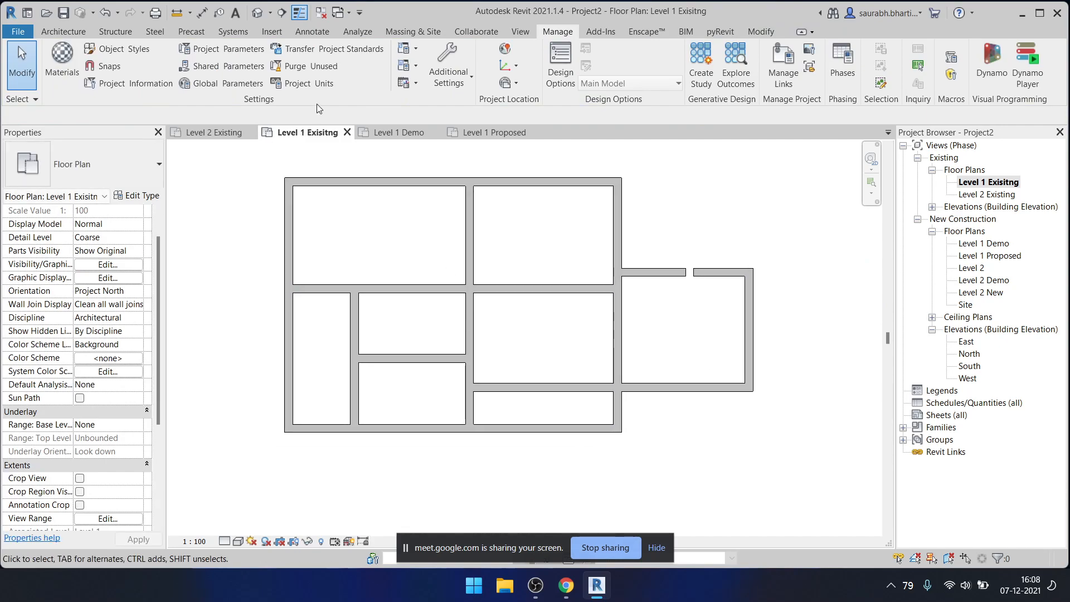
click(757, 31)
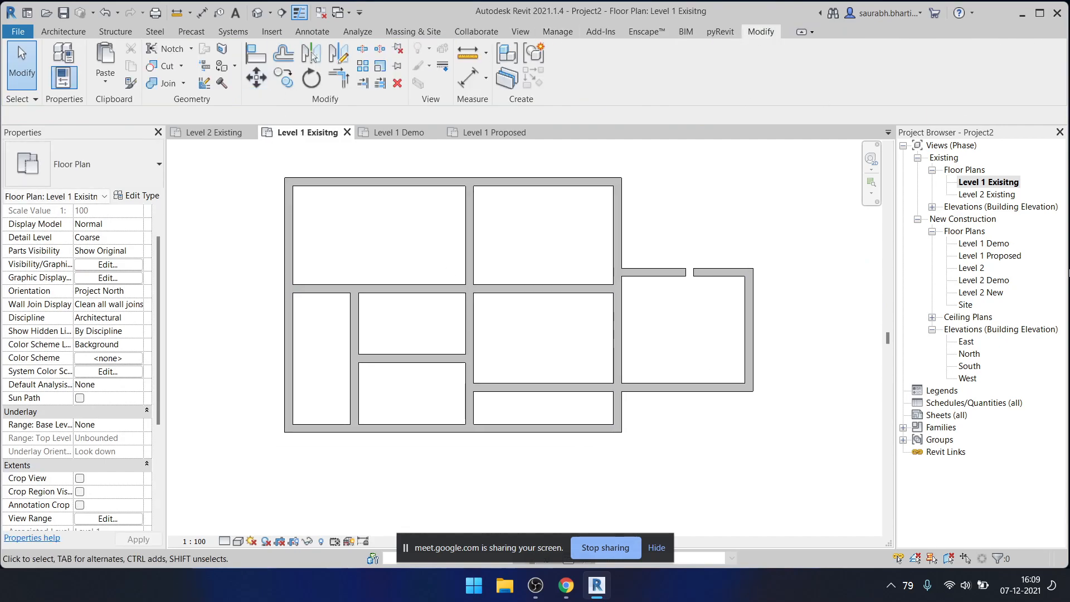
double_click(988, 244)
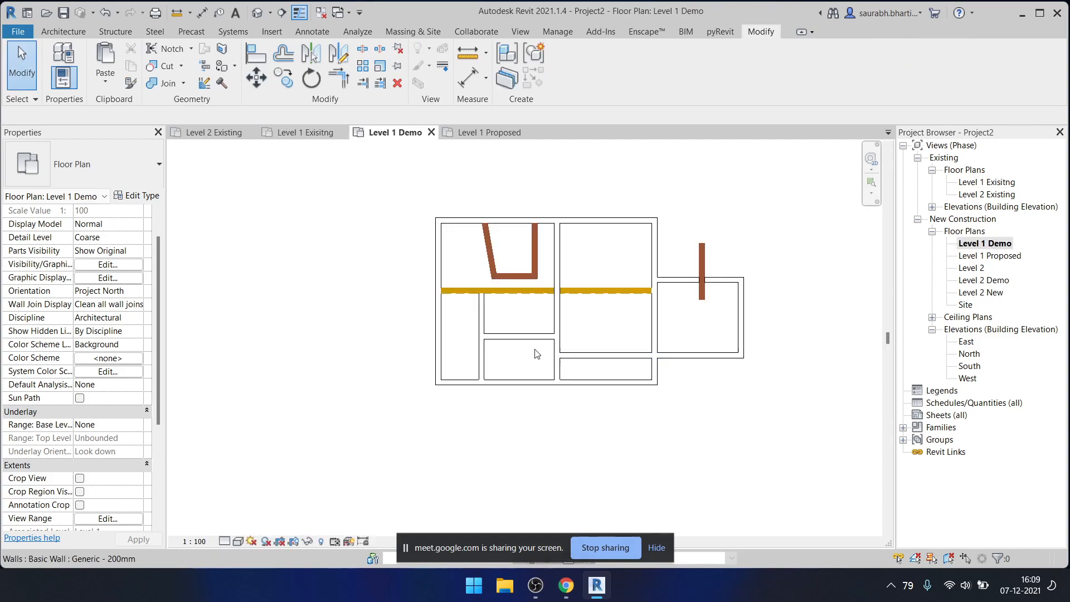
scroll(617, 301, down, 2)
middle_drag(636, 312, 613, 303)
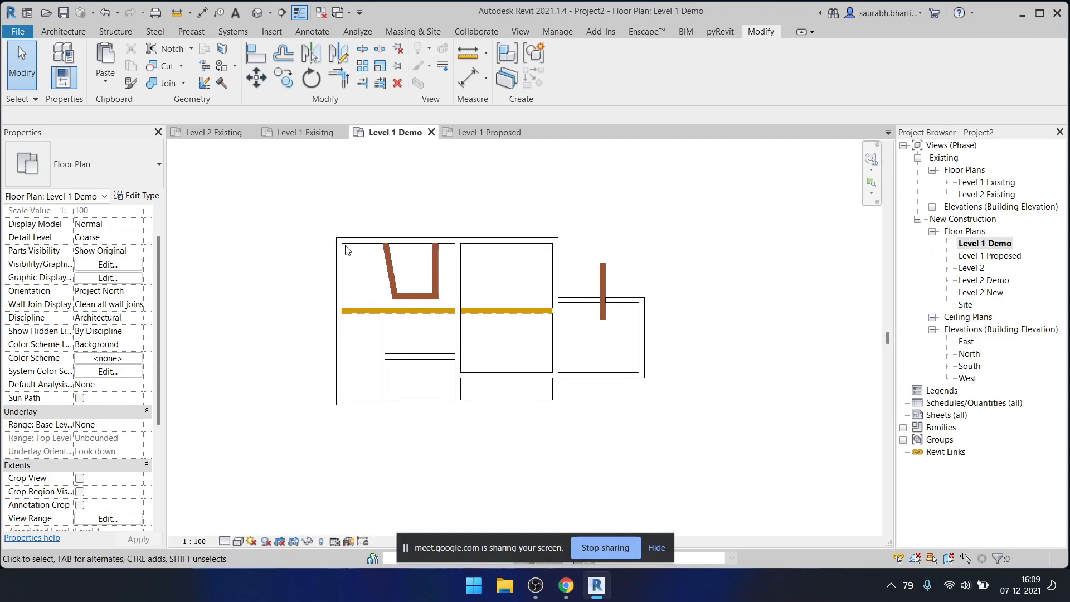
drag(297, 210, 731, 452)
- Inspect the walls in Level 1 Exisitng for comparison and return to Level 1 Demo
double_click(986, 194)
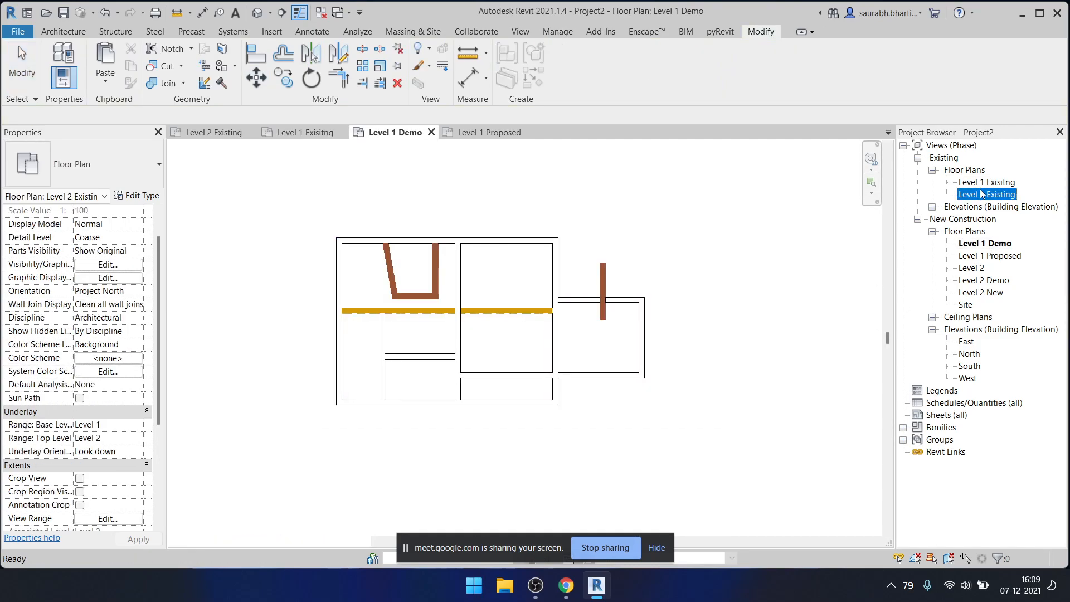
double_click(985, 182)
scroll(620, 273, up, 1)
click(698, 292)
drag(678, 302, 485, 223)
double_click(1006, 245)
click(507, 283)
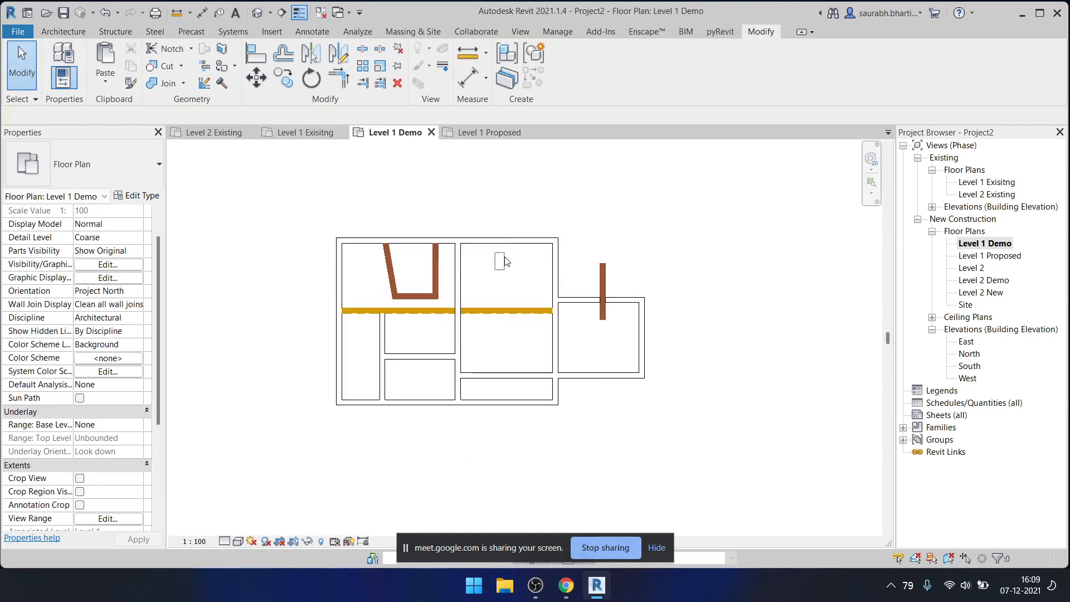
- Review the project's view template settings from Level 1 Demo, leaving them unchanged
click(509, 31)
click(76, 85)
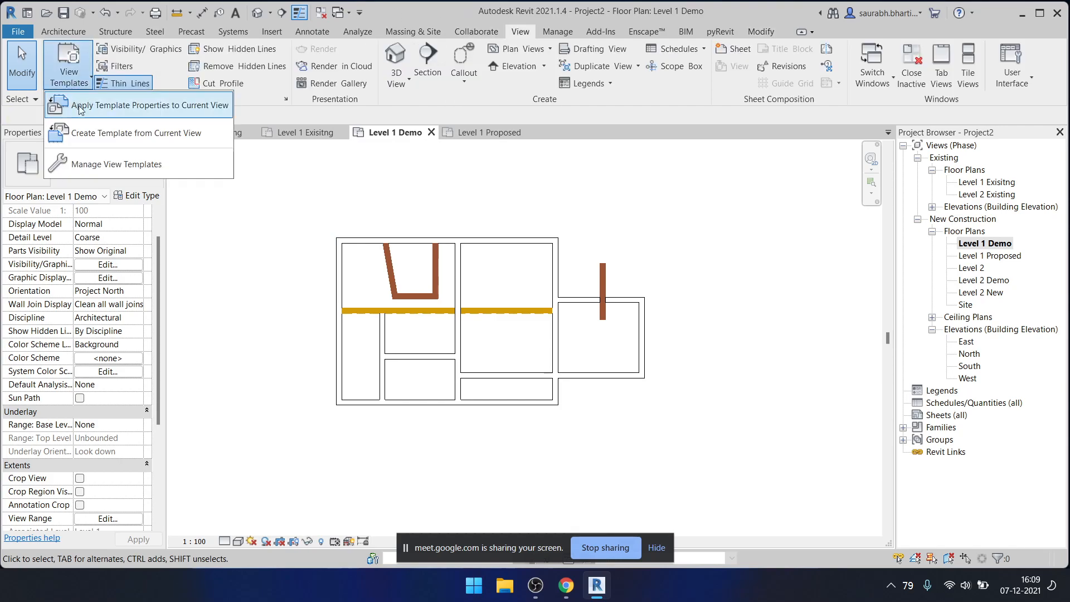
click(124, 180)
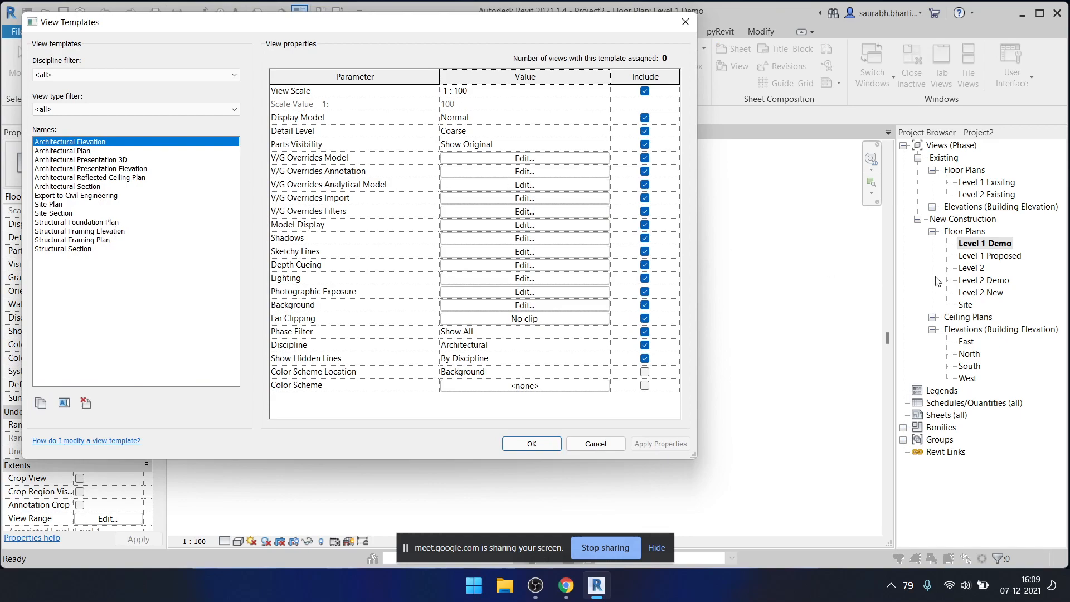
click(685, 22)
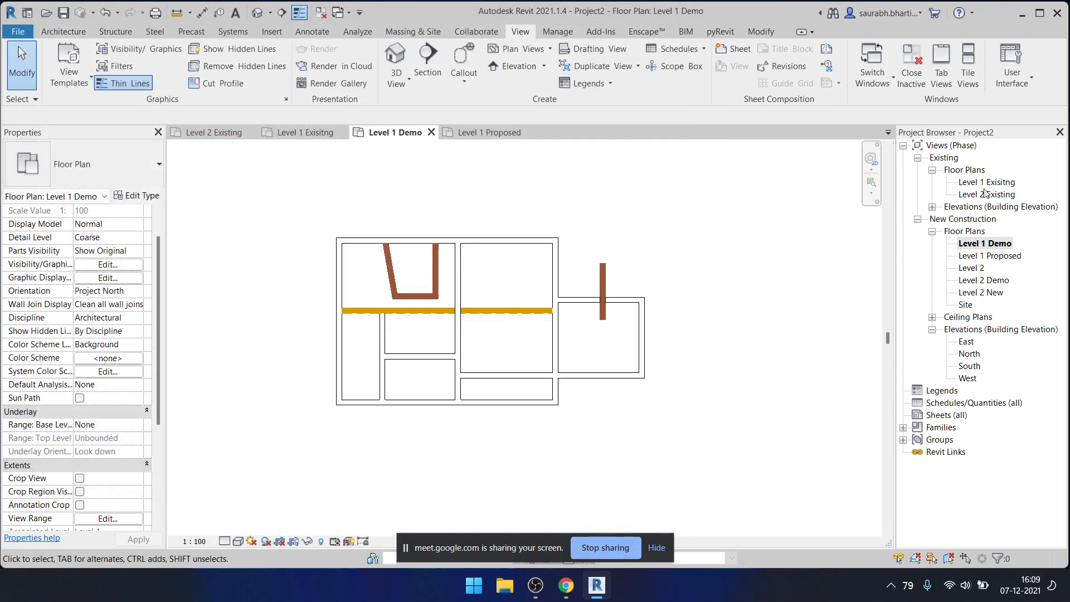
- Switch to Level 1 Exisitng and look over the available view templates again
double_click(983, 181)
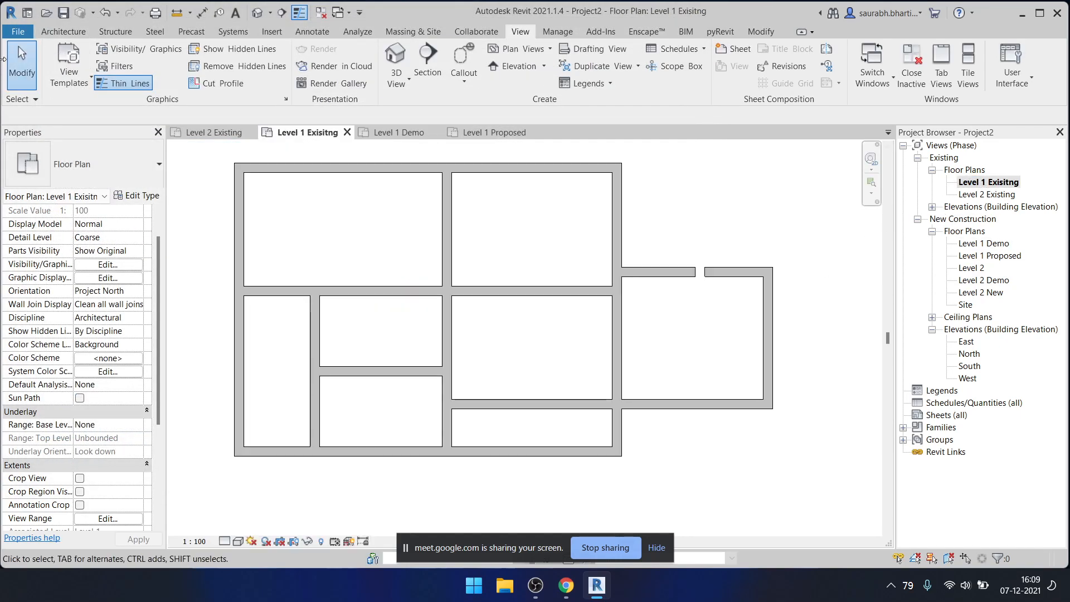
click(84, 86)
click(95, 165)
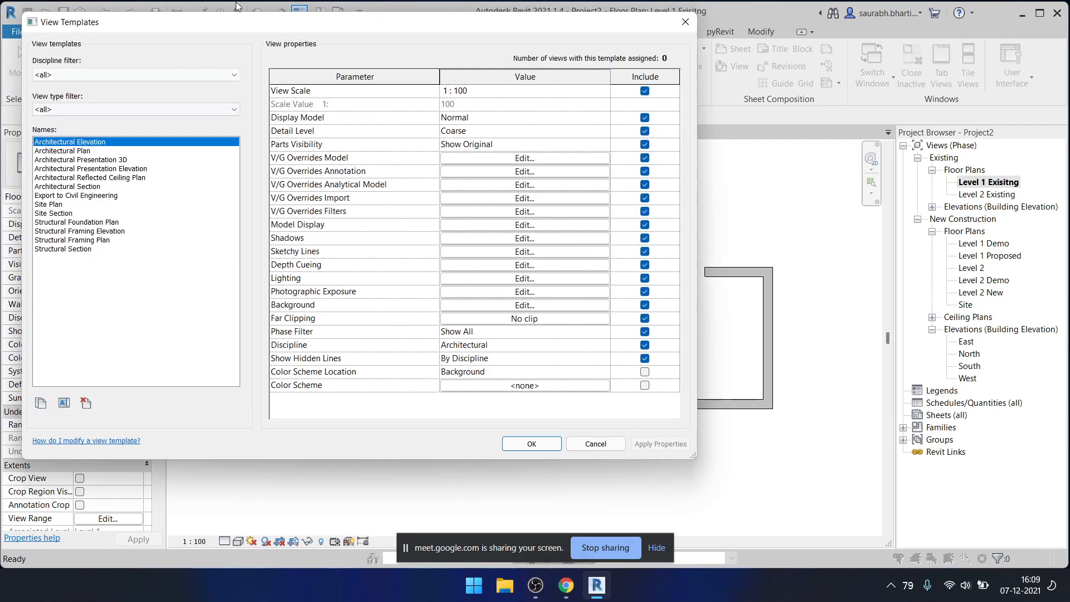
click(687, 24)
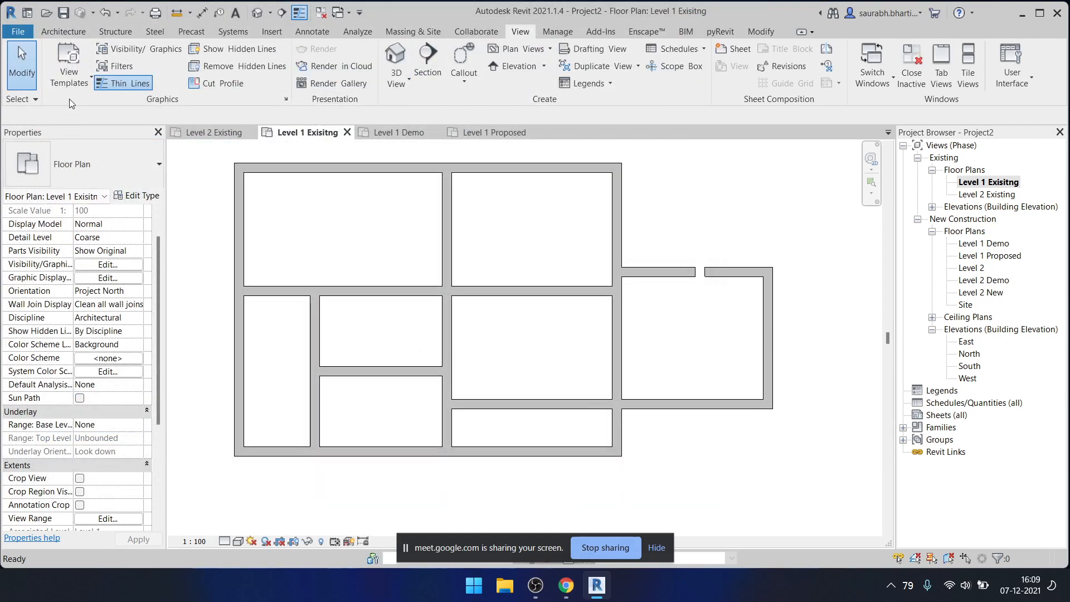
- Create a view template named Revite from the Level 1 Exisitng view
click(69, 75)
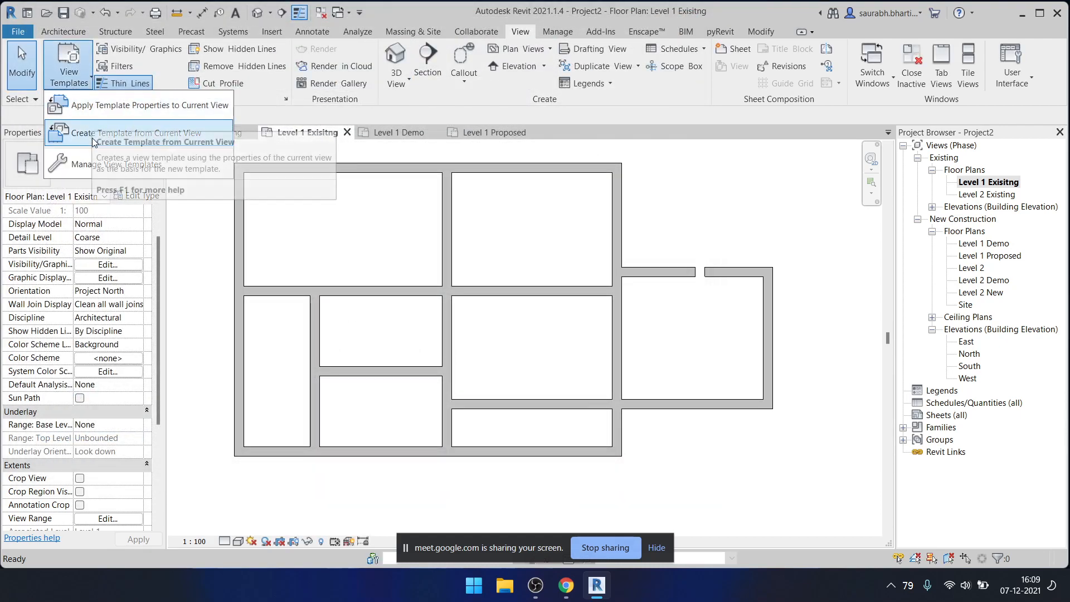
click(157, 134)
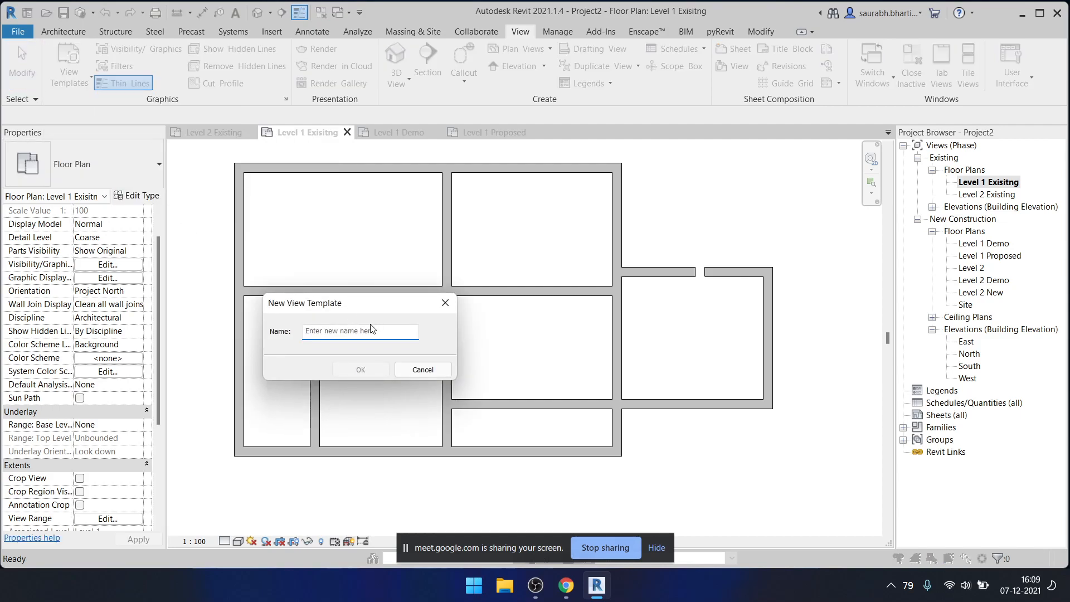
text(Revite)
click(358, 371)
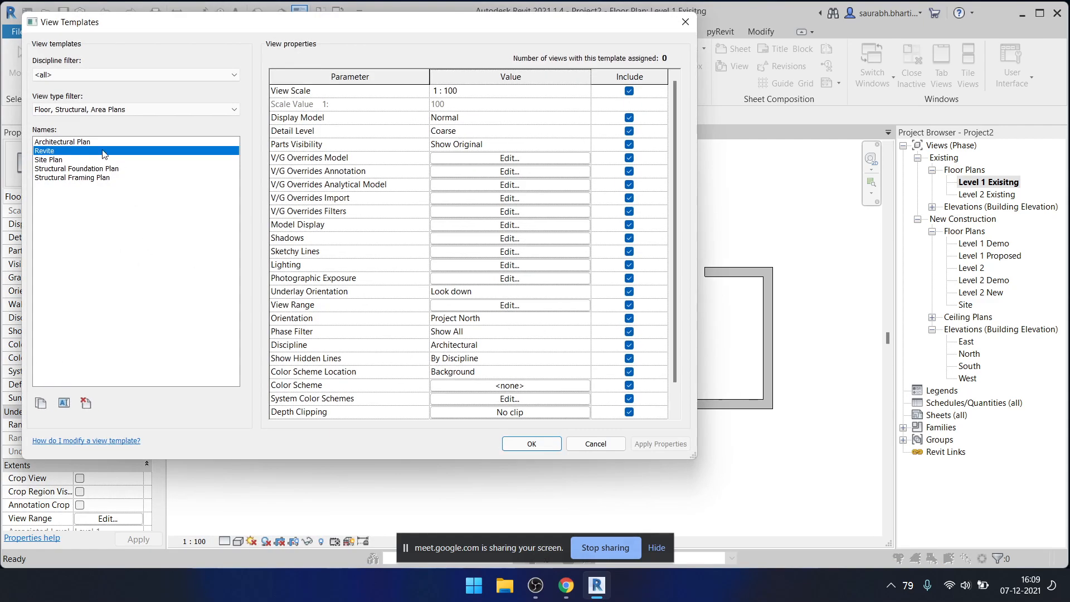
click(92, 141)
click(88, 151)
click(685, 22)
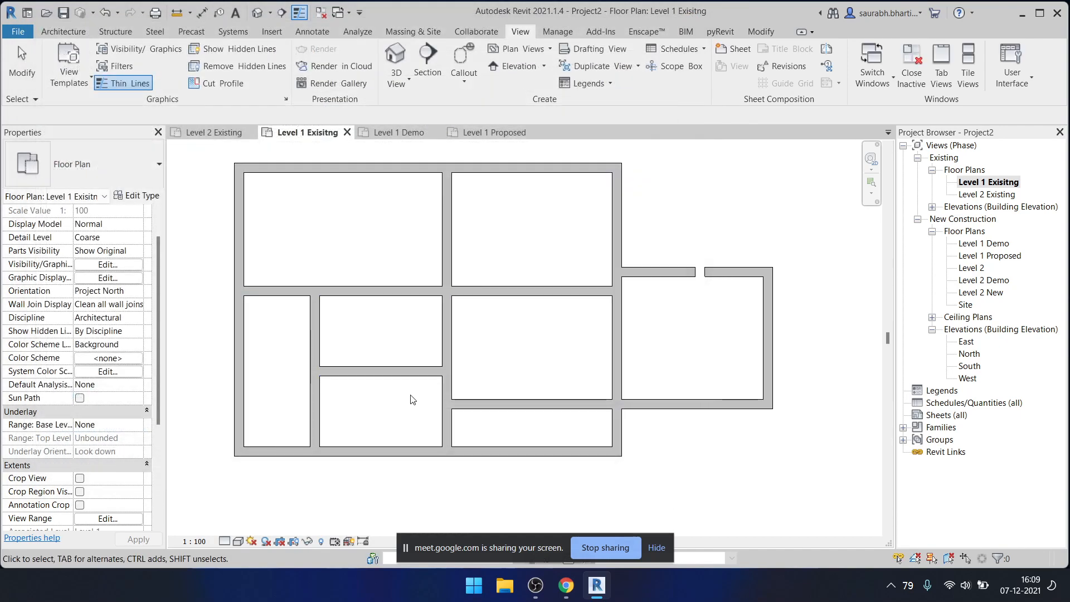
- Set the Level 1 Exisitng view scale to 1:50
click(194, 543)
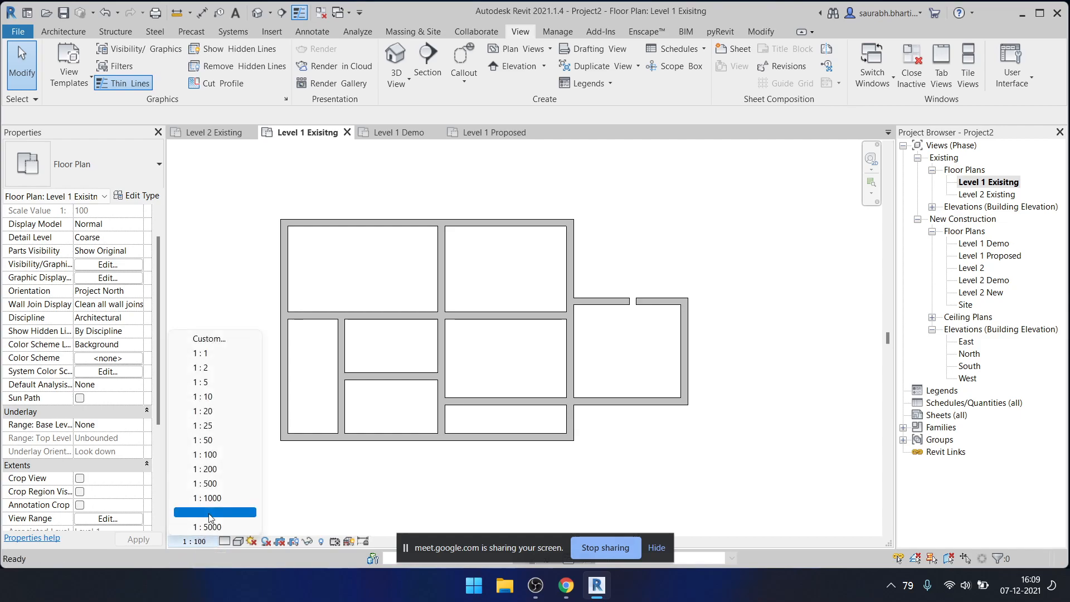
click(226, 441)
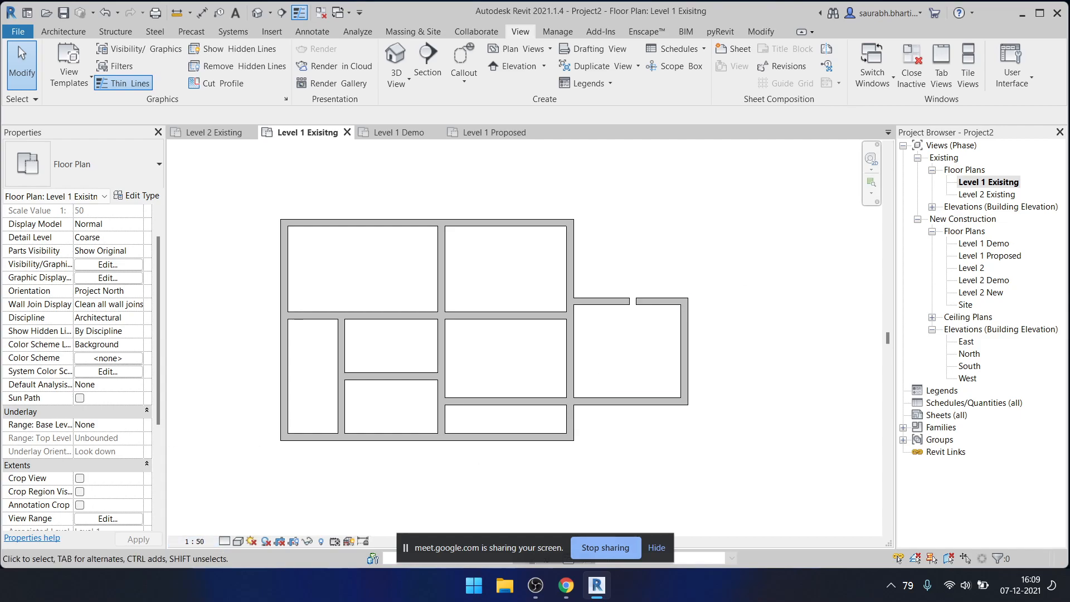
click(69, 72)
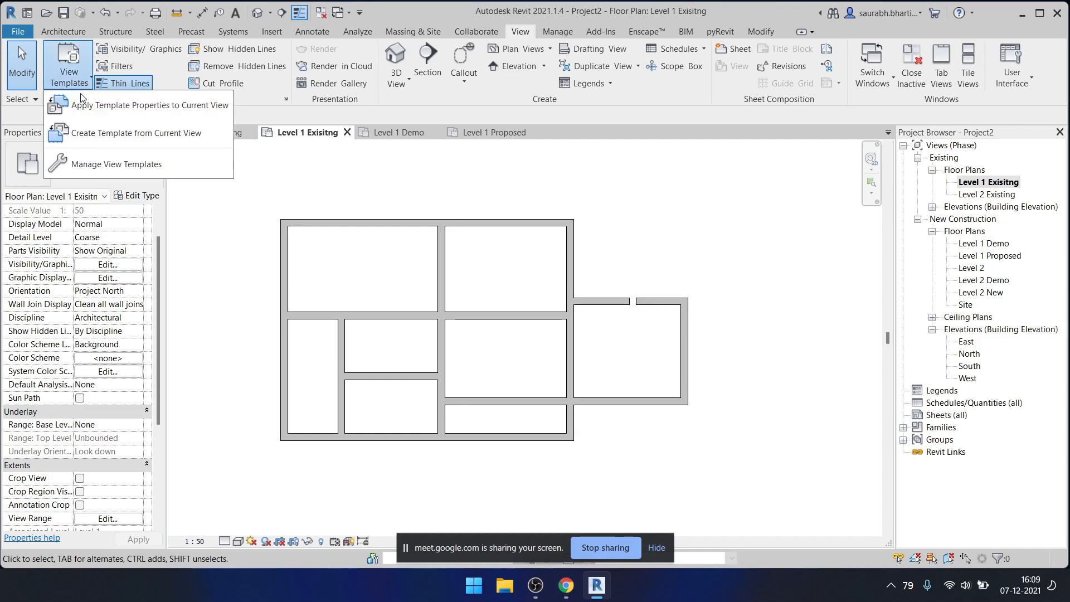
click(127, 165)
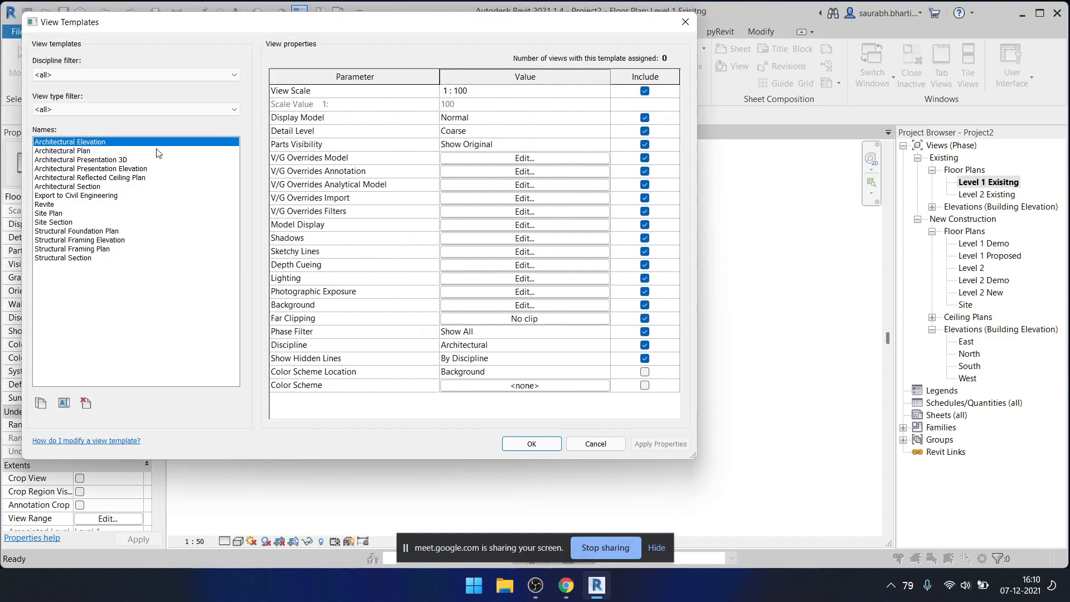
key(Escape)
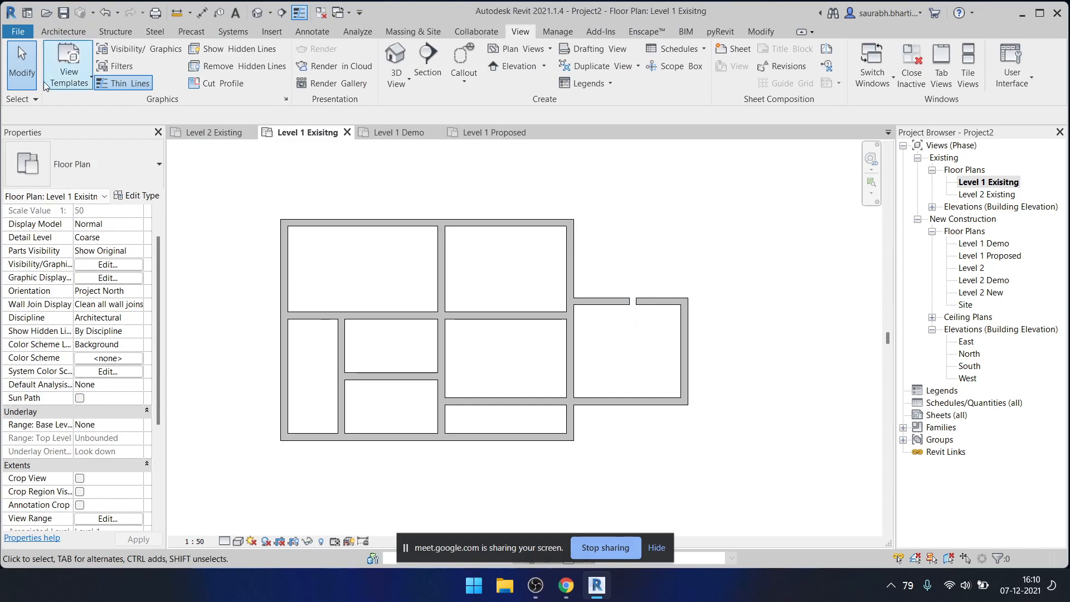
- Set the view scale of the Revite view template to 1:50
click(69, 72)
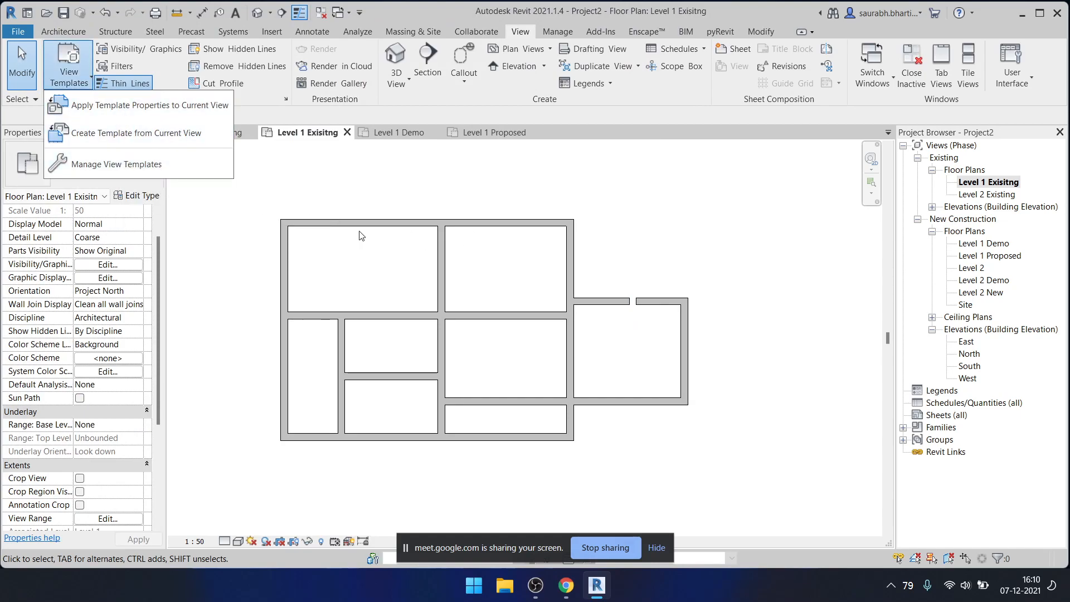
click(104, 164)
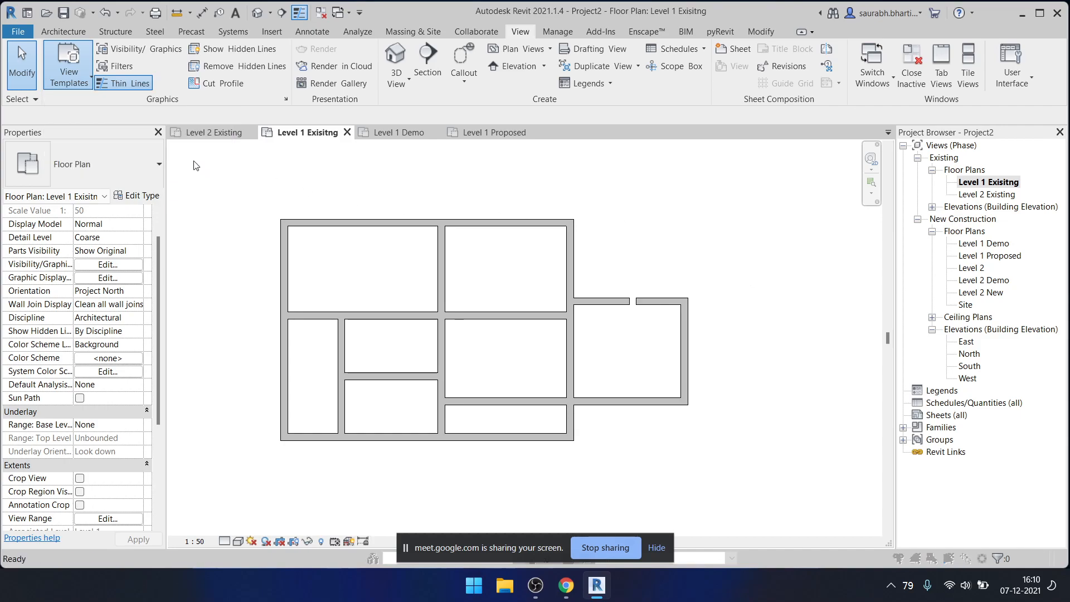
click(79, 205)
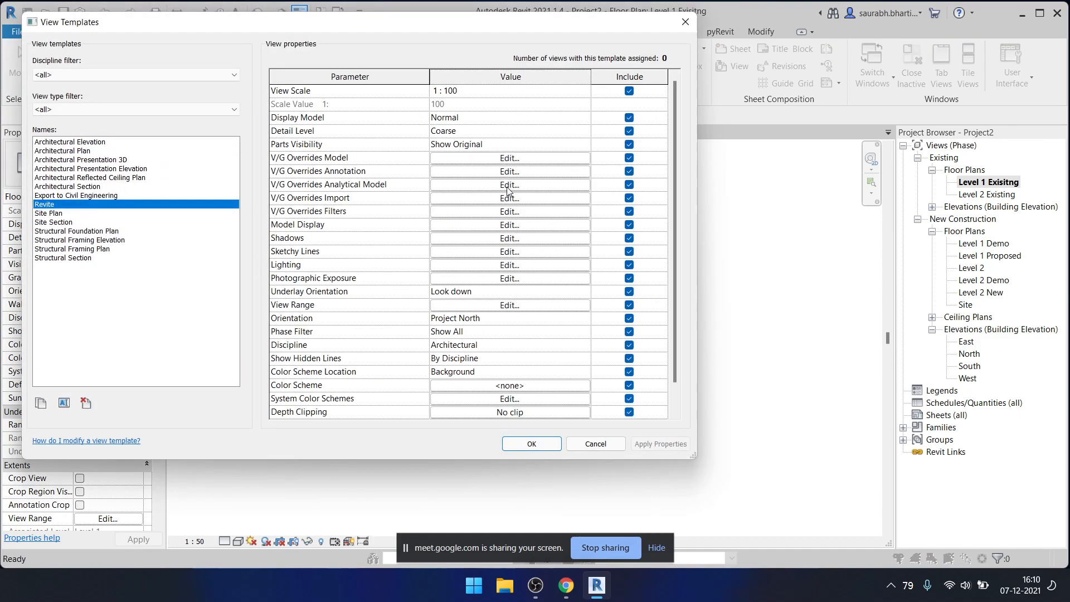
click(585, 91)
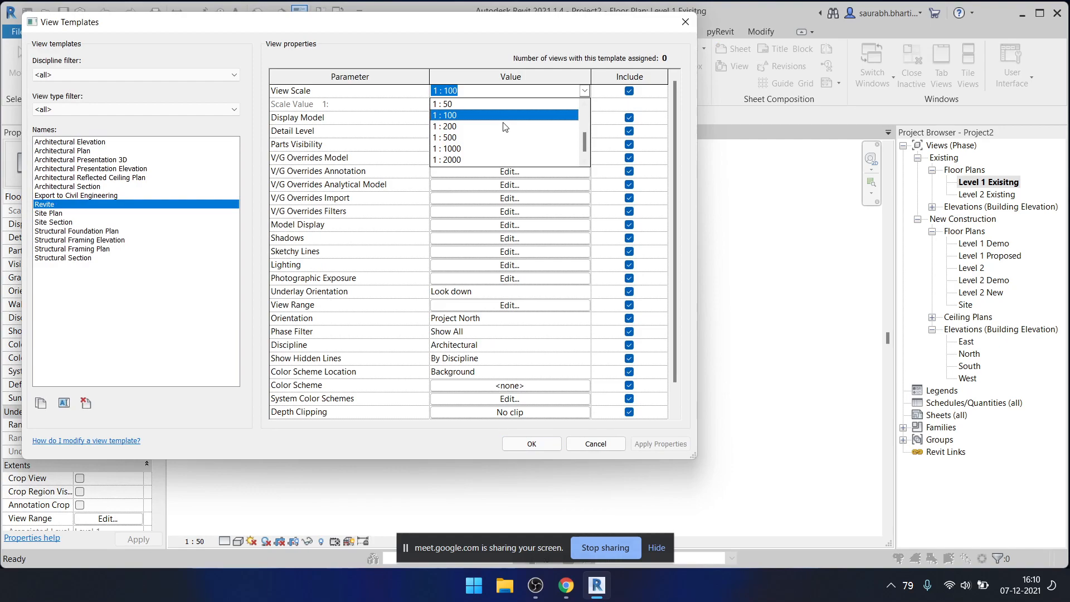
click(494, 105)
click(531, 444)
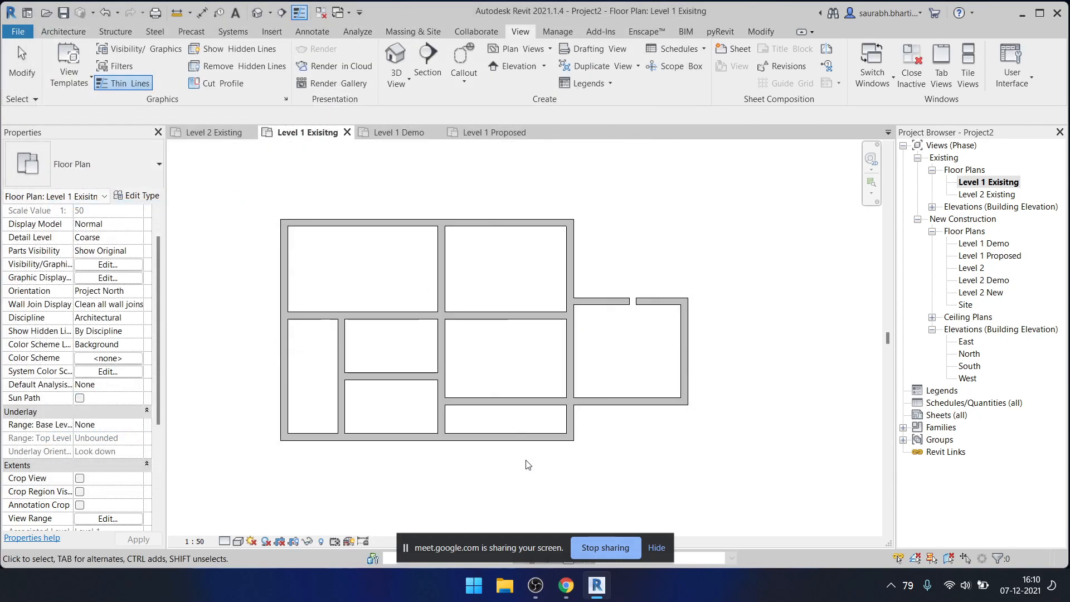
- Compare Level 1 Proposed with Level 1 Demo, select all the Demo walls, and return to Level 1 Exisitng
double_click(993, 255)
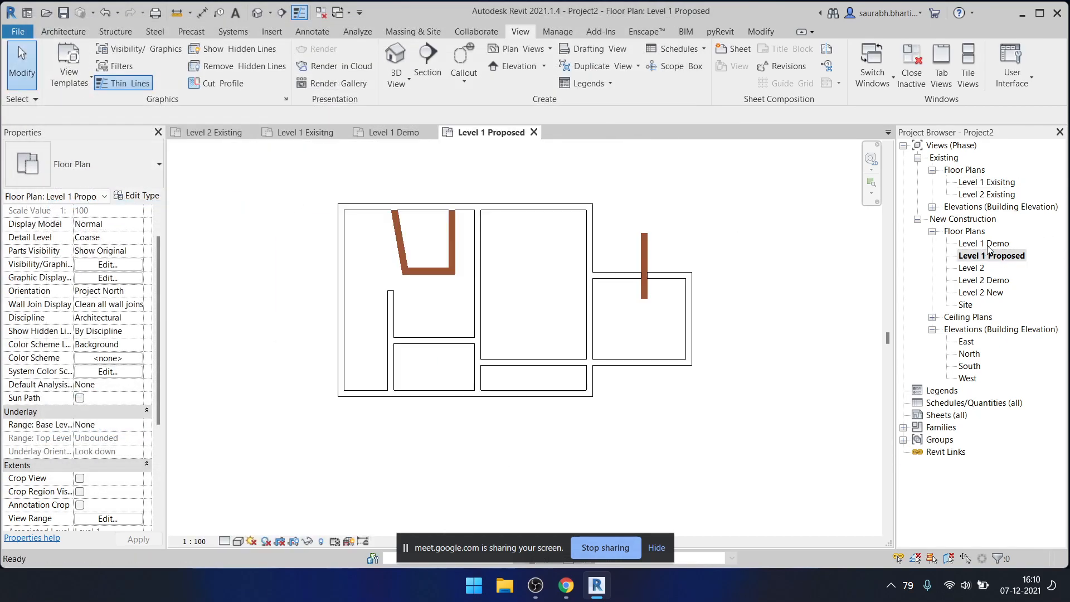
double_click(985, 243)
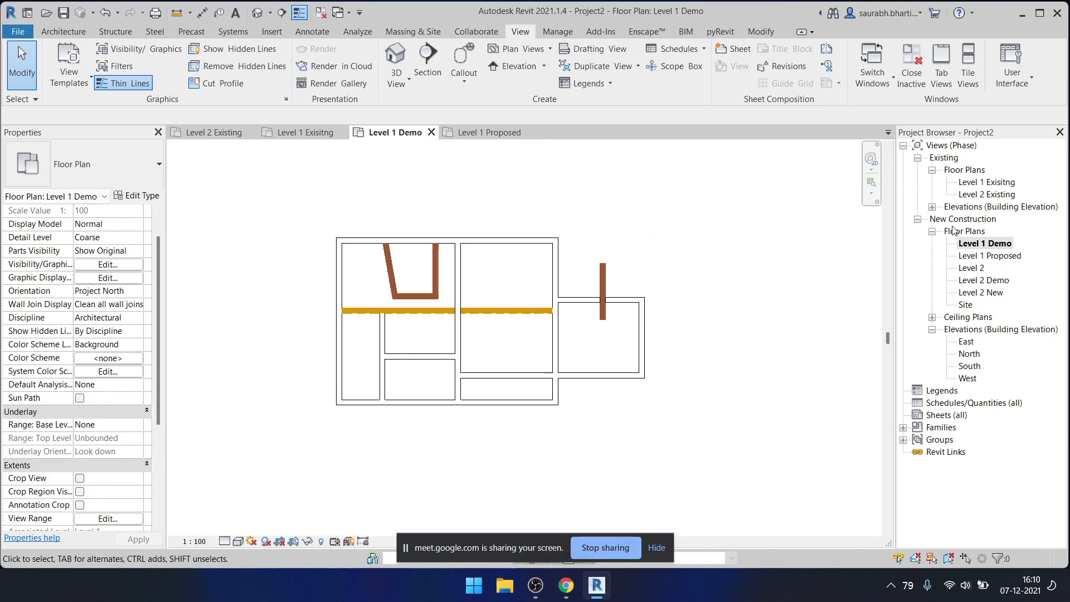
drag(268, 180, 748, 447)
click(758, 426)
drag(289, 202, 705, 491)
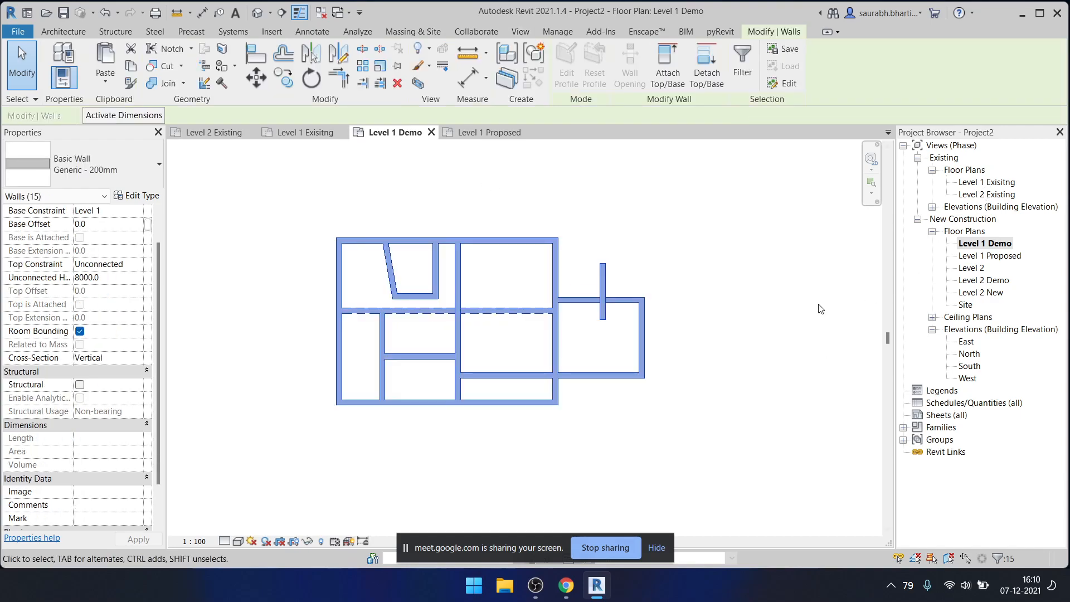
double_click(989, 182)
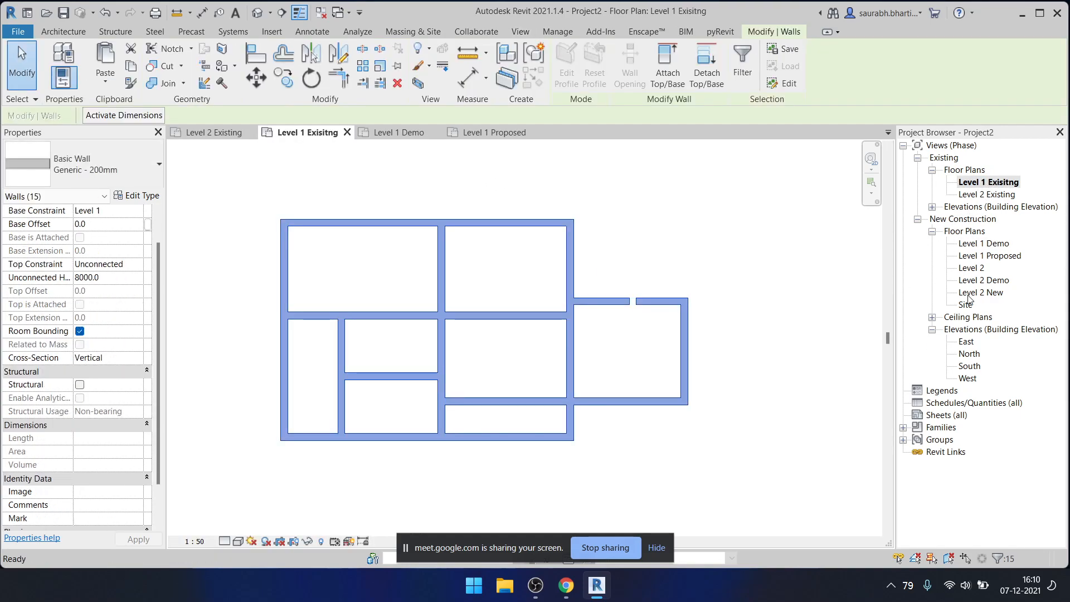
- Open the Level 1 Demo plan and review the properties of the Revite view template
double_click(986, 244)
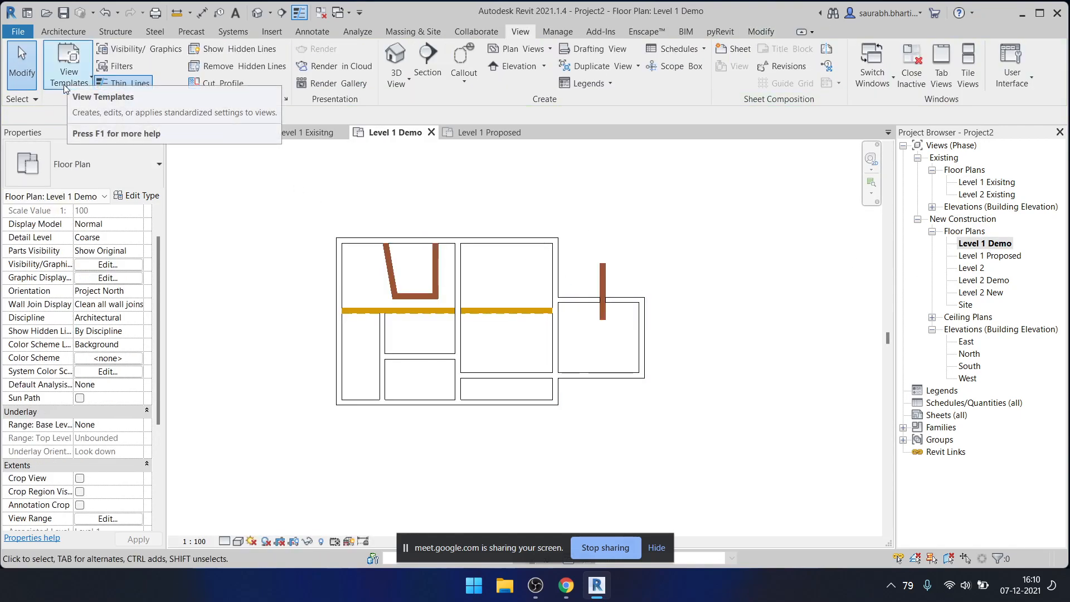
click(67, 82)
click(103, 163)
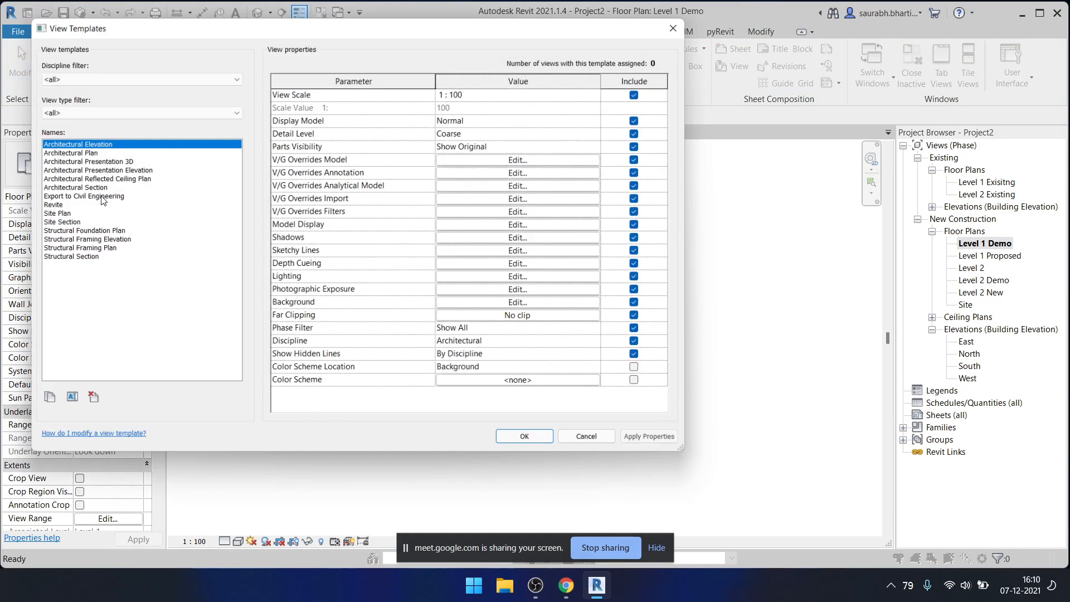
click(56, 213)
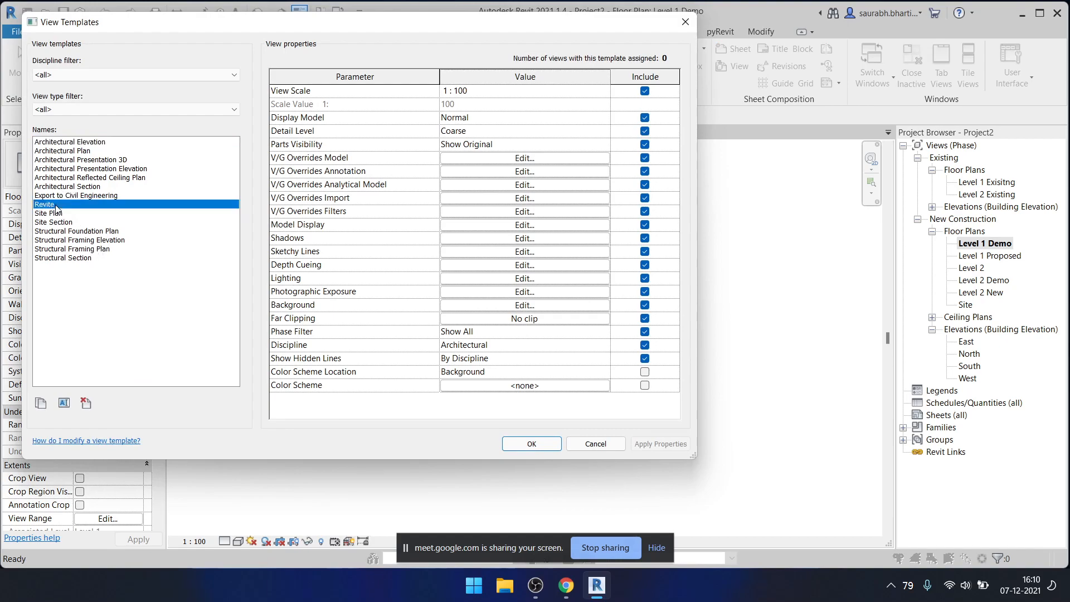
click(532, 444)
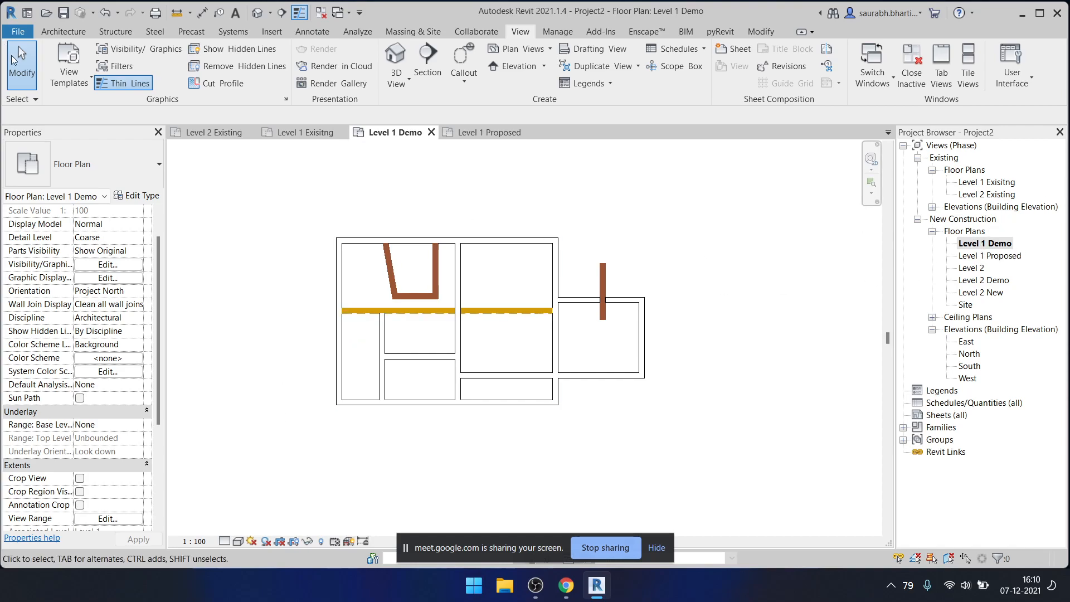
click(65, 72)
click(102, 164)
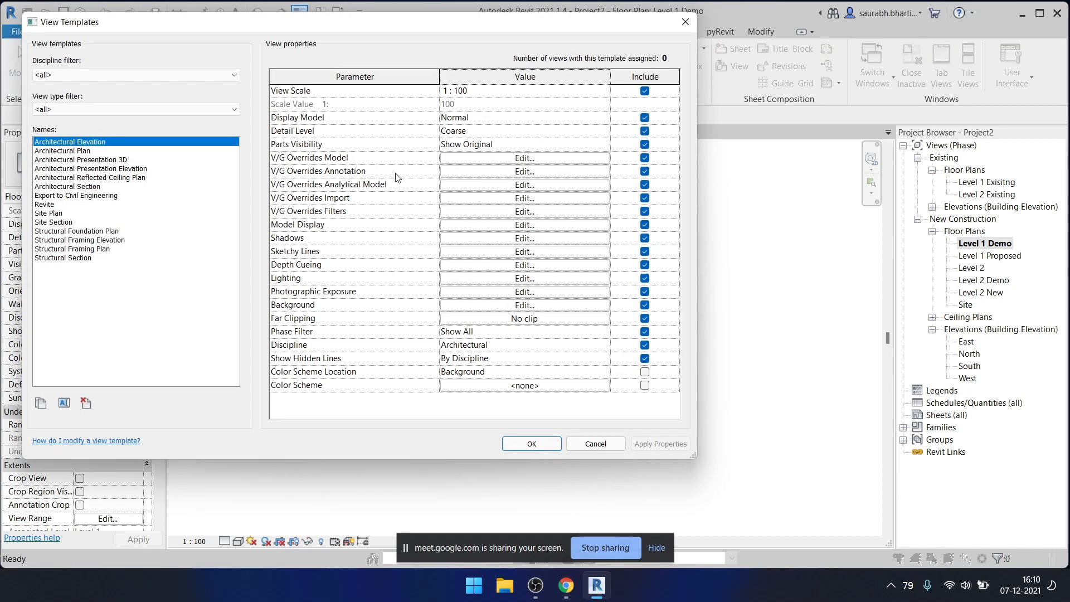
click(73, 204)
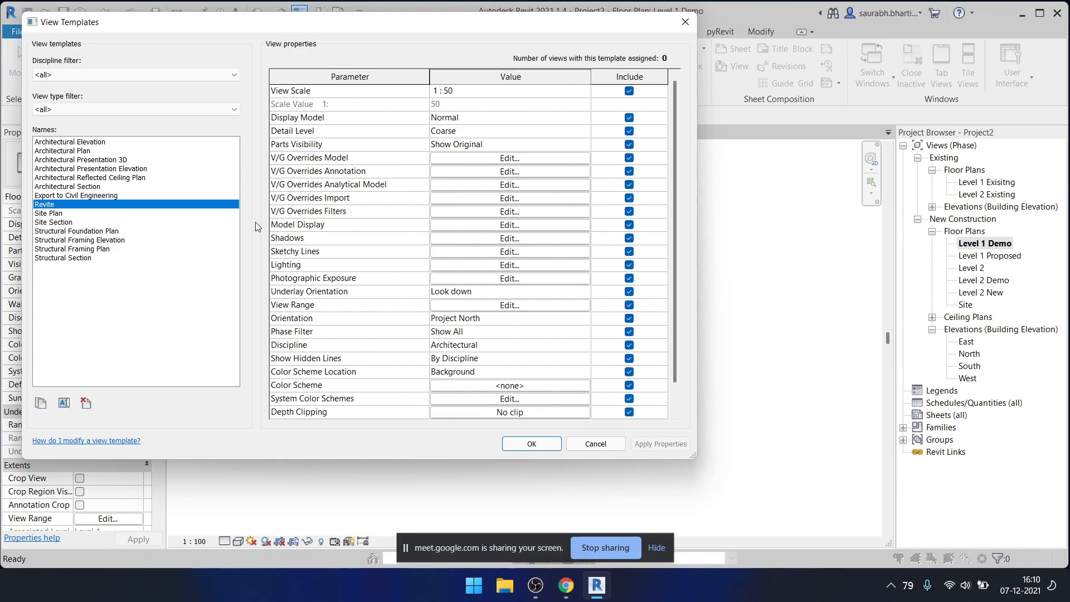
click(529, 444)
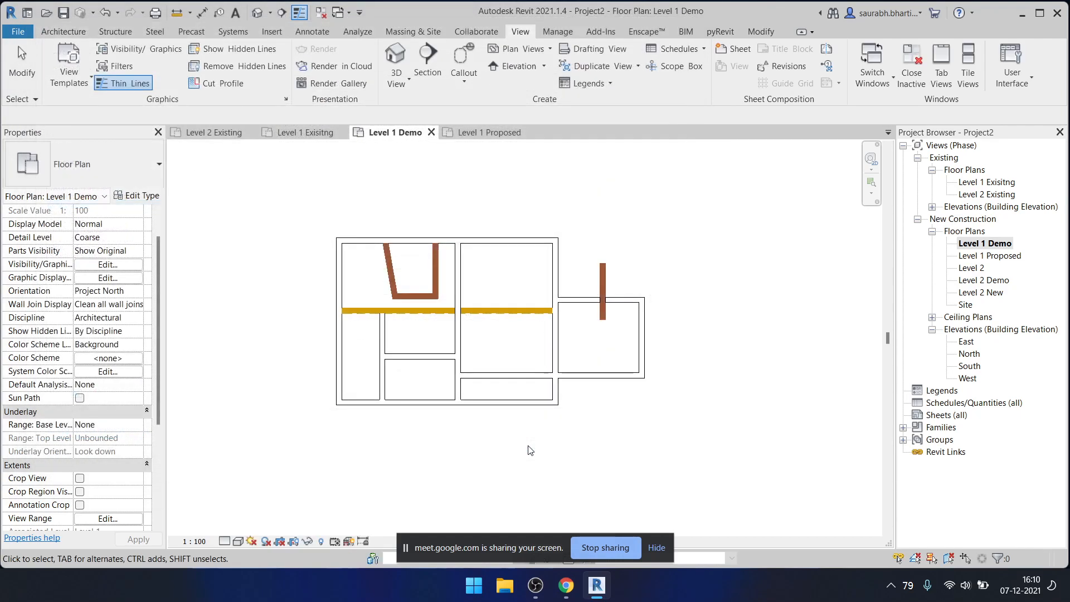
- Examine the model category visibility and graphic overrides of the Revite view template down to Walls and Windows
click(69, 78)
click(116, 161)
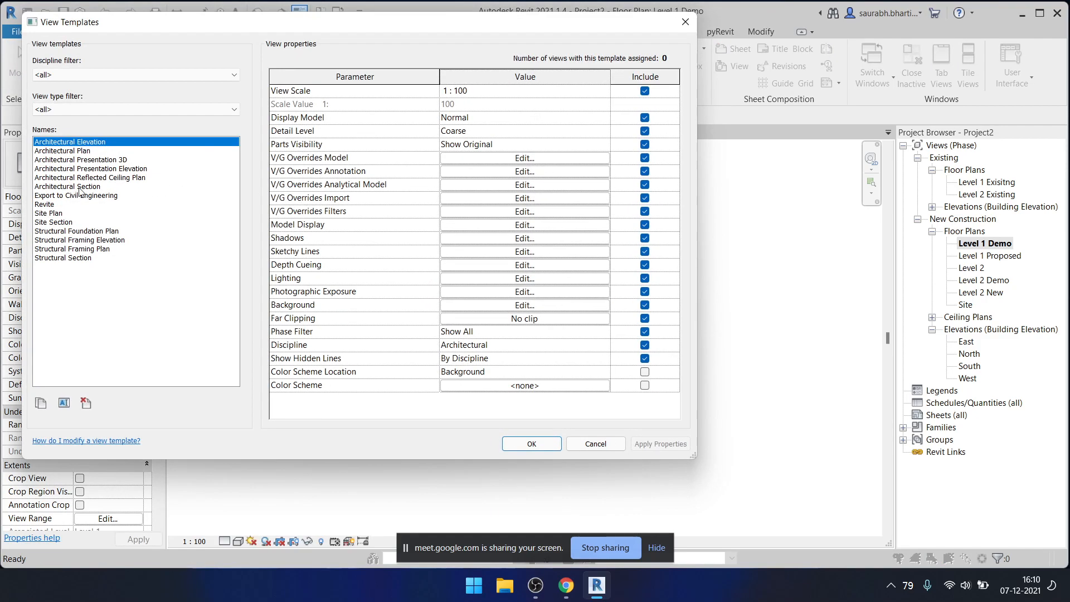
click(72, 205)
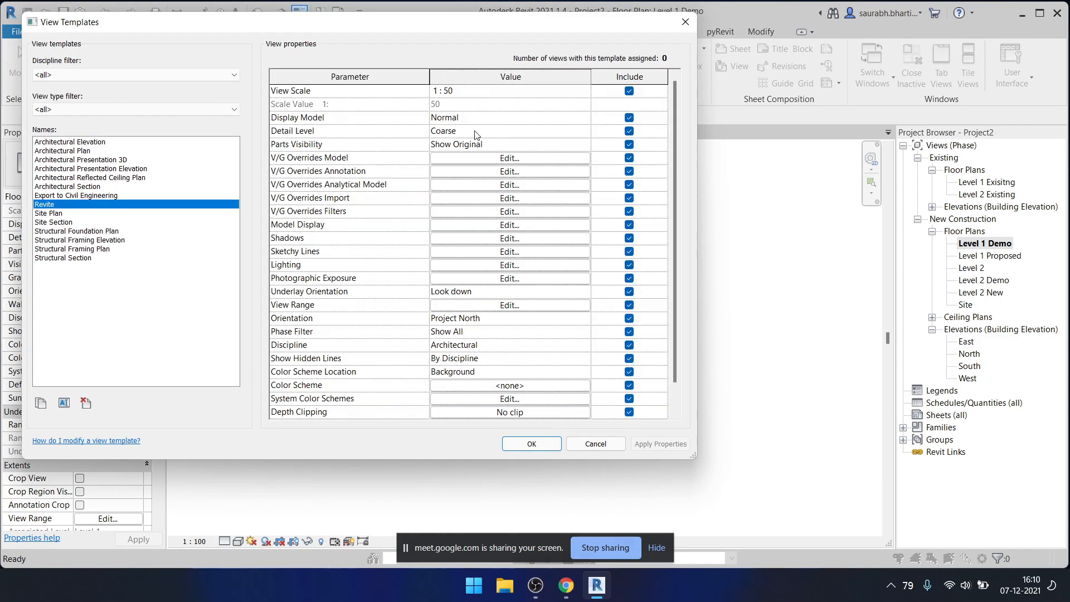
click(500, 158)
scroll(372, 276, down, 8)
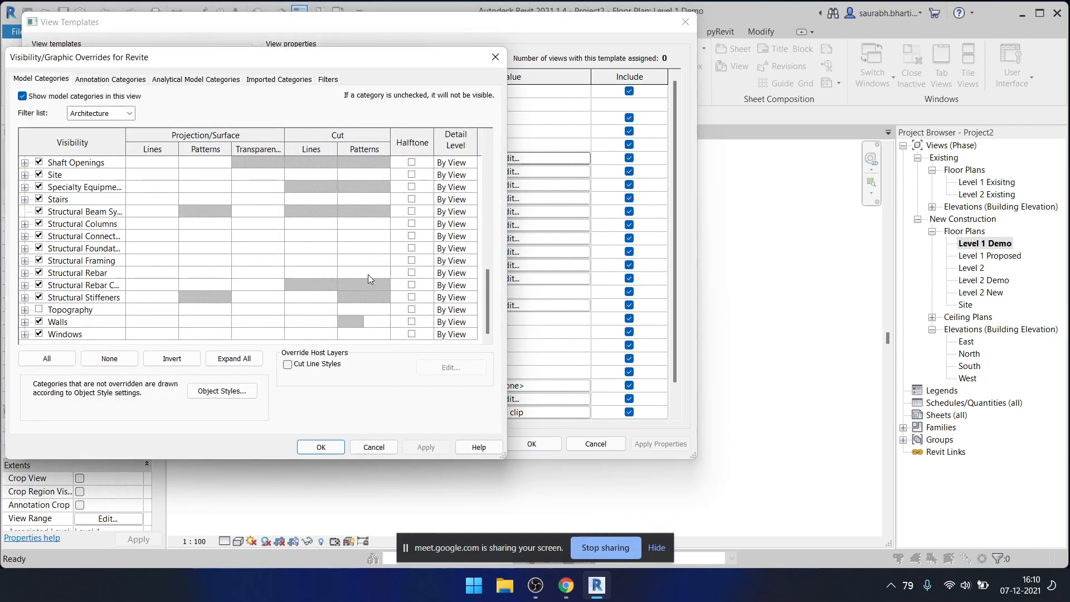
click(321, 447)
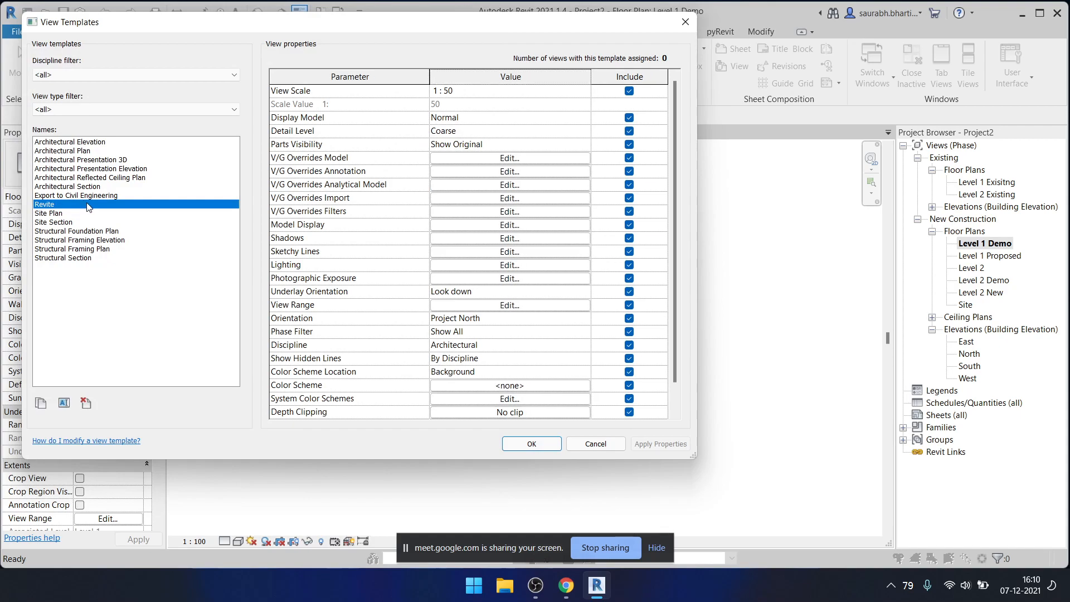
key(Escape)
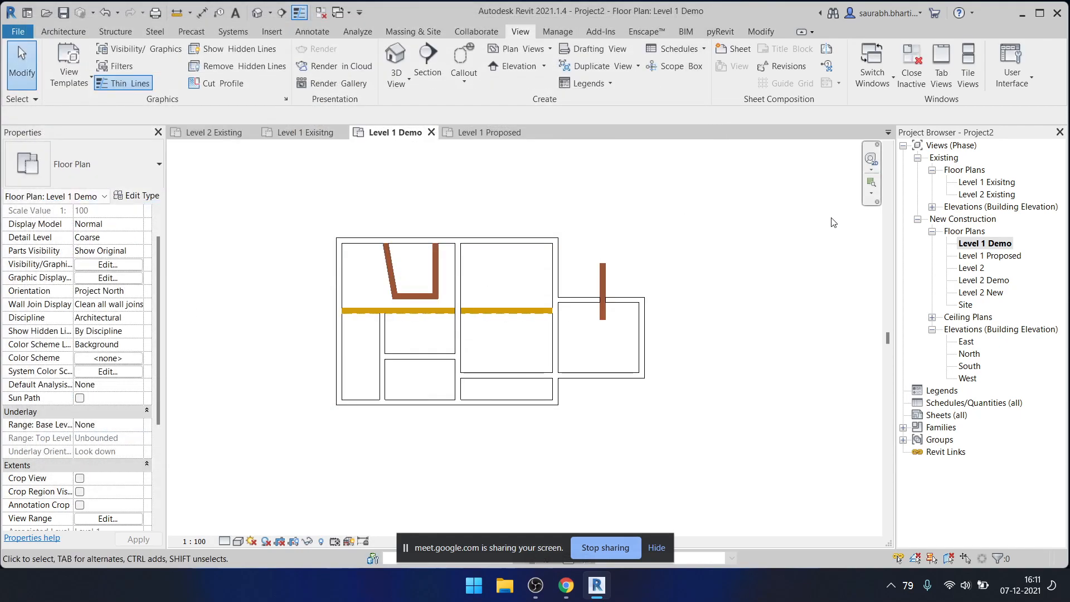
- Open the Level 1 Proposed plan and apply the Revite view template's properties to it
double_click(990, 255)
click(78, 66)
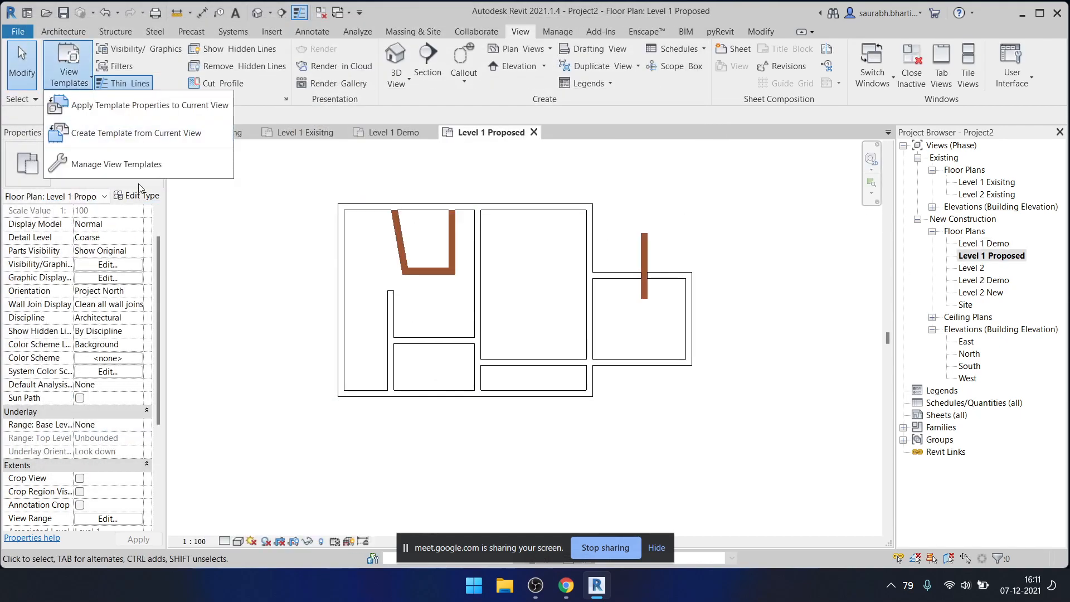
click(123, 164)
click(96, 205)
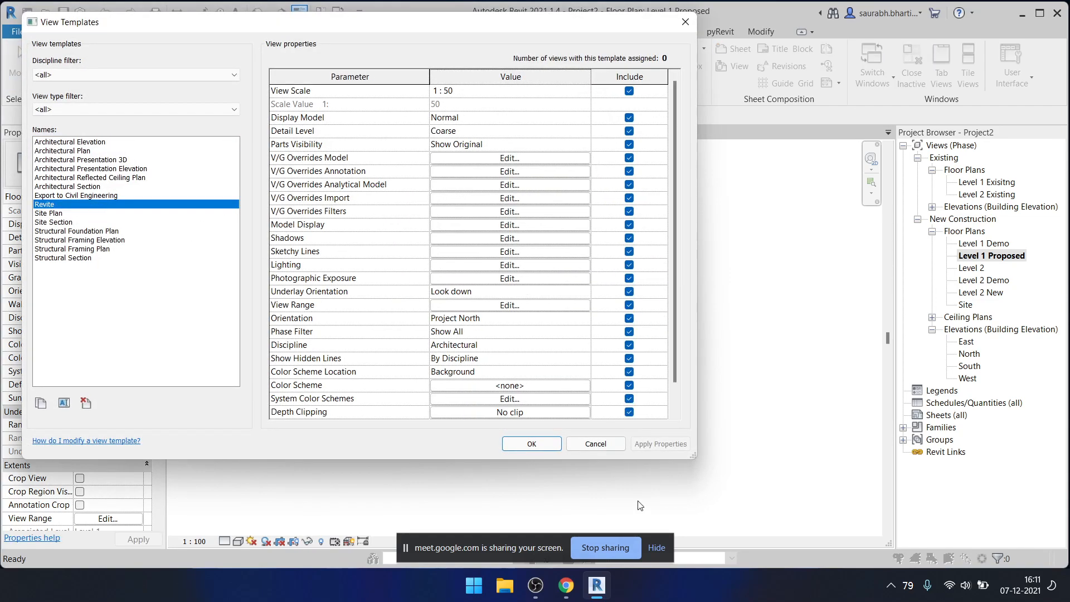
click(531, 443)
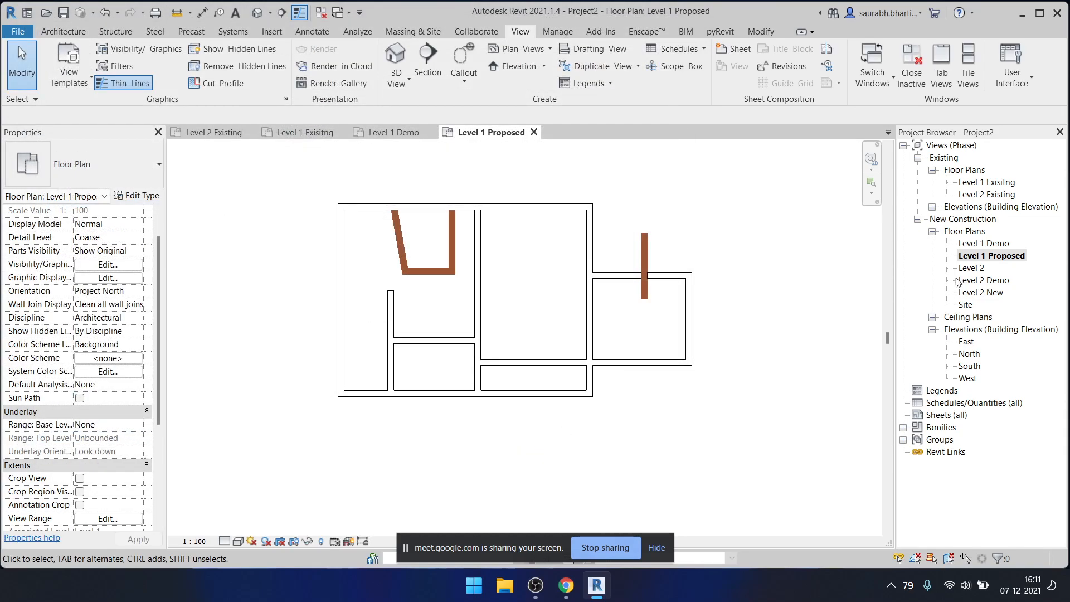
click(88, 74)
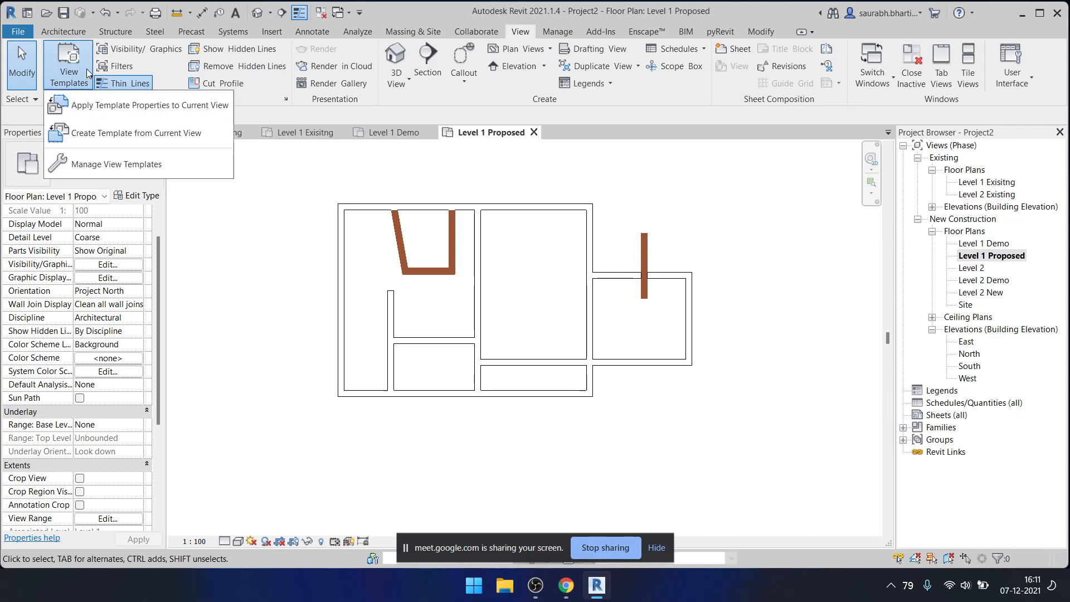
click(137, 112)
click(99, 151)
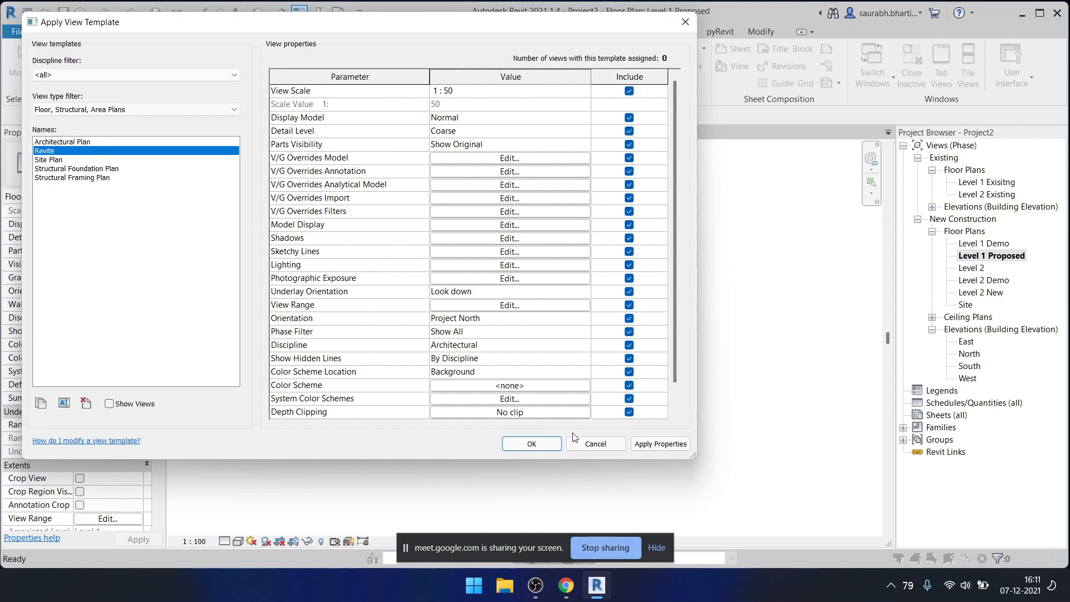
click(532, 444)
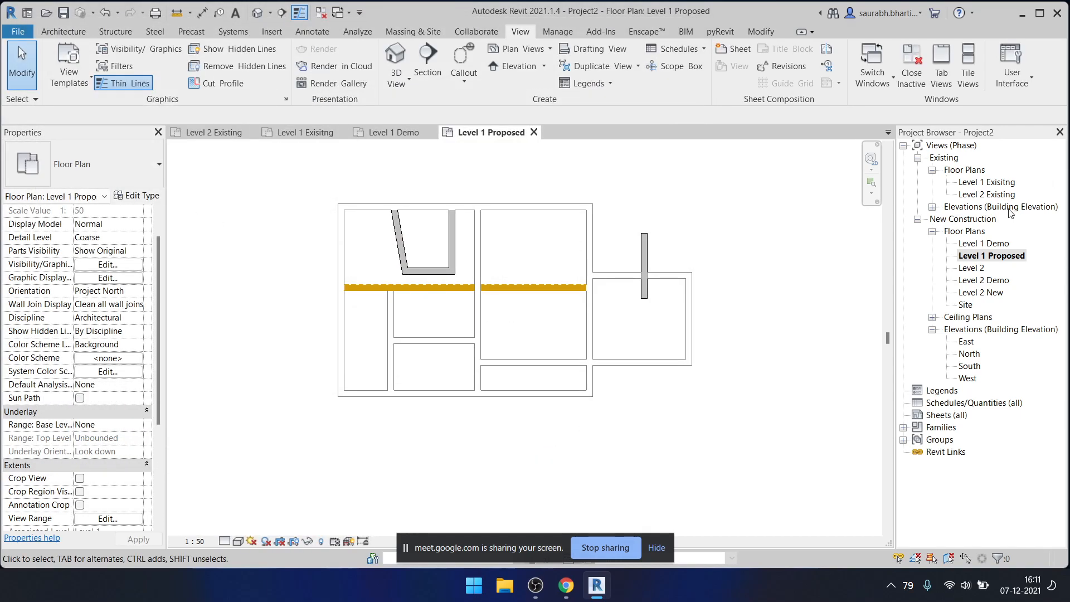
- Open the Level 1 Demo plan and apply the Revite view template's properties to it
double_click(989, 245)
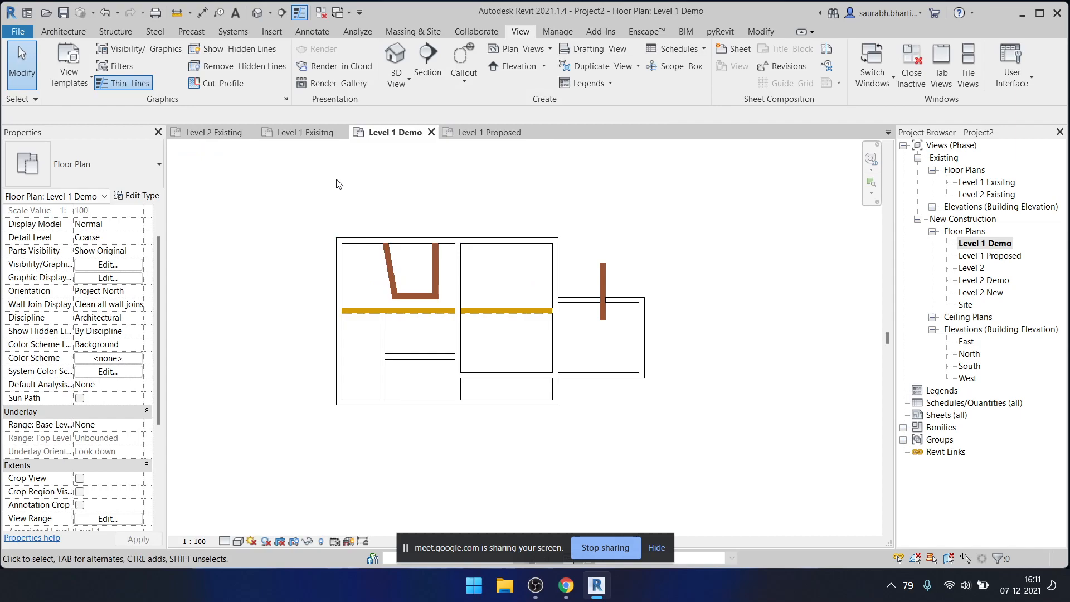
click(85, 84)
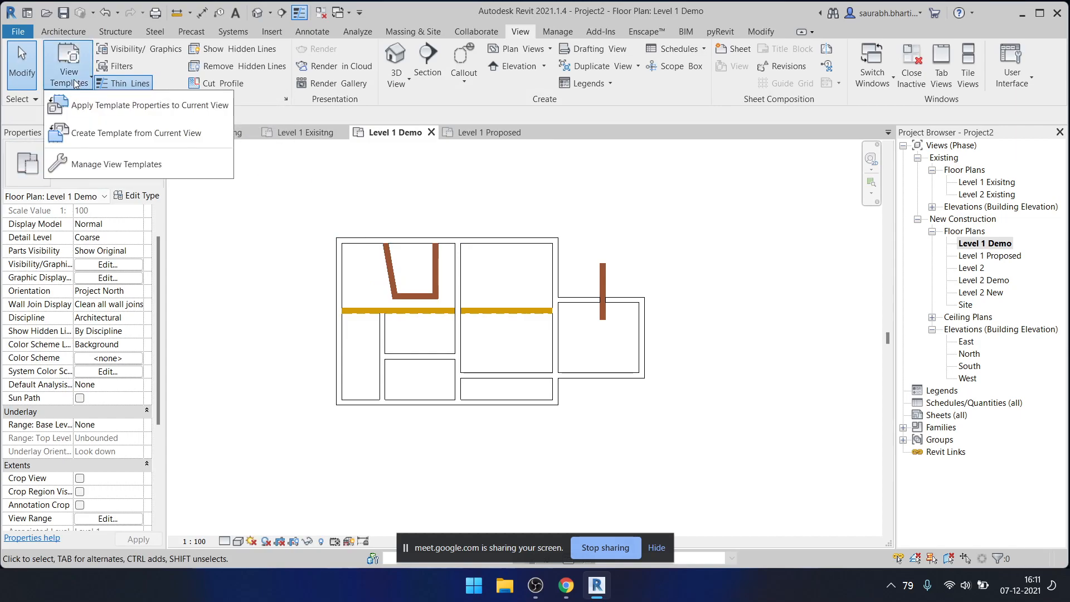
click(94, 115)
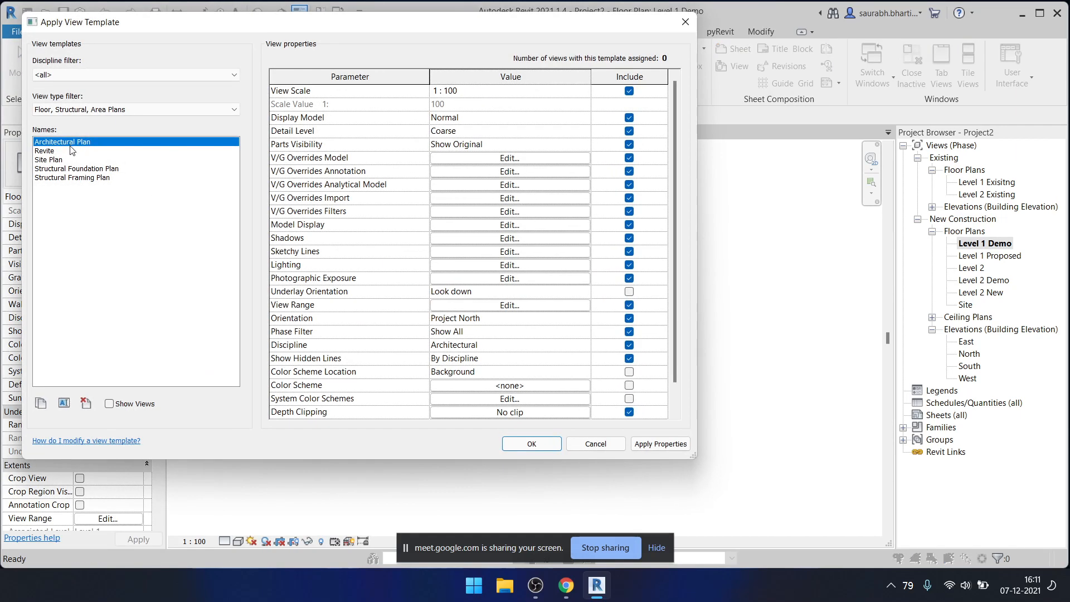
click(72, 151)
click(515, 446)
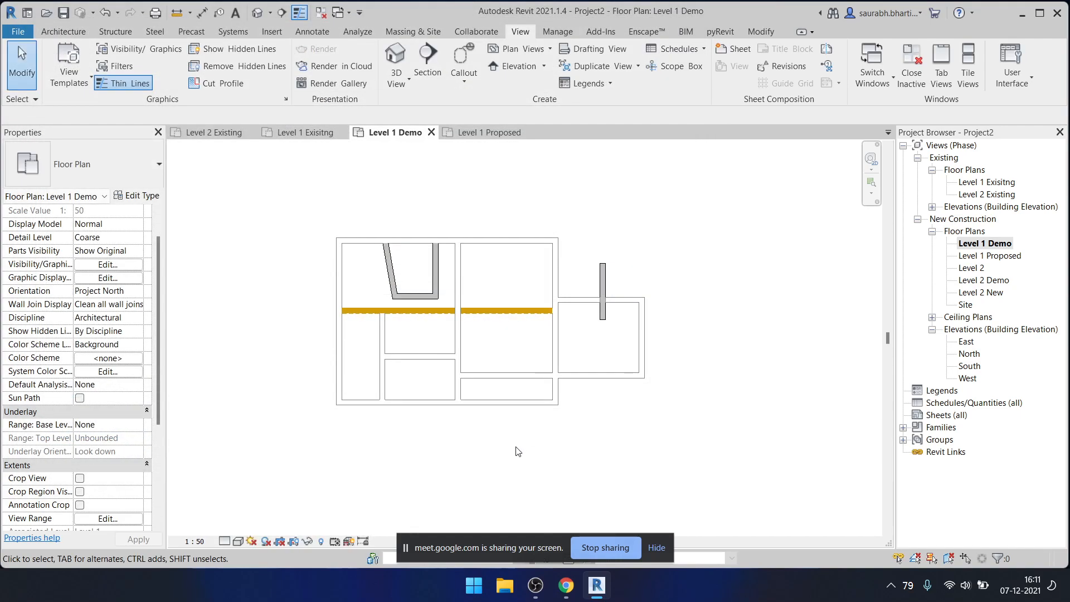
- Undo applying the Revite template to the Level 1 Demo and Level 1 Proposed plans and check both views
middle_drag(503, 248, 511, 249)
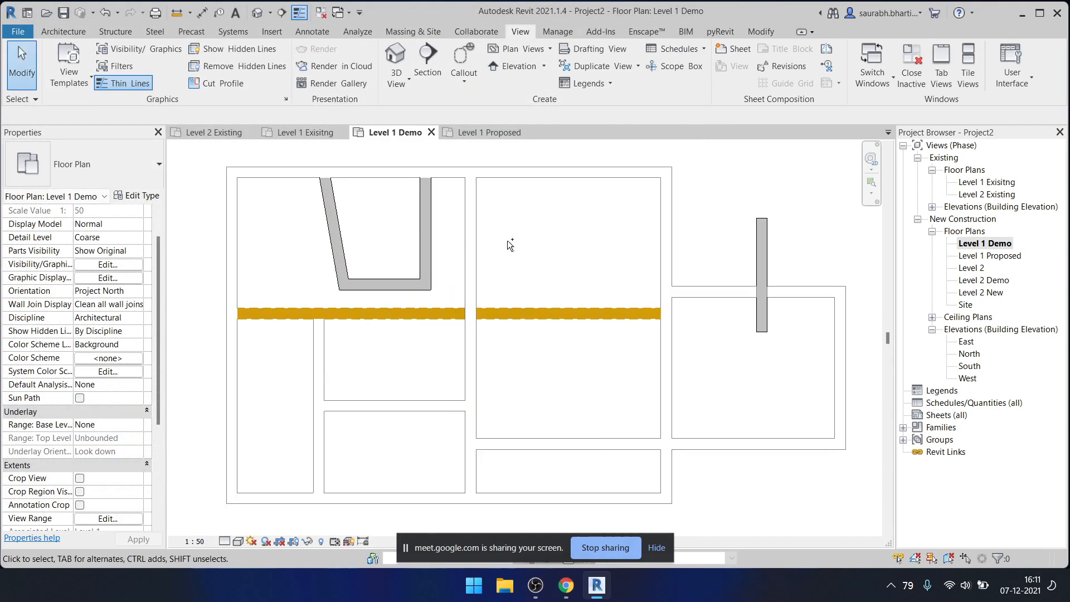
key(ctrl+z)
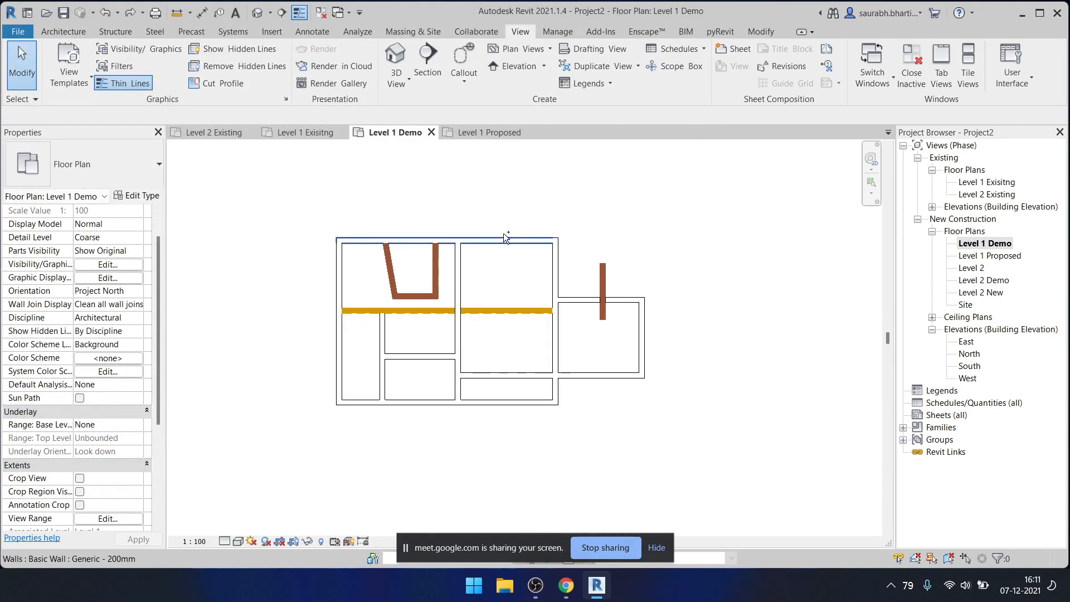
double_click(1000, 257)
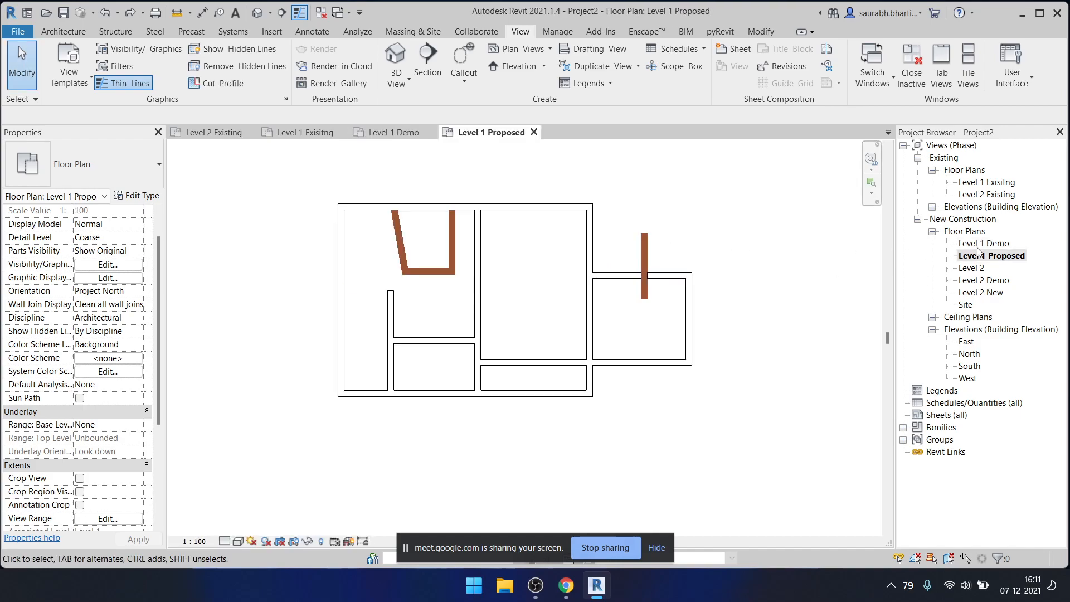
double_click(996, 244)
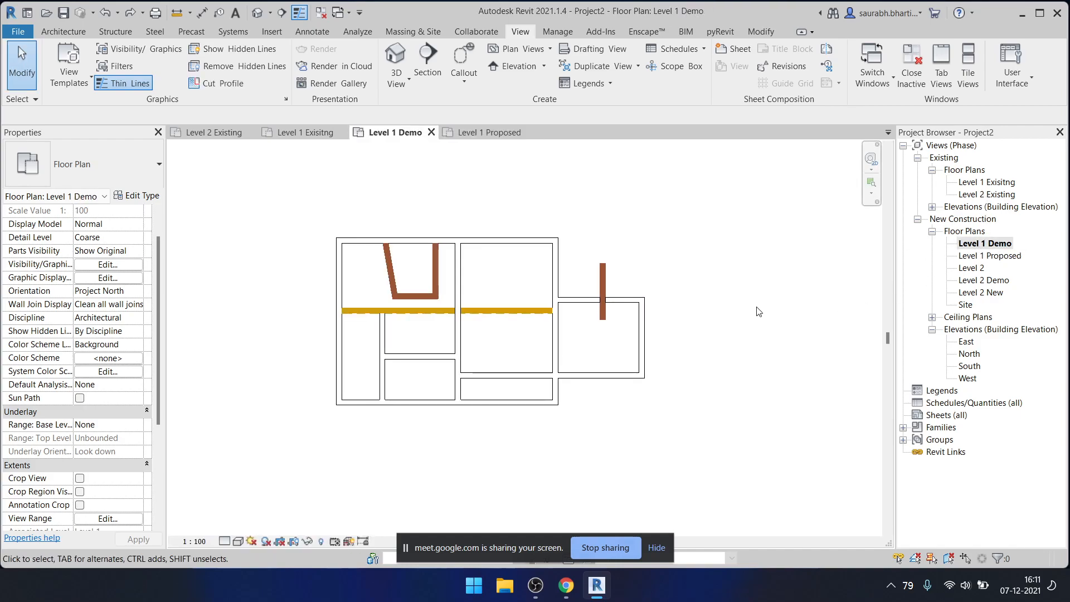
- Inspect the Revite view template's model category overrides from Level 1 Demo and leave without making changes
click(69, 78)
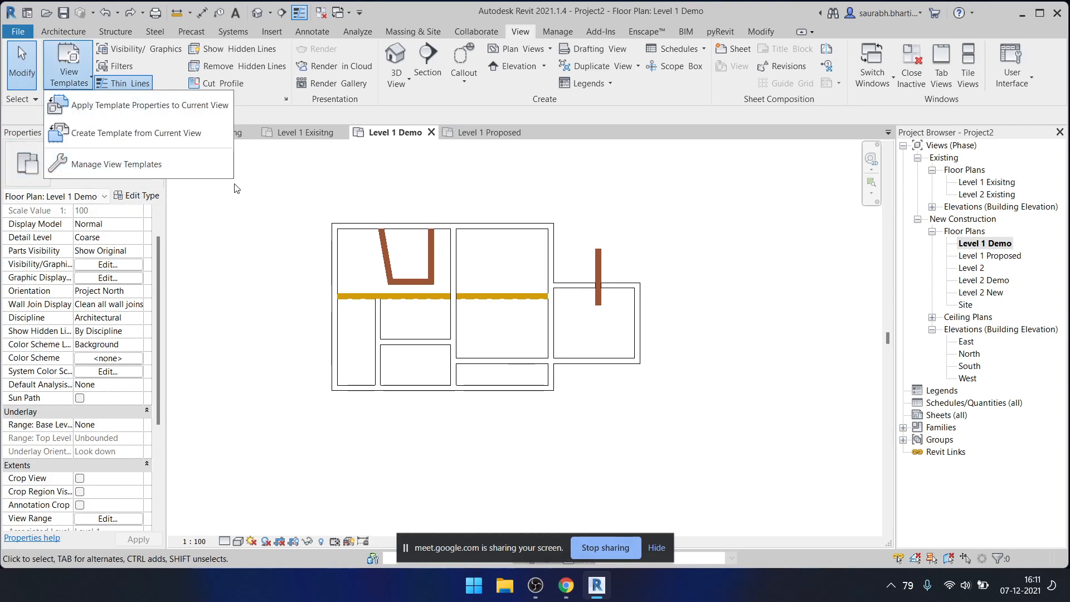
click(131, 167)
click(73, 204)
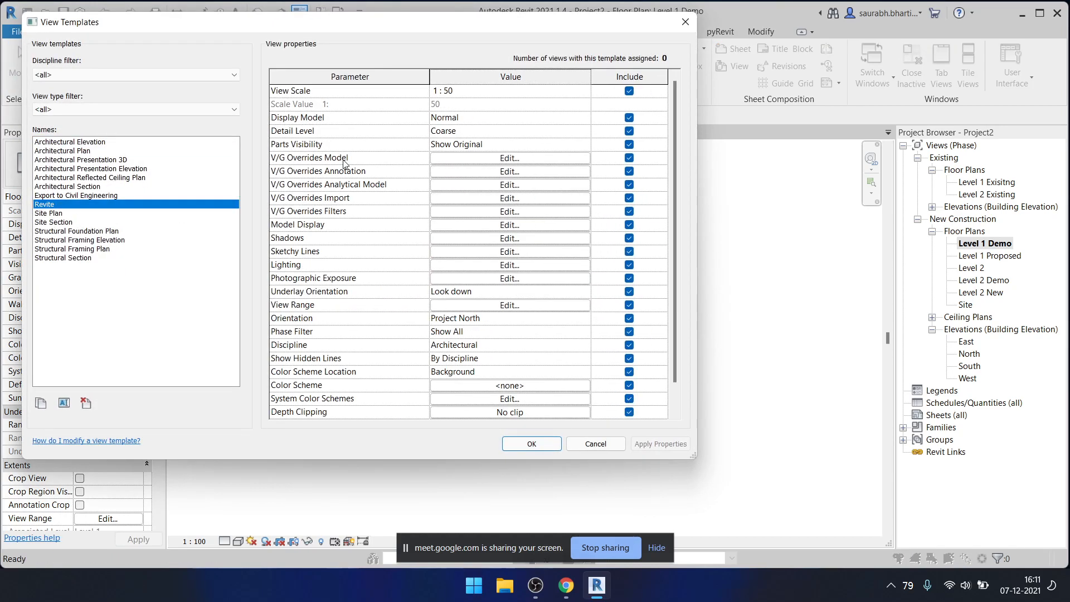
click(509, 160)
scroll(314, 329, down, 8)
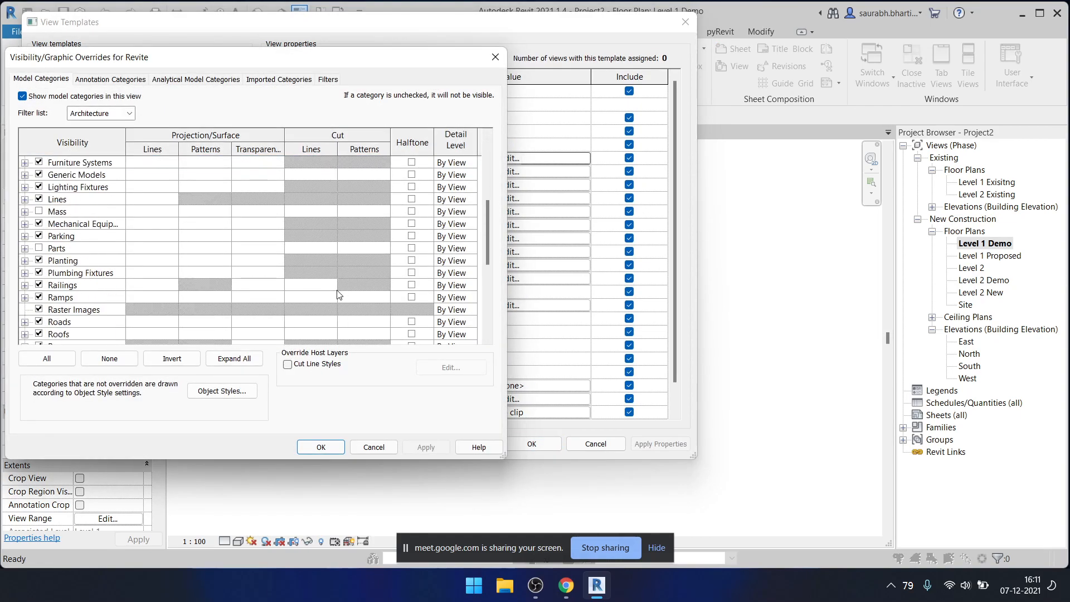
scroll(316, 329, down, 1)
key(Escape)
key(Escape)
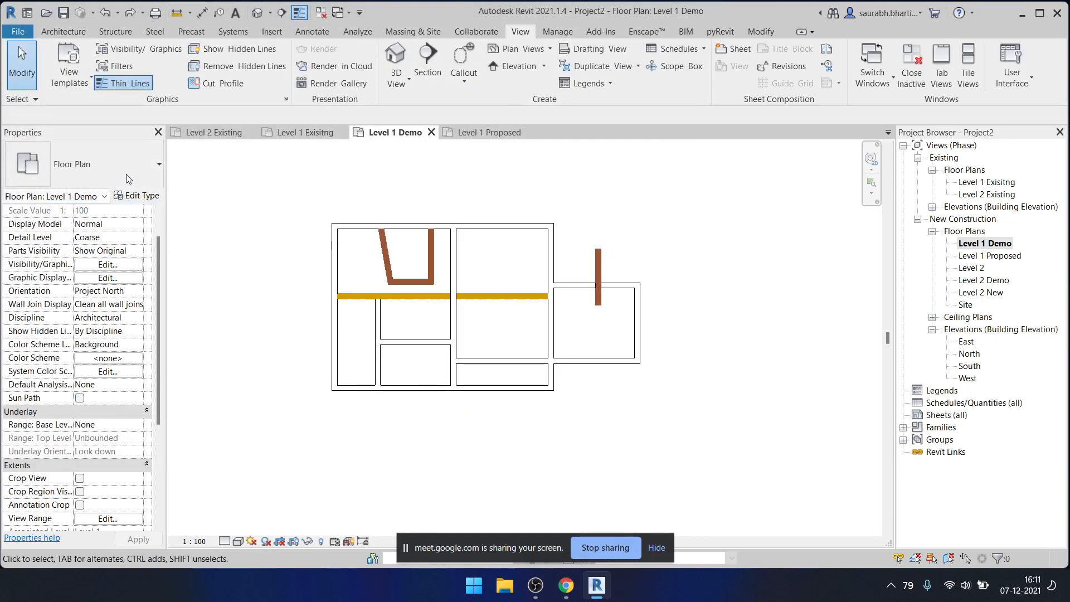
- Recheck the Revite template's properties, examine the Level 1 Demo walls up close, and open the Level 1 Proposed plan
click(80, 82)
click(101, 170)
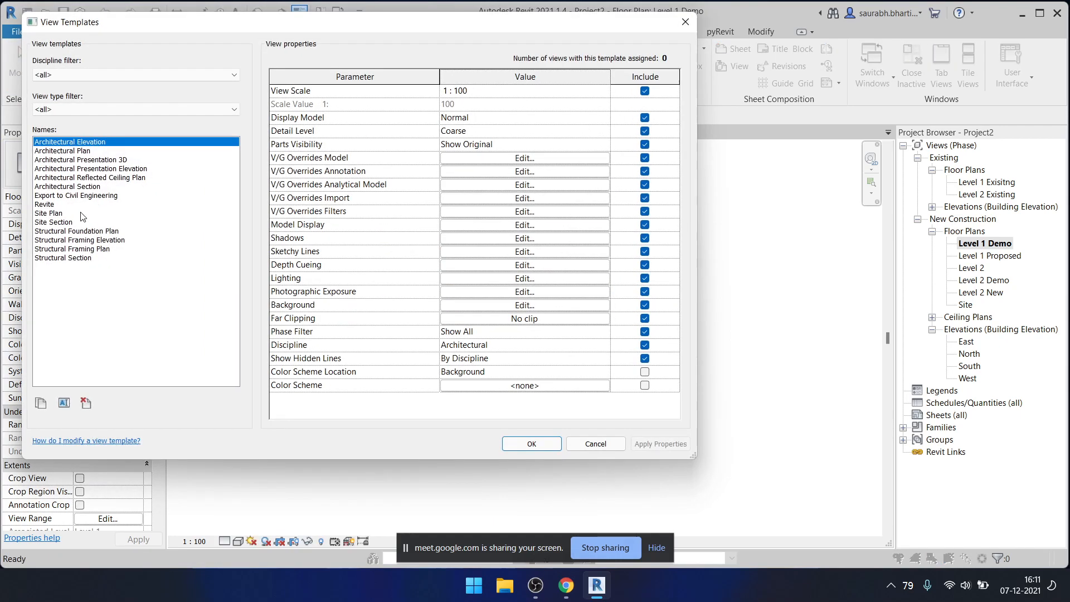
click(75, 205)
click(537, 447)
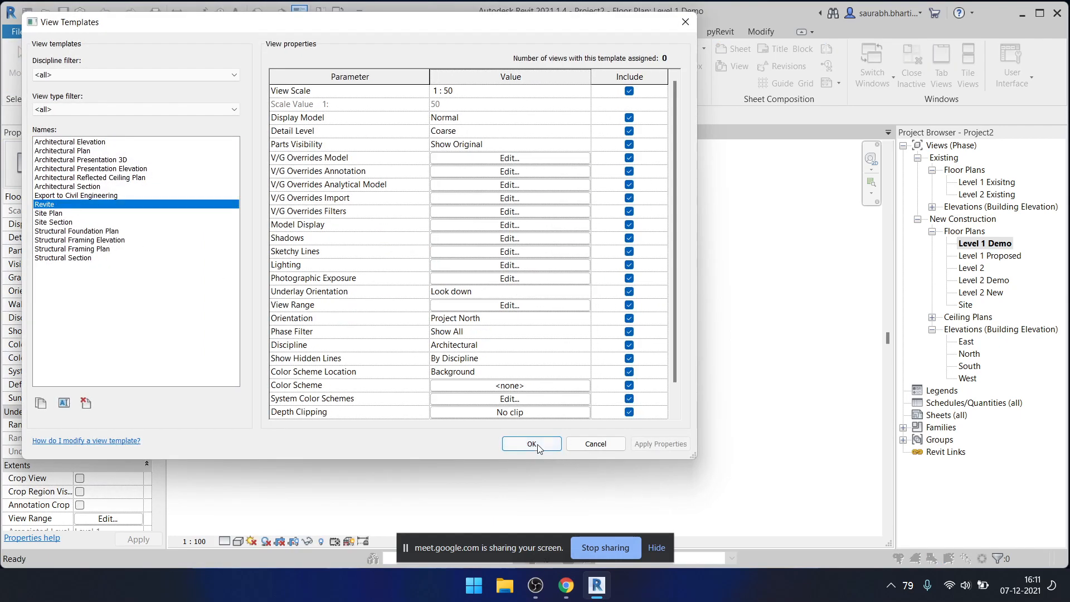
click(595, 444)
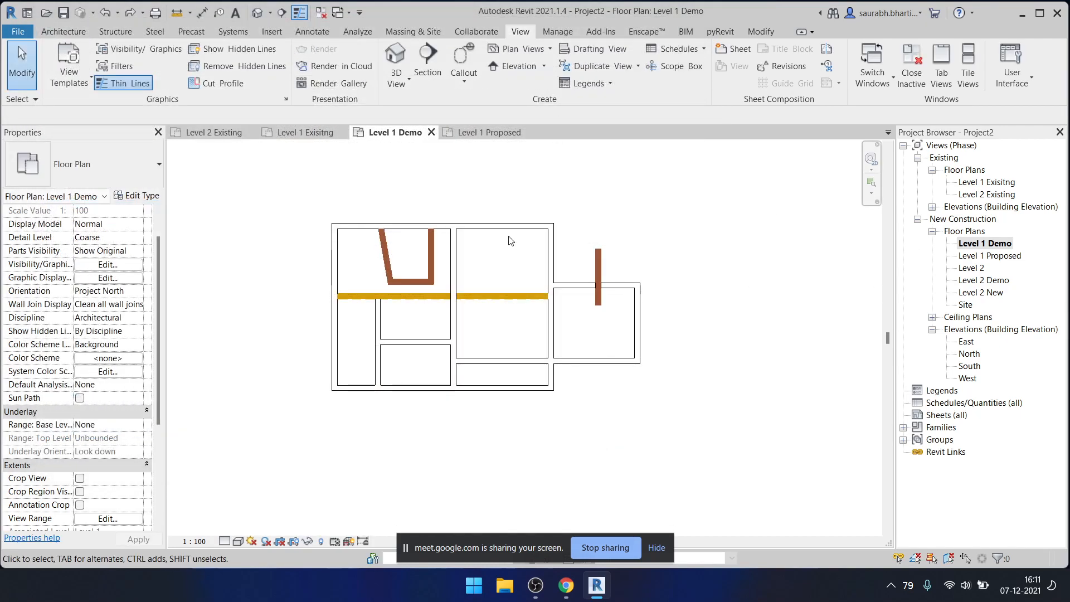
scroll(504, 251, up, 4)
middle_drag(487, 291, 527, 247)
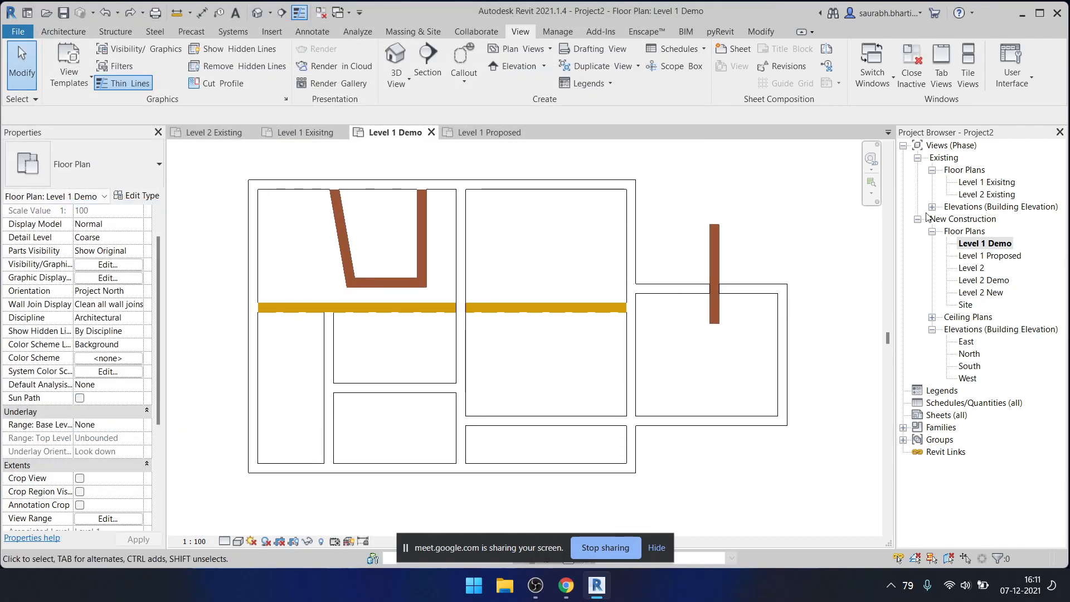
double_click(989, 255)
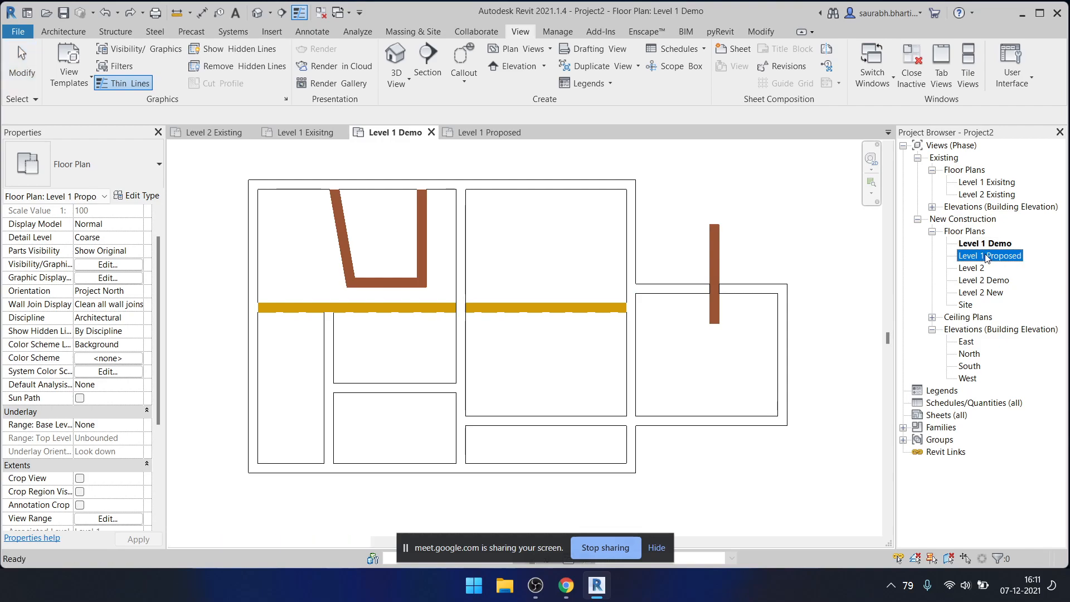
- Compare the walls in the Level 1 Exisitng and Level 1 Demo plans, selecting all existing walls to check them
double_click(988, 182)
scroll(654, 338, down, 2)
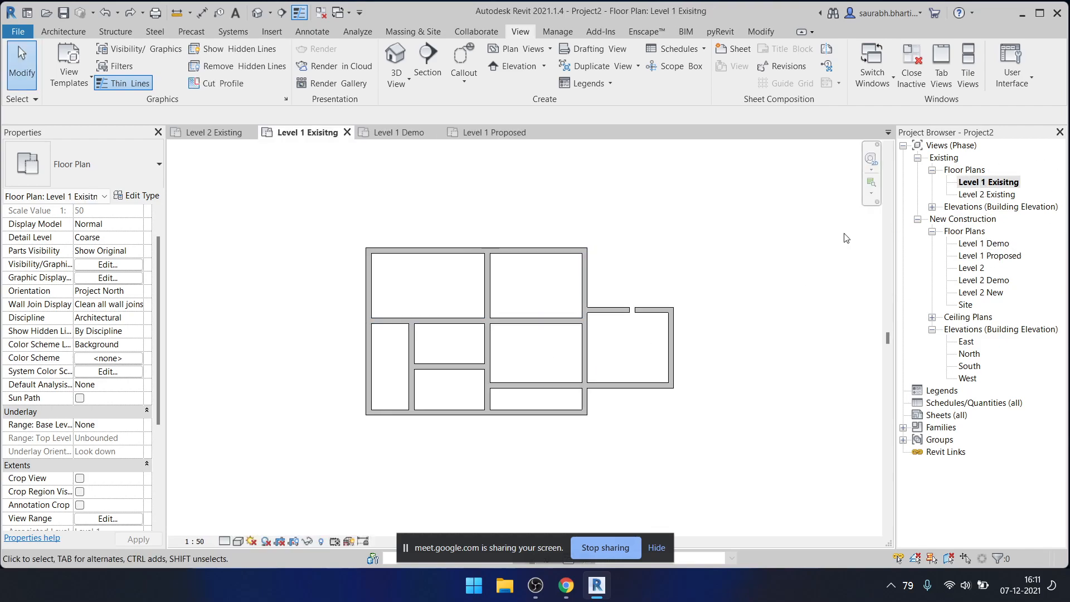
drag(351, 240, 720, 431)
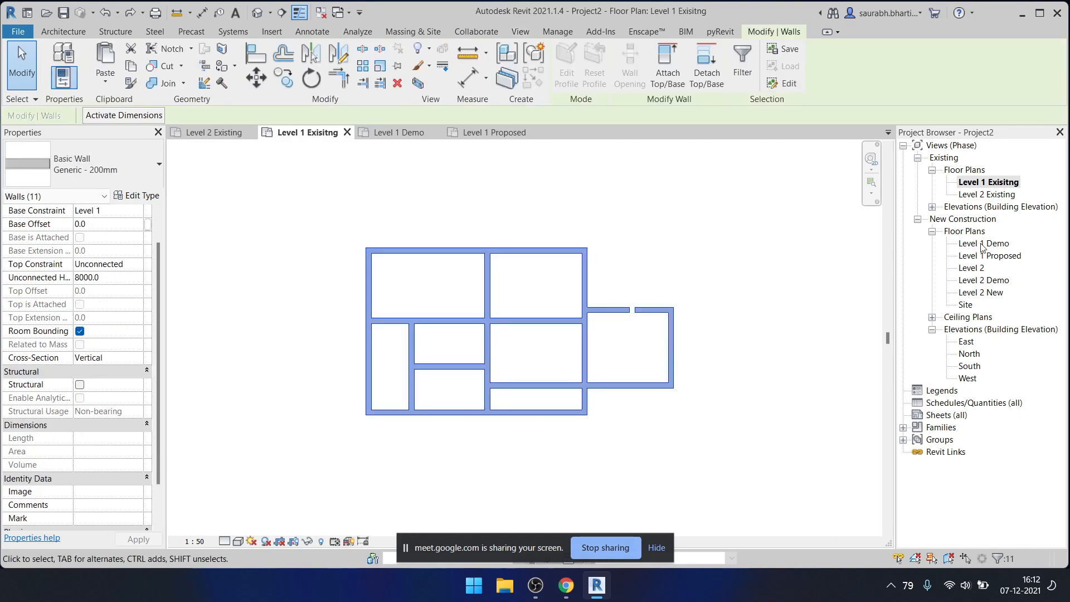
double_click(979, 244)
scroll(359, 299, down, 1)
scroll(359, 299, down, 2)
key(Escape)
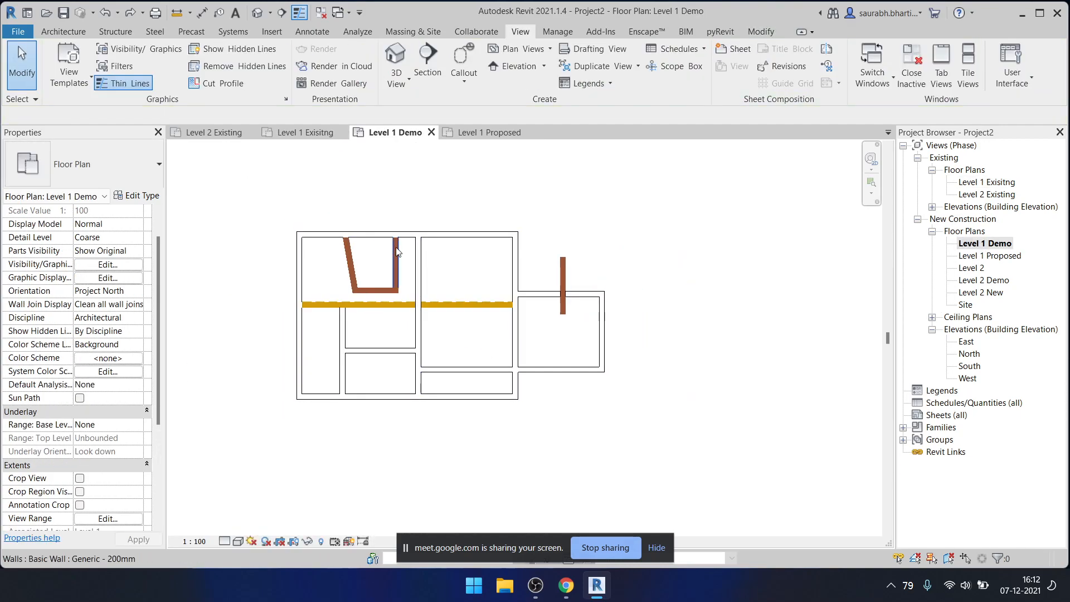
- Demolish the lower-left vertical partition and the lower-right horizontal wall in Level 1 Demo, and open Level 1 Proposed
click(761, 31)
click(221, 82)
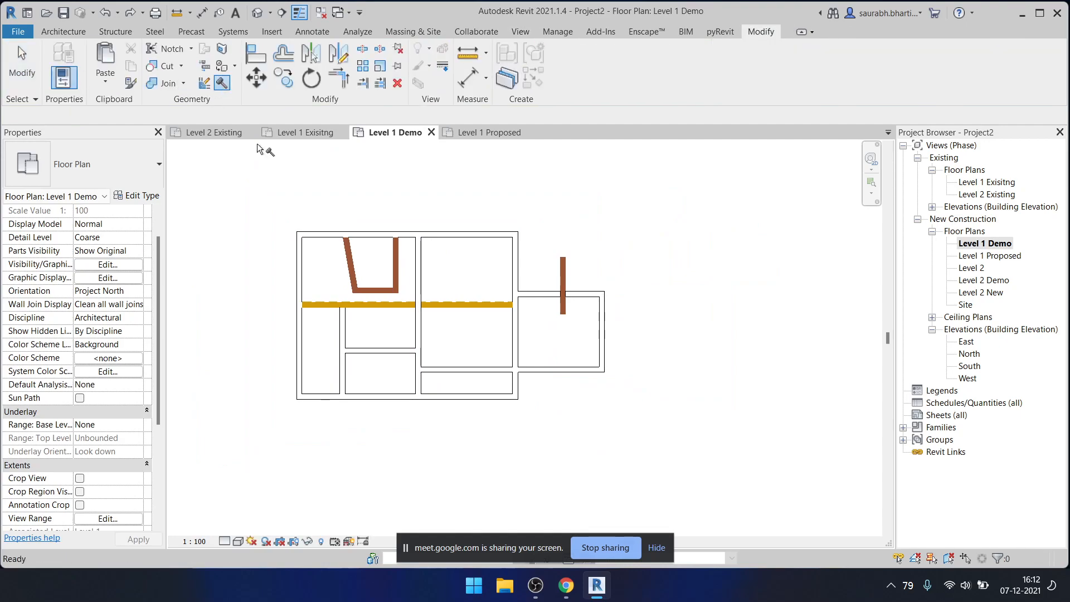
click(343, 329)
click(468, 372)
key(Escape)
click(983, 256)
double_click(983, 257)
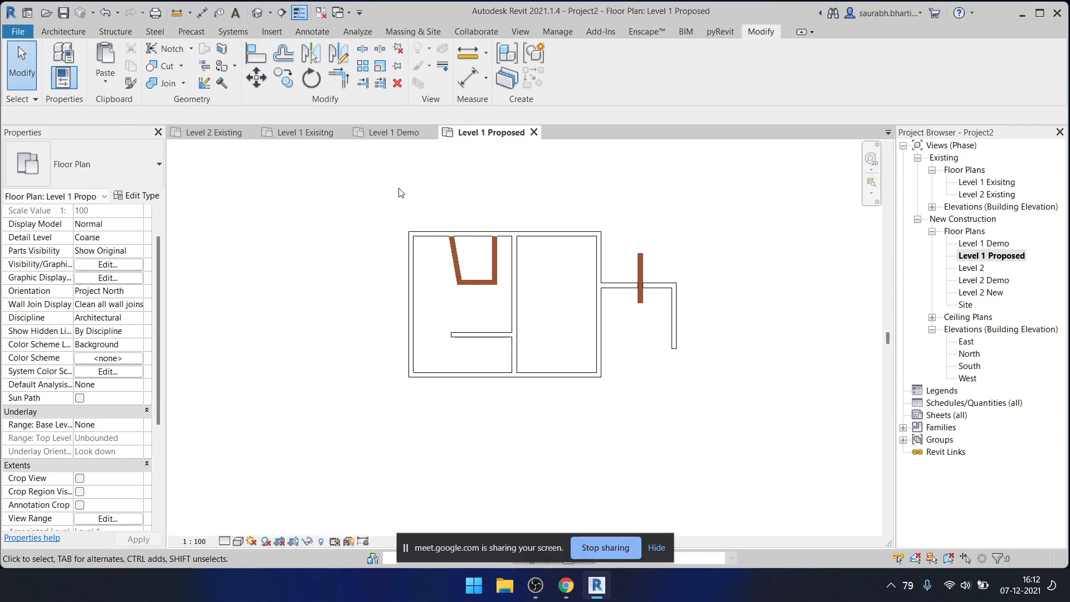
- Examine the walls in the Level 1 Proposed plan against the demolition made in Level 1 Demo
scroll(673, 327, down, 1)
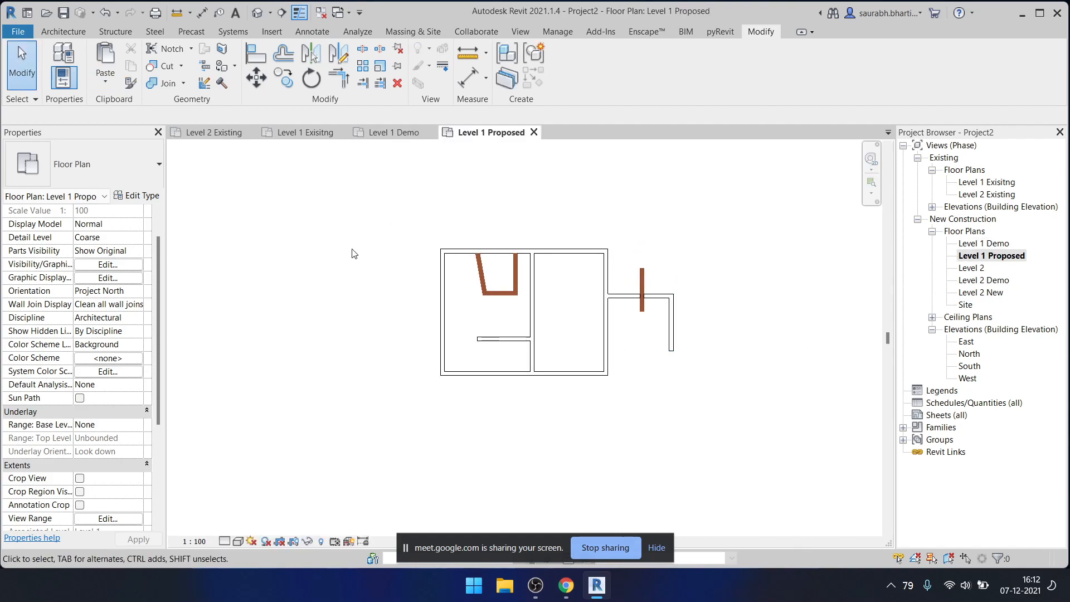
click(997, 194)
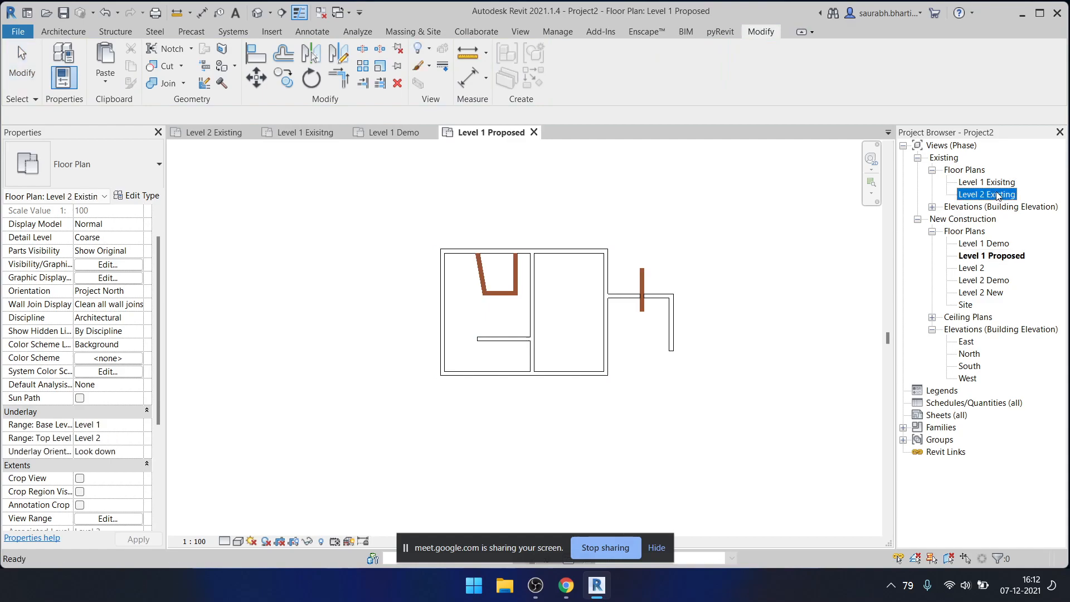
click(995, 183)
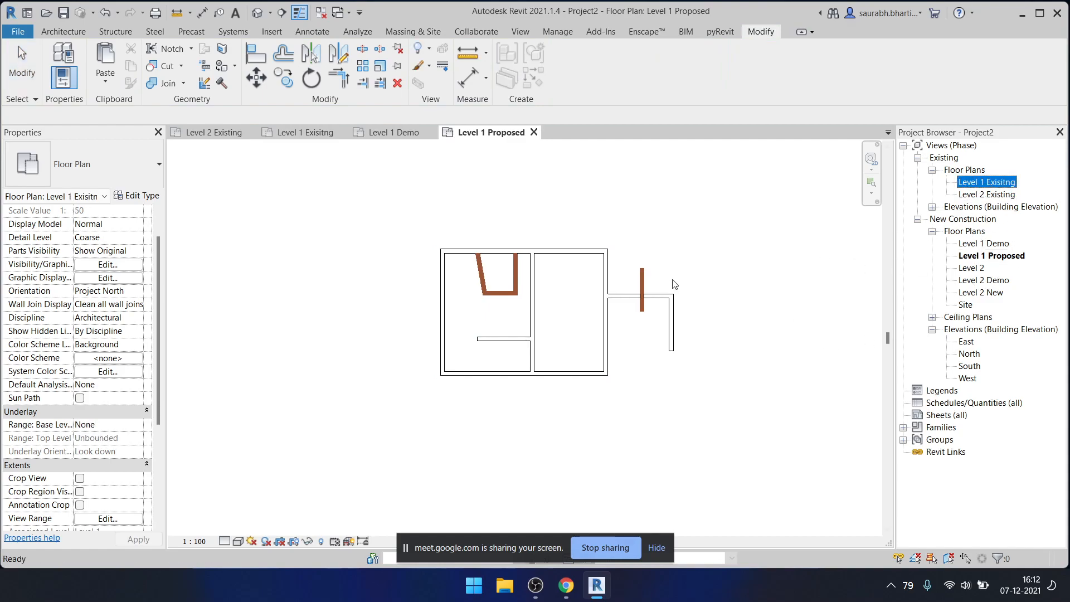
click(754, 307)
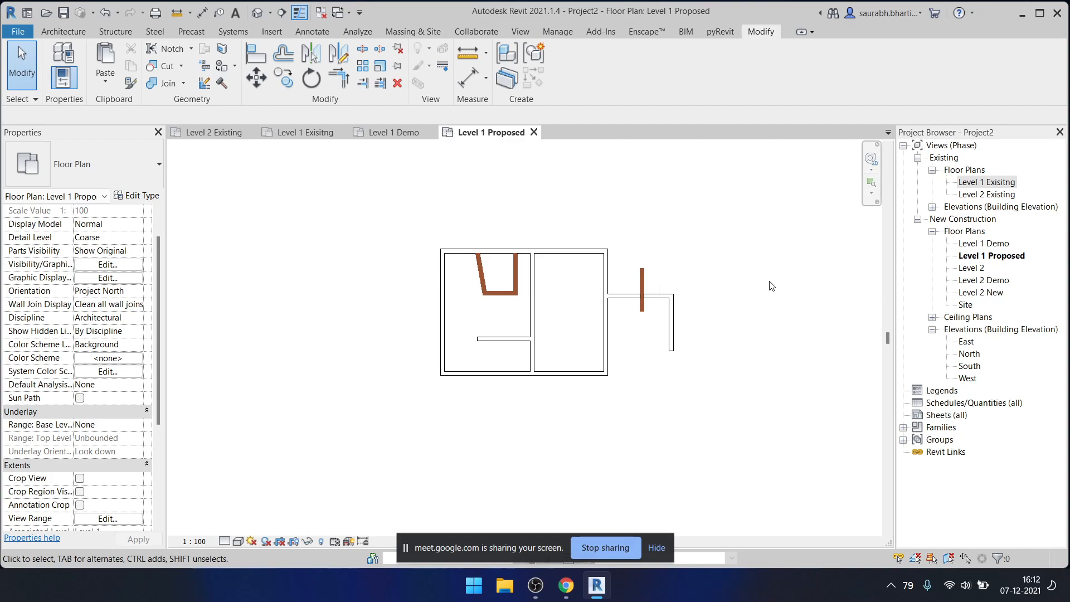
scroll(781, 278, up, 1)
middle_drag(782, 279, 728, 290)
drag(271, 220, 615, 415)
click(614, 414)
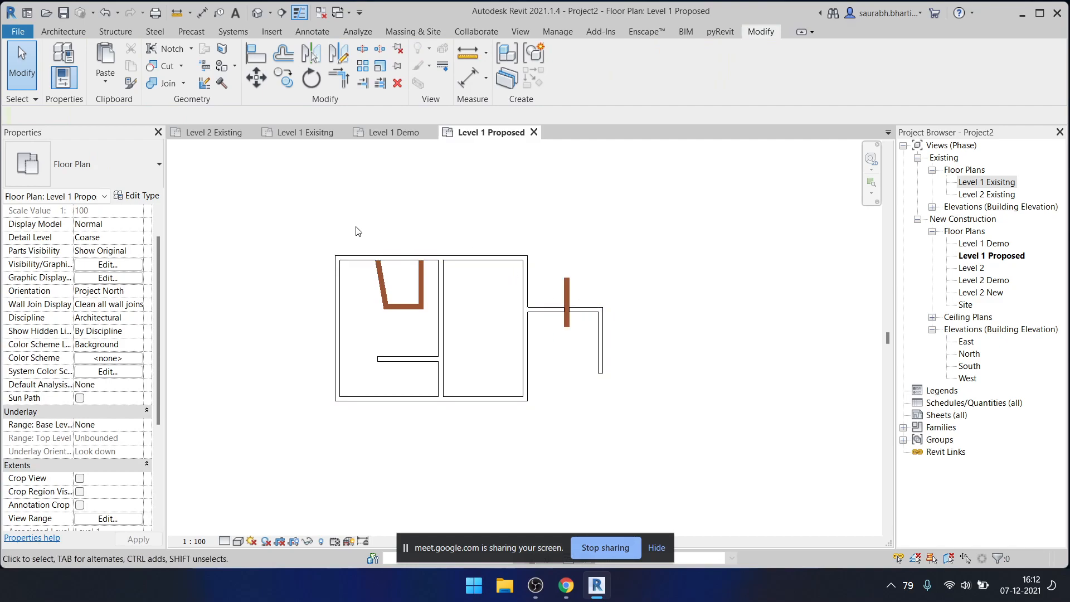
- Open the Level 1 Exisitng plan and start the Wall tool
double_click(989, 182)
click(63, 32)
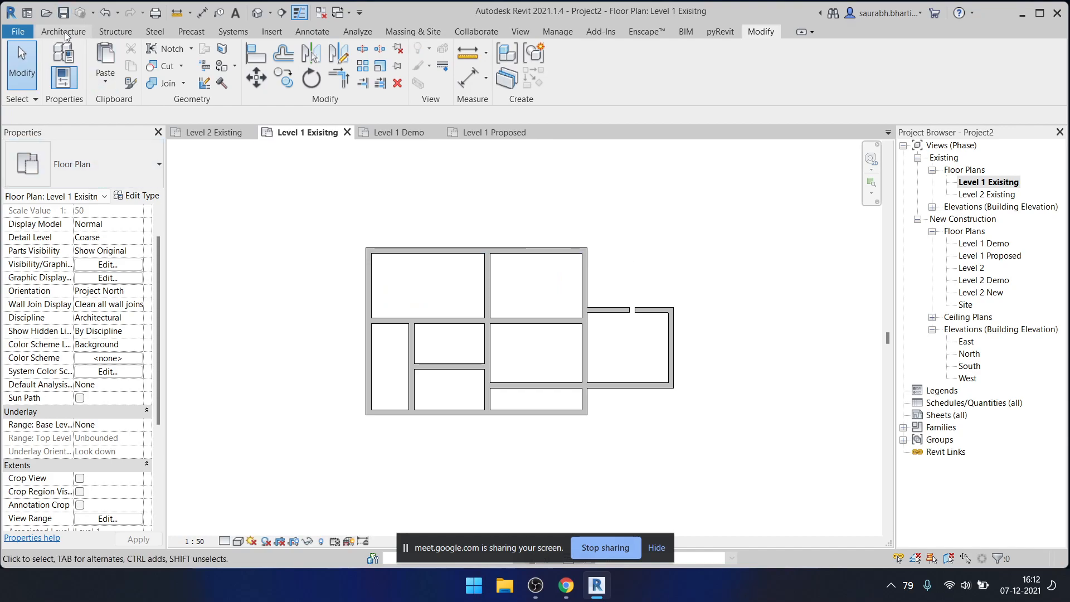
click(87, 58)
click(58, 53)
key(Escape)
key(Escape)
click(55, 50)
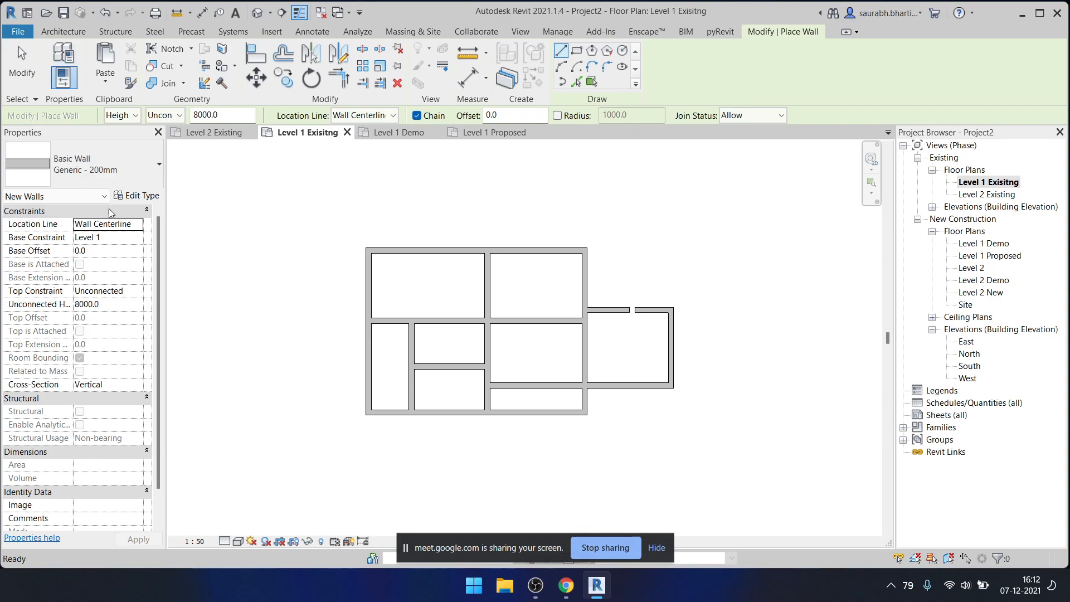
- Duplicate the Generic - 200mm basic wall type under the name Generic - 100mm
click(115, 171)
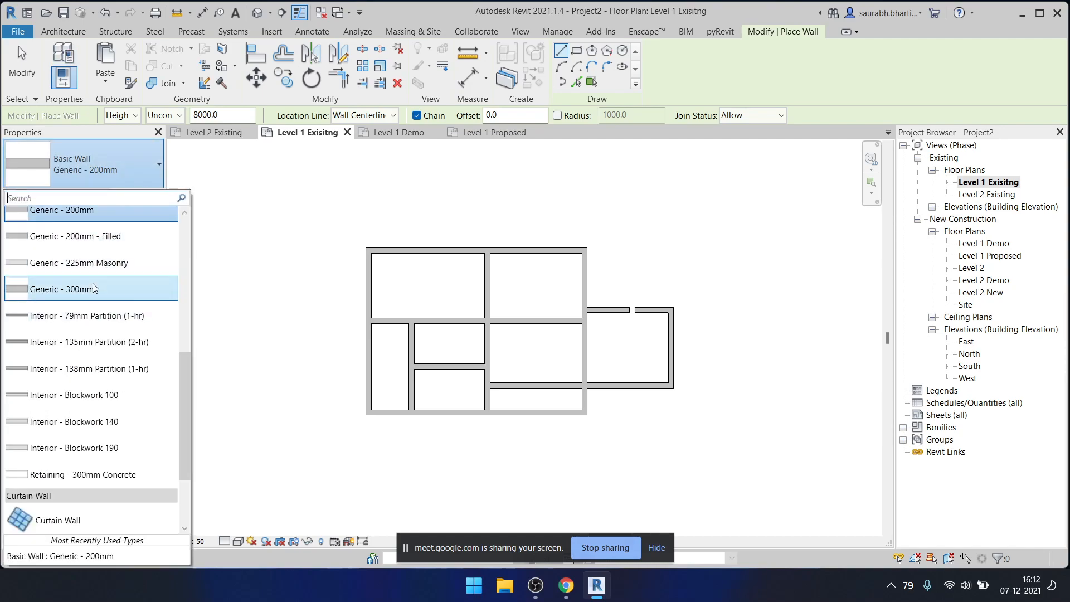
scroll(99, 318, up, 2)
scroll(100, 318, up, 2)
scroll(99, 319, down, 4)
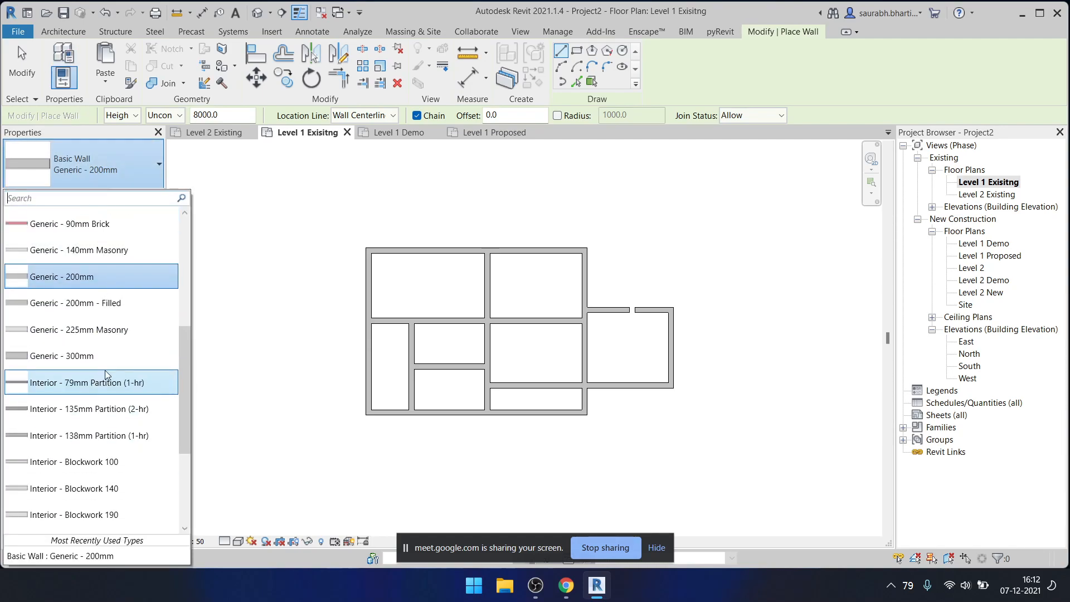
click(120, 276)
click(139, 196)
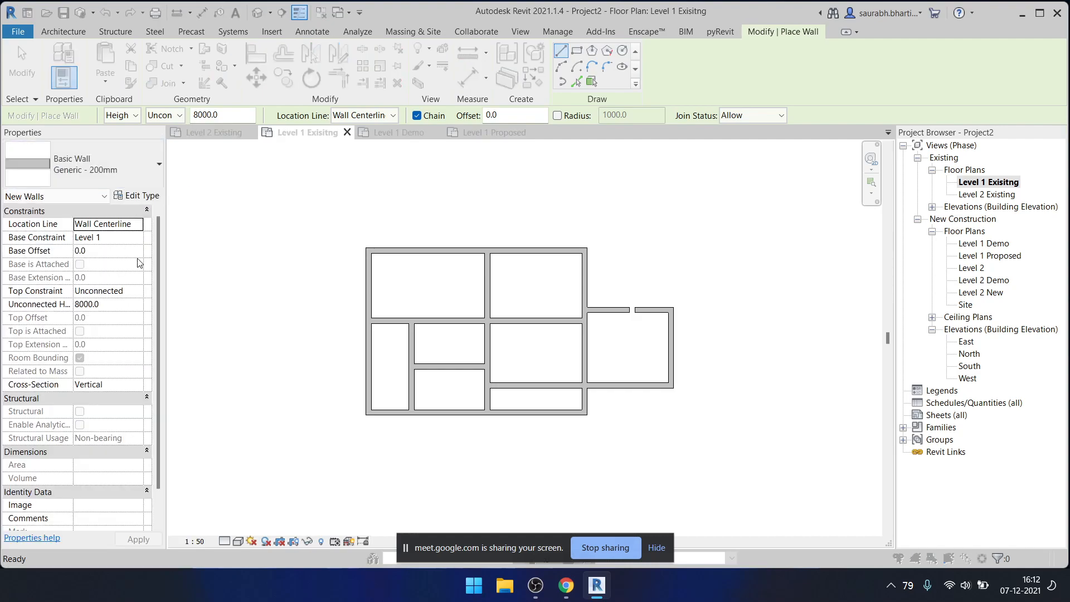
click(448, 63)
drag(336, 330, 341, 331)
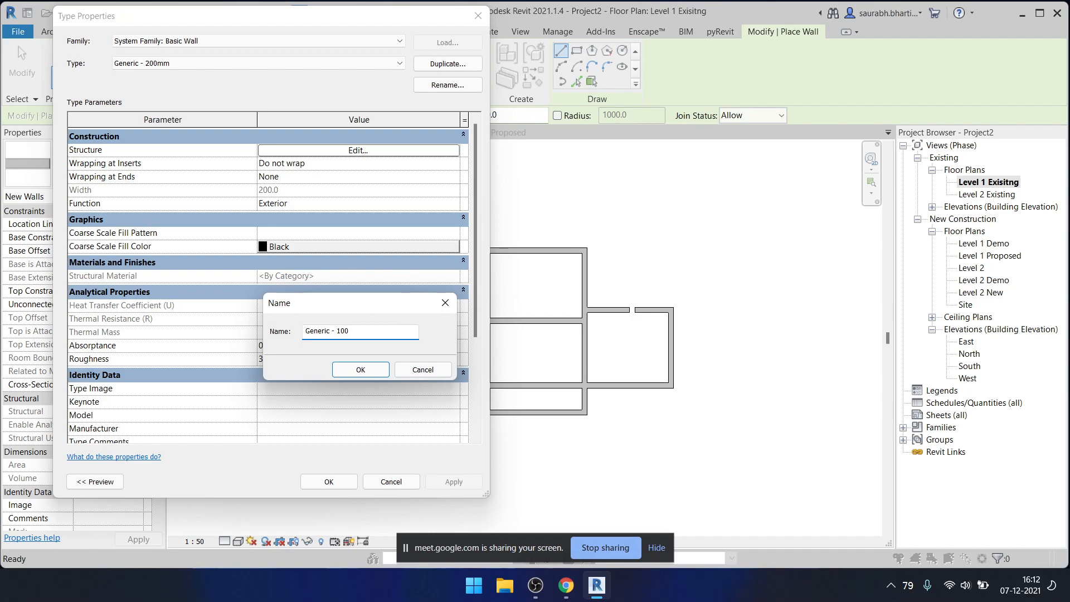
click(357, 370)
- Open the Generic - 100mm wall's structure layer material for editing and search the materials for "wall"
click(346, 151)
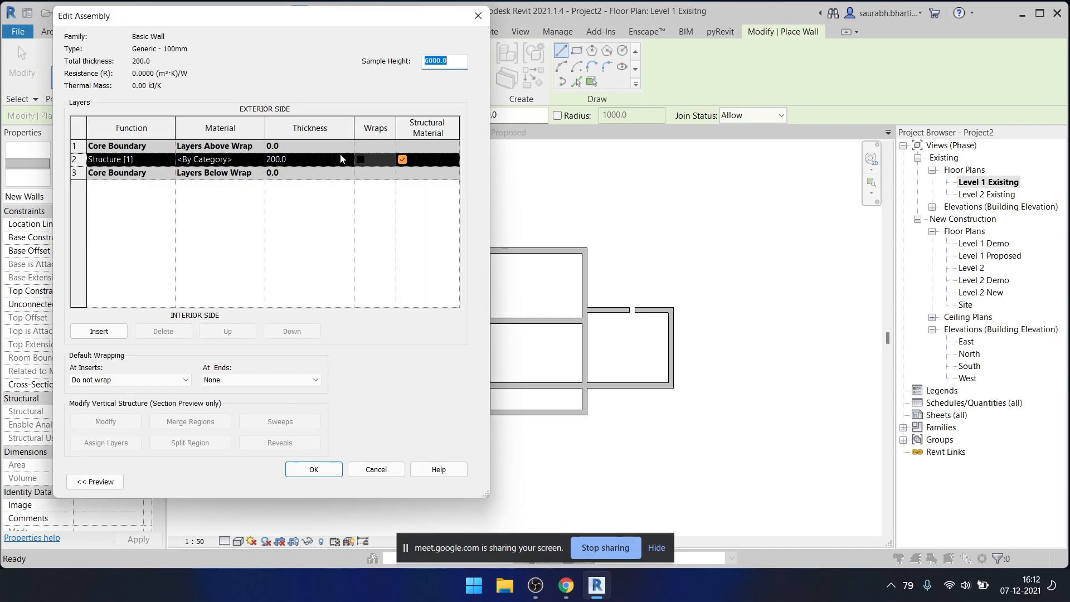
click(259, 165)
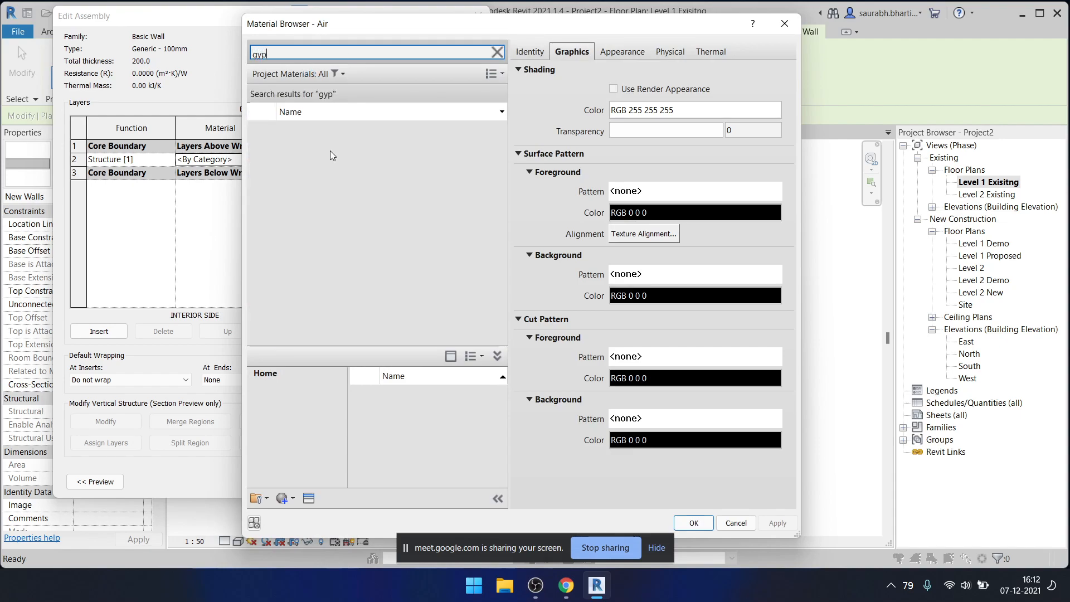
key(BackSpace)
key(BackSpace)
key(BackSpace)
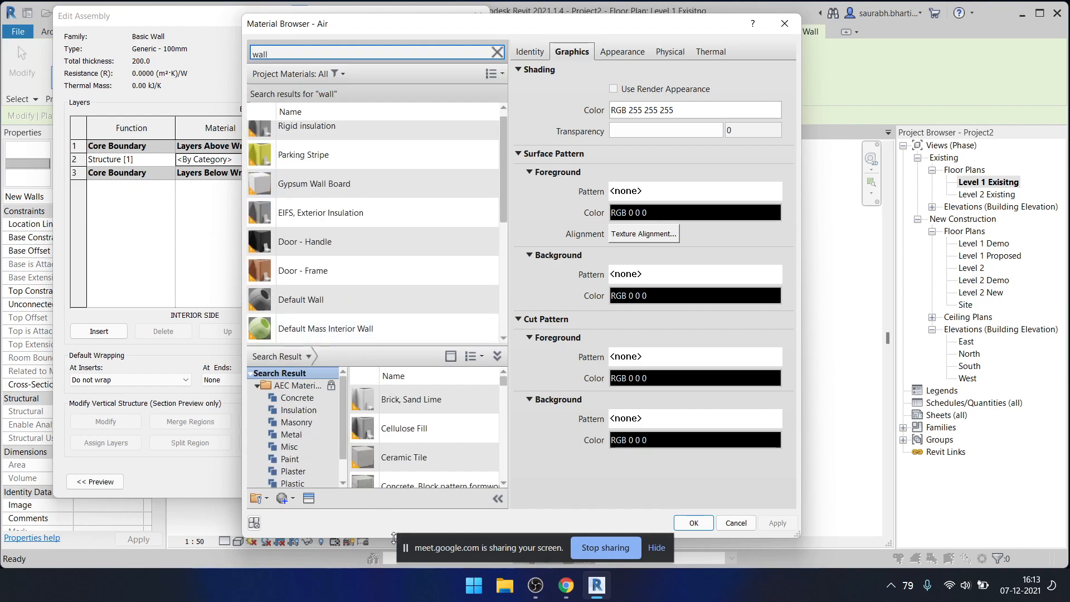
scroll(429, 440, down, 10)
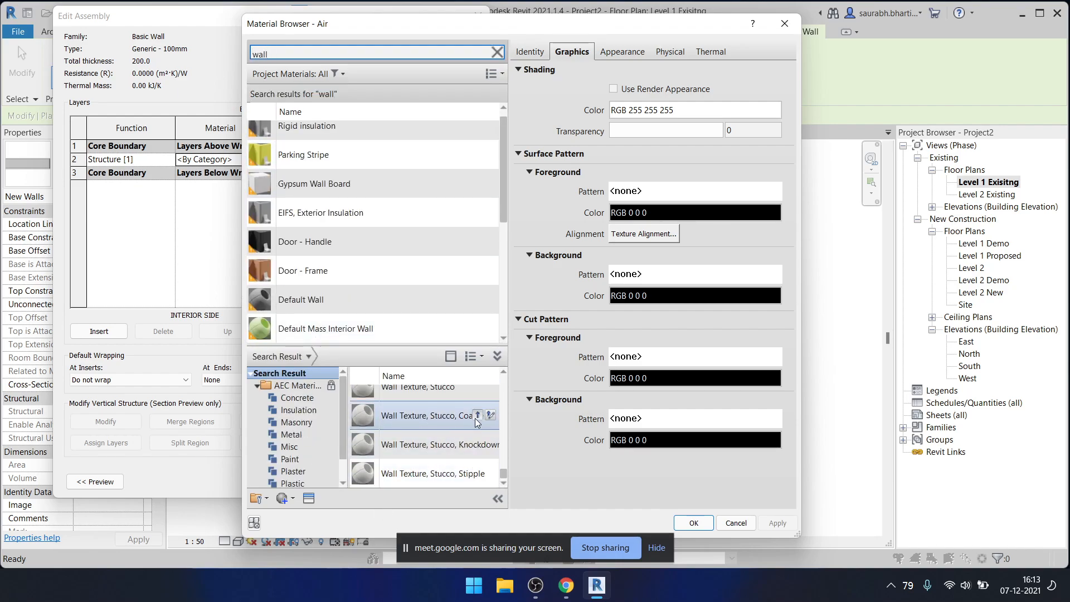
scroll(471, 427, up, 2)
scroll(468, 446, down, 3)
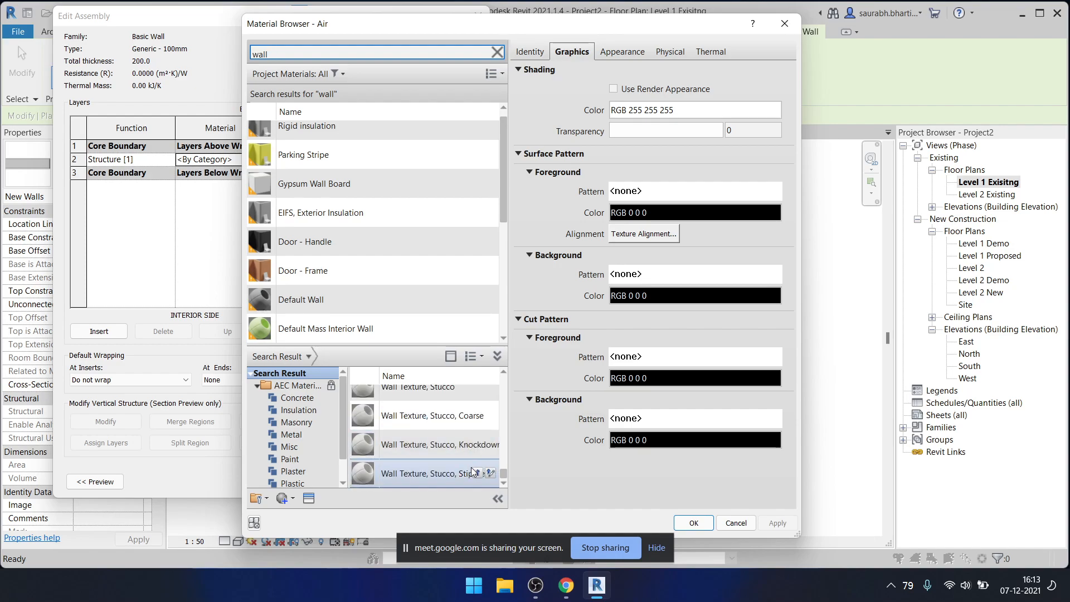
scroll(479, 435, up, 1)
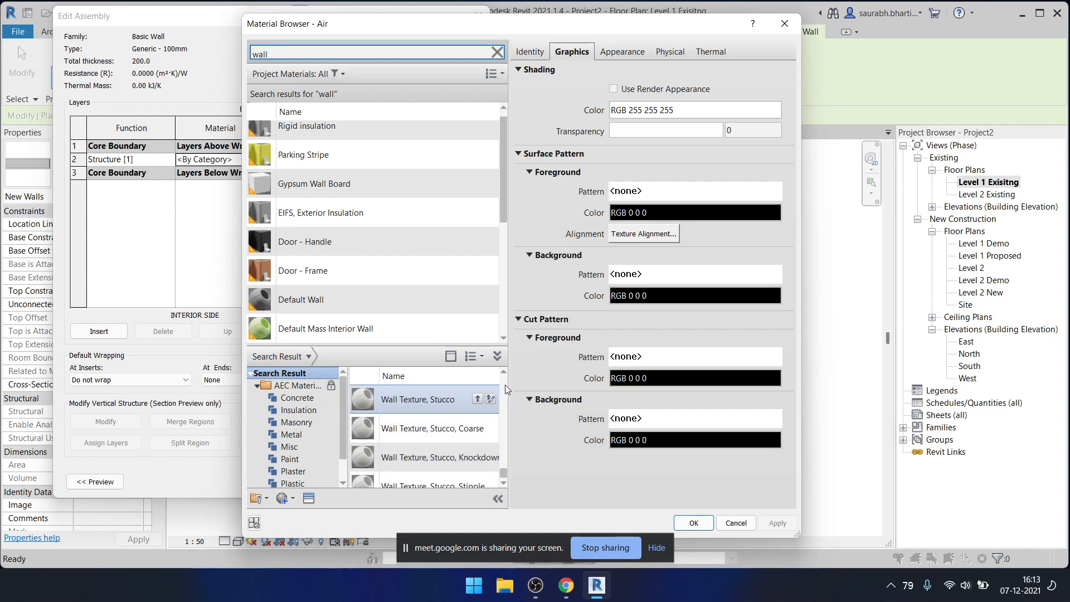
scroll(477, 446, up, 2)
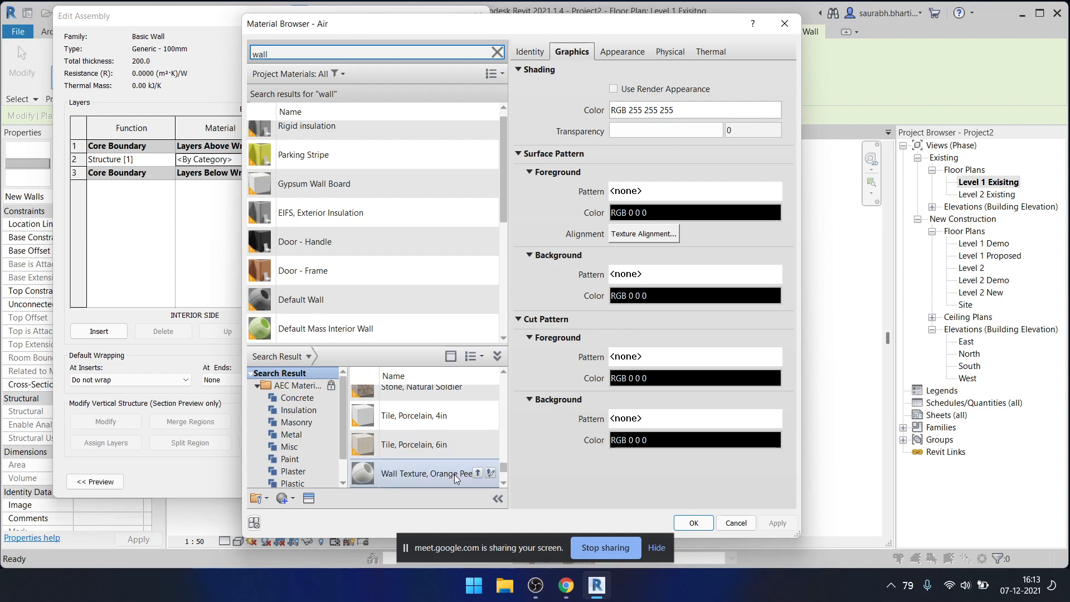
- Add Wall Texture, Orange Peel to the project, assign it to the structure layer, and save the Generic - 100mm type
click(476, 473)
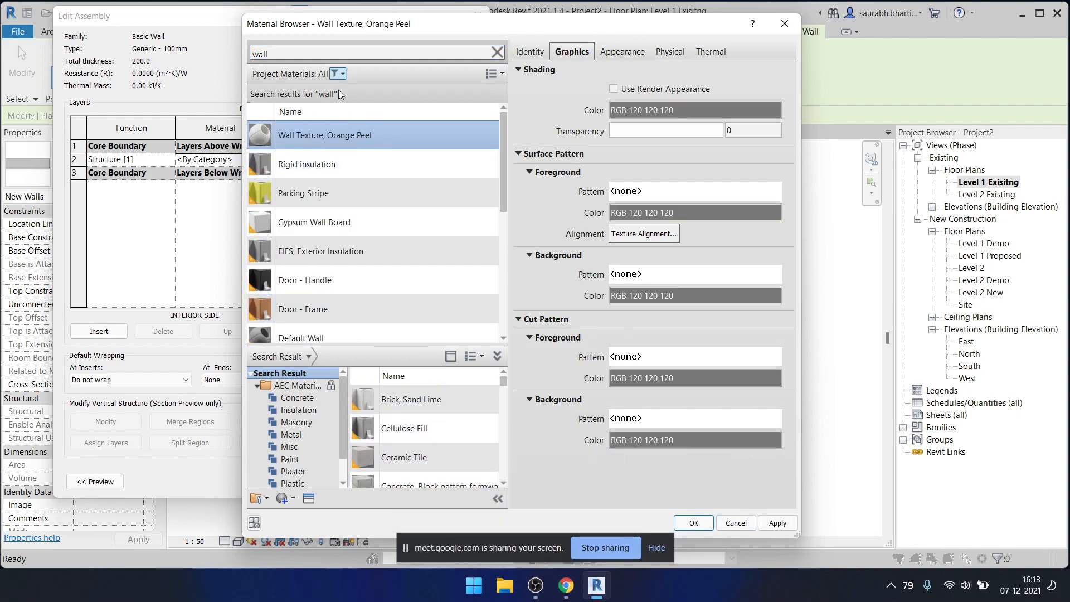
click(777, 523)
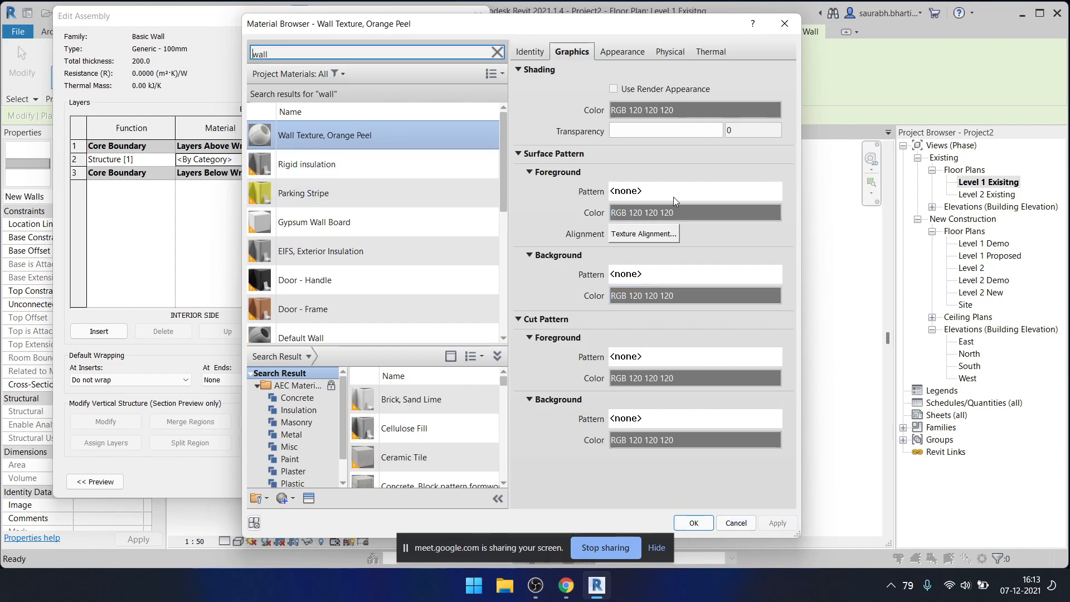
click(689, 522)
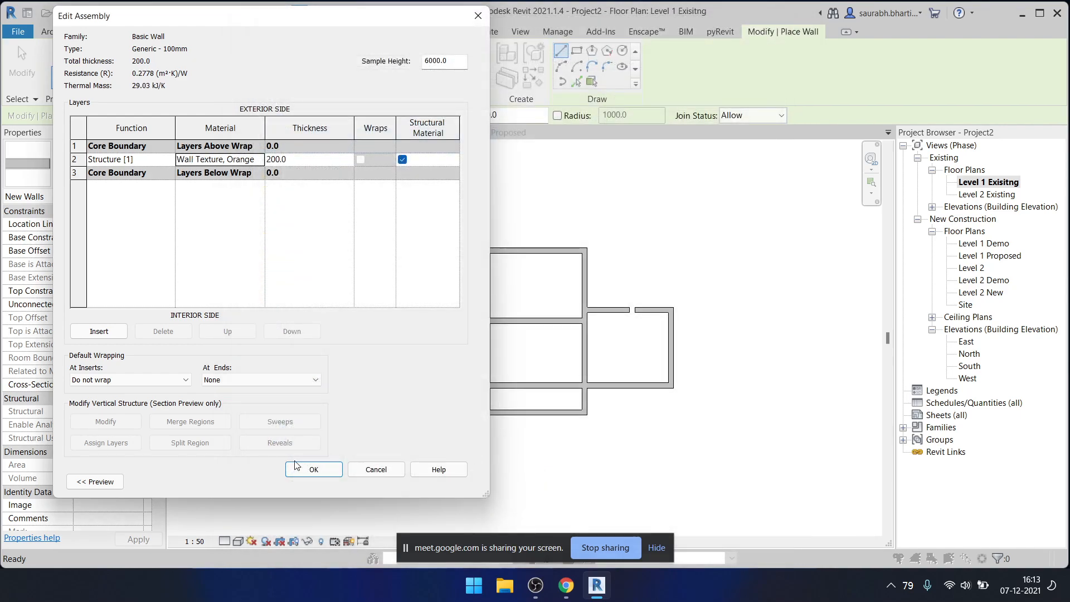
click(303, 469)
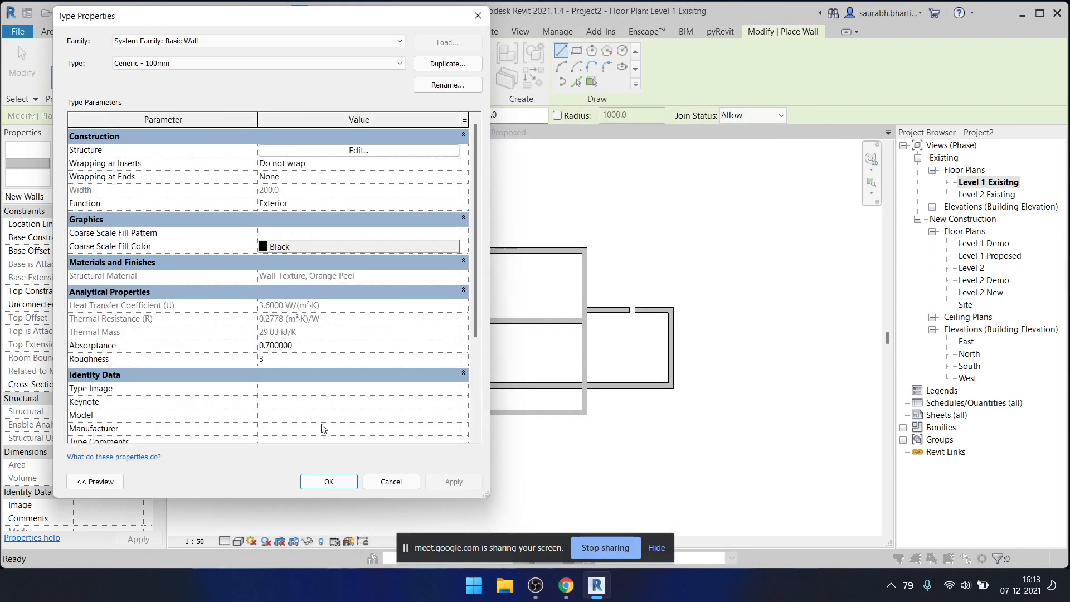
click(322, 486)
- Open the default 3D view and set the top constraint of all the walls to Up to level: Level 2
click(257, 12)
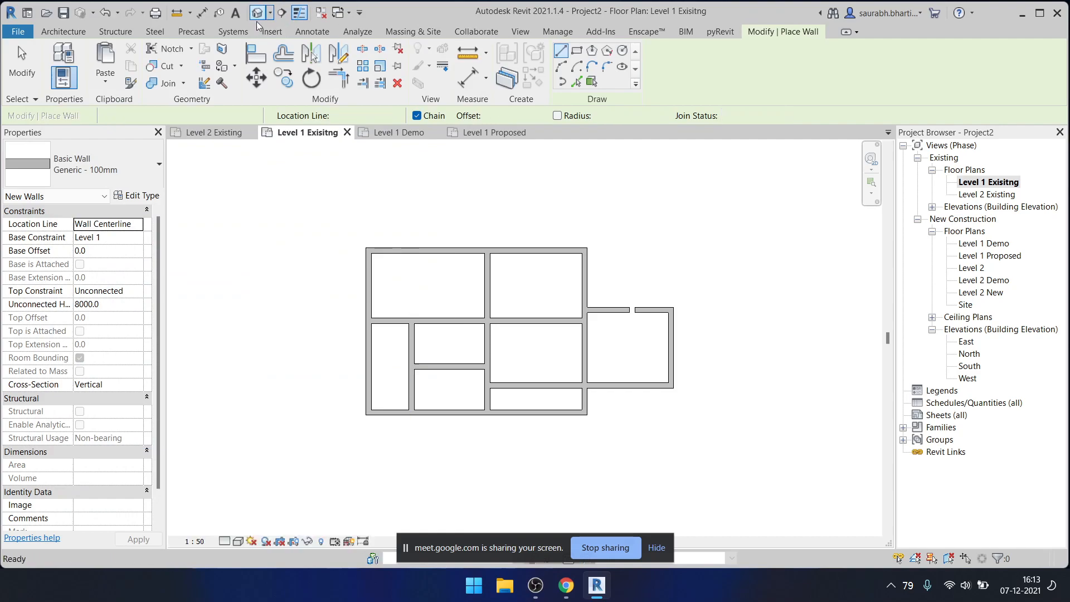
shift+middle_drag(574, 292, 570, 248)
key(Escape)
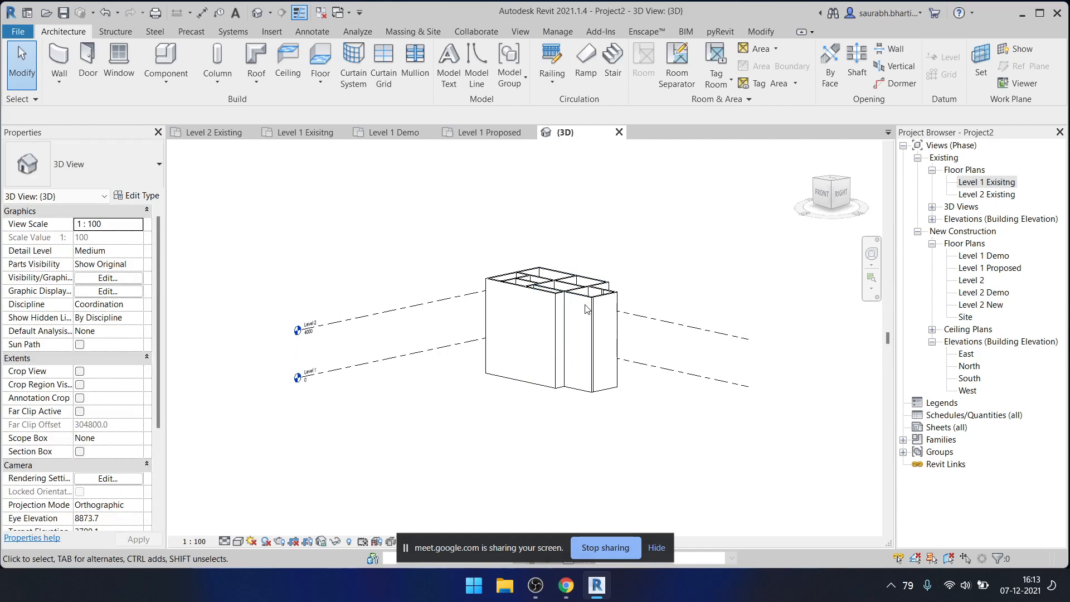
shift+middle_drag(604, 279, 663, 278)
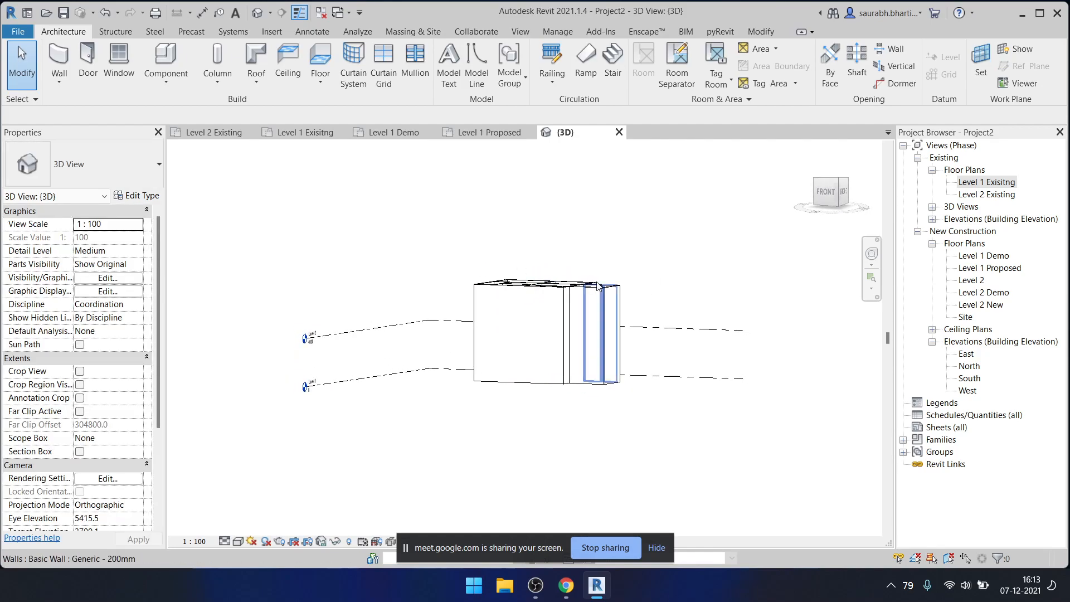
drag(663, 277, 252, 298)
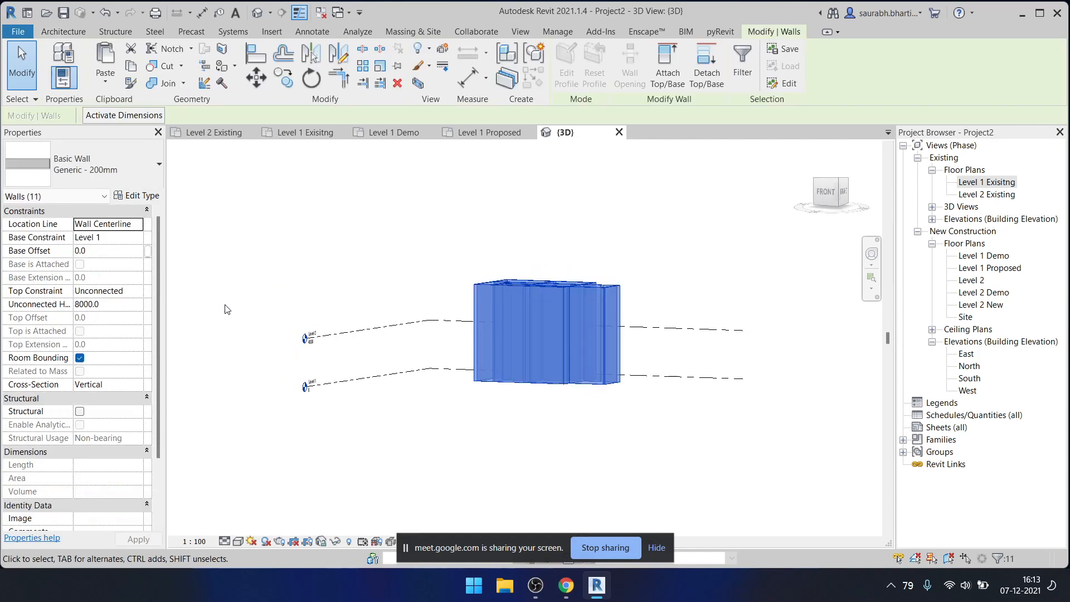
click(142, 291)
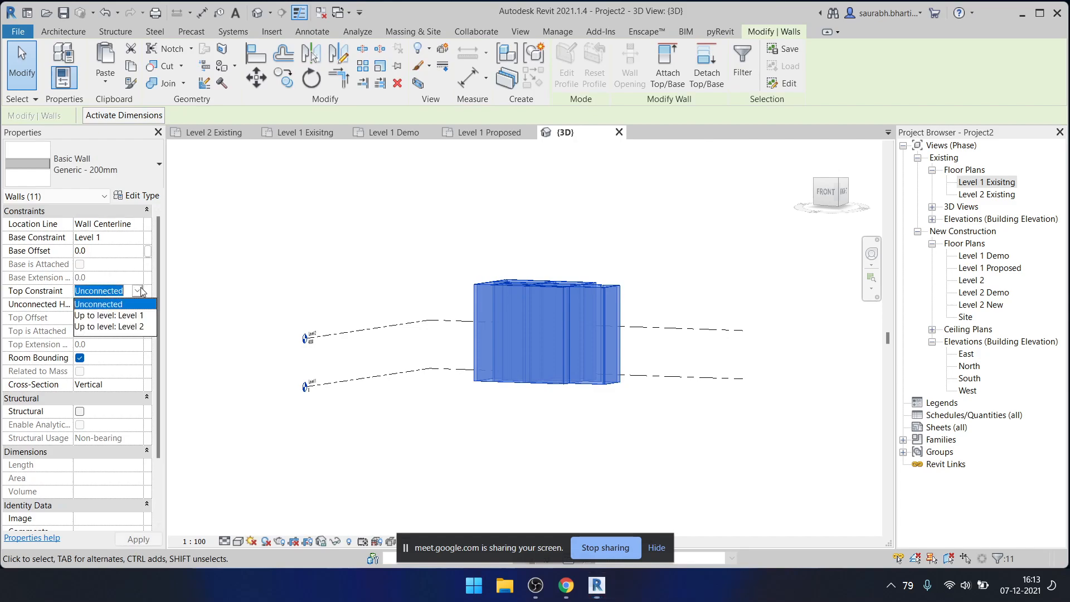
click(125, 329)
click(555, 256)
- Inspect the wall heights against the Level 1 and Level 2 lines in the 3D view
shift+middle_drag(546, 285, 597, 397)
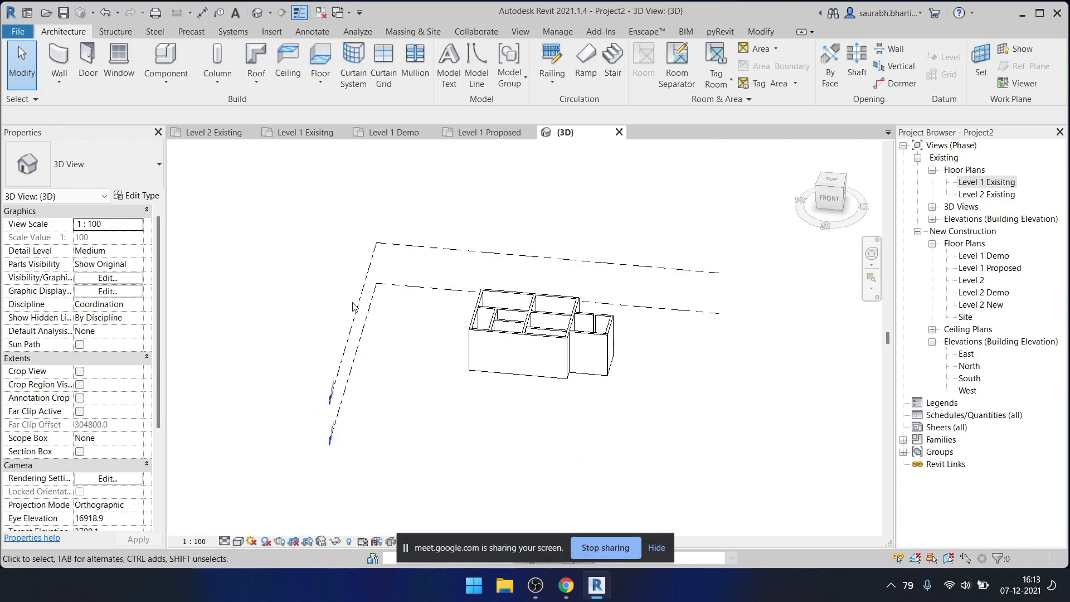
shift+middle_drag(658, 383, 538, 341)
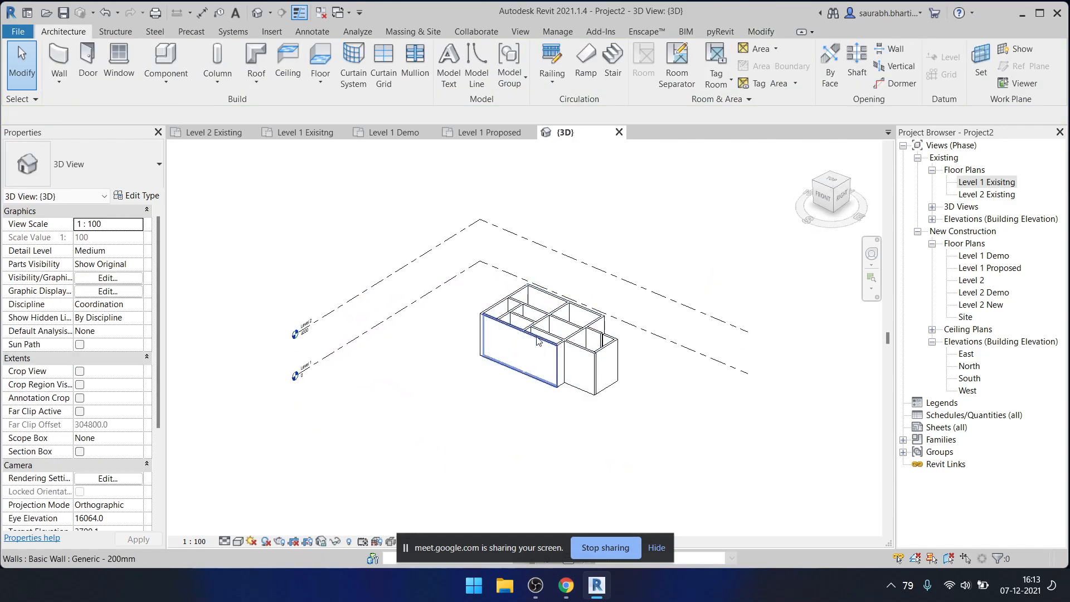
scroll(323, 360, up, 5)
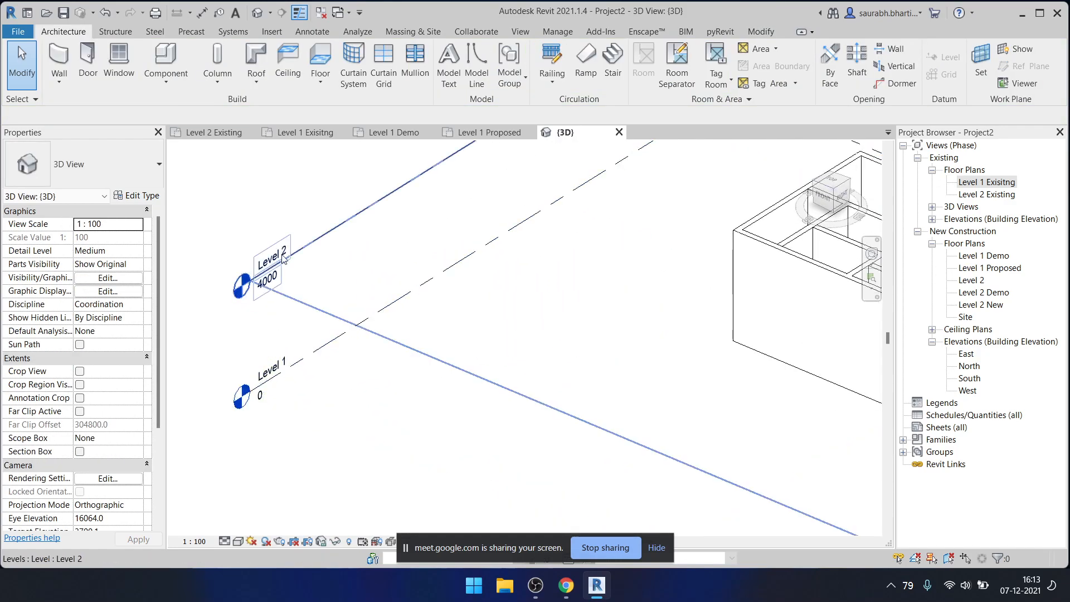
- Draw a horizontal Generic - 100mm wall about 4900 mm long just below the building in the Level 1 Exisitng plan
scroll(310, 327, down, 4)
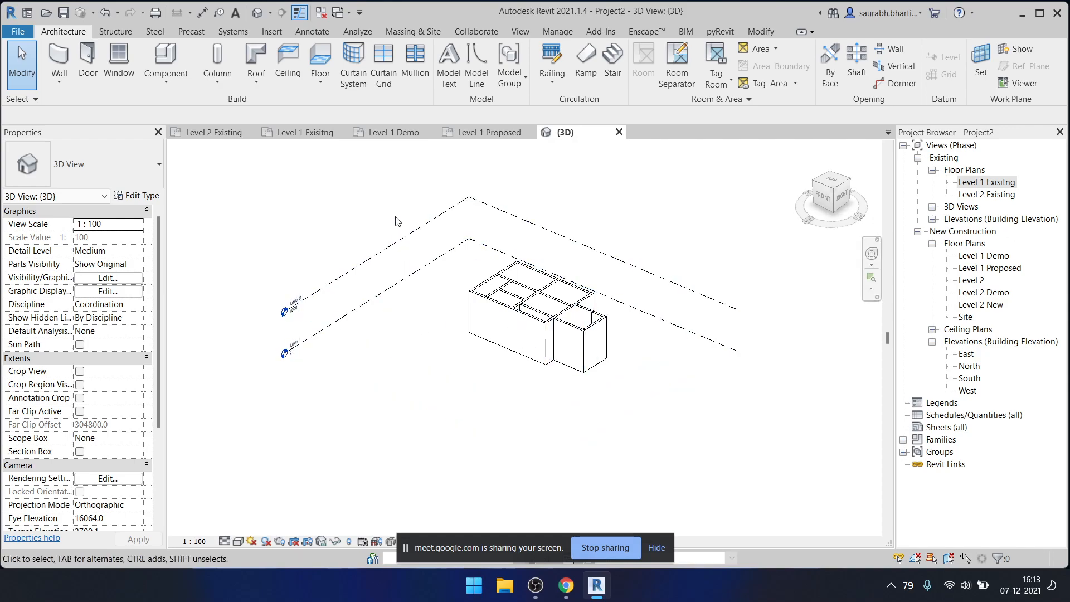
shift+middle_drag(423, 316, 499, 270)
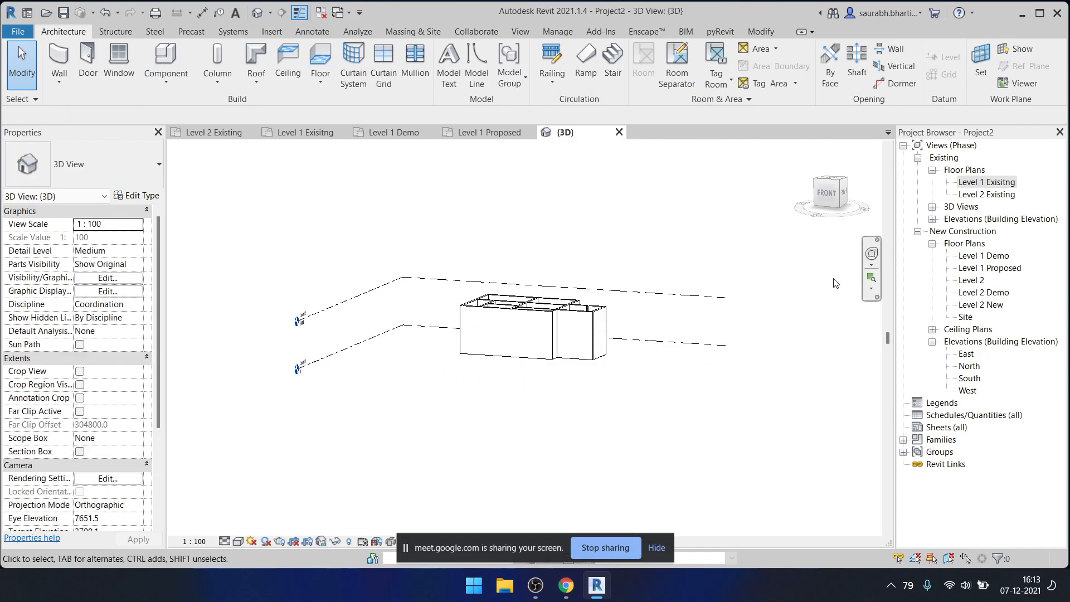
double_click(979, 184)
scroll(497, 274, down, 2)
key(w)
key(a)
scroll(577, 427, up, 1)
middle_drag(577, 427, 547, 378)
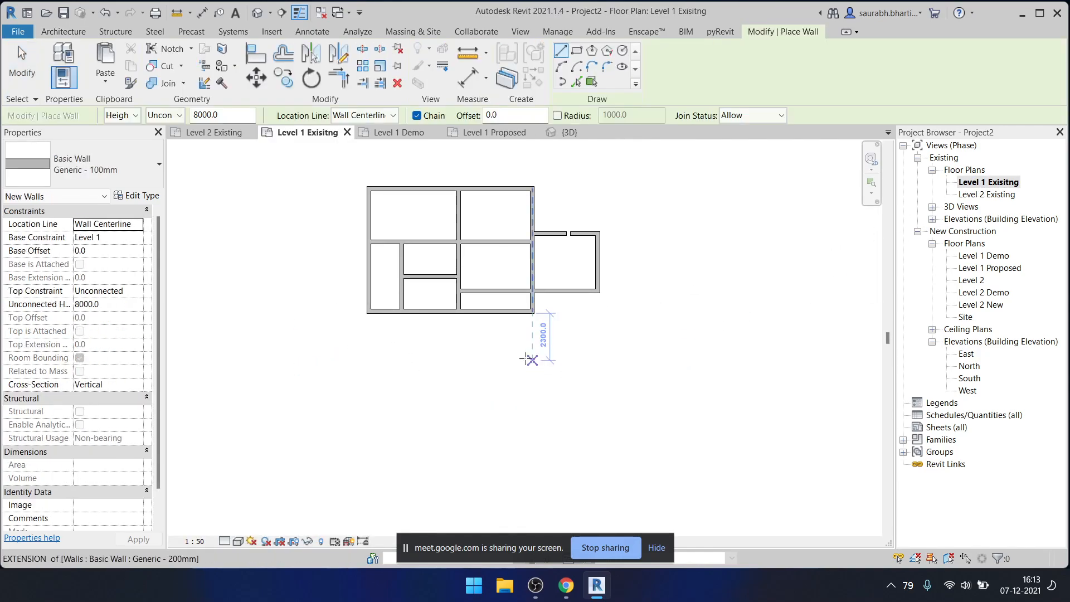
click(514, 345)
click(614, 346)
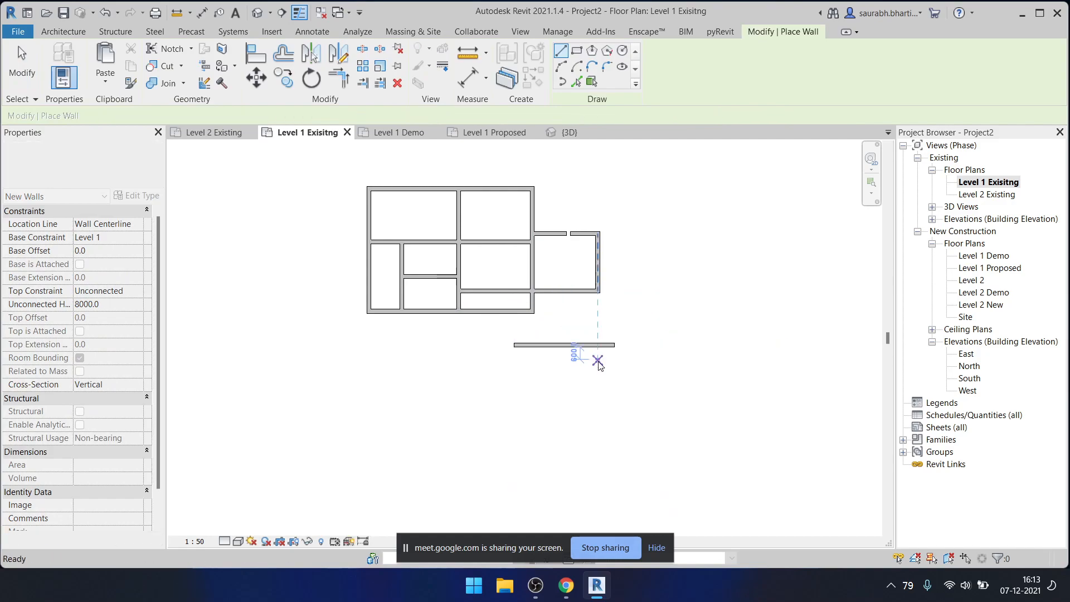
key(Escape)
key(Escape)
- Look at the new wall from the front in the default 3D view with the Hidden Line visual style
scroll(530, 315, up, 3)
click(263, 18)
click(831, 195)
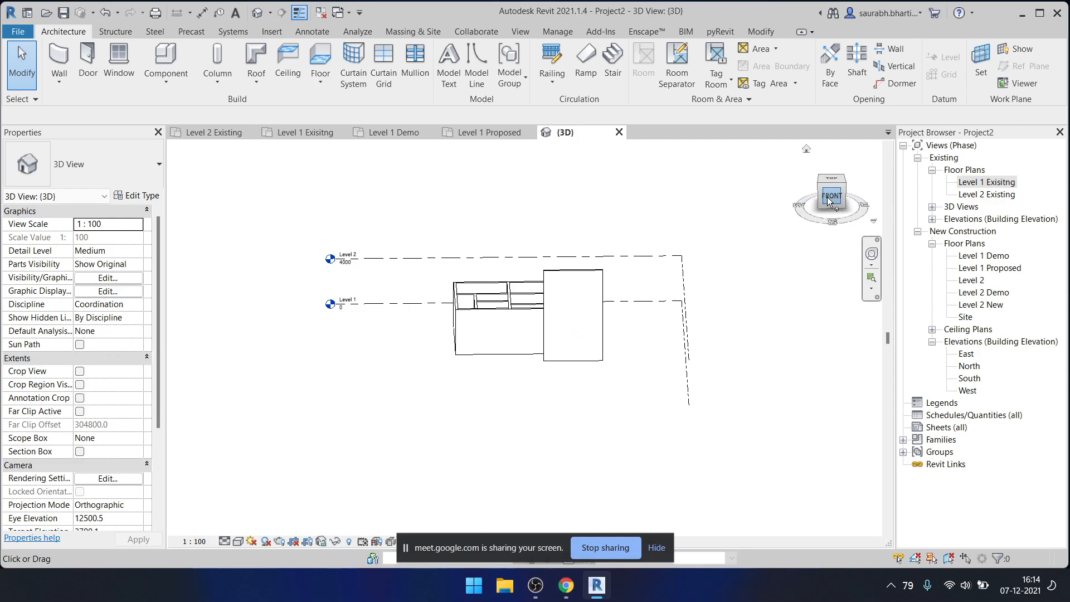
click(238, 541)
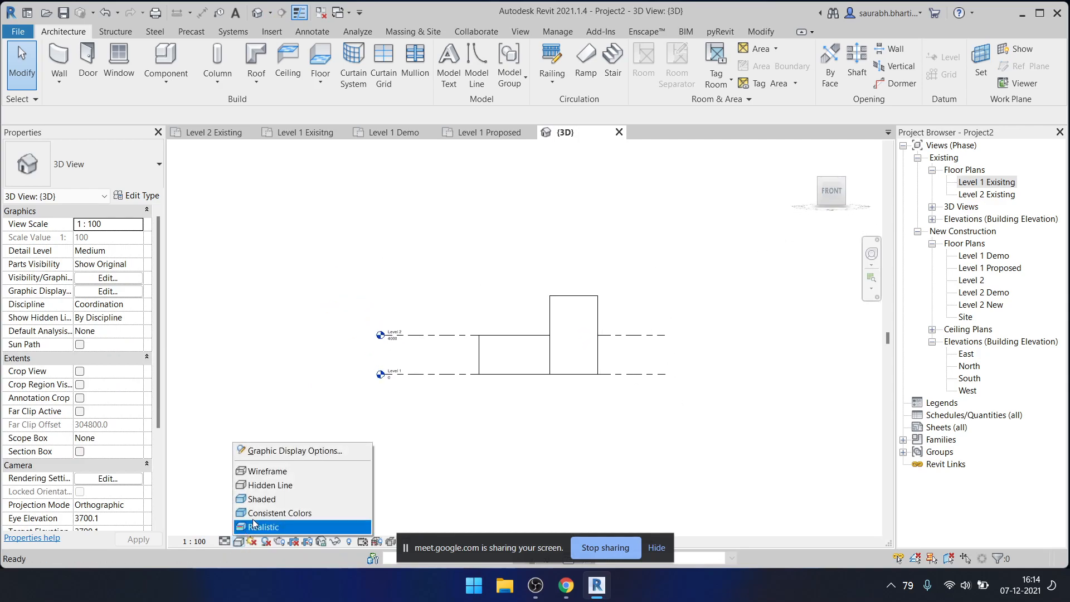
click(259, 486)
click(236, 542)
- Set the top constraint of the new freestanding wall to Up to level: Level 2
click(580, 358)
scroll(558, 350, up, 4)
click(570, 162)
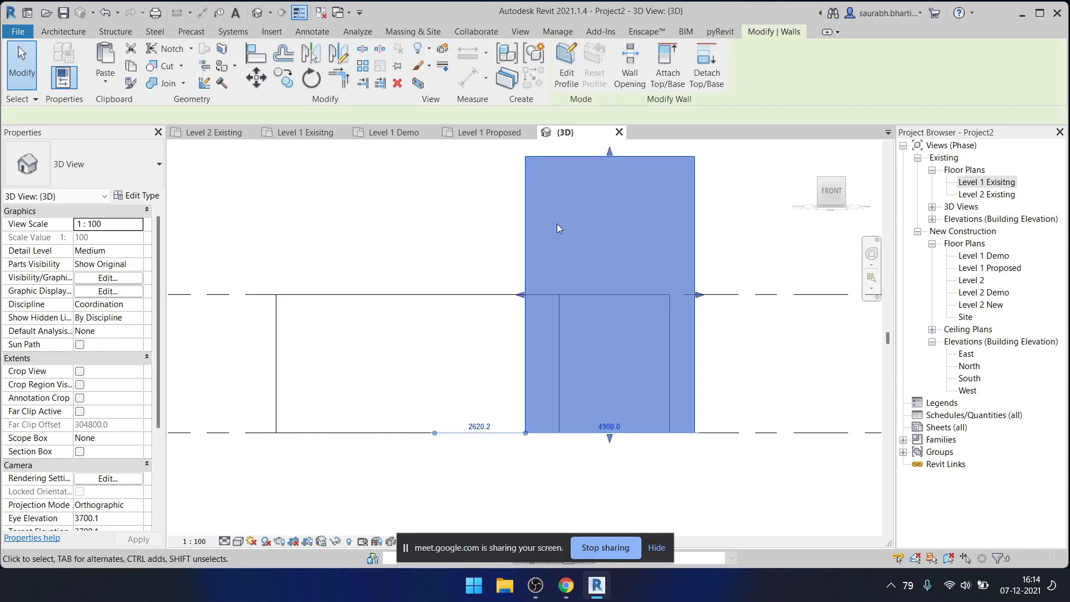
click(137, 291)
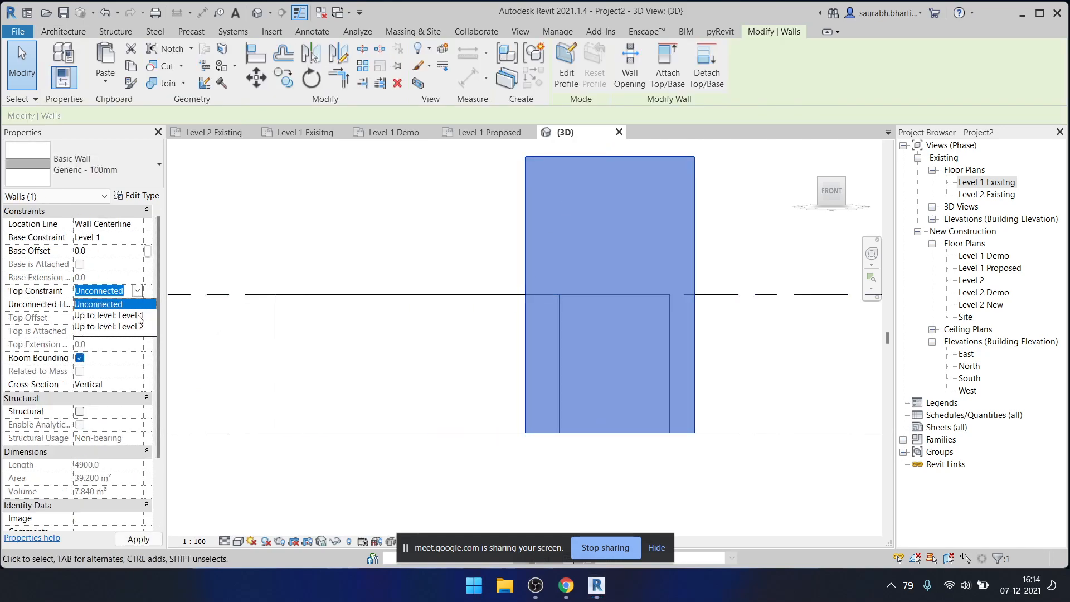
click(137, 327)
click(501, 226)
- Open the structure layer's Wall Texture, Orange Peel material from the freestanding wall's Generic - 100mm type
shift+middle_drag(599, 364, 620, 448)
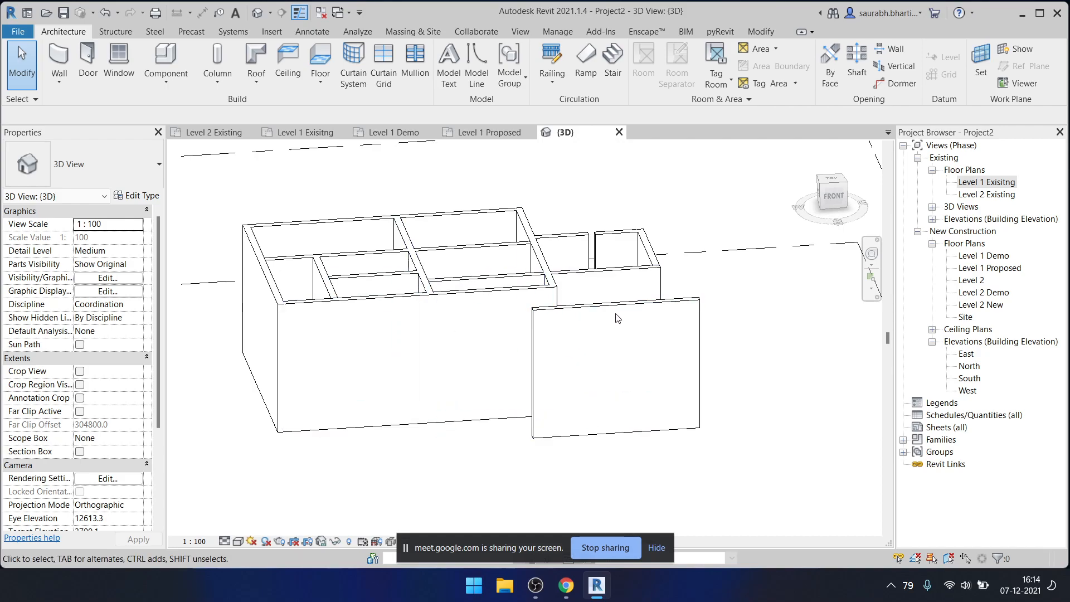
shift+middle_drag(642, 313, 595, 317)
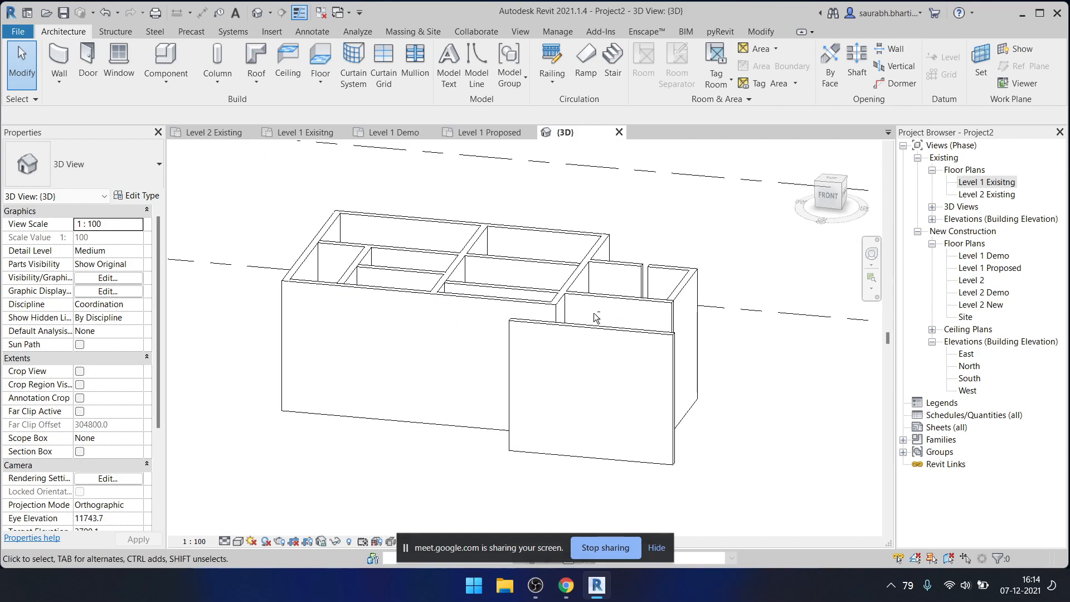
click(594, 337)
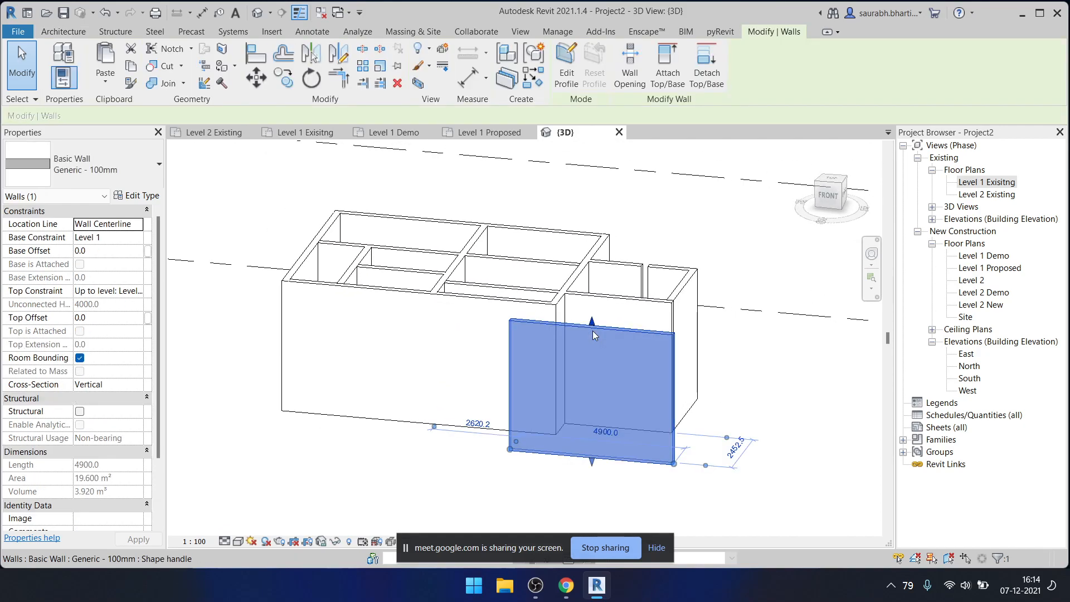
click(719, 363)
shift+middle_drag(697, 382, 696, 304)
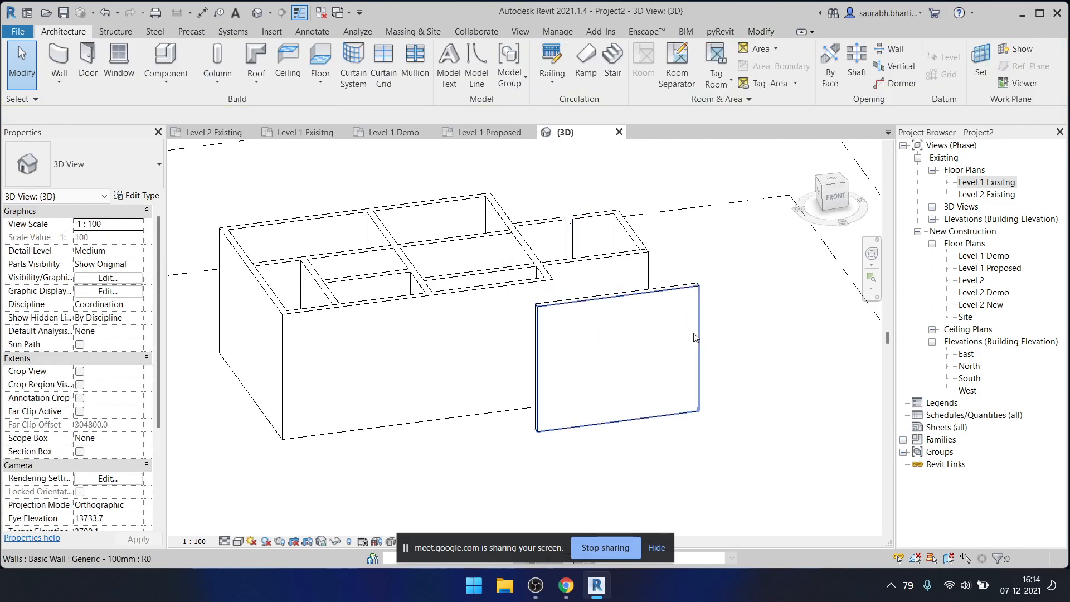
click(695, 301)
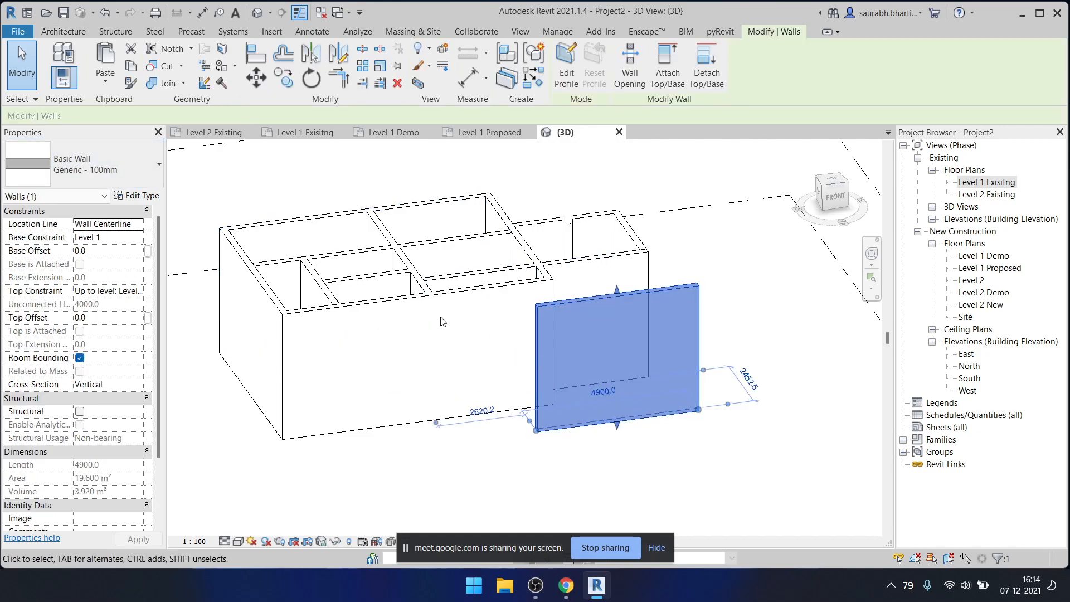
click(136, 195)
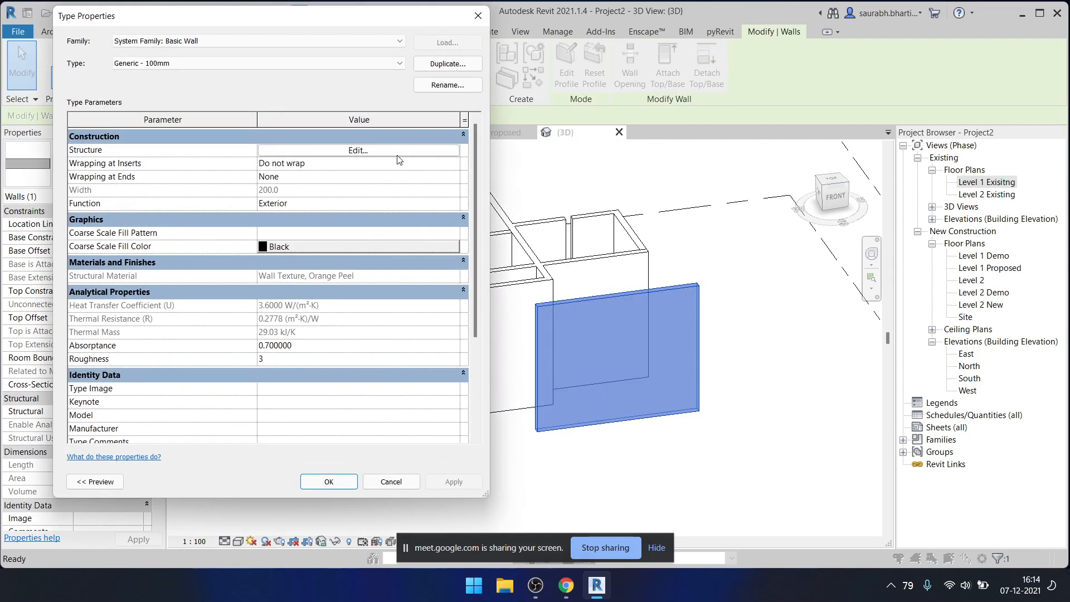
click(397, 156)
click(245, 160)
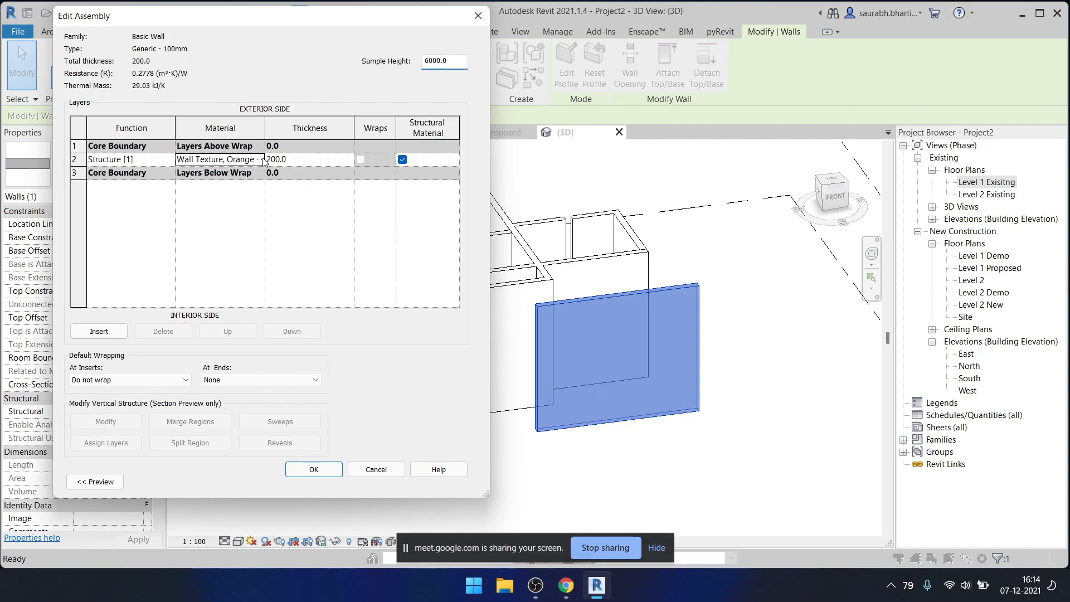
click(259, 159)
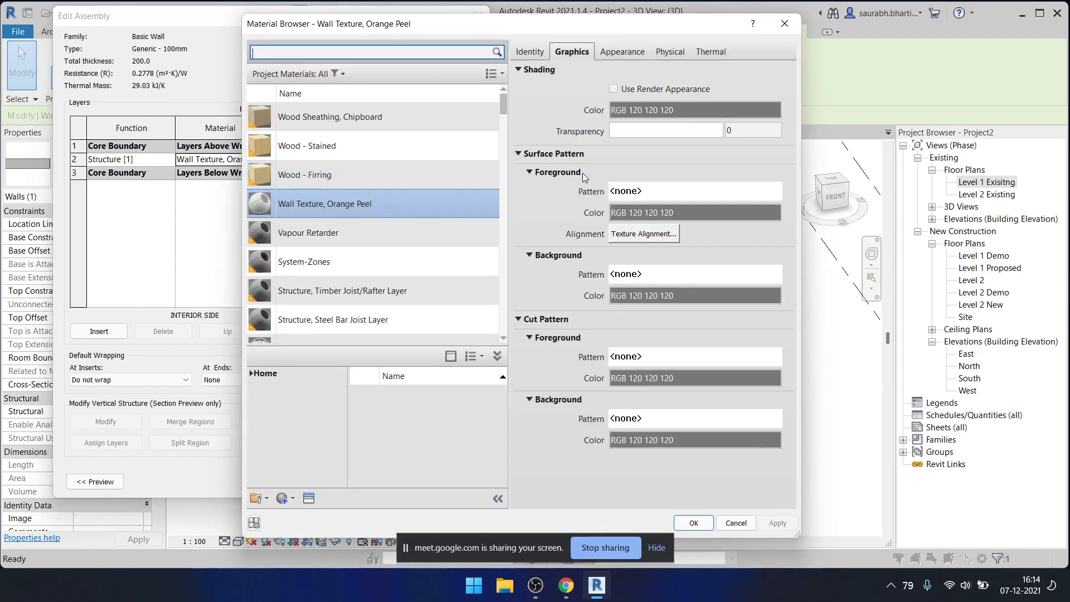
- Set the material's foreground surface pattern to the model pattern Brick 75x225 and save the wall type
click(612, 192)
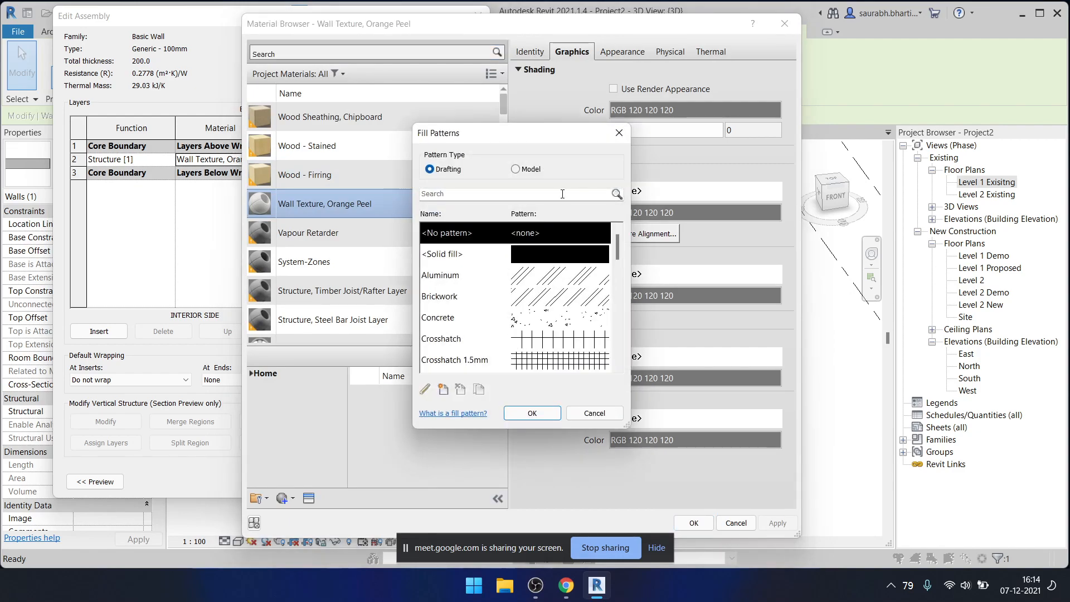
click(516, 170)
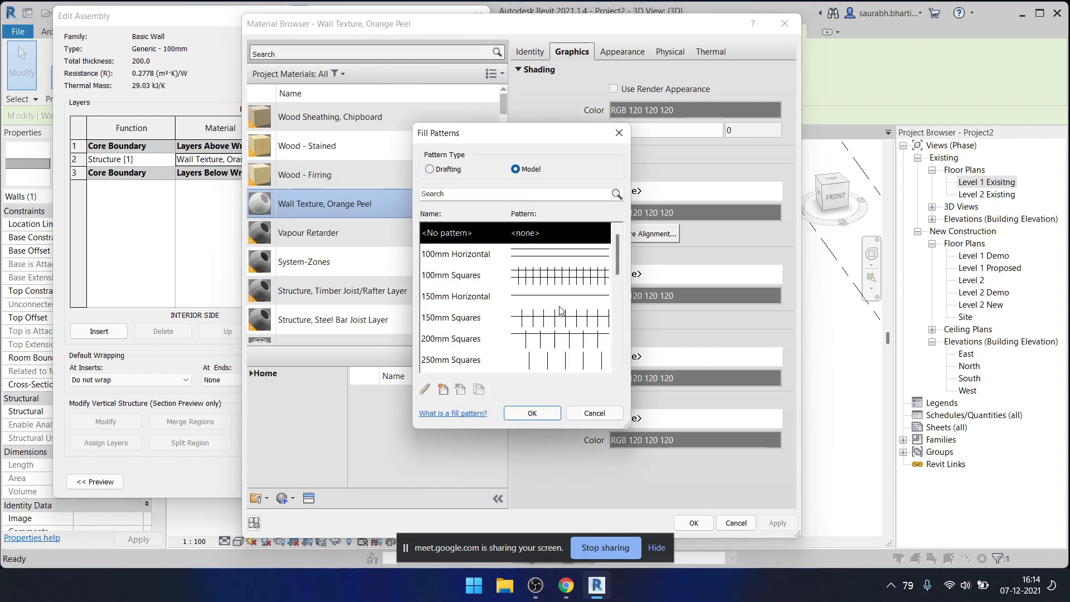
scroll(560, 310, down, 6)
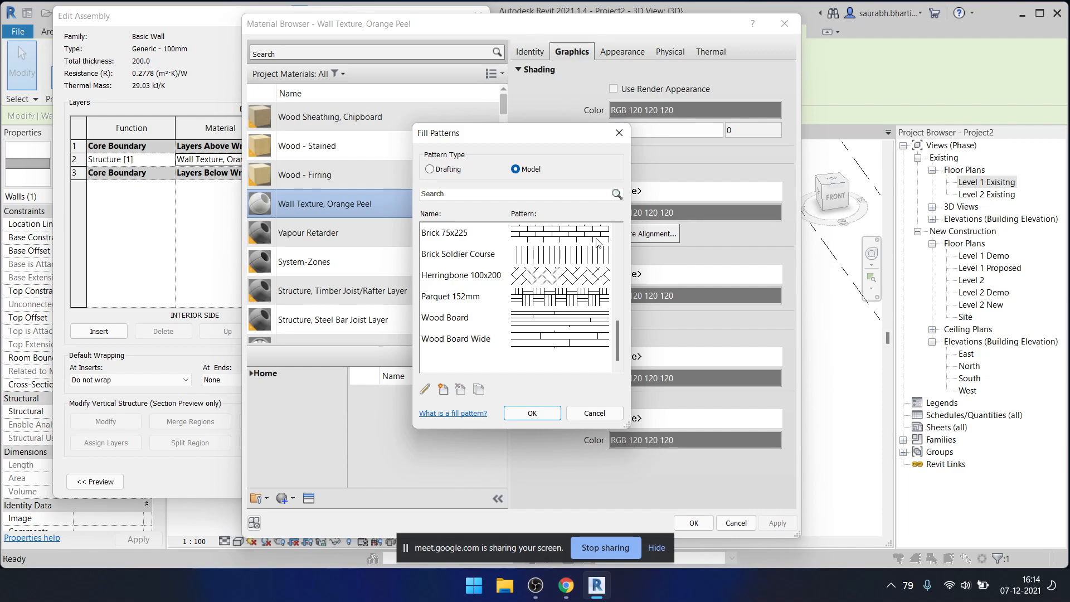
click(617, 229)
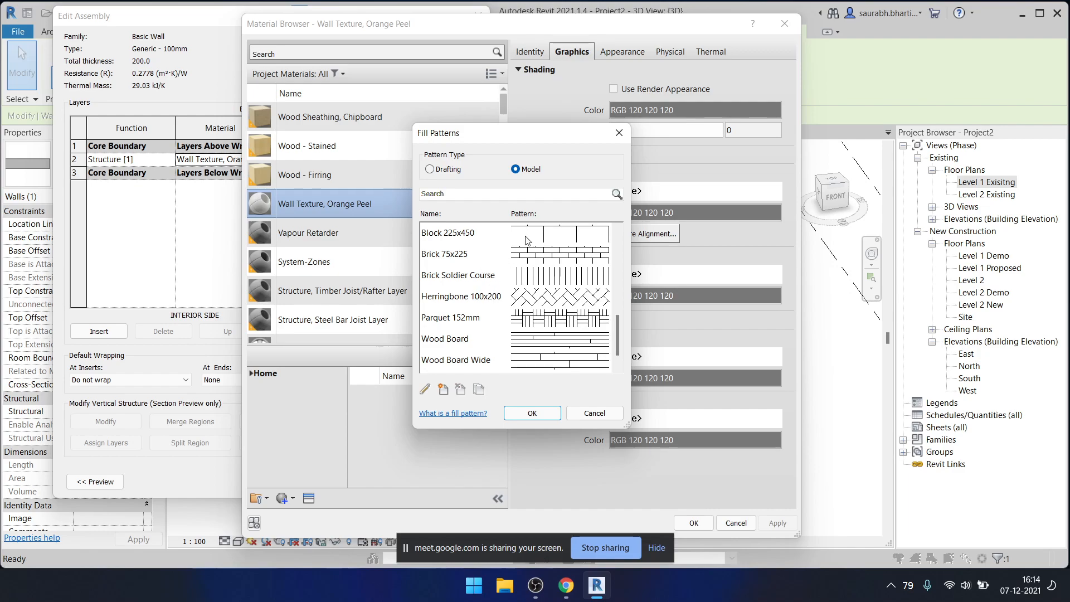
click(616, 229)
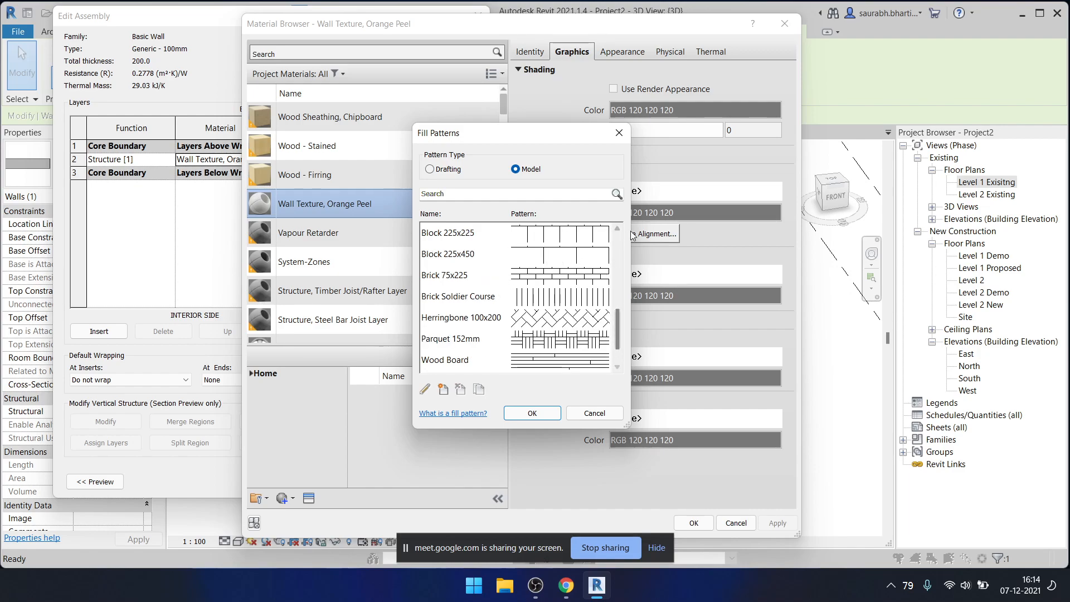
drag(617, 322, 617, 308)
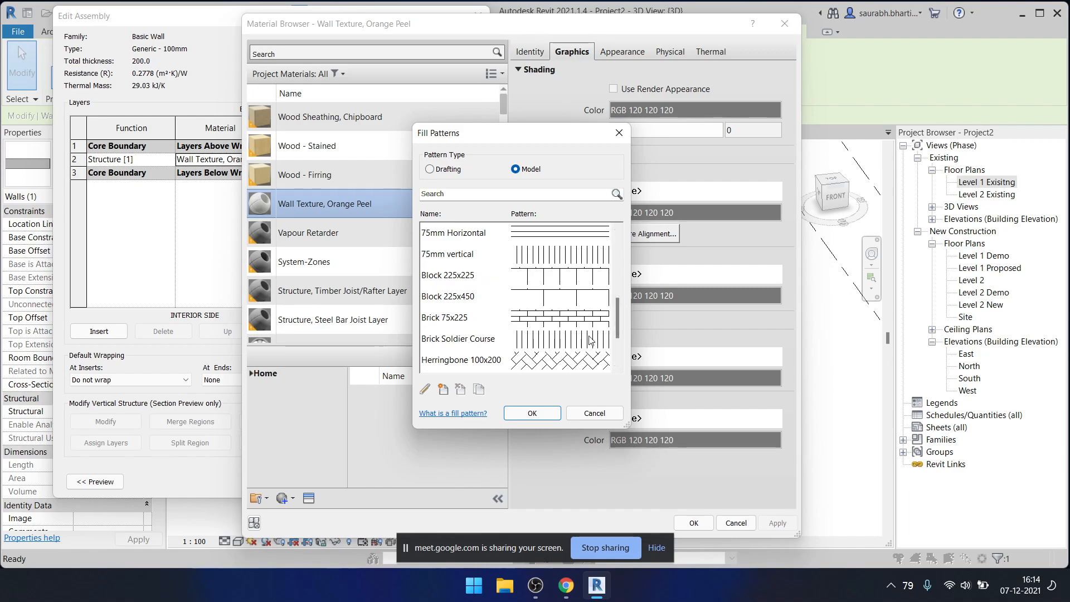
mouse_move(617, 326)
mouse_down()
mouse_move(617, 348)
mouse_move(617, 337)
mouse_up()
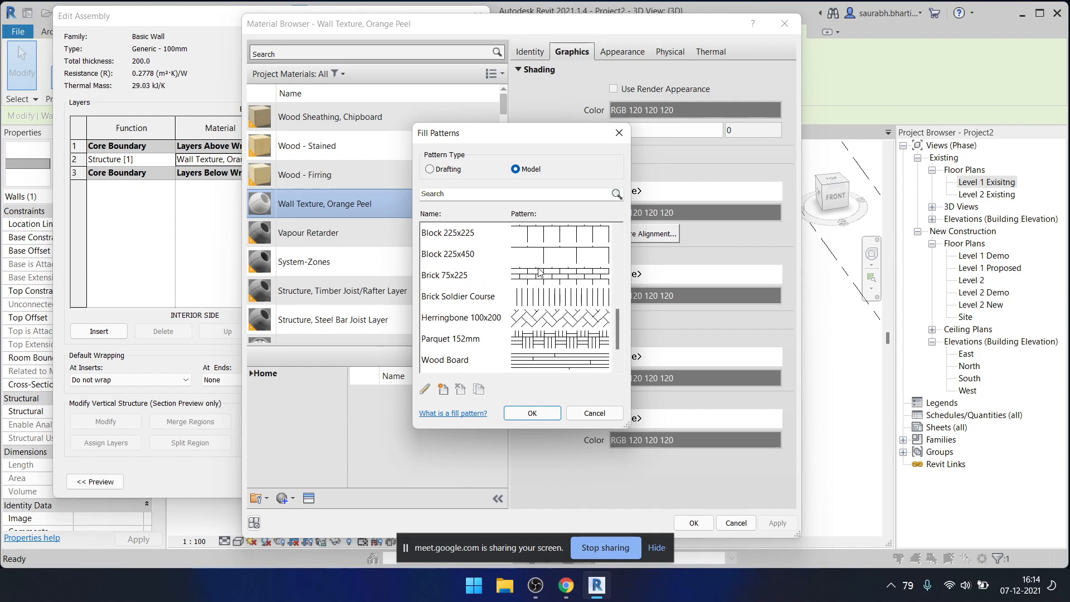
click(513, 281)
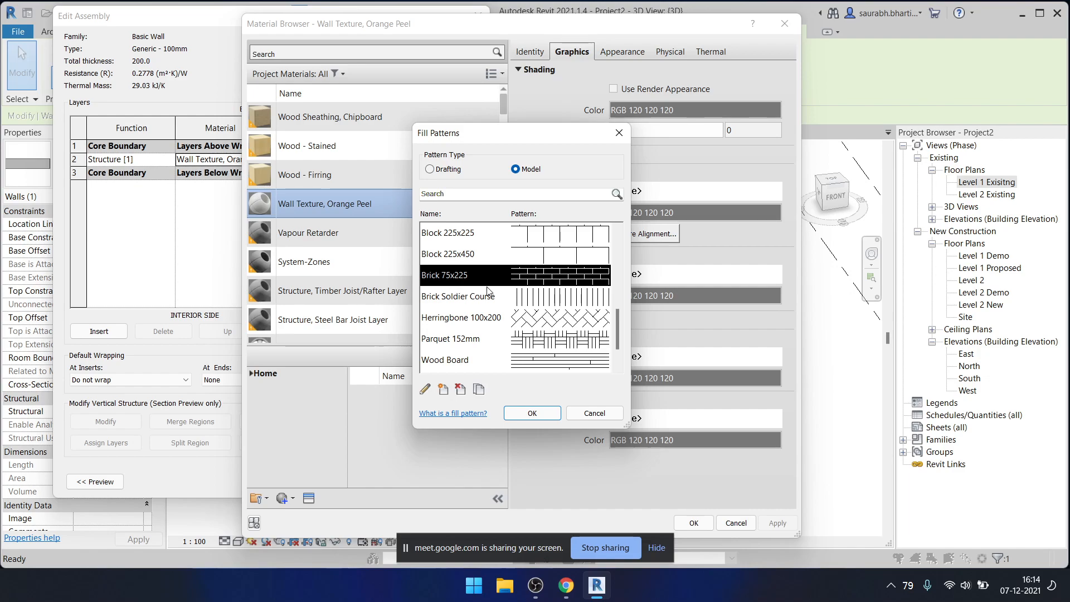
click(552, 415)
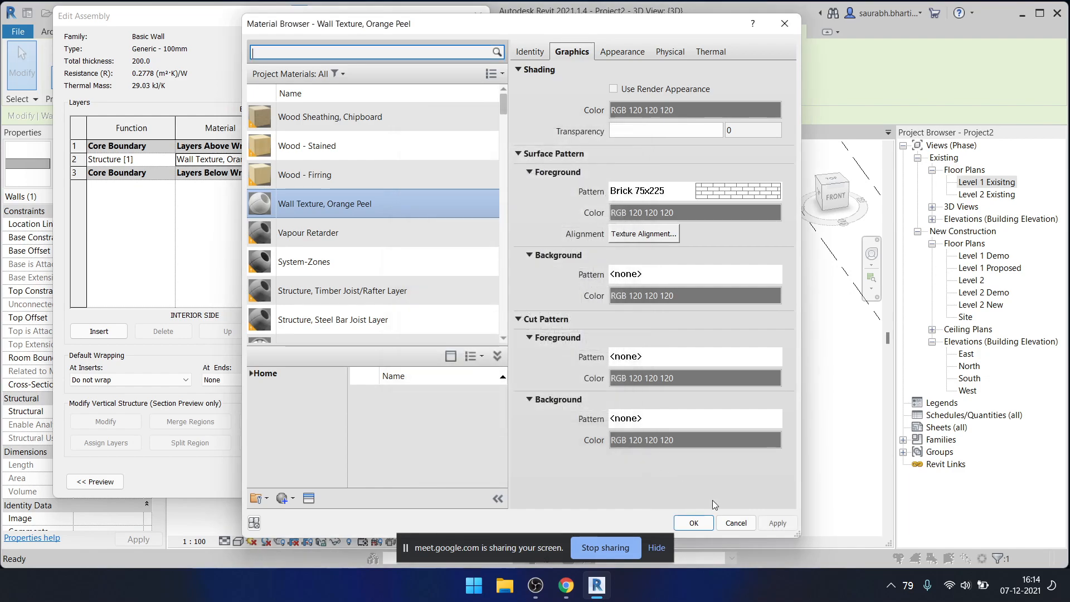
click(694, 523)
click(312, 469)
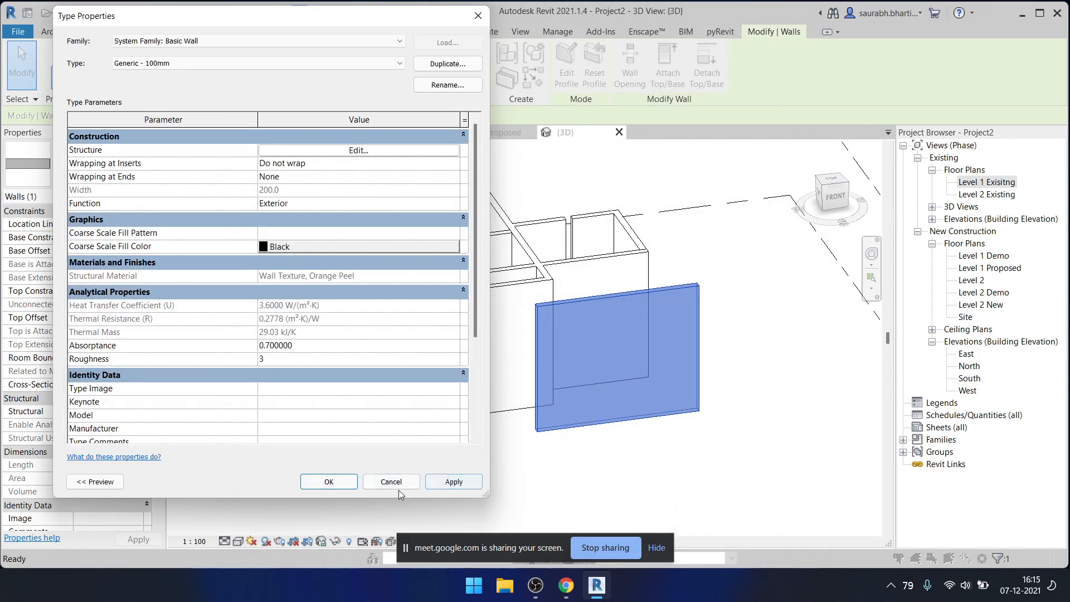
click(345, 484)
click(444, 475)
- Examine the surface pattern on the freestanding wall in the 3D view
shift+middle_drag(626, 468, 593, 436)
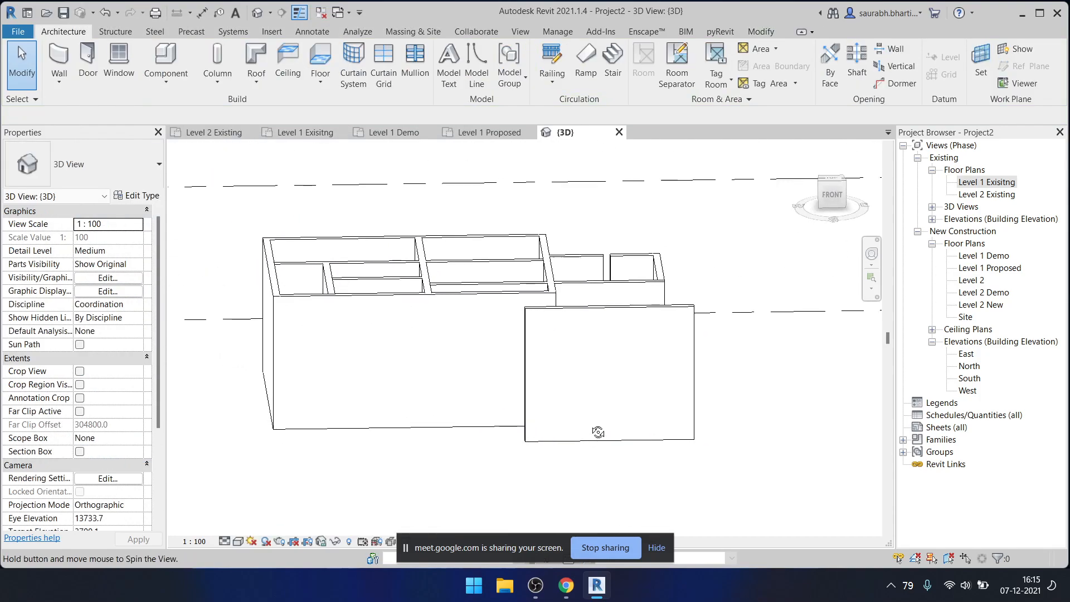
scroll(611, 287, up, 3)
scroll(606, 279, down, 2)
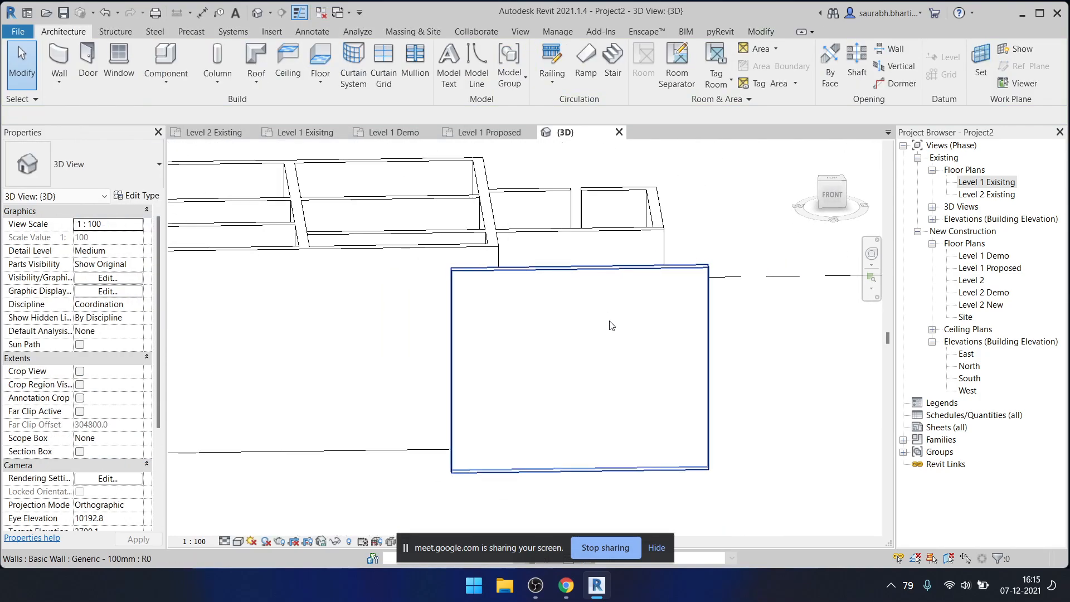
shift+middle_drag(608, 319, 685, 269)
shift+middle_drag(710, 322, 701, 321)
click(725, 284)
click(712, 272)
key(Escape)
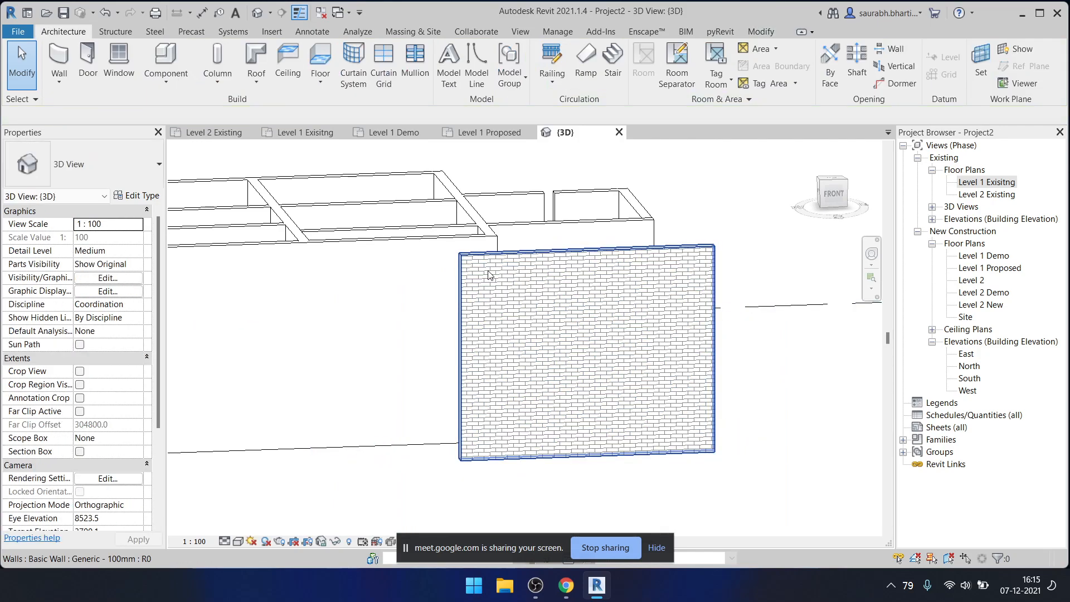
- Preview the walls in the Realistic visual style and return the 3D view to Hidden Line
click(240, 544)
click(467, 435)
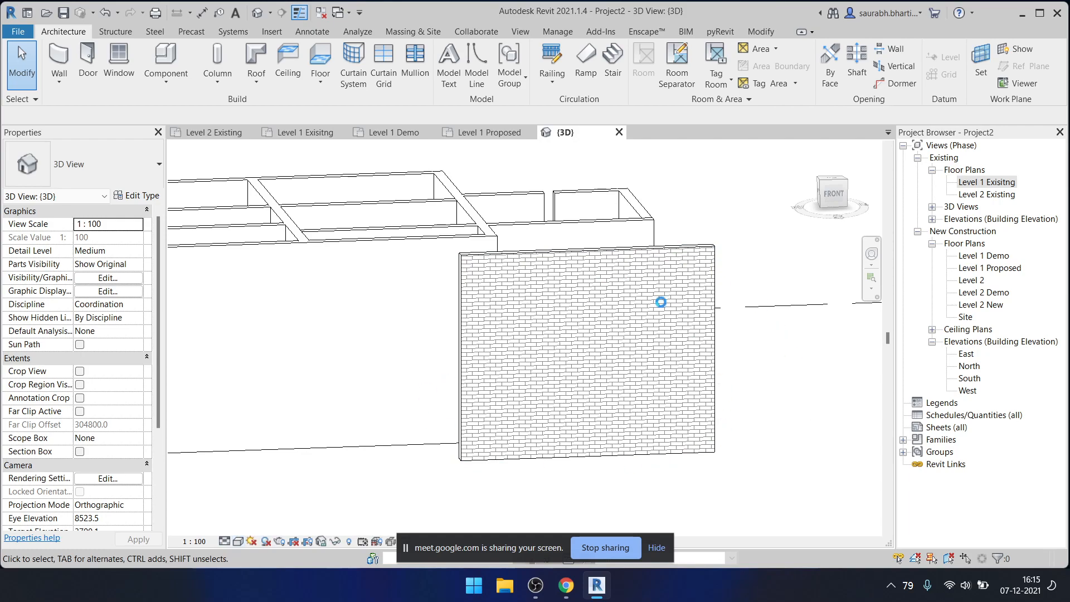
shift+middle_drag(671, 396, 741, 470)
click(239, 542)
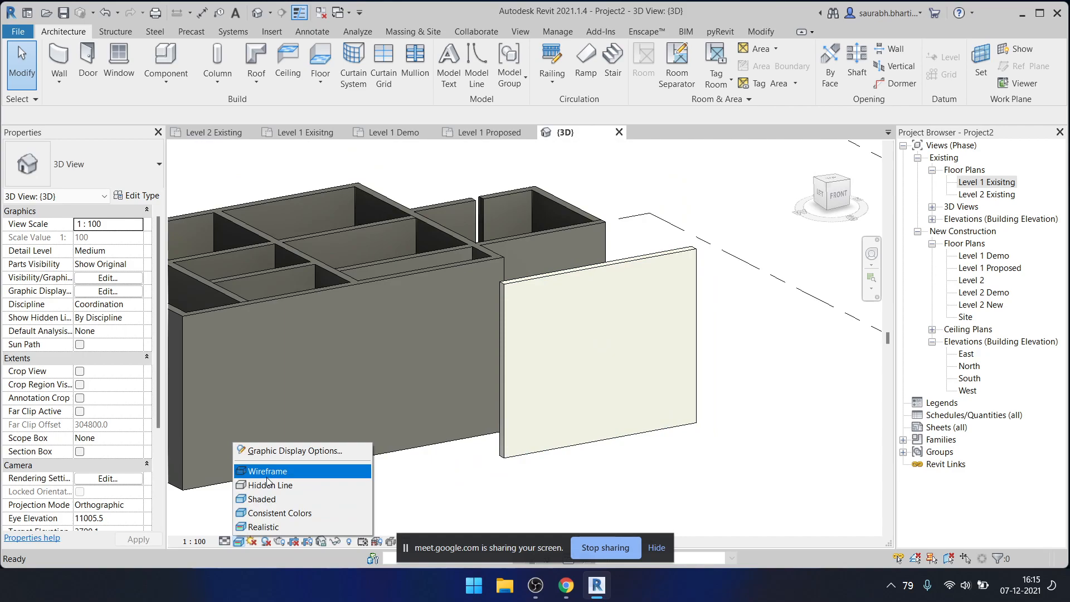
click(337, 484)
shift+middle_drag(609, 406, 577, 347)
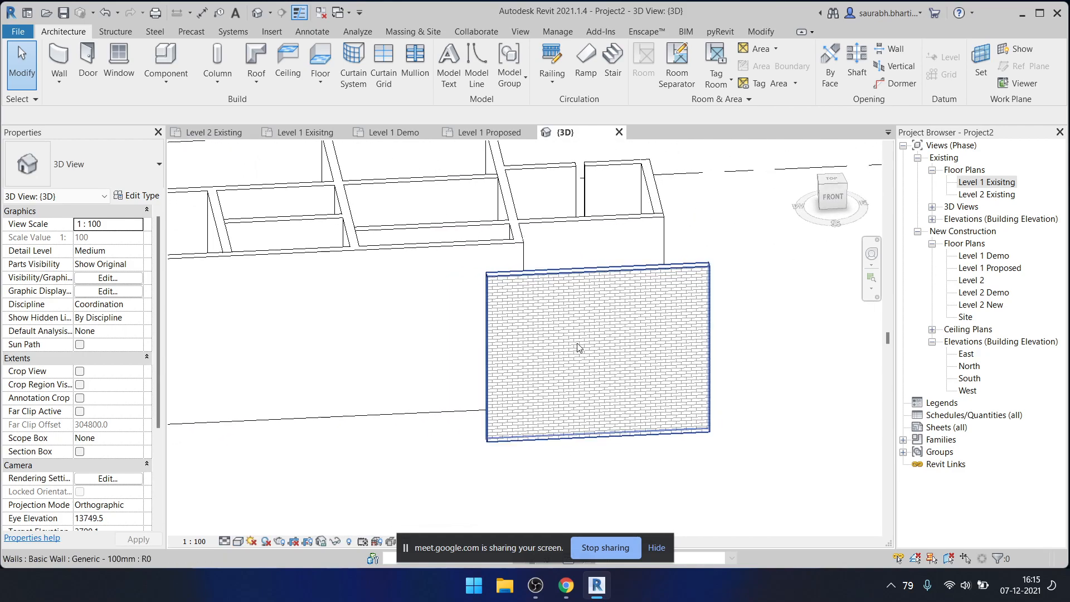
- Review the surface pattern settings of the freestanding wall's structure layer material and close the material without changes
click(589, 301)
click(136, 196)
click(358, 150)
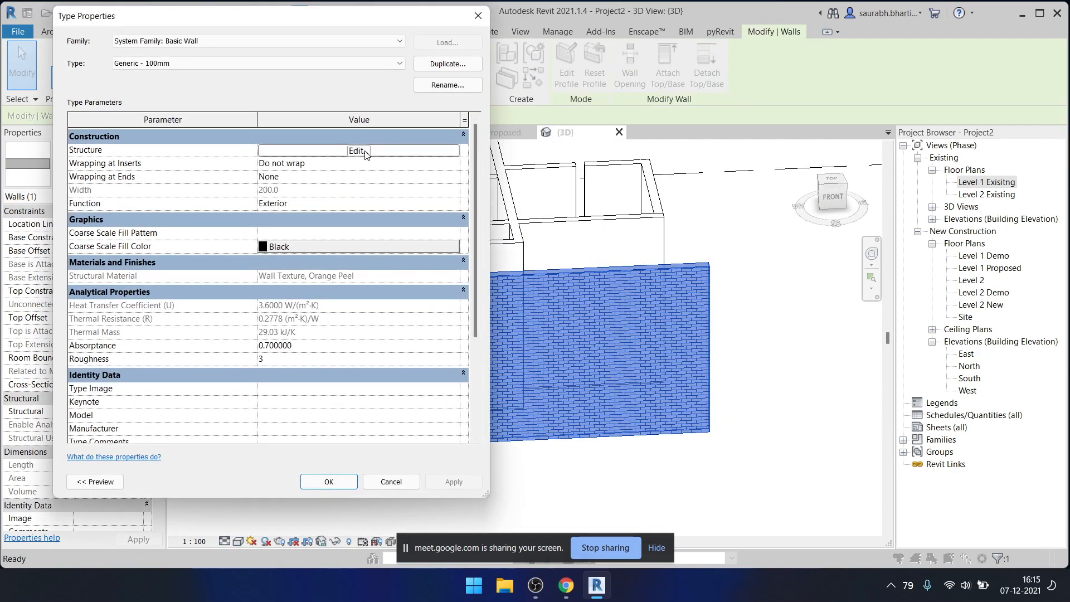
click(245, 159)
click(259, 160)
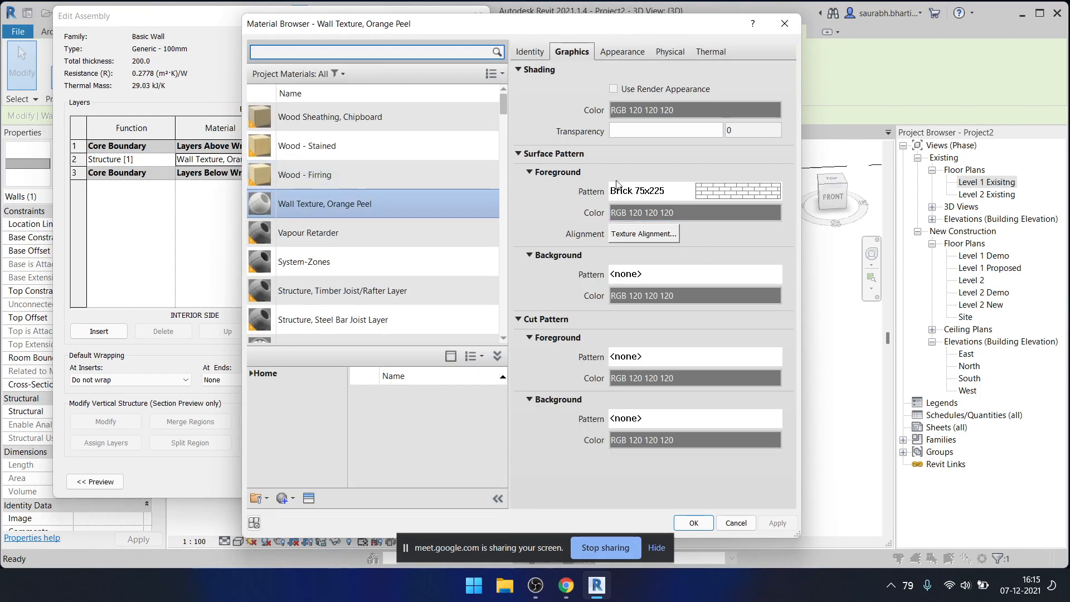
click(784, 23)
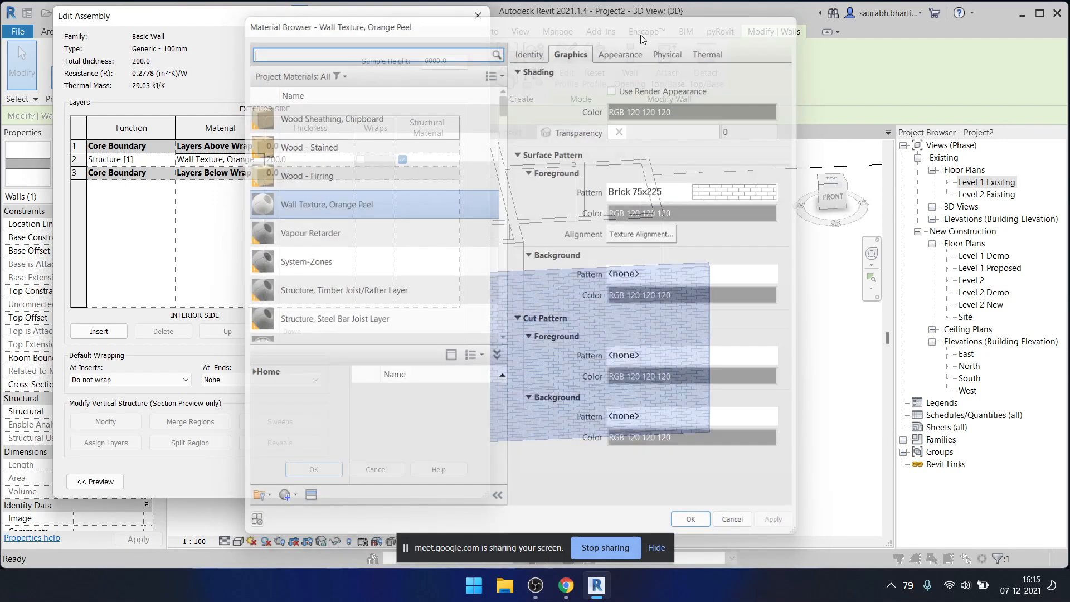
- Close the wall type without changes, deselect the wall and display the 3D view in the Realistic visual style
click(478, 16)
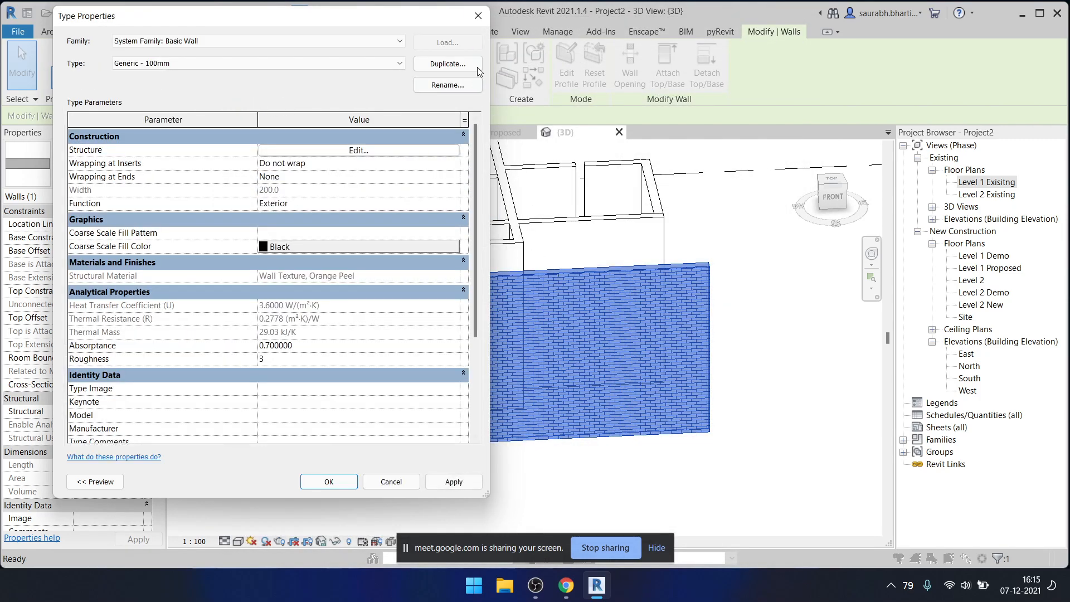
click(478, 16)
key(Escape)
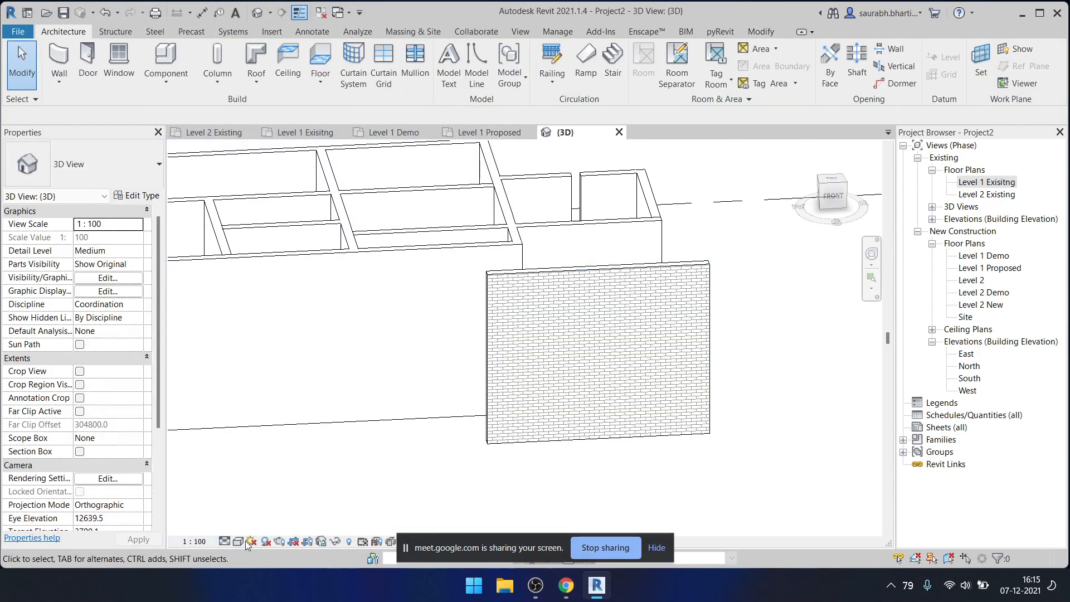
click(238, 541)
click(267, 500)
shift+middle_drag(569, 396, 584, 389)
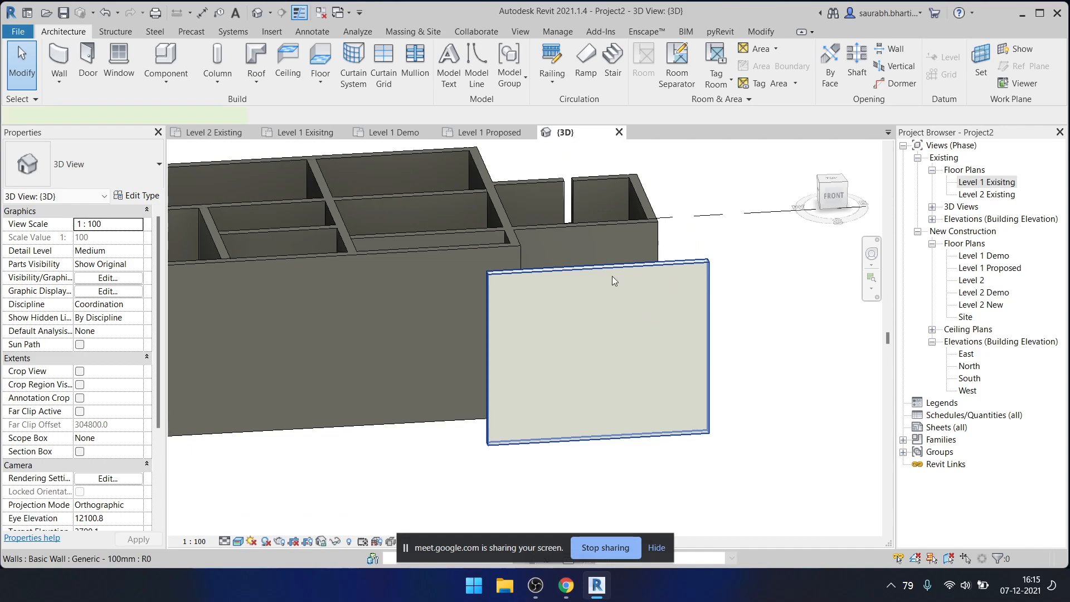
- Open the material of the freestanding wall's structure layer and search the material library for wall
click(633, 278)
click(137, 195)
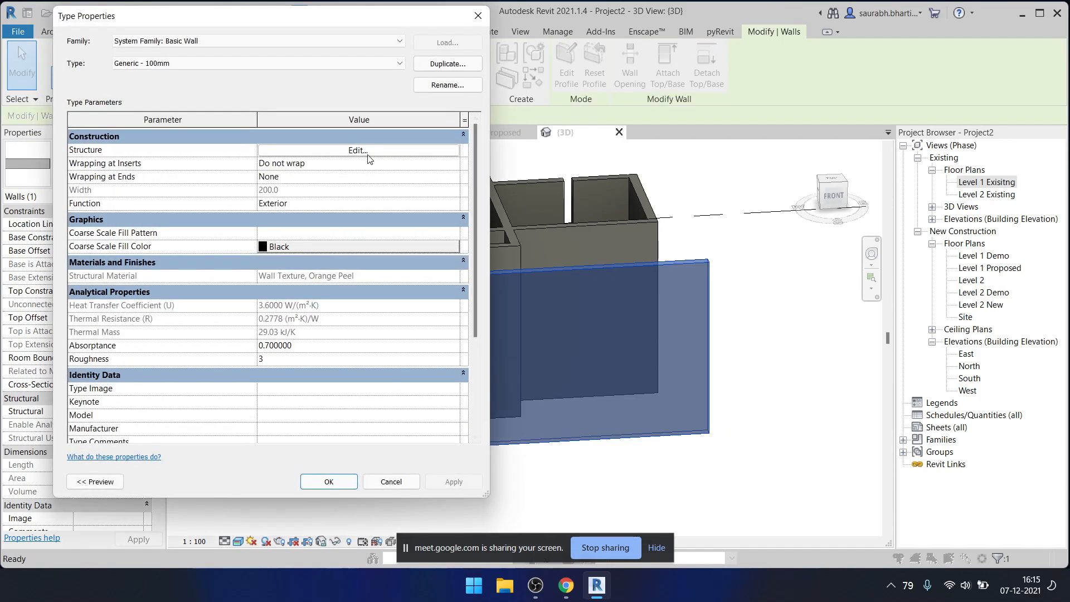
click(367, 154)
click(254, 164)
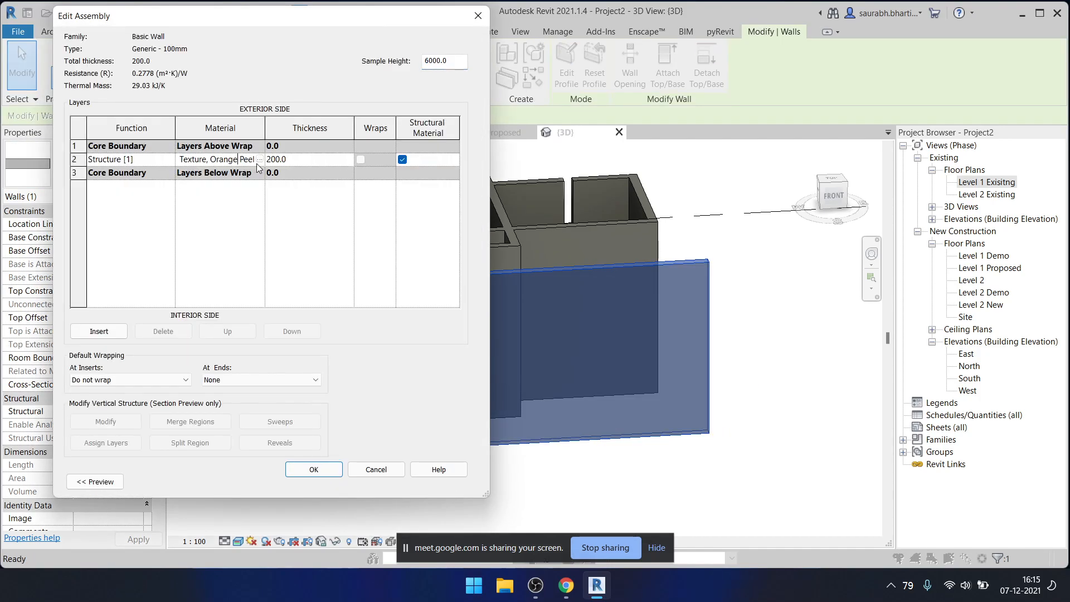
click(259, 160)
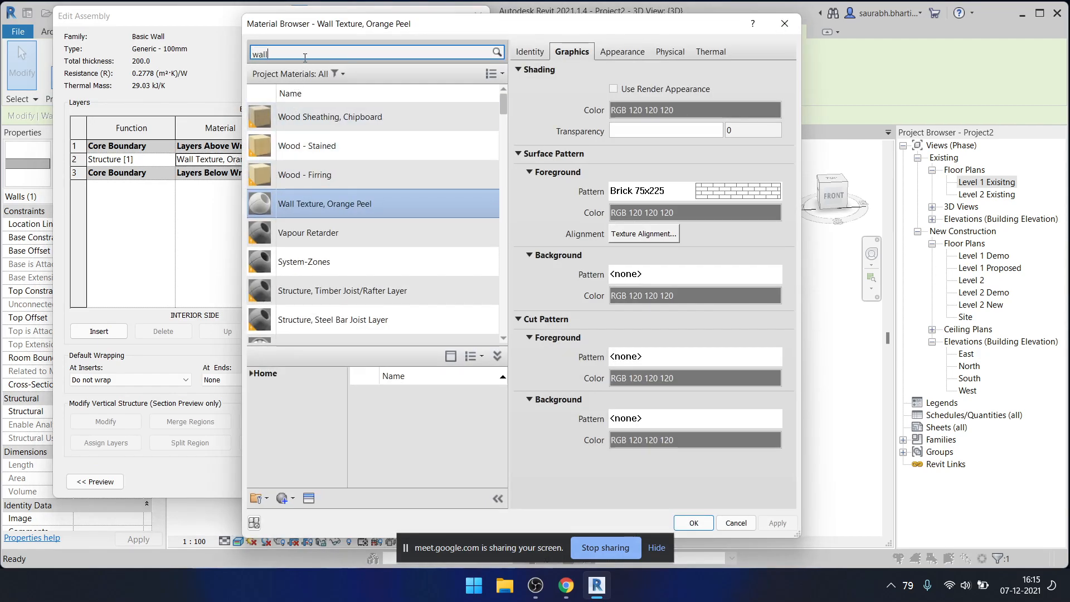
scroll(335, 200, down, 5)
scroll(391, 417, down, 15)
scroll(401, 455, up, 10)
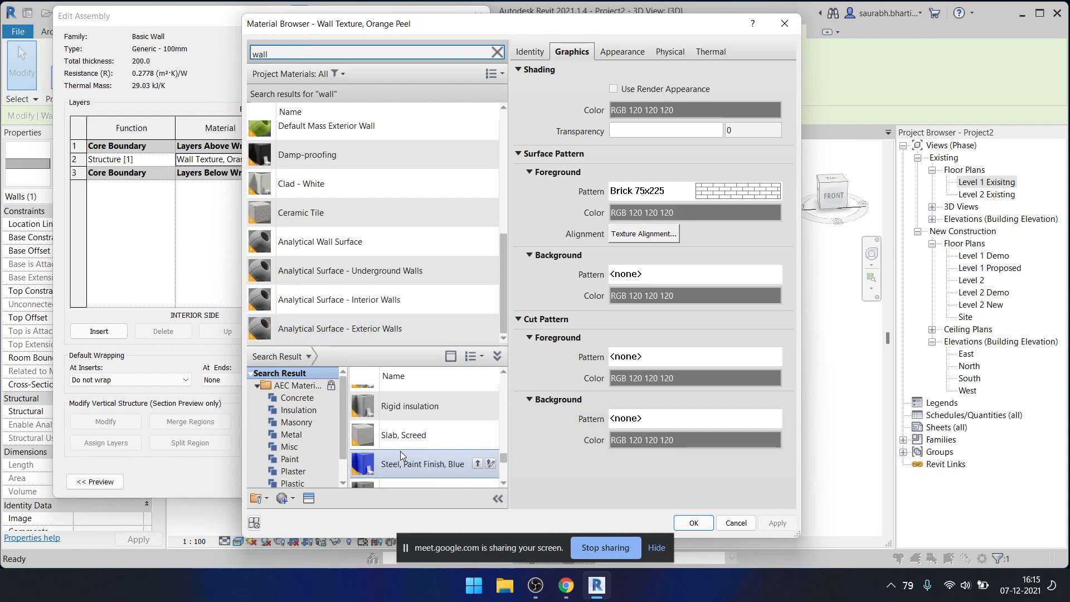
scroll(354, 312, up, 1)
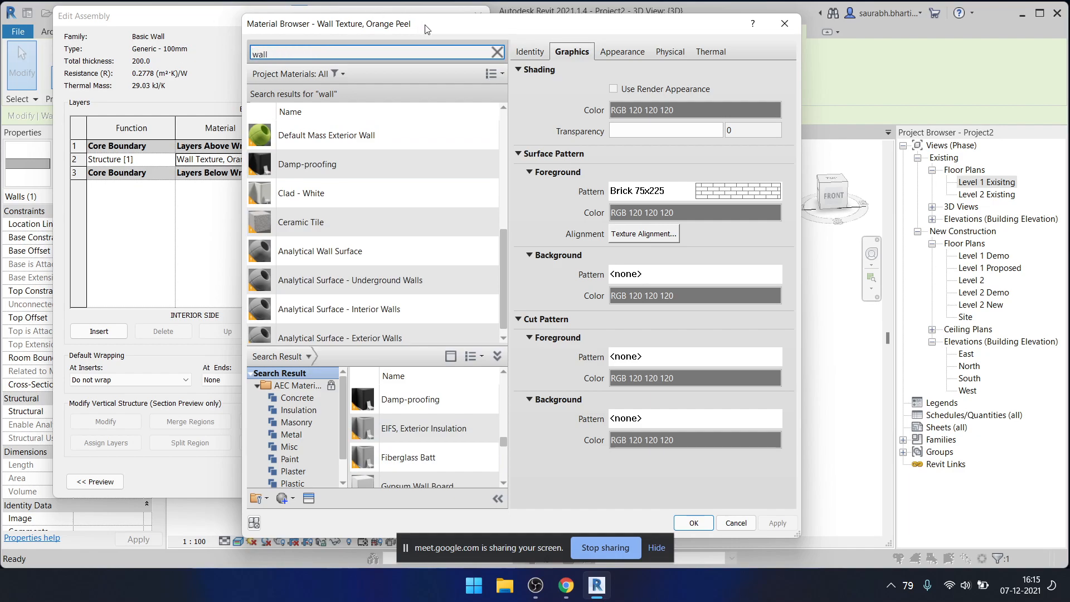
- Find and assign the existing project material Brick, Common to the structure layer and save the wall type
click(497, 52)
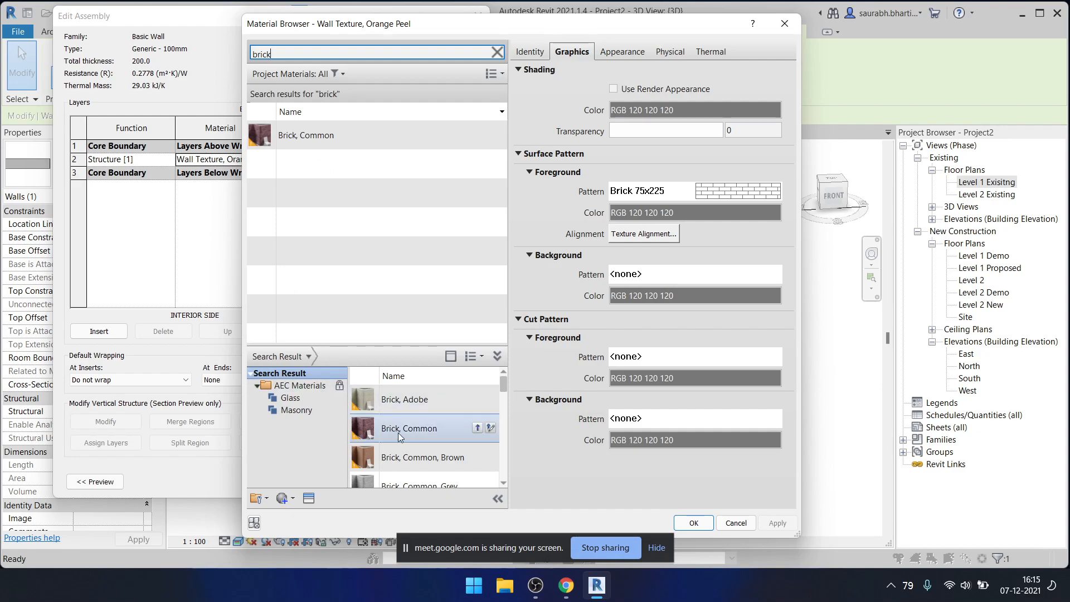
scroll(449, 429, up, 2)
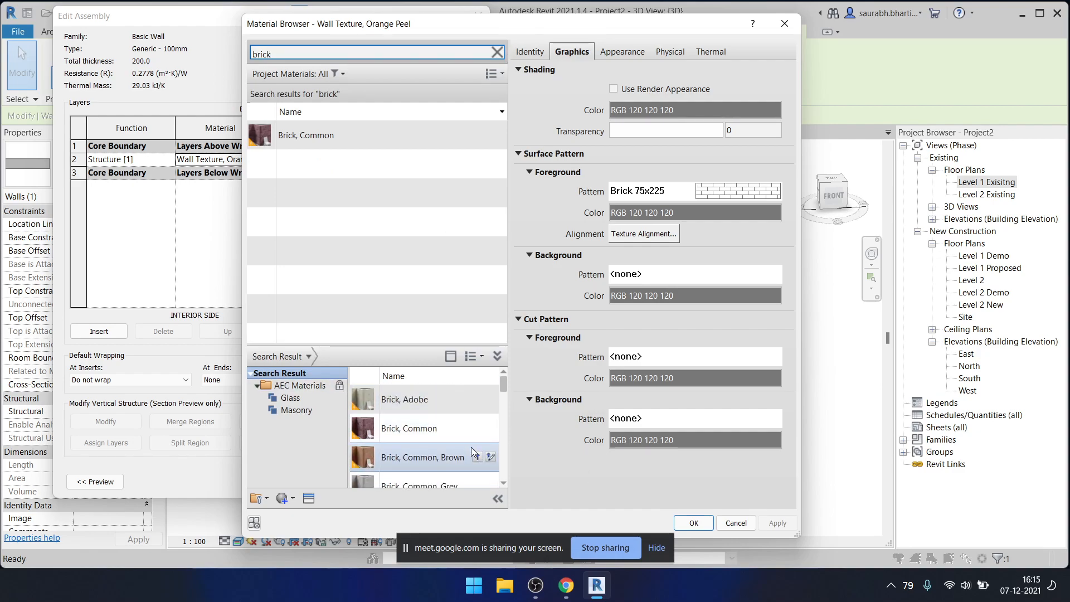
click(478, 427)
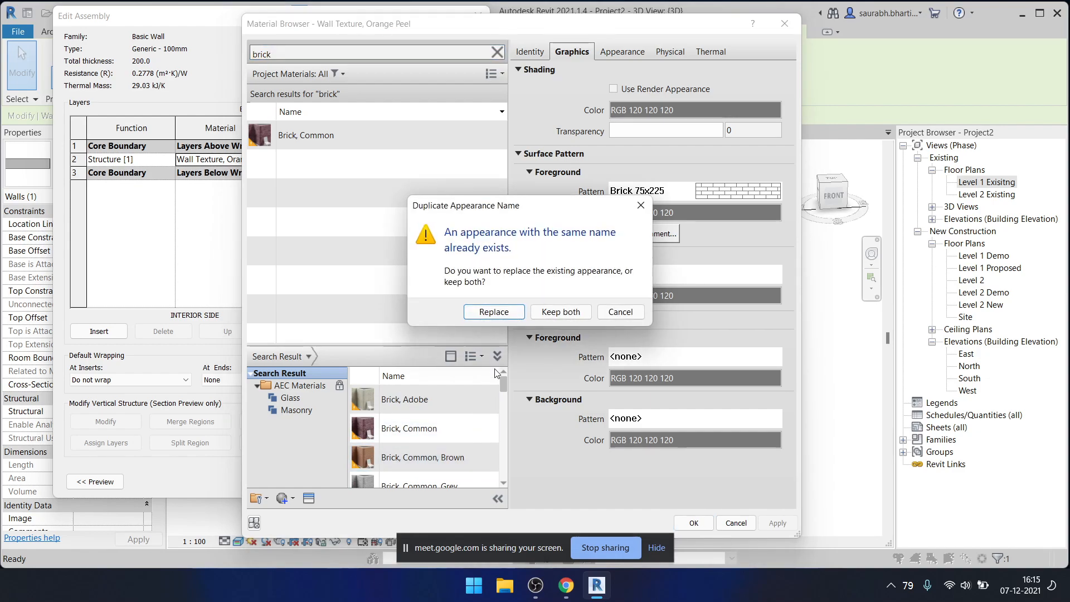
click(618, 311)
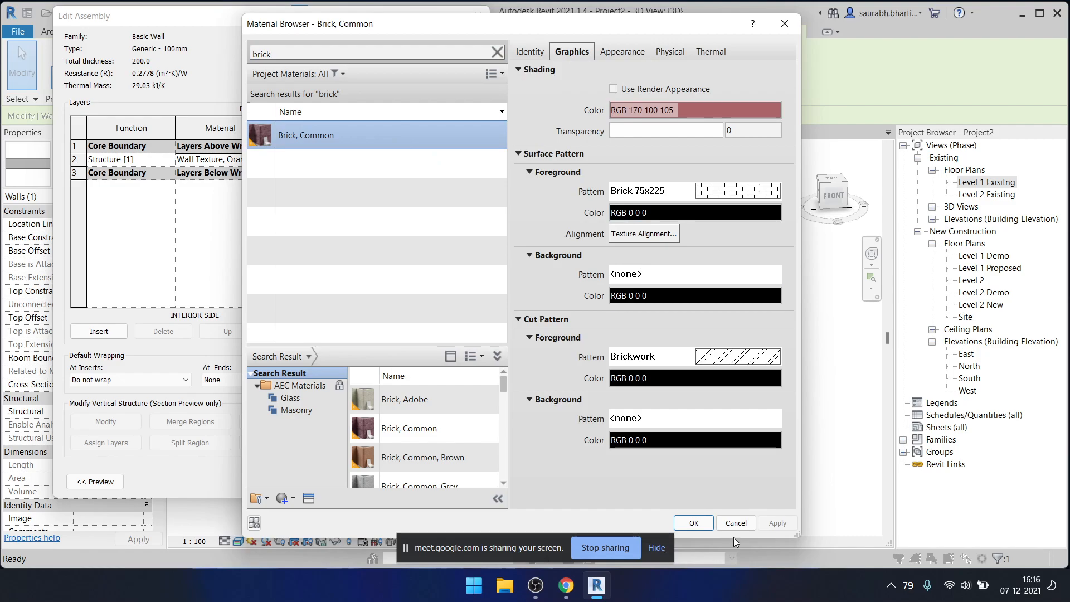
click(694, 522)
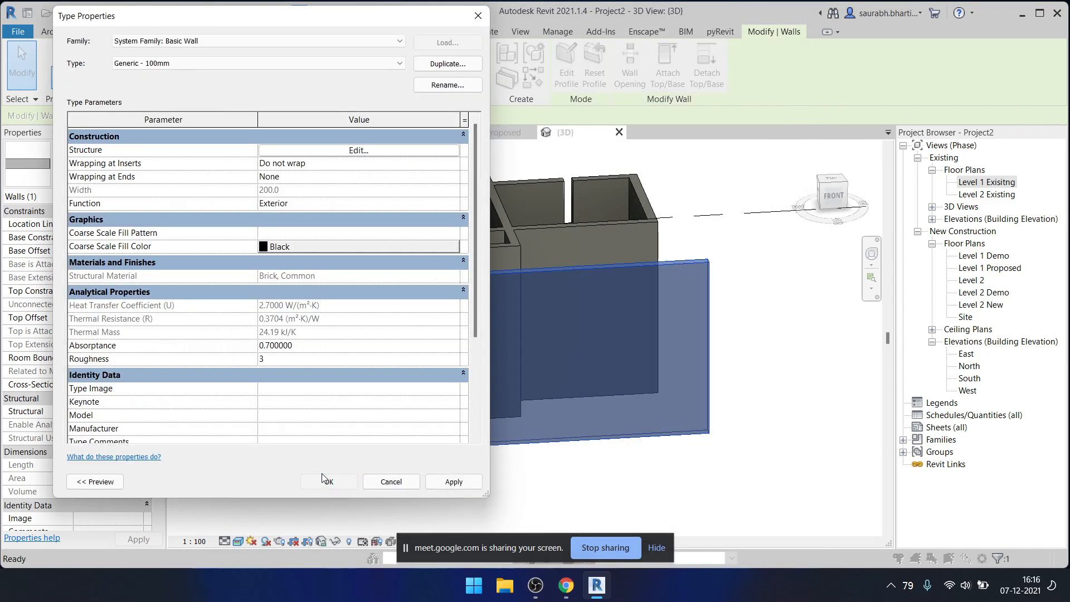
click(323, 478)
click(546, 475)
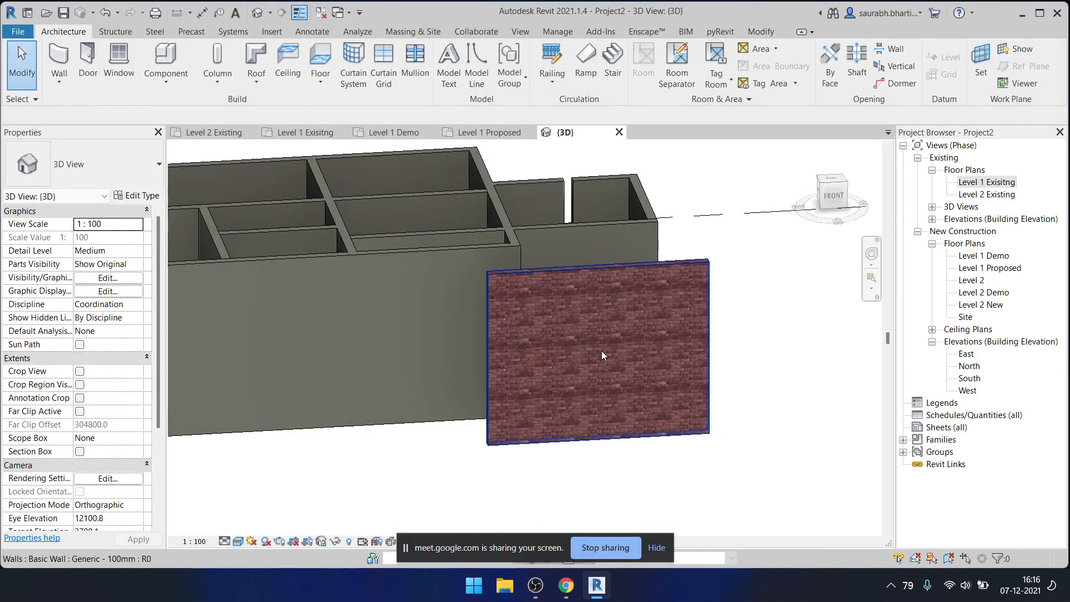
- Examine the brick texture on the freestanding wall and view its surface pattern in the Hidden Line visual style
scroll(593, 289, up, 5)
scroll(548, 257, down, 4)
shift+middle_drag(585, 245, 657, 277)
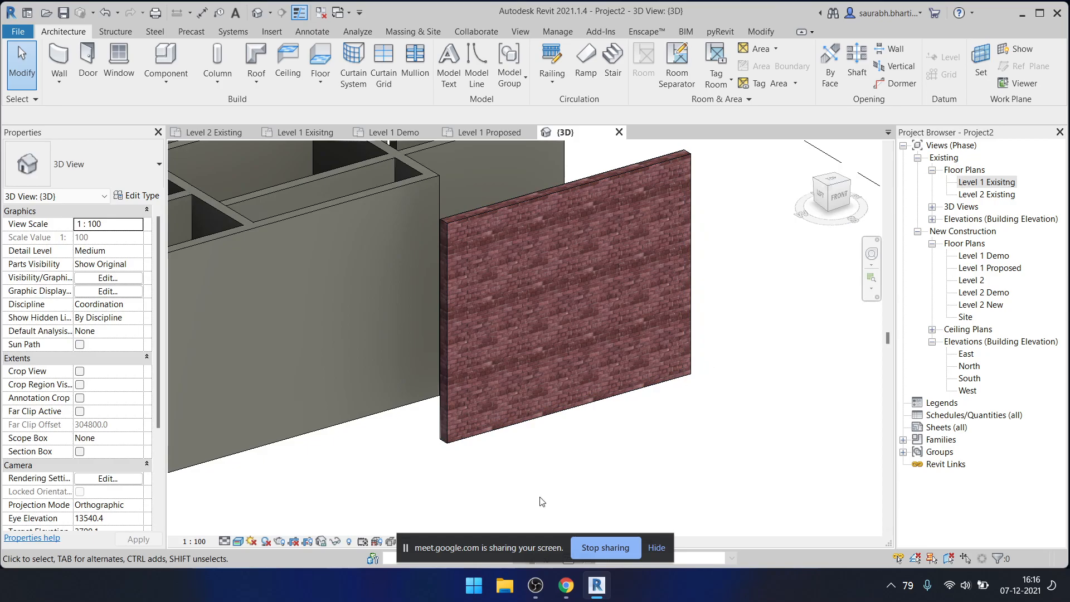
click(267, 541)
click(259, 486)
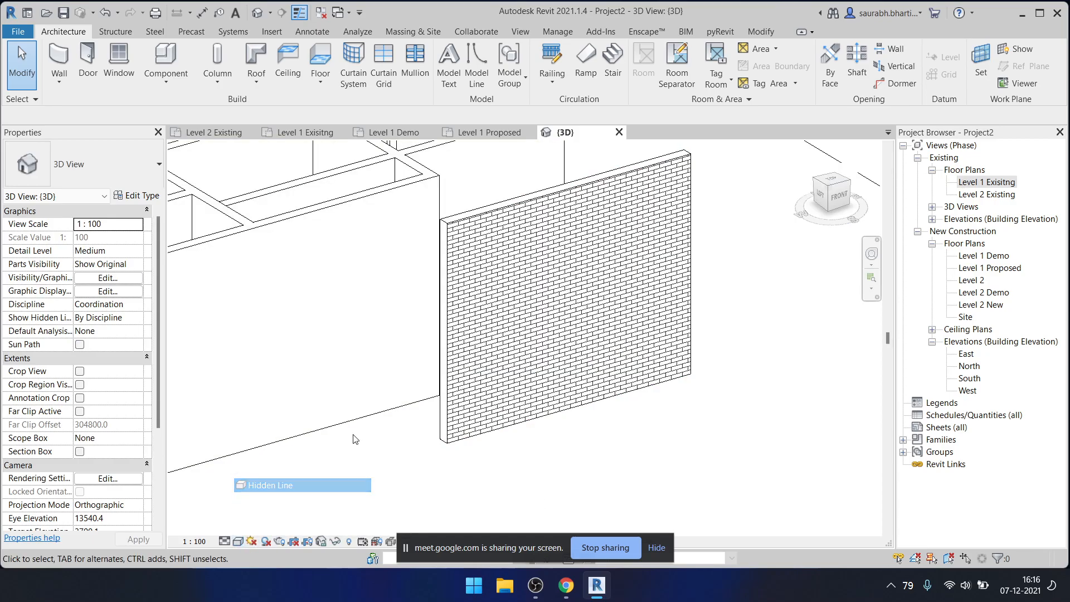
- Undo the Hidden Line display change and the Brick, Common material assignment on the freestanding wall
key(s)
key(d)
scroll(684, 307, down, 1)
middle_drag(684, 306, 680, 361)
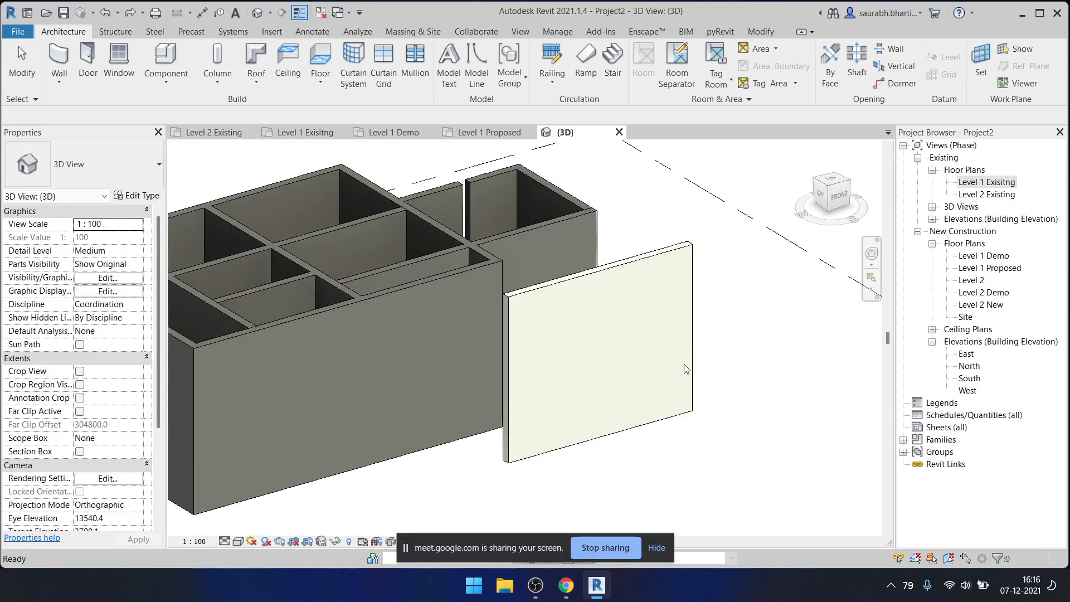
shift+middle_drag(747, 408, 709, 343)
scroll(710, 347, down, 3)
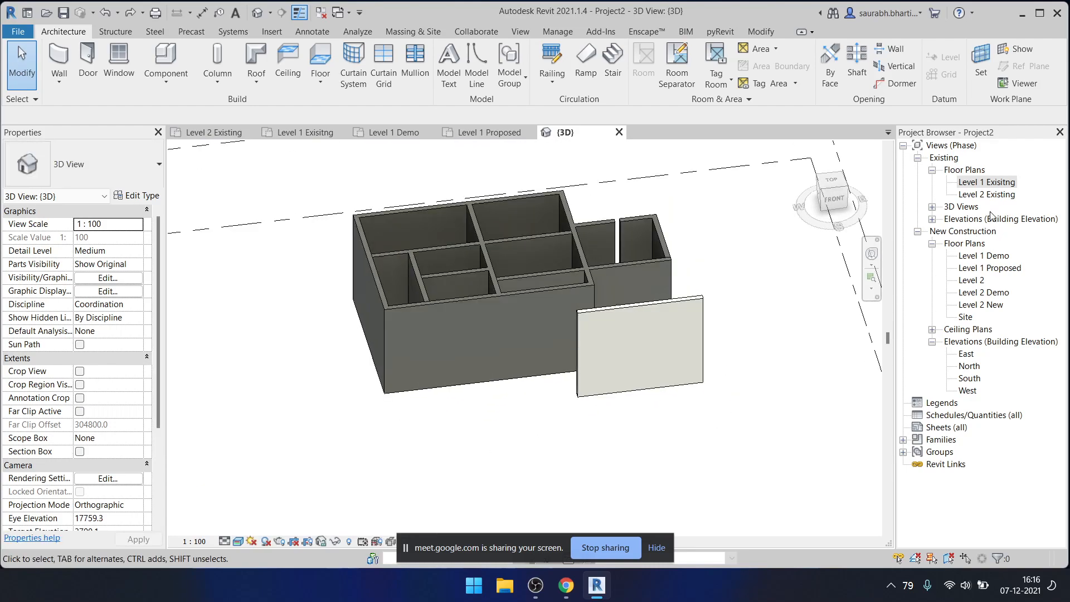
- Open the Level 1 Exisitng floor plan and select the freestanding wall below the building
click(597, 349)
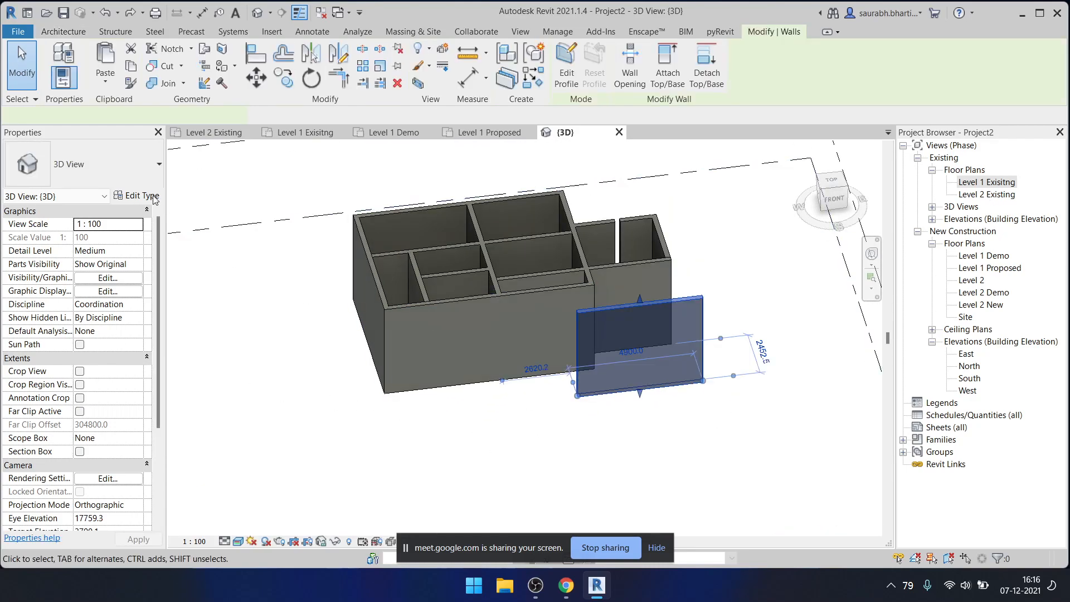
double_click(970, 183)
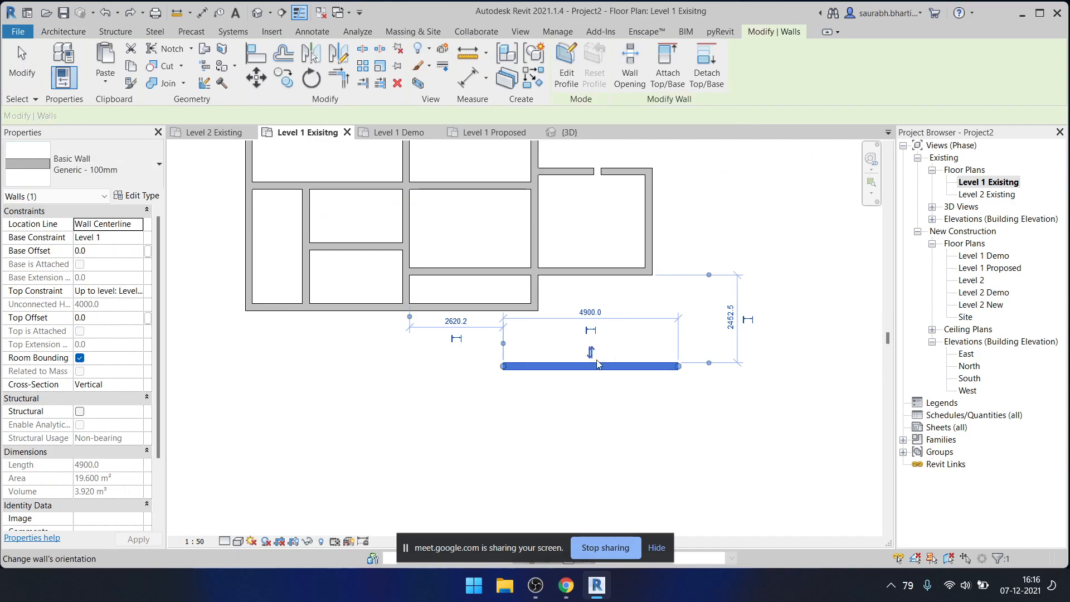
click(527, 355)
drag(530, 378, 777, 399)
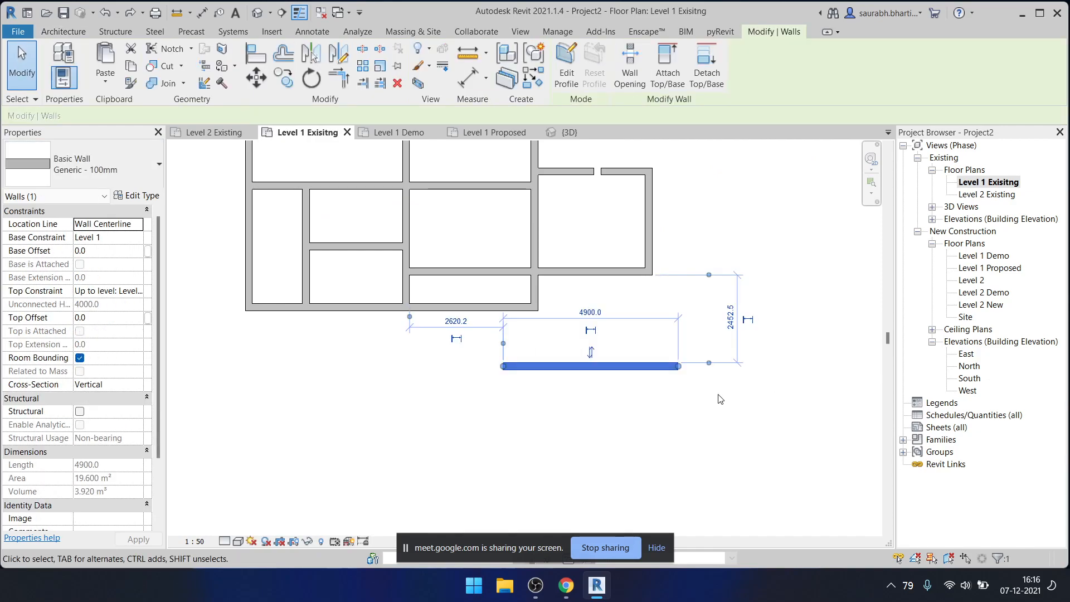
click(631, 379)
middle_drag(503, 372, 508, 375)
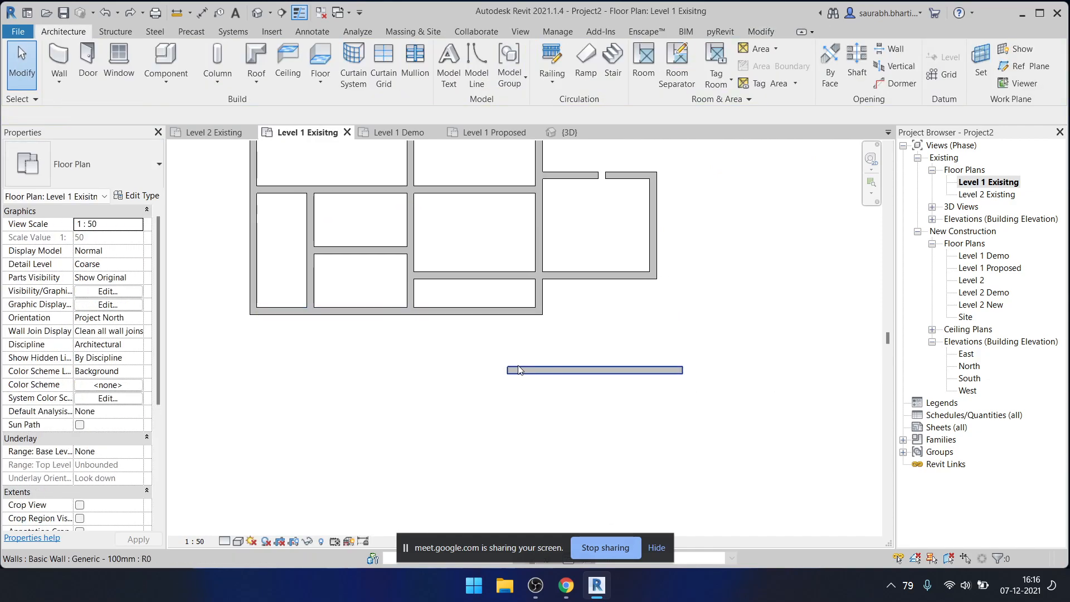
click(531, 370)
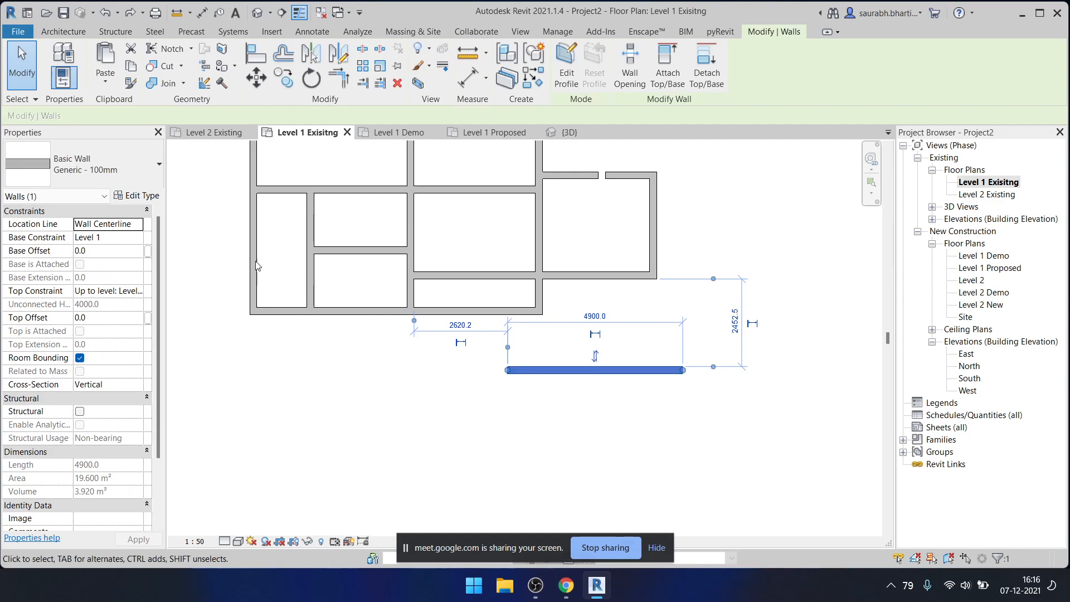
- Duplicate the freestanding wall's type under the name Generic - 150mm
click(143, 198)
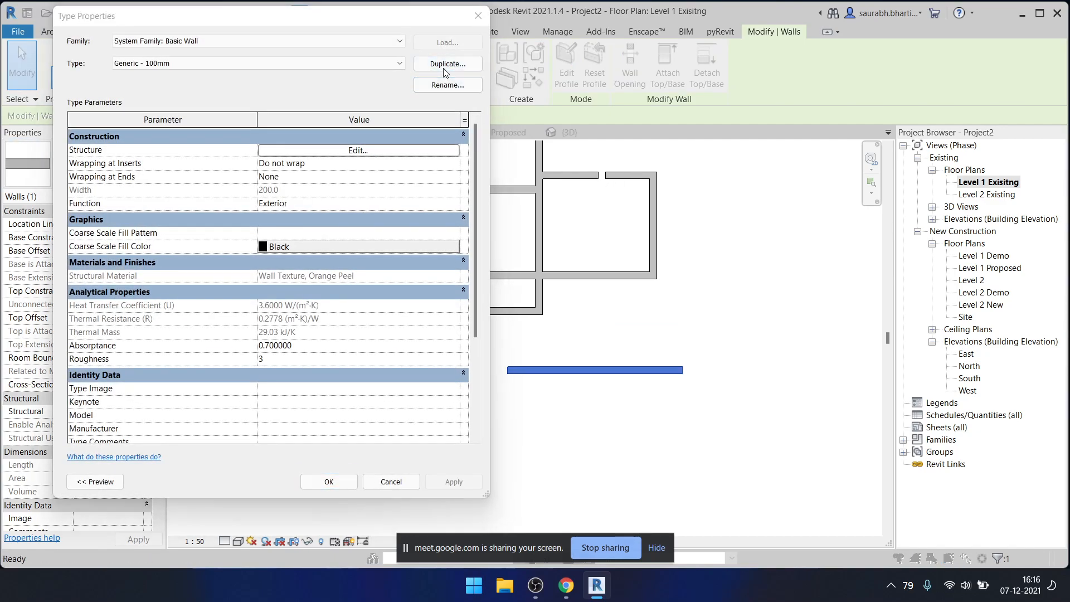
click(447, 66)
drag(372, 327, 345, 332)
text(2)
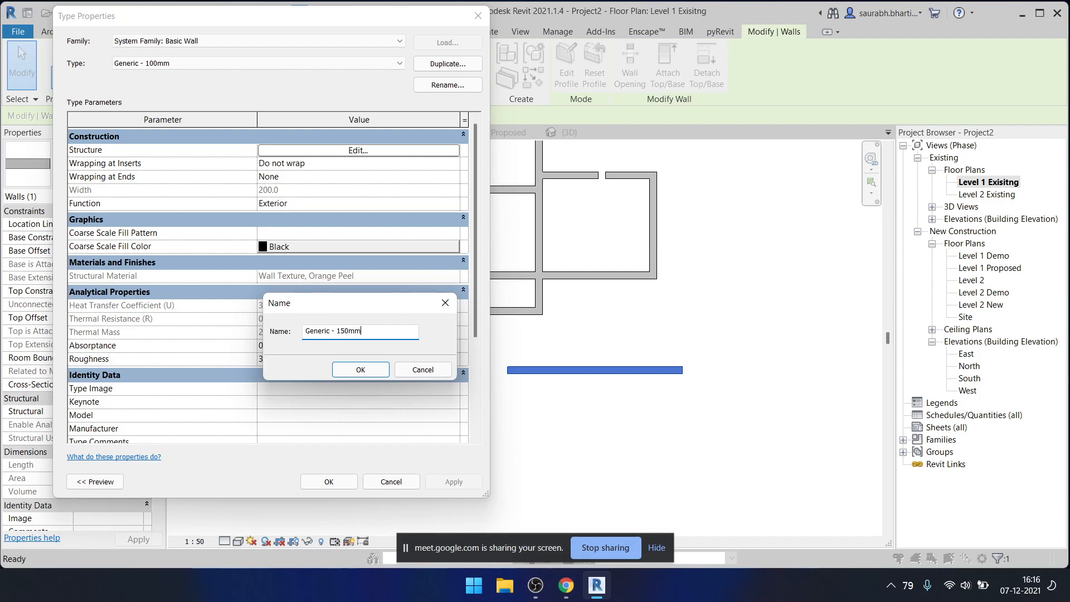
click(372, 370)
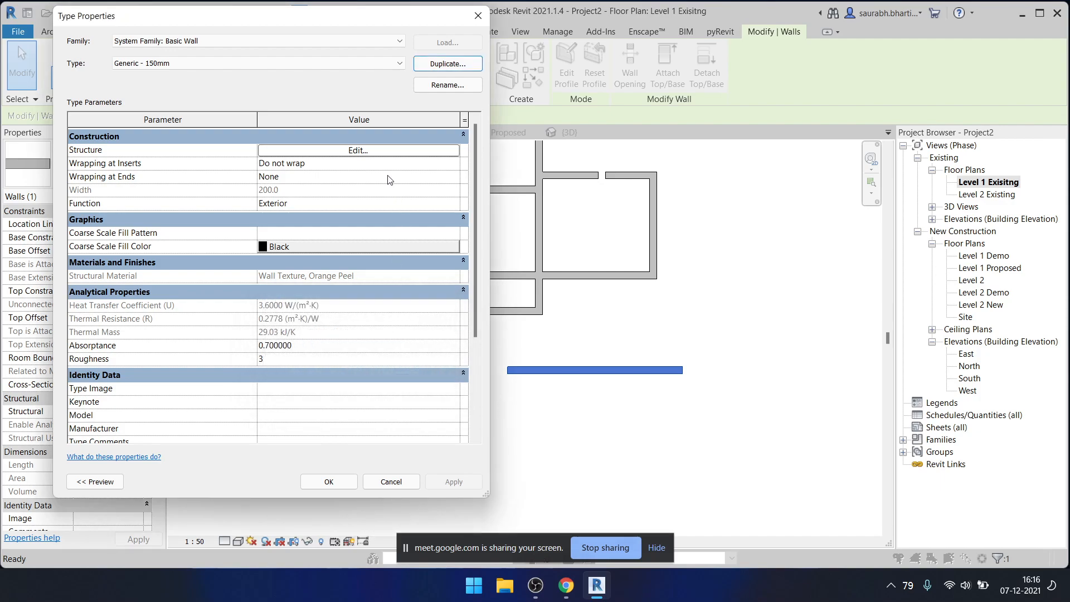
- Set the structure layer thickness of the Generic - 150mm wall type to 150 and save the type
click(379, 157)
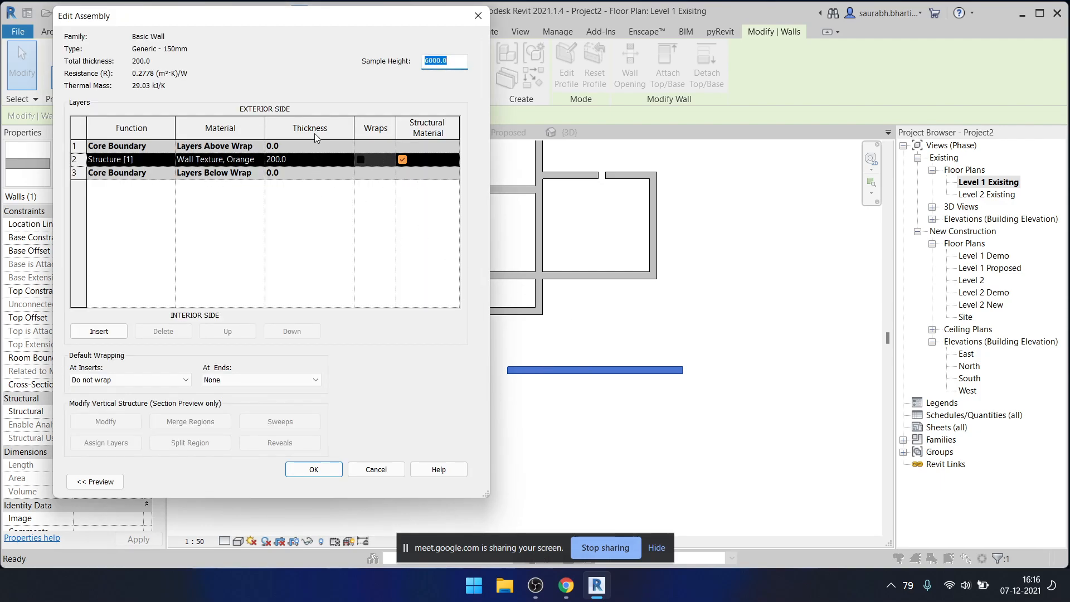
click(318, 161)
text(150)
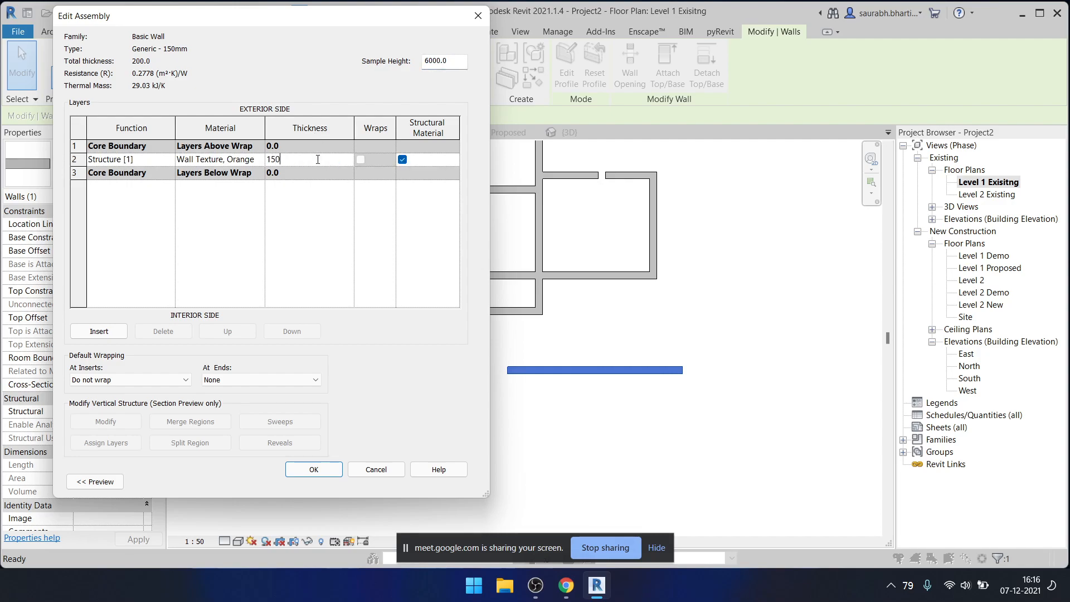
click(314, 469)
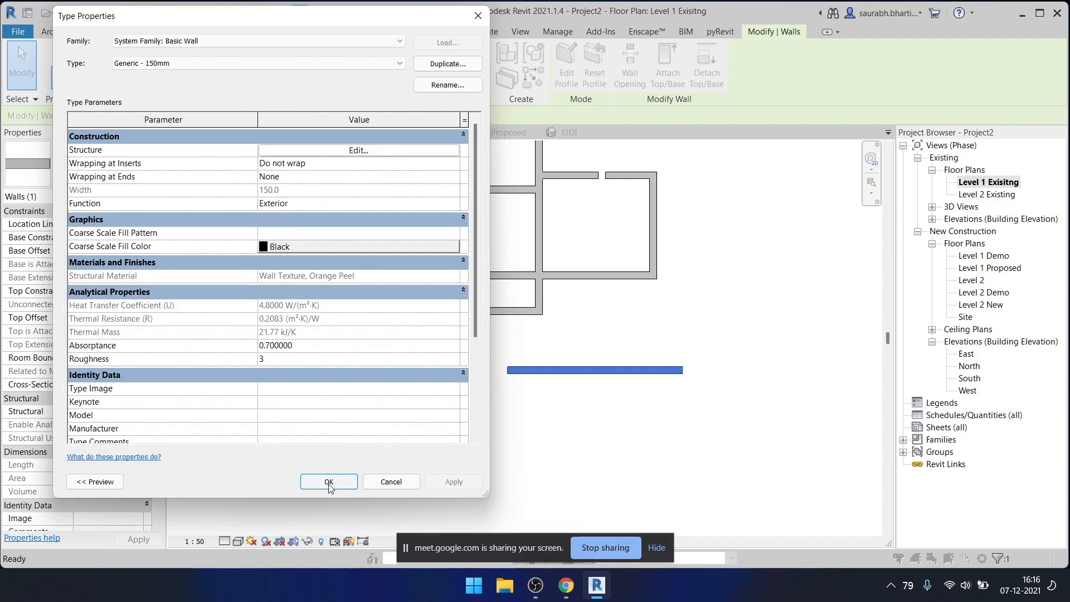
click(327, 480)
- Switch the freestanding wall to another generic wall type and deselect it
click(525, 414)
click(546, 370)
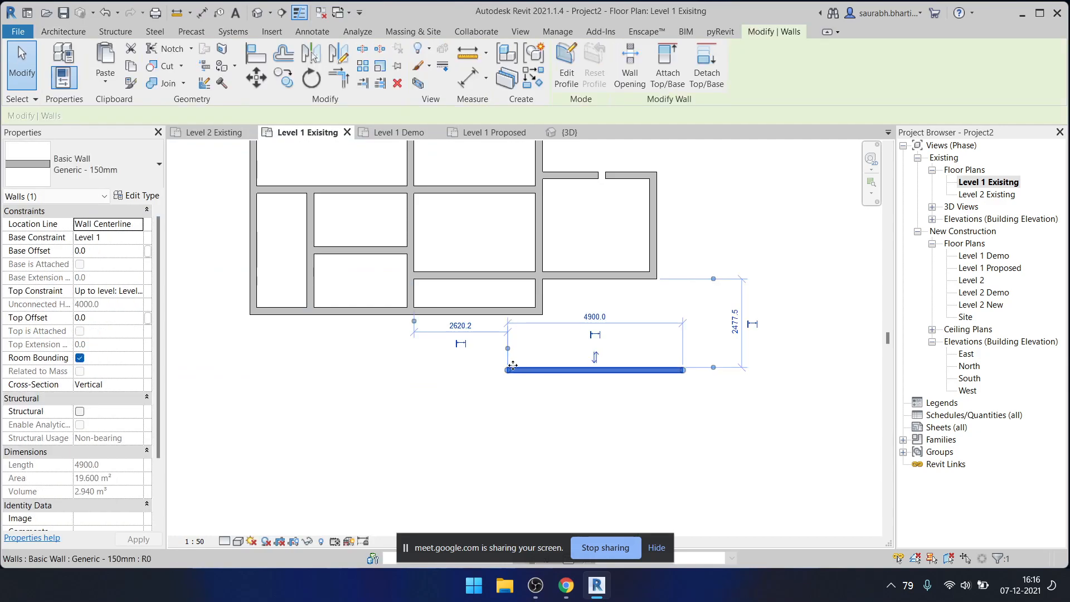
click(106, 164)
scroll(128, 273, up, 2)
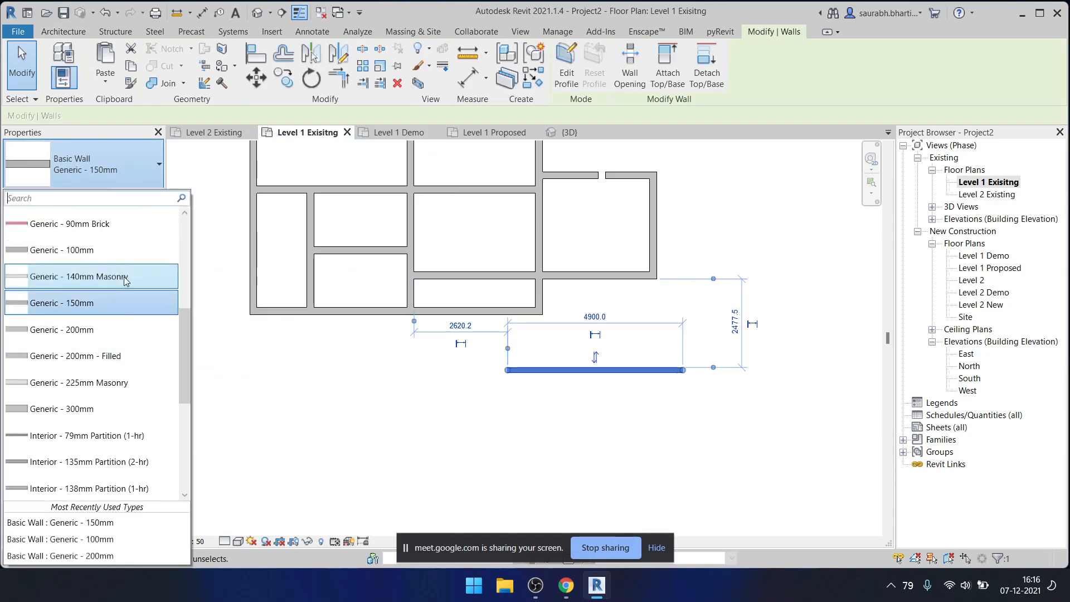
click(106, 287)
click(284, 380)
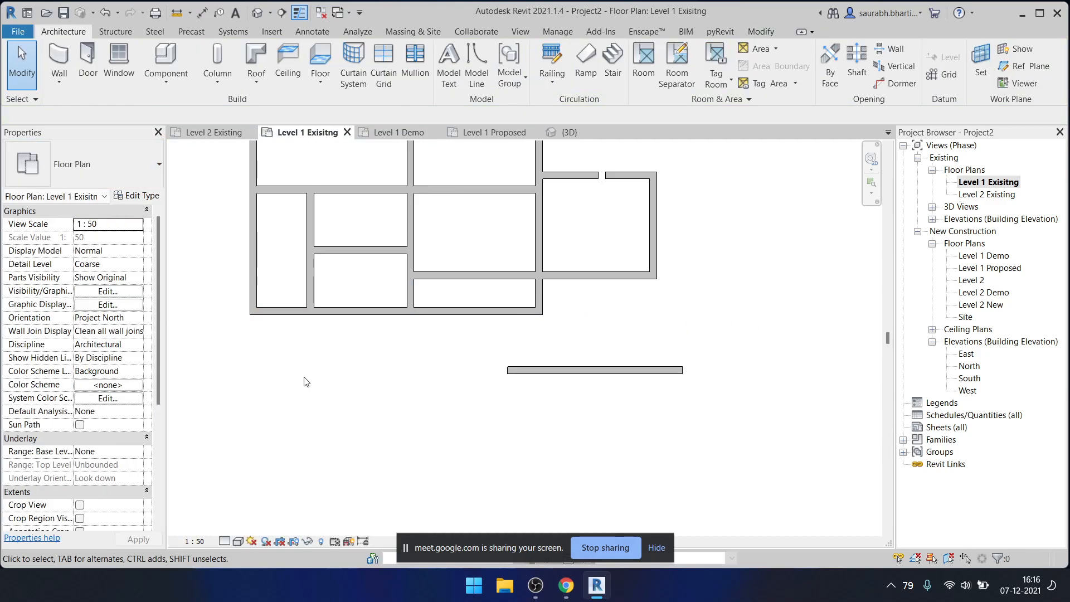
- Clear the window selection of the plan's walls and close the Level 1 Demo view
scroll(356, 362, down, 3)
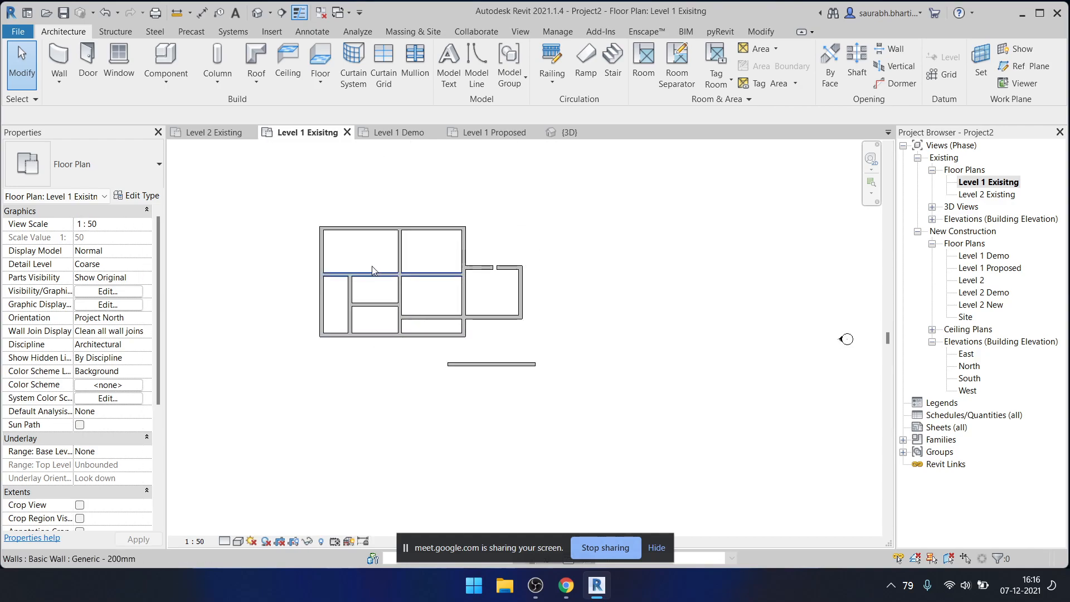
drag(296, 207, 538, 410)
key(Escape)
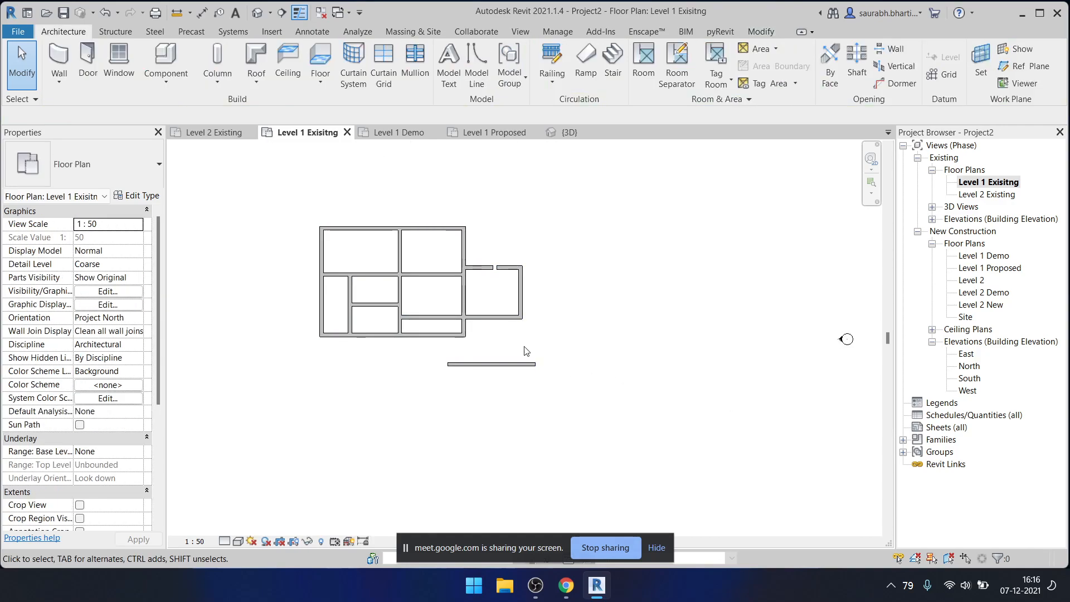
click(436, 132)
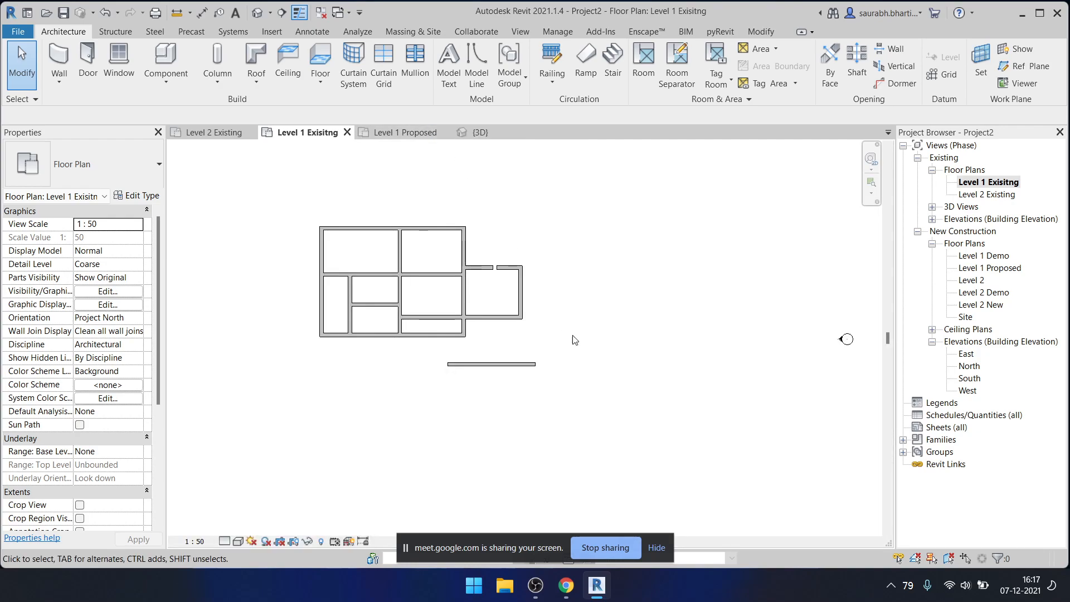
- Start a new sheet in the project's Sheets category
click(946, 428)
right_click(946, 427)
click(957, 438)
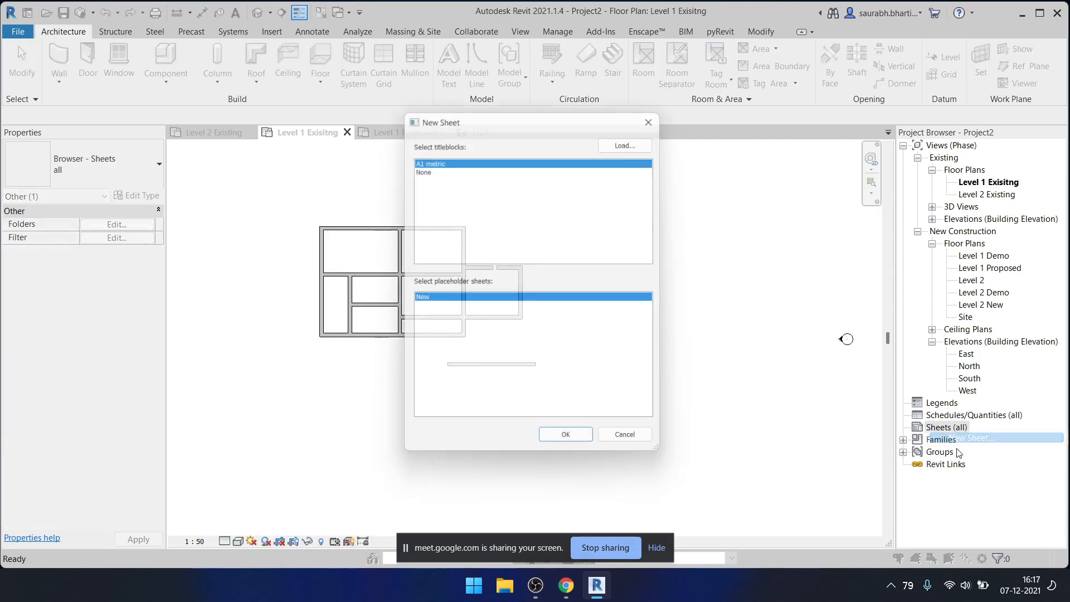
- Search the Desktop's Revite folder and its subfolders for a titleblock family, and leave the family browser without loading one
click(628, 142)
click(319, 348)
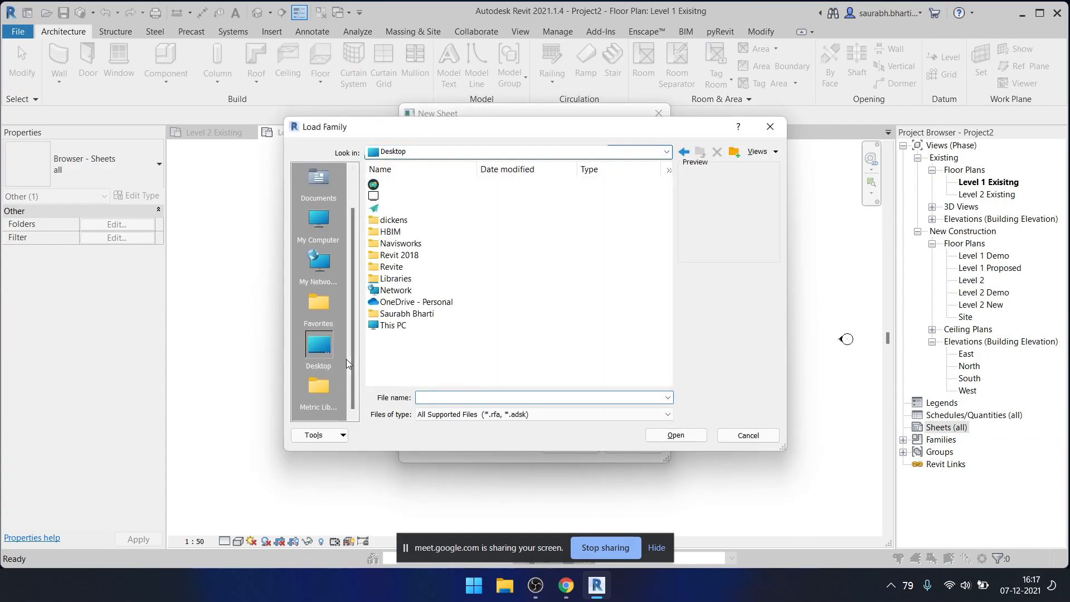
double_click(410, 270)
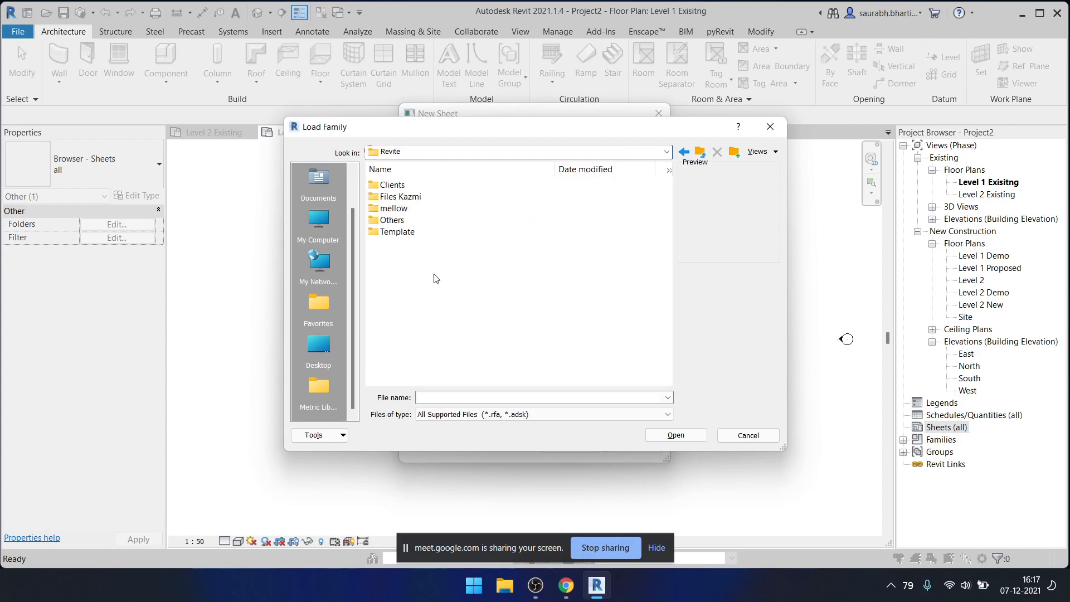
double_click(411, 232)
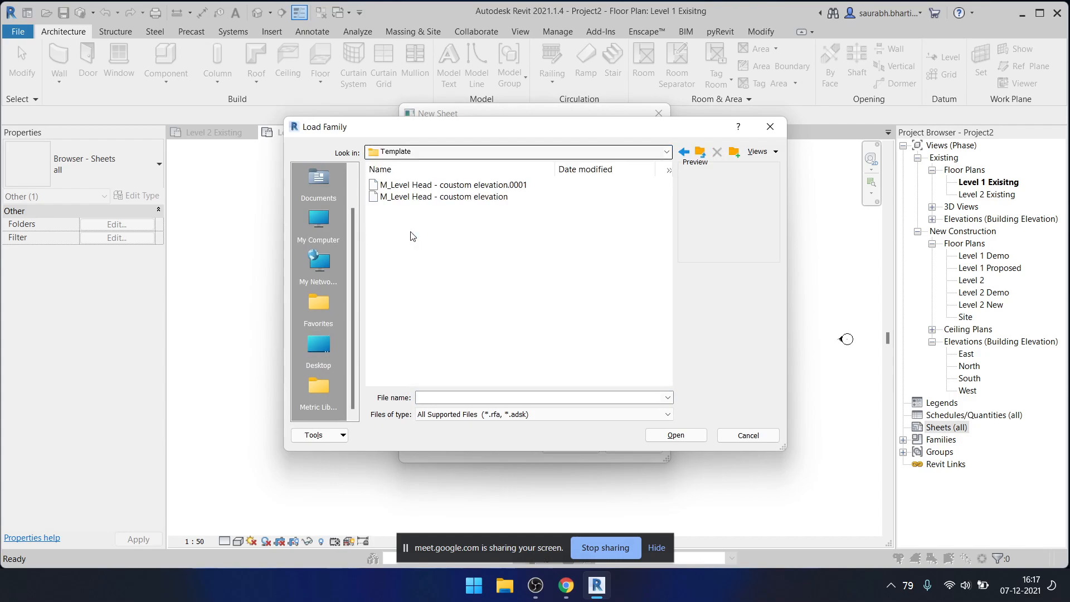
click(683, 152)
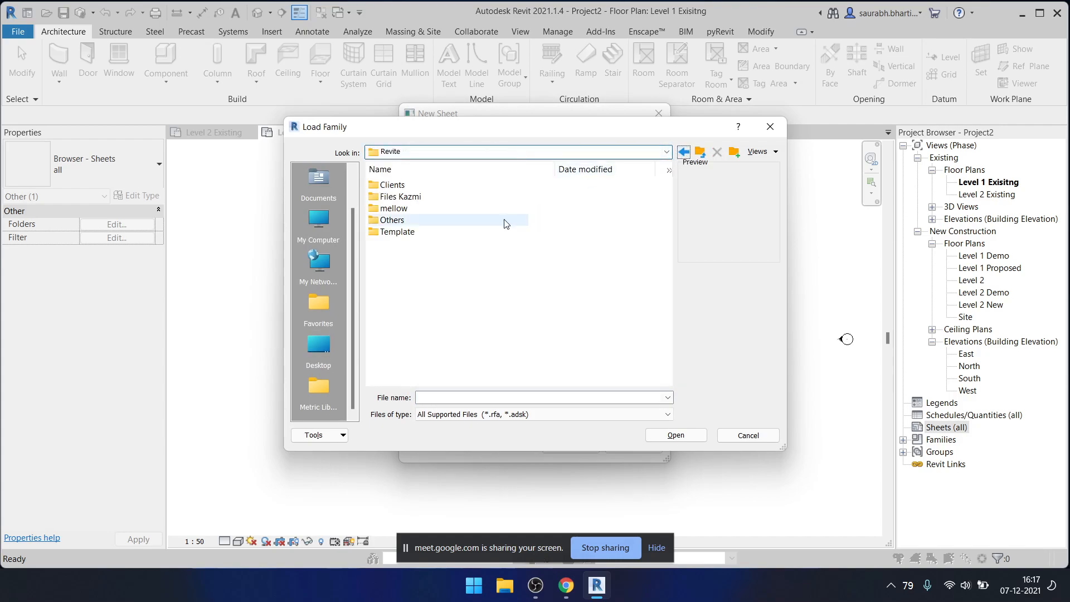
double_click(438, 221)
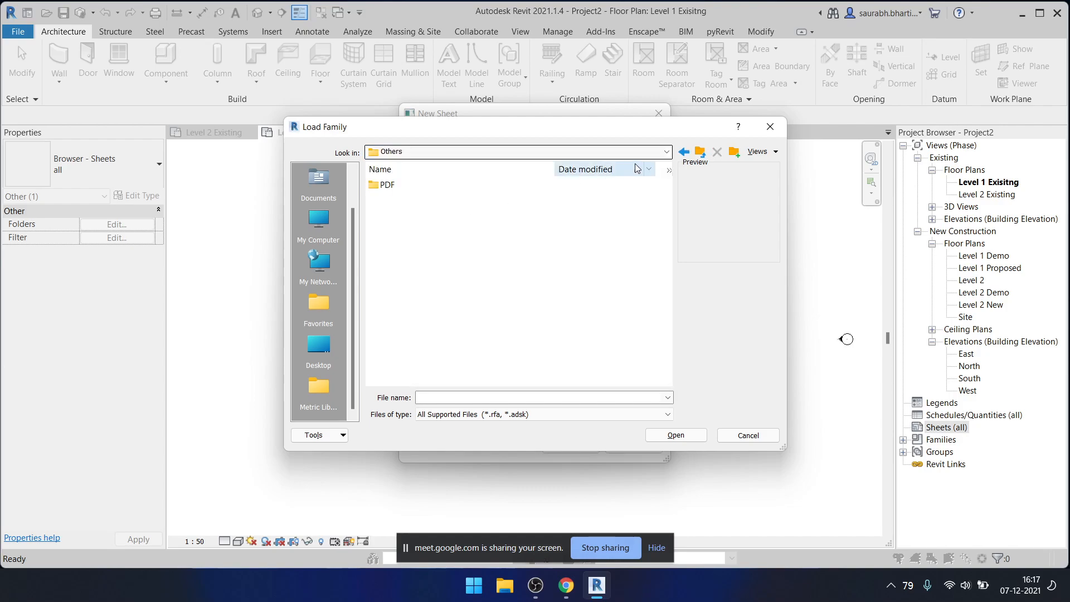
click(684, 151)
double_click(427, 198)
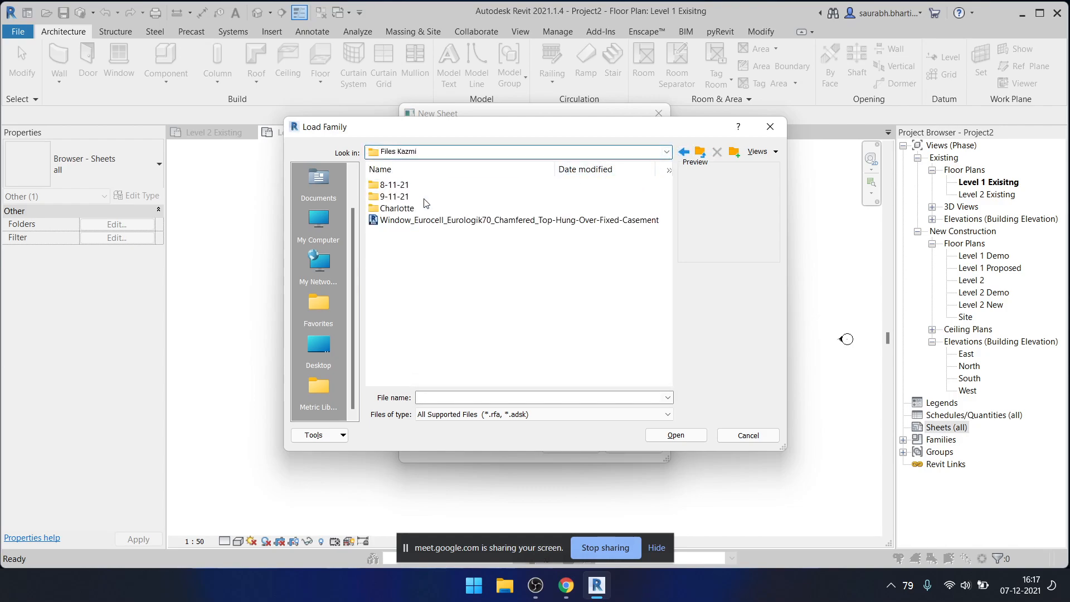
click(683, 152)
double_click(414, 186)
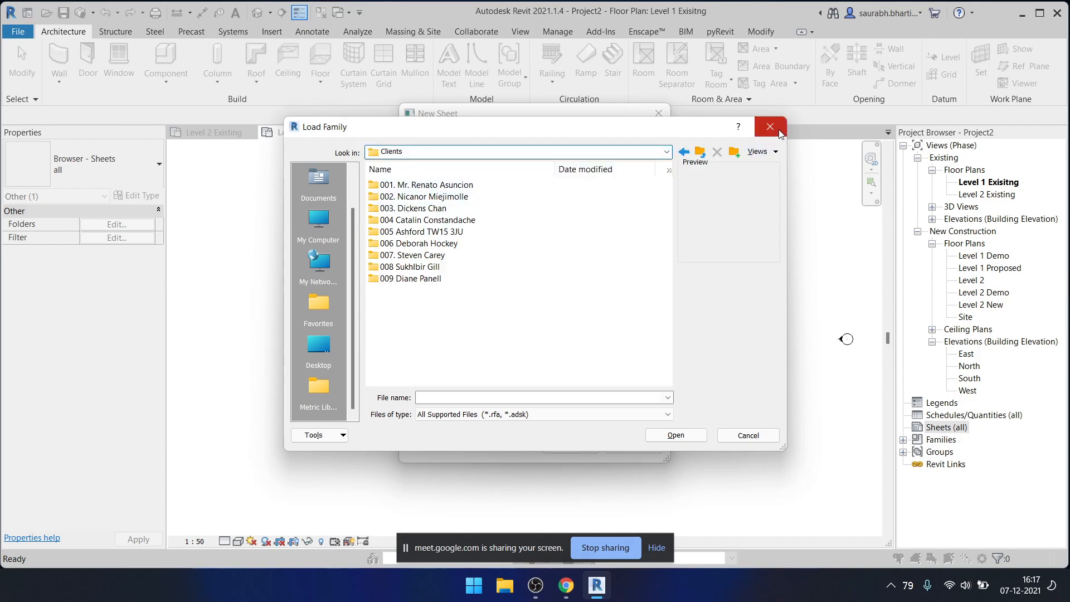
click(770, 126)
- Create the new sheet with the A1 metric titleblock
click(460, 161)
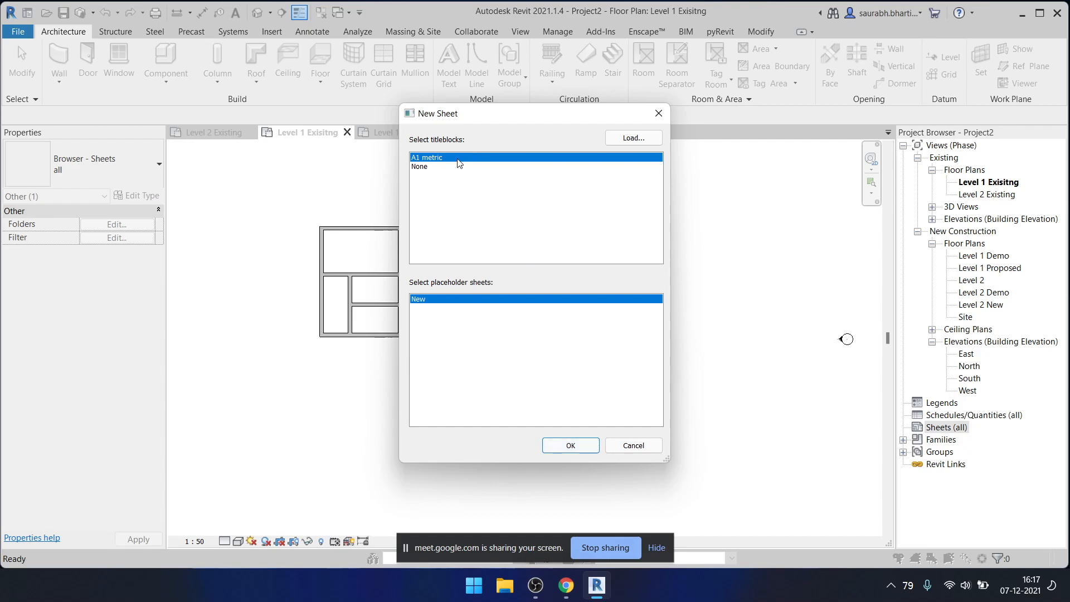
click(583, 445)
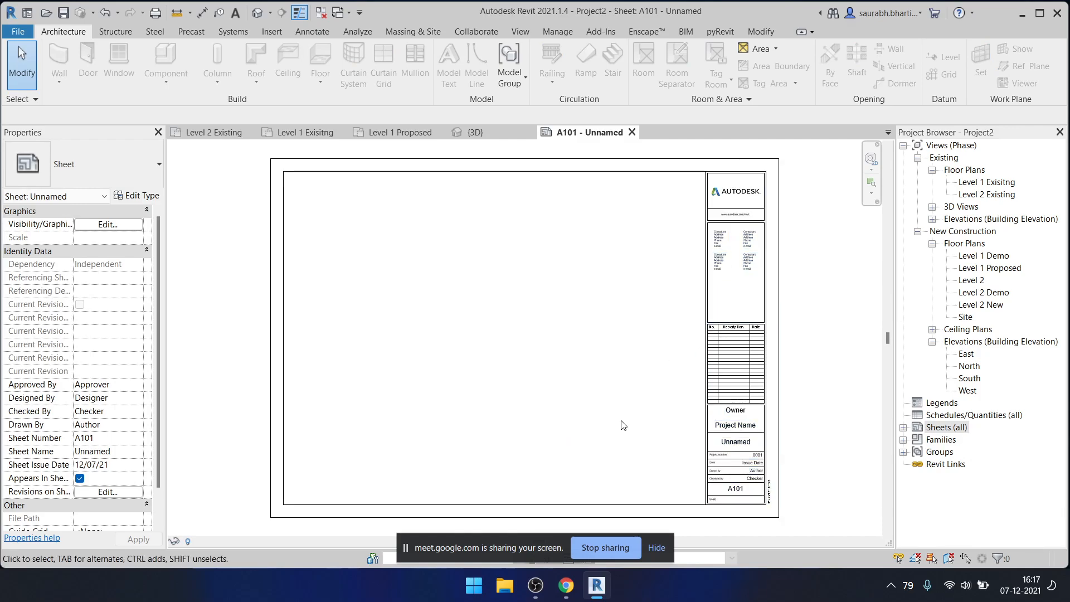
scroll(646, 418, down, 5)
scroll(663, 418, up, 4)
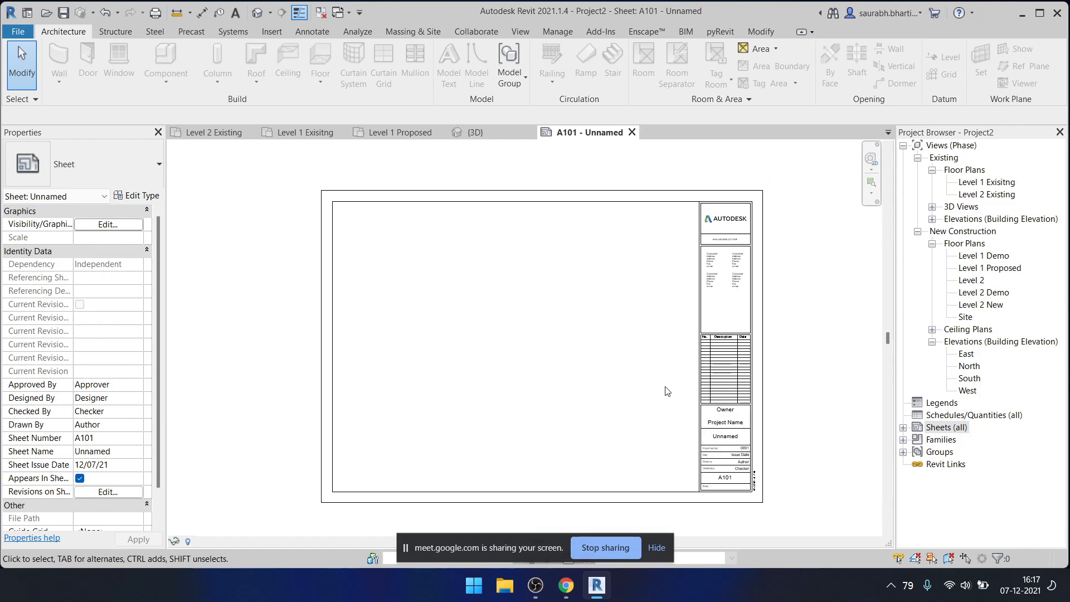
- Open the Level 1 Exisitng plan and the default 3D view, and delete all the building's walls together with the freestanding wall
double_click(981, 182)
scroll(613, 278, down, 4)
scroll(610, 273, up, 1)
drag(470, 241, 706, 416)
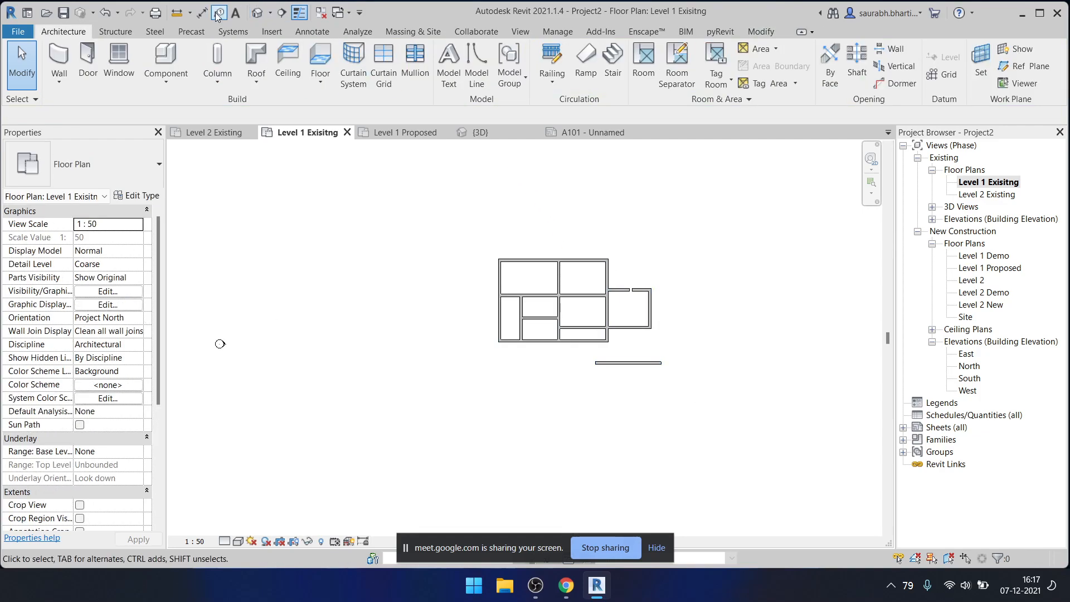
click(256, 12)
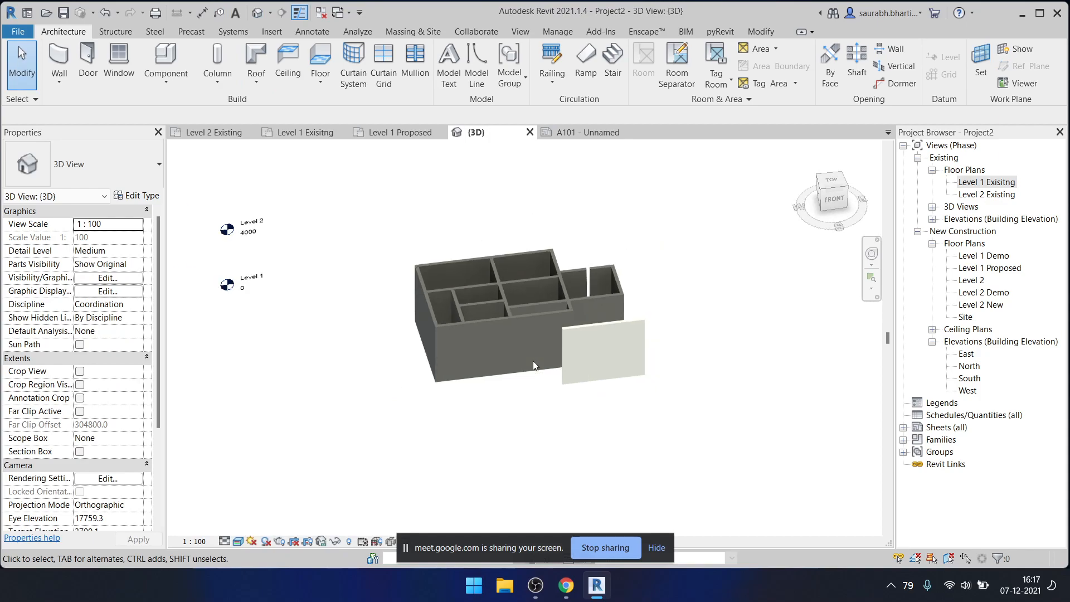
shift+middle_drag(532, 360, 435, 301)
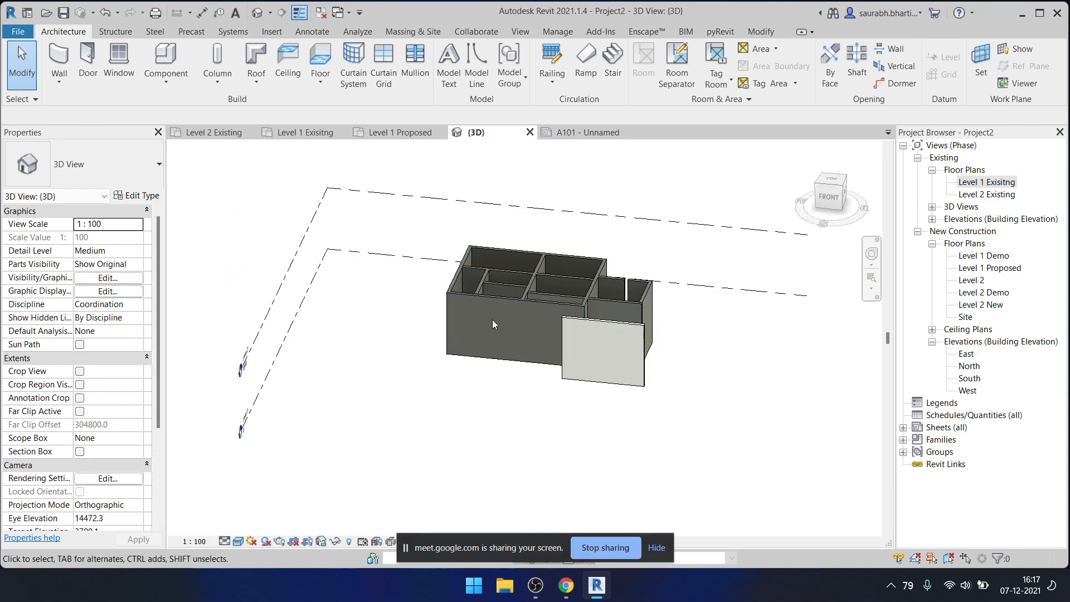
shift+middle_drag(405, 194, 429, 220)
drag(398, 175, 624, 469)
key(Delete)
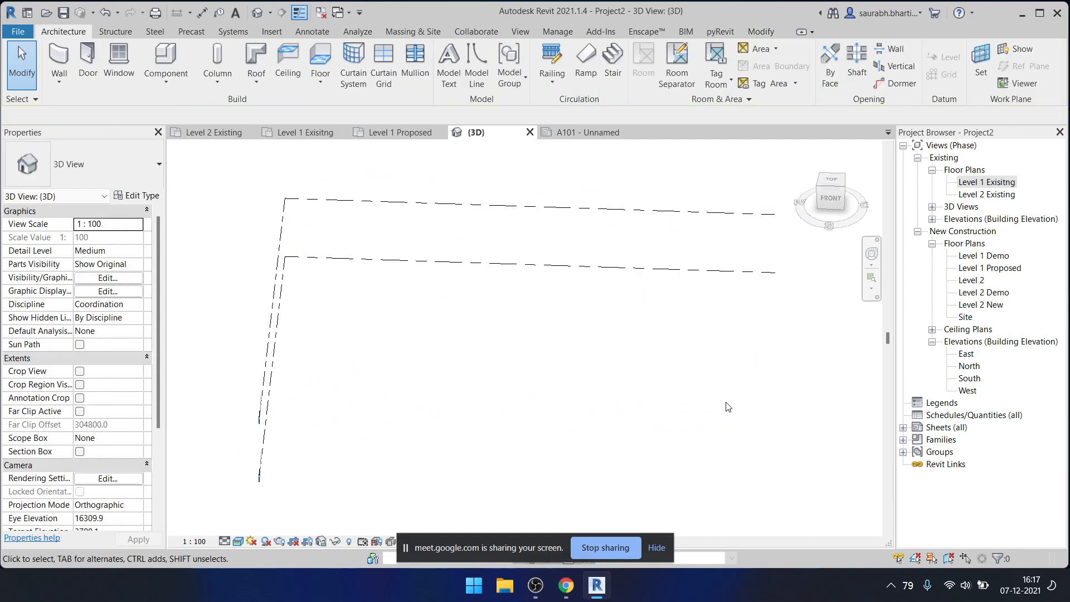
- Start saving the project to the Desktop under the name Revite temp, with the maximum number of backups set to 1
click(19, 32)
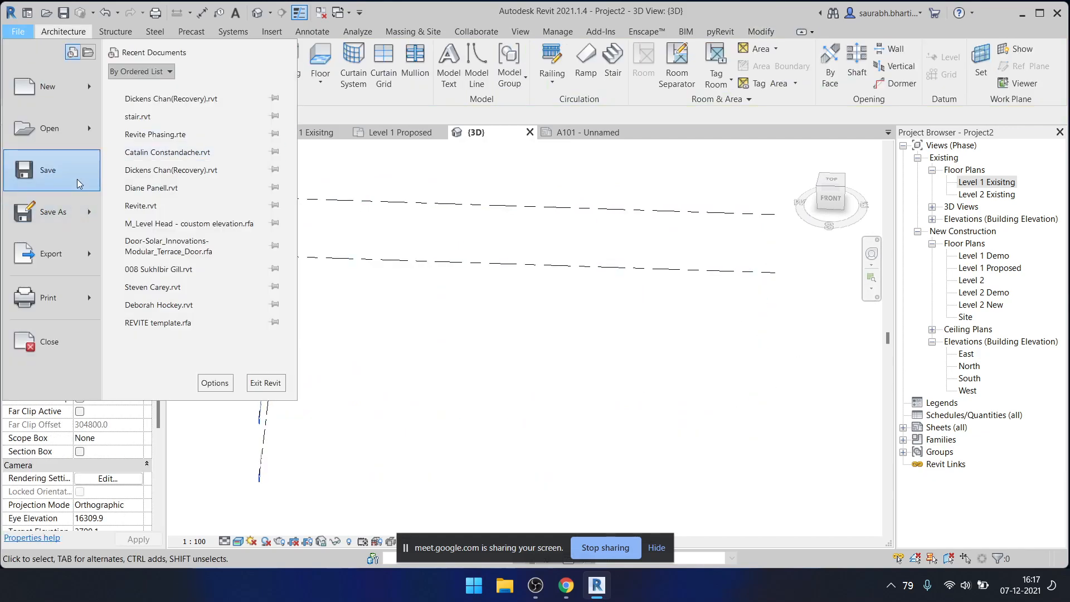
mouse_move(84, 210)
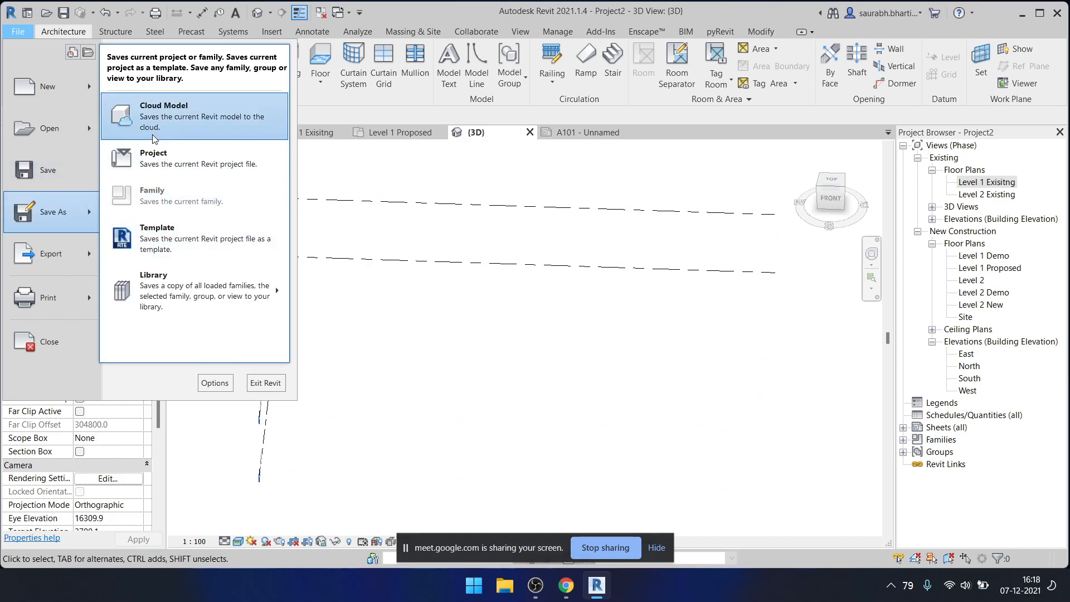
click(160, 237)
click(424, 258)
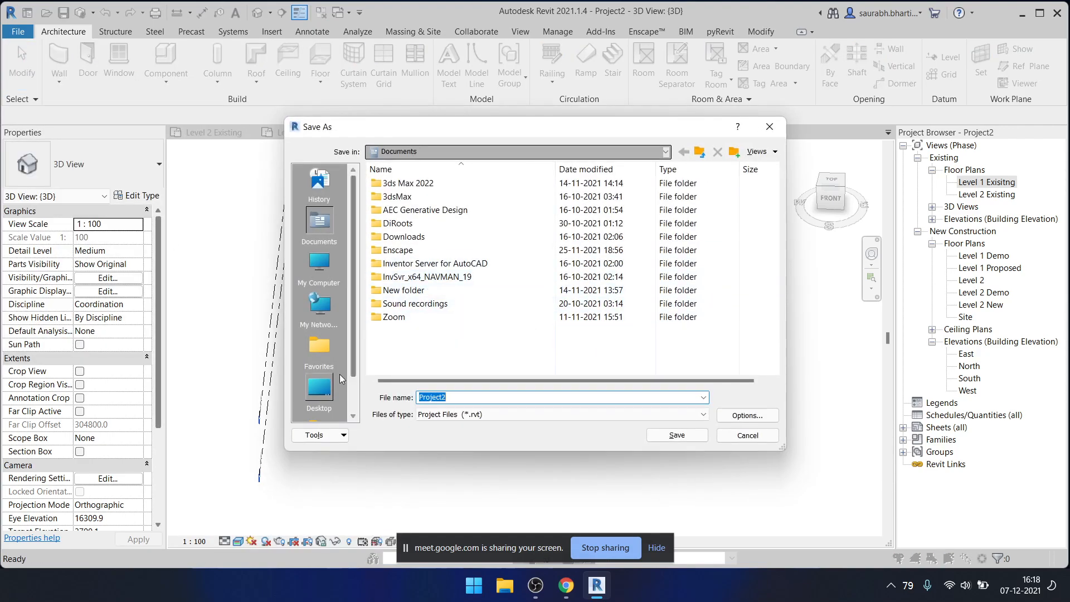
click(334, 386)
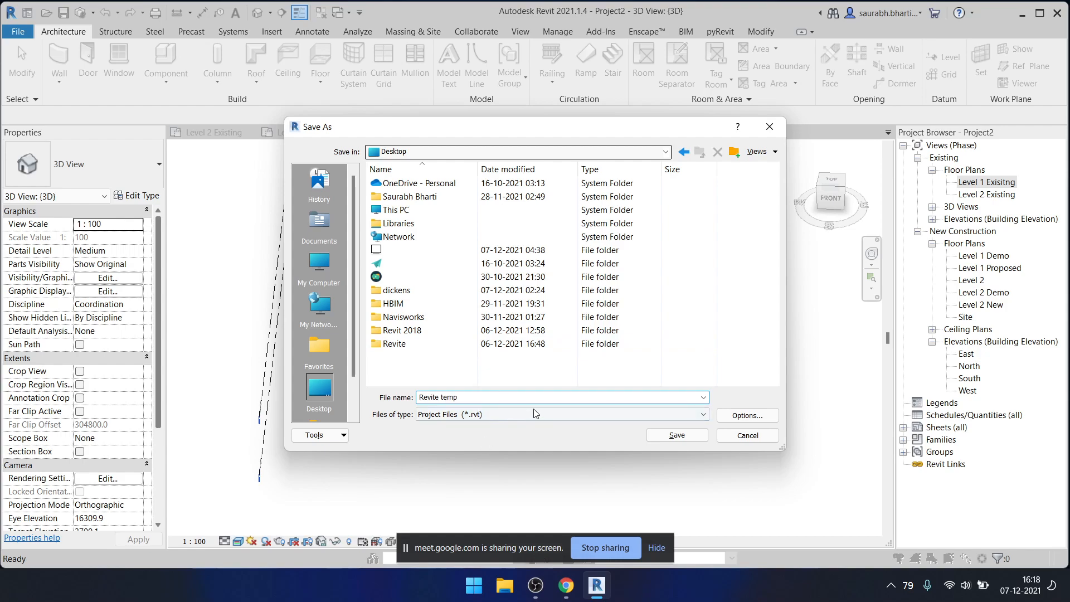
click(747, 415)
text(1)
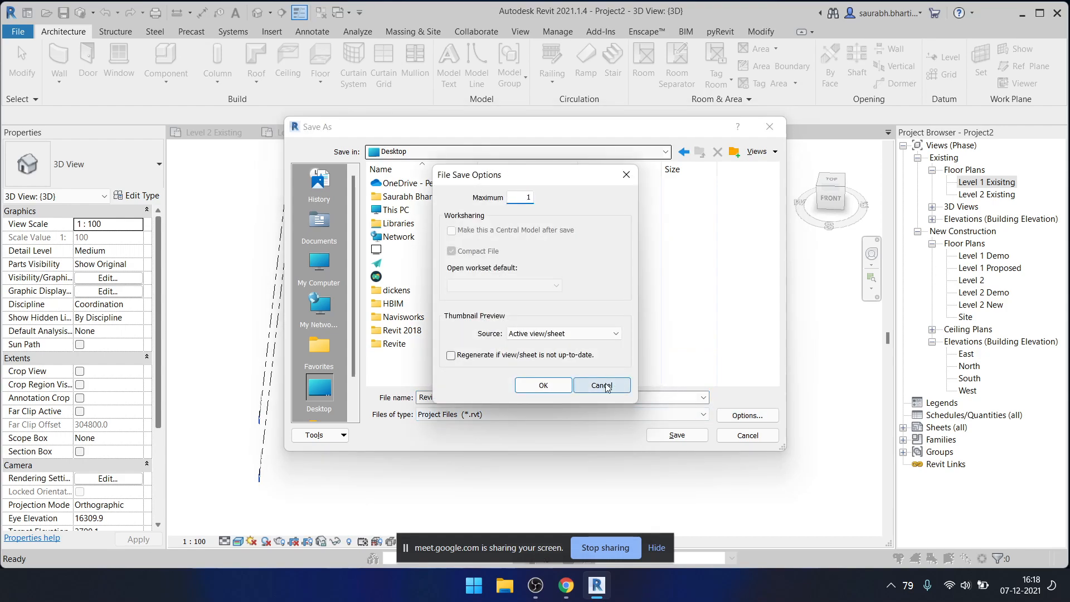
click(543, 385)
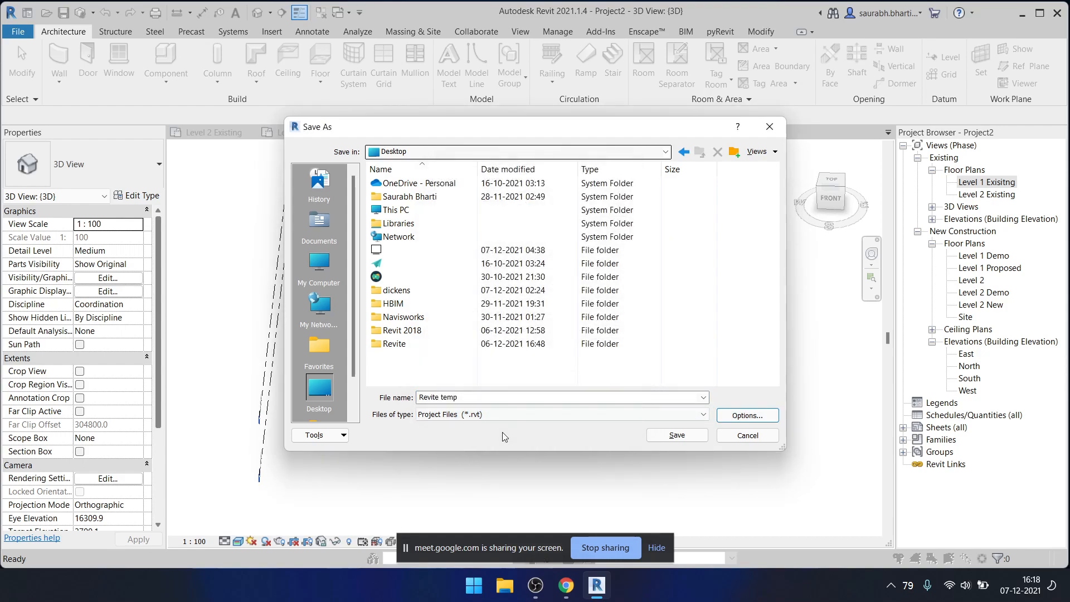
- Set the file type to Template Files (*.rte) and save the Revite temp file
click(579, 414)
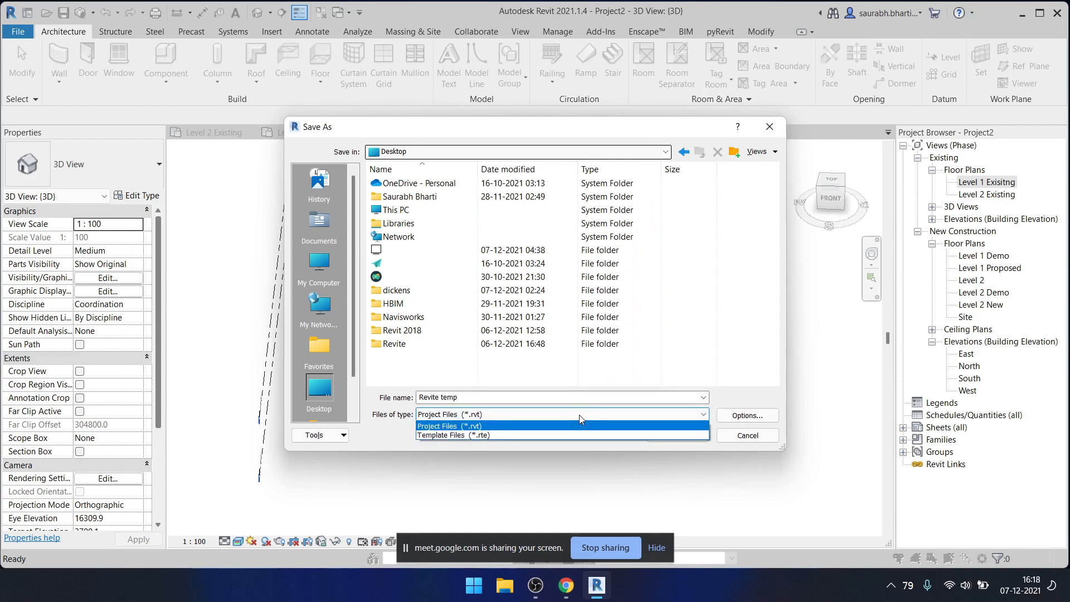
click(554, 437)
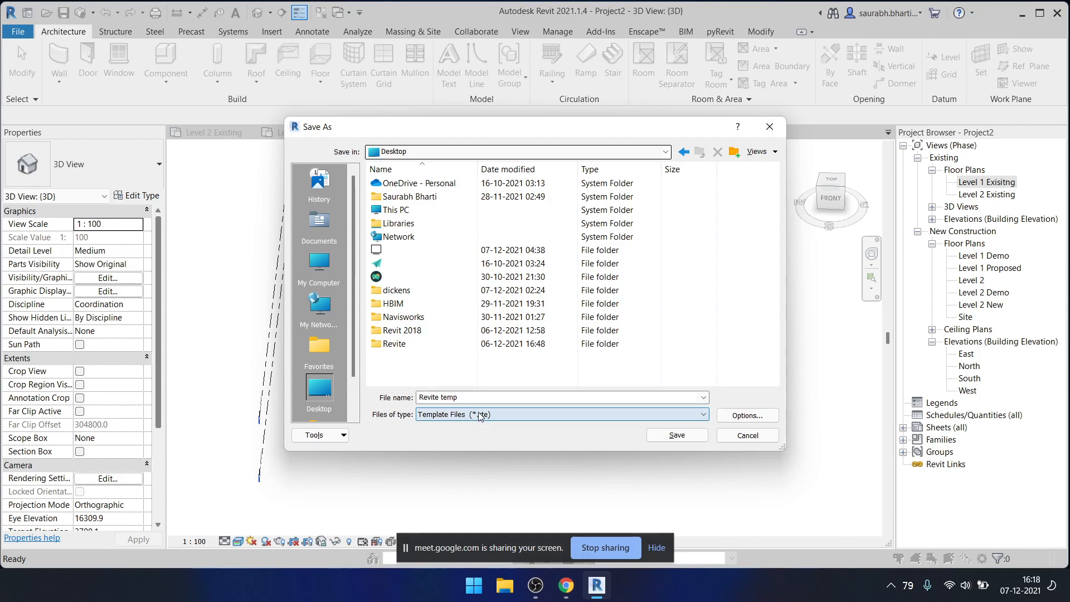
click(685, 438)
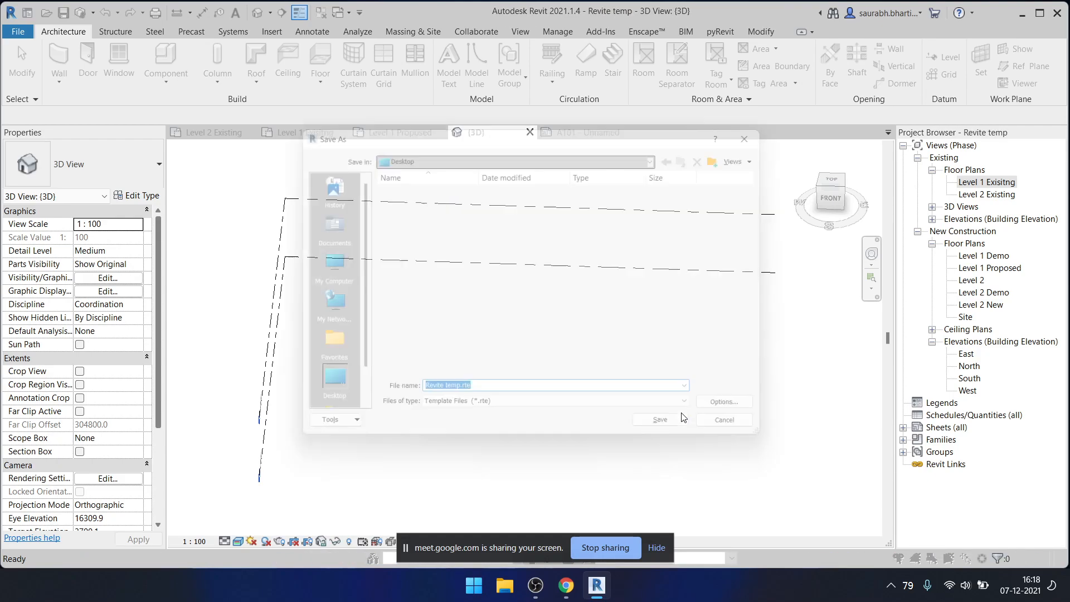
- Save another copy of the template to the Desktop under the name Revite 1temp
click(517, 397)
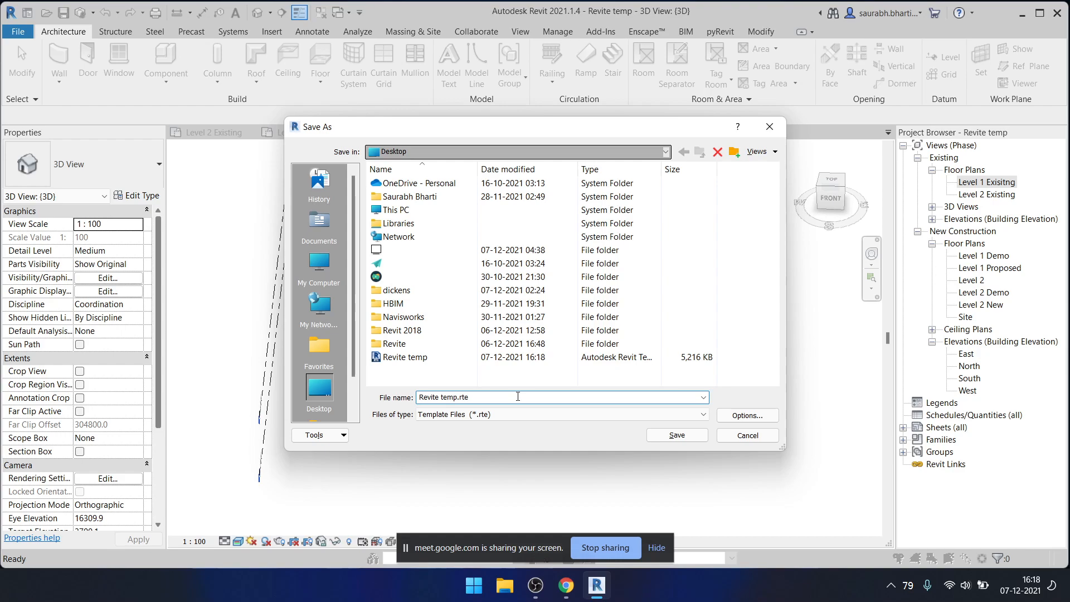
click(442, 397)
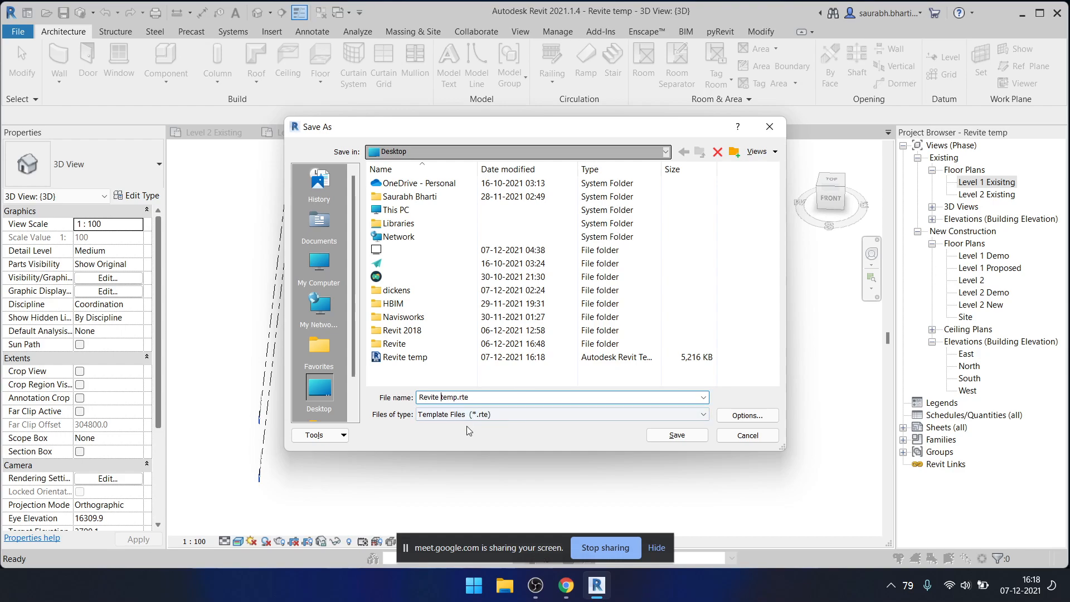
click(662, 435)
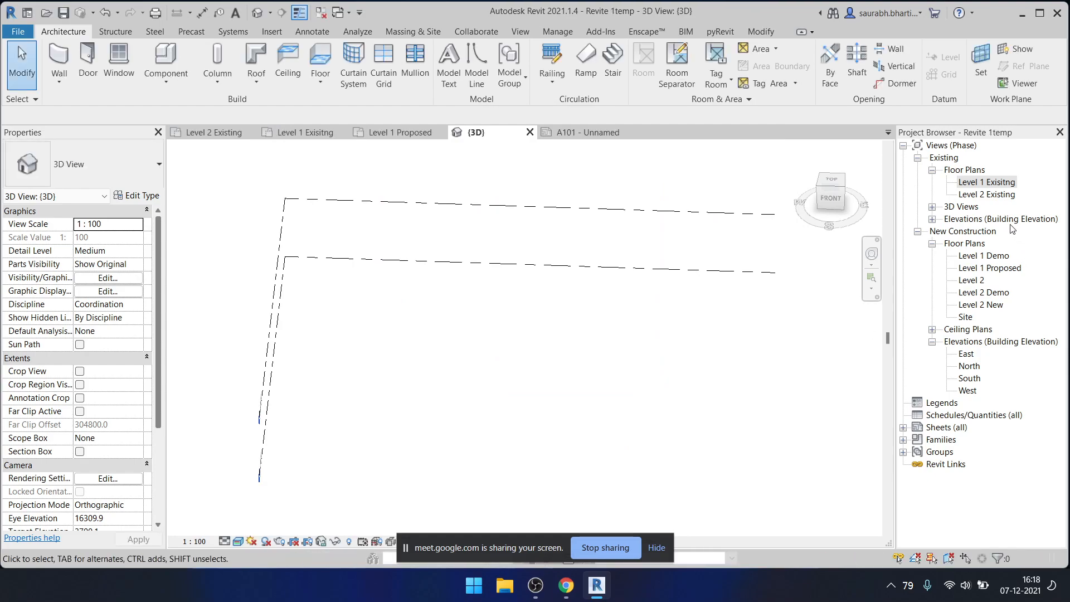
- View the emptied Level 1 Exisitng plan and close all open views except Level 2 Existing
scroll(683, 251, down, 2)
scroll(589, 311, up, 1)
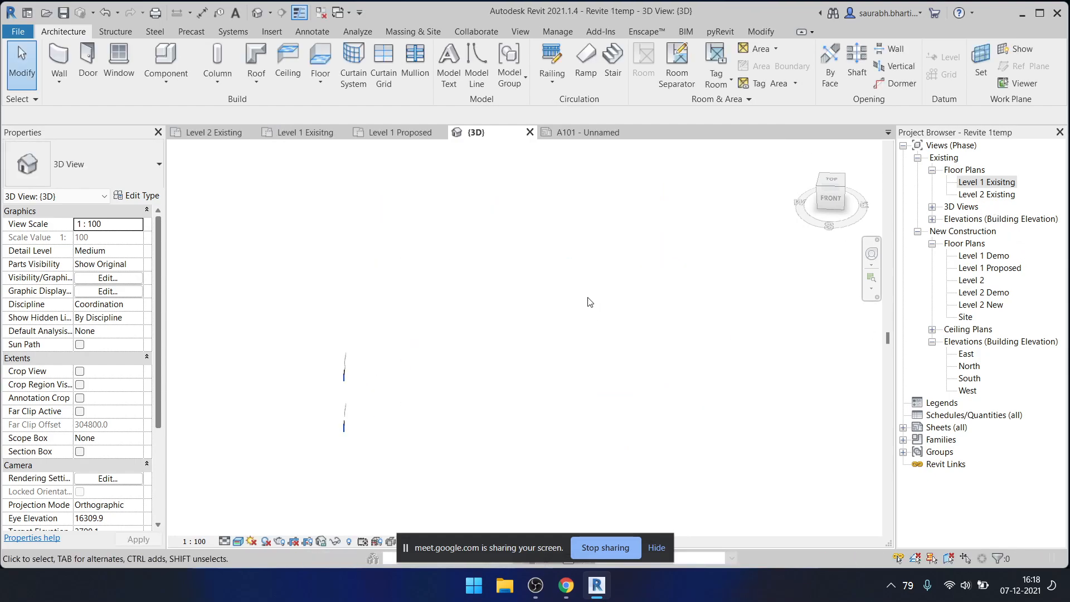
double_click(1003, 181)
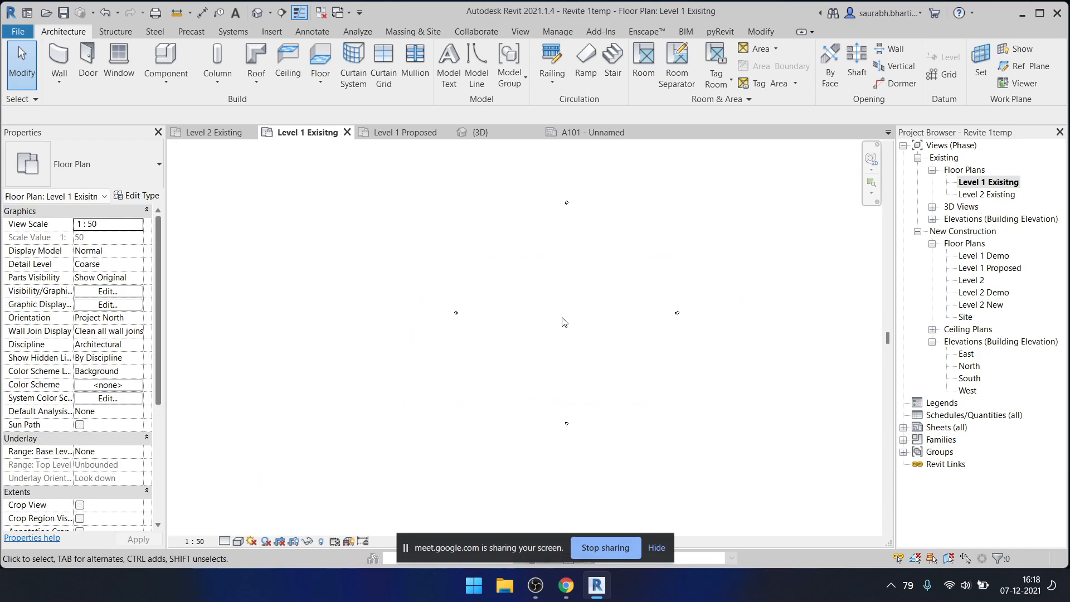
click(444, 132)
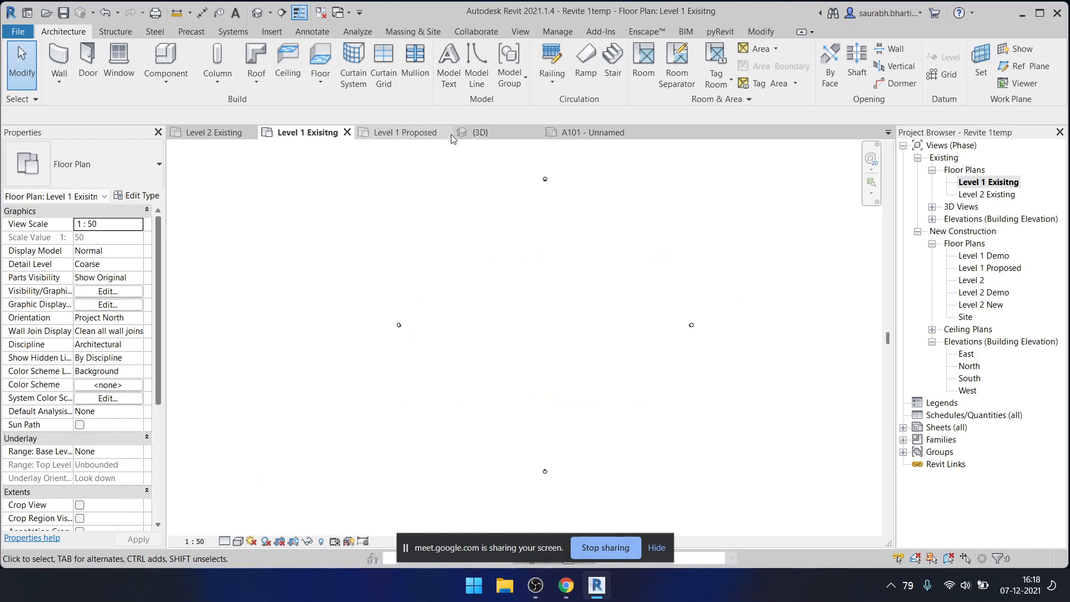
click(438, 132)
click(439, 132)
click(443, 132)
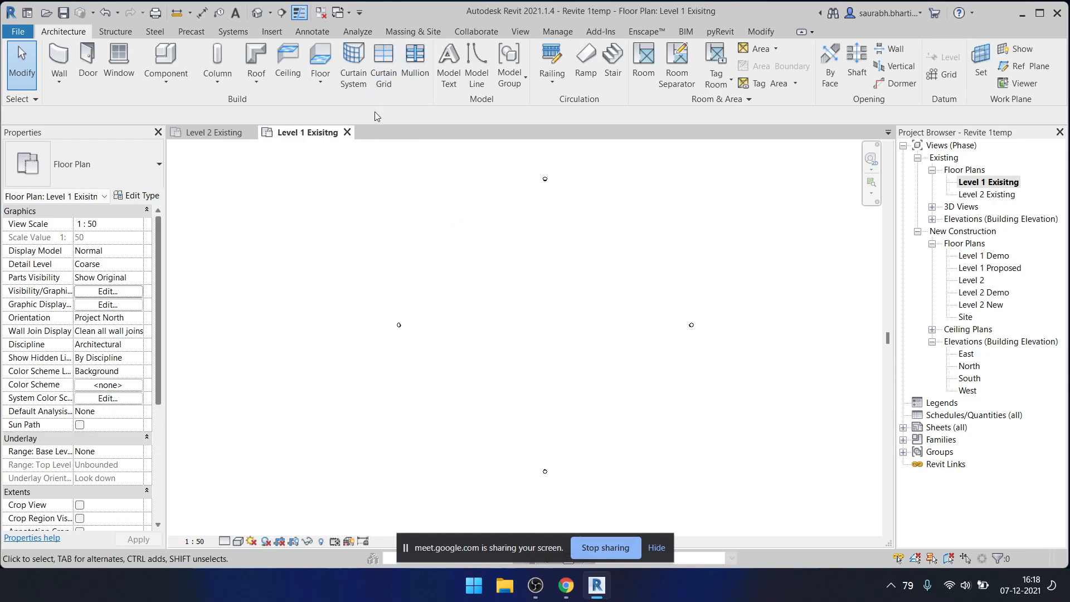
click(346, 133)
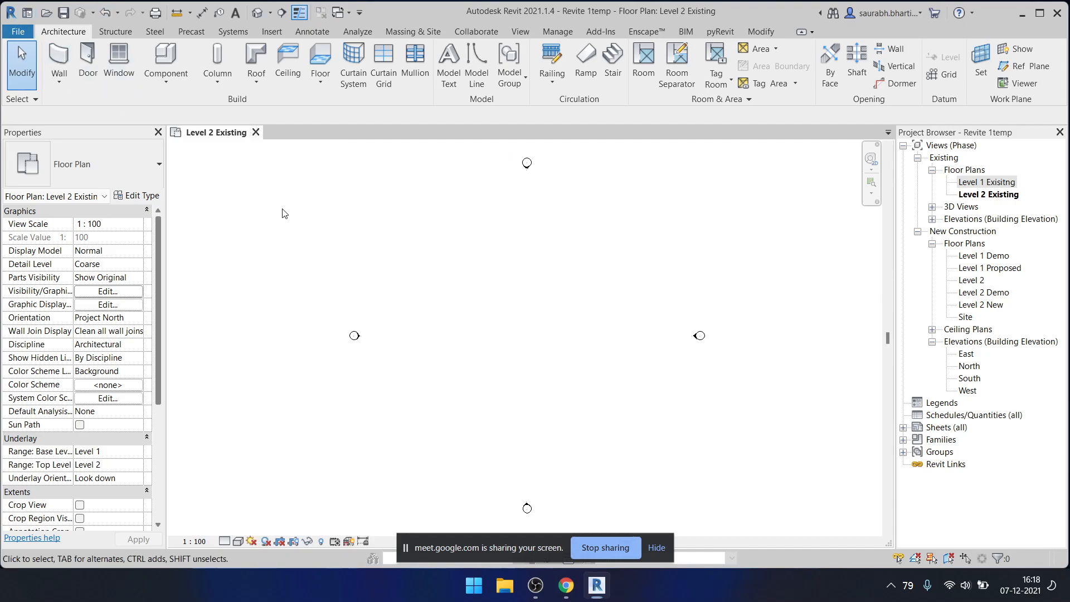
- Show the Windows desktop to check for the saved Revite temp and Revite 1temp files, and return to Revit
key(super+d)
drag(119, 395, 1, 550)
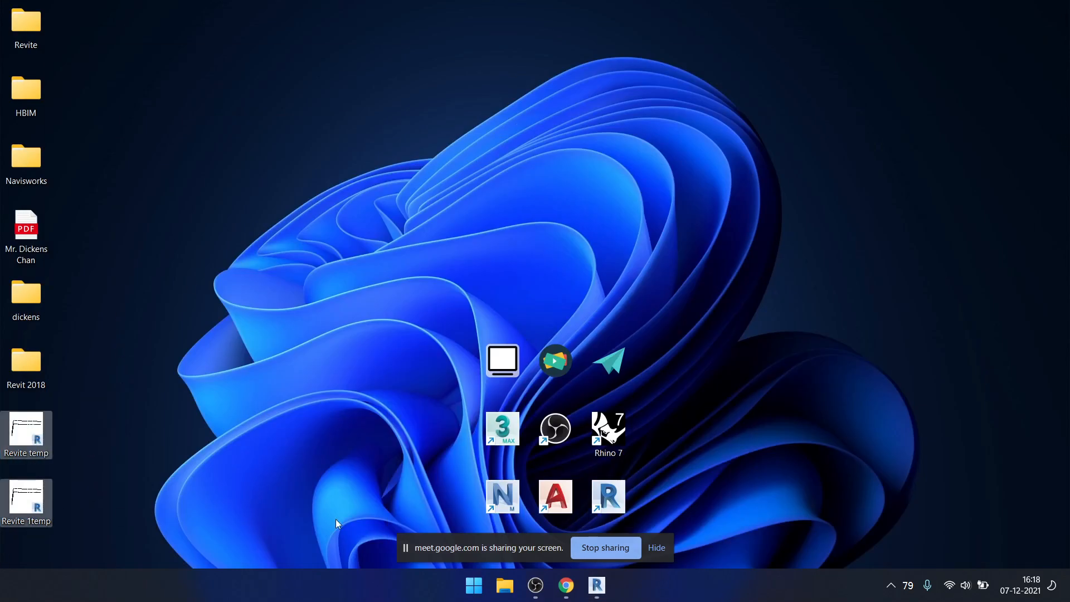
click(281, 447)
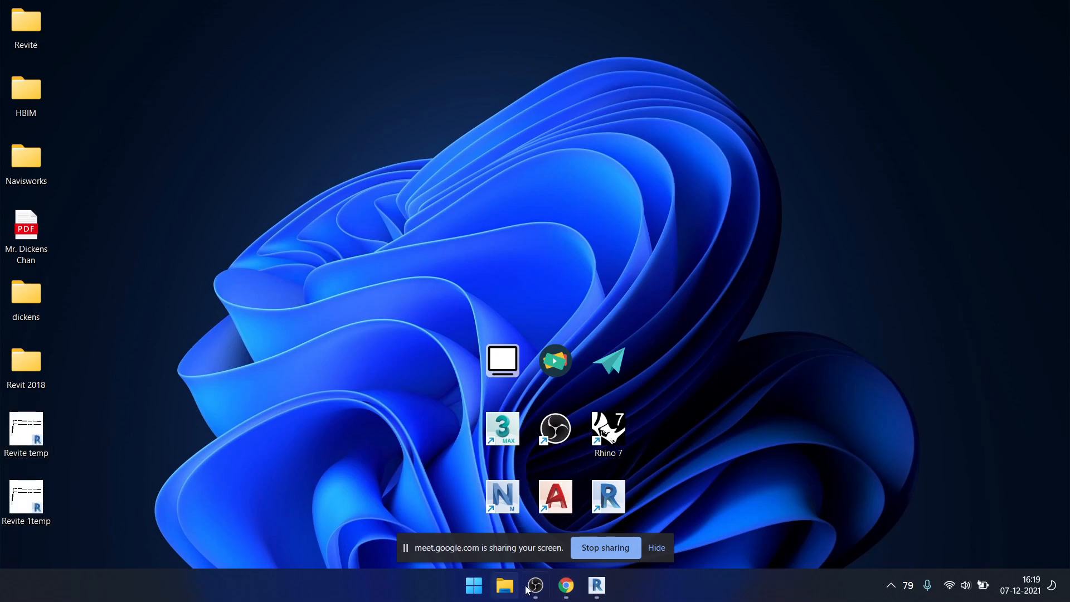
click(595, 586)
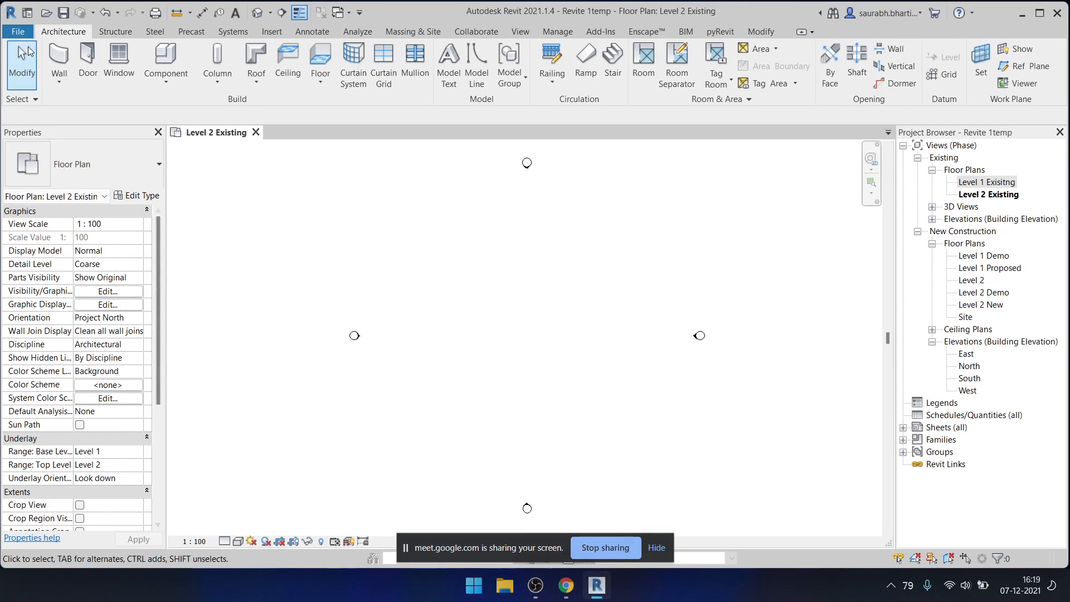
- Close the Revite 1temp template by closing its last open view, Level 2 Existing
click(18, 31)
click(474, 245)
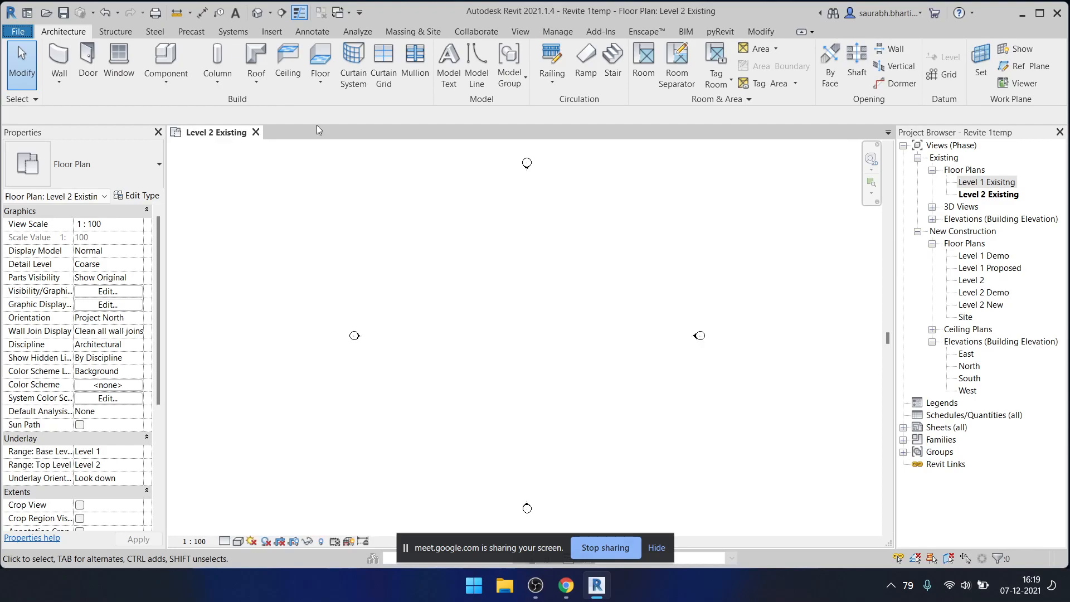
click(256, 133)
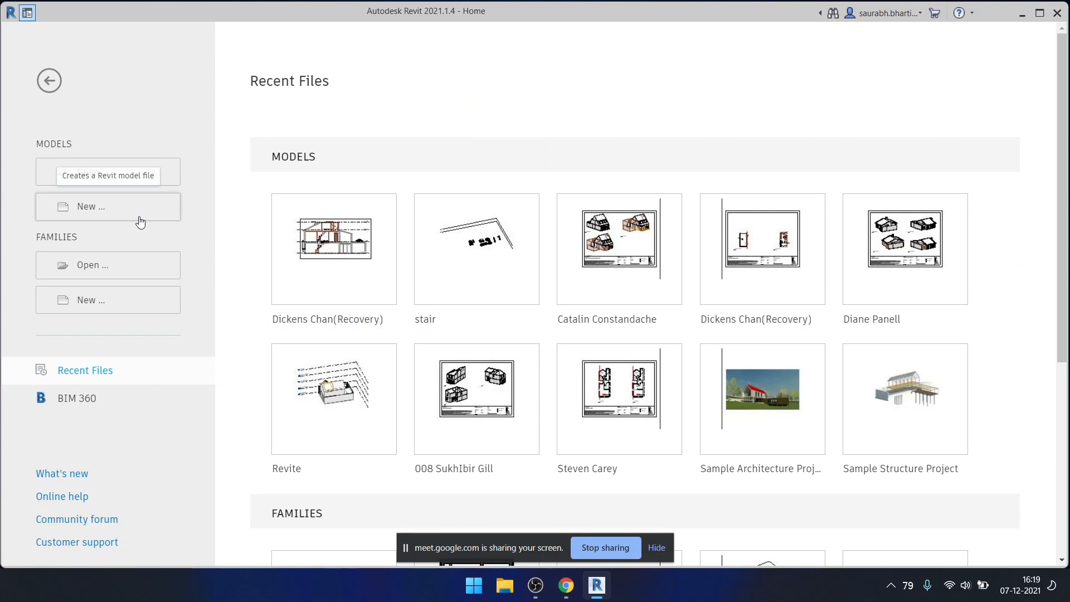
- Create a new project based on the Revite temp.rte template stored on the Desktop
click(140, 223)
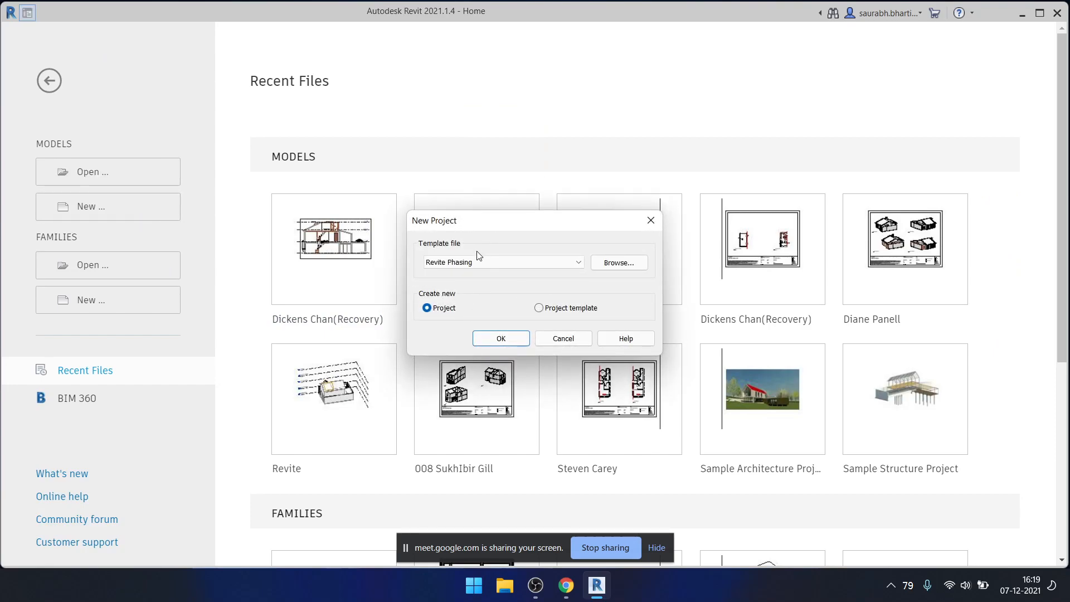
click(504, 263)
click(504, 263)
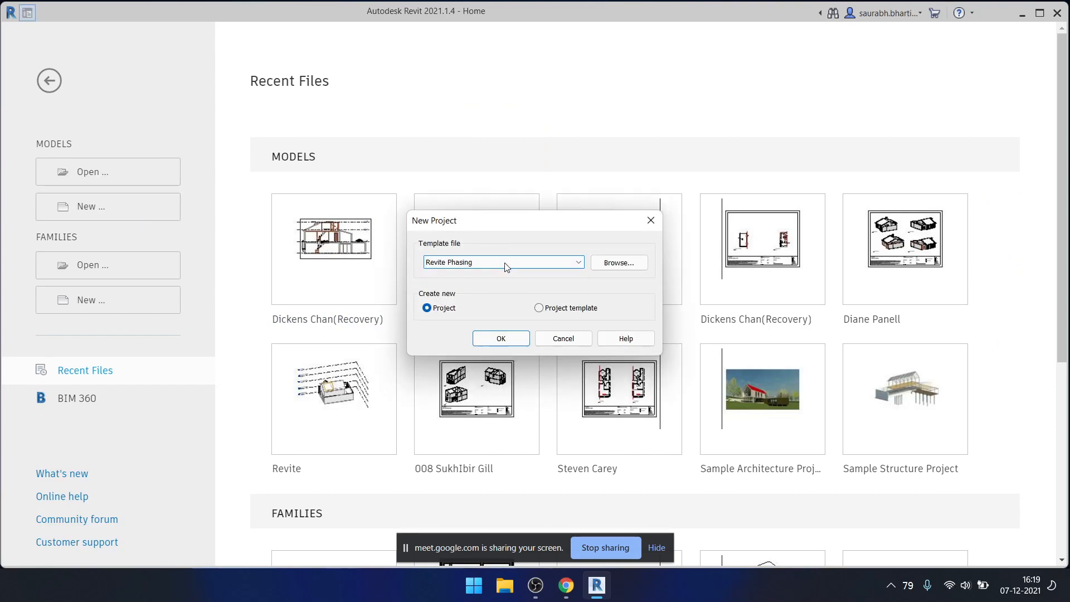
click(618, 264)
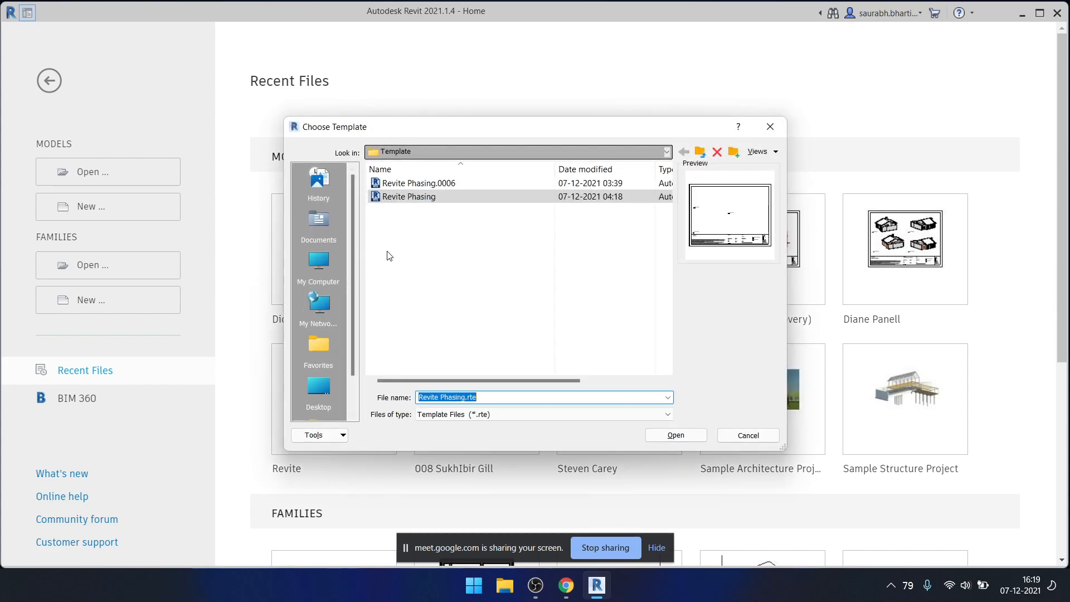
click(319, 371)
click(319, 386)
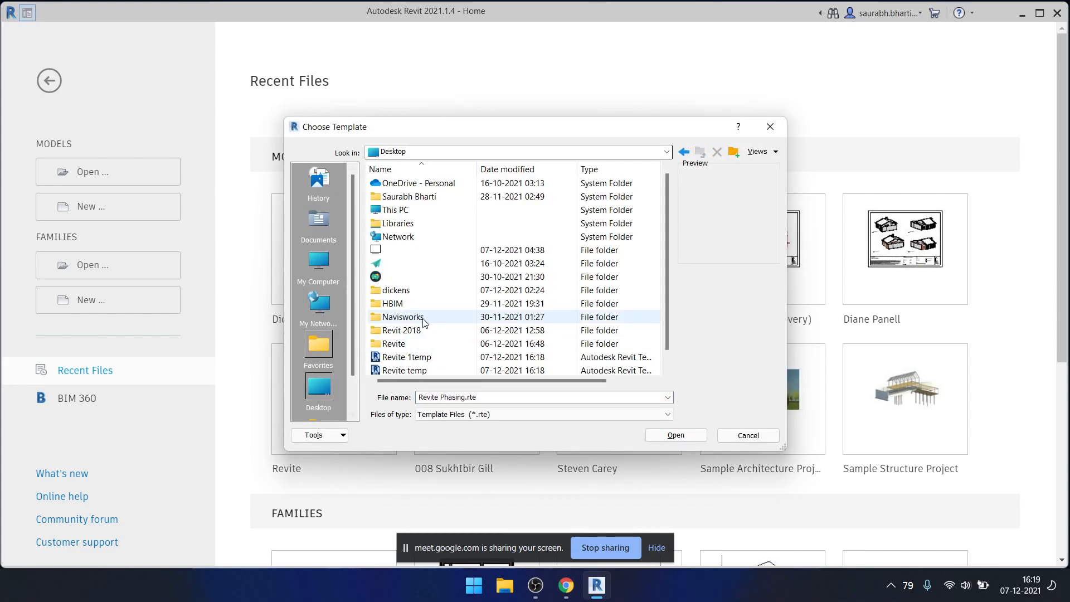
scroll(452, 348, down, 1)
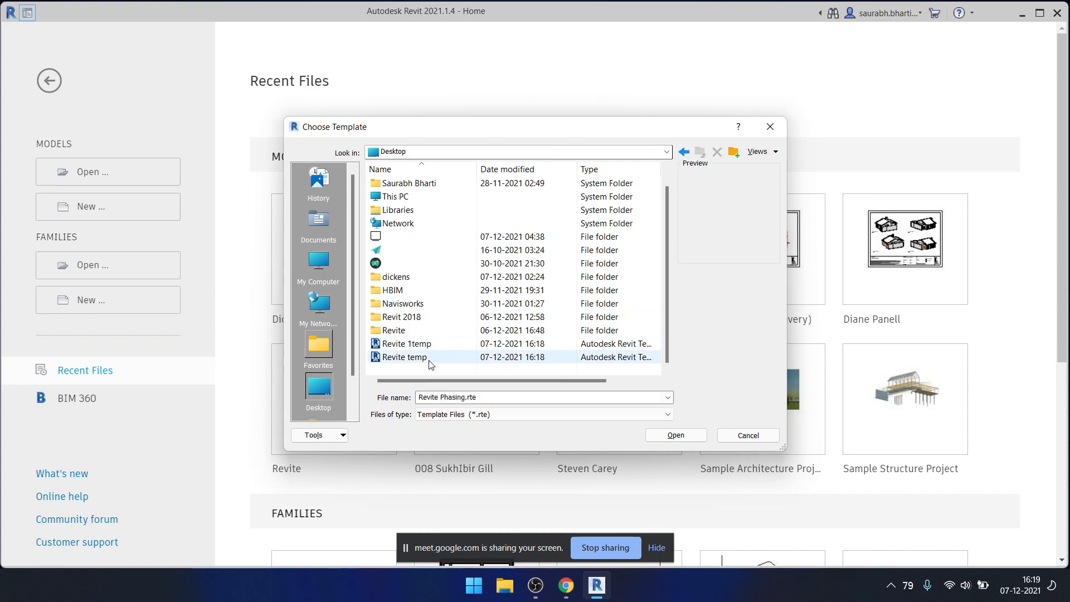
click(429, 358)
click(675, 435)
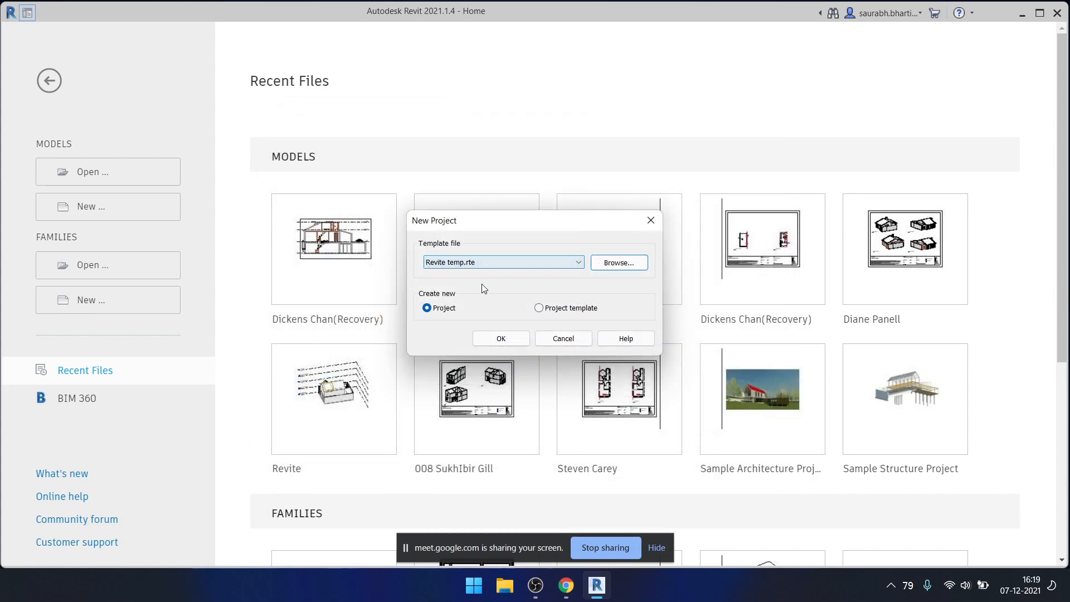
click(499, 337)
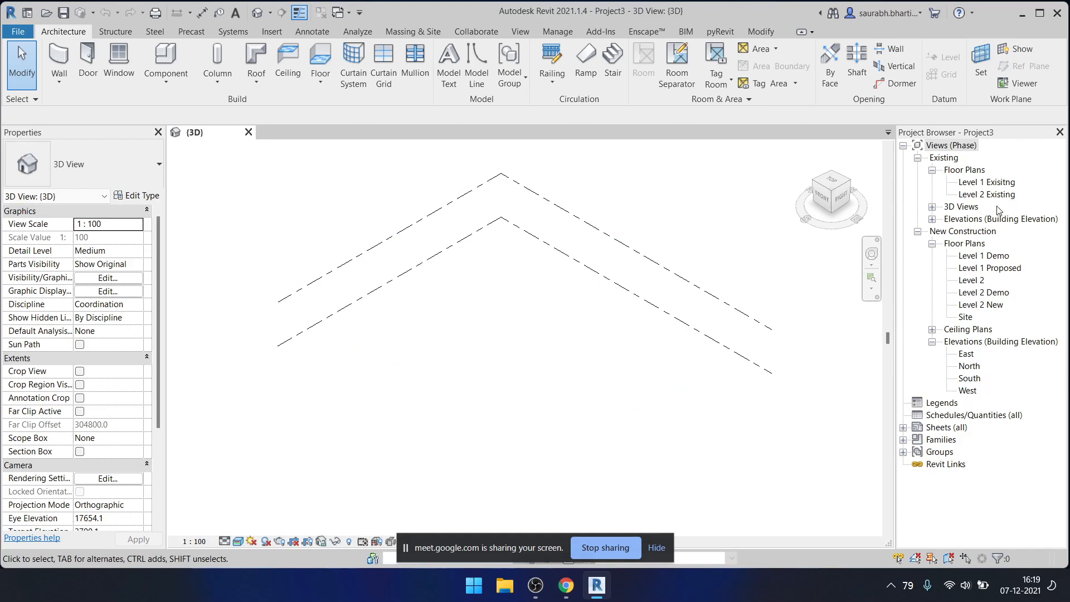
- Draw a rectangle of Generic - 100mm walls about 10000 mm long in the Level 1 Exisitng floor plan
double_click(983, 184)
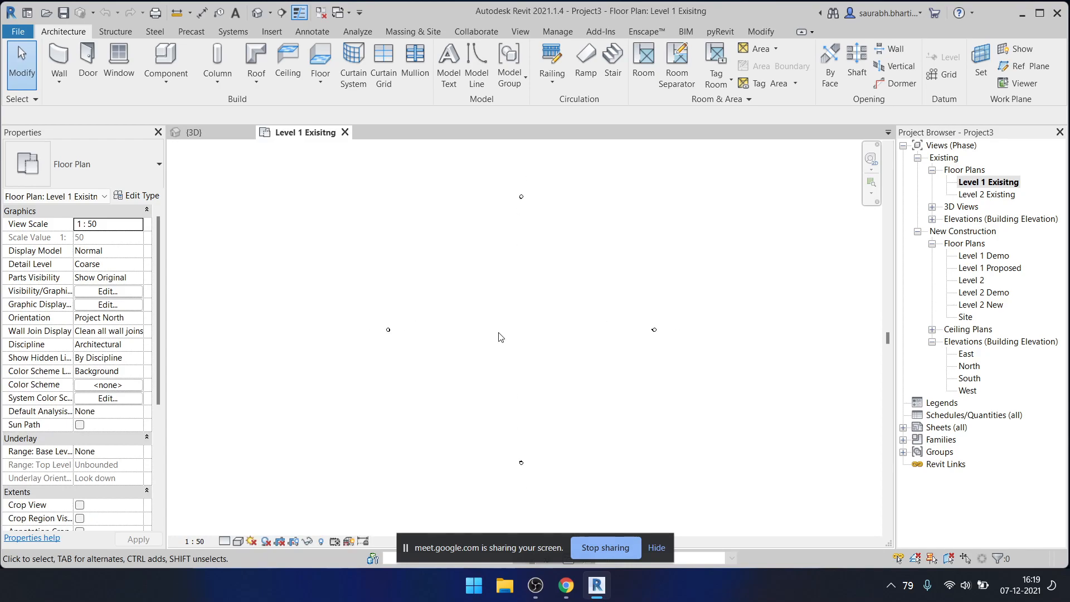
key(w)
key(a)
click(576, 50)
click(493, 301)
click(546, 344)
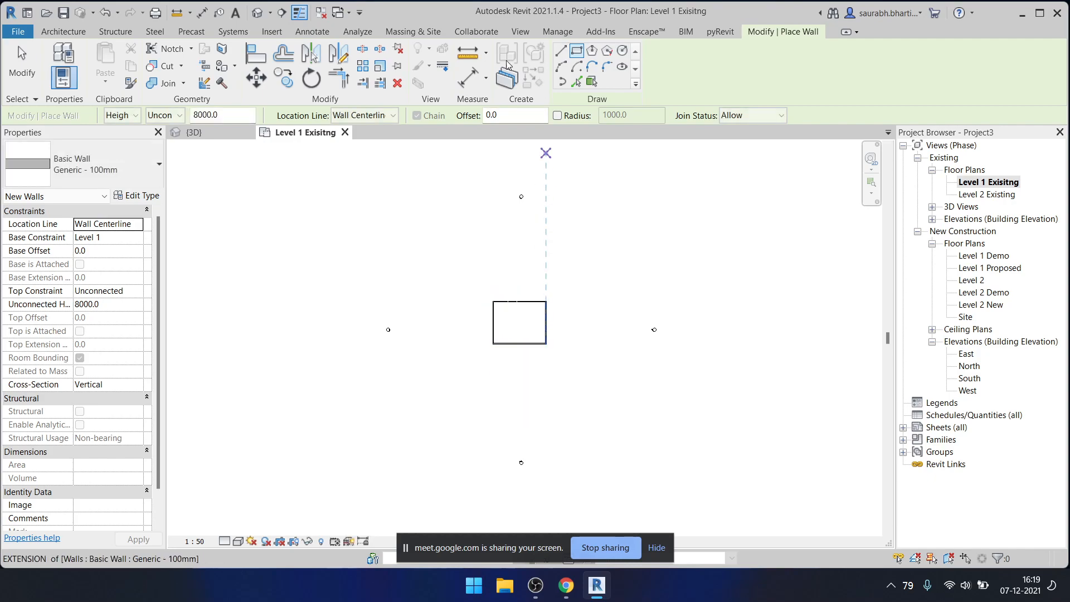
key(Escape)
key(Escape)
- View the rectangular walls in 3D and select the back wall to examine its properties
click(257, 13)
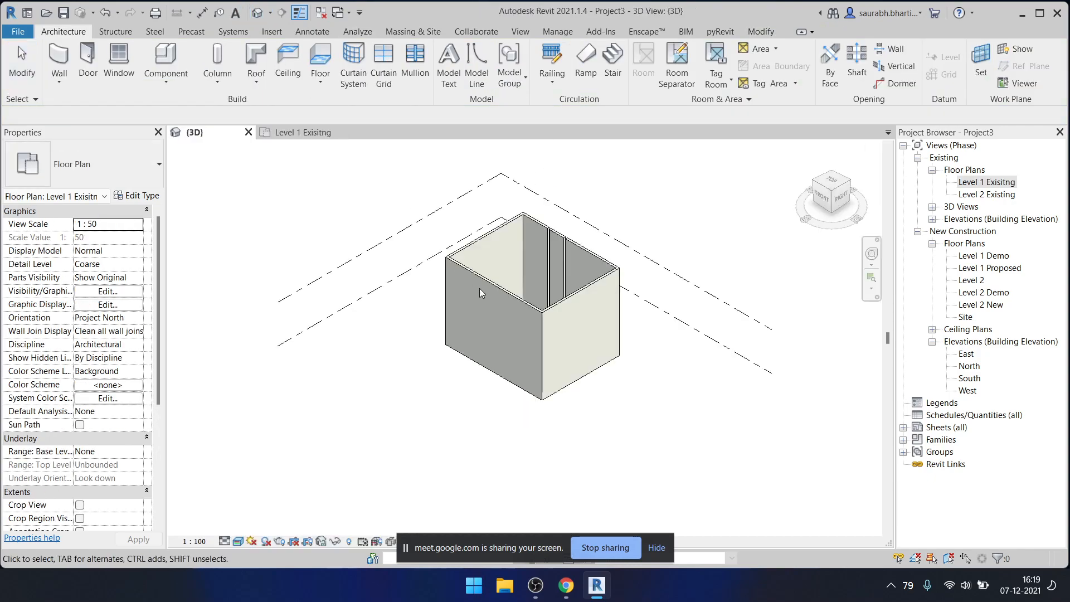
shift+middle_drag(499, 276, 524, 268)
click(507, 258)
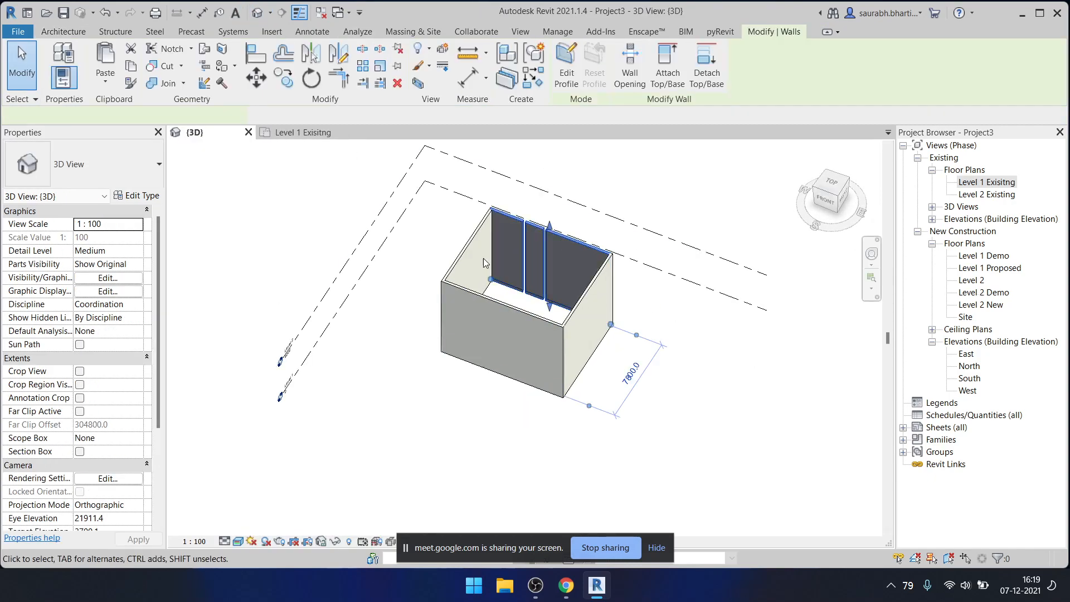
click(104, 183)
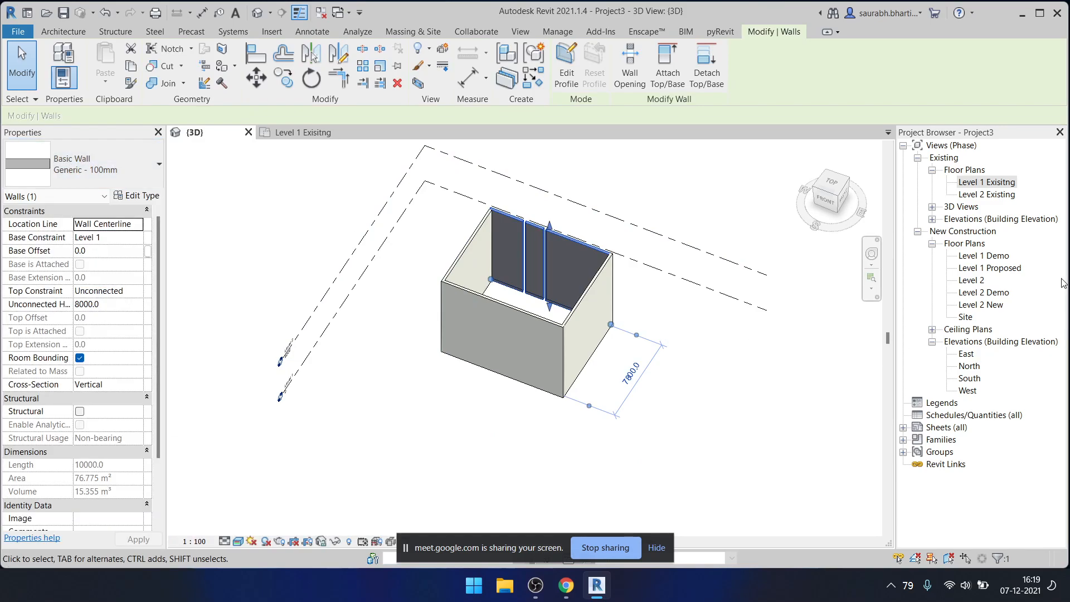
- Examine the walls in the Level 1 Demo floor plan and return to the 3D view
double_click(981, 255)
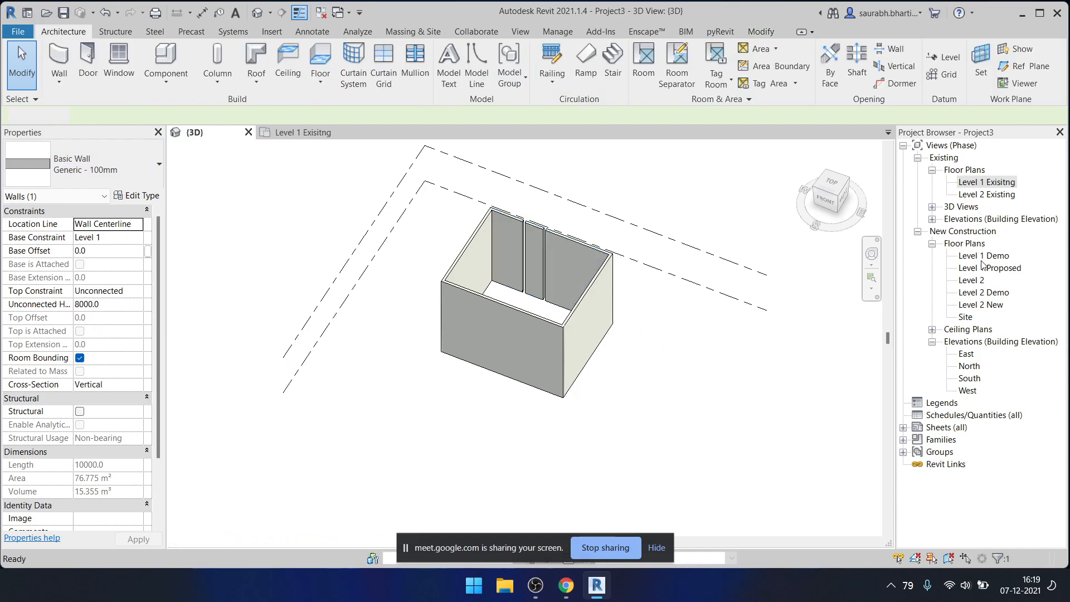
key(Escape)
scroll(557, 316, up, 3)
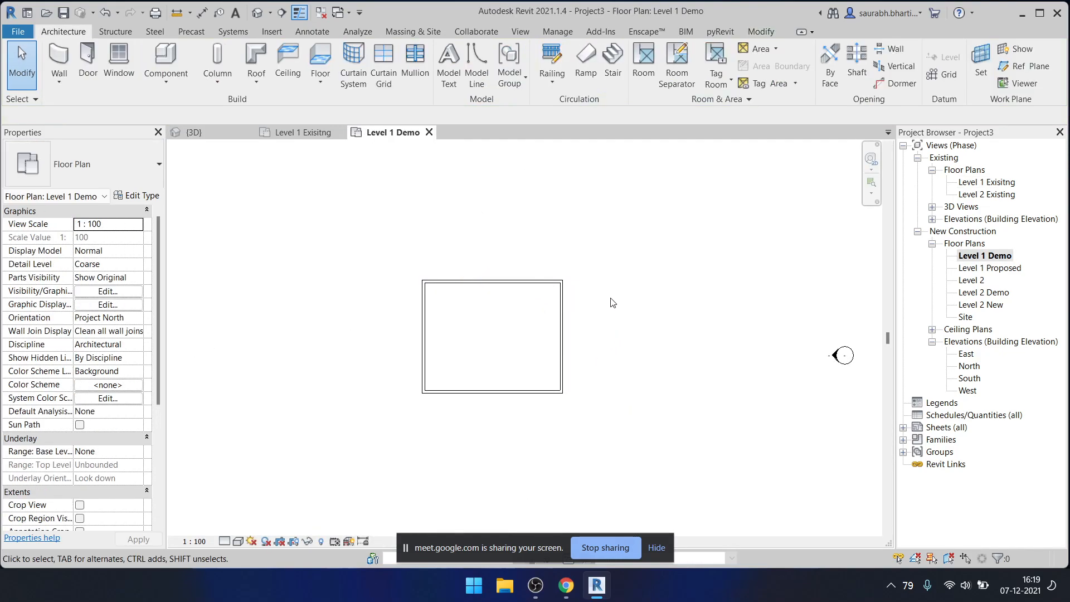
click(257, 13)
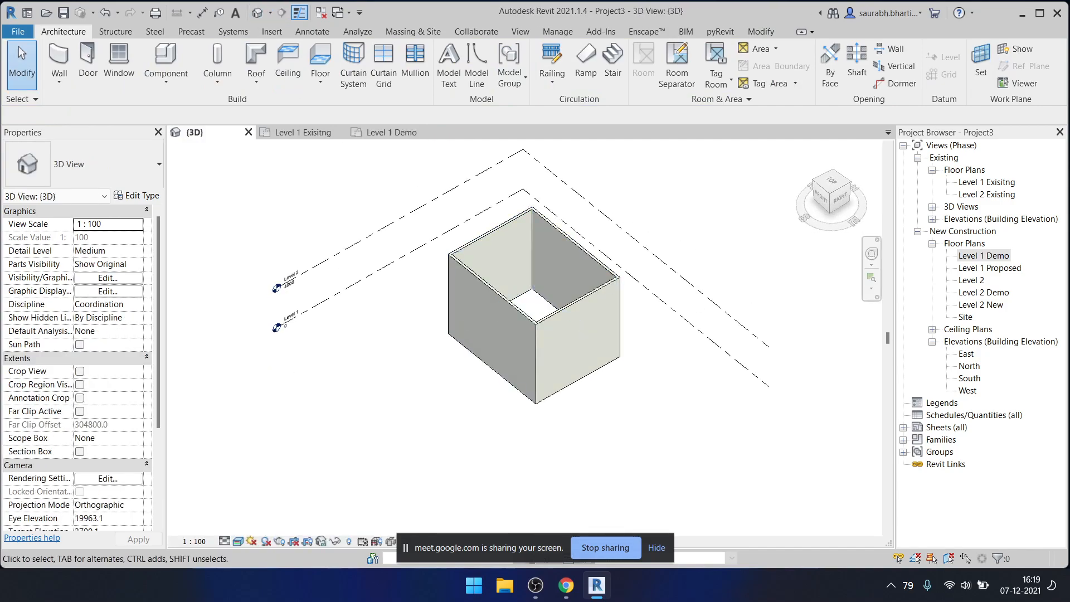
- Draw two chained walls in an L shape across the rectangular room in the Level 1 Proposed floor plan
double_click(985, 271)
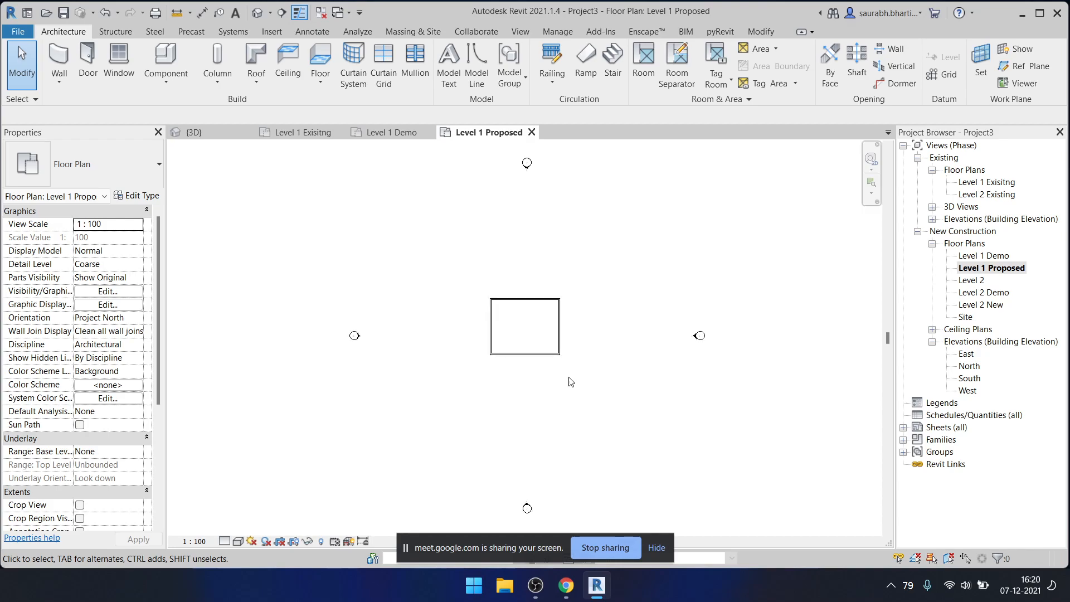
key(w)
key(a)
click(511, 273)
click(511, 328)
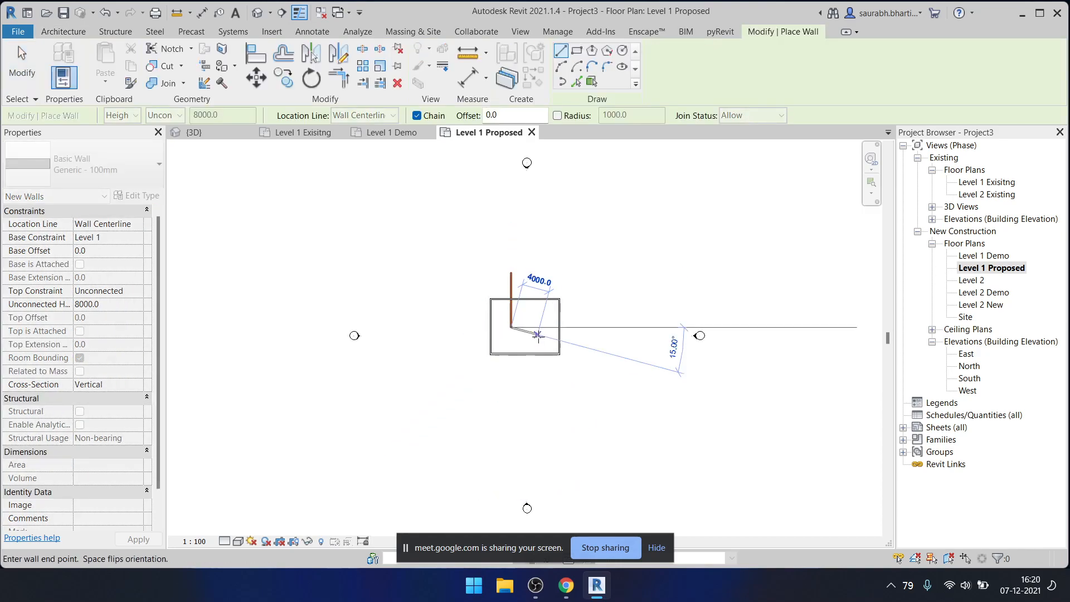
click(543, 327)
key(Escape)
key(Escape)
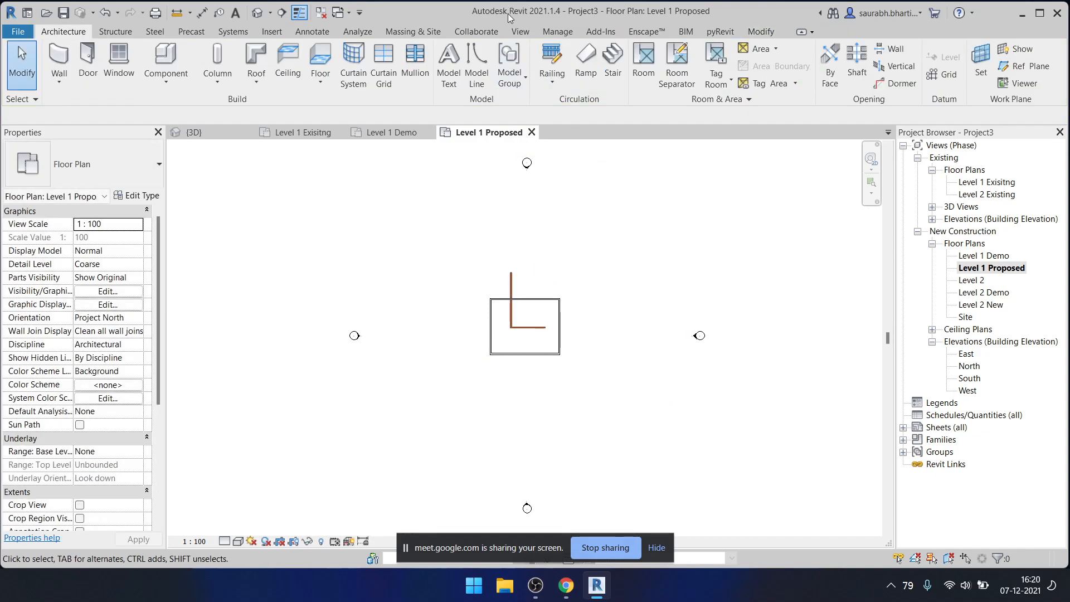
- Review the project's phases, phase filters and graphic overrides in the Phasing settings, leaving them as they are
click(538, 33)
click(842, 66)
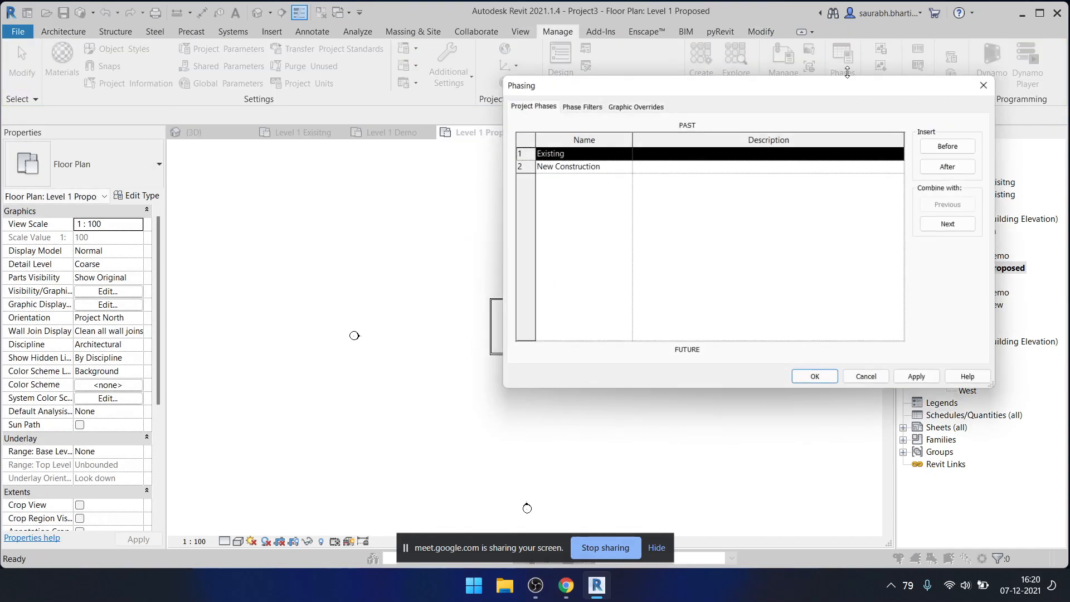
drag(606, 83, 520, 88)
click(493, 109)
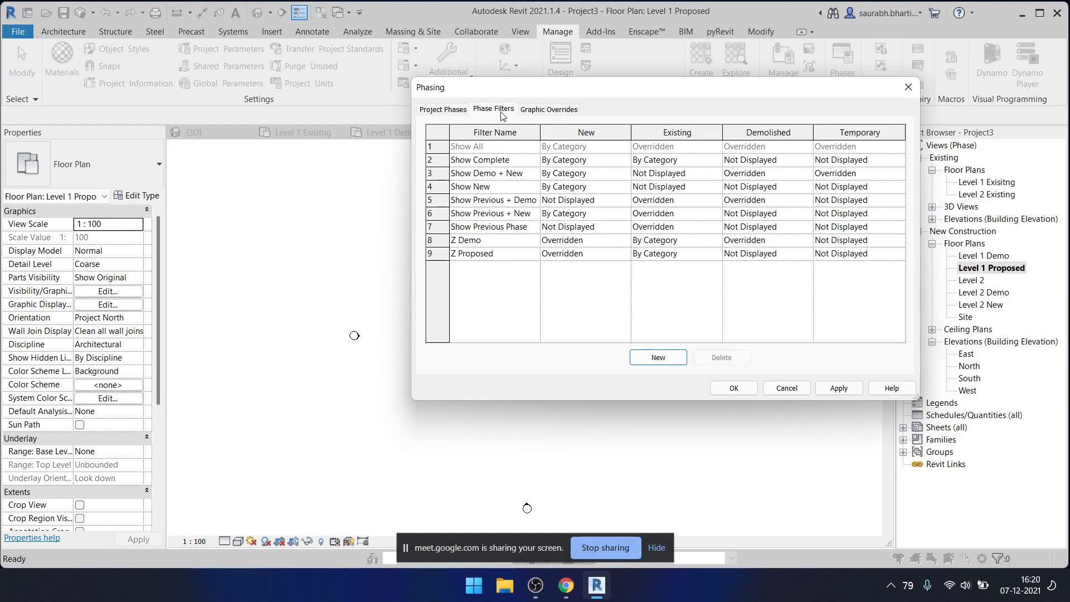
click(549, 108)
click(443, 110)
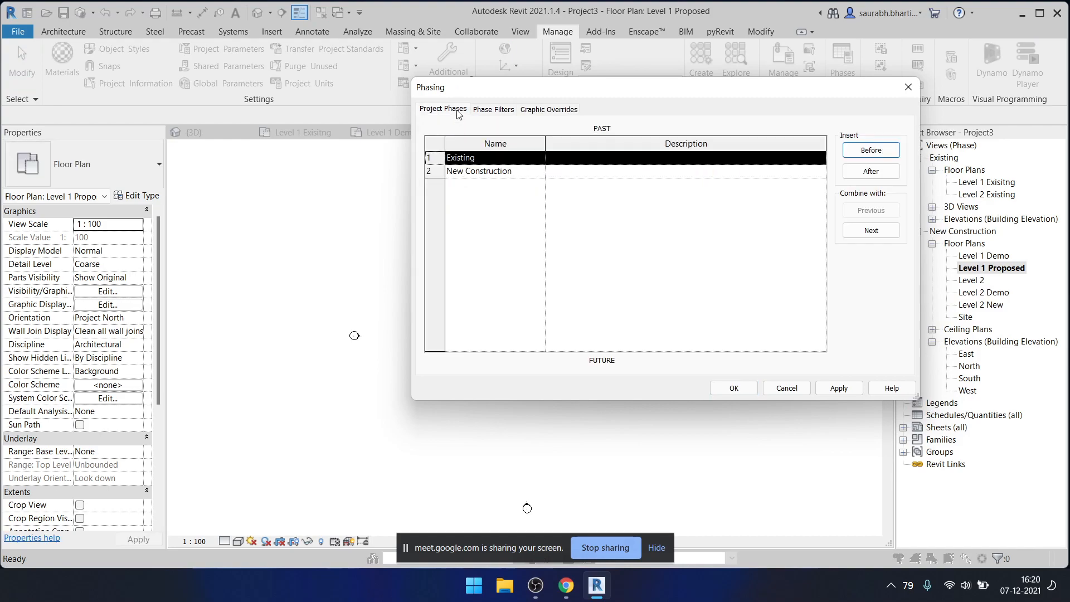
click(778, 390)
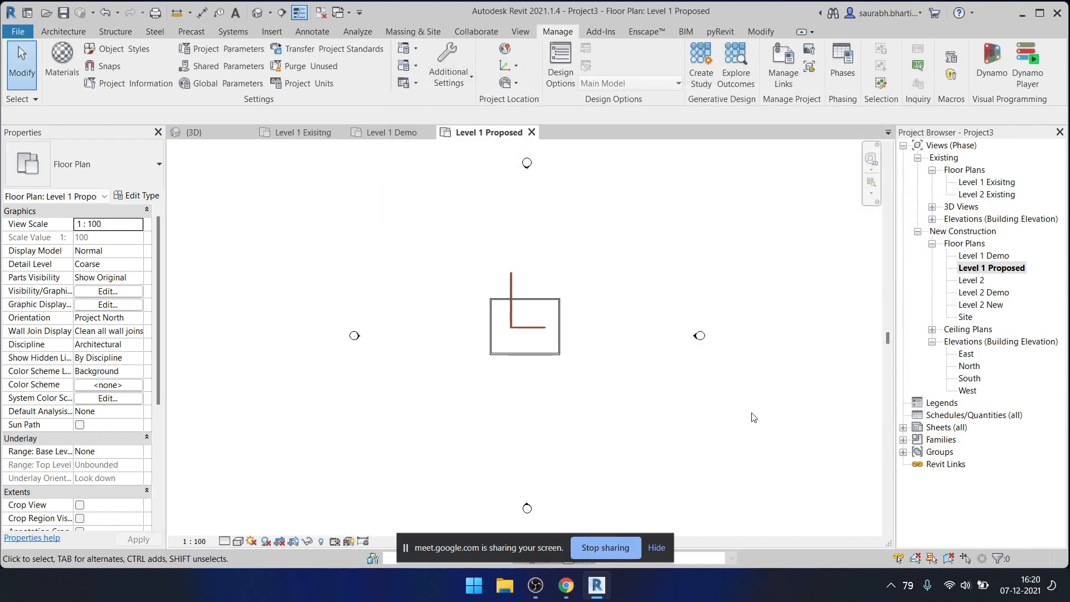
- Delete all the test walls from the Level 1 Proposed plan and close the Level 1 Proposed and Level 1 Demo views
drag(462, 254, 573, 390)
key(Delete)
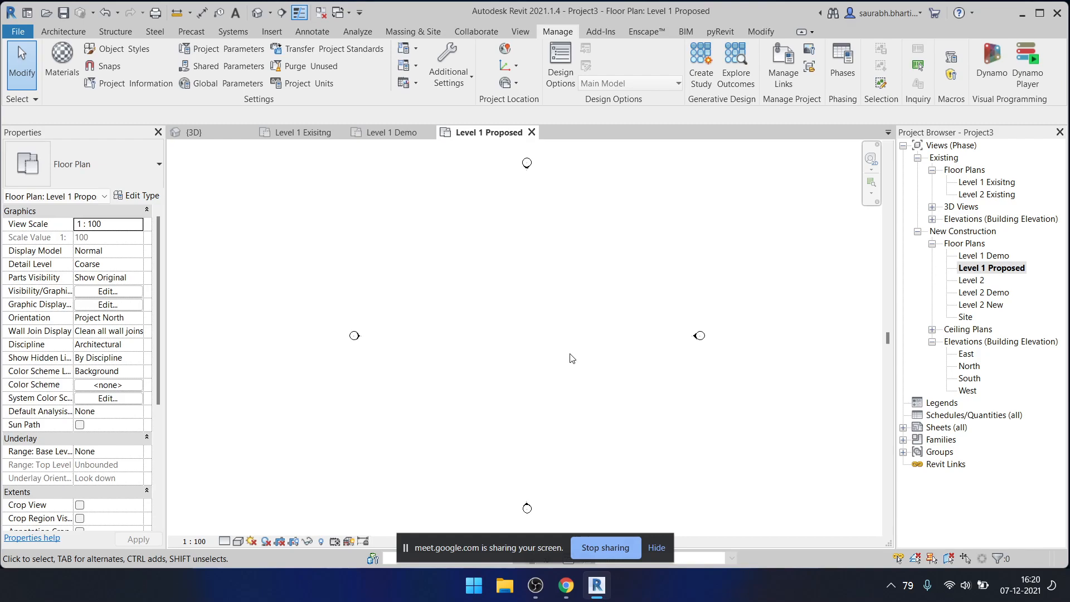
click(531, 132)
click(429, 132)
- Switch to the Google Meet call in Chrome to check on the participants, and return to Revit
mouse_move(566, 593)
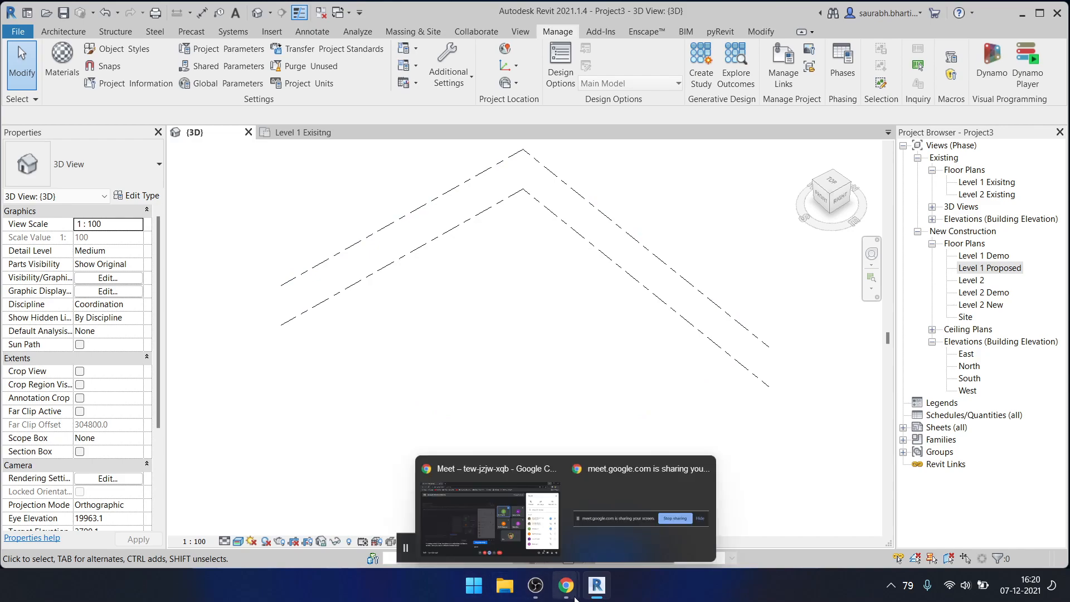
click(490, 515)
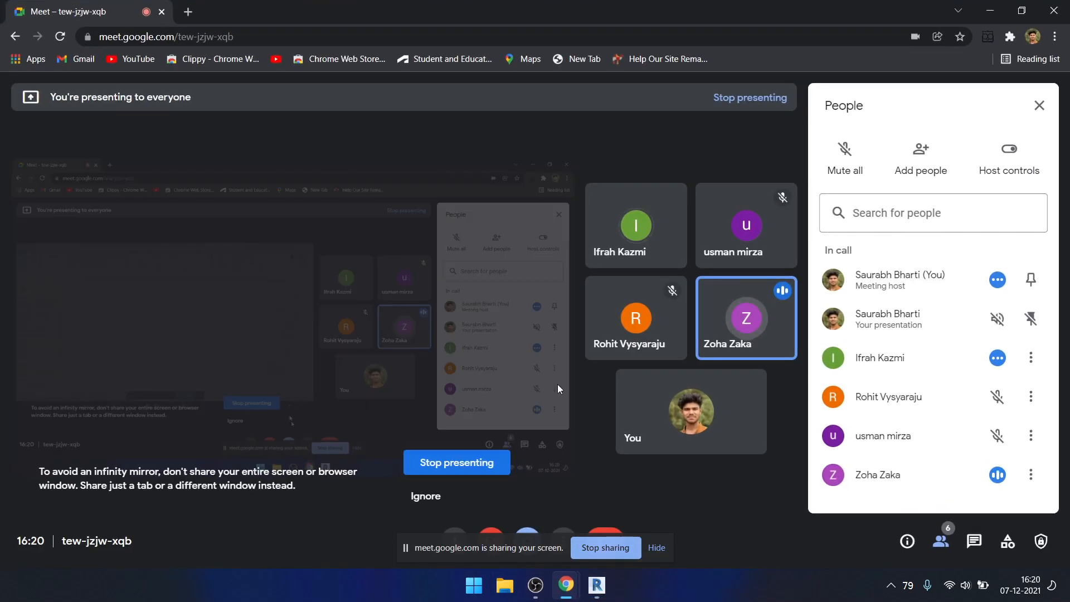
click(568, 590)
click(989, 11)
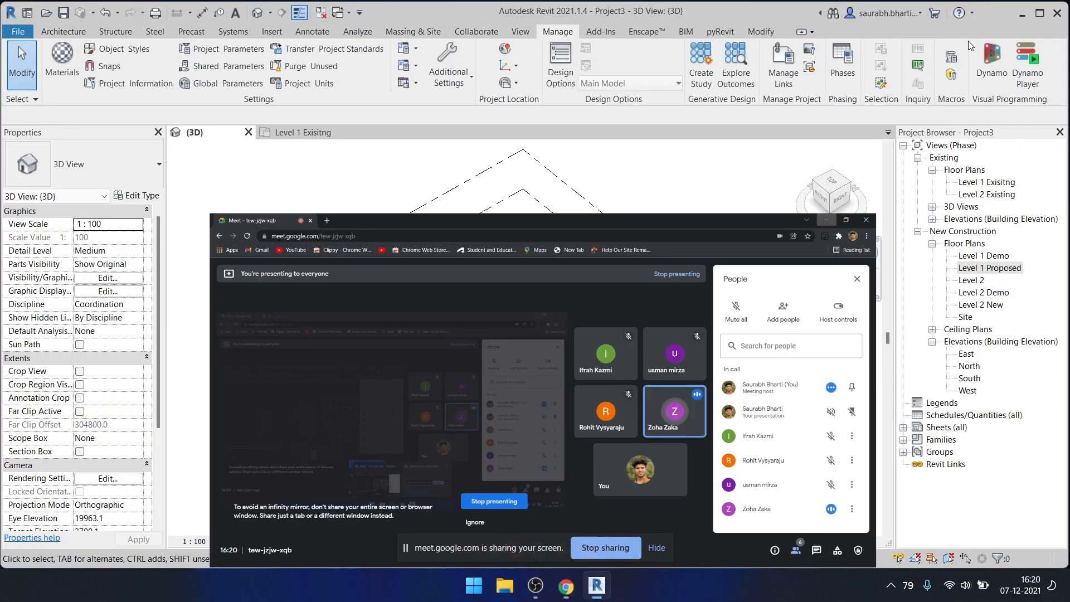
- Inspect the 3D view and the Level 1 Exisitng floor plan for remaining model elements
shift+middle_drag(565, 360, 585, 333)
drag(347, 203, 633, 467)
shift+middle_drag(623, 416, 569, 447)
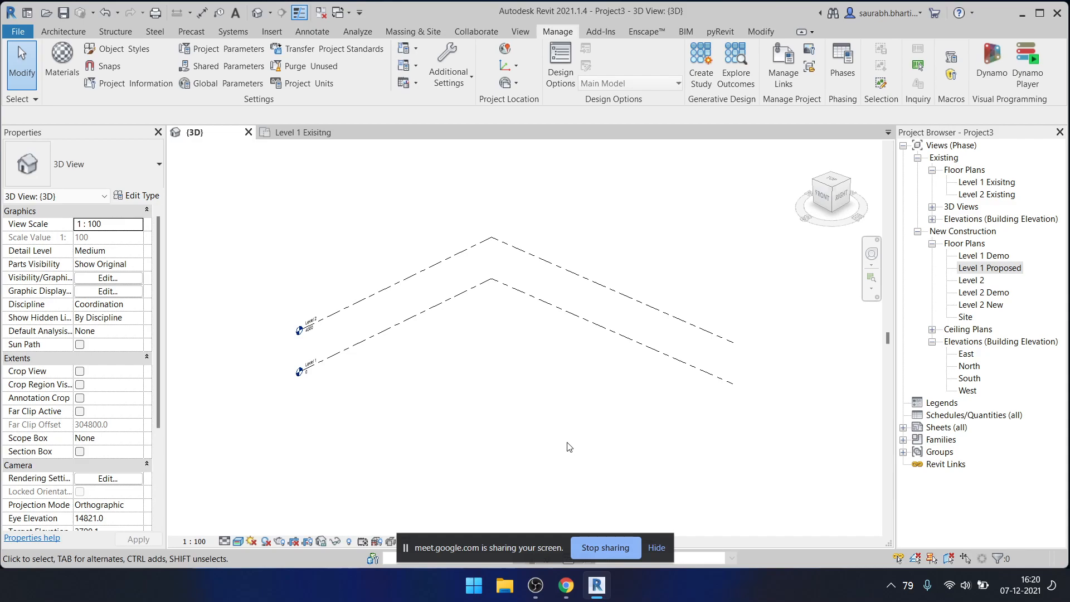
double_click(980, 184)
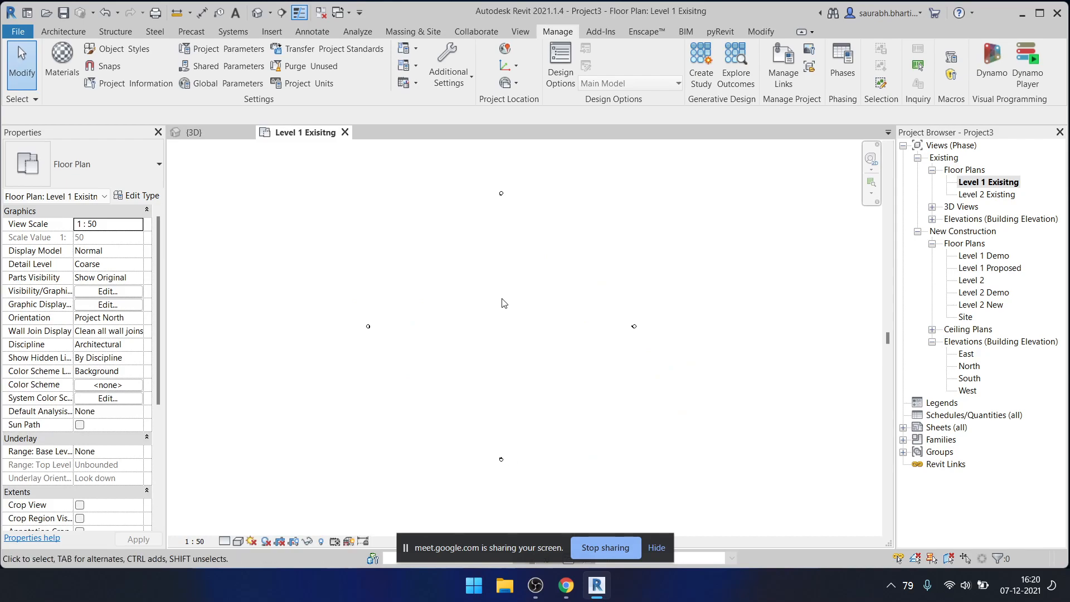
drag(407, 278, 609, 406)
mouse_move(327, 278)
mouse_down()
mouse_move(604, 362)
mouse_move(679, 370)
mouse_move(488, 326)
mouse_up()
- Show the Windows desktop and look through the Revite folder's Template subfolder for the Revite Phasing template files
key(super+d)
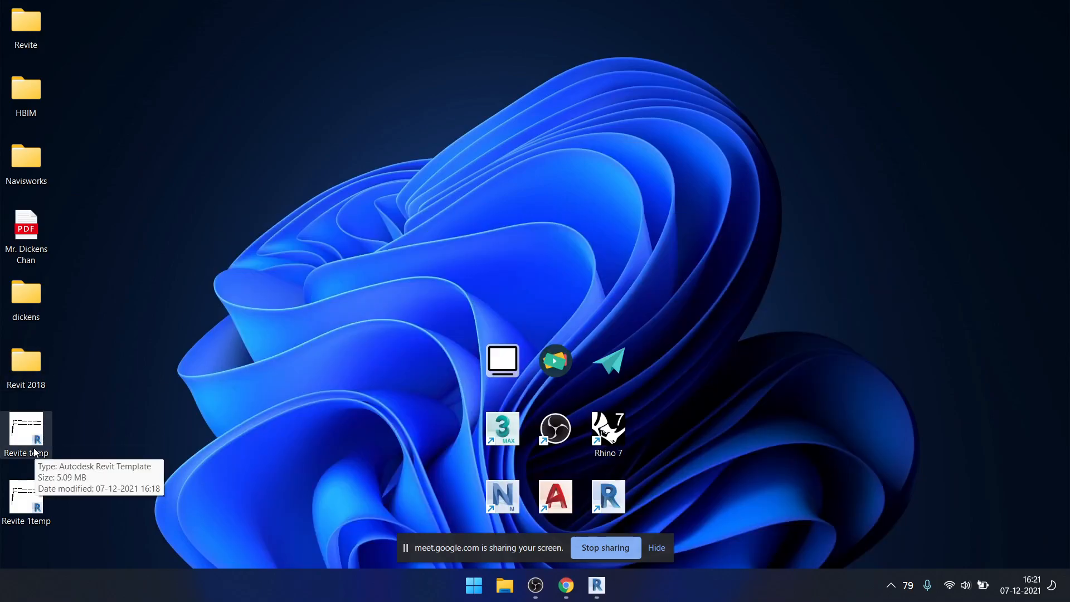
key(alt+Tab)
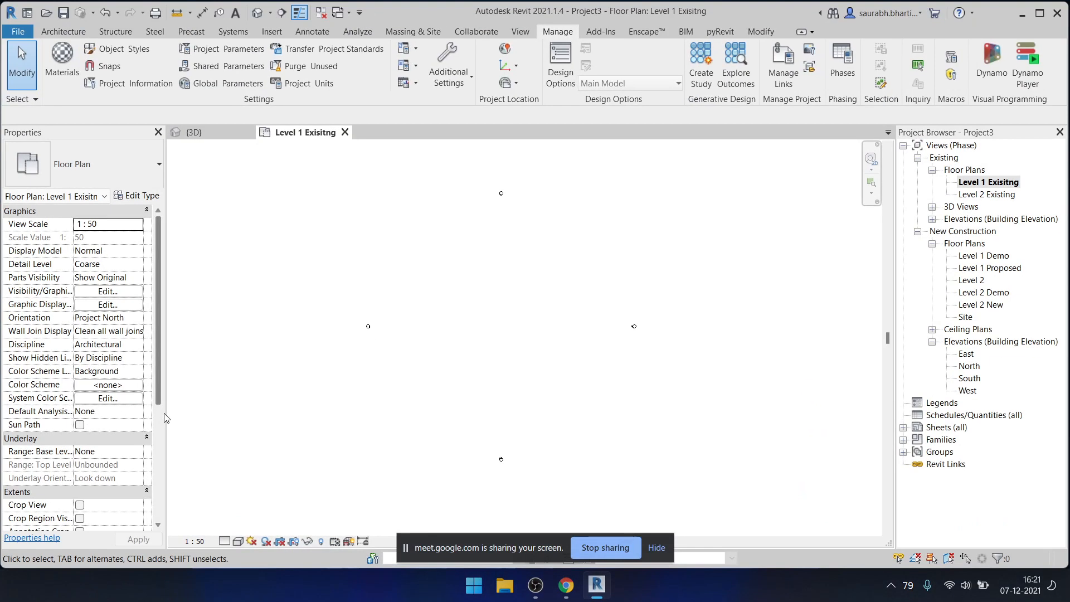
key(super+d)
double_click(15, 15)
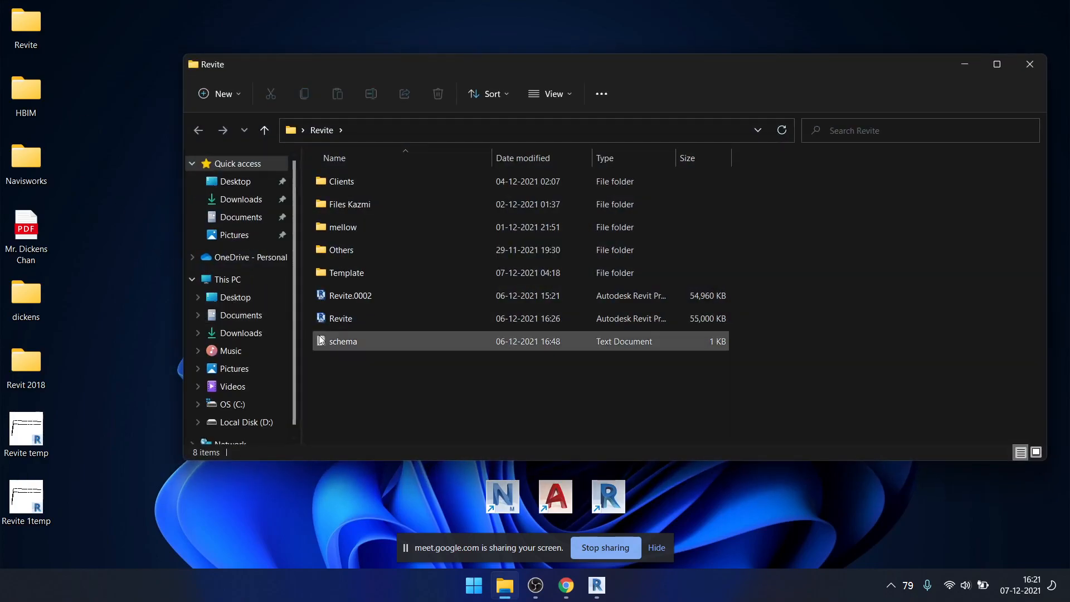
click(347, 312)
double_click(347, 272)
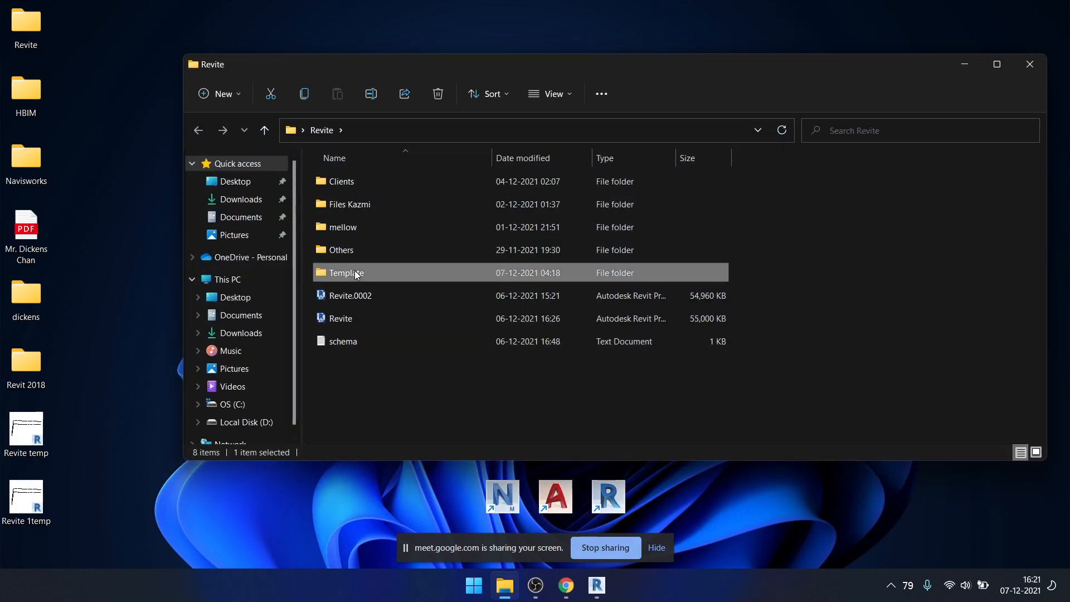
click(554, 229)
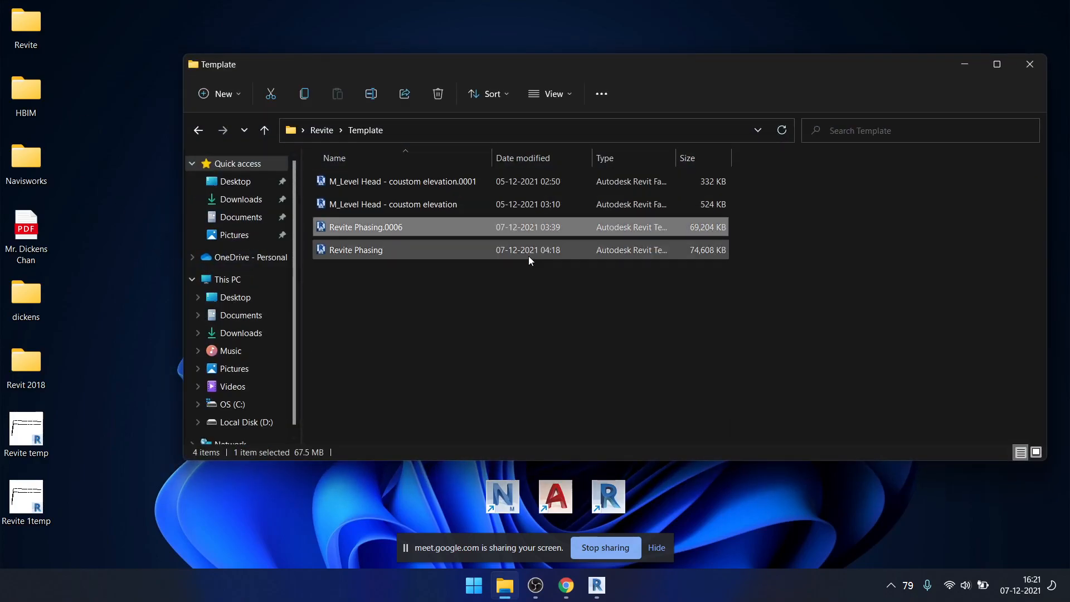
- Open the Revite Phasing template from the Template folder in Revit, look through its phased views, and close its A114 sheet
click(614, 252)
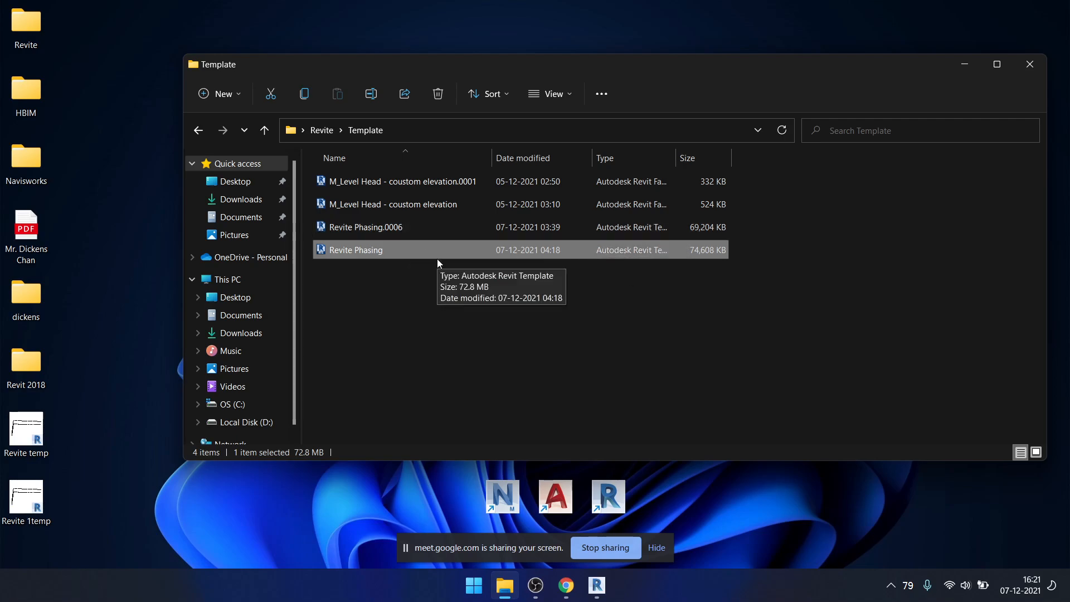
double_click(477, 254)
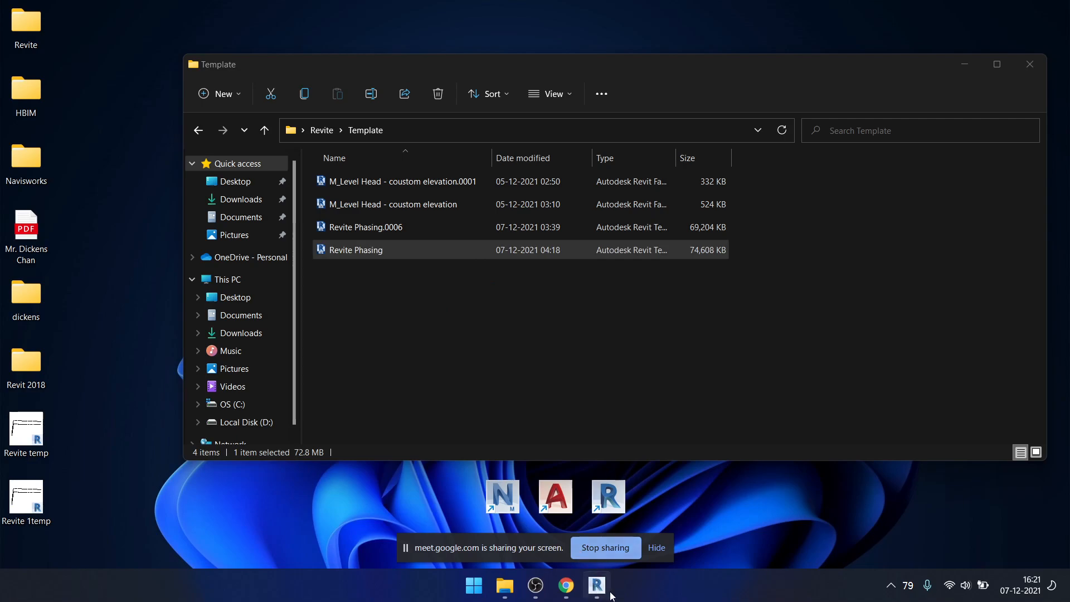
click(609, 592)
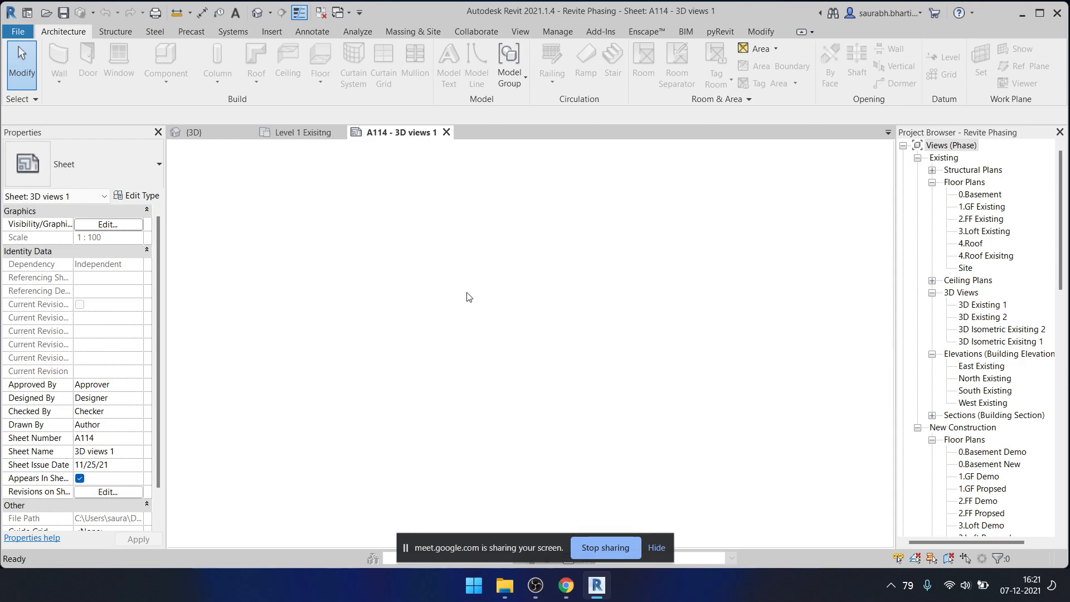
scroll(1017, 351, down, 9)
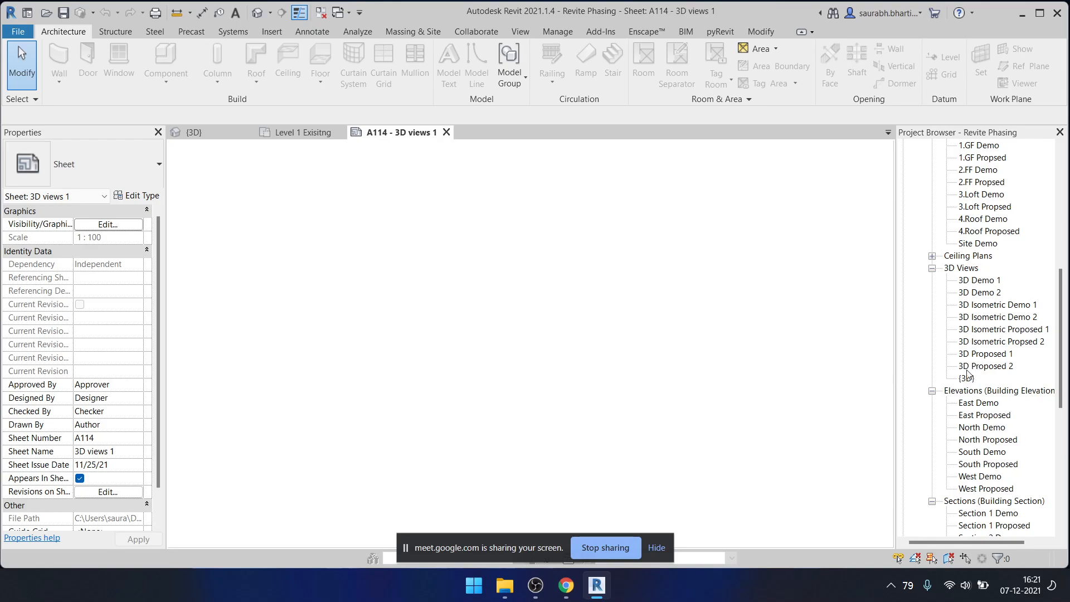
click(447, 132)
scroll(423, 280, down, 2)
drag(411, 232, 574, 429)
drag(399, 237, 556, 397)
drag(465, 263, 421, 232)
mouse_move(545, 171)
mouse_down()
mouse_move(372, 449)
mouse_move(614, 382)
mouse_move(684, 431)
mouse_up()
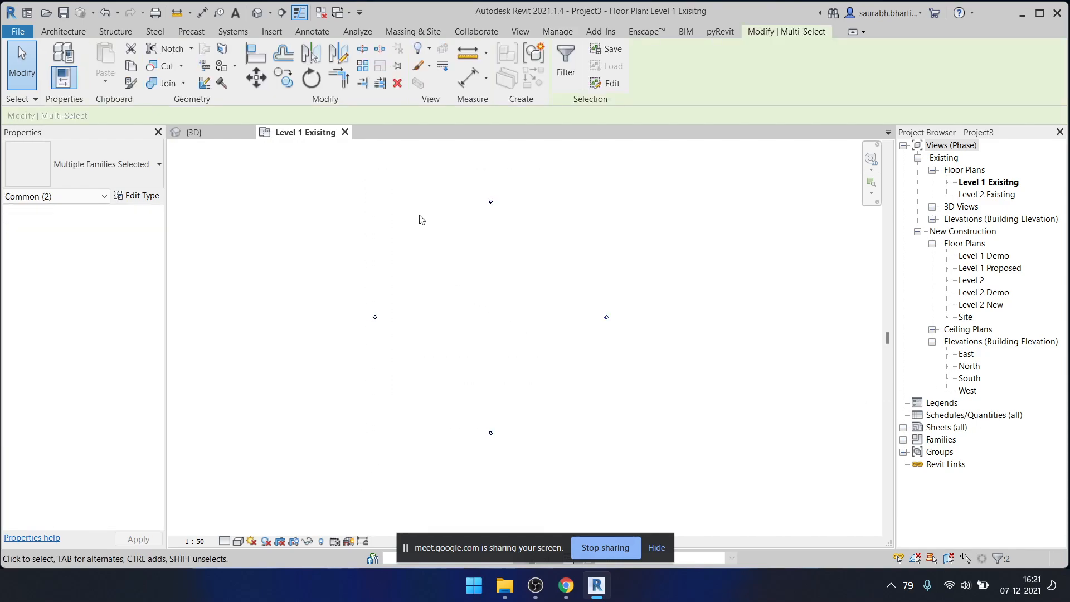
drag(417, 213, 537, 401)
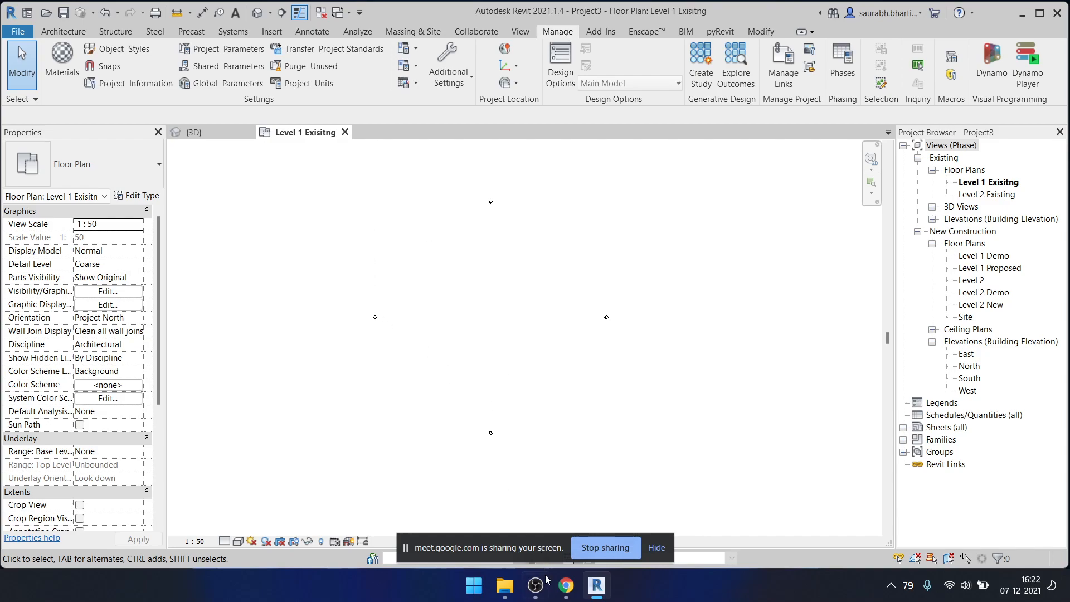
- Switch to the Google Meet call in Chrome to check the participants, return briefly to Revit, and bring the call back
mouse_move(567, 585)
click(526, 533)
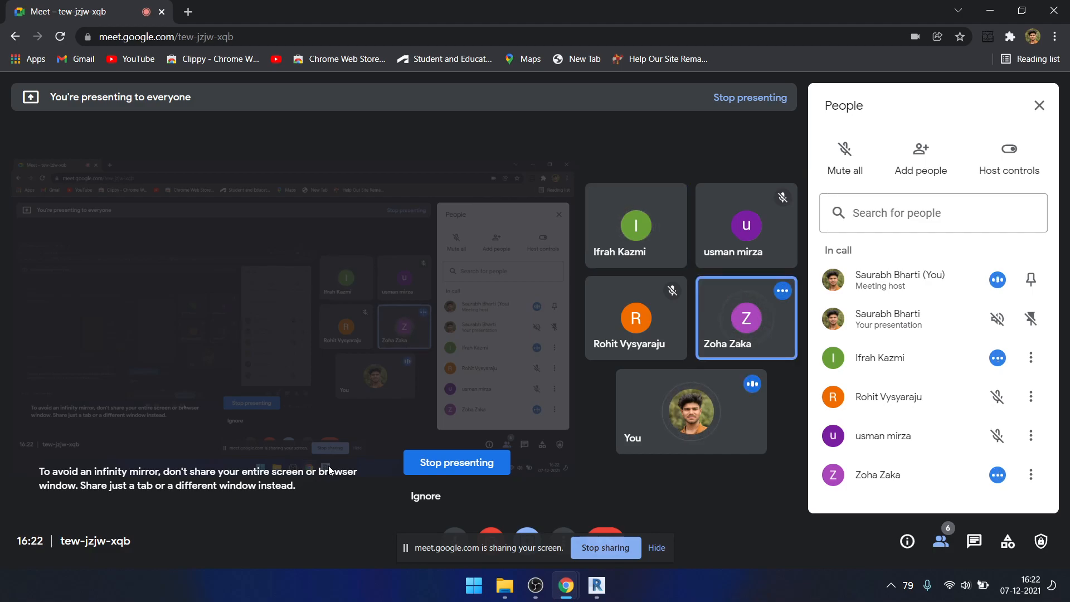
mouse_move(271, 326)
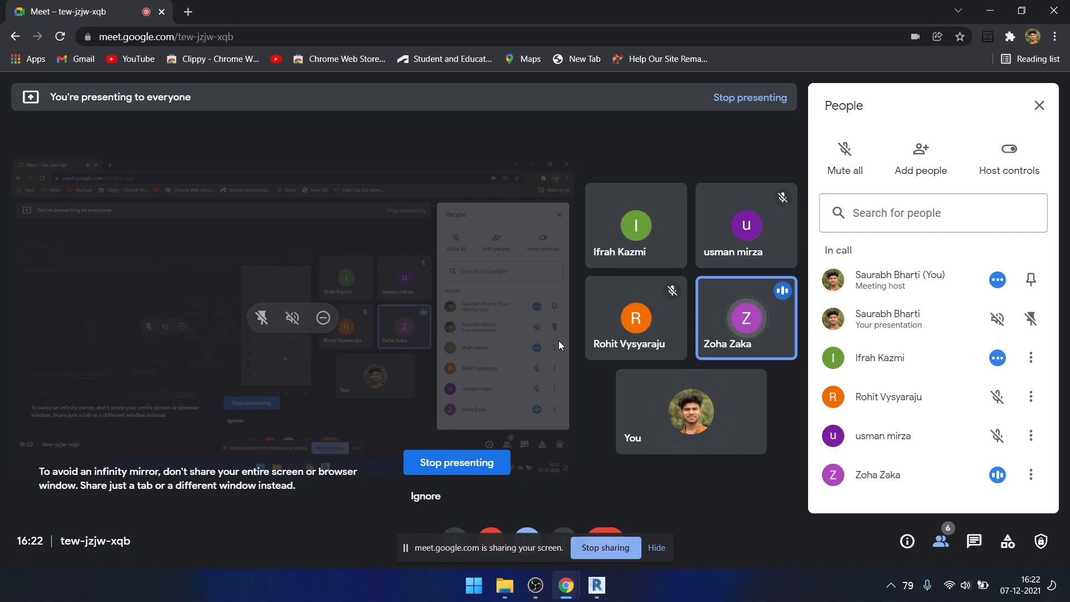
mouse_move(573, 592)
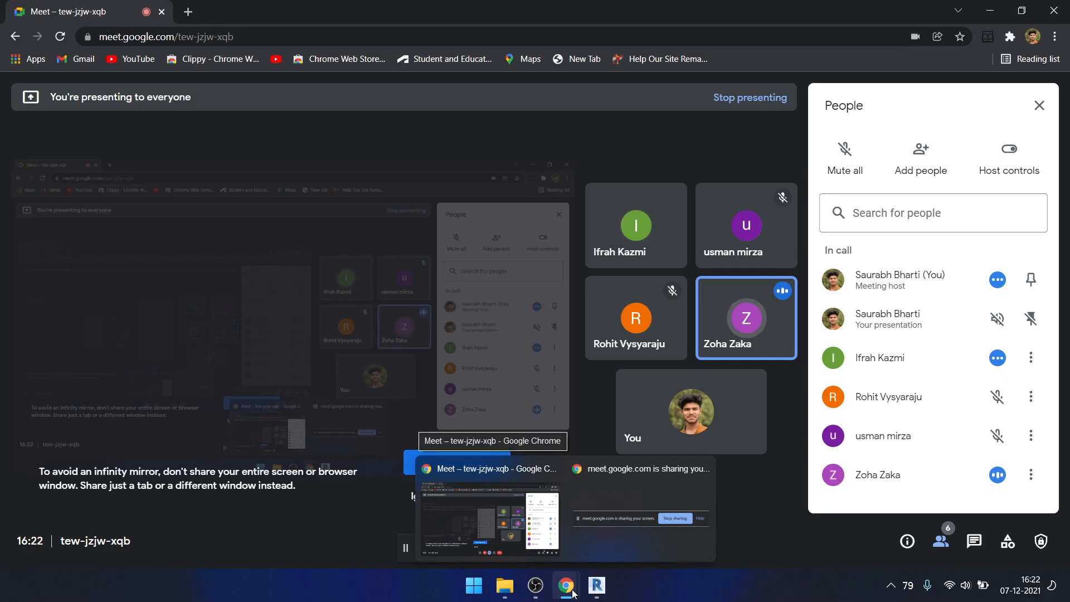
click(604, 592)
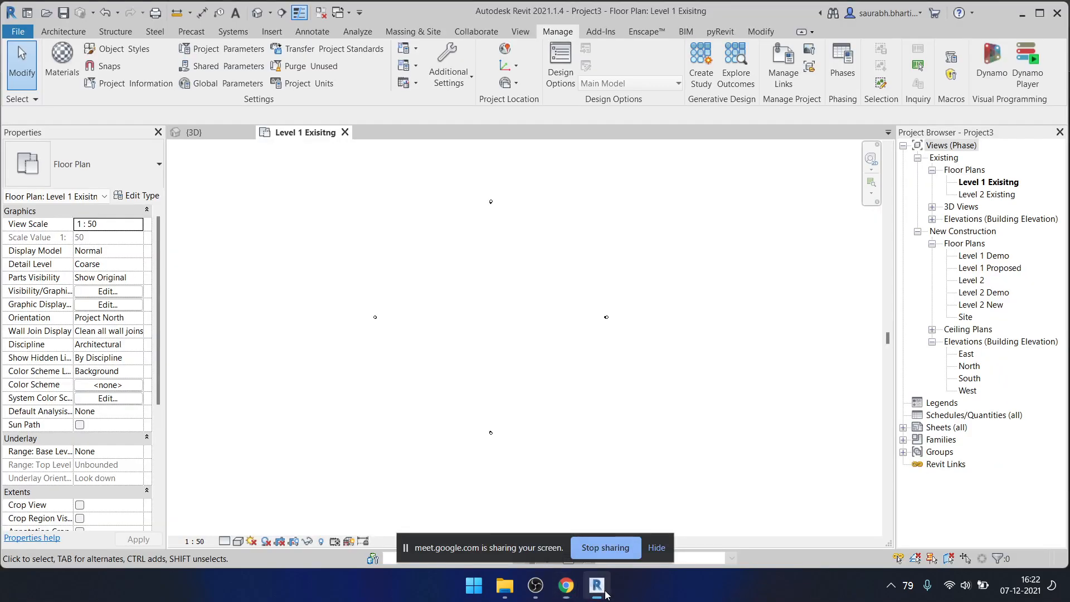
click(605, 592)
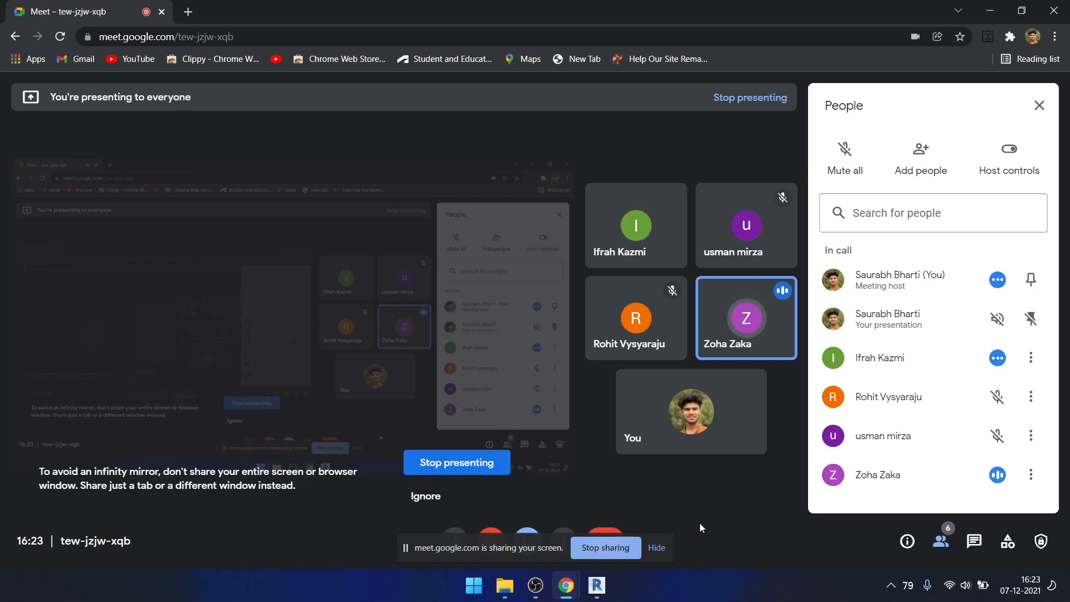
- Switch to OBS to check the recording status, and return to the Level 1 Exisitng plan in Revit
click(537, 592)
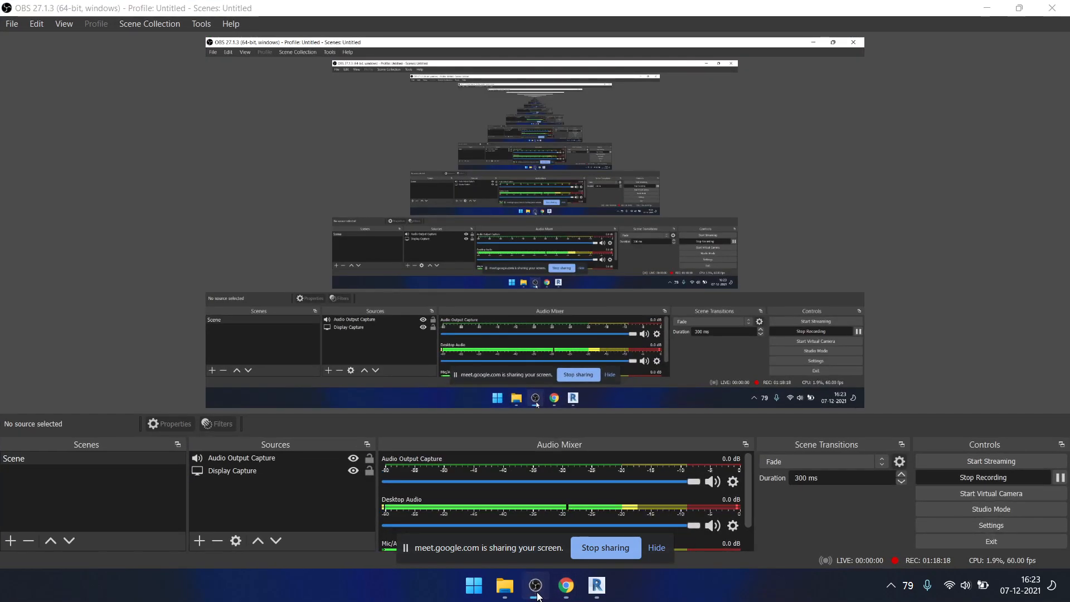
click(538, 595)
mouse_move(593, 595)
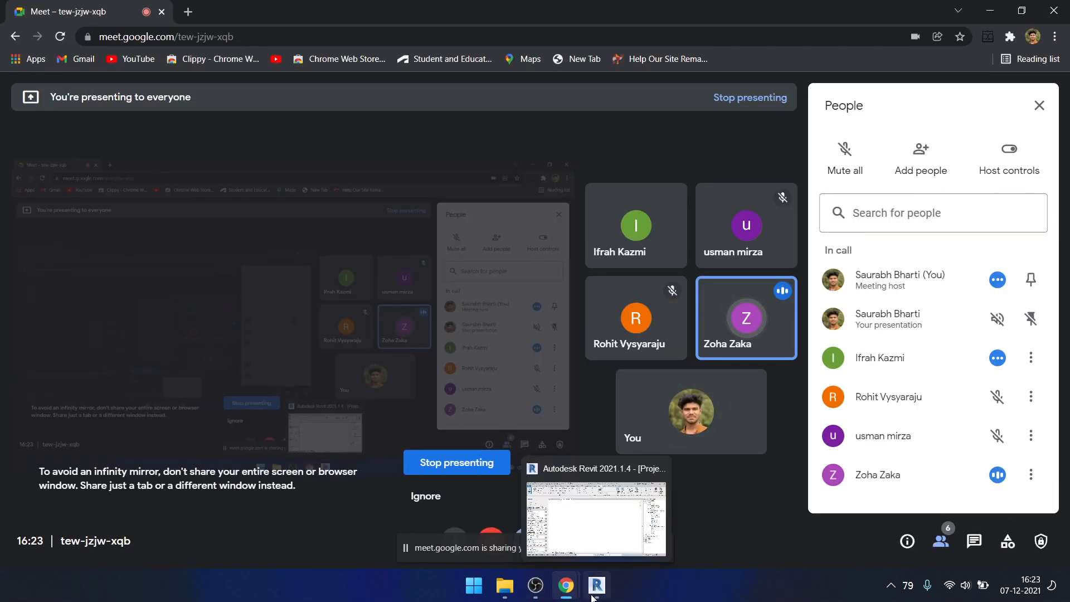
click(593, 595)
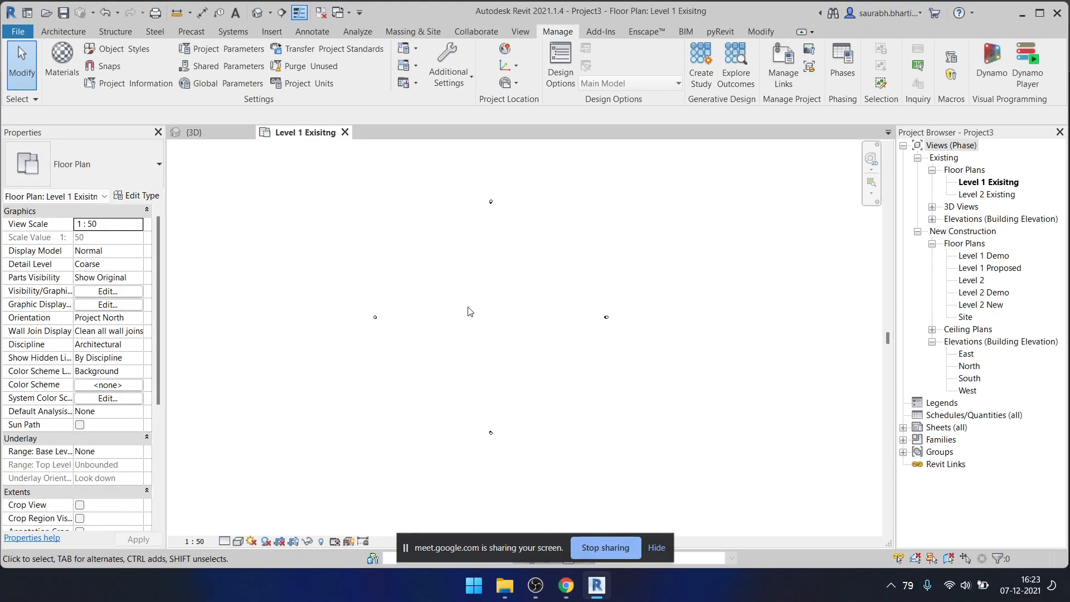
- Switch to the Google Meet call in Chrome, end it for everyone, and close the browser window
click(596, 585)
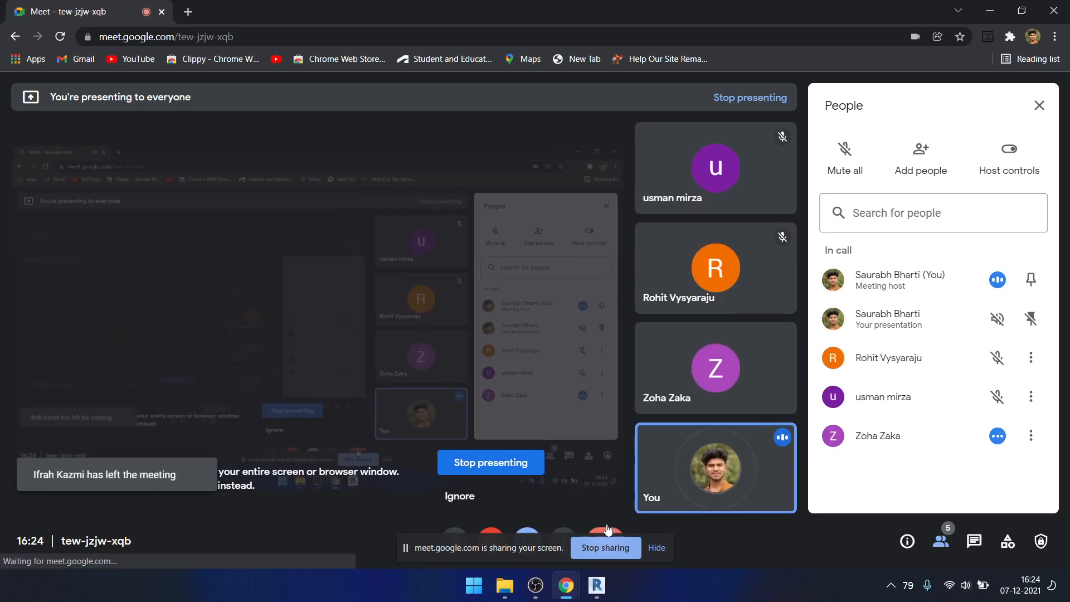
click(605, 534)
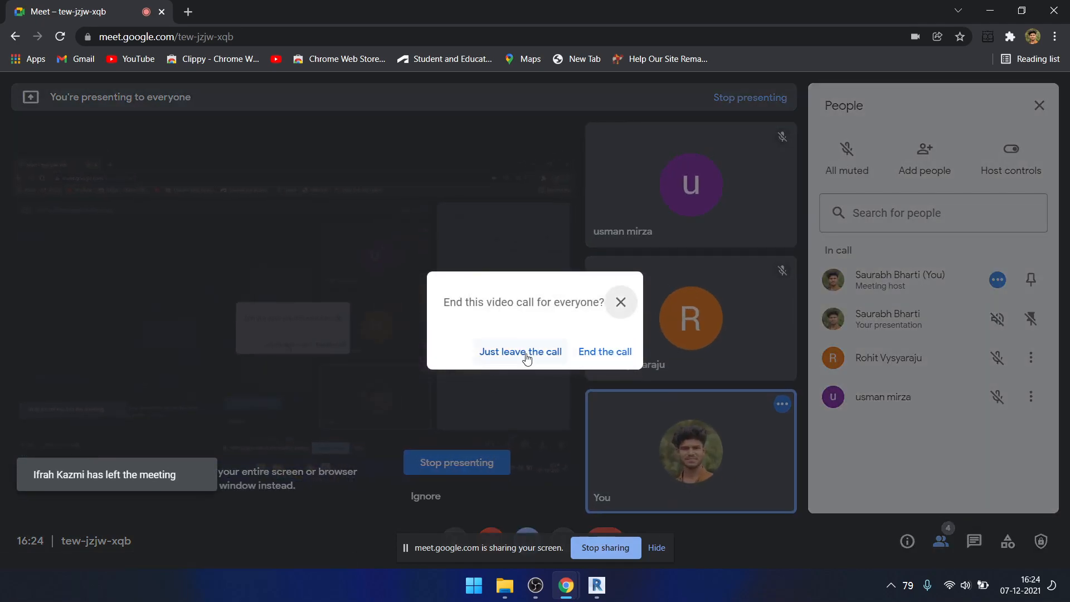
click(594, 354)
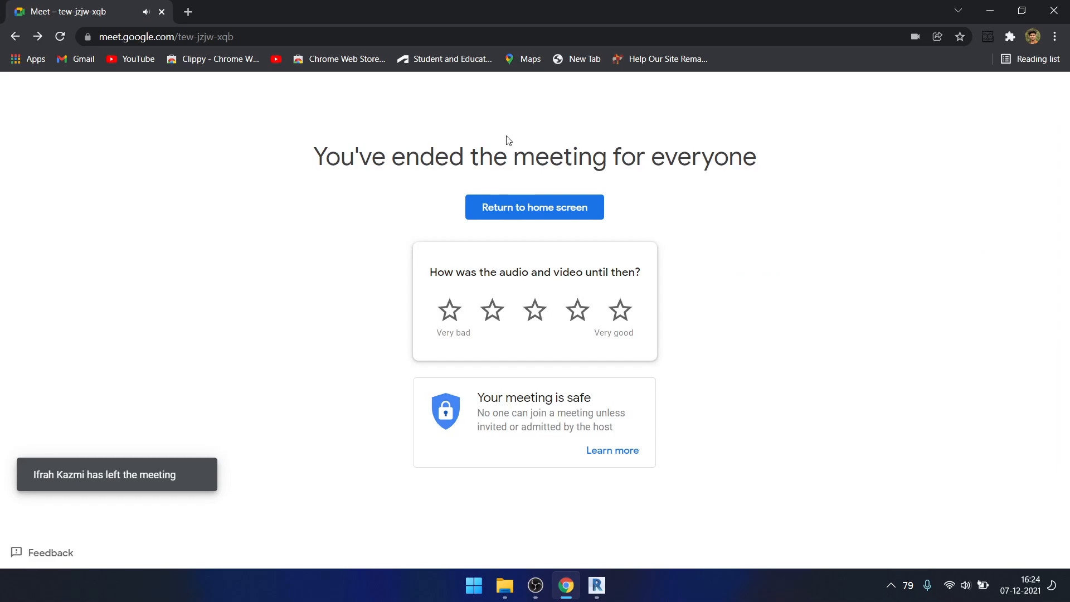
click(1053, 10)
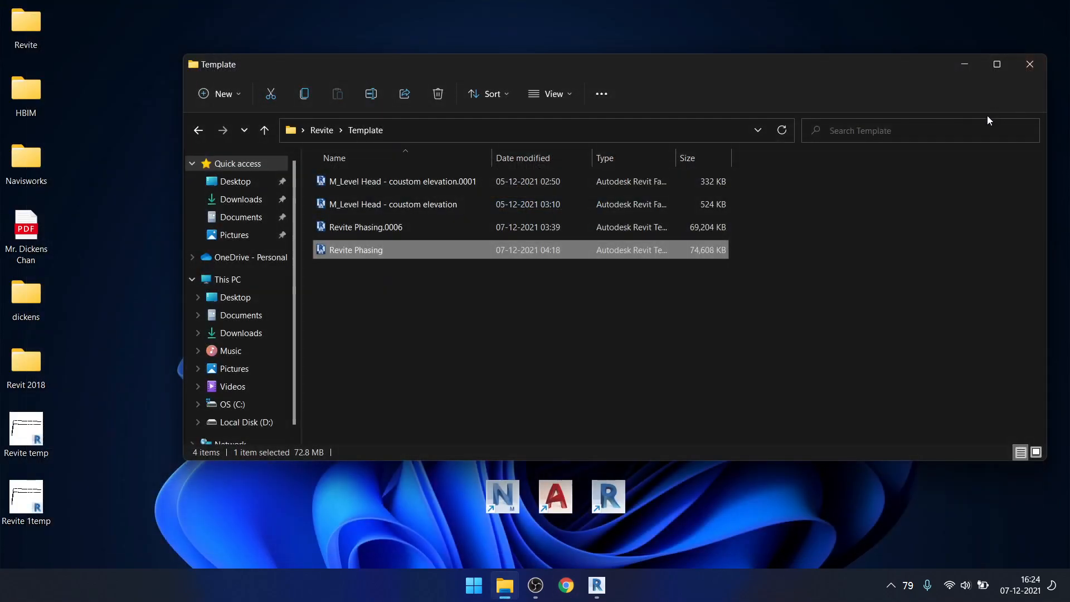